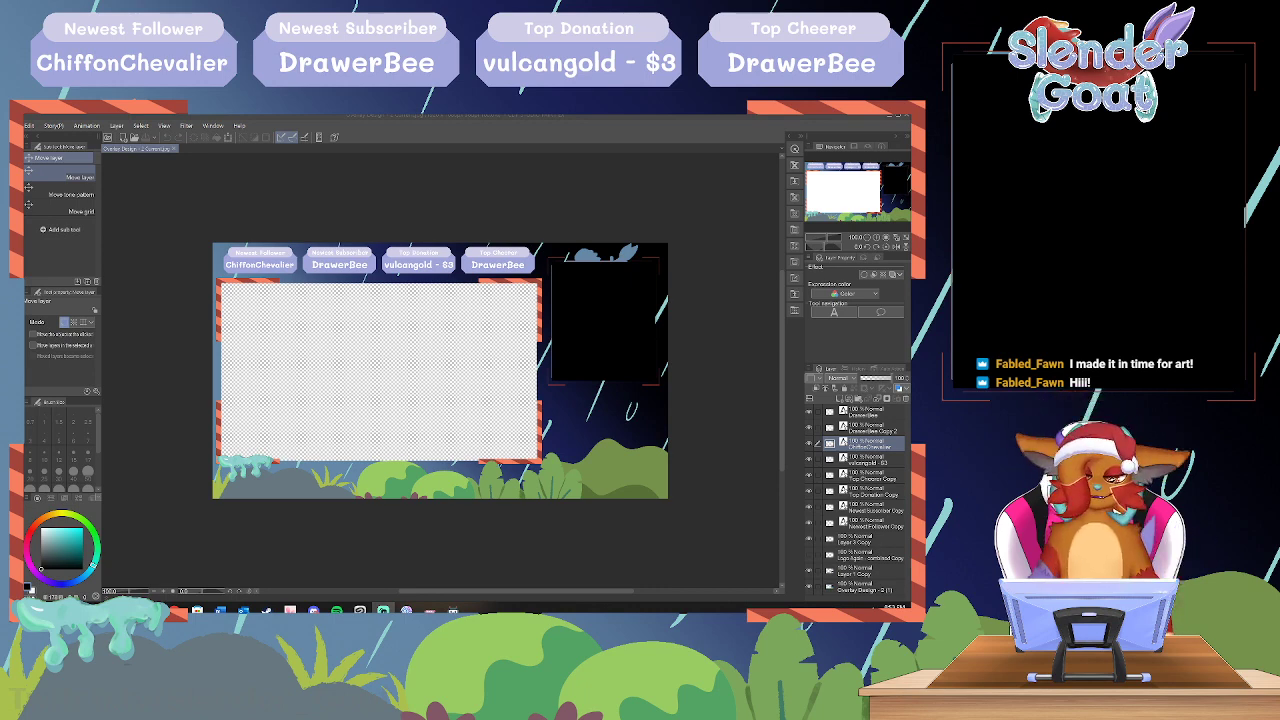
Step: Open the Dragon Boy sketch file from the Art Again folder on the Desktop
click(14, 126)
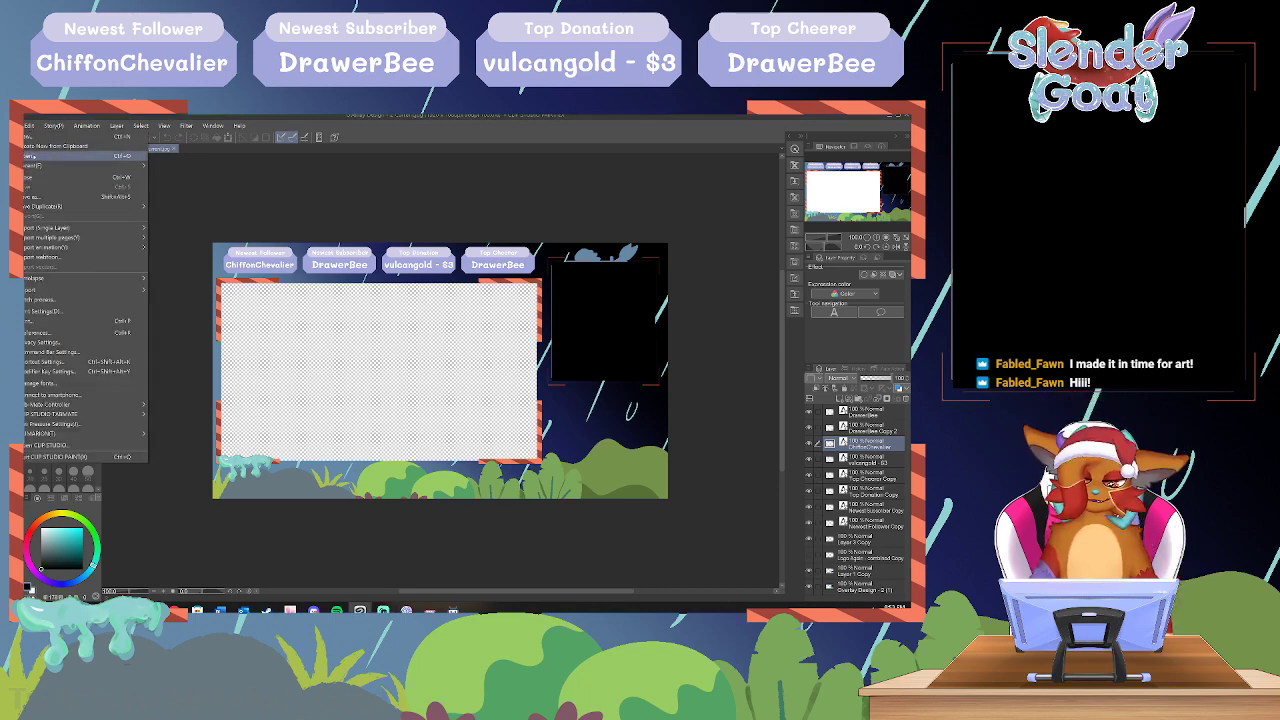
click(60, 155)
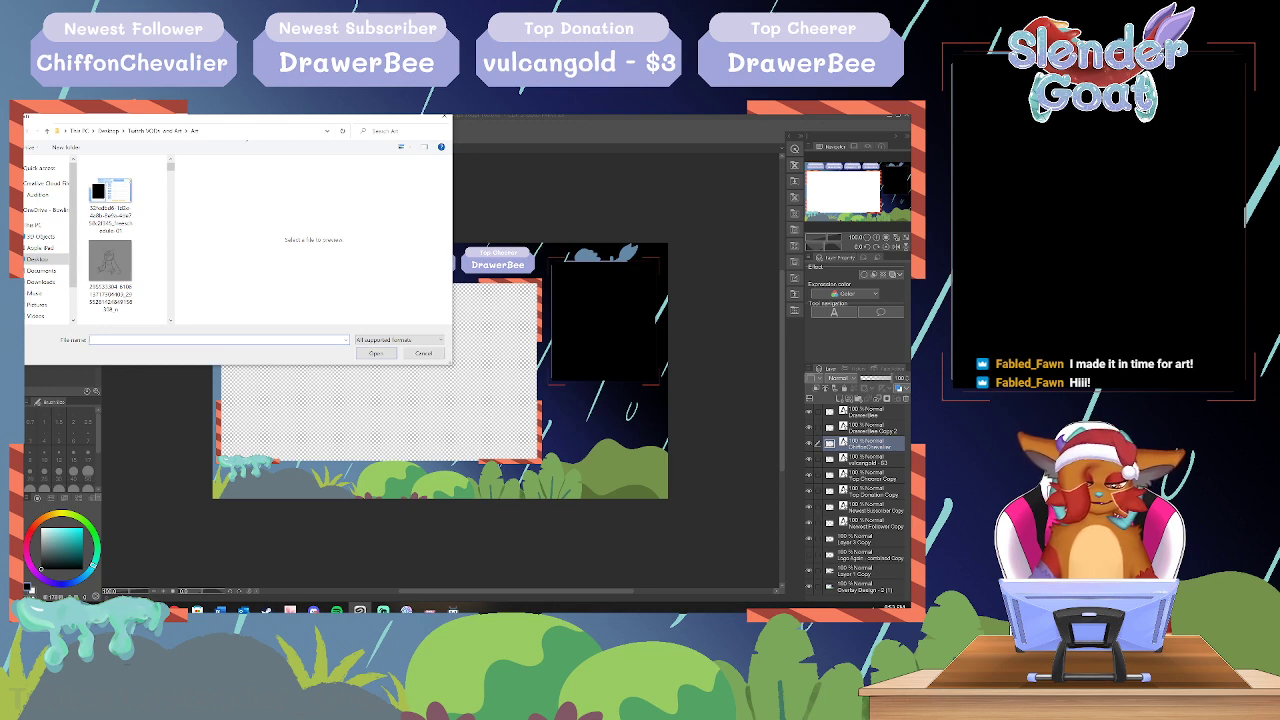
click(108, 131)
mouse_move(171, 199)
mouse_down()
mouse_move(171, 304)
mouse_move(170, 174)
mouse_up()
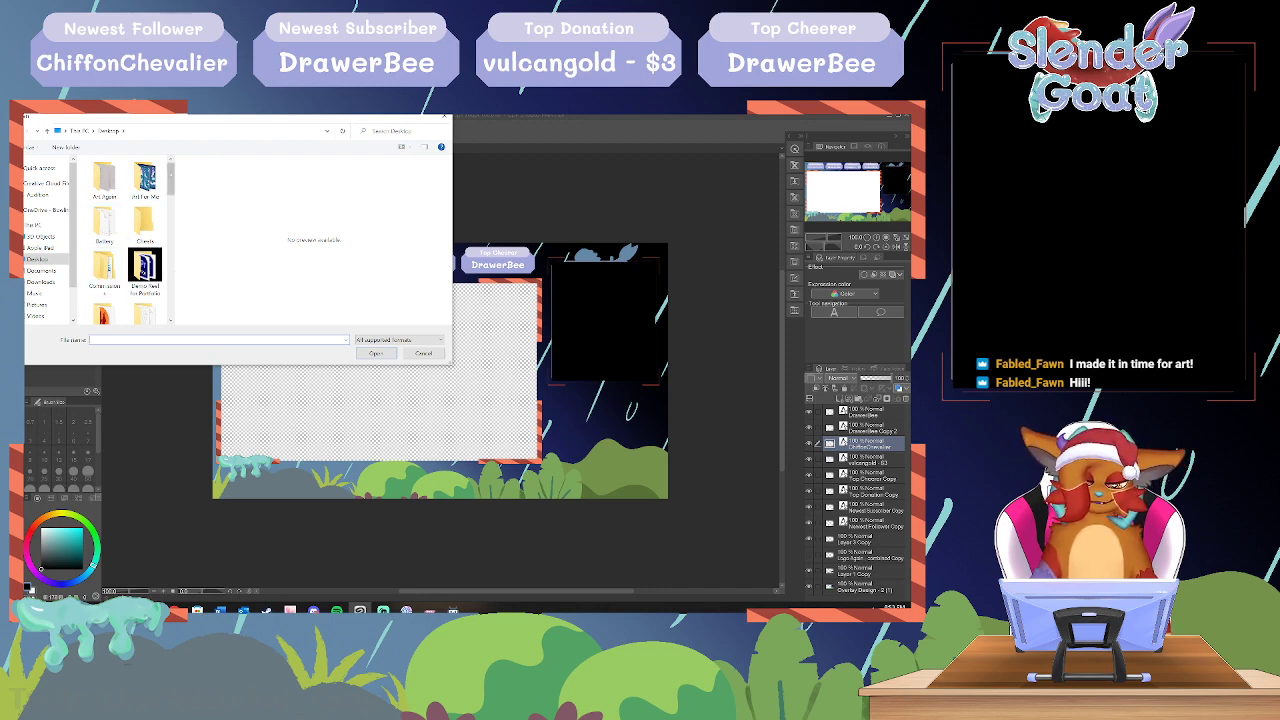
double_click(104, 180)
mouse_move(171, 172)
mouse_down()
mouse_move(171, 232)
mouse_move(171, 212)
mouse_up()
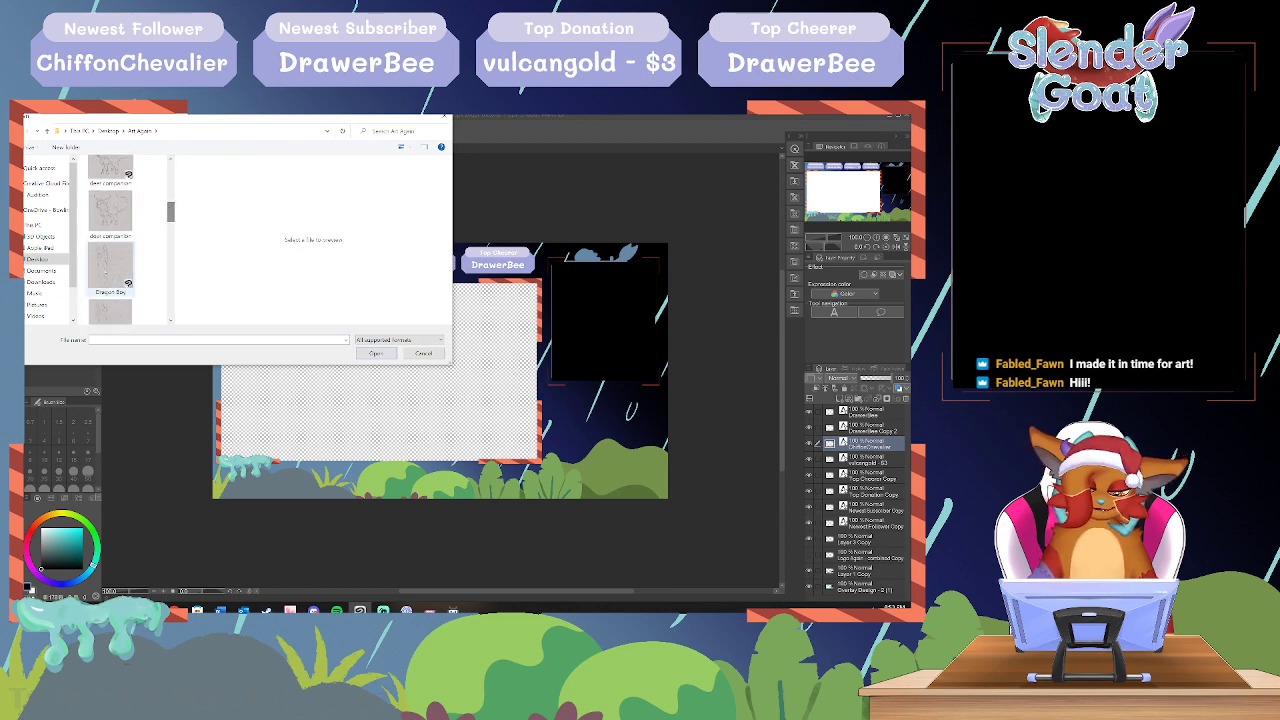
click(110, 266)
double_click(128, 283)
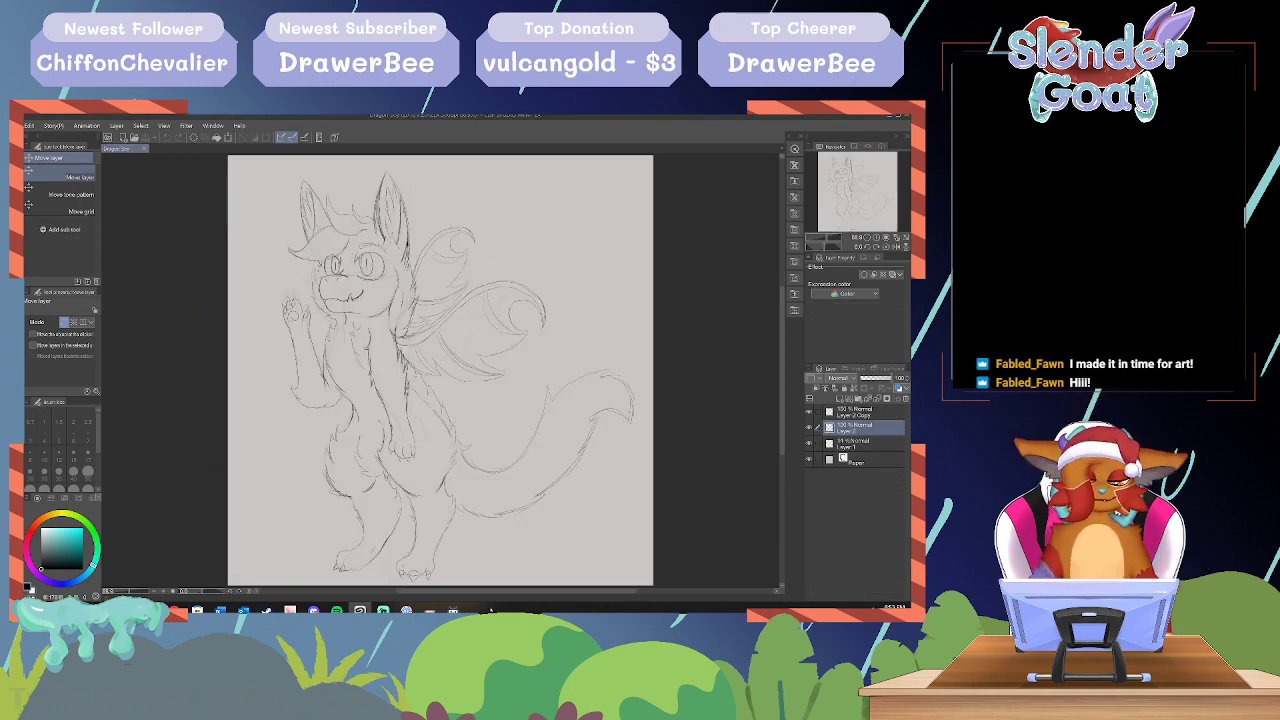
Step: Select the Layer 2 Copy layer and switch to the G-pen with a reduced brush size
drag(129, 592, 131, 597)
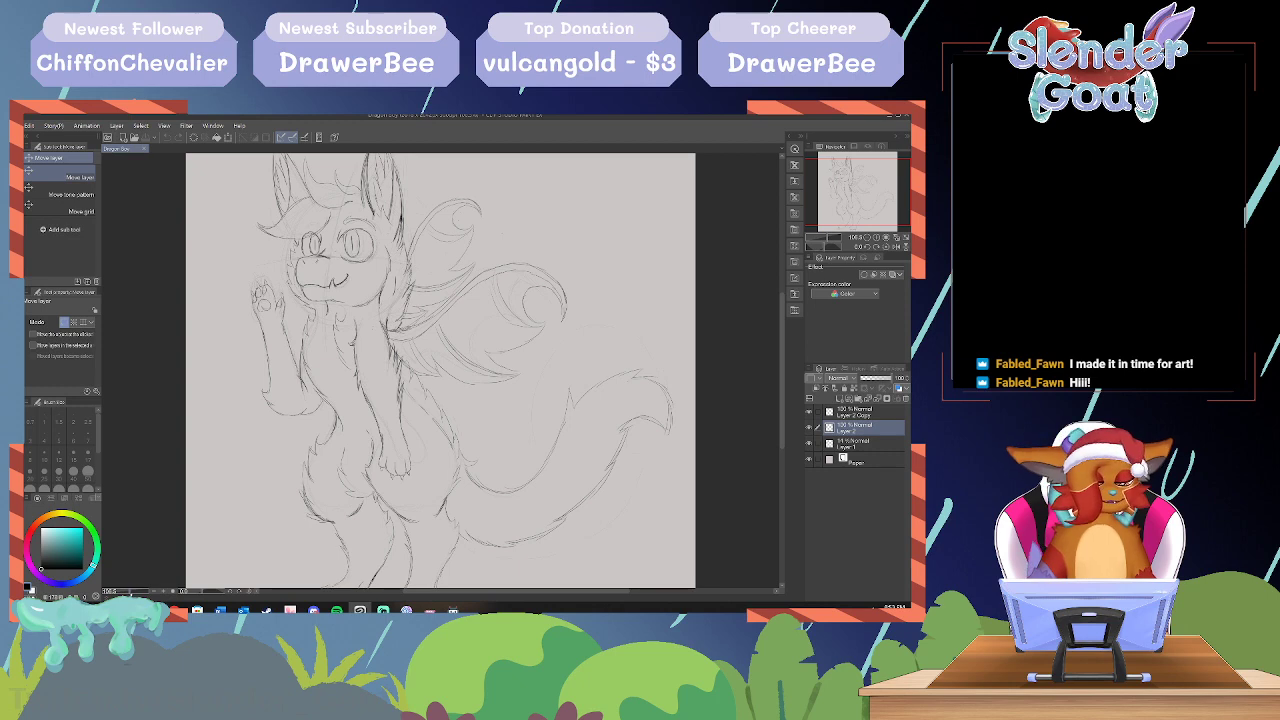
click(862, 412)
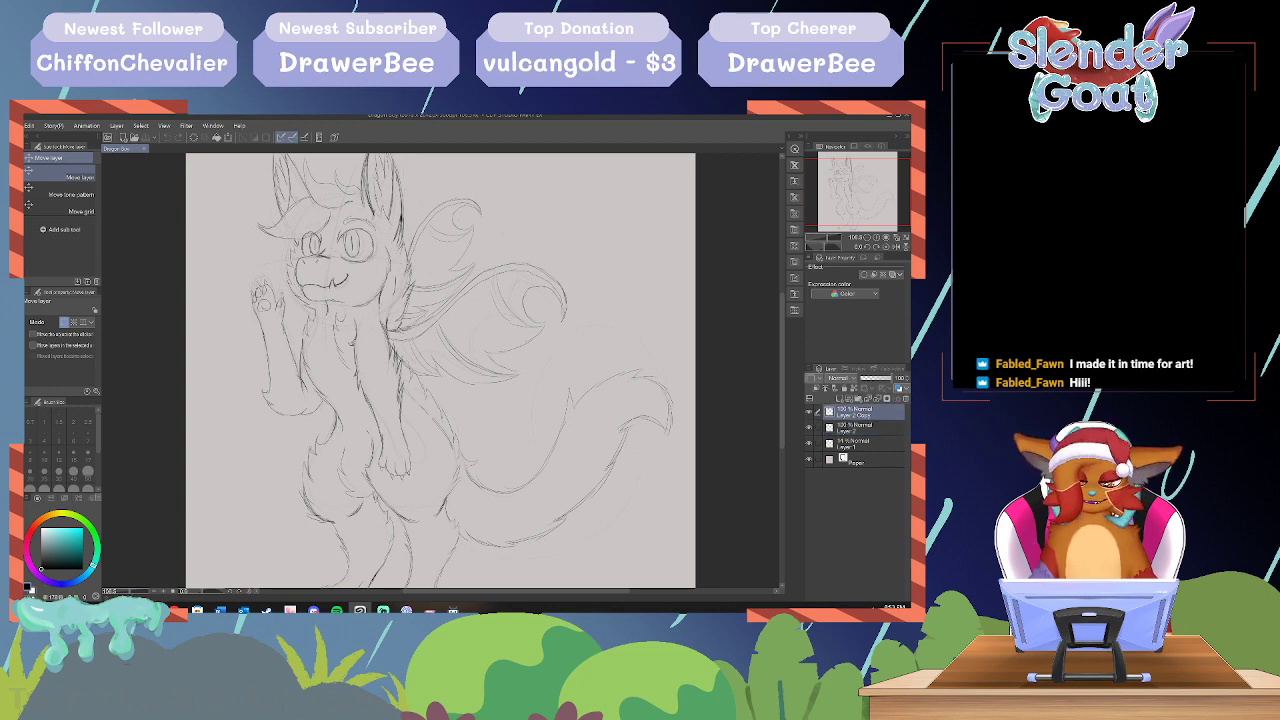
key(p)
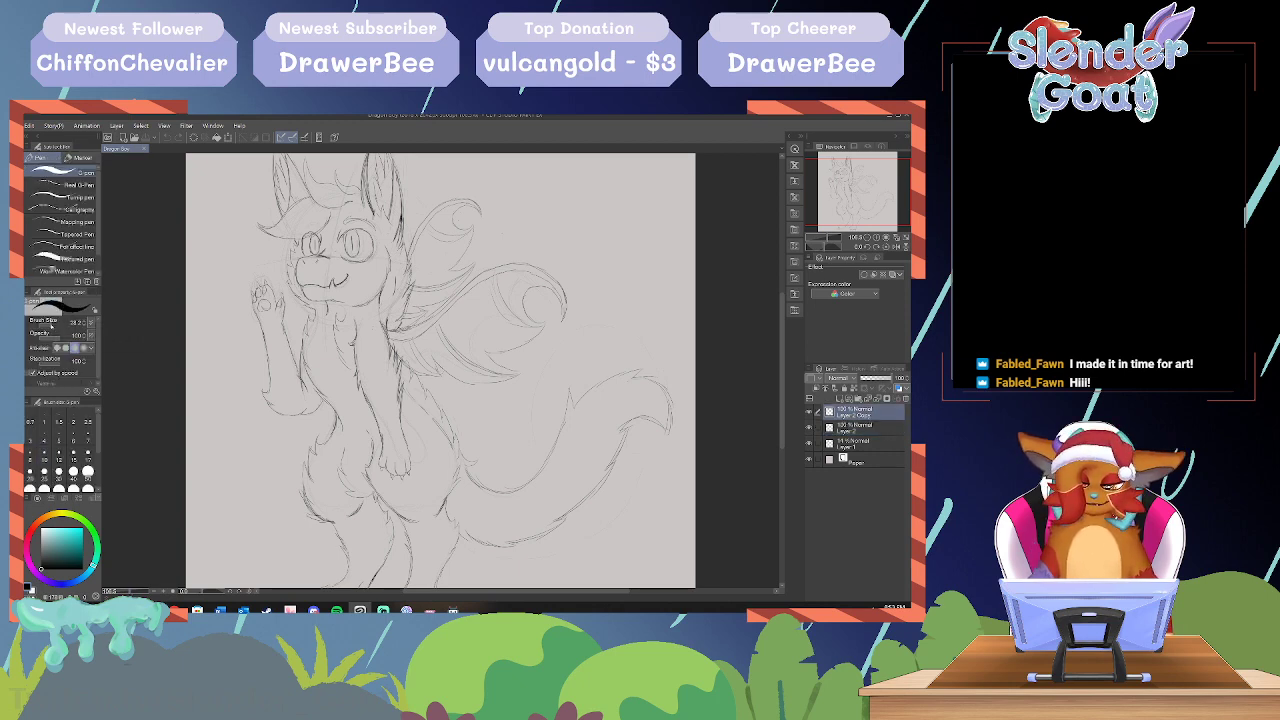
drag(52, 326, 50, 327)
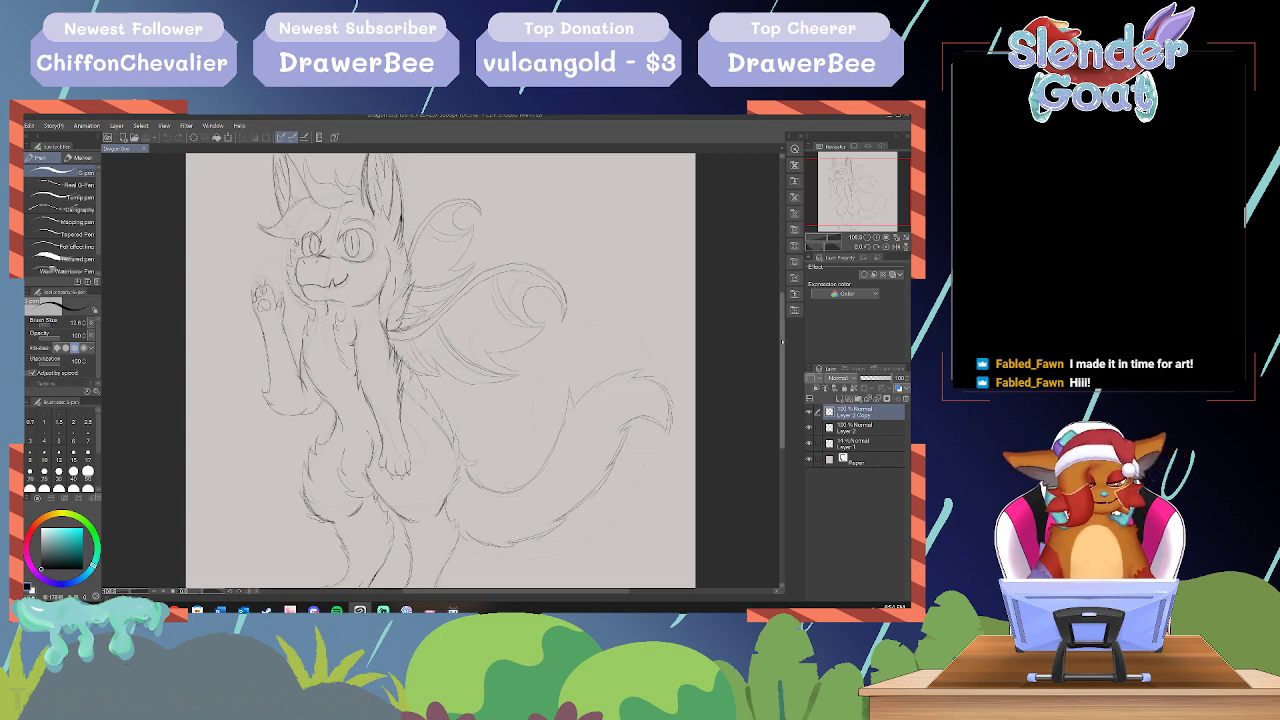
scroll(755, 308, up, 2)
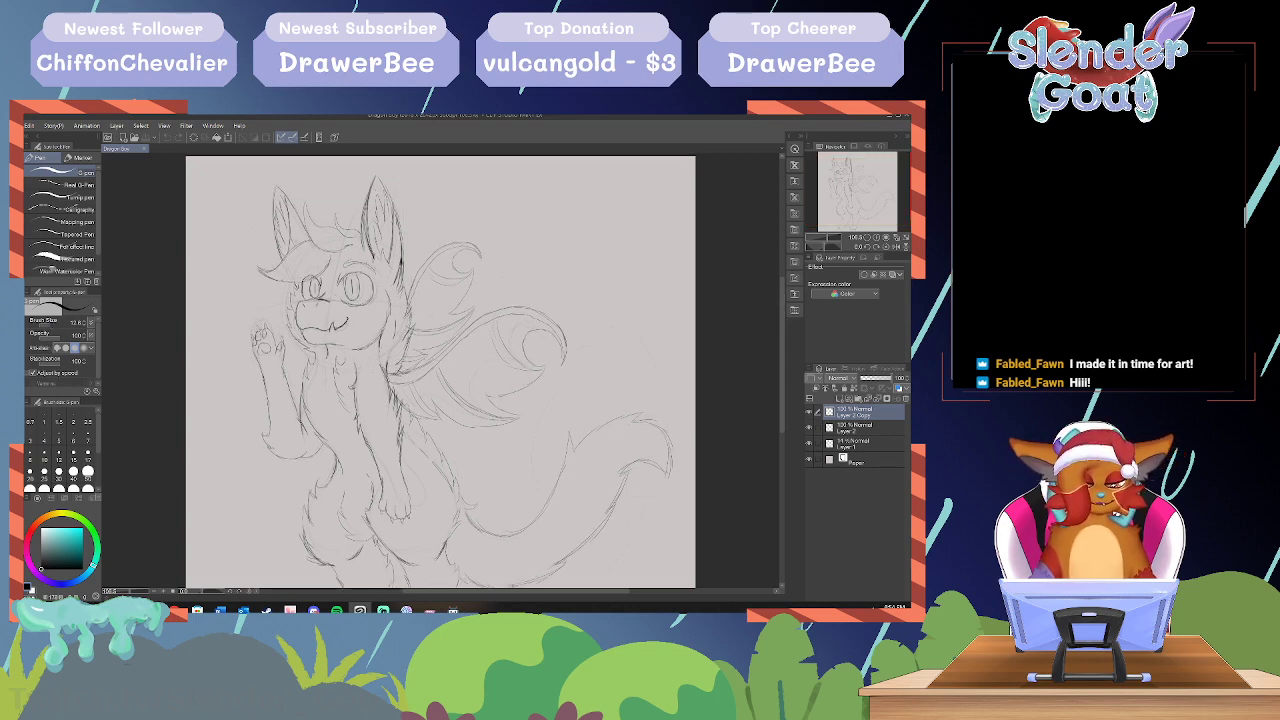
Step: Fade the sketch by lowering the opacity of Layer 2 Copy and setting Layer 2 to 27% opacity
drag(888, 378, 904, 378)
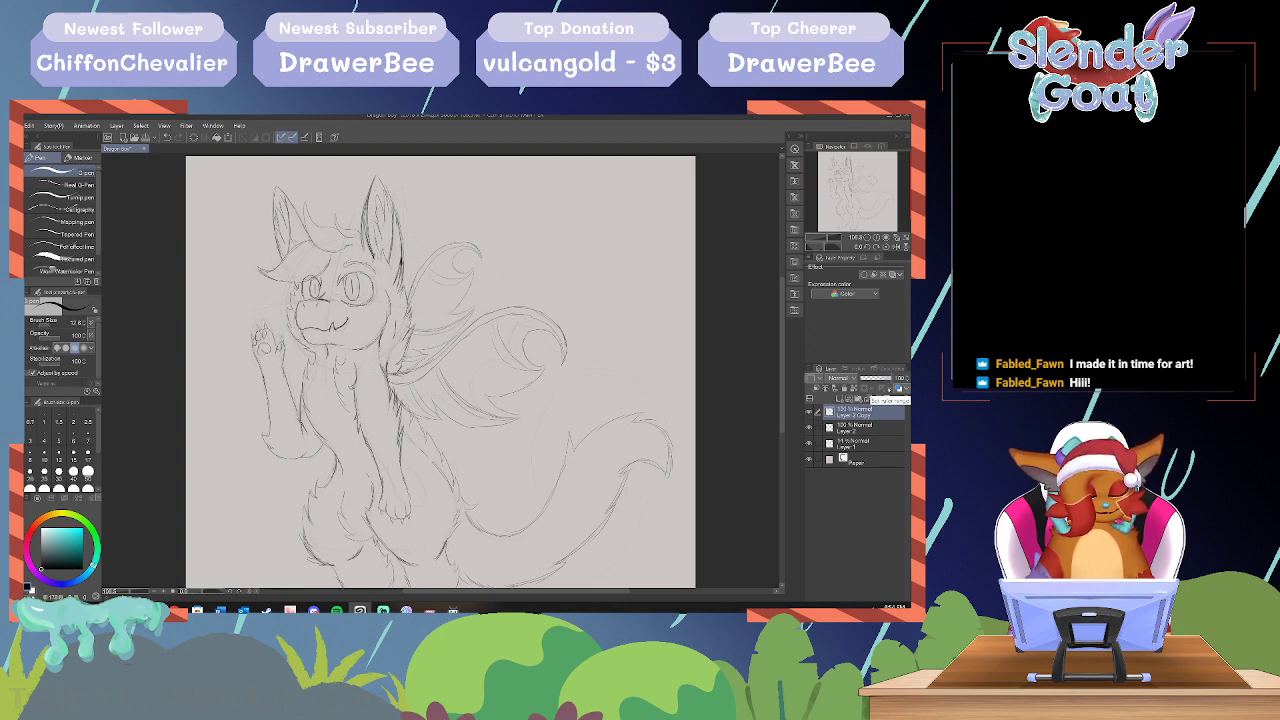
click(860, 426)
mouse_move(903, 378)
mouse_down()
mouse_move(864, 379)
mouse_move(904, 378)
mouse_up()
click(855, 412)
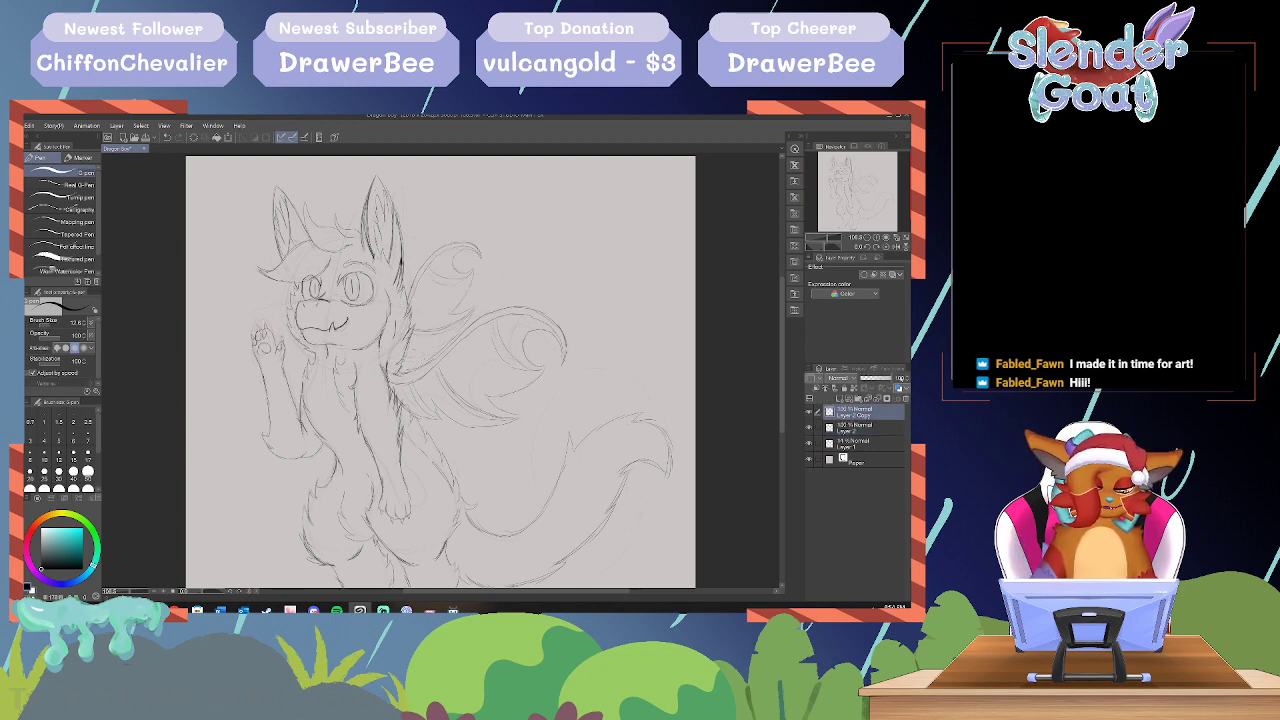
click(808, 426)
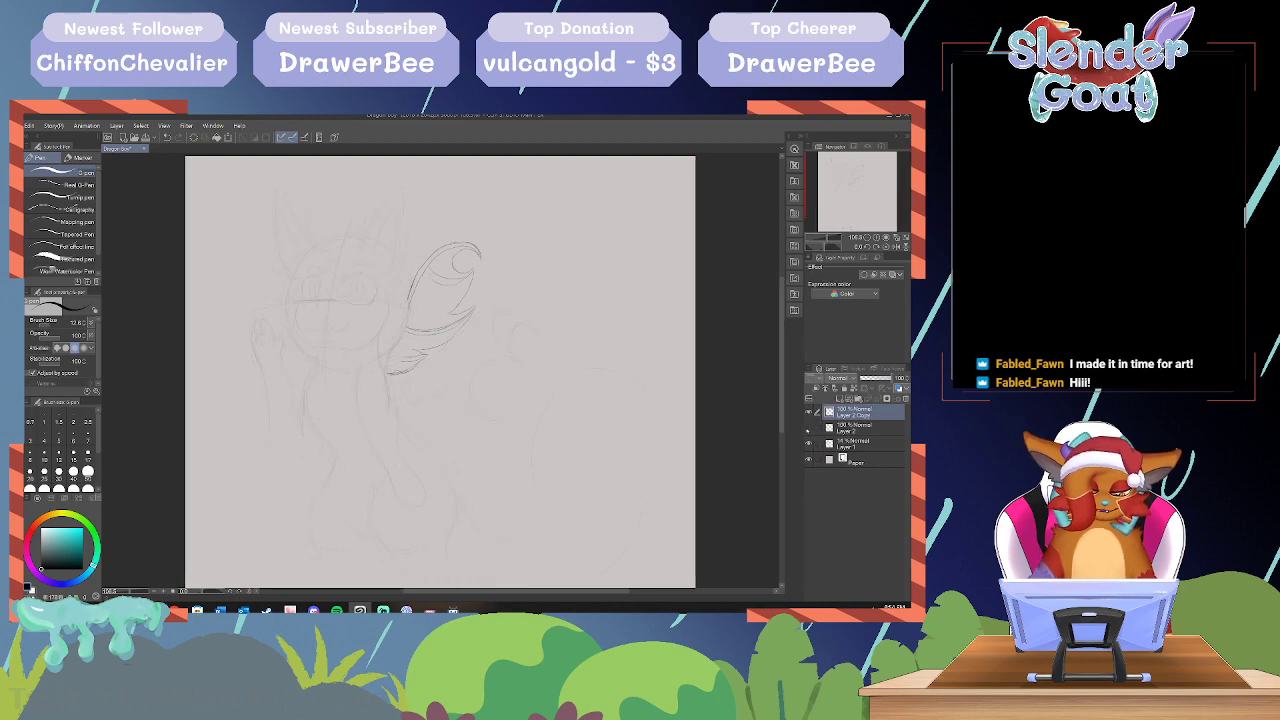
click(808, 426)
drag(903, 378, 866, 380)
click(850, 428)
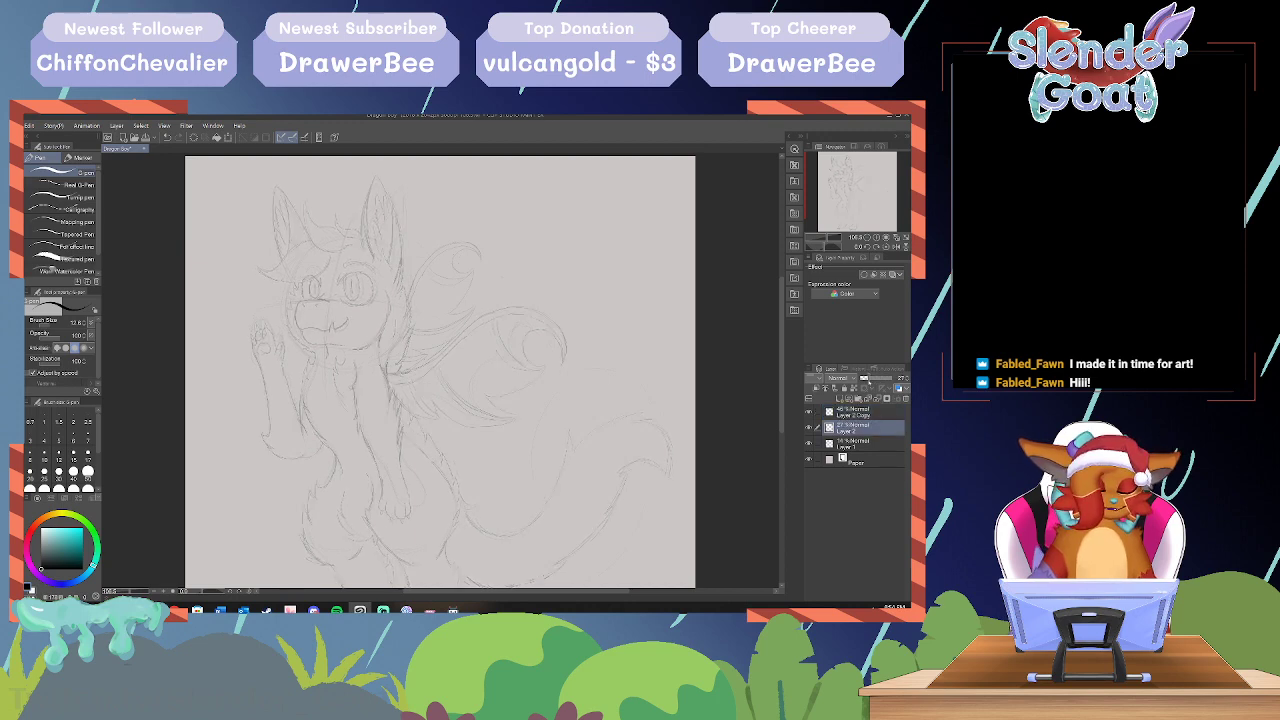
click(839, 398)
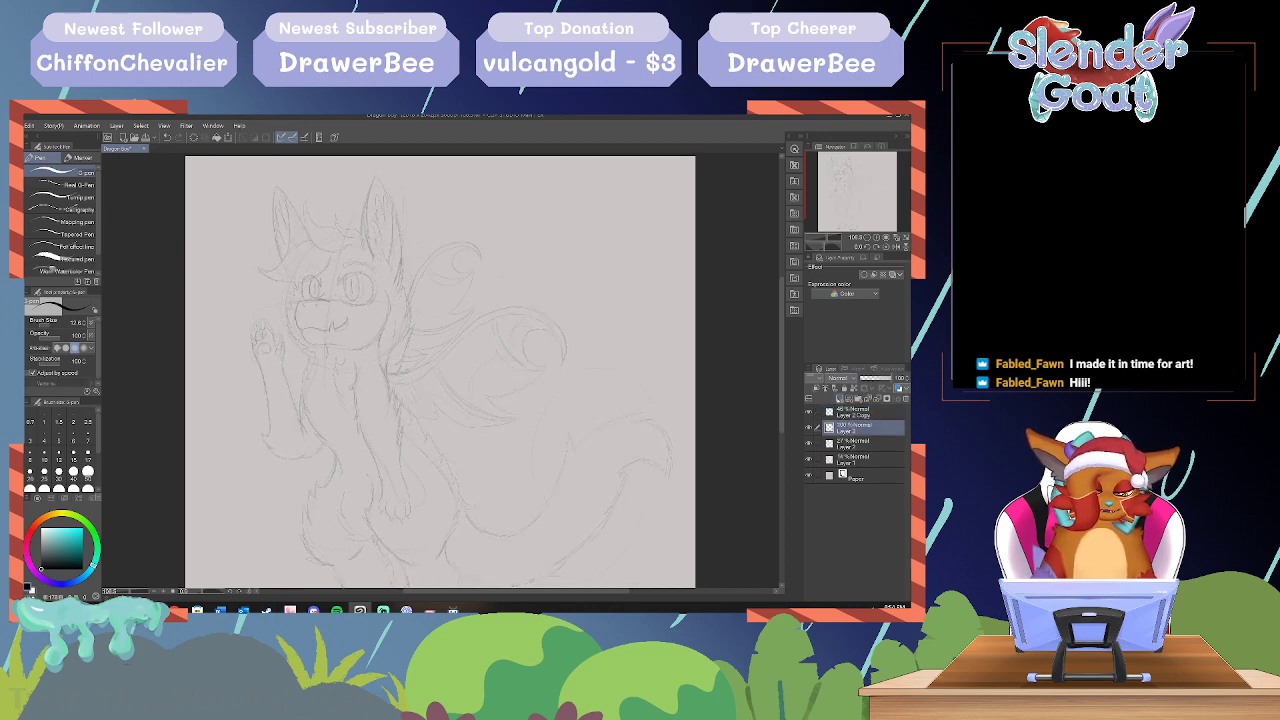
drag(853, 428, 853, 406)
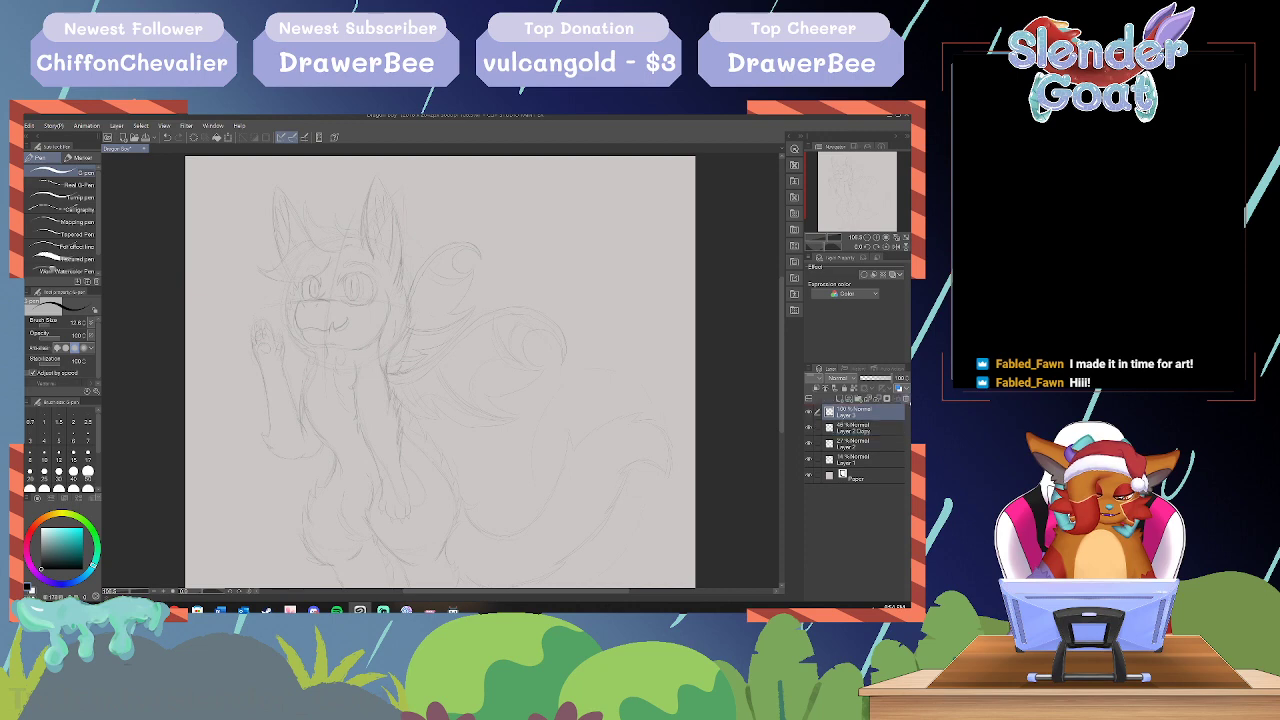
click(906, 398)
Step: Add a new vector layer above the sketch layers and hide the rough construction sketch on Layer 1
click(849, 399)
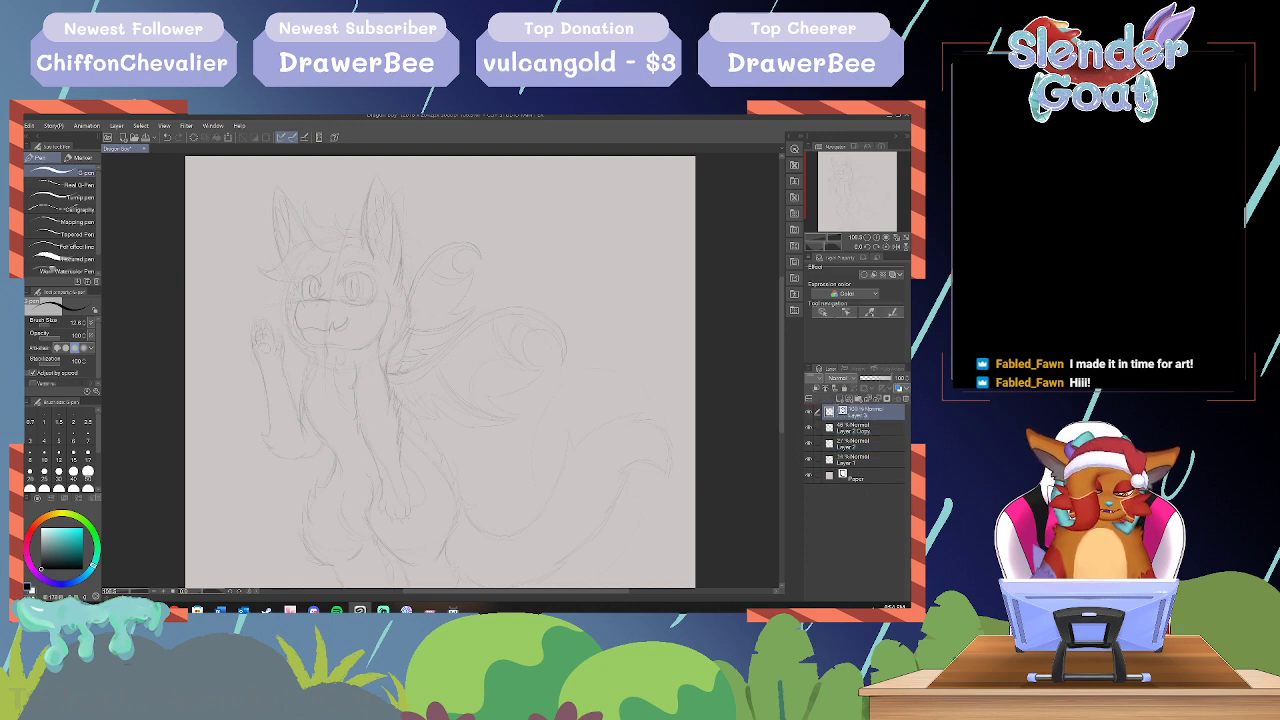
key(ctrl+plus)
key(ctrl+plus)
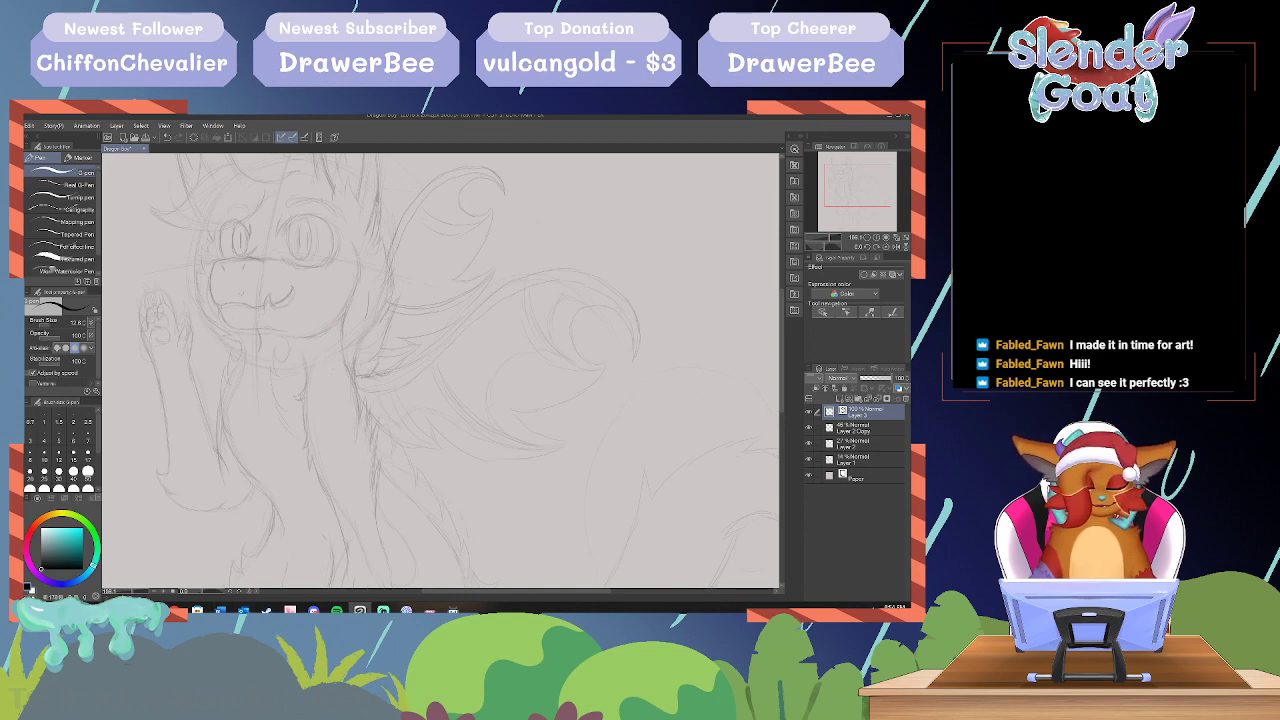
click(809, 444)
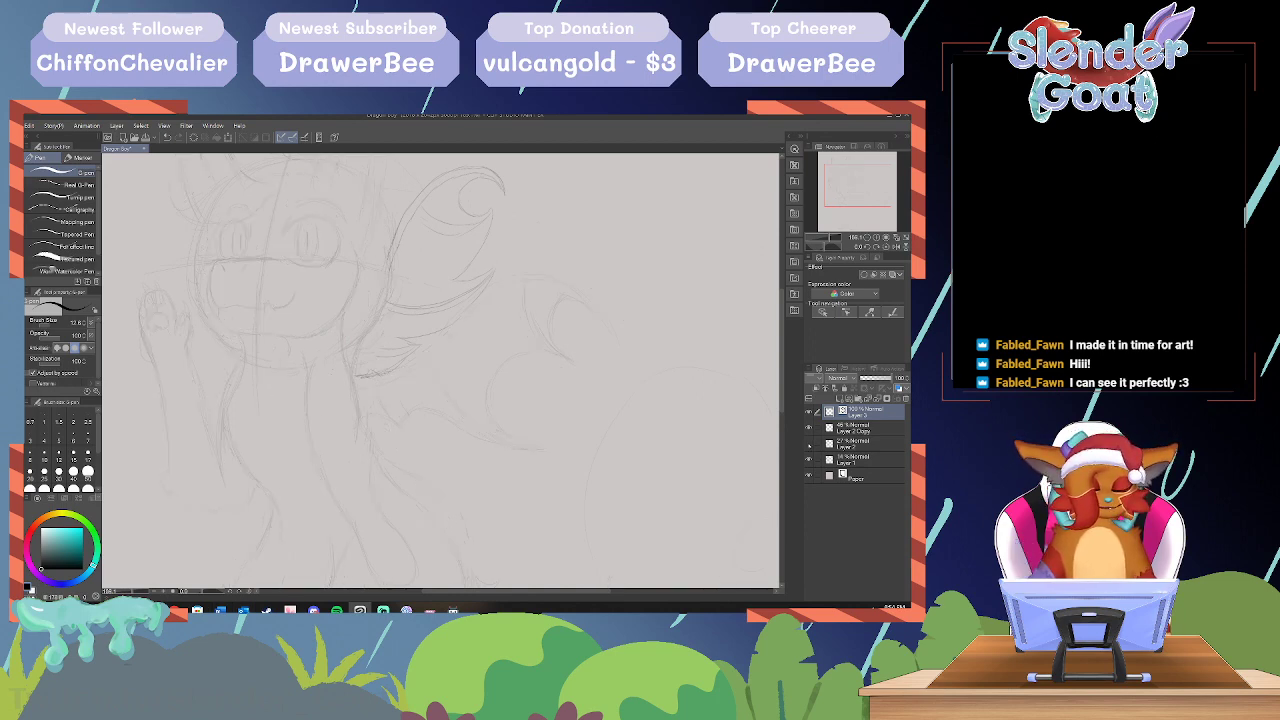
click(809, 444)
click(809, 460)
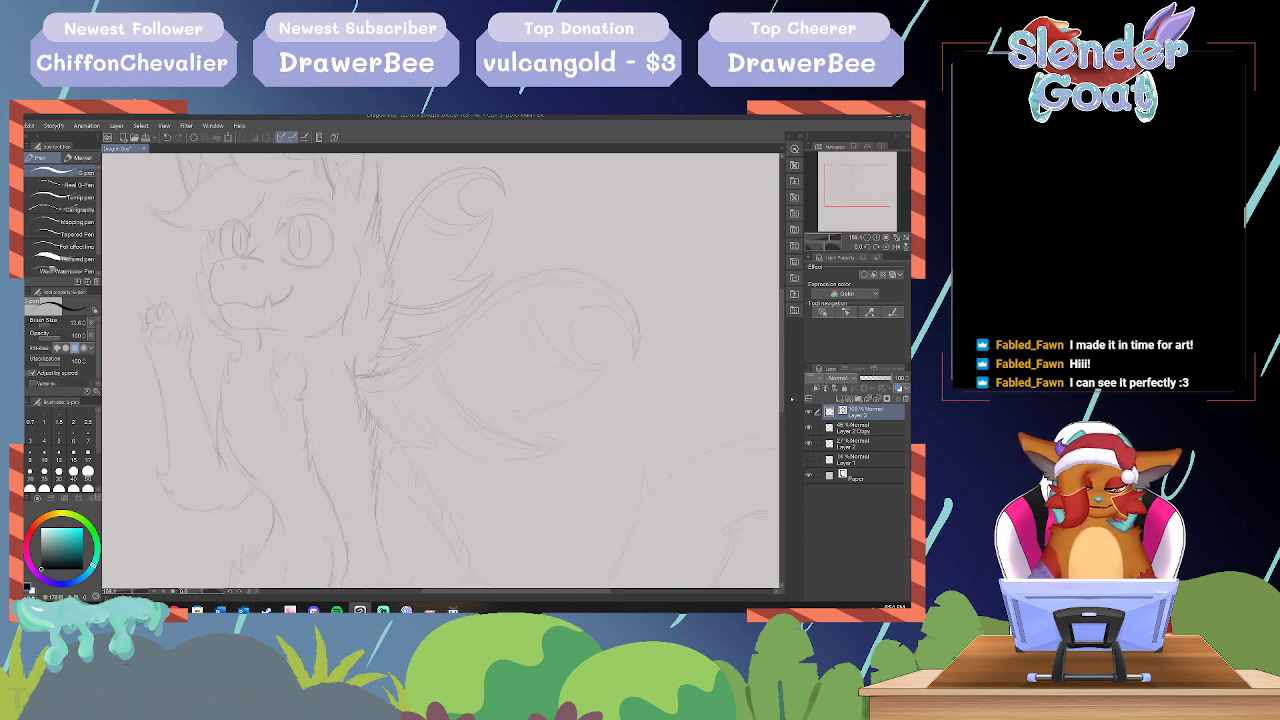
scroll(440, 370, up, 4)
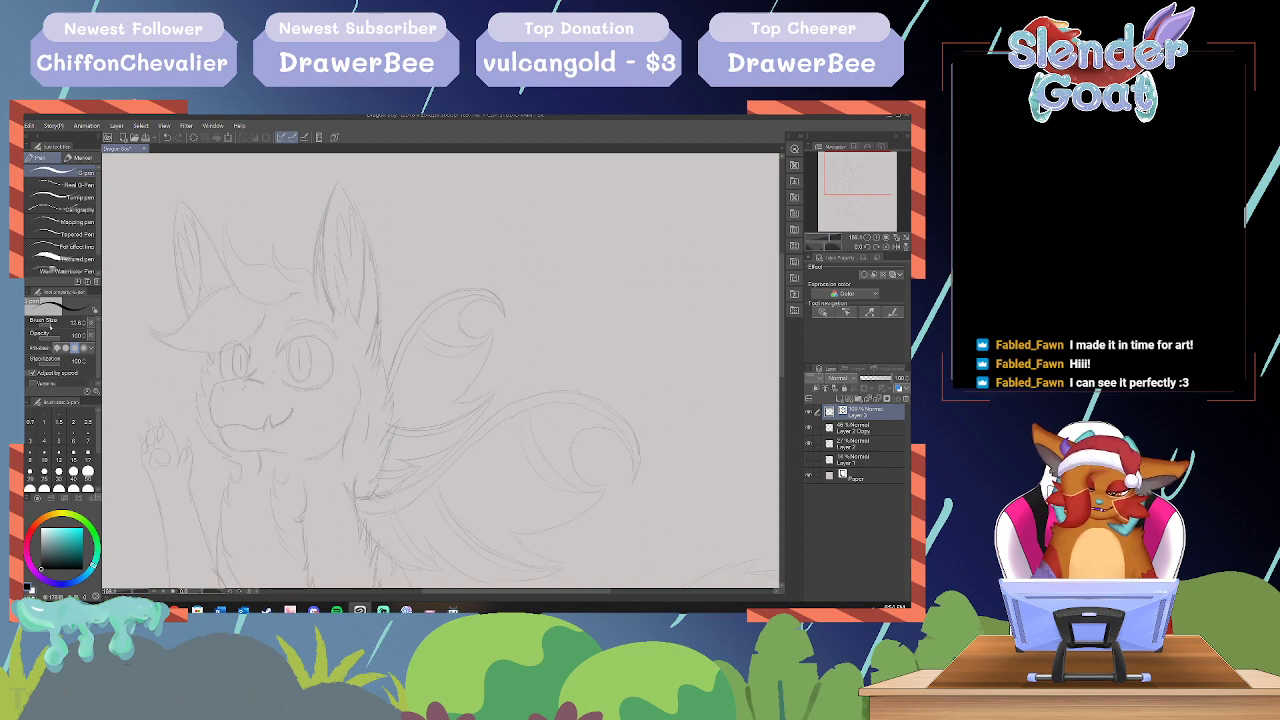
Step: Switch the inking brush from the G-pen to the Turnip pen
drag(51, 326, 49, 326)
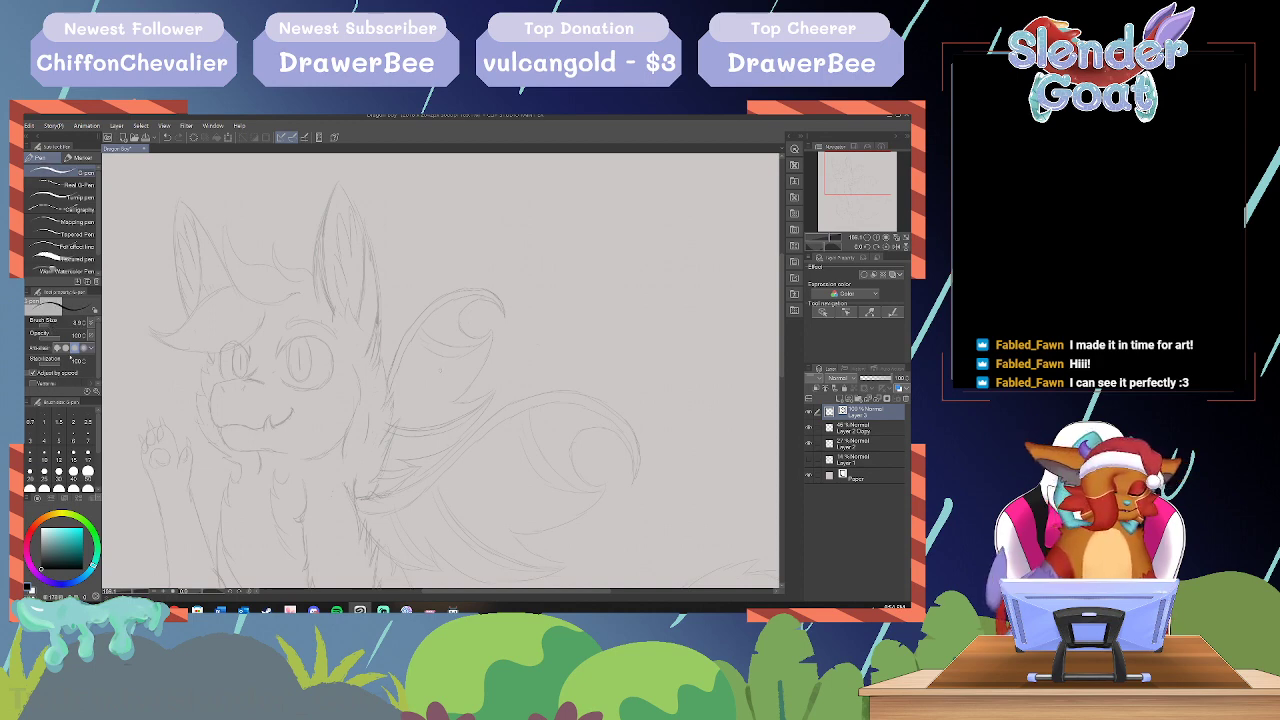
scroll(100, 214, down, 2)
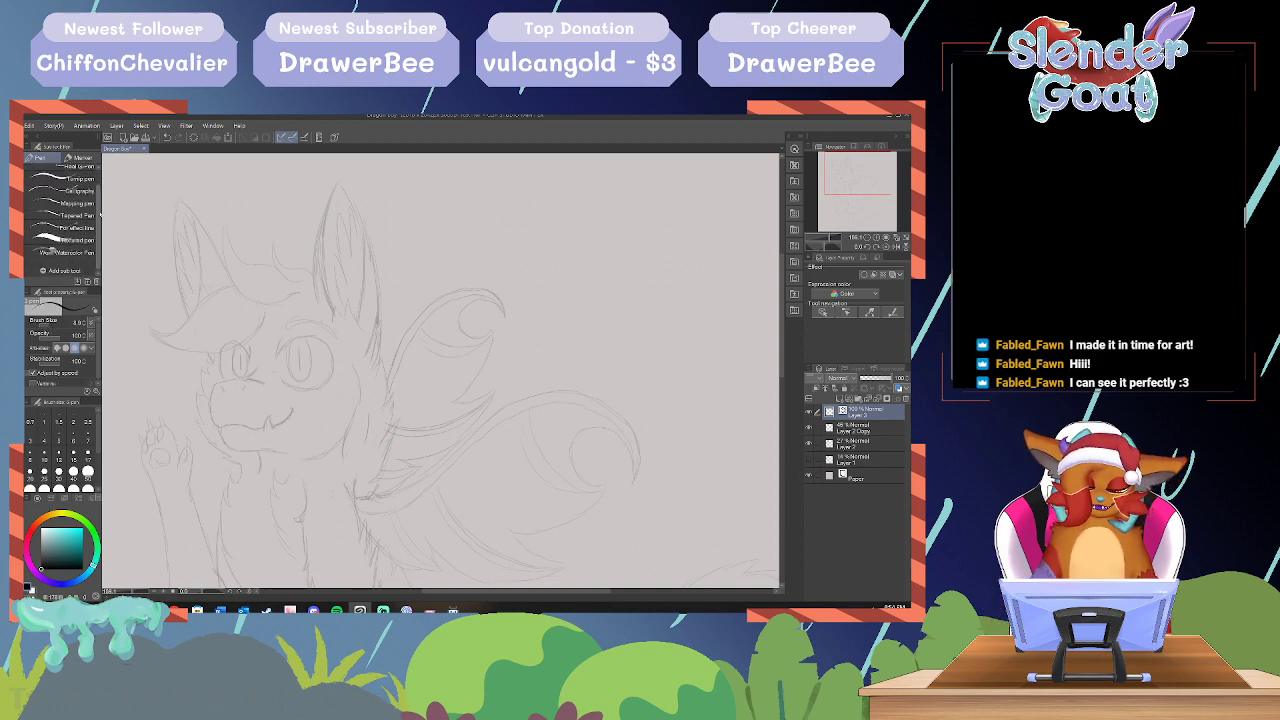
click(66, 178)
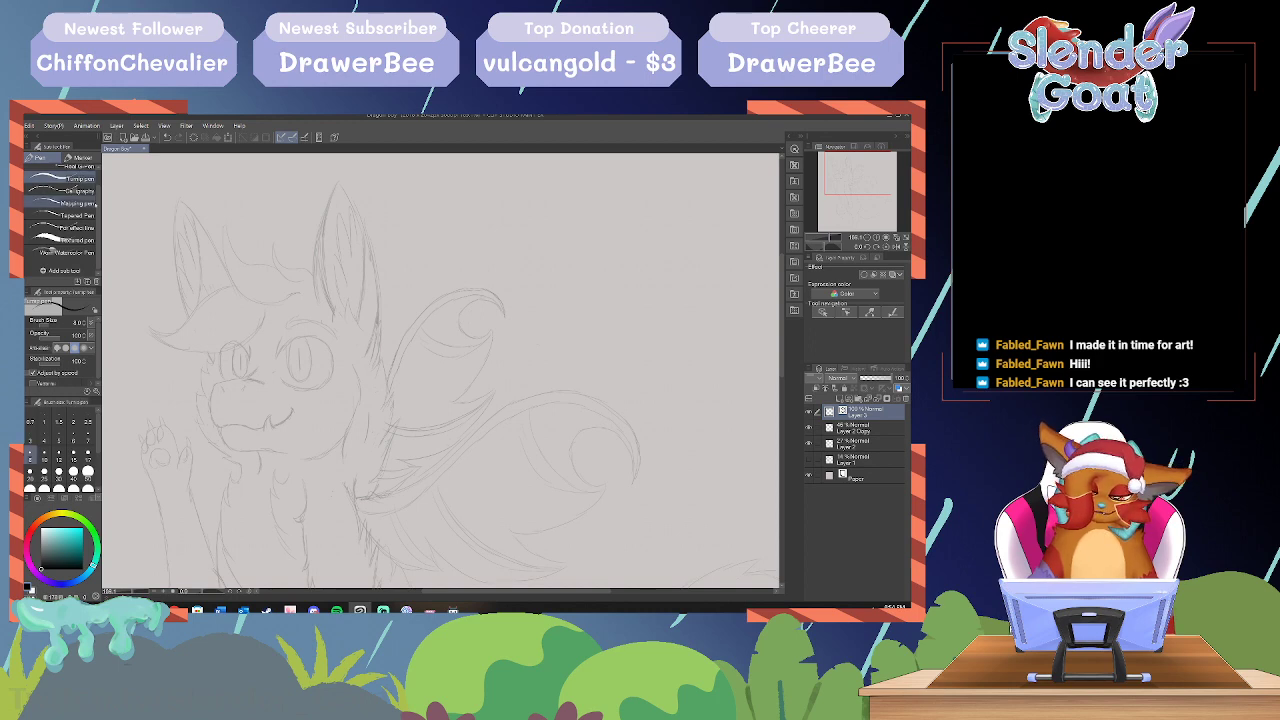
drag(131, 591, 136, 592)
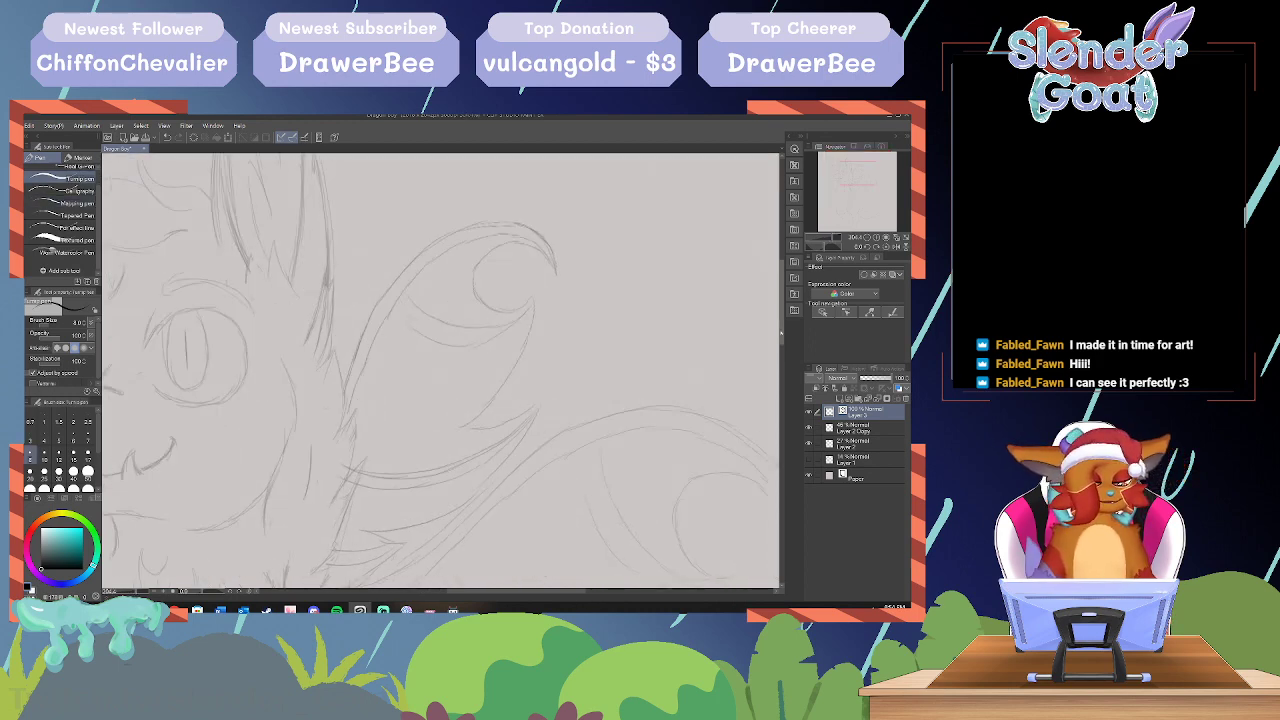
drag(782, 304, 783, 302)
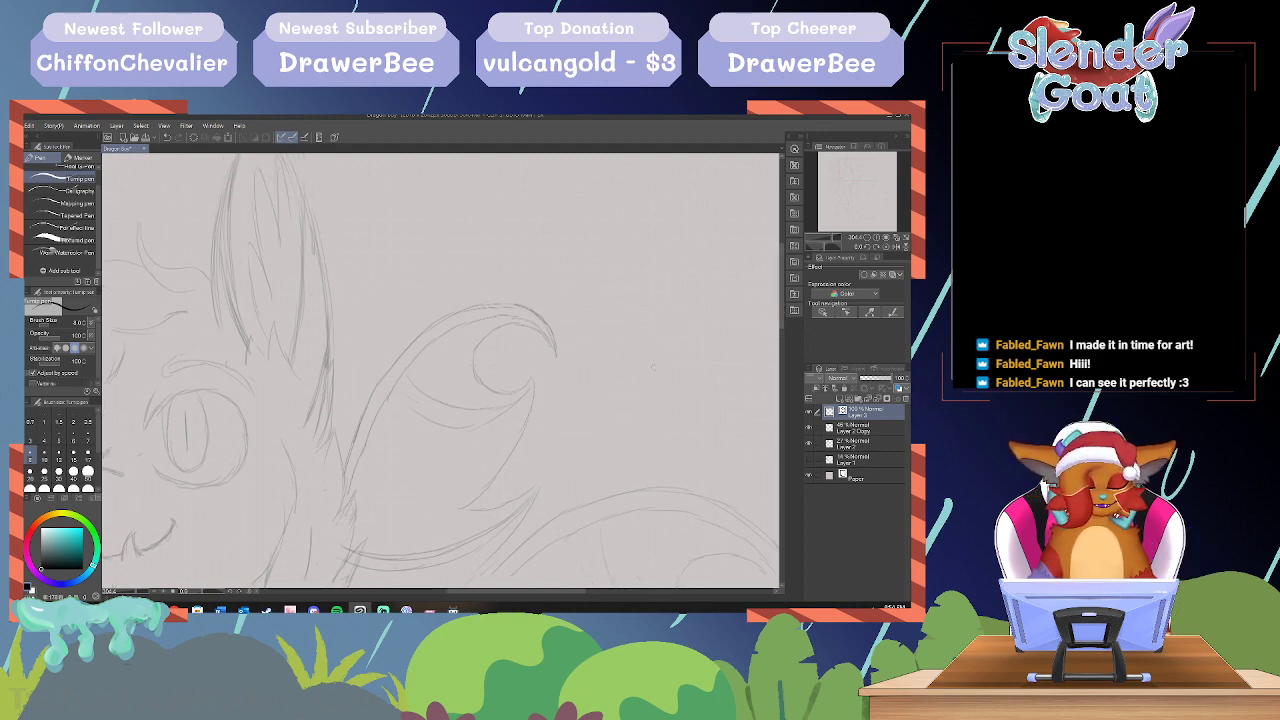
drag(301, 378, 277, 338)
click(167, 138)
click(46, 326)
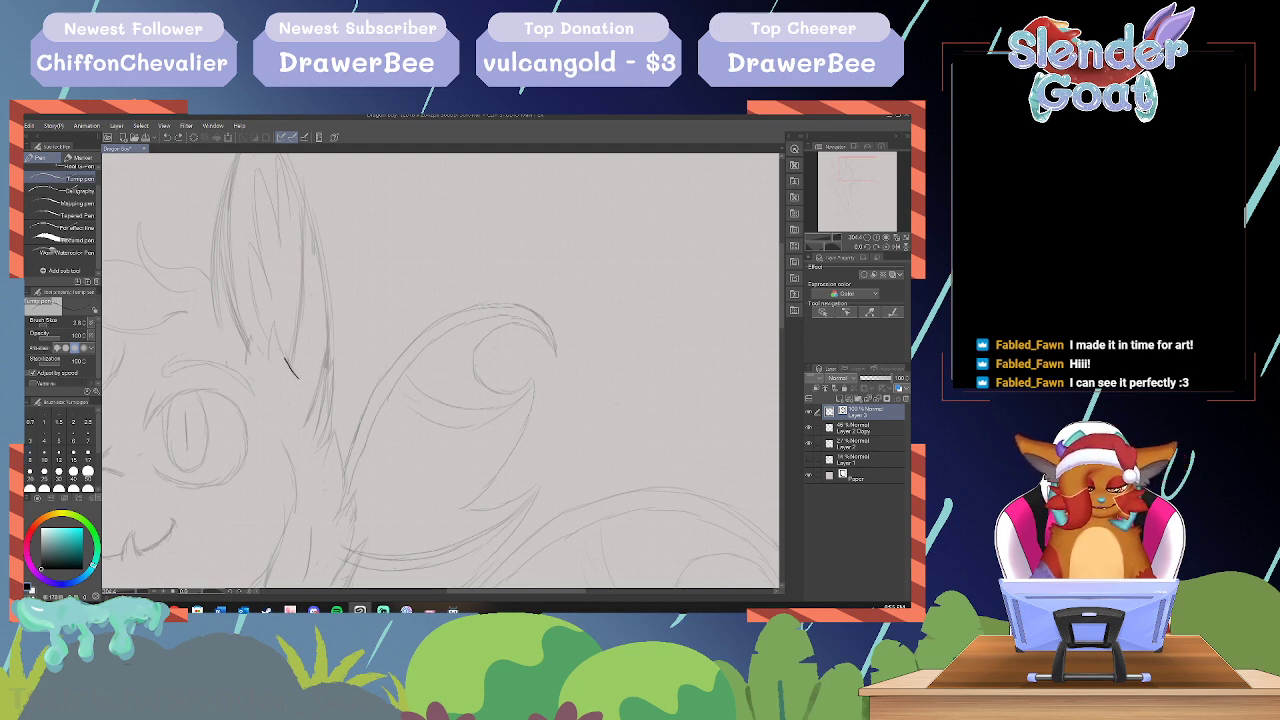
drag(286, 358, 276, 326)
click(167, 138)
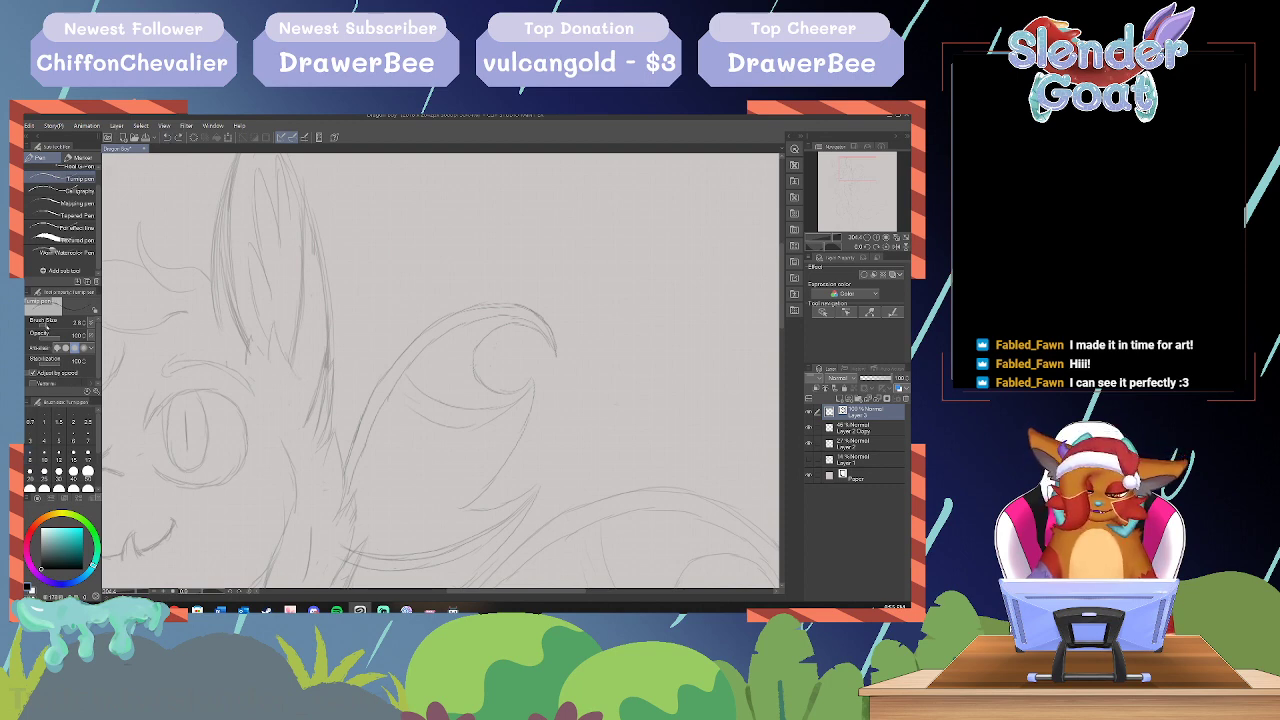
Step: Increase the brush size, then ink the tuft at the base of the wing-side ear, its inner outline and its pointed tip
click(46, 326)
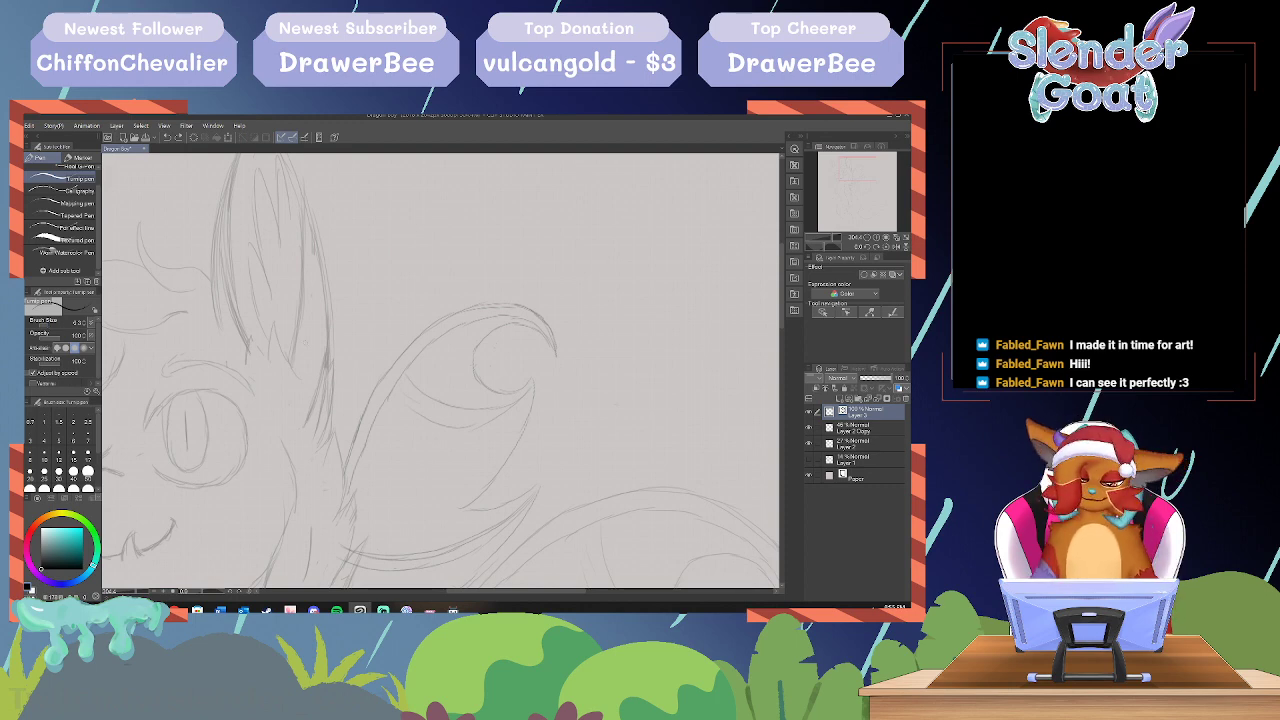
mouse_move(296, 376)
mouse_down()
mouse_move(274, 319)
mouse_move(270, 355)
mouse_move(247, 354)
mouse_move(271, 325)
mouse_up()
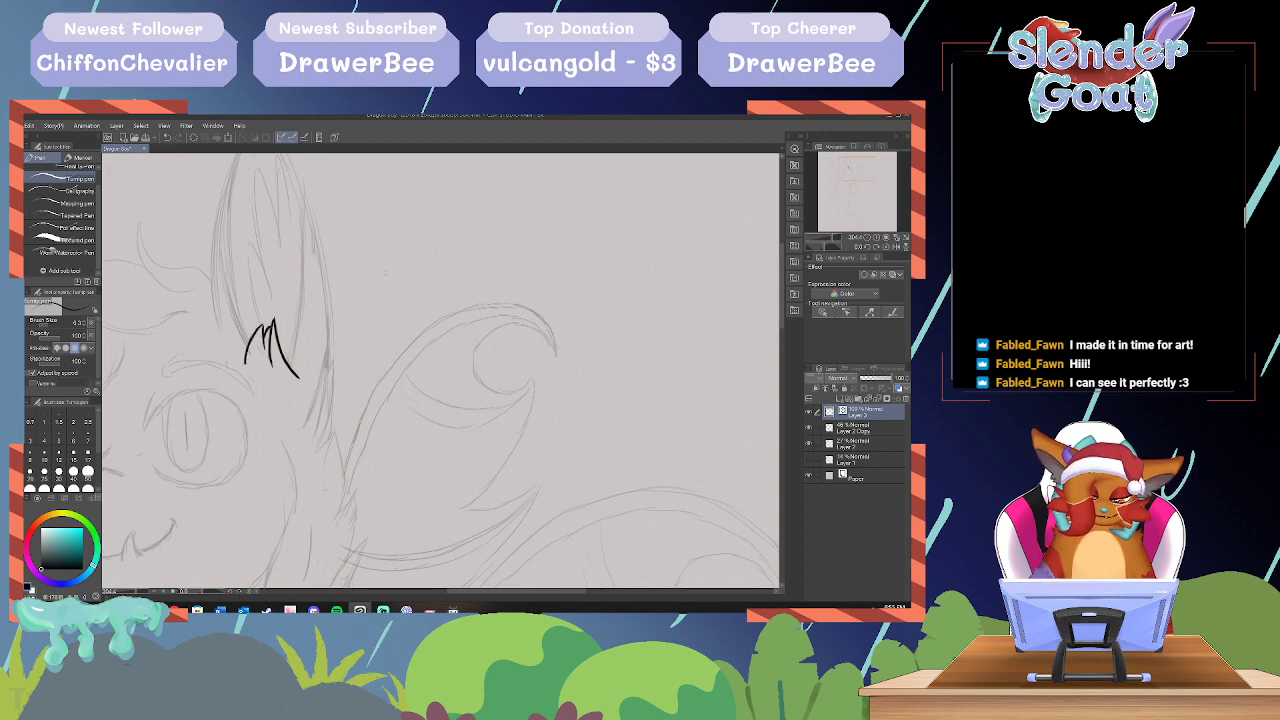
drag(782, 312, 782, 302)
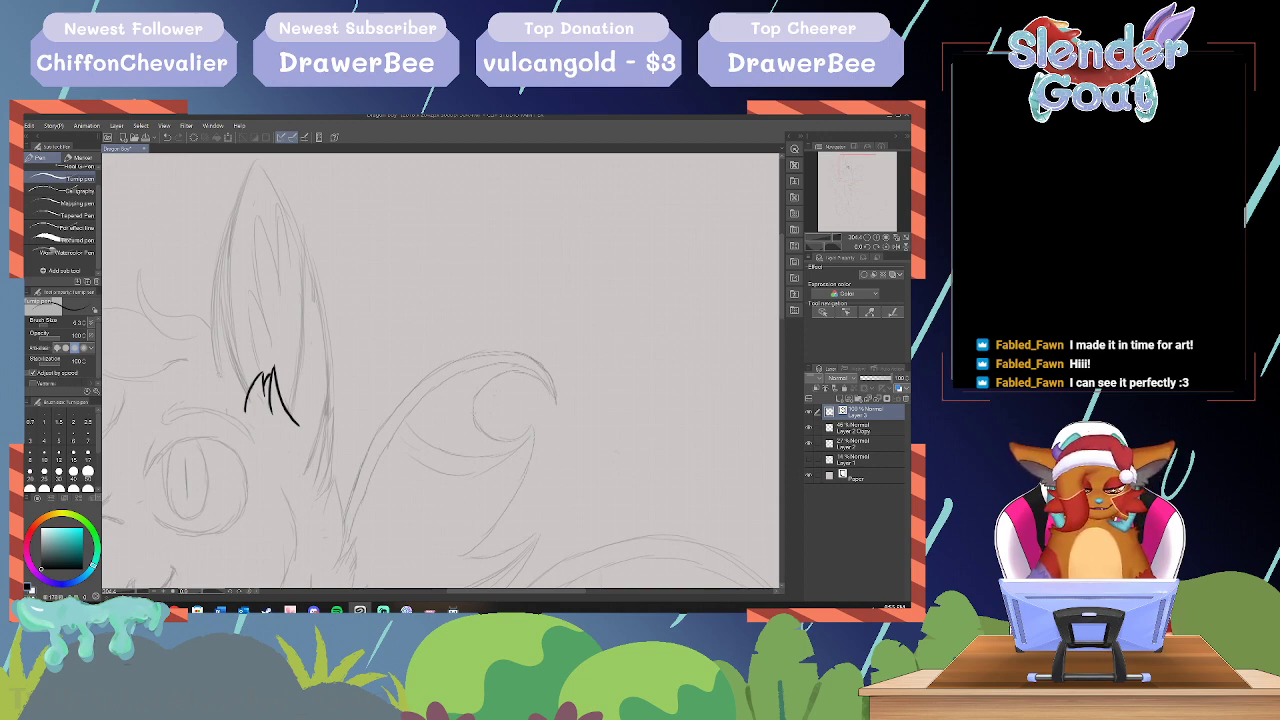
mouse_move(218, 376)
mouse_down()
mouse_move(211, 290)
mouse_move(250, 160)
mouse_up()
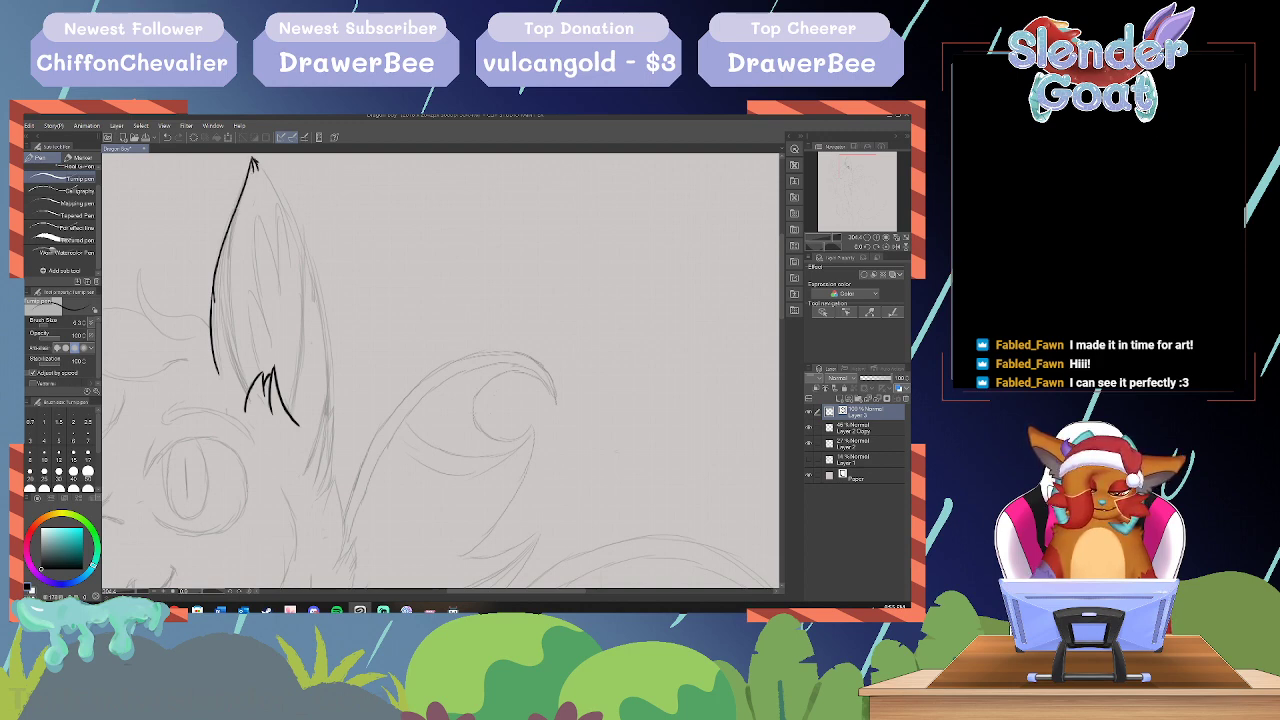
drag(267, 177, 273, 189)
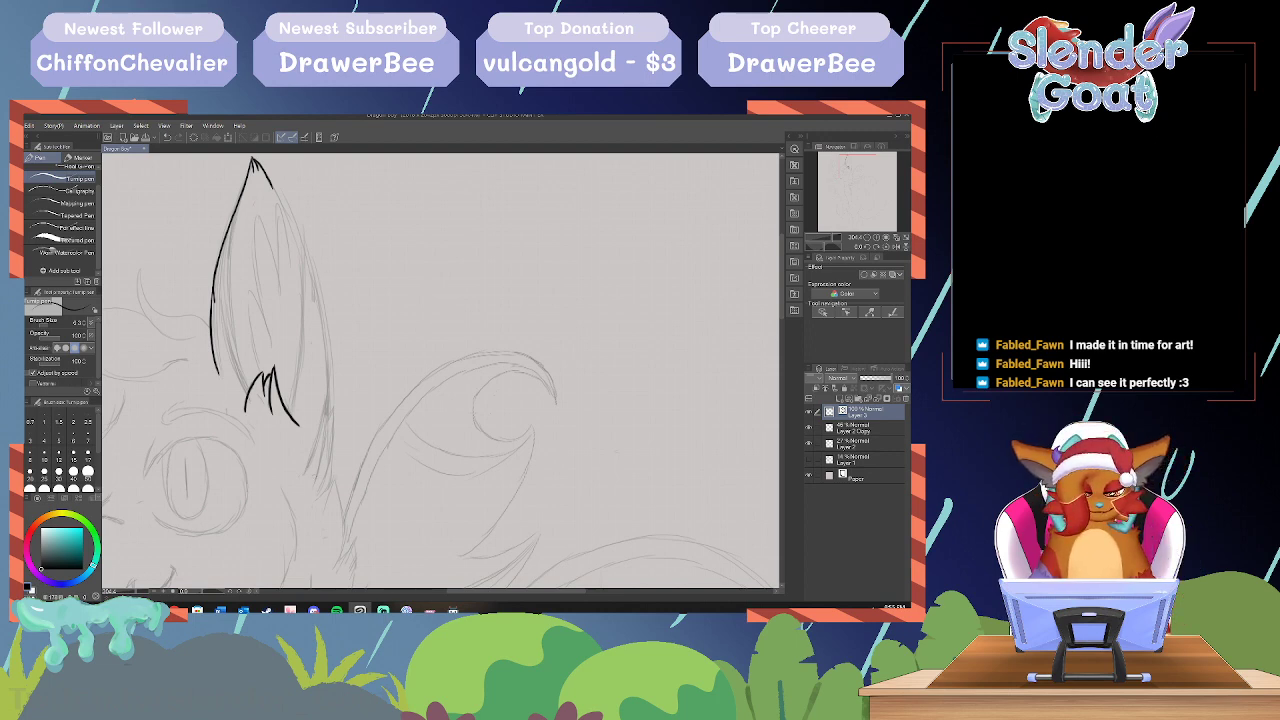
Step: Ink the ear's lower back edge and the spiky fur strokes beneath it, redoing the misplaced fur stroke
drag(315, 478, 338, 390)
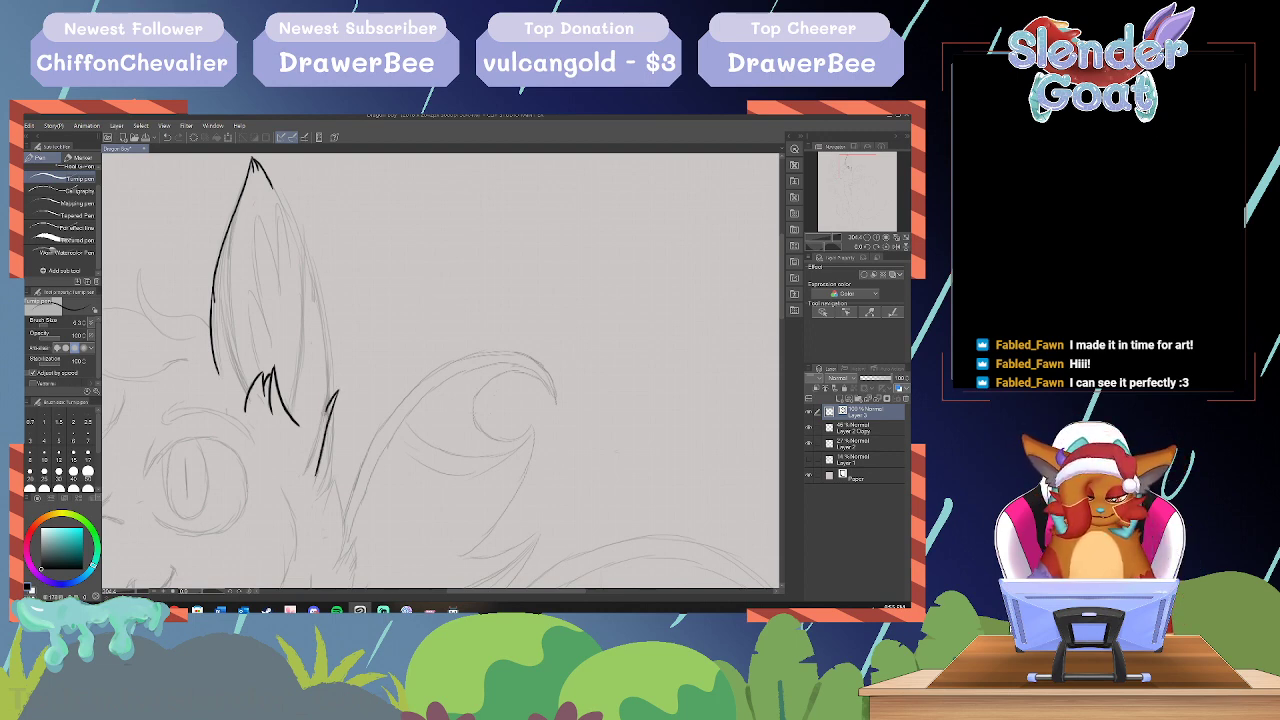
drag(305, 470, 338, 363)
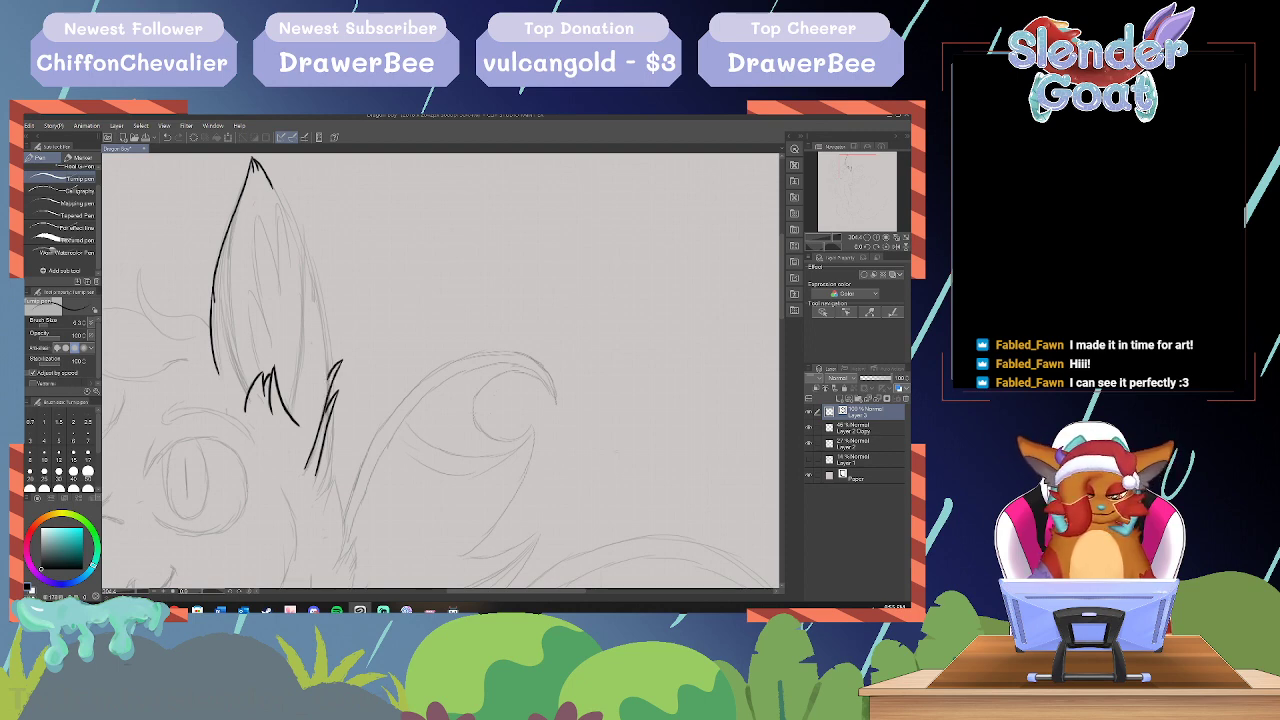
key(ctrl+z)
key(ctrl+z)
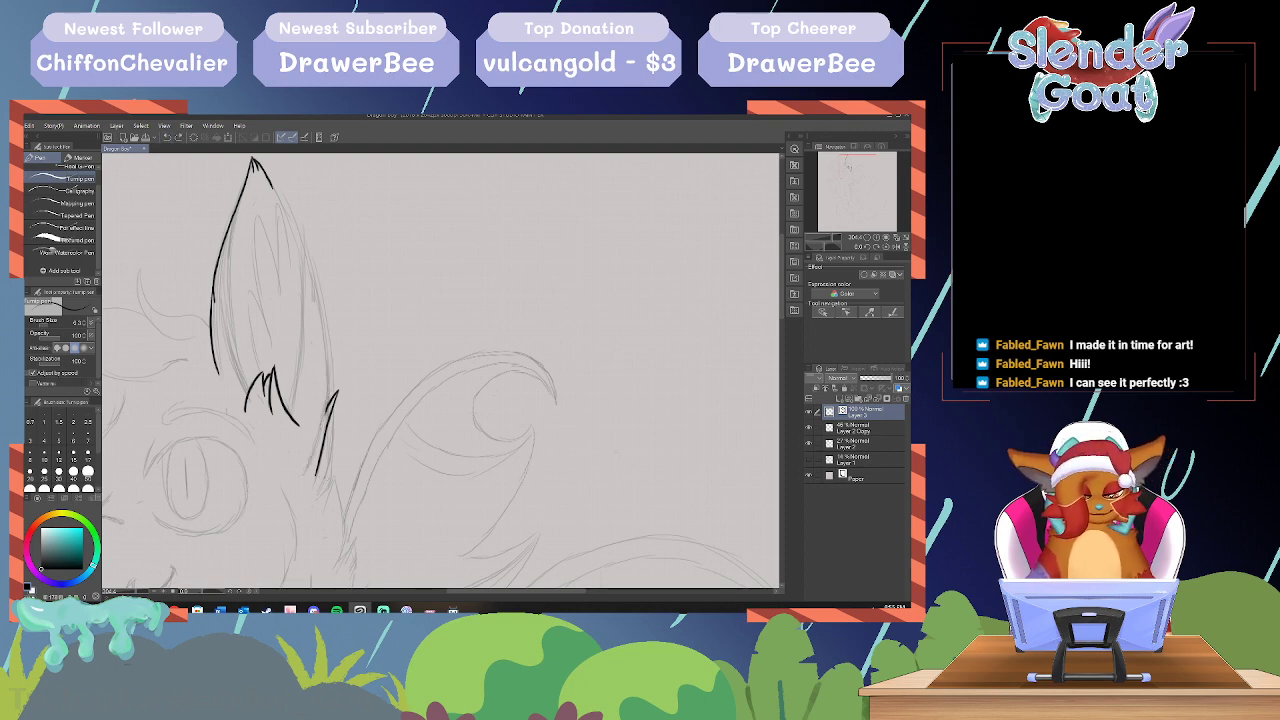
drag(324, 482, 340, 411)
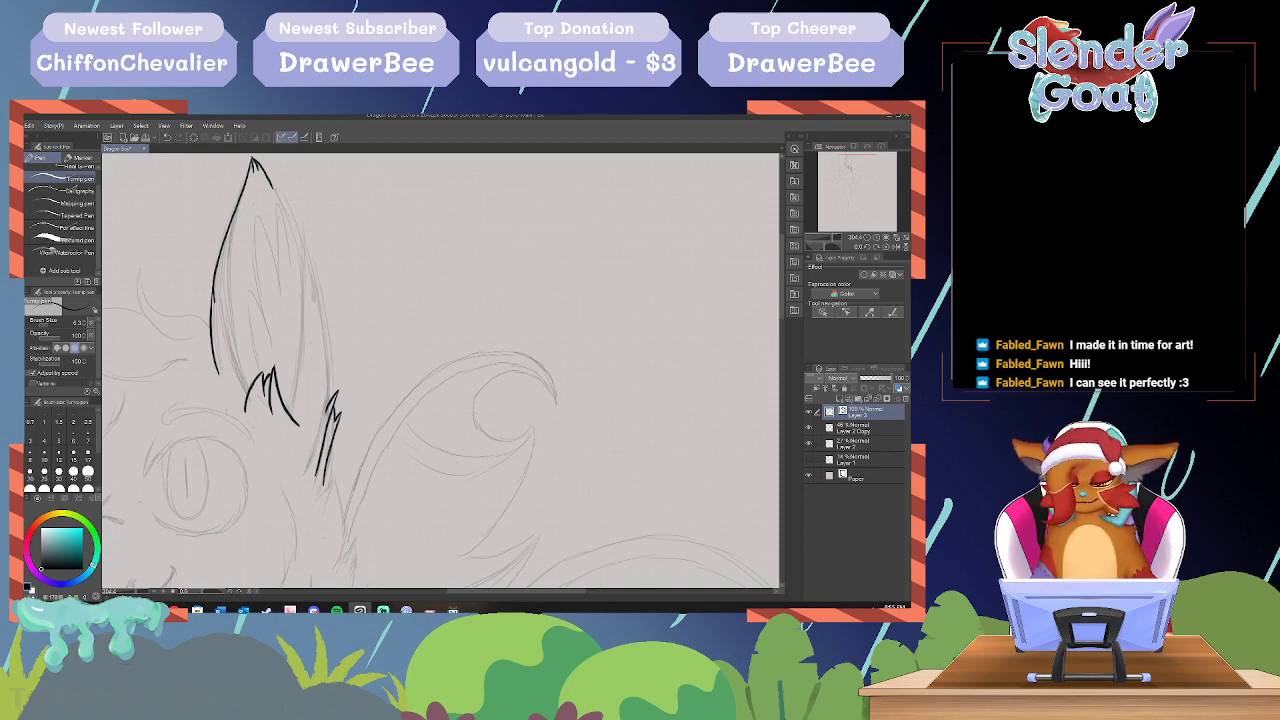
mouse_move(290, 404)
mouse_down()
mouse_move(304, 238)
mouse_move(330, 352)
mouse_up()
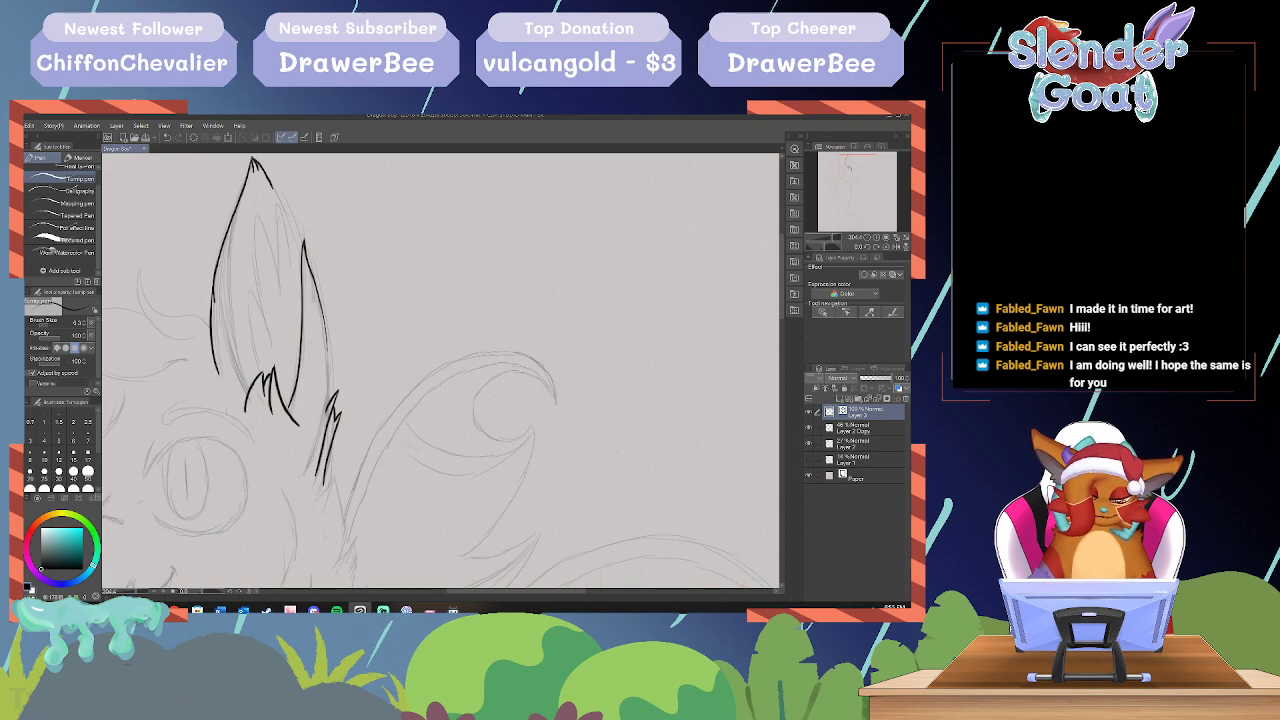
drag(327, 400, 302, 477)
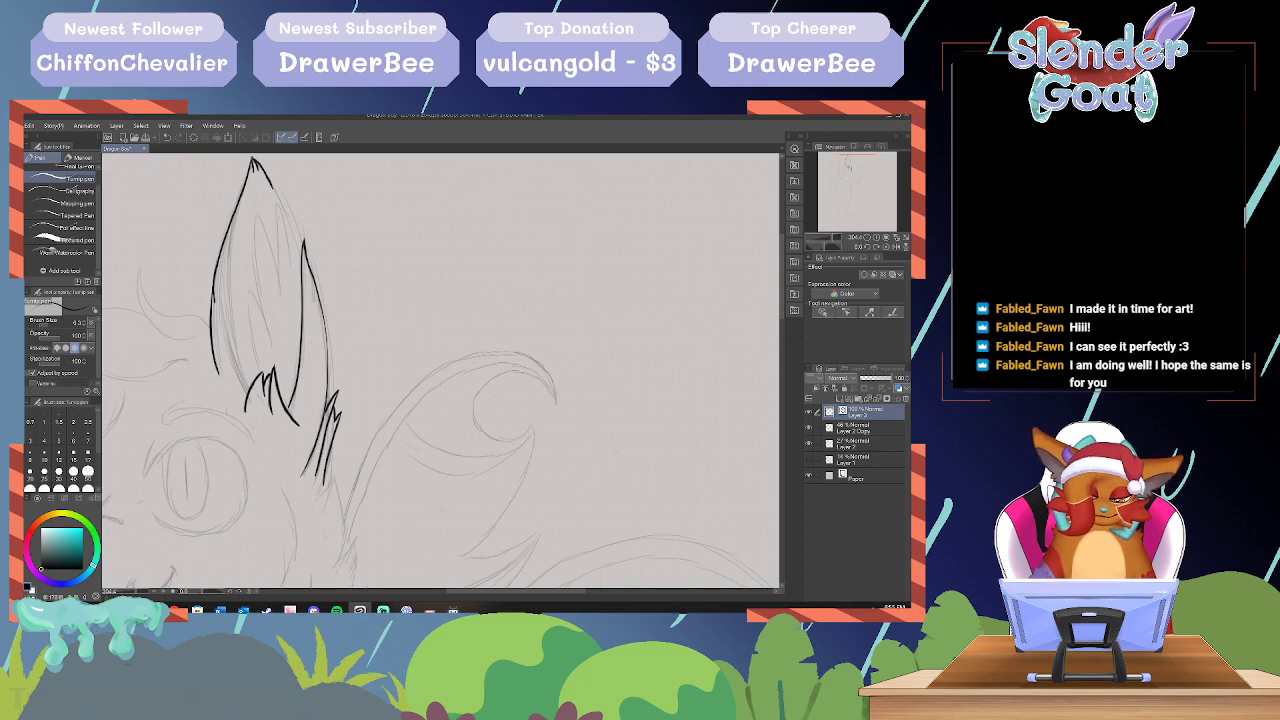
Step: Ink the upper back edge of the ear, joining the tip to the lower outline with a jagged fur line
drag(491, 593, 488, 593)
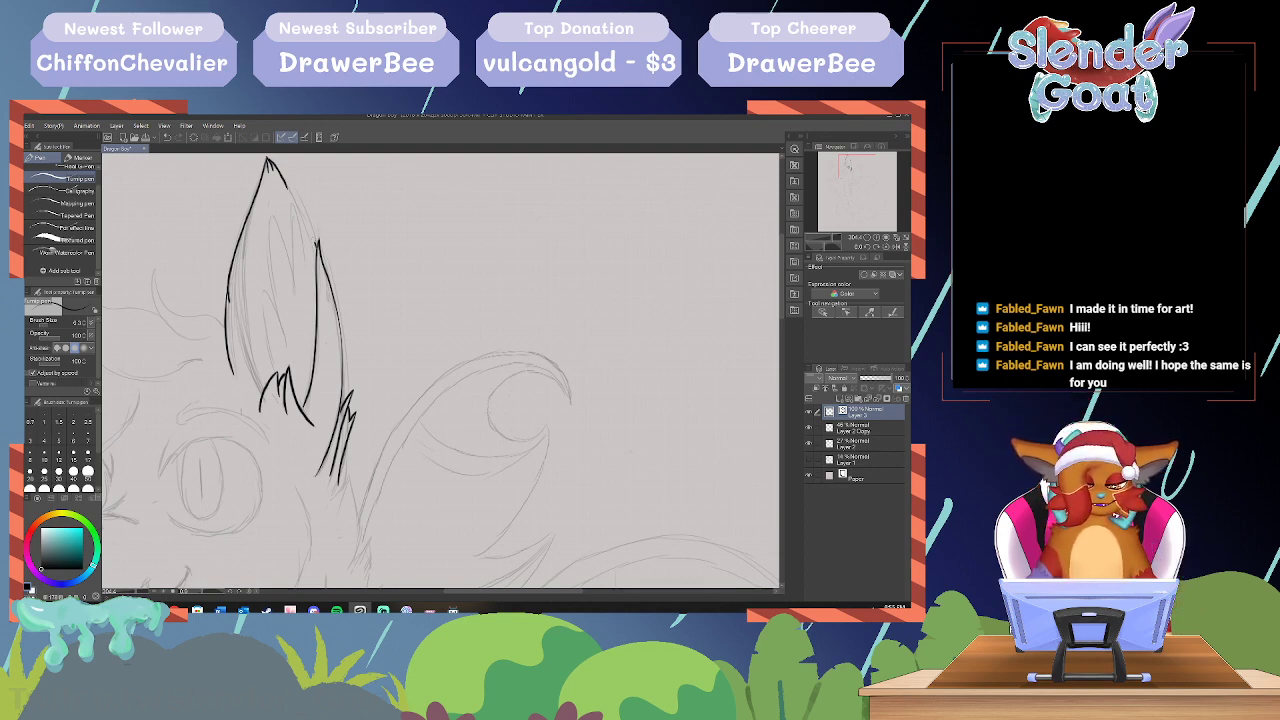
drag(317, 243, 303, 213)
key(ctrl+z)
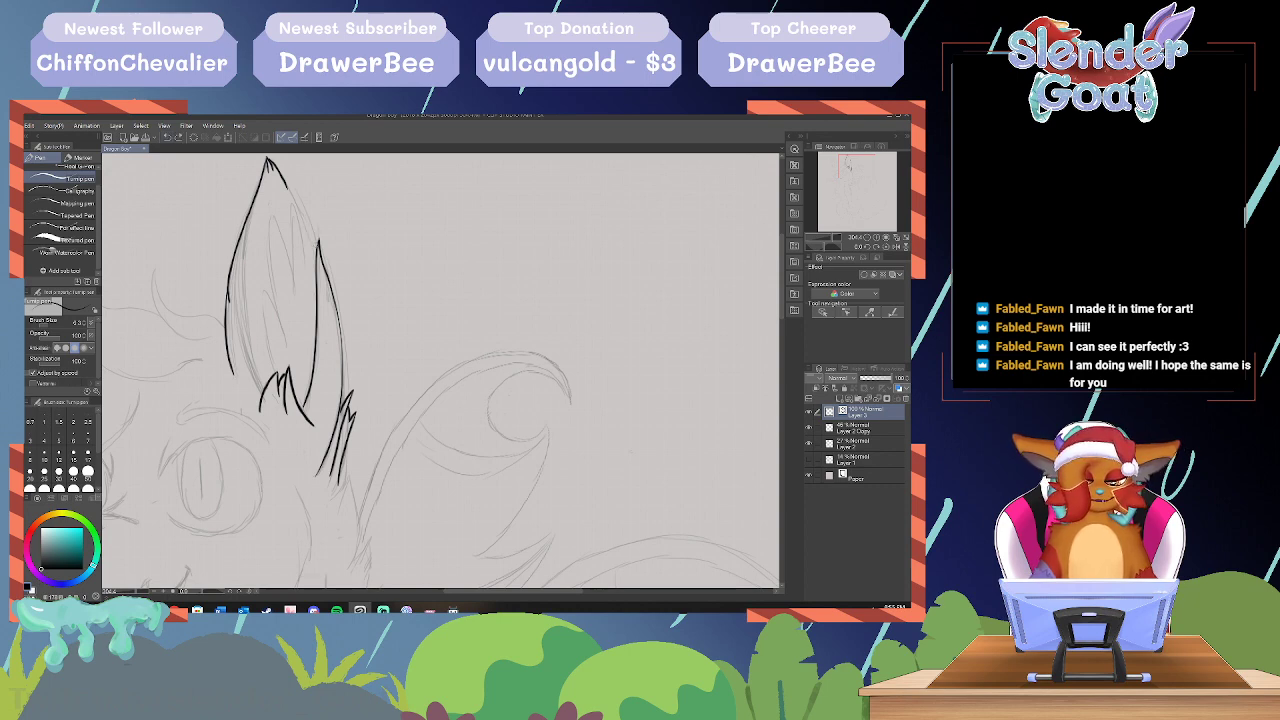
drag(310, 228, 286, 174)
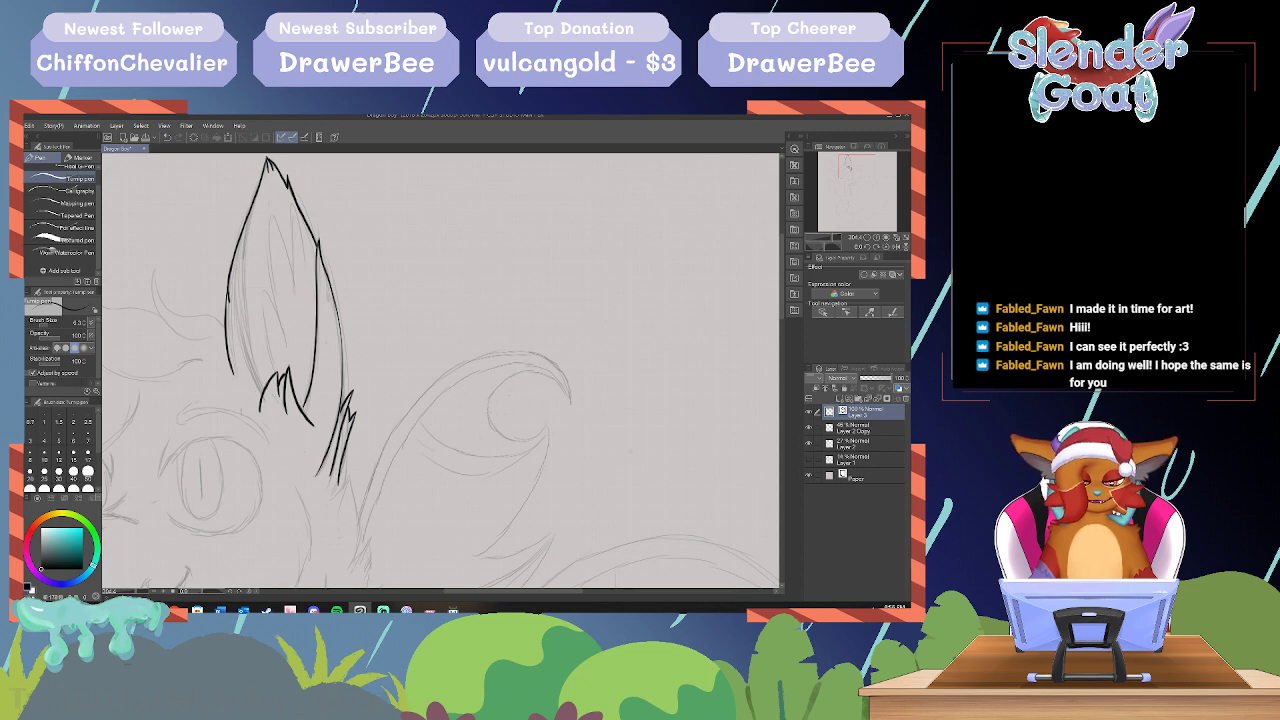
Step: Ink the jagged inner fur line along the front side of the ear, redoing strokes until it follows the sketch
drag(256, 386, 244, 304)
key(ctrl+z)
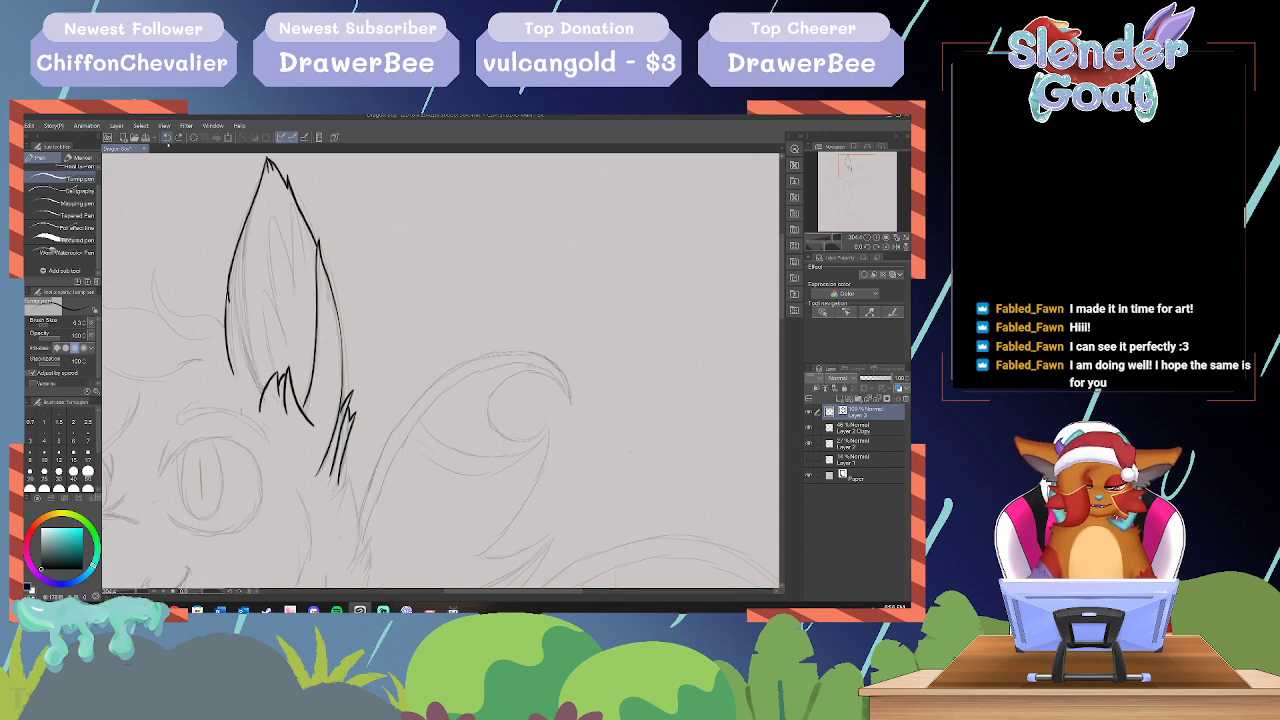
drag(263, 387, 245, 292)
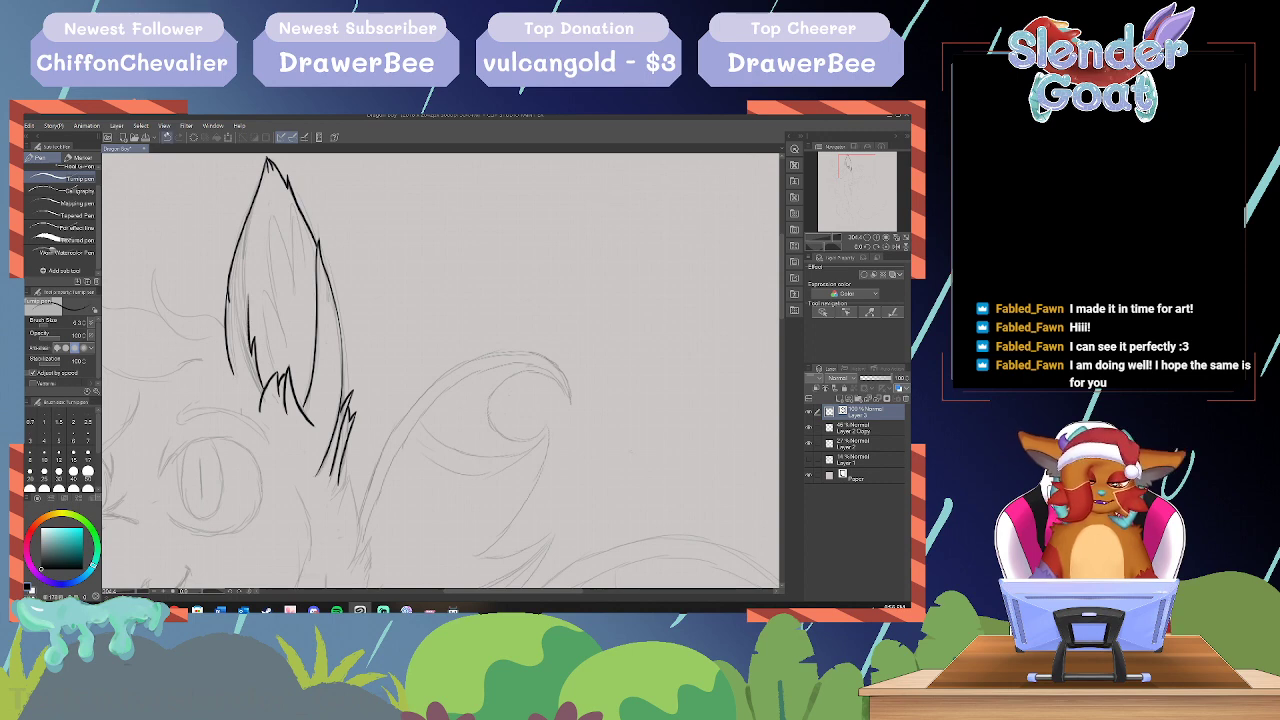
key(ctrl+z)
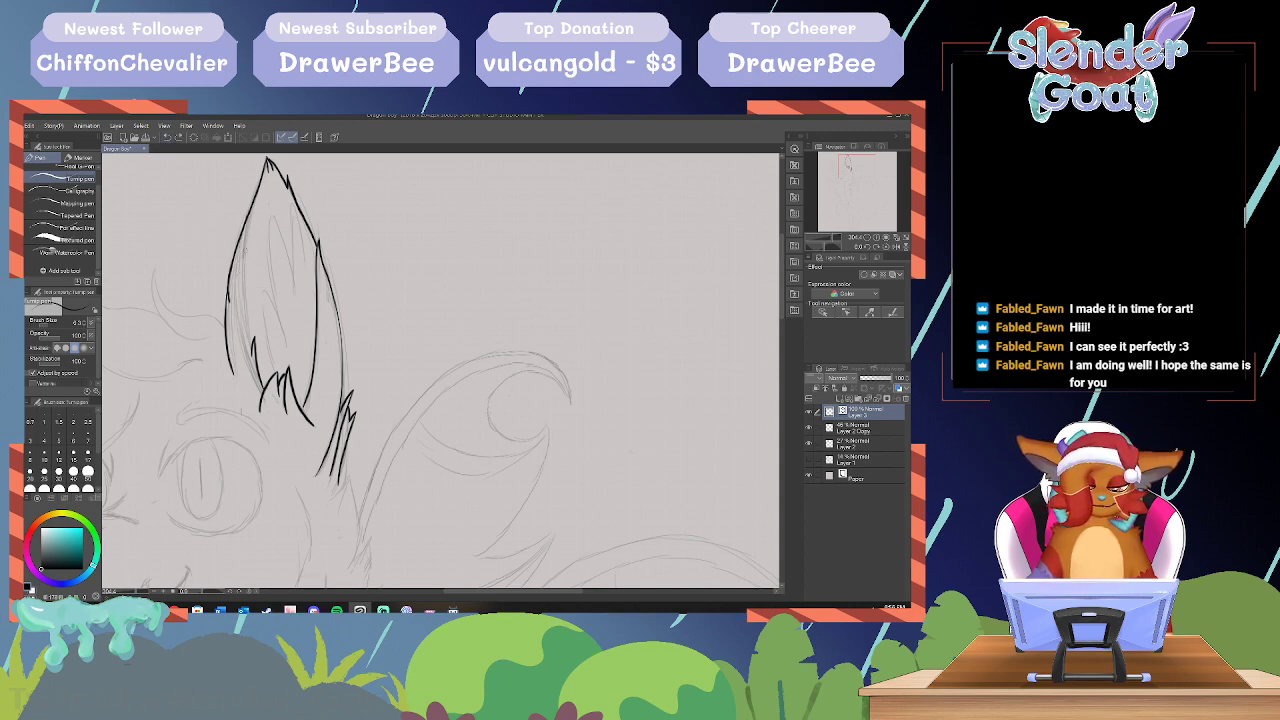
drag(247, 217, 250, 358)
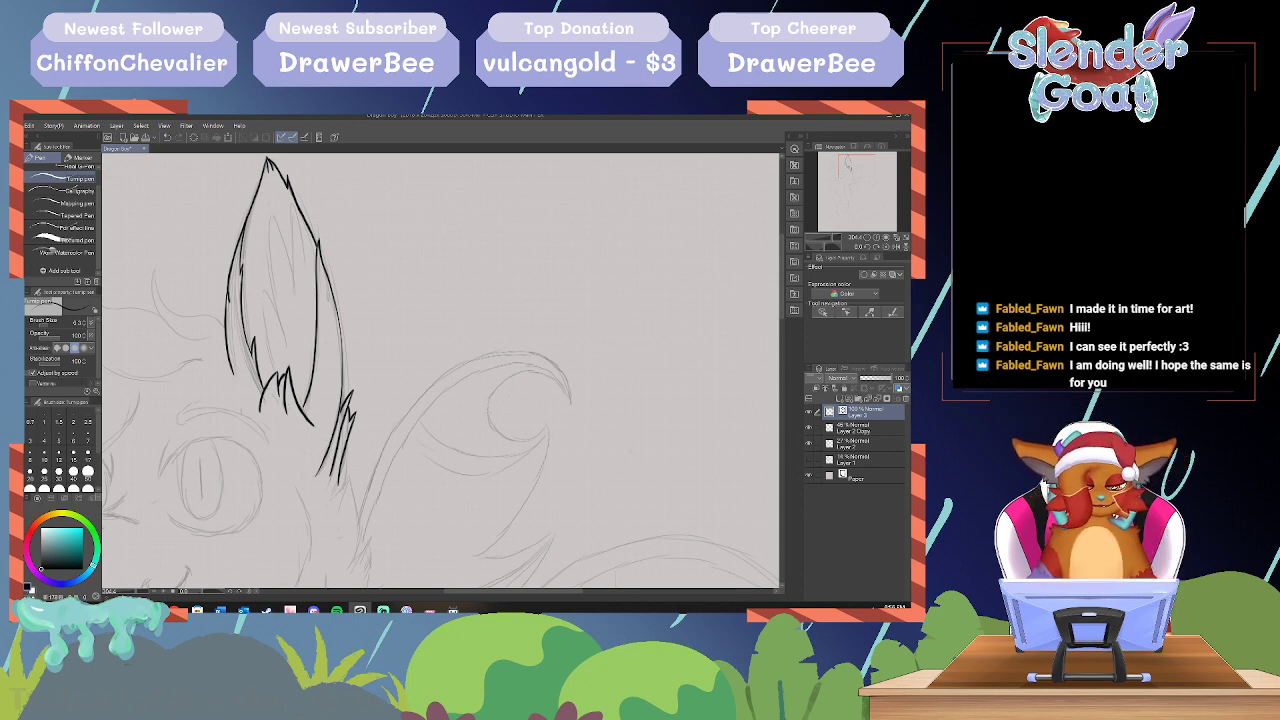
Step: Ink the fur tufts inside the ear, undoing the upper strokes and redrawing them
mouse_move(300, 380)
mouse_down()
mouse_move(300, 310)
mouse_move(291, 344)
mouse_move(293, 278)
mouse_move(266, 192)
mouse_move(268, 232)
mouse_move(253, 218)
mouse_up()
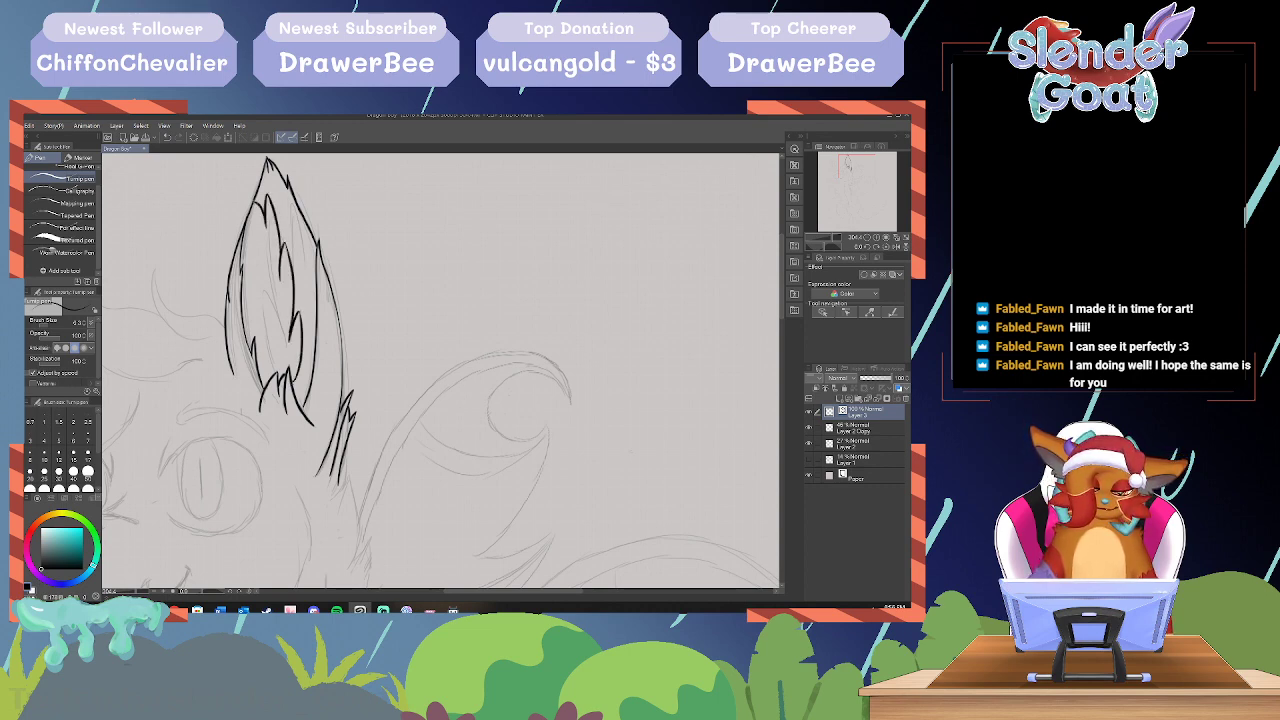
scroll(440, 370, down, 7)
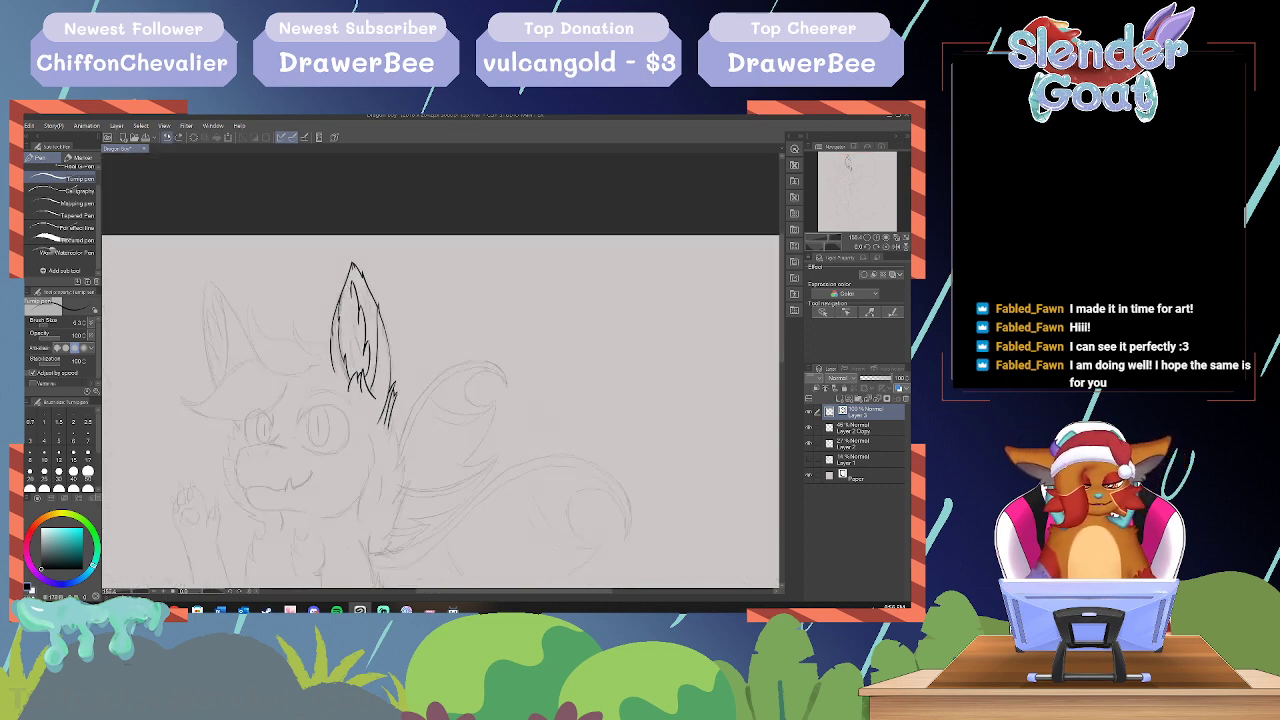
click(167, 137)
click(167, 137)
click(167, 137)
click(167, 137)
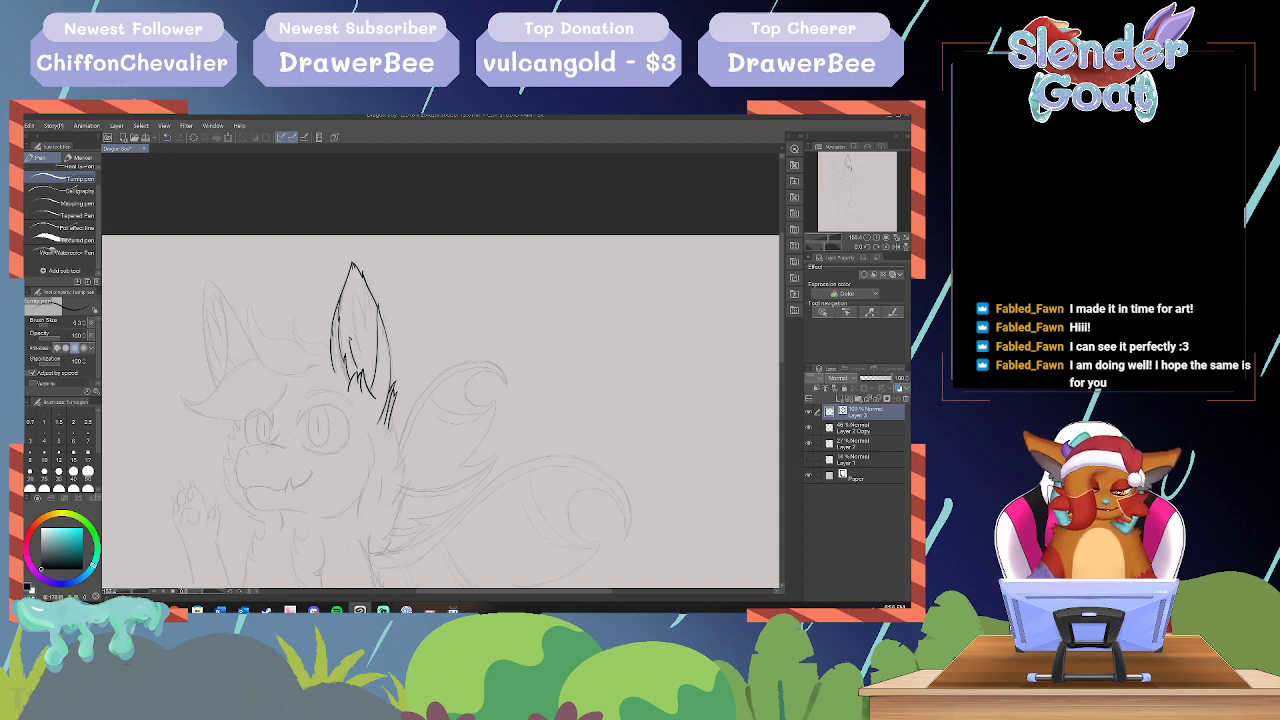
drag(353, 337, 363, 293)
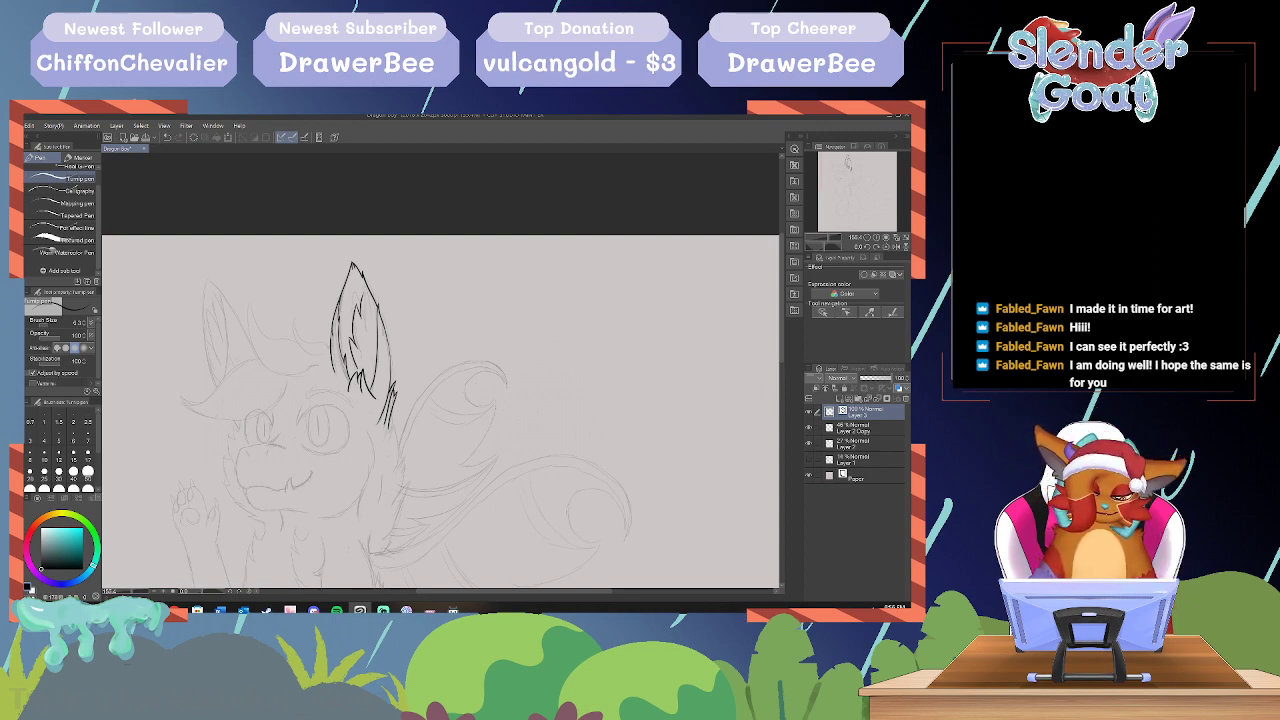
Step: Ink the curved hair tufts on top of the head and the large bang sweeping over the forehead
mouse_move(328, 346)
mouse_down()
mouse_move(291, 321)
mouse_move(324, 355)
mouse_up()
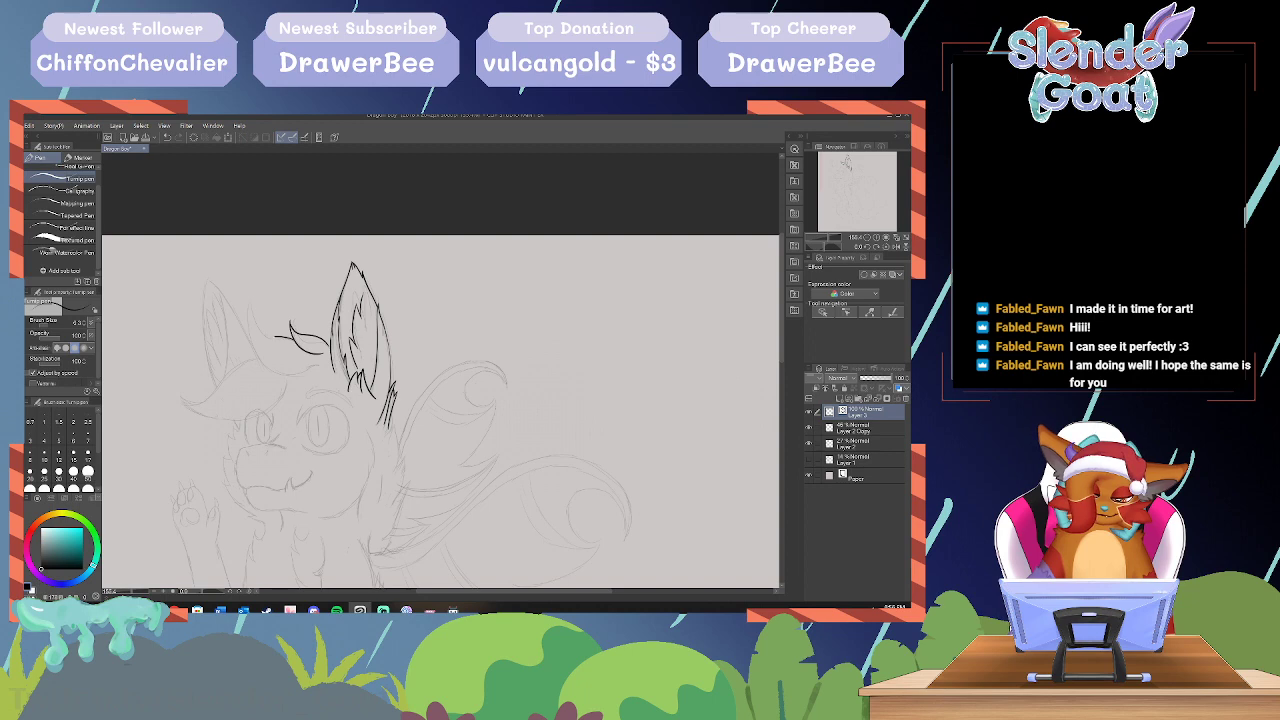
drag(252, 316, 266, 366)
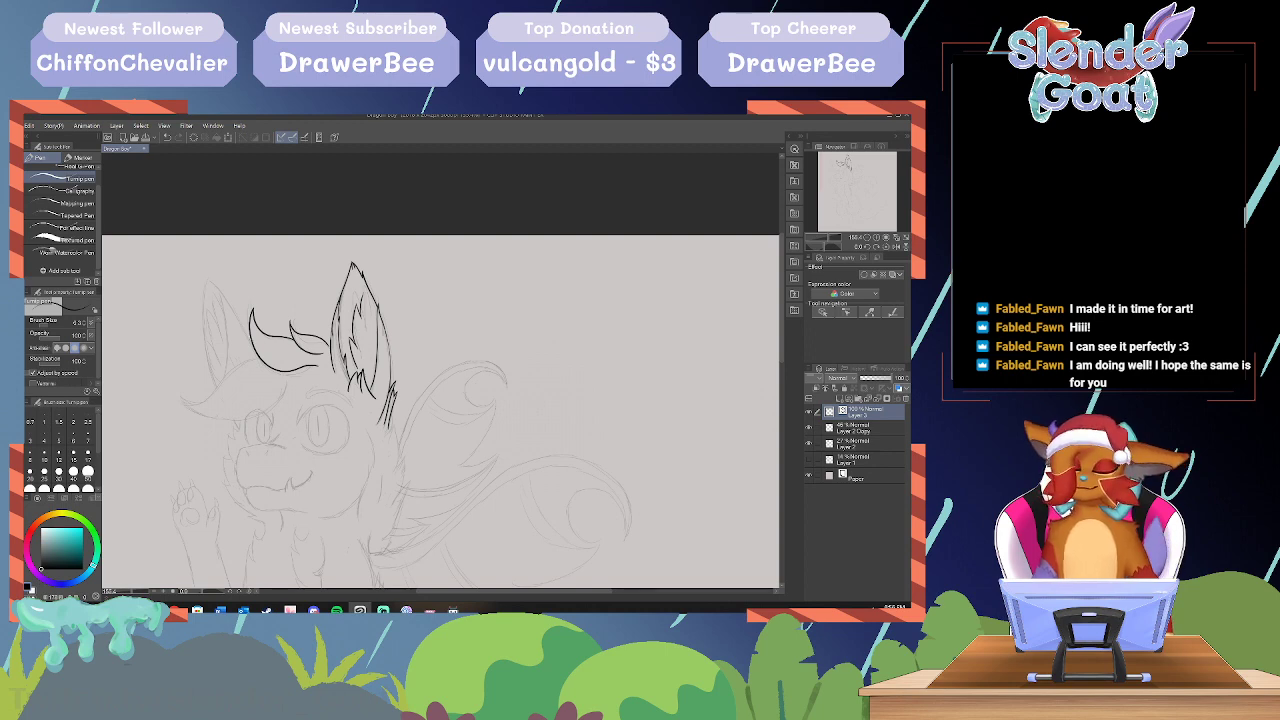
mouse_move(250, 360)
mouse_down()
mouse_move(180, 398)
mouse_move(218, 422)
mouse_move(276, 399)
mouse_up()
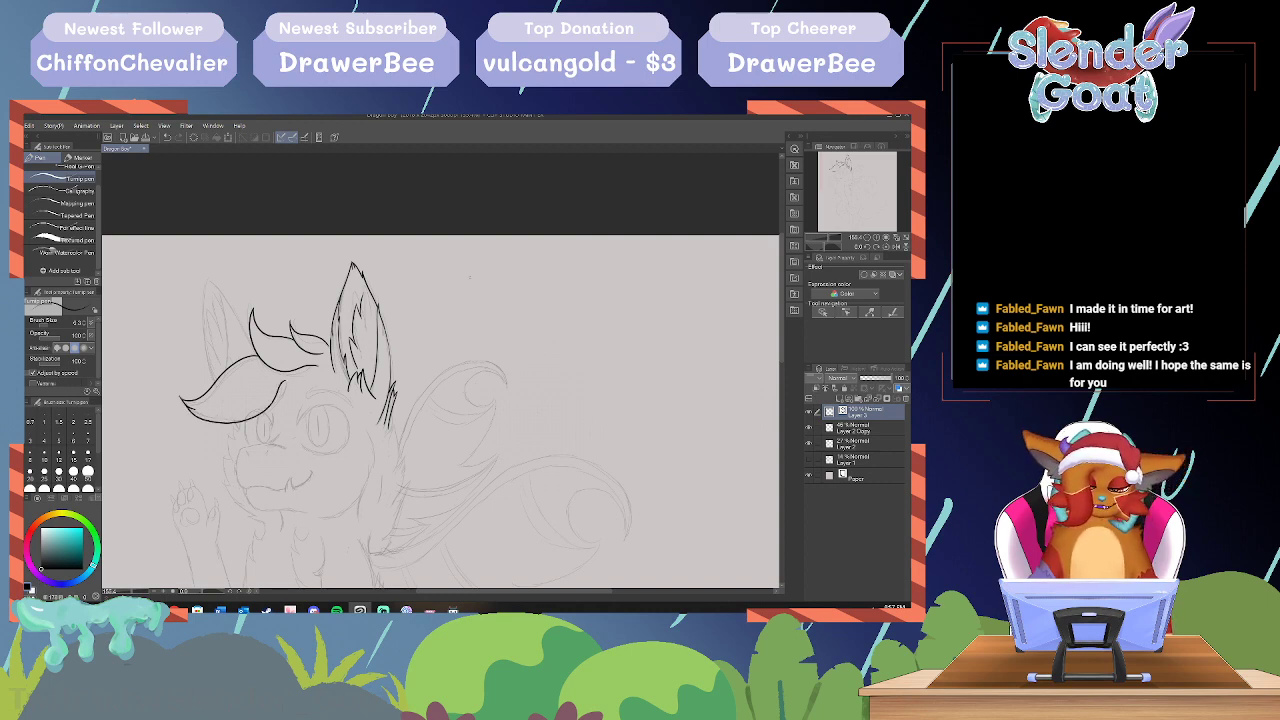
Step: Ink the small fang at the corner of the mouth
drag(782, 298, 782, 339)
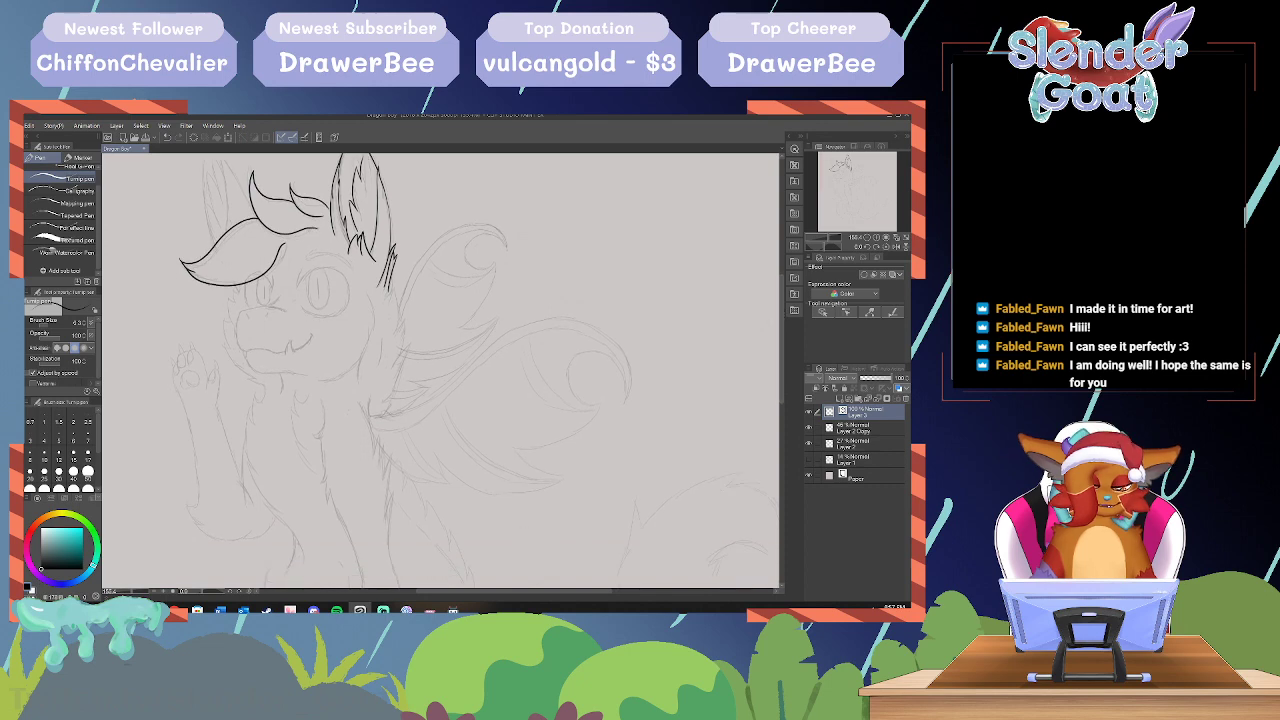
drag(130, 591, 135, 591)
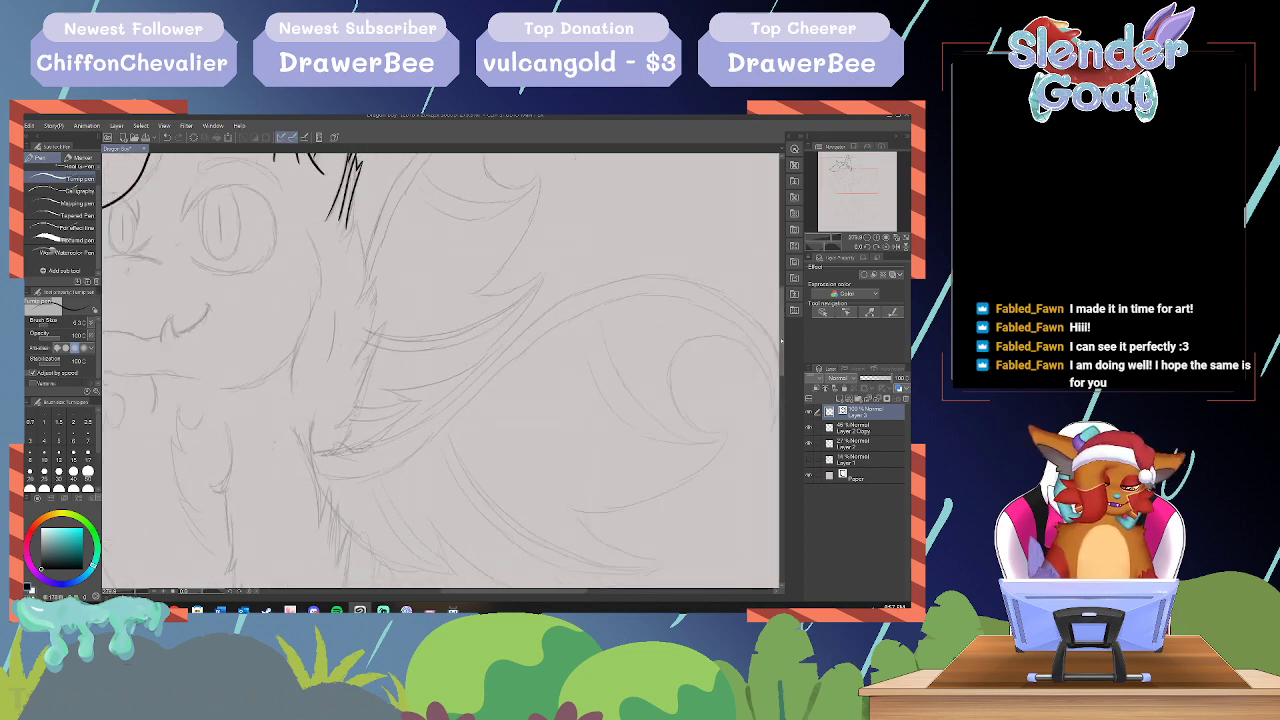
drag(782, 341, 782, 317)
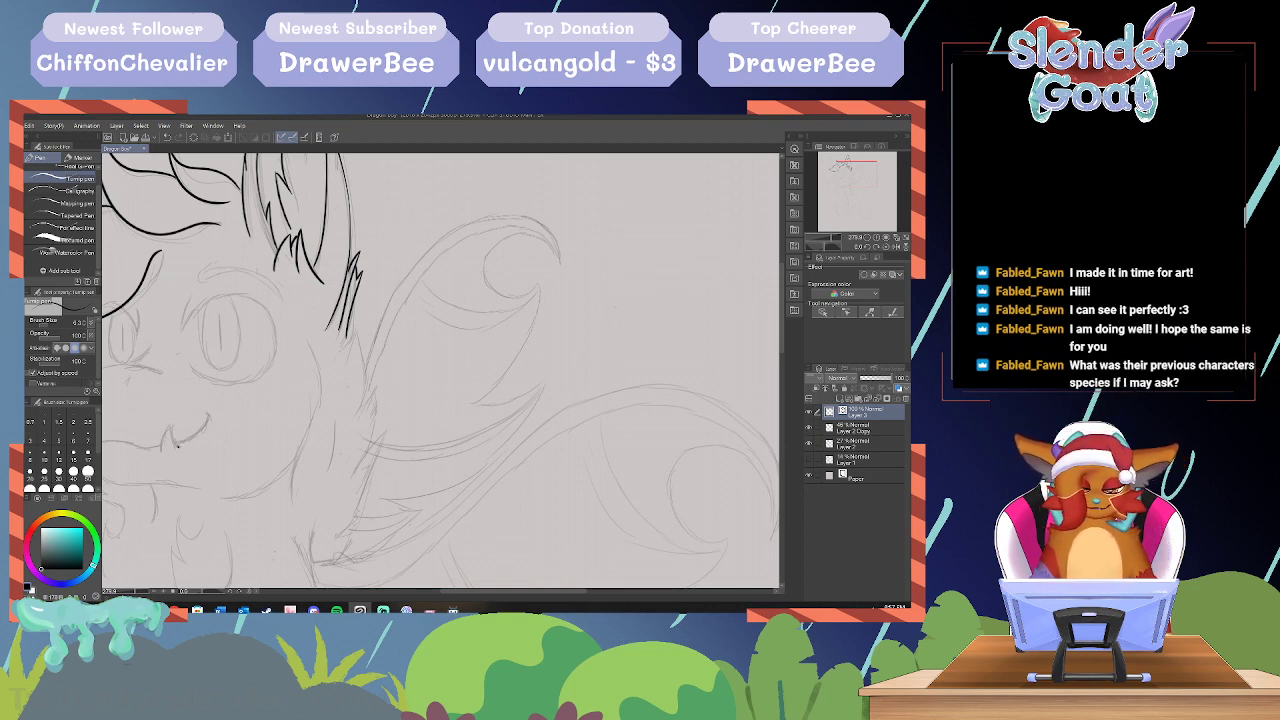
drag(175, 426, 172, 439)
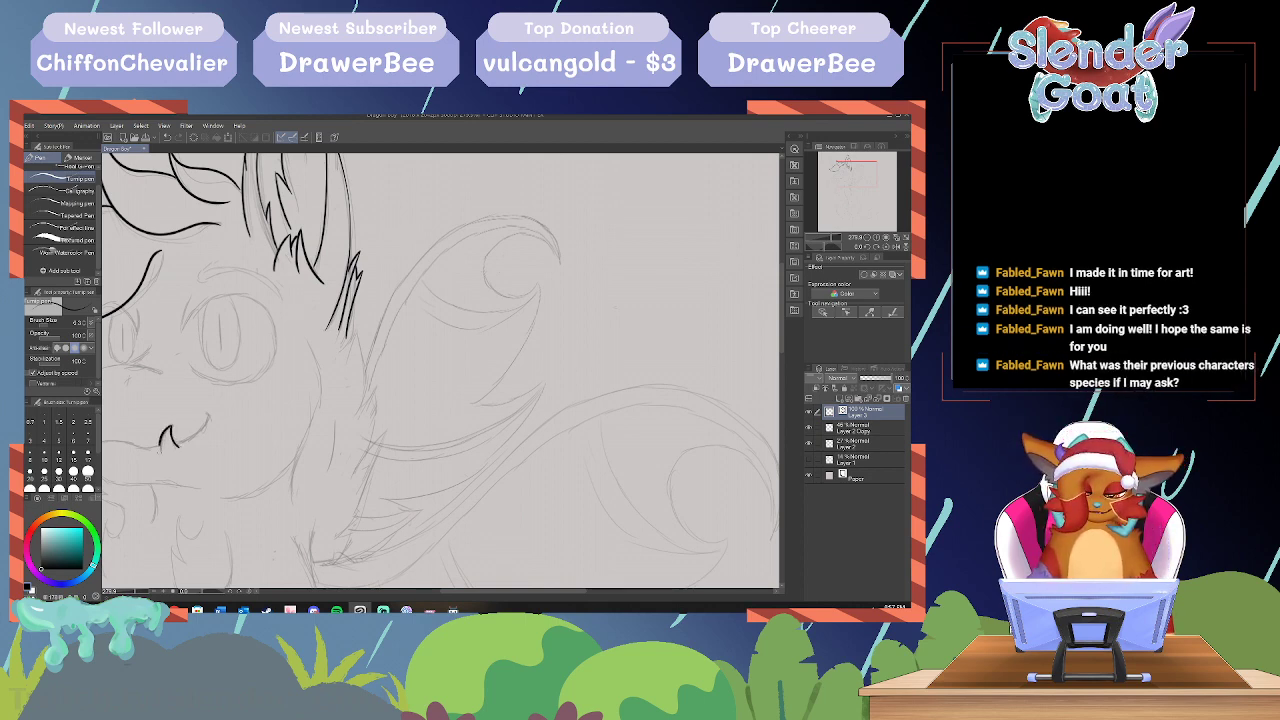
Step: Ink the front of the muzzle, the mouth line up to the fang, and the lower jaw
drag(470, 593, 445, 596)
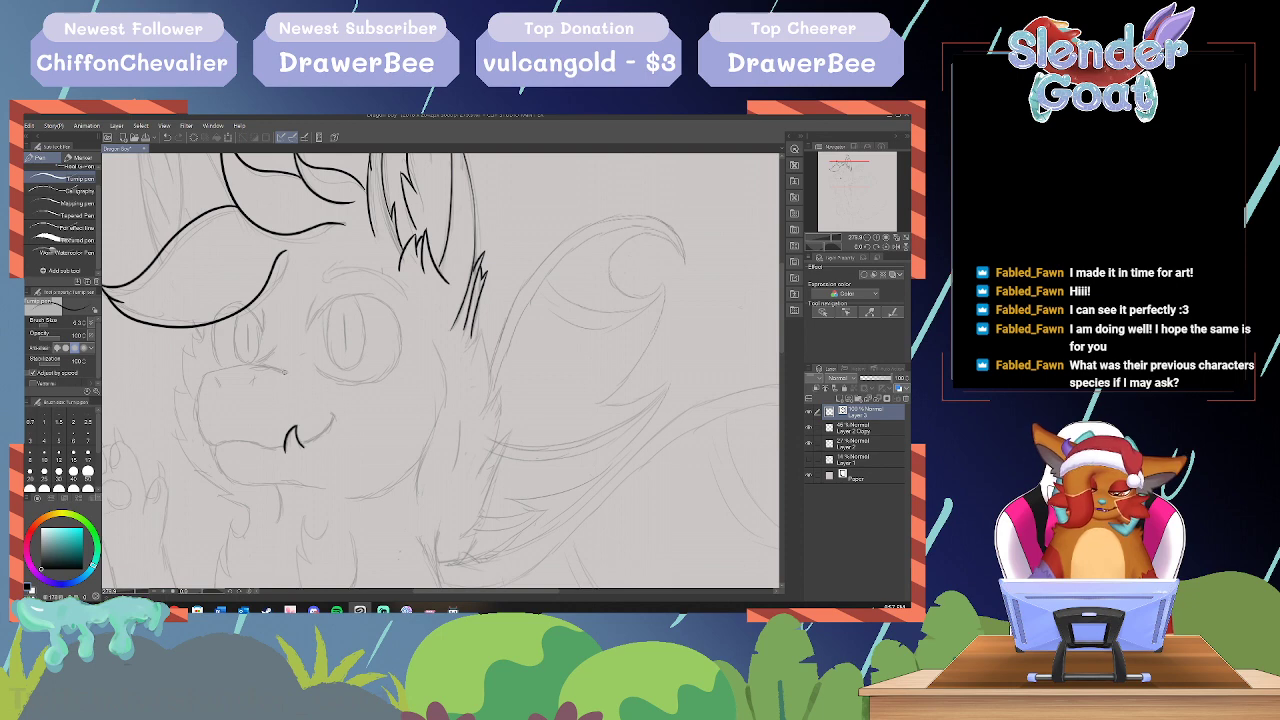
drag(263, 366, 221, 368)
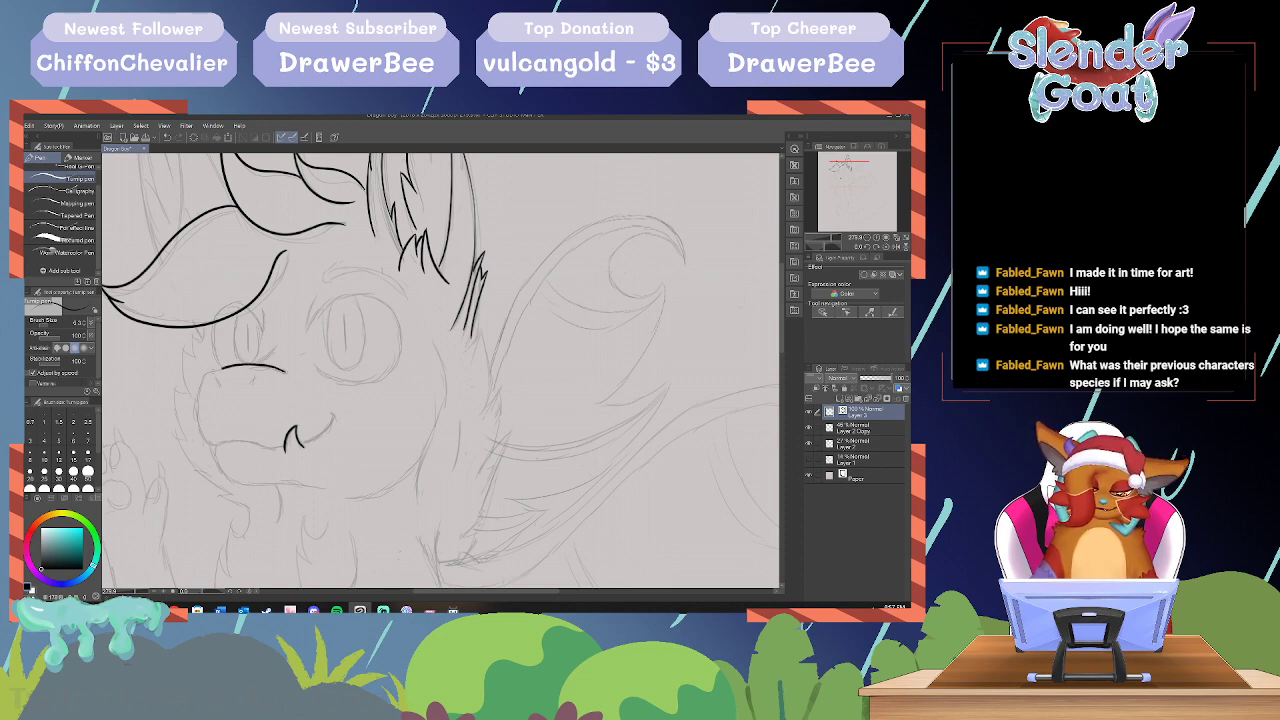
key(ctrl+z)
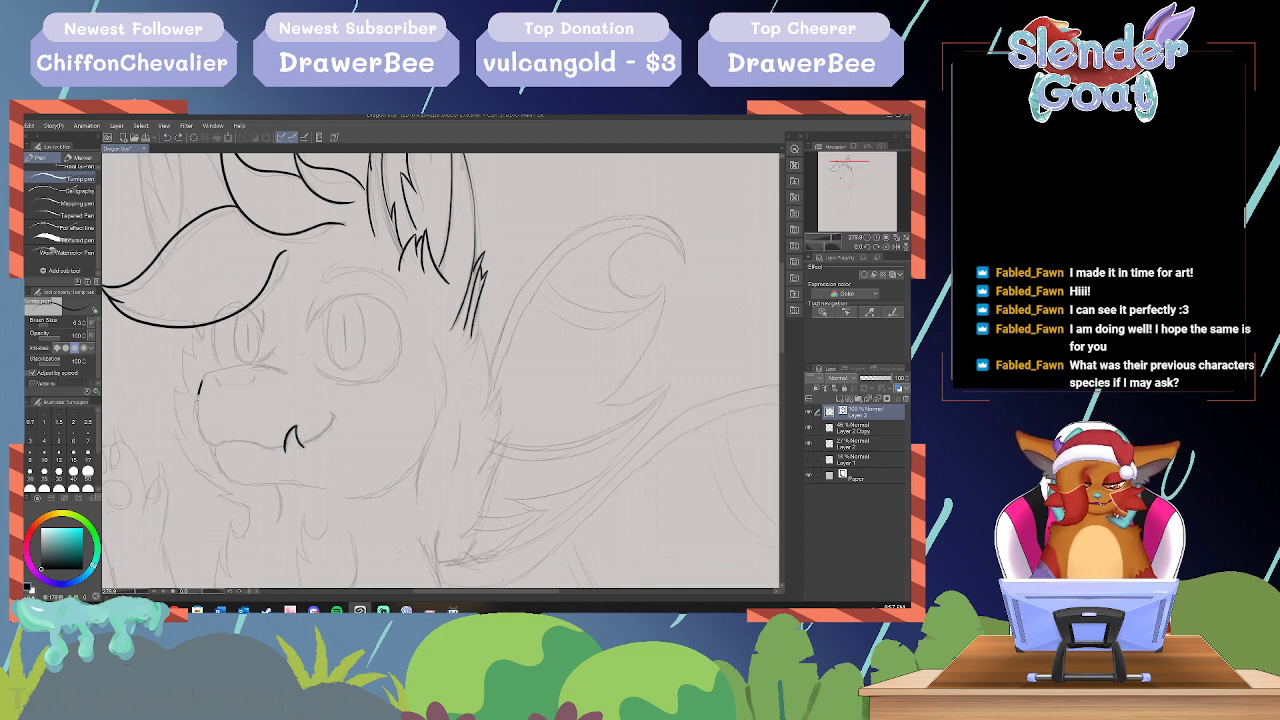
mouse_move(199, 396)
mouse_down()
mouse_move(218, 445)
mouse_move(284, 449)
mouse_up()
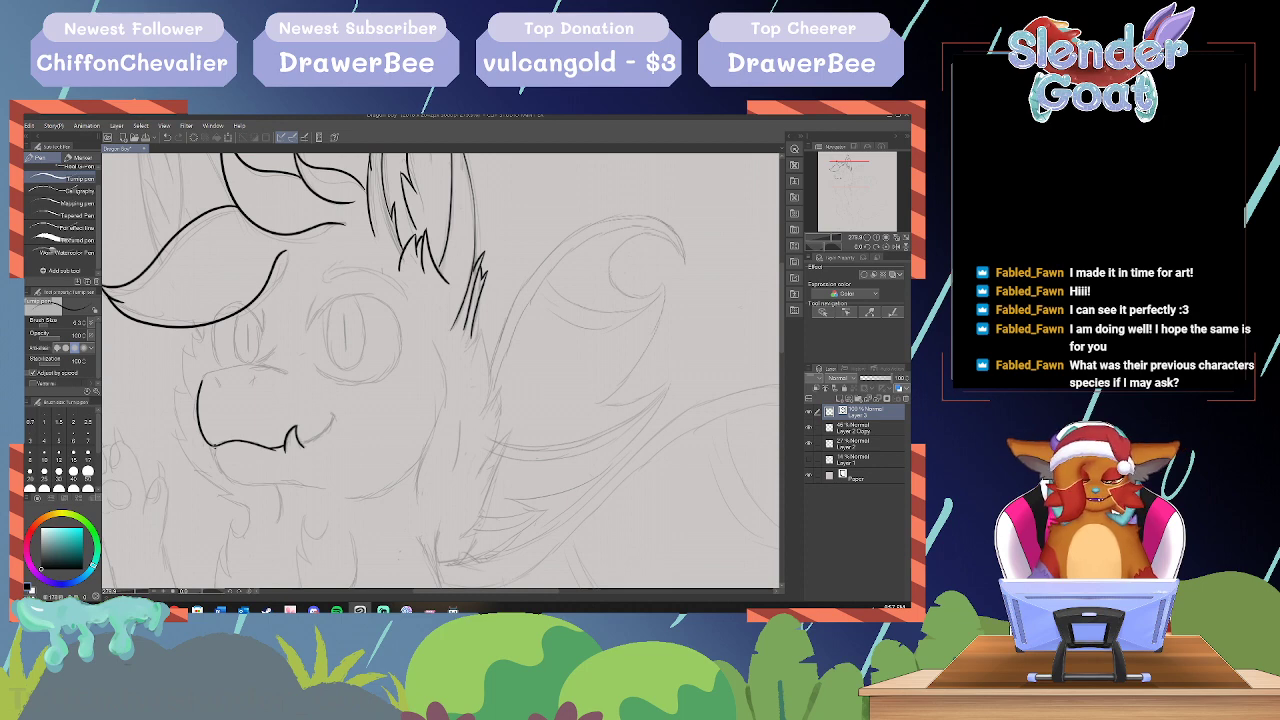
mouse_move(217, 452)
mouse_down()
mouse_move(241, 482)
mouse_move(316, 484)
mouse_up()
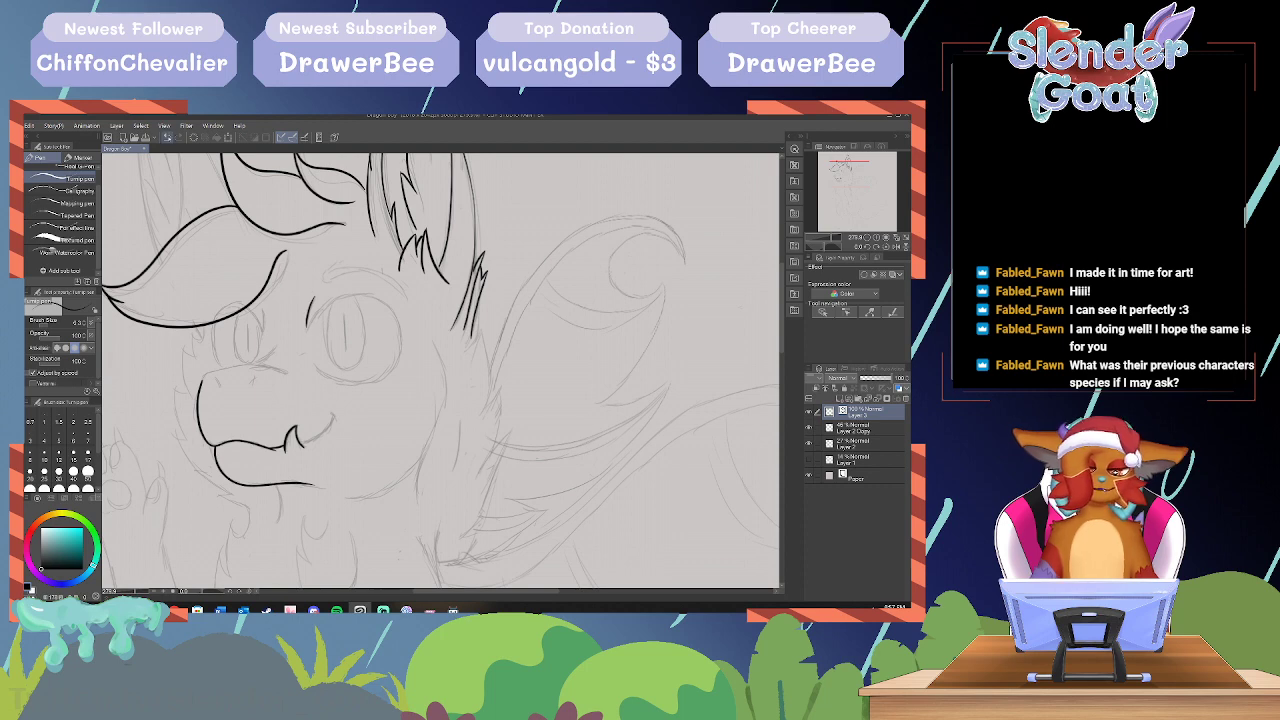
Step: Ink the near eye's round outline with its inner corner and the tall oval iris, redrawing the first lid strokes
mouse_move(313, 298)
mouse_down()
mouse_move(306, 331)
mouse_move(333, 299)
mouse_up()
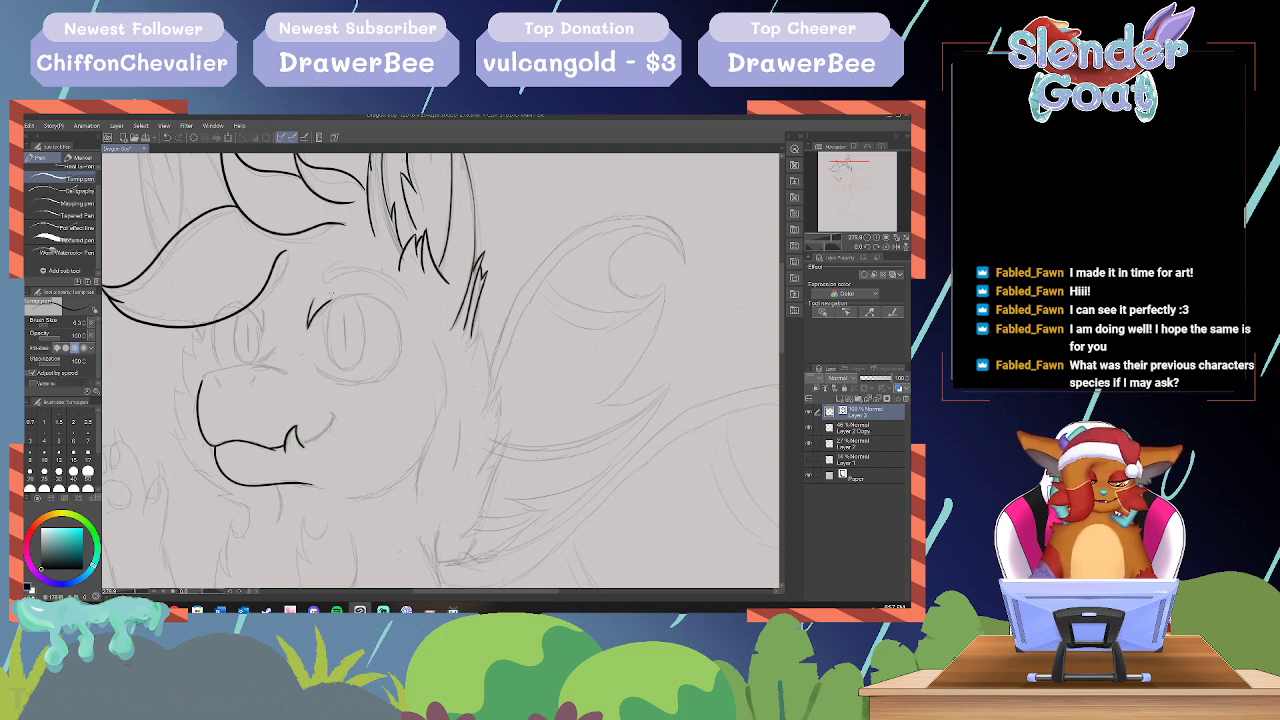
click(169, 138)
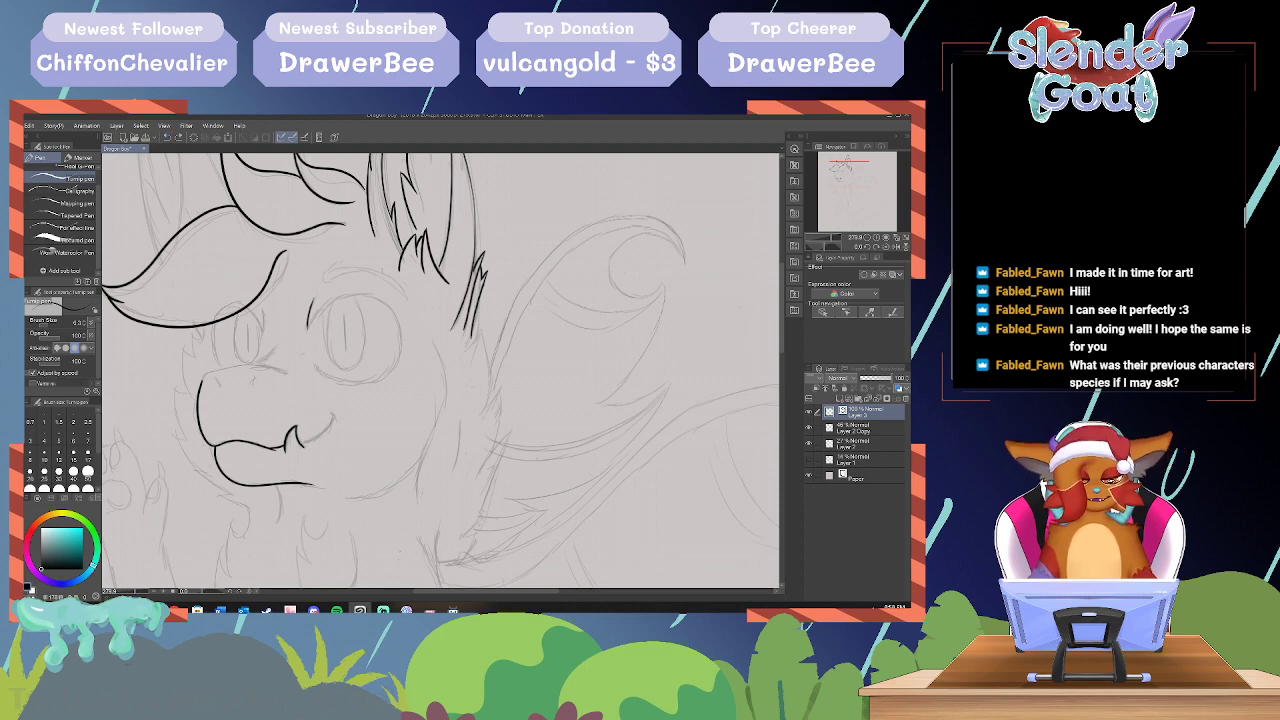
drag(324, 376, 384, 380)
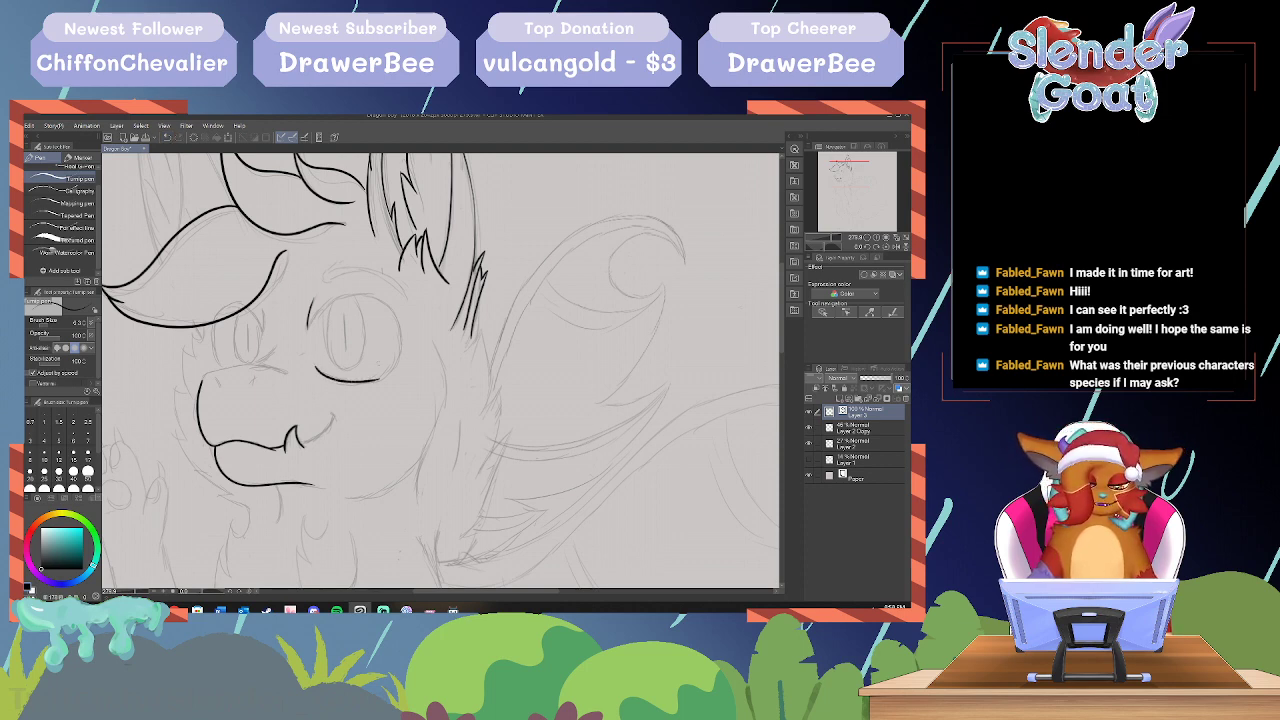
click(169, 138)
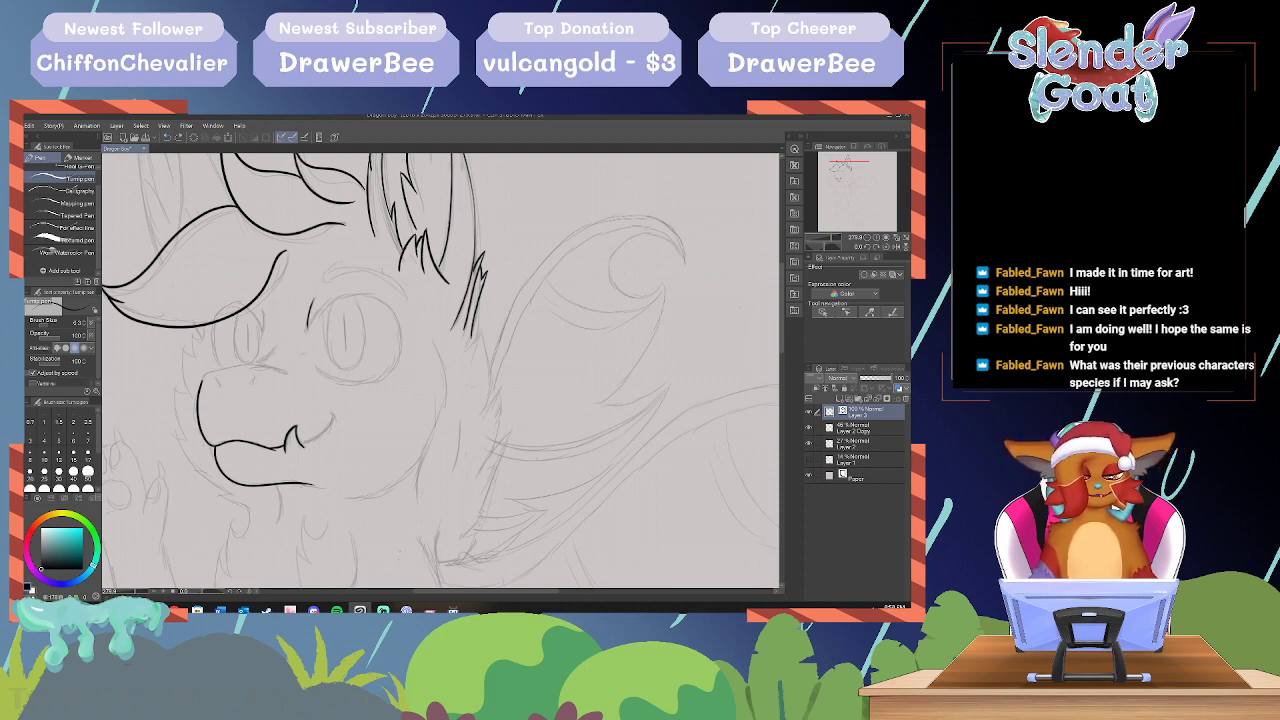
mouse_move(312, 316)
mouse_down()
mouse_move(307, 328)
mouse_move(368, 291)
mouse_move(391, 306)
mouse_move(403, 356)
mouse_move(386, 378)
mouse_move(348, 384)
mouse_move(312, 360)
mouse_up()
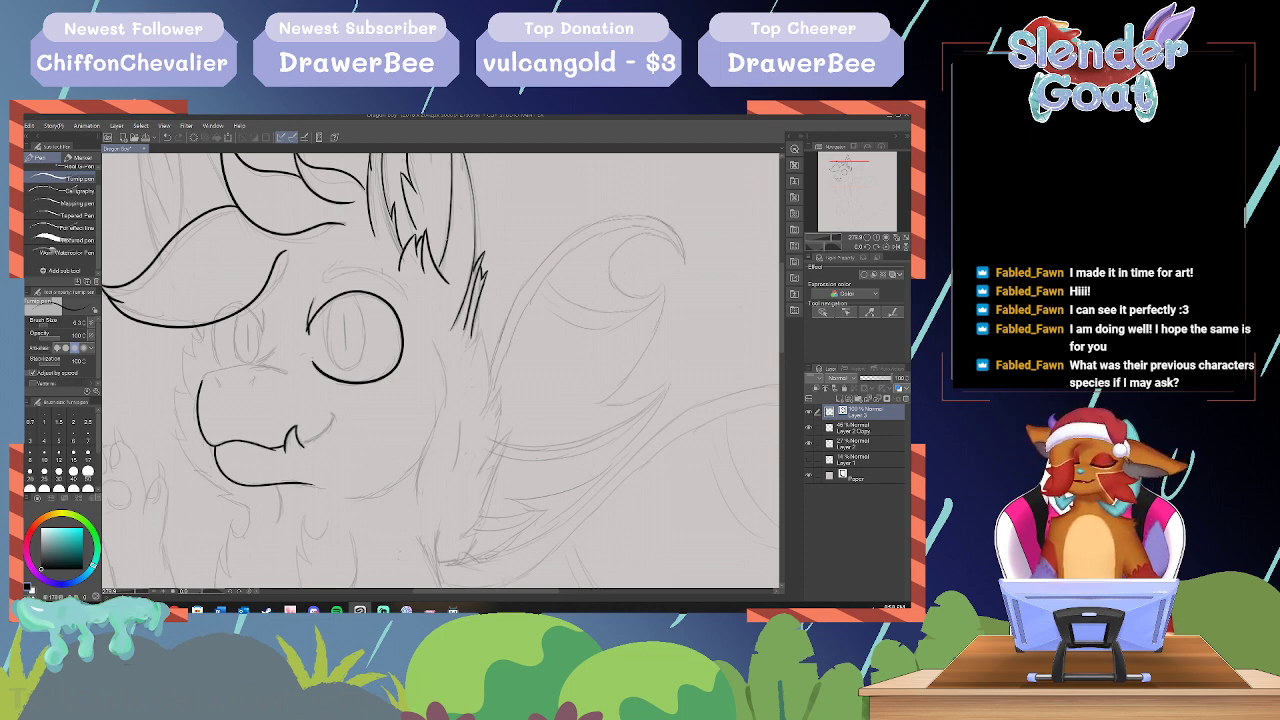
mouse_move(327, 306)
mouse_down()
mouse_move(326, 357)
mouse_move(342, 368)
mouse_move(360, 358)
mouse_move(366, 326)
mouse_move(350, 290)
mouse_up()
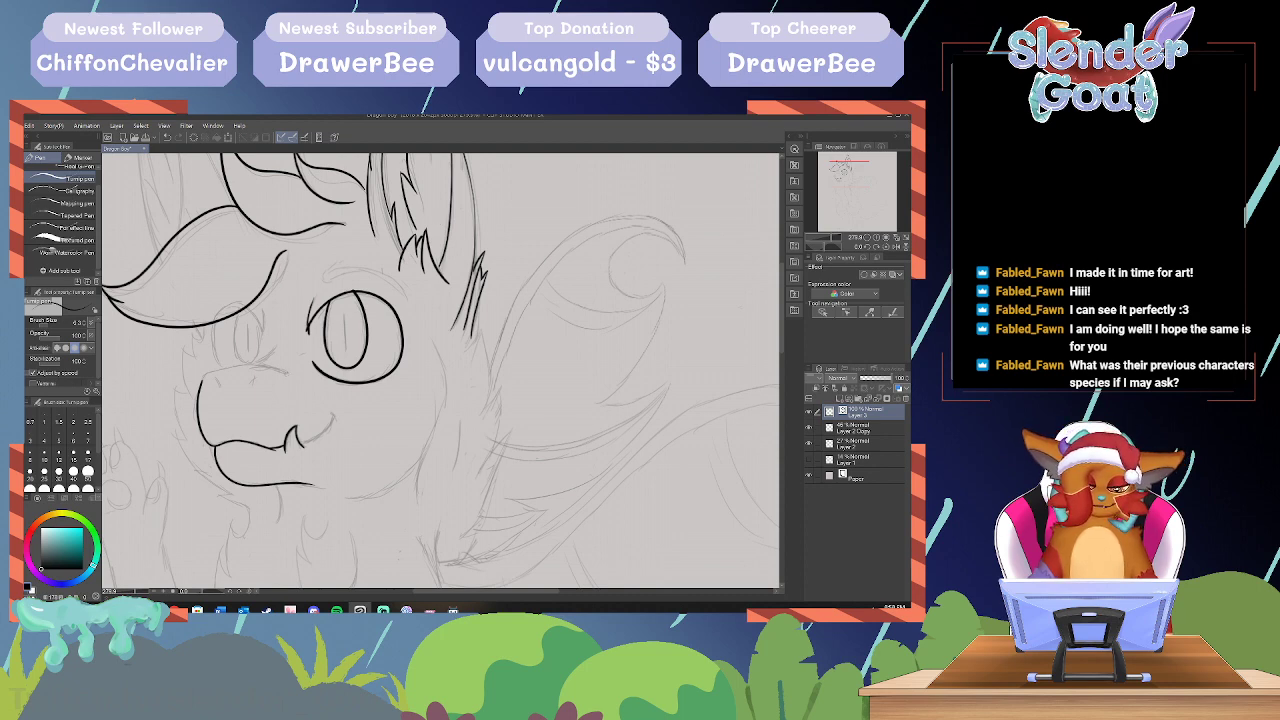
Step: Ink the top line of the muzzle from below the eyes to its front, undoing and redrawing it until it follows the sketch
drag(279, 371, 241, 368)
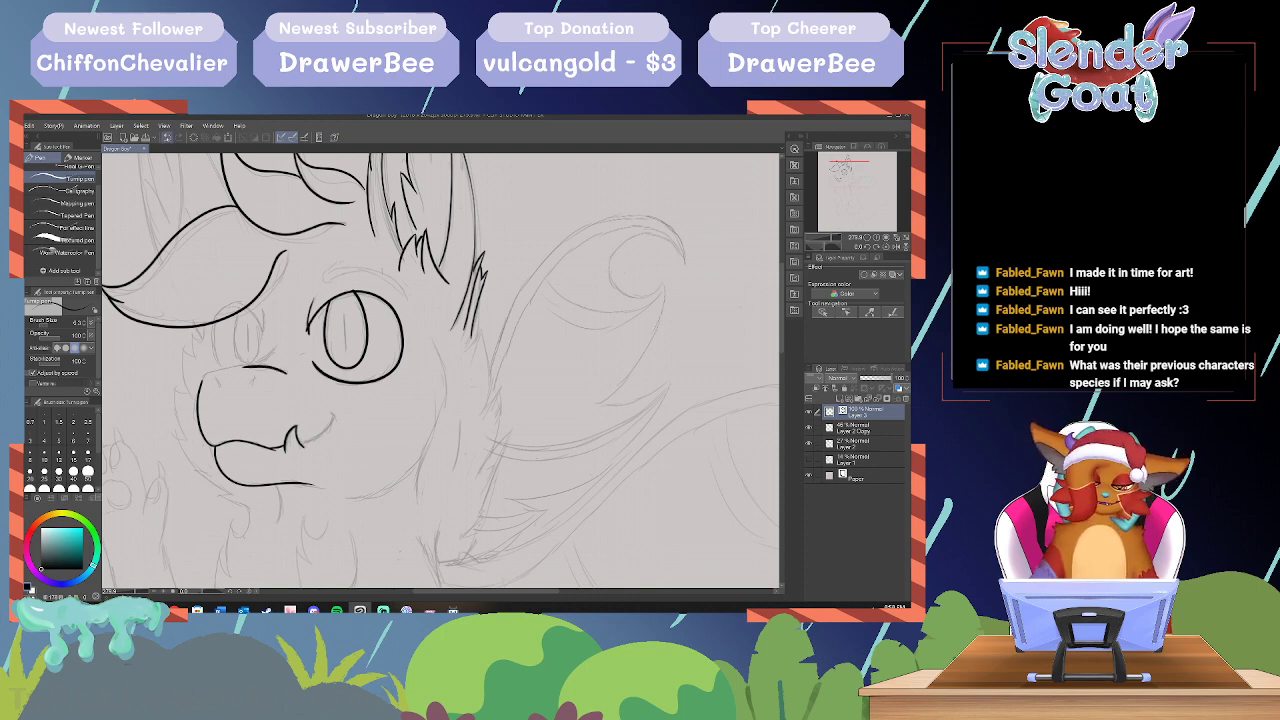
click(167, 138)
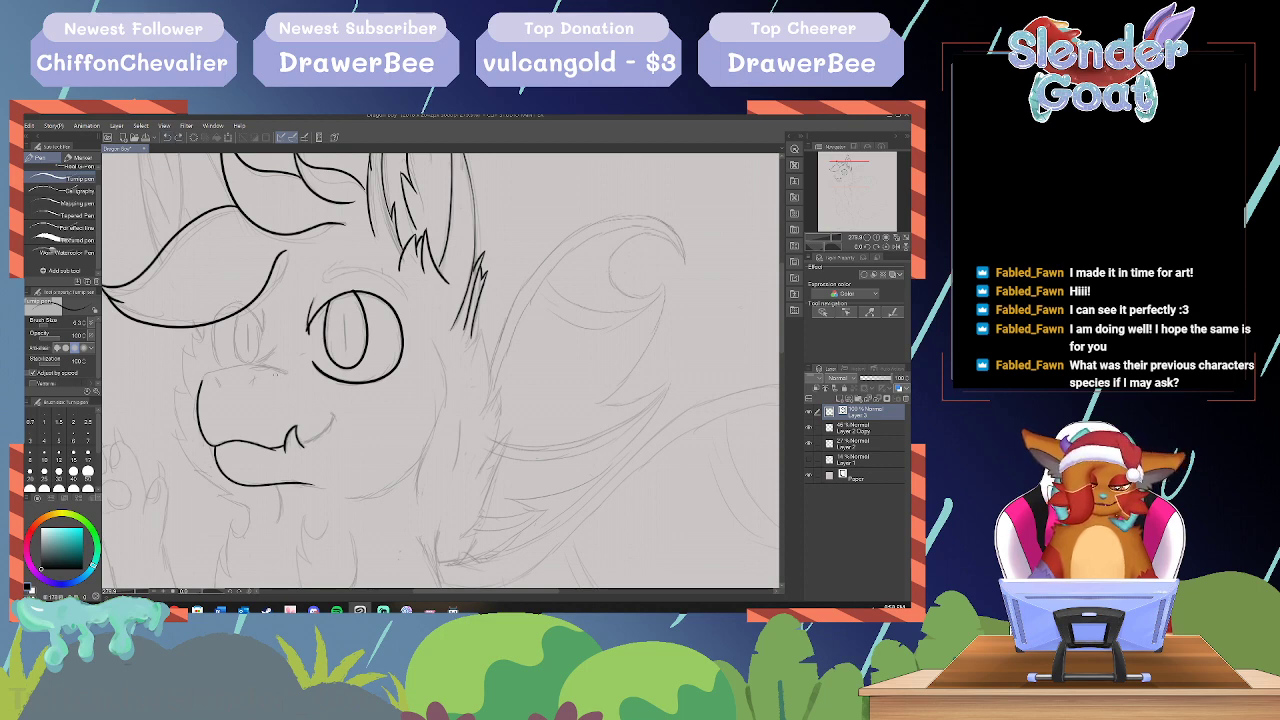
drag(285, 369, 205, 372)
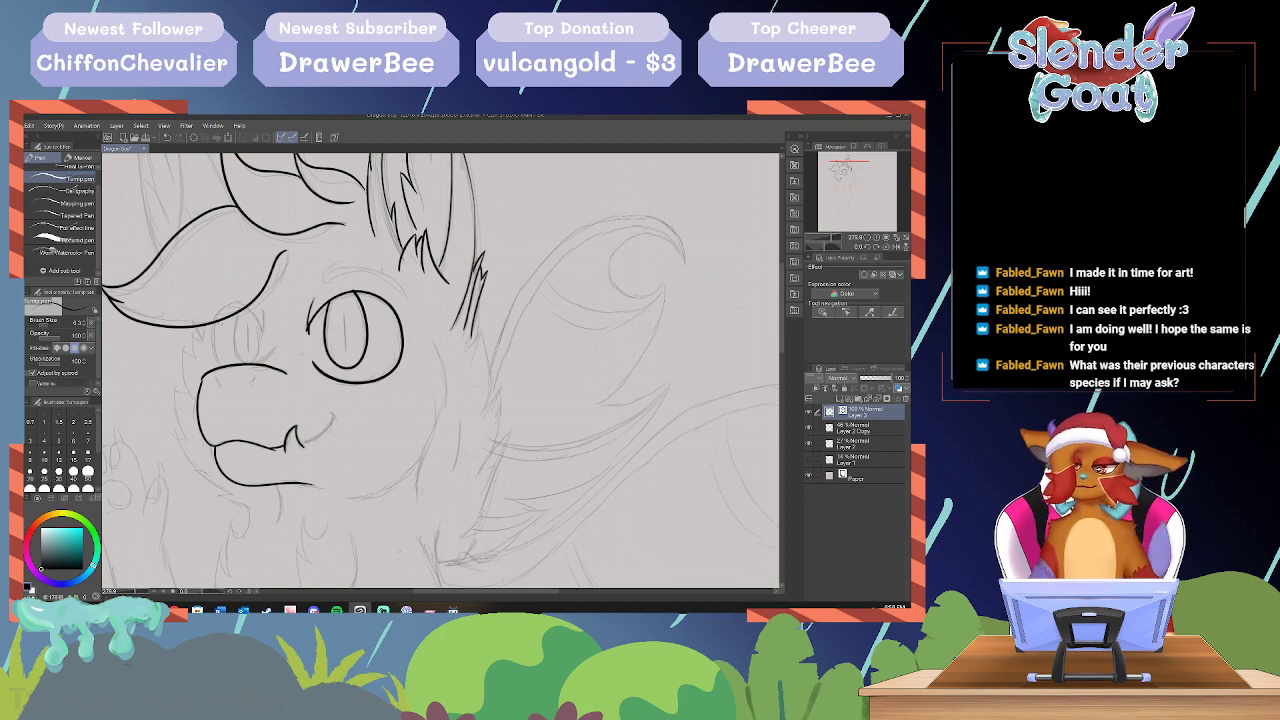
key(ctrl+z)
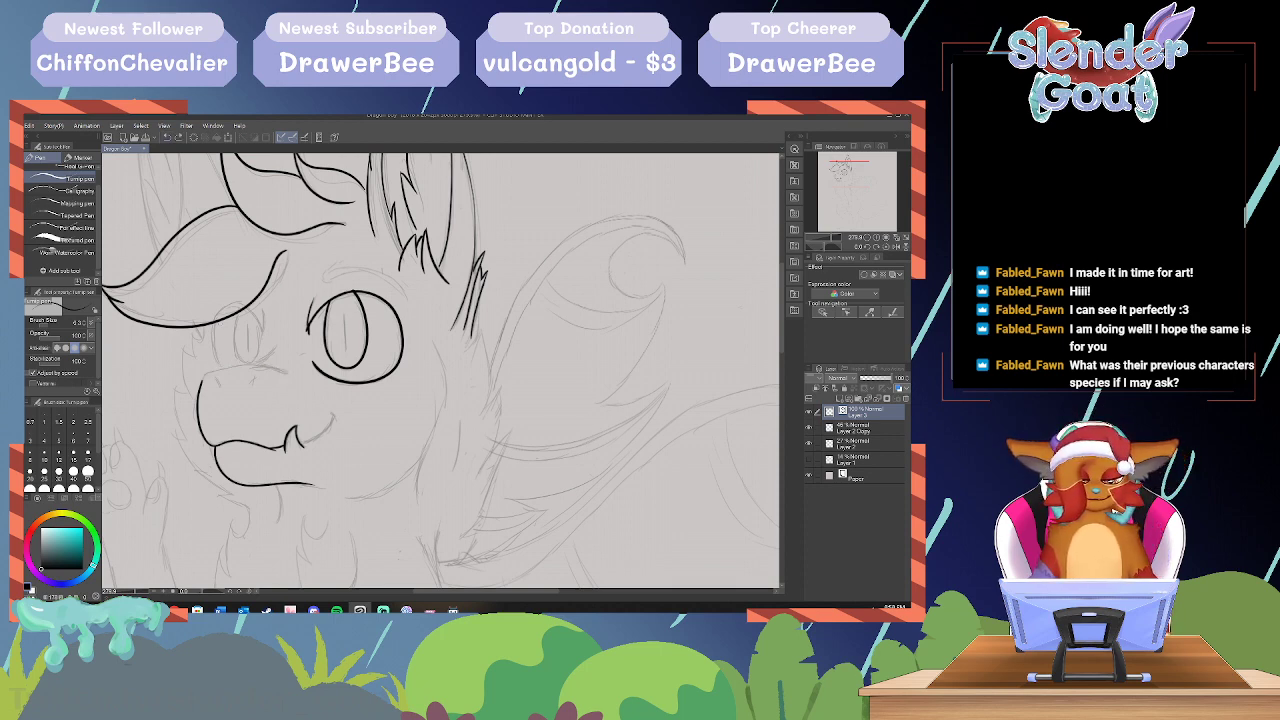
drag(273, 369, 202, 376)
key(ctrl+z)
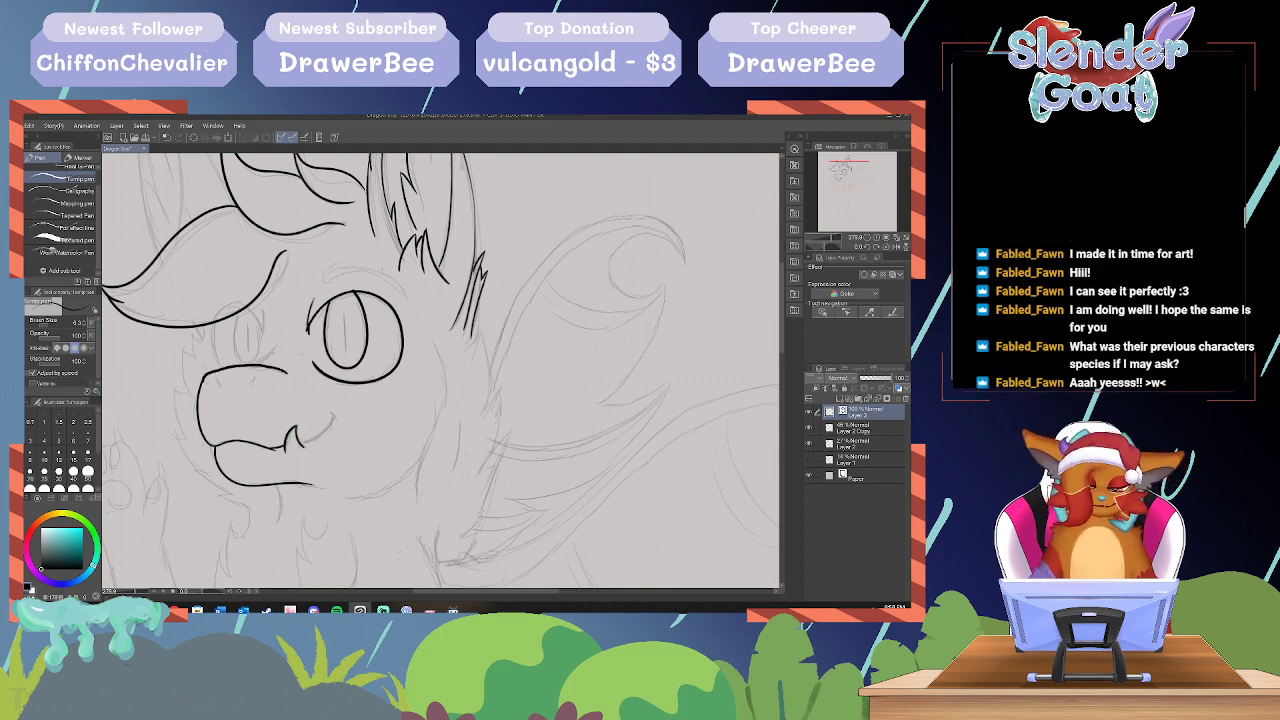
key(ctrl+z)
drag(288, 375, 206, 373)
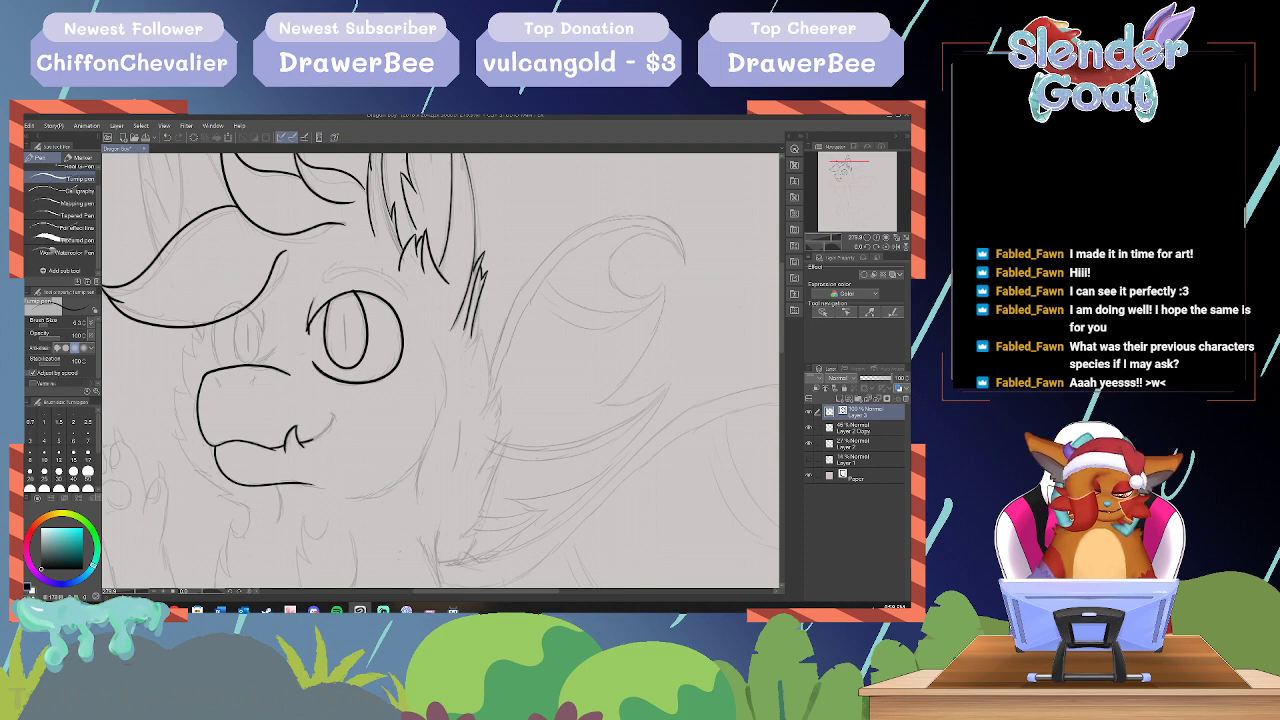
Step: Ink the thick upturned smile line behind the fang and the two small nostril marks on top of the muzzle
drag(312, 440, 338, 412)
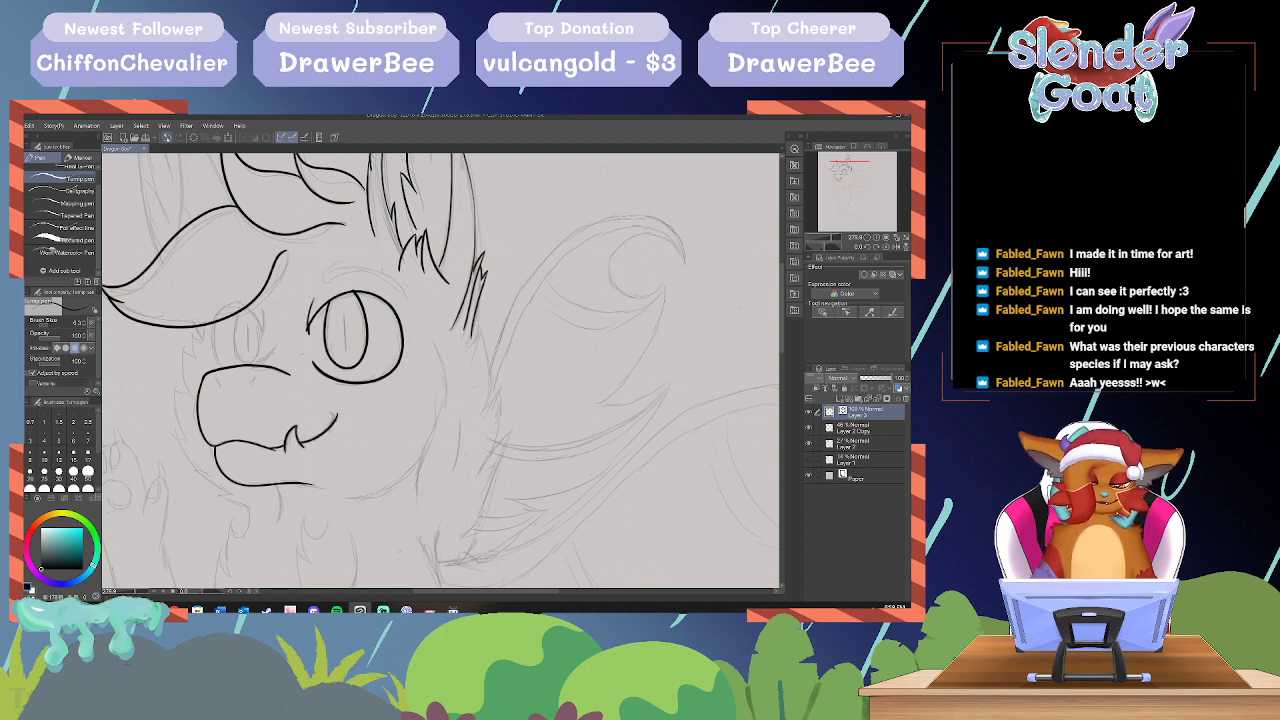
key(ctrl+z)
mouse_move(310, 443)
mouse_down()
mouse_move(330, 412)
mouse_move(316, 439)
mouse_up()
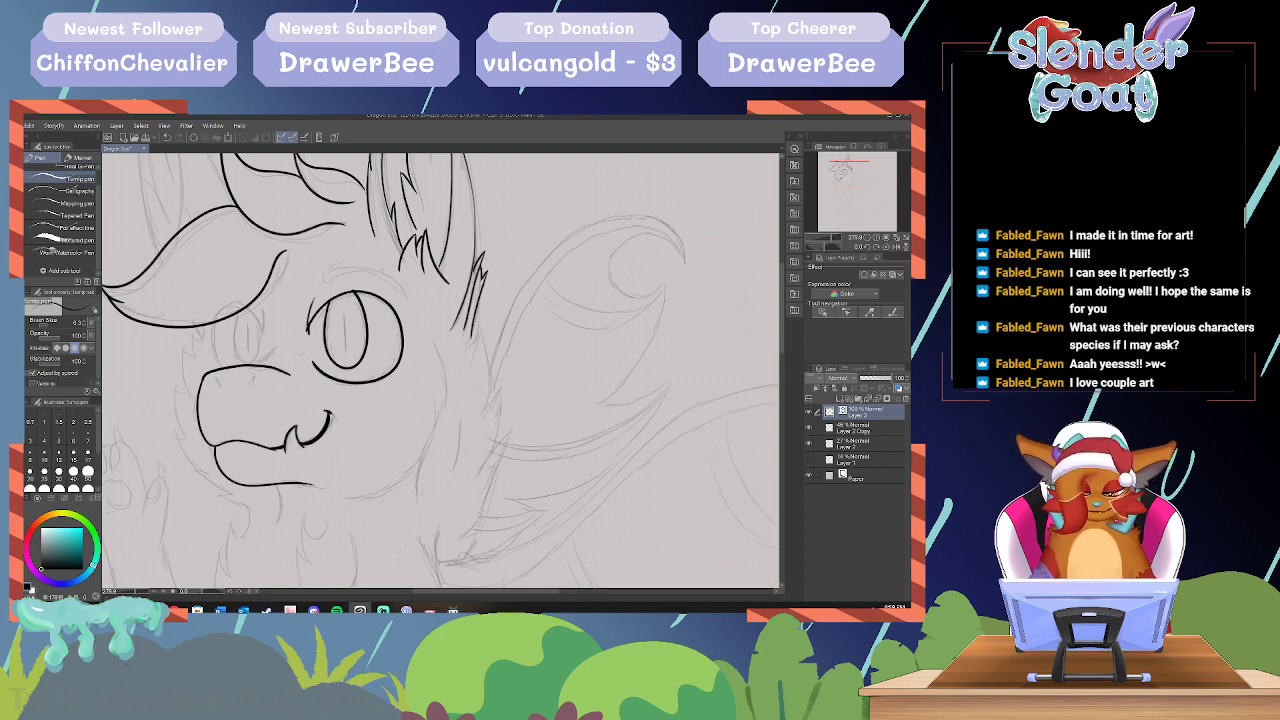
drag(259, 369, 253, 383)
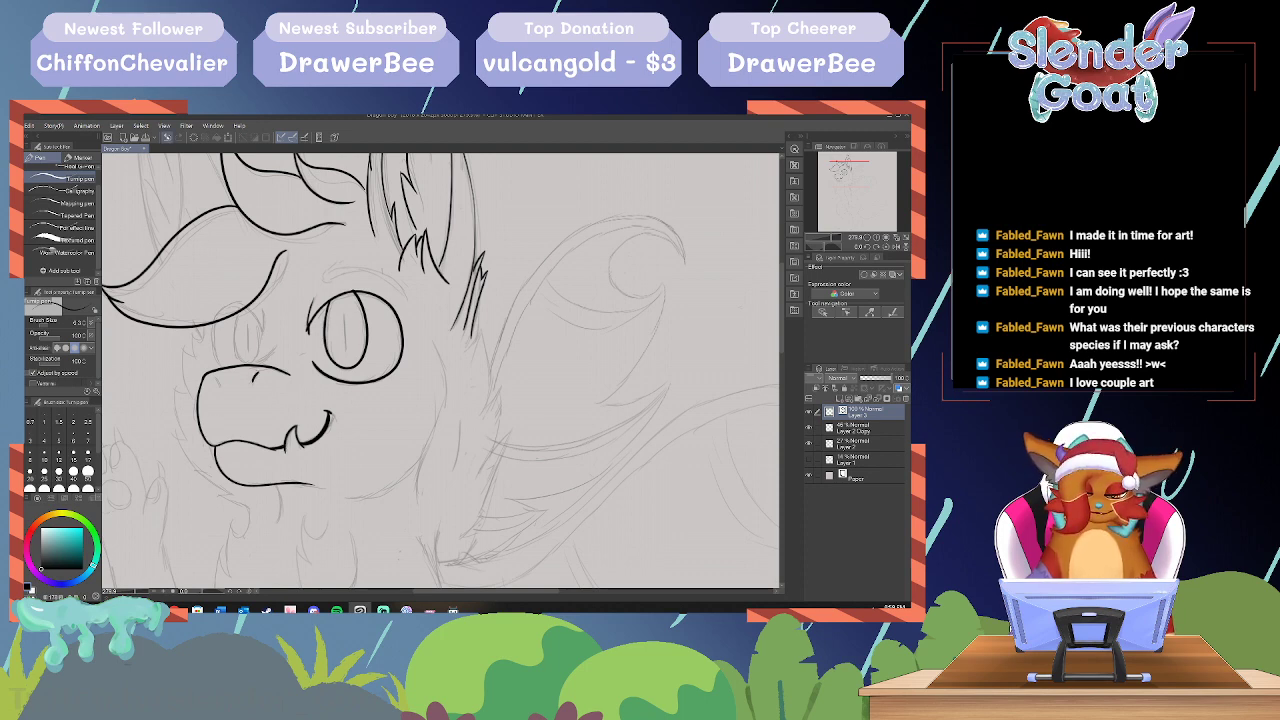
key(ctrl+z)
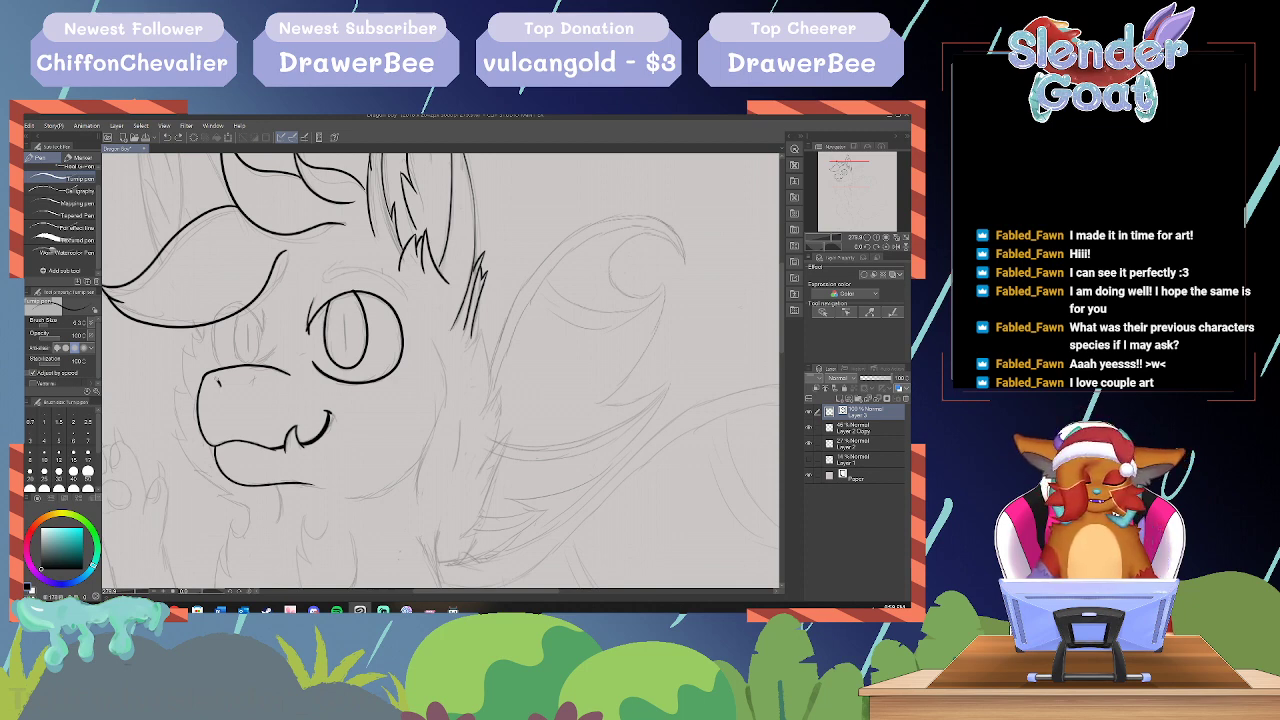
drag(261, 375, 251, 383)
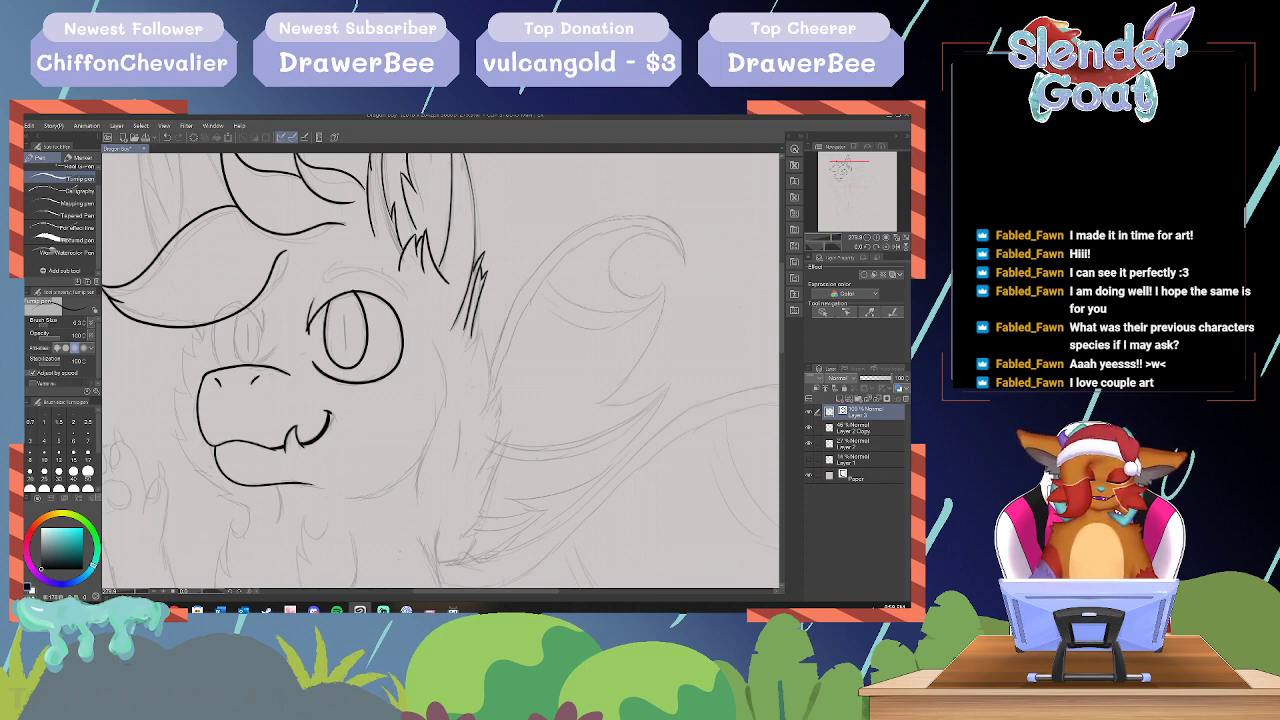
Step: Ink the curved eyebrow above the near eye, redoing its strokes, and the near cheek's fur and rounded jaw
mouse_move(322, 282)
mouse_down()
mouse_move(380, 280)
mouse_move(410, 304)
mouse_move(388, 275)
mouse_move(332, 268)
mouse_move(376, 271)
mouse_up()
click(167, 137)
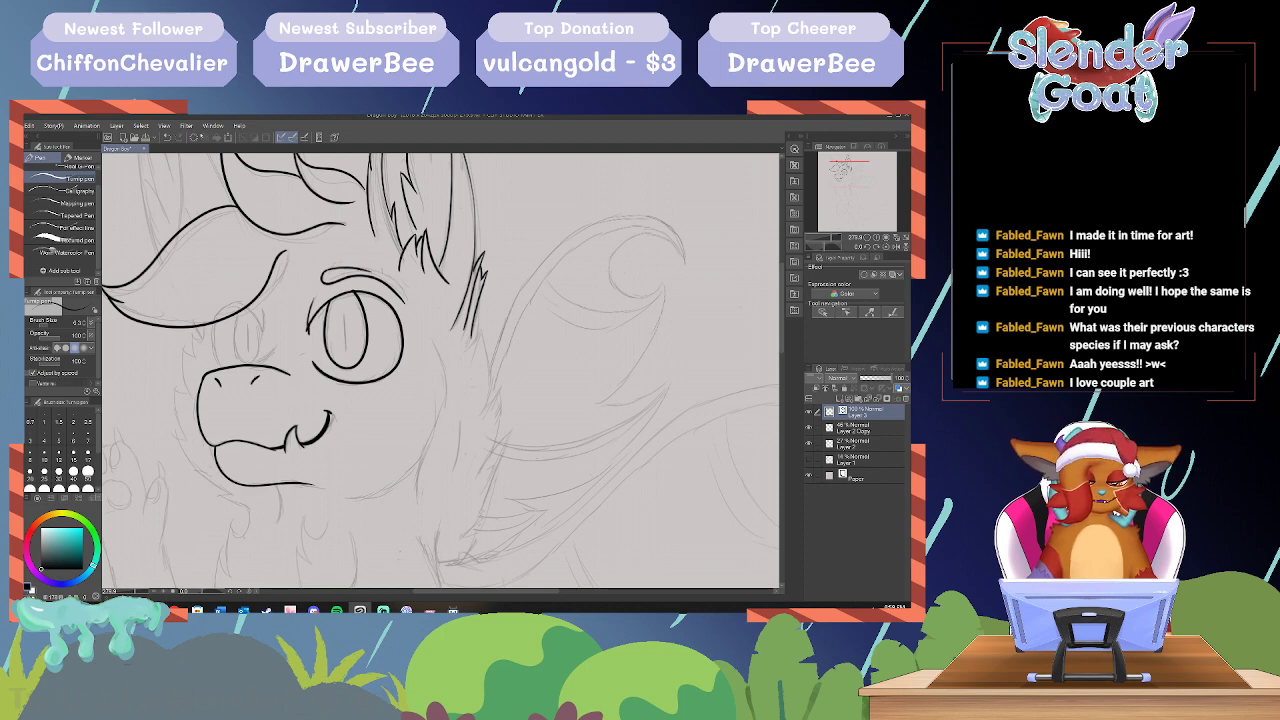
click(171, 138)
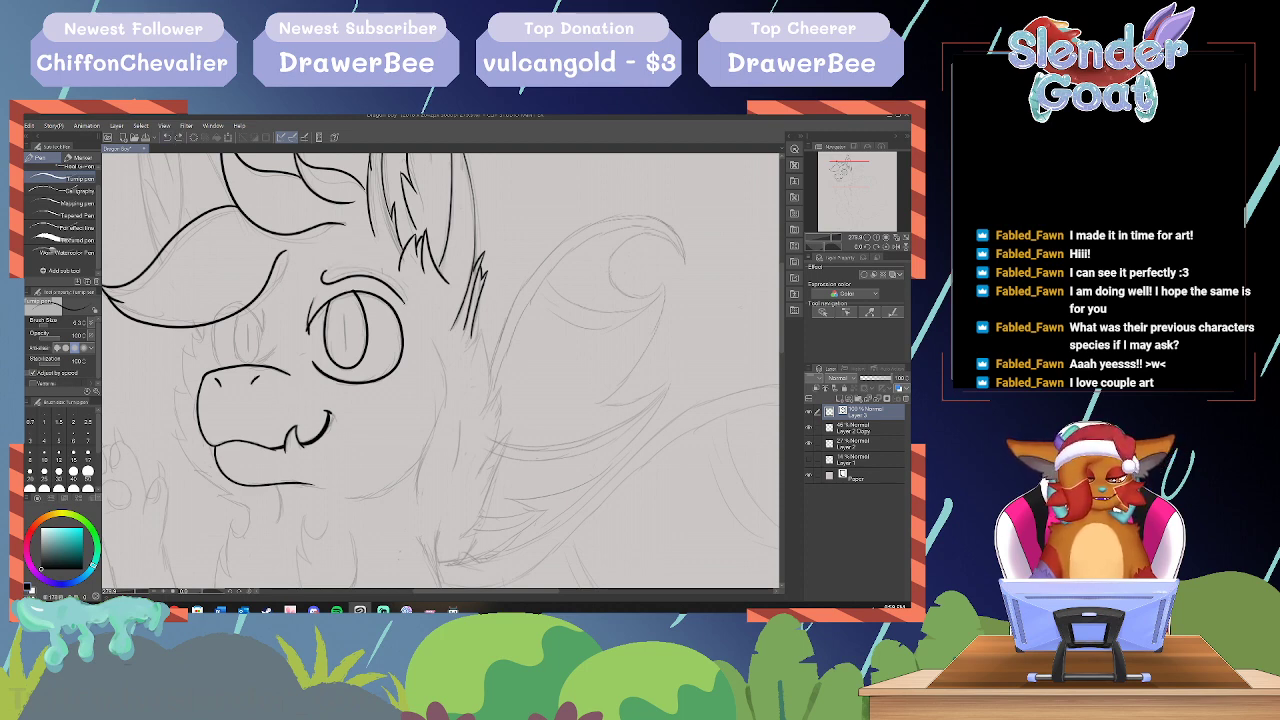
mouse_move(404, 301)
mouse_down()
mouse_move(386, 278)
mouse_move(333, 267)
mouse_move(378, 270)
mouse_move(406, 306)
mouse_up()
click(169, 138)
click(167, 137)
click(167, 137)
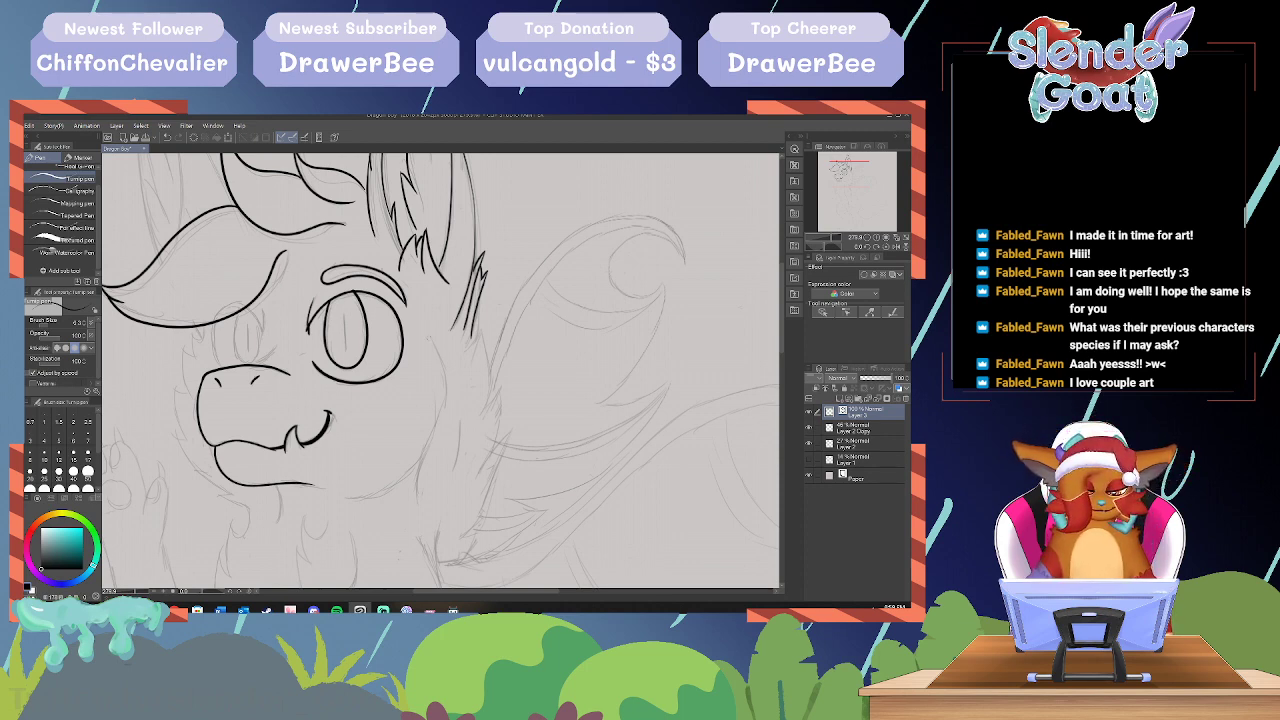
mouse_move(430, 340)
mouse_down()
mouse_move(448, 371)
mouse_move(422, 460)
mouse_move(386, 492)
mouse_move(346, 496)
mouse_up()
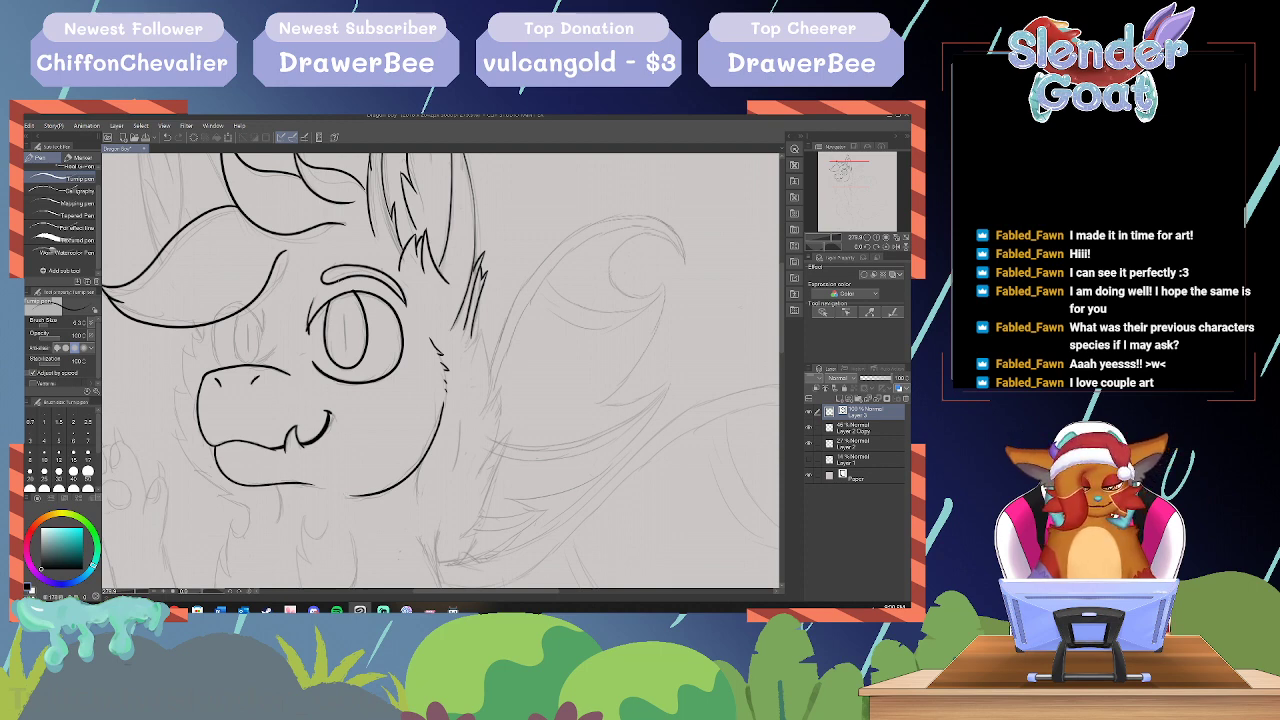
Step: Ink the narrow slit pupil inside the near eye's iris and thicken the upper eyelid line
key(ctrl+plus)
key(ctrl+plus)
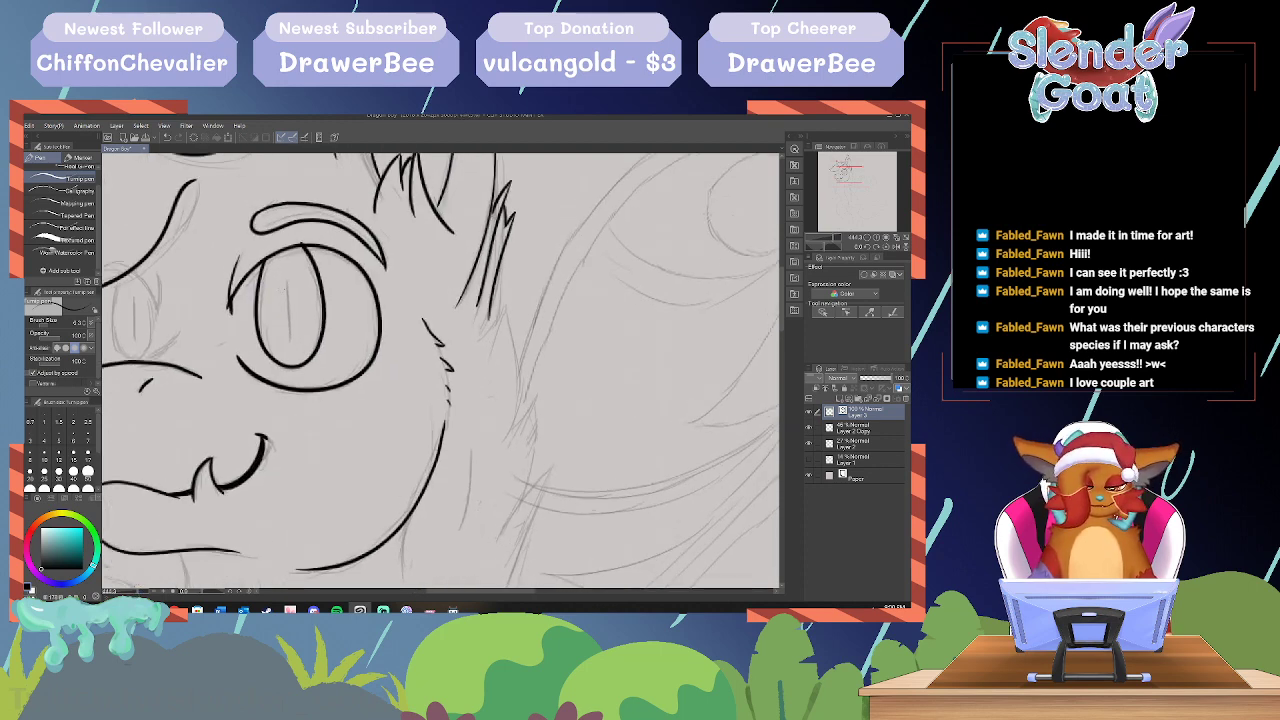
drag(280, 284, 284, 348)
mouse_move(232, 305)
mouse_down()
mouse_move(250, 274)
mouse_move(302, 251)
mouse_move(330, 254)
mouse_move(372, 290)
mouse_move(312, 248)
mouse_move(268, 259)
mouse_move(238, 286)
mouse_up()
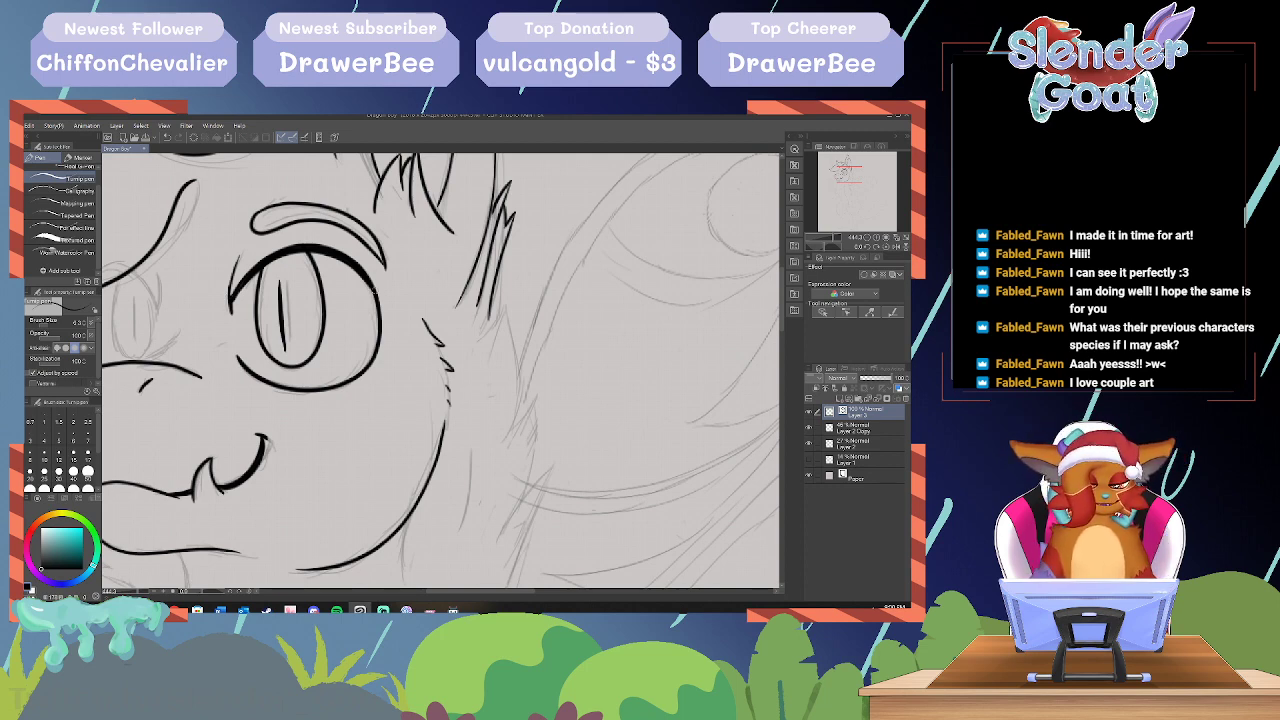
Step: Ink the jagged fur outline of the far cheek from under the bang down to the neck below the chin
drag(505, 592, 487, 591)
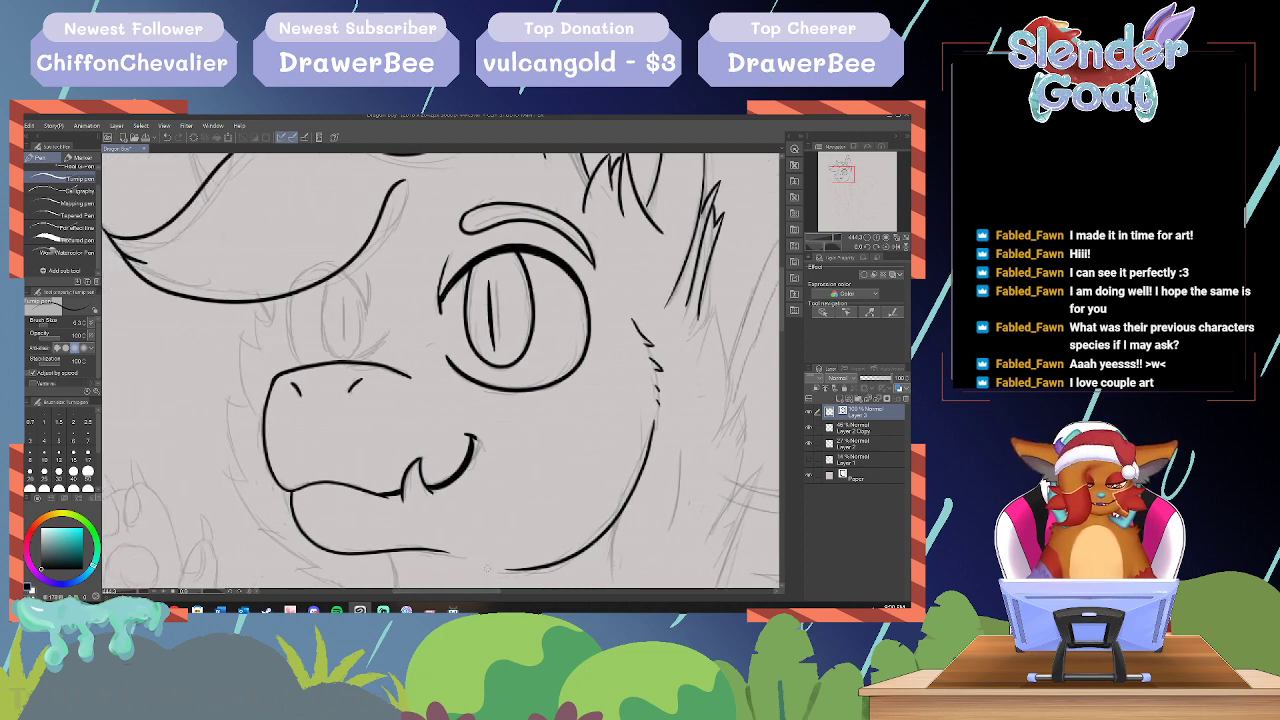
mouse_move(272, 302)
mouse_down()
mouse_move(274, 320)
mouse_move(257, 317)
mouse_move(260, 352)
mouse_move(237, 335)
mouse_move(256, 411)
mouse_move(227, 401)
mouse_move(238, 496)
mouse_move(276, 528)
mouse_move(256, 536)
mouse_move(318, 566)
mouse_up()
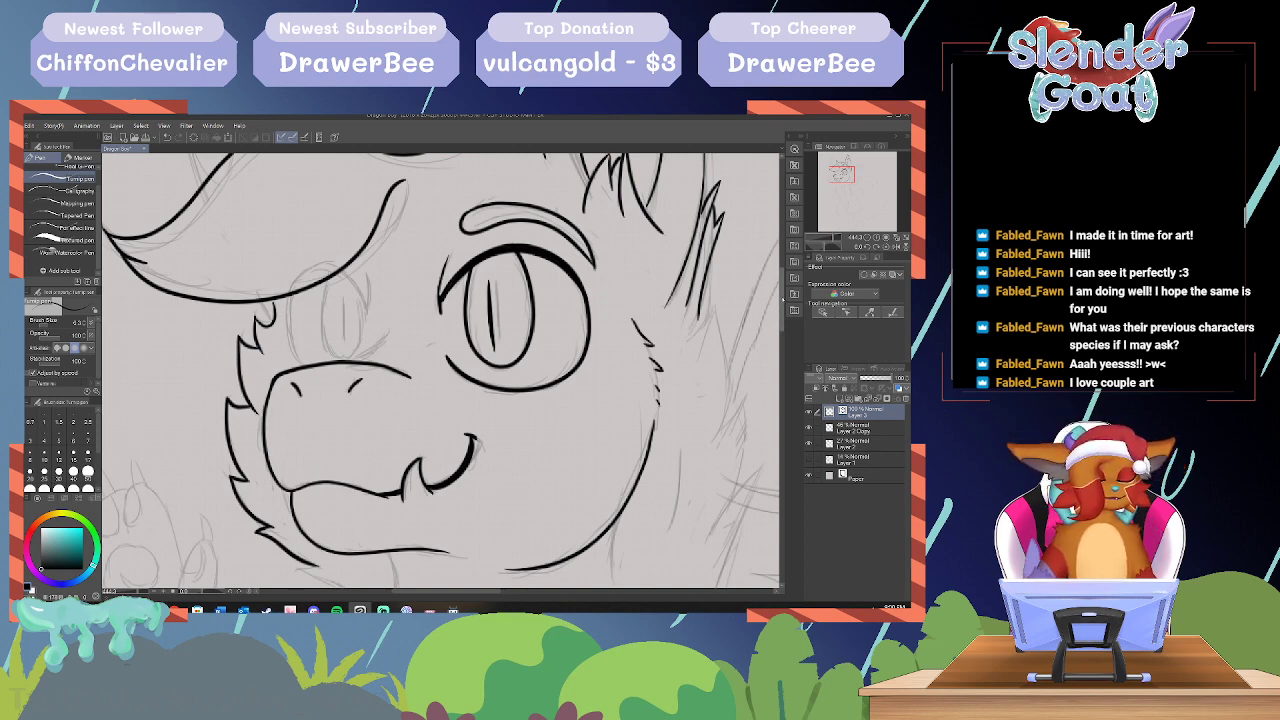
drag(781, 300, 781, 337)
mouse_move(300, 318)
mouse_down()
mouse_move(346, 350)
mouse_move(336, 366)
mouse_move(348, 384)
mouse_up()
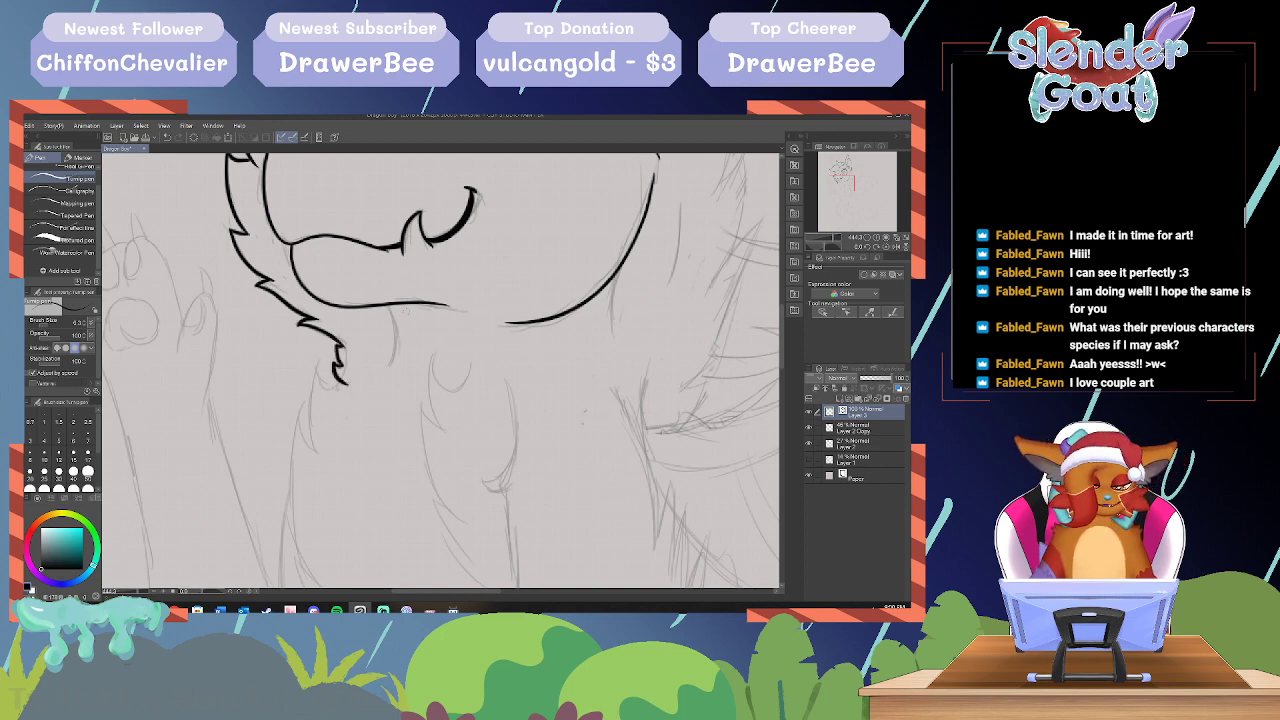
Step: Ink the curved fur tufts on the throat beneath the jaw and the upper front edge of the chest
drag(402, 314, 398, 380)
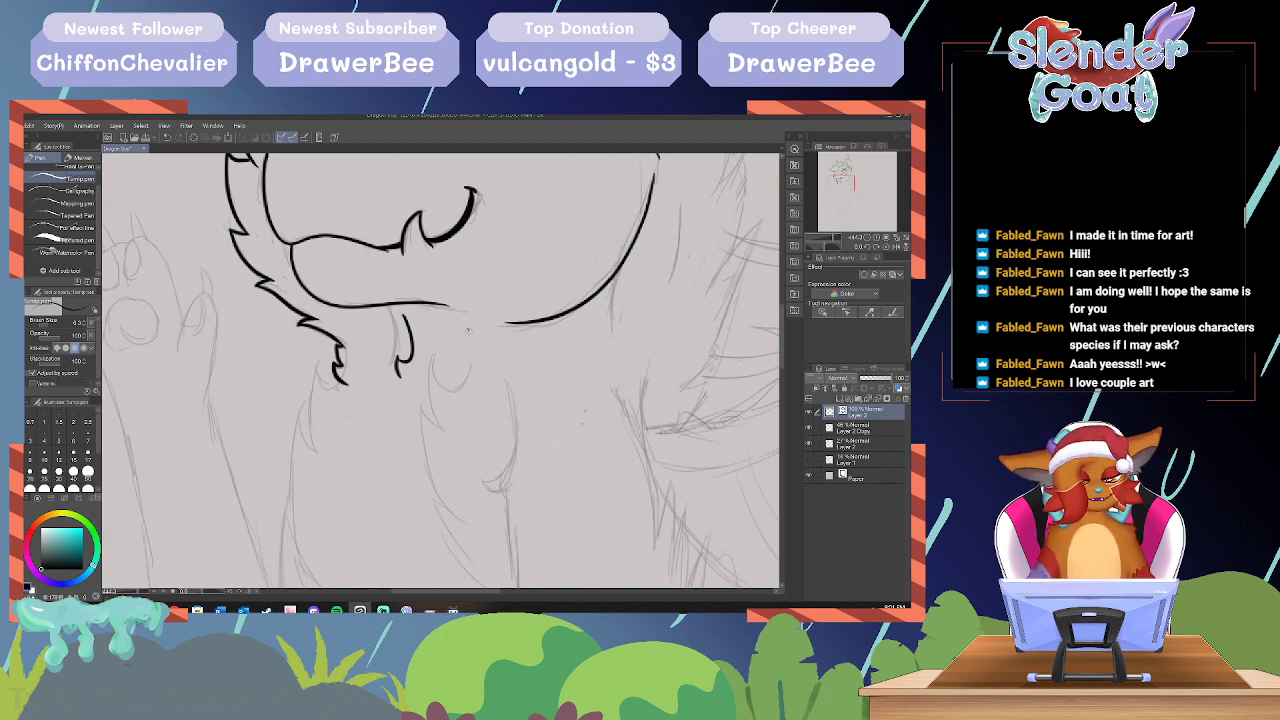
mouse_move(467, 330)
mouse_down()
mouse_move(472, 366)
mouse_move(436, 370)
mouse_move(434, 404)
mouse_move(450, 418)
mouse_move(430, 430)
mouse_move(452, 444)
mouse_up()
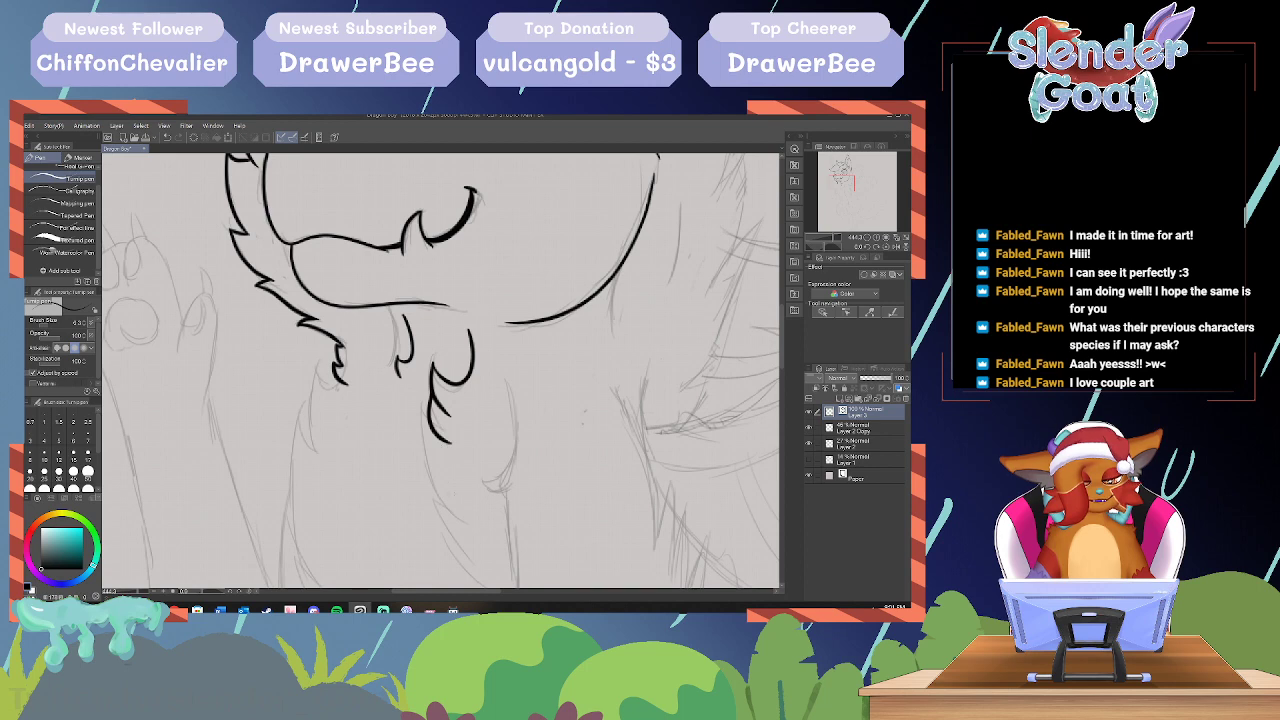
mouse_move(342, 378)
mouse_down()
mouse_move(315, 364)
mouse_move(323, 457)
mouse_move(315, 385)
mouse_move(297, 423)
mouse_move(292, 508)
mouse_up()
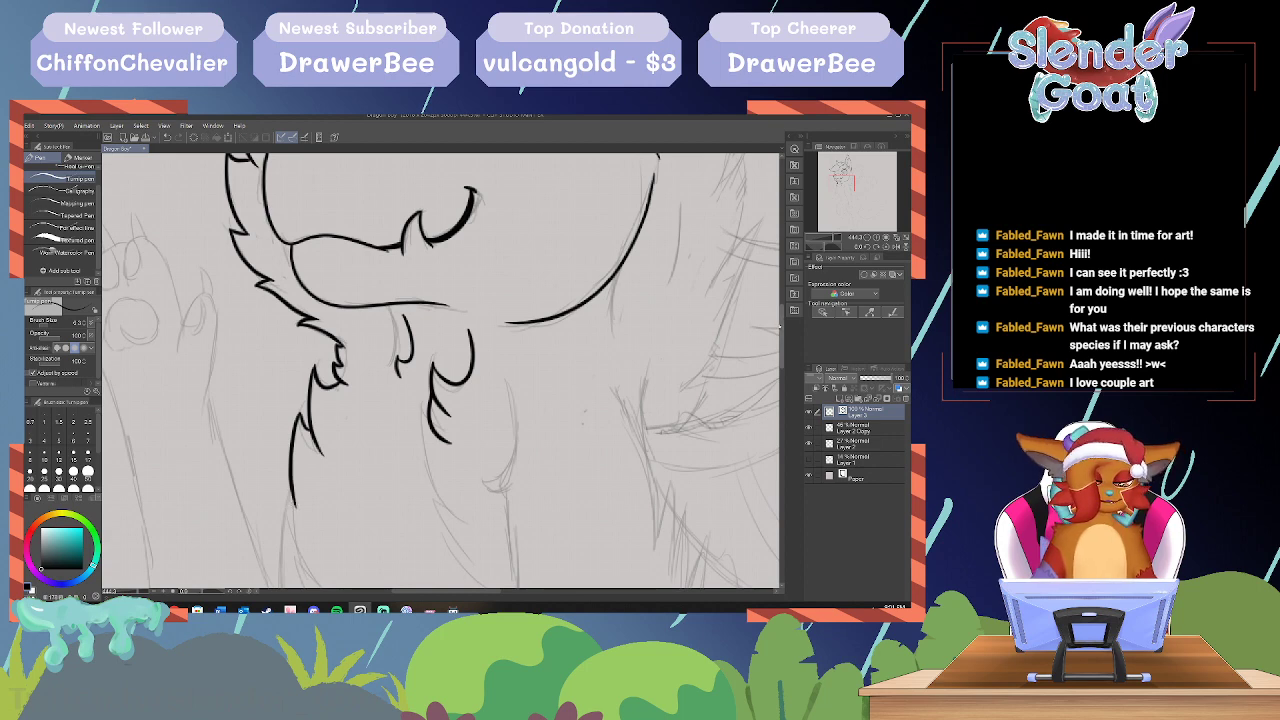
Step: Ink the front chest outline downward with a fur notch and a long sweeping lower curve
drag(781, 326, 781, 360)
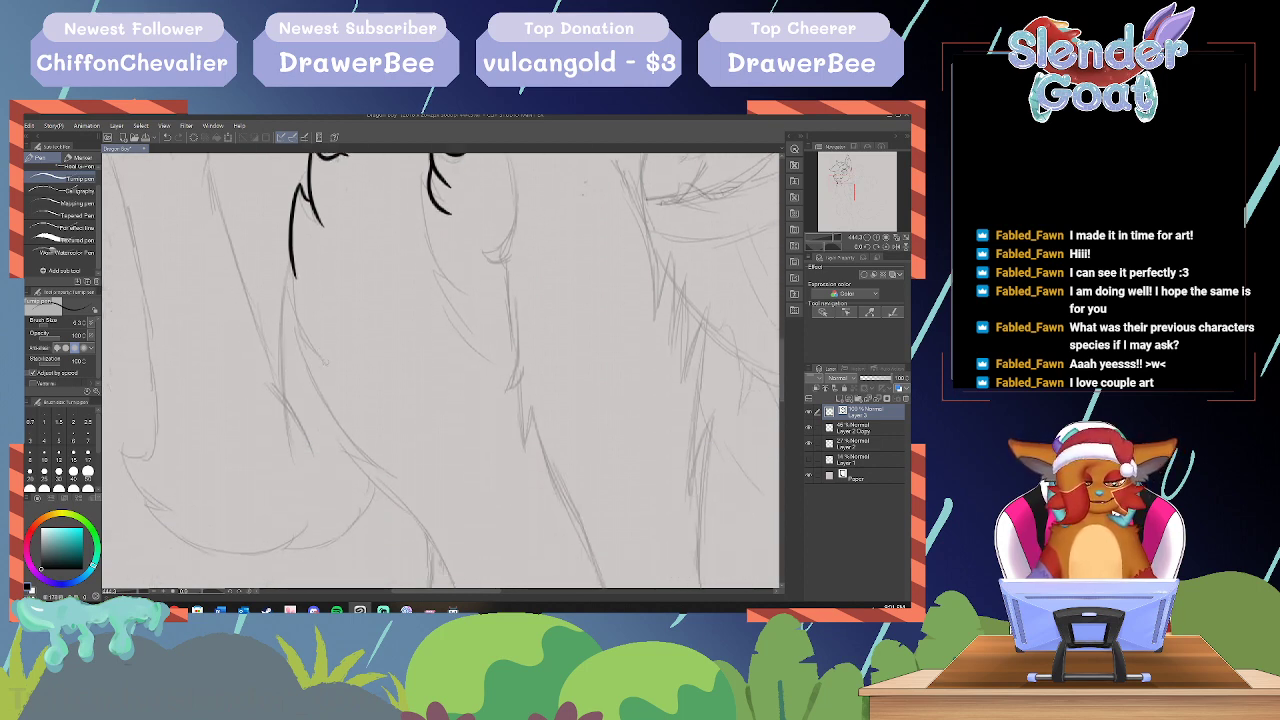
mouse_move(322, 358)
mouse_down()
mouse_move(296, 330)
mouse_move(303, 377)
mouse_move(336, 425)
mouse_move(408, 484)
mouse_up()
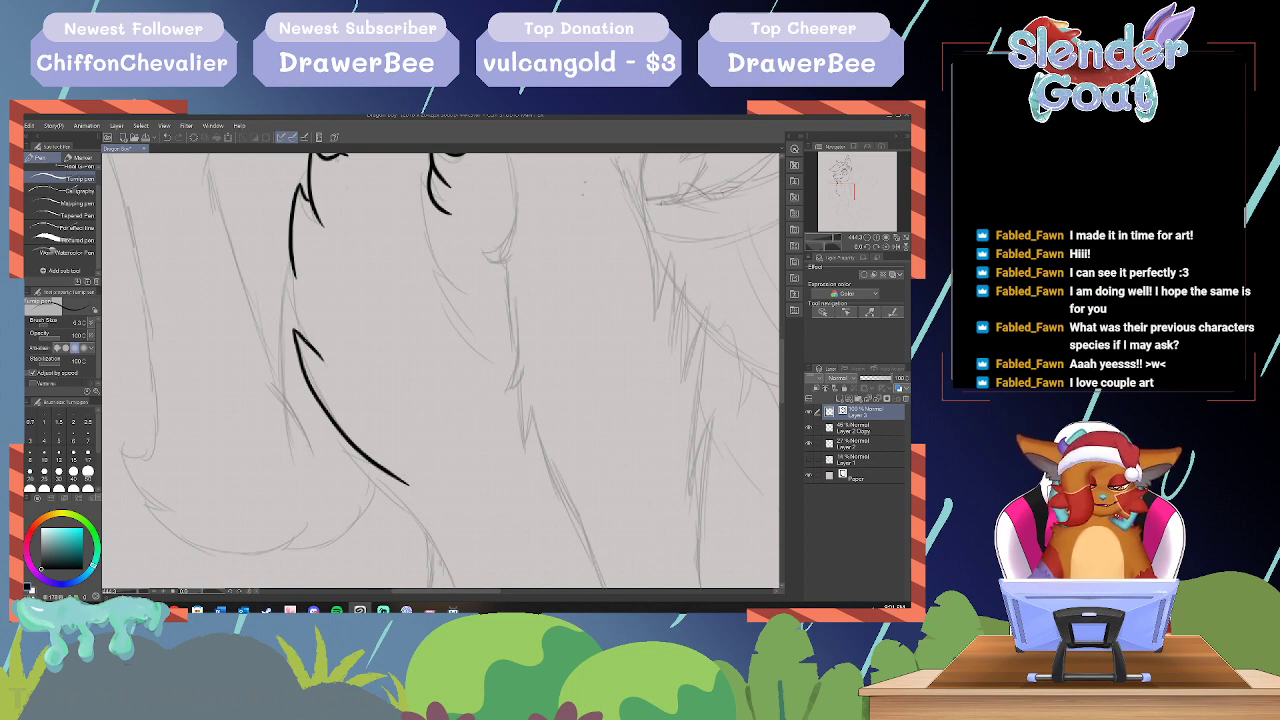
drag(310, 344, 288, 250)
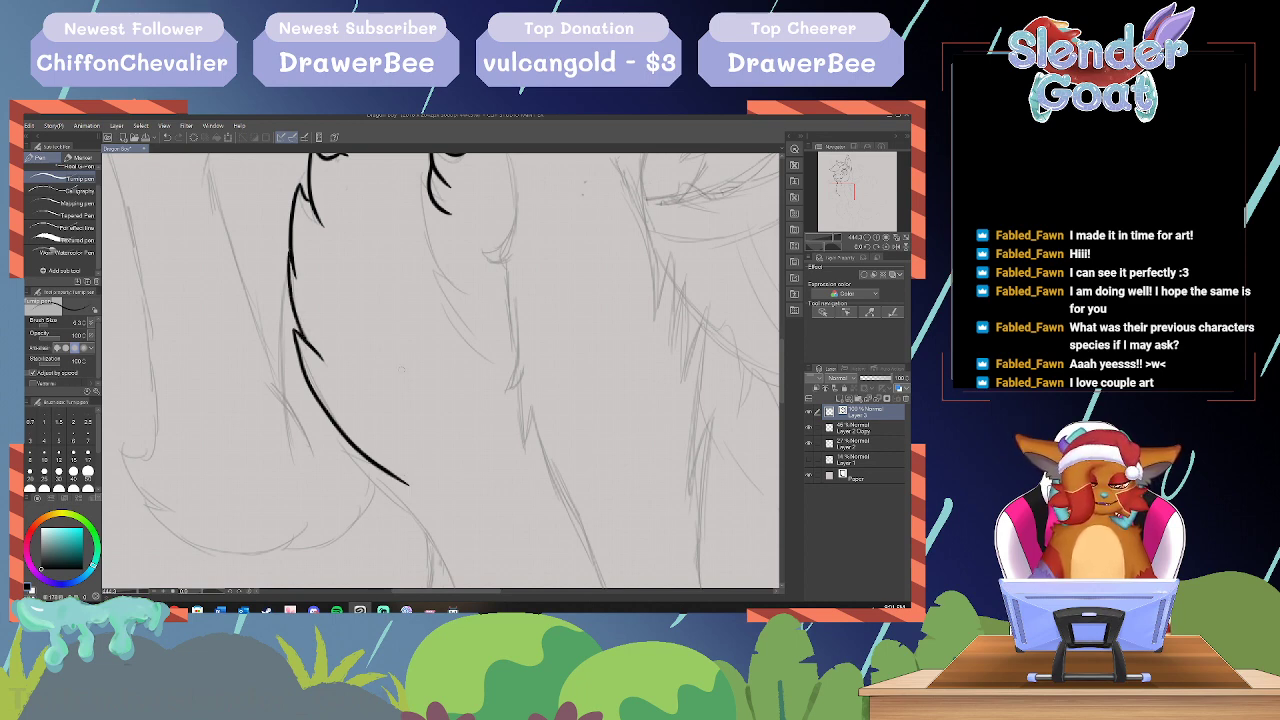
Step: Continue the body outline below the chest with a tapering curve and a rounded edge ending in fur tufts
scroll(401, 368, down, 5)
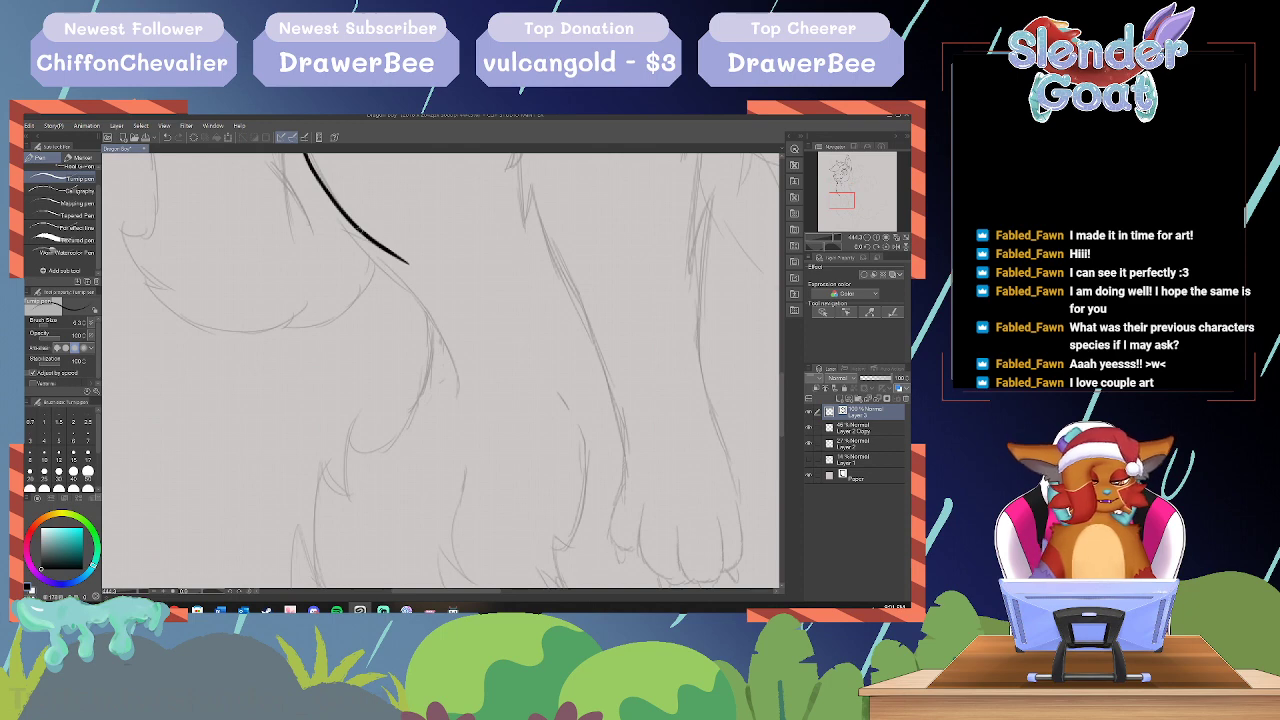
mouse_move(362, 227)
mouse_down()
mouse_move(352, 240)
mouse_move(438, 330)
mouse_move(458, 398)
mouse_up()
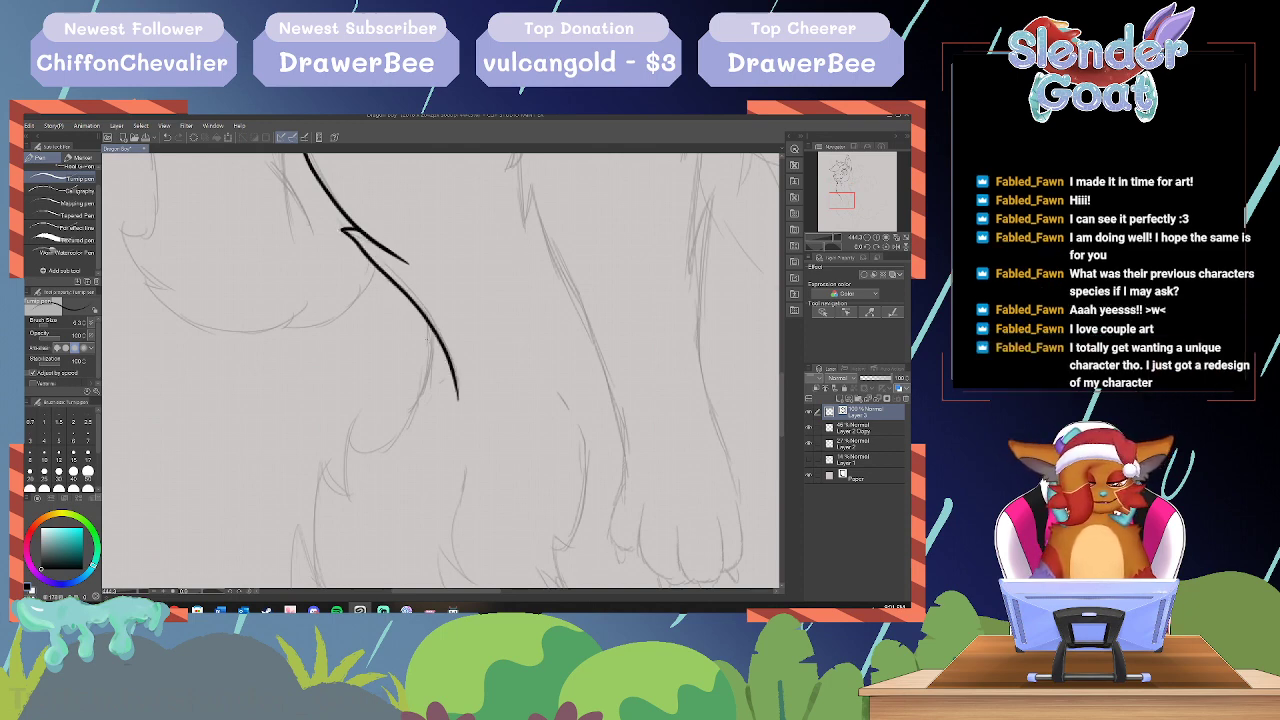
mouse_move(428, 322)
mouse_down()
mouse_move(420, 395)
mouse_move(397, 432)
mouse_move(369, 444)
mouse_move(357, 417)
mouse_move(342, 444)
mouse_move(349, 486)
mouse_move(325, 468)
mouse_move(321, 507)
mouse_up()
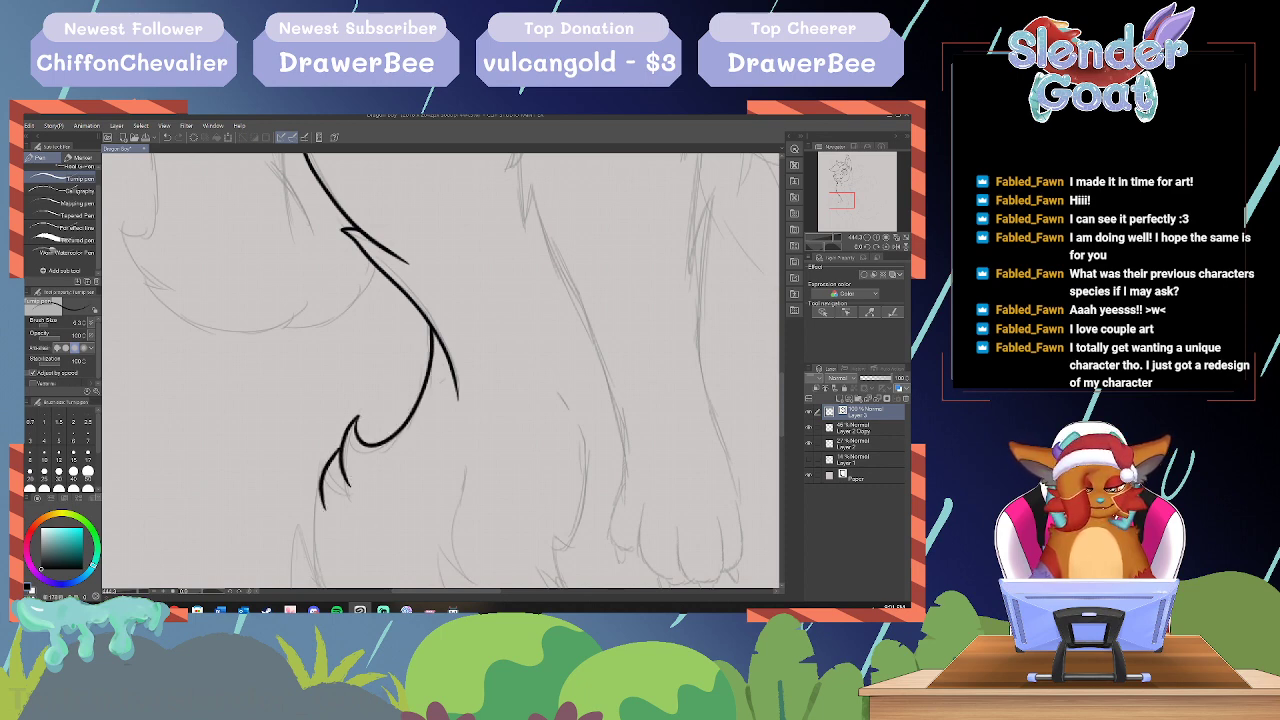
Step: Ink the inner fur tufts of the near cheek and a short curved line for the back of the neck beneath it
drag(422, 592, 458, 592)
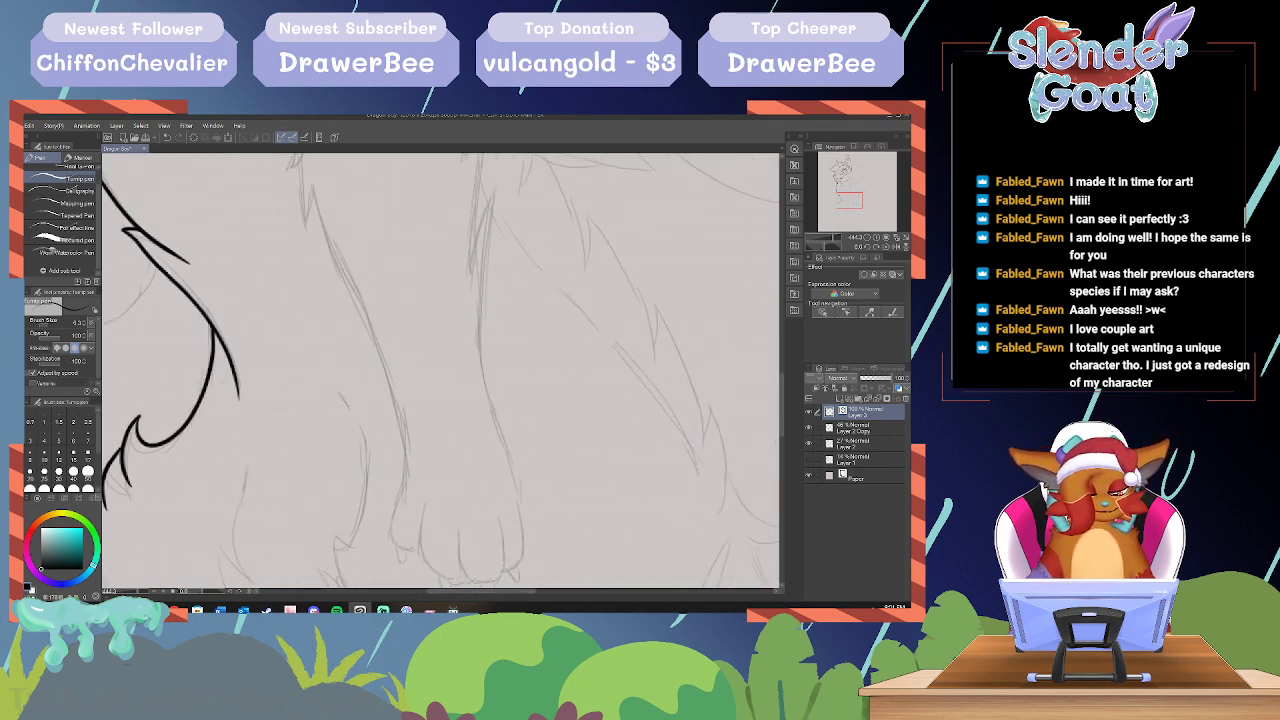
drag(782, 415, 782, 383)
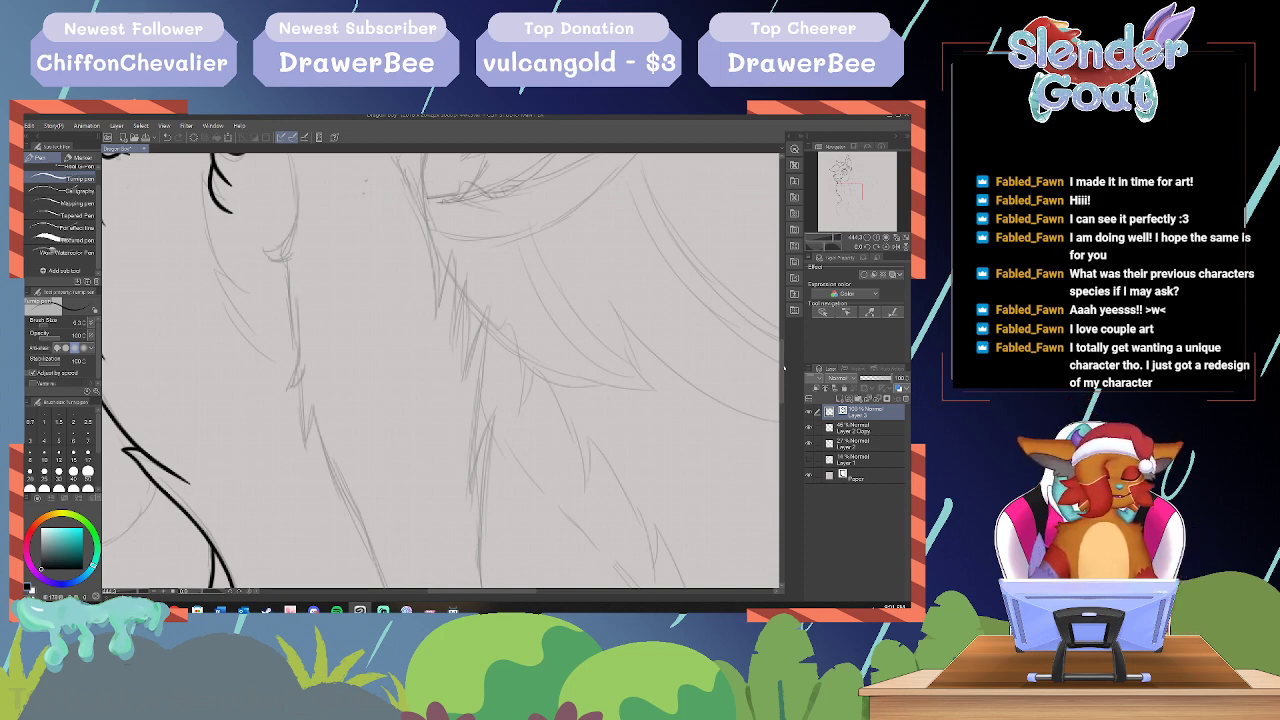
drag(784, 368, 784, 286)
drag(491, 286, 483, 372)
mouse_move(488, 328)
mouse_down()
mouse_move(510, 448)
mouse_move(521, 430)
mouse_move(508, 448)
mouse_move(528, 456)
mouse_move(490, 554)
mouse_up()
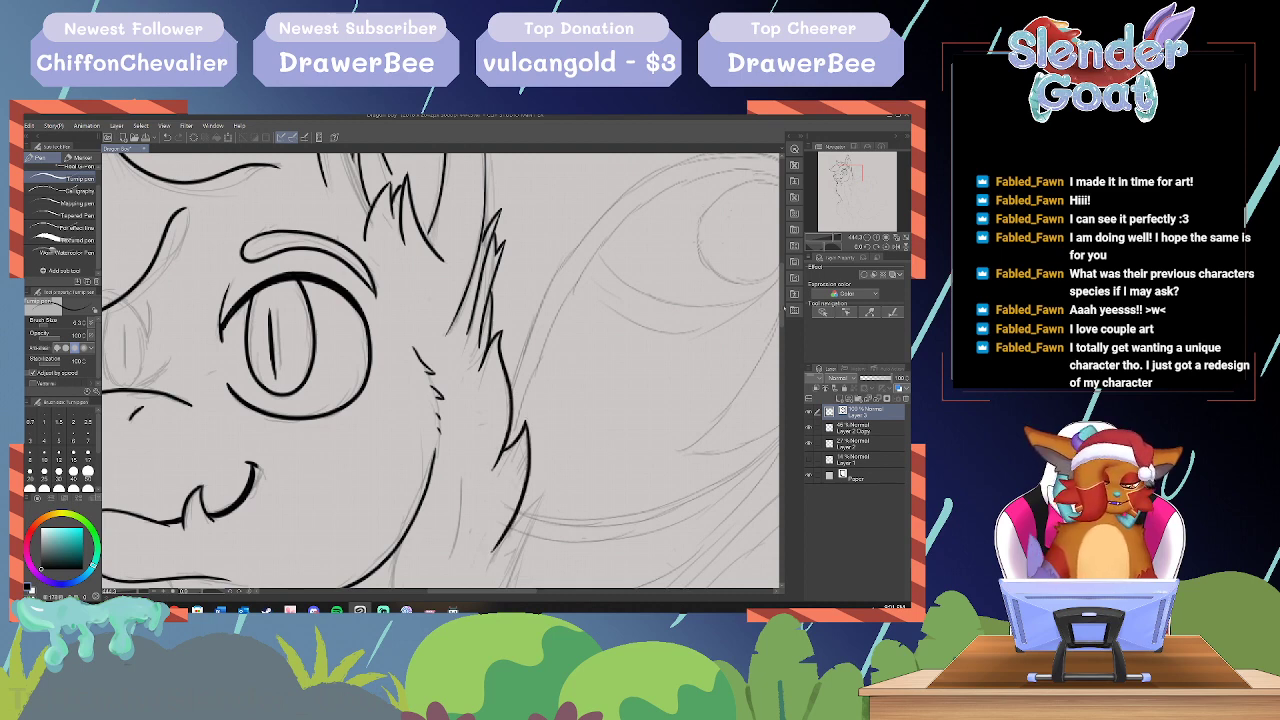
scroll(440, 370, down, 3)
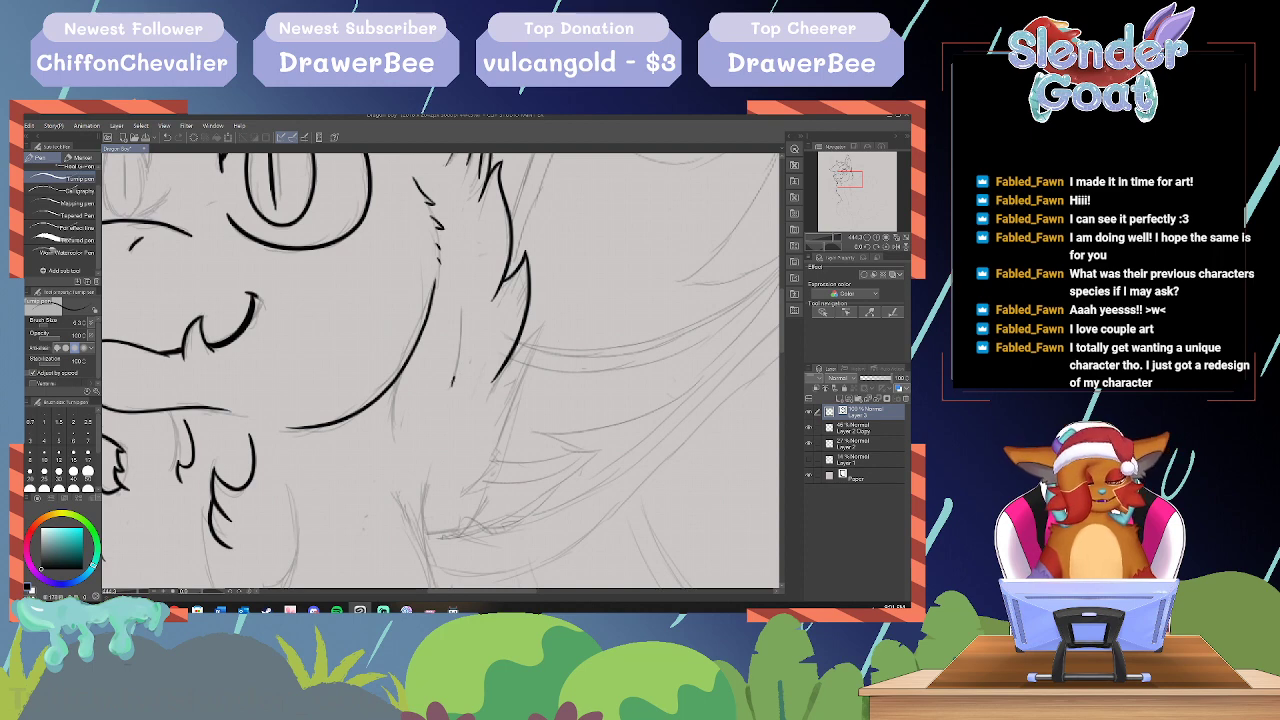
mouse_move(454, 378)
mouse_down()
mouse_move(472, 341)
mouse_move(455, 358)
mouse_move(462, 266)
mouse_move(448, 302)
mouse_up()
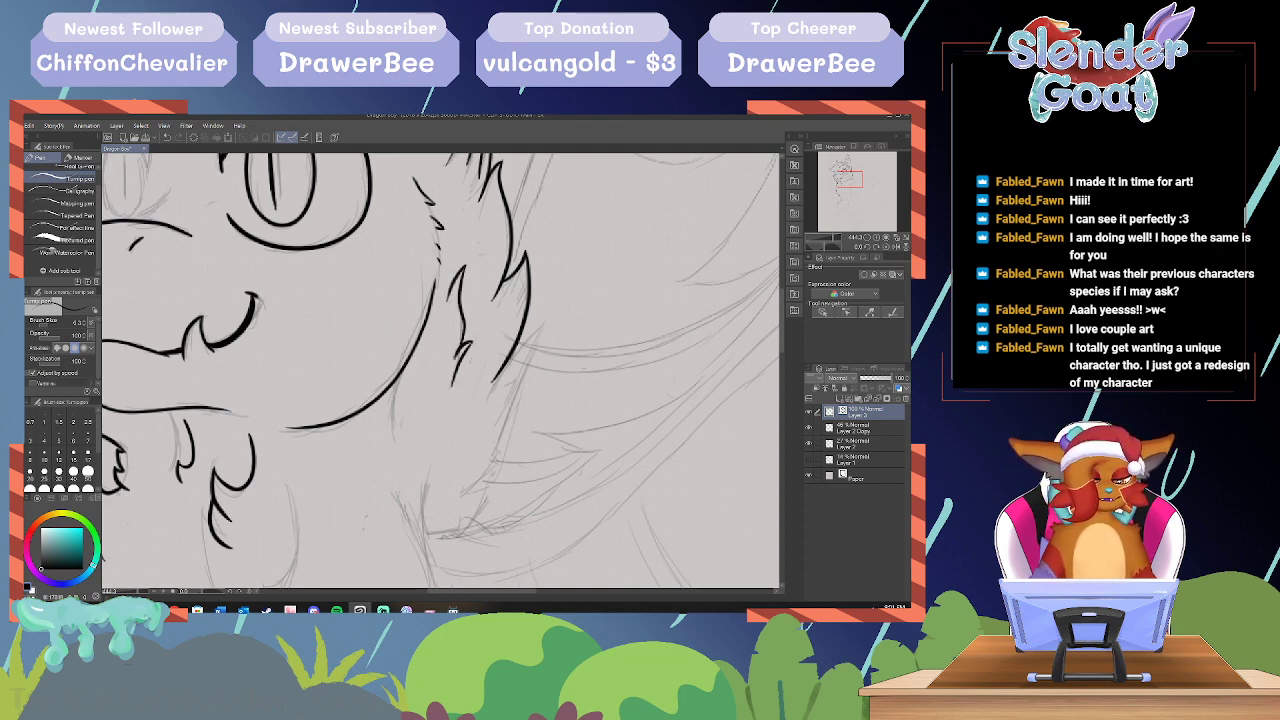
drag(403, 371, 394, 443)
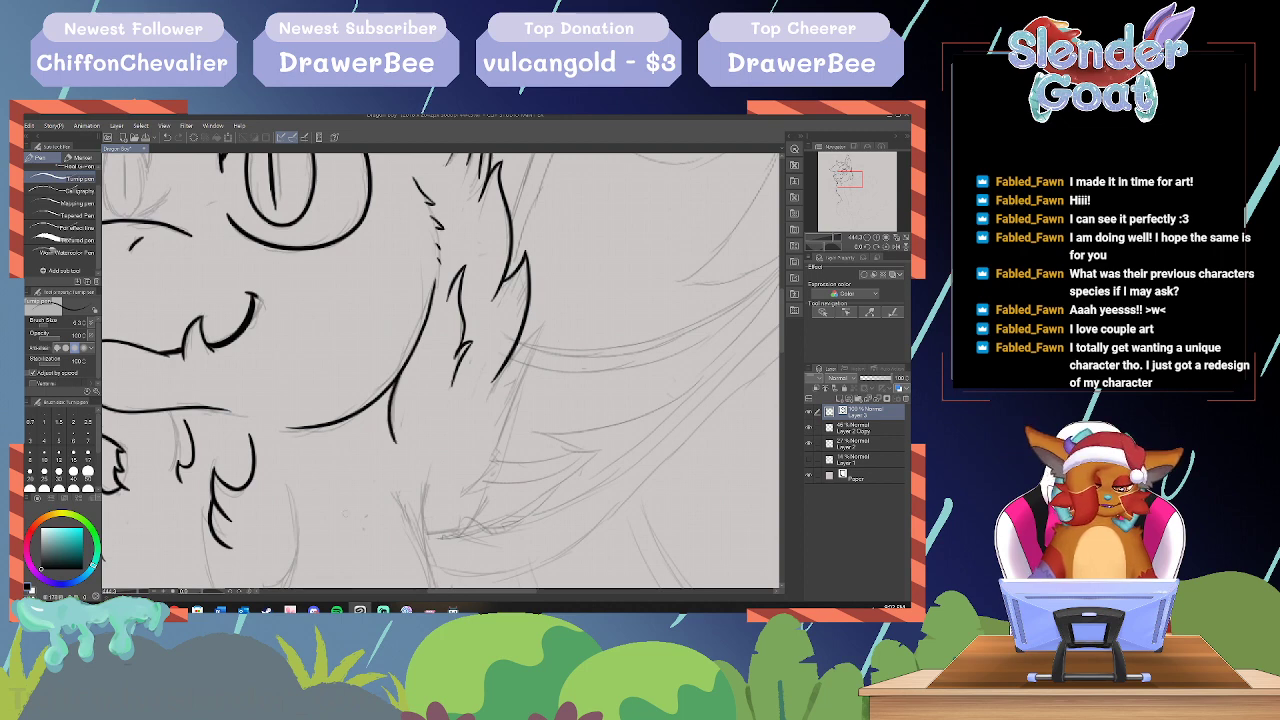
Step: Ink both edges of the raised foreleg down to its rounded elbow, with fur tufts where it meets the chest
drag(144, 591, 131, 591)
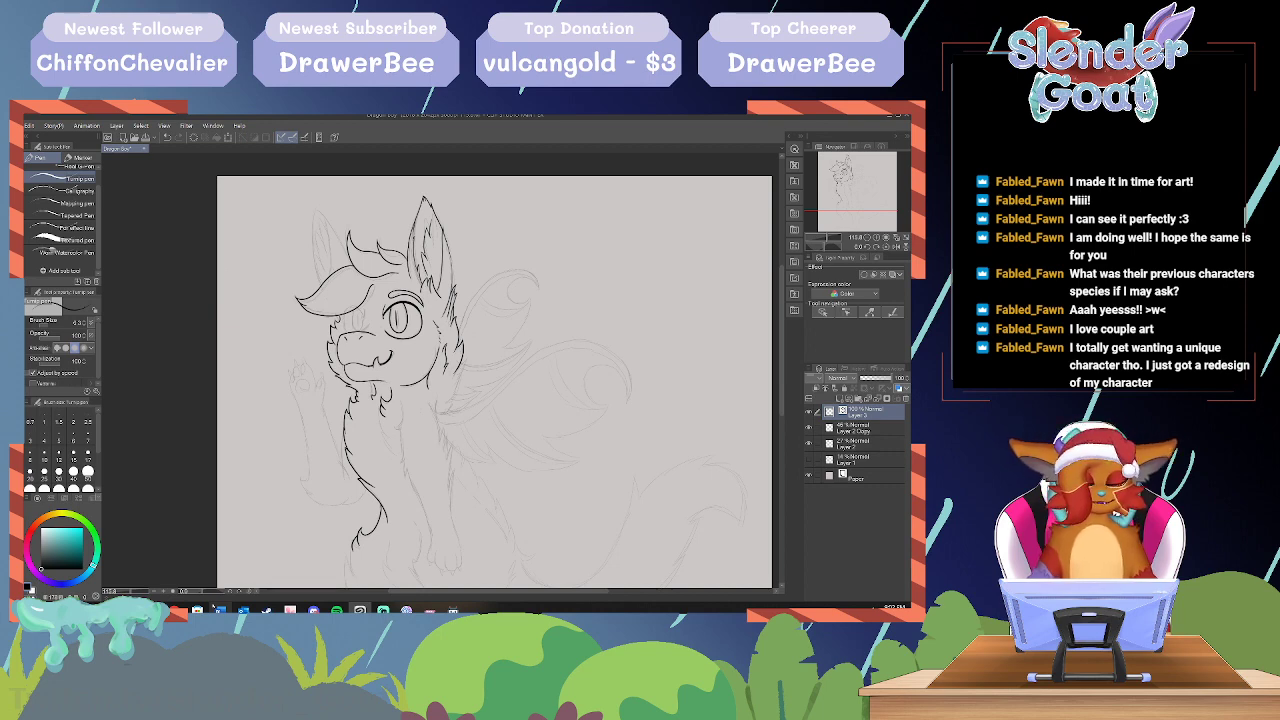
drag(128, 592, 133, 592)
drag(783, 335, 783, 322)
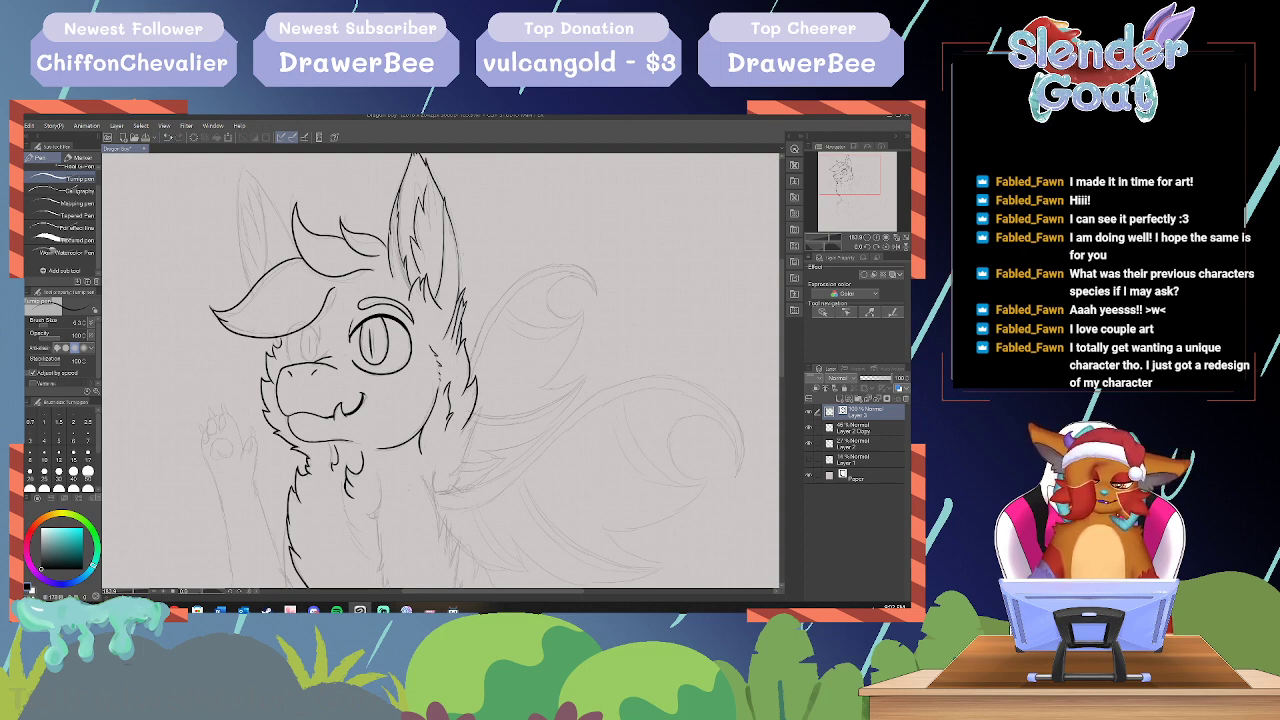
click(168, 138)
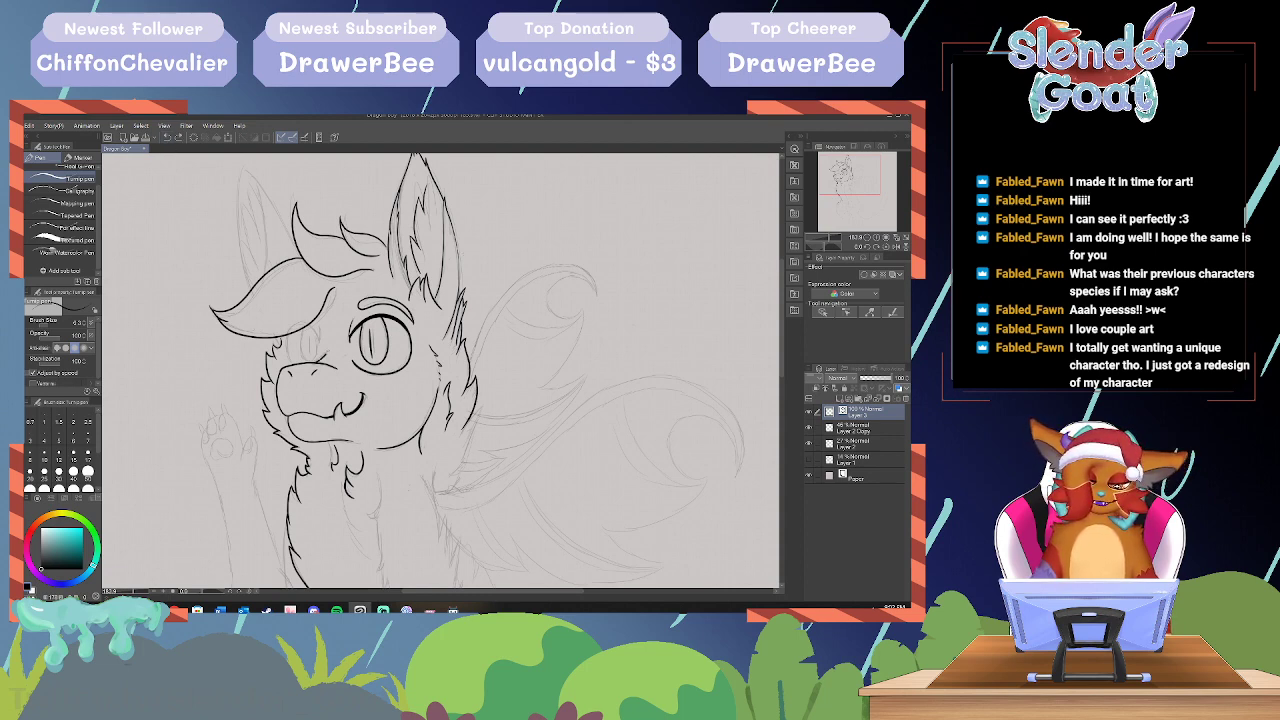
click(168, 138)
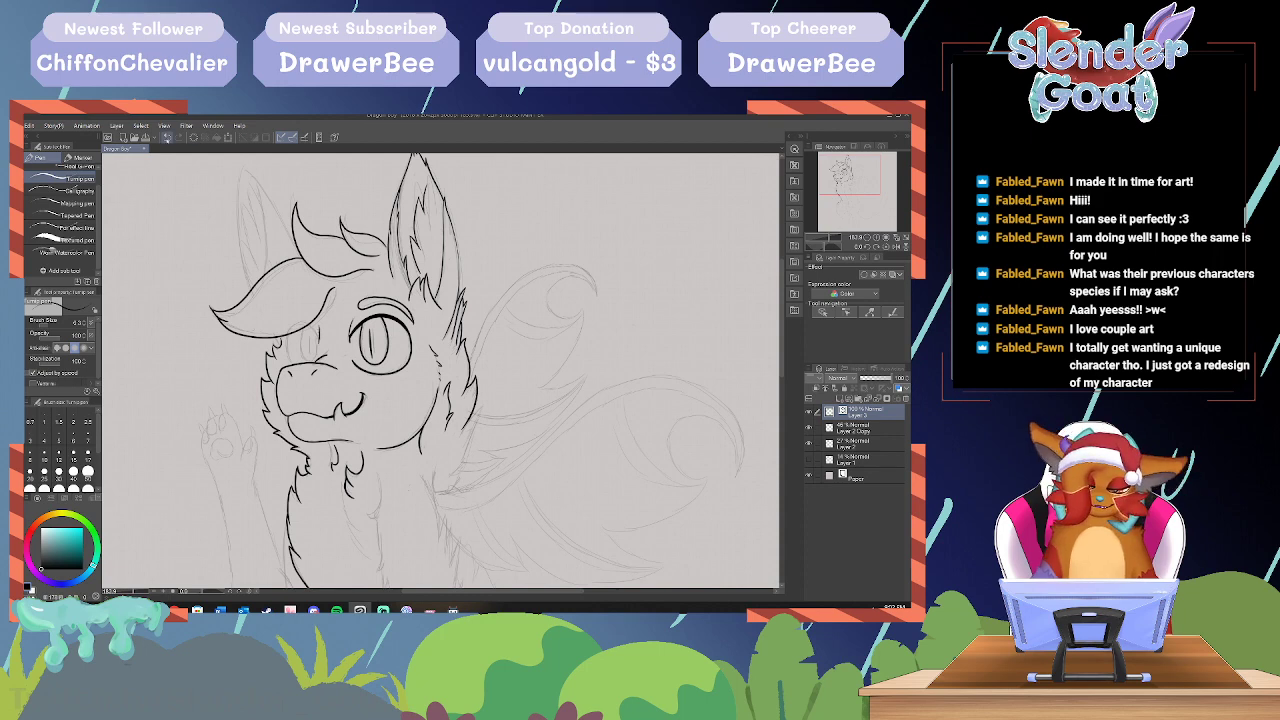
scroll(492, 371, down, 2)
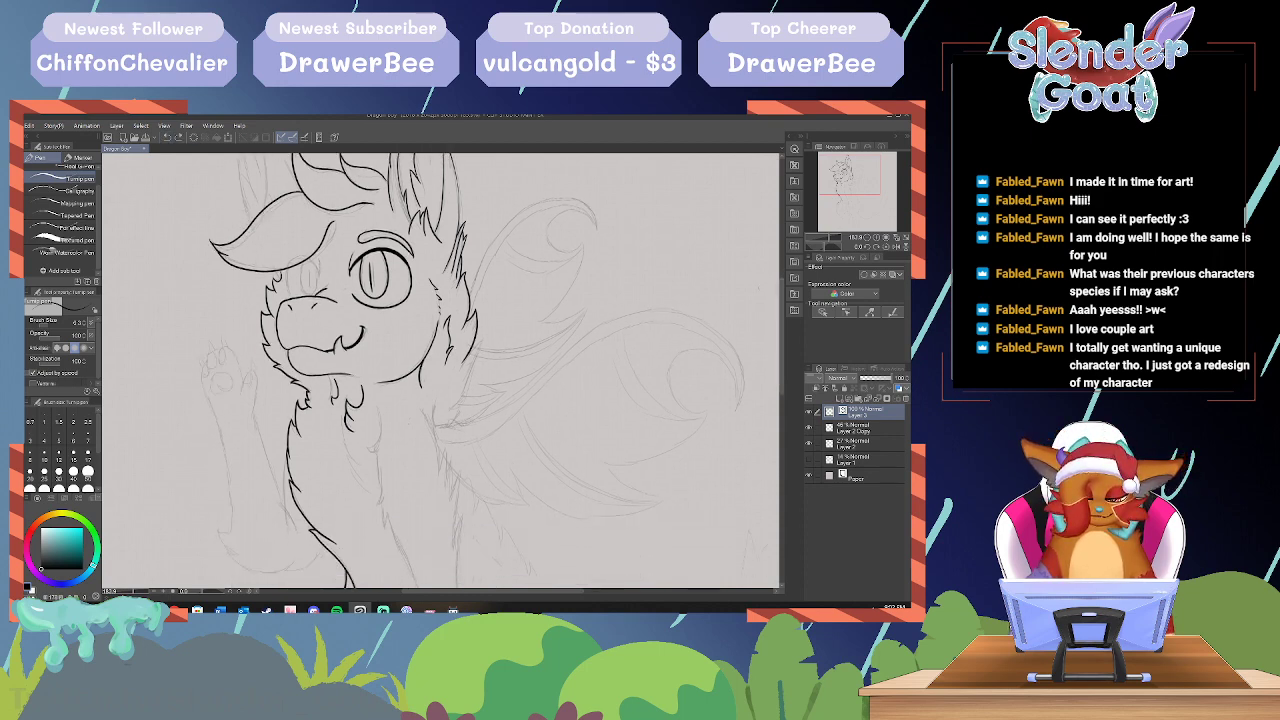
scroll(492, 371, down, 2)
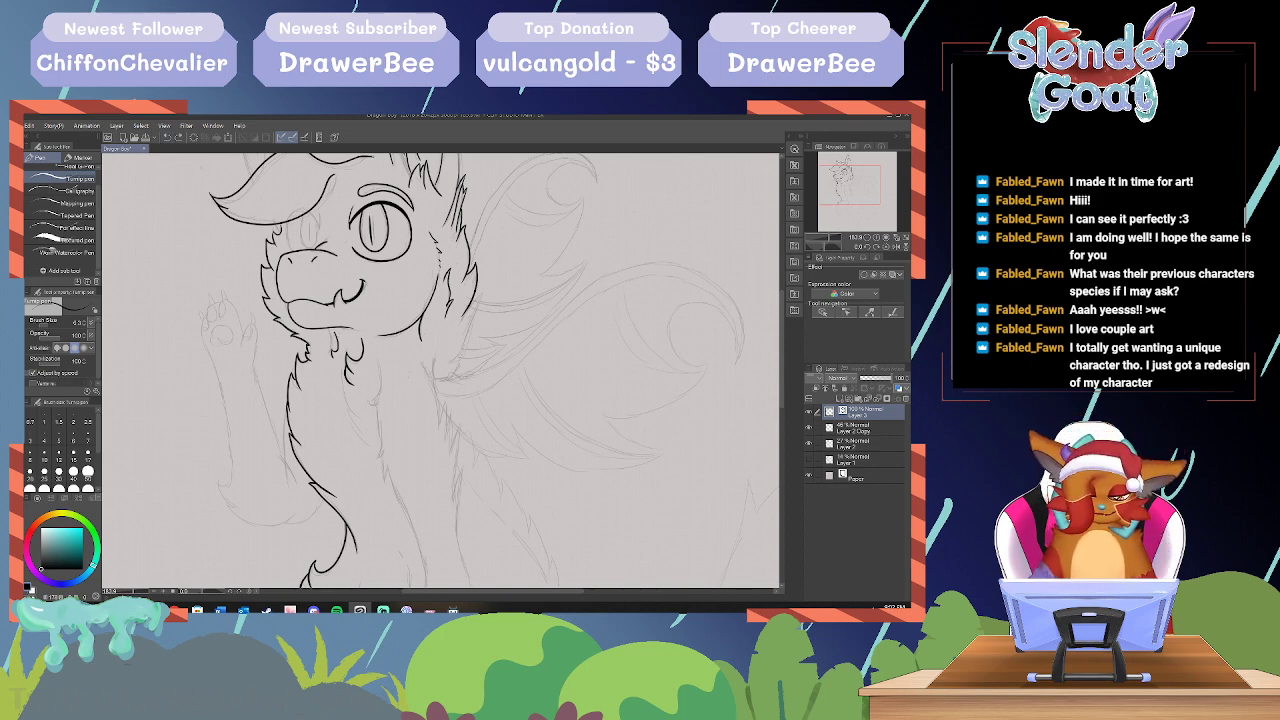
drag(286, 424, 287, 463)
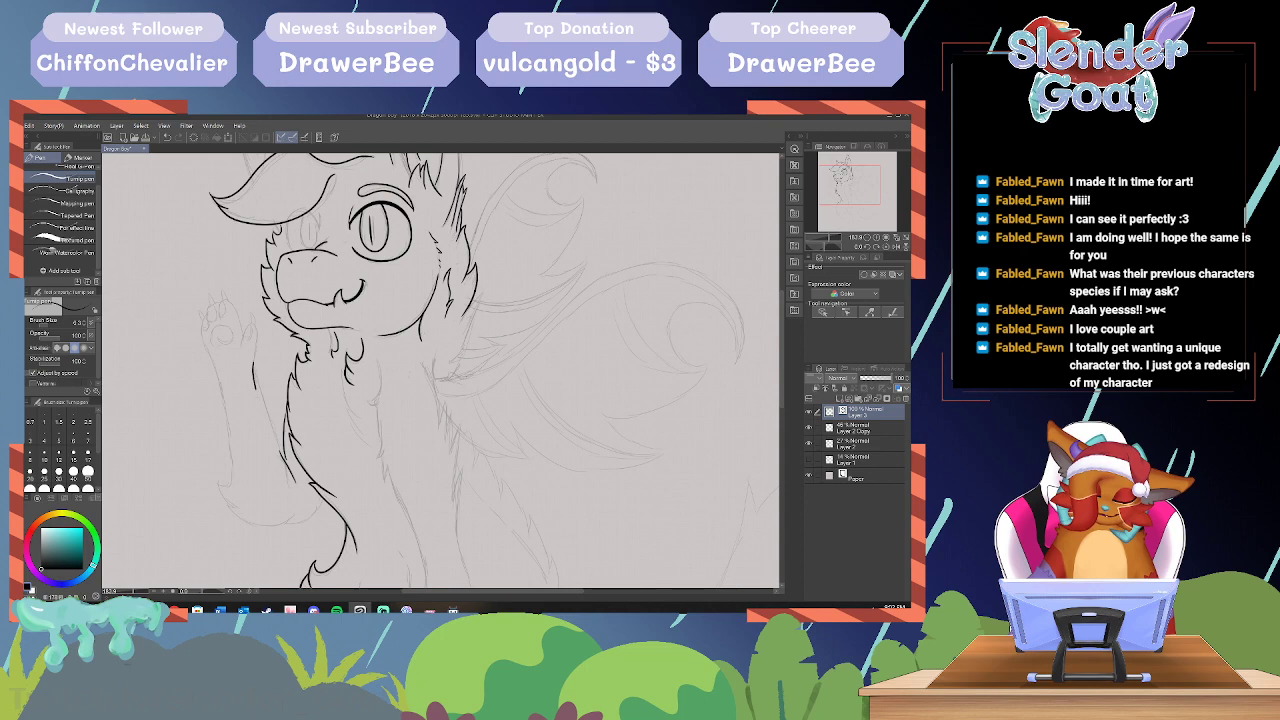
drag(260, 410, 282, 458)
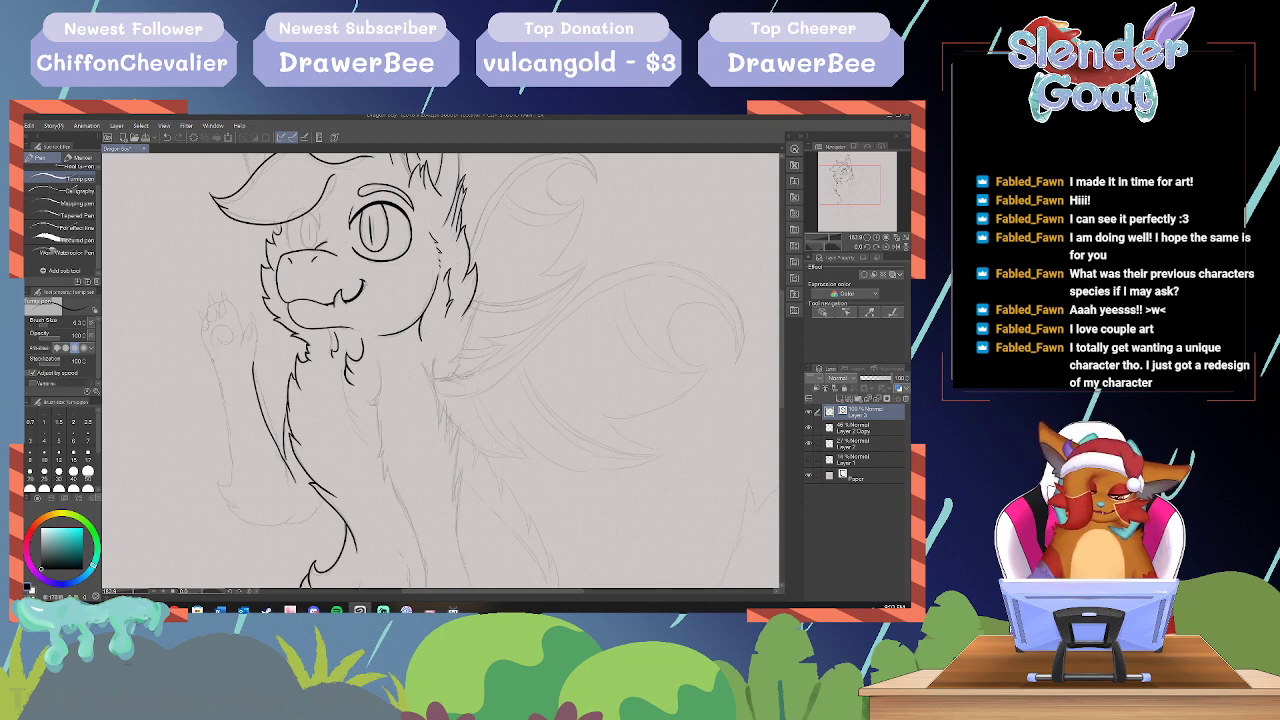
mouse_move(225, 402)
mouse_down()
mouse_move(235, 468)
mouse_move(218, 482)
mouse_move(238, 518)
mouse_move(274, 526)
mouse_move(332, 502)
mouse_up()
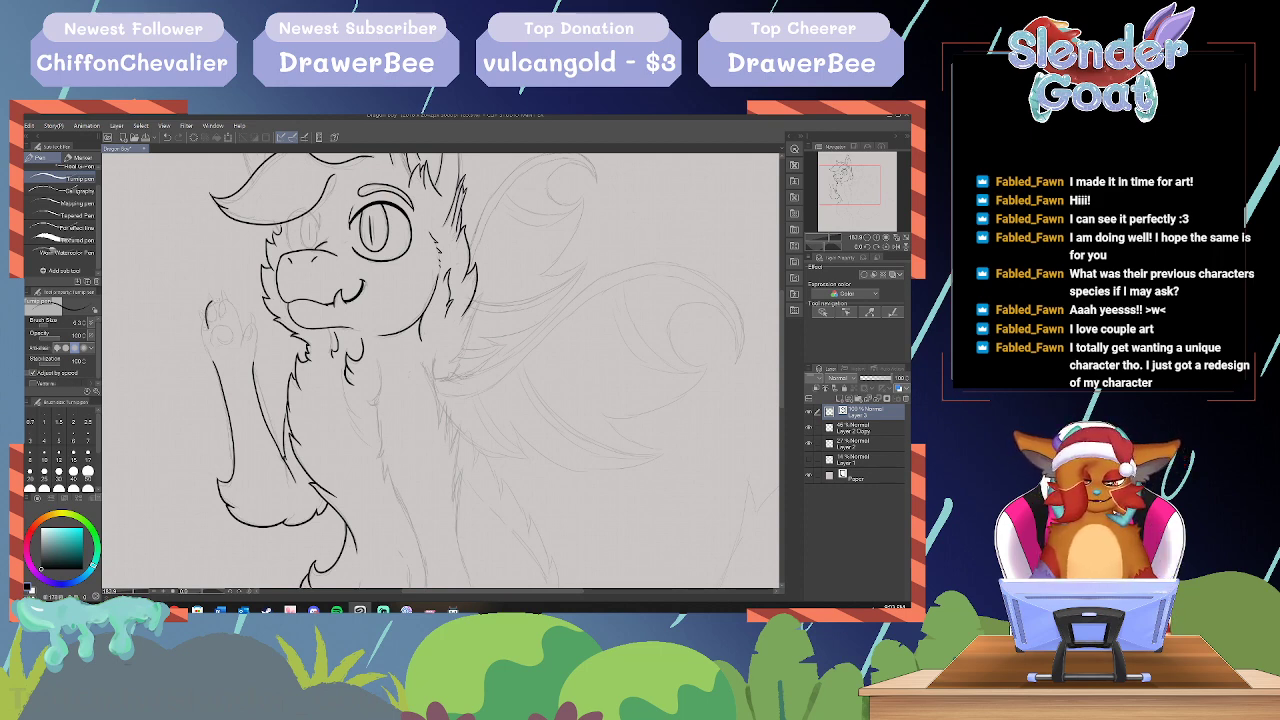
Step: Undo the first toe stroke on the raised paw and ink the paw's outer edge and the small toe nearest the face
click(164, 125)
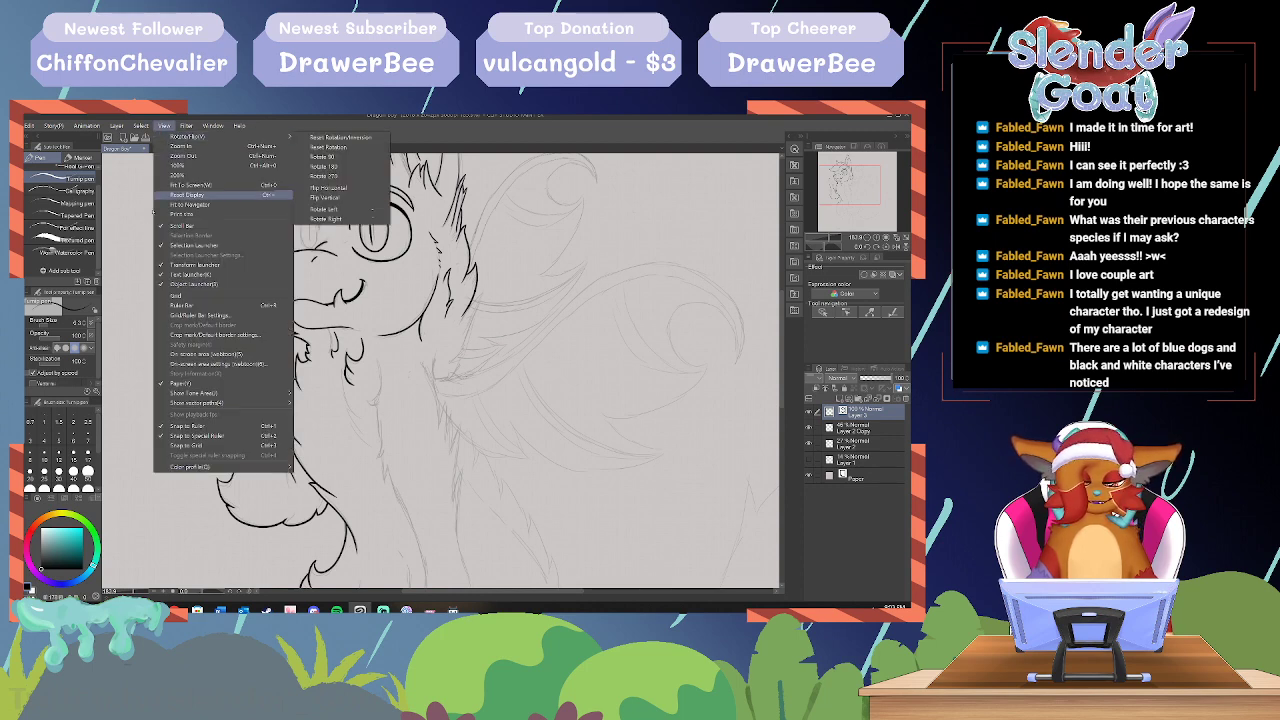
click(190, 194)
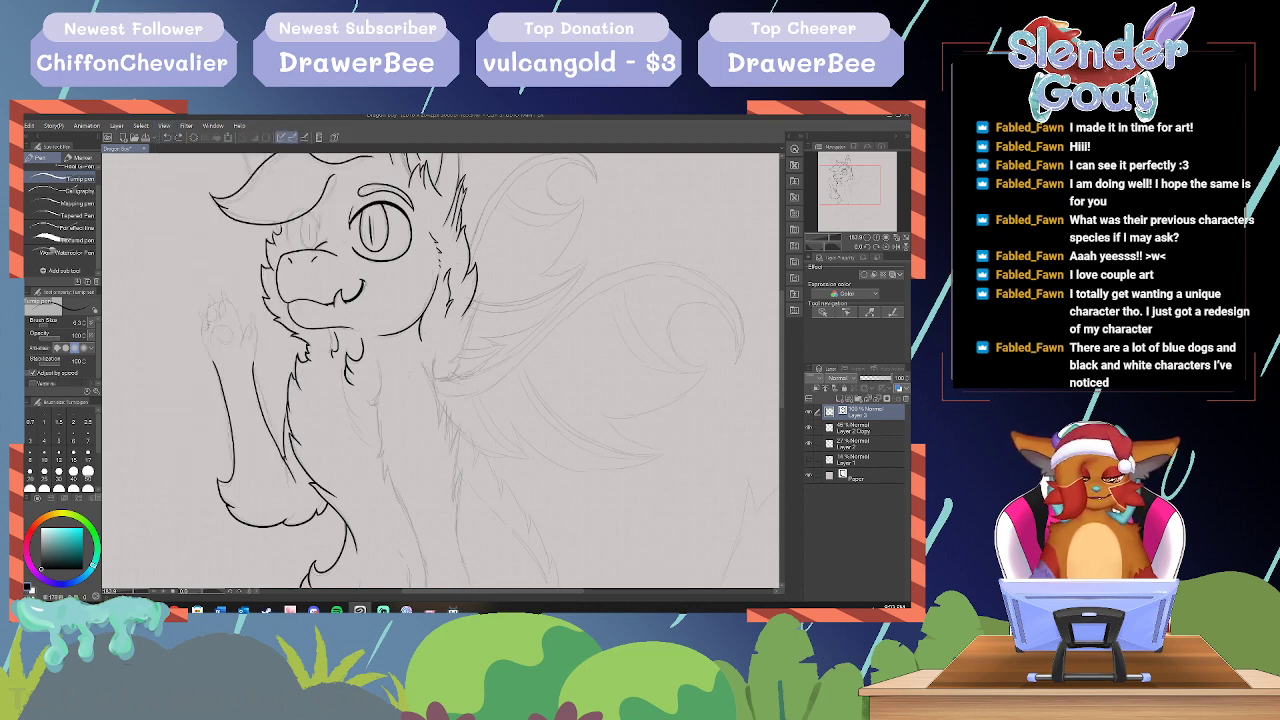
click(167, 137)
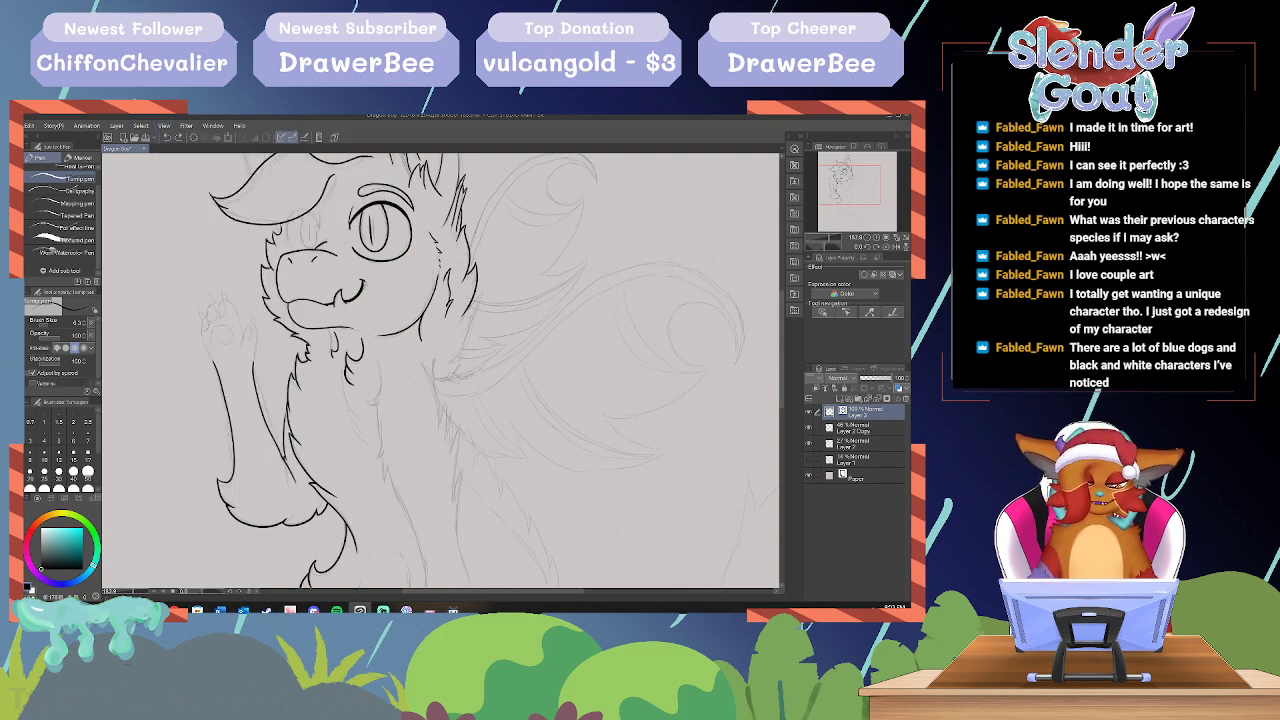
drag(202, 323, 203, 338)
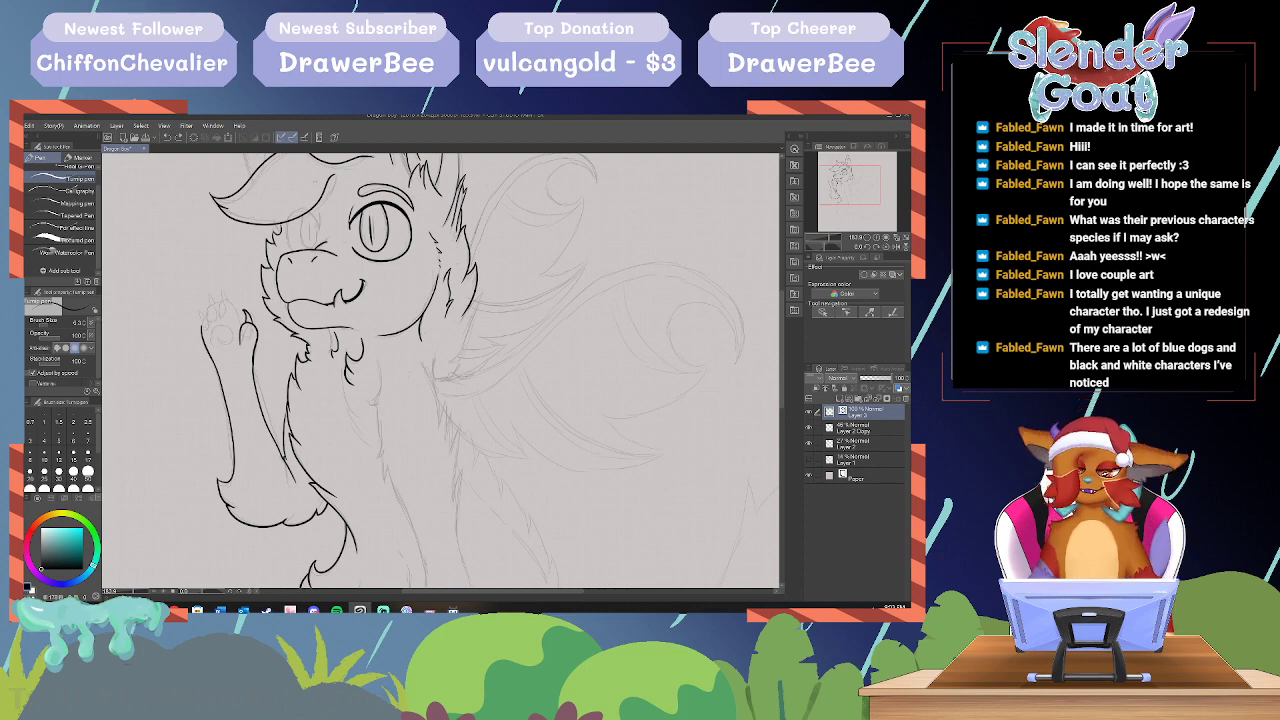
Step: Start opening an image file and browse the Art Again folder and its ArtFight 2022 subfolder
click(26, 125)
click(30, 156)
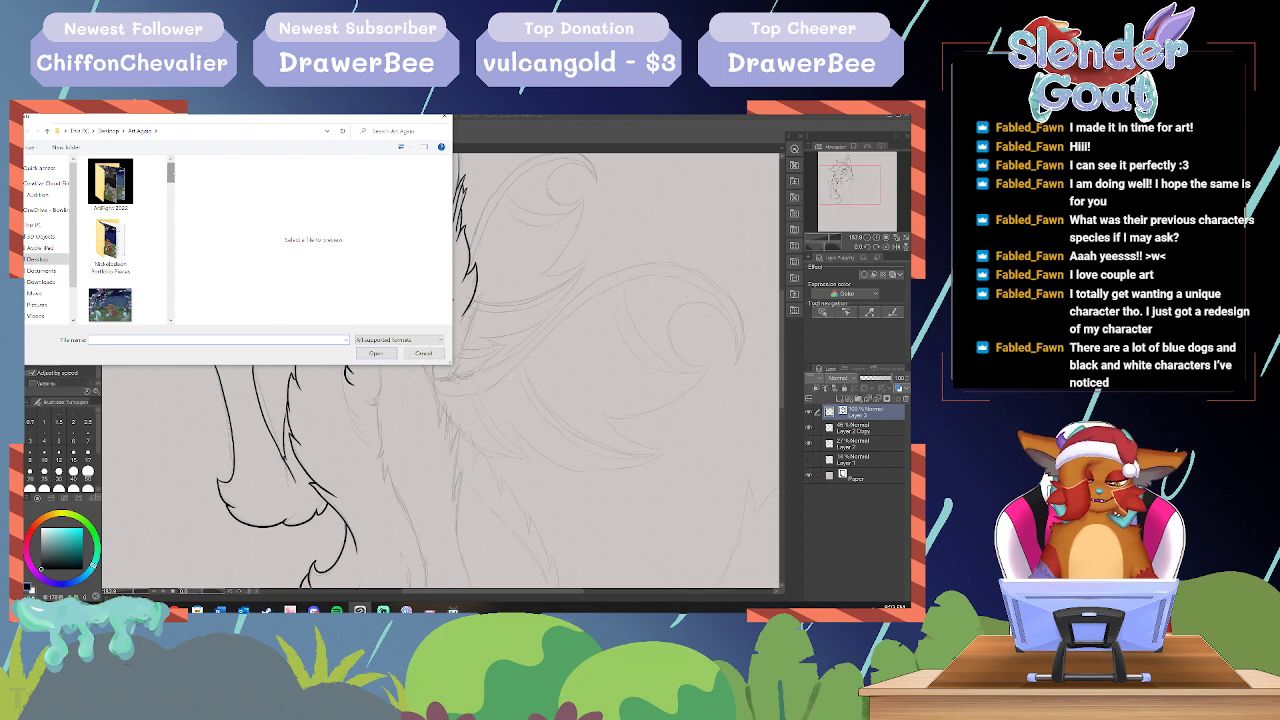
click(112, 190)
double_click(112, 190)
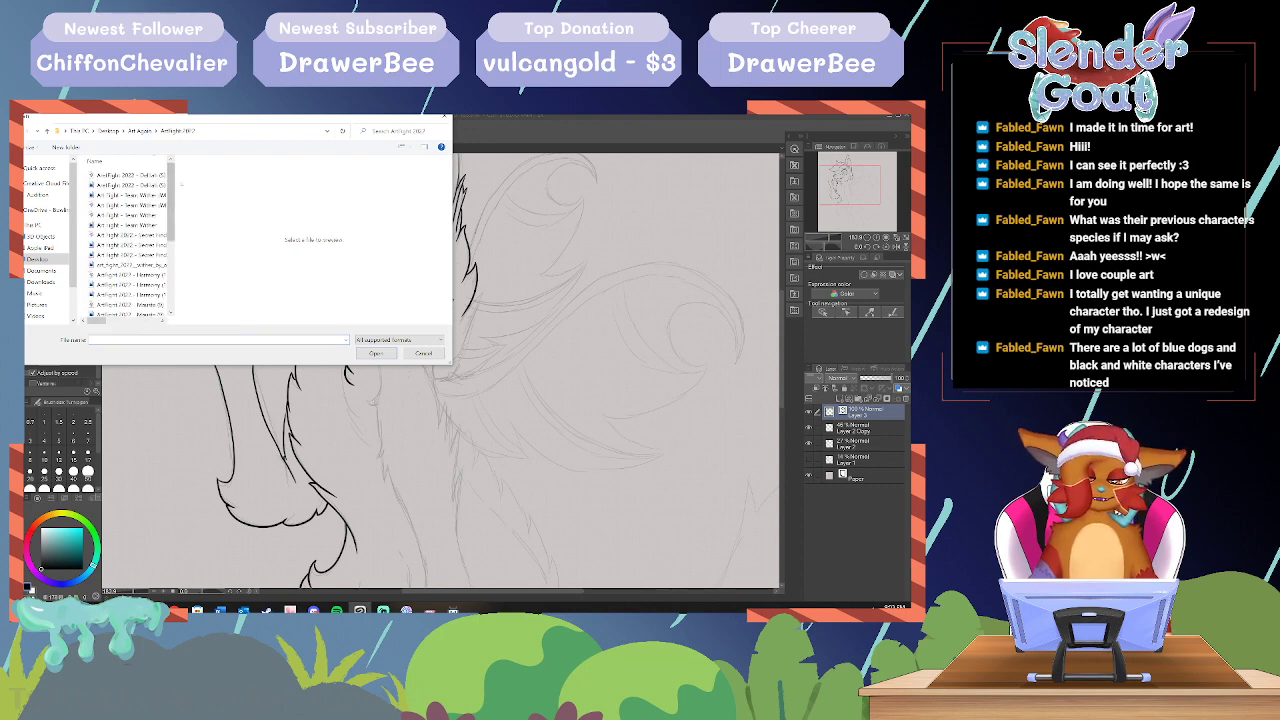
click(14, 131)
drag(171, 170, 176, 238)
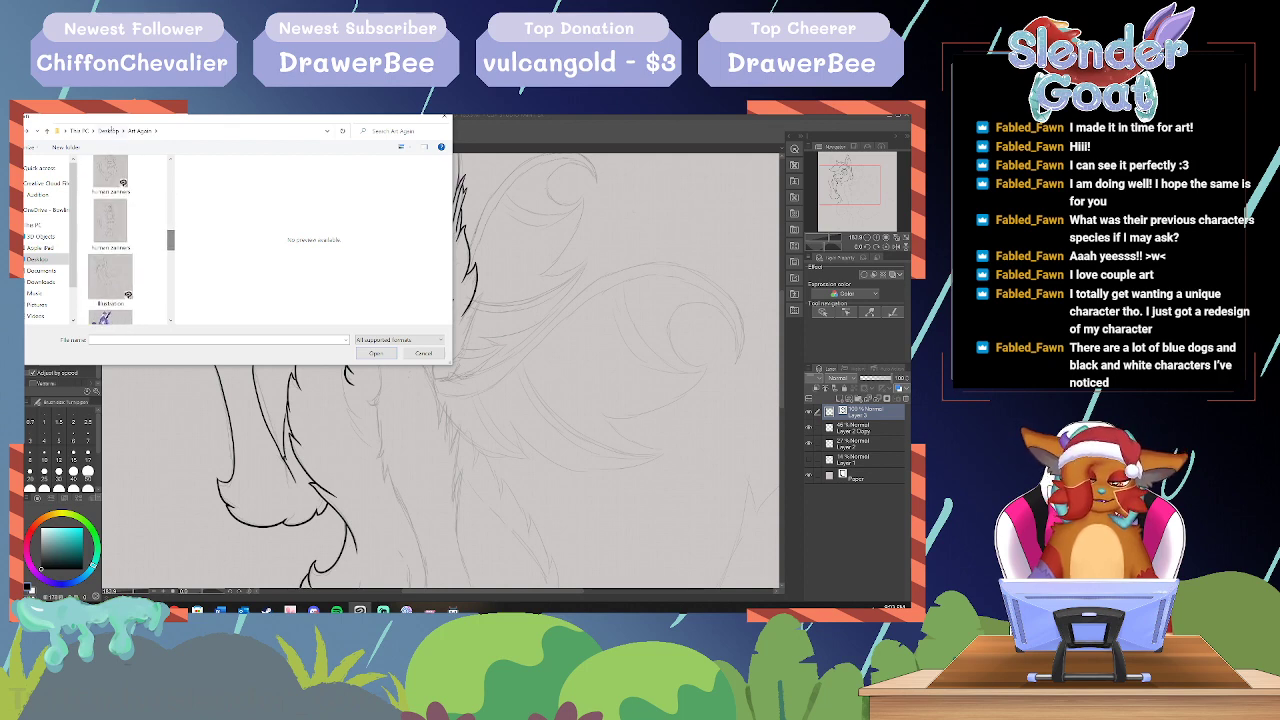
Step: Open the green dragon painting from the desktop's Art For Me folder, view it and close it
click(109, 131)
drag(171, 181, 172, 194)
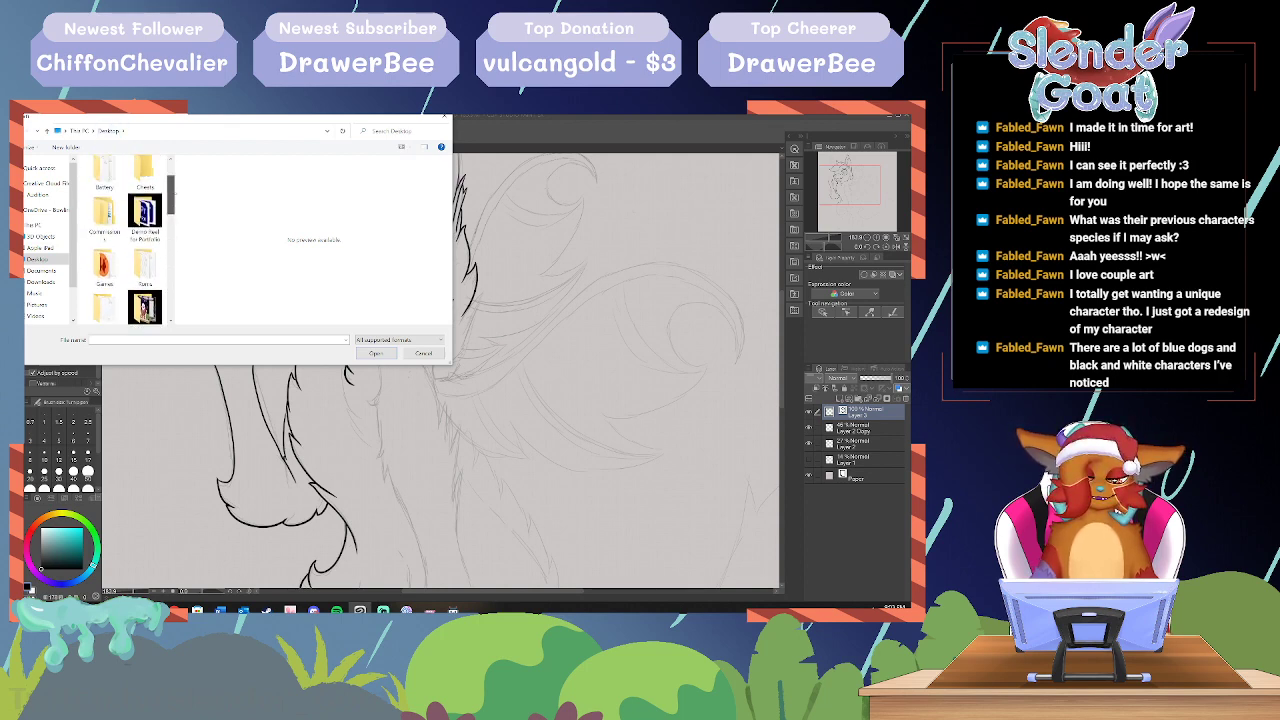
double_click(146, 182)
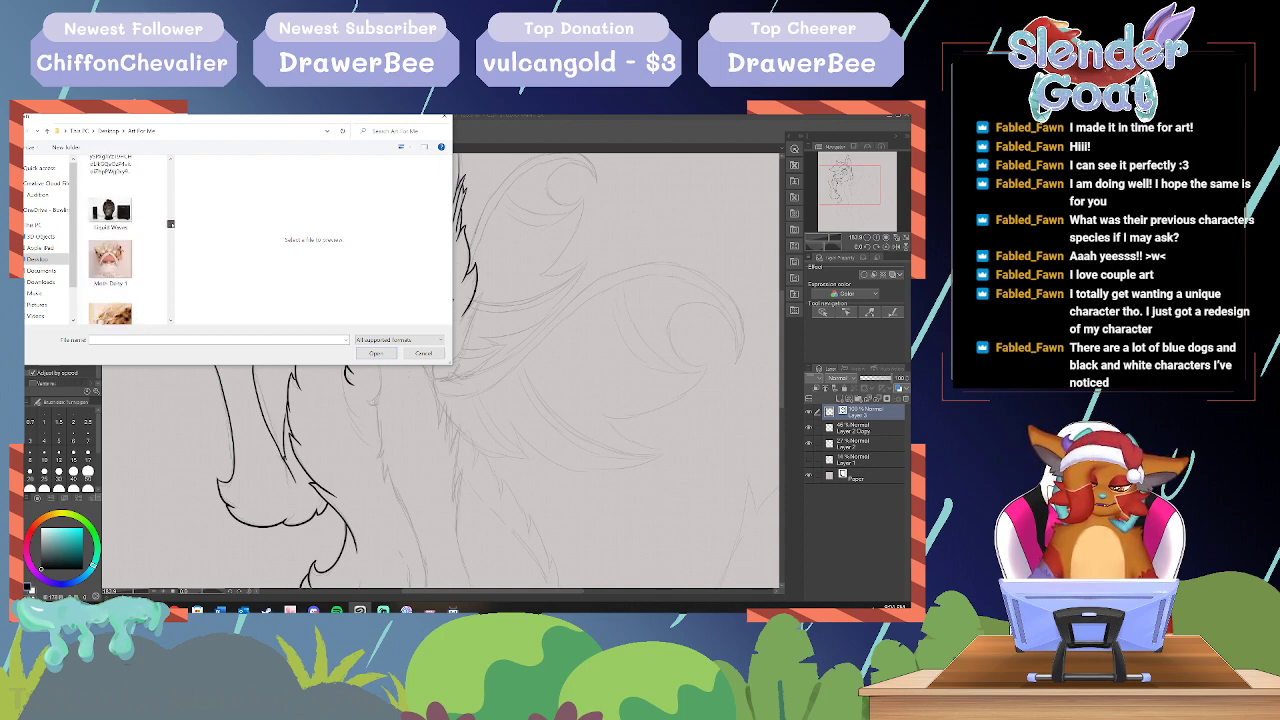
scroll(110, 238, down, 2)
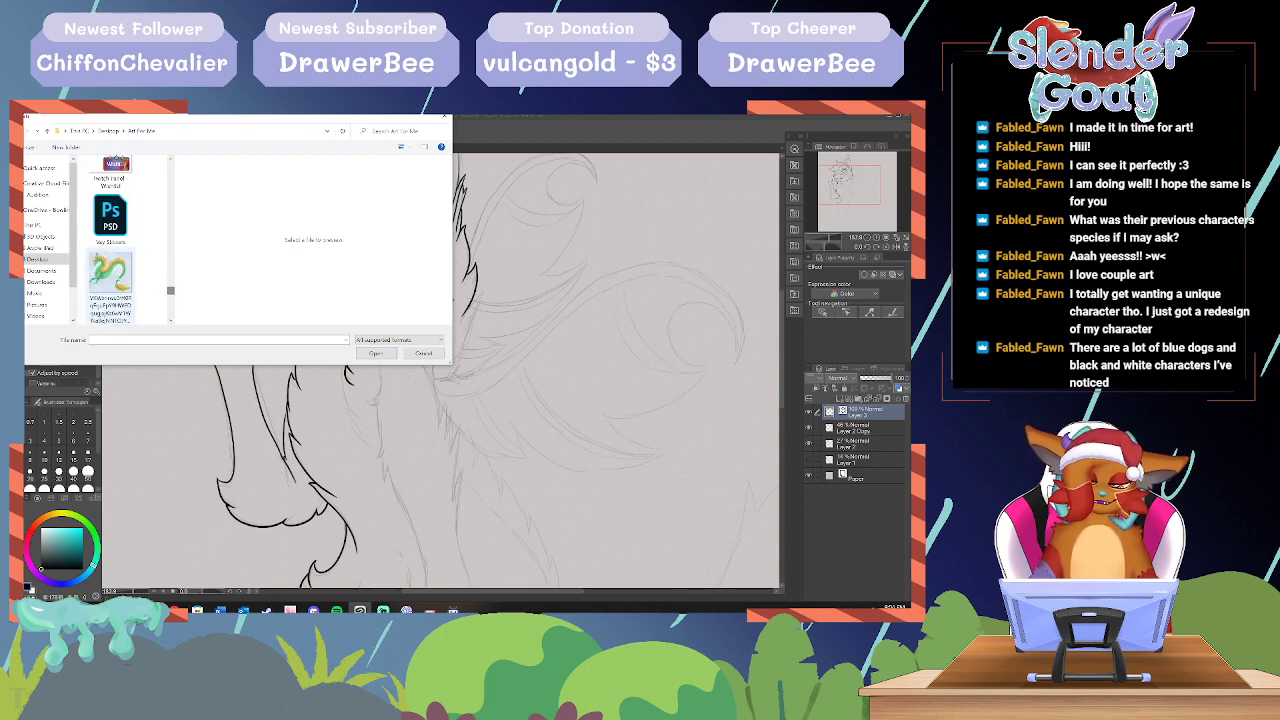
scroll(110, 240, down, 6)
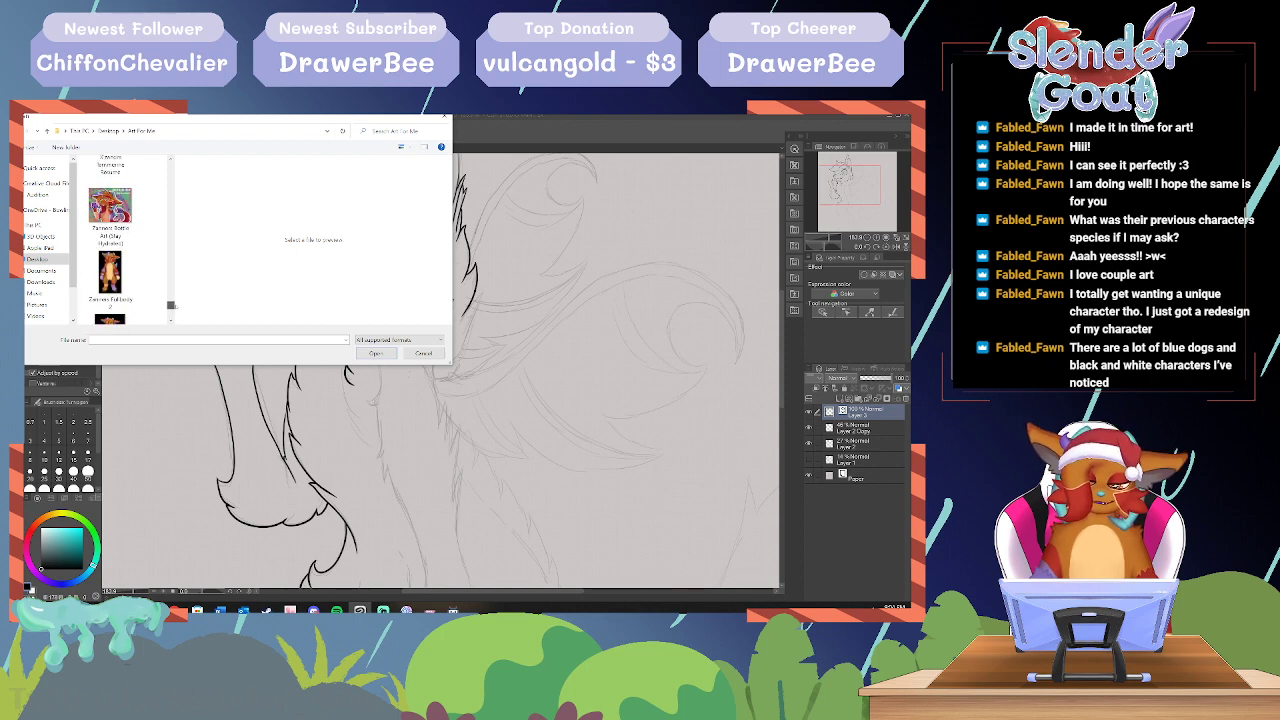
drag(171, 313, 171, 295)
double_click(111, 205)
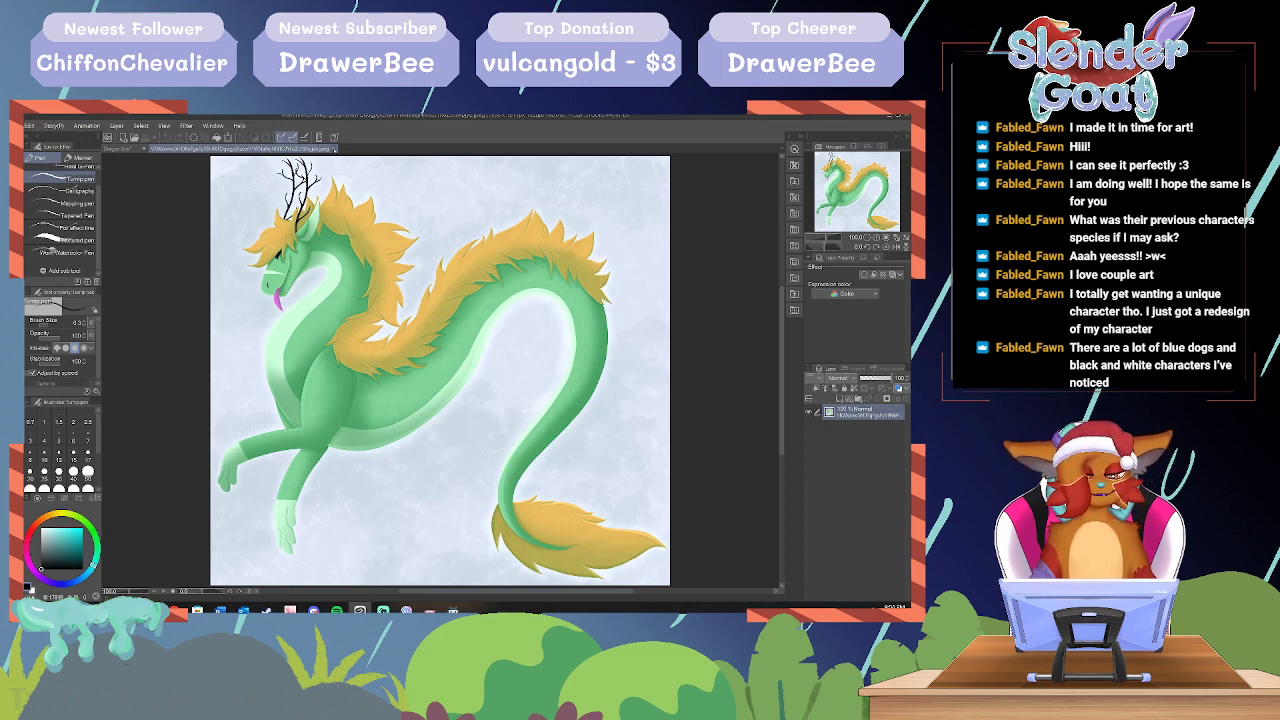
click(334, 149)
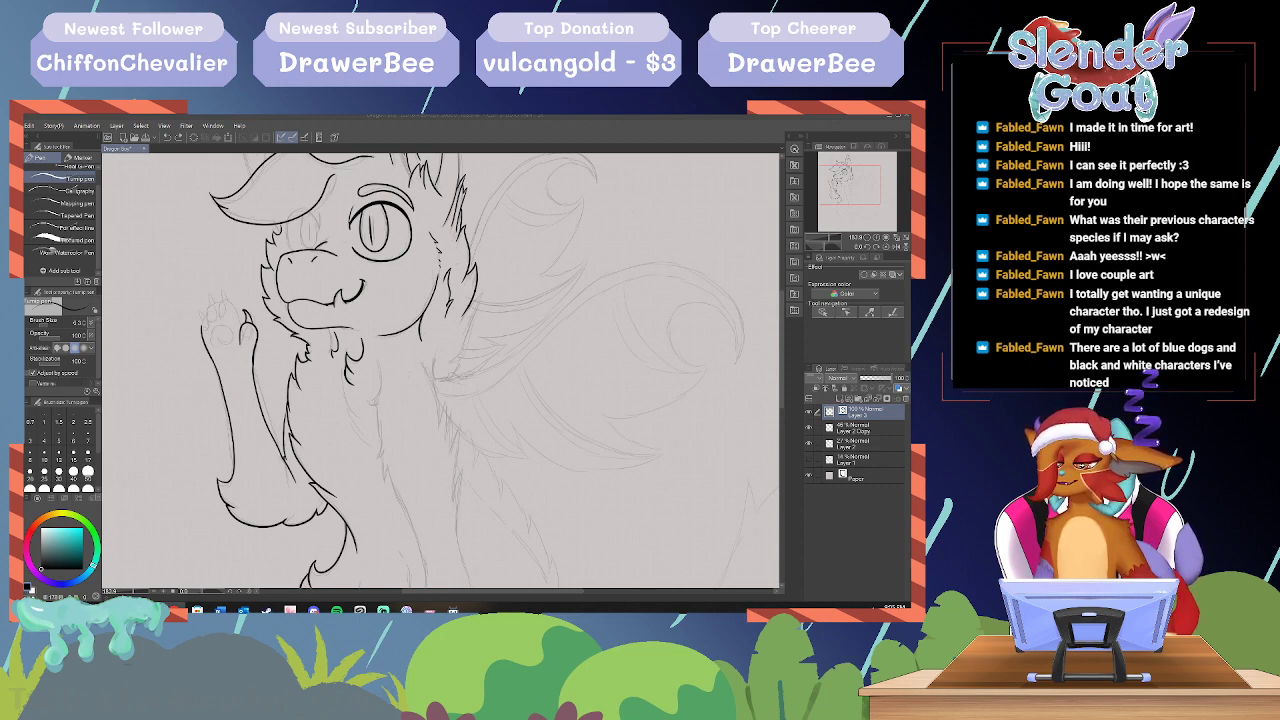
Step: Bring up the browser window with the Snap Tea reference sheet, view it enlarged and return to the drawing
drag(2, 390, 330, 323)
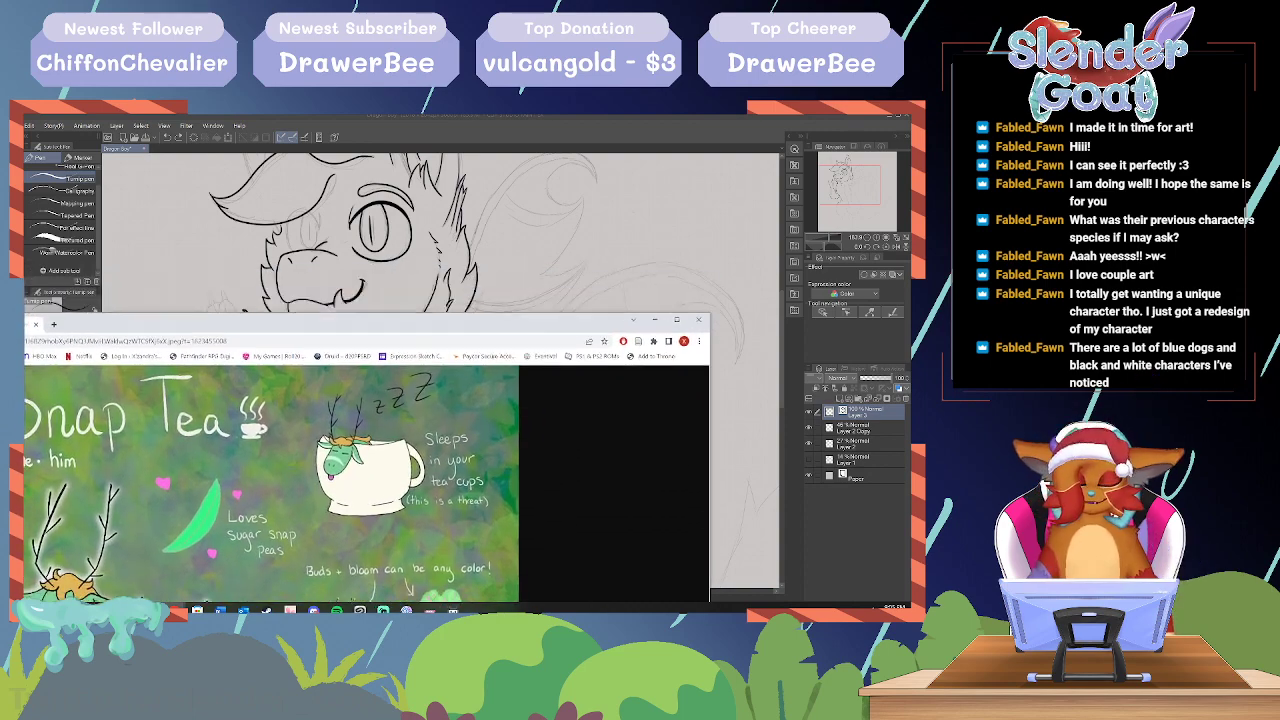
drag(2, 320, 476, 114)
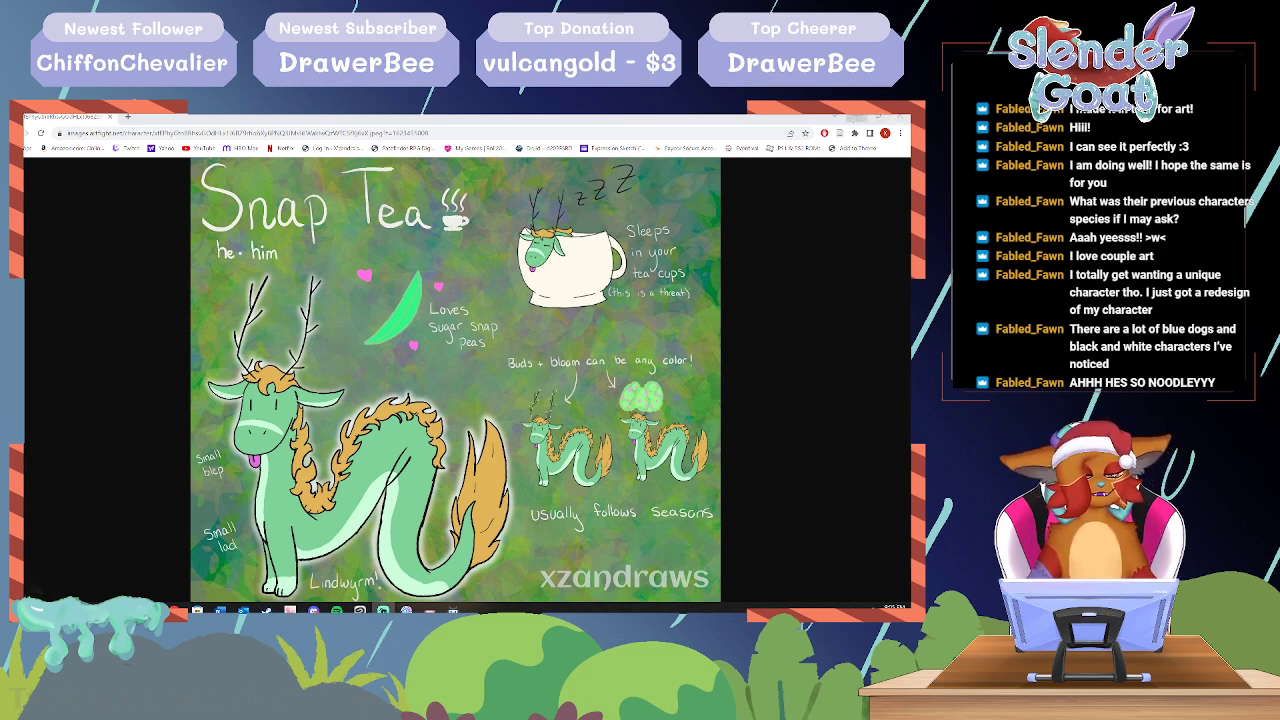
click(900, 119)
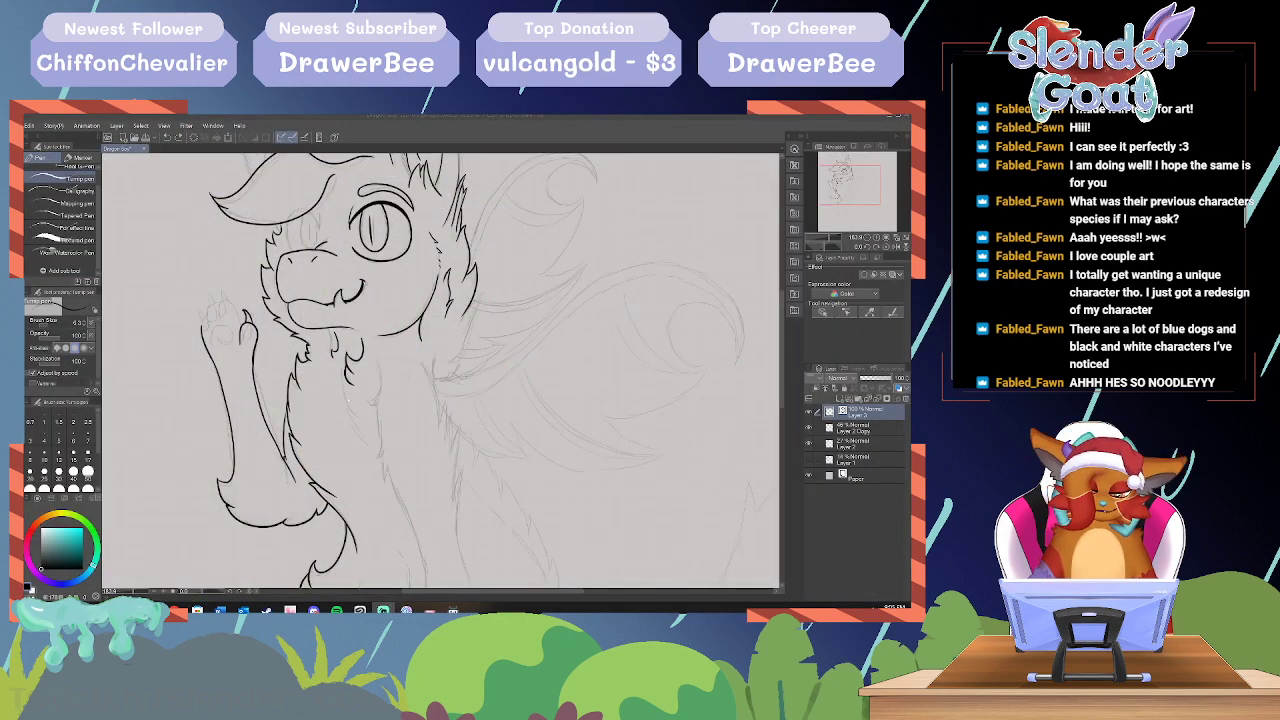
Step: Ink the jagged fur edge running down the middle of the chest and the fur tufts and shoulder line beside it
drag(341, 390, 366, 442)
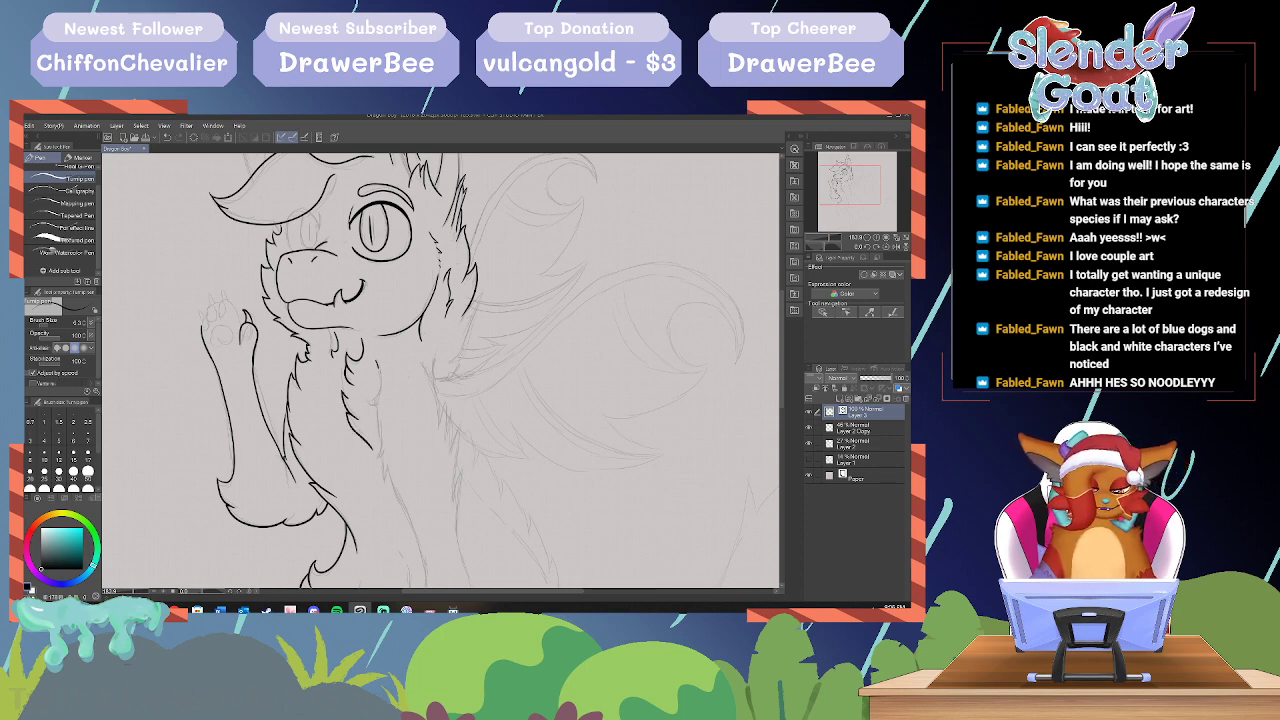
drag(375, 394, 365, 402)
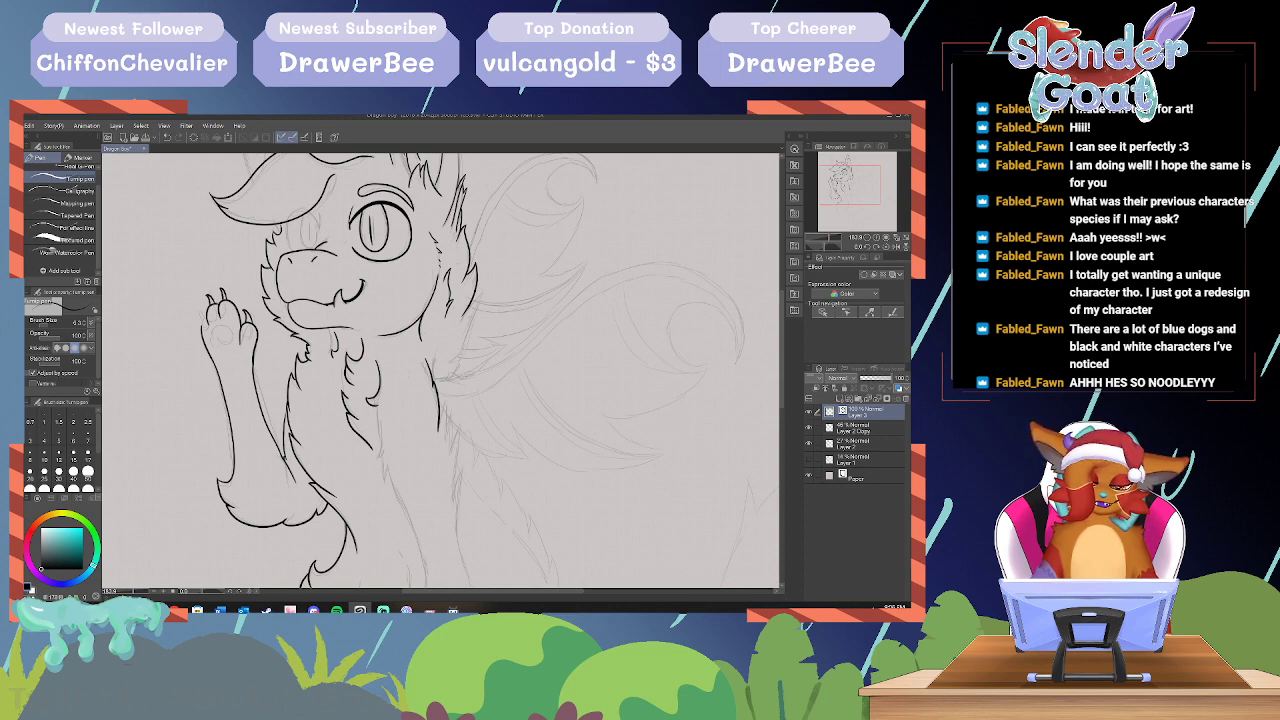
Step: Undo the last toe strokes on the raised paw and re-ink its toes, claws and paw pads
click(167, 137)
click(167, 137)
click(167, 137)
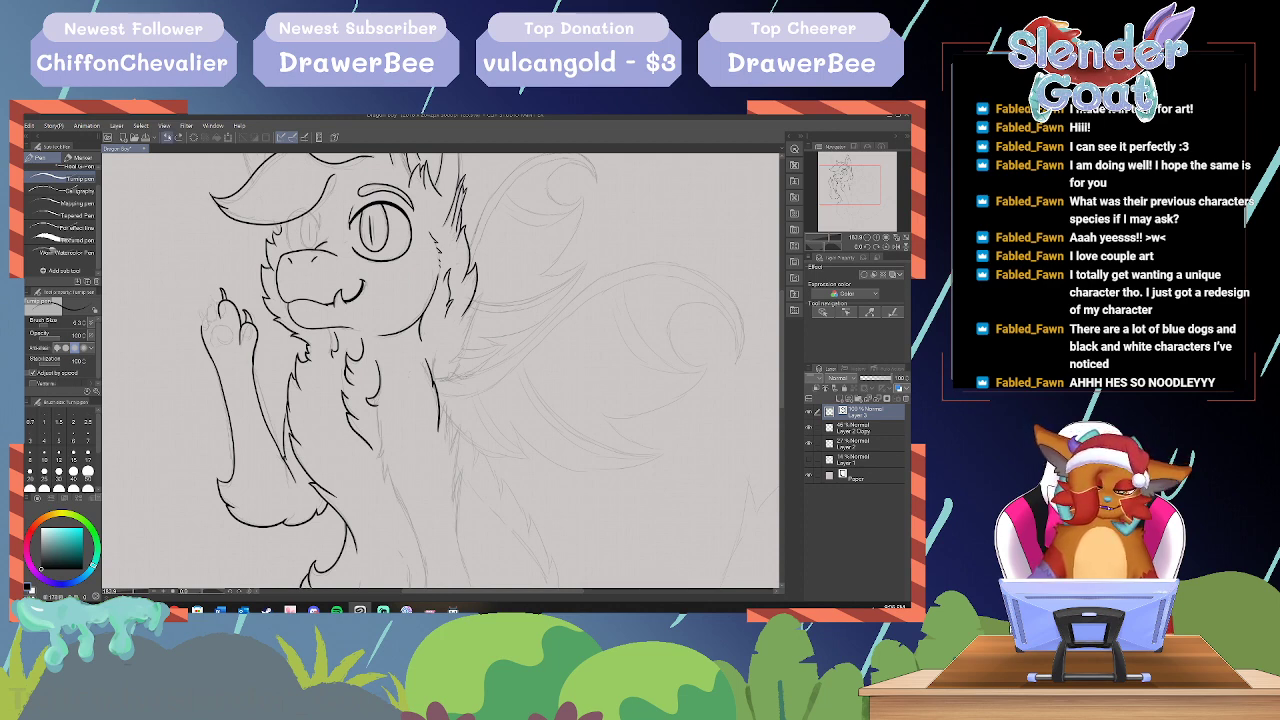
click(167, 137)
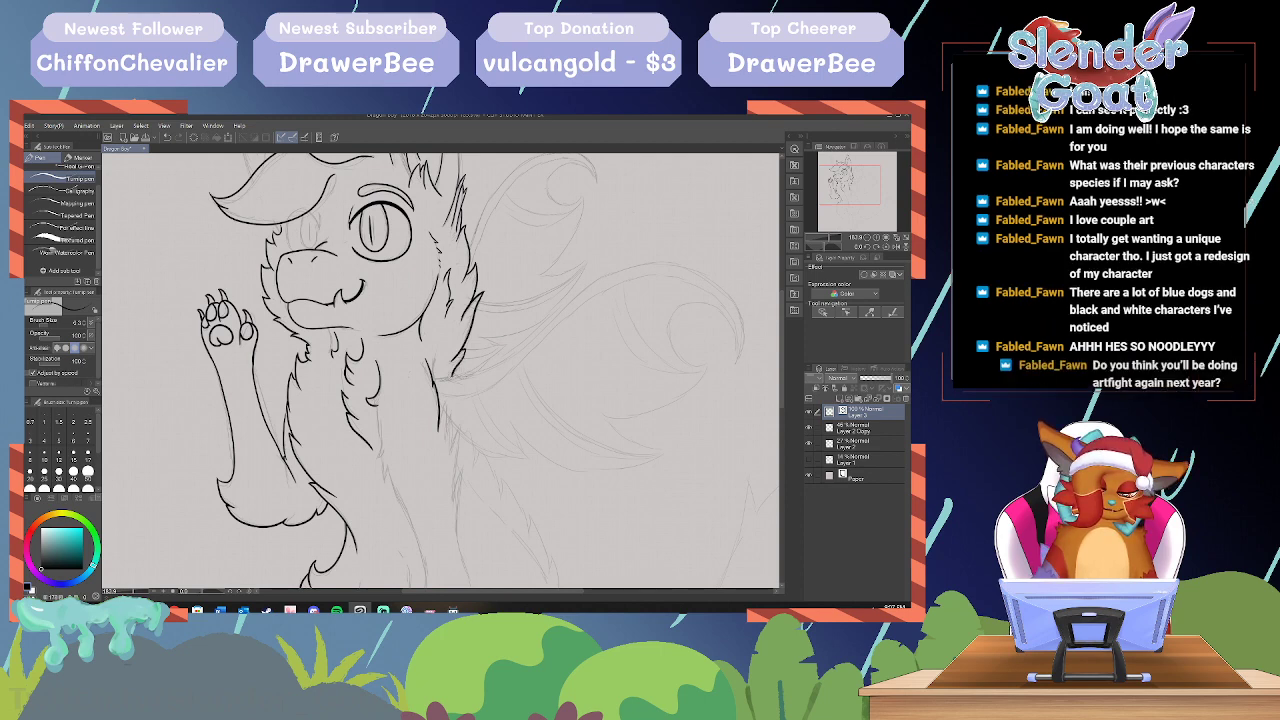
Step: Ink the fur edge below the shoulder and the outline of the supporting front leg with its toes
drag(493, 591, 522, 591)
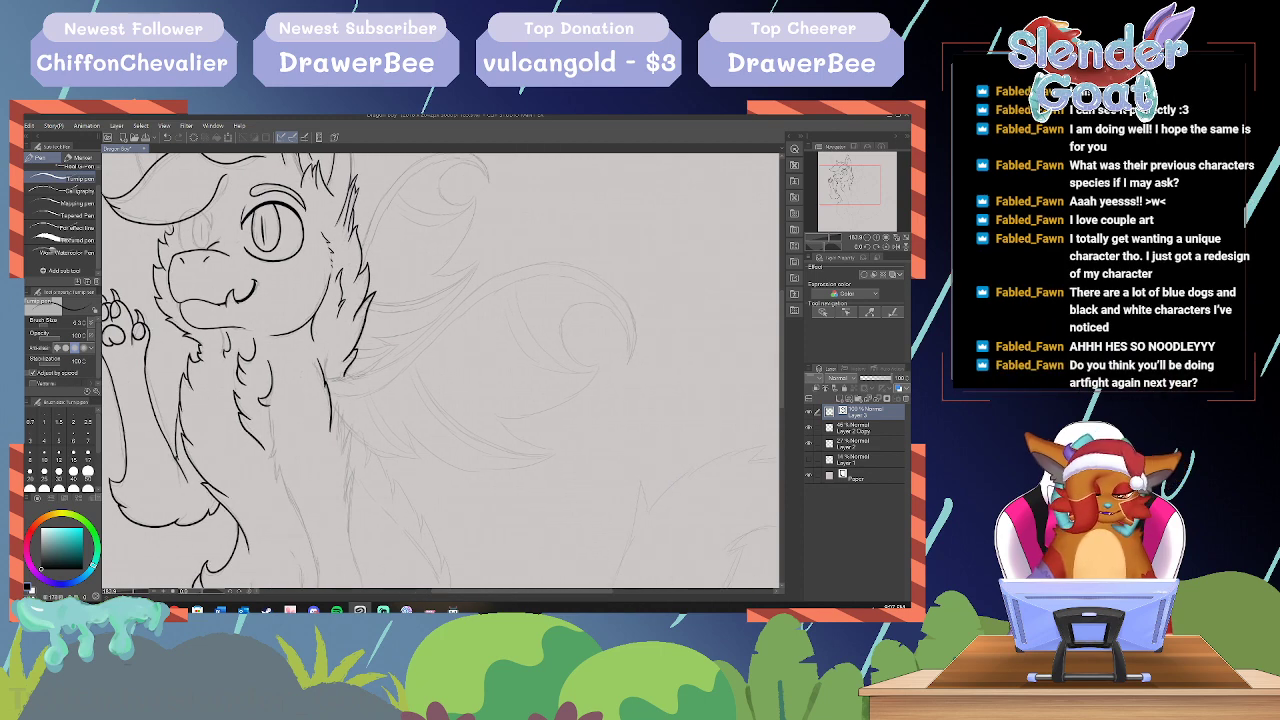
mouse_move(782, 340)
mouse_down()
mouse_move(782, 358)
mouse_move(782, 338)
mouse_up()
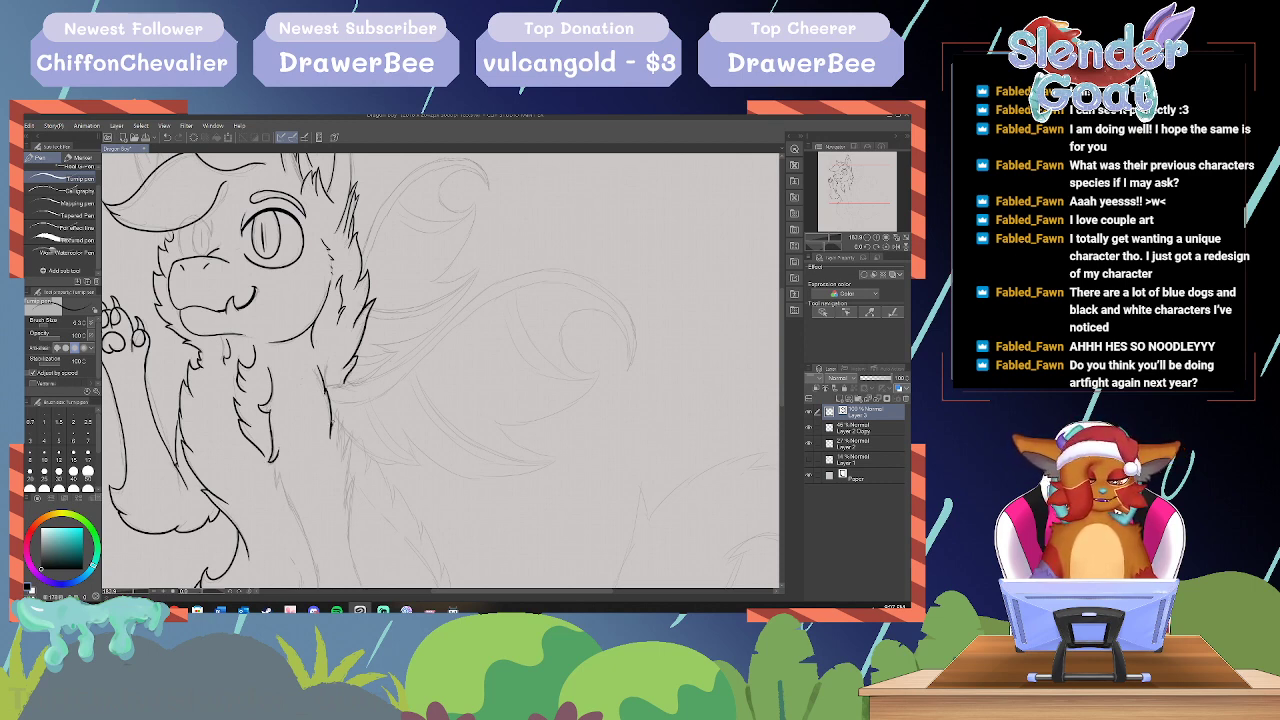
drag(337, 422, 341, 450)
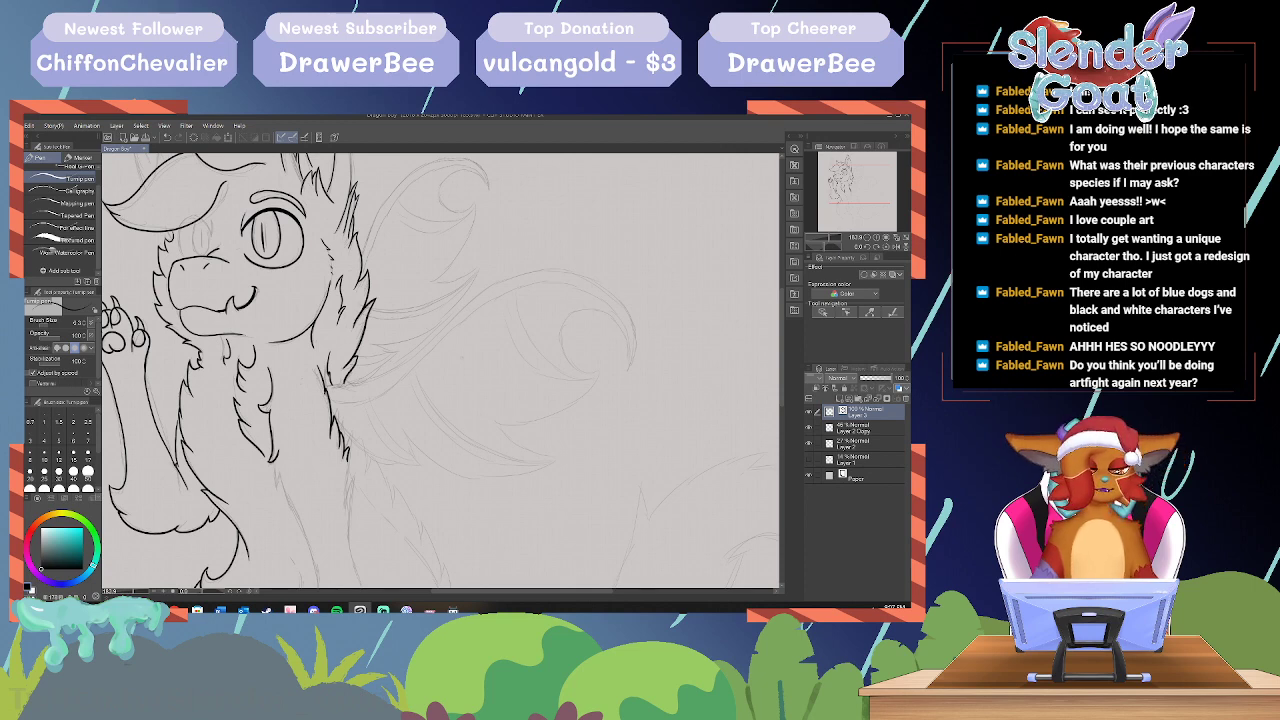
scroll(440, 370, down, 5)
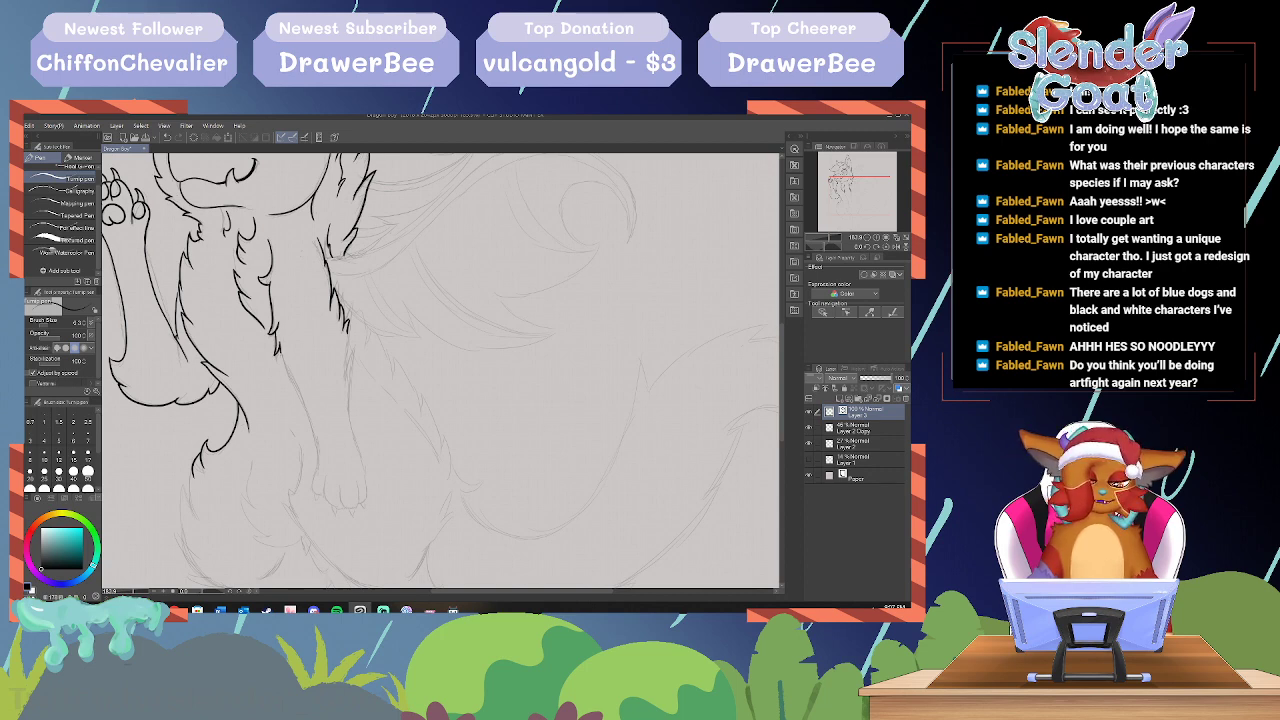
drag(288, 372, 320, 456)
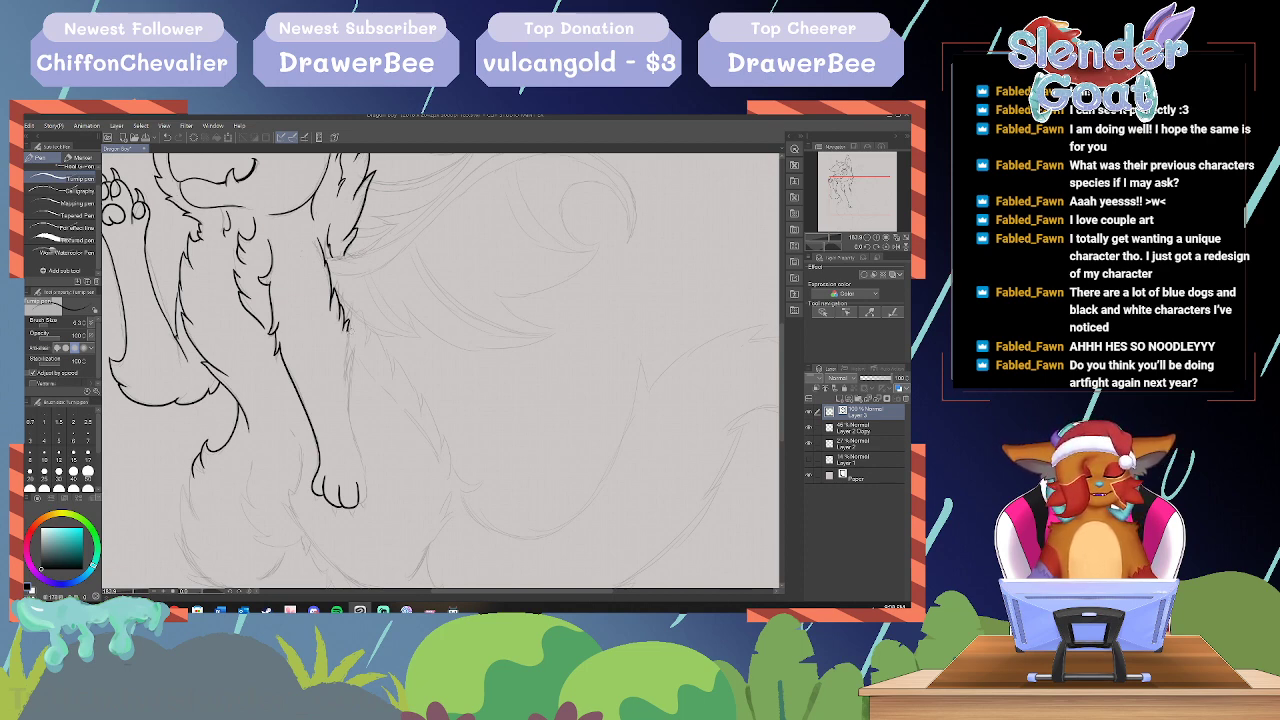
drag(349, 348, 368, 480)
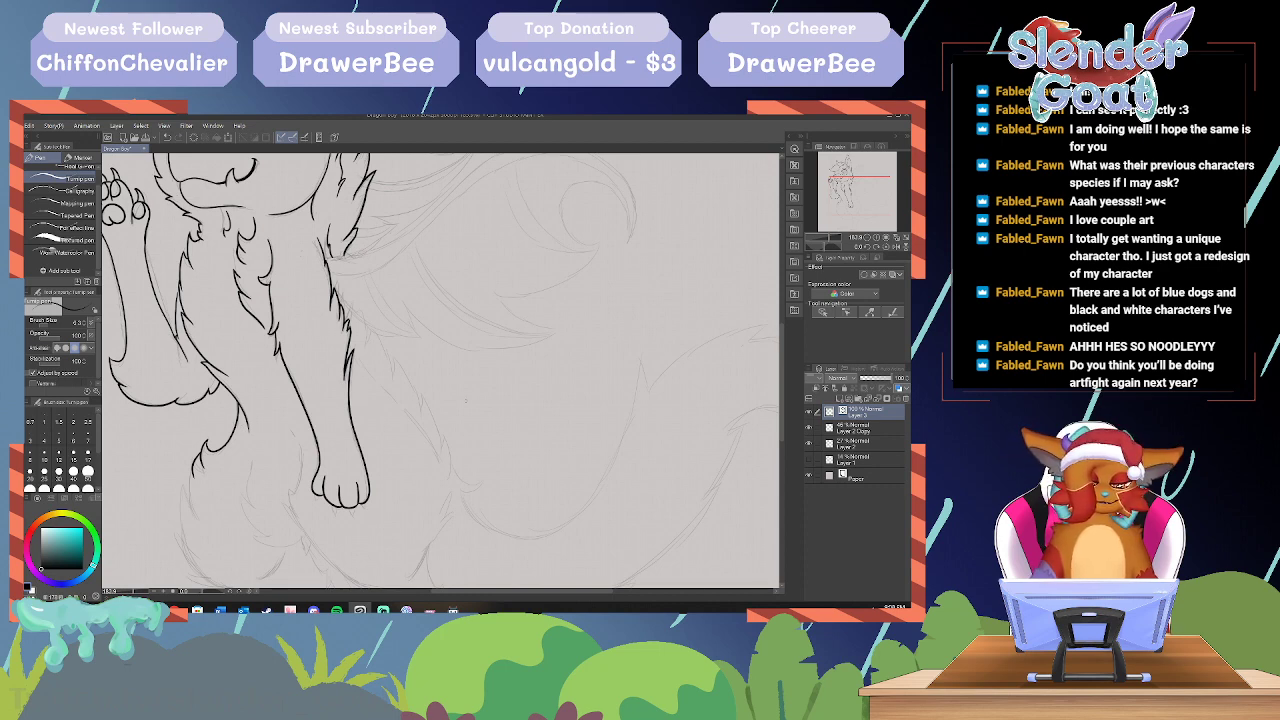
Step: Ink the flank line behind the front leg, the curved lower body contour and the fur tuft at the hip
scroll(440, 370, down, 2)
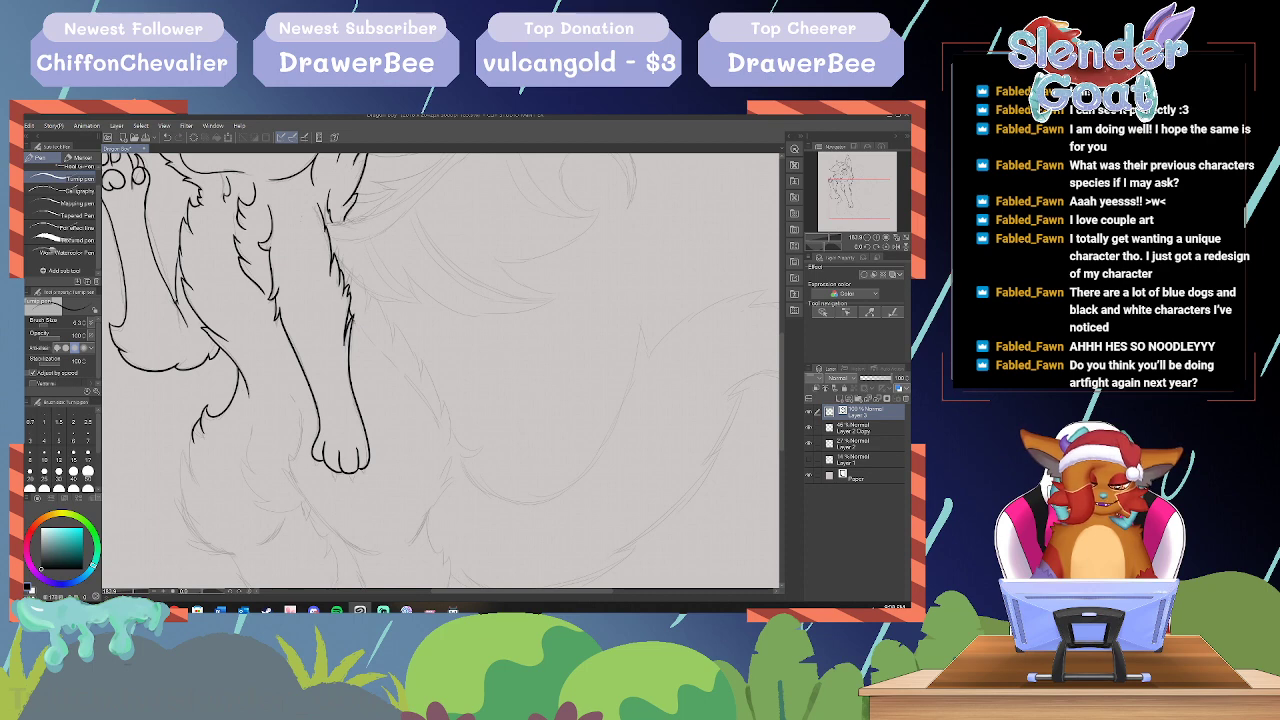
drag(366, 338, 438, 434)
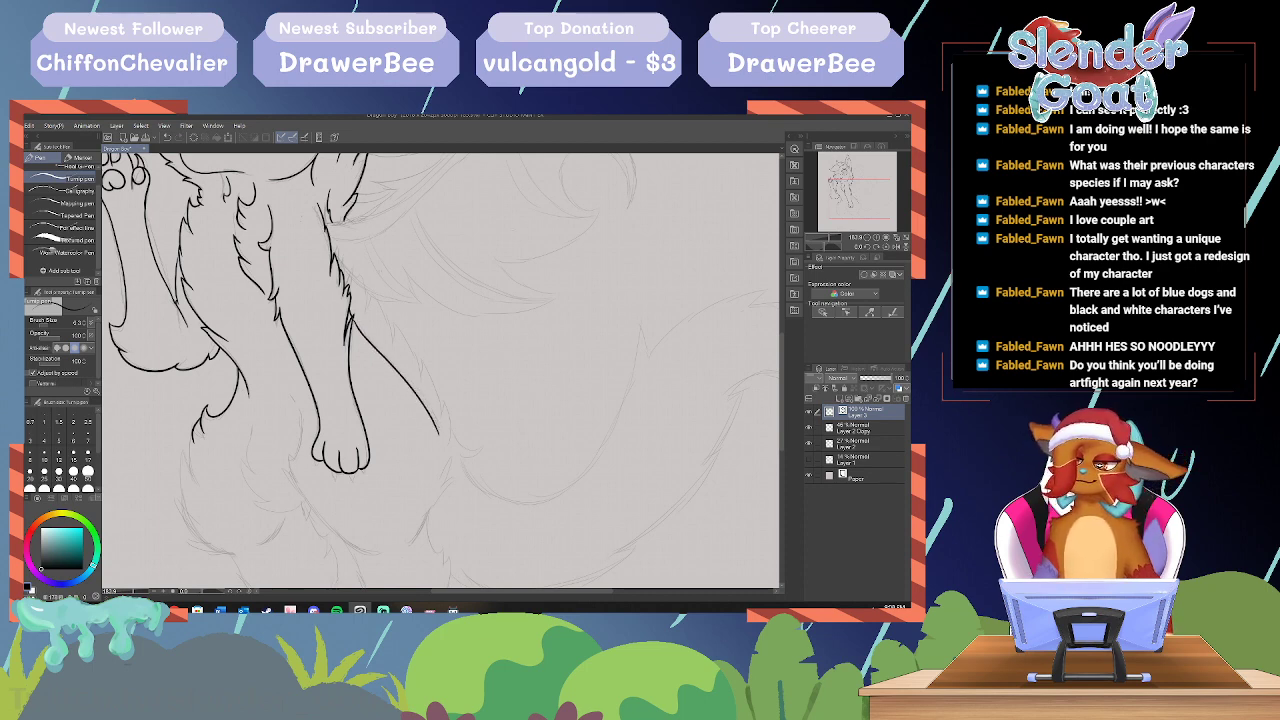
scroll(440, 370, down, 3)
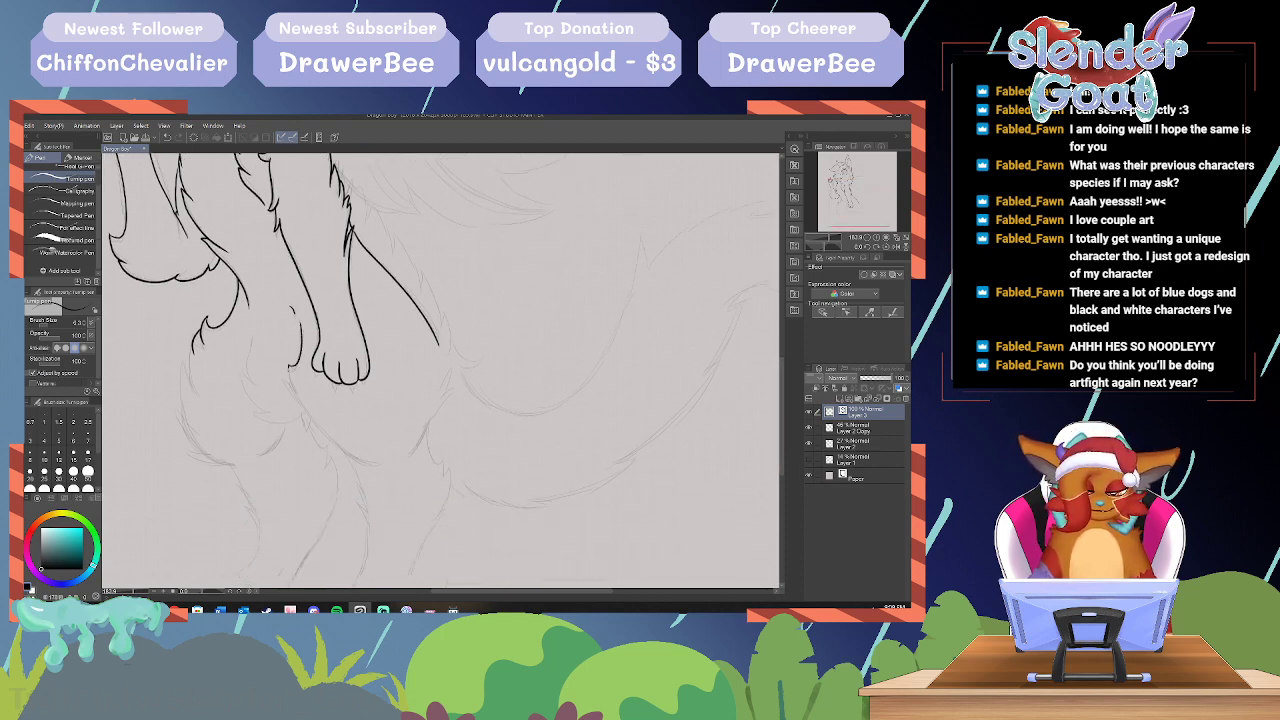
mouse_move(286, 380)
mouse_down()
mouse_move(331, 442)
mouse_move(377, 463)
mouse_up()
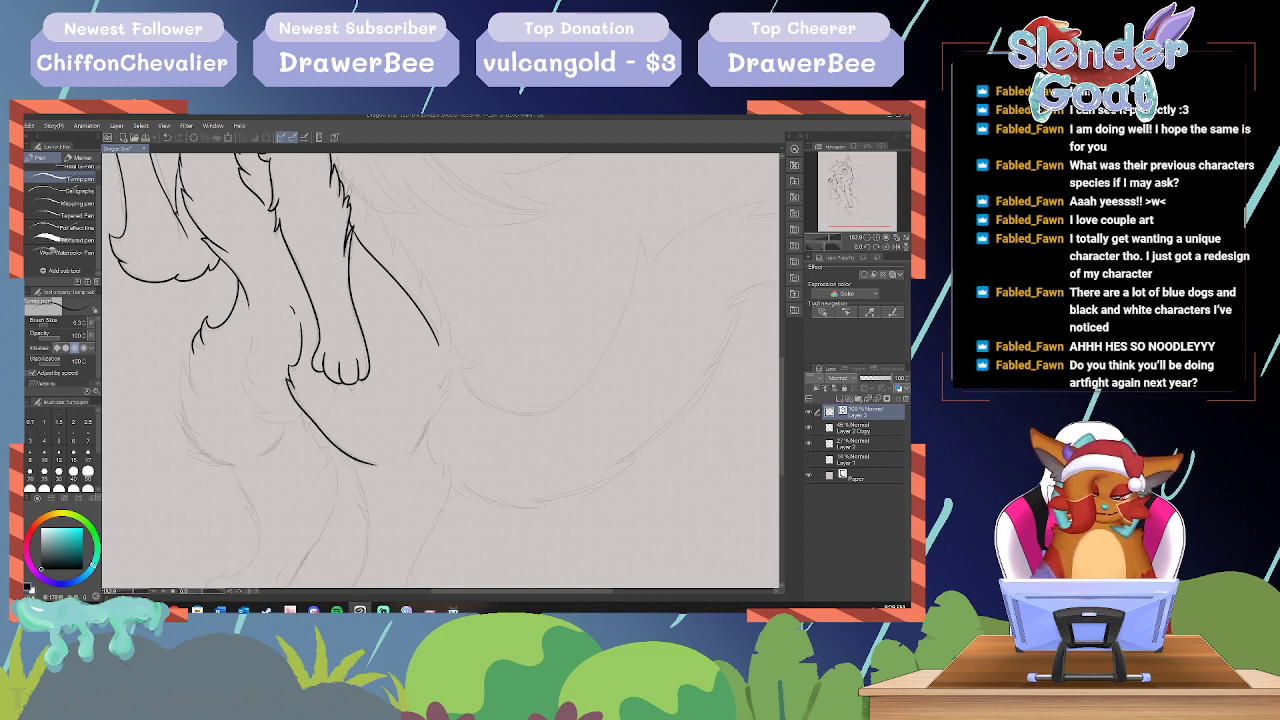
drag(442, 366, 449, 388)
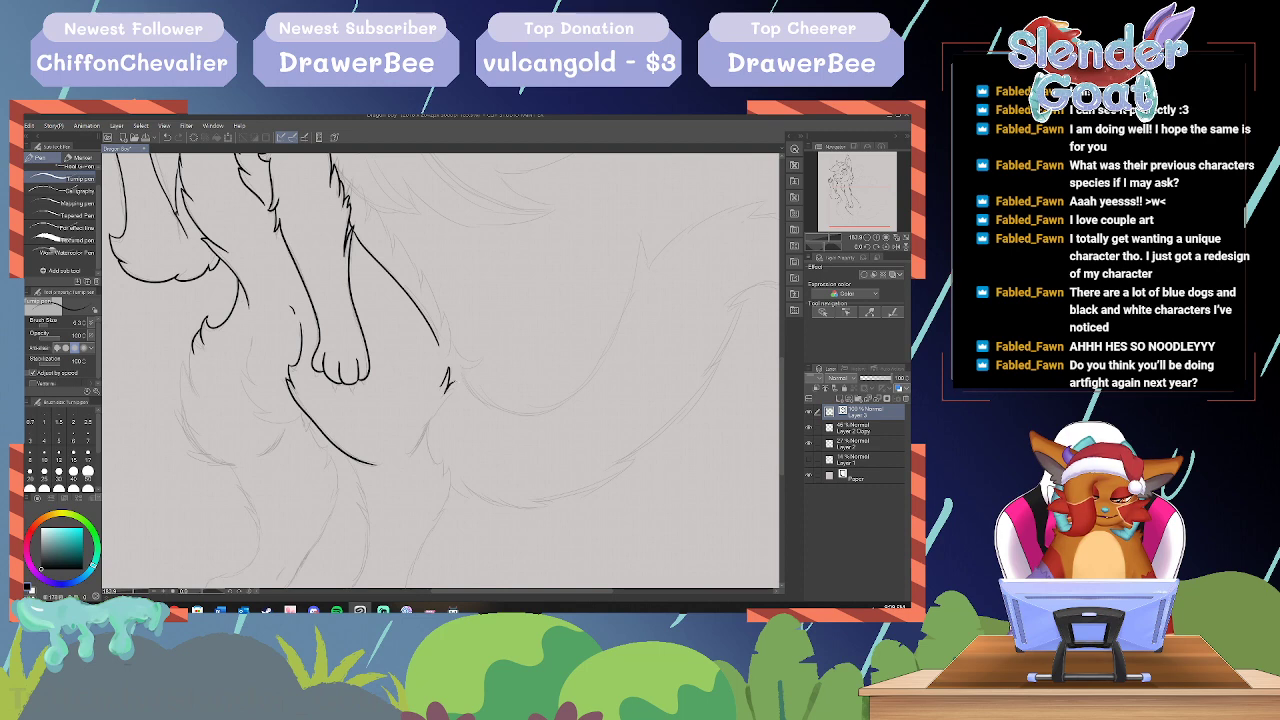
drag(432, 420, 405, 457)
Step: Undo the stray mark and first eye outline, and ink the far eye and slit pupil beside the muzzle
scroll(440, 370, up, 6)
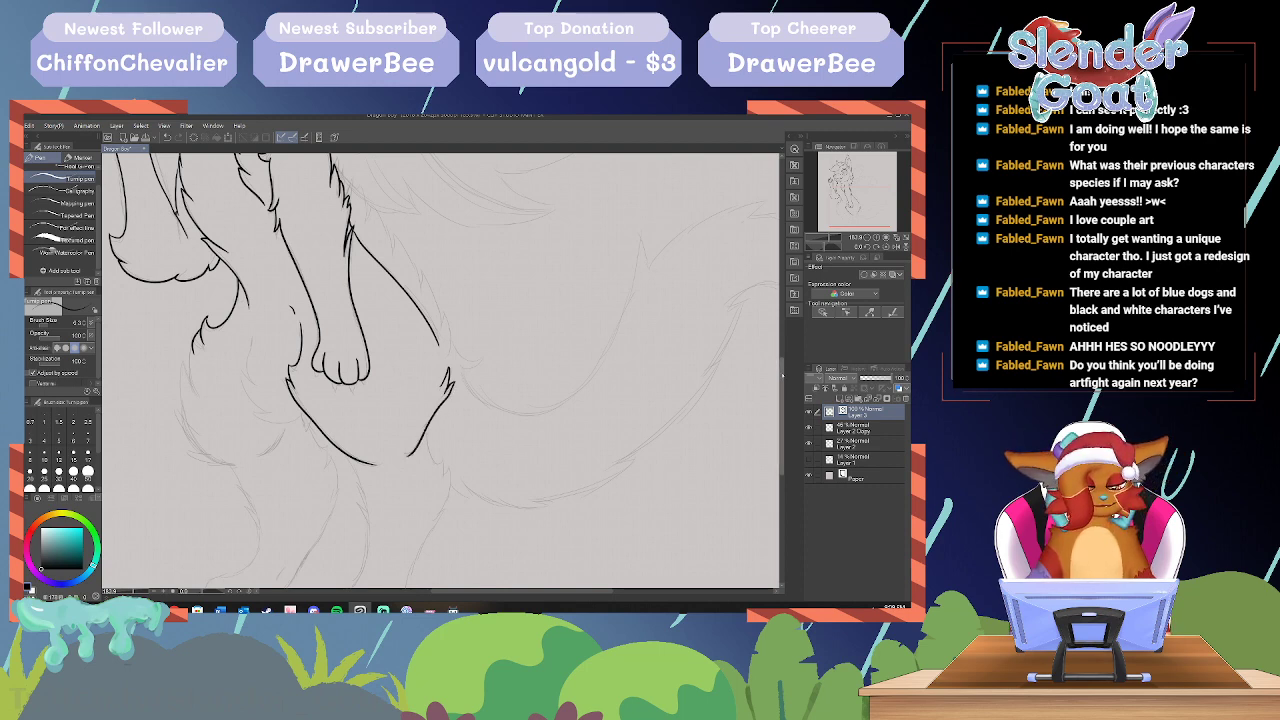
drag(784, 305, 782, 300)
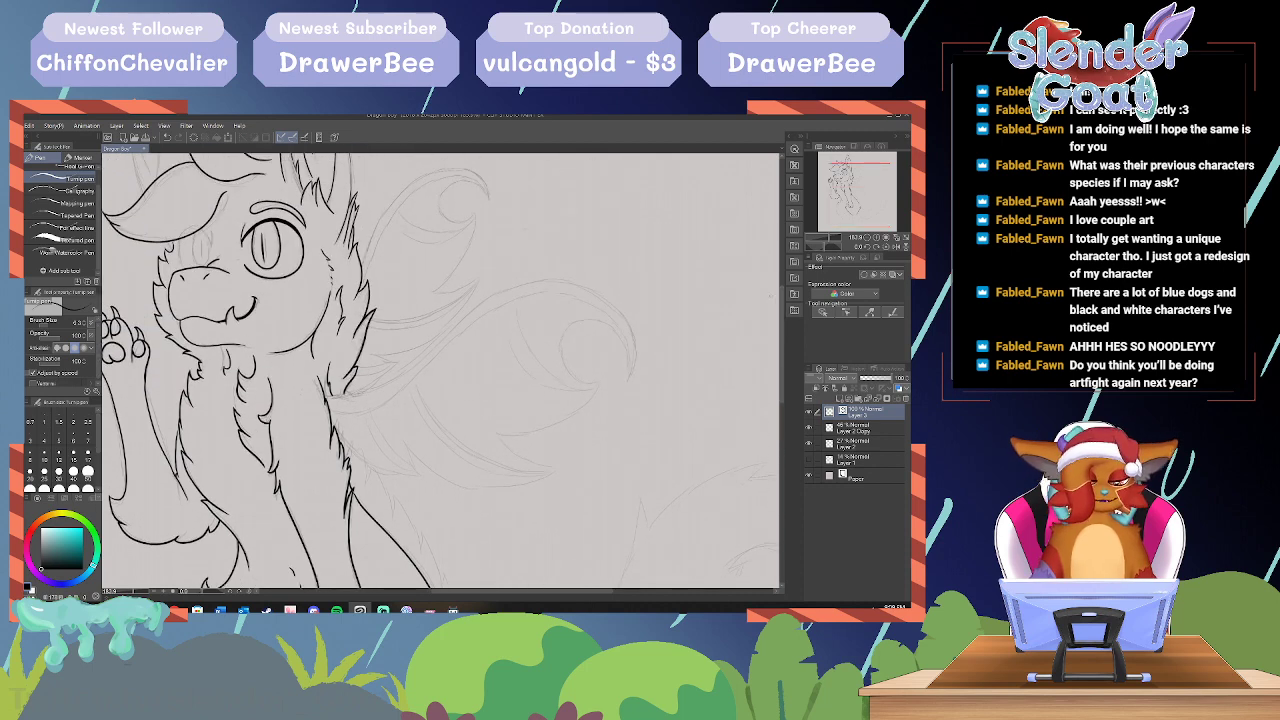
drag(542, 228, 558, 219)
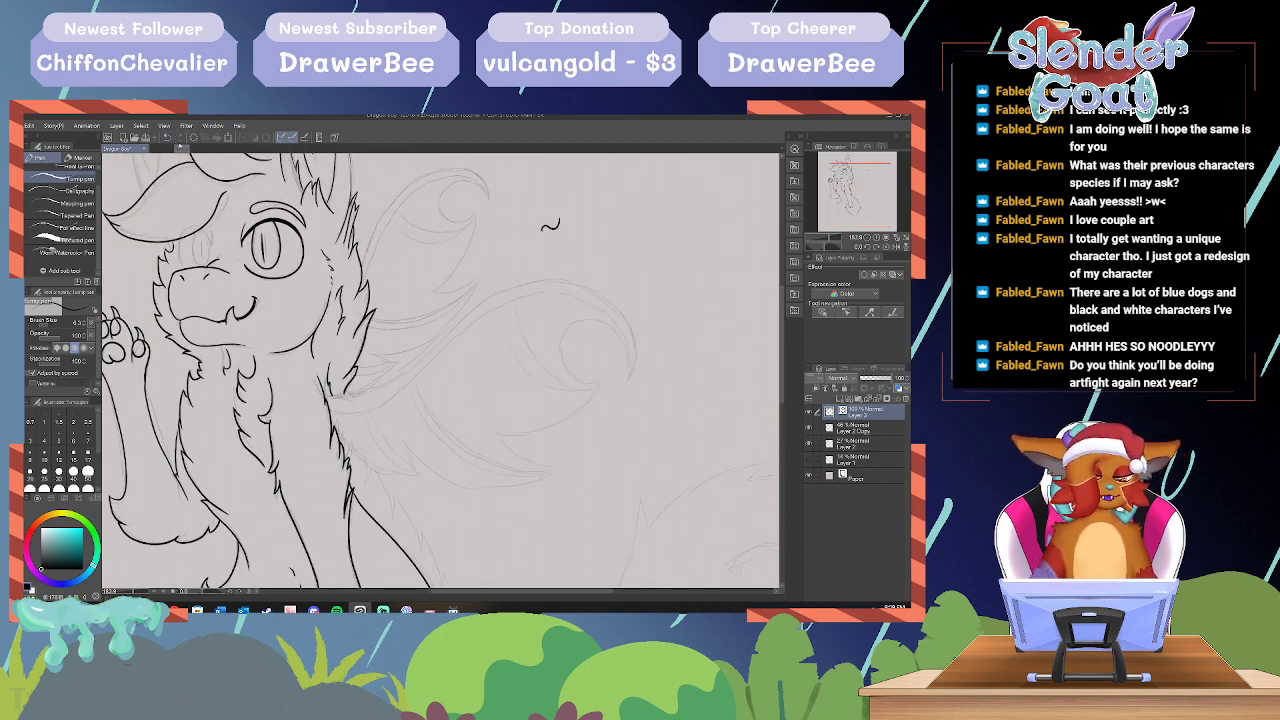
click(168, 138)
drag(783, 314, 784, 277)
drag(497, 592, 475, 594)
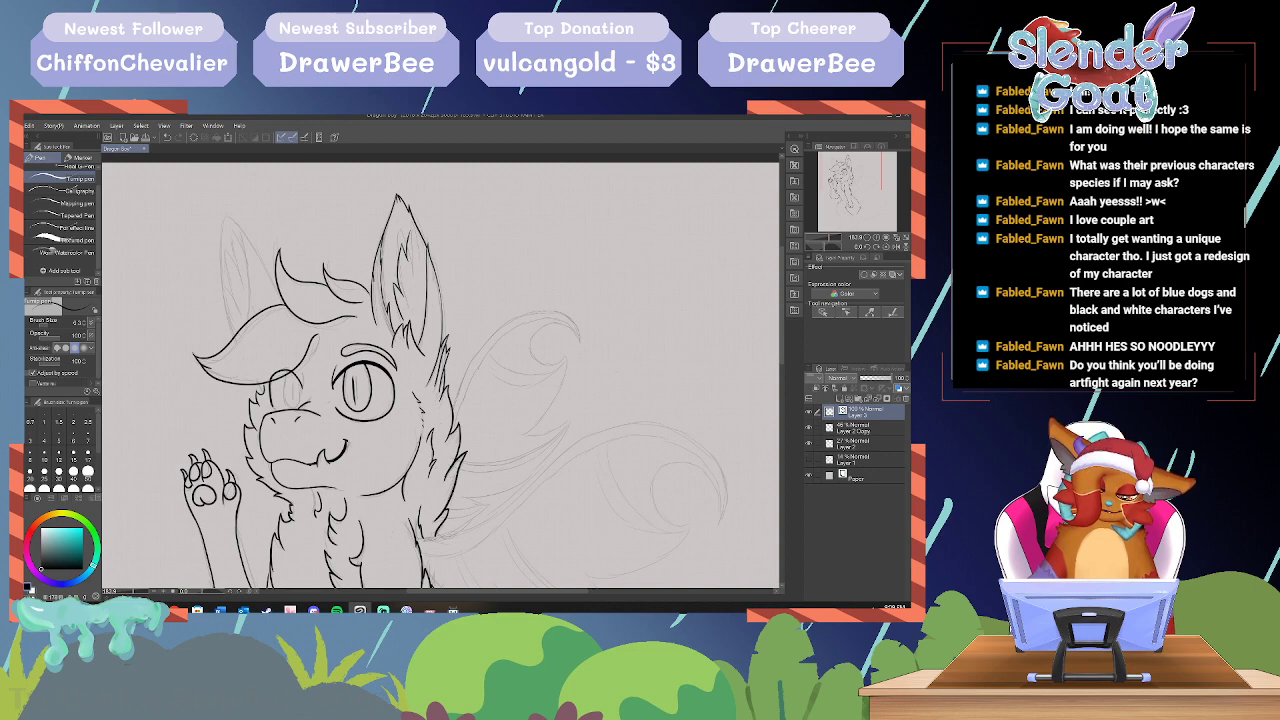
click(168, 138)
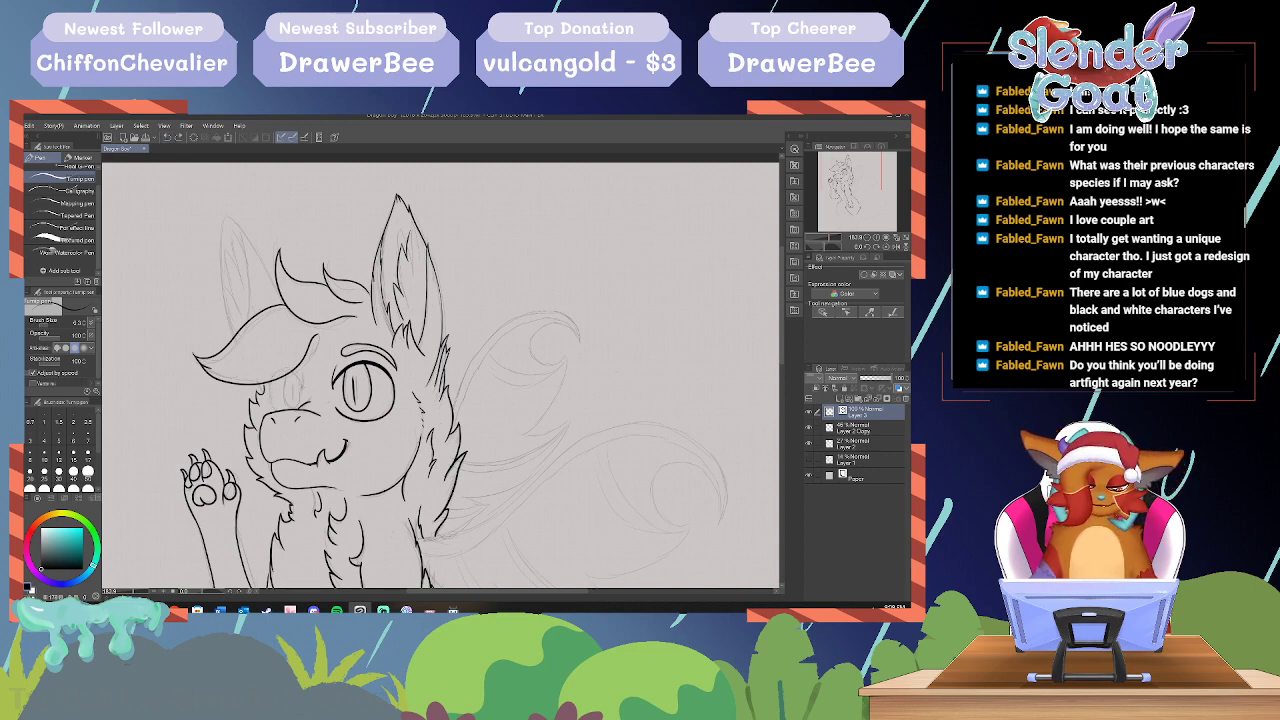
mouse_move(270, 378)
mouse_down()
mouse_move(299, 385)
mouse_move(269, 406)
mouse_up()
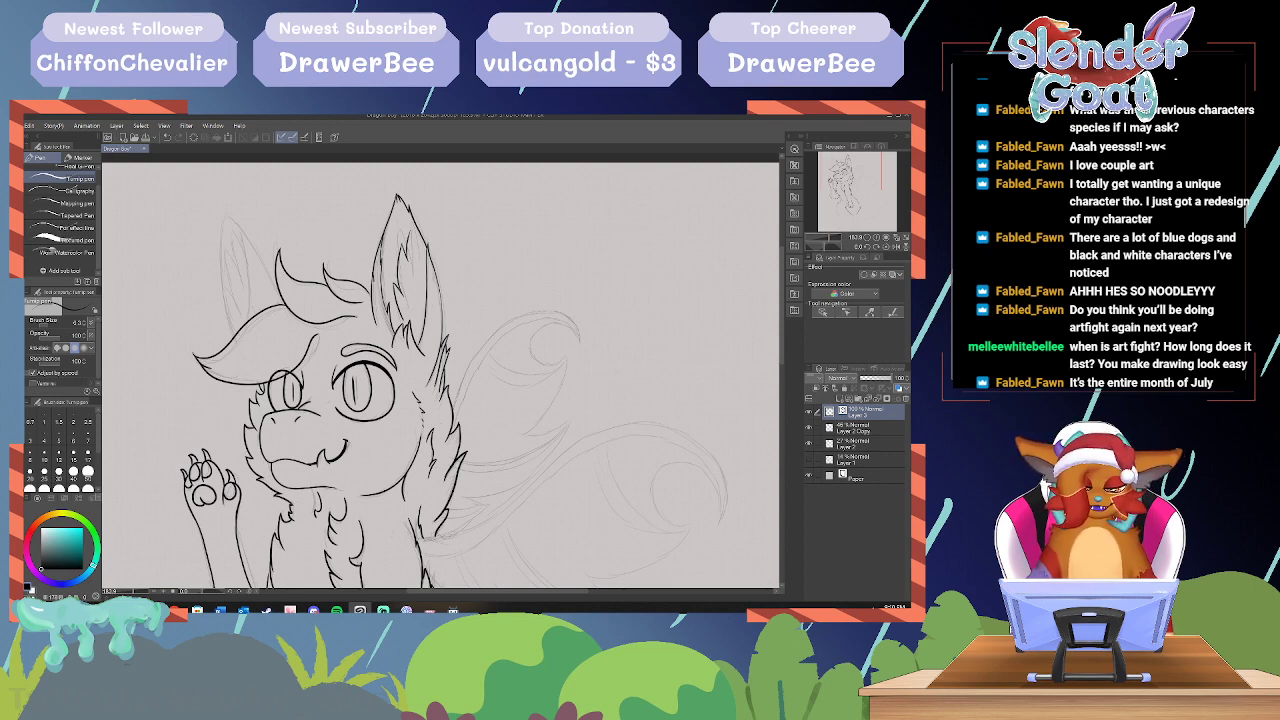
Step: Ink the far ear's outline and the jagged fur tufts inside it
drag(228, 215, 280, 310)
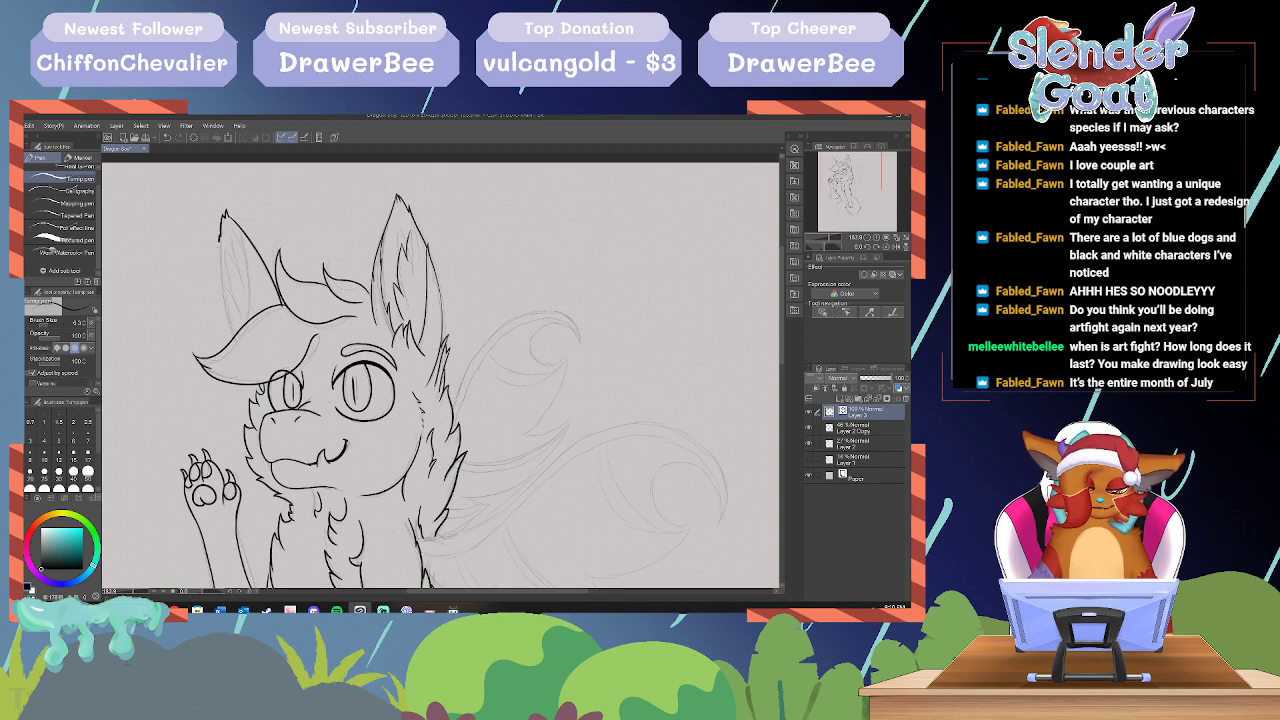
mouse_move(219, 264)
mouse_down()
mouse_move(234, 330)
mouse_move(250, 285)
mouse_move(242, 241)
mouse_up()
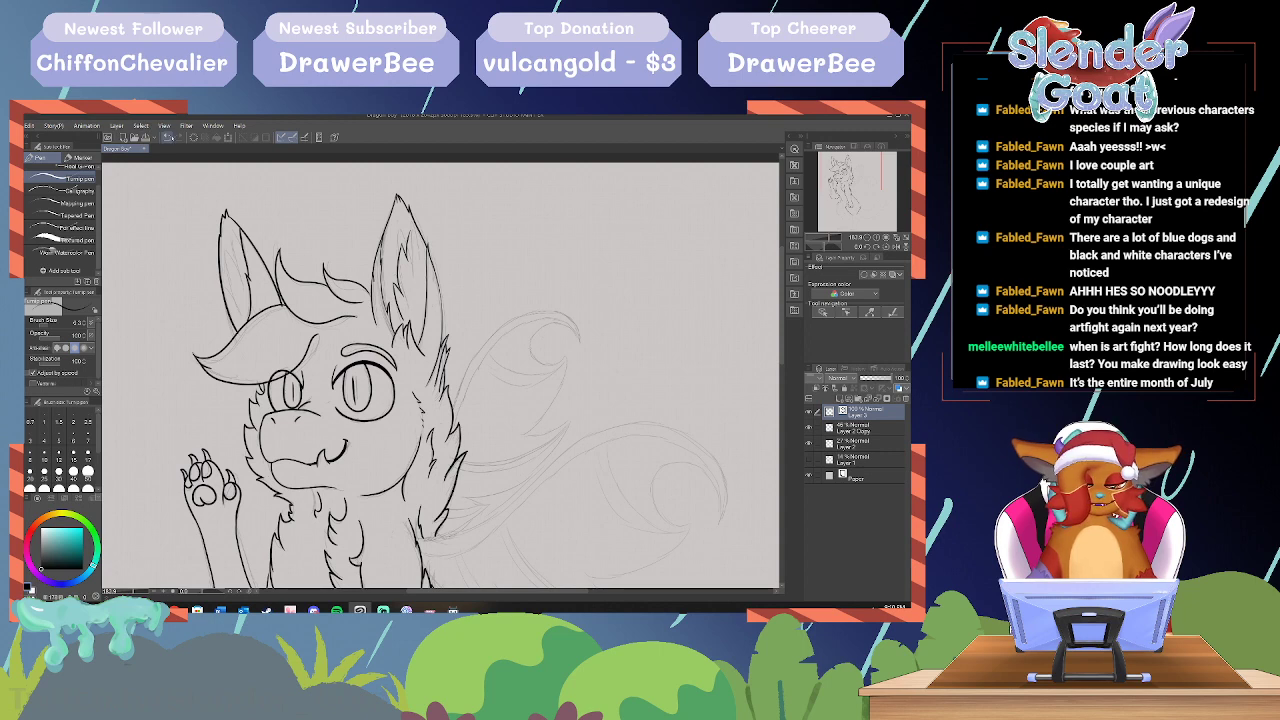
click(168, 137)
click(168, 137)
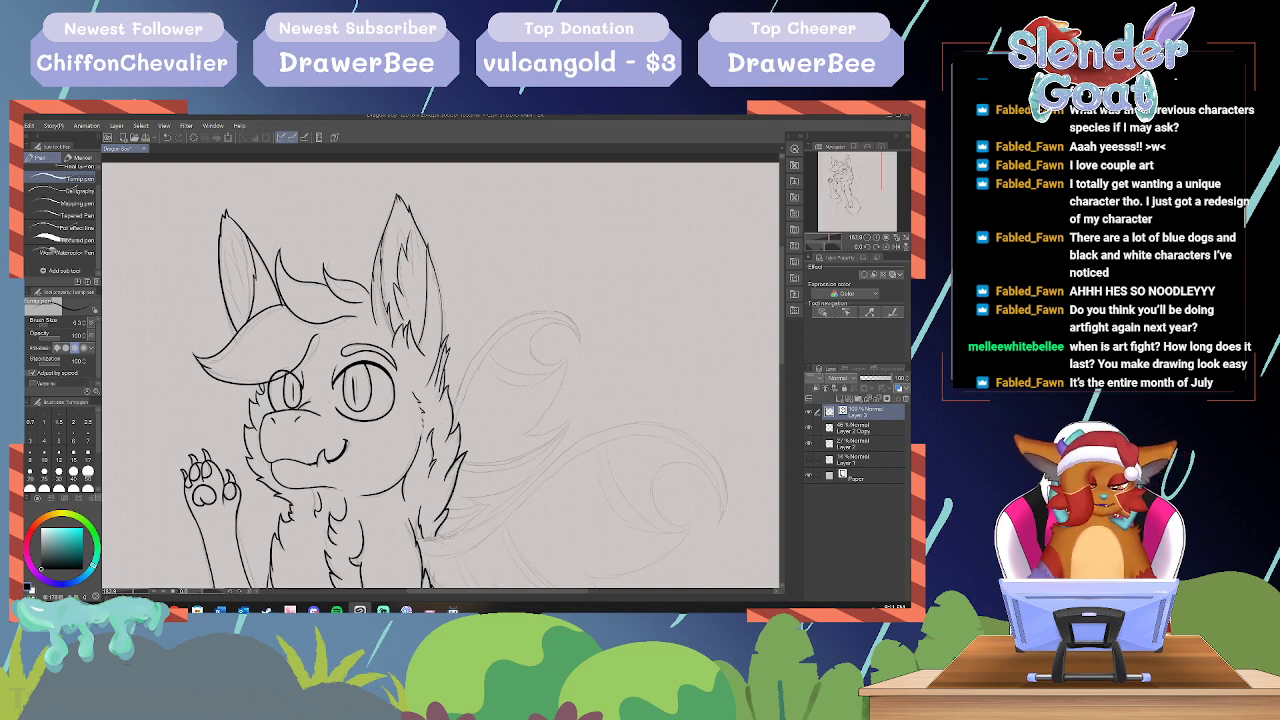
drag(238, 323, 233, 245)
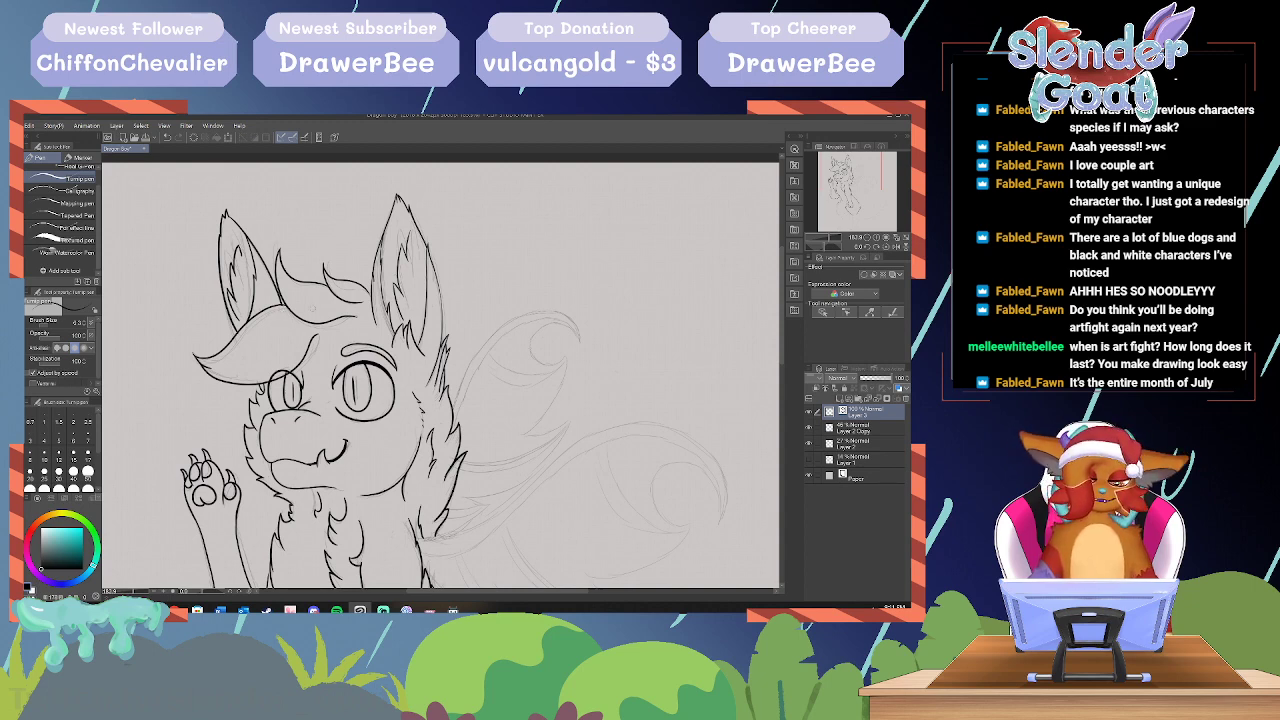
Step: Ink the jagged outer fur of the far haunch and the tufted inner fur line beside the belly
scroll(440, 370, down, 5)
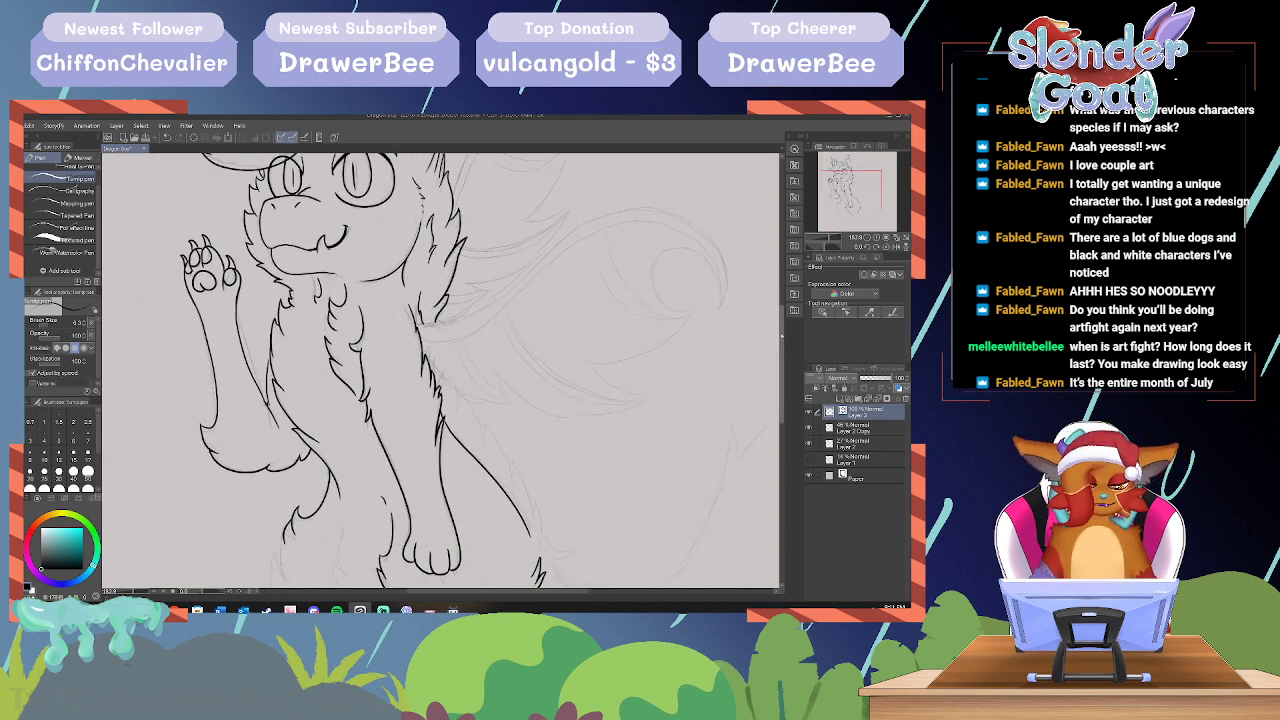
scroll(440, 370, down, 2)
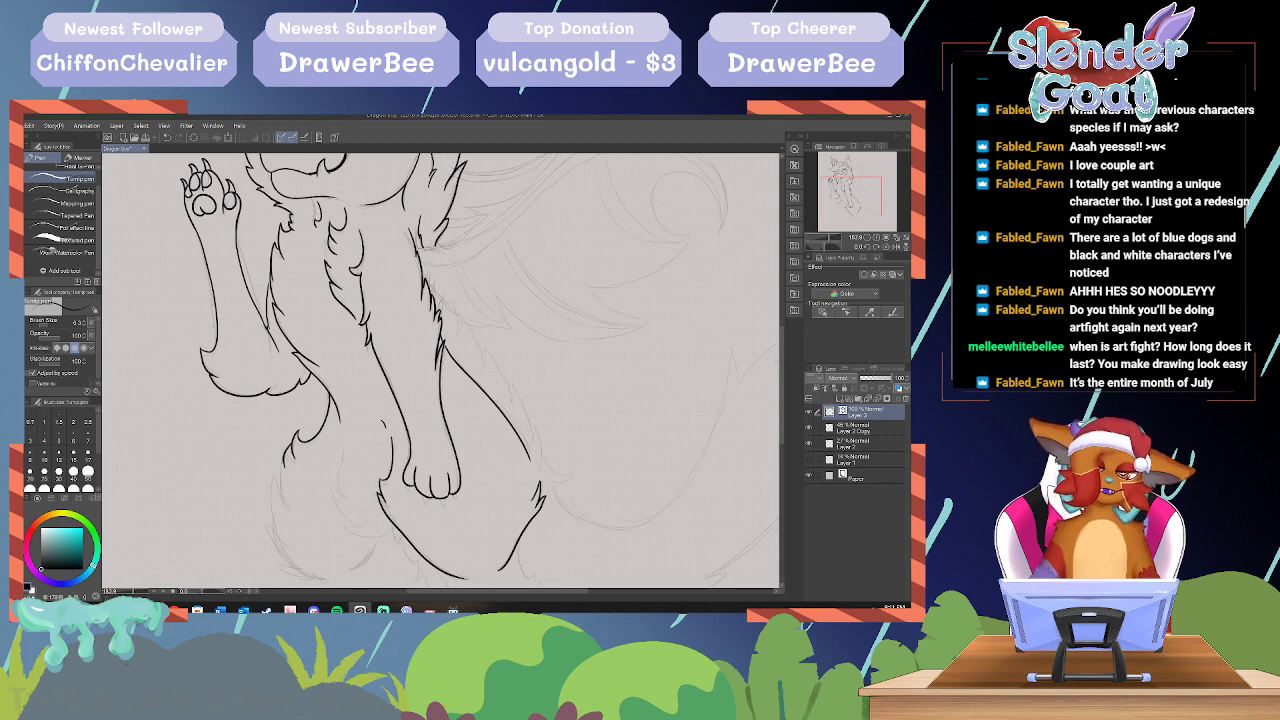
scroll(440, 370, down, 3)
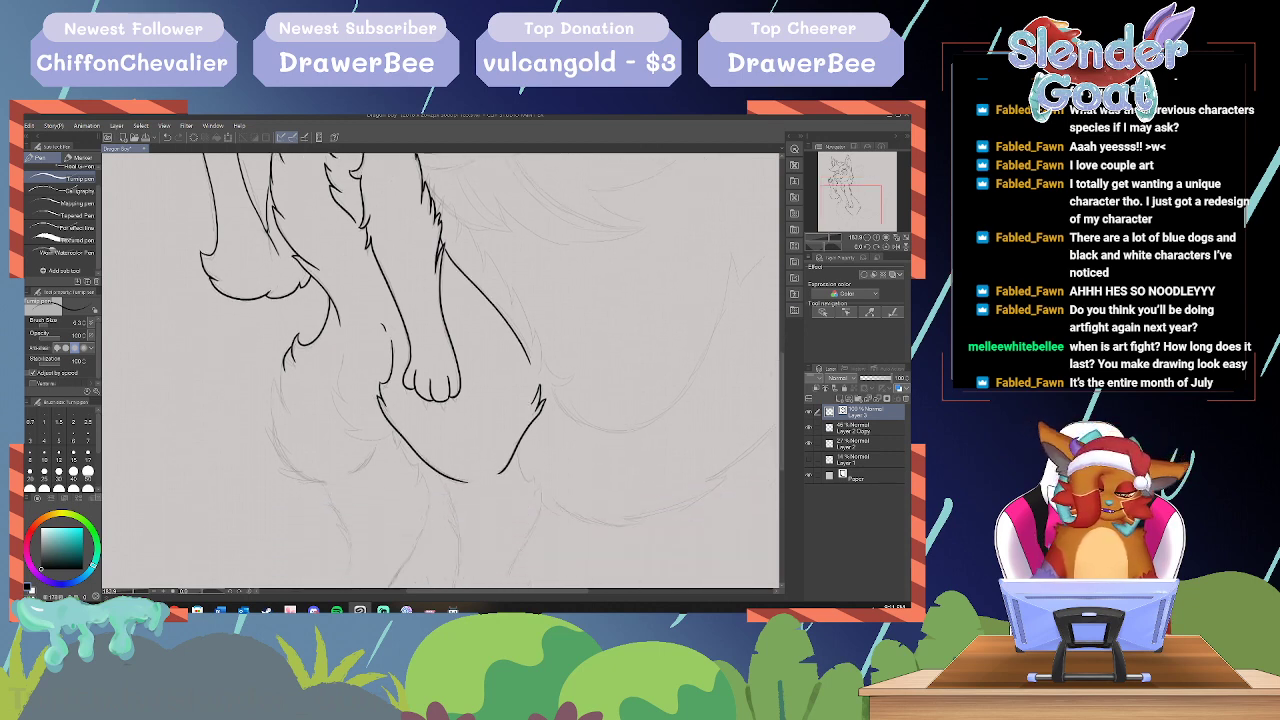
mouse_move(283, 368)
mouse_down()
mouse_move(290, 408)
mouse_move(268, 403)
mouse_move(280, 438)
mouse_move(268, 428)
mouse_move(322, 484)
mouse_up()
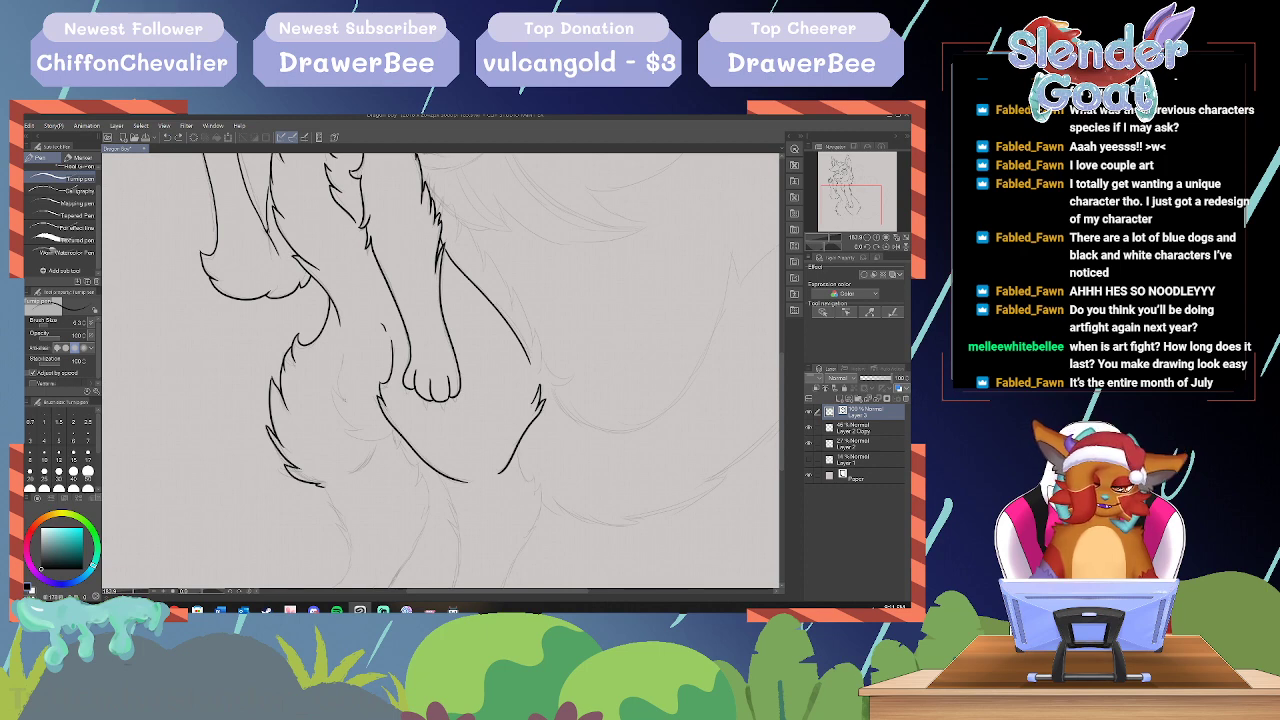
drag(339, 376, 341, 362)
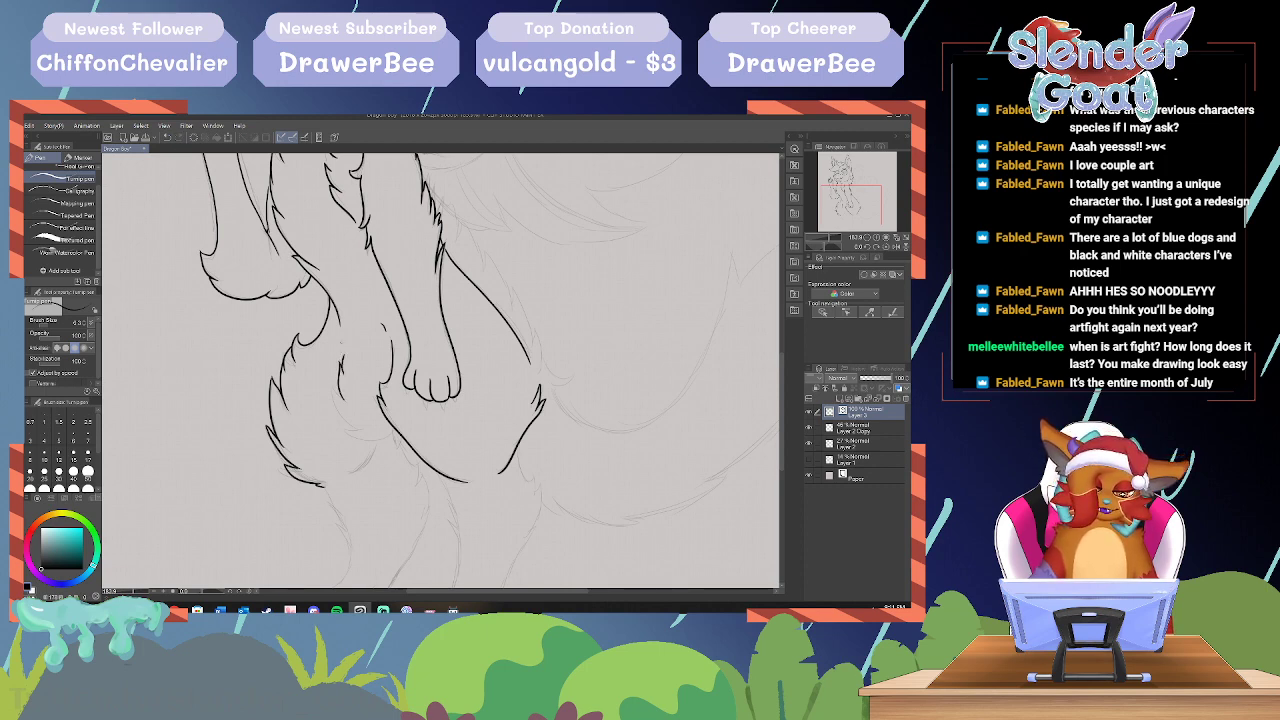
mouse_move(333, 393)
mouse_down()
mouse_move(376, 445)
mouse_move(392, 438)
mouse_up()
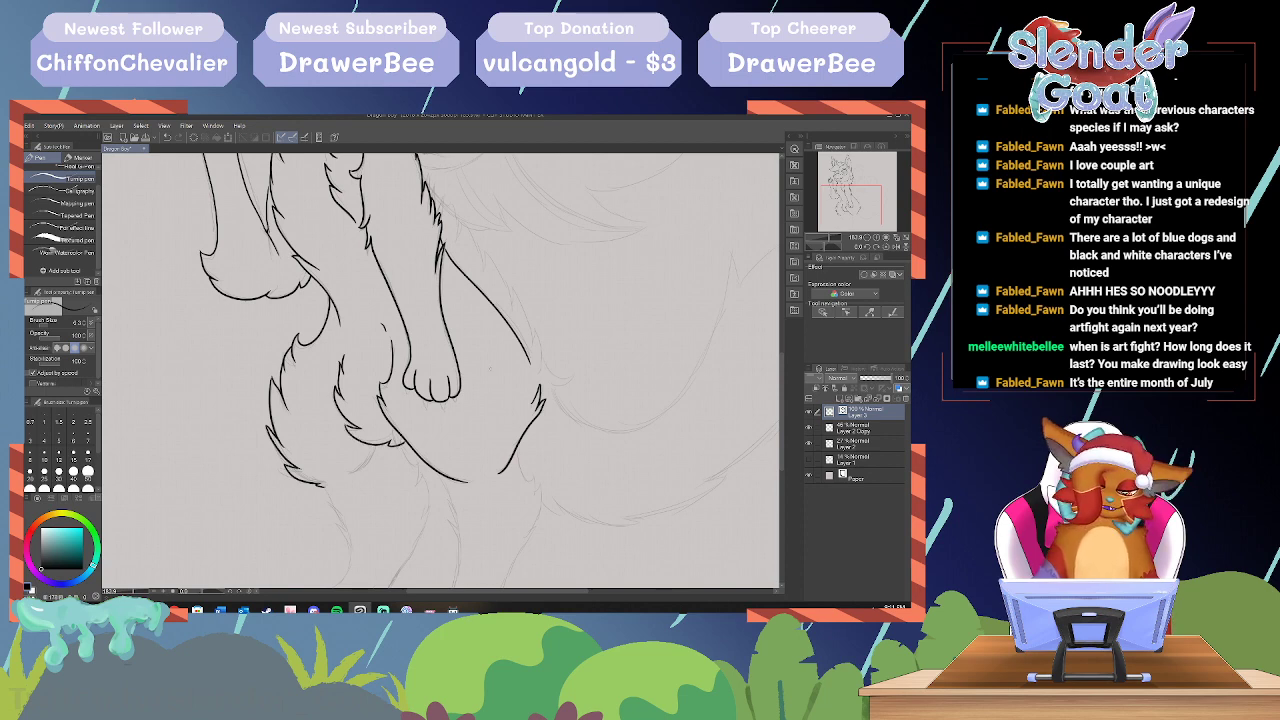
Step: Ink the furry wing arm extending from the shoulder, with jagged tufts along its upper and lower edges
scroll(487, 371, up, 5)
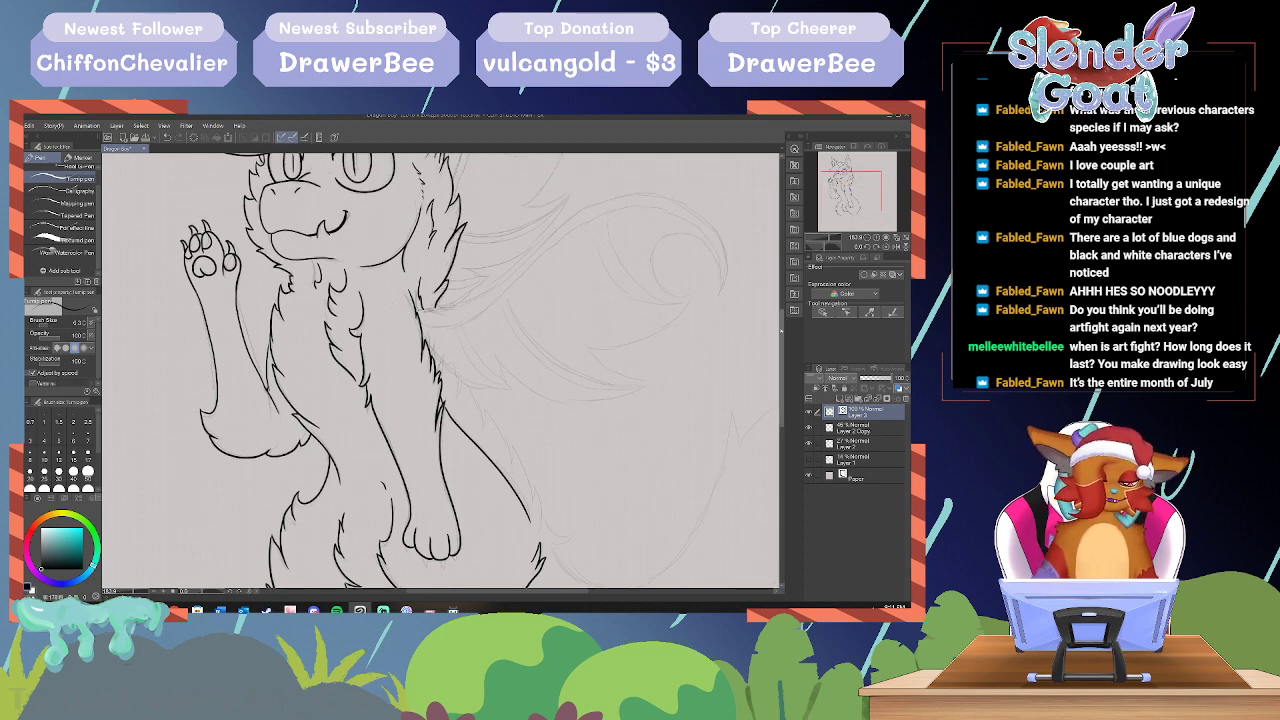
scroll(480, 370, up, 5)
scroll(454, 371, down, 2)
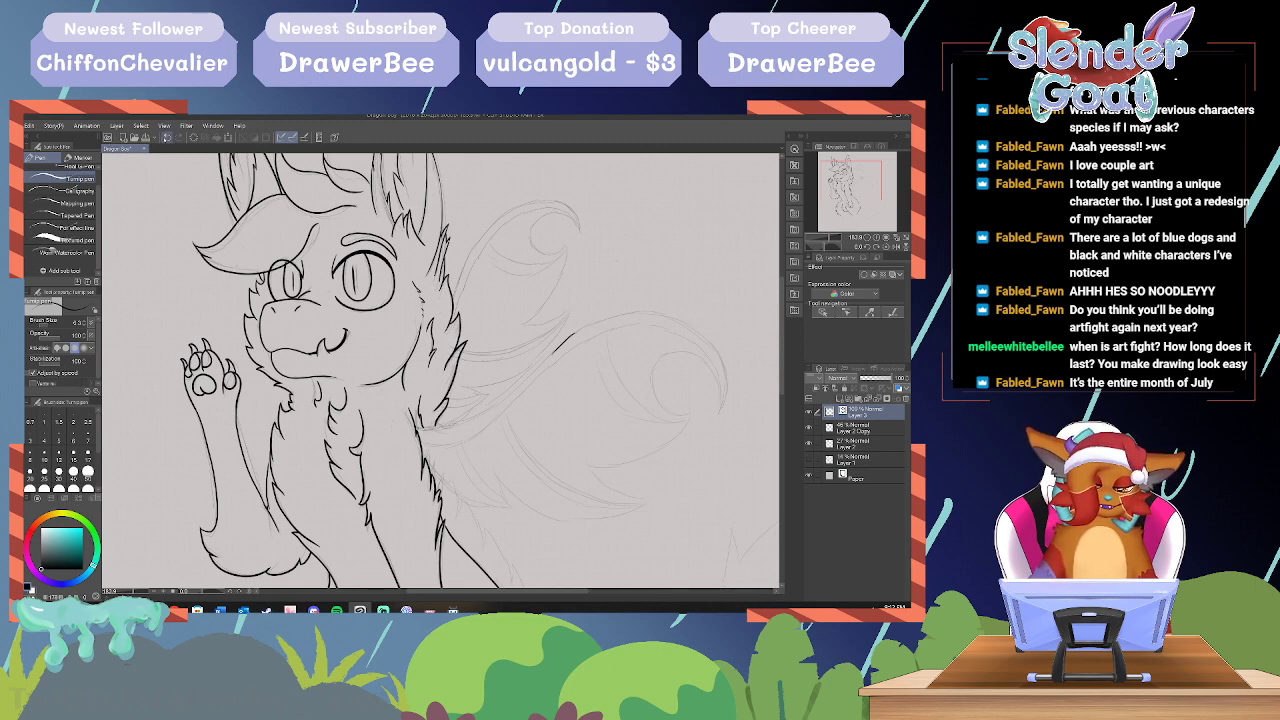
drag(534, 591, 552, 591)
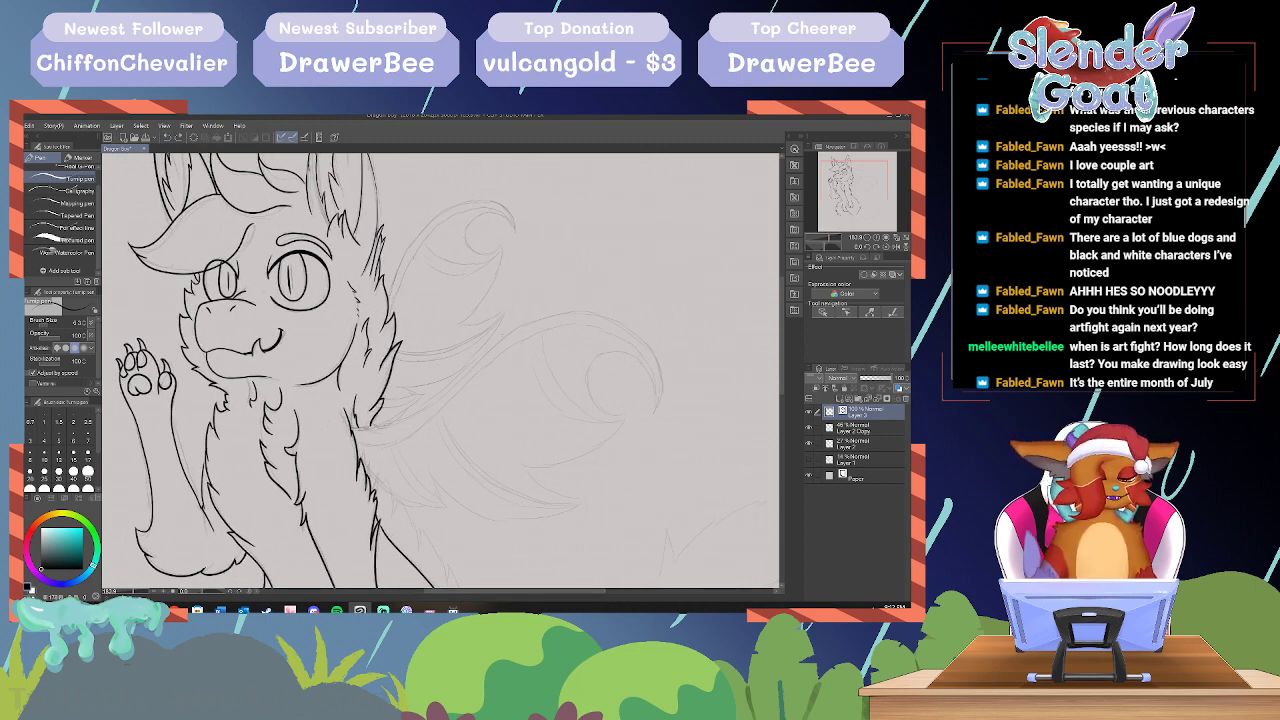
drag(484, 356, 430, 406)
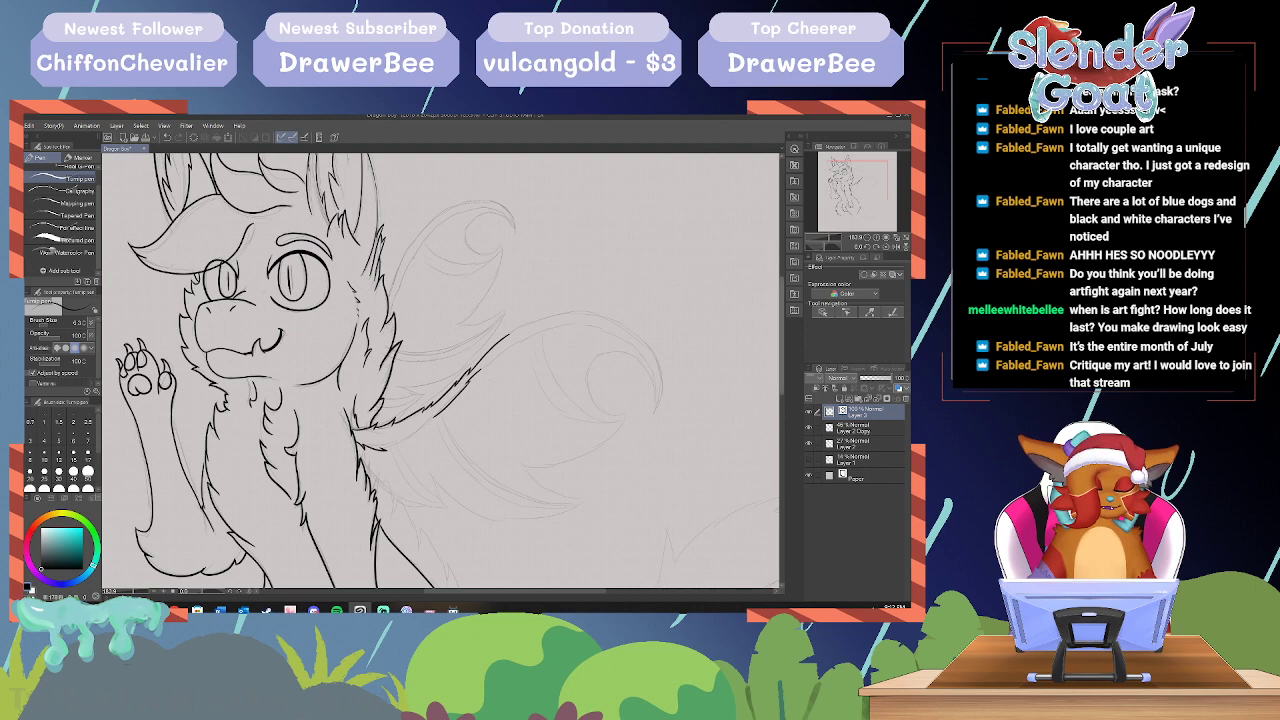
Step: Ink the curved wing fingers sweeping down from the wing arm, redrawing the longer finger's two tapering lines to follow the sketch
scroll(491, 379, down, 2)
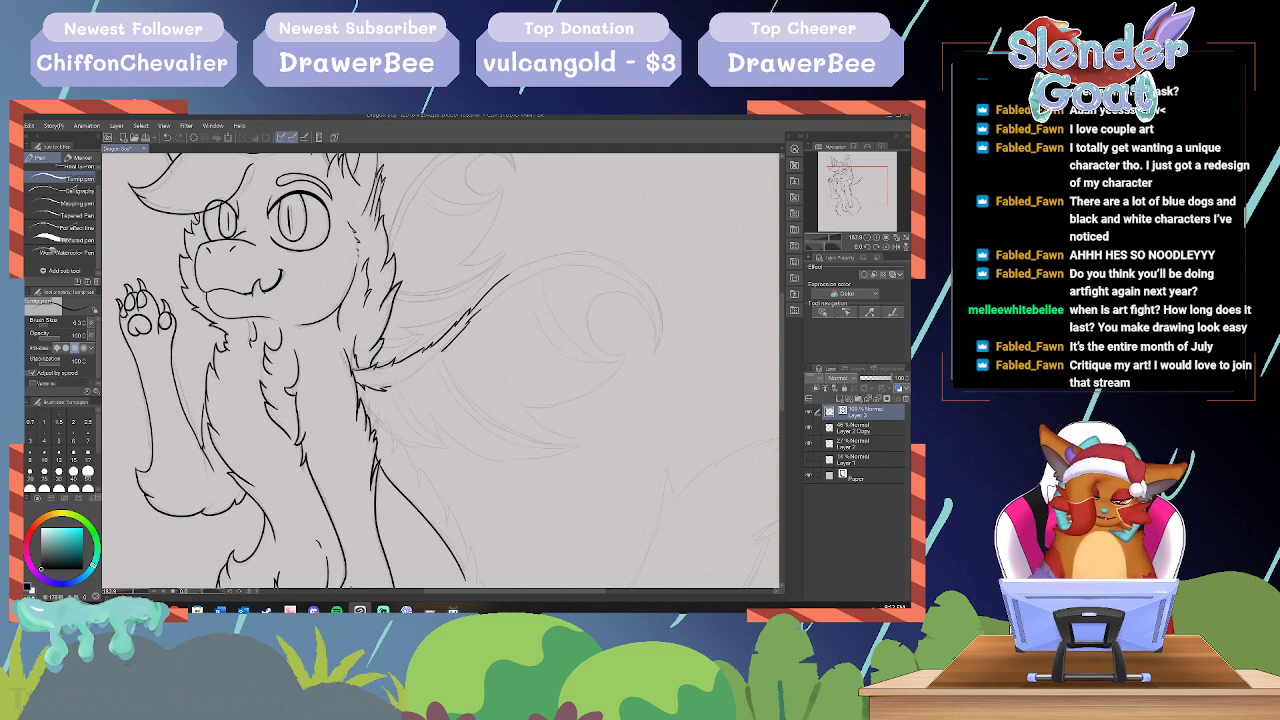
mouse_move(392, 394)
mouse_down()
mouse_move(444, 448)
mouse_move(410, 422)
mouse_move(396, 382)
mouse_up()
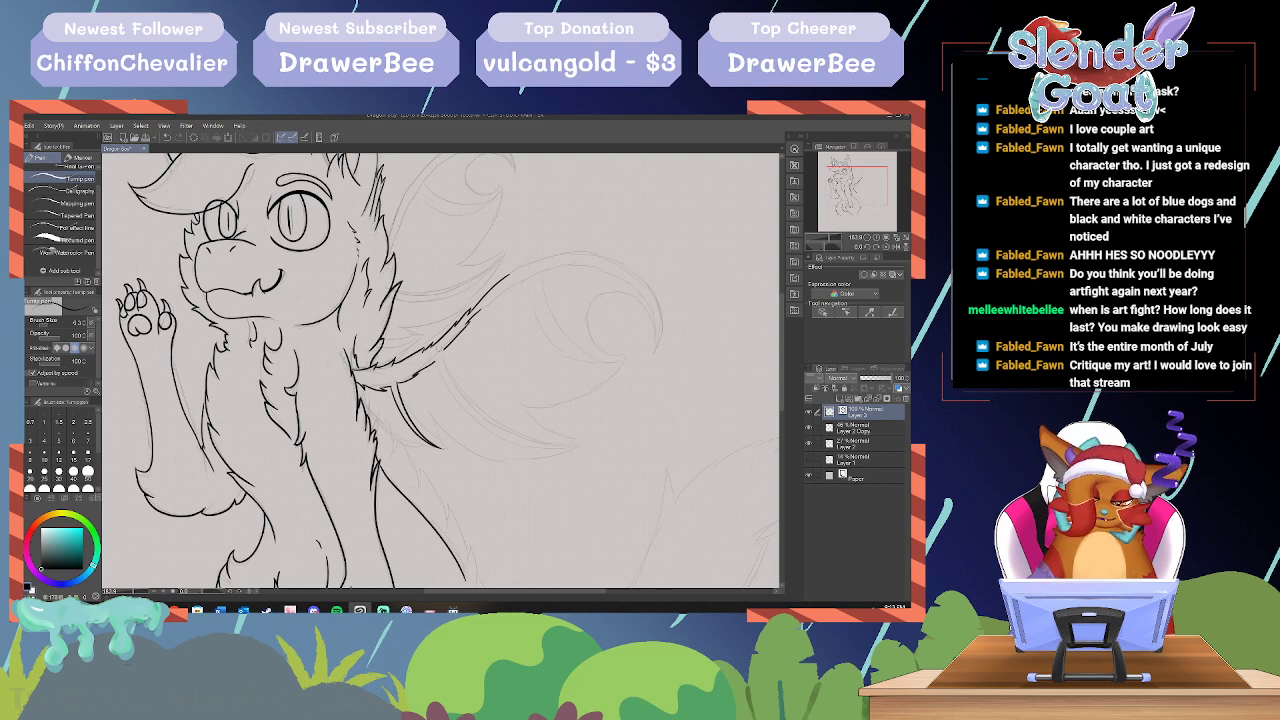
mouse_move(438, 372)
mouse_down()
mouse_move(501, 433)
mouse_move(588, 448)
mouse_up()
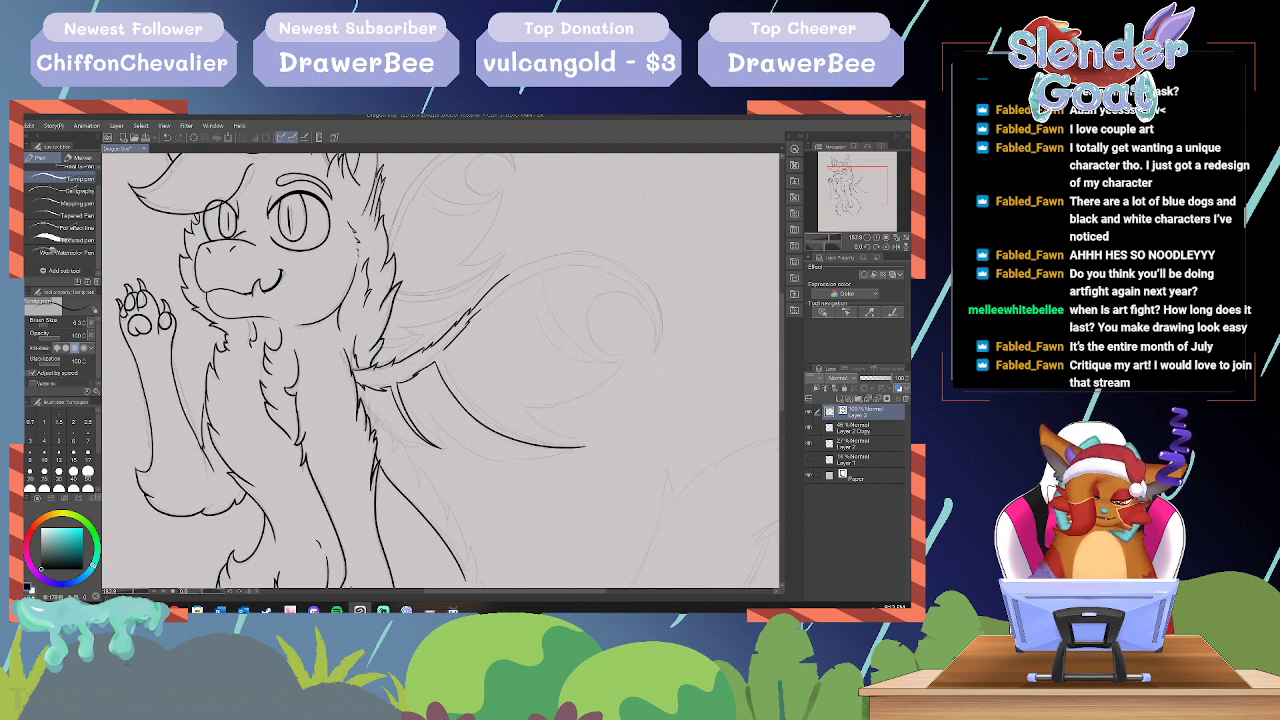
mouse_move(460, 392)
mouse_down()
mouse_move(506, 425)
mouse_move(590, 448)
mouse_up()
drag(550, 591, 591, 591)
click(167, 137)
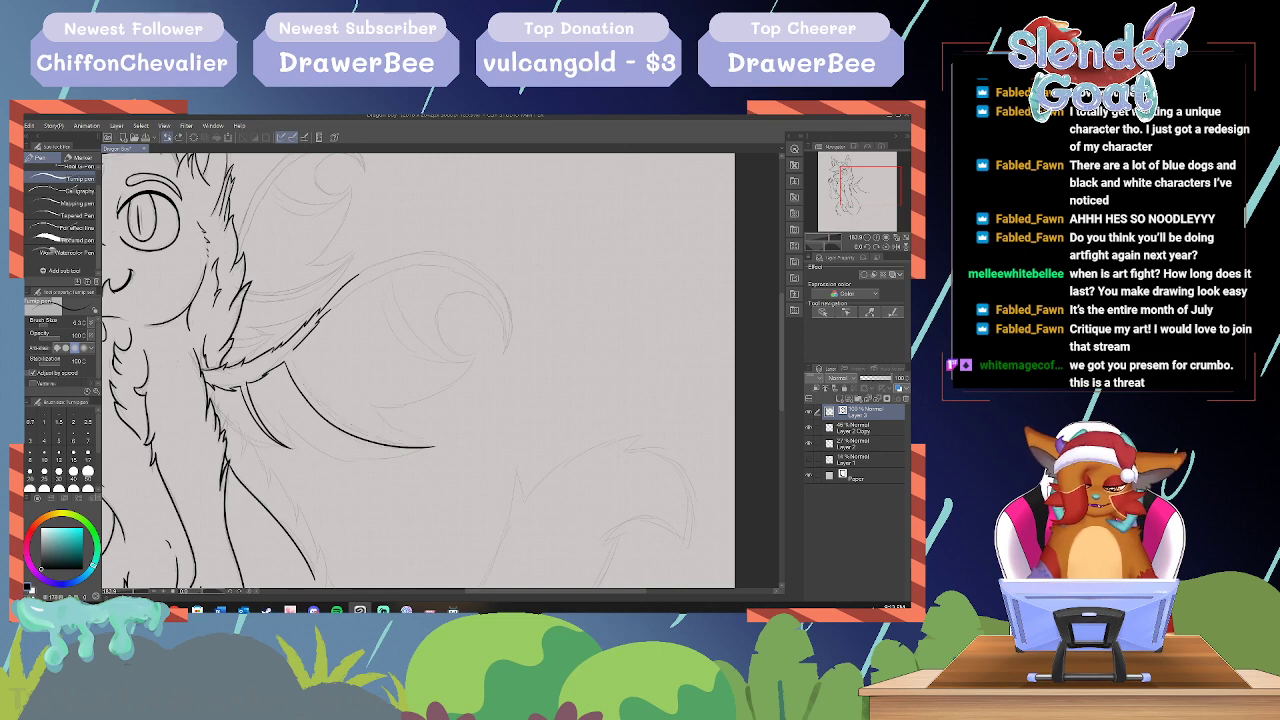
key(ctrl+z)
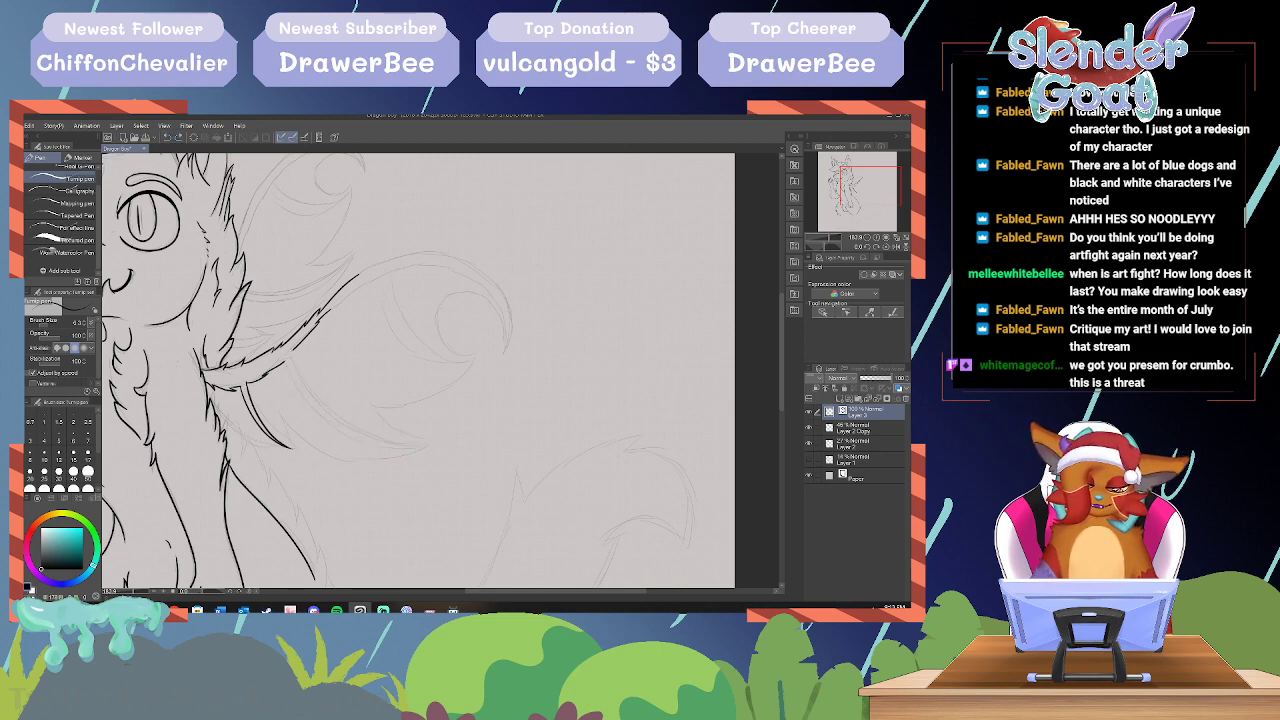
mouse_move(290, 374)
mouse_down()
mouse_move(318, 410)
mouse_move(376, 440)
mouse_move(435, 447)
mouse_up()
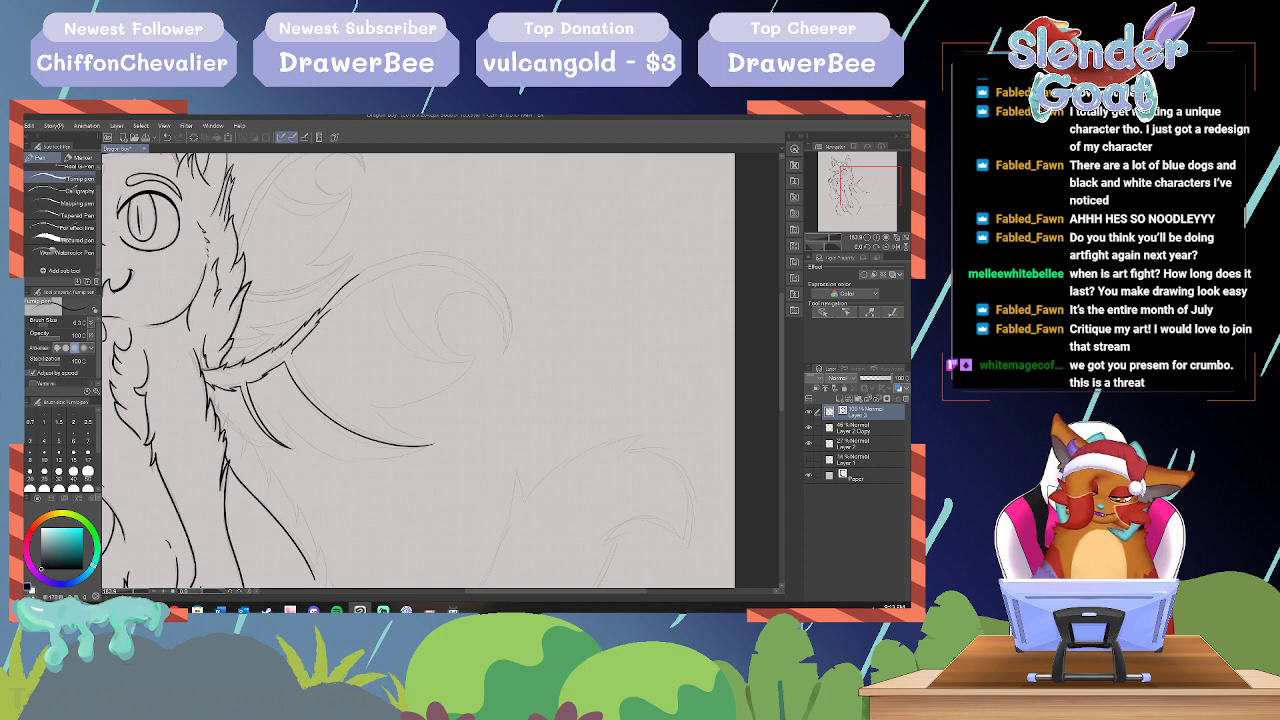
mouse_move(296, 370)
mouse_down()
mouse_move(363, 425)
mouse_move(414, 441)
mouse_up()
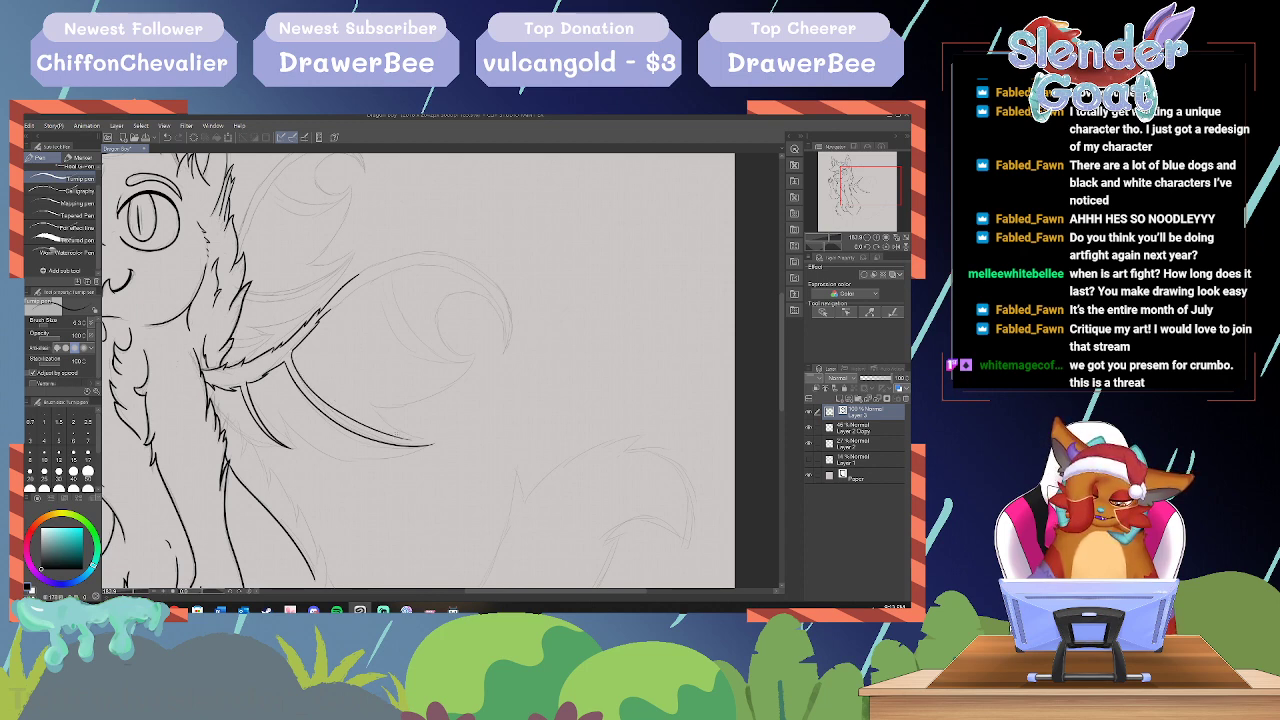
key(ctrl+z)
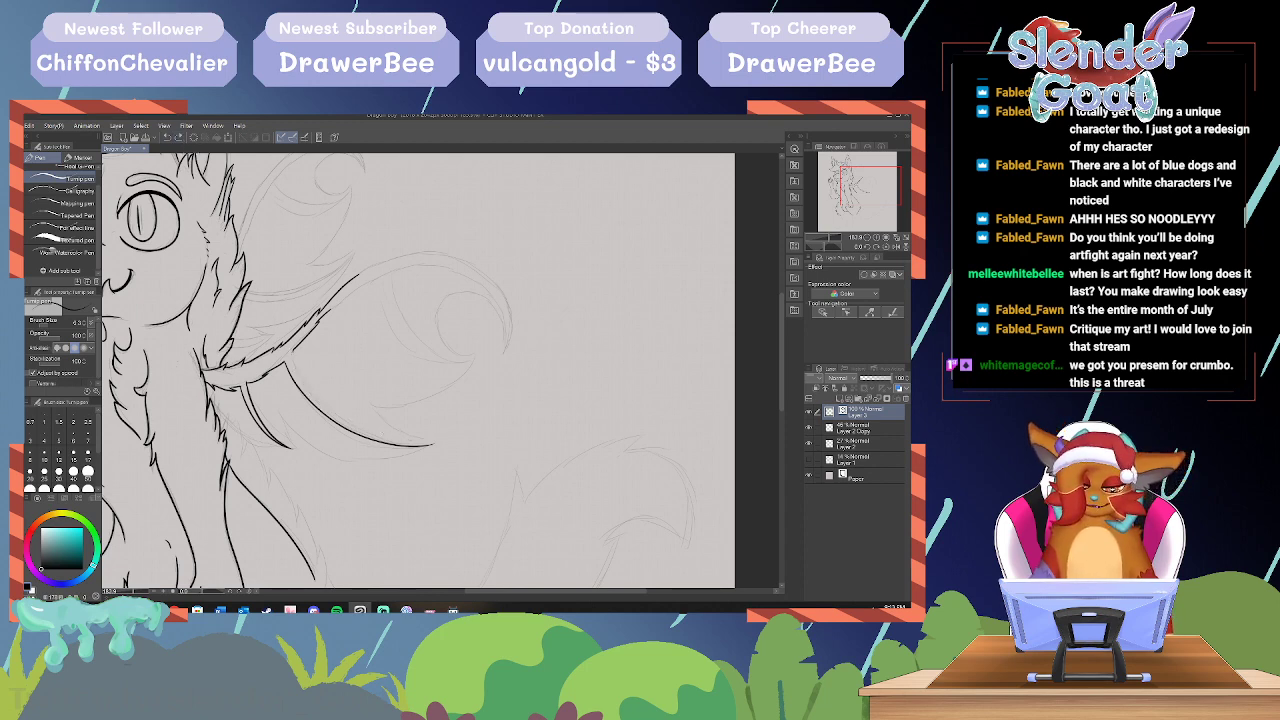
mouse_move(294, 361)
mouse_down()
mouse_move(325, 405)
mouse_move(426, 446)
mouse_up()
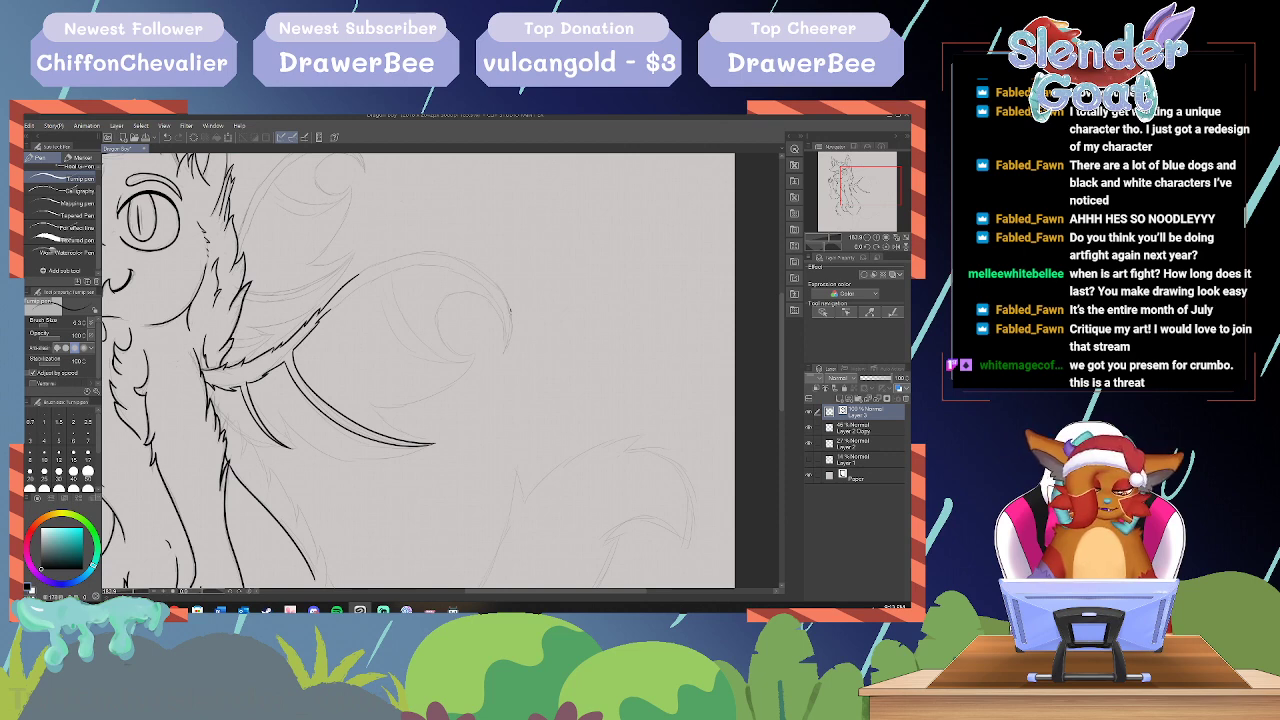
Step: Ink the wing arm's arched upper edge and hooked tip with jagged fur tufts, and the curved finger beneath the arch
drag(511, 313, 514, 340)
key(ctrl+z)
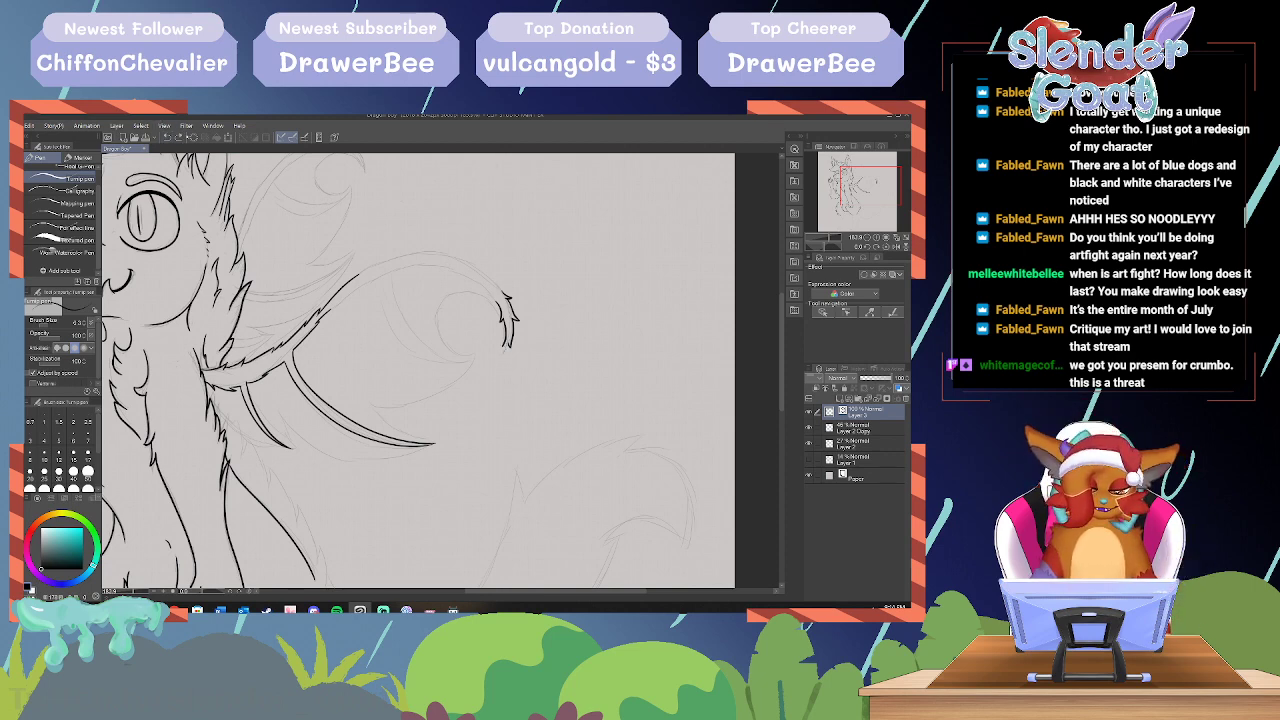
click(169, 138)
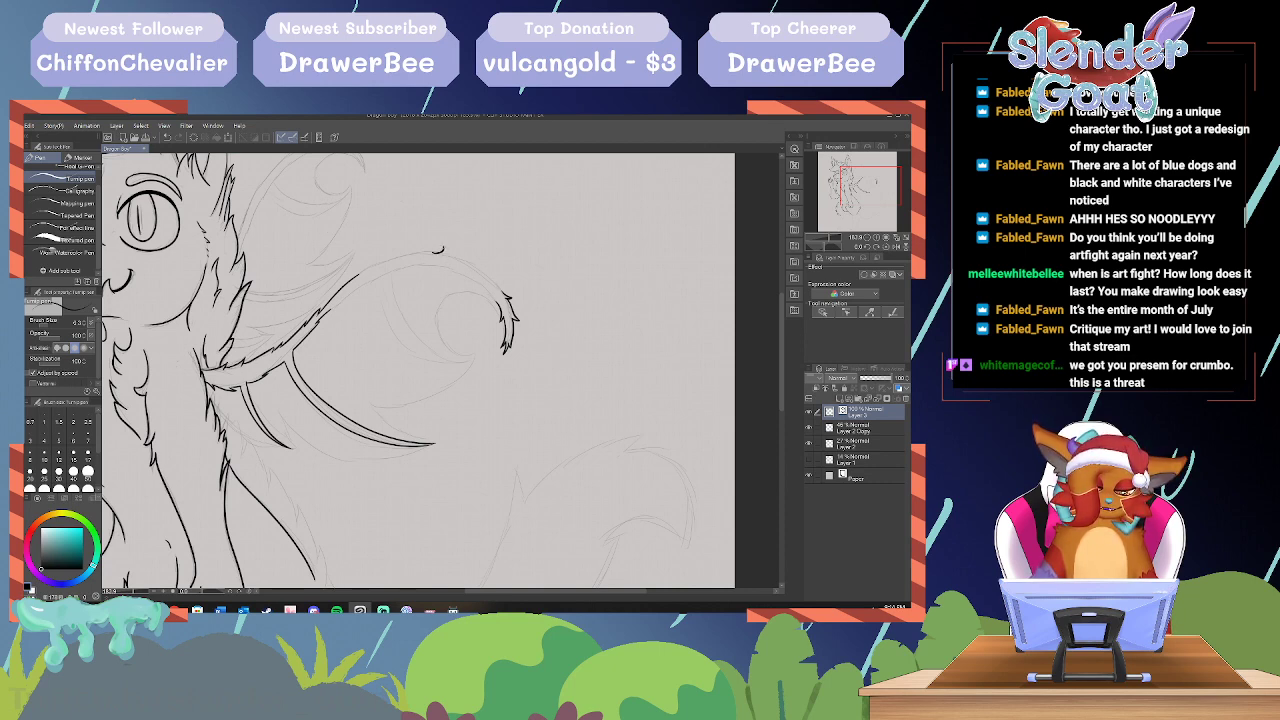
drag(467, 262, 510, 298)
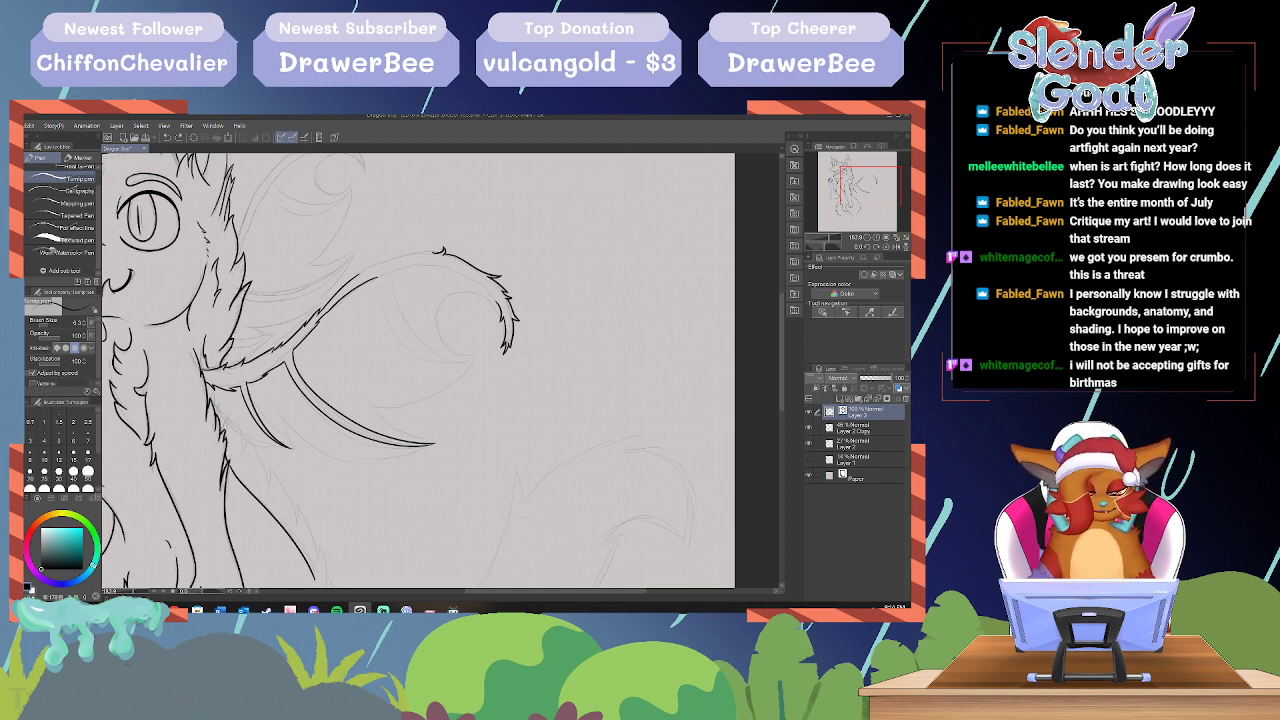
drag(424, 243, 406, 256)
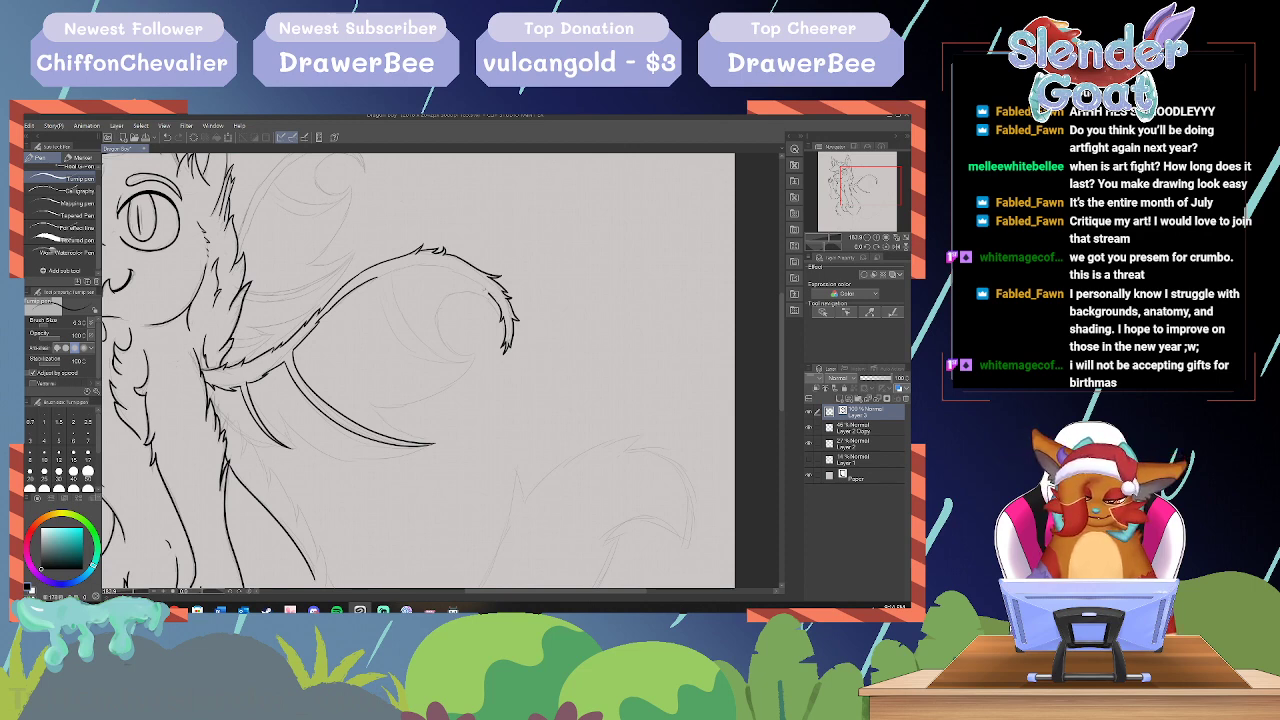
drag(463, 277, 450, 276)
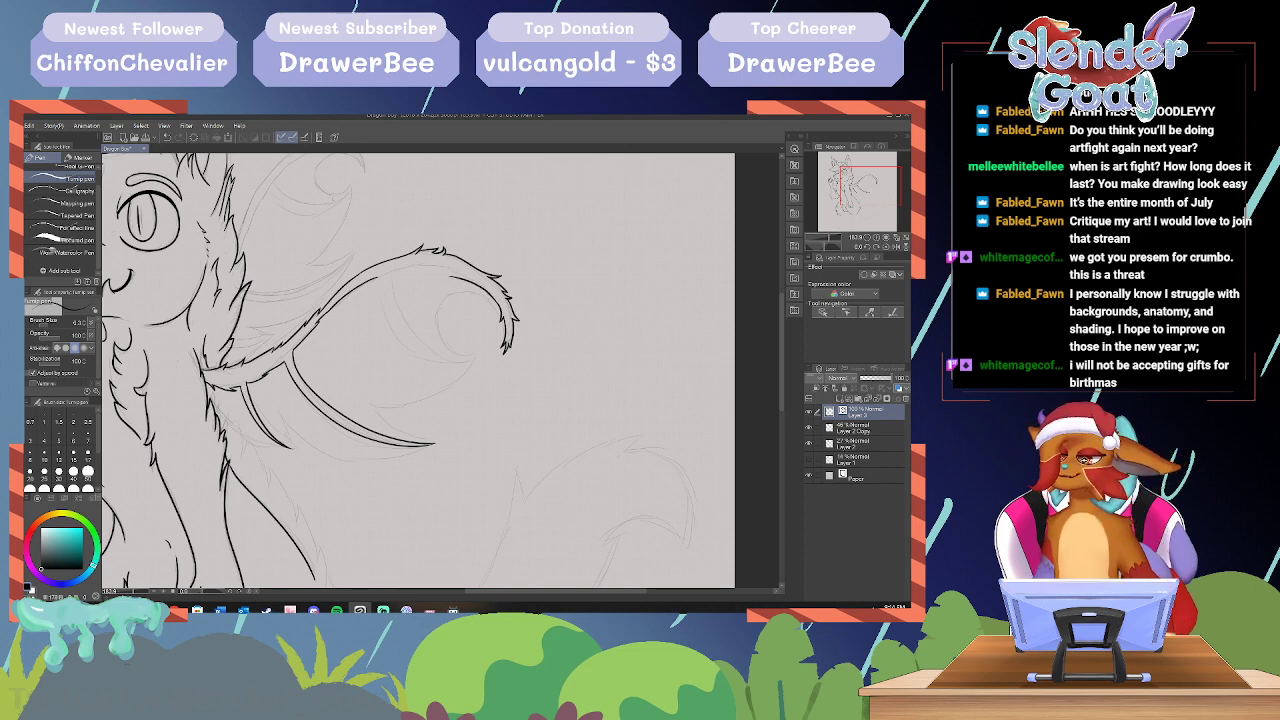
key(ctrl+z)
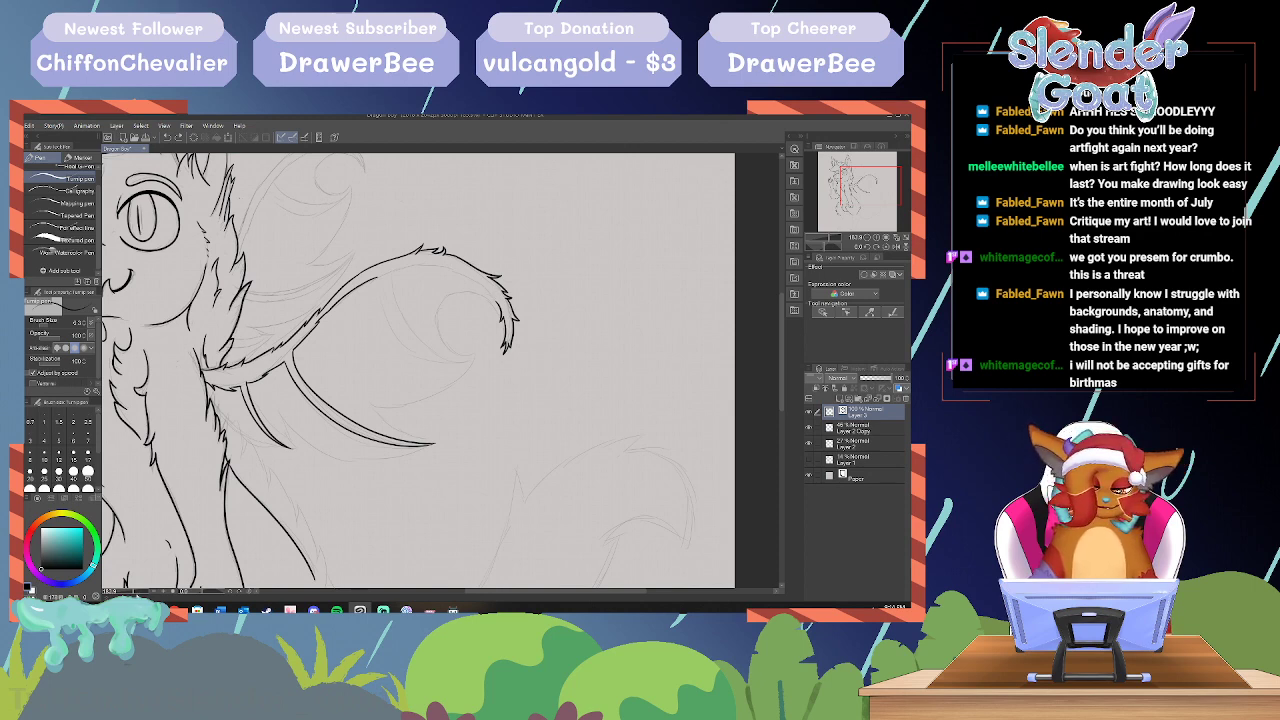
scroll(441, 370, down, 9)
scroll(441, 370, up, 1)
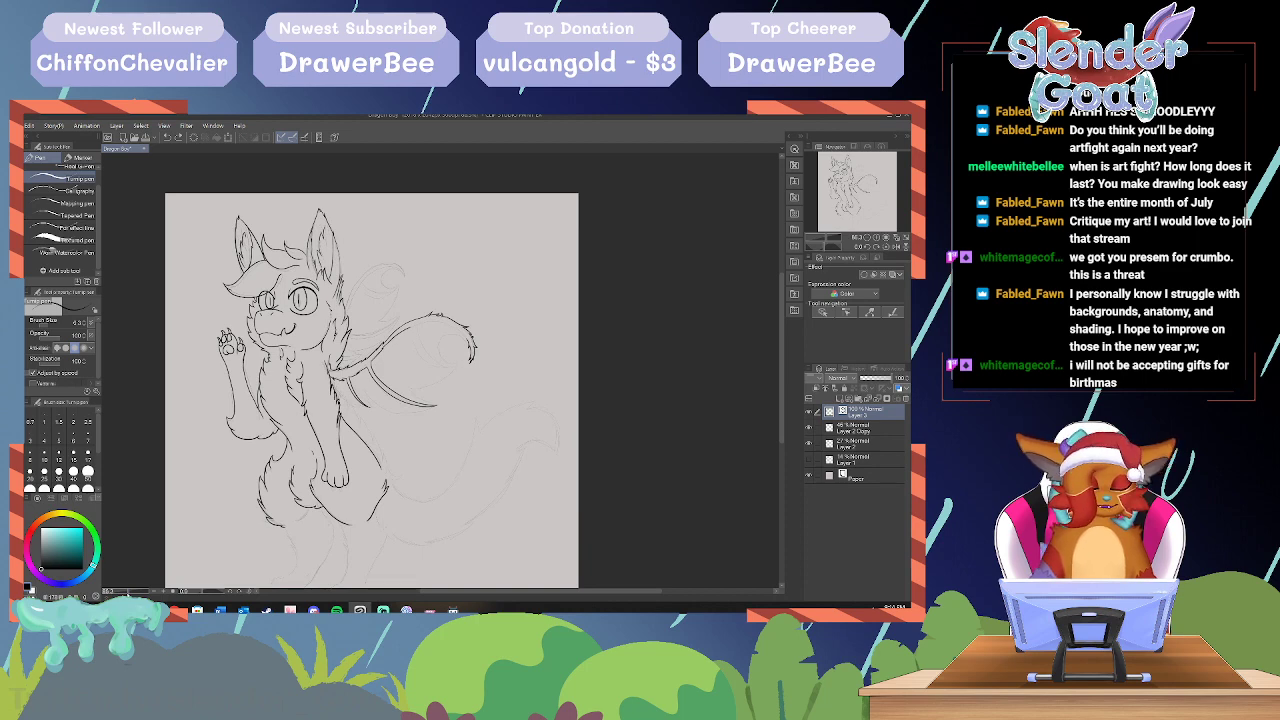
scroll(441, 370, up, 5)
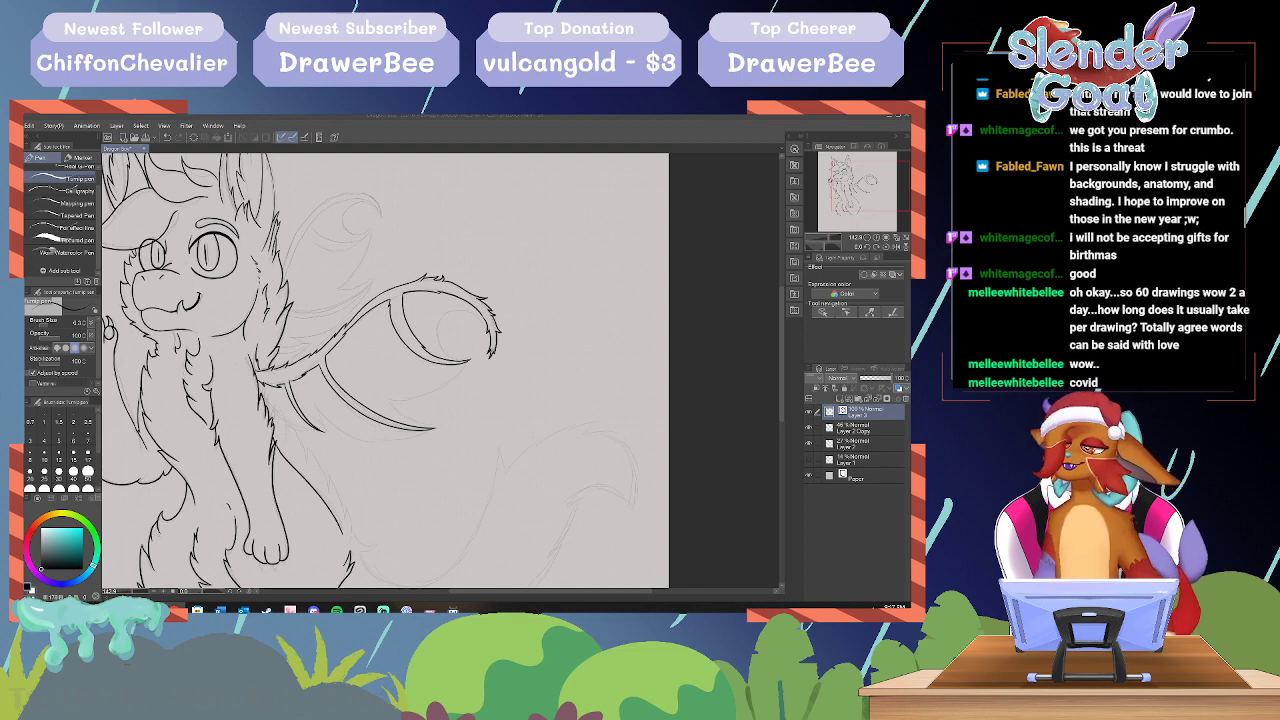
Step: Switch to the Art Fight profile in the browser, open the full list of attacks and look through its first page
mouse_move(24, 385)
mouse_down()
mouse_move(24, 510)
mouse_move(466, 265)
mouse_move(466, 114)
mouse_up()
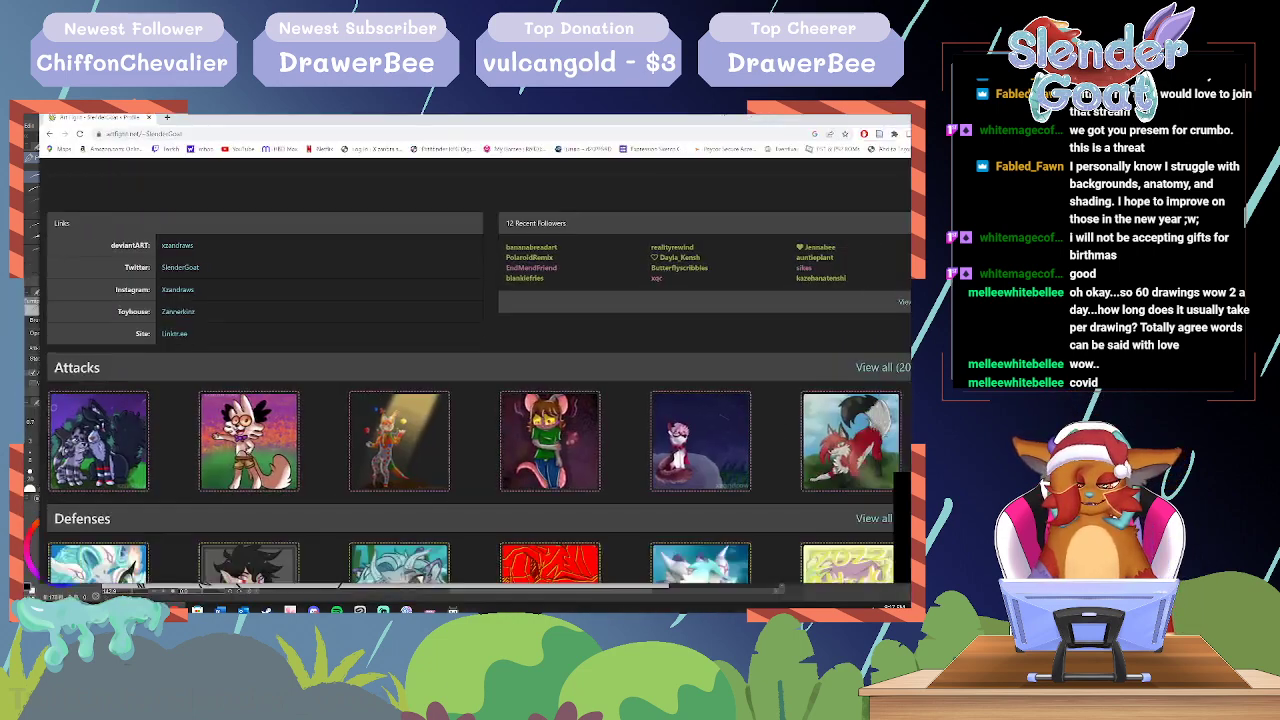
scroll(893, 452, down, 2)
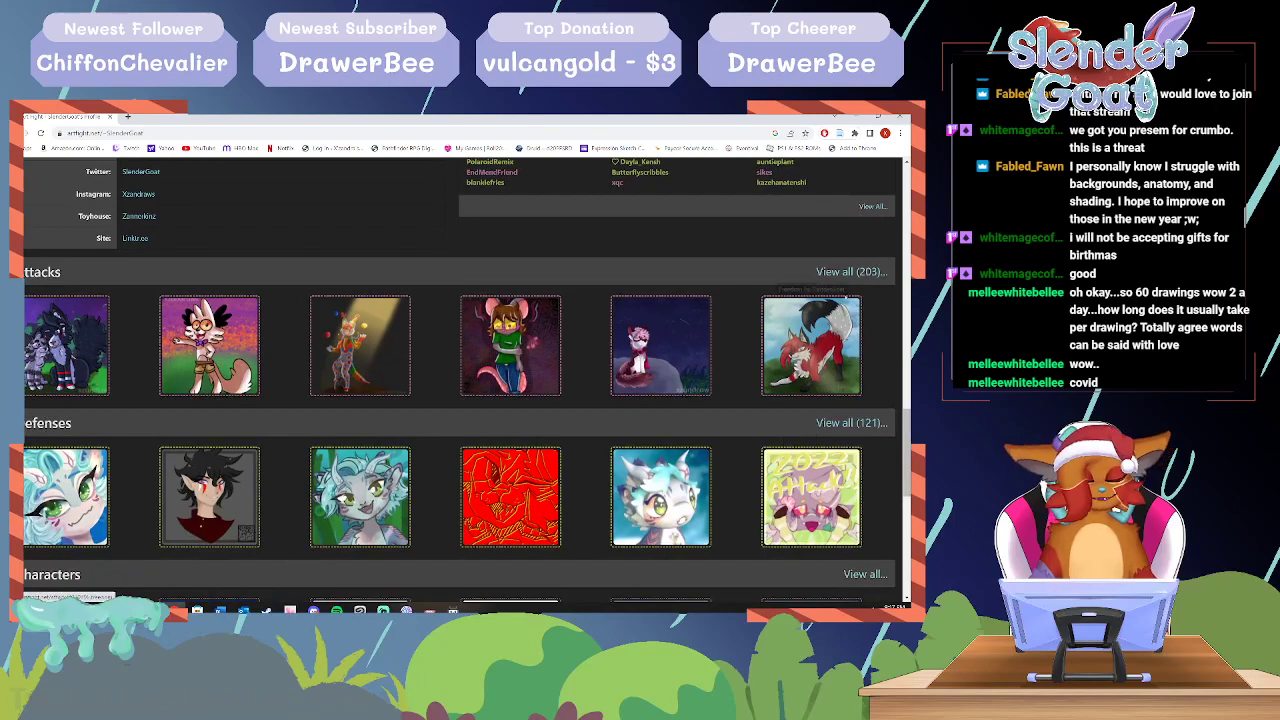
click(851, 271)
scroll(258, 464, down, 3)
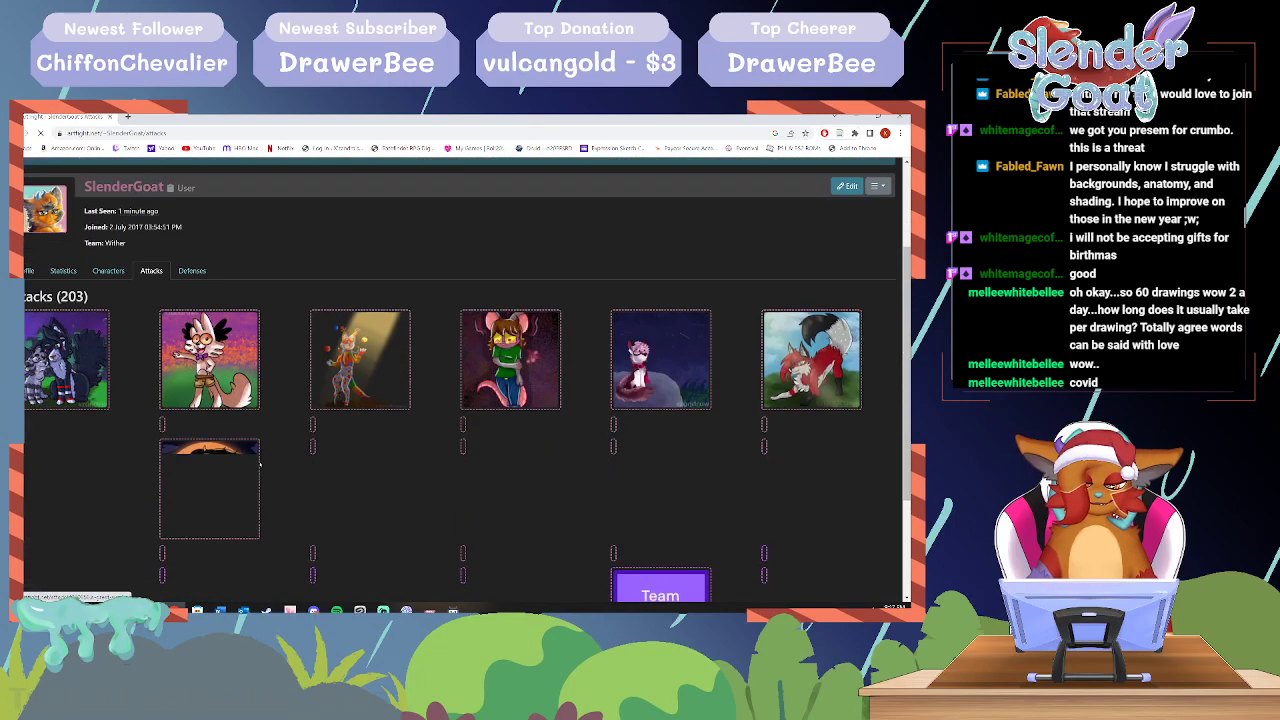
scroll(592, 433, down, 3)
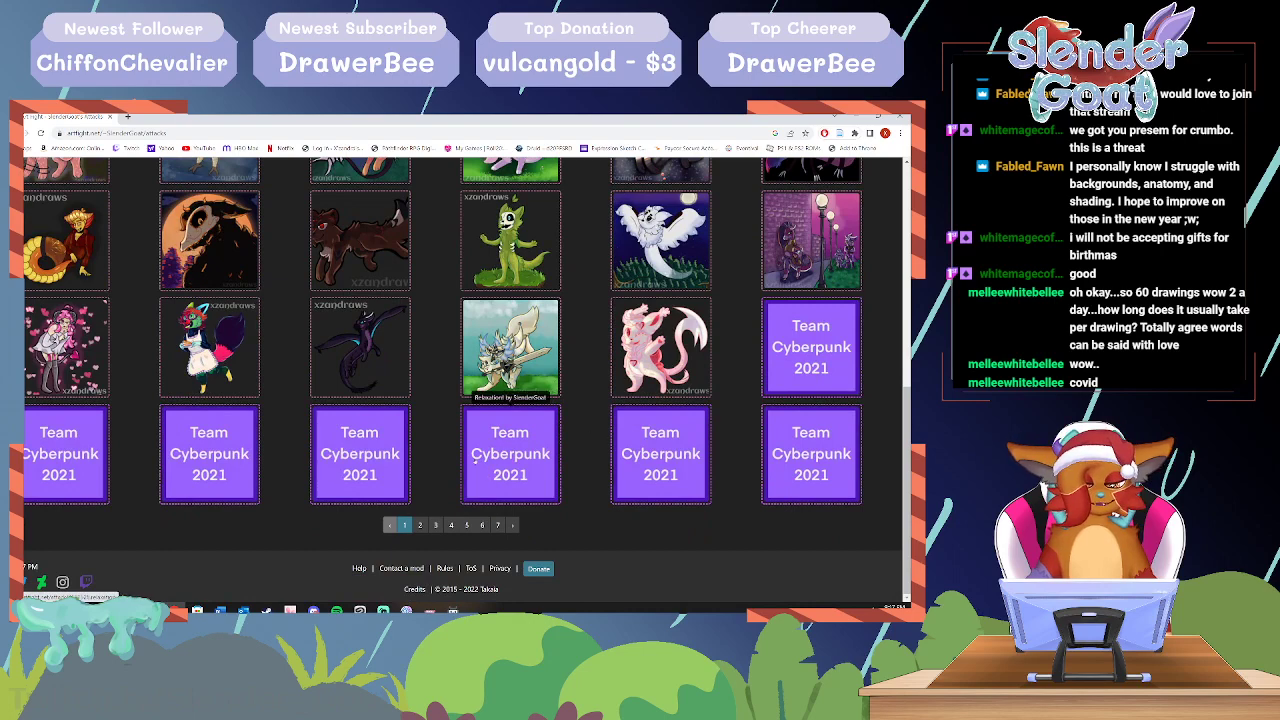
Step: Open the attack showing characters beside a brick wall and street lamps, and examine its background, perspective and lighting
scroll(592, 433, up, 2)
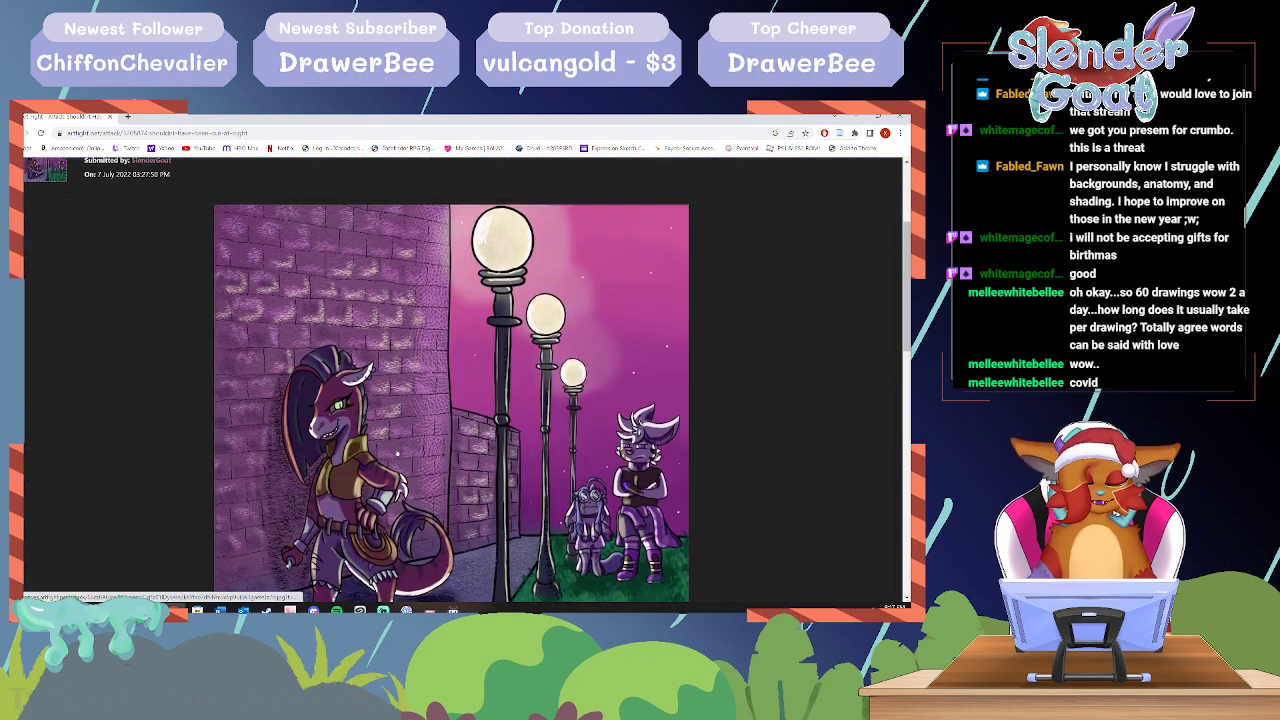
scroll(396, 452, down, 2)
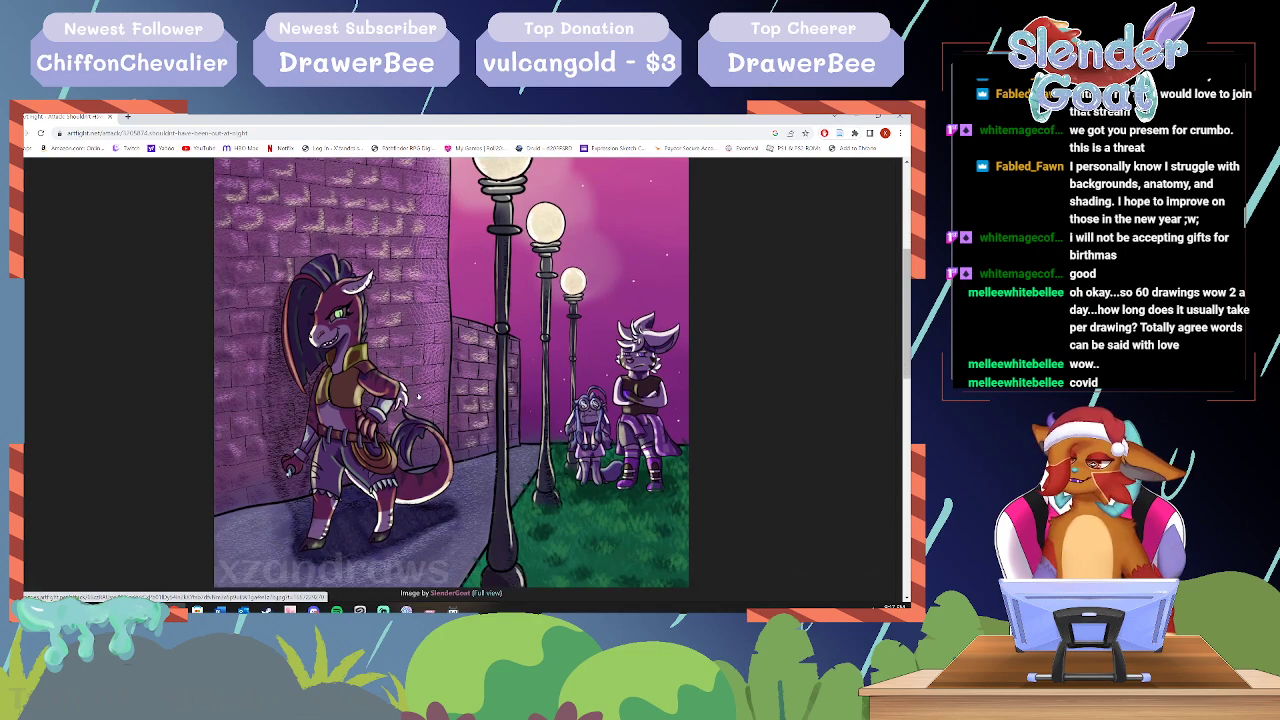
scroll(420, 405, down, 1)
scroll(422, 432, up, 2)
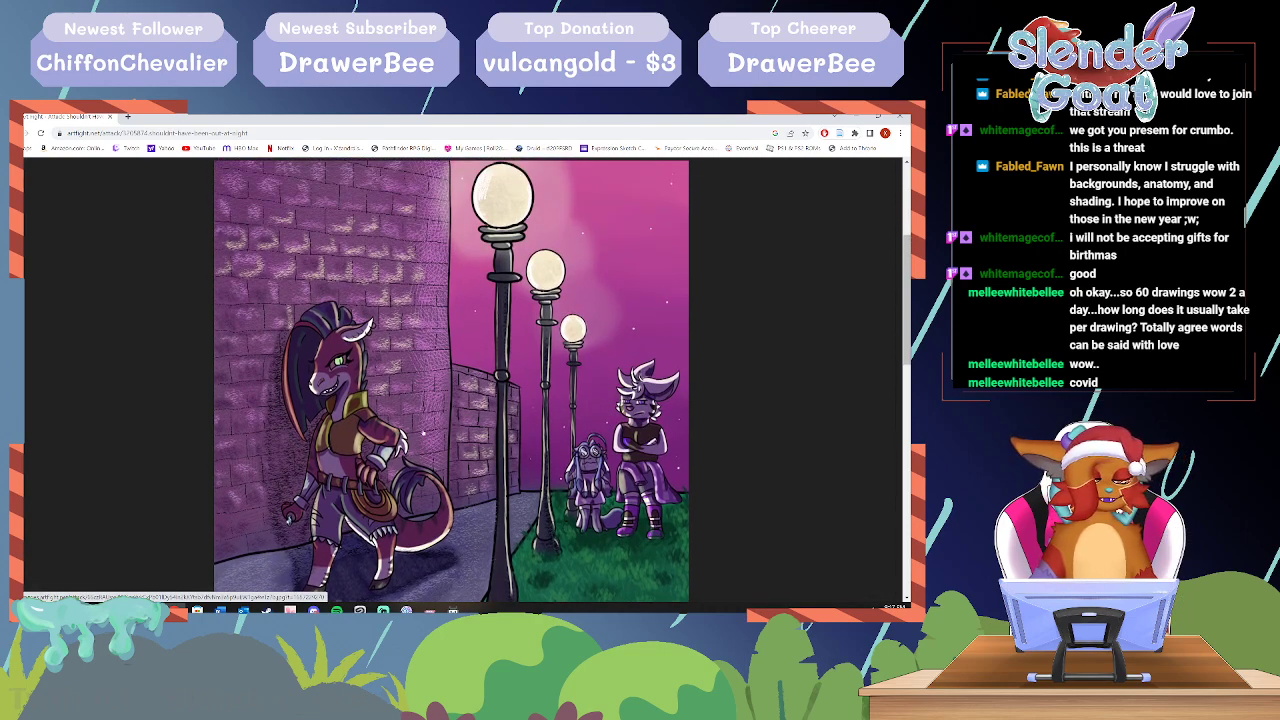
scroll(422, 432, up, 1)
scroll(422, 433, down, 3)
scroll(422, 434, up, 1)
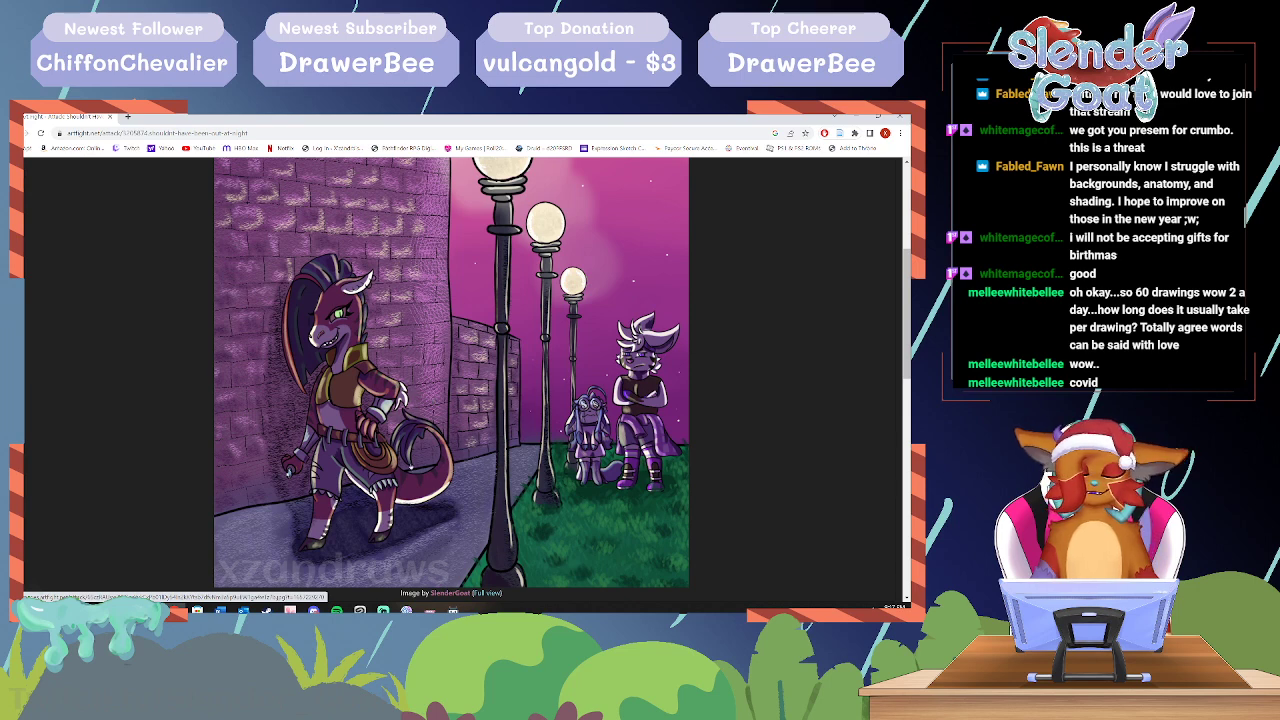
scroll(422, 455, up, 1)
scroll(422, 455, down, 1)
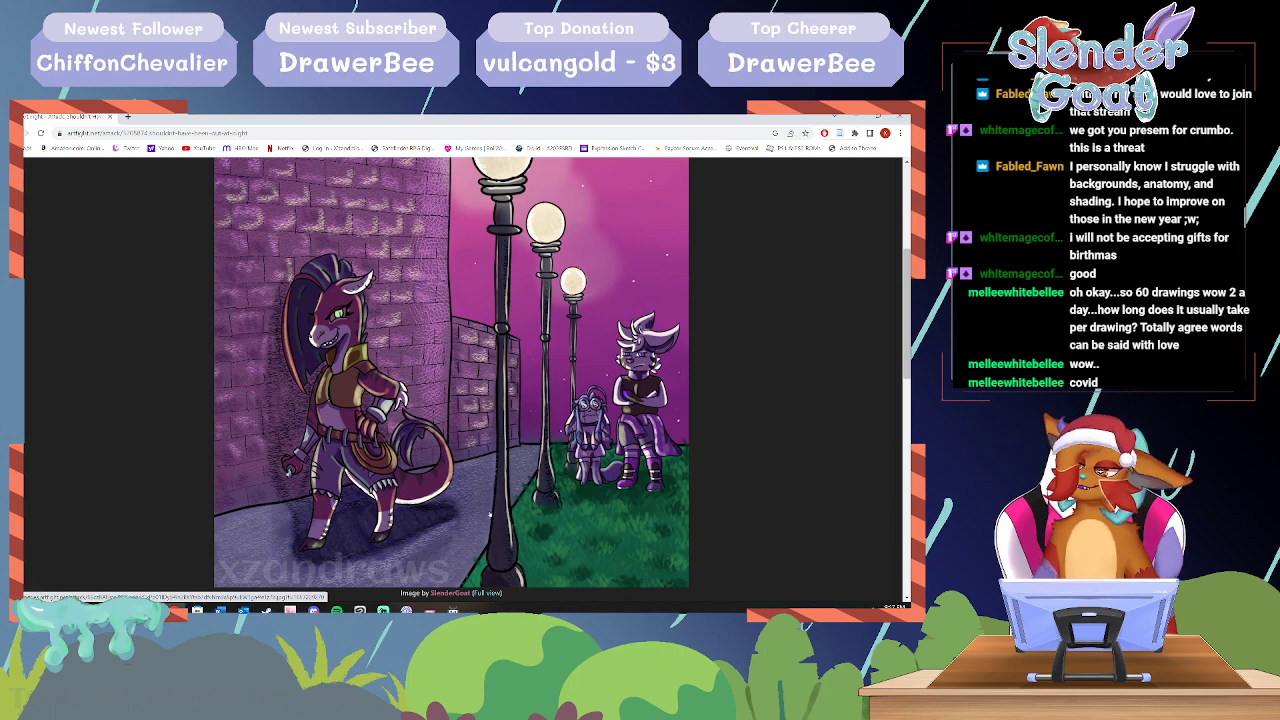
scroll(487, 522, up, 2)
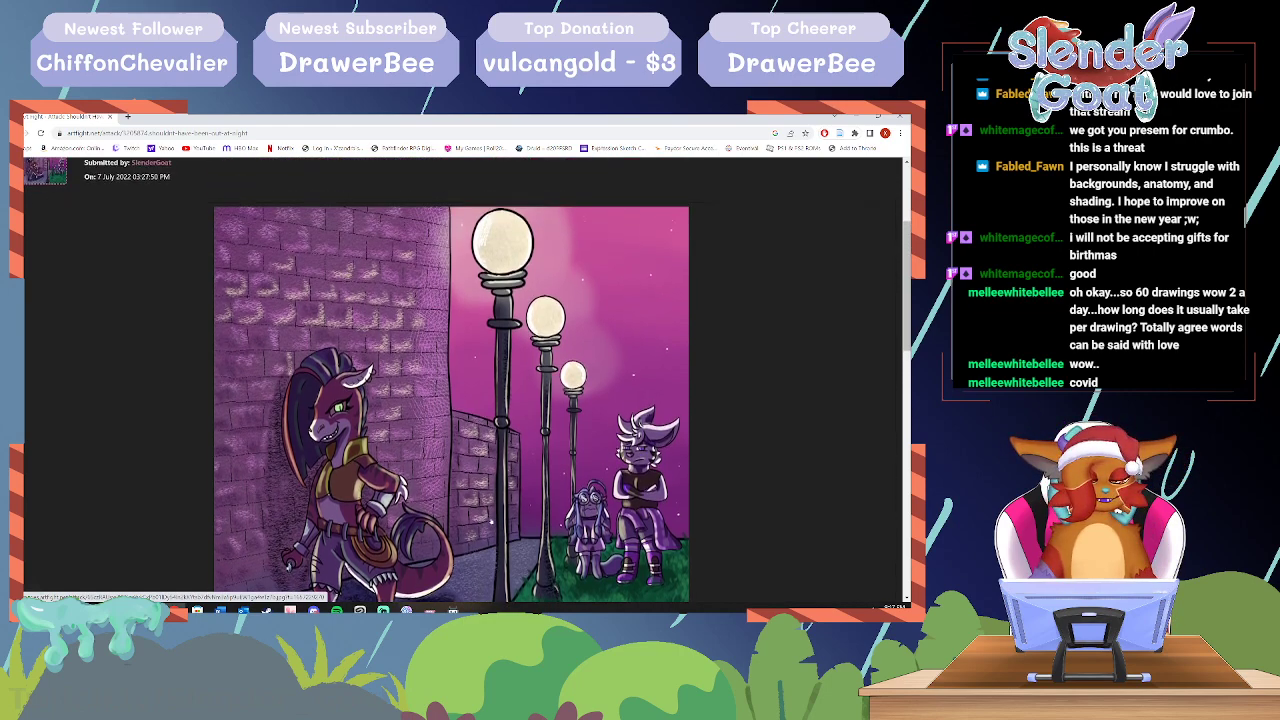
scroll(490, 524, down, 3)
scroll(495, 525, up, 1)
scroll(500, 526, down, 1)
scroll(503, 527, up, 1)
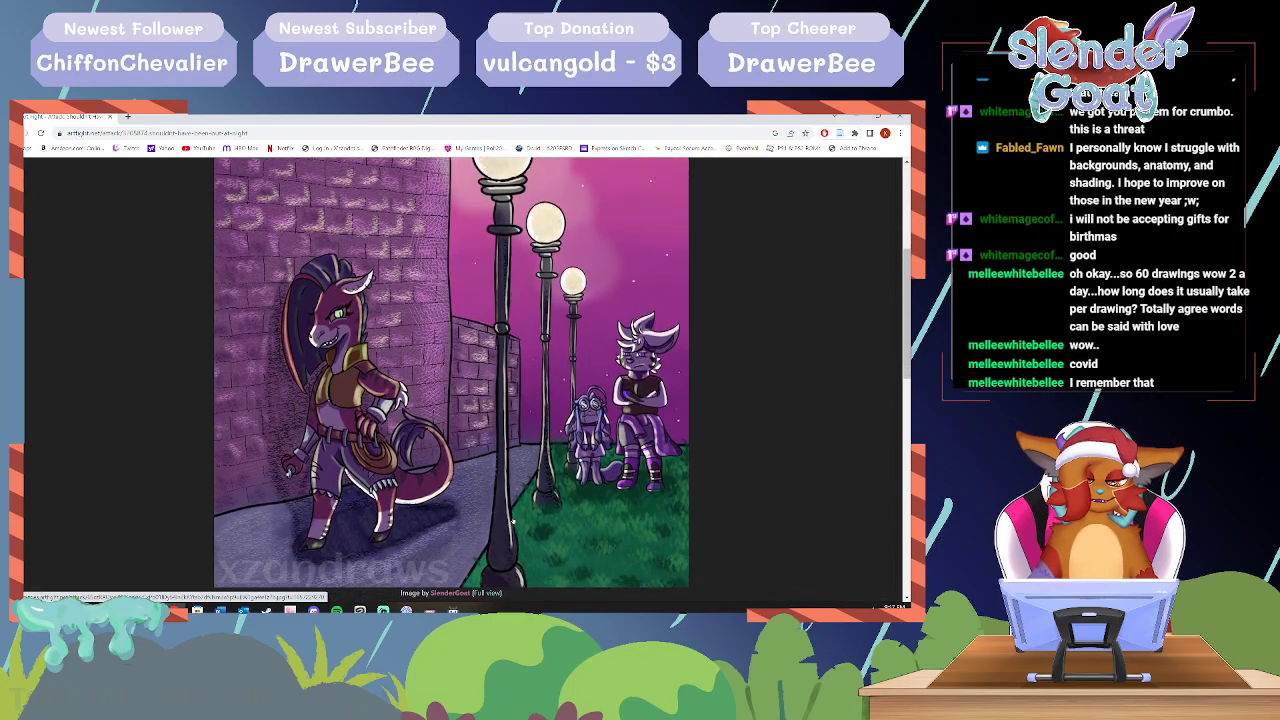
Step: Return to the attacks gallery and look over the thumbnails of the other finished drawings
key(alt+Left)
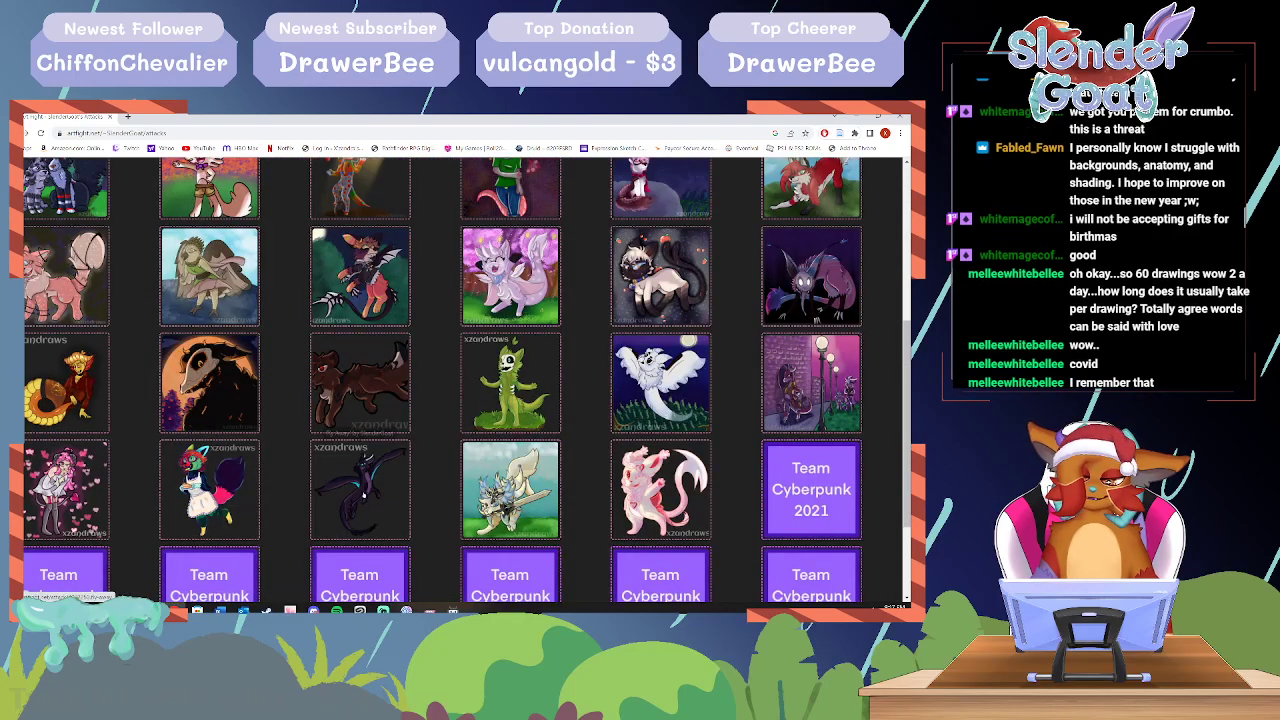
scroll(304, 504, up, 1)
scroll(604, 384, down, 2)
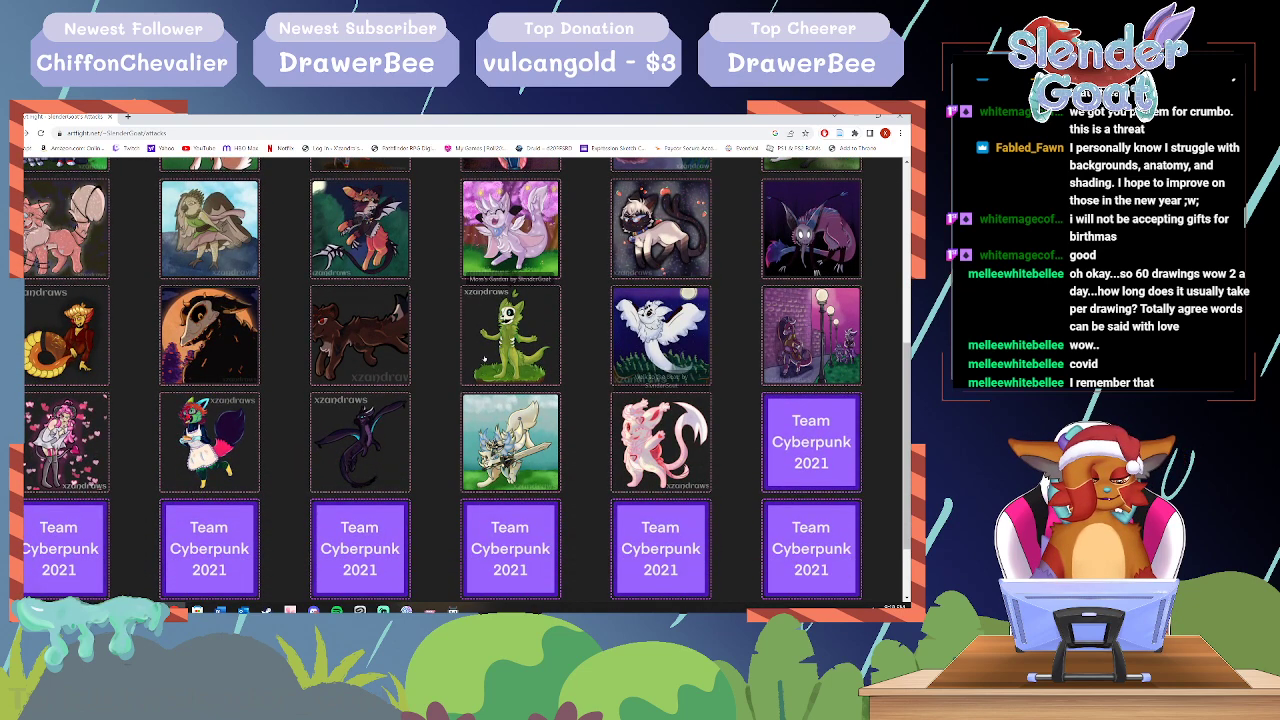
scroll(600, 380, up, 1)
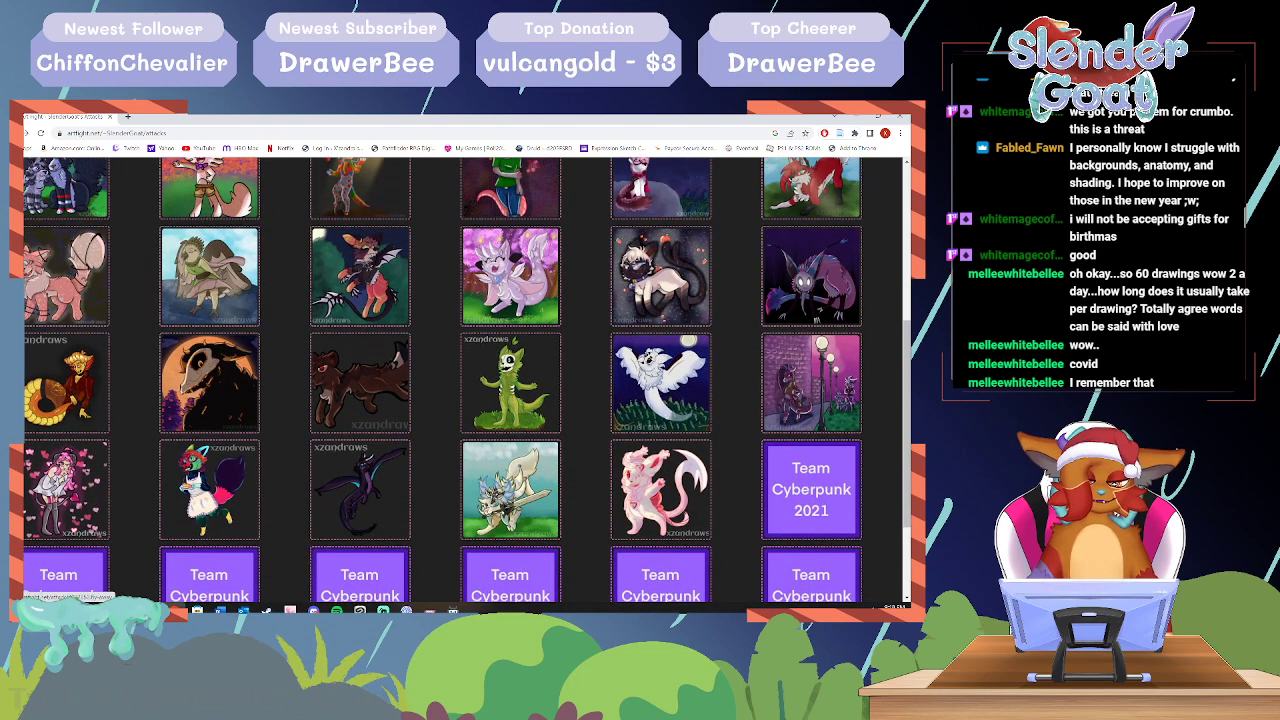
scroll(314, 472, up, 2)
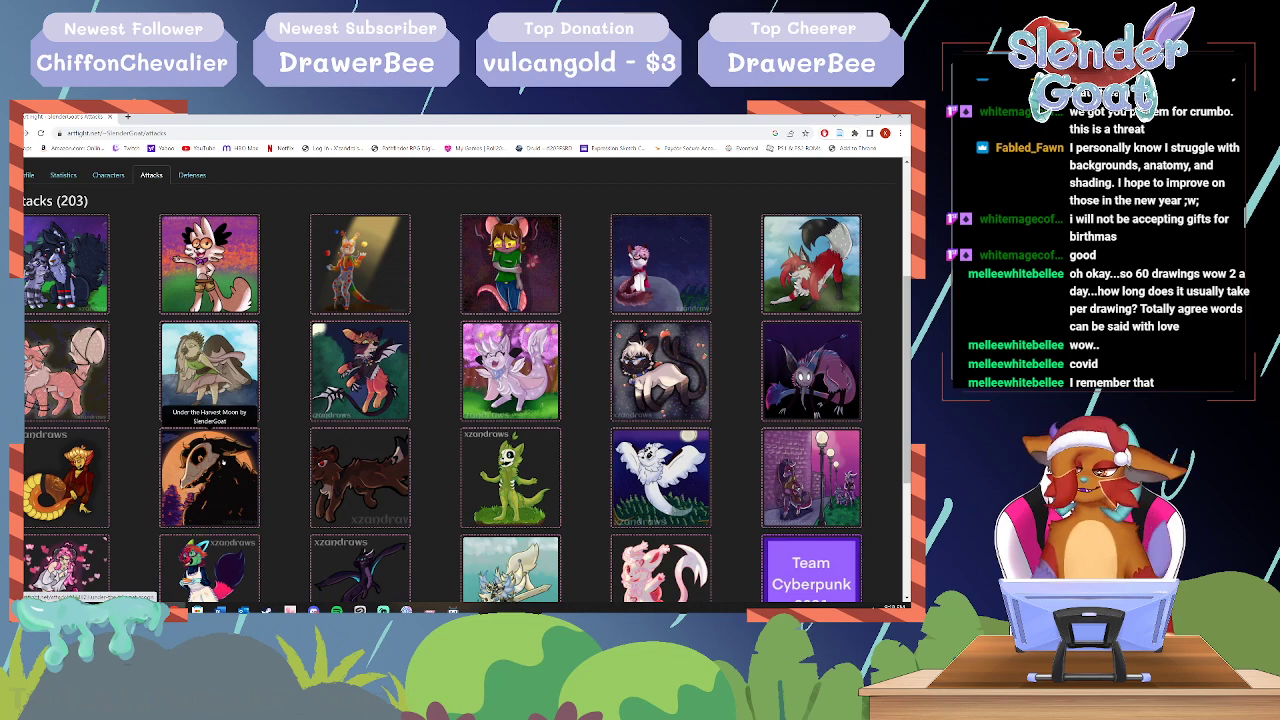
scroll(360, 440, down, 2)
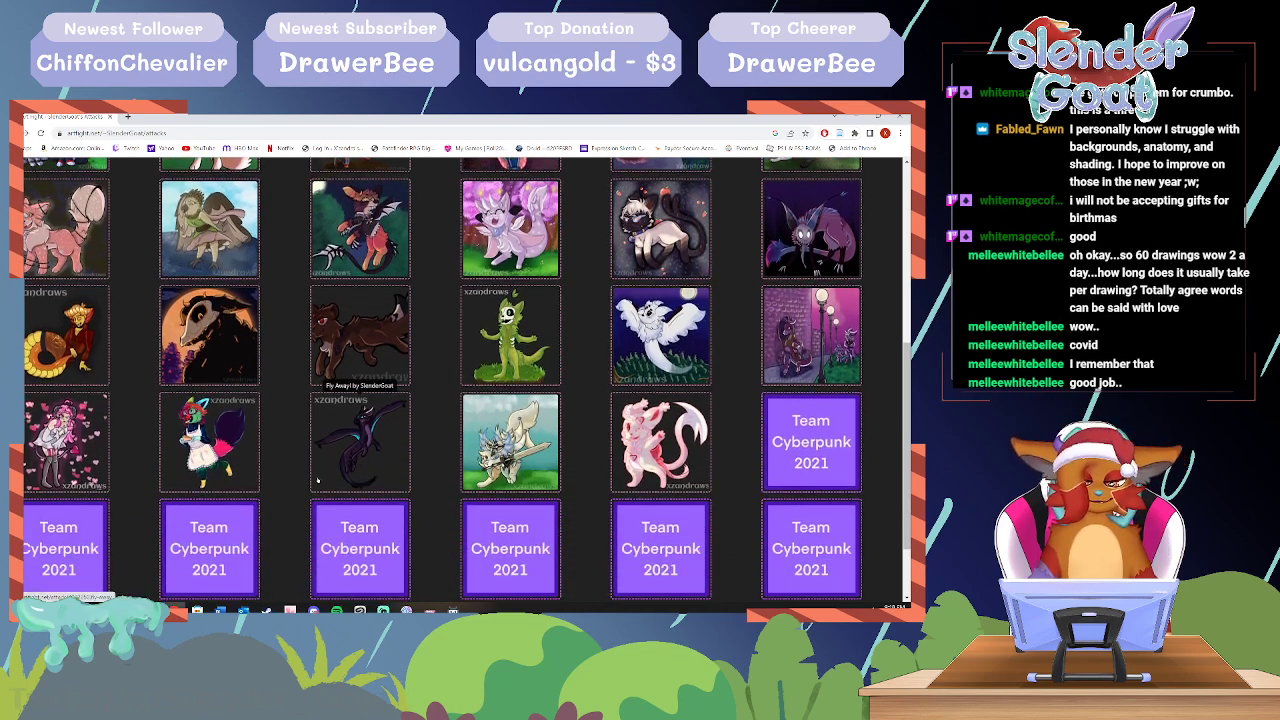
scroll(273, 427, down, 1)
scroll(273, 427, up, 4)
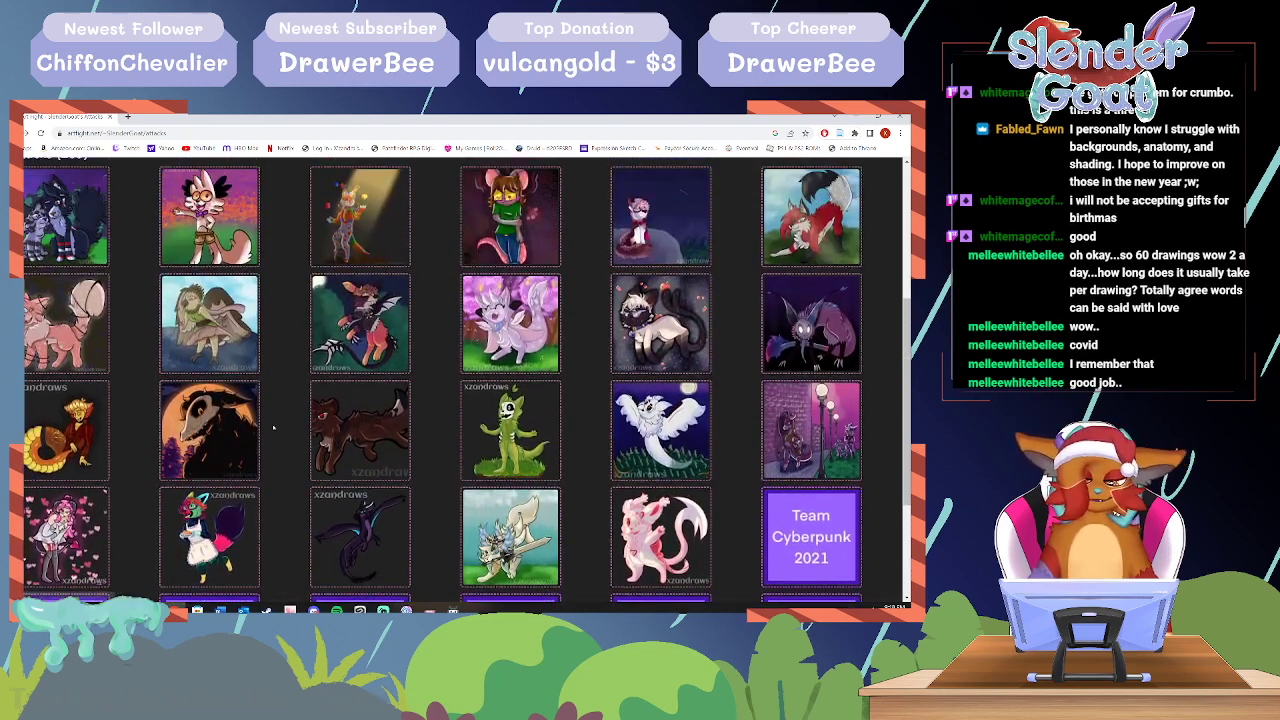
scroll(415, 492, down, 2)
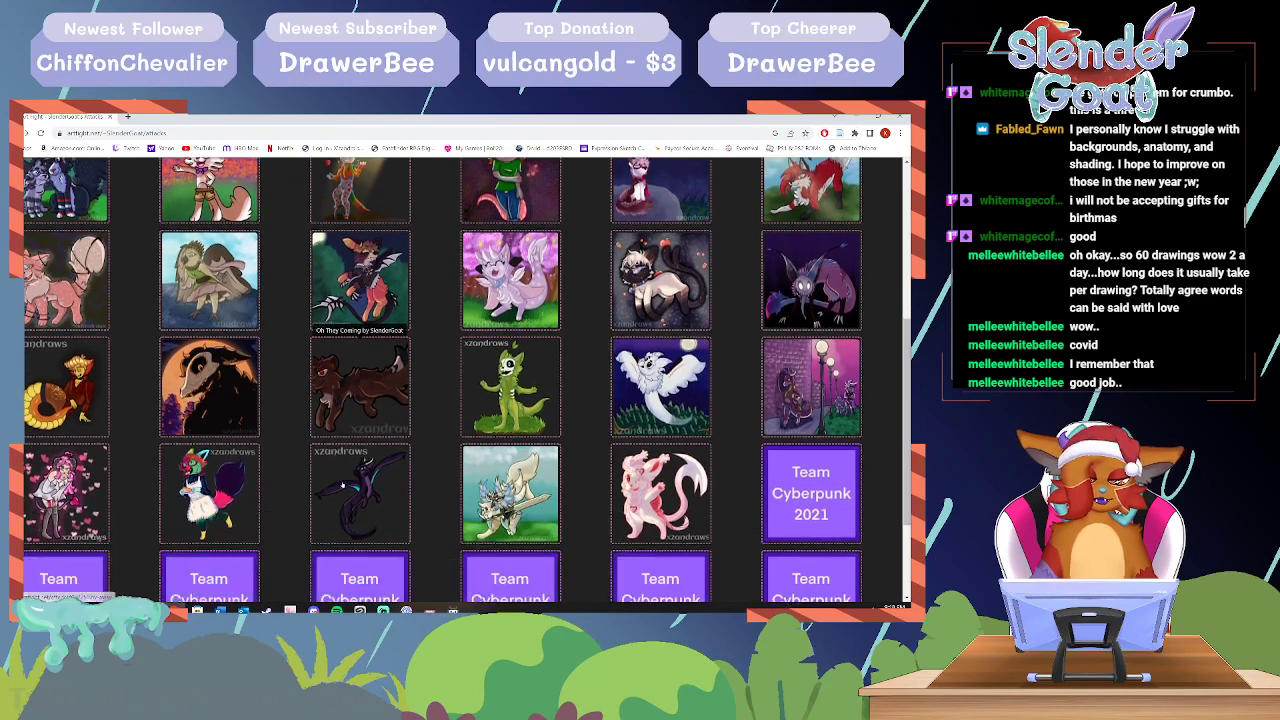
Step: Open the attack titled Spiders All in Tune, look over its drawing and return to the attacks gallery
scroll(415, 492, down, 2)
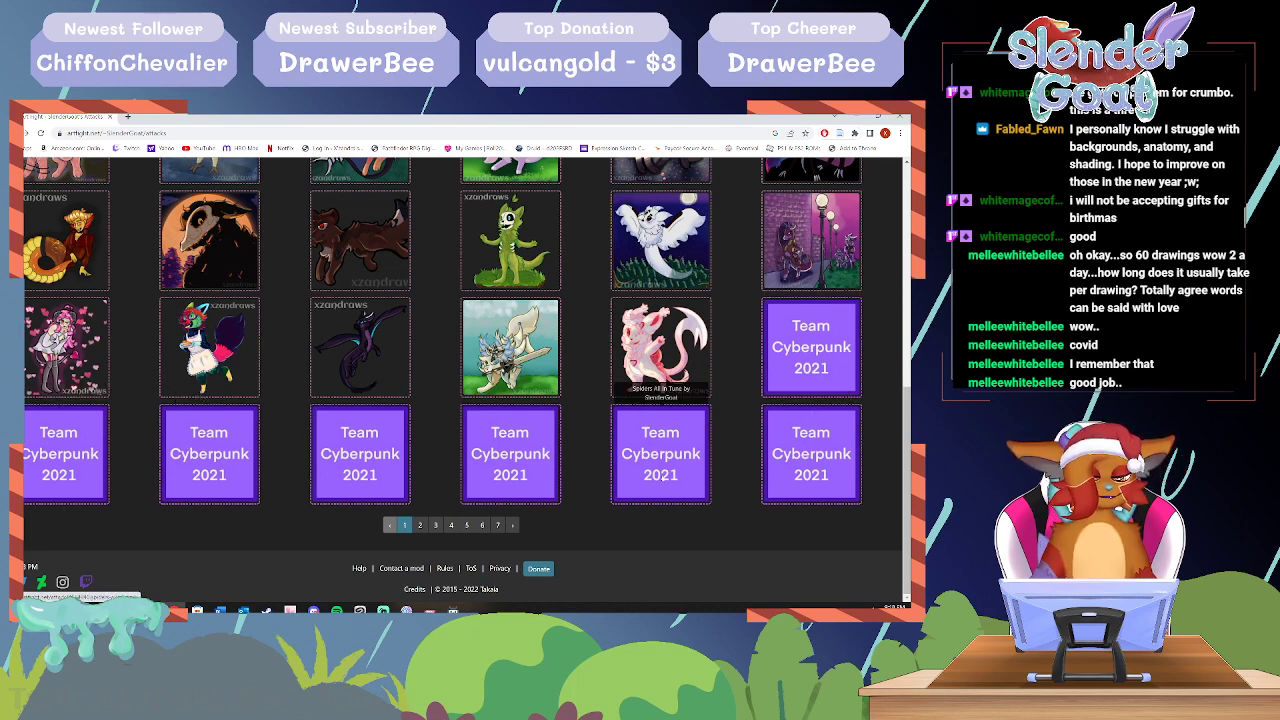
click(648, 469)
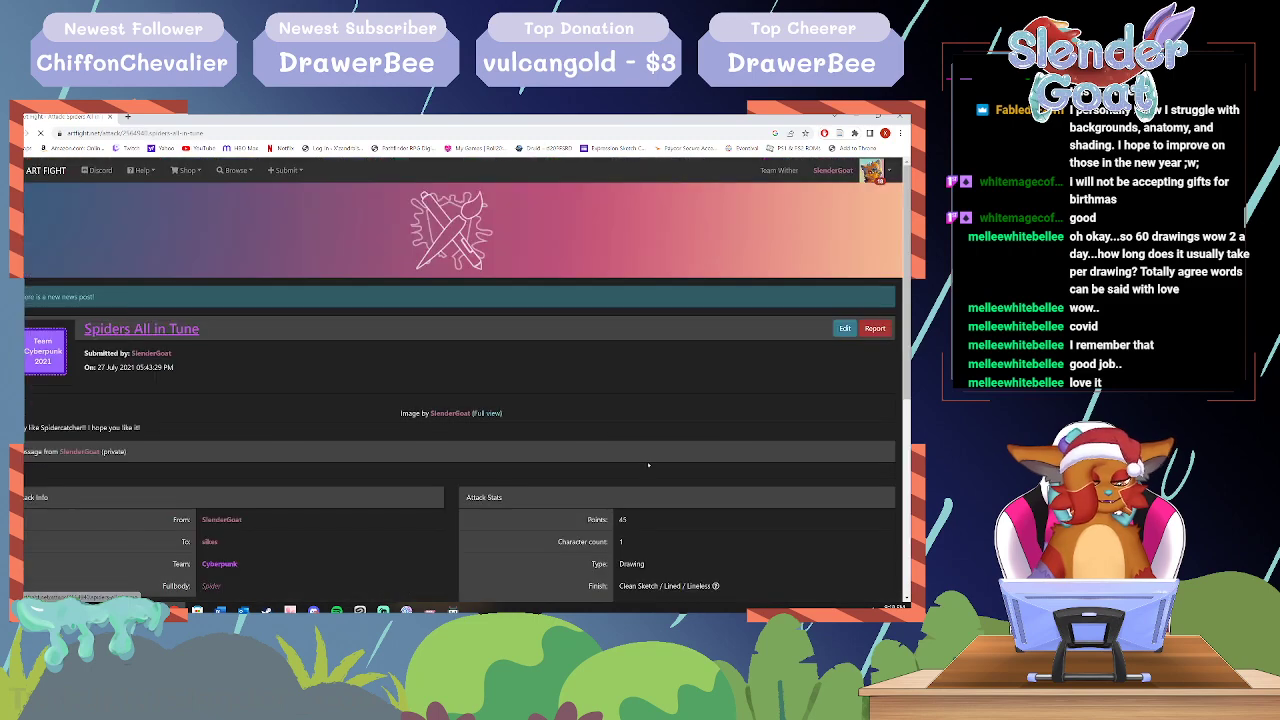
scroll(431, 505, up, 2)
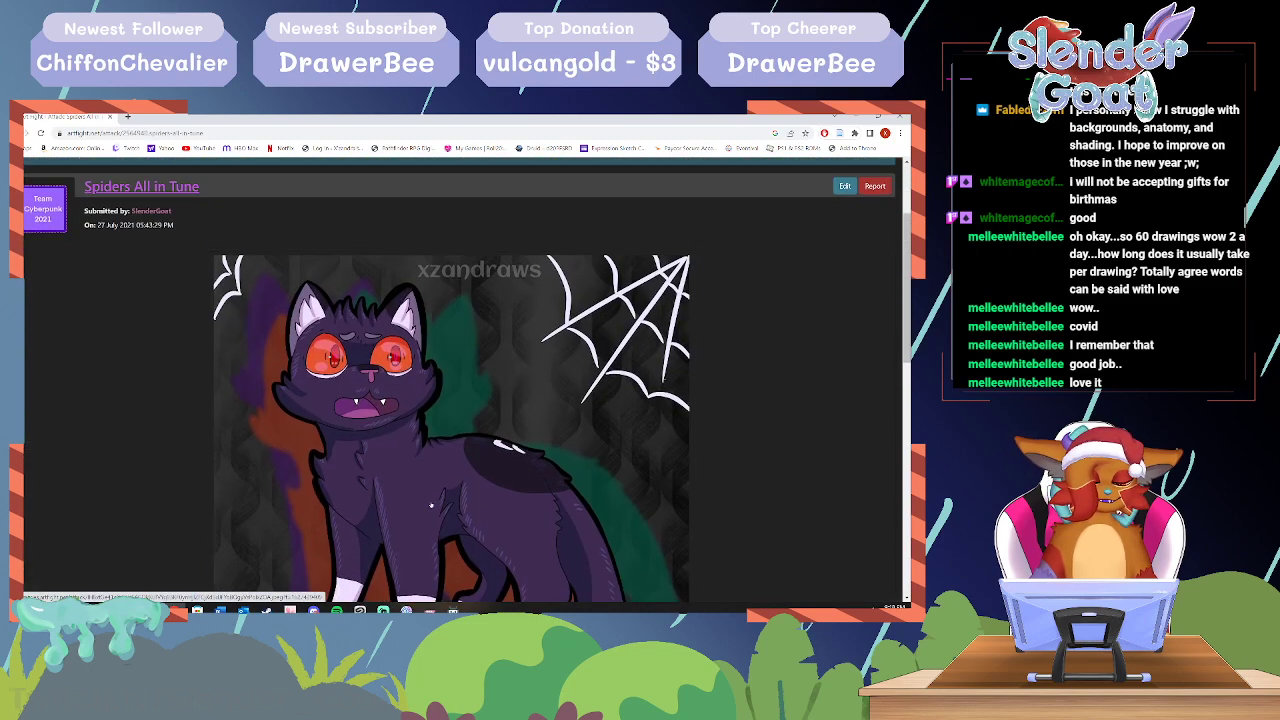
scroll(431, 505, down, 3)
scroll(431, 505, up, 1)
key(alt+Left)
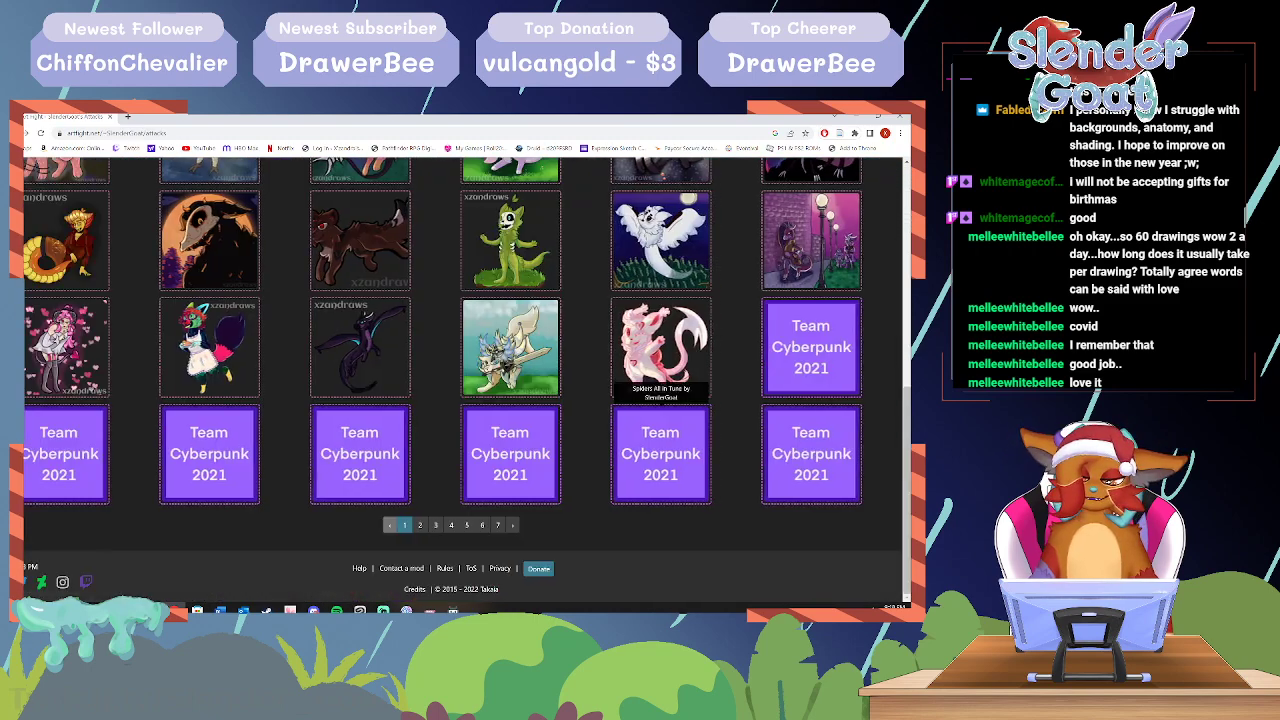
Step: Go to page 2 of the attacks, view the Hollywood drawing and return to the gallery
click(421, 525)
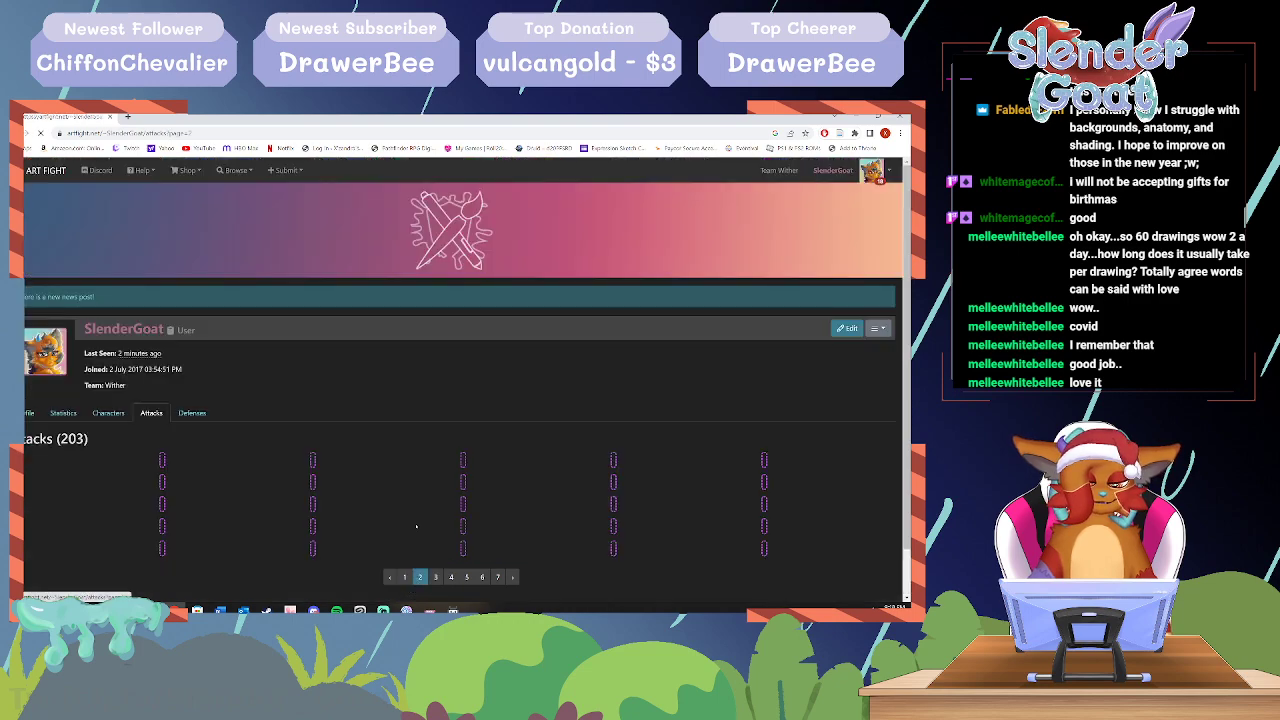
scroll(382, 460, down, 3)
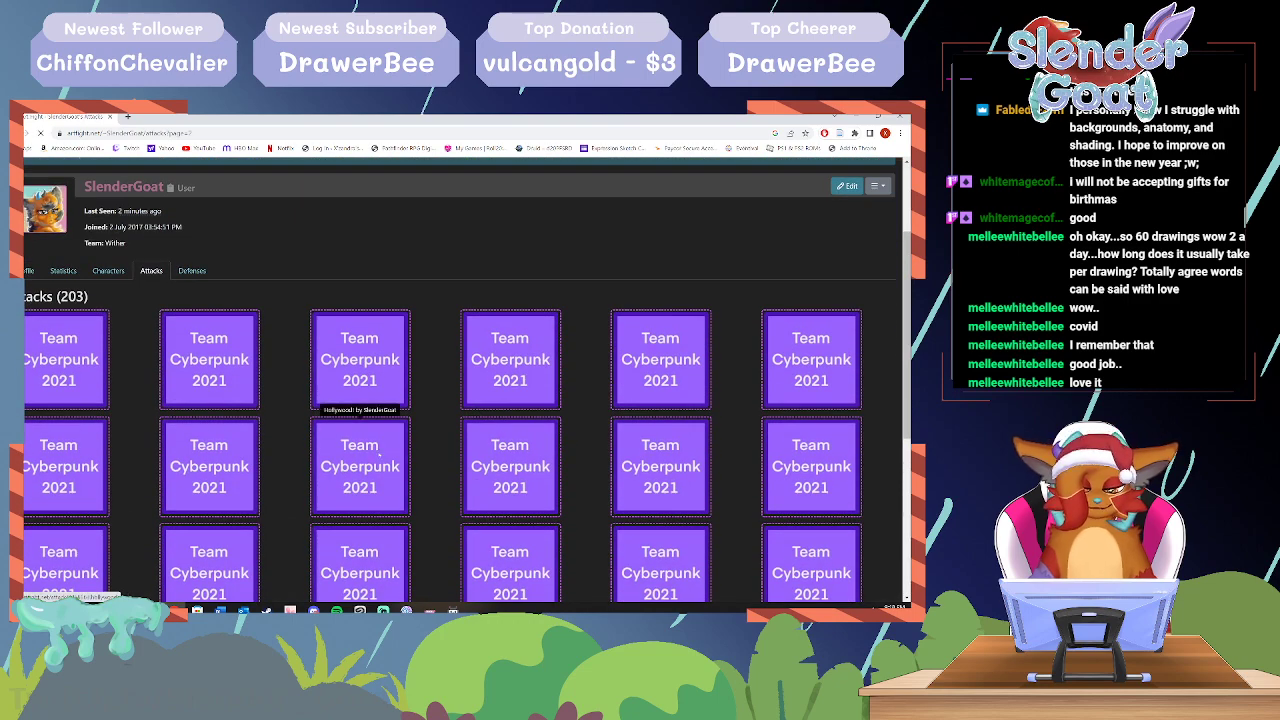
click(380, 455)
scroll(378, 457, down, 2)
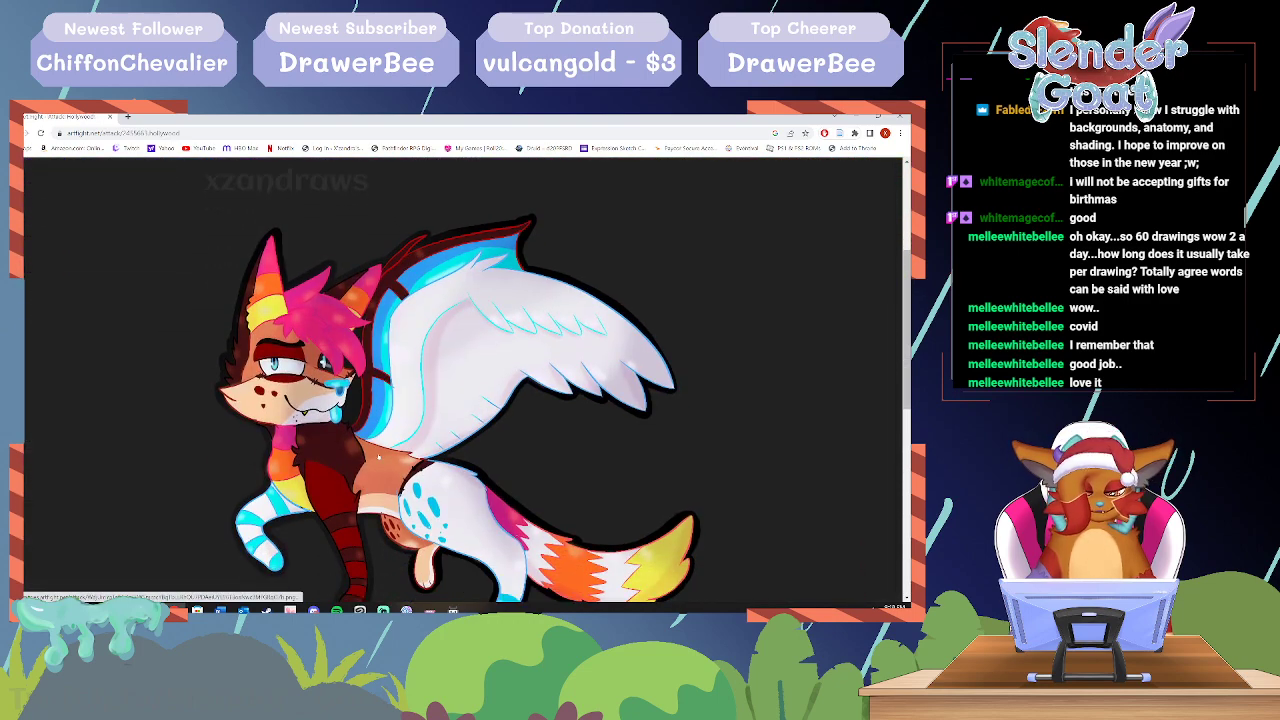
scroll(378, 457, down, 2)
key(alt+Left)
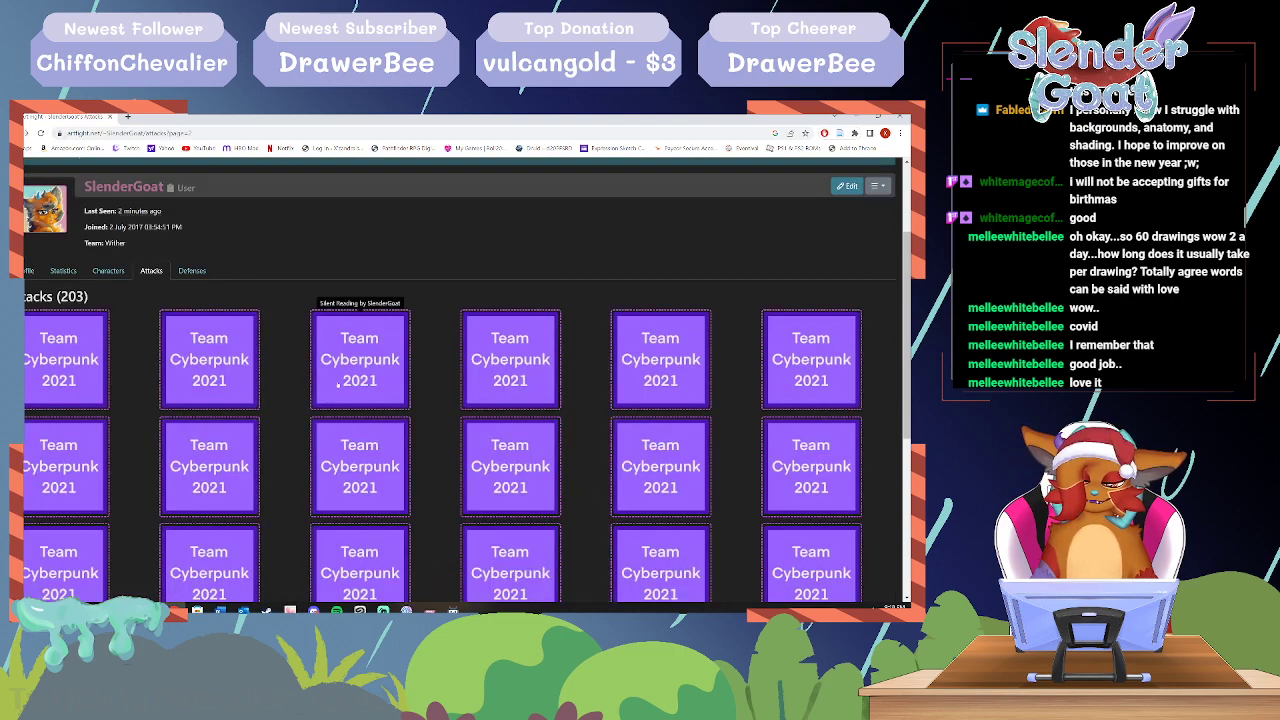
Step: Open the Califinch! attack from page 2, examine the full drawing and return to the gallery
scroll(338, 385, down, 2)
click(232, 384)
scroll(320, 384, down, 2)
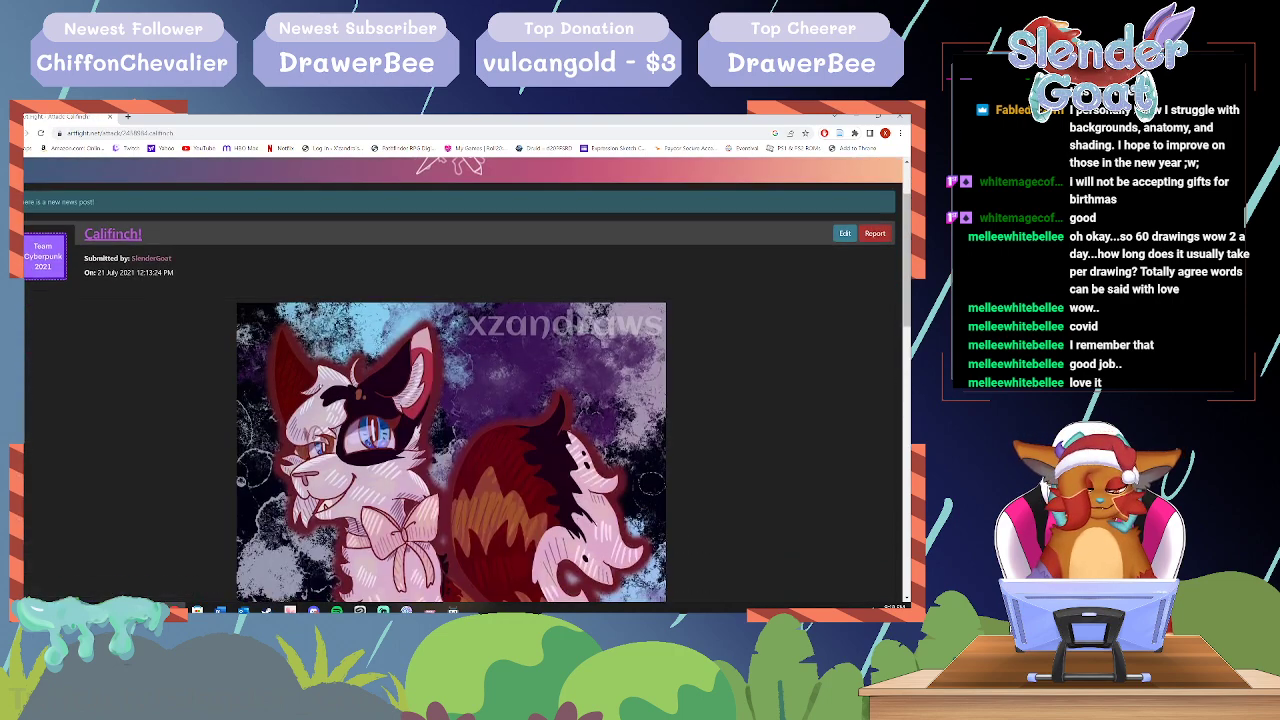
scroll(450, 400, down, 3)
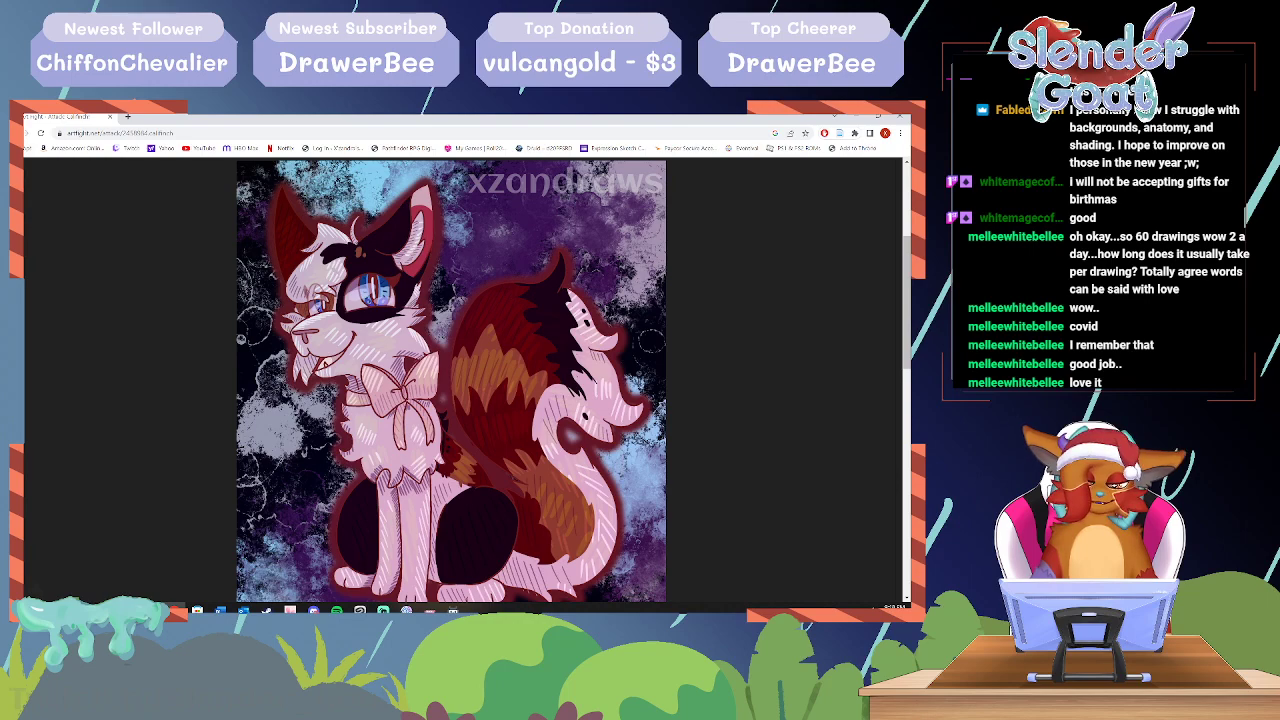
key(alt+Left)
Step: Open the Kotone! attack, view its full-body drawing and go back to the gallery
scroll(335, 440, down, 1)
click(335, 438)
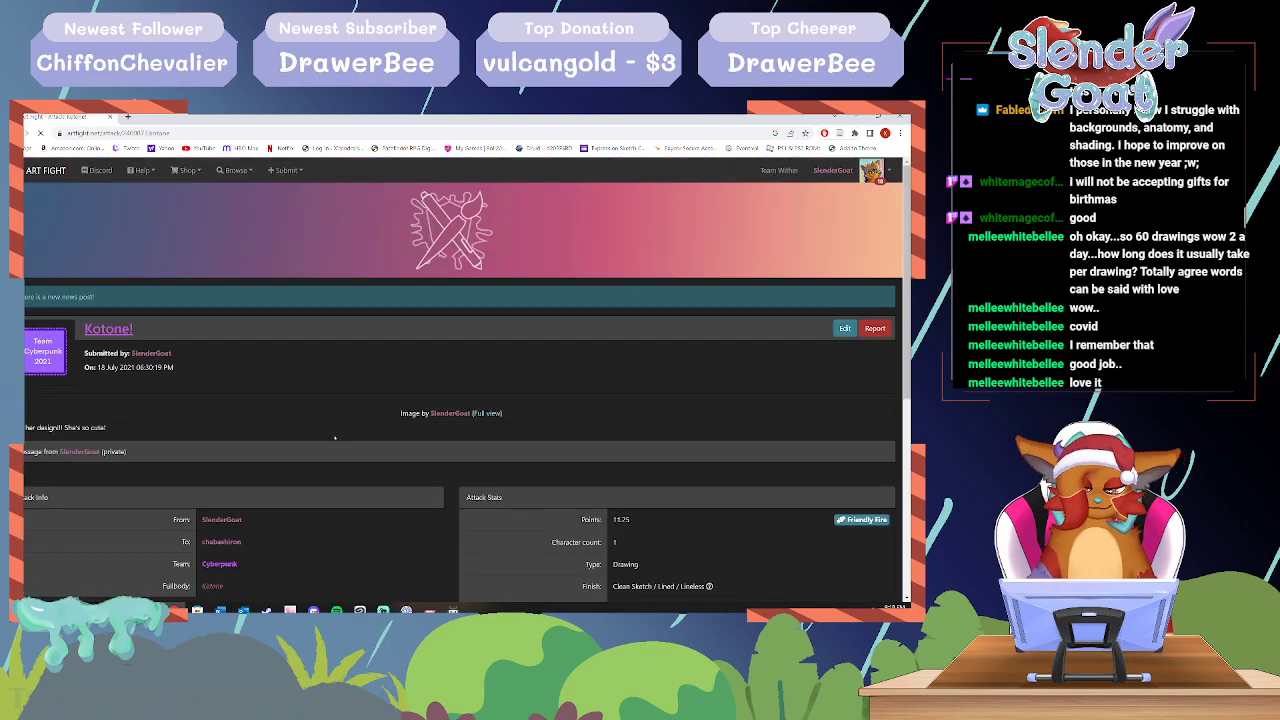
scroll(335, 438, down, 4)
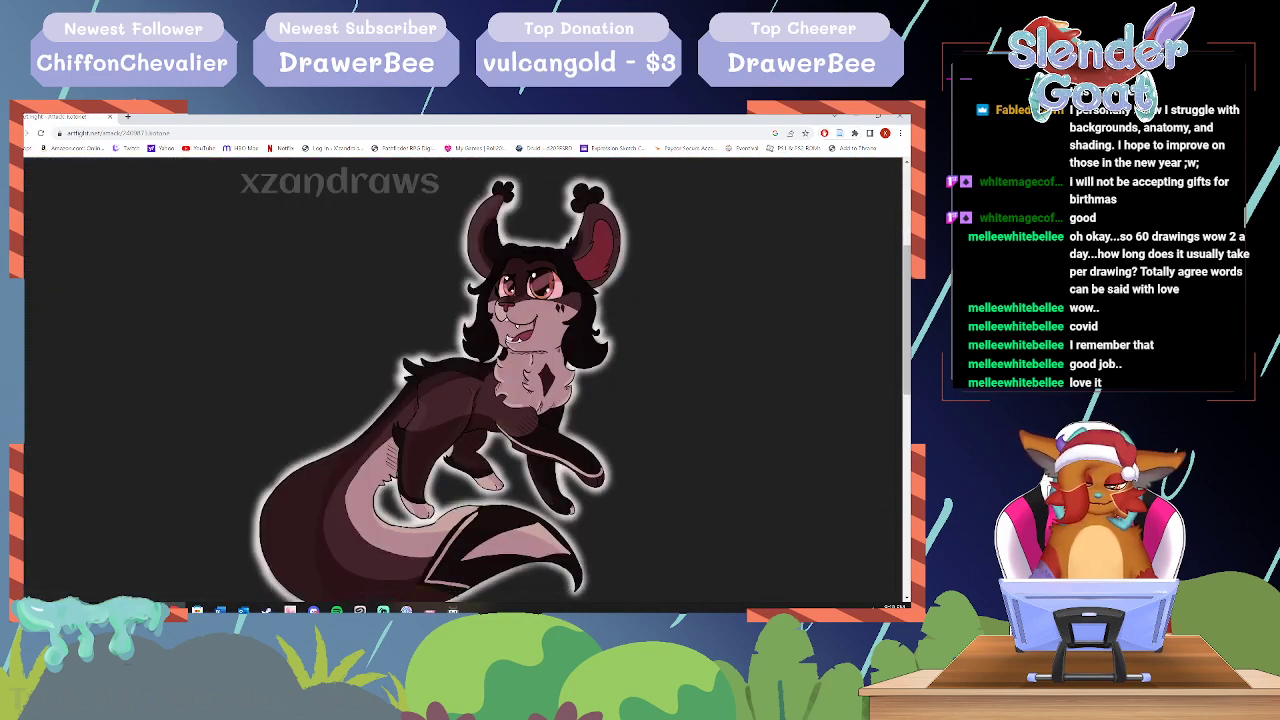
key(alt+Left)
Step: Find the Feather Hunting attack lower on page 2, view its forest drawing and return to the gallery
scroll(360, 400, down, 3)
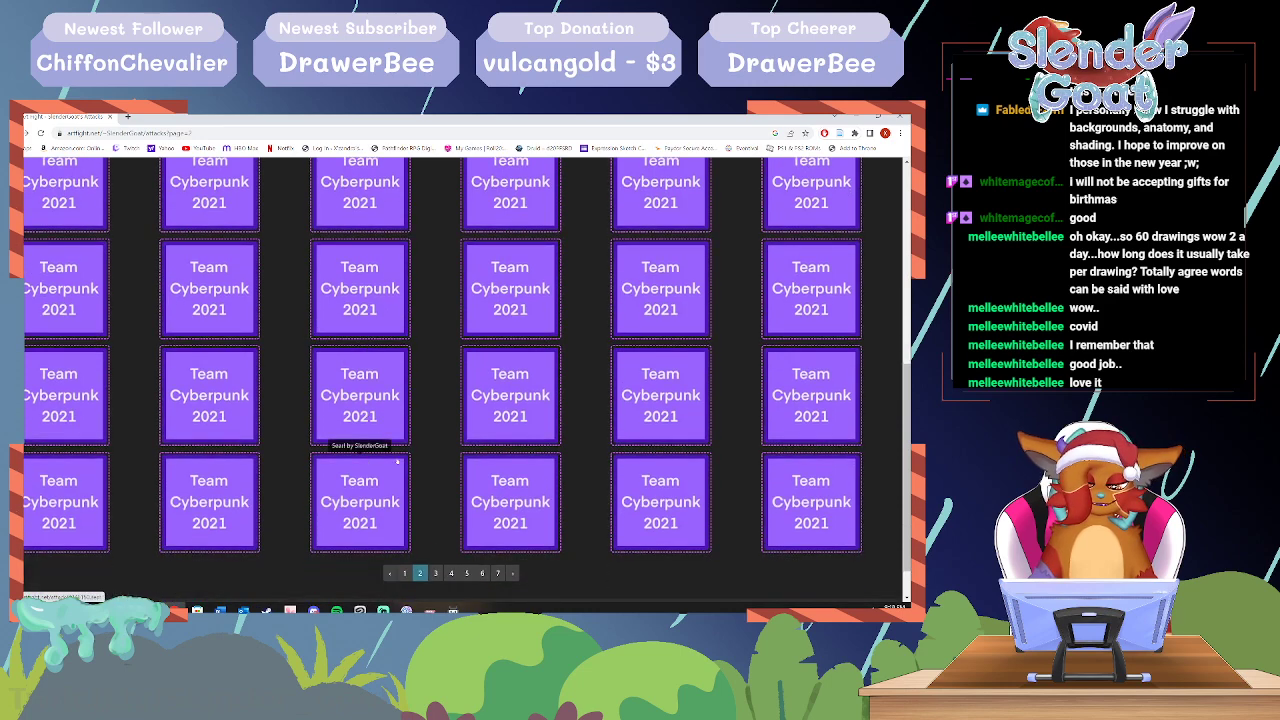
scroll(364, 416, up, 1)
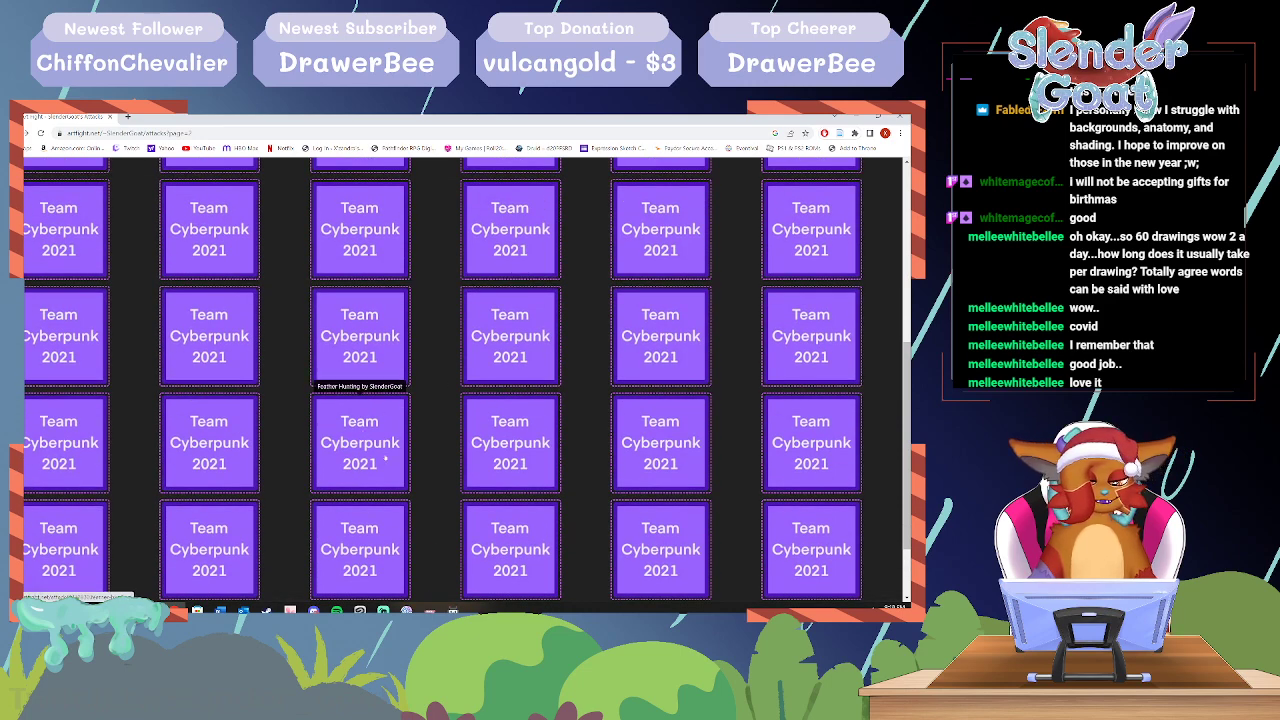
click(362, 338)
scroll(387, 455, down, 3)
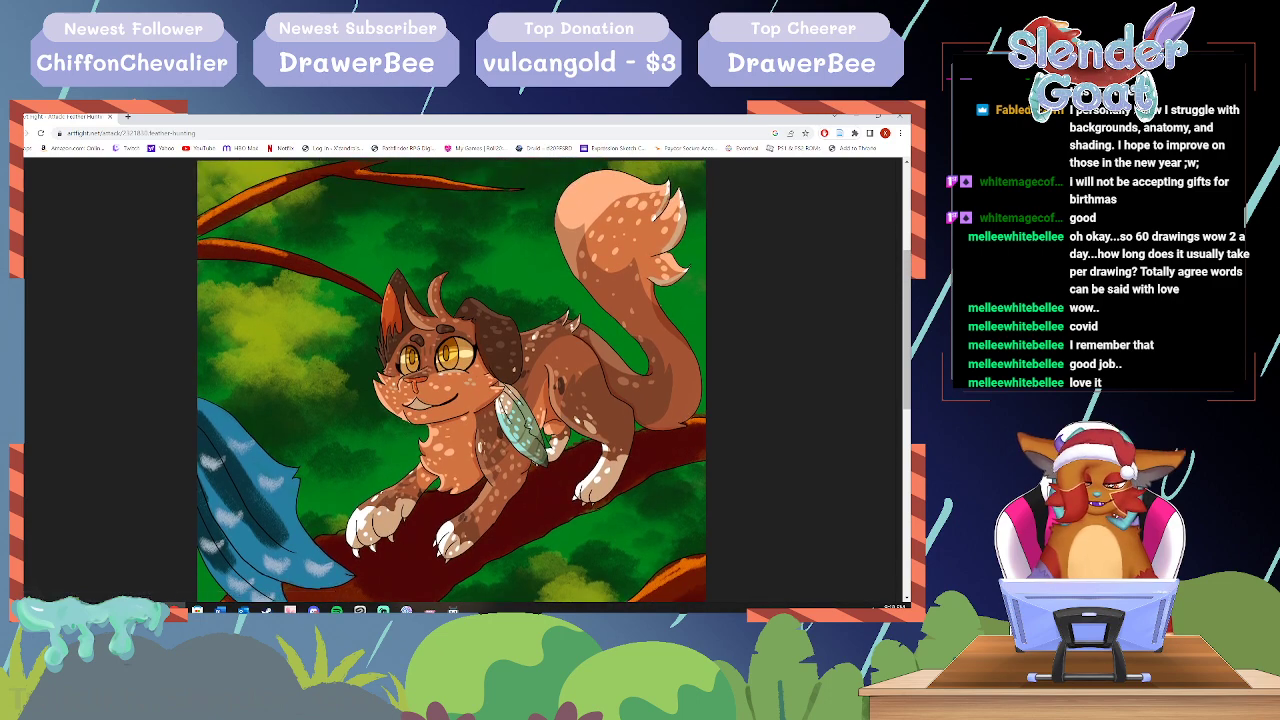
key(alt+Left)
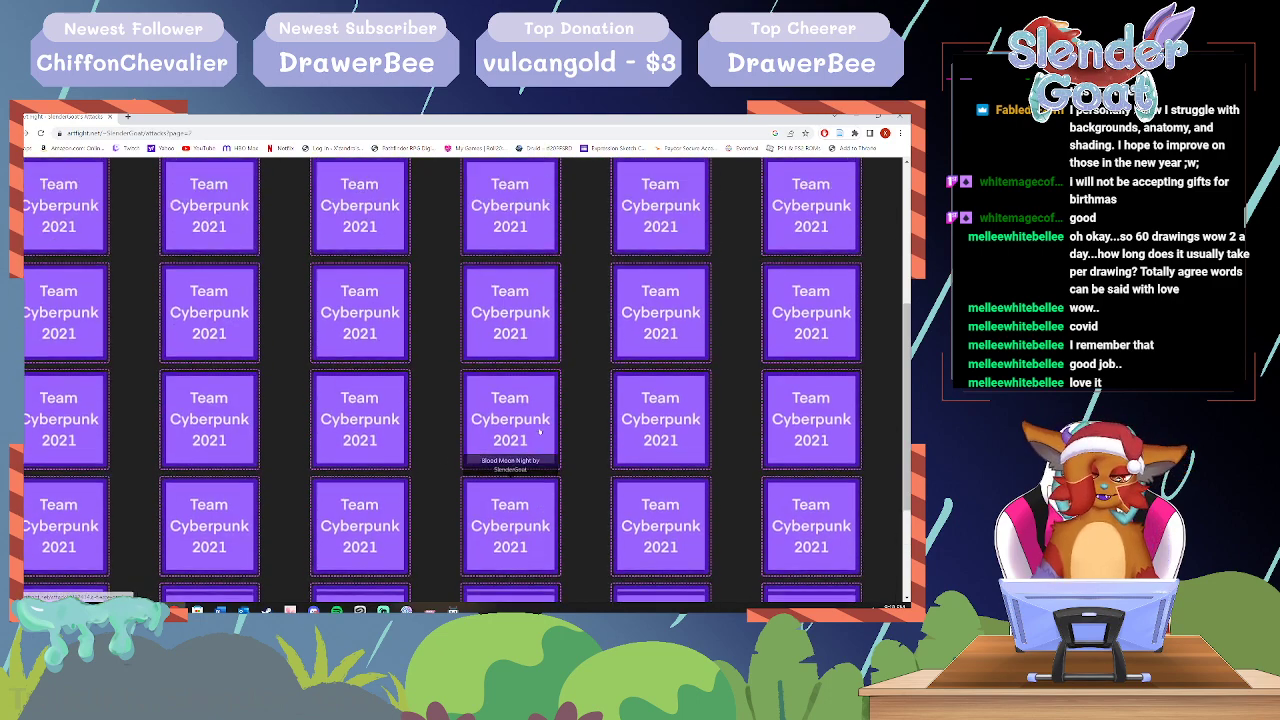
Step: Look through the titles on page 2, open the Day at the Beach attack and examine its drawing and background
scroll(434, 342, up, 3)
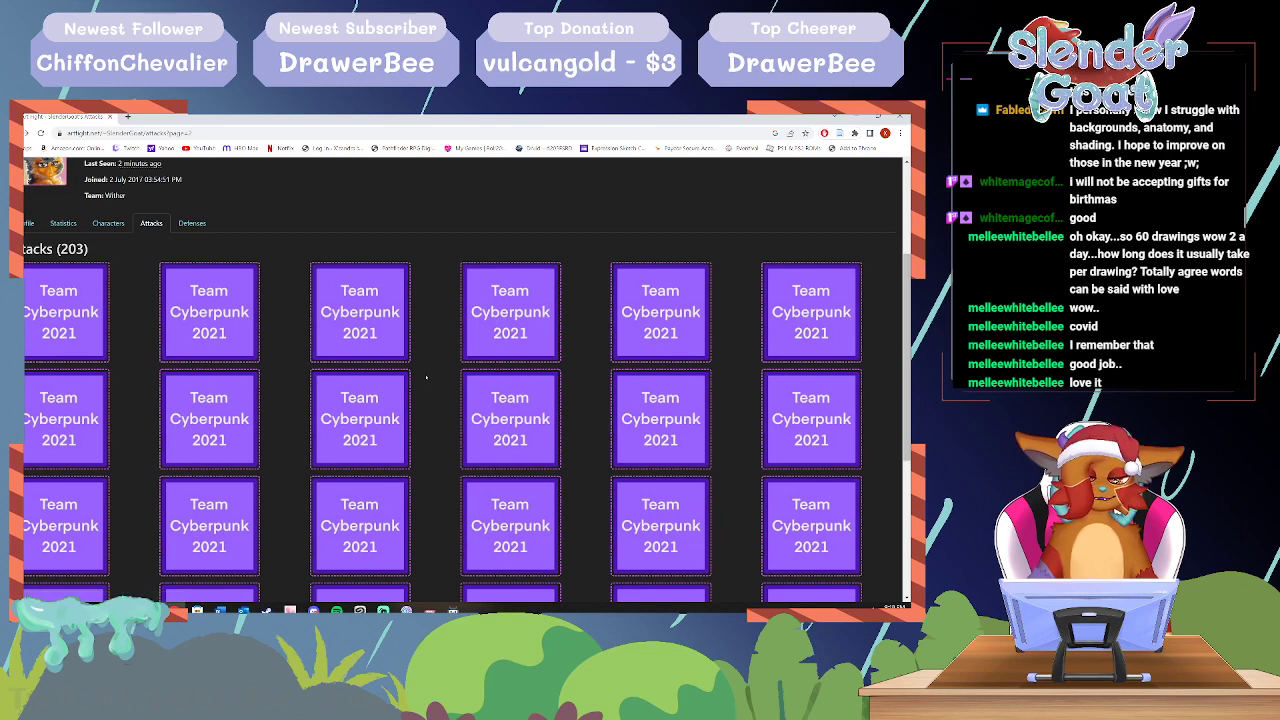
scroll(426, 378, up, 1)
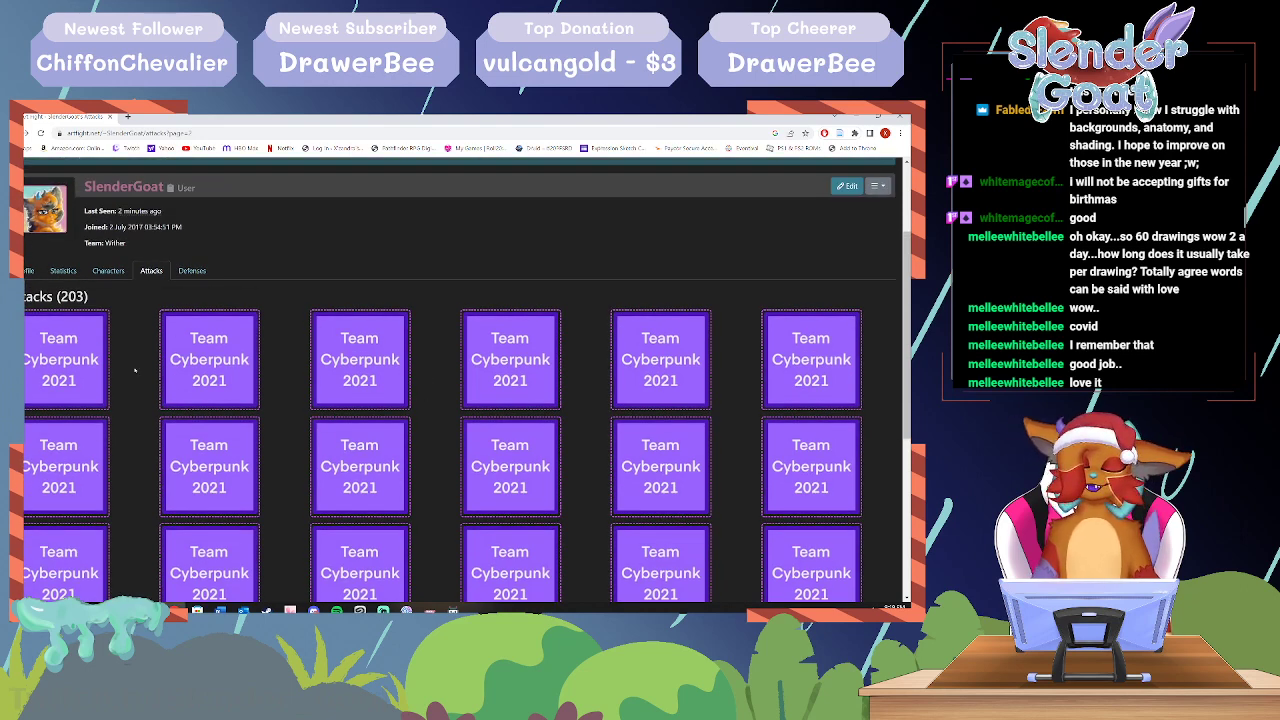
scroll(660, 292, down, 1)
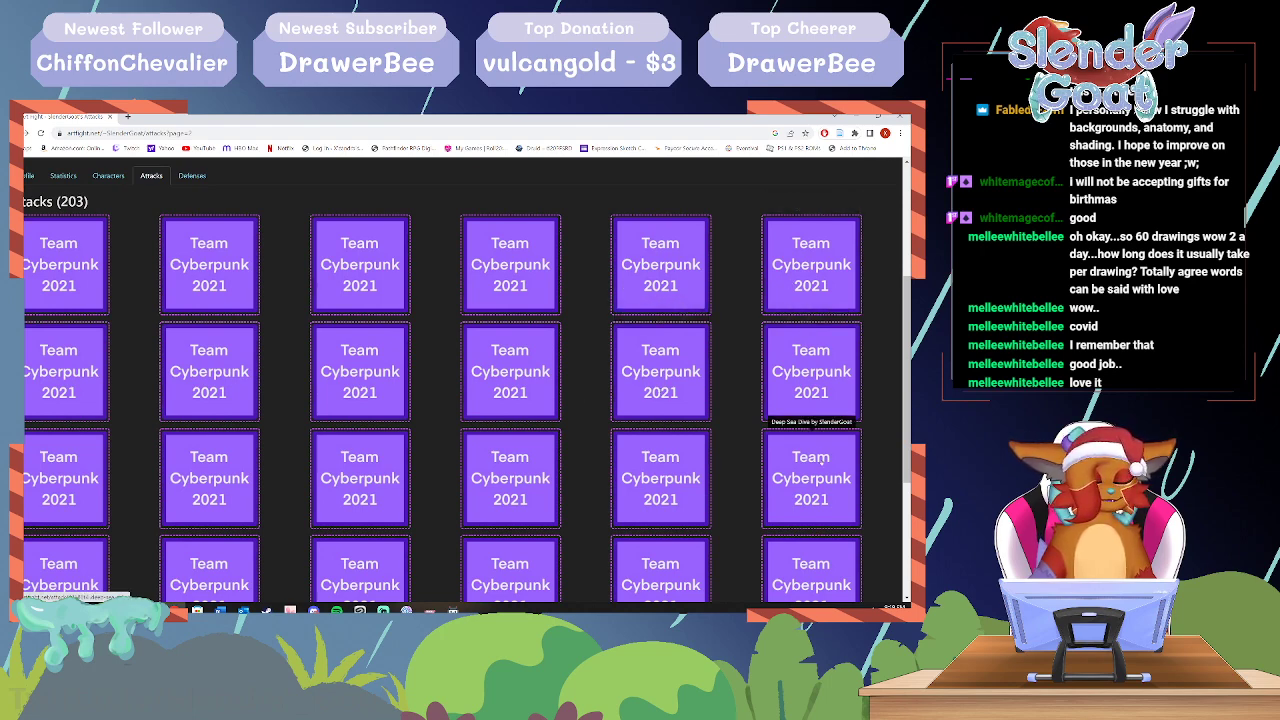
scroll(821, 458, down, 5)
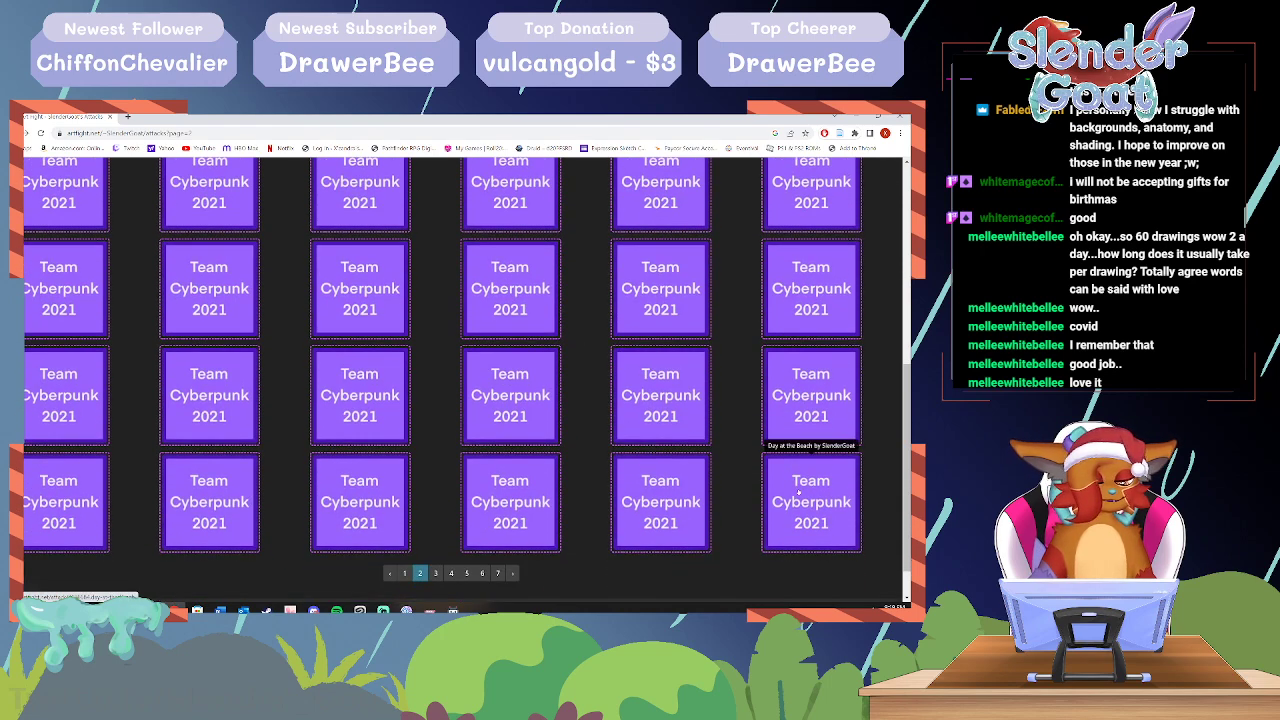
click(812, 490)
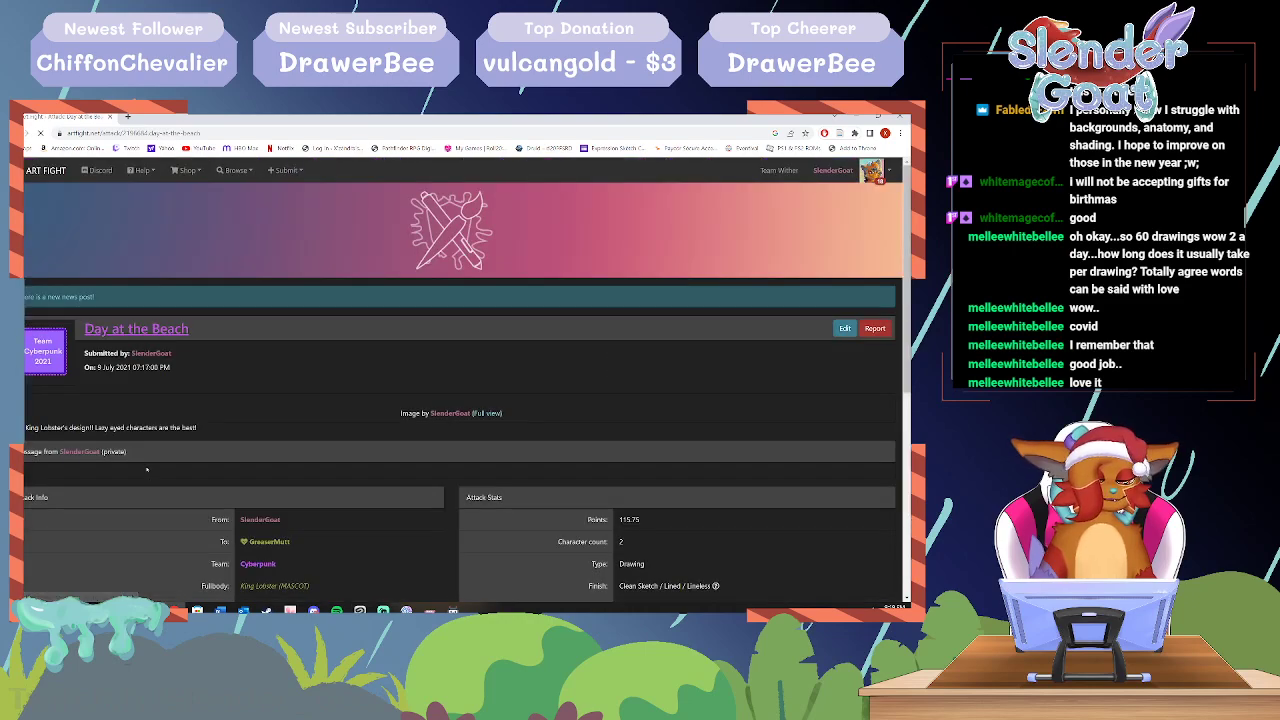
scroll(151, 469, down, 5)
scroll(151, 469, down, 1)
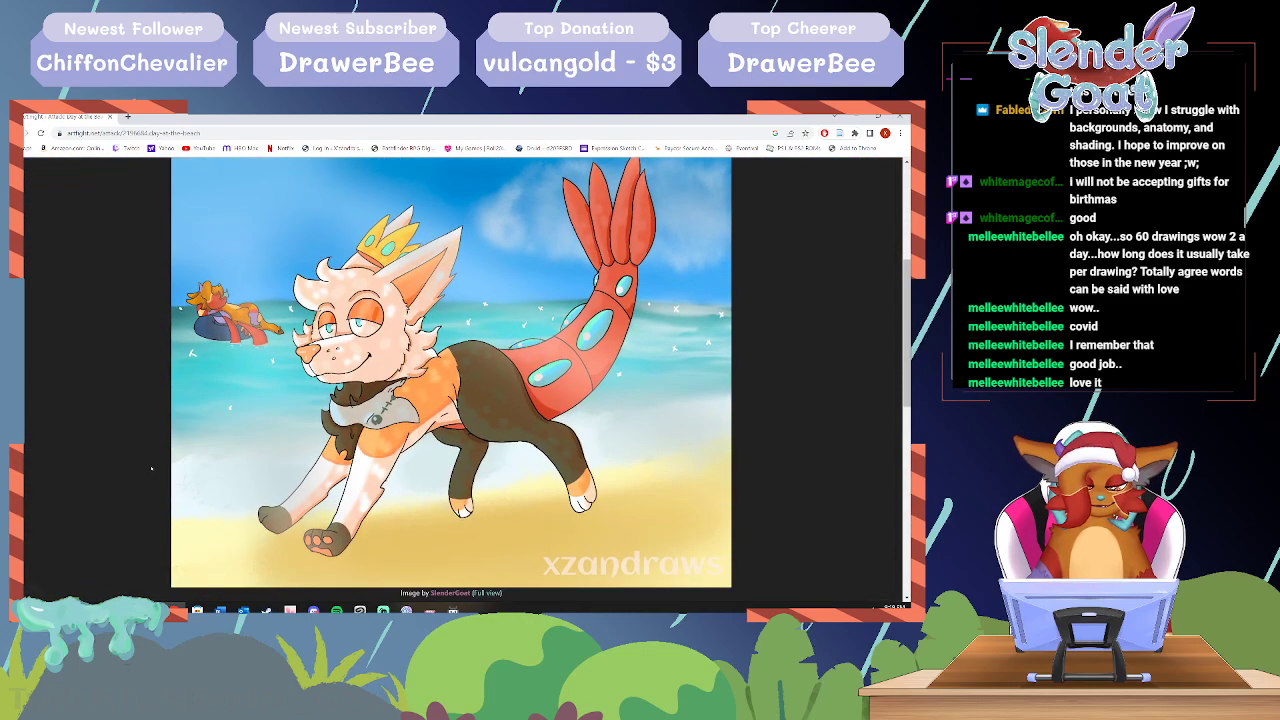
scroll(151, 469, up, 4)
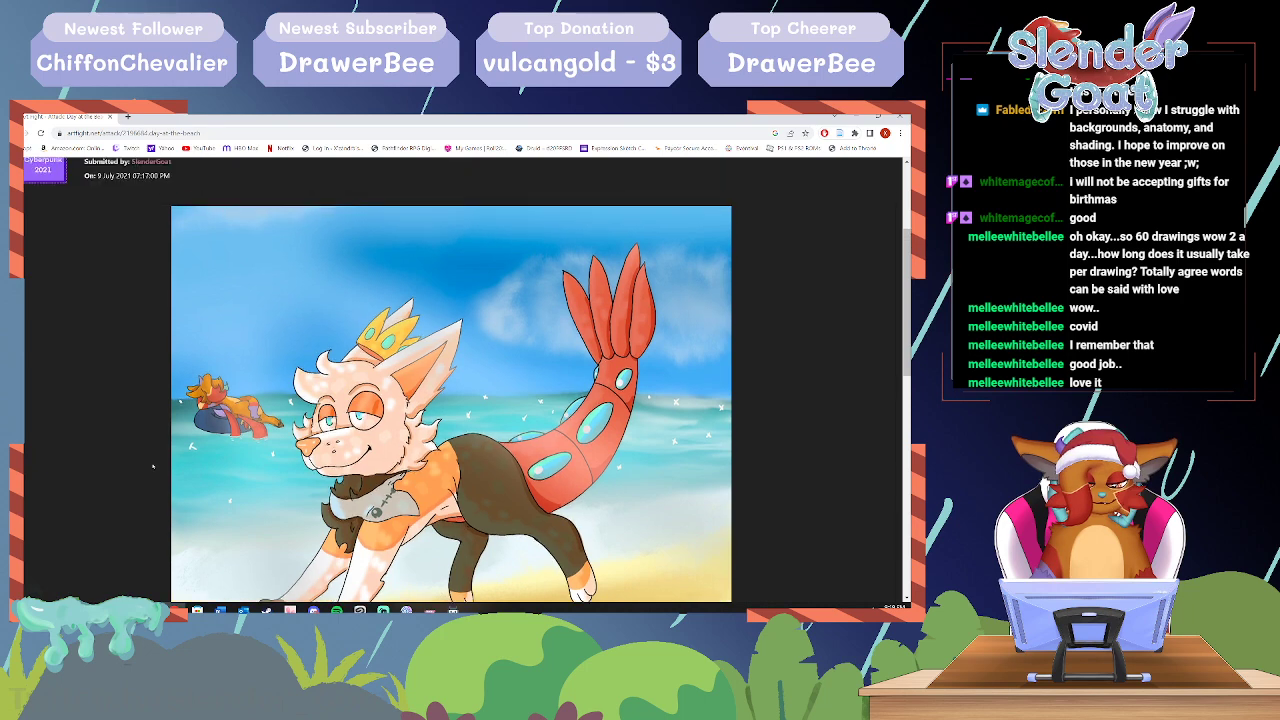
scroll(153, 466, up, 2)
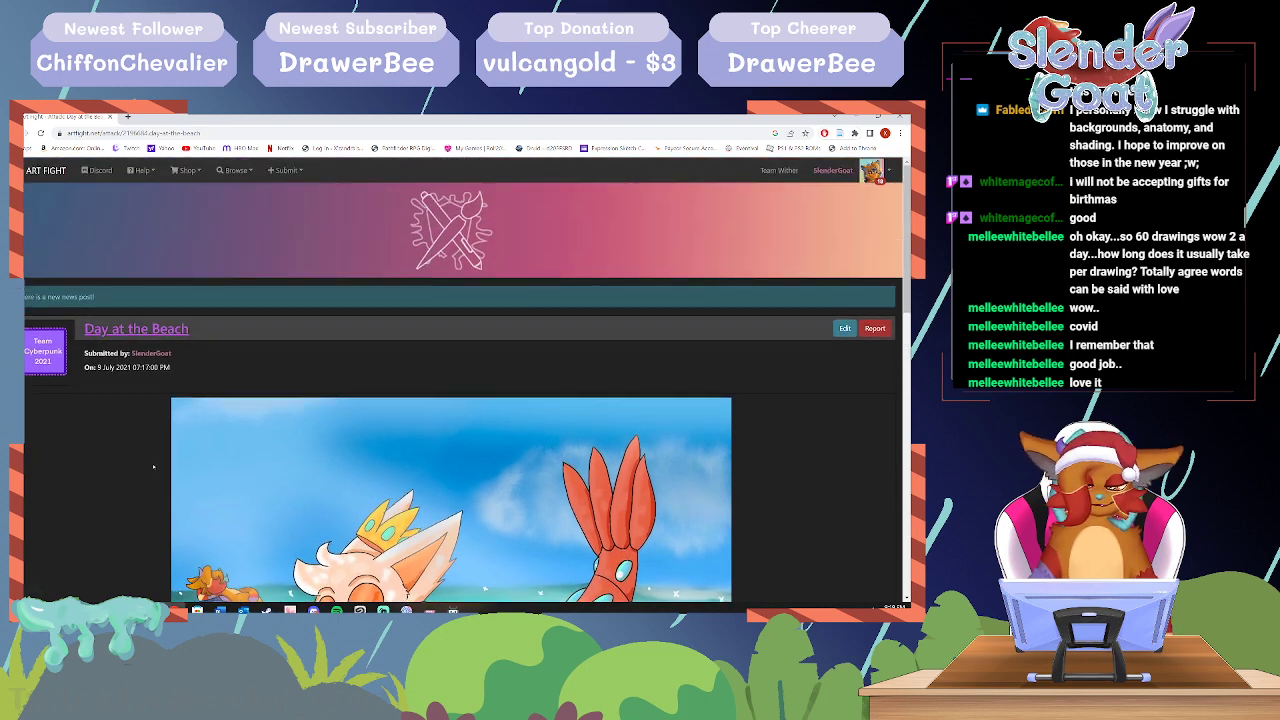
Step: Go back to the SlenderGoat profile, and switch to the Dragon Boy drawing in Clip Studio Paint
click(155, 354)
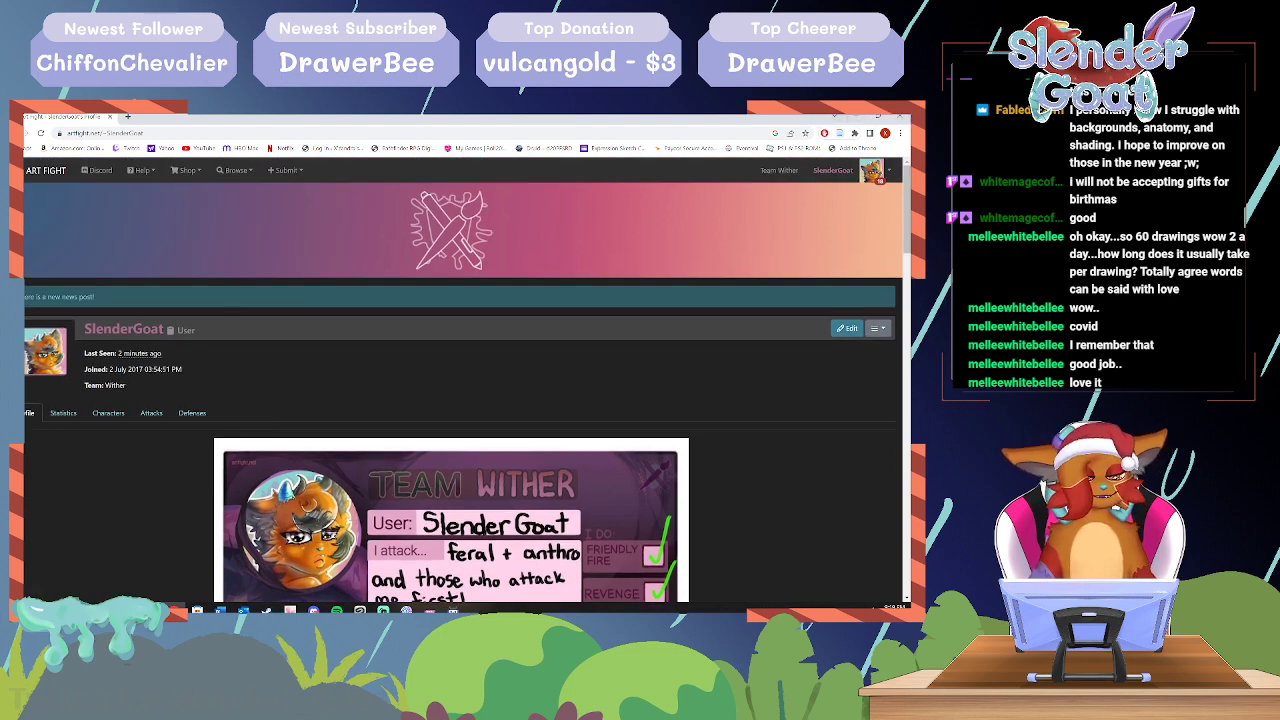
drag(762, 119, 26, 420)
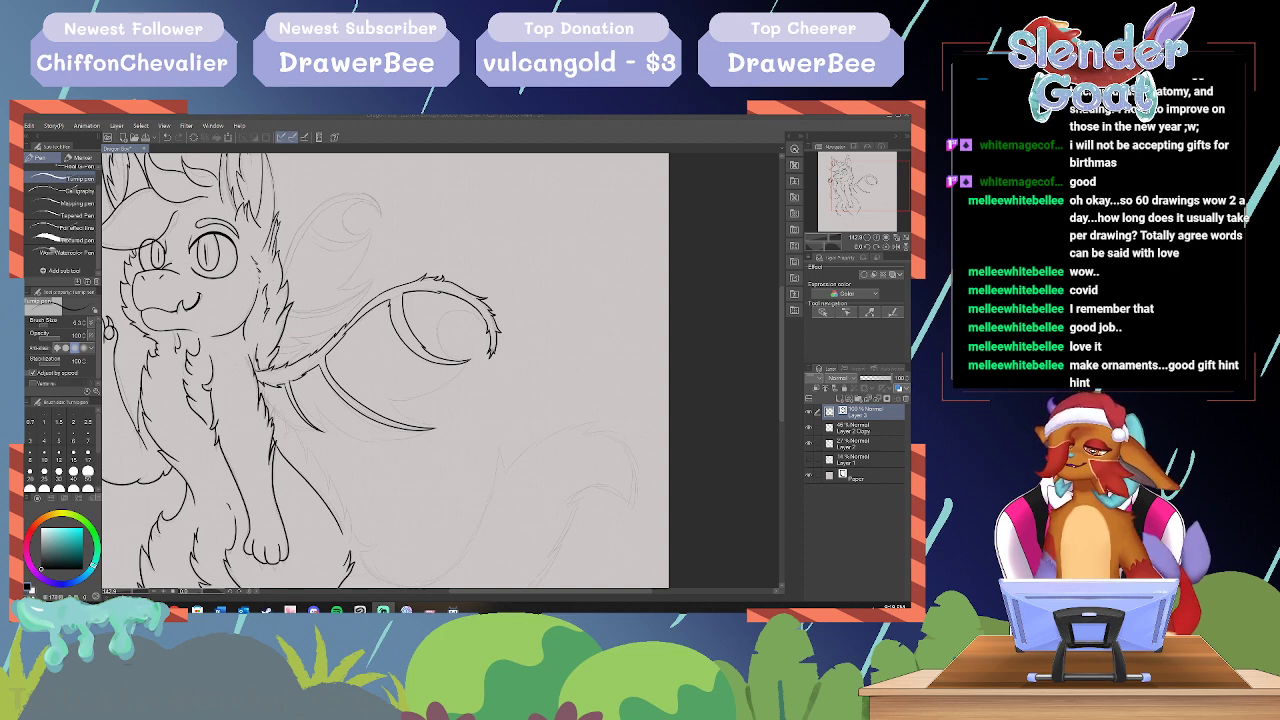
key(alt+Tab)
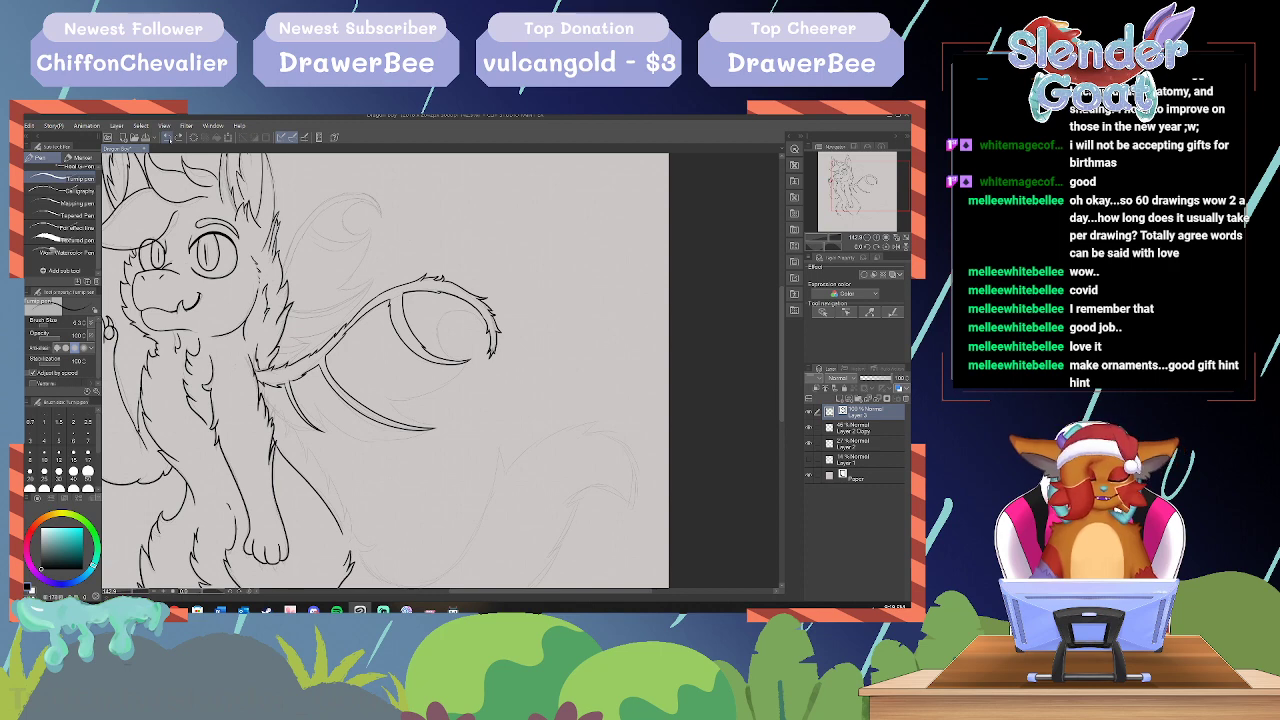
drag(437, 330, 441, 348)
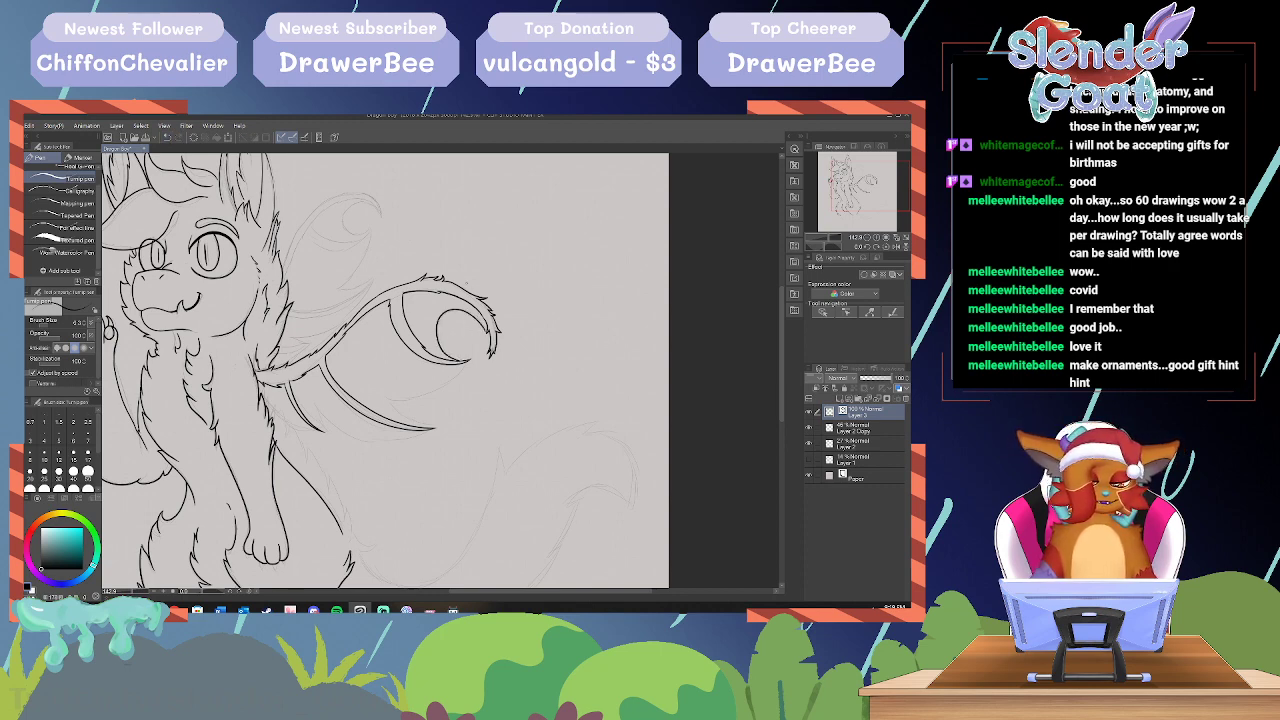
key(ctrl+z)
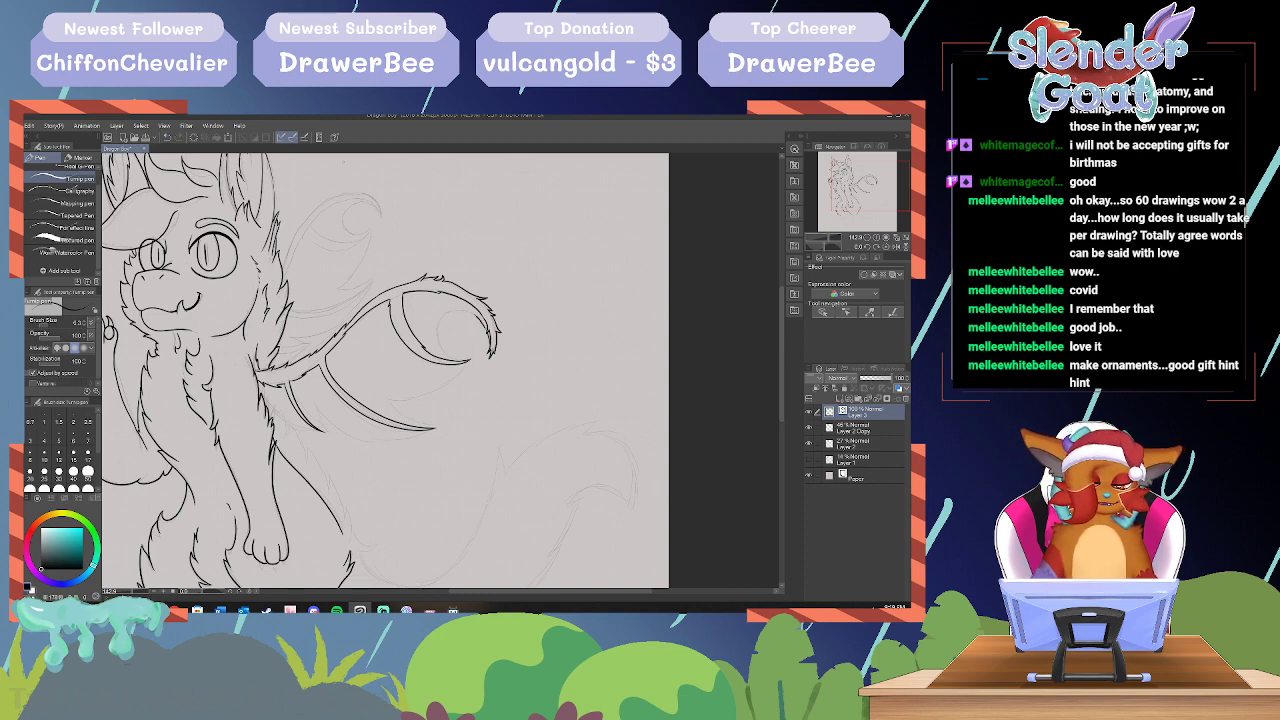
click(167, 137)
click(167, 137)
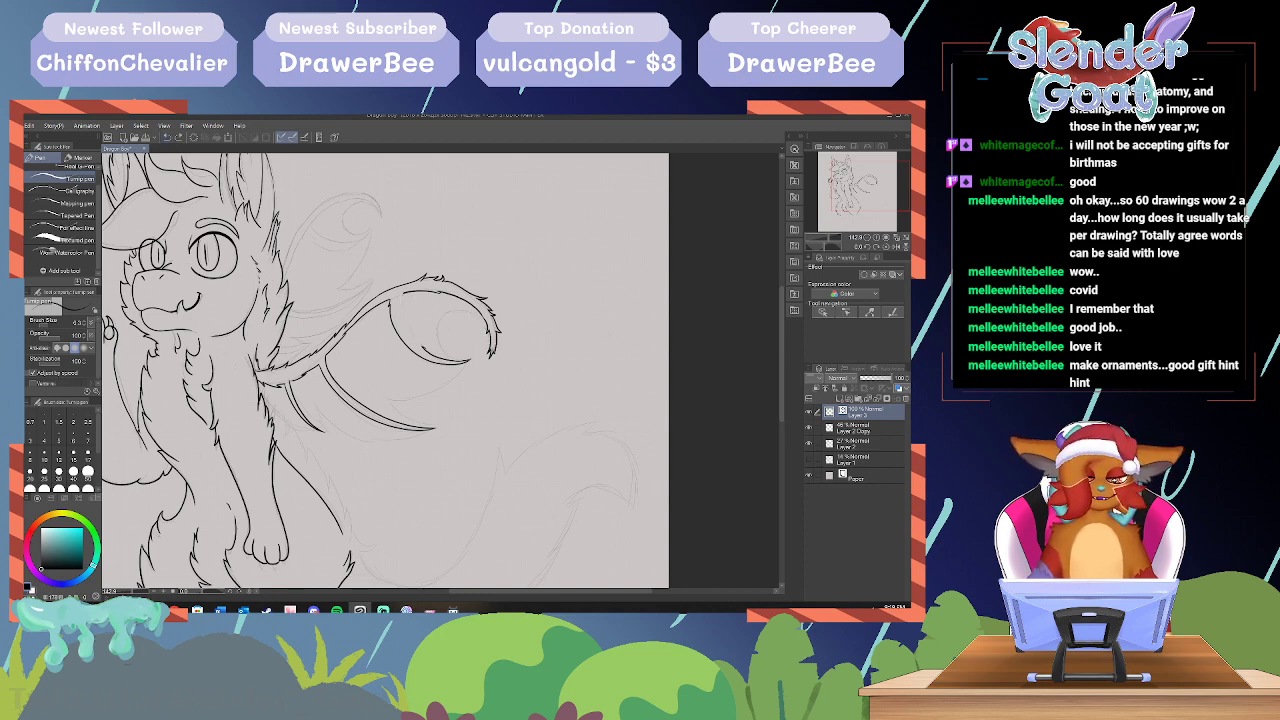
click(178, 137)
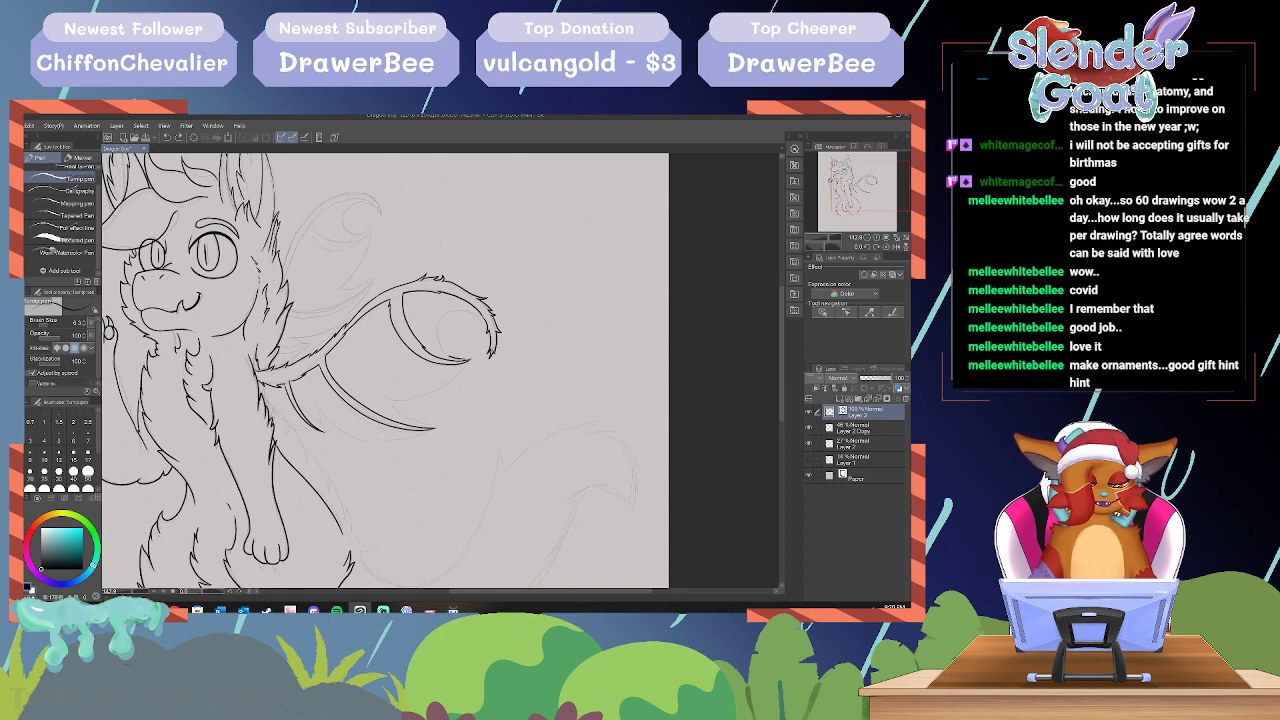
drag(437, 333, 465, 359)
click(167, 137)
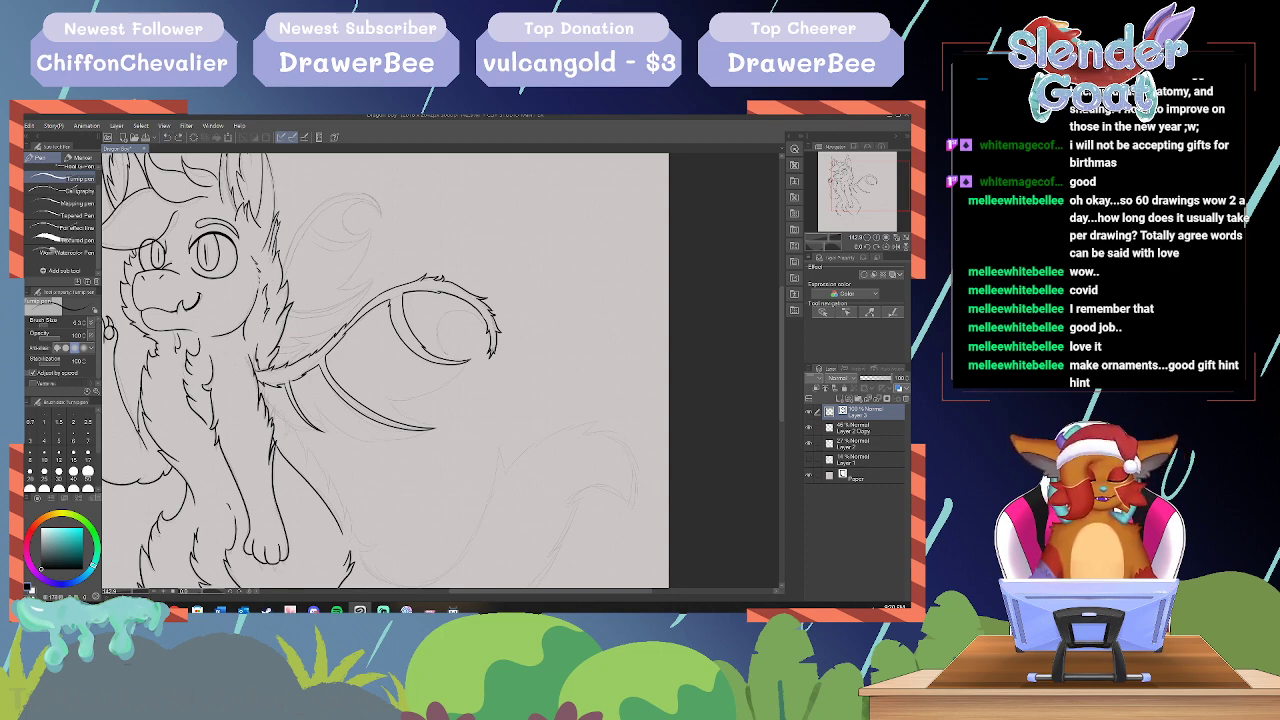
Step: Ink the wing membrane's scalloped edge, with a rounded hollow inside the hooked tip and a curve joining the upper and middle fingers
drag(441, 352, 442, 321)
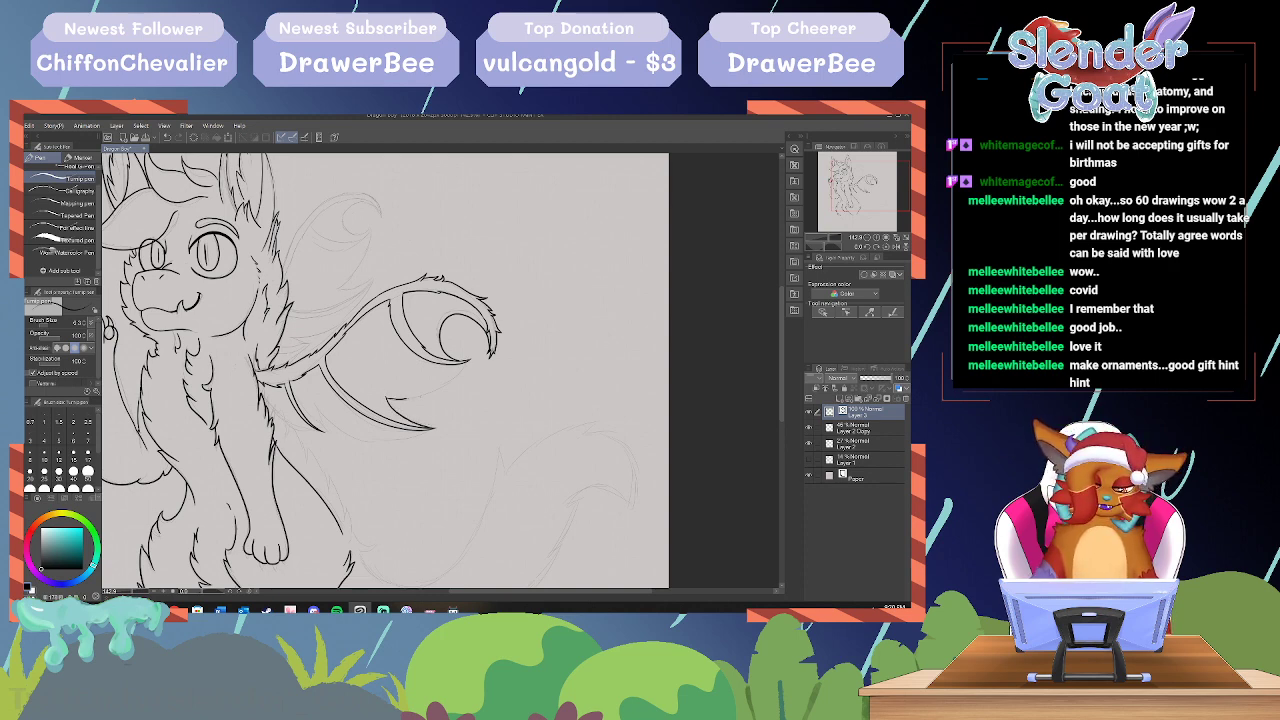
drag(406, 399, 427, 396)
key(ctrl+z)
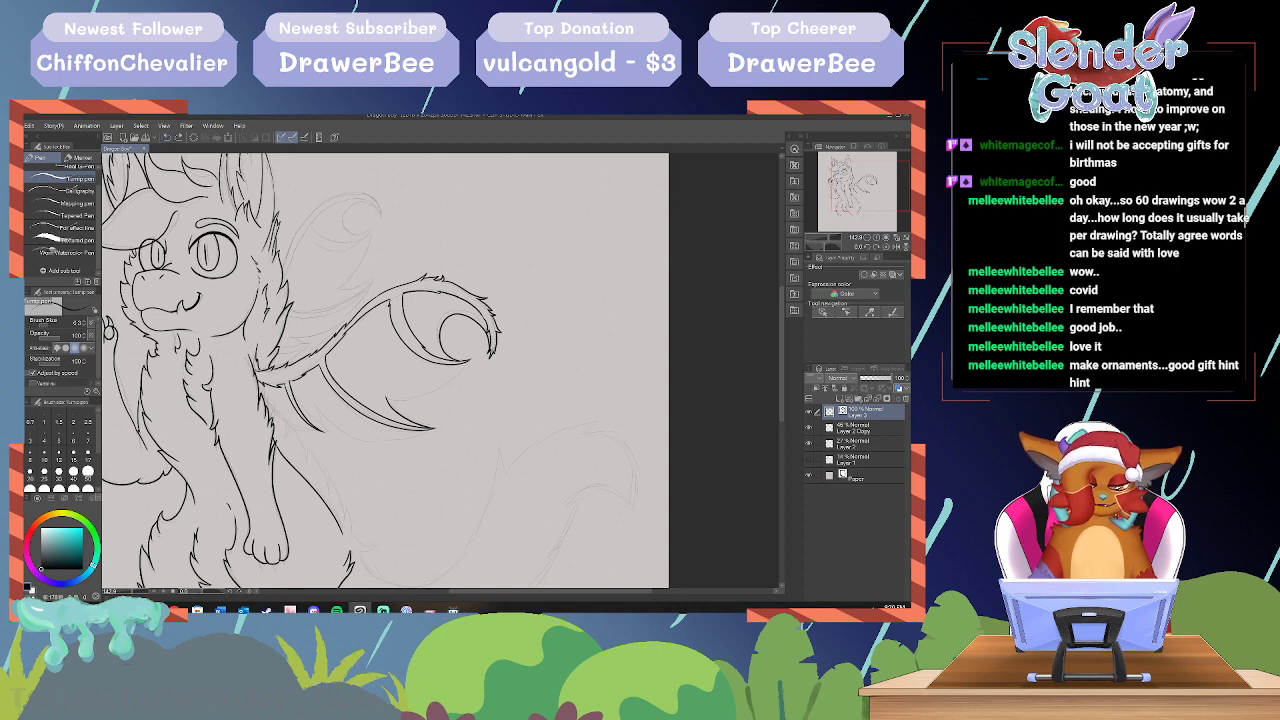
mouse_move(441, 386)
mouse_down()
mouse_move(391, 396)
mouse_move(459, 372)
mouse_up()
click(167, 137)
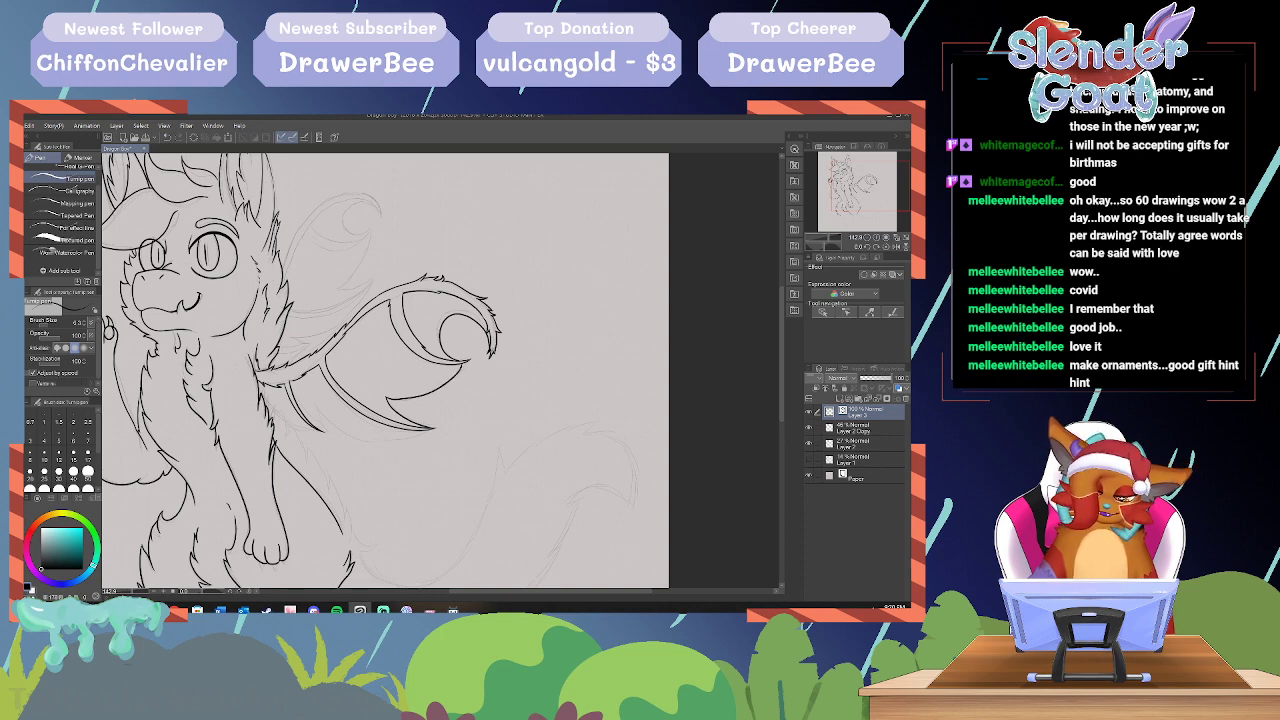
Step: Ink the wing membrane's lower scalloped edges between the hooked tip, the middle finger and the lowest finger
click(167, 137)
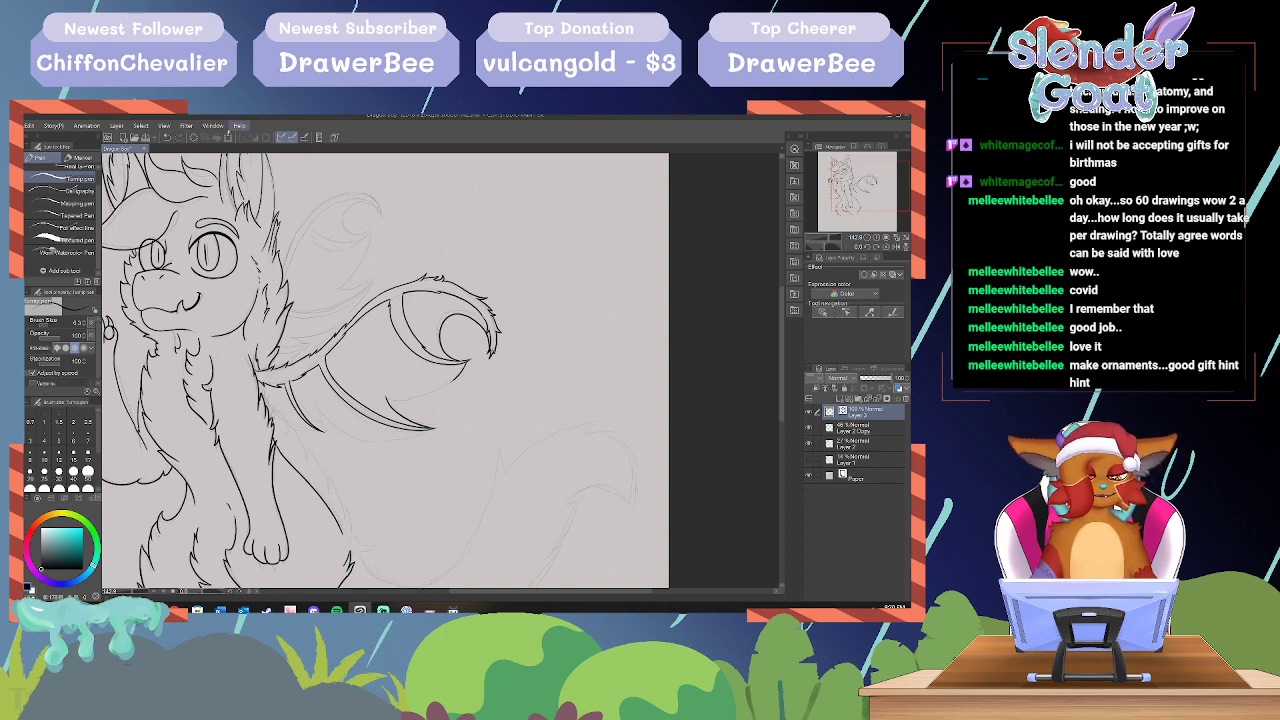
drag(390, 401, 446, 384)
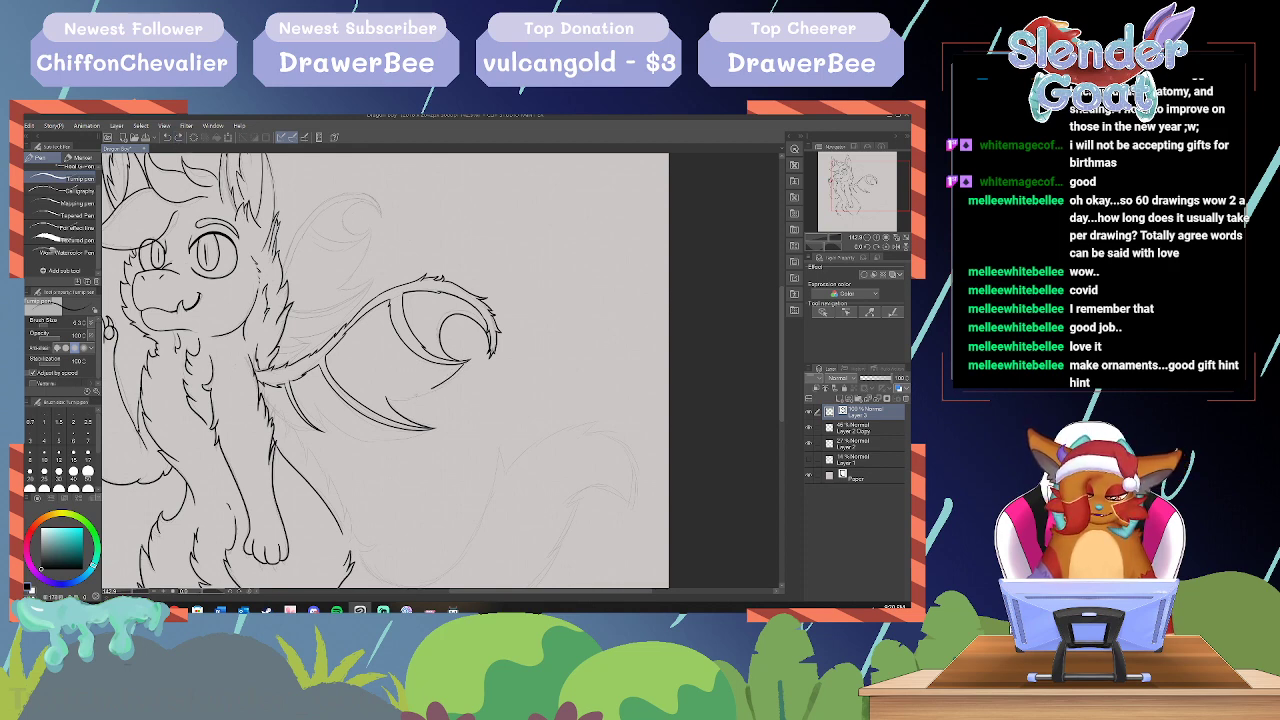
drag(432, 390, 383, 395)
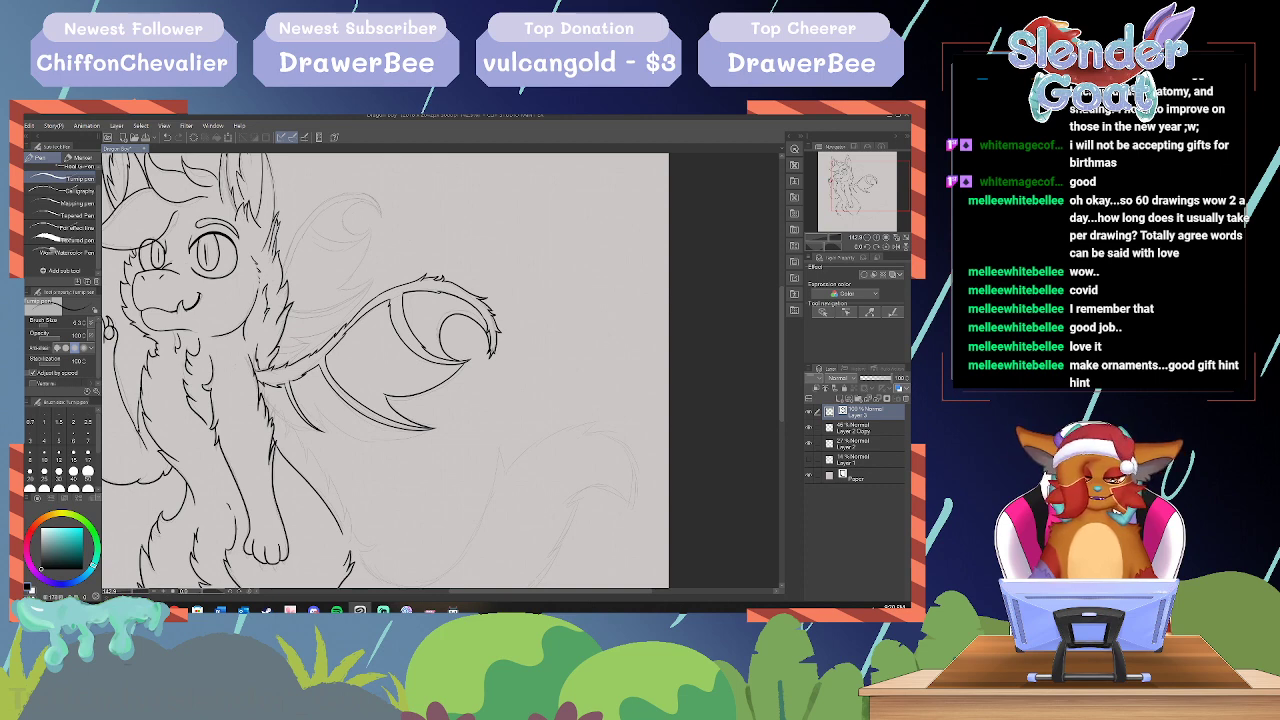
drag(324, 414, 424, 434)
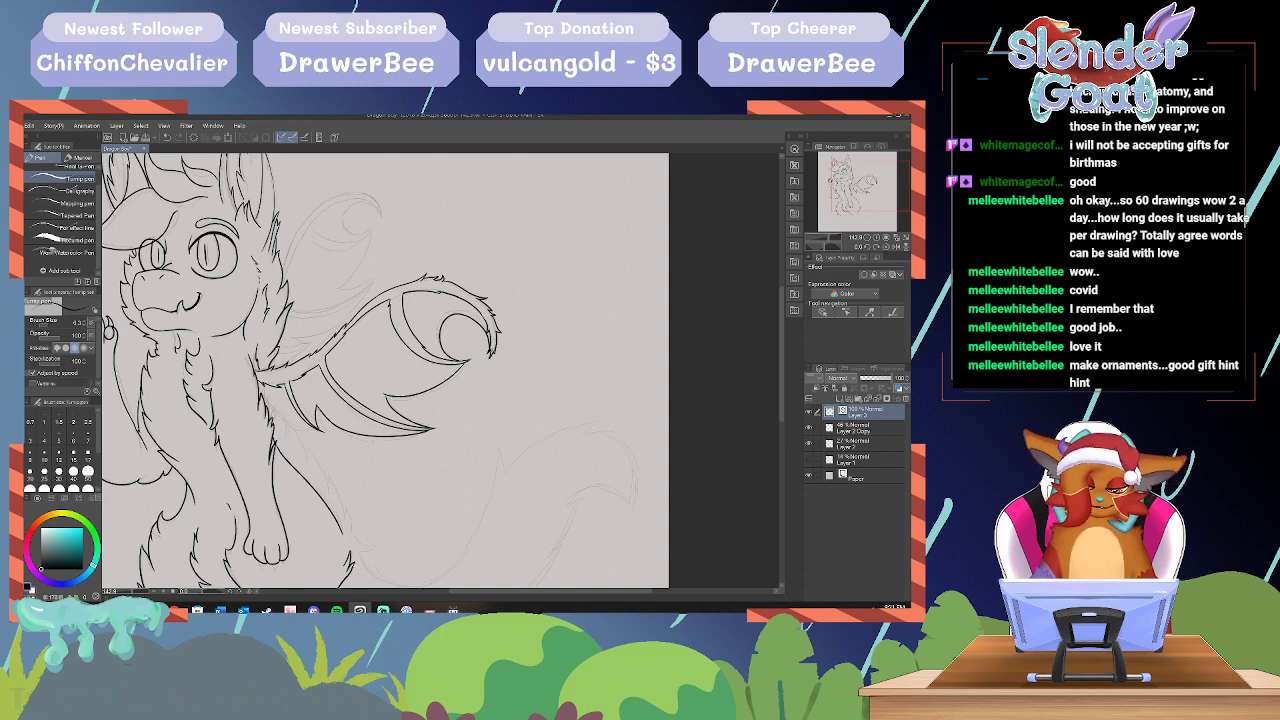
Step: Create a new blank illustration canvas and show the whole page
click(14, 126)
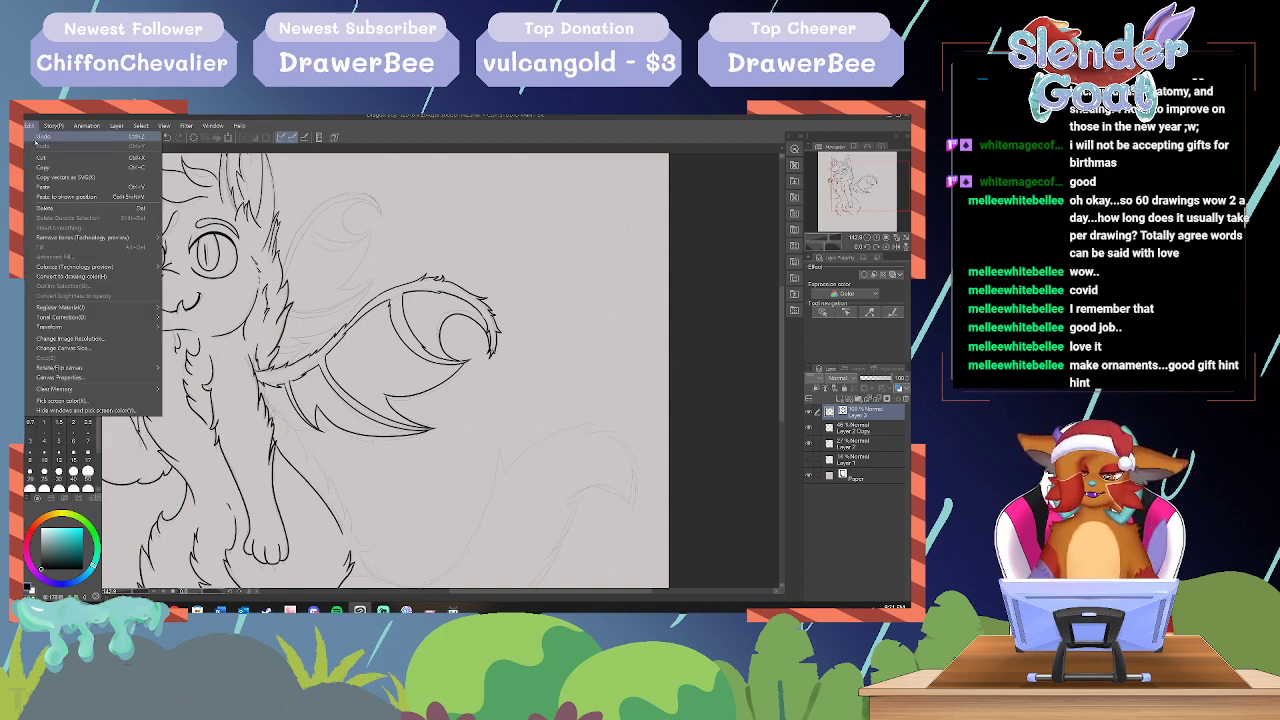
click(65, 170)
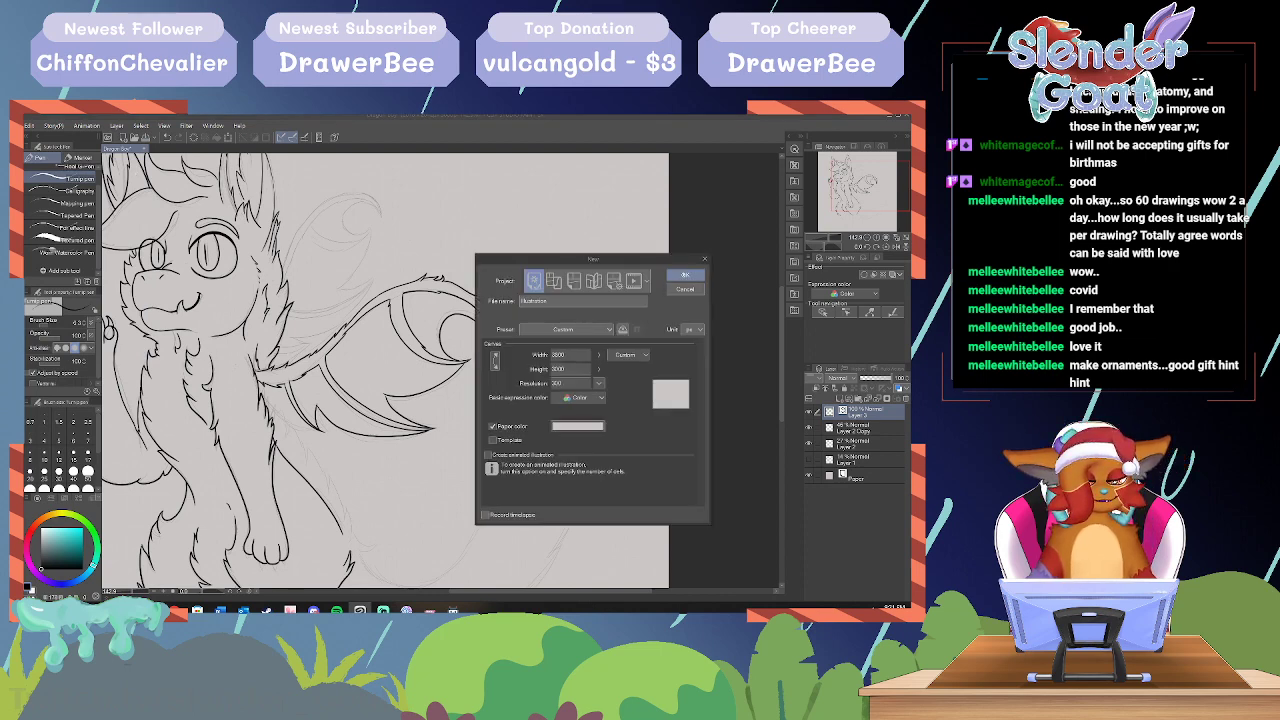
click(684, 275)
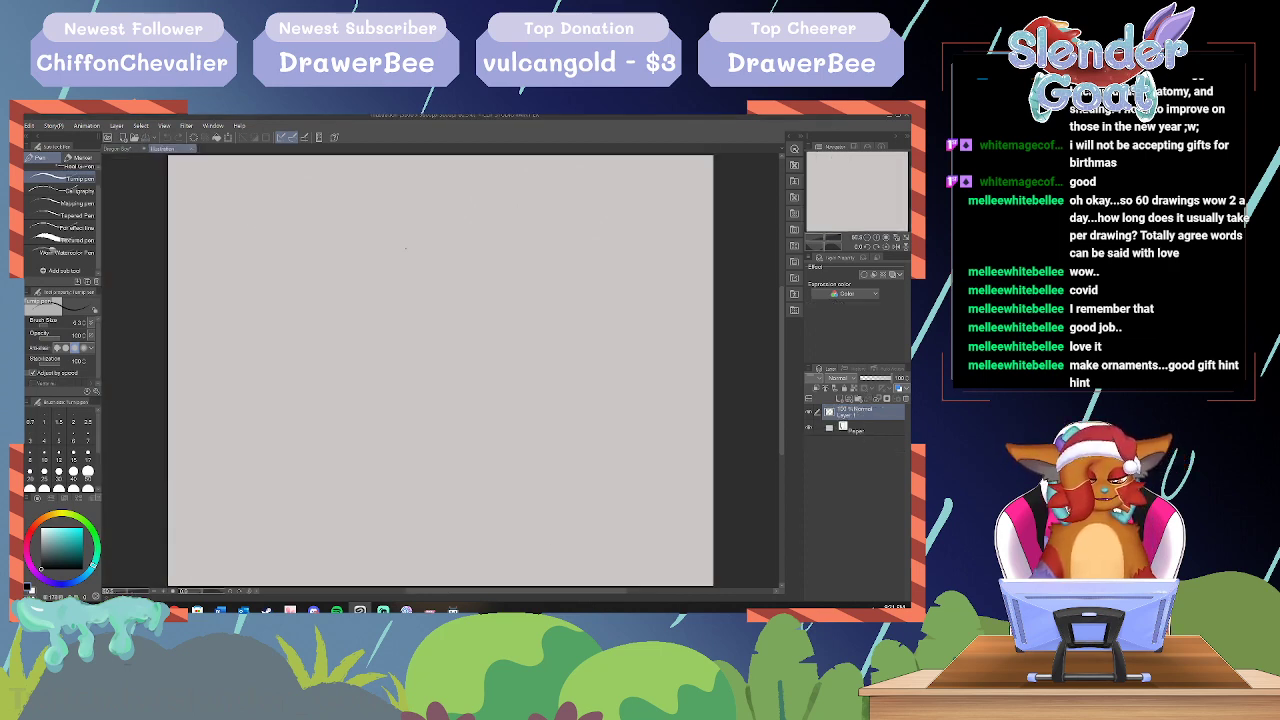
key(ctrl+minus)
key(ctrl+minus)
key(ctrl+plus)
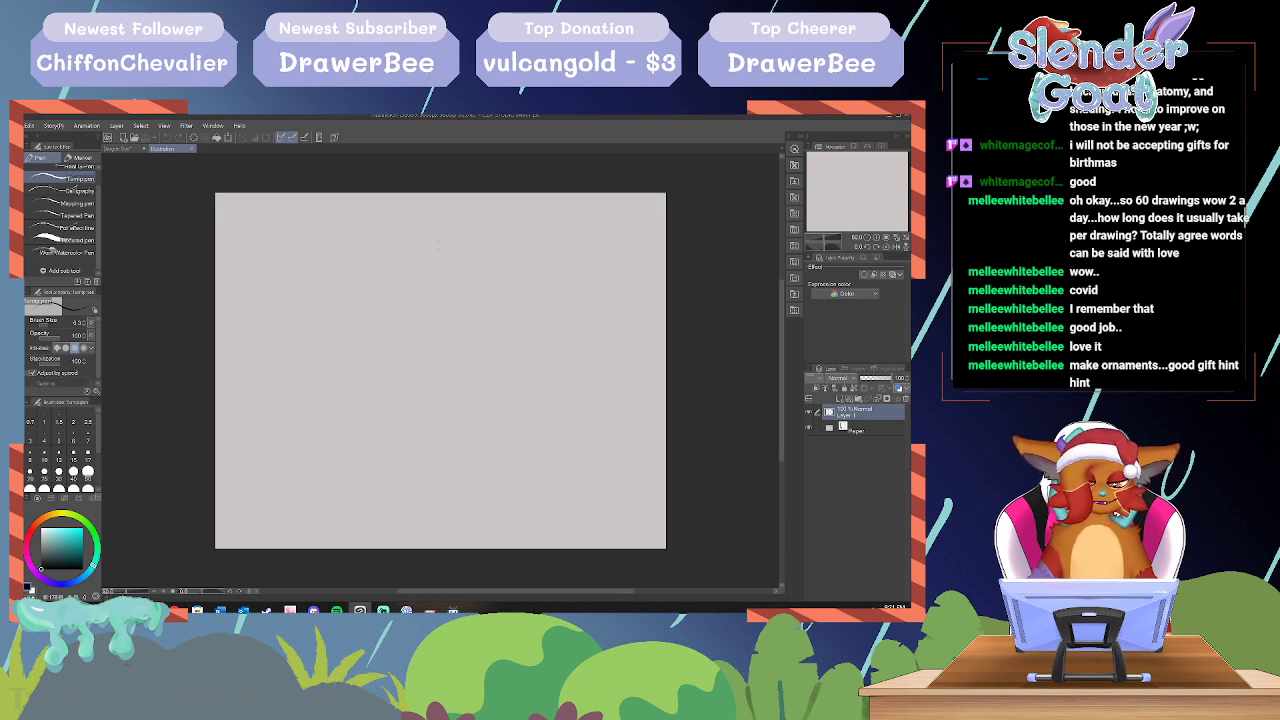
Step: Sketch horizontal guide lines for a figure's head, chest, hips and feet, with a head oval and a hip box
drag(399, 236, 446, 236)
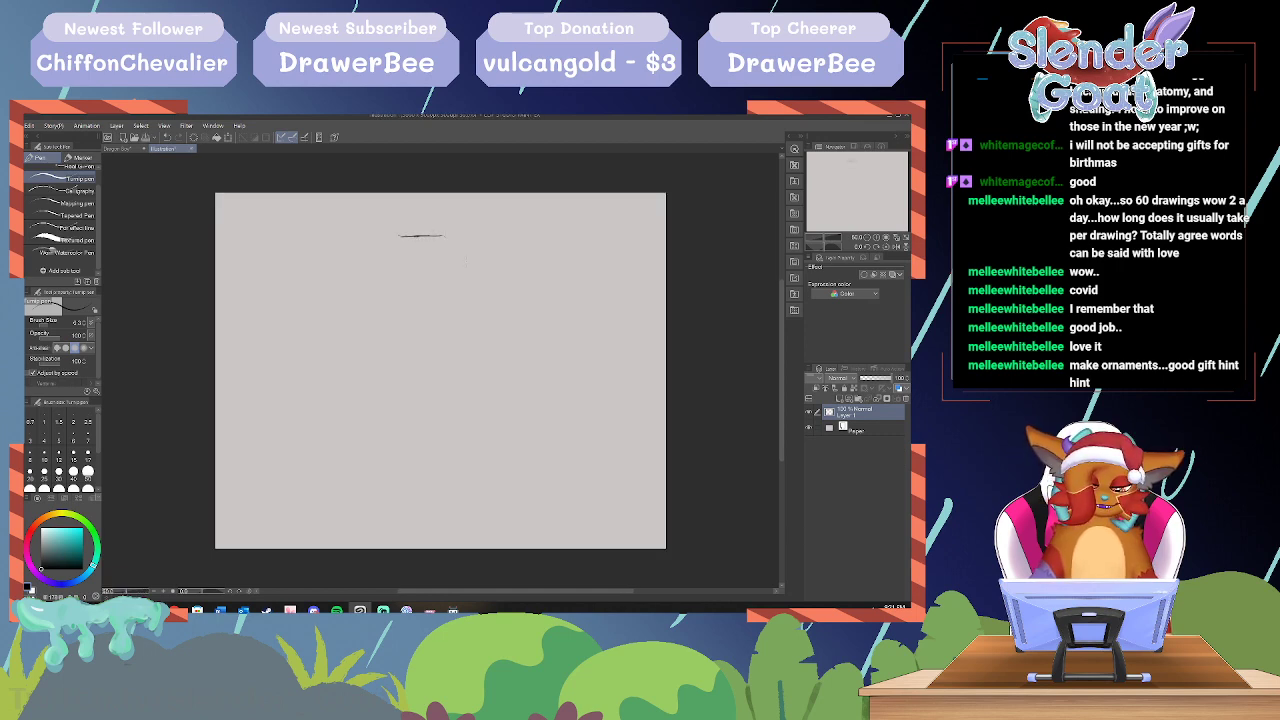
drag(390, 514, 425, 513)
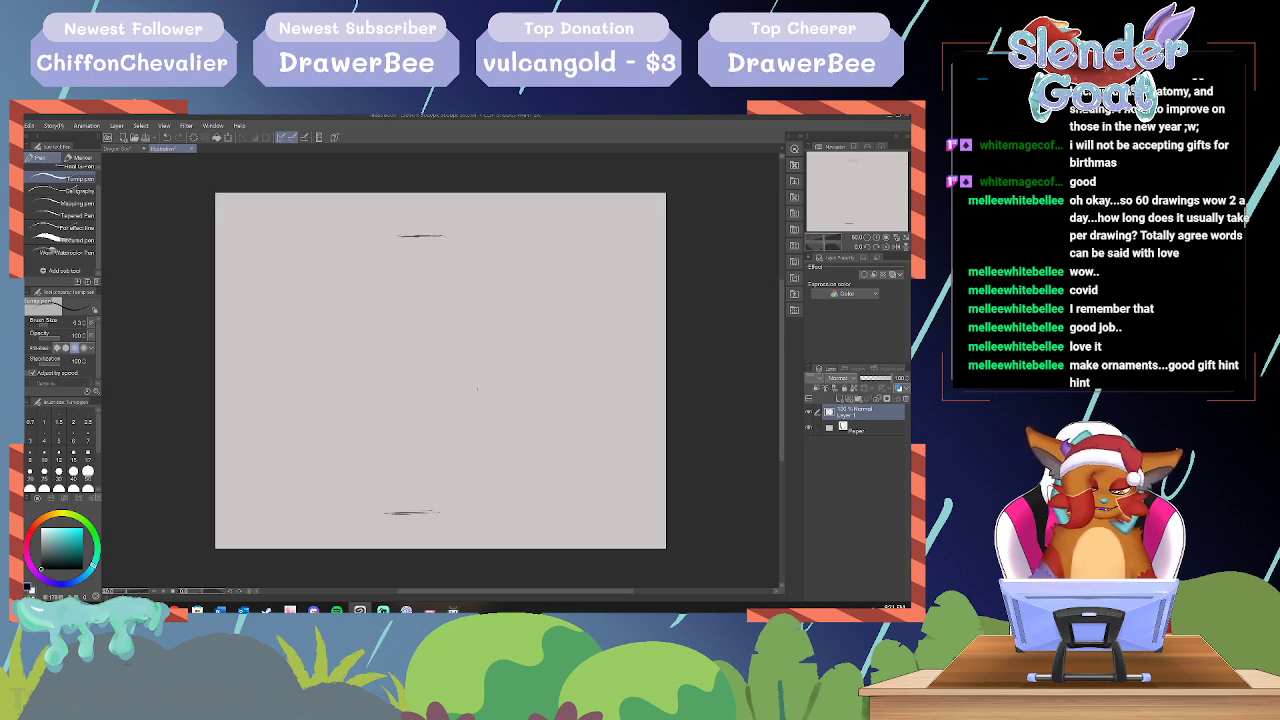
drag(392, 363, 438, 361)
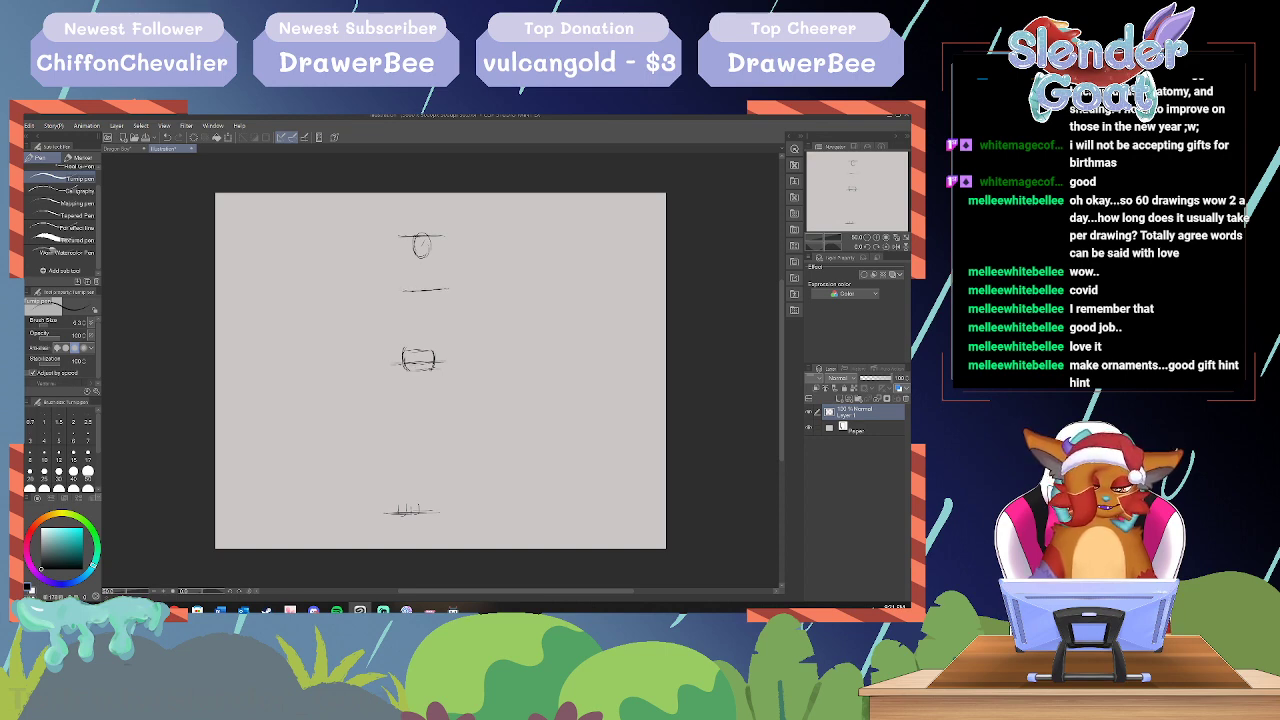
drag(412, 289, 452, 289)
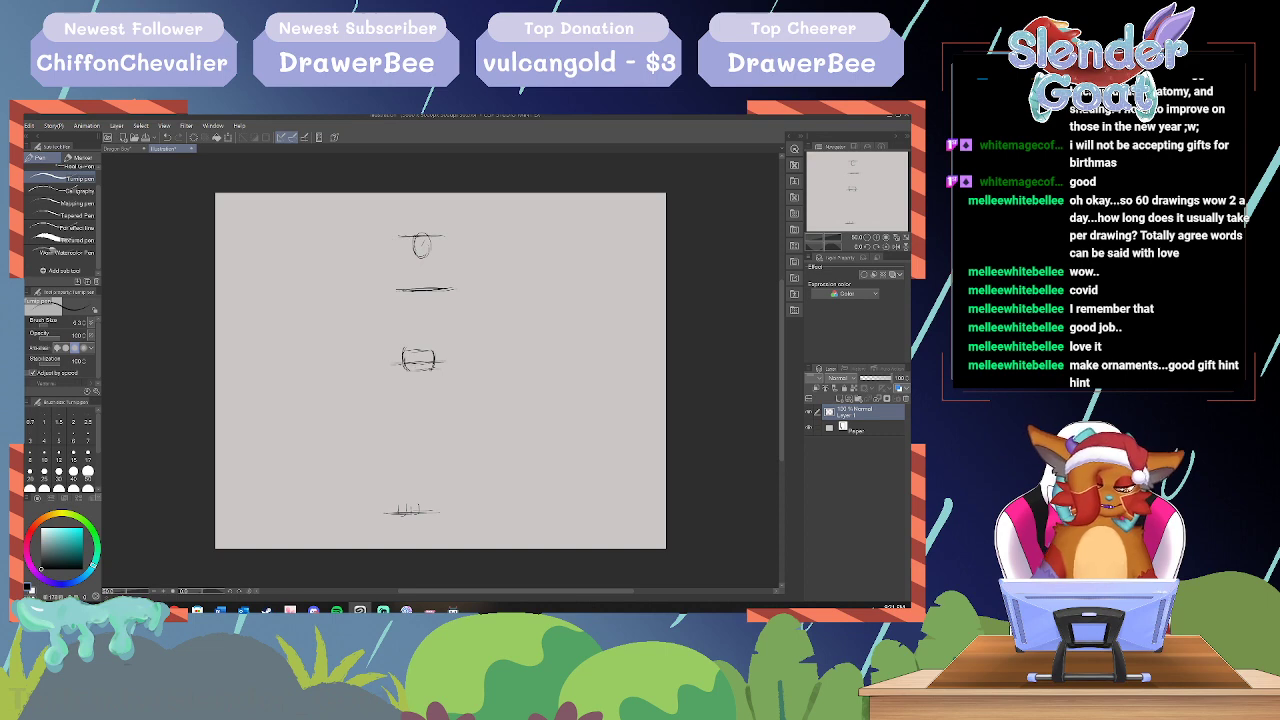
Step: Add a box-shaped chest, both arms with hands, a knee line and one lower-leg edge to the proportion sketch
drag(443, 274, 443, 298)
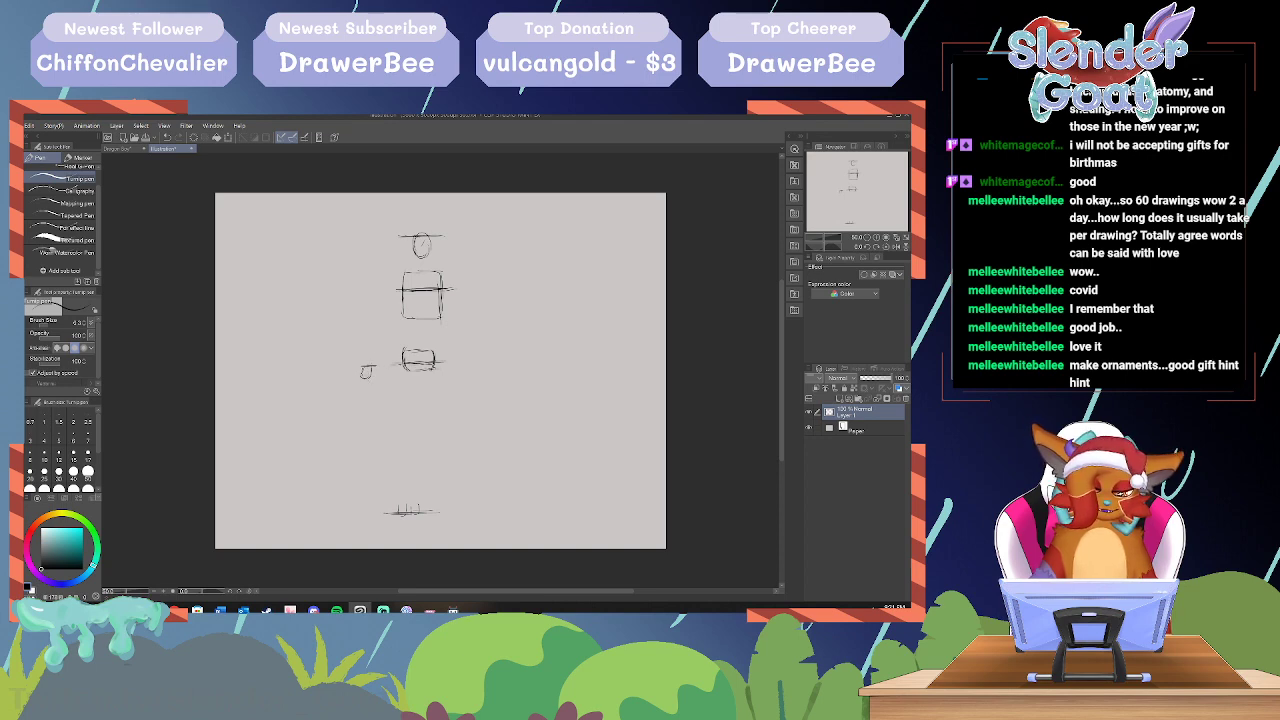
mouse_move(366, 366)
mouse_down()
mouse_move(389, 276)
mouse_move(376, 354)
mouse_up()
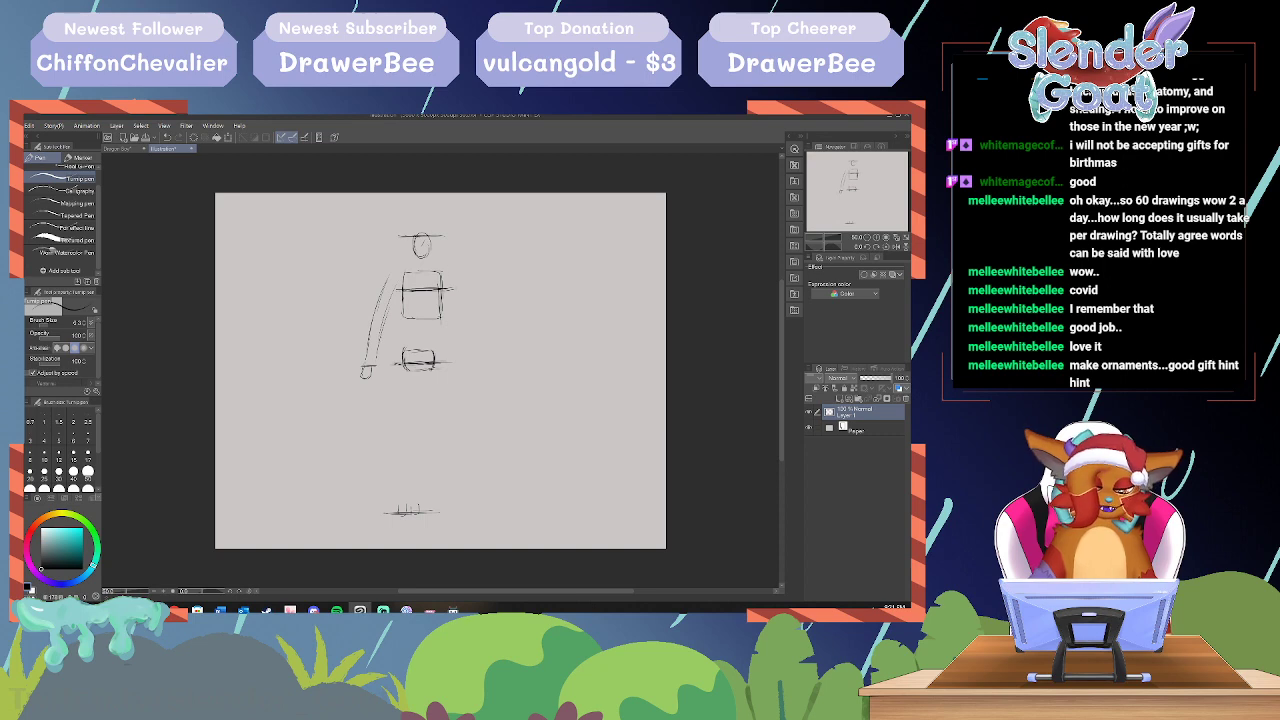
mouse_move(460, 277)
mouse_down()
mouse_move(483, 347)
mouse_move(449, 283)
mouse_up()
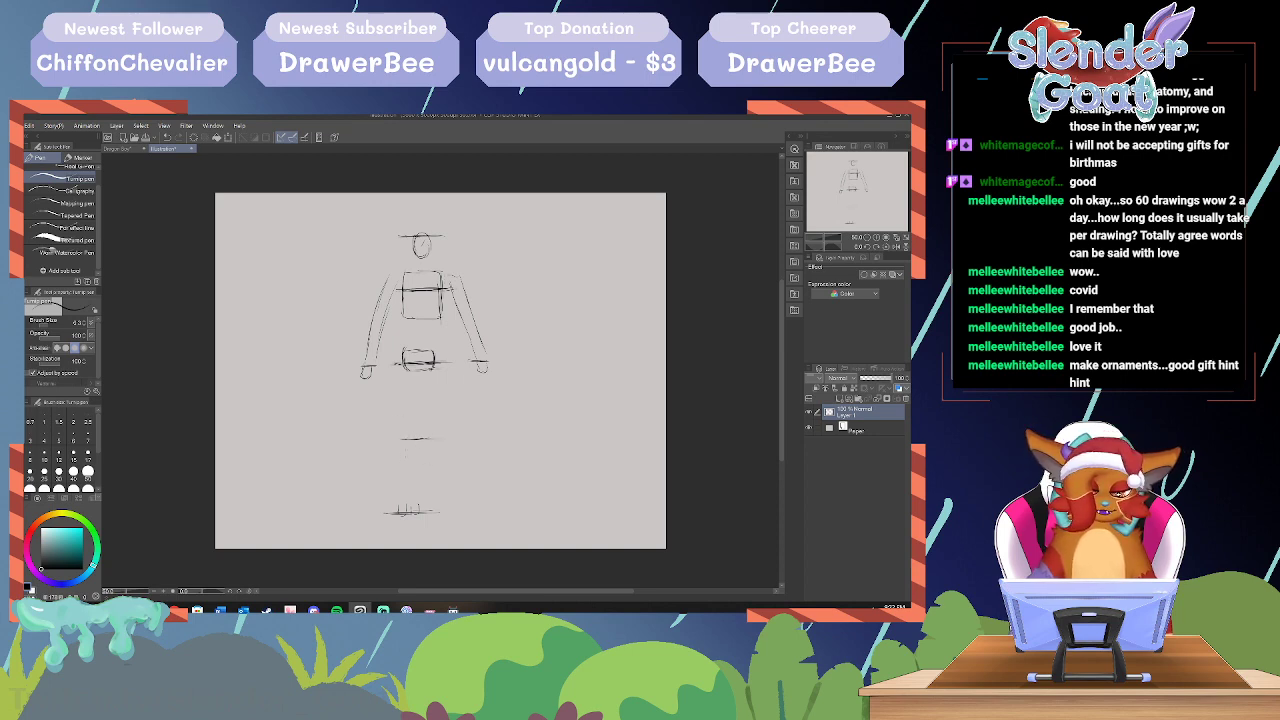
drag(401, 440, 398, 512)
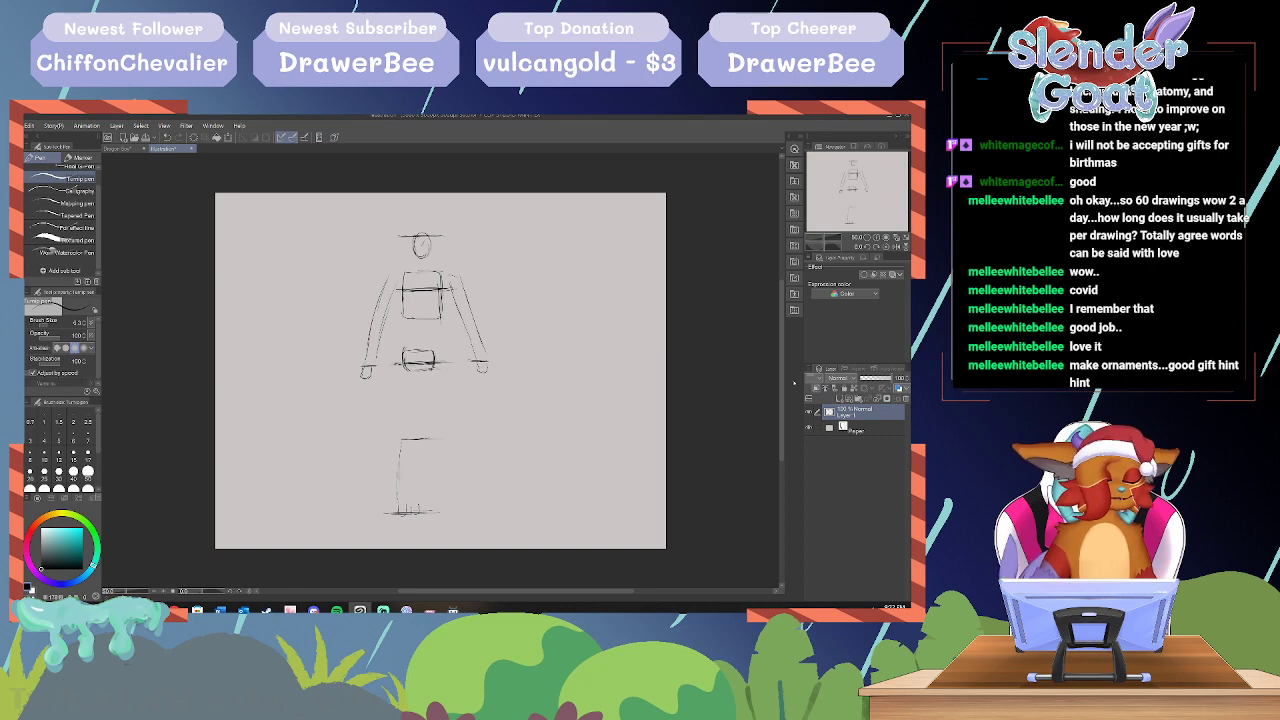
Step: Close the proportion sketch without saving it and return to the Dragon Boy drawing
click(192, 149)
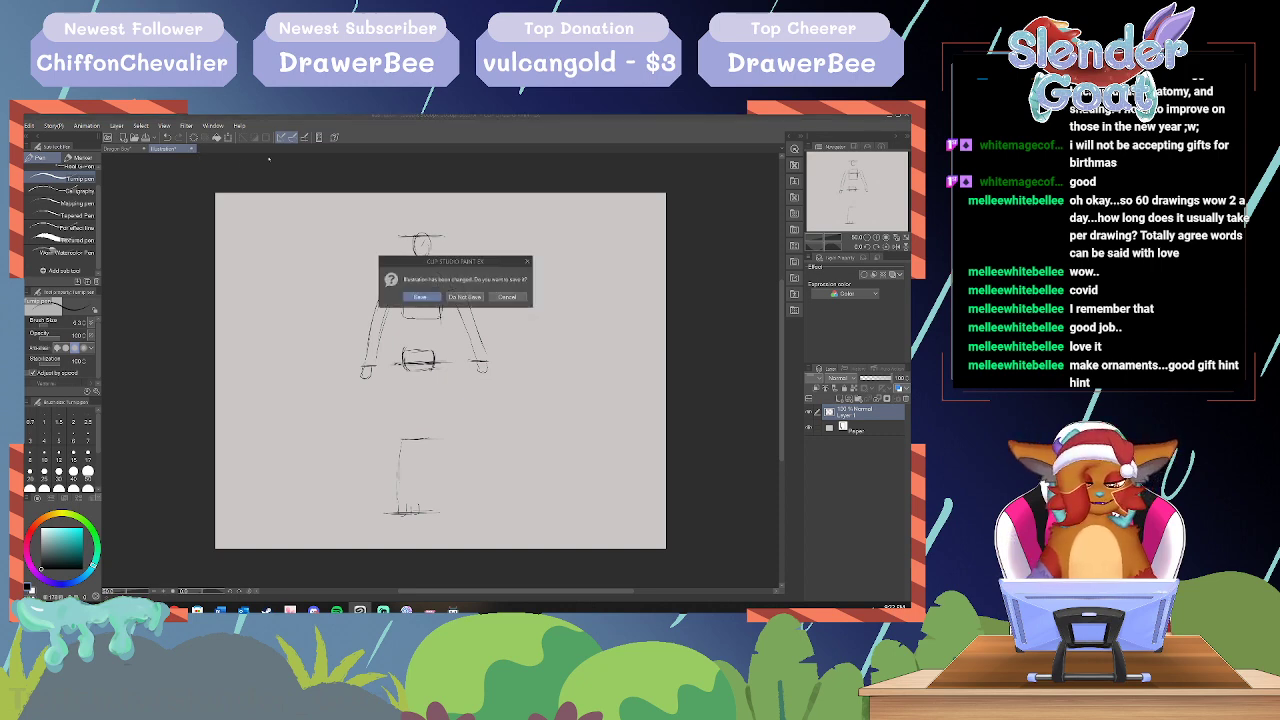
click(421, 297)
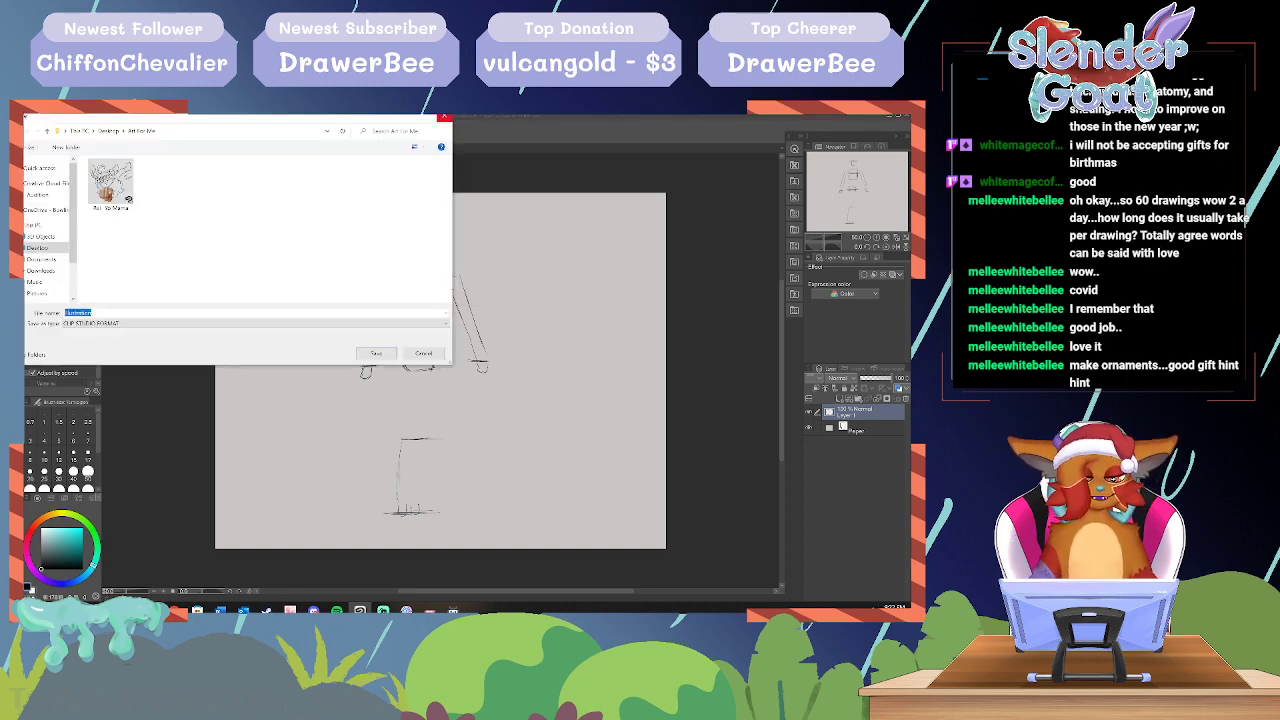
click(445, 117)
click(192, 149)
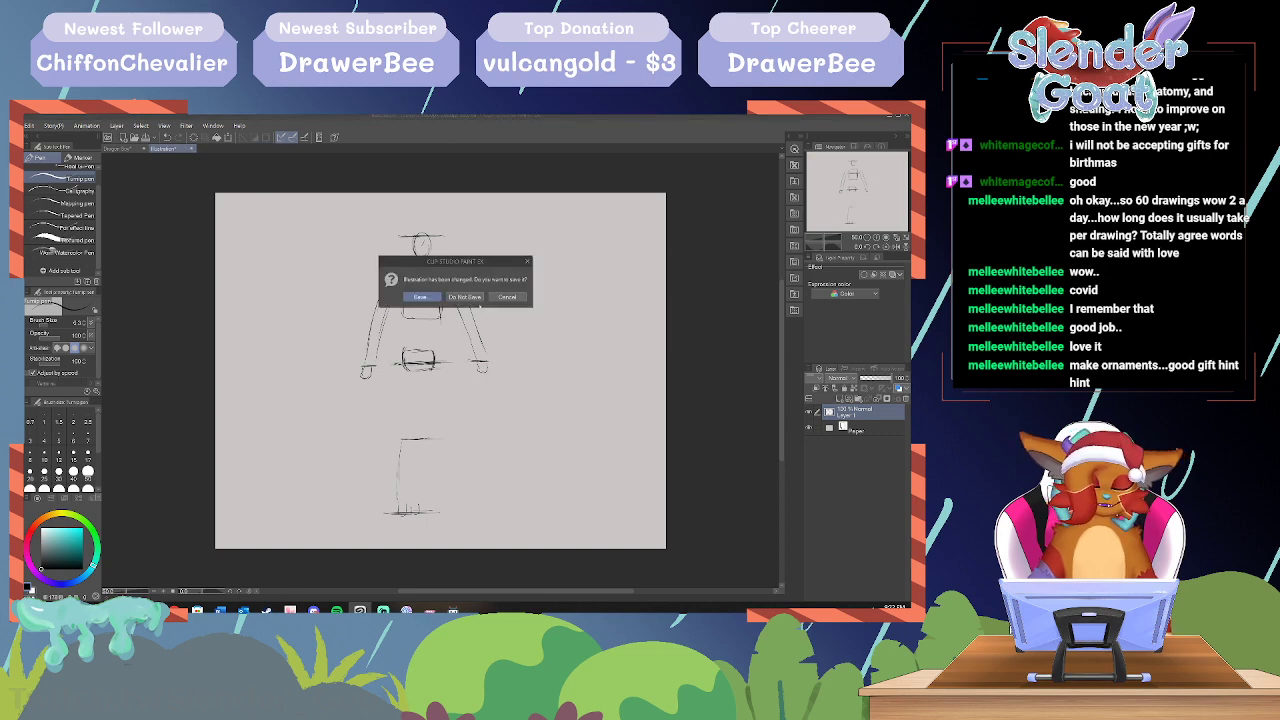
click(476, 298)
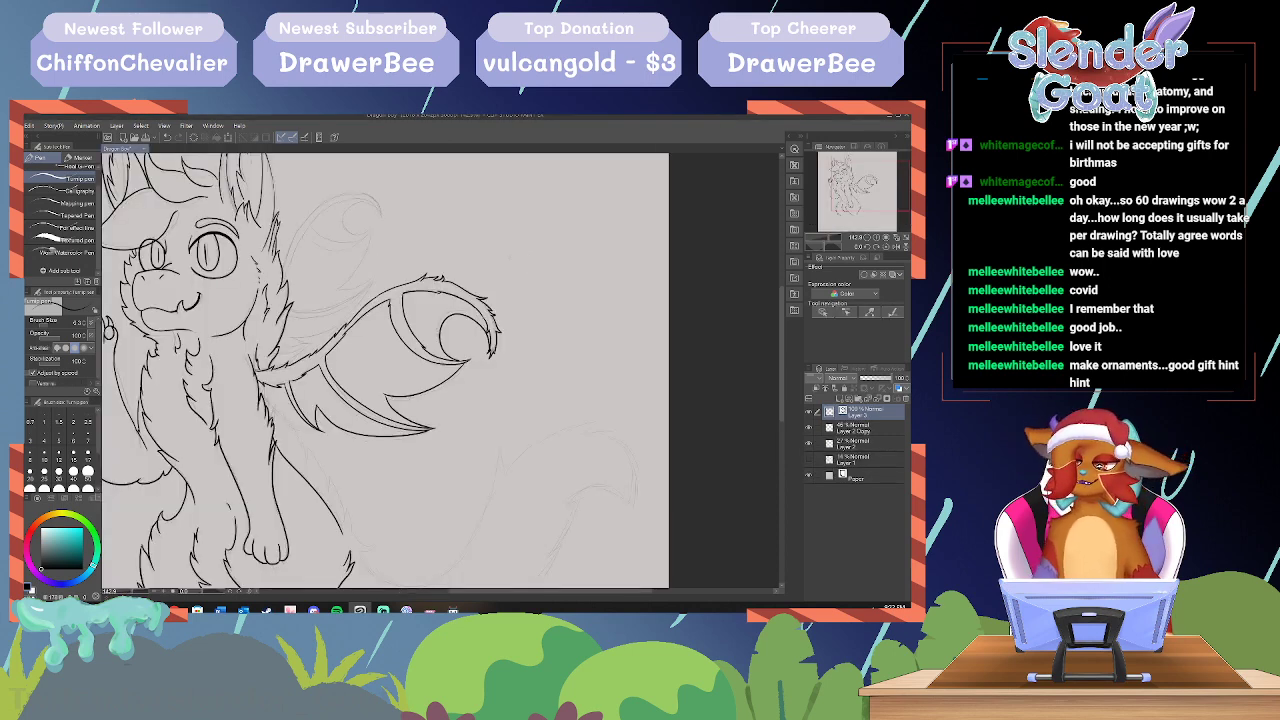
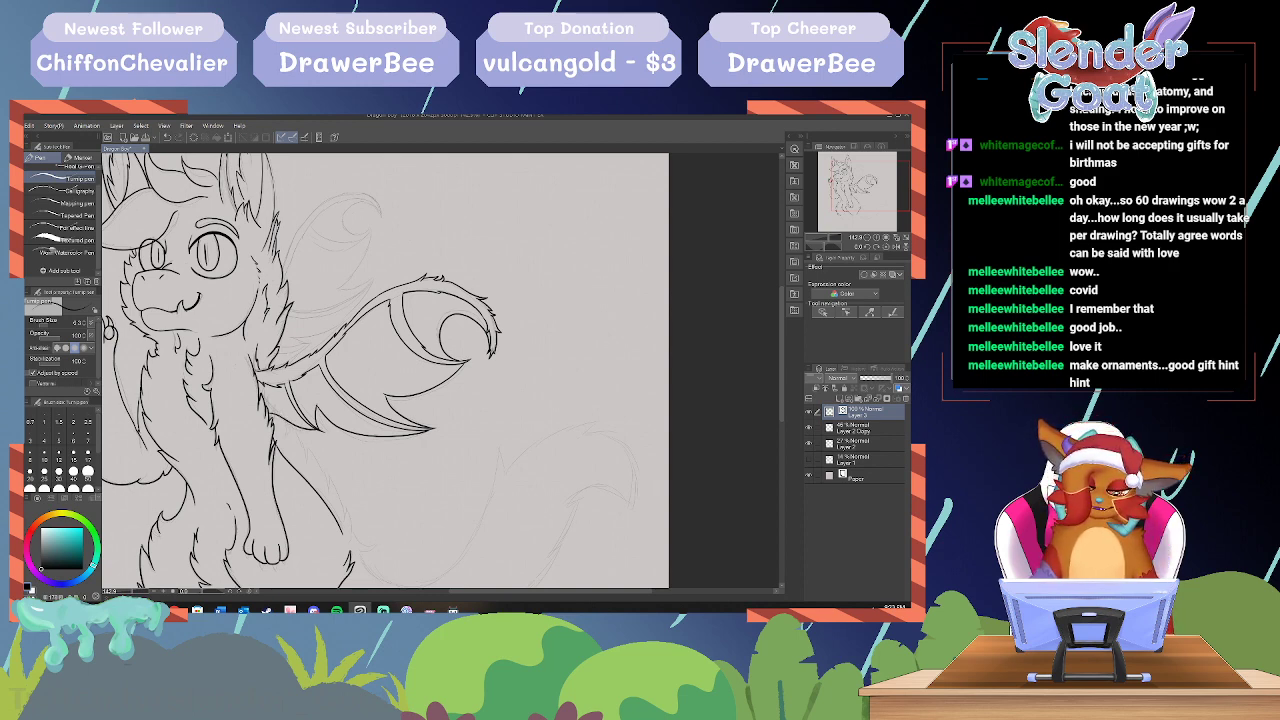
Step: Ink the furry back line with tufts from beneath the wing down to the hip
click(167, 137)
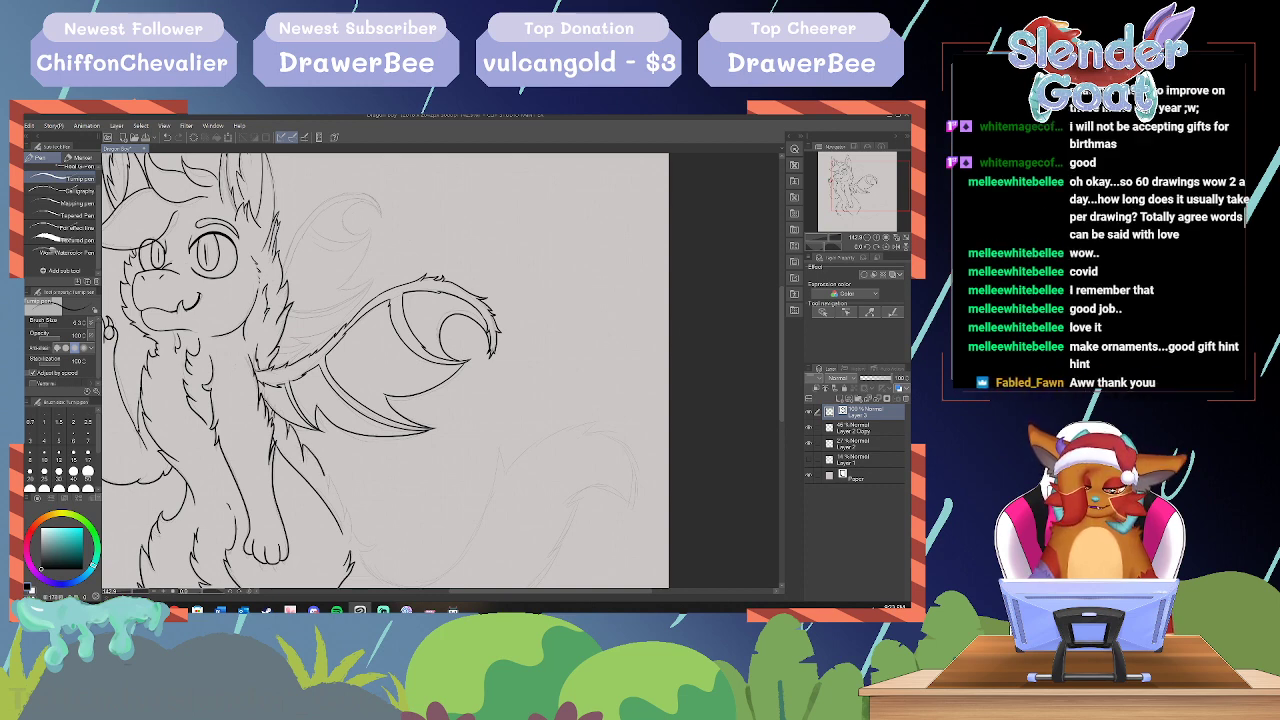
drag(324, 474, 353, 527)
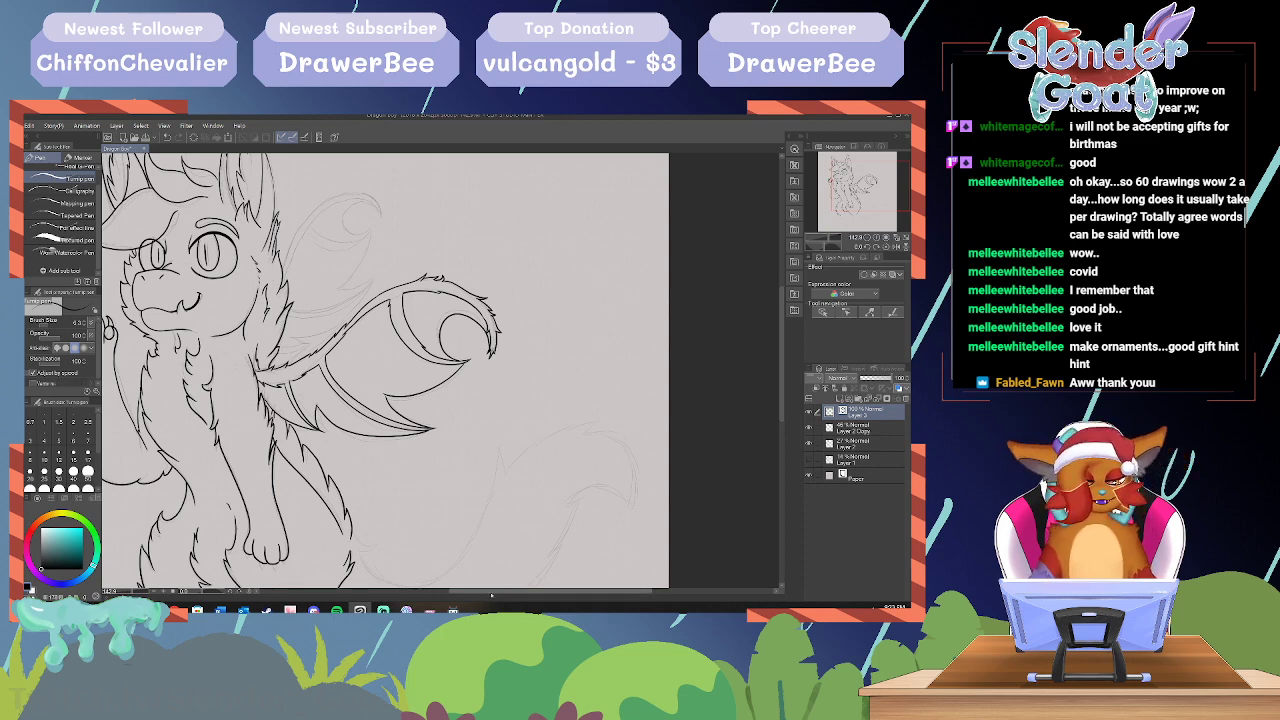
Step: Ink the eyebrow above the smaller, far eye, redoing its short rounded end beside the hair strand
drag(551, 591, 497, 591)
drag(782, 347, 781, 305)
drag(137, 592, 149, 592)
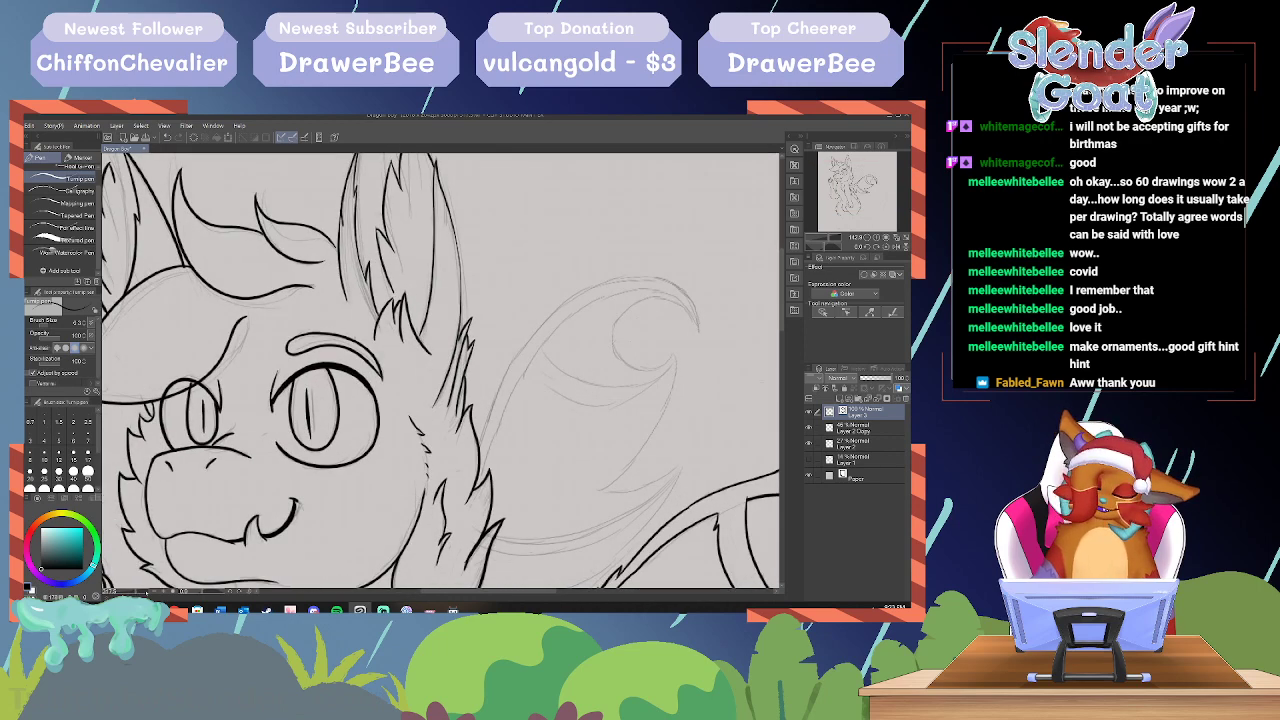
drag(490, 591, 468, 591)
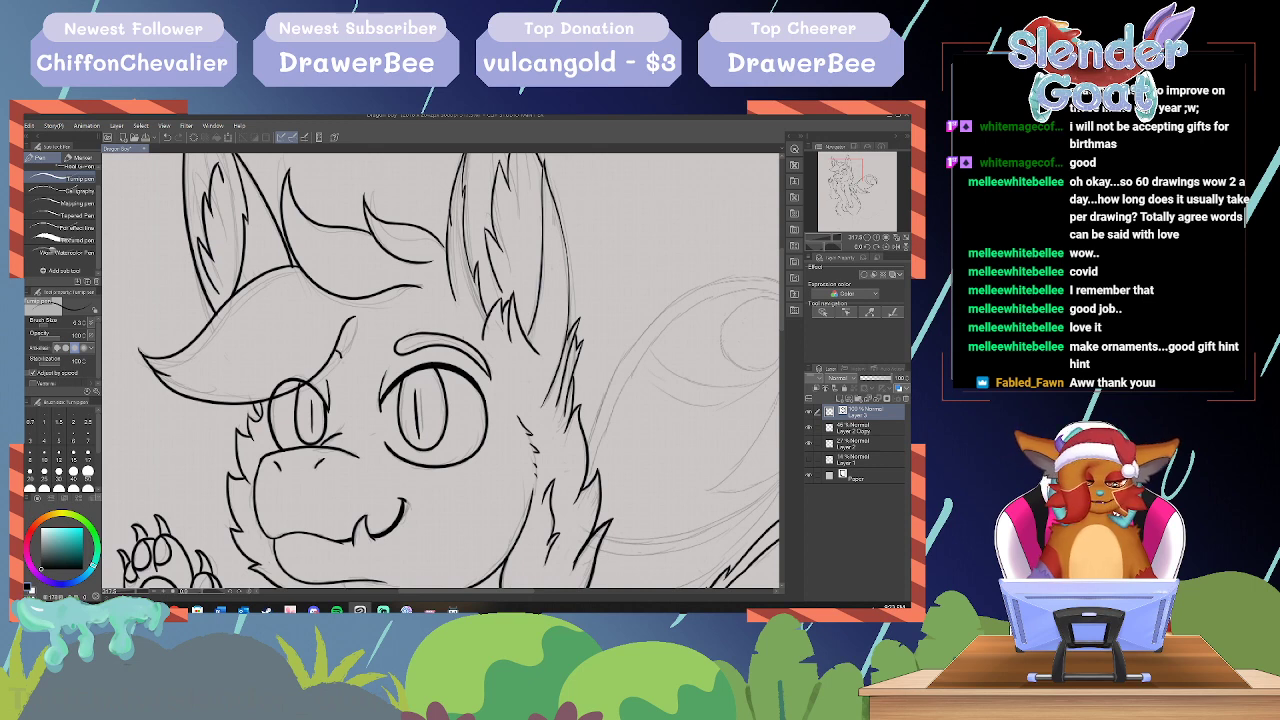
mouse_move(338, 368)
mouse_down()
mouse_move(267, 378)
mouse_move(283, 358)
mouse_move(327, 355)
mouse_up()
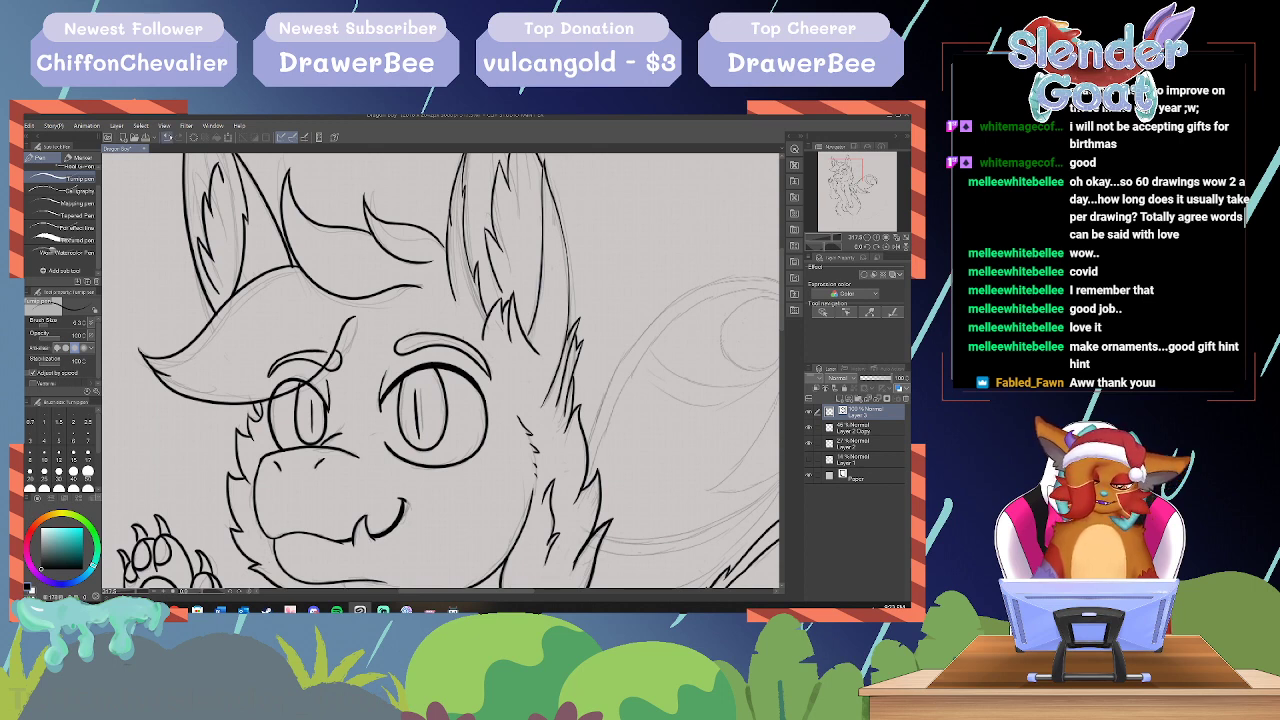
click(167, 138)
mouse_move(319, 347)
mouse_down()
mouse_move(271, 369)
mouse_move(340, 348)
mouse_up()
click(167, 138)
click(167, 138)
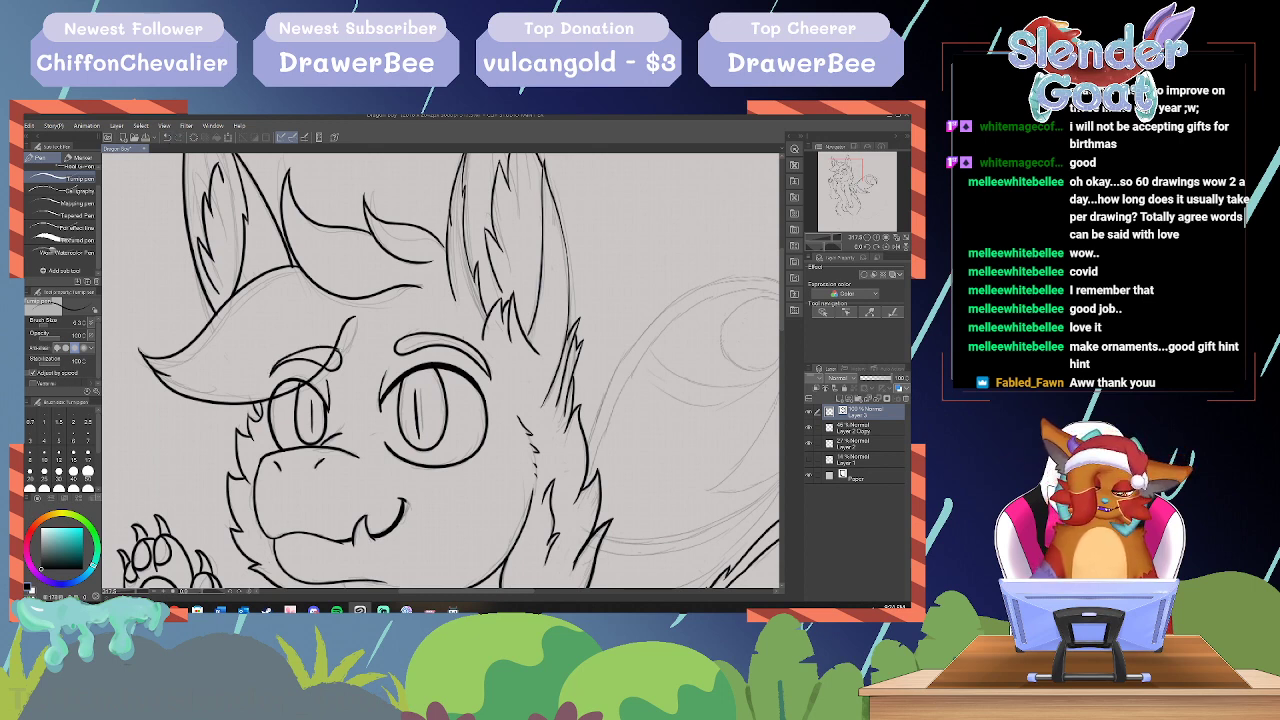
click(167, 138)
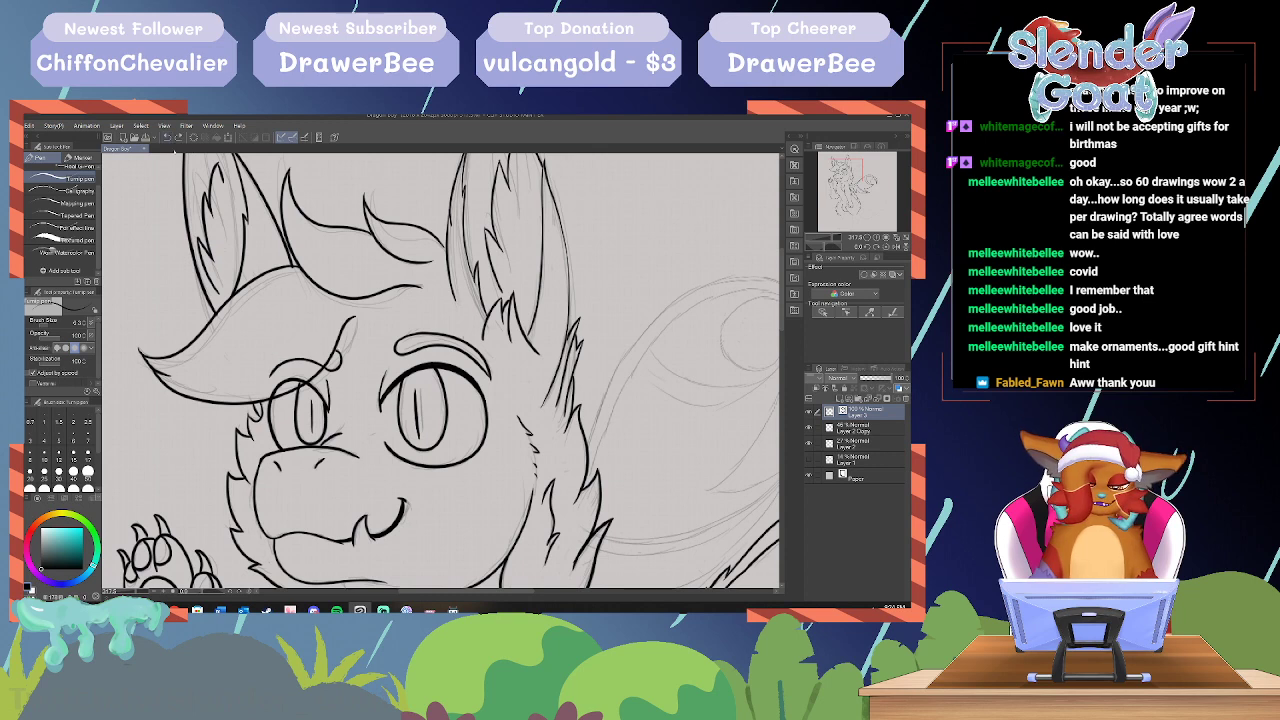
mouse_move(332, 349)
mouse_down()
mouse_move(290, 356)
mouse_move(338, 349)
mouse_up()
click(167, 138)
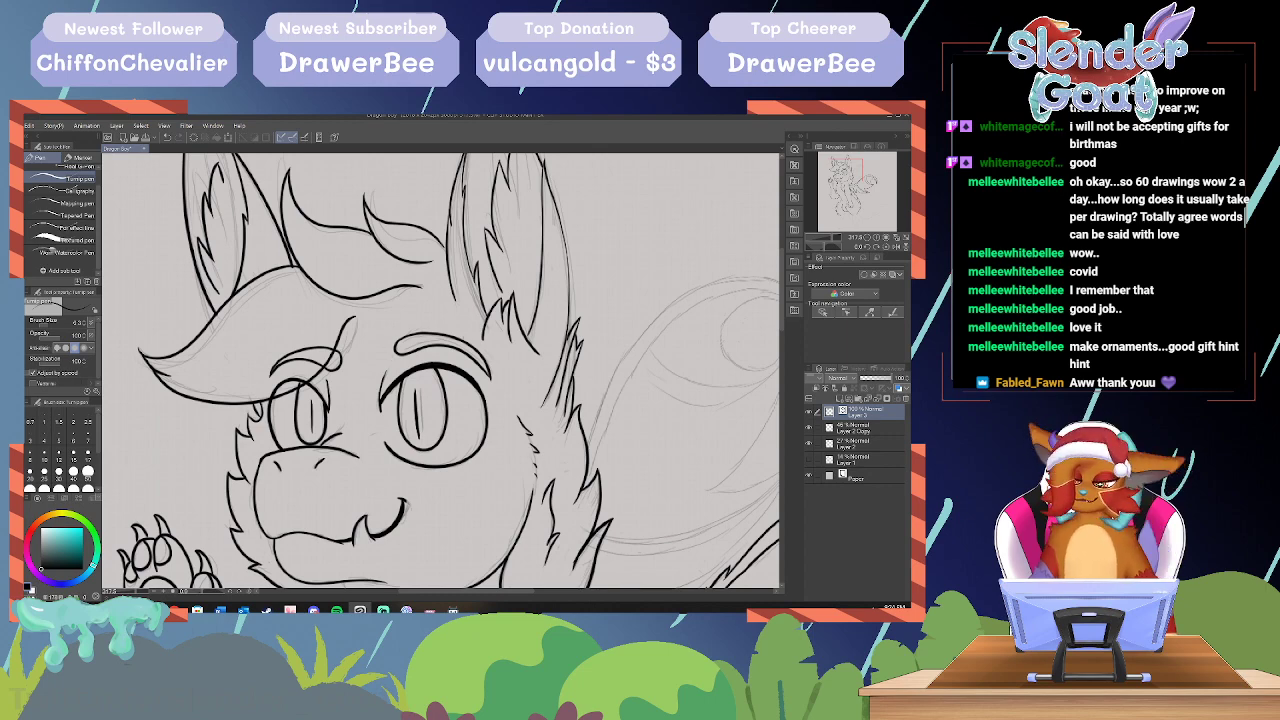
Step: Ink the fur tufts between the thighs and the tufted upper edges of the far lower hind leg
drag(142, 591, 134, 591)
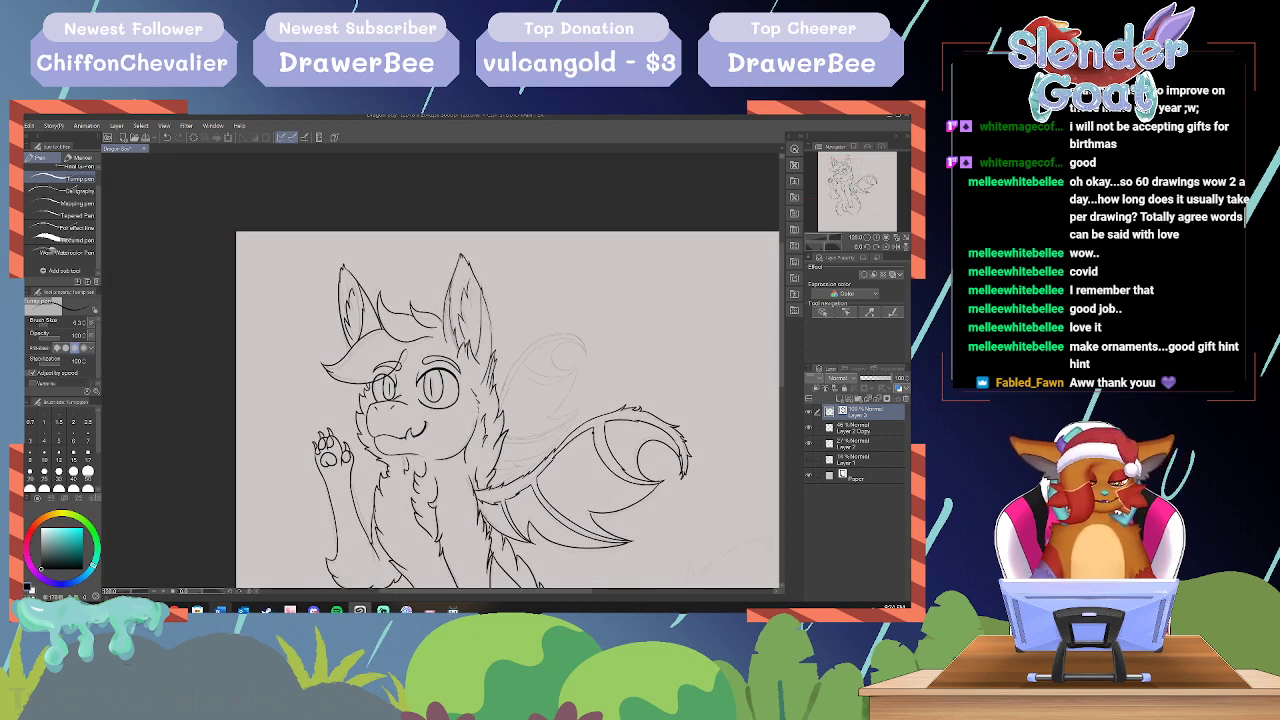
scroll(507, 390, down, 2)
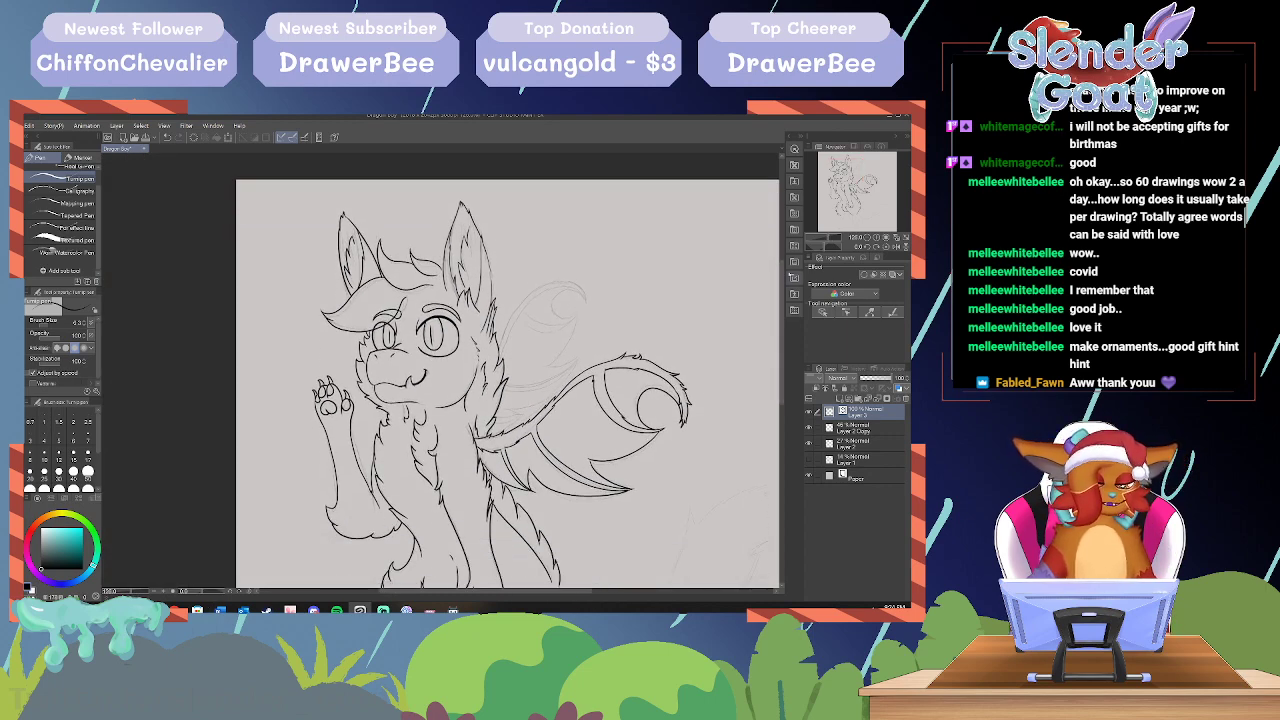
scroll(507, 373, down, 6)
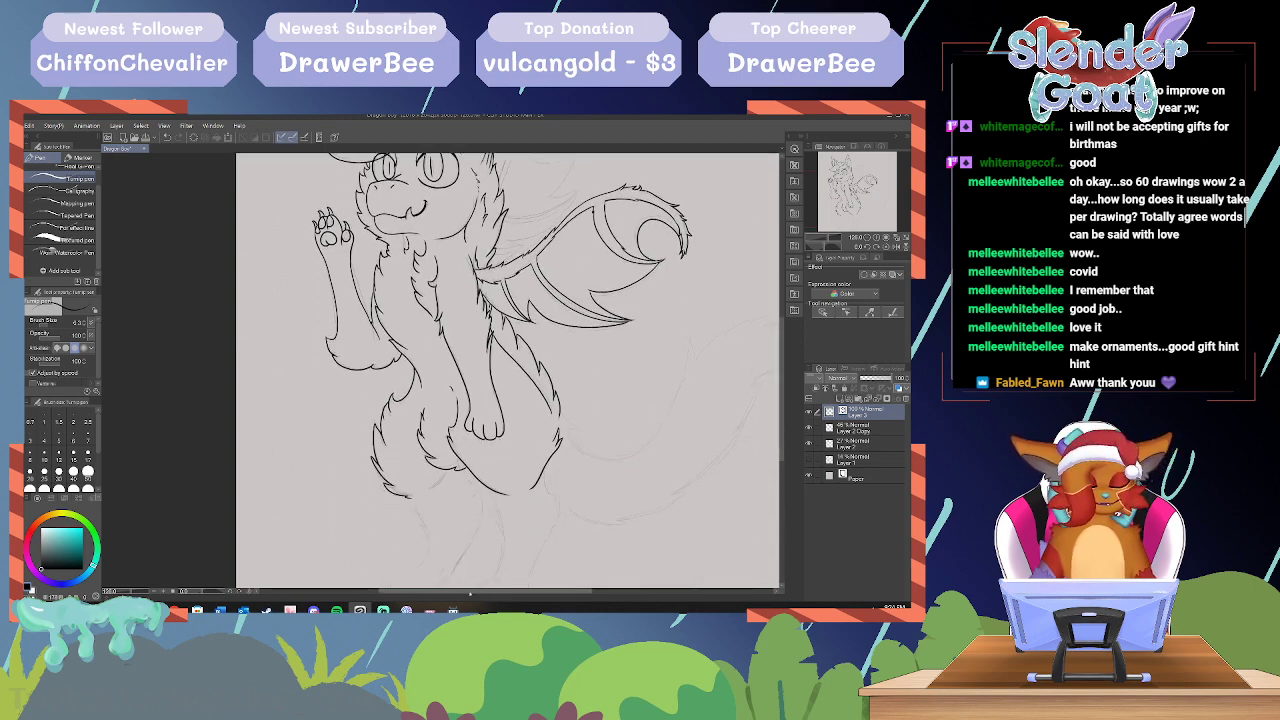
drag(470, 594, 497, 594)
drag(782, 345, 782, 369)
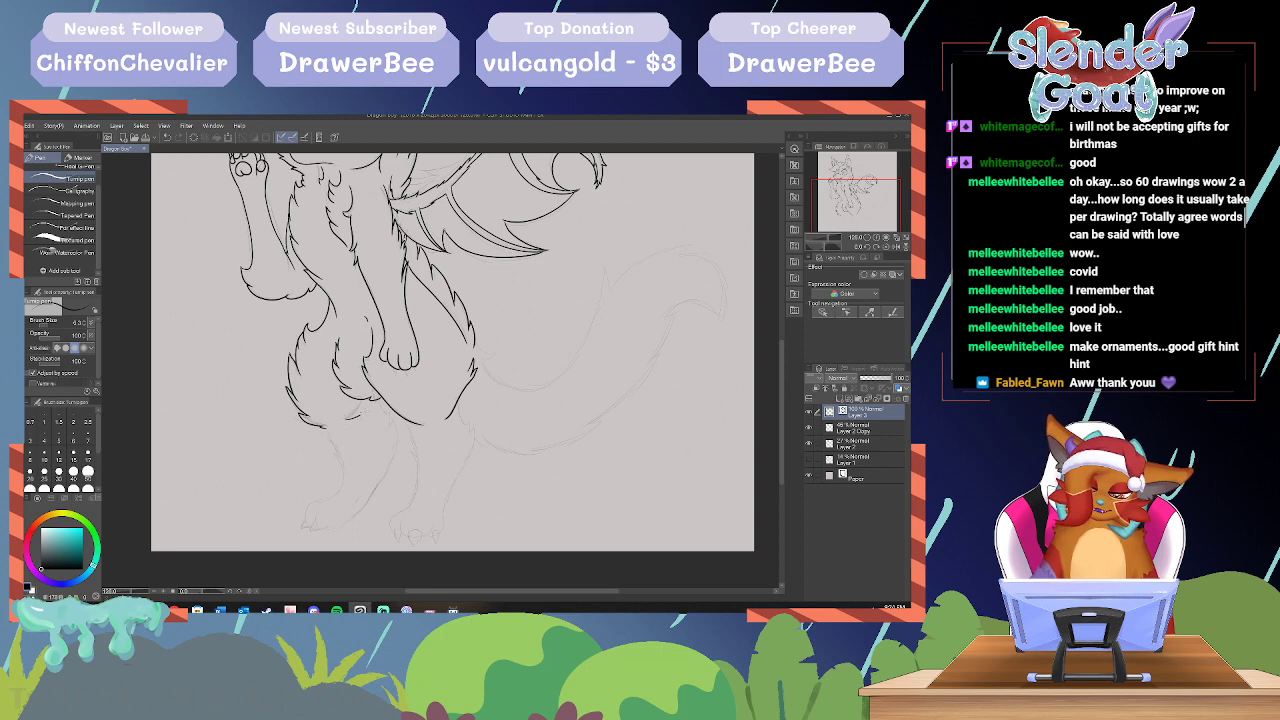
drag(377, 402, 369, 410)
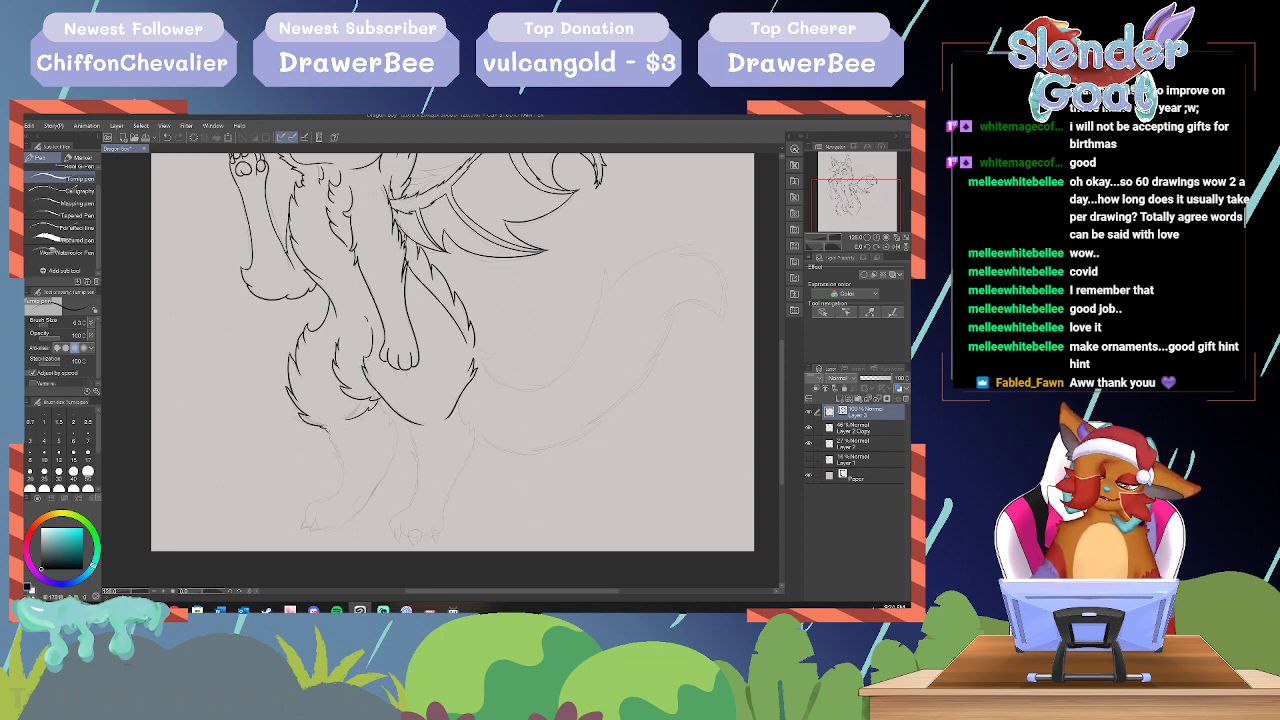
click(168, 138)
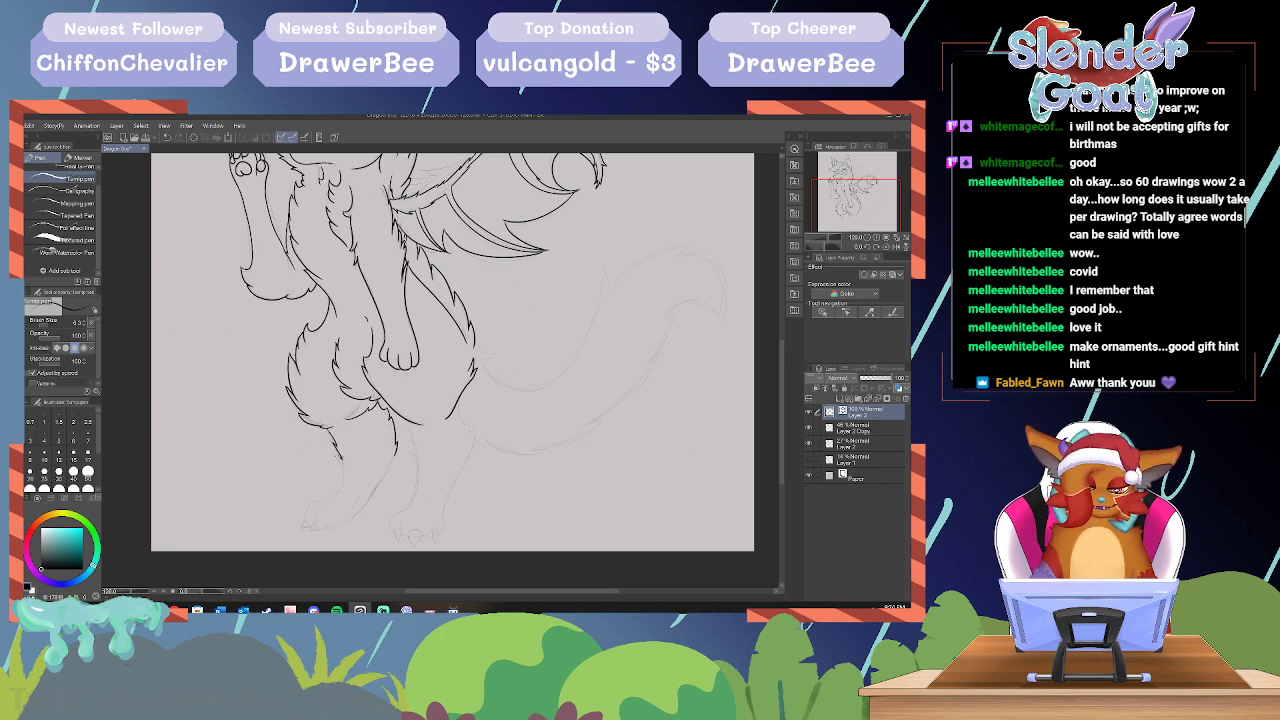
drag(340, 457, 343, 469)
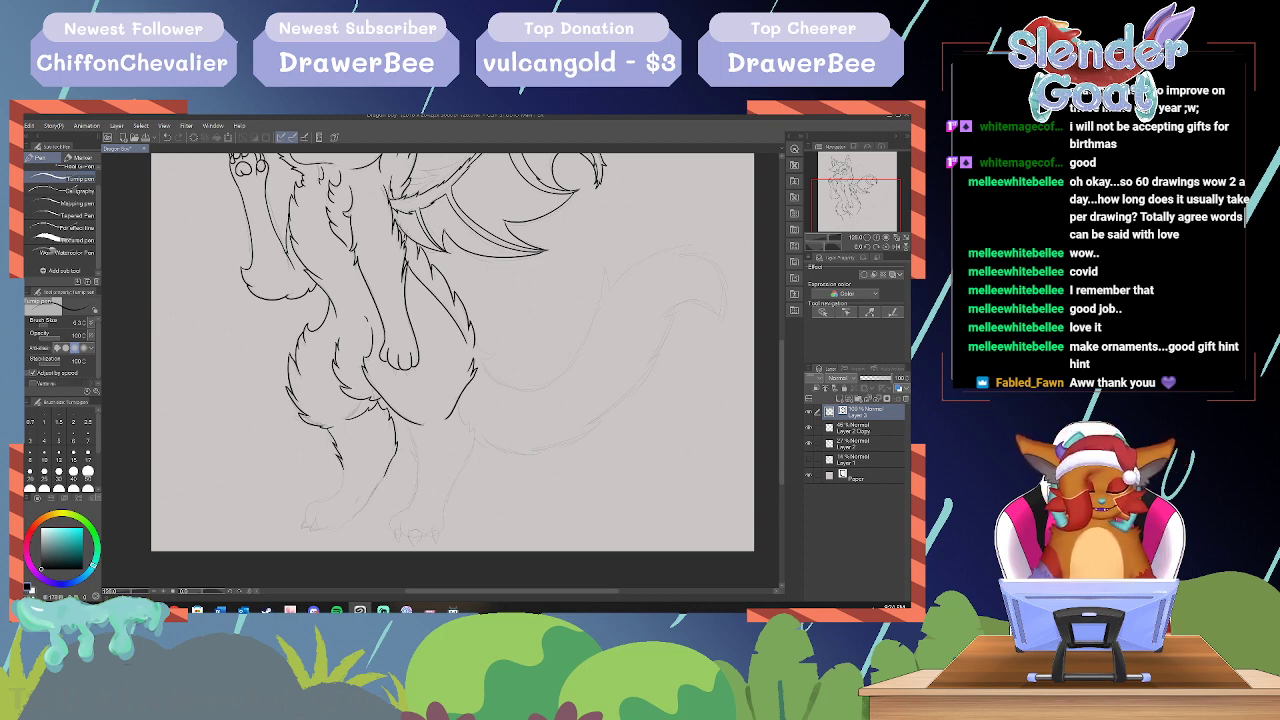
key(ctrl+z)
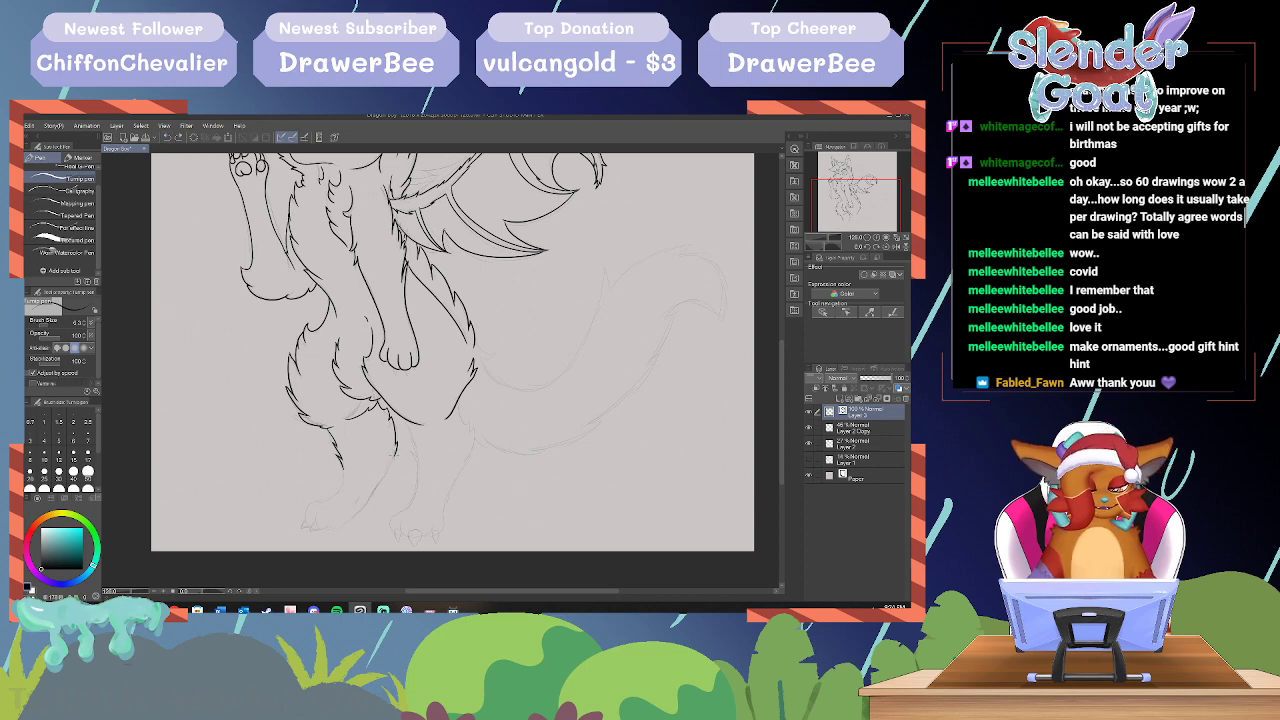
Step: Ink the far hind leg down to its foot with toes and claws, and add small claws to the lowered hand
drag(395, 458, 385, 481)
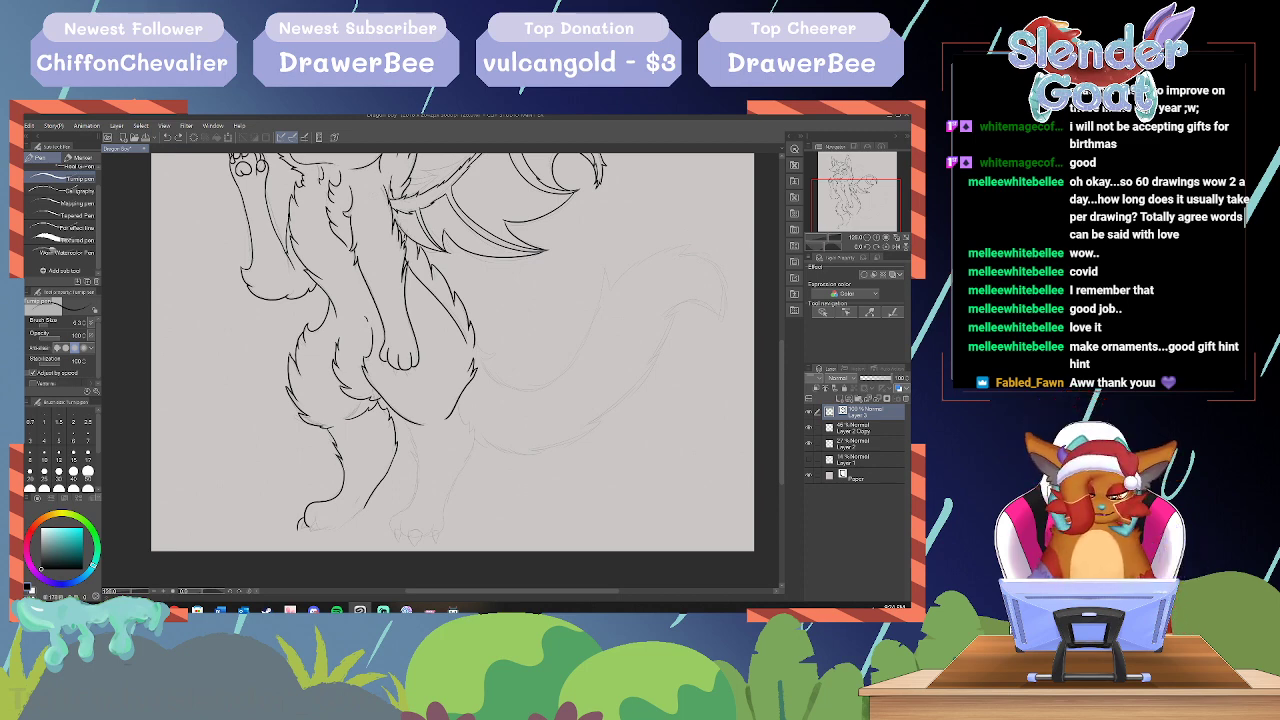
click(167, 138)
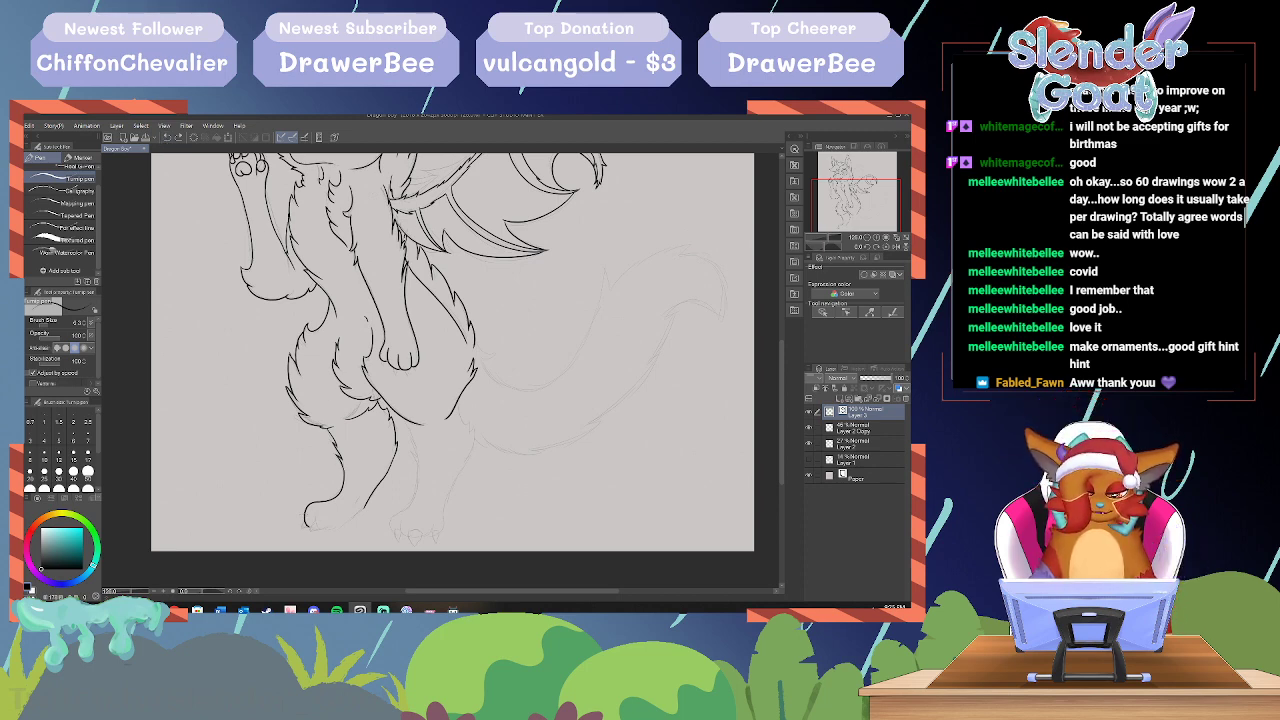
drag(305, 514, 297, 526)
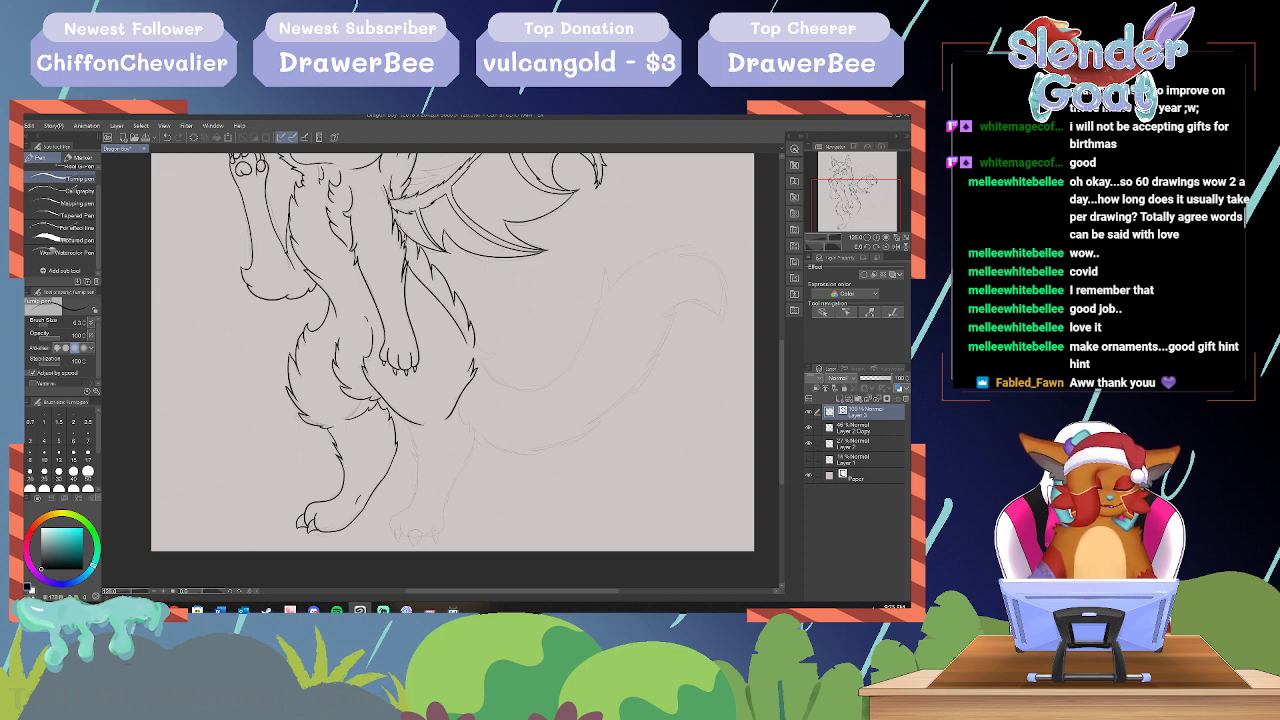
Step: Ink both edges of the near lower hind leg with fur tufts at the knee, and close the foot with rounded toes
click(166, 137)
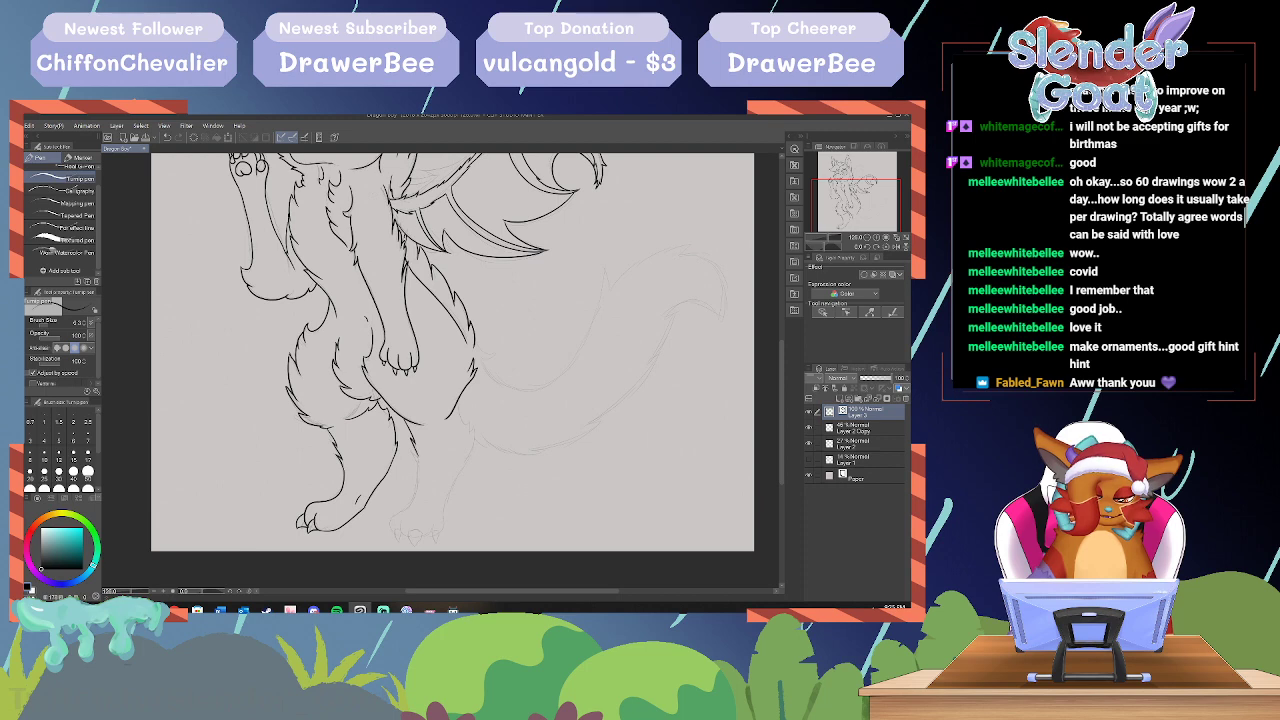
drag(410, 446, 418, 490)
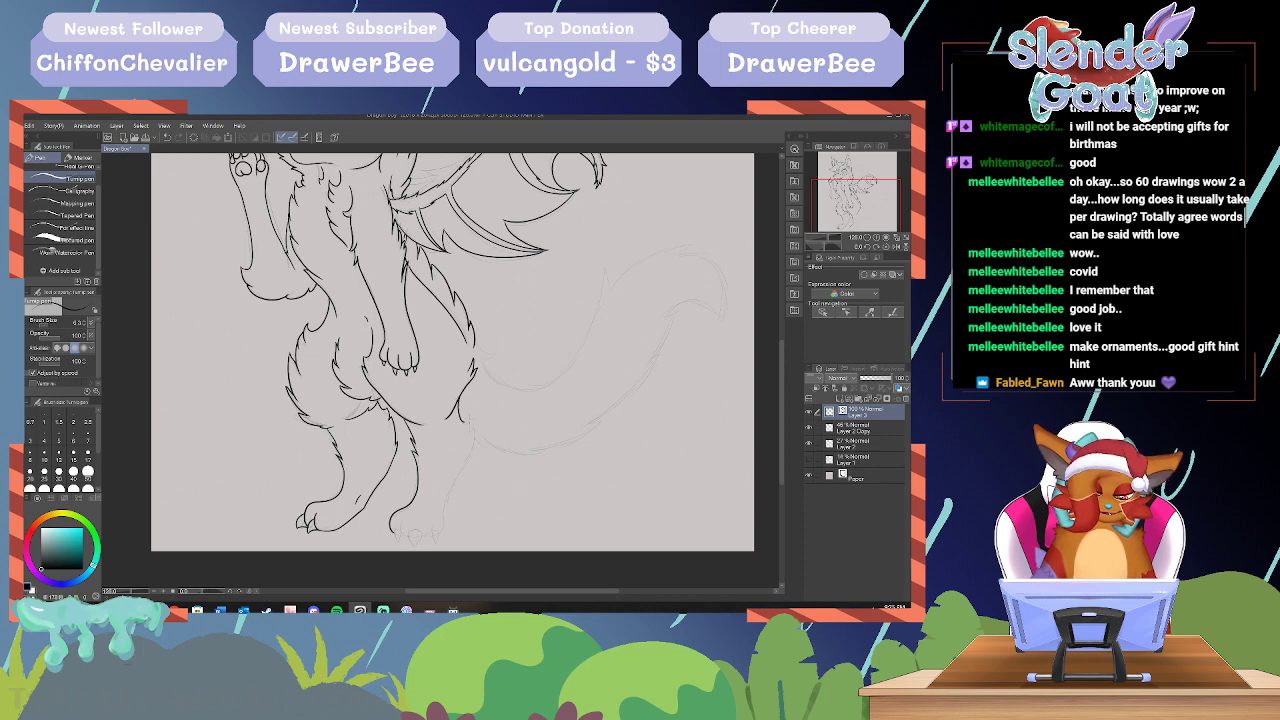
drag(476, 437, 465, 462)
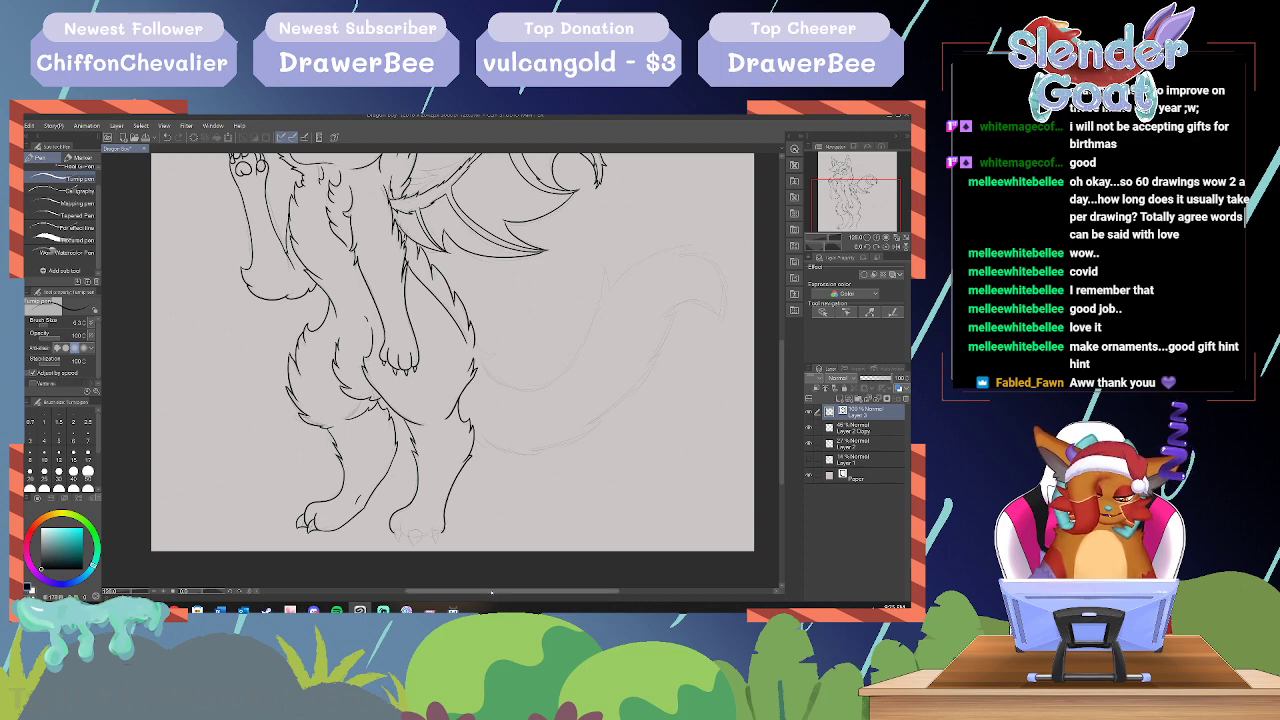
drag(490, 591, 523, 591)
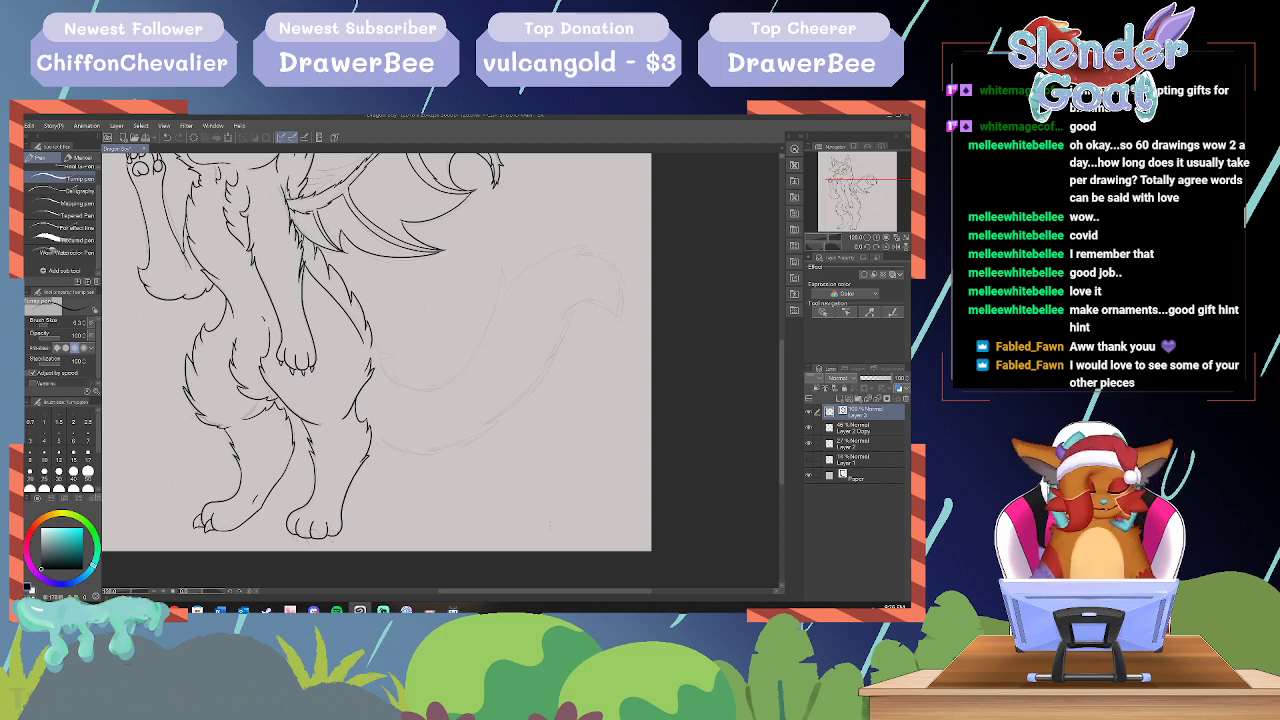
Step: Ink pointed claws on the toes of the near hind foot, redoing the first claw to follow the sketch
scroll(440, 370, up, 2)
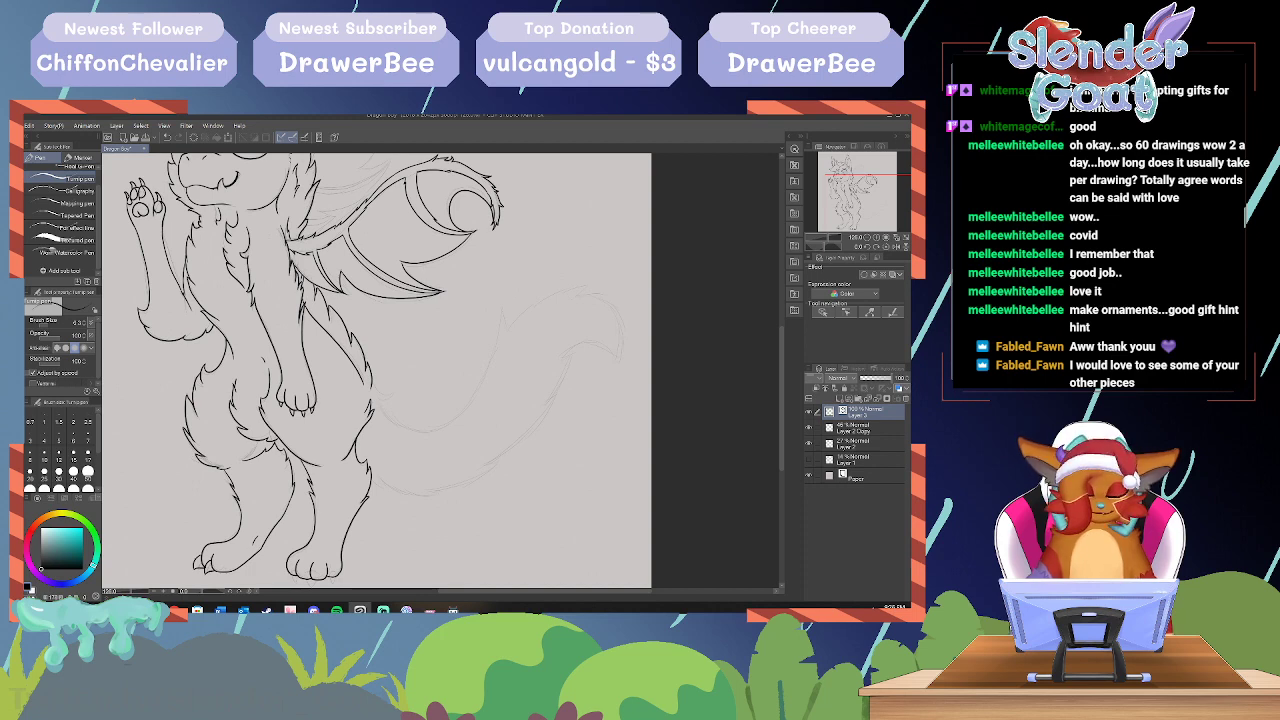
drag(782, 362, 782, 392)
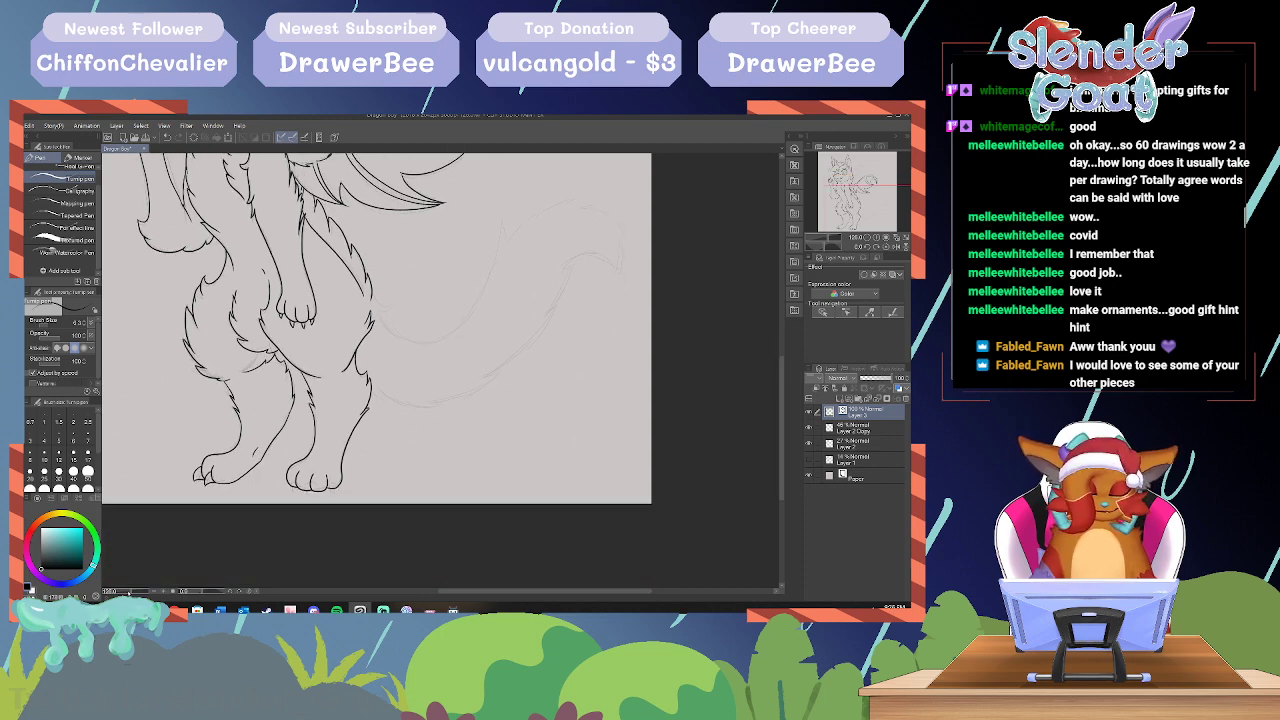
drag(126, 592, 137, 594)
drag(782, 450, 782, 466)
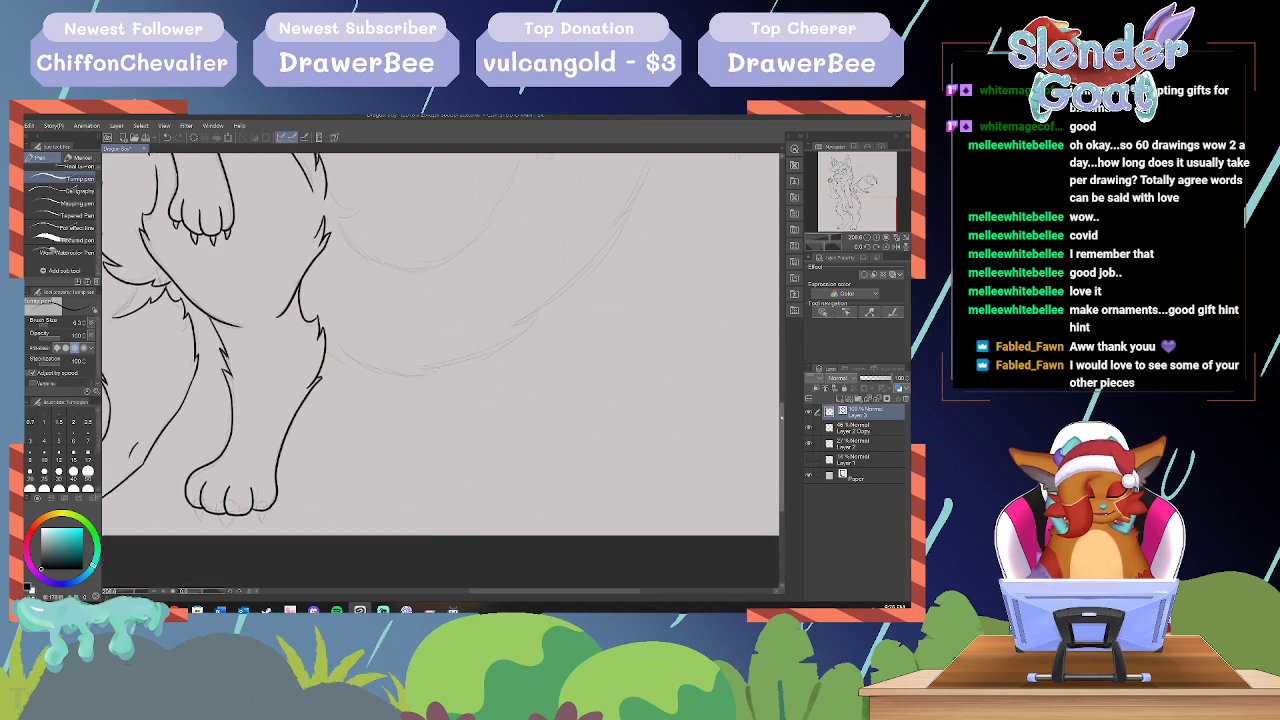
drag(503, 591, 473, 591)
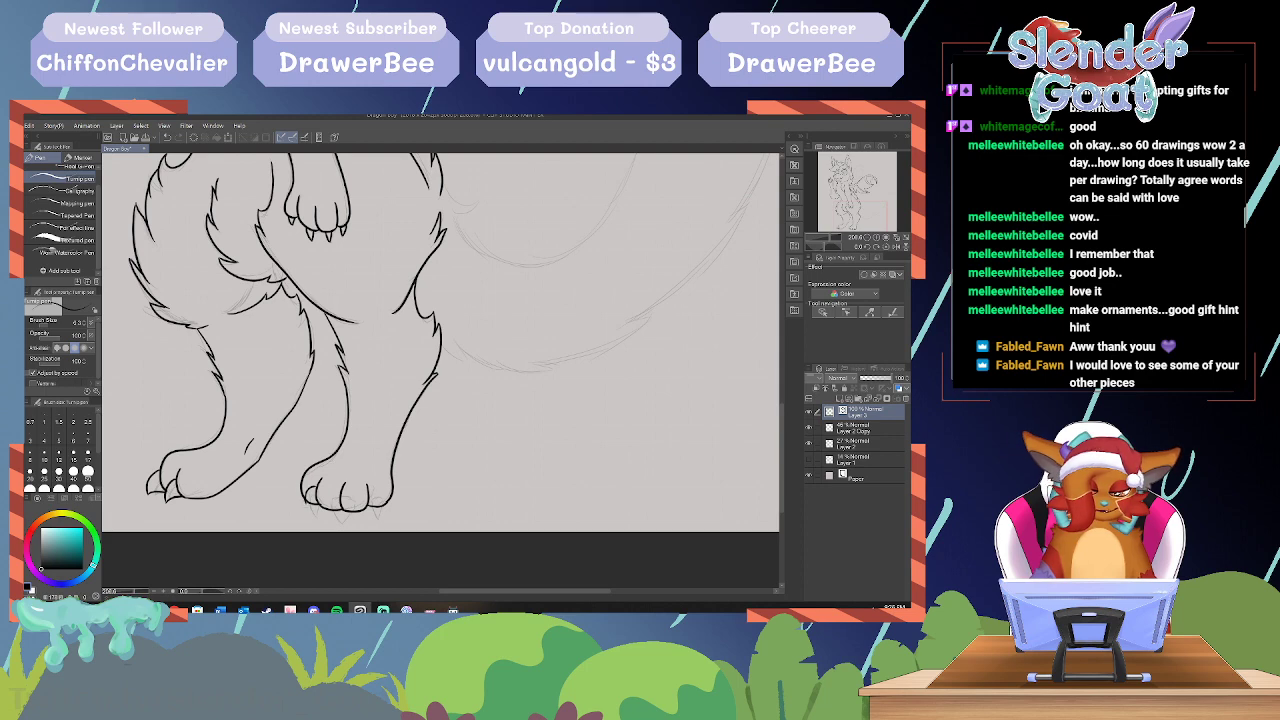
drag(316, 503, 315, 517)
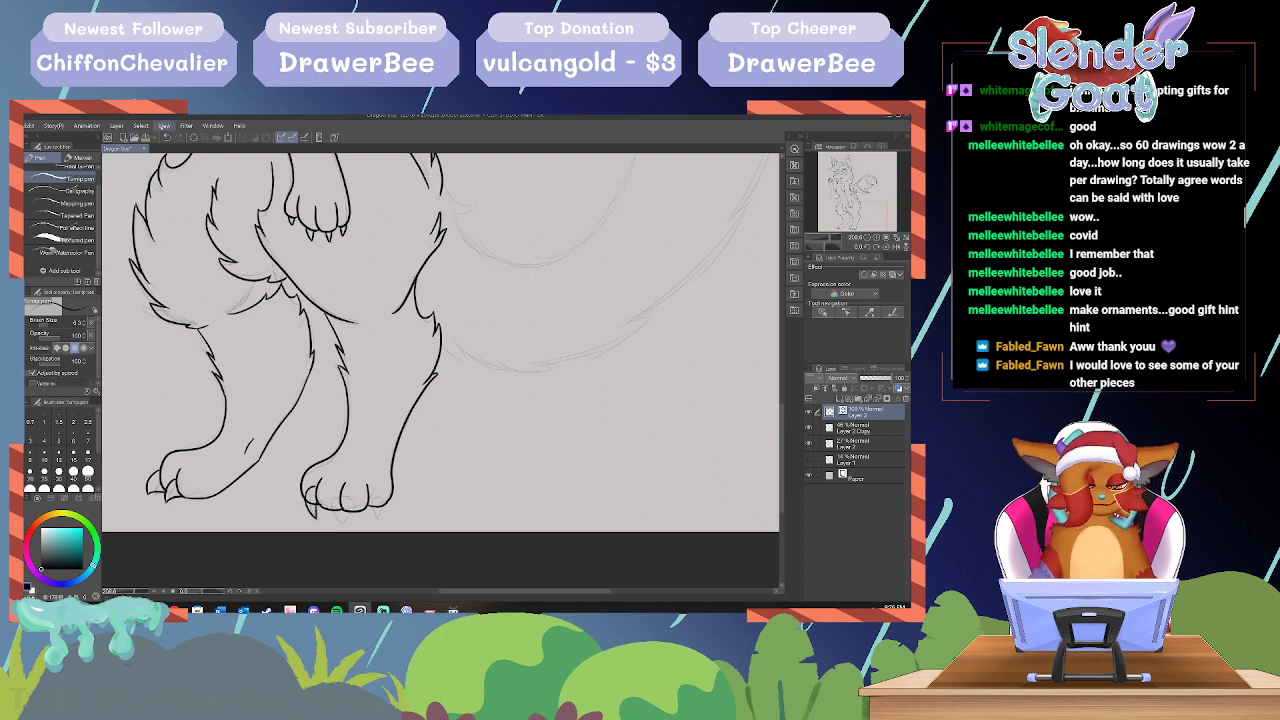
click(167, 137)
click(167, 137)
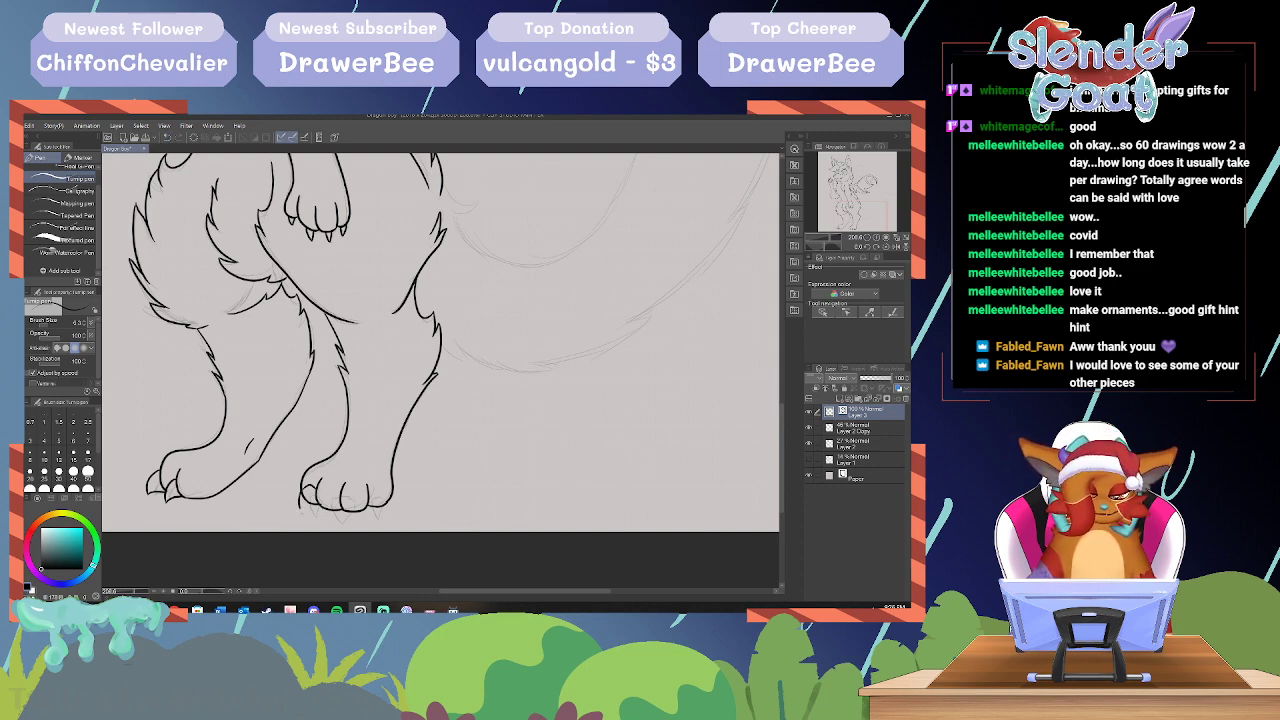
drag(313, 504, 306, 519)
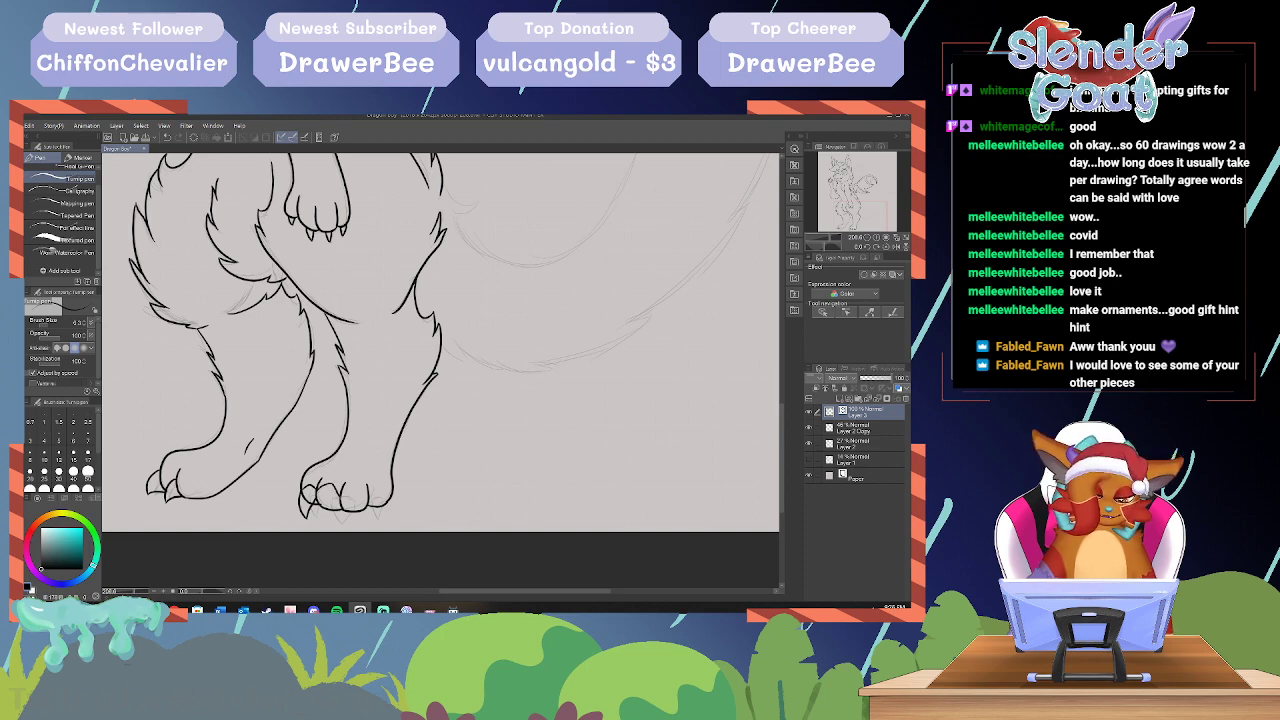
drag(322, 512, 316, 523)
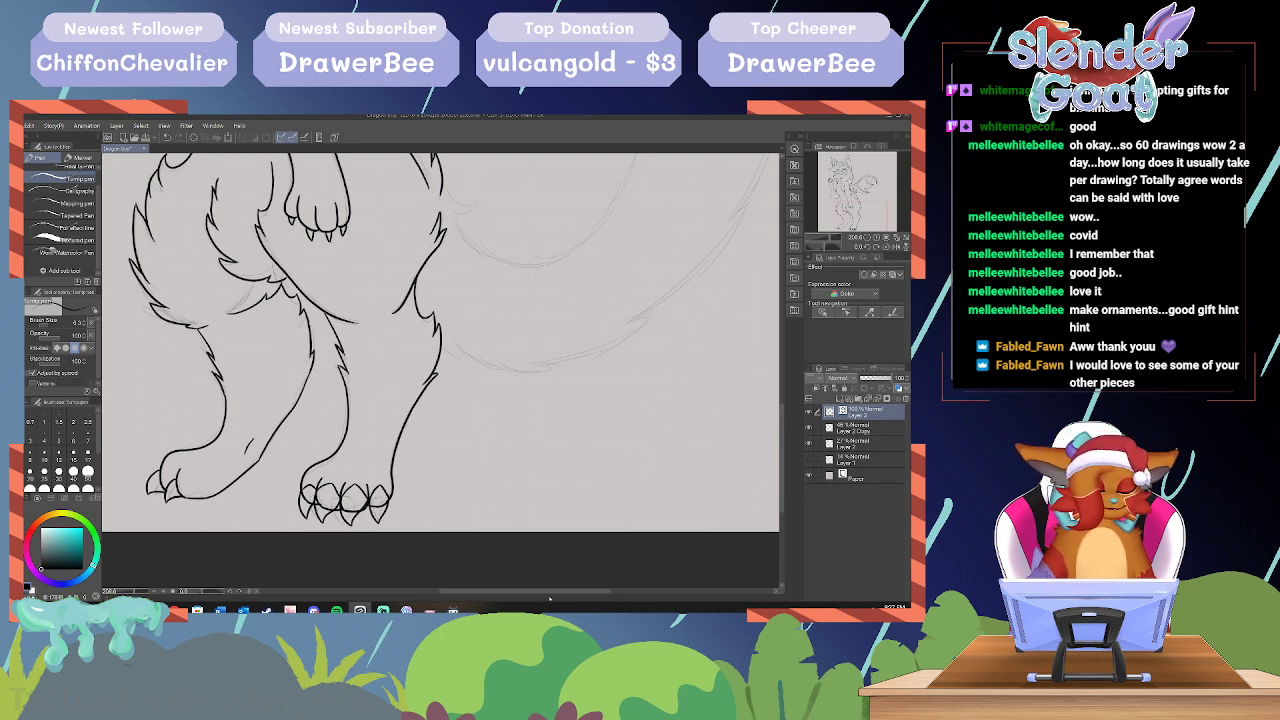
Step: Sketch a practice paw with rounded toes in the blank area beside the legs and remove it again
drag(548, 592, 592, 590)
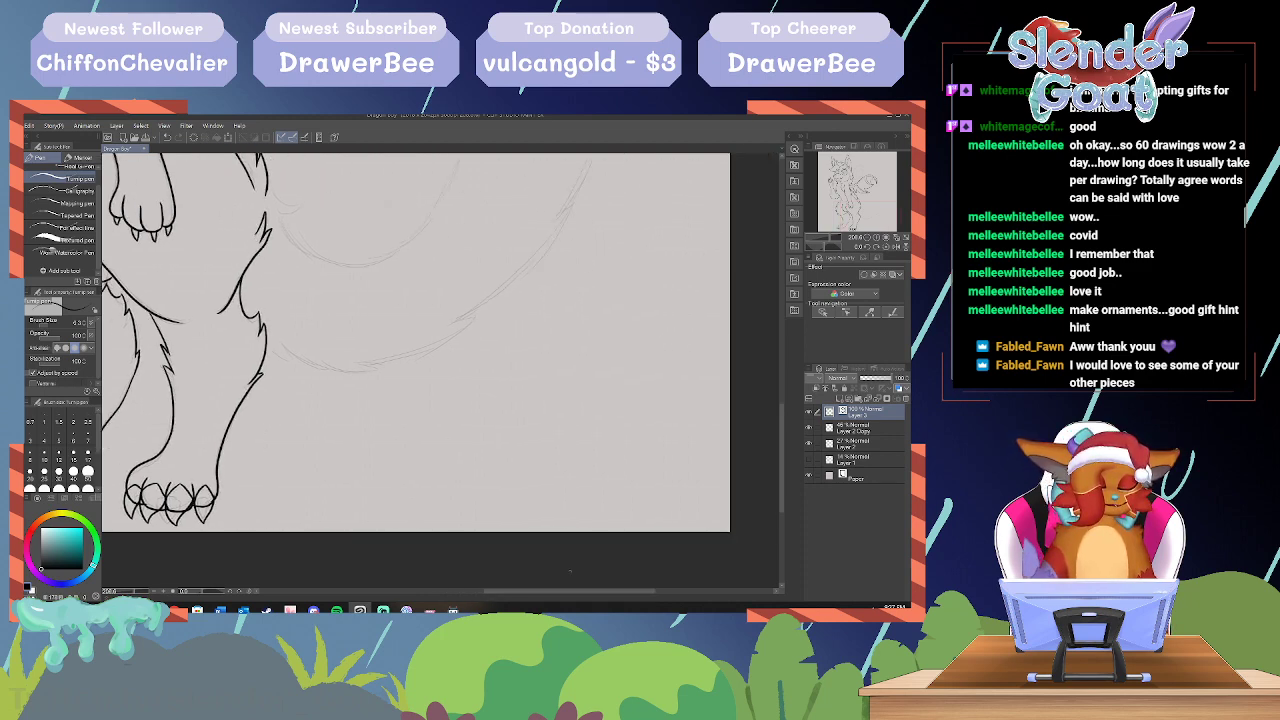
mouse_move(479, 356)
mouse_down()
mouse_move(478, 385)
mouse_move(497, 368)
mouse_move(480, 355)
mouse_move(510, 376)
mouse_move(517, 350)
mouse_move(505, 390)
mouse_move(526, 386)
mouse_move(512, 362)
mouse_move(510, 408)
mouse_move(526, 402)
mouse_move(524, 380)
mouse_move(455, 408)
mouse_move(479, 386)
mouse_move(501, 426)
mouse_move(512, 408)
mouse_up()
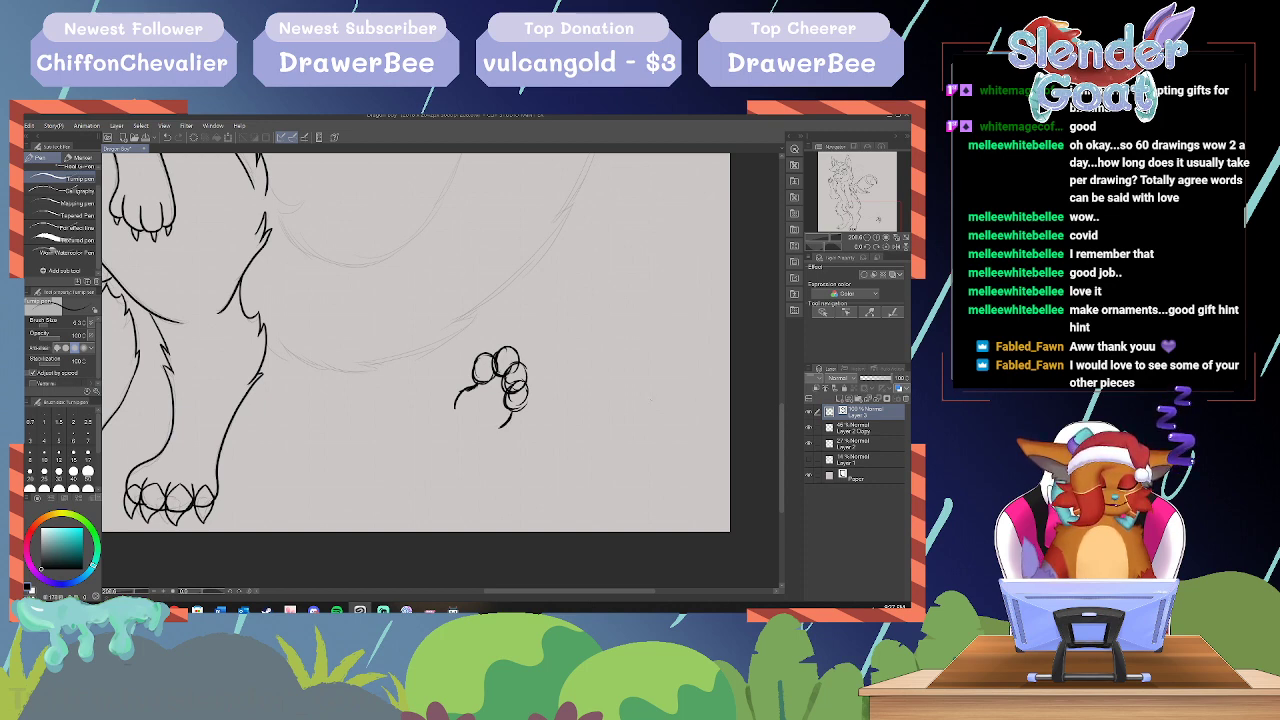
mouse_move(487, 354)
mouse_down()
mouse_move(473, 371)
mouse_move(509, 367)
mouse_move(501, 375)
mouse_move(497, 361)
mouse_move(505, 403)
mouse_move(478, 422)
mouse_move(458, 398)
mouse_up()
mouse_move(522, 372)
mouse_down()
mouse_move(499, 424)
mouse_move(512, 366)
mouse_up()
mouse_move(494, 414)
mouse_down()
mouse_move(508, 362)
mouse_move(490, 398)
mouse_up()
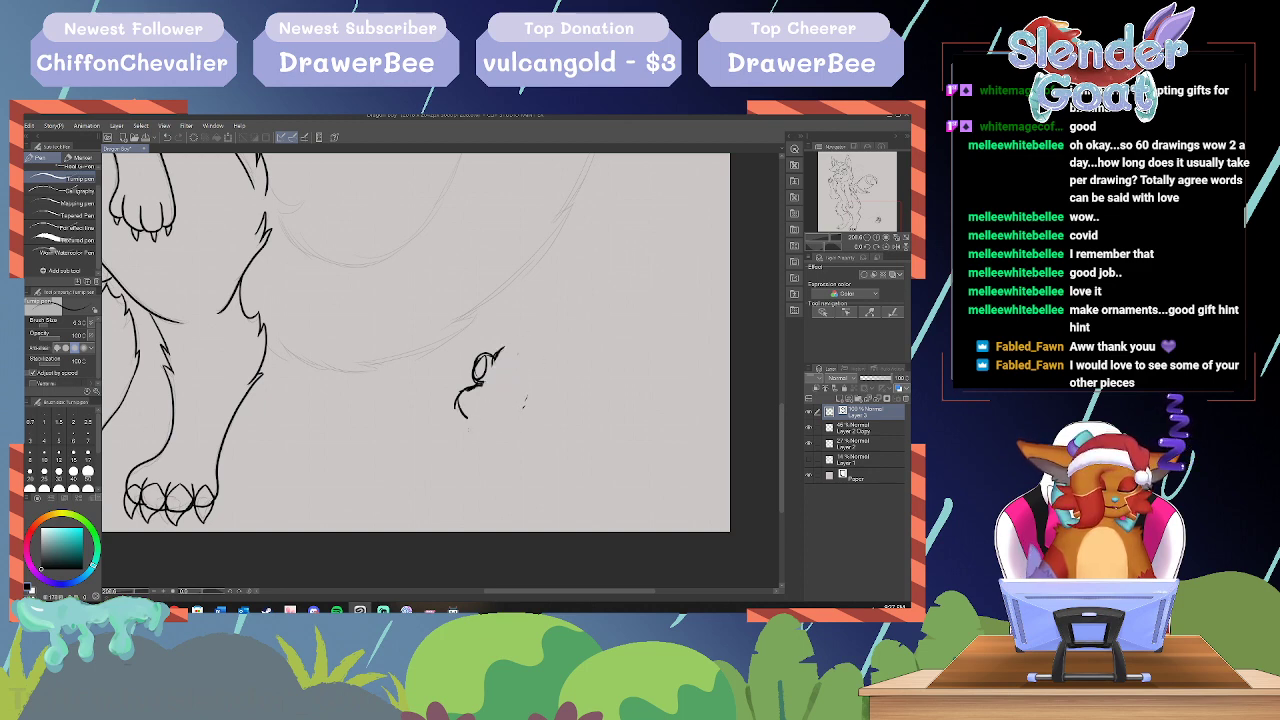
drag(500, 348, 458, 404)
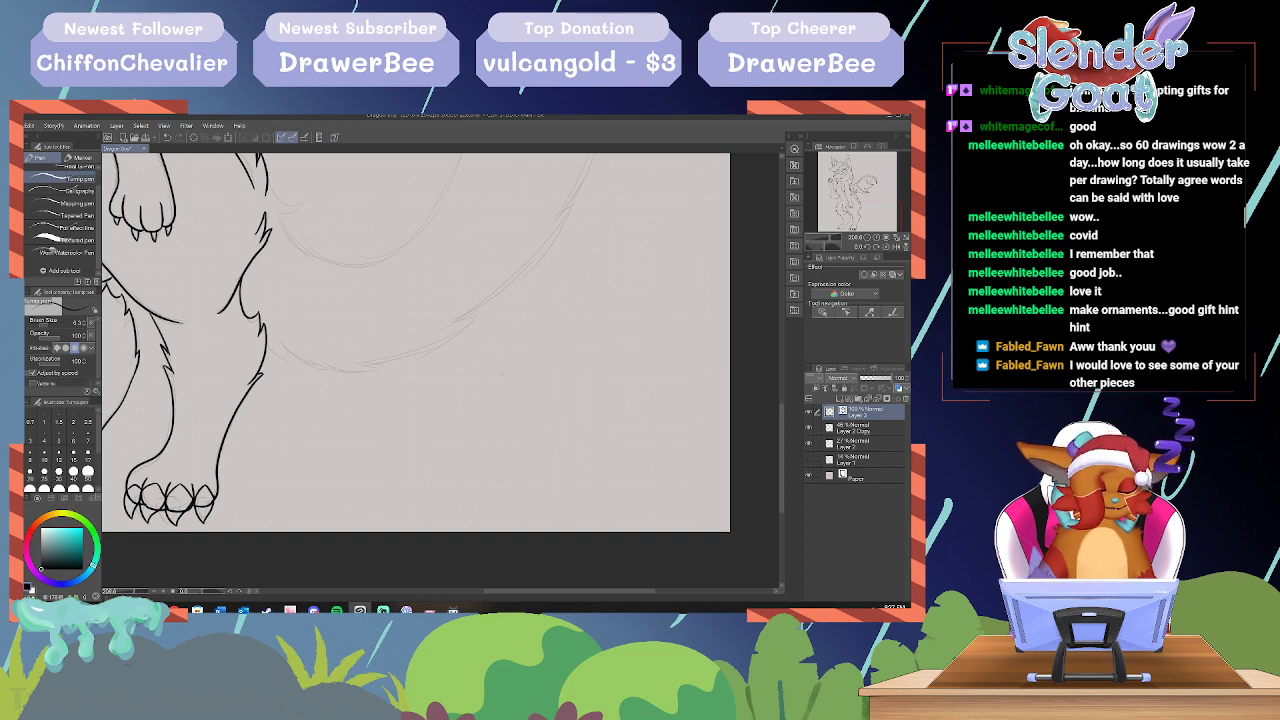
Step: Clean up the overlapping toe and claw lines on the near hind foot, using the vector eraser
drag(491, 590, 435, 588)
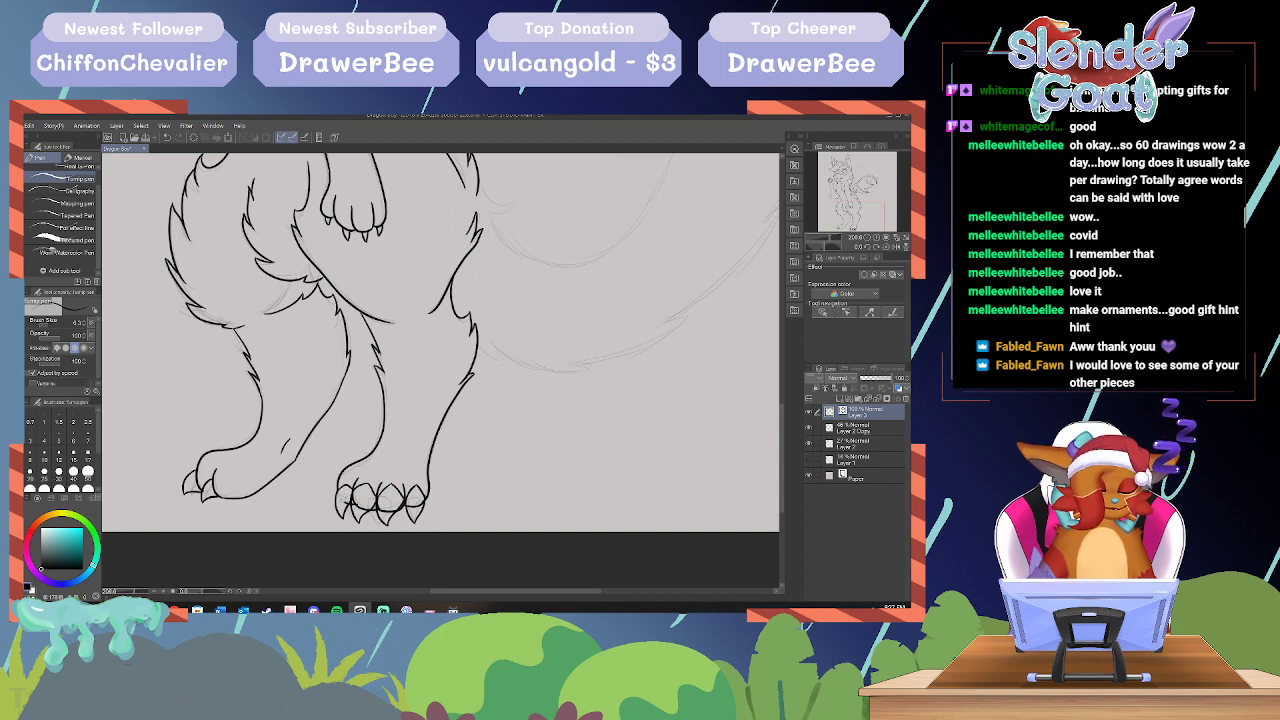
drag(355, 497, 361, 509)
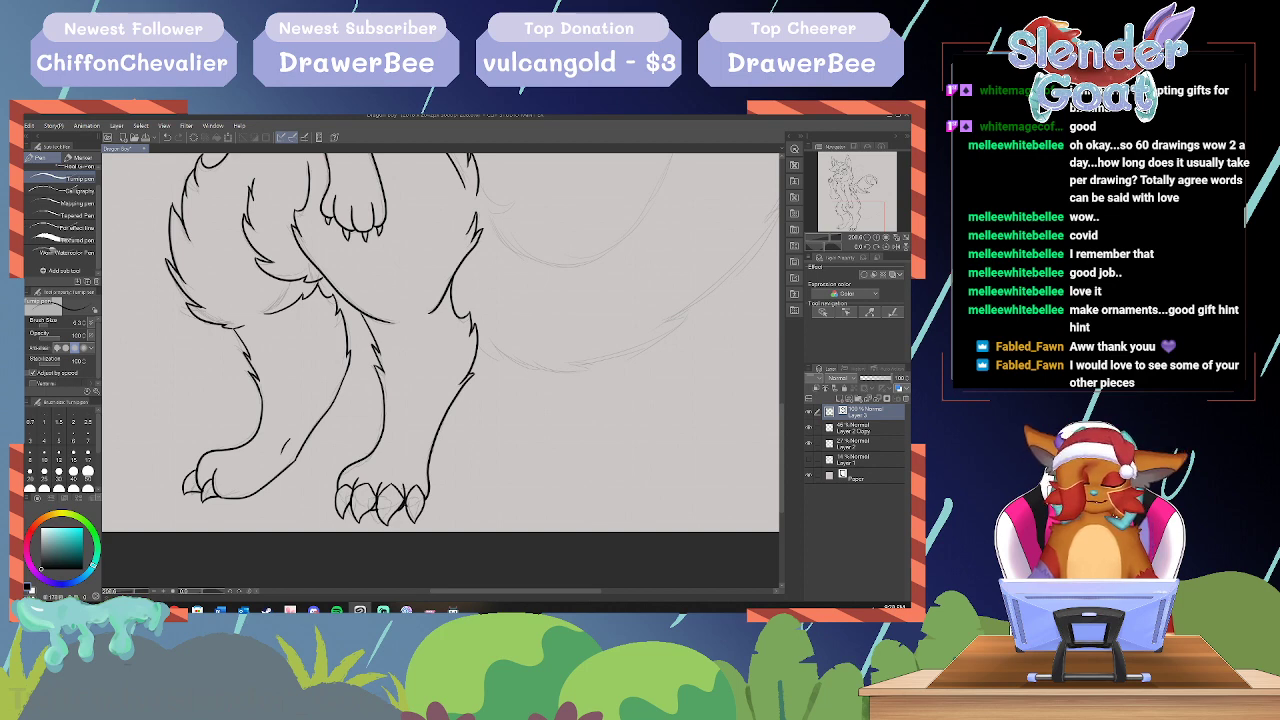
key(e)
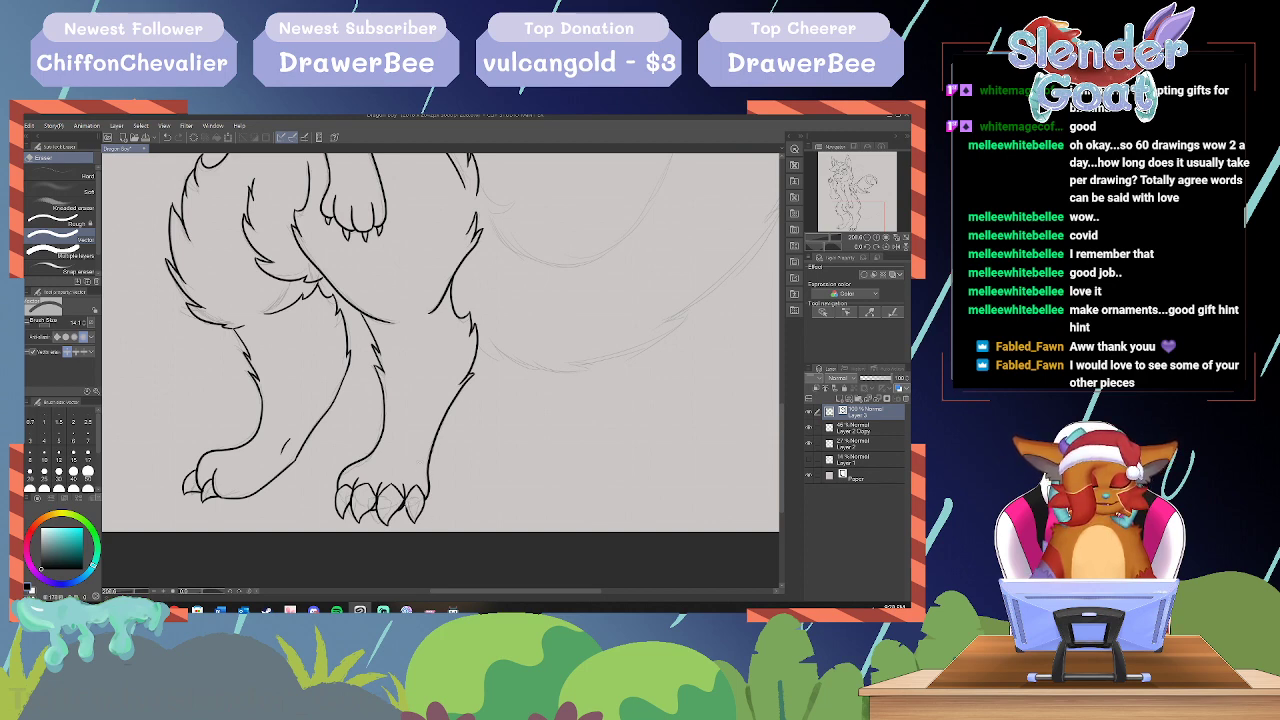
Step: Ink the fluffy tail and the fur tufts at its base over the faint sketch with the Turnip pen
key(p)
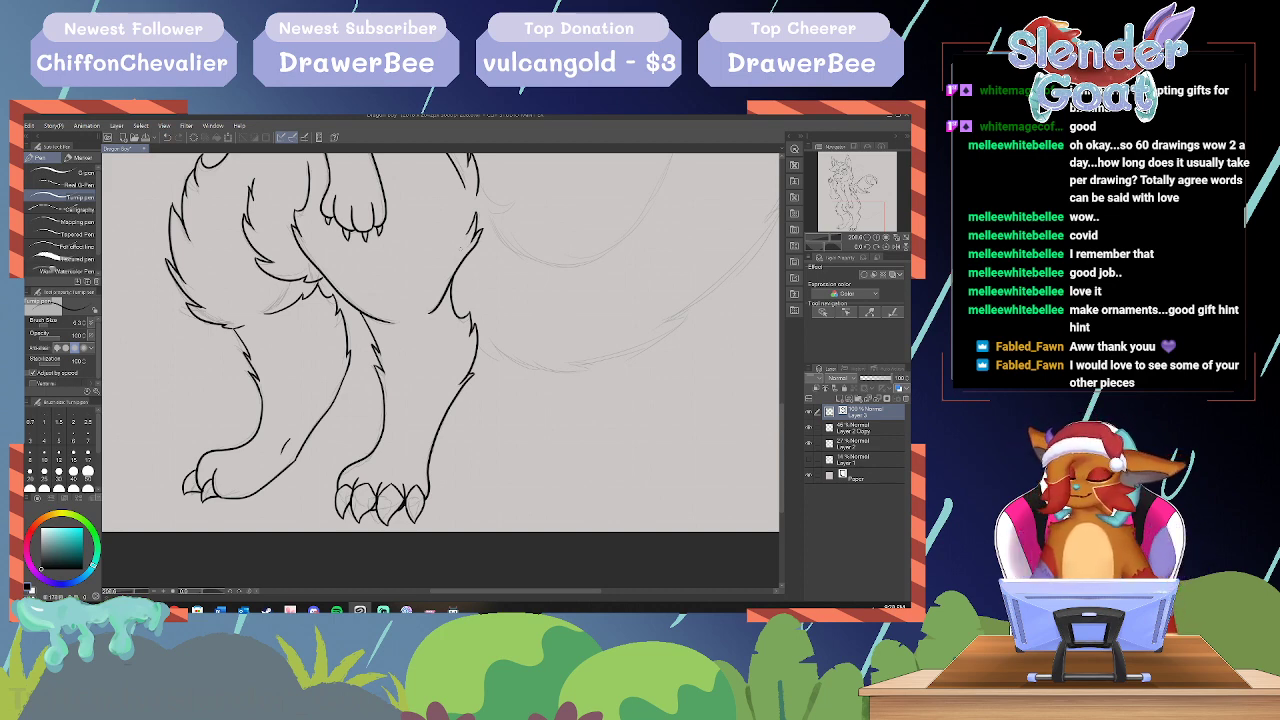
scroll(440, 350, up, 5)
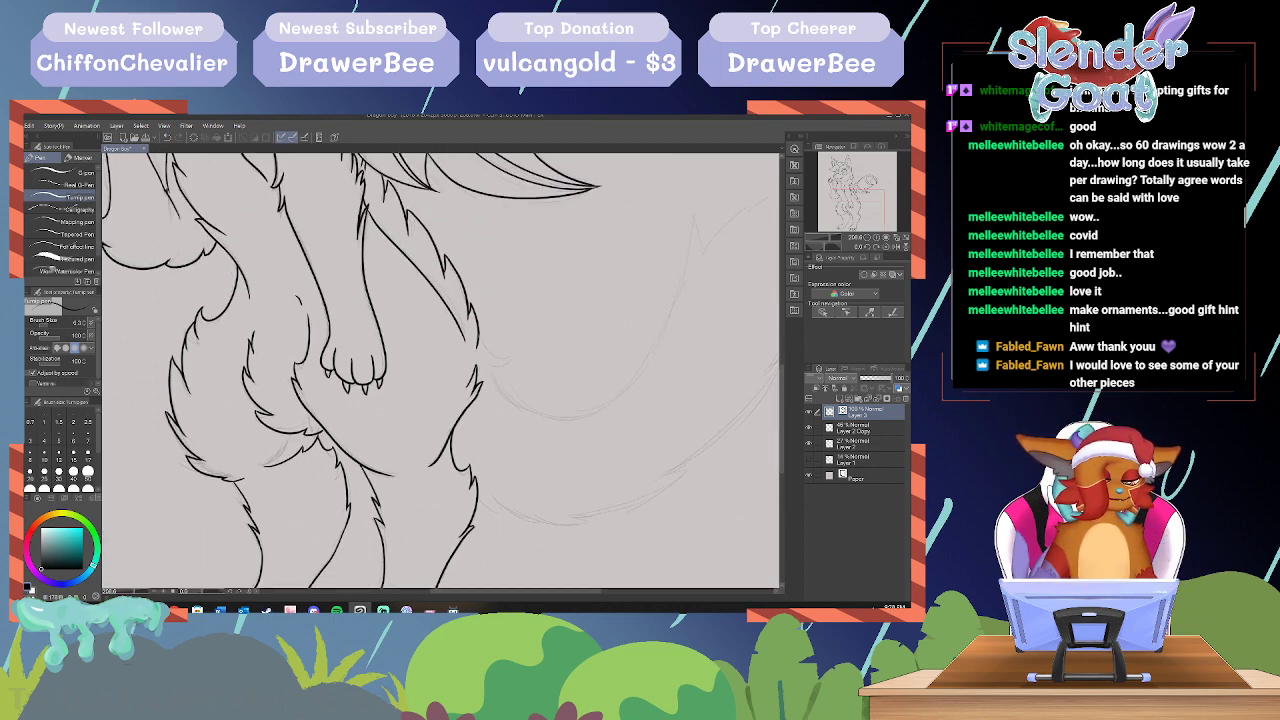
mouse_move(481, 343)
mouse_down()
mouse_move(511, 348)
mouse_move(509, 364)
mouse_move(485, 361)
mouse_up()
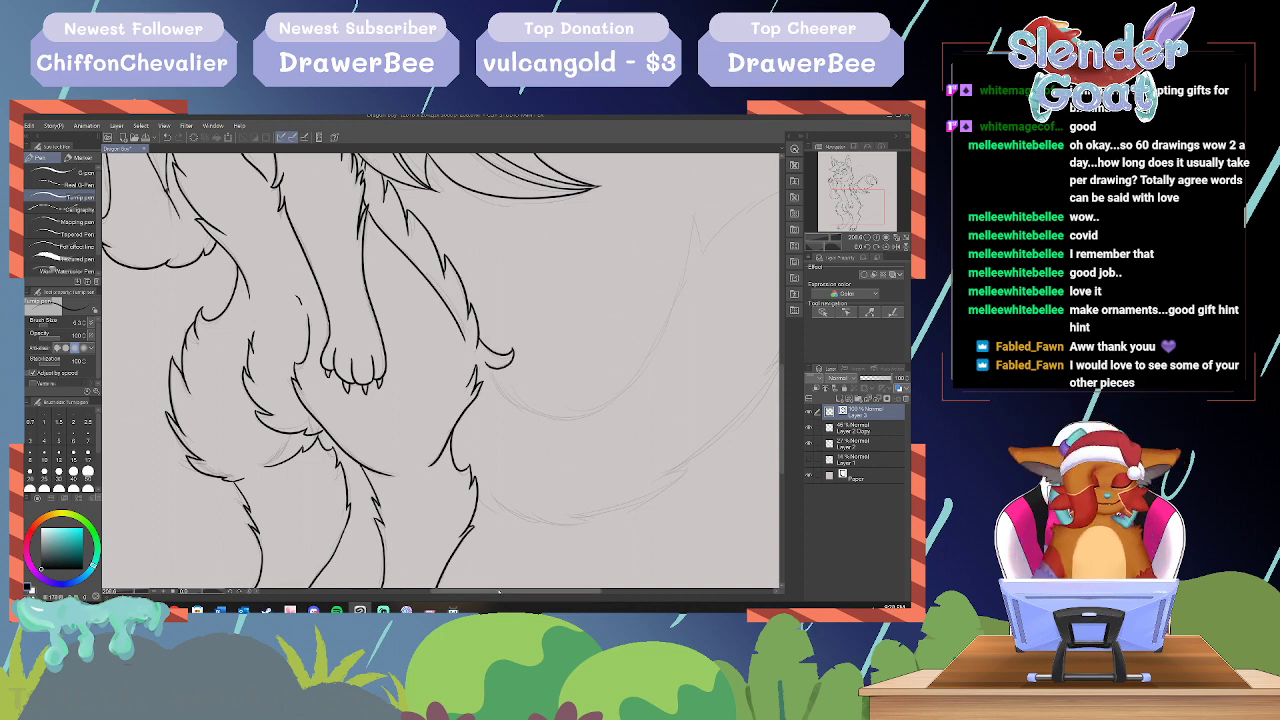
drag(518, 591, 568, 591)
mouse_move(283, 504)
mouse_down()
mouse_move(358, 530)
mouse_move(390, 522)
mouse_up()
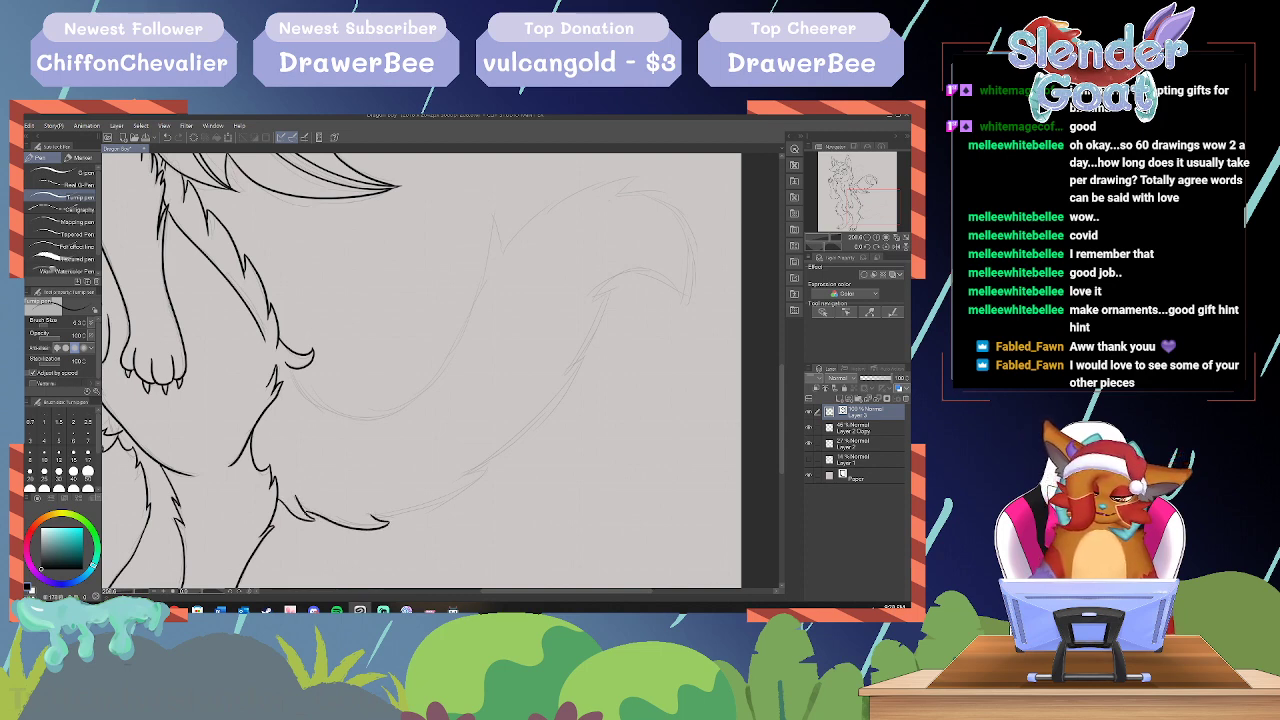
mouse_move(292, 374)
mouse_down()
mouse_move(314, 400)
mouse_move(368, 412)
mouse_move(428, 380)
mouse_move(458, 334)
mouse_move(467, 264)
mouse_up()
mouse_move(467, 264)
mouse_down()
mouse_move(476, 293)
mouse_move(493, 210)
mouse_move(503, 248)
mouse_move(563, 190)
mouse_move(640, 168)
mouse_move(620, 196)
mouse_move(640, 186)
mouse_move(670, 206)
mouse_move(708, 276)
mouse_move(618, 275)
mouse_move(536, 428)
mouse_move(472, 467)
mouse_move(476, 480)
mouse_move(378, 521)
mouse_up()
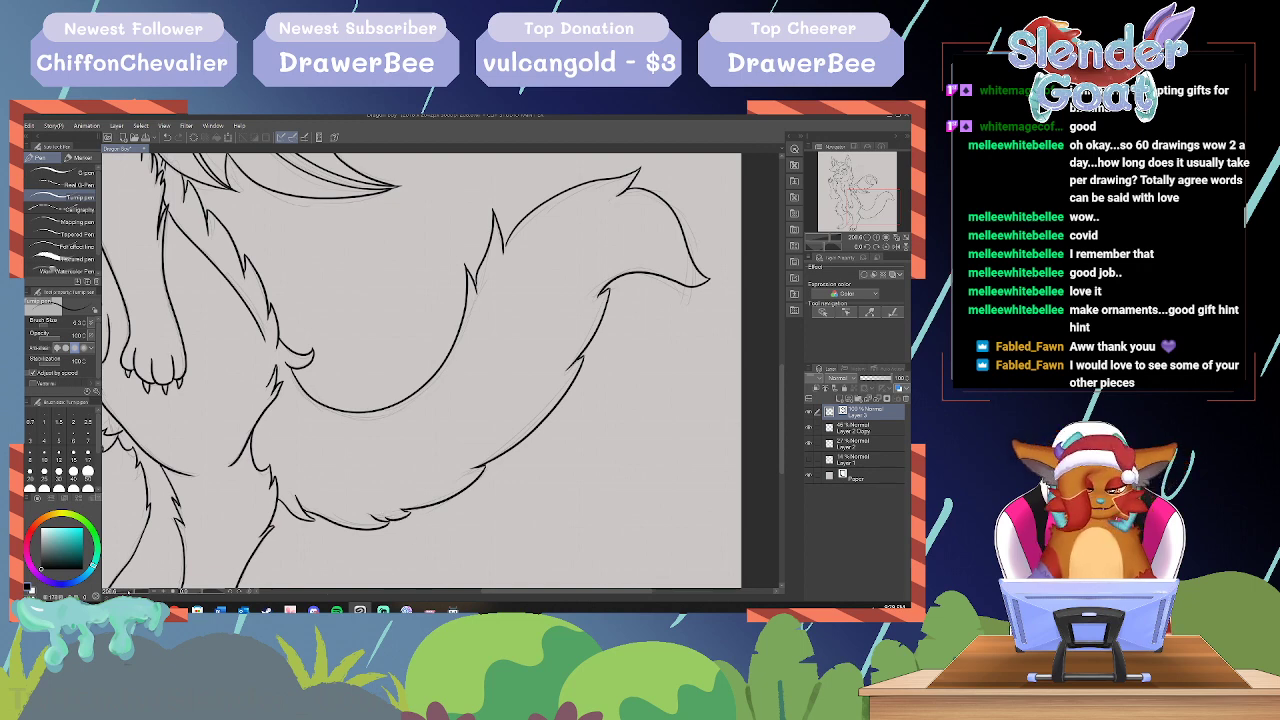
drag(129, 591, 124, 591)
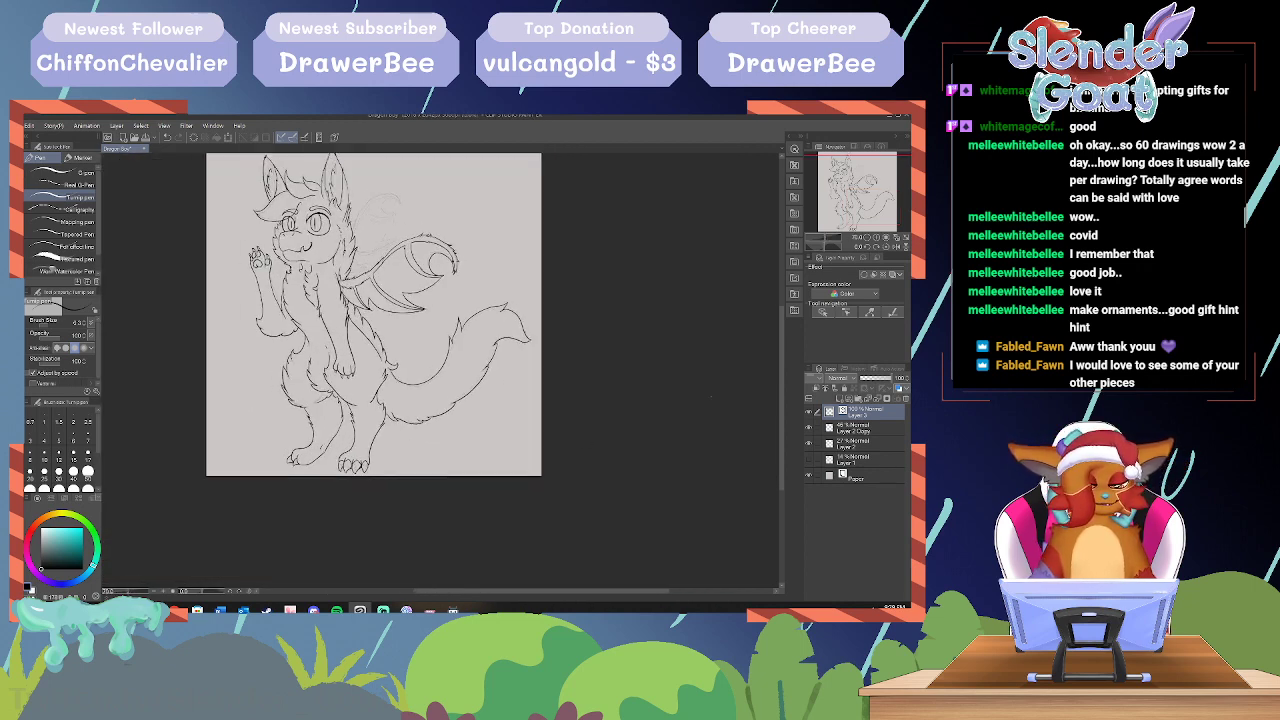
drag(781, 378, 781, 352)
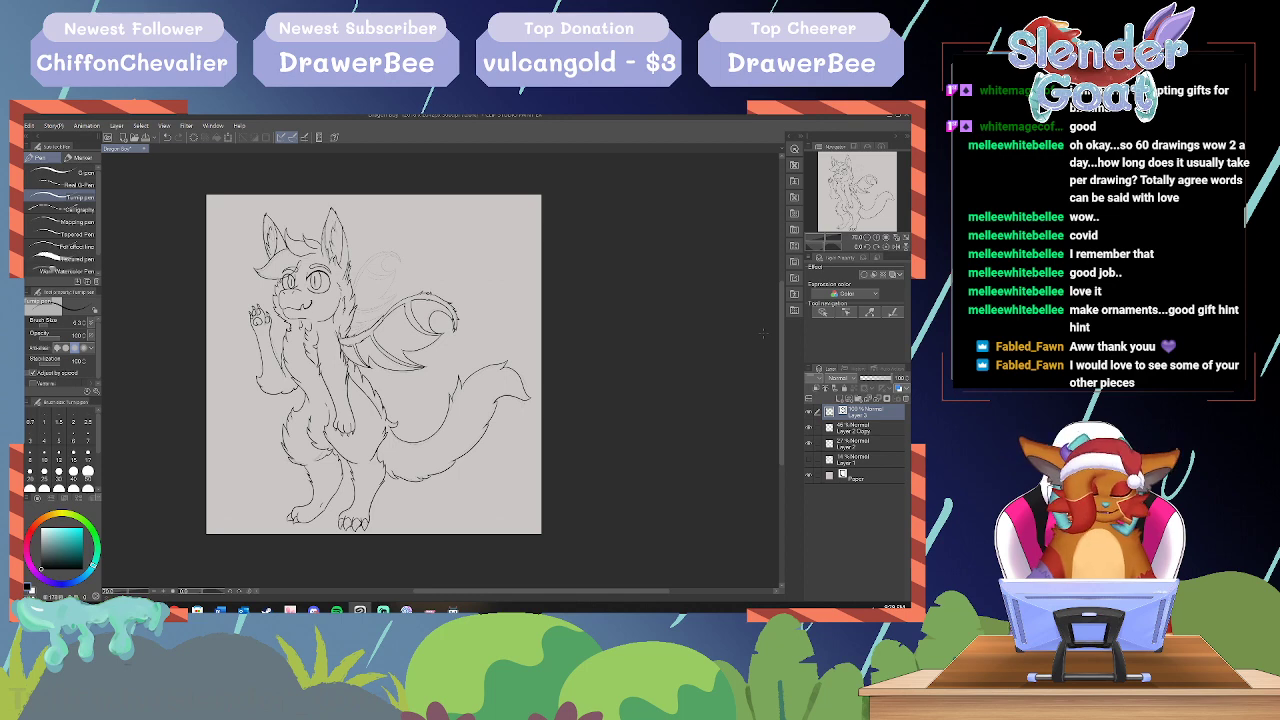
drag(126, 591, 128, 591)
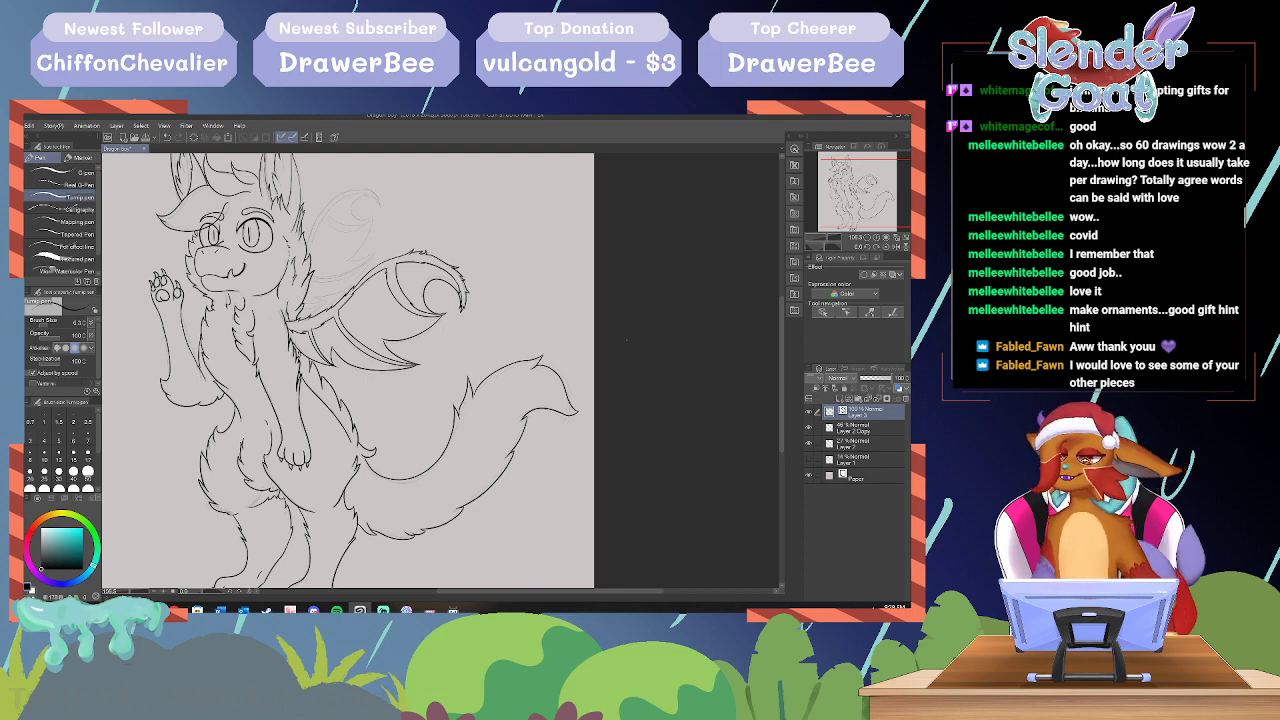
Step: Open the "deer companion" drawing from the Art Again folder on the desktop
click(15, 126)
click(40, 157)
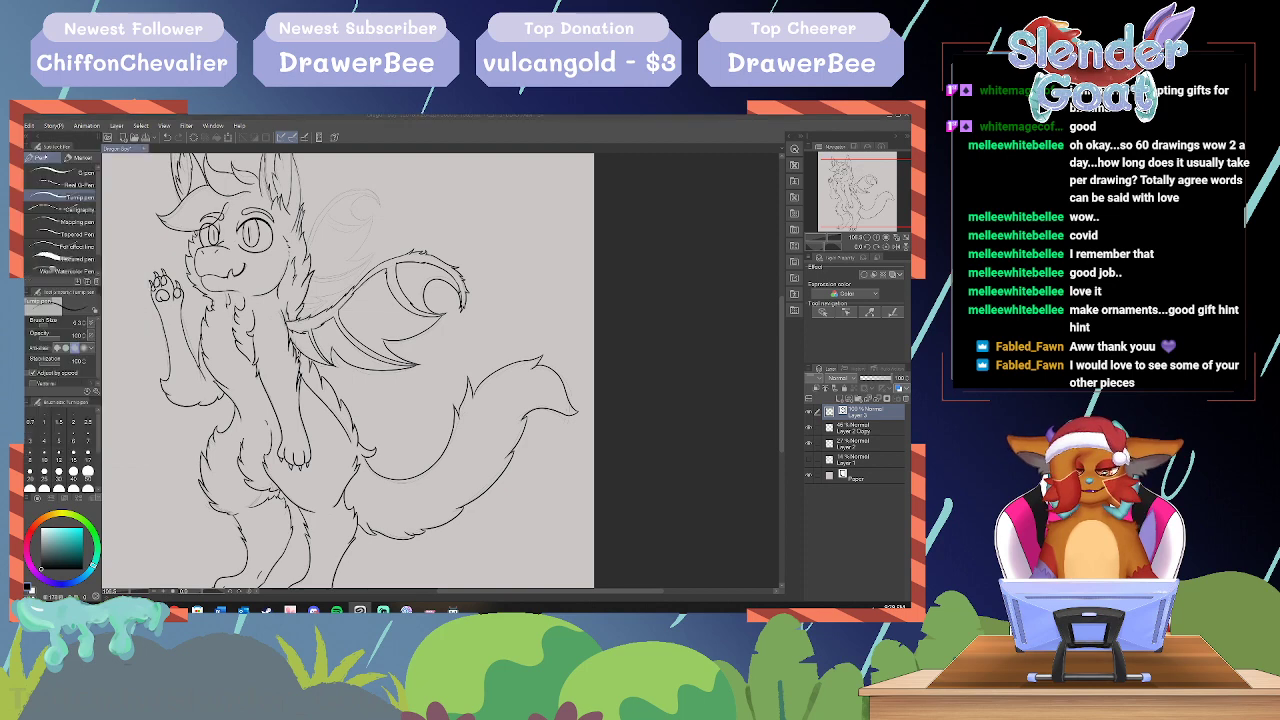
click(108, 130)
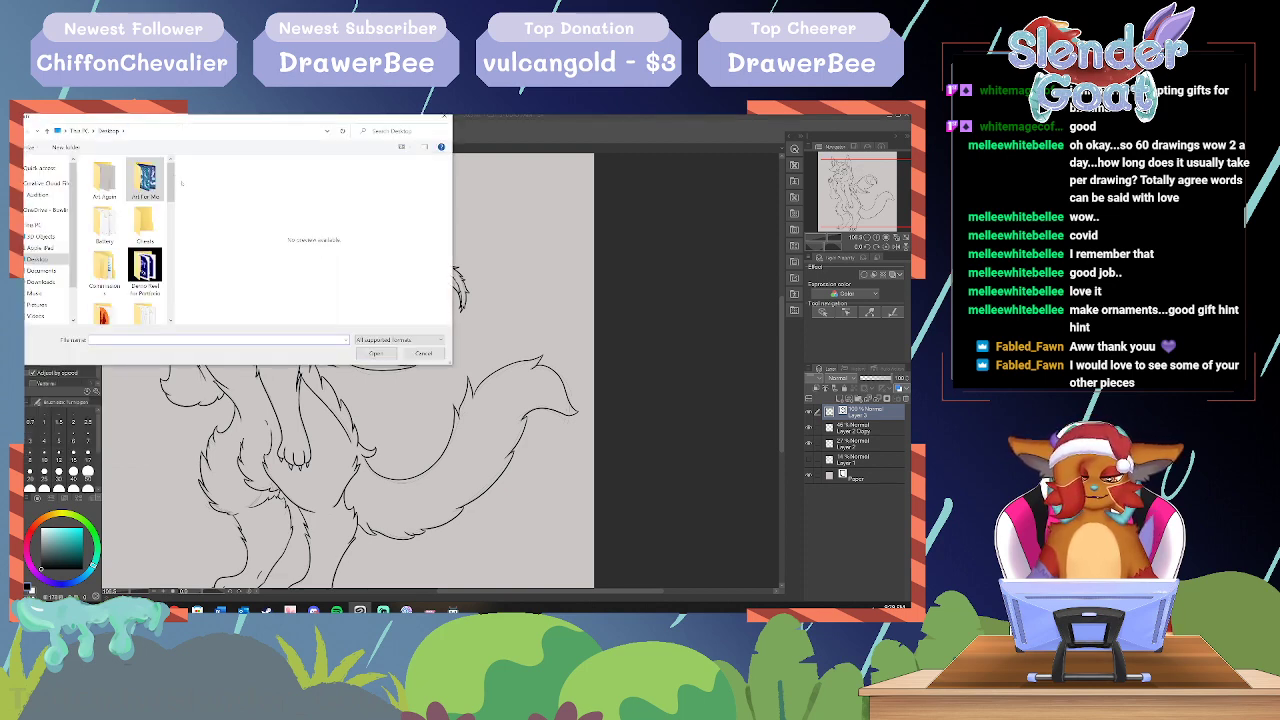
scroll(108, 224, down, 5)
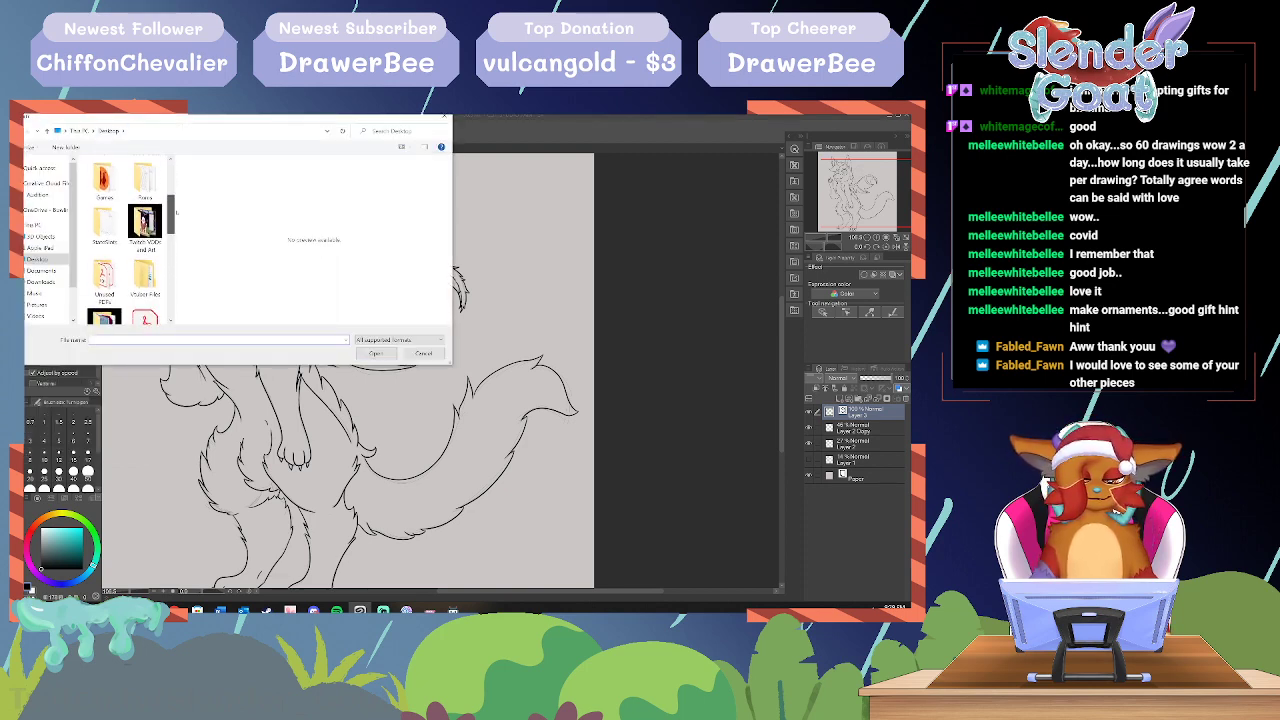
scroll(108, 224, down, 3)
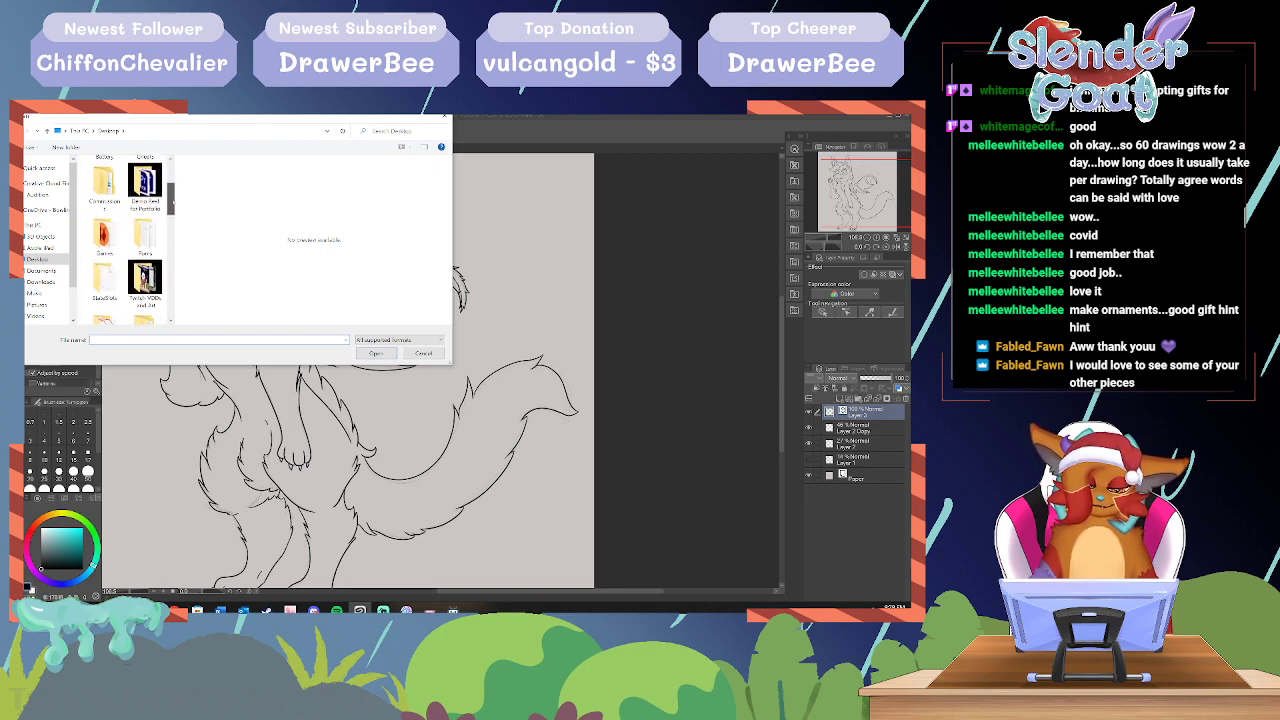
double_click(104, 178)
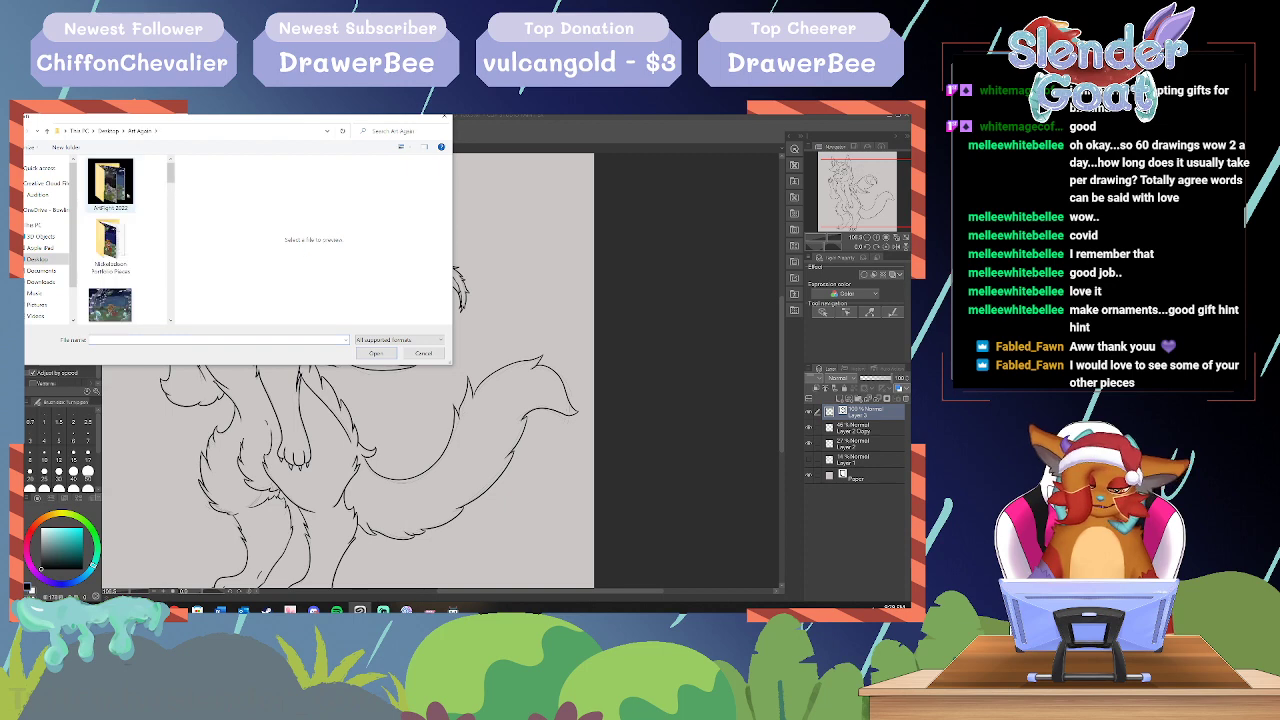
scroll(110, 240, down, 4)
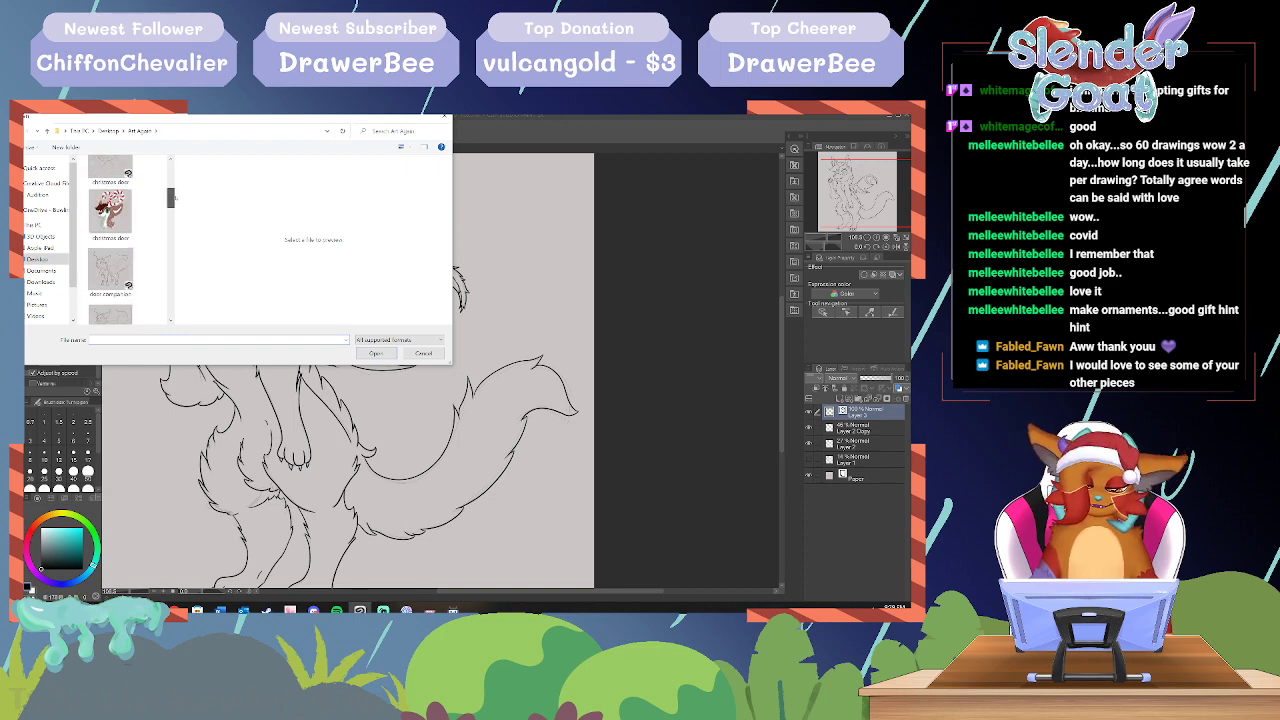
drag(175, 208, 174, 202)
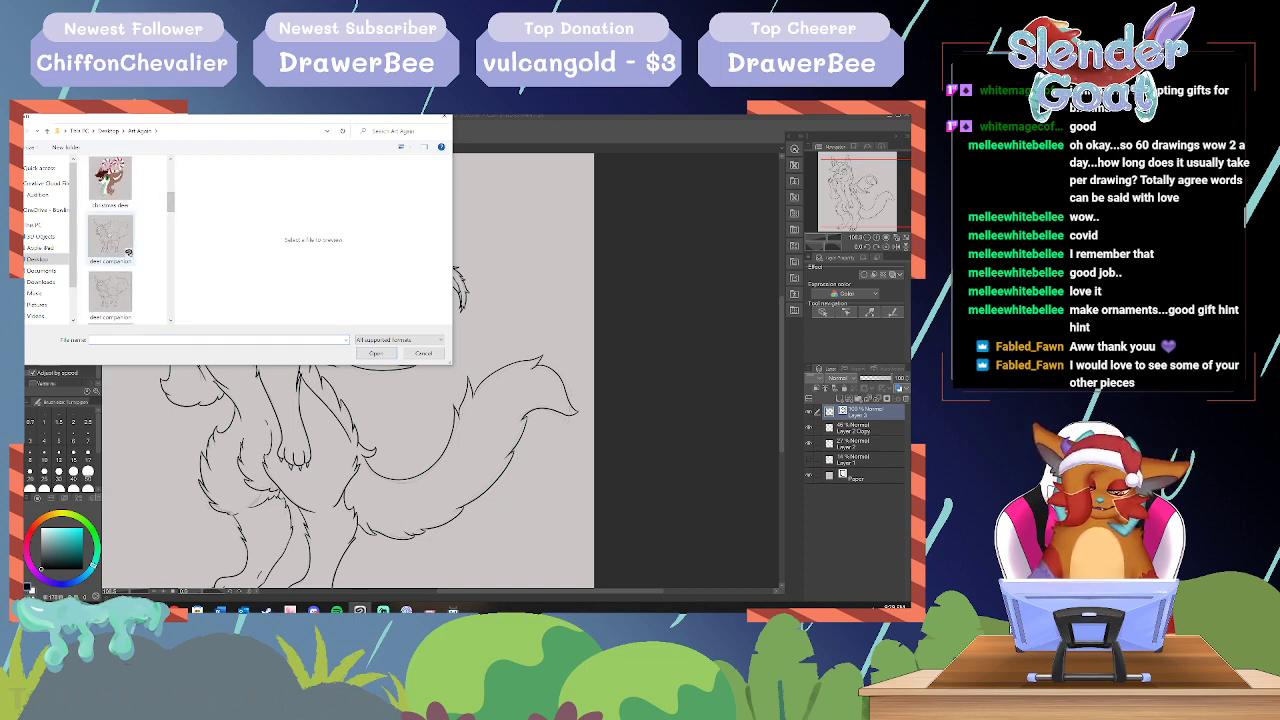
click(122, 244)
click(375, 353)
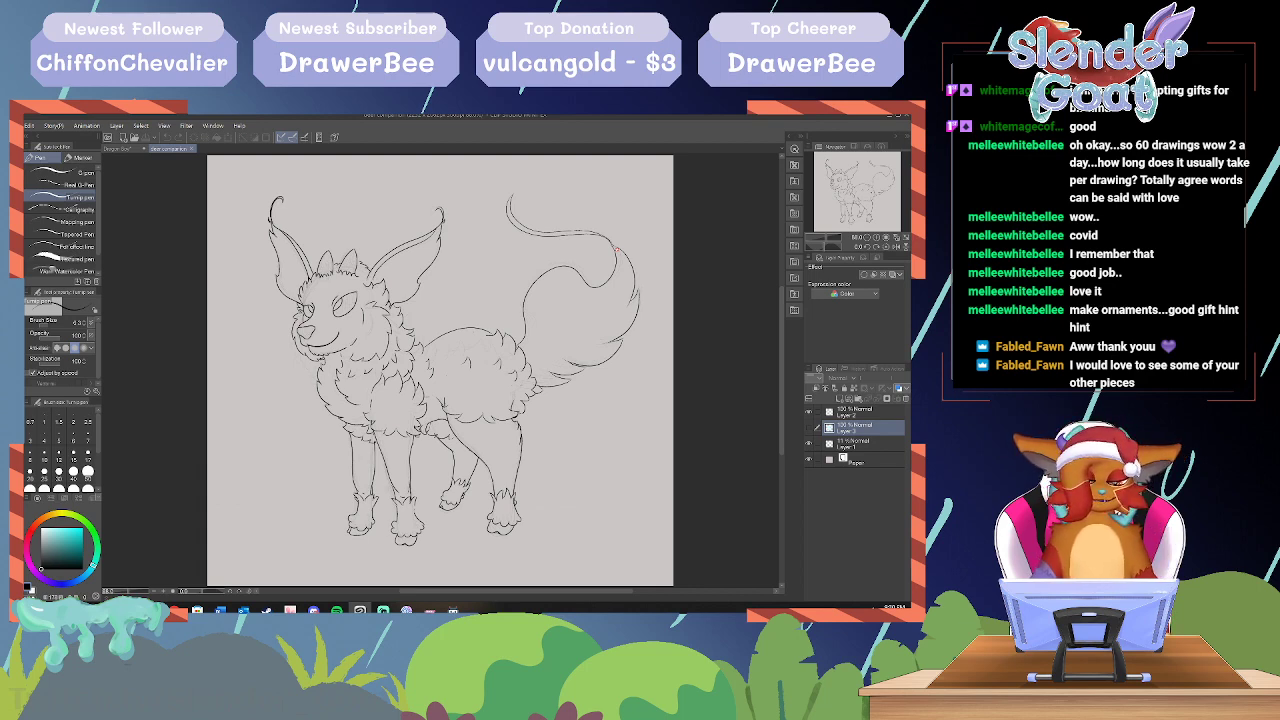
Step: Open the coloured "christmas deer" picture with candy-cane antlers from the Art Again folder
click(14, 126)
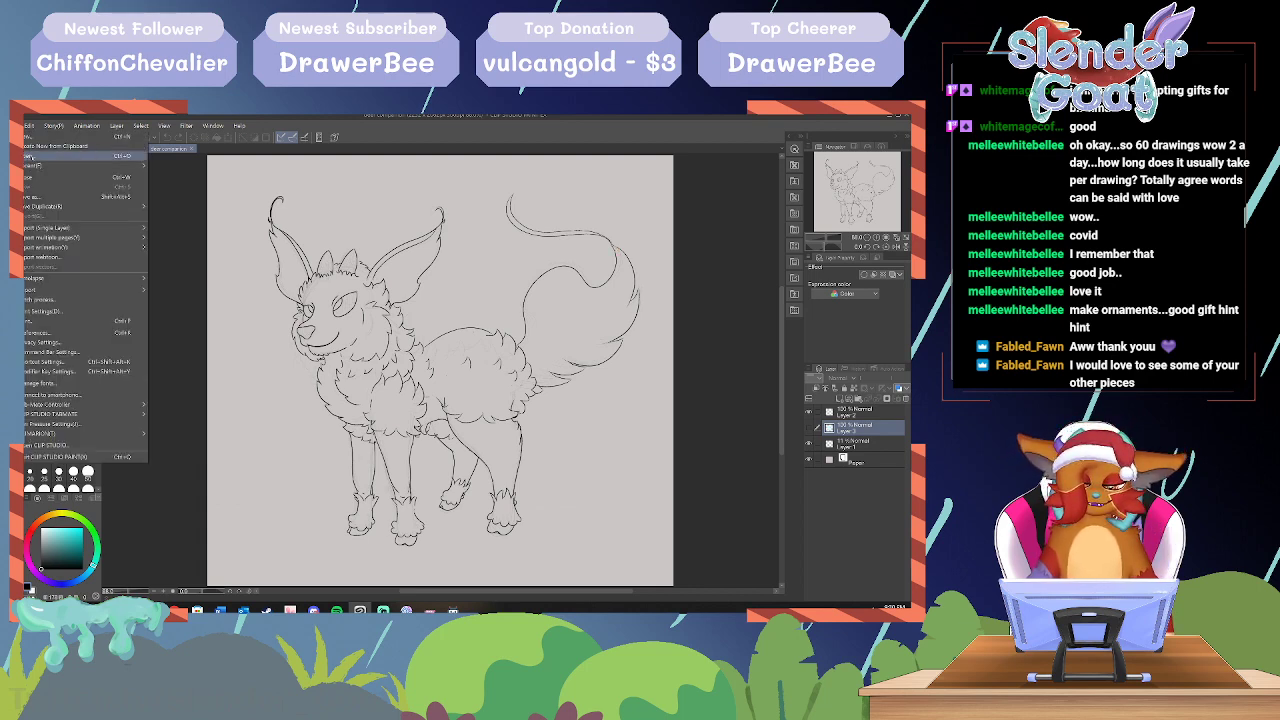
click(60, 156)
scroll(120, 230, down, 6)
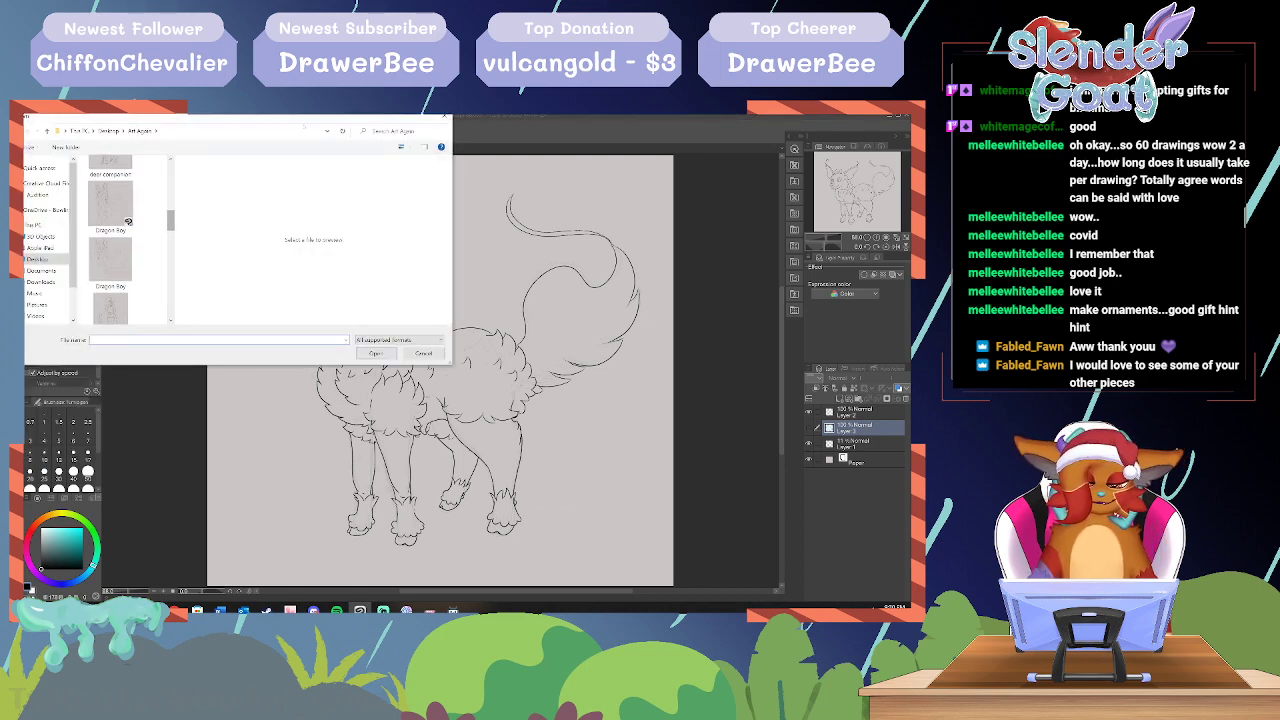
drag(306, 124, 284, 147)
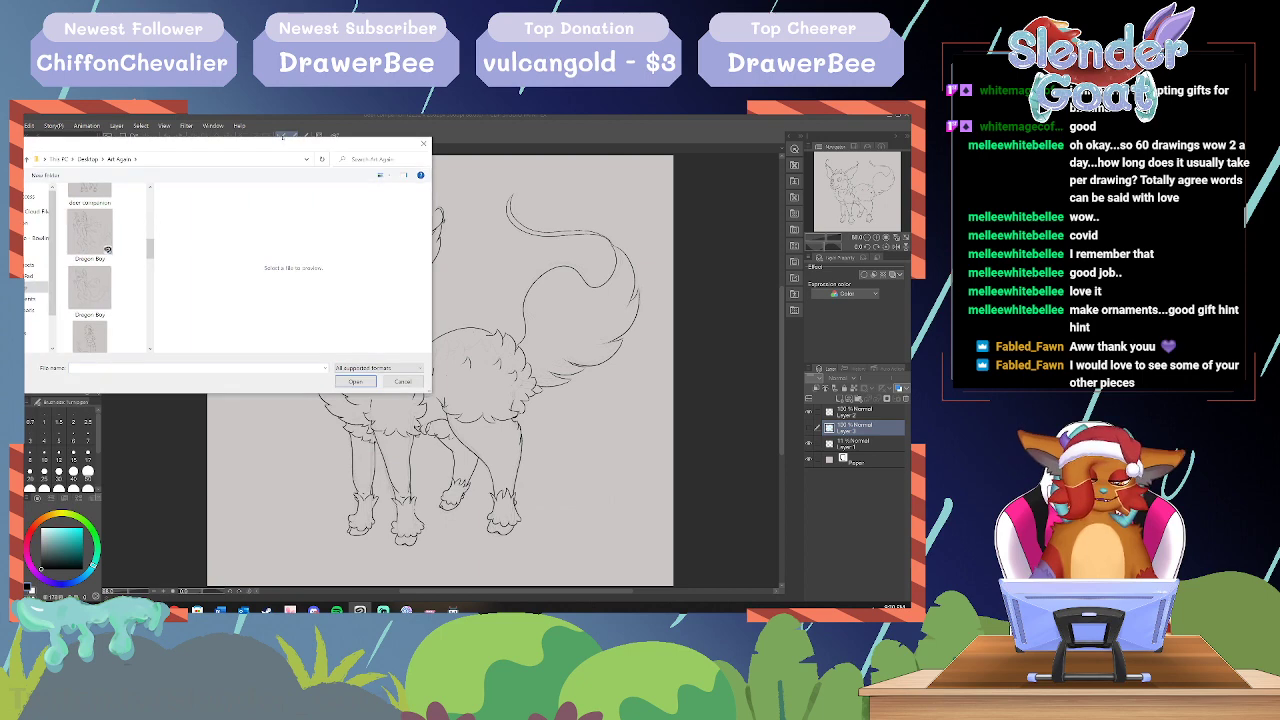
scroll(107, 247, up, 3)
scroll(107, 247, up, 2)
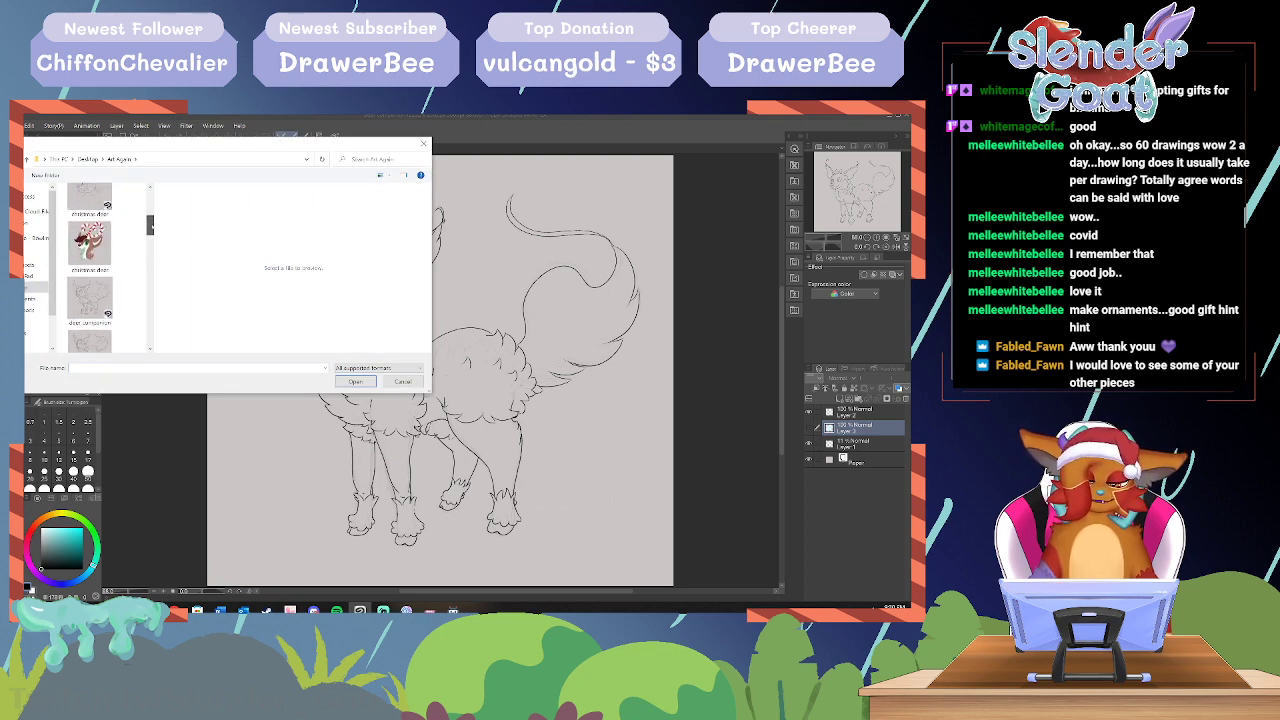
click(89, 263)
click(355, 381)
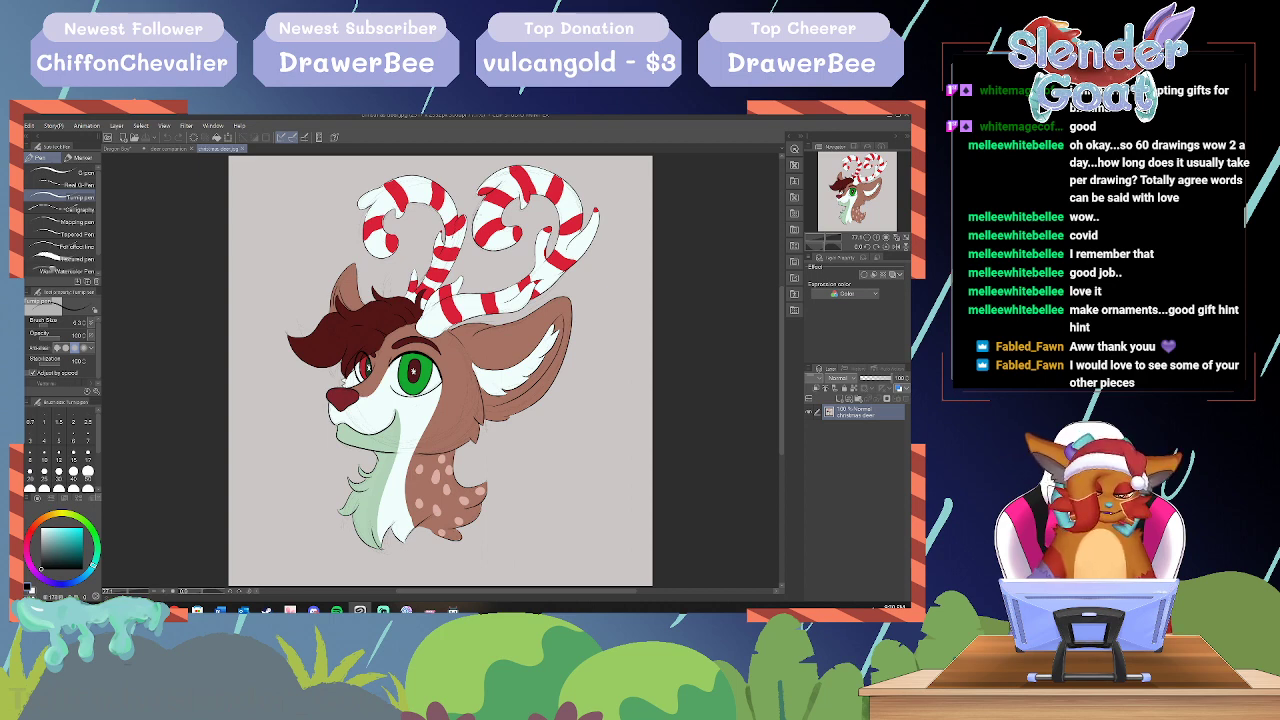
Step: Open the working file listed below the Dragon Boy images, the sketch of a standing human figure with a long tail
click(15, 126)
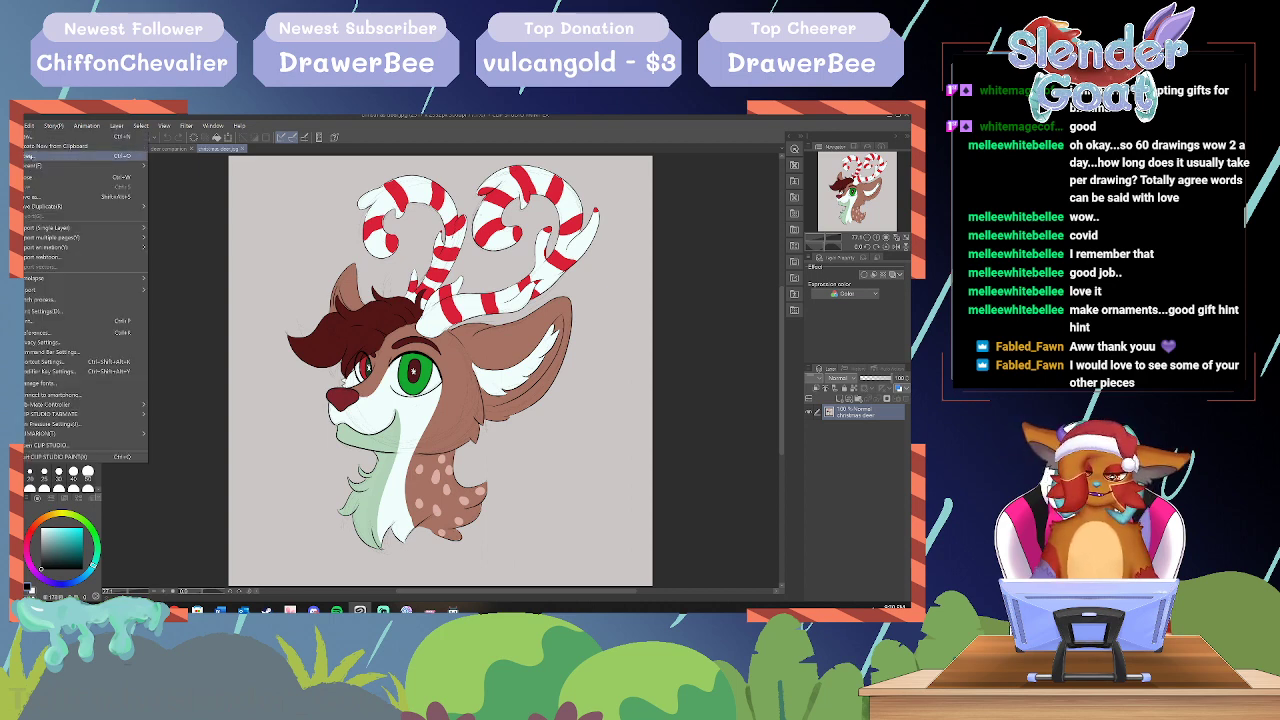
click(38, 156)
drag(172, 176, 172, 236)
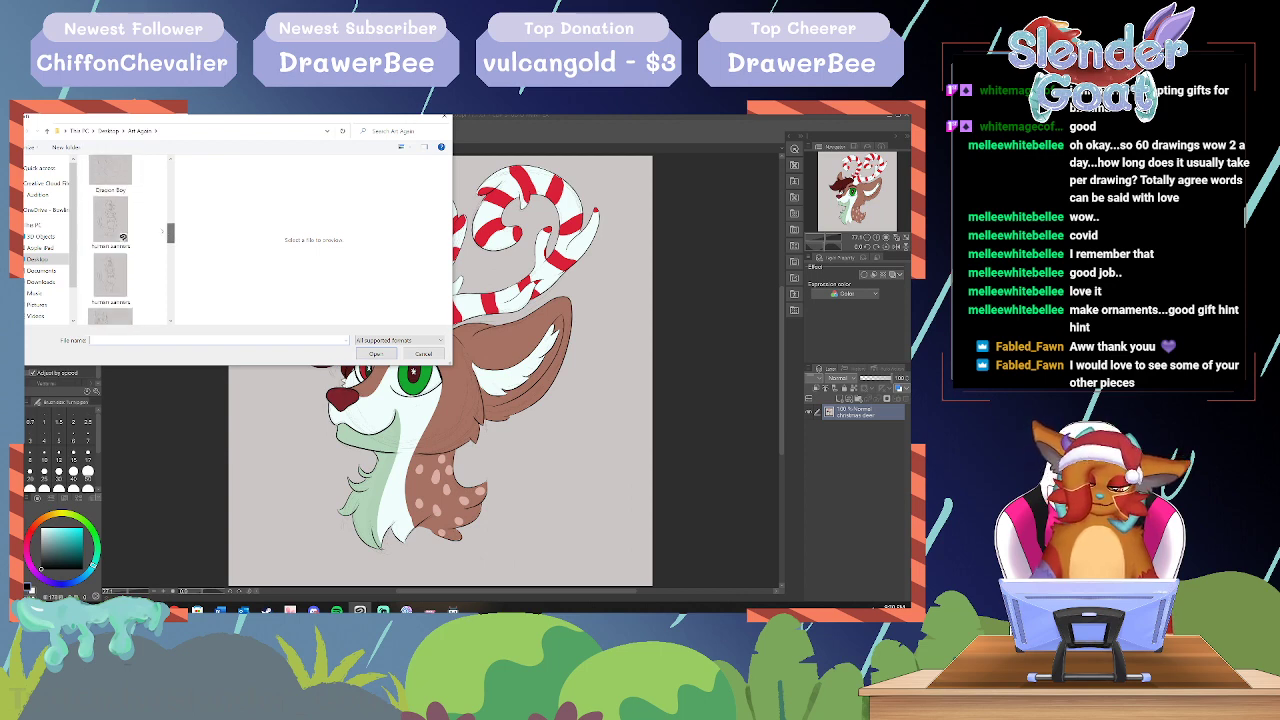
click(123, 237)
double_click(123, 237)
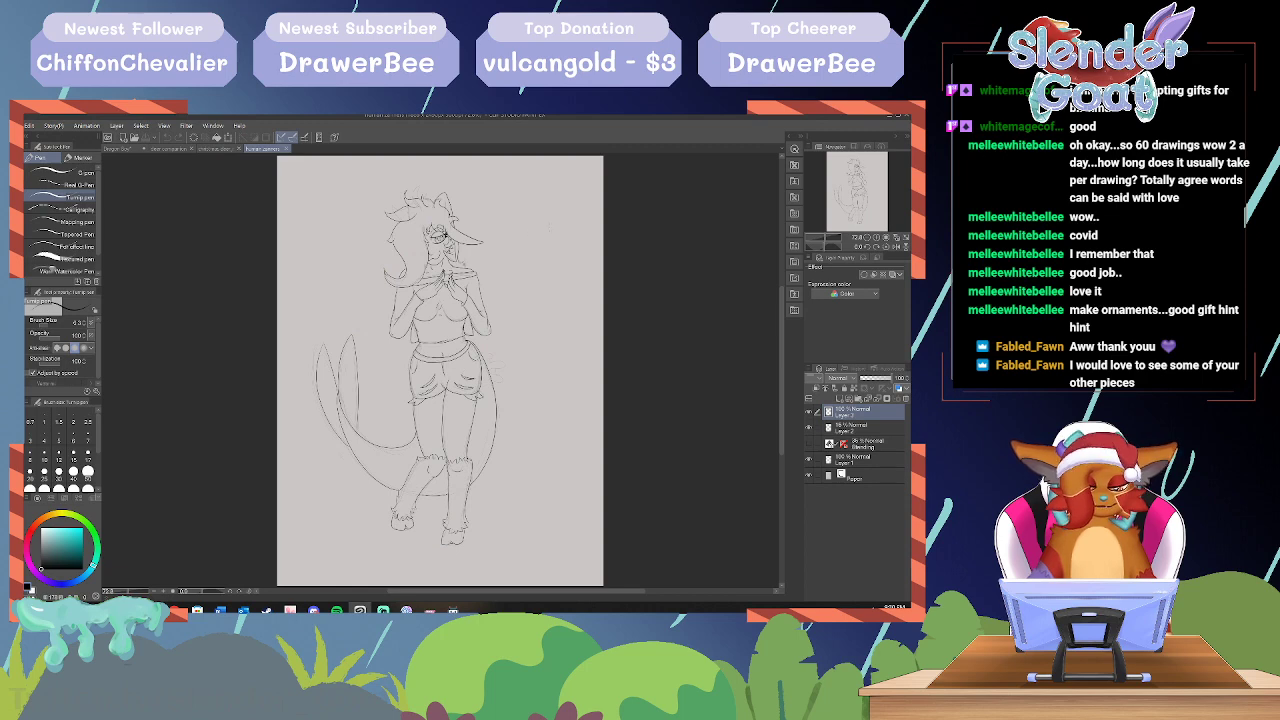
Step: Show and hide the 3D mannequin layer repeatedly to compare the pose reference with the line art, leaving it hidden
drag(535, 591, 557, 591)
click(810, 443)
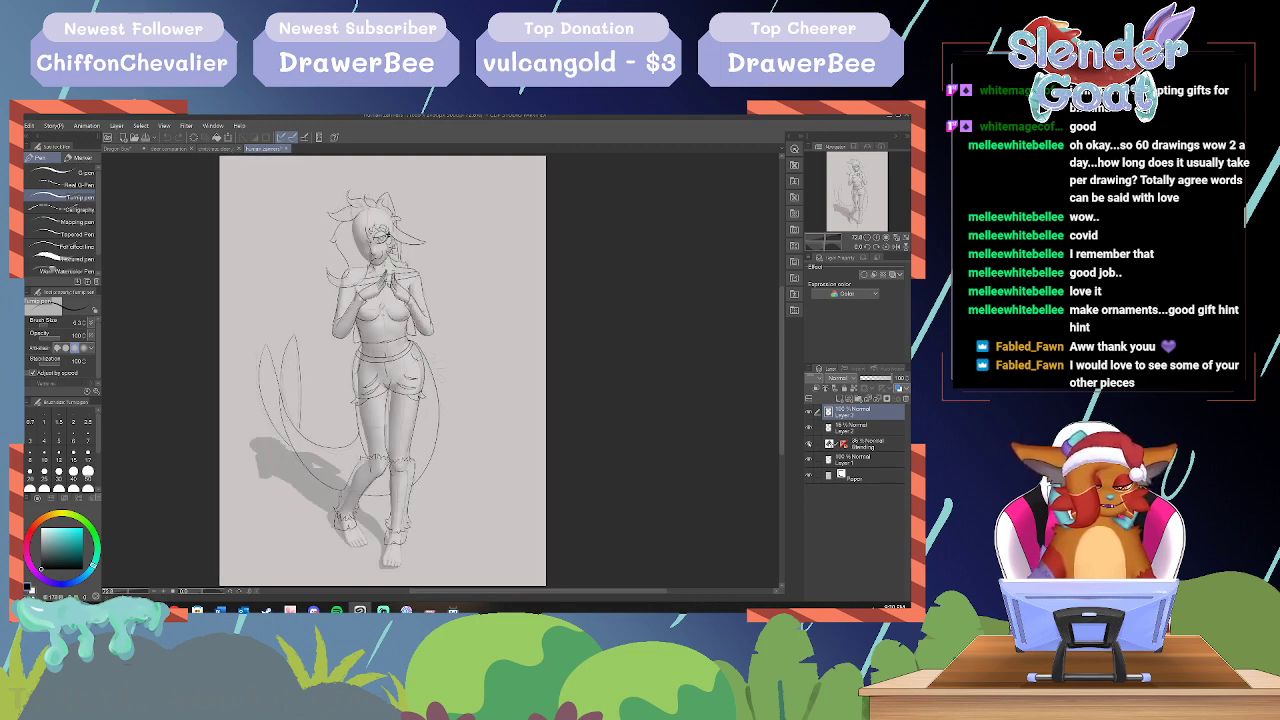
click(810, 443)
click(810, 443)
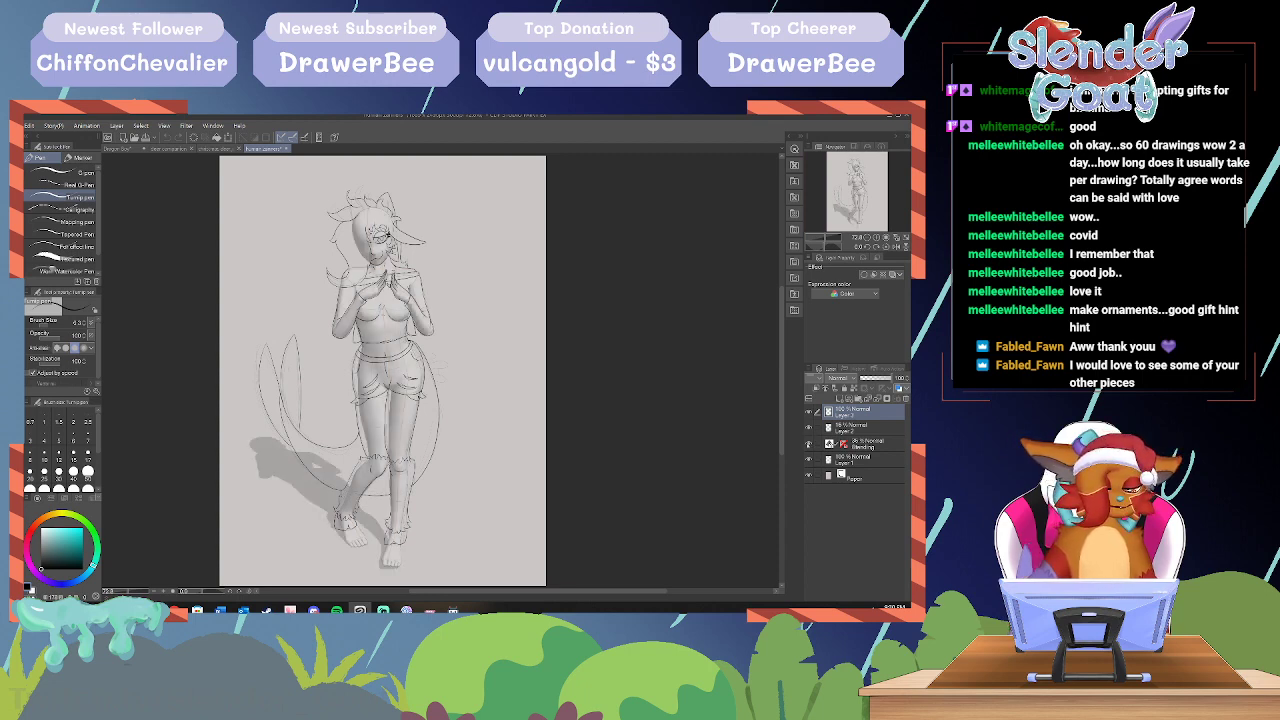
click(810, 443)
click(810, 443)
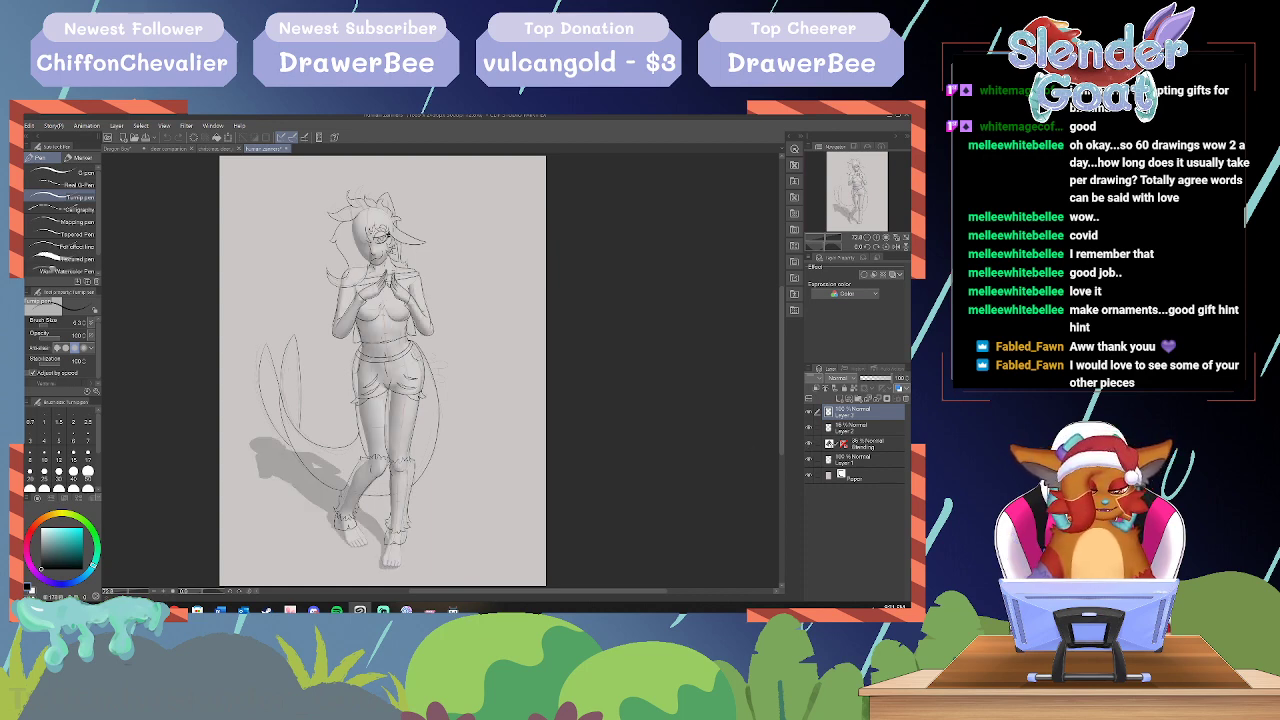
click(810, 443)
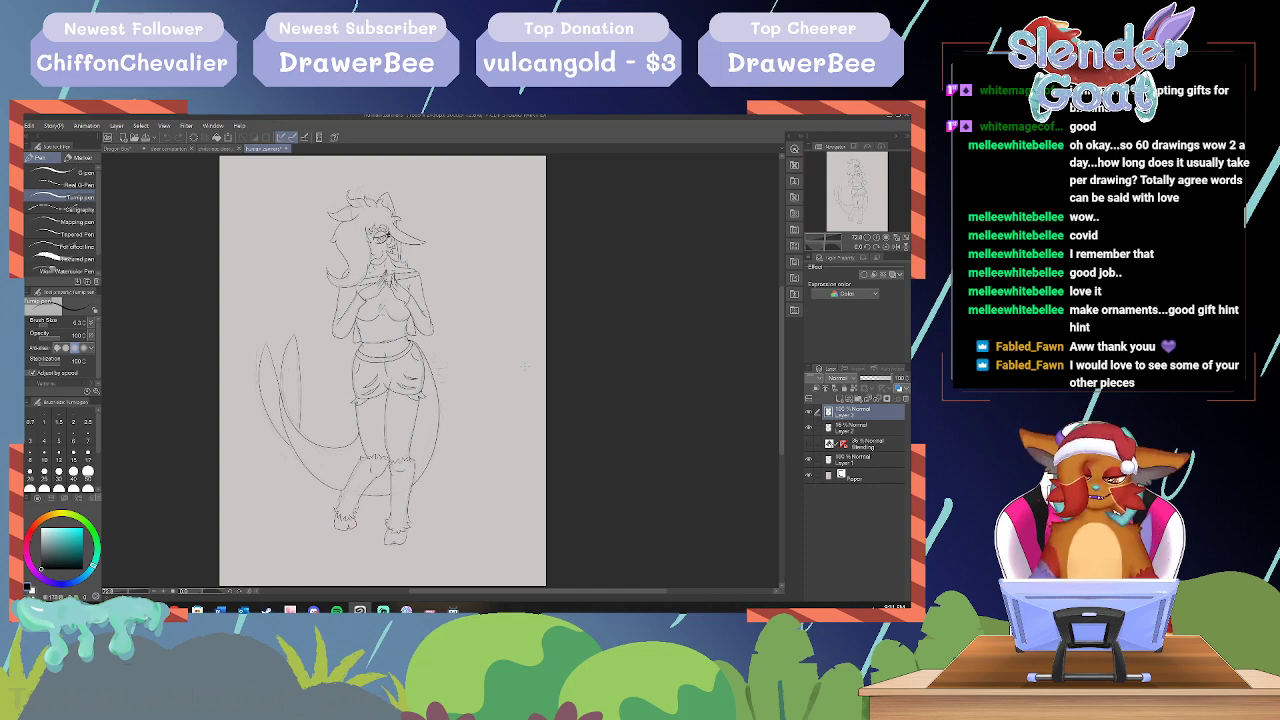
Step: Open the "Rei Punk (blended hair)" drawing from the Art Again folder and view the whole figure
click(15, 126)
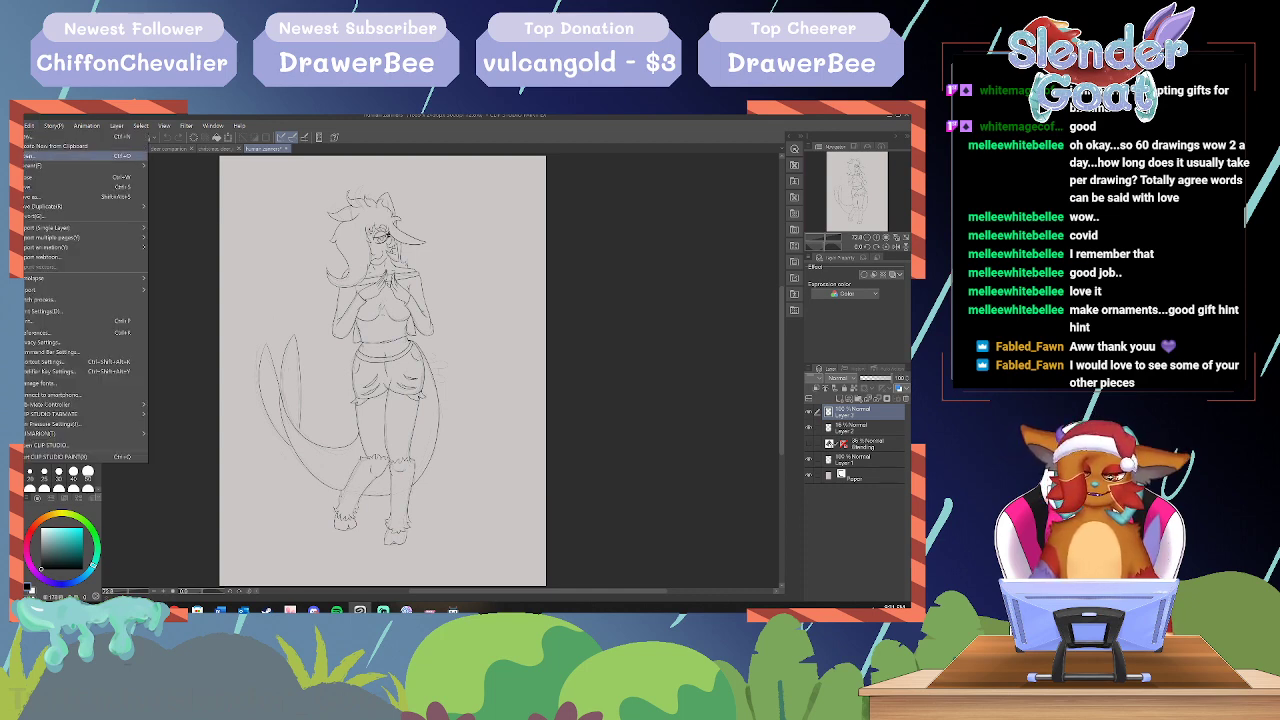
click(28, 156)
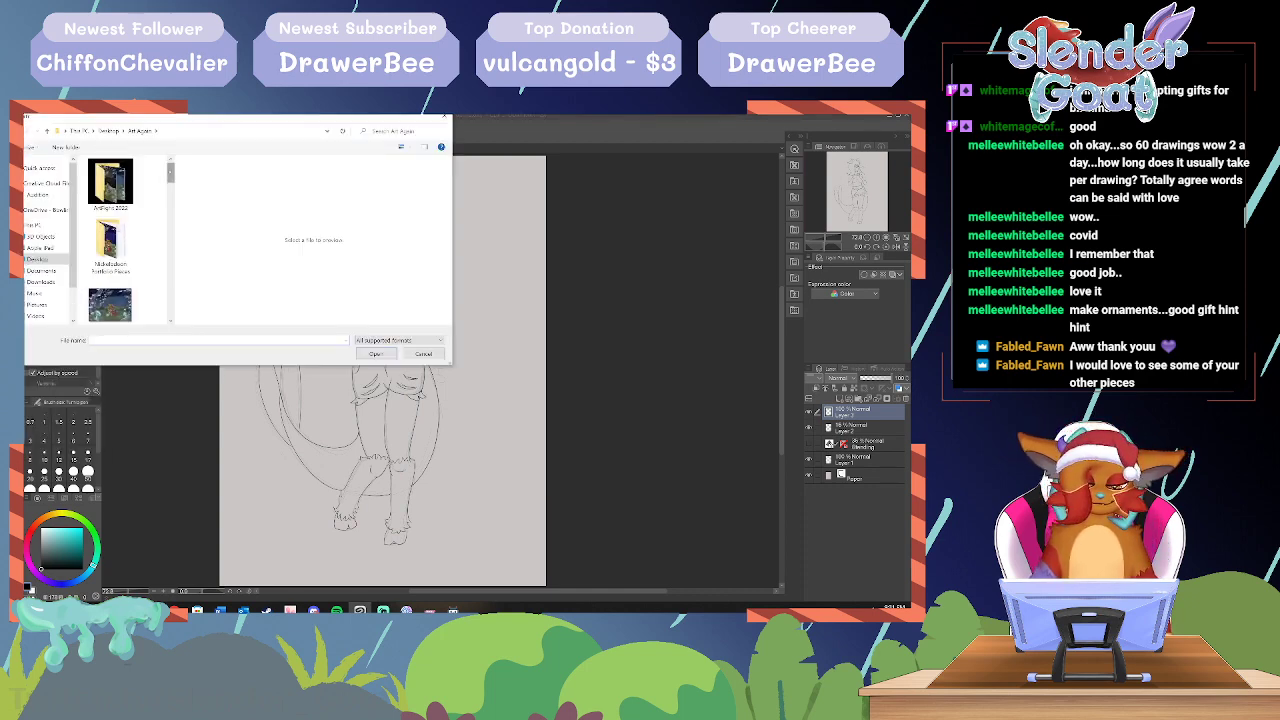
drag(172, 194, 174, 252)
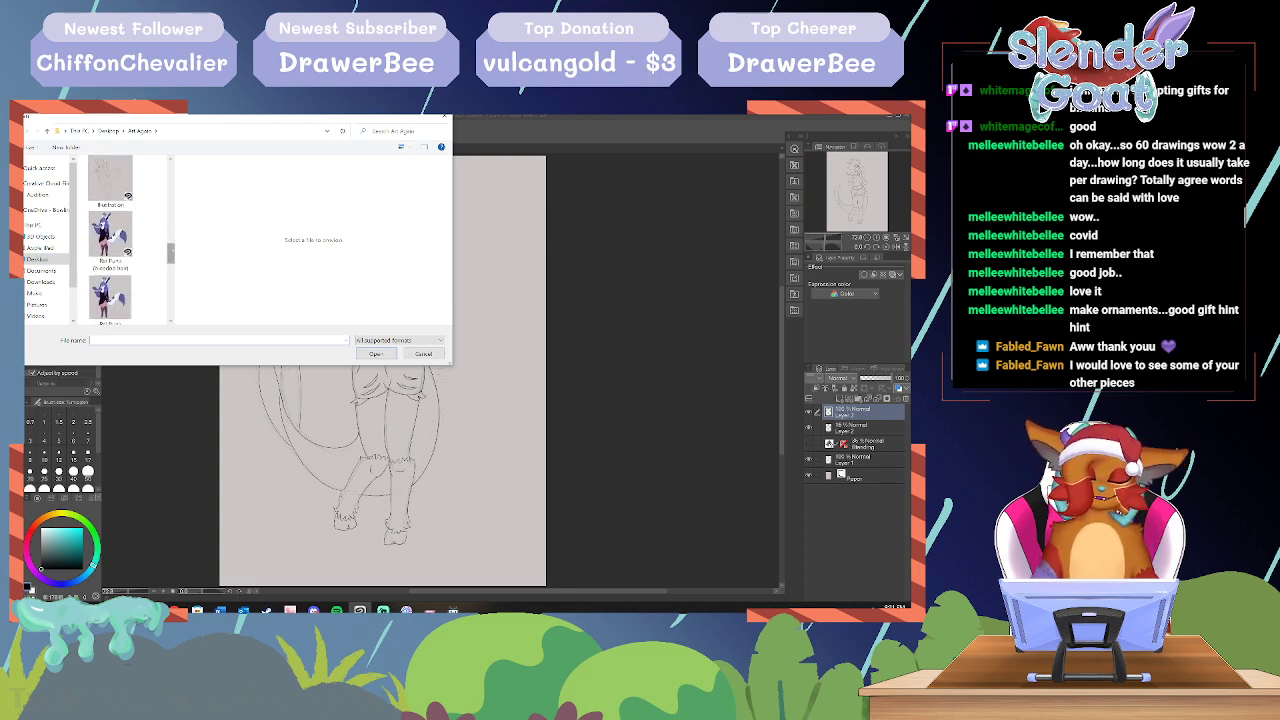
drag(174, 251, 174, 257)
click(113, 210)
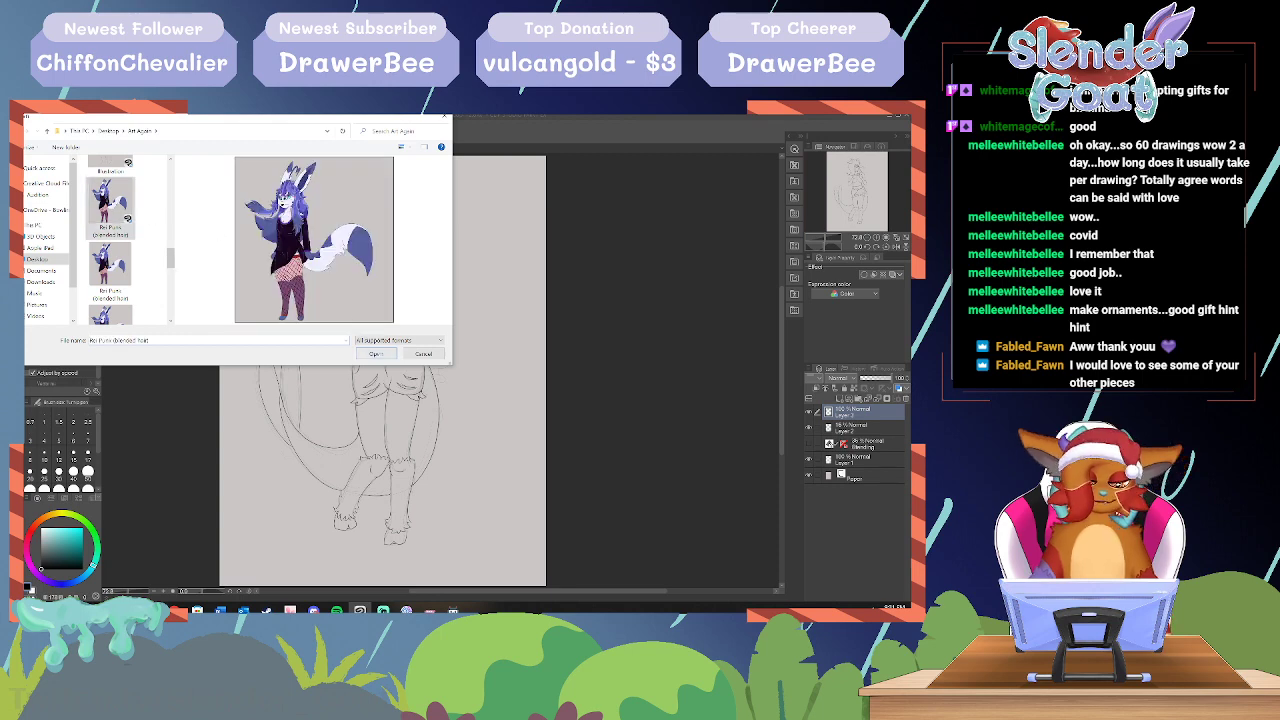
click(365, 354)
drag(200, 595, 202, 595)
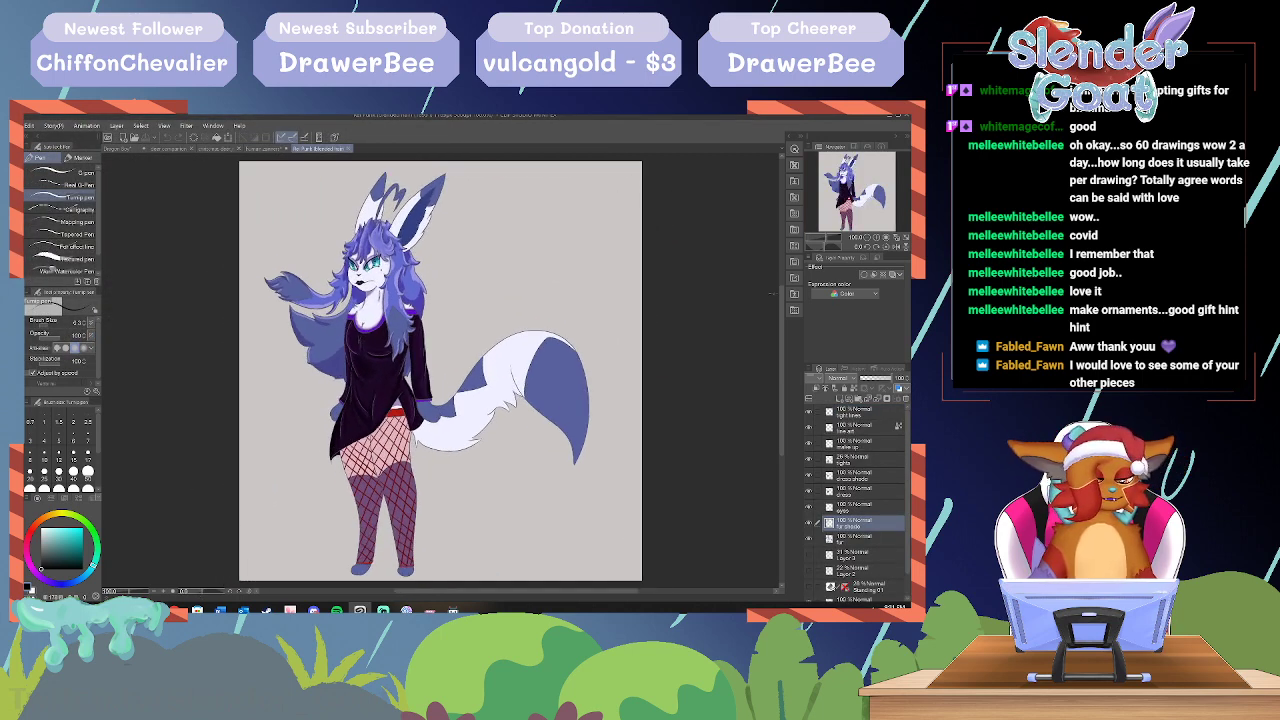
drag(783, 351, 783, 361)
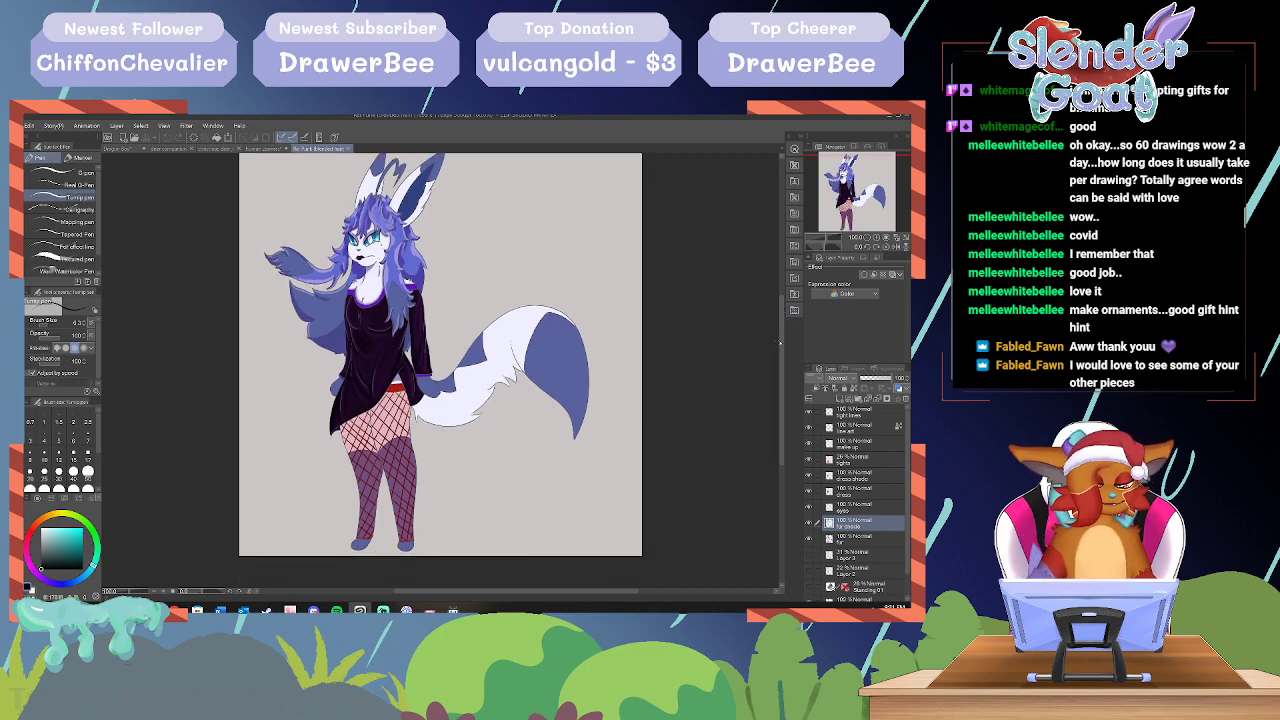
scroll(780, 343, up, 2)
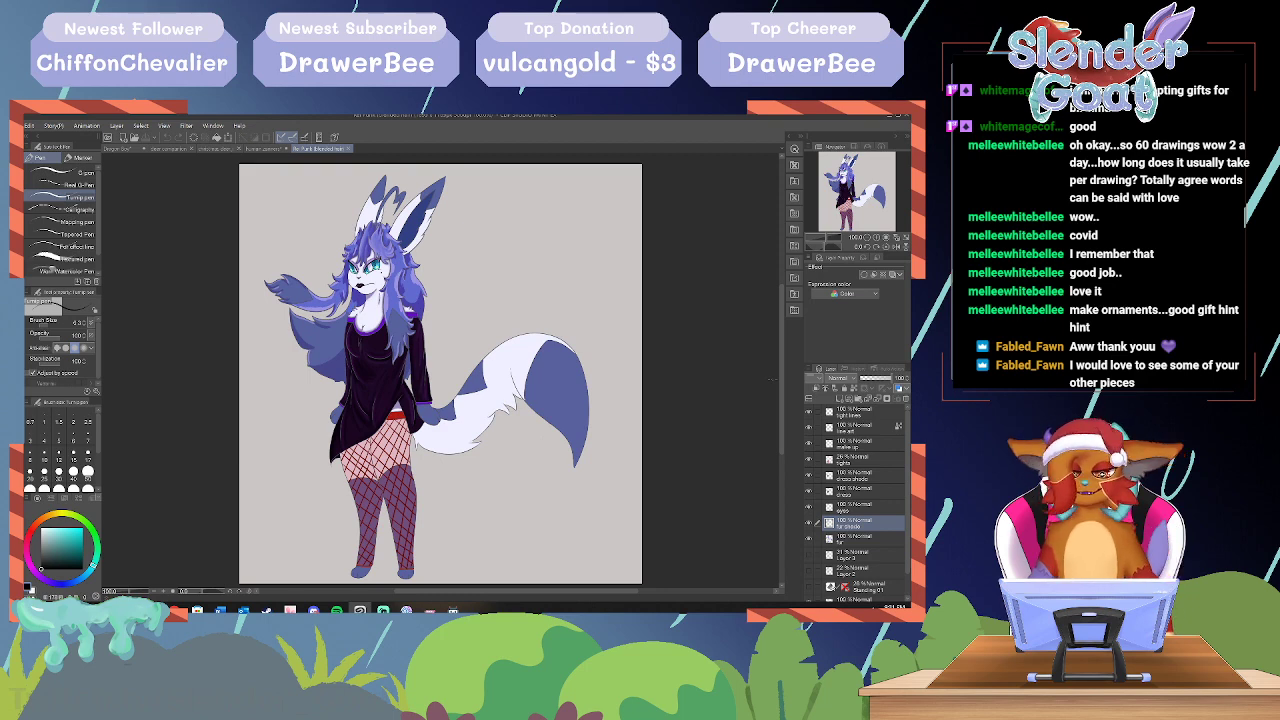
click(16, 126)
click(40, 146)
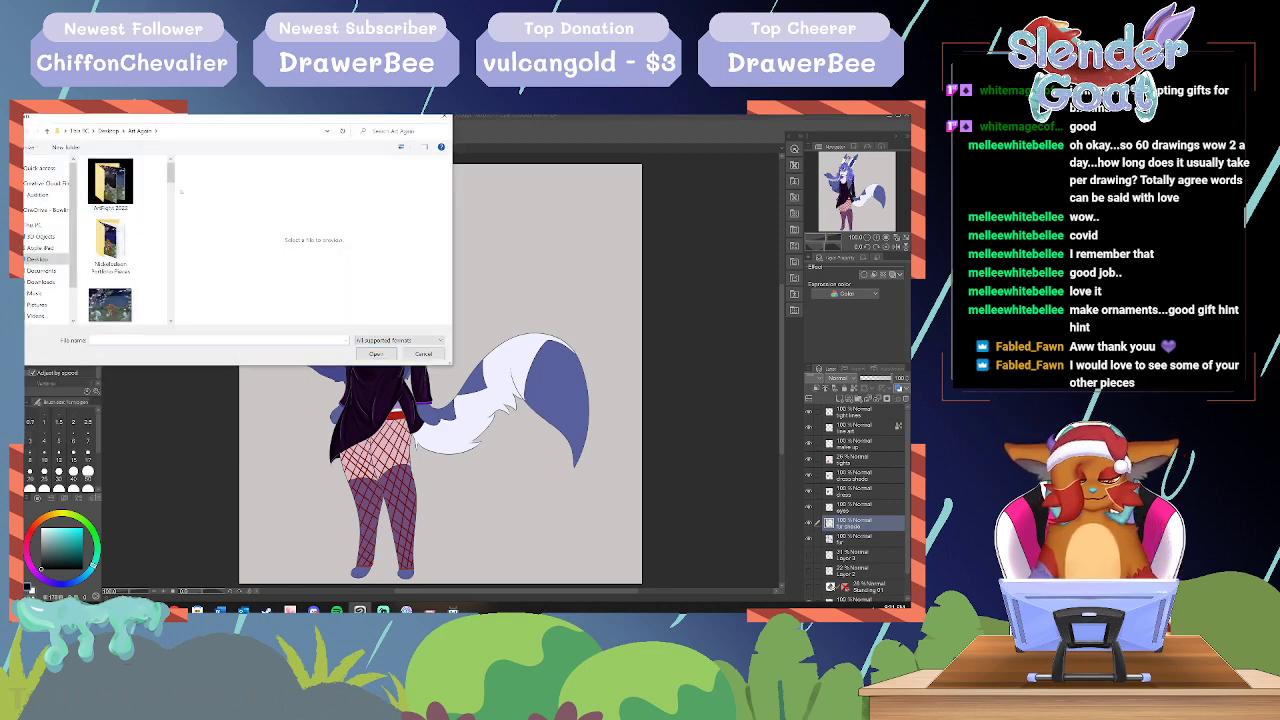
drag(172, 176, 172, 300)
mouse_move(350, 117)
mouse_down()
mouse_move(334, 399)
mouse_move(320, 408)
mouse_up()
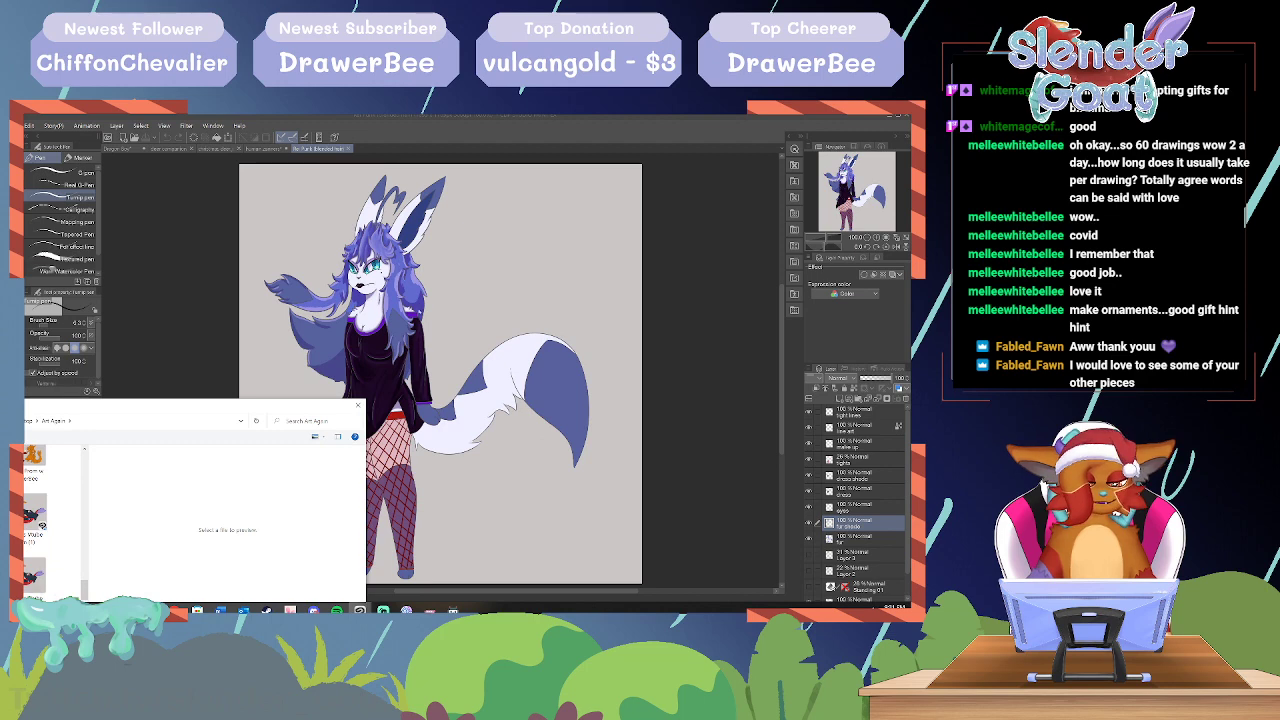
click(358, 405)
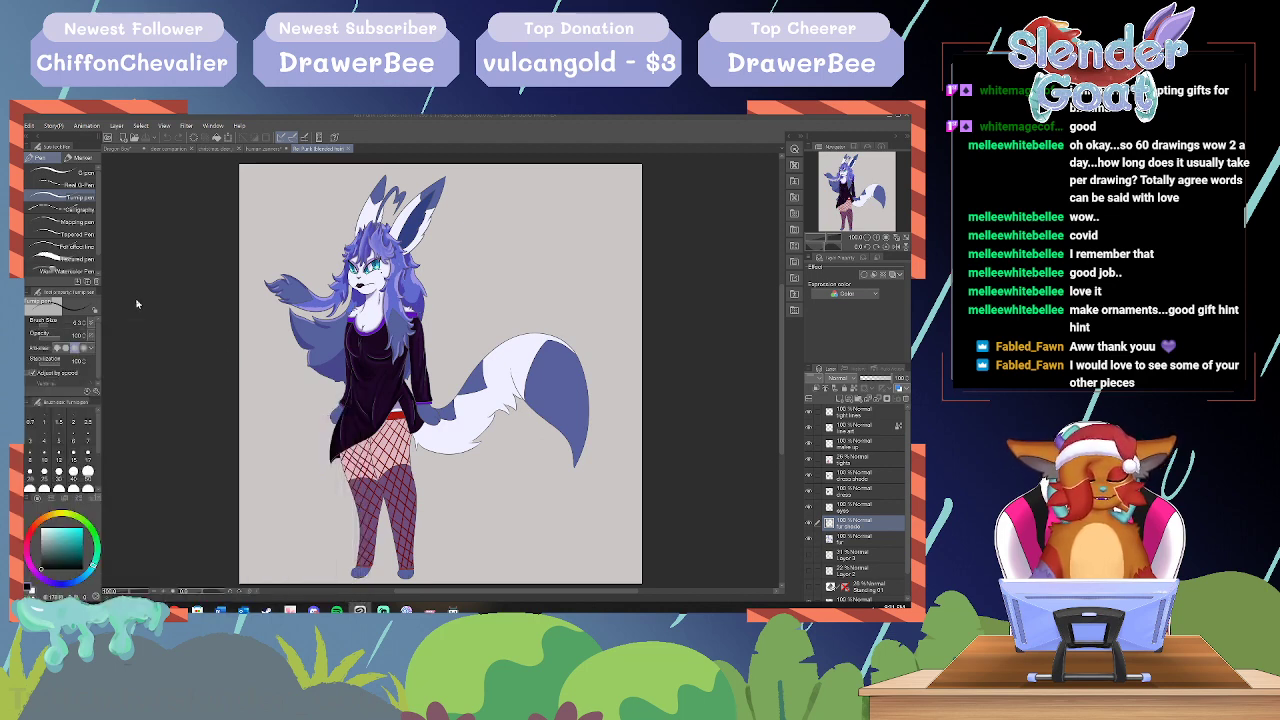
Step: Open the drawing of two characters sitting at a table with milkshakes and fries from the Art Again folder
key(ctrl+o)
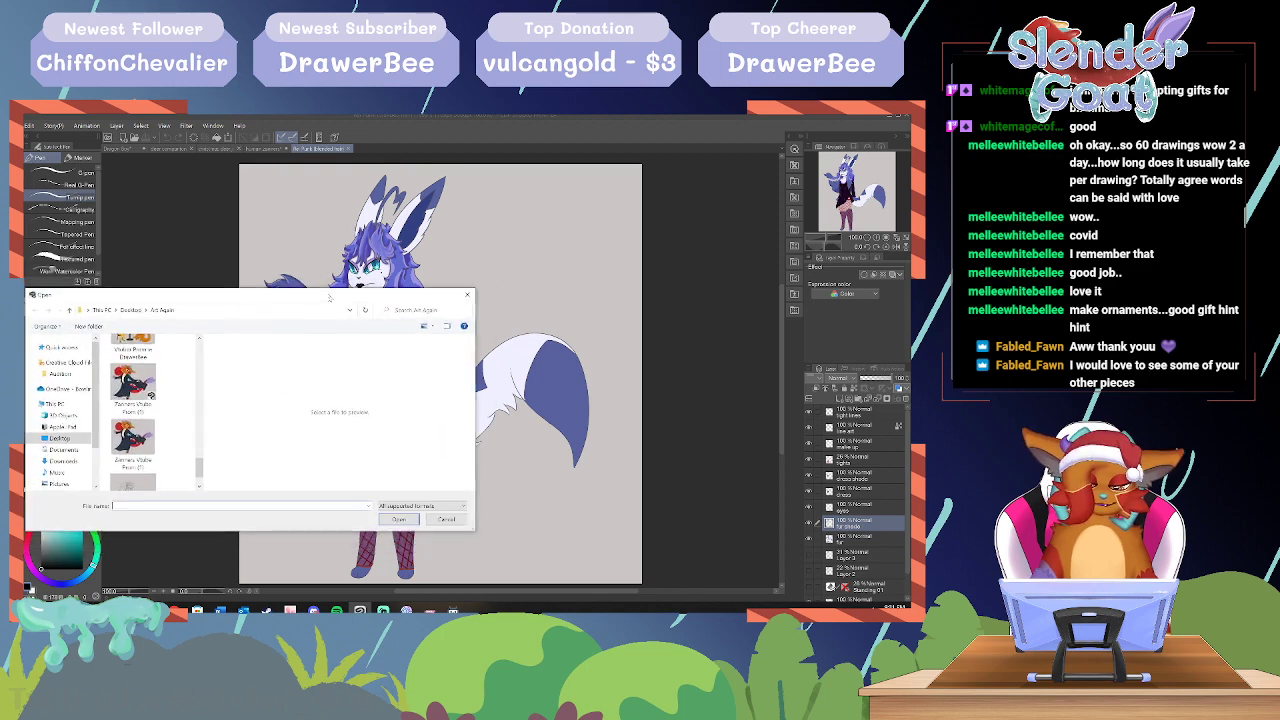
scroll(200, 472, down, 1)
scroll(200, 472, down, 5)
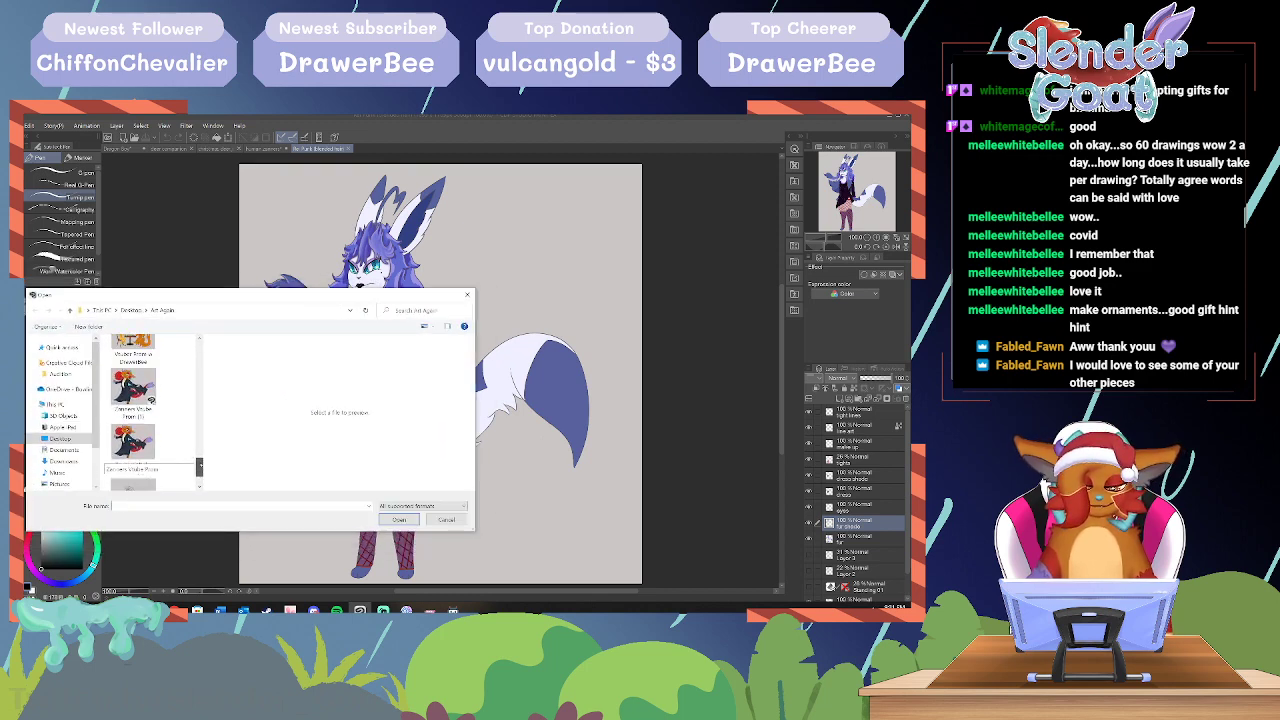
scroll(199, 453, down, 1)
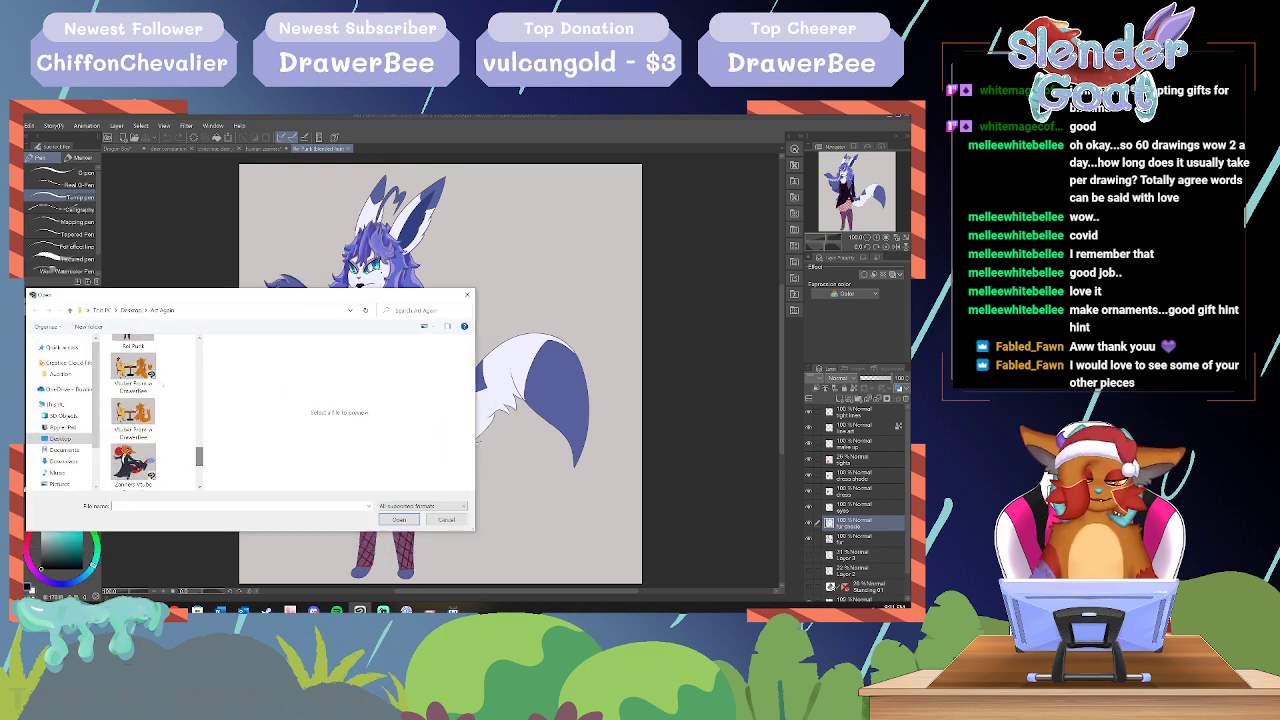
click(133, 372)
click(399, 519)
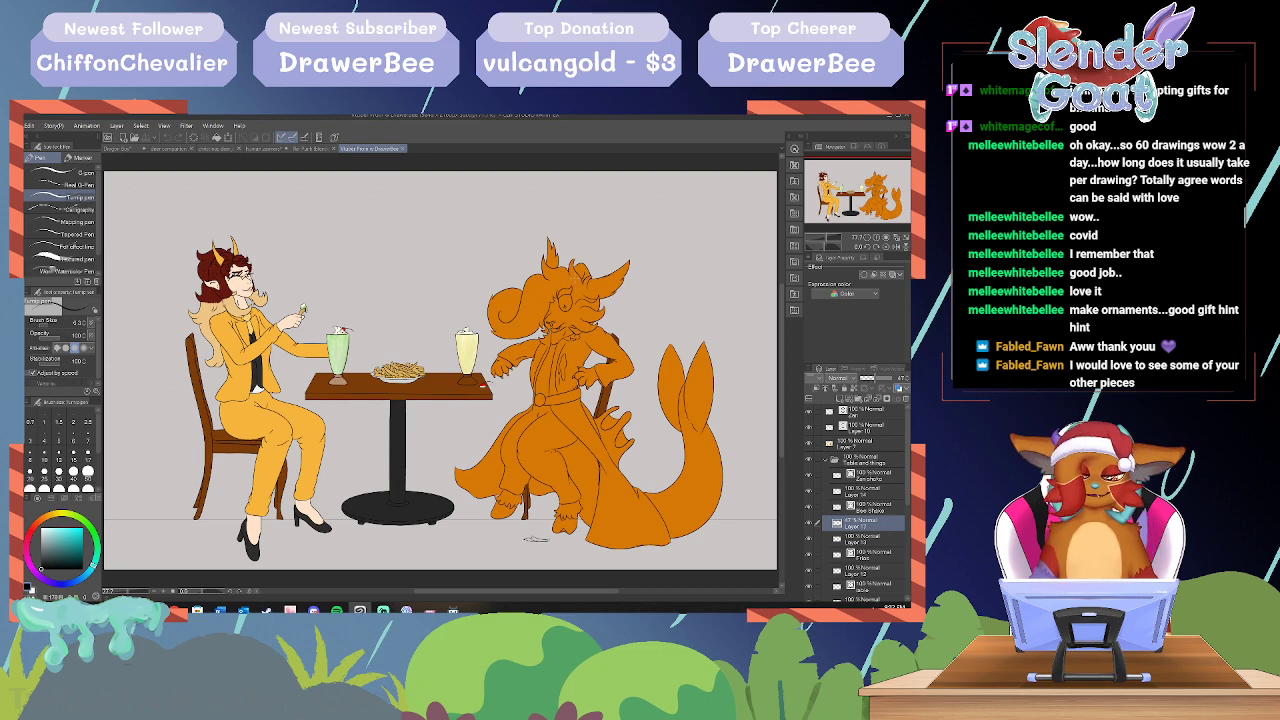
drag(450, 592, 466, 592)
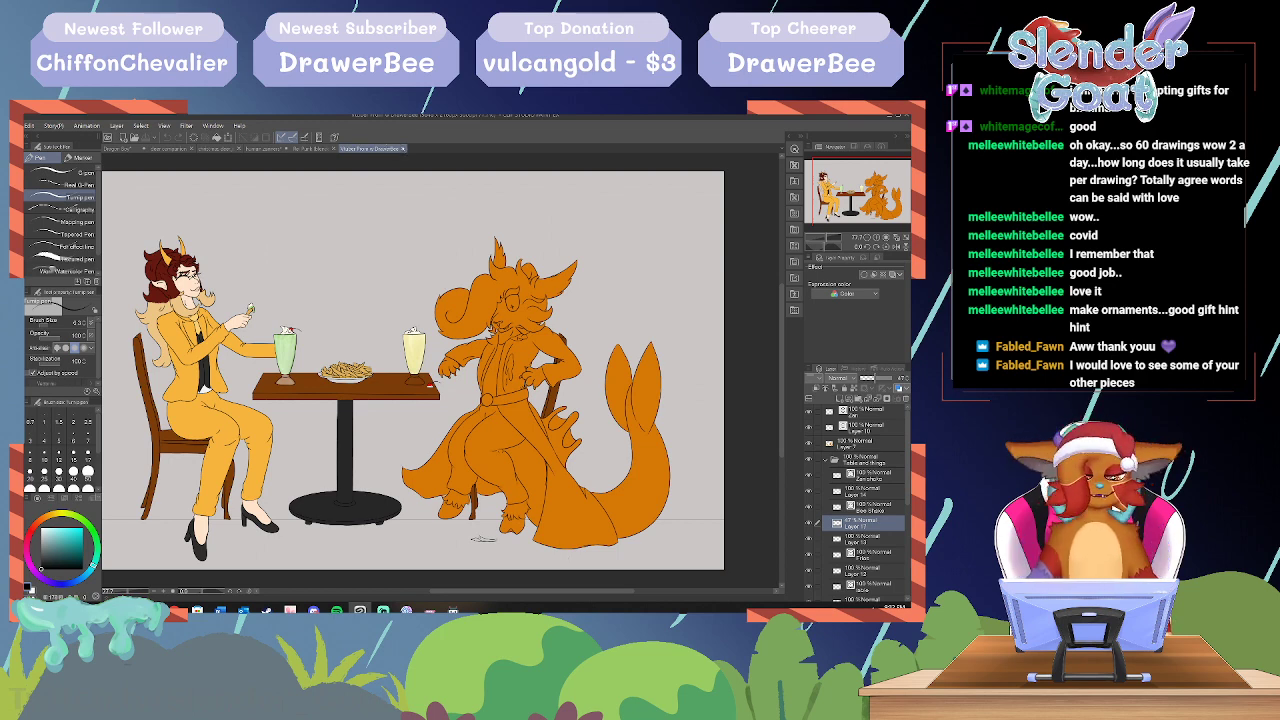
Step: Close every drawing except the Dragon Boy file, discarding the changes to the sketch of the standing long-tailed figure
click(316, 148)
click(348, 149)
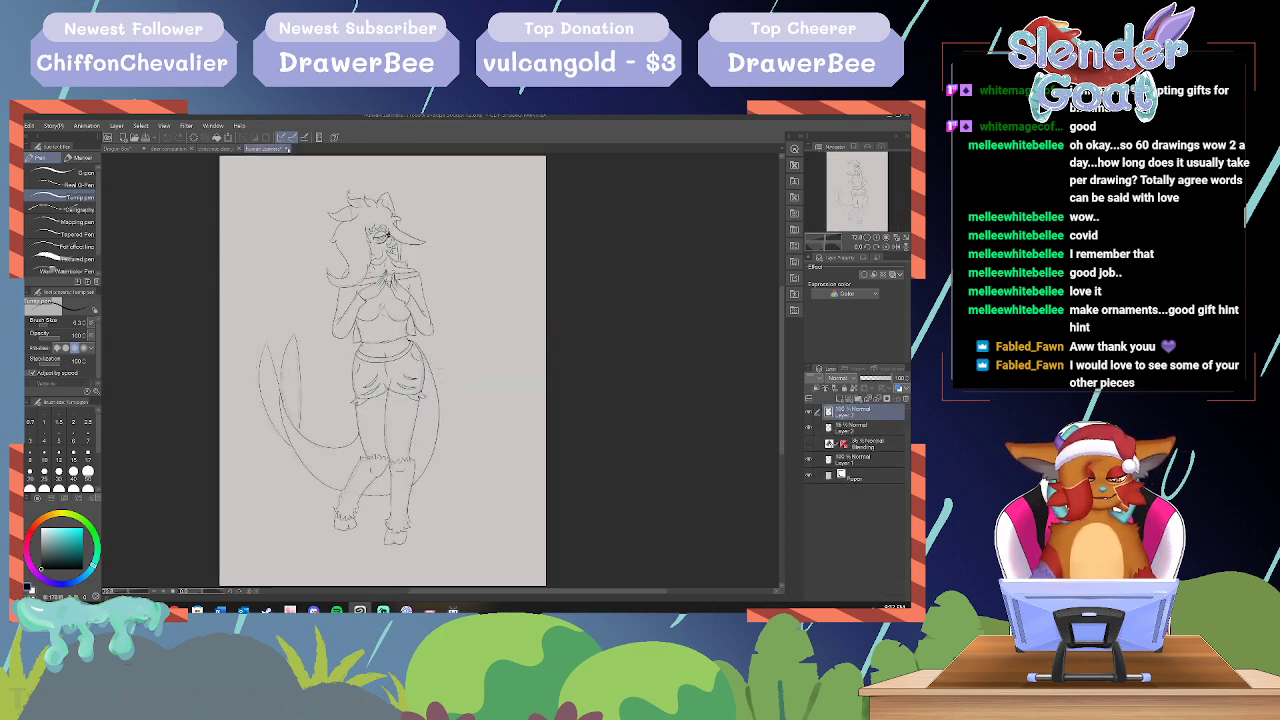
click(288, 148)
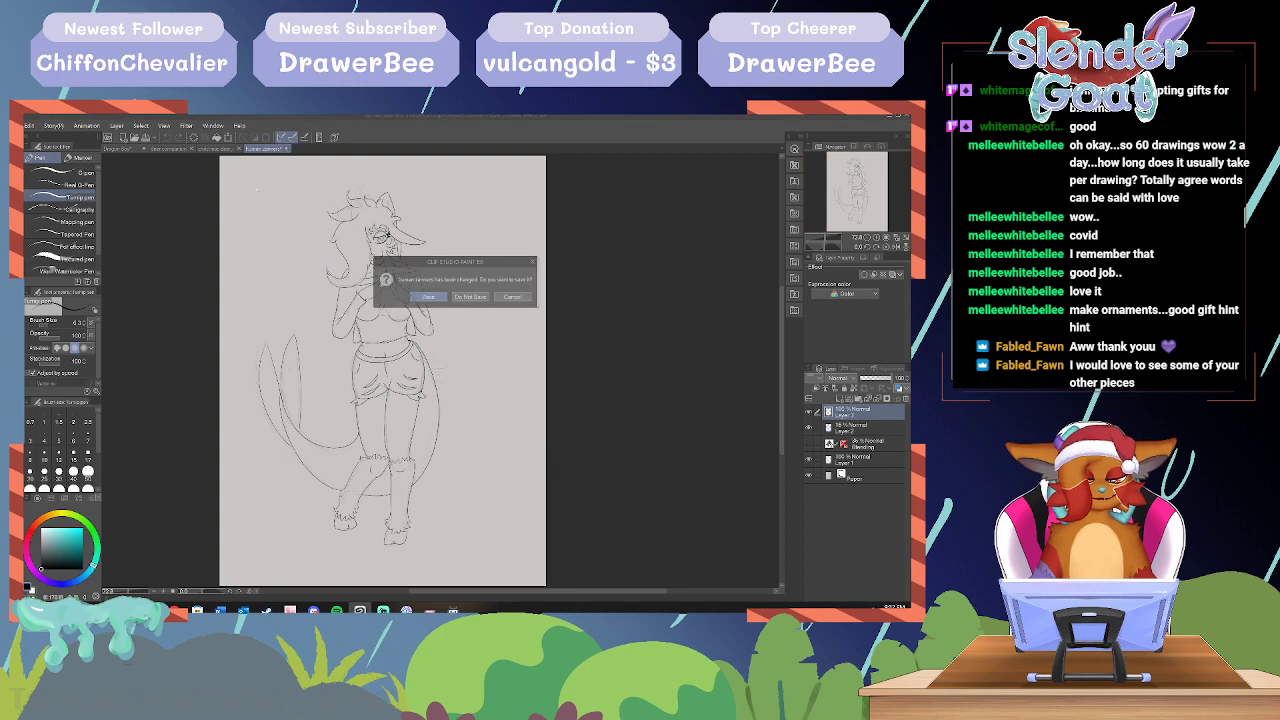
click(471, 298)
click(241, 149)
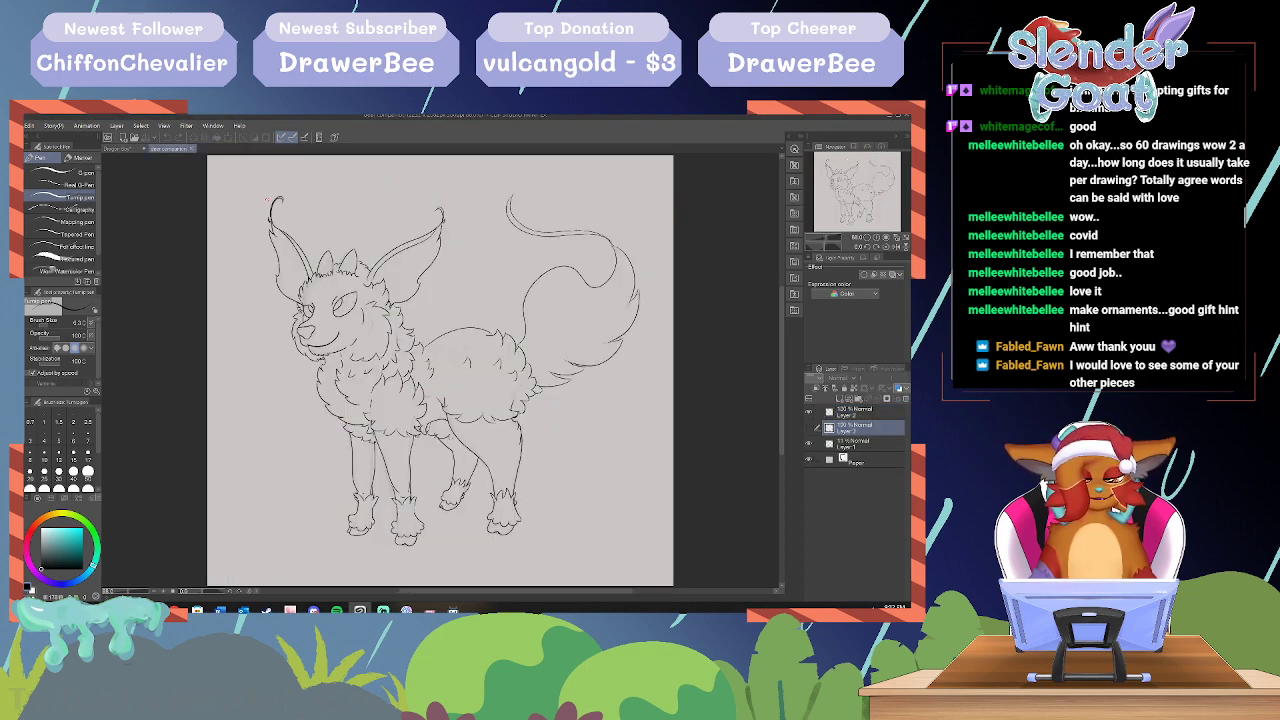
click(190, 148)
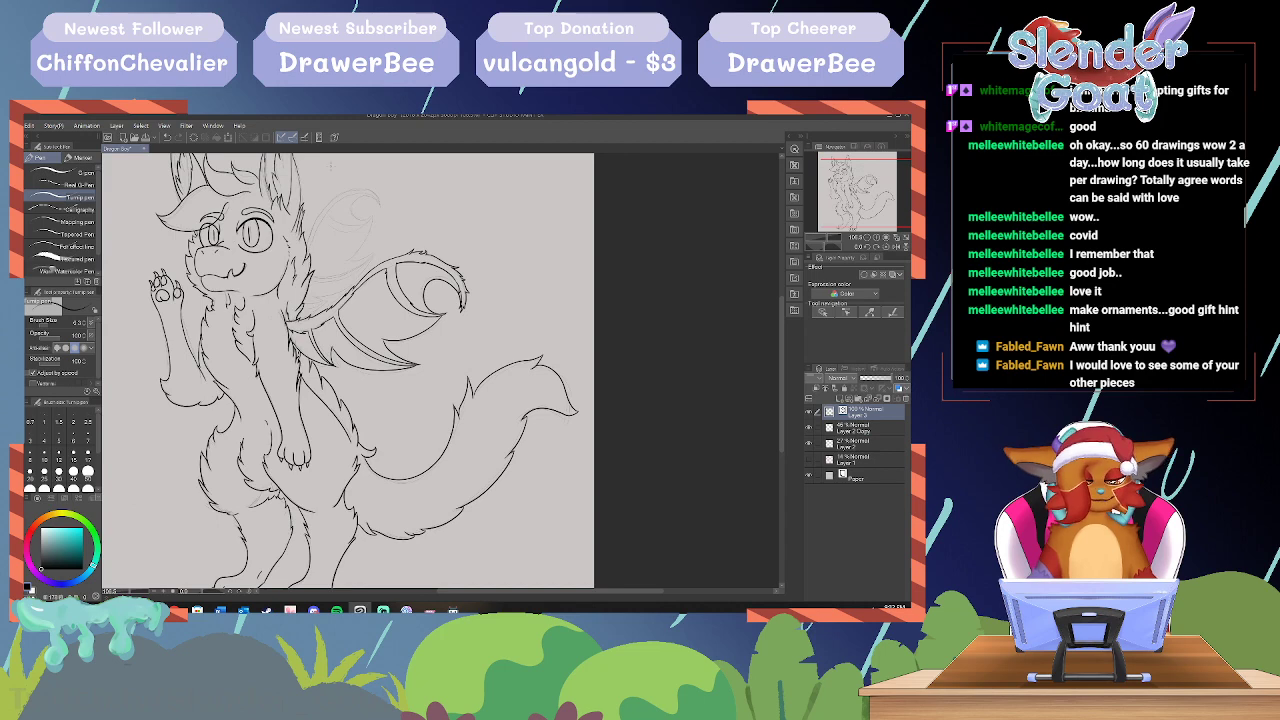
Step: Hide and show the Layer 2 Copy sketch layer to check the guide lines for the dragon's far wing
drag(781, 383, 783, 351)
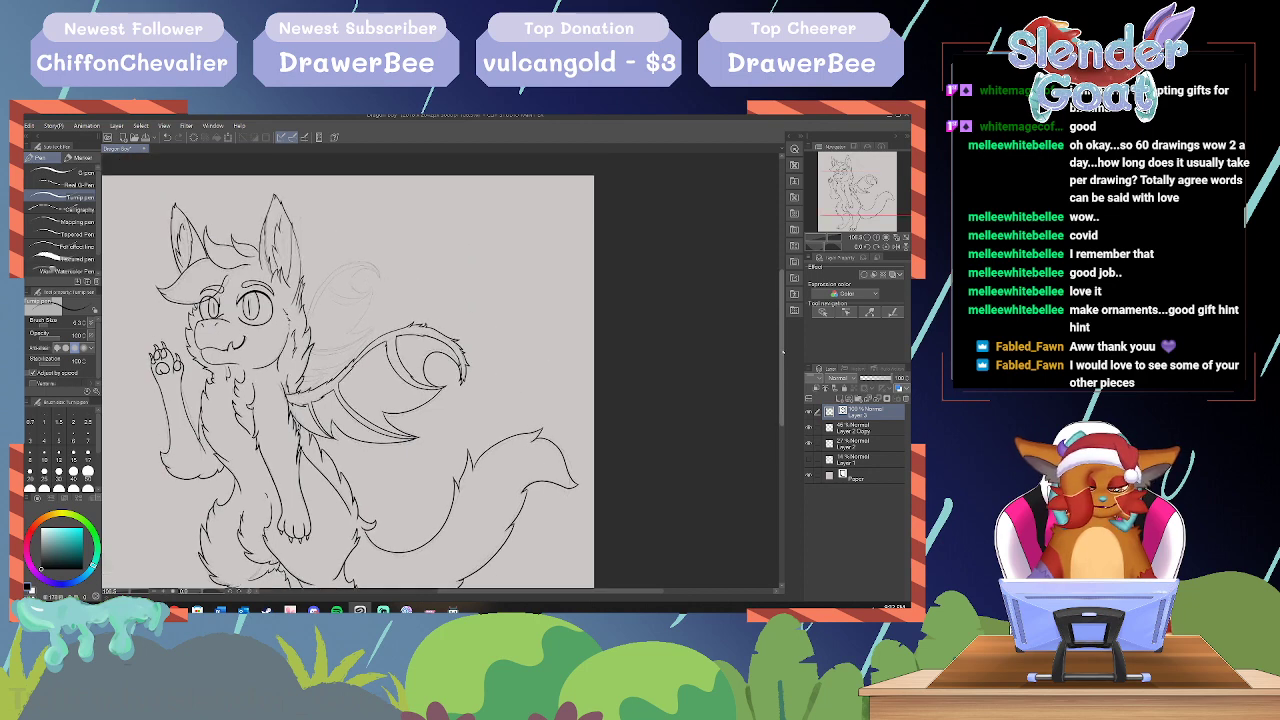
drag(824, 238, 829, 238)
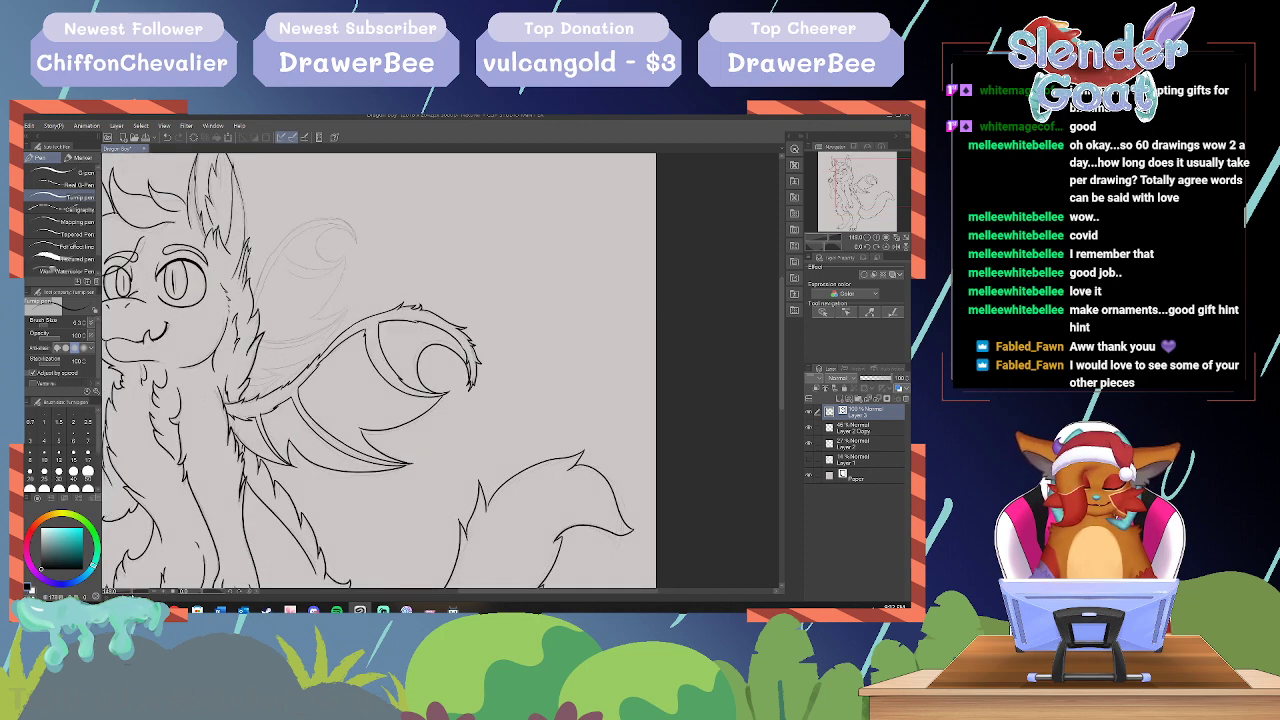
click(809, 428)
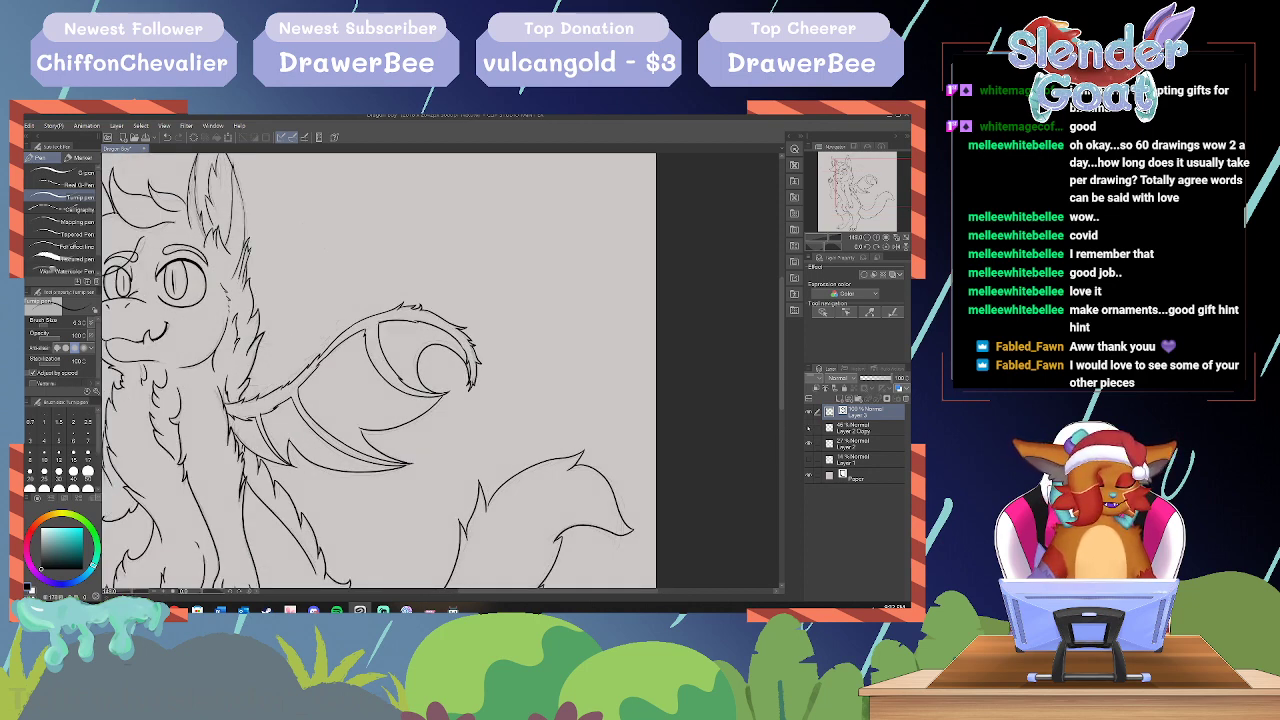
click(809, 428)
click(857, 443)
click(858, 430)
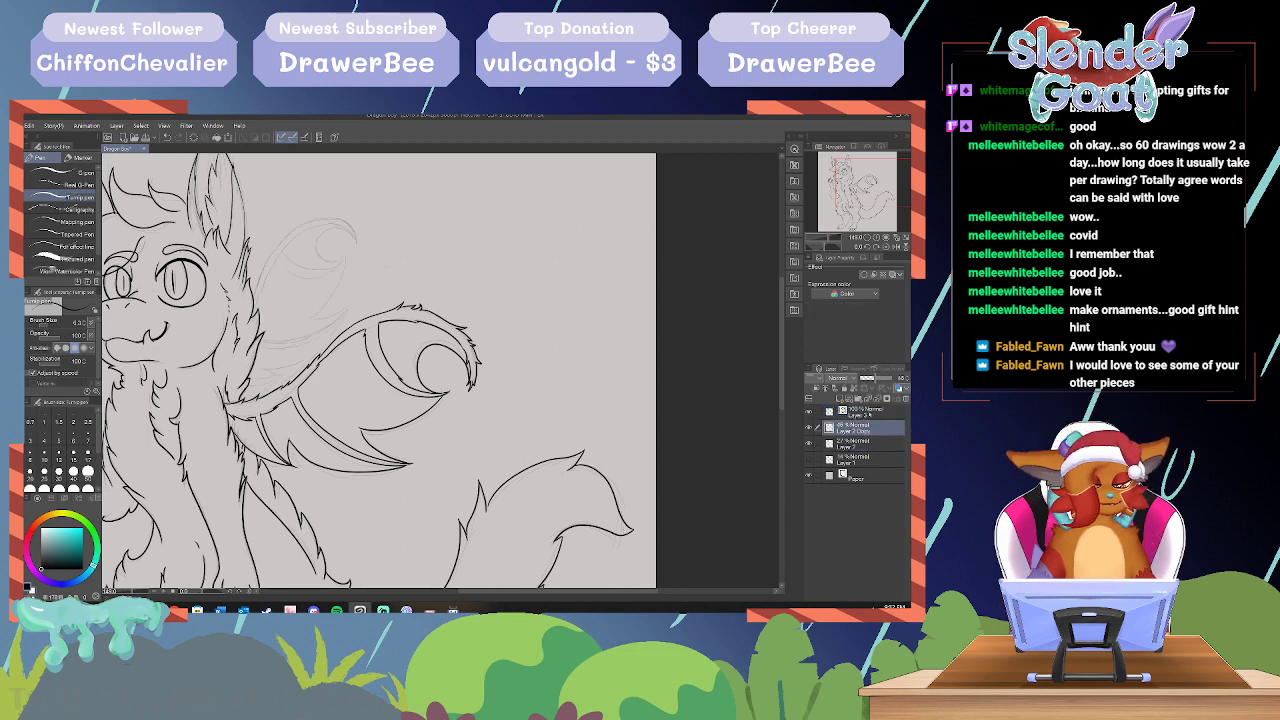
Step: Add a new layer above Layer 3 and ink the dragon's far wing on it, including the inner crescent
click(870, 414)
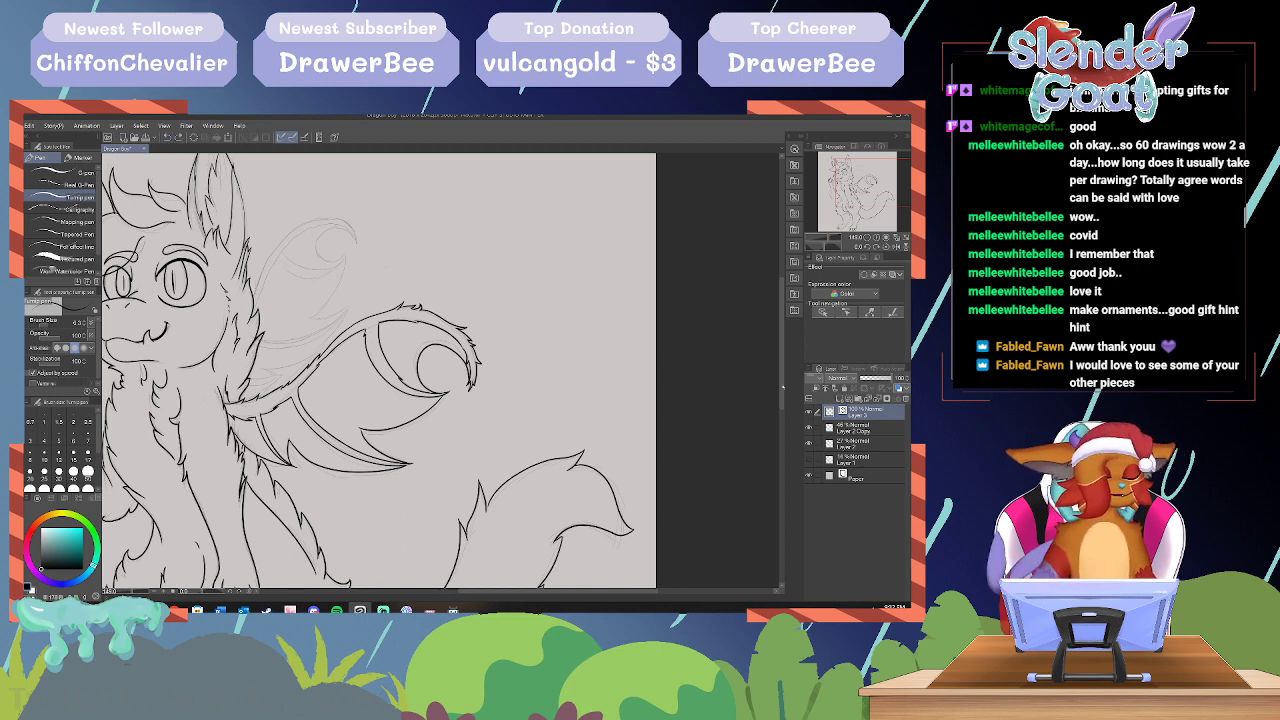
click(850, 399)
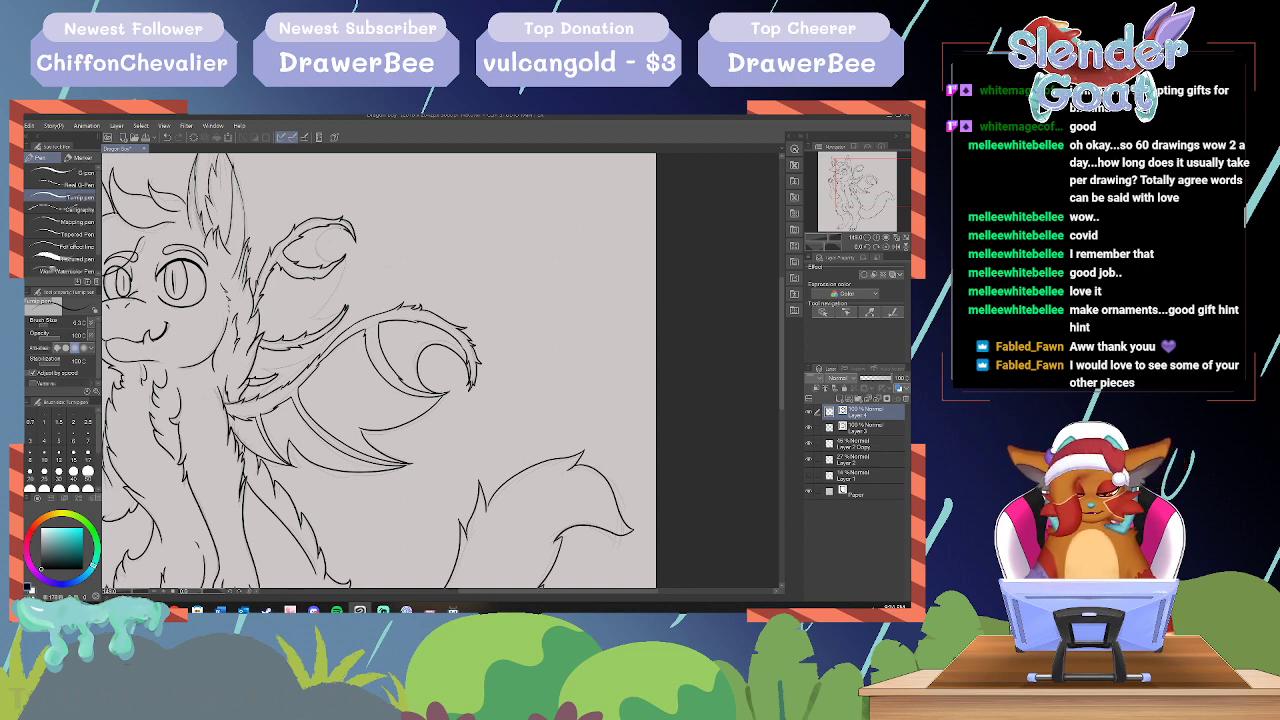
drag(321, 232, 319, 246)
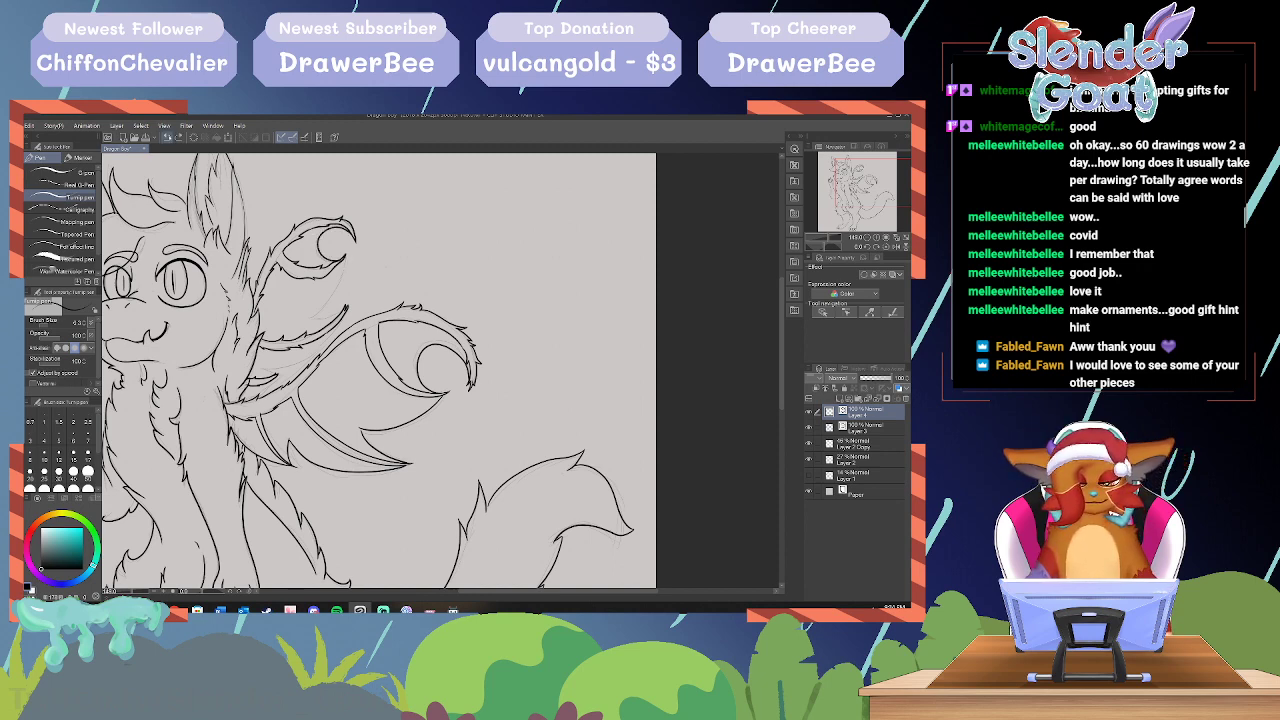
click(166, 137)
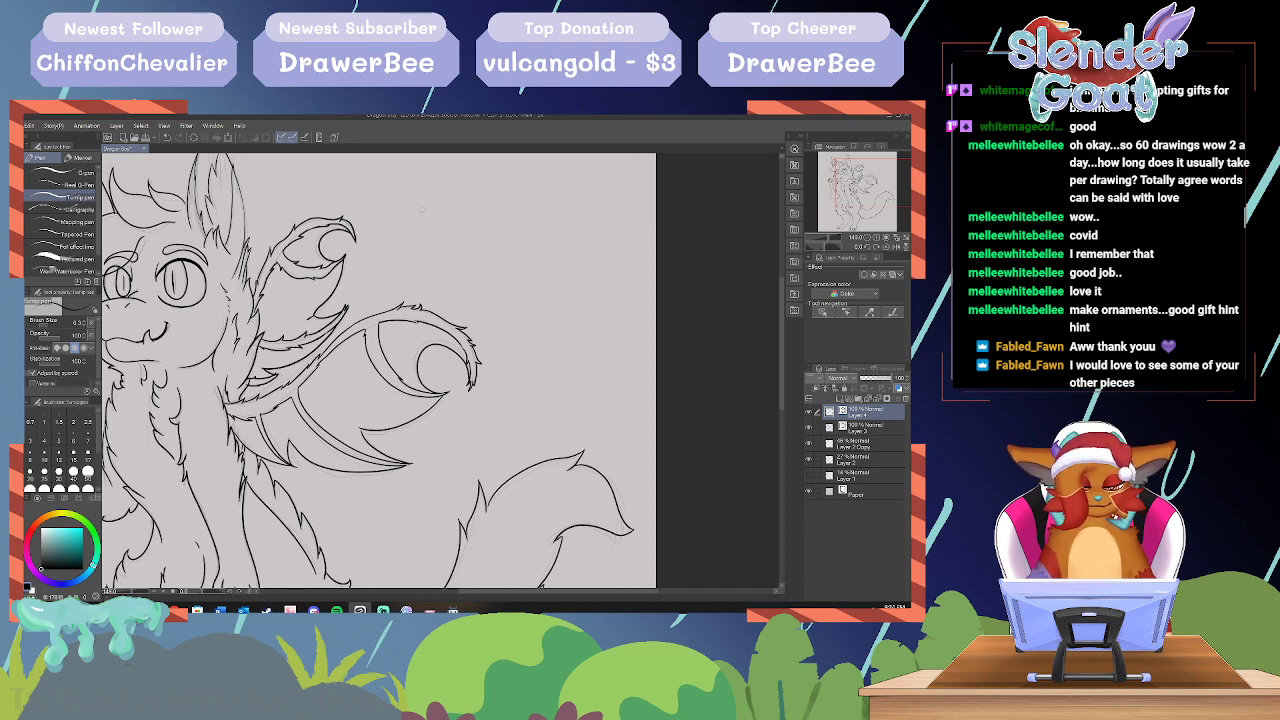
Step: Reshape the inked far wing with Free Transform, making it smaller and lower against the dragon's back
scroll(440, 370, down, 8)
scroll(440, 370, up, 3)
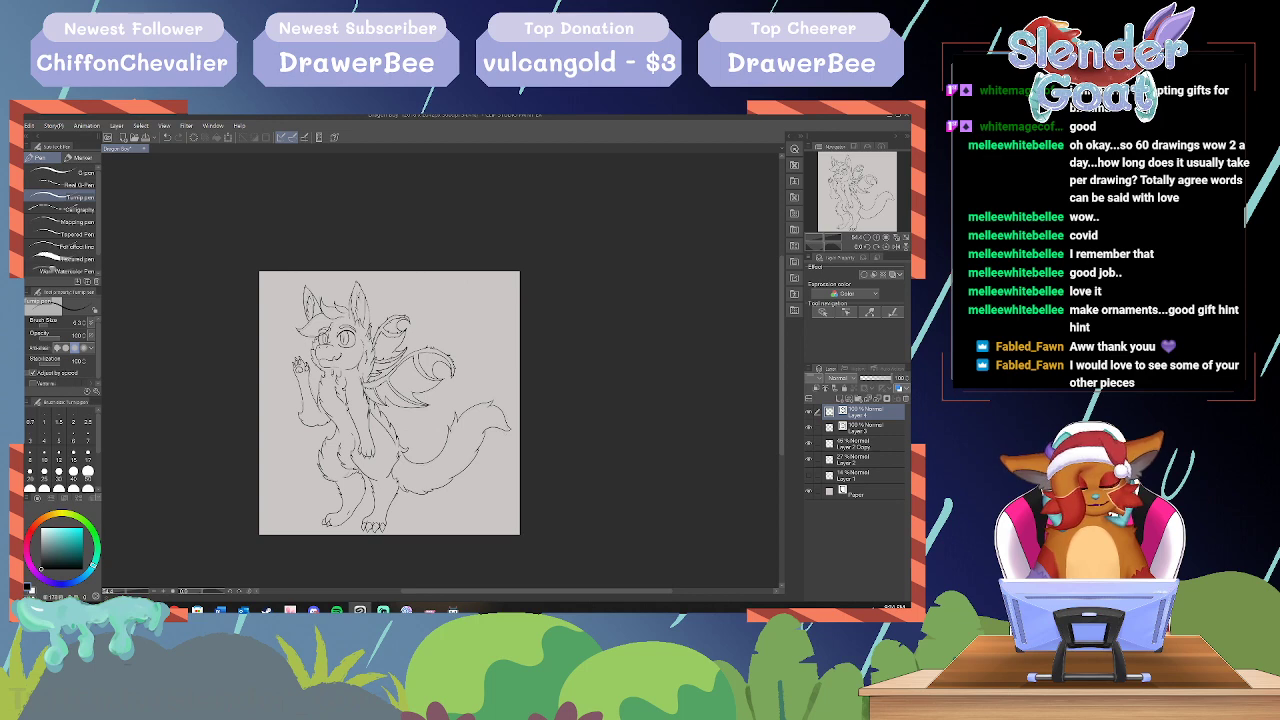
click(30, 125)
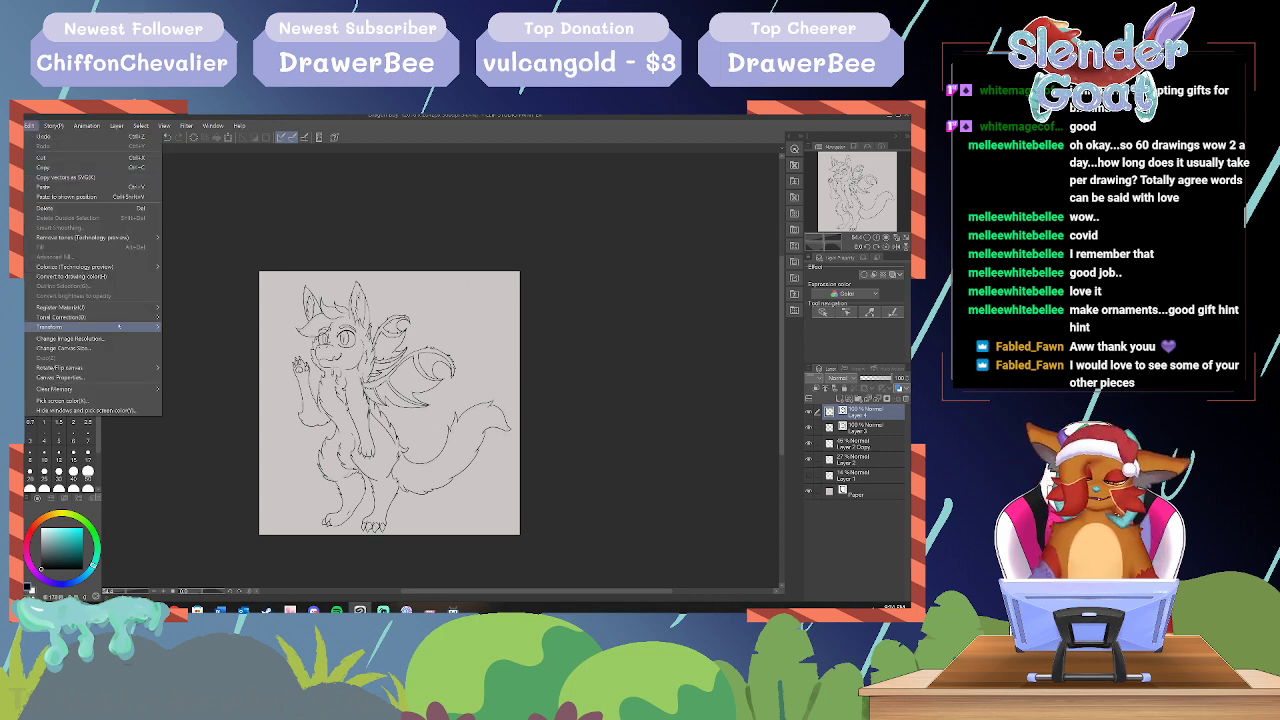
mouse_move(120, 327)
click(195, 328)
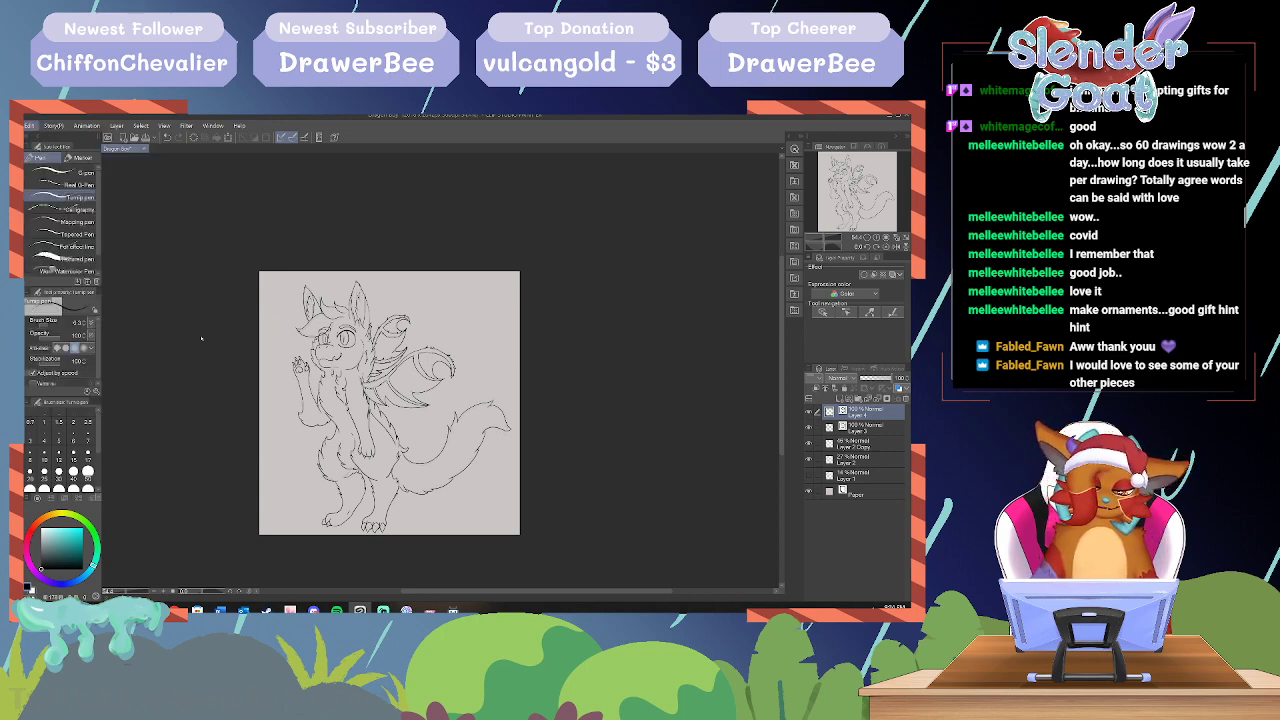
click(30, 125)
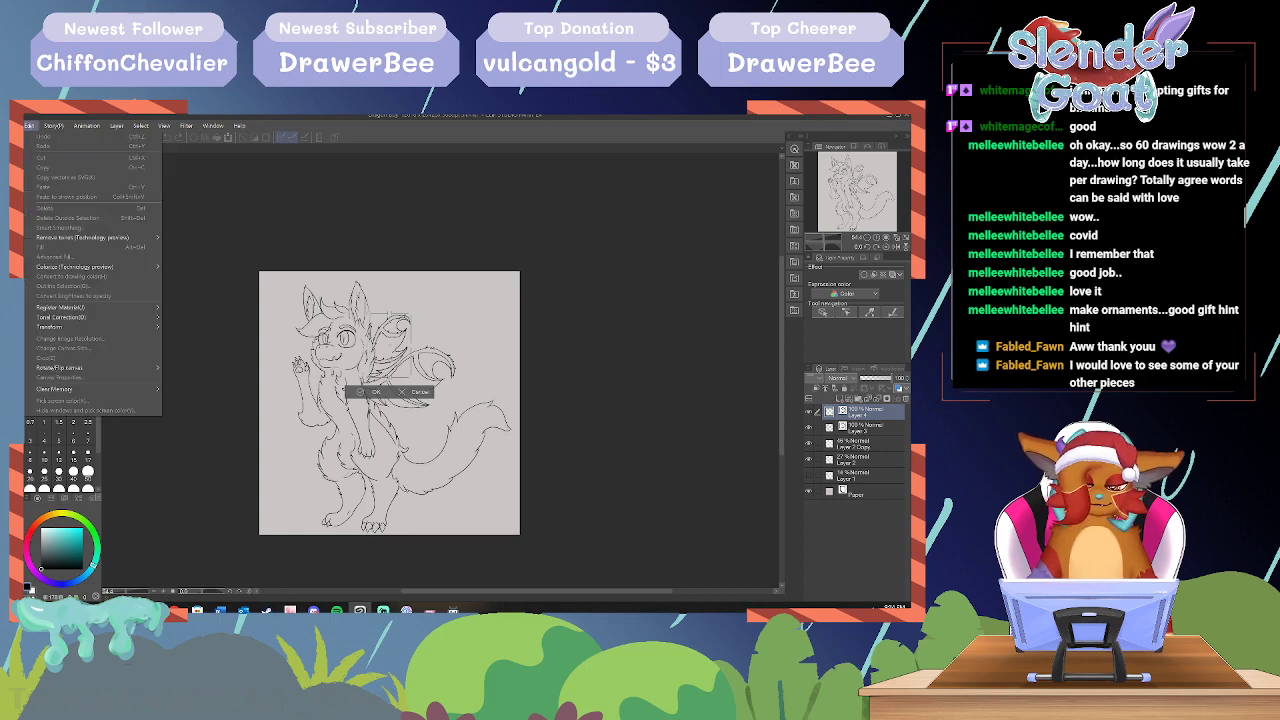
mouse_move(120, 327)
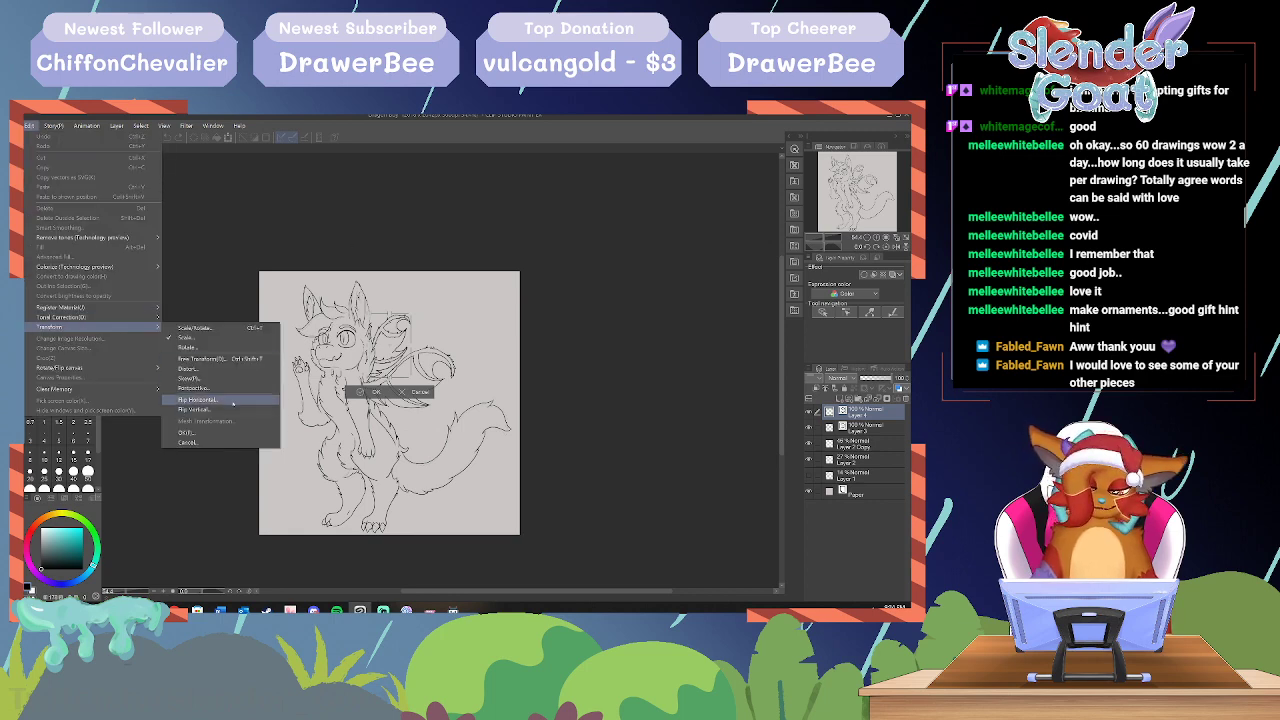
click(232, 357)
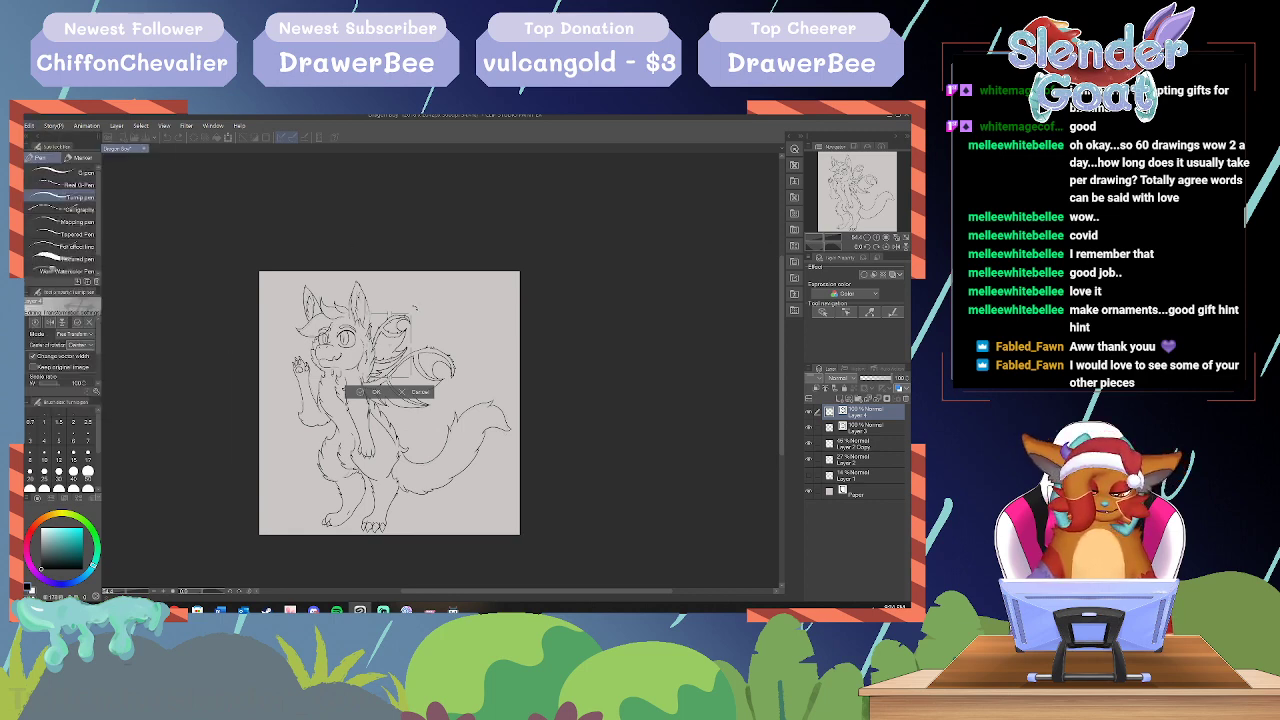
drag(416, 308, 426, 320)
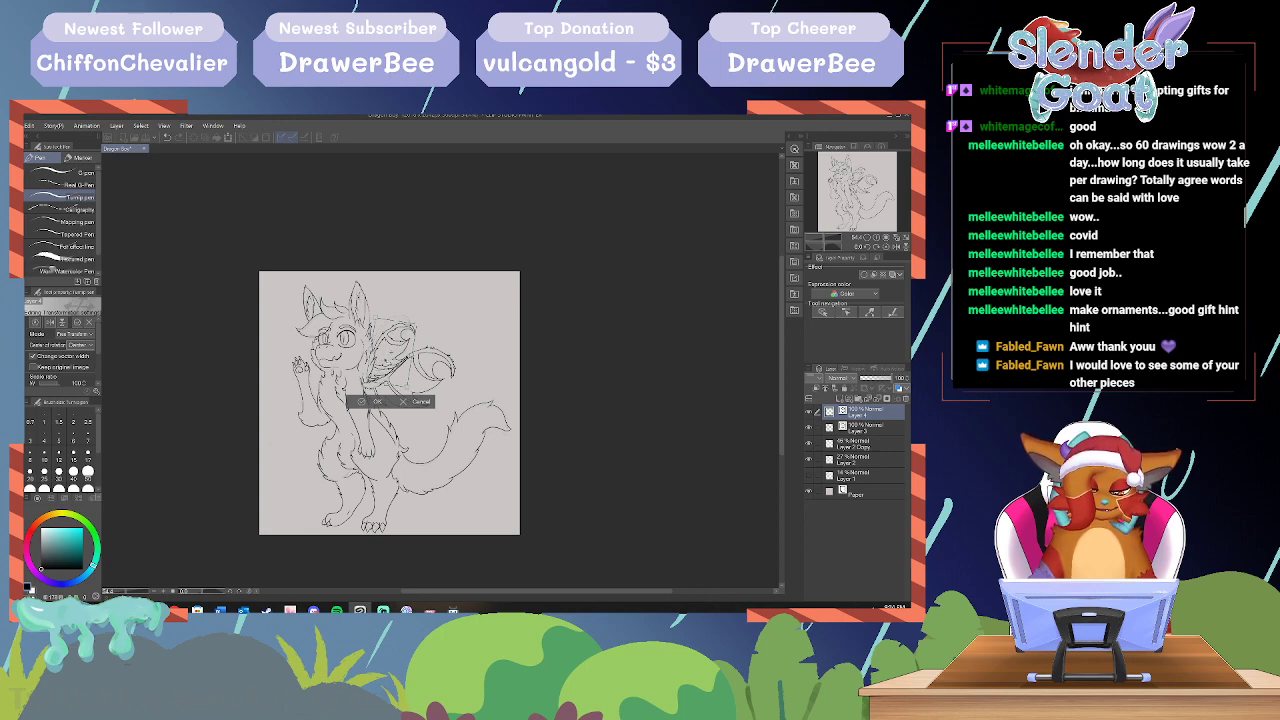
drag(384, 360, 381, 366)
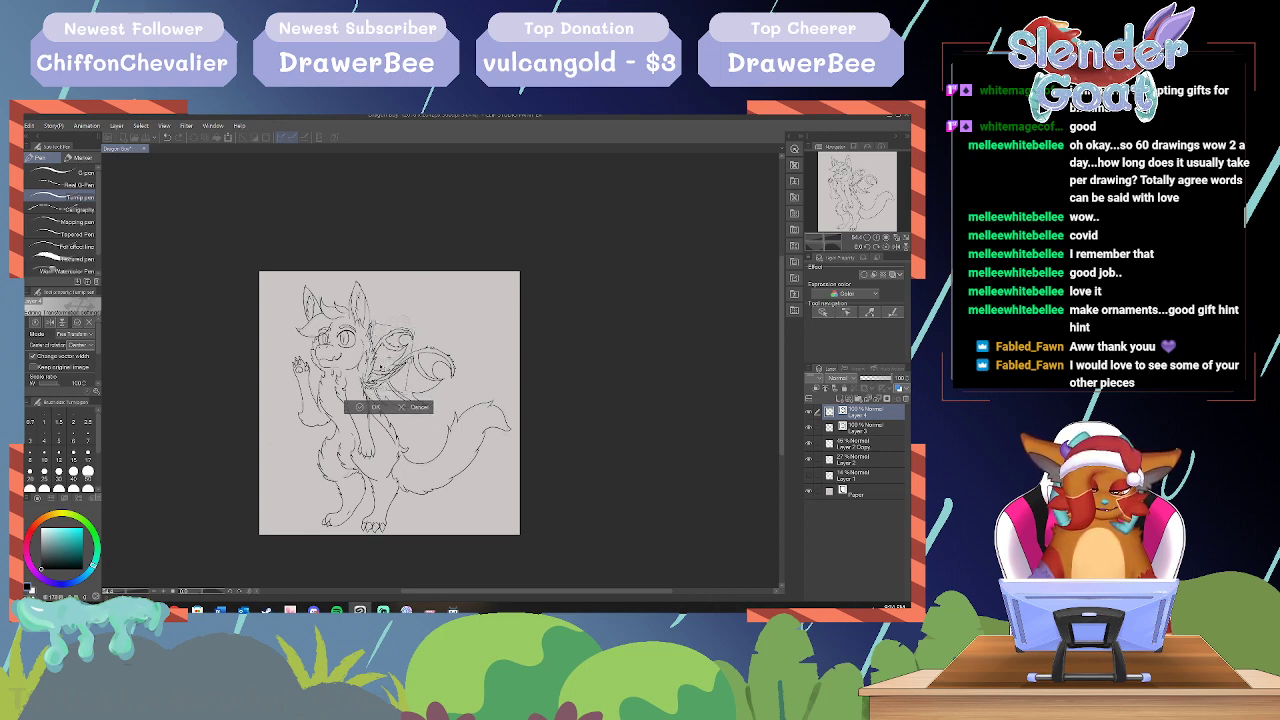
drag(421, 325, 419, 323)
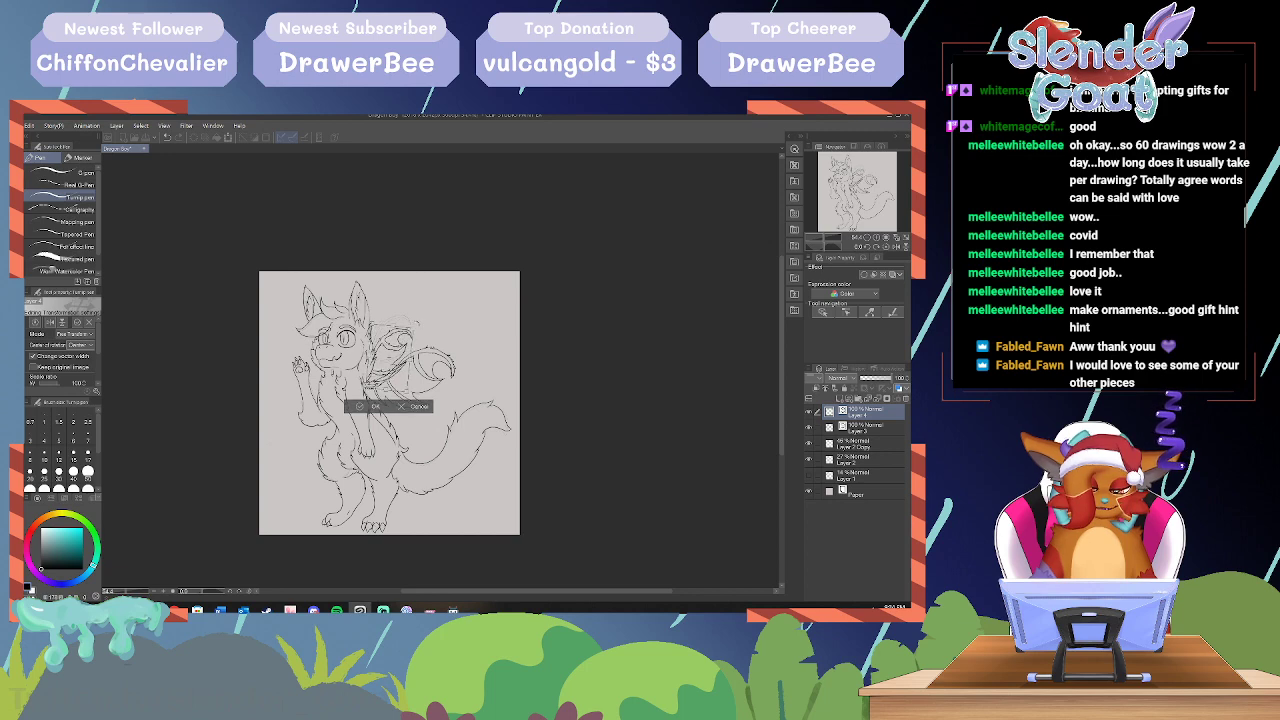
key(Return)
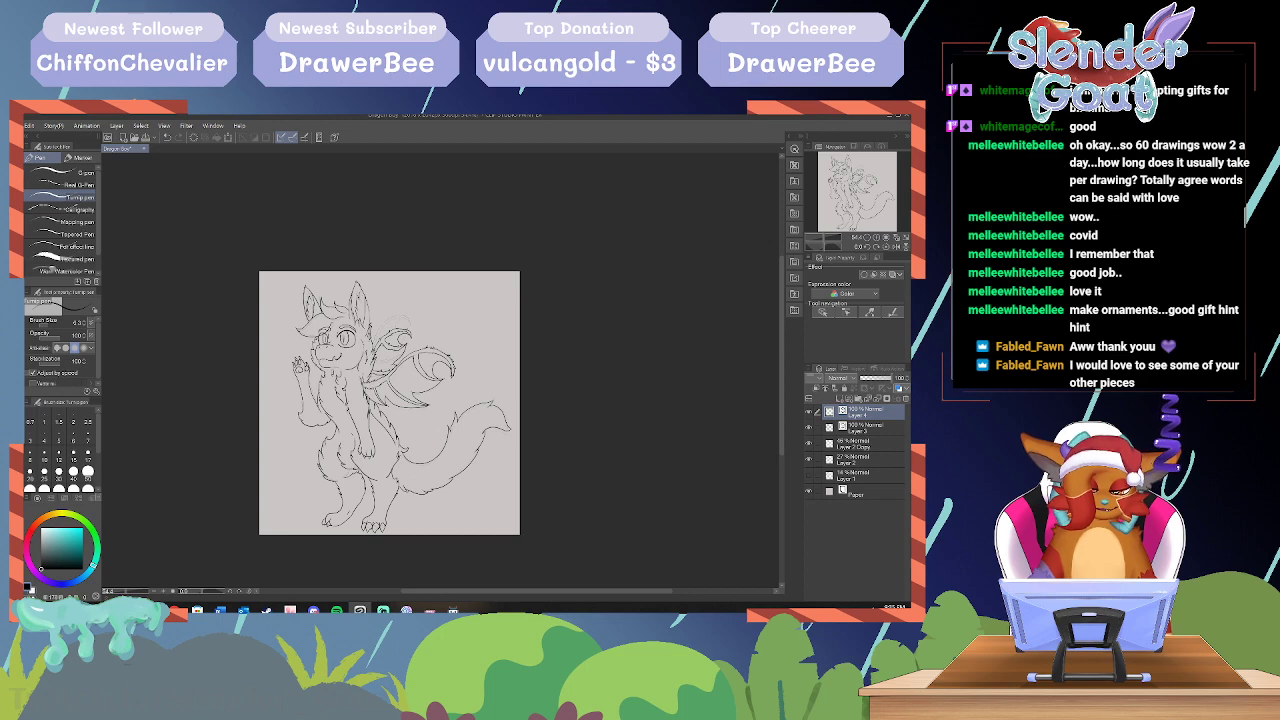
Step: Hide the sketch layers and paste the phone screenshot of orange colour swatches over the dragon's wing area
drag(123, 592, 130, 592)
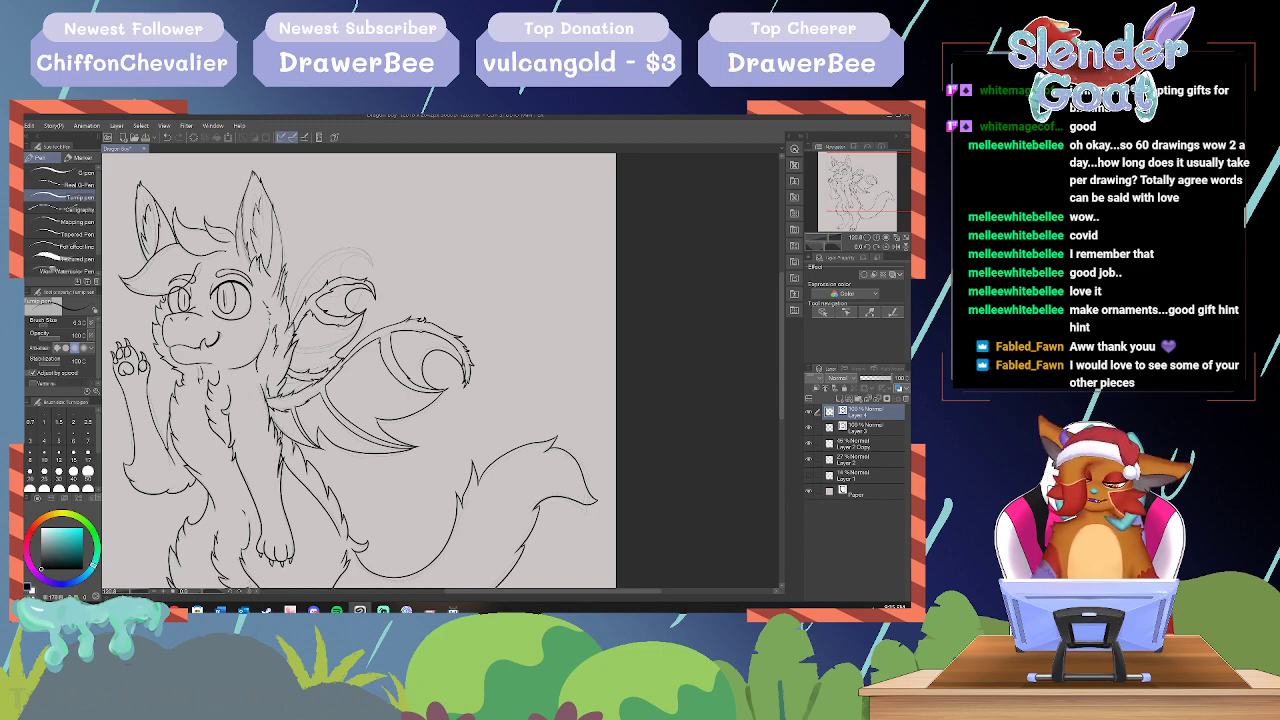
scroll(440, 370, down, 5)
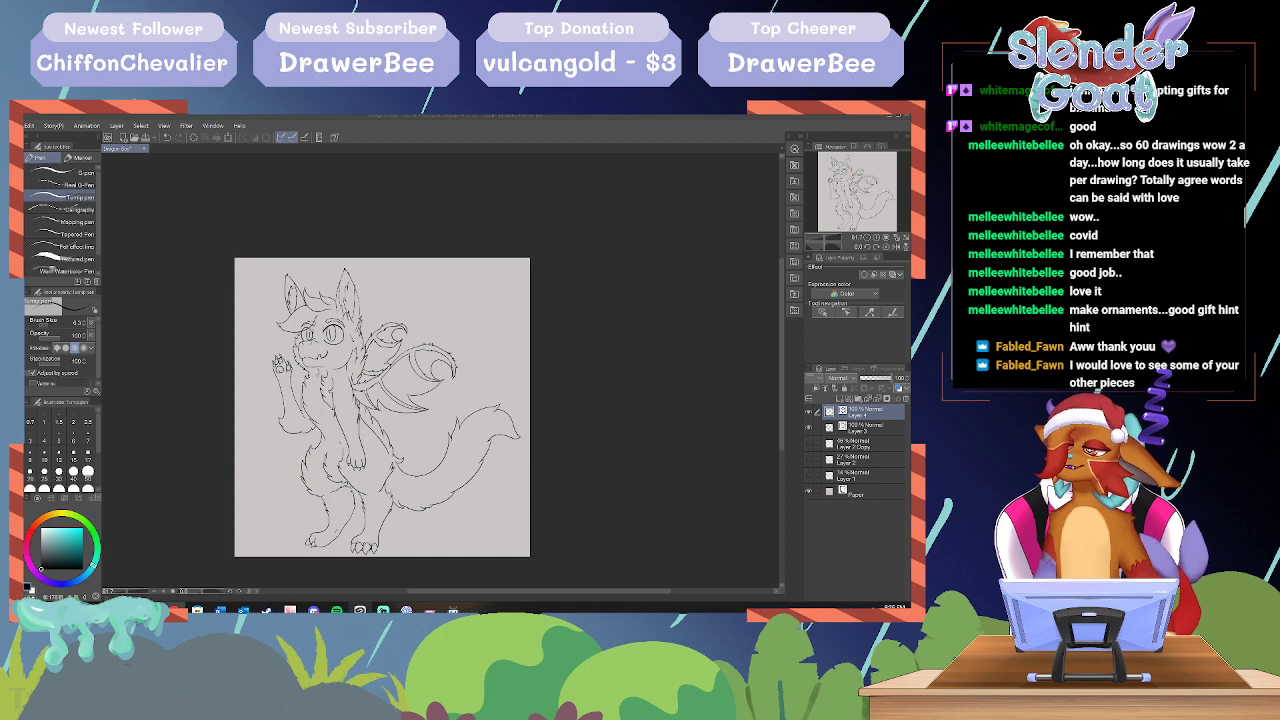
click(14, 126)
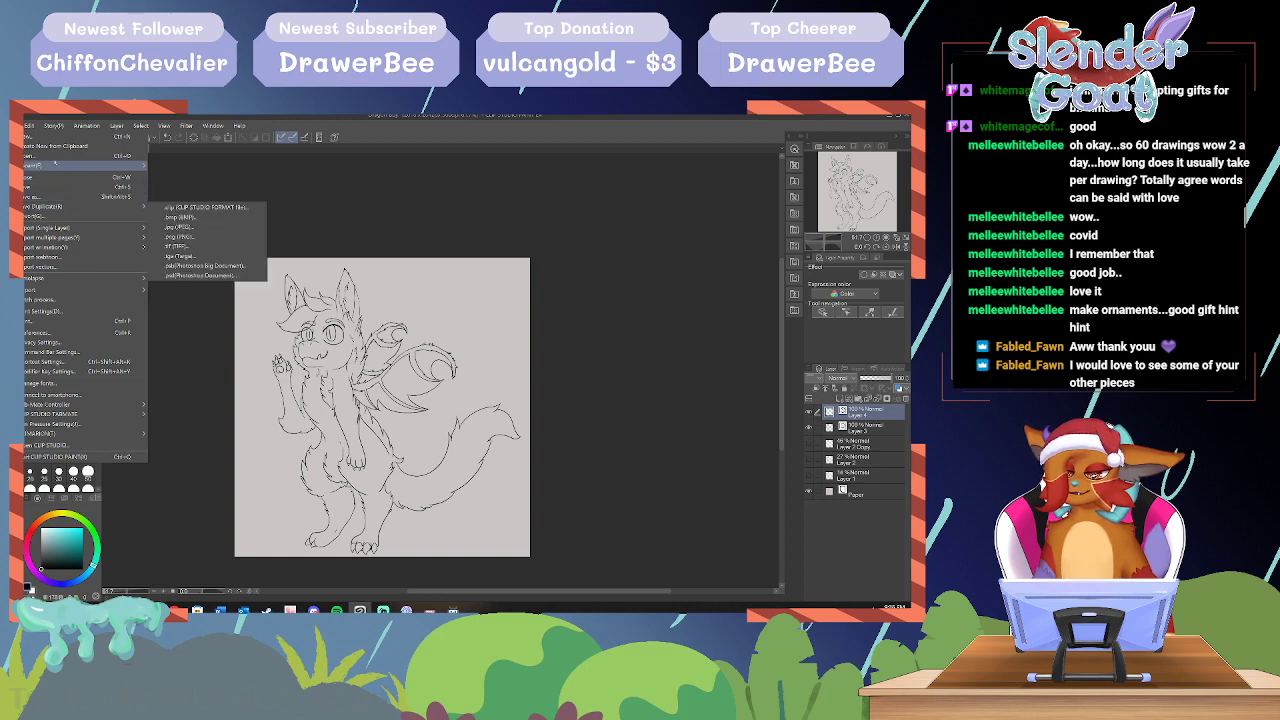
mouse_move(32, 127)
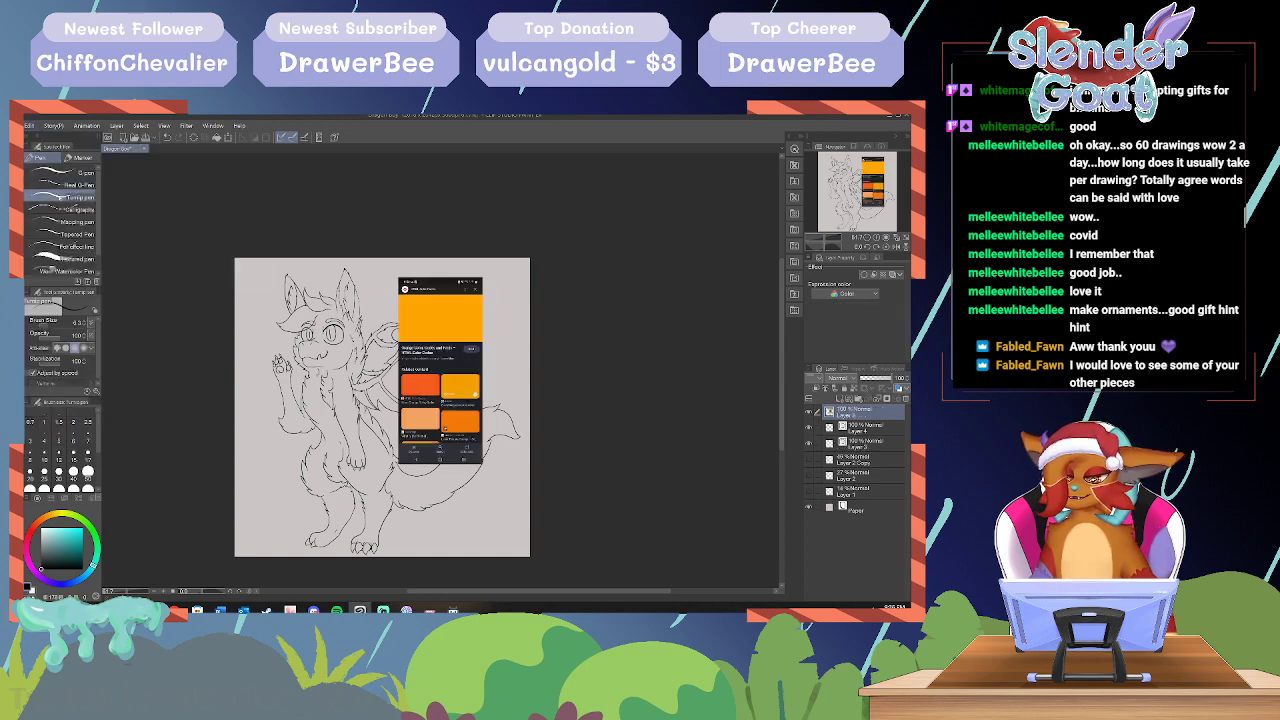
click(45, 187)
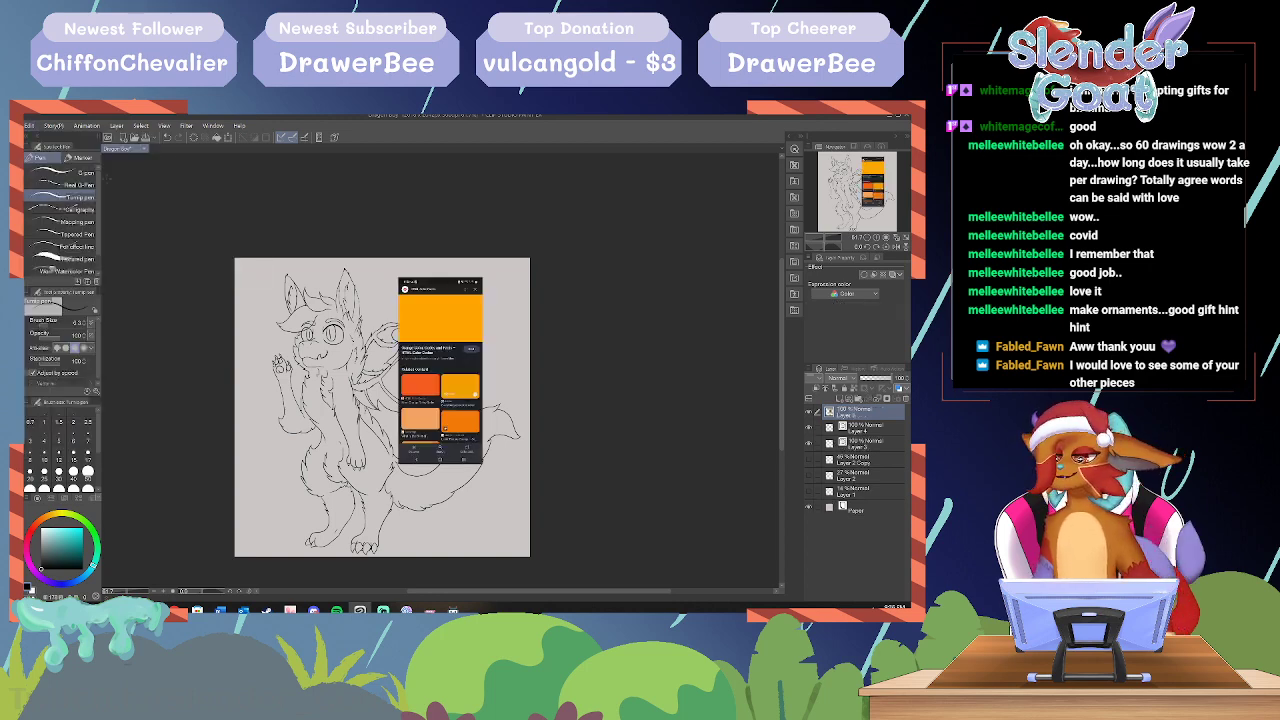
Step: Sample the orange swatch from the reference, hide the reference, and add a new layer directly below the line art for colouring
alt+click(438, 313)
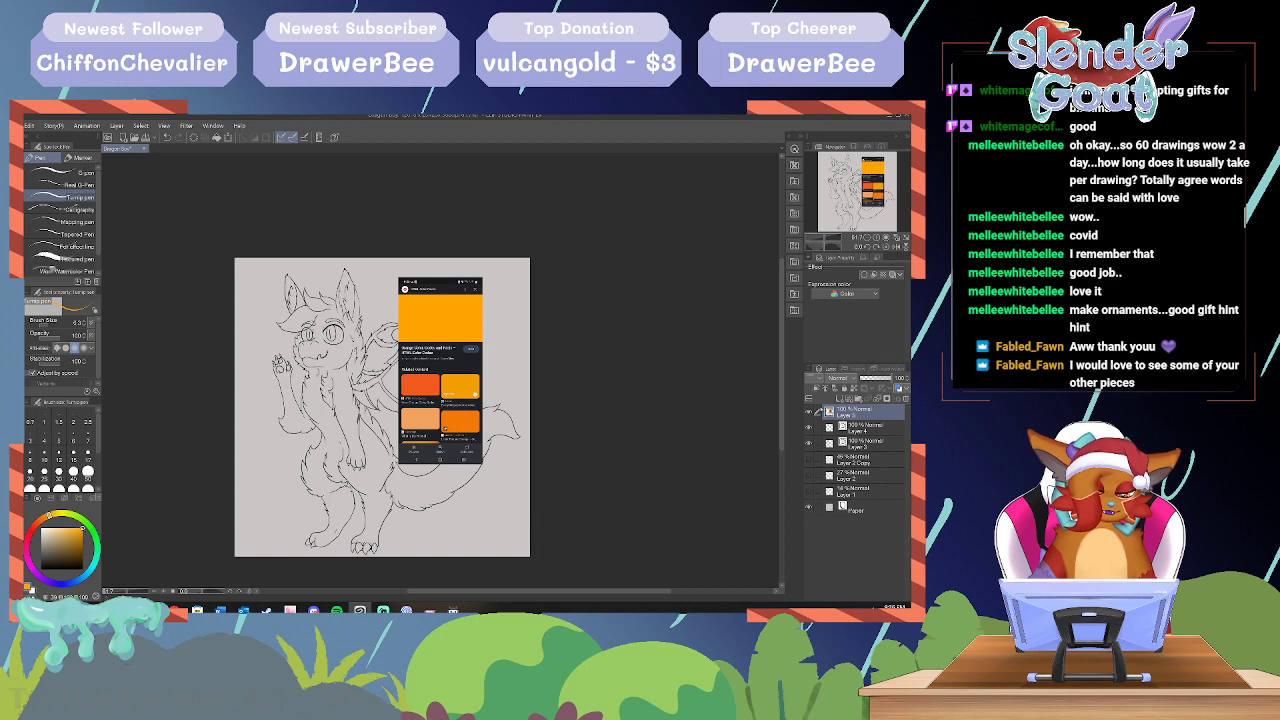
click(809, 412)
click(866, 443)
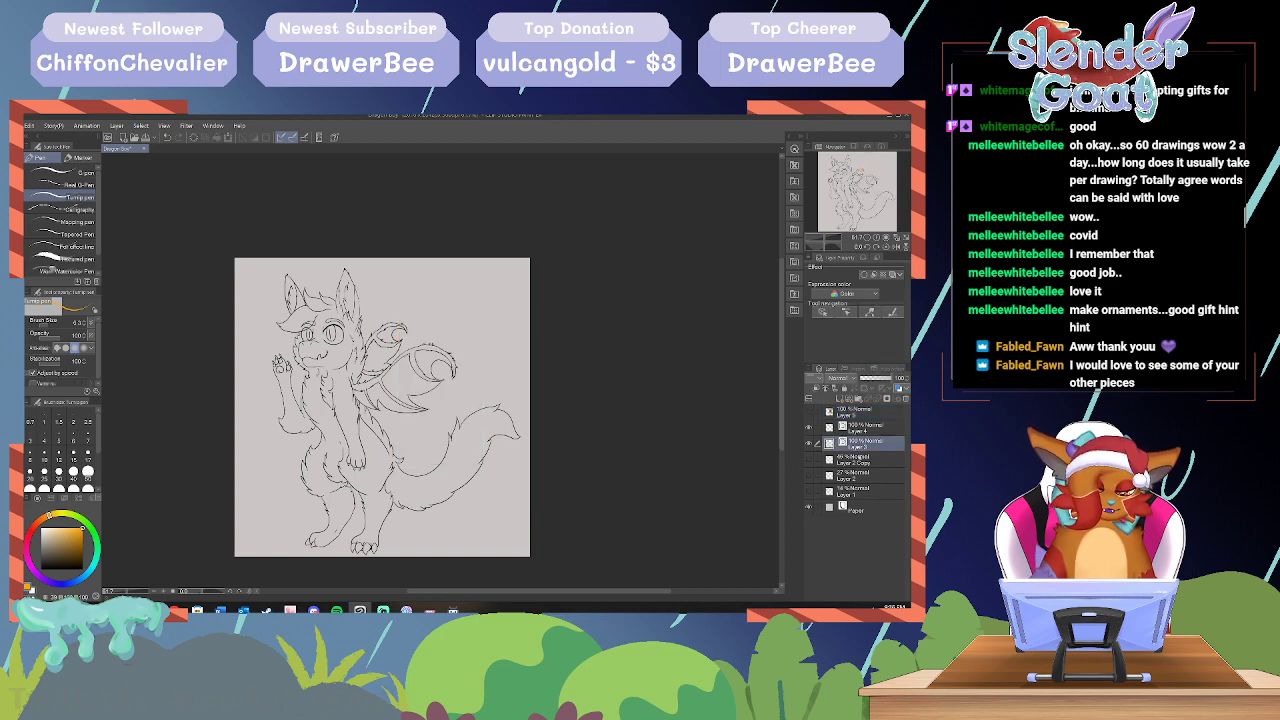
click(866, 460)
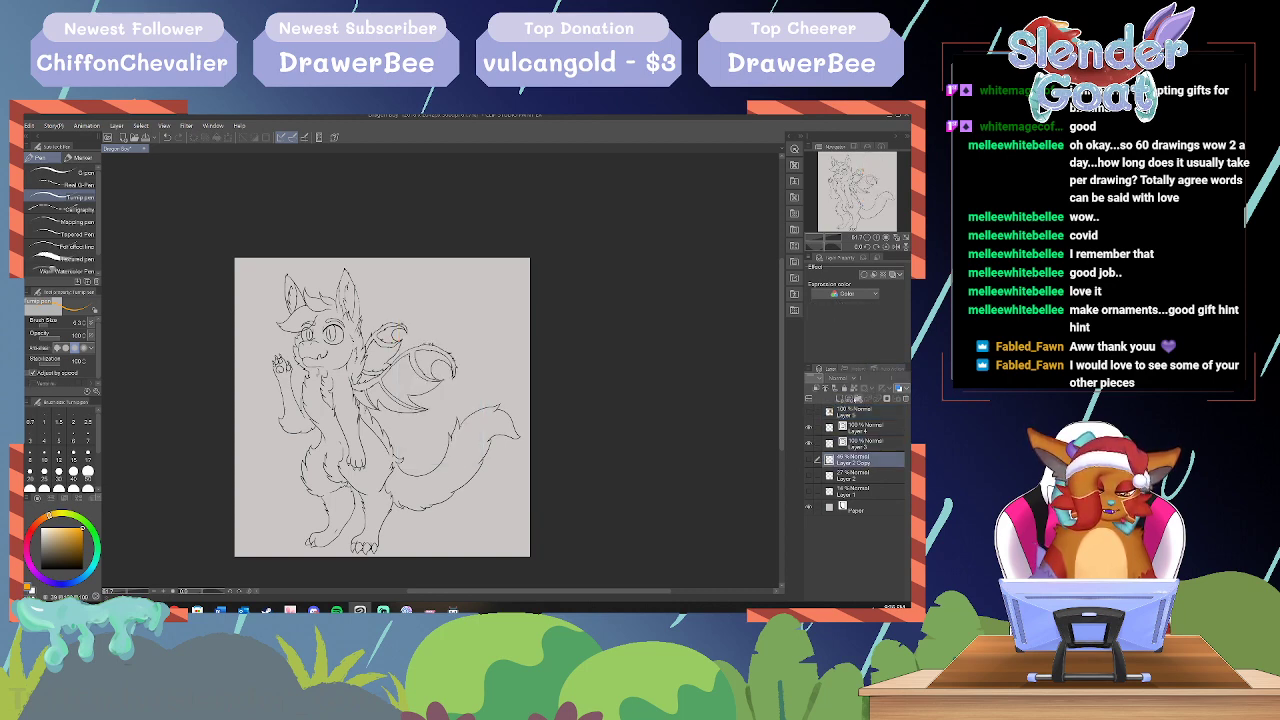
click(840, 399)
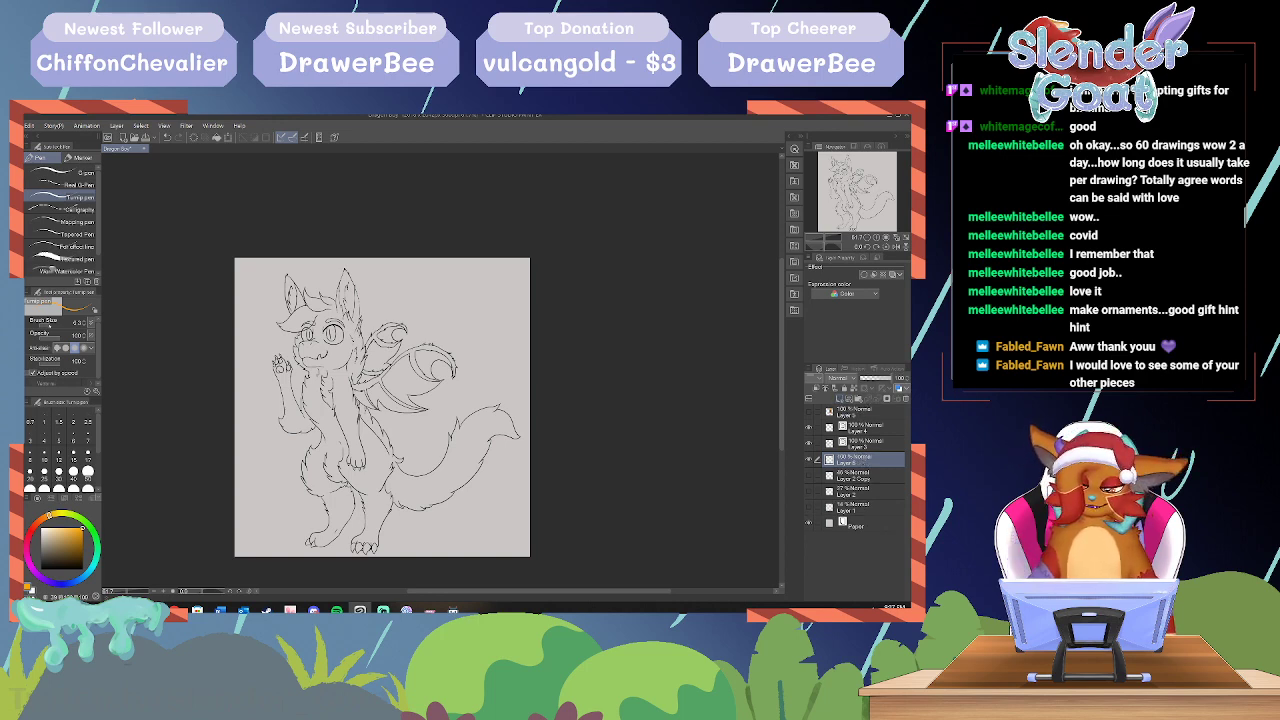
Step: Enlarge the pen and block in orange along both sides of the dragon's chest
drag(48, 326, 51, 326)
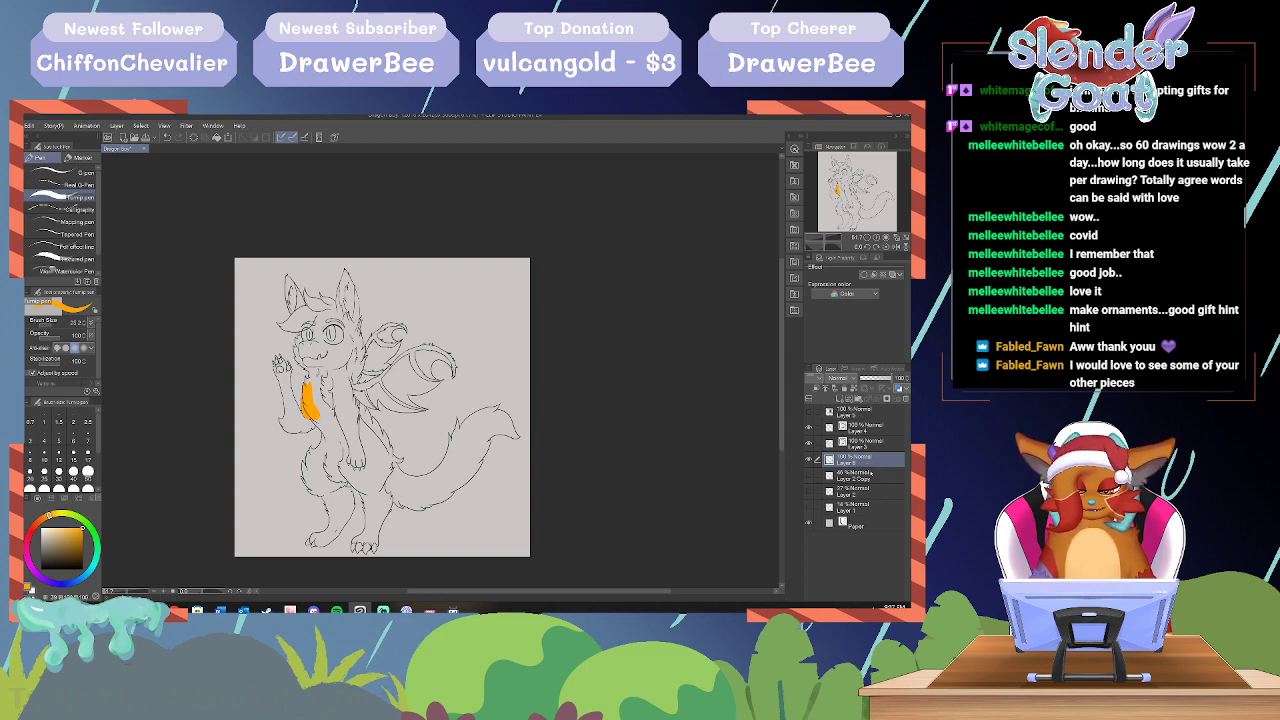
scroll(441, 371, down, 1)
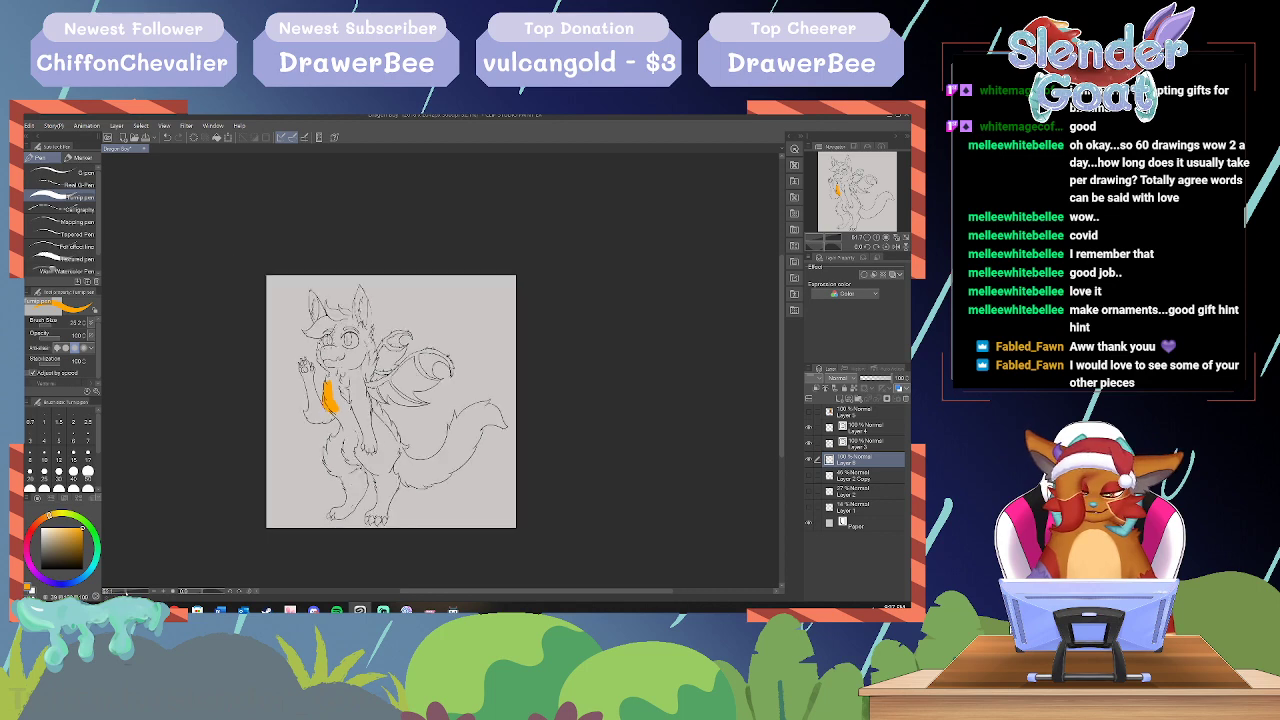
scroll(441, 371, up, 5)
drag(227, 390, 243, 453)
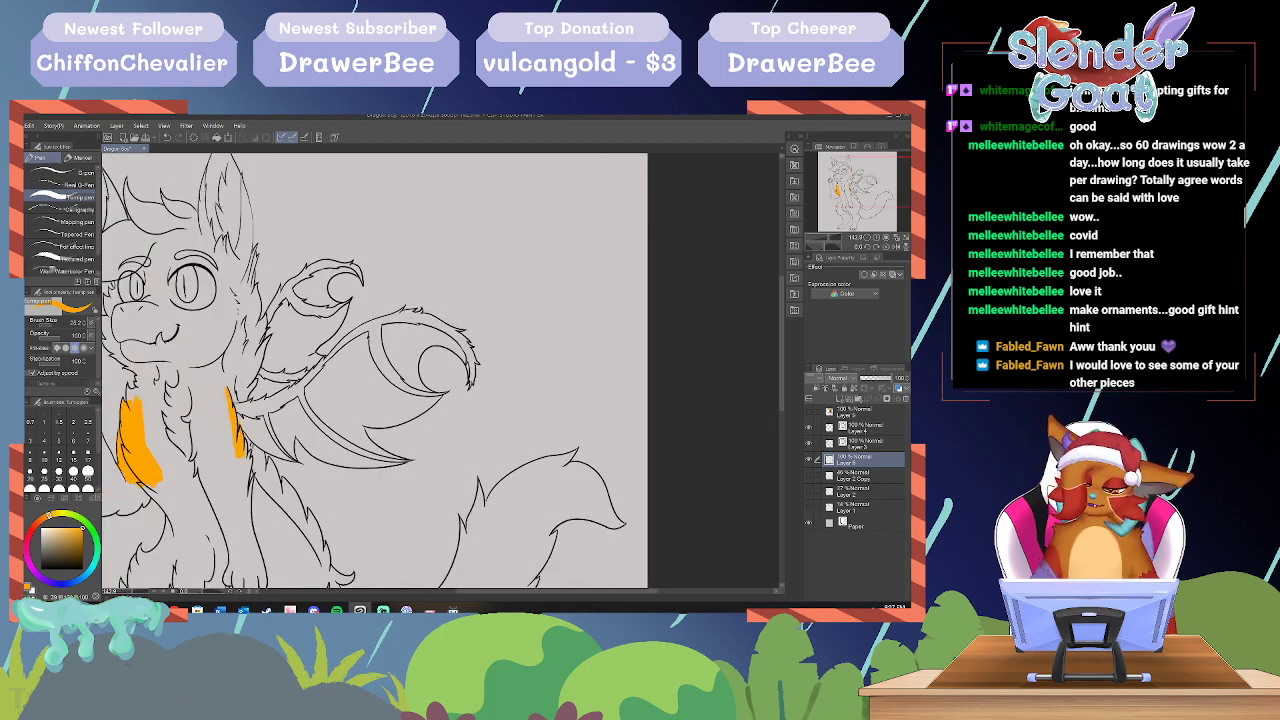
mouse_move(229, 376)
mouse_down()
mouse_move(224, 440)
mouse_move(218, 368)
mouse_move(214, 452)
mouse_up()
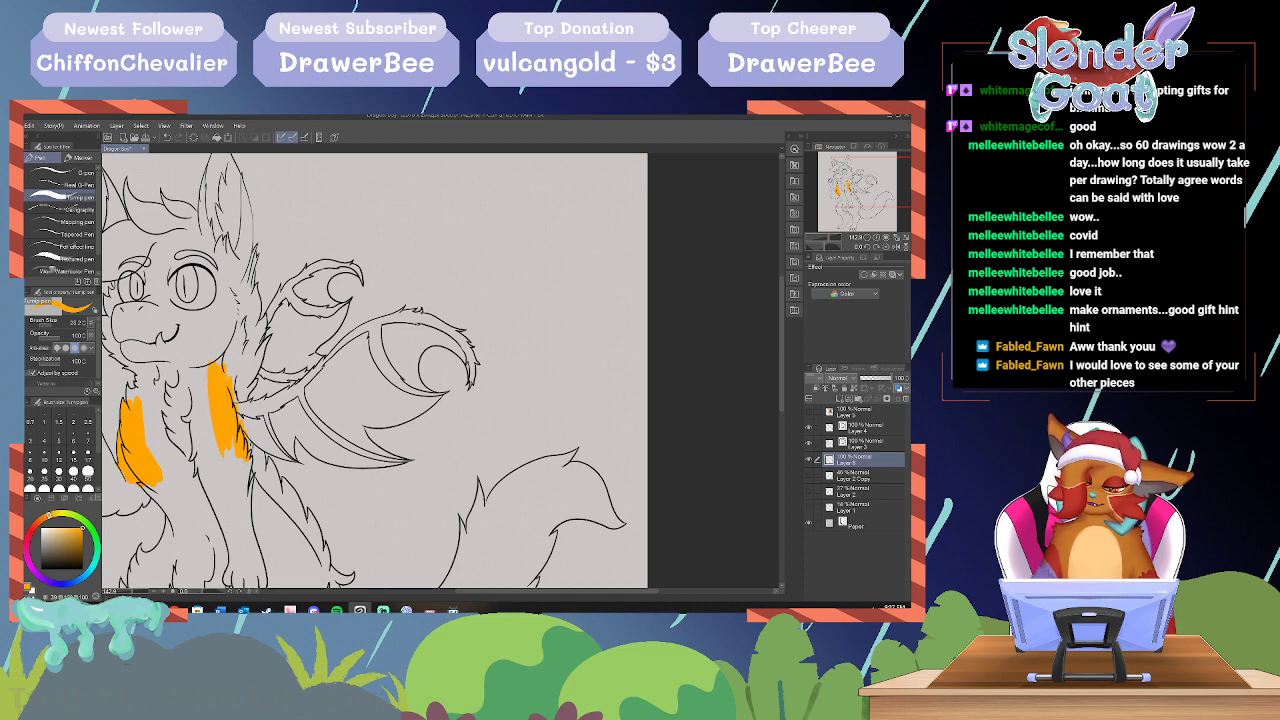
Step: Fill the middle of the dragon's chest and the belly with orange, from the chin down to the upper front arm
mouse_move(203, 350)
mouse_down()
mouse_move(205, 428)
mouse_move(238, 498)
mouse_up()
drag(196, 390, 200, 470)
mouse_move(190, 345)
mouse_down()
mouse_move(226, 515)
mouse_move(162, 350)
mouse_move(215, 503)
mouse_move(180, 327)
mouse_move(180, 505)
mouse_up()
drag(155, 330, 170, 505)
drag(148, 368, 175, 505)
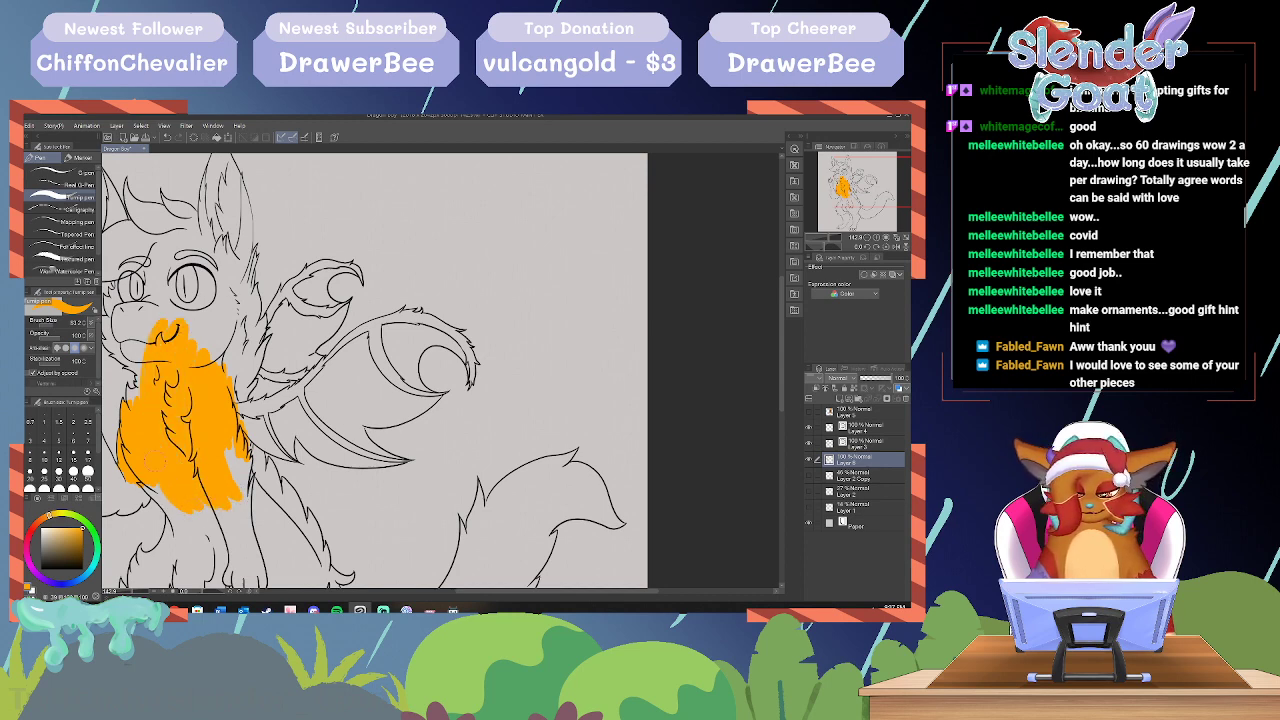
drag(170, 420, 192, 522)
mouse_move(152, 400)
mouse_down()
mouse_move(162, 506)
mouse_move(185, 538)
mouse_up()
mouse_move(168, 480)
mouse_down()
mouse_move(170, 530)
mouse_move(230, 534)
mouse_move(240, 442)
mouse_move(251, 506)
mouse_up()
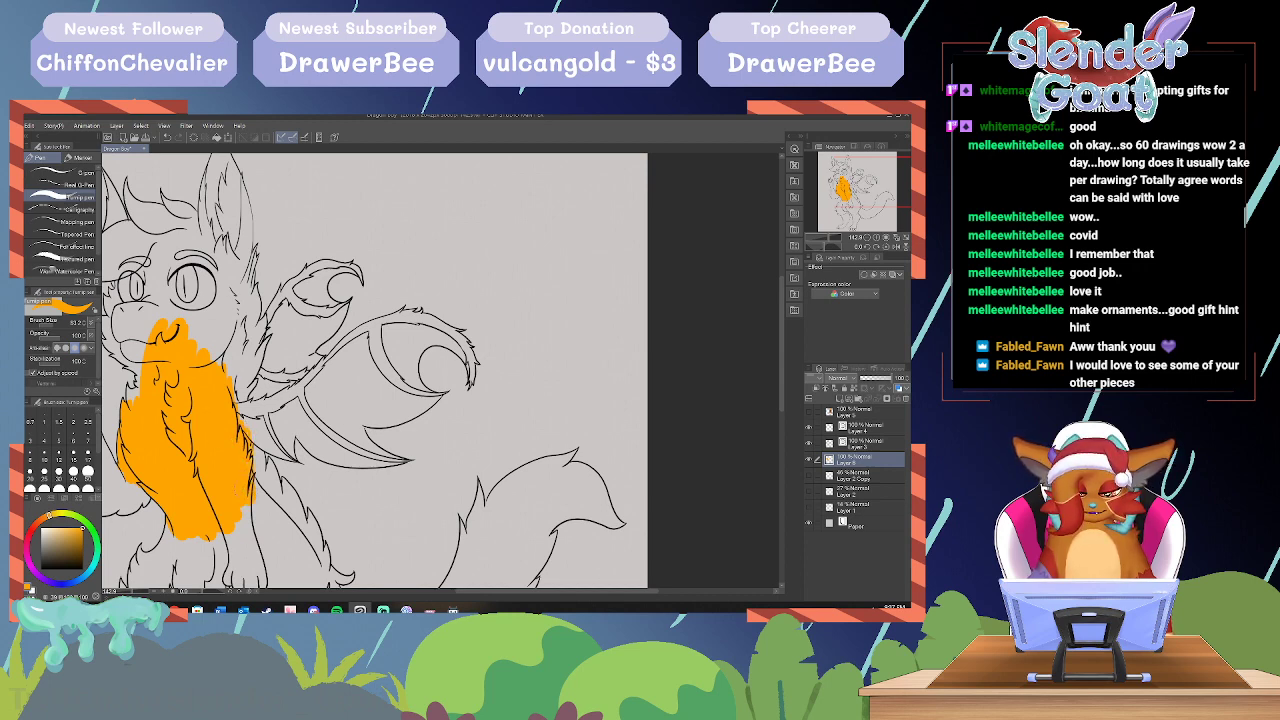
Step: Paint the dragon's cheek, both eye areas and forehead orange, joining them to the coloured neck
drag(236, 418, 228, 288)
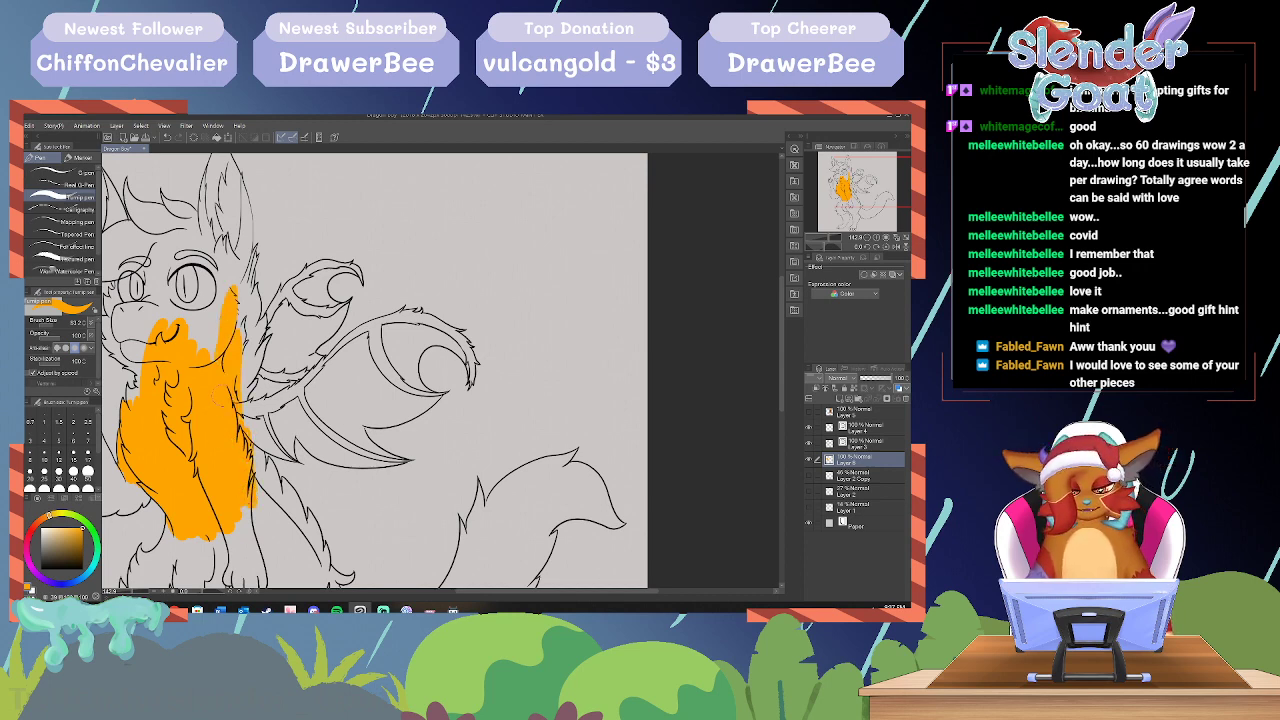
mouse_move(212, 360)
mouse_down()
mouse_move(210, 260)
mouse_move(198, 350)
mouse_move(186, 232)
mouse_move(170, 318)
mouse_move(220, 292)
mouse_move(236, 266)
mouse_move(206, 238)
mouse_move(176, 262)
mouse_move(158, 318)
mouse_up()
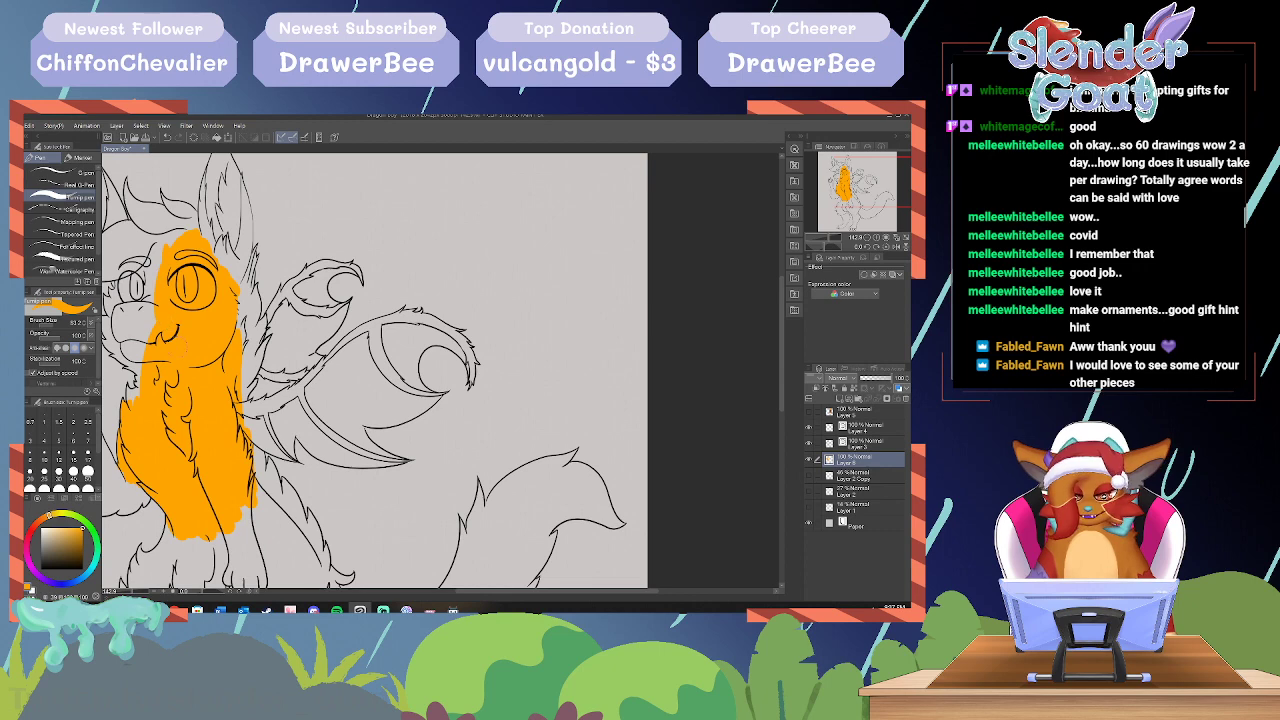
drag(158, 262, 148, 342)
mouse_move(170, 240)
mouse_down()
mouse_move(142, 300)
mouse_move(137, 392)
mouse_up()
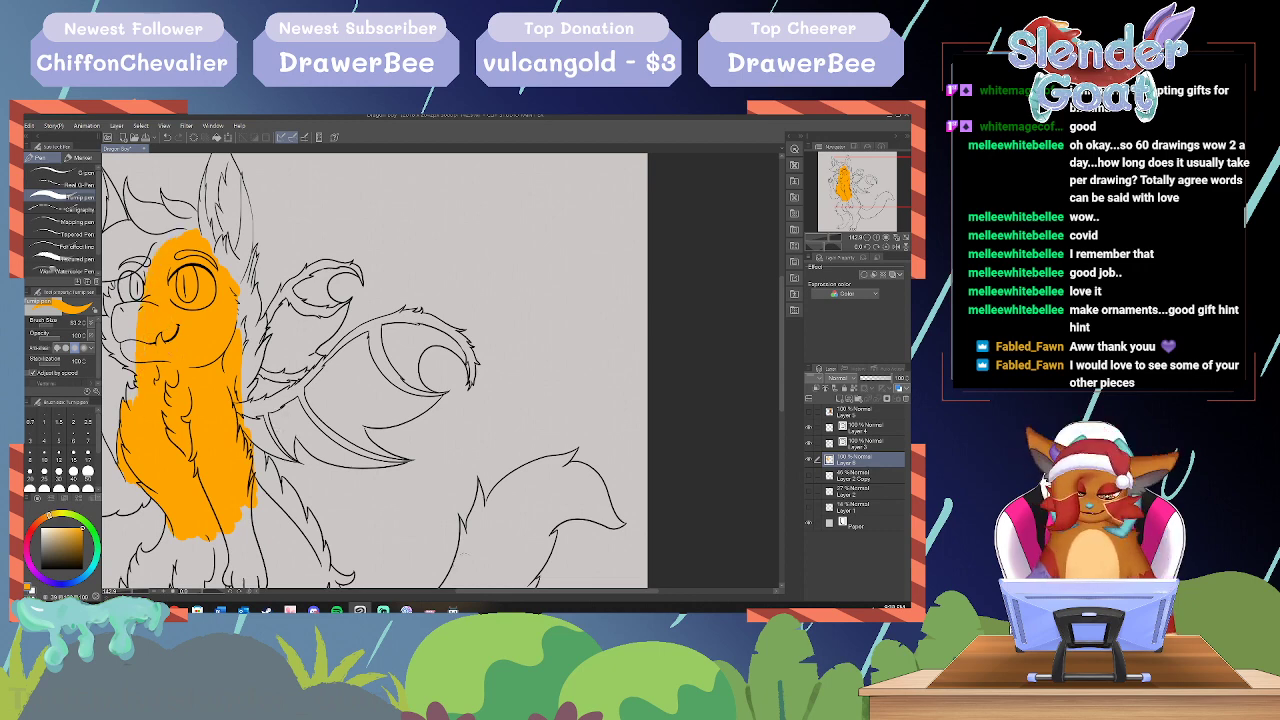
drag(557, 591, 530, 591)
mouse_move(234, 252)
mouse_down()
mouse_move(212, 320)
mouse_move(211, 264)
mouse_move(280, 224)
mouse_move(326, 282)
mouse_move(330, 330)
mouse_up()
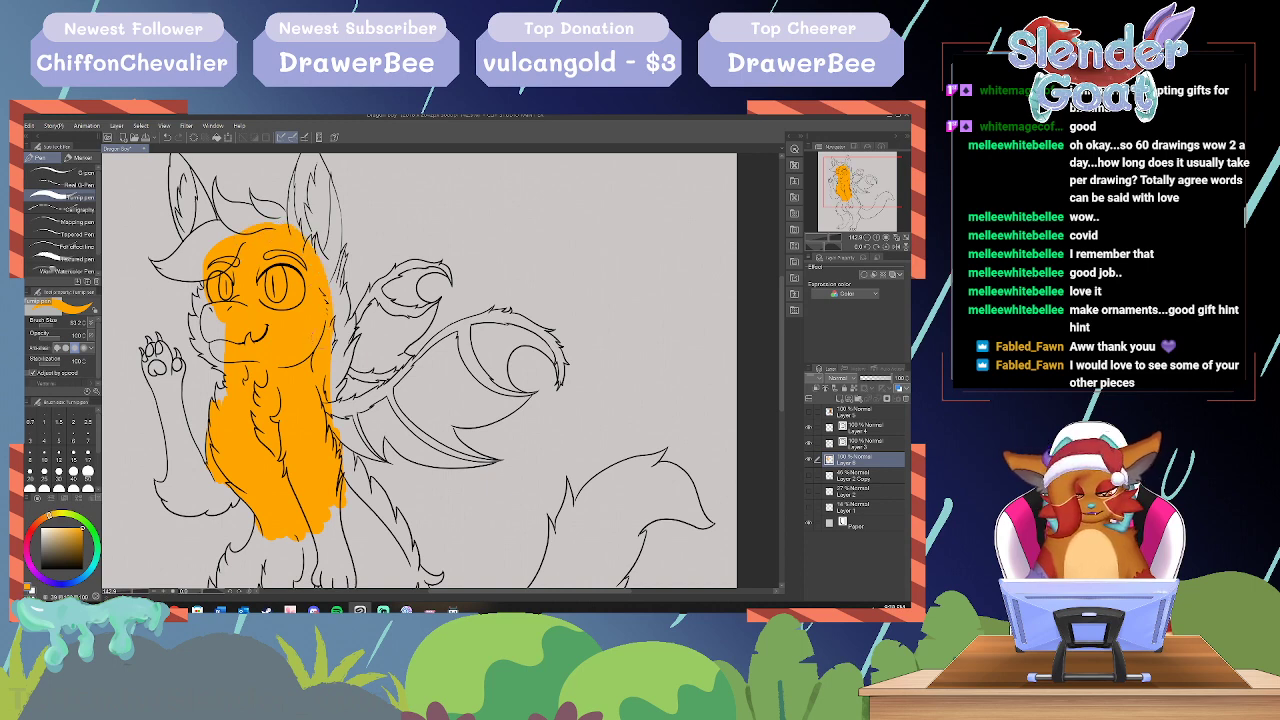
Step: Extend the orange over the near ear, muzzle, cheek and neck fur, and the base of the hair
drag(328, 266, 330, 310)
mouse_move(304, 244)
mouse_down()
mouse_move(298, 188)
mouse_move(290, 222)
mouse_move(300, 170)
mouse_up()
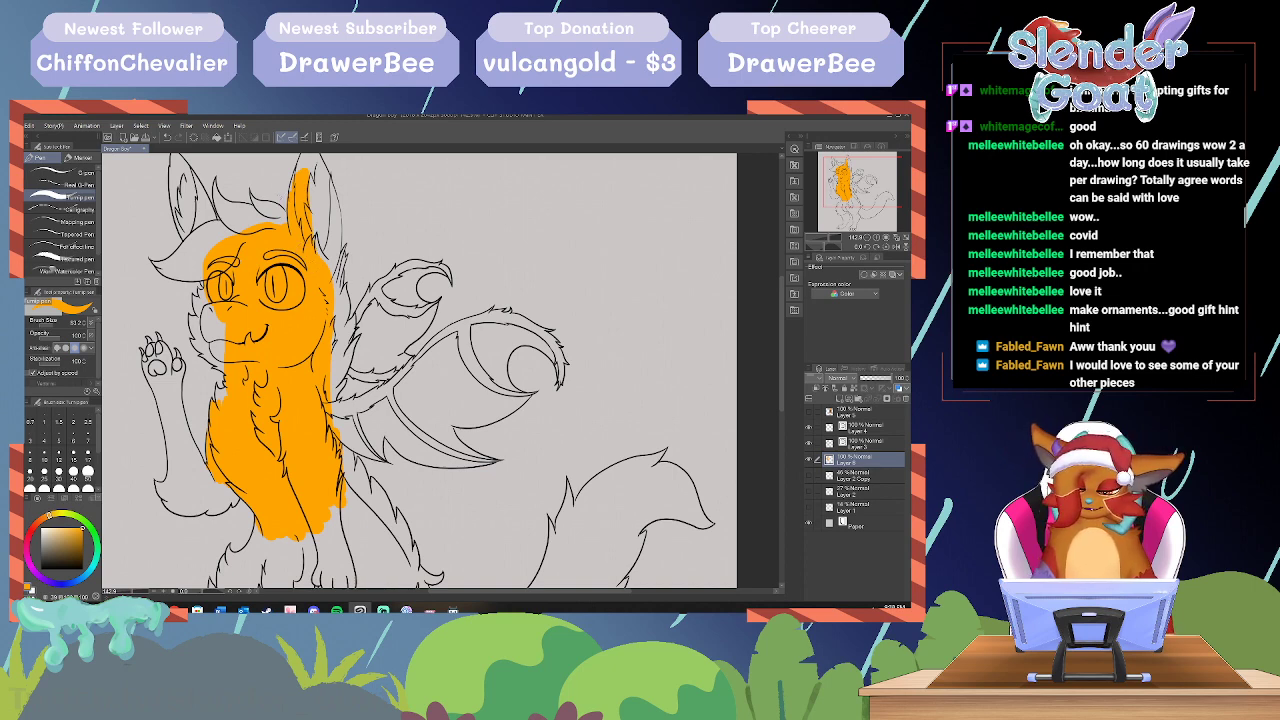
mouse_move(222, 314)
mouse_down()
mouse_move(222, 352)
mouse_move(212, 308)
mouse_move(206, 328)
mouse_move(211, 356)
mouse_up()
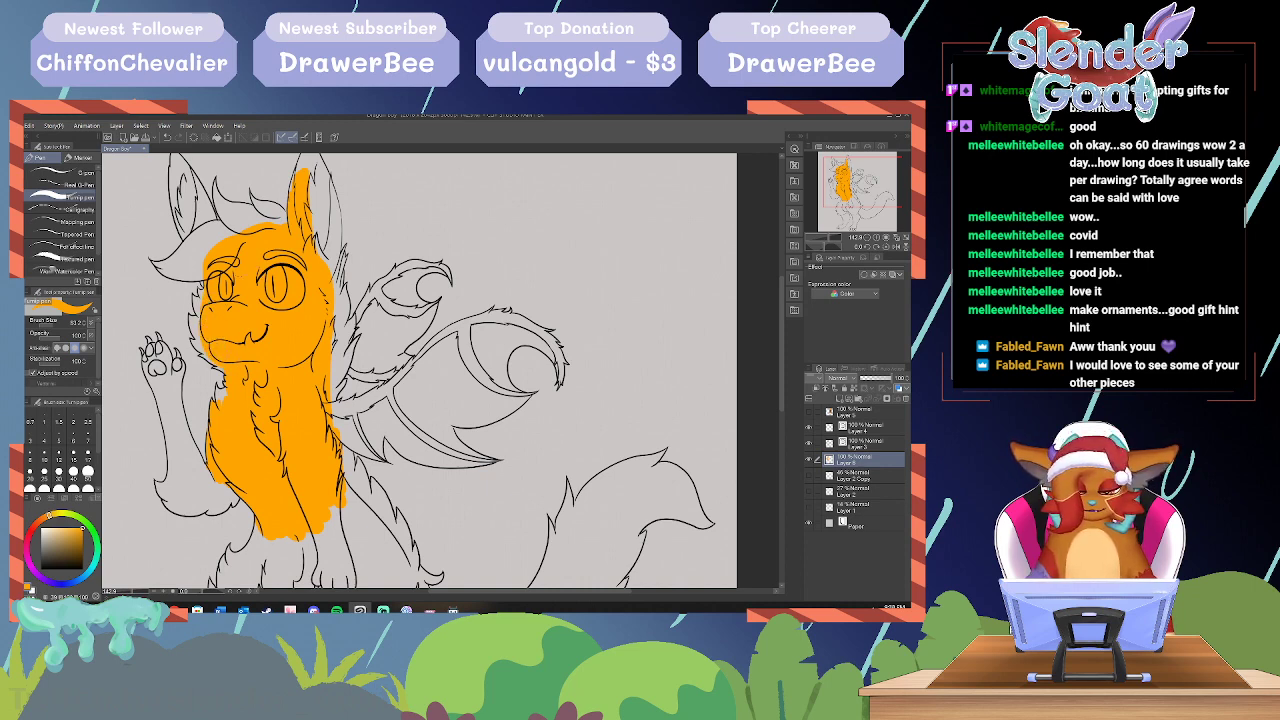
drag(333, 304, 333, 390)
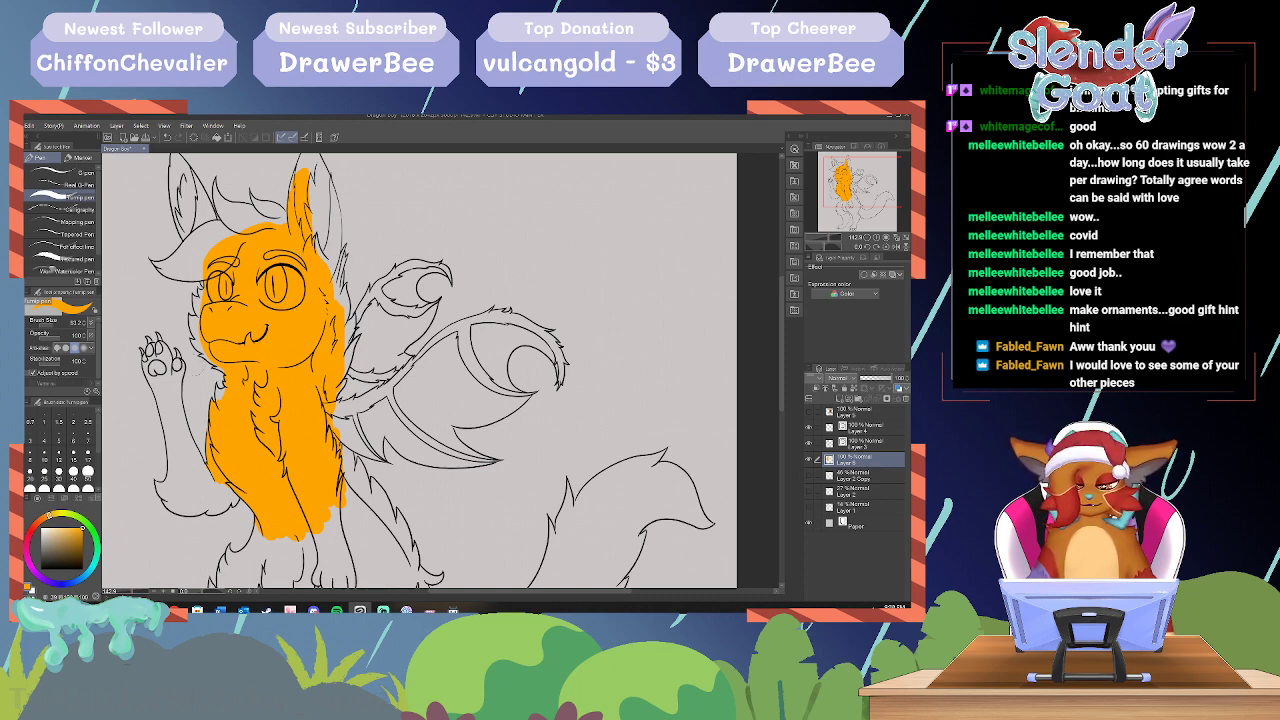
drag(226, 220, 237, 233)
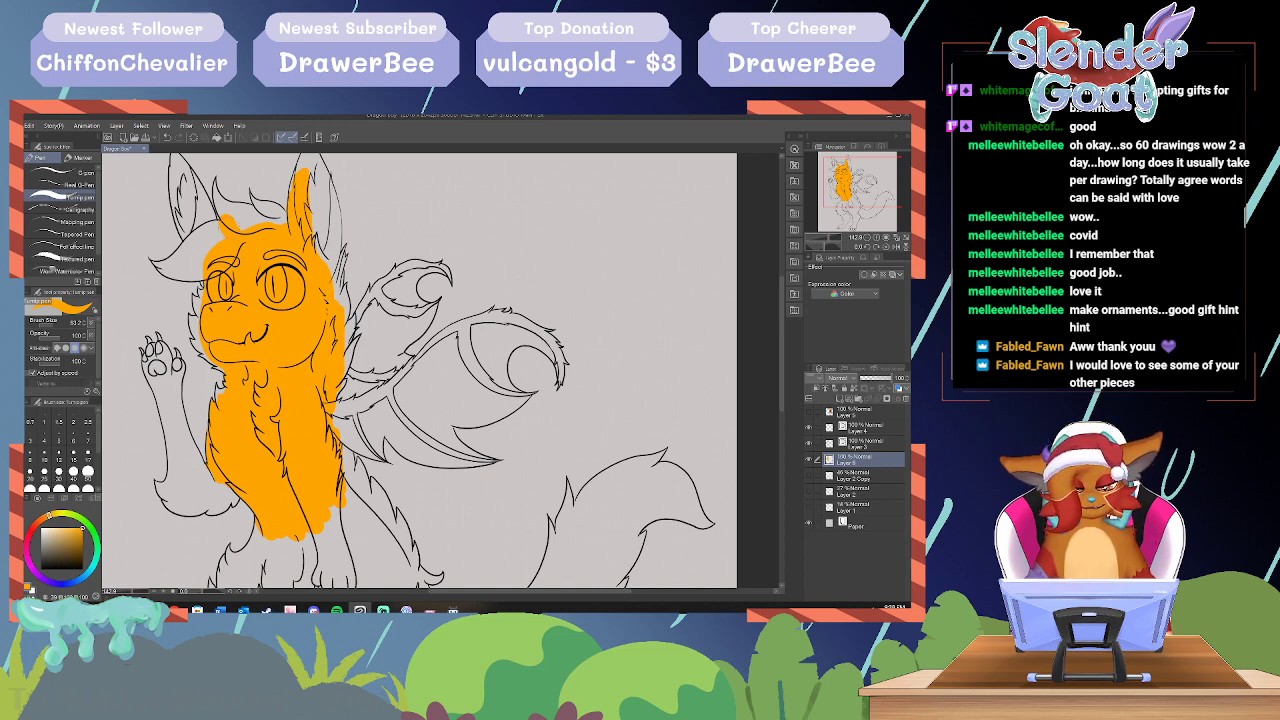
mouse_move(222, 232)
mouse_down()
mouse_move(196, 266)
mouse_move(220, 225)
mouse_move(285, 219)
mouse_move(222, 209)
mouse_up()
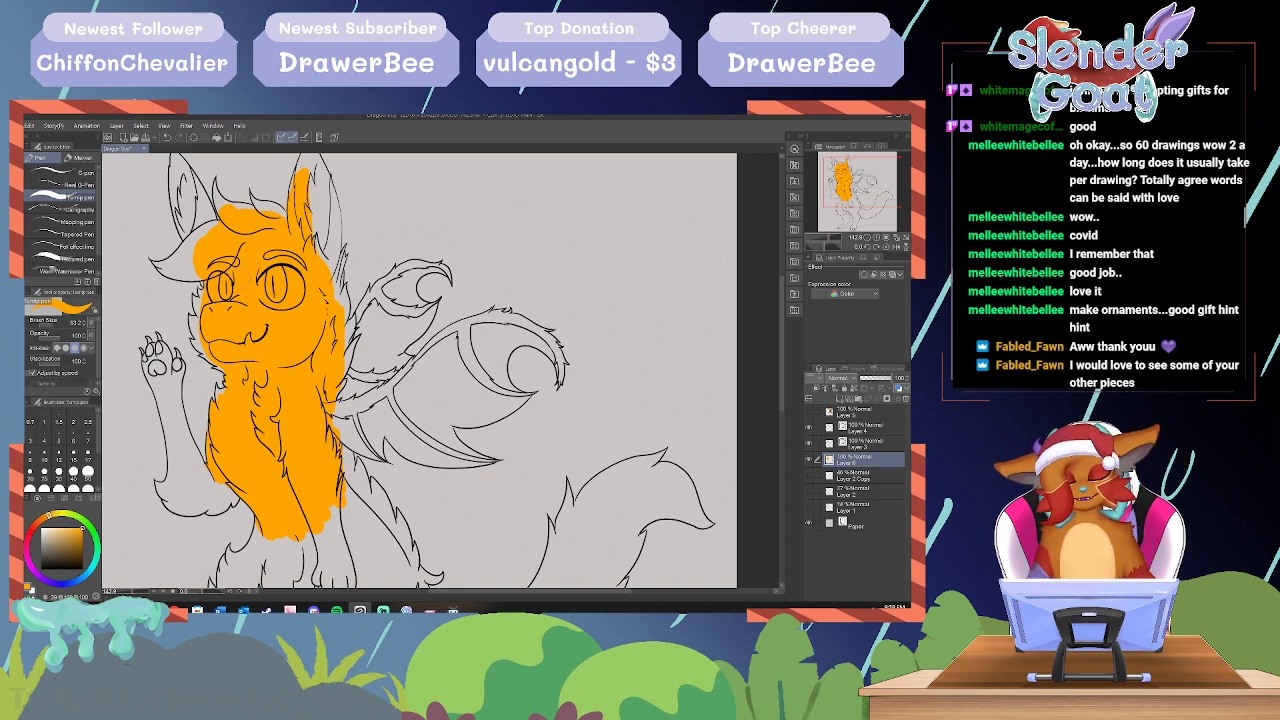
mouse_move(317, 236)
mouse_down()
mouse_move(323, 264)
mouse_move(310, 181)
mouse_up()
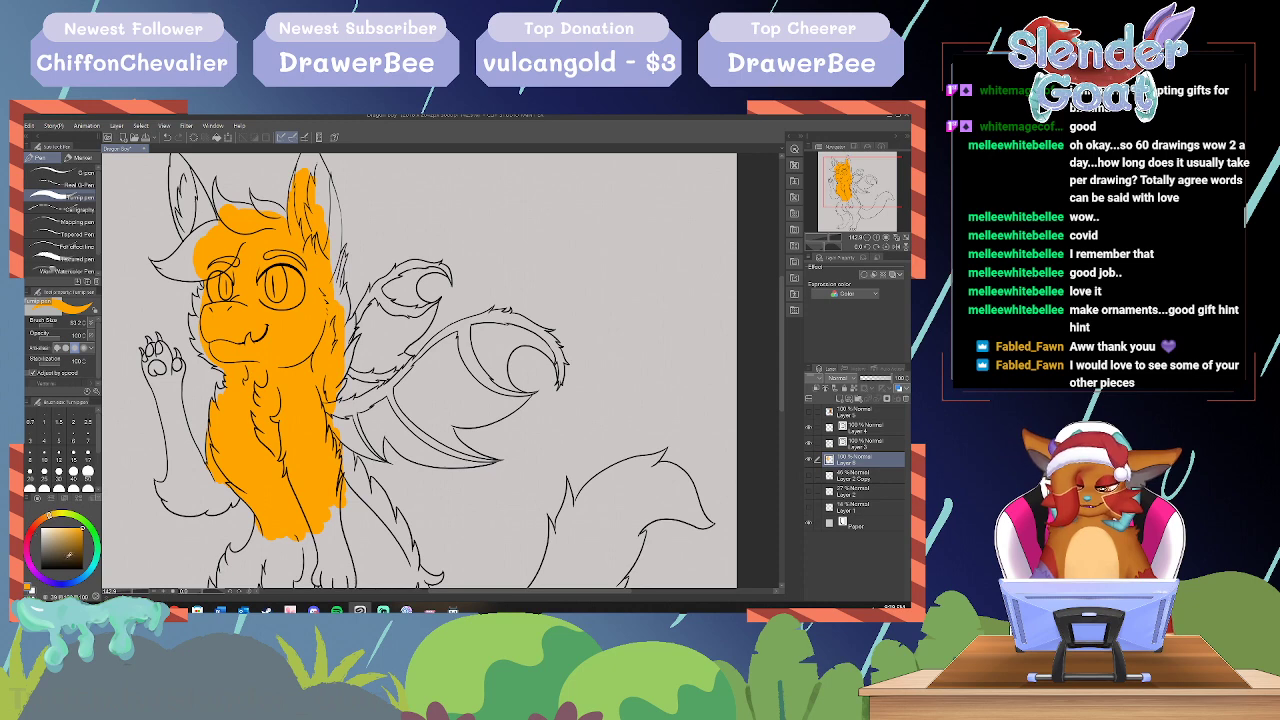
drag(210, 362, 192, 322)
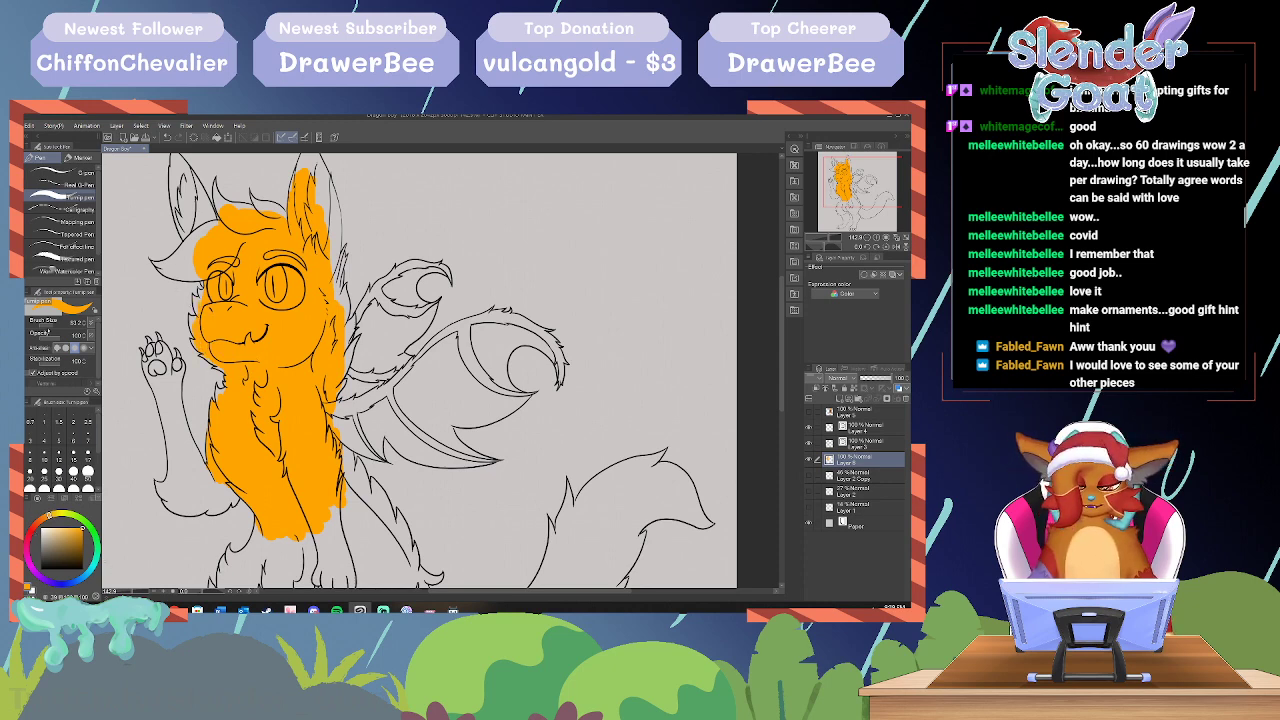
Step: Draw small red and green ovals side by side in the empty area above the wings and undo both
click(48, 325)
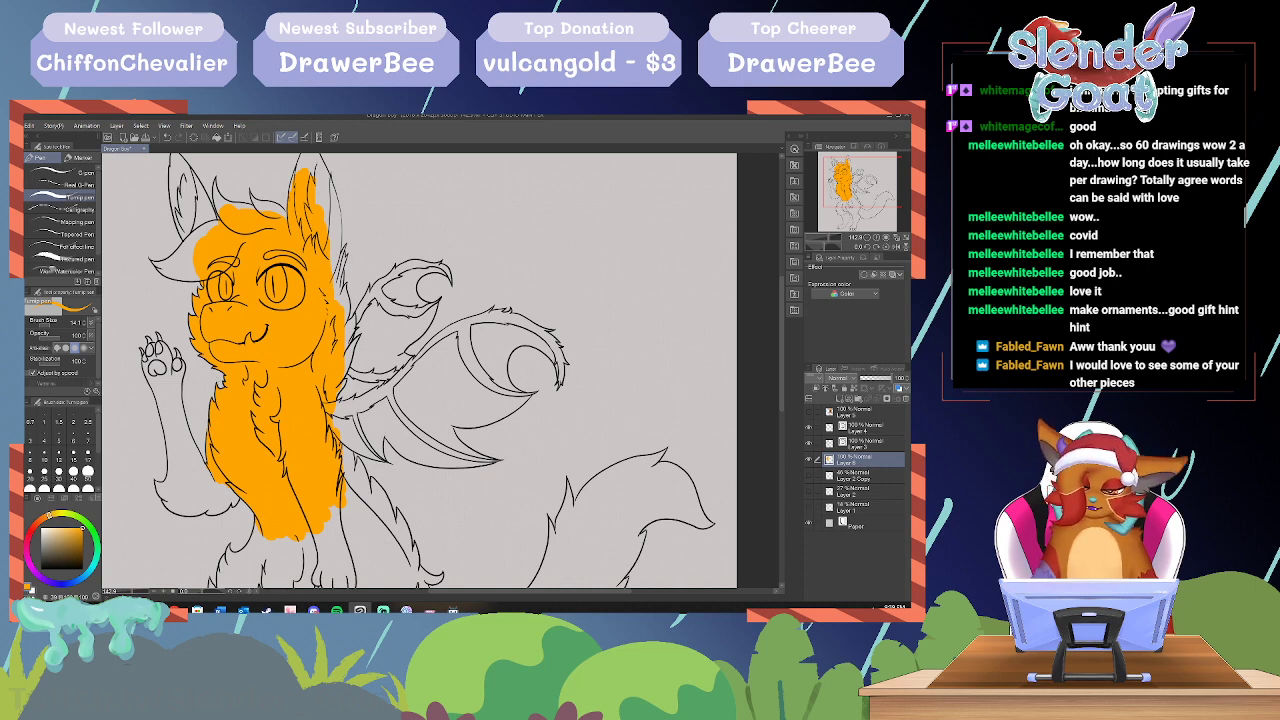
drag(48, 516, 32, 528)
mouse_move(584, 204)
mouse_down()
mouse_move(580, 248)
mouse_move(586, 203)
mouse_up()
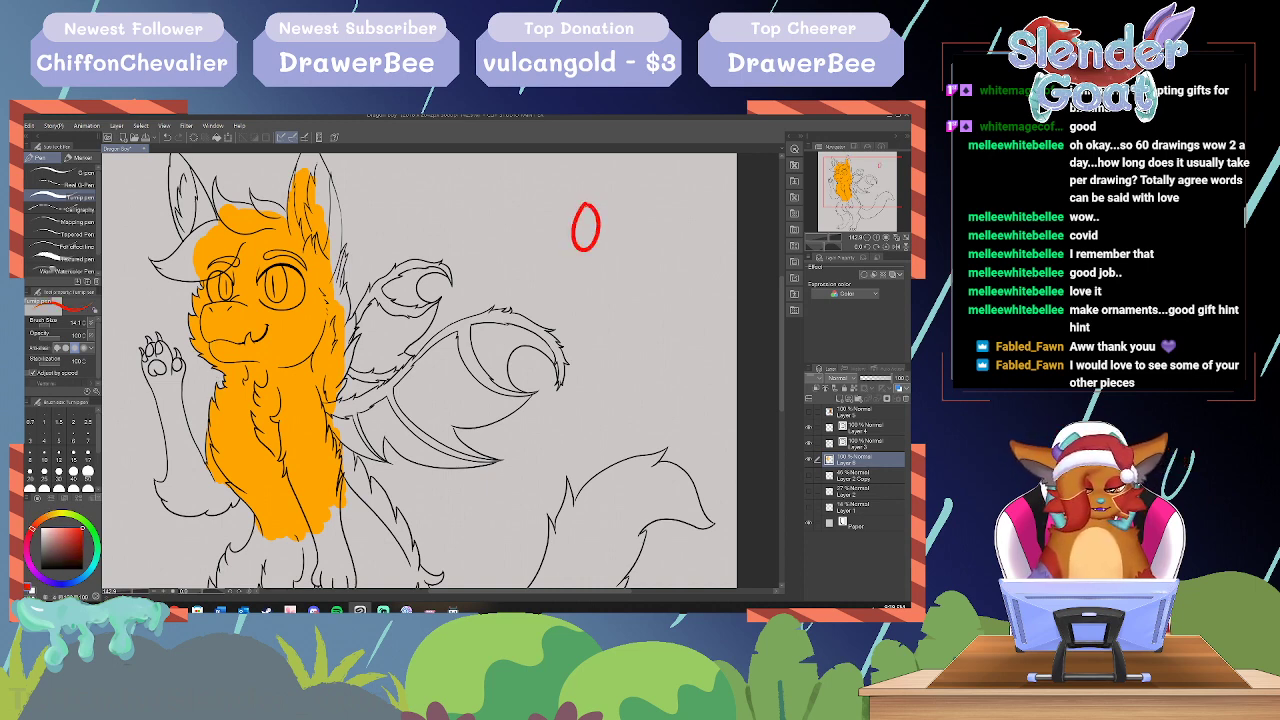
drag(86, 520, 89, 525)
mouse_move(611, 203)
mouse_down()
mouse_move(610, 251)
mouse_move(613, 205)
mouse_up()
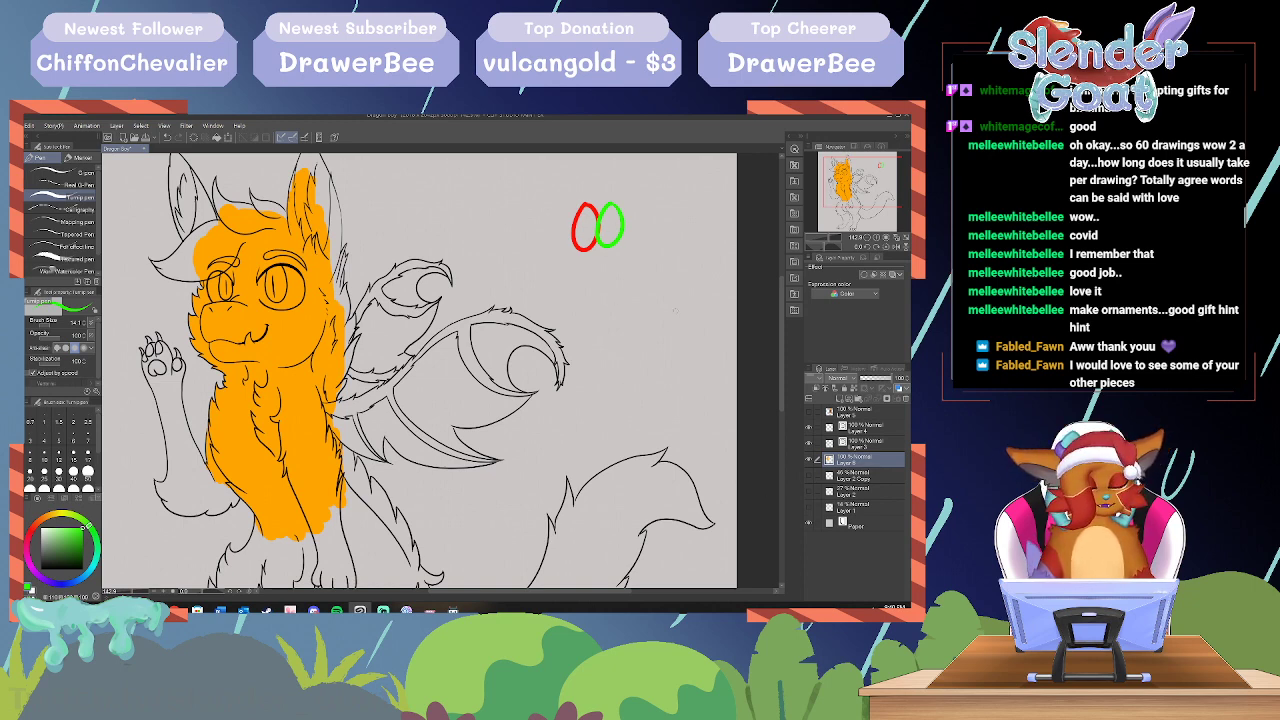
key(ctrl+z)
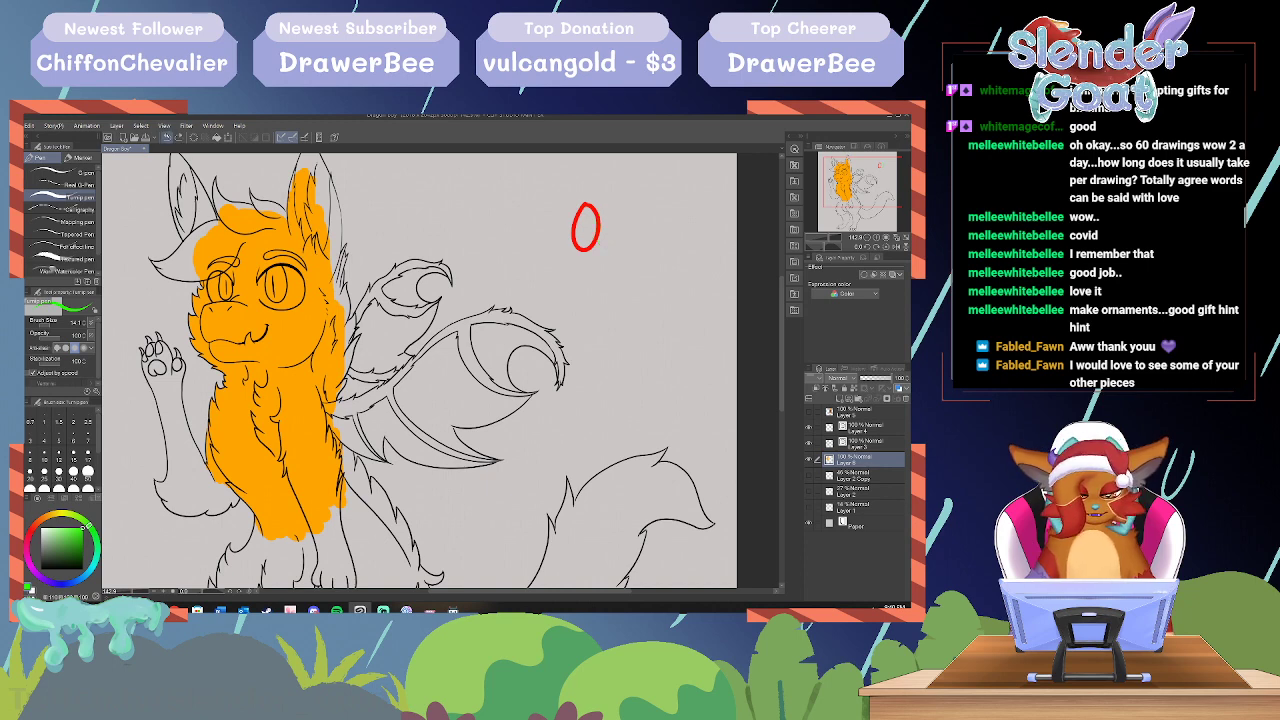
key(ctrl+z)
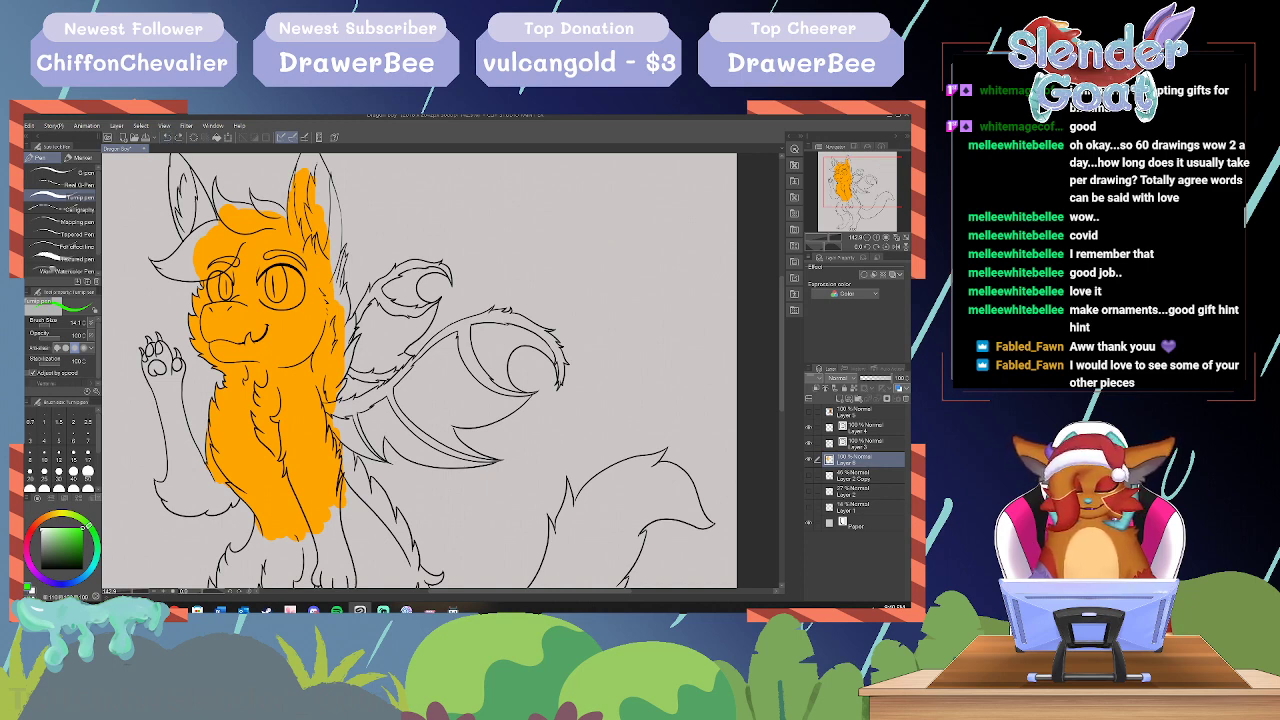
Step: Place a large solid red dot in the empty area above the wings and erase it completely
key(x)
click(556, 220)
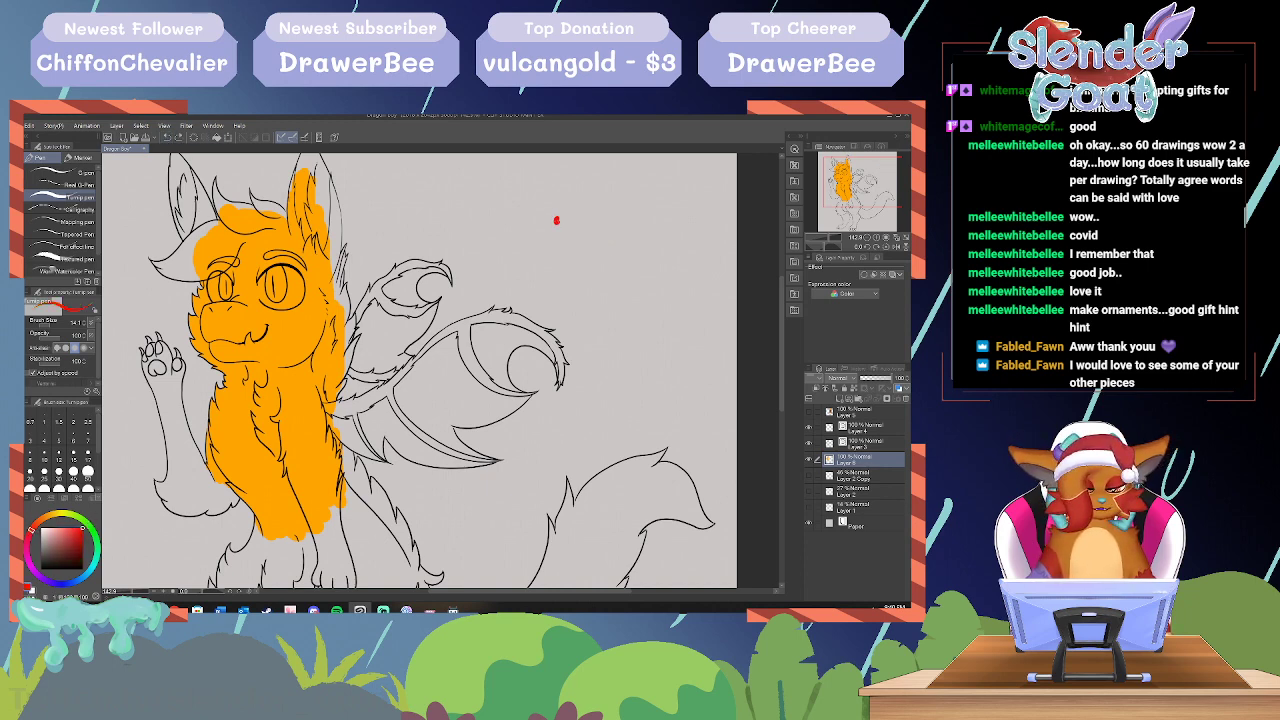
key(ctrl+z)
click(56, 325)
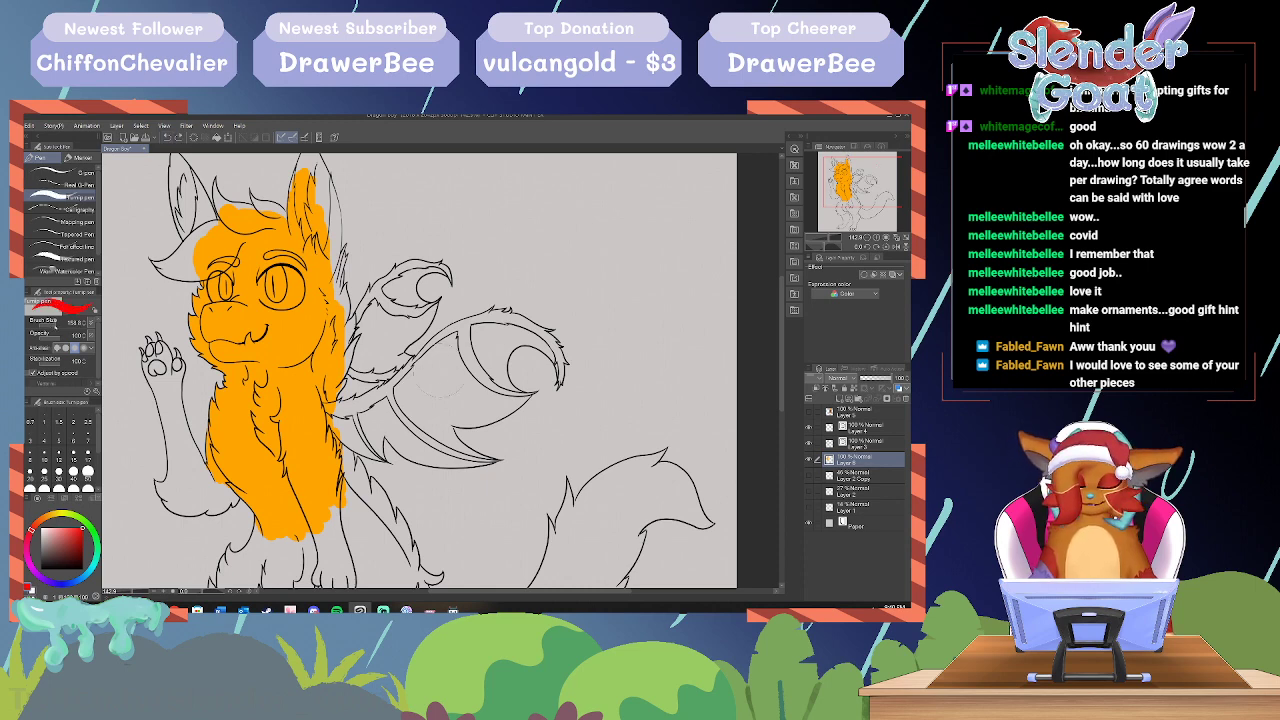
click(533, 215)
key(x)
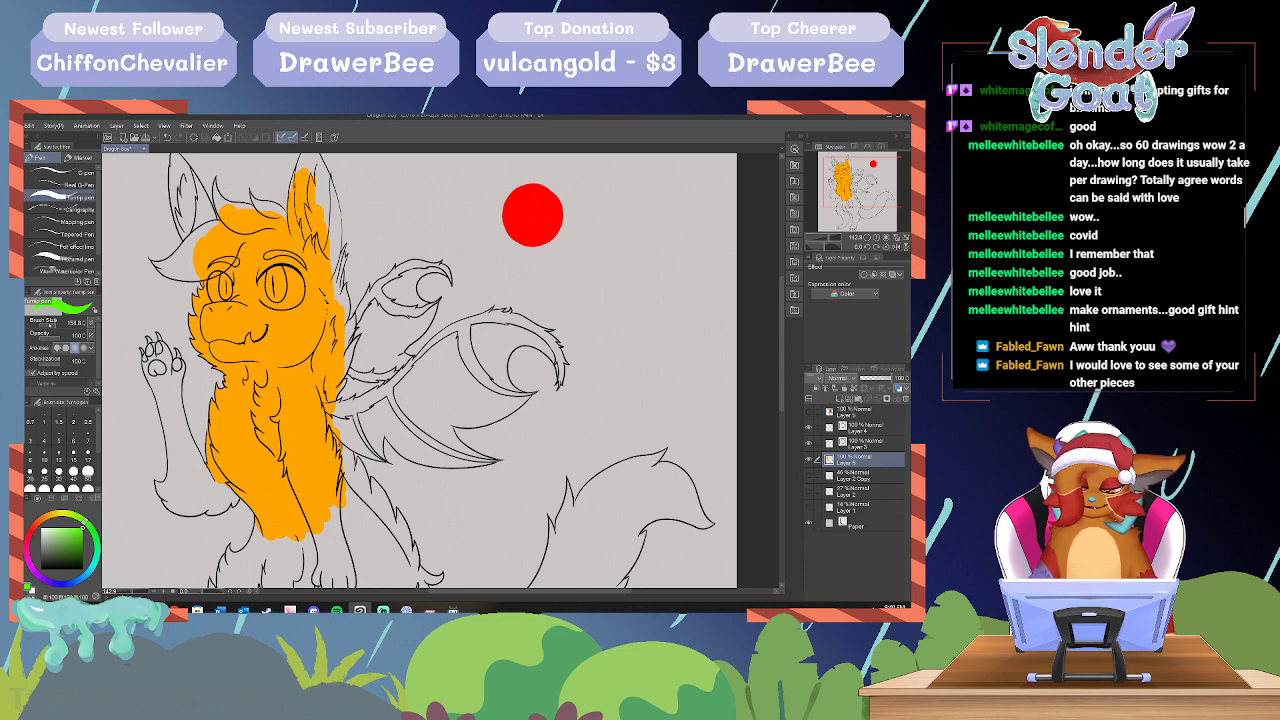
drag(52, 325, 45, 325)
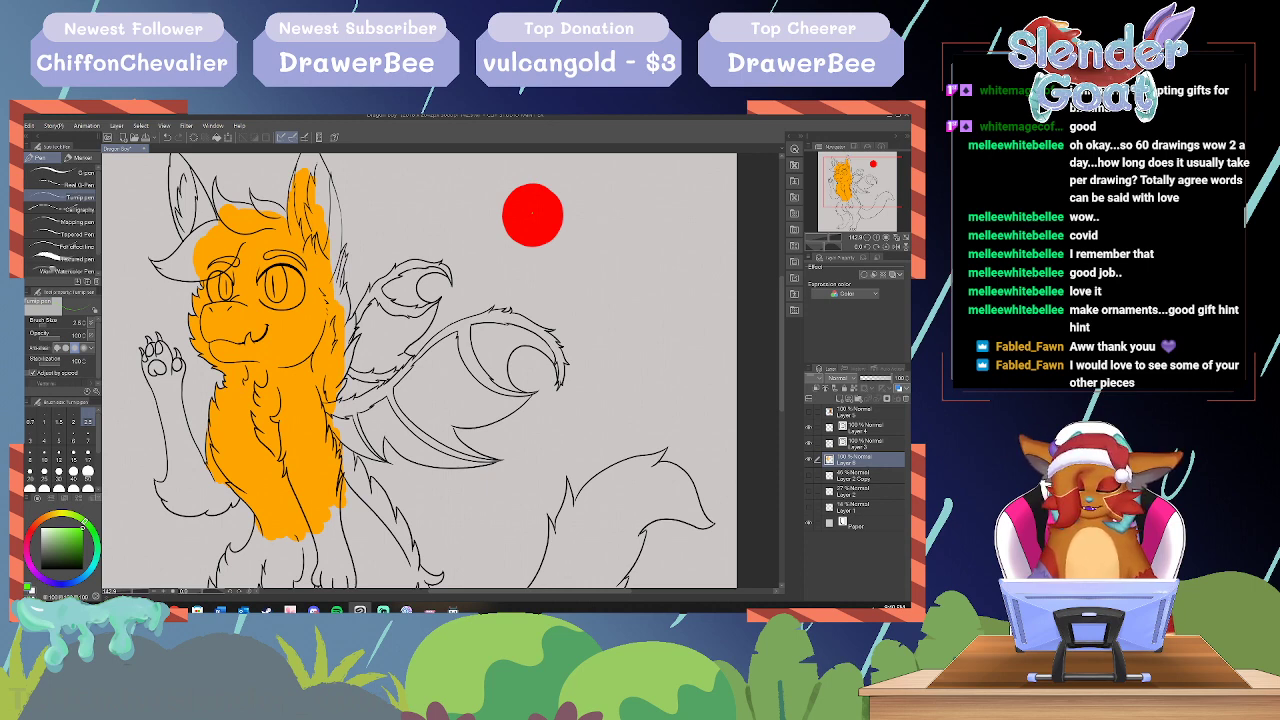
key(e)
drag(512, 188, 506, 234)
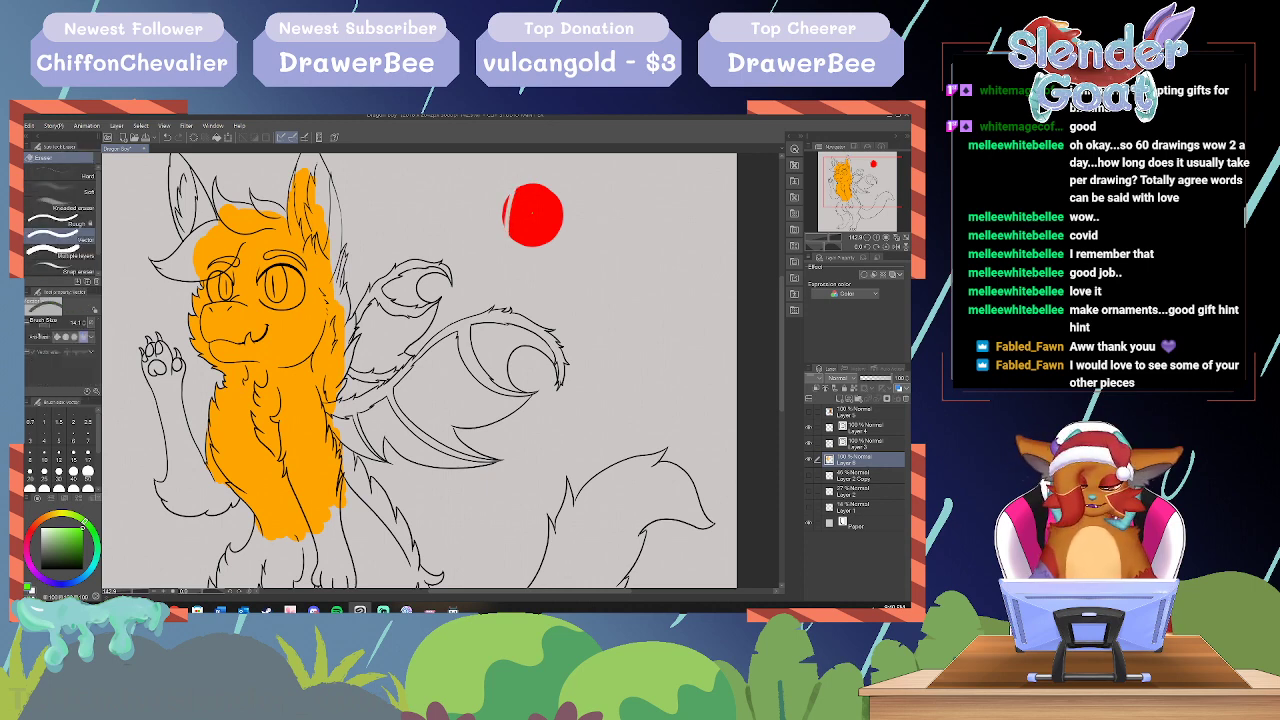
click(53, 322)
mouse_move(545, 188)
mouse_down()
mouse_move(512, 232)
mouse_move(536, 180)
mouse_move(539, 258)
mouse_move(527, 222)
mouse_move(539, 188)
mouse_move(558, 235)
mouse_up()
Step: Resample the orange from the dragon's body and paint the raised foreleg's forearm up to just below the paw
alt+click(293, 339)
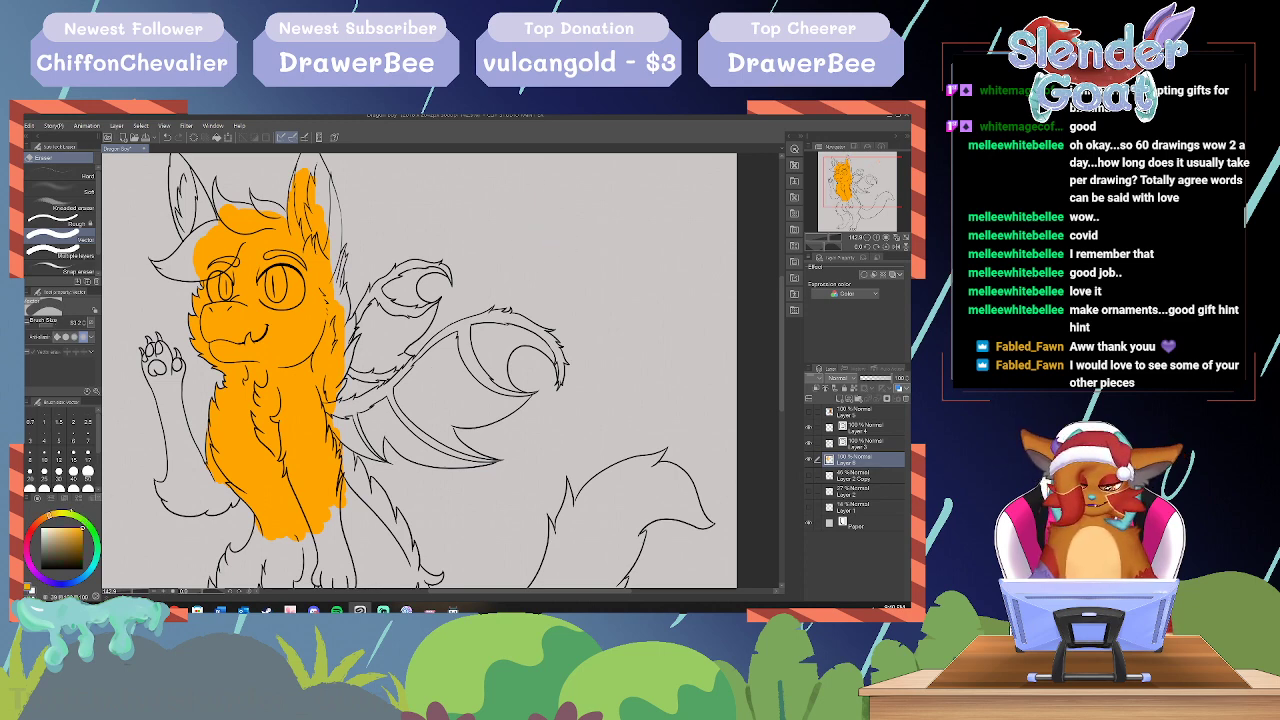
key(p)
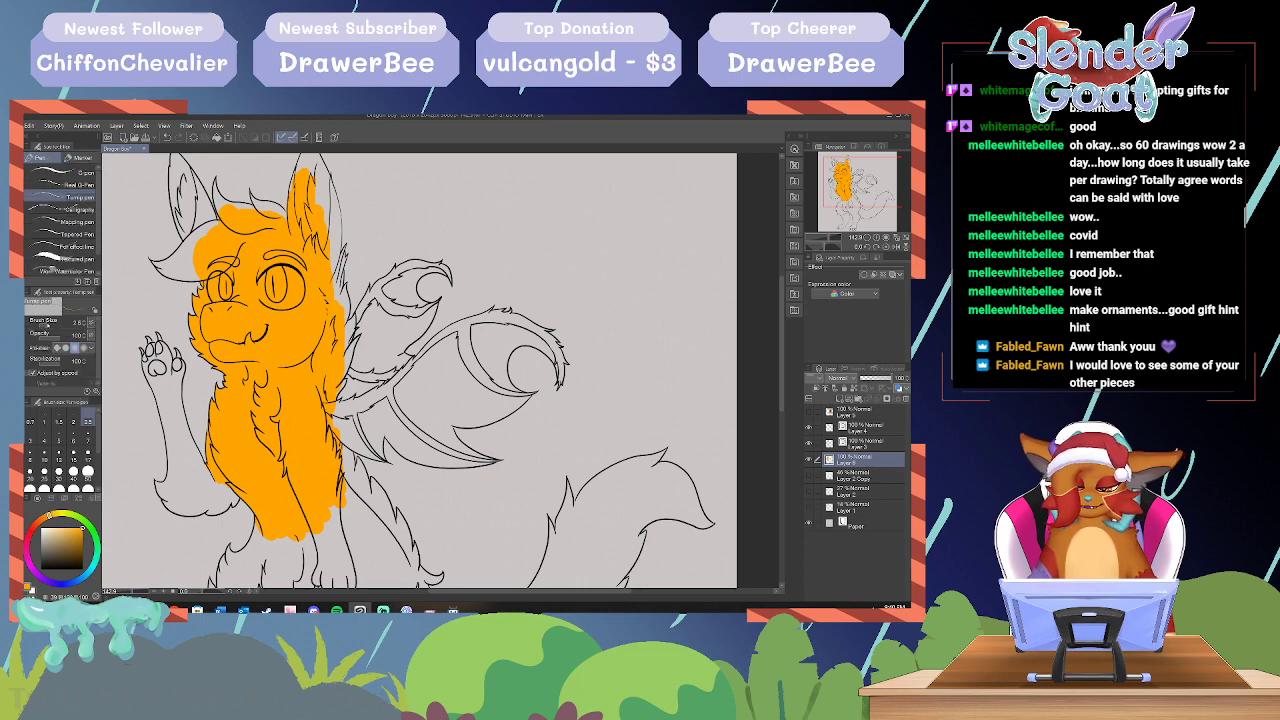
click(47, 323)
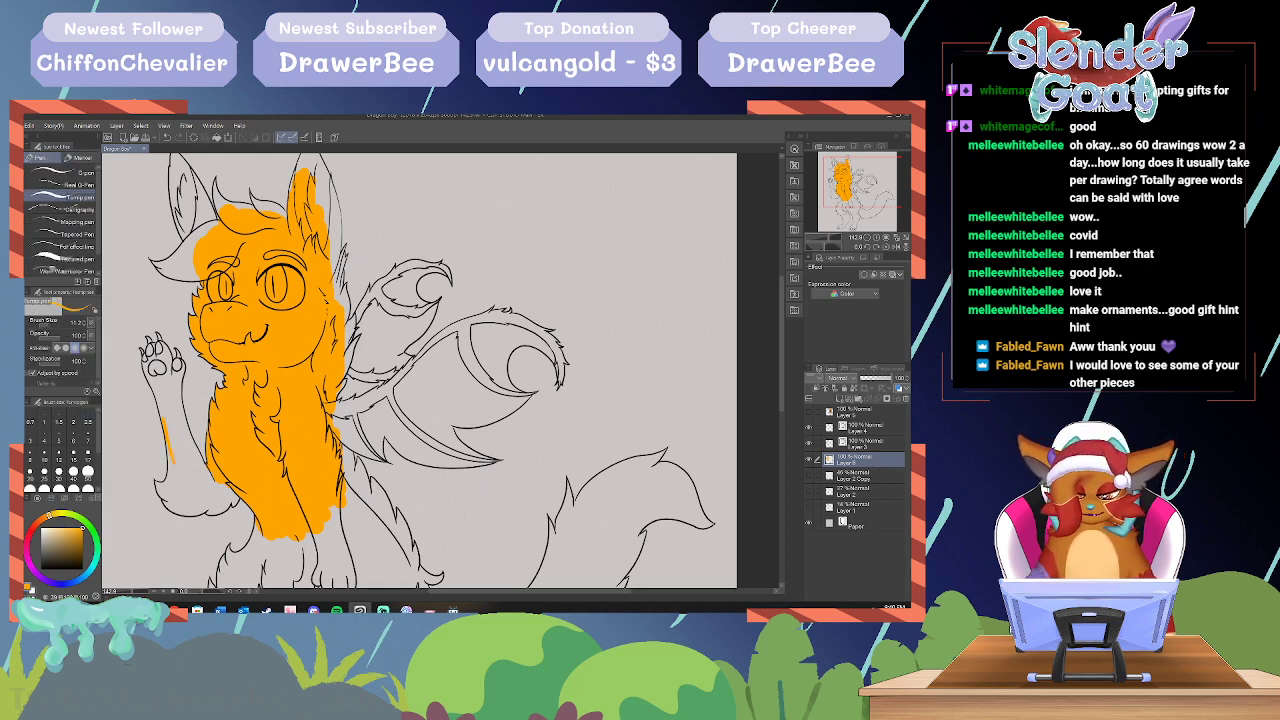
mouse_move(170, 424)
mouse_down()
mouse_move(175, 462)
mouse_move(188, 470)
mouse_move(186, 454)
mouse_move(196, 472)
mouse_up()
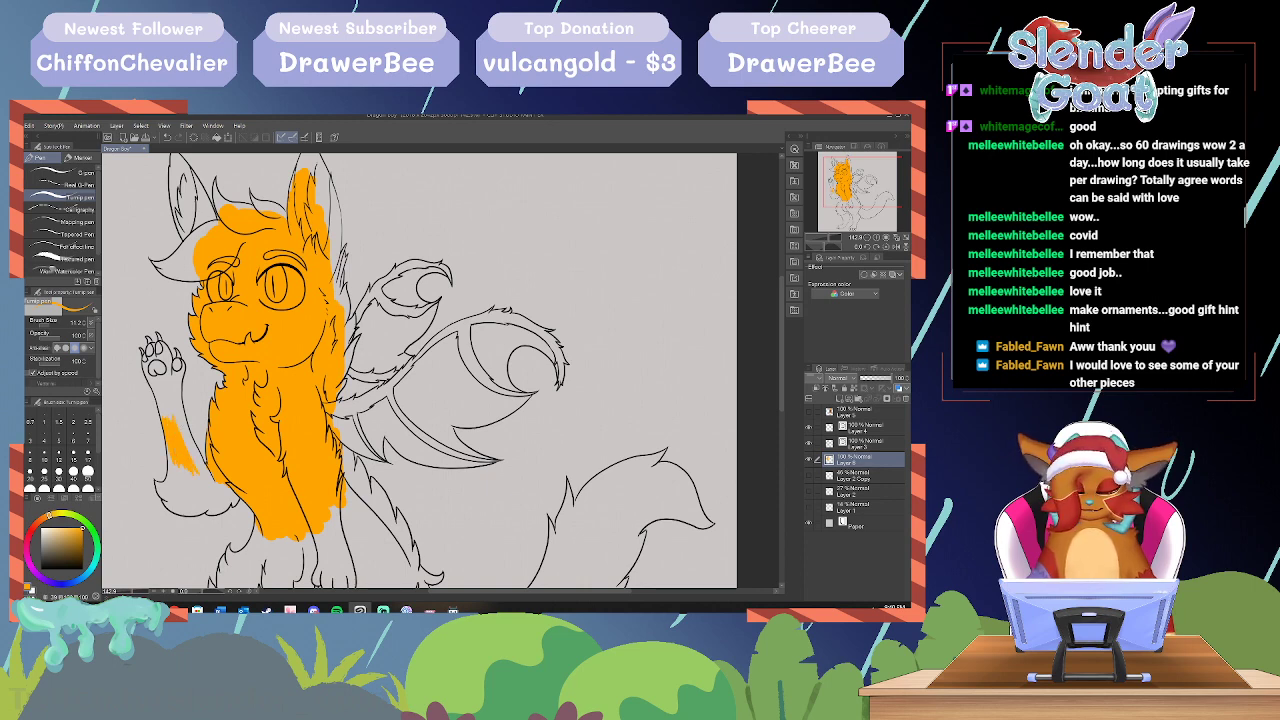
drag(180, 426, 202, 468)
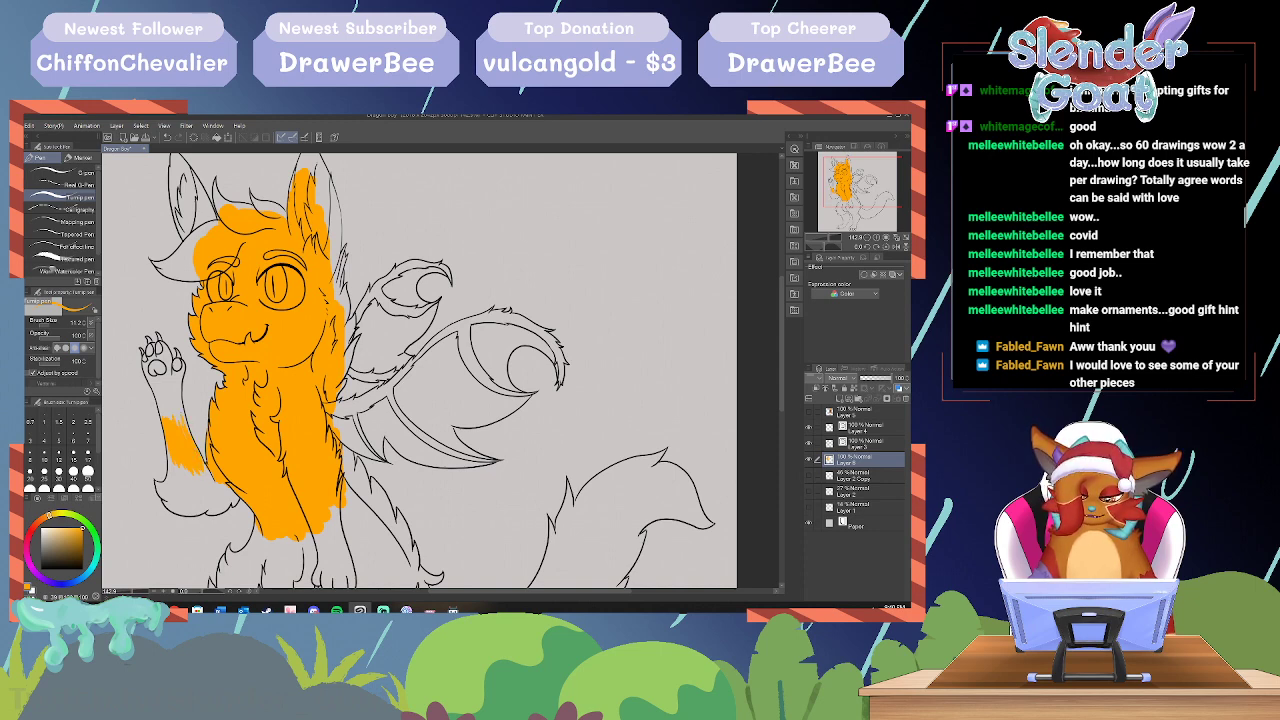
mouse_move(182, 409)
mouse_down()
mouse_move(188, 428)
mouse_move(162, 418)
mouse_up()
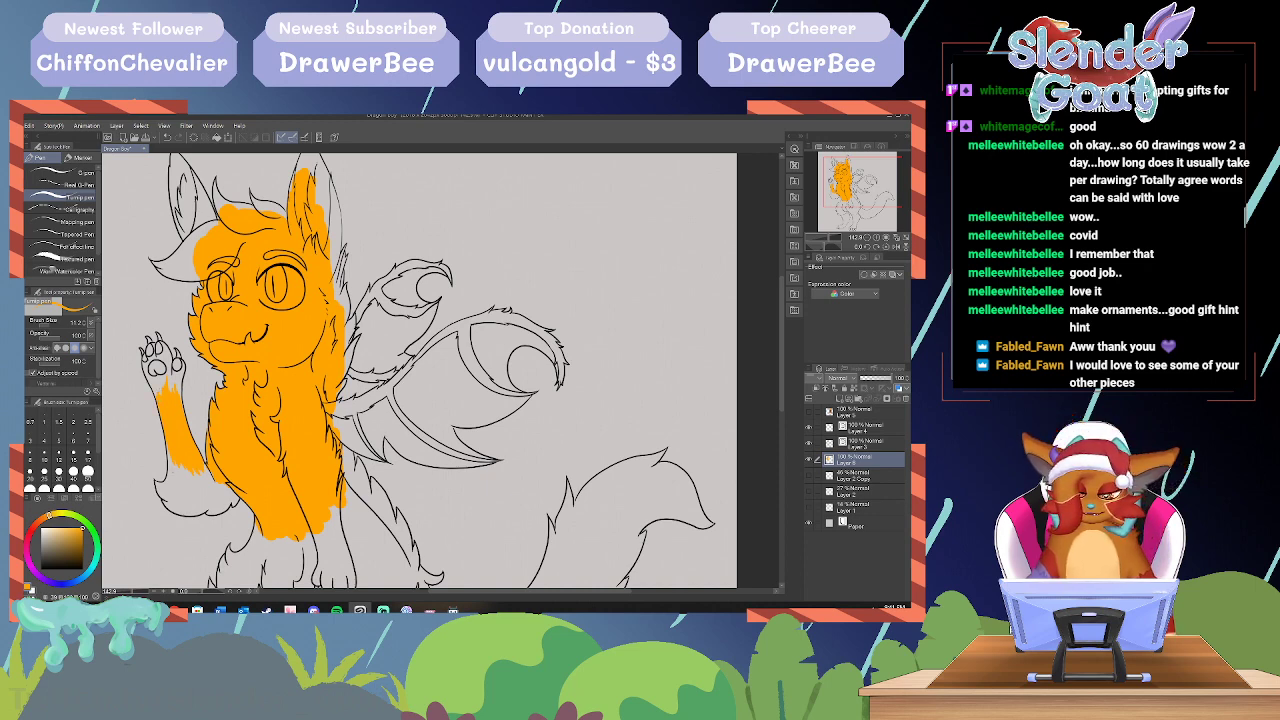
Step: Fill the raised foreleg's elbow and underside with orange using a larger pen, joining it to the chest
drag(170, 454, 171, 470)
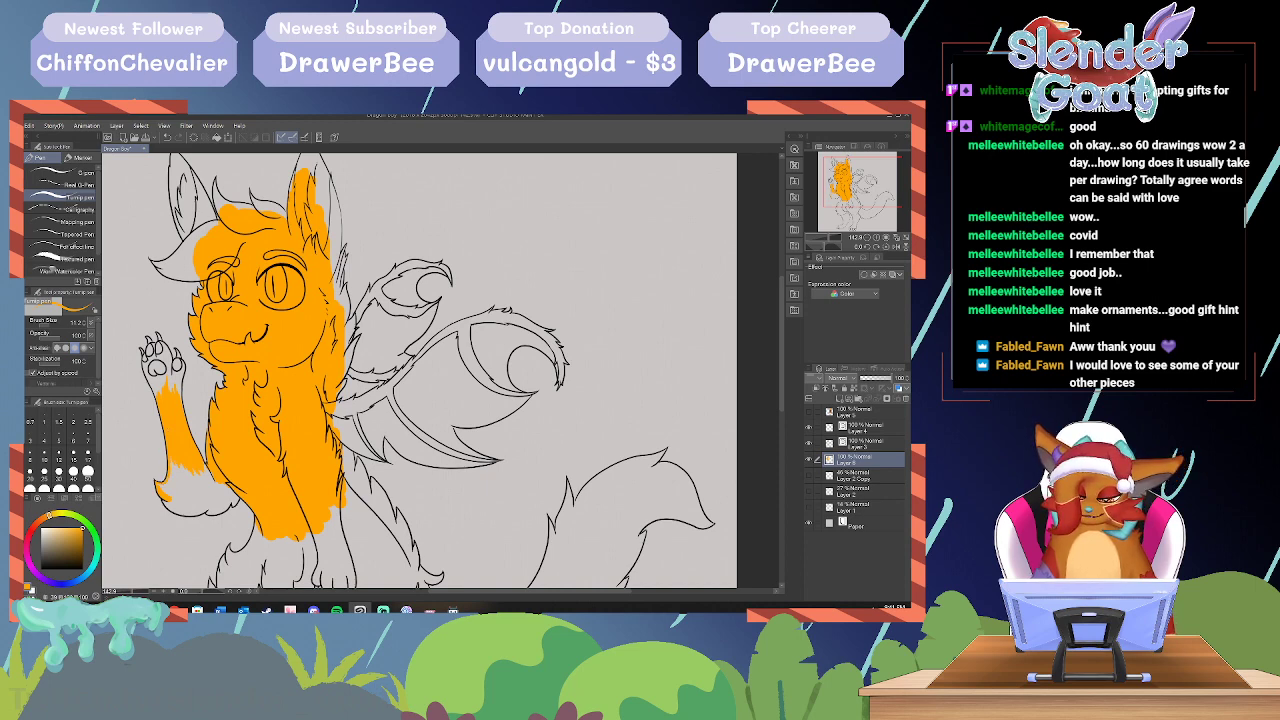
click(52, 325)
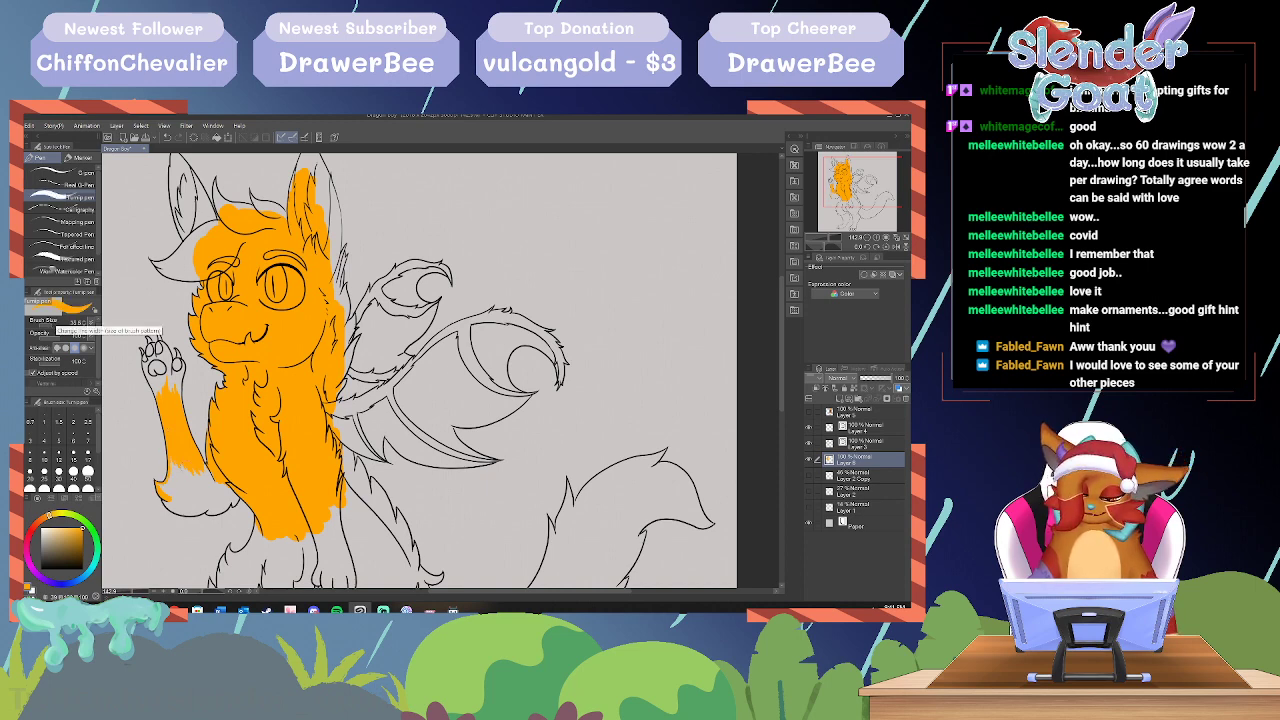
mouse_move(184, 466)
mouse_down()
mouse_move(166, 491)
mouse_move(190, 500)
mouse_move(200, 470)
mouse_move(215, 484)
mouse_up()
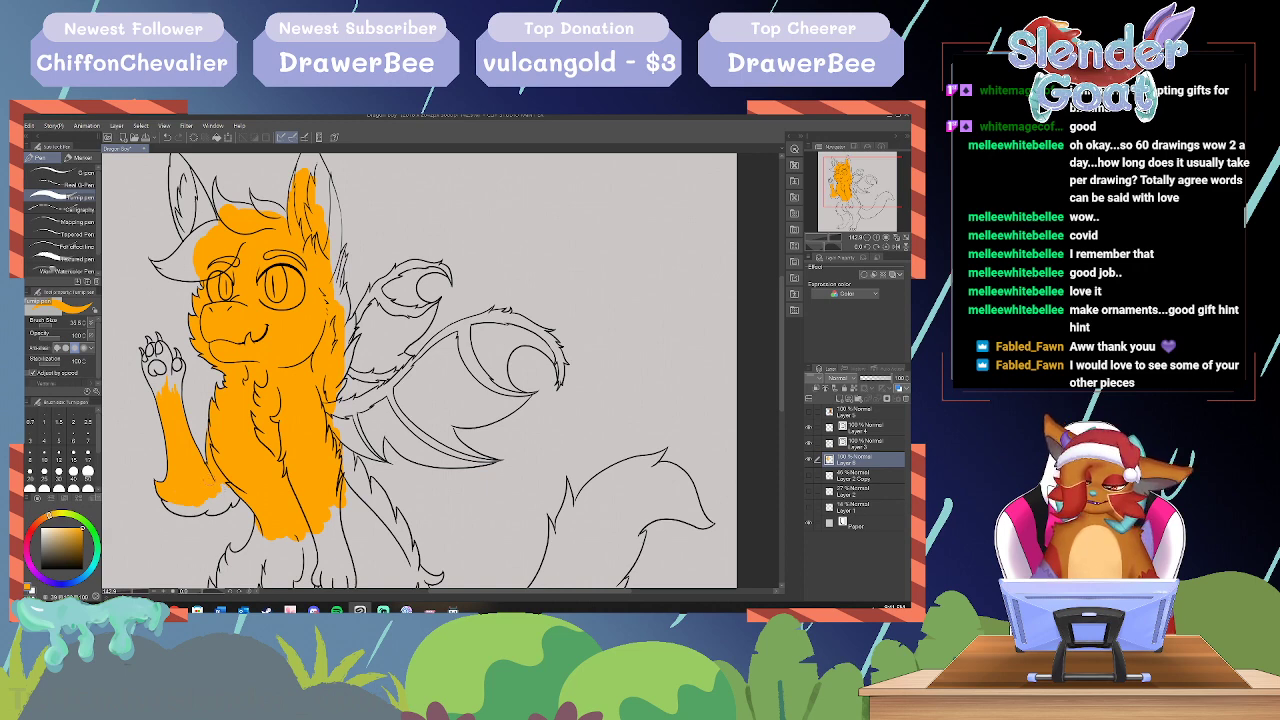
mouse_move(166, 500)
mouse_down()
mouse_move(182, 511)
mouse_move(233, 493)
mouse_up()
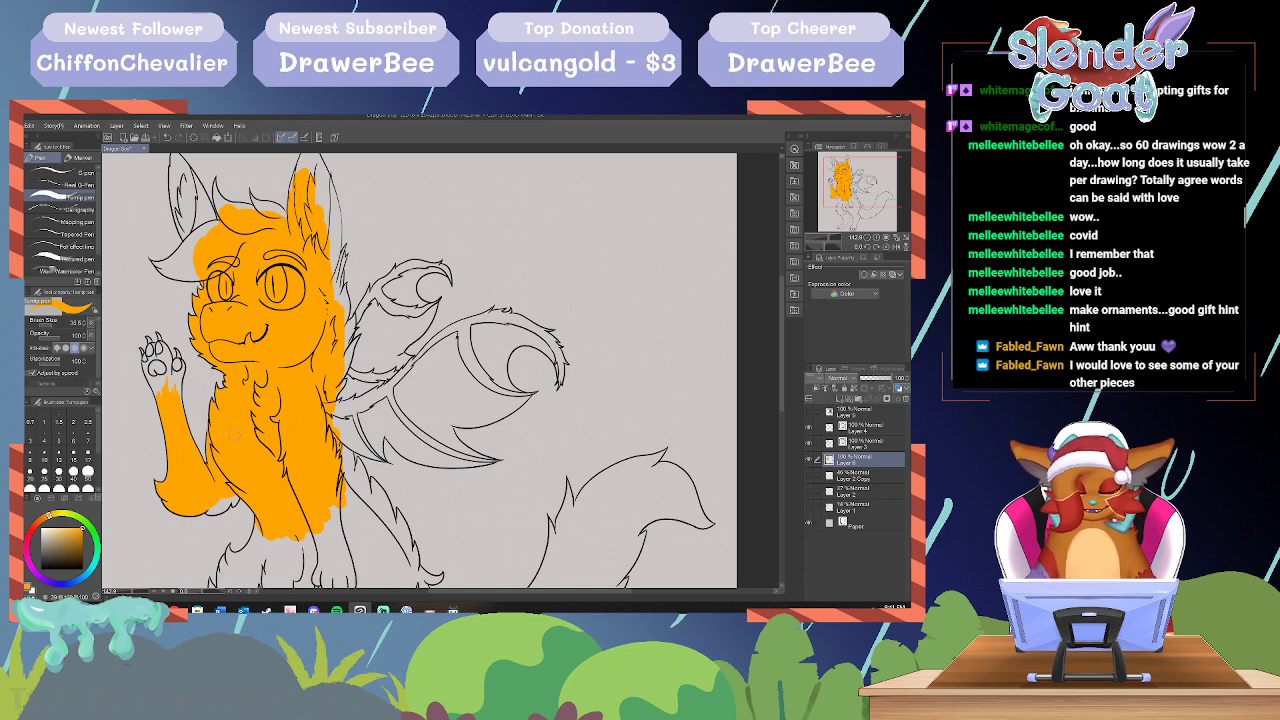
Step: Paint the forehead hair tufts and the far ear orange, joining them to the coloured head
drag(213, 208, 219, 203)
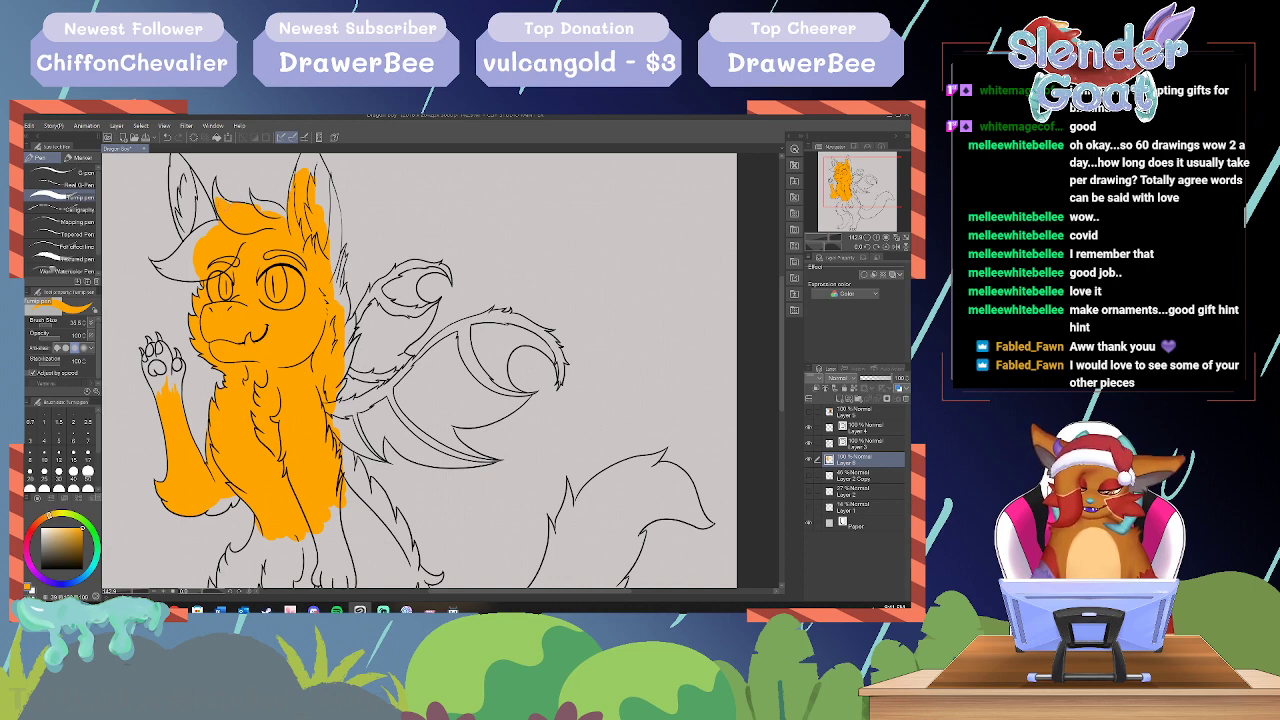
mouse_move(216, 220)
mouse_down()
mouse_move(194, 276)
mouse_move(187, 254)
mouse_up()
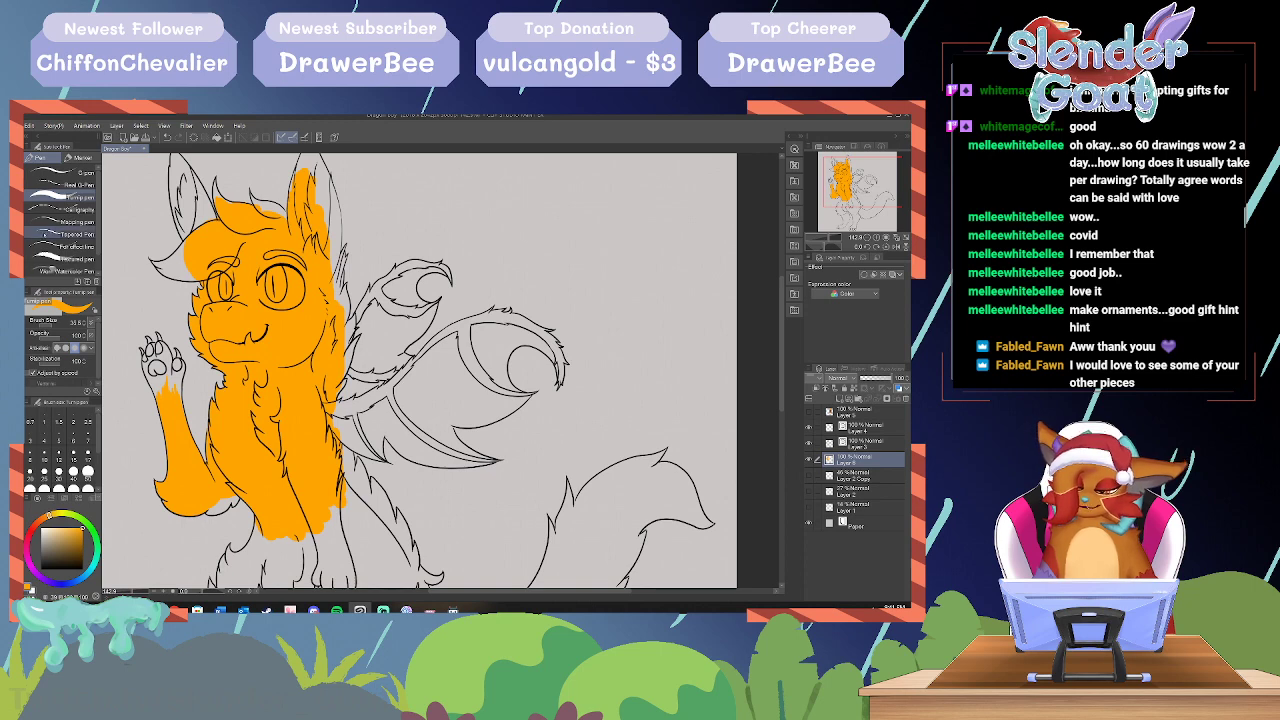
key(e)
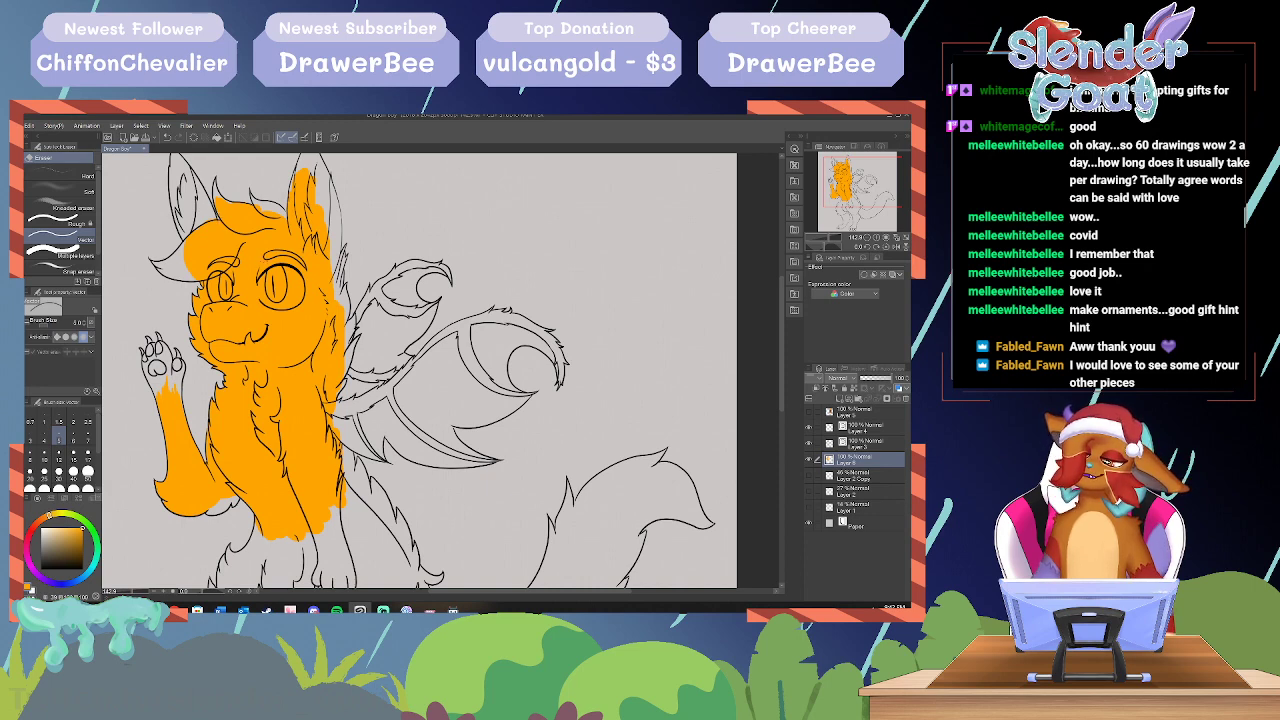
key(p)
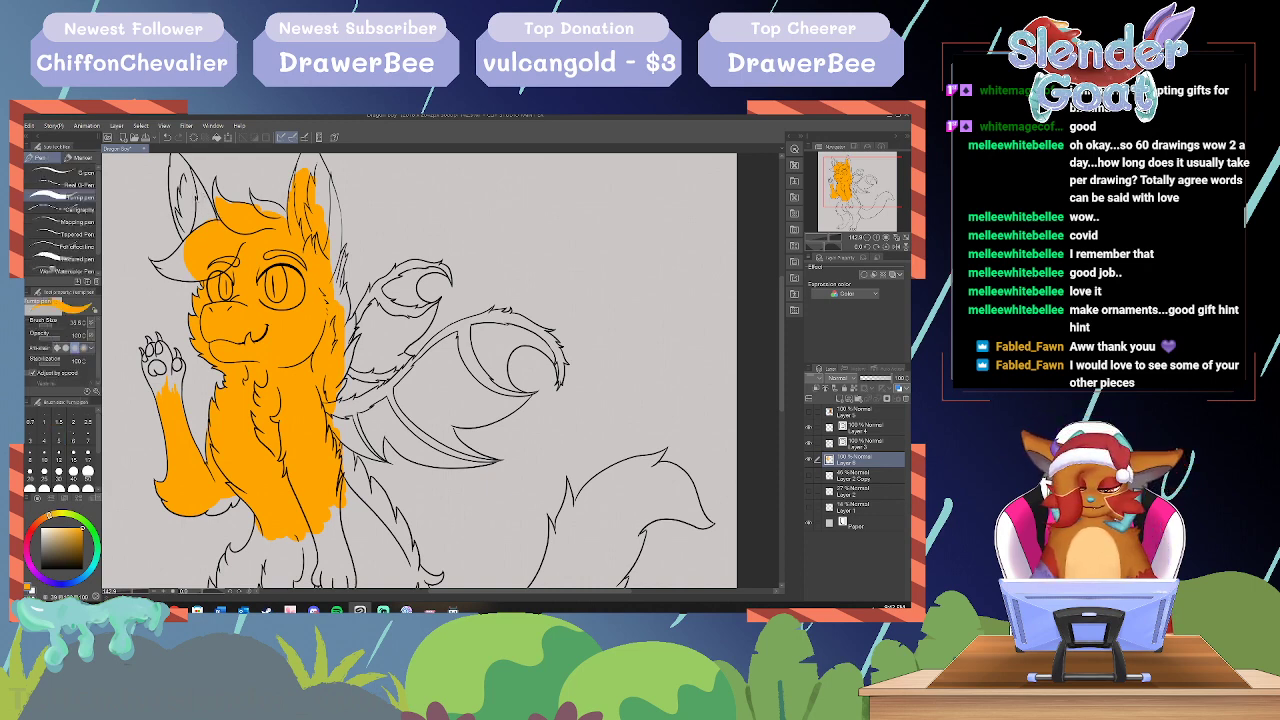
drag(200, 195, 181, 232)
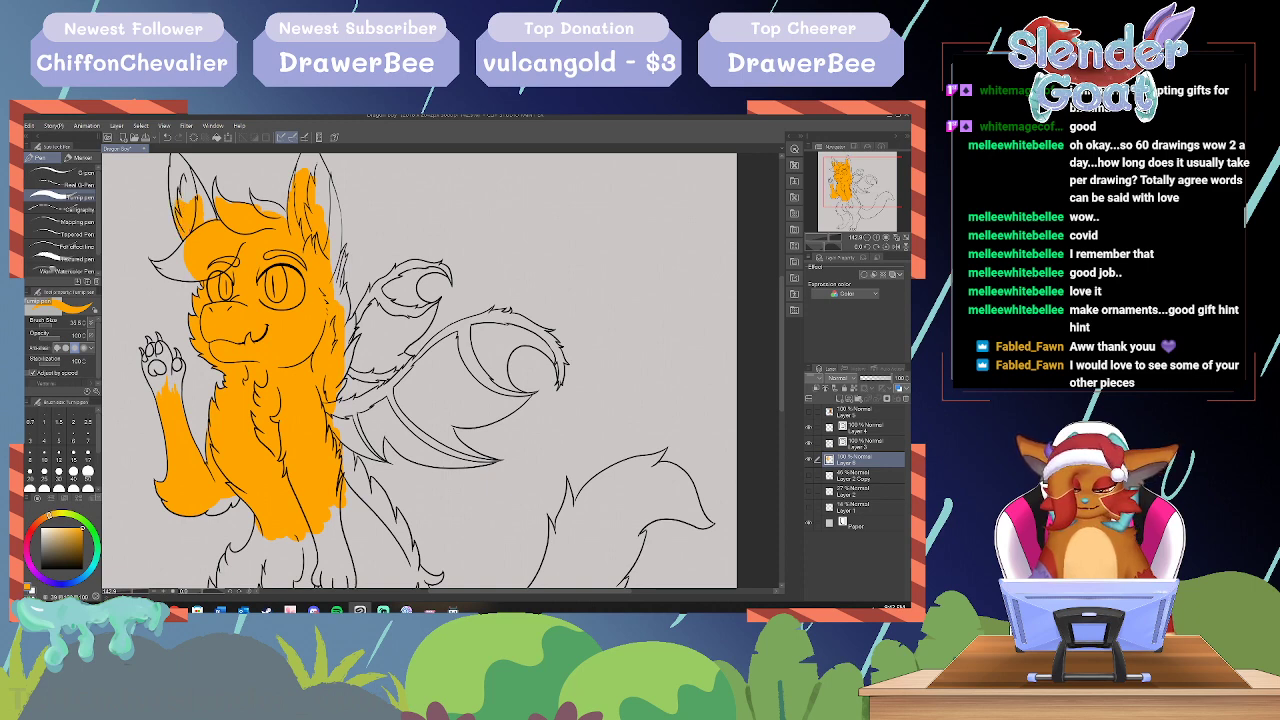
mouse_move(205, 216)
mouse_down()
mouse_move(186, 172)
mouse_move(182, 200)
mouse_move(176, 166)
mouse_move(175, 198)
mouse_move(170, 180)
mouse_up()
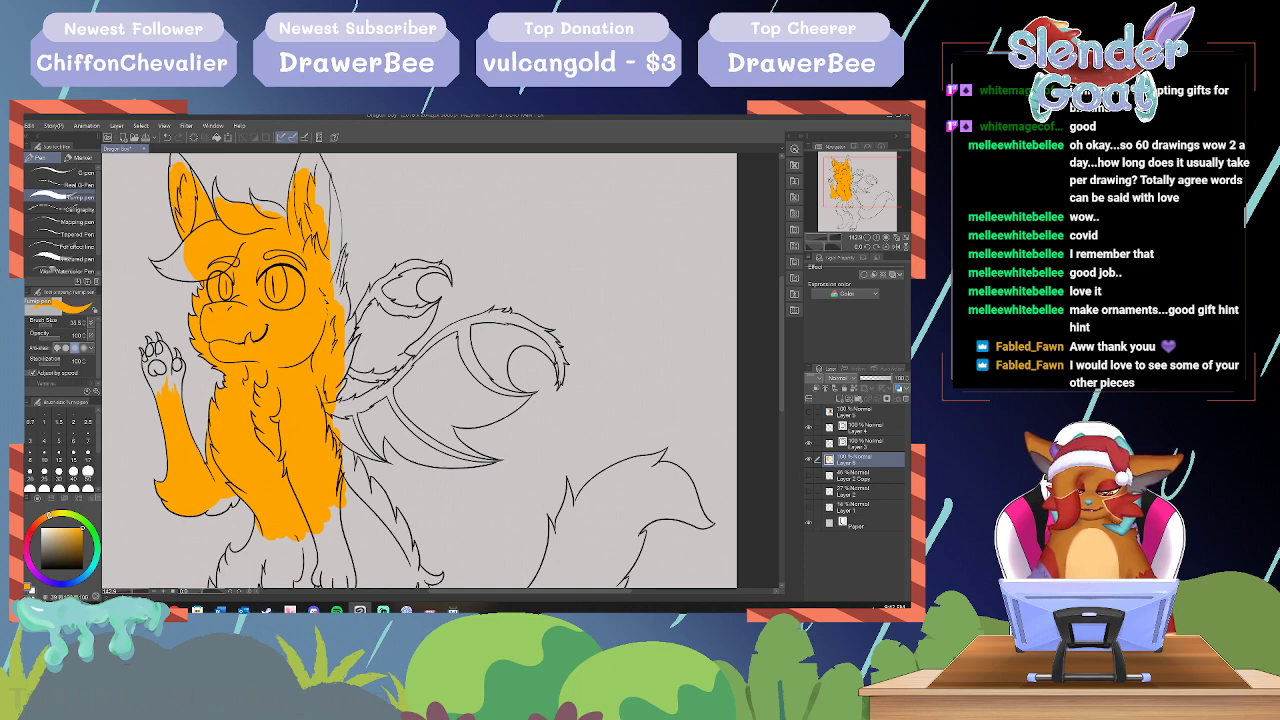
Step: Extend the orange over the fur behind the neck and across the smaller upper wing on the Layer 6 colour layer
drag(326, 246, 348, 318)
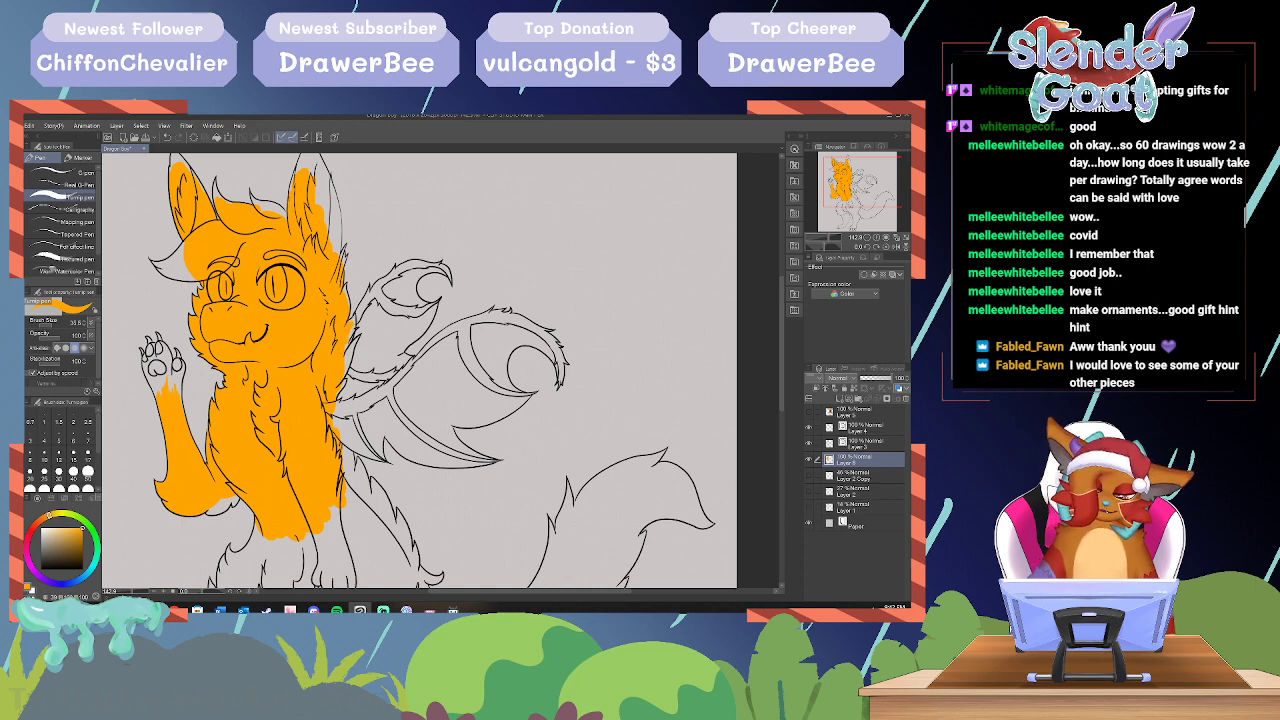
mouse_move(365, 312)
mouse_down()
mouse_move(349, 361)
mouse_move(375, 304)
mouse_move(361, 317)
mouse_up()
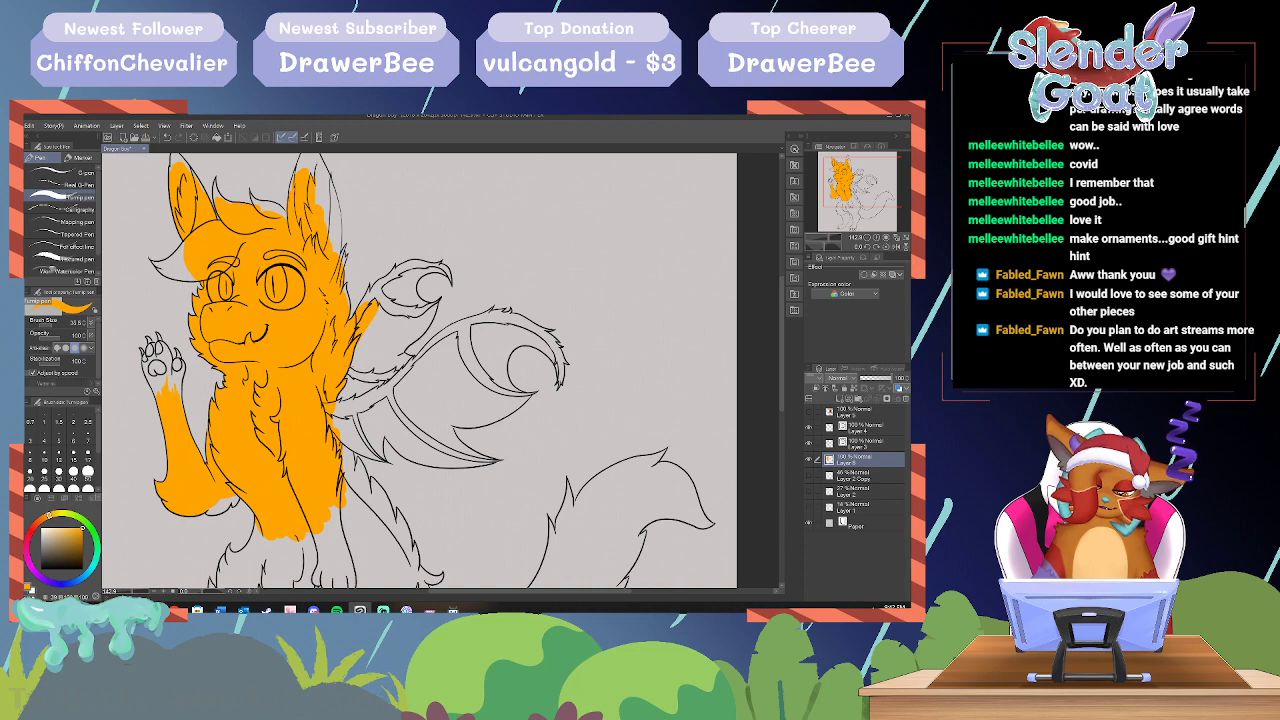
mouse_move(364, 332)
mouse_down()
mouse_move(358, 358)
mouse_move(371, 334)
mouse_up()
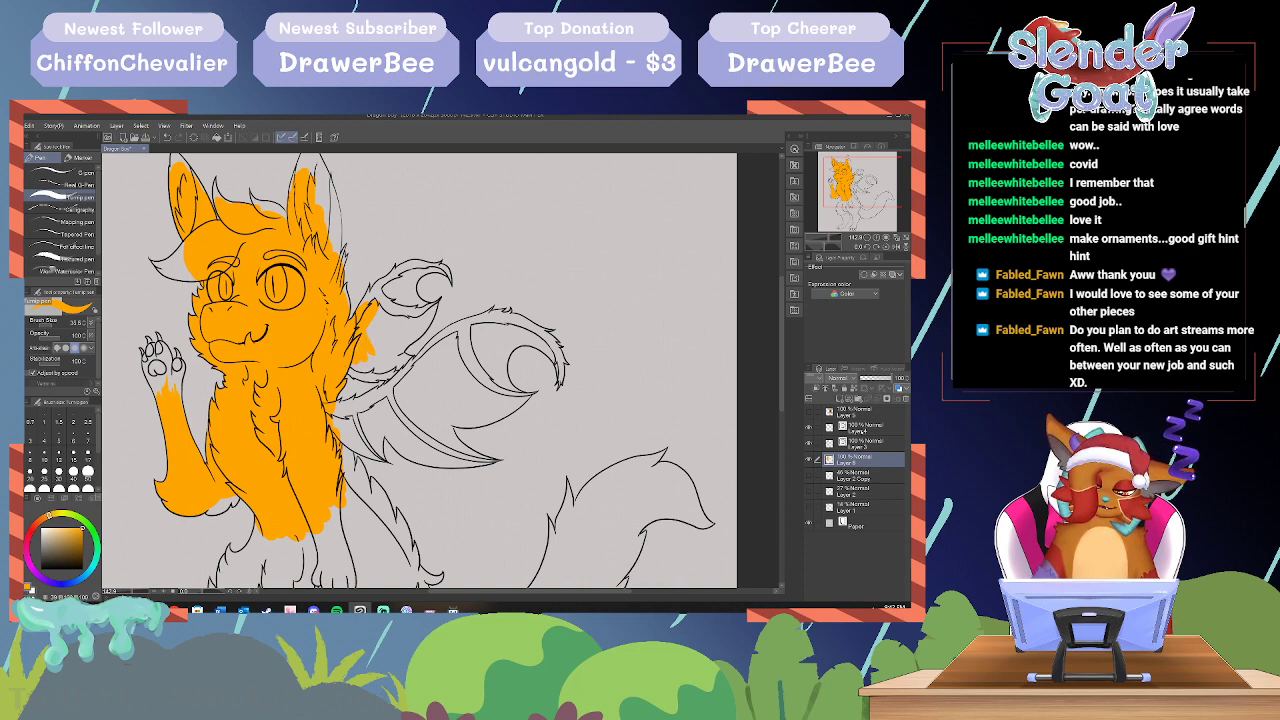
click(868, 427)
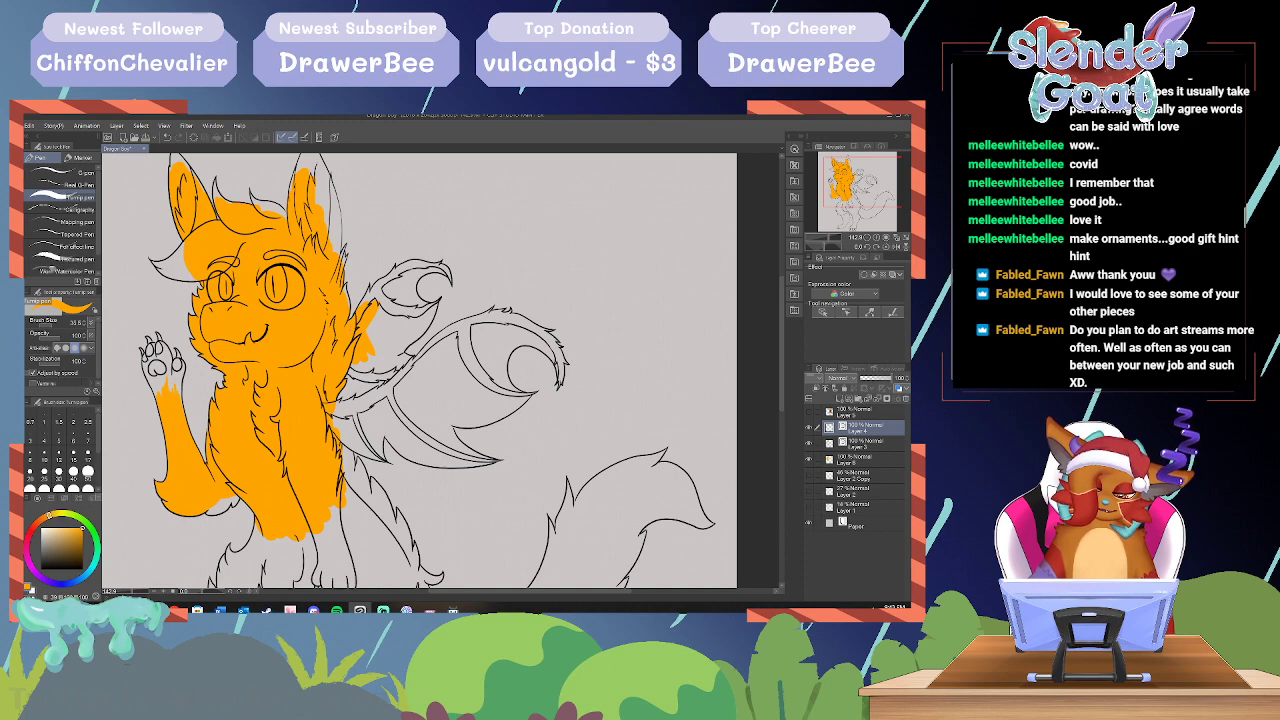
click(846, 461)
mouse_move(374, 324)
mouse_down()
mouse_move(418, 308)
mouse_move(390, 286)
mouse_move(370, 302)
mouse_up()
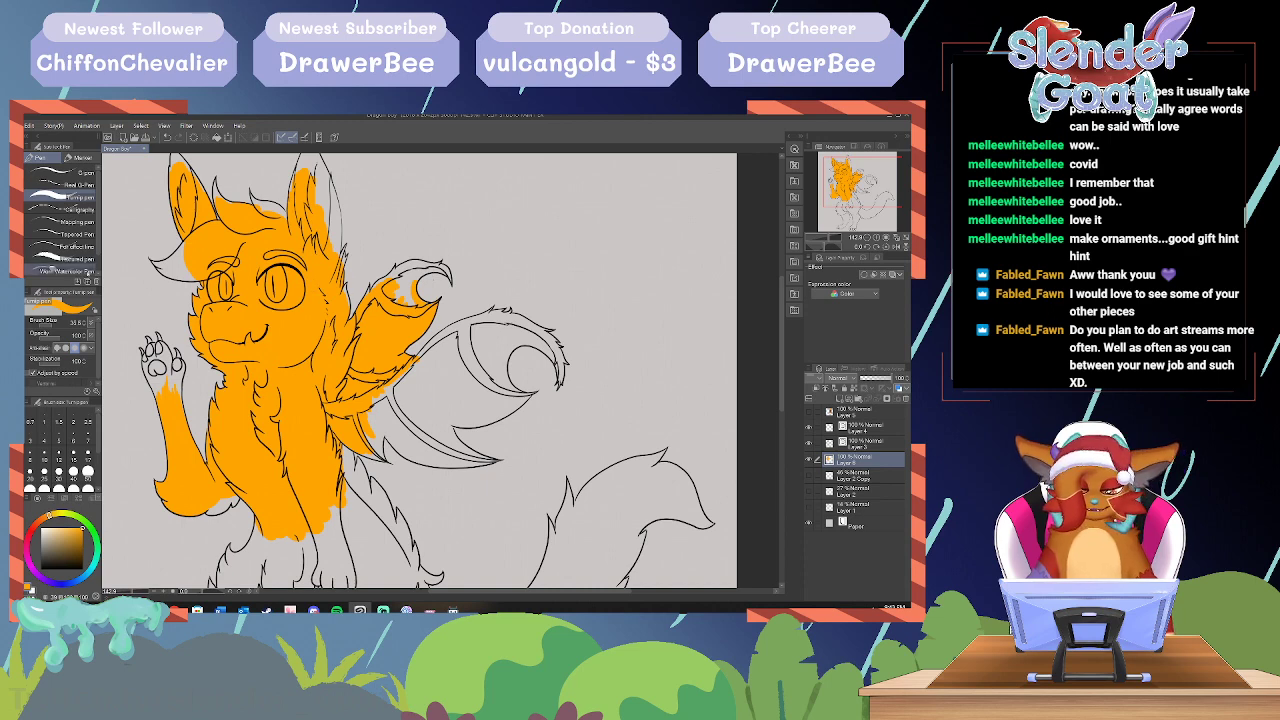
Step: Paint the raised paw's pads and toes orange and extend the fill along the back edge of the torso
drag(169, 392, 159, 368)
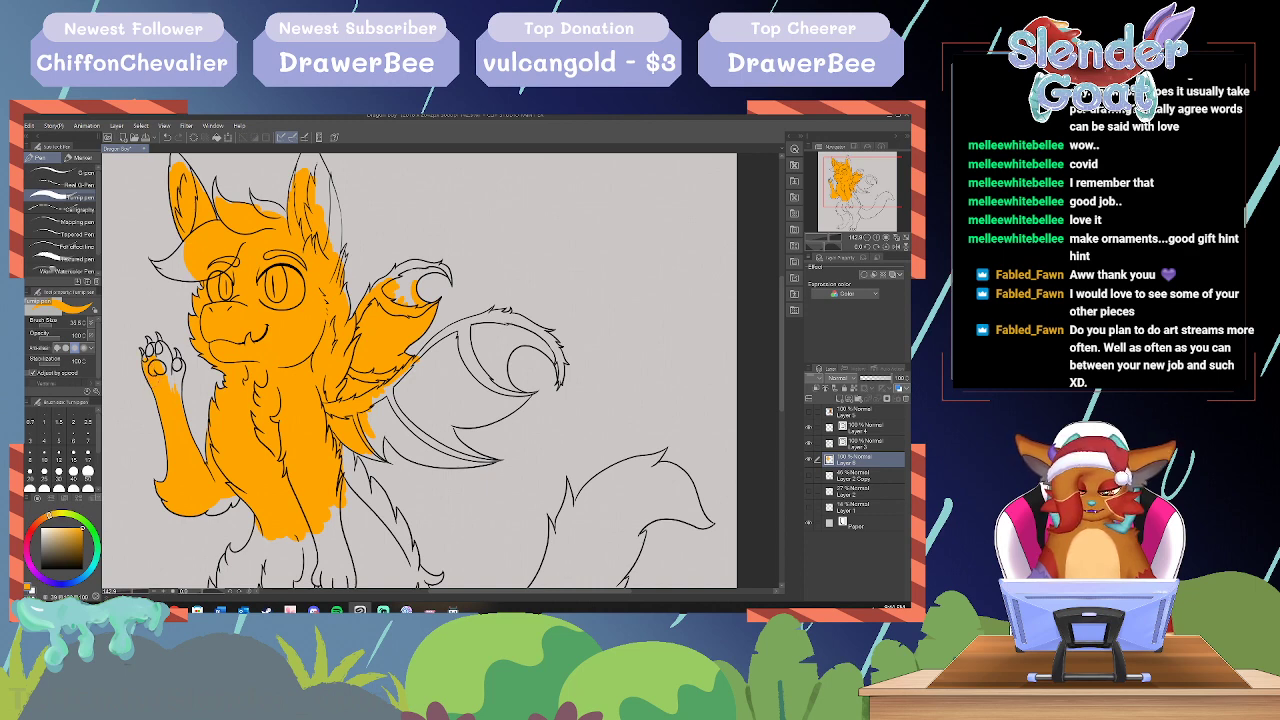
mouse_move(163, 380)
mouse_down()
mouse_move(171, 372)
mouse_move(179, 394)
mouse_up()
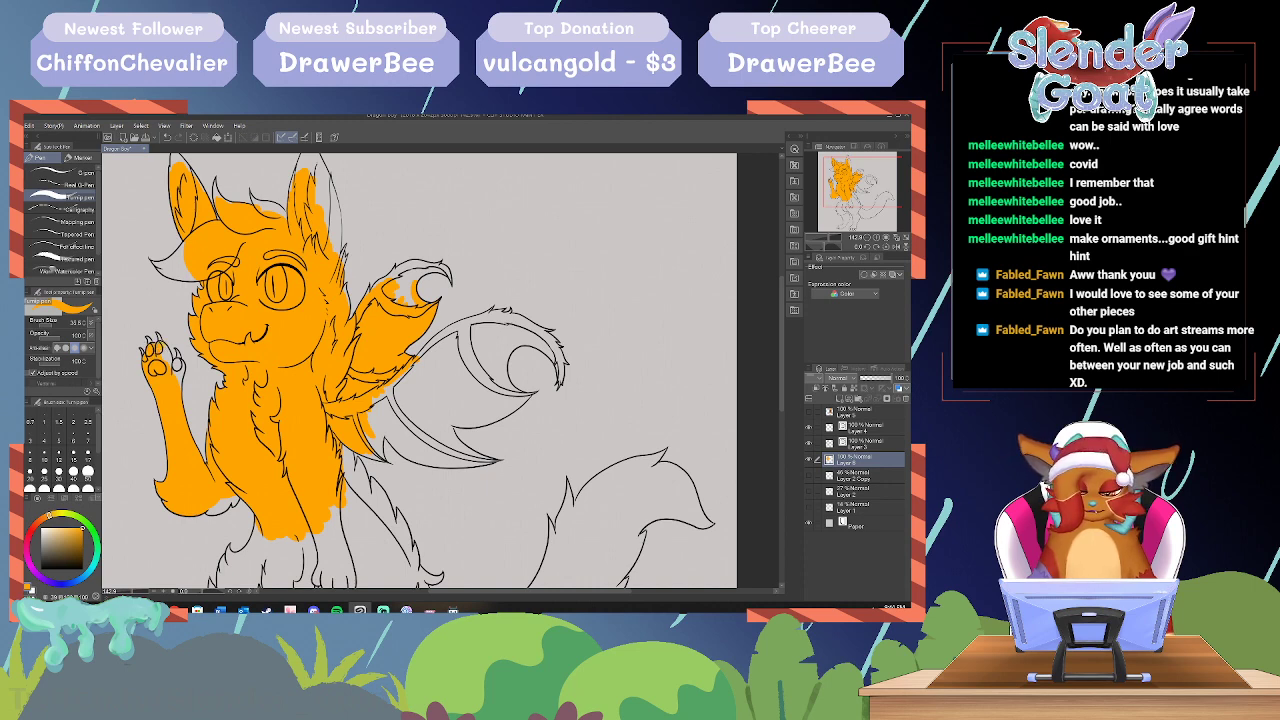
drag(165, 349, 181, 384)
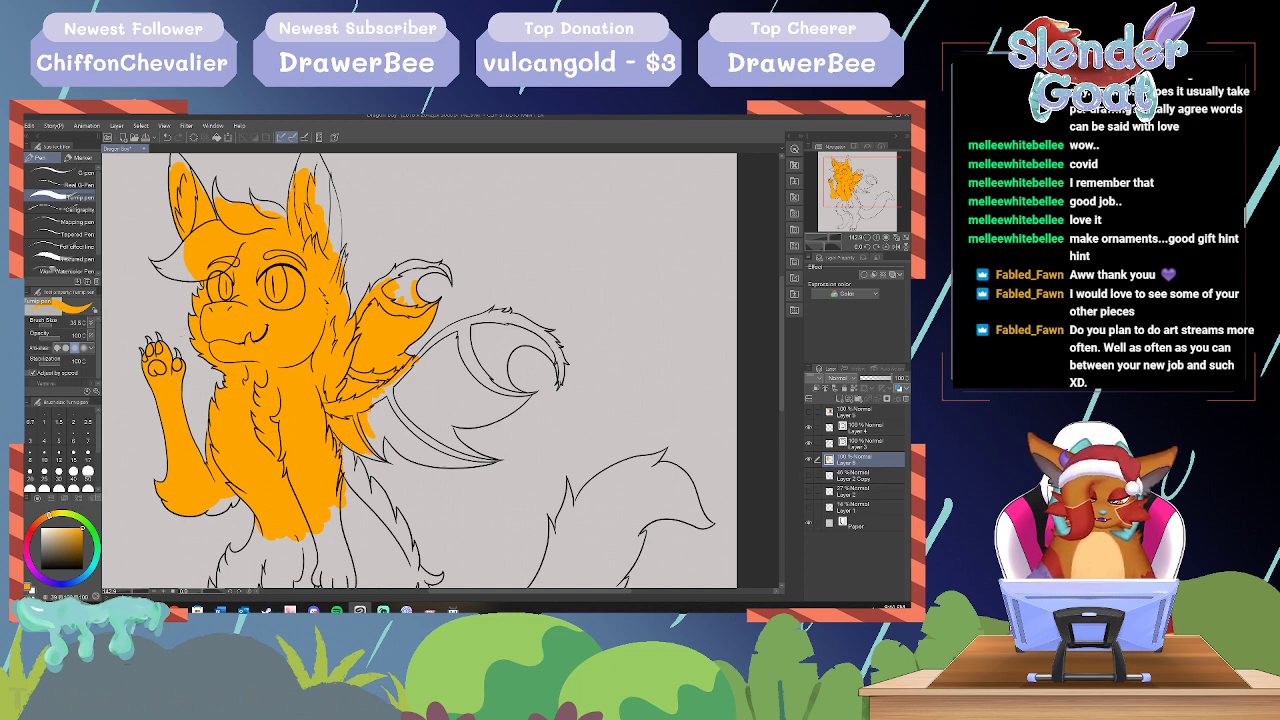
drag(346, 447, 349, 503)
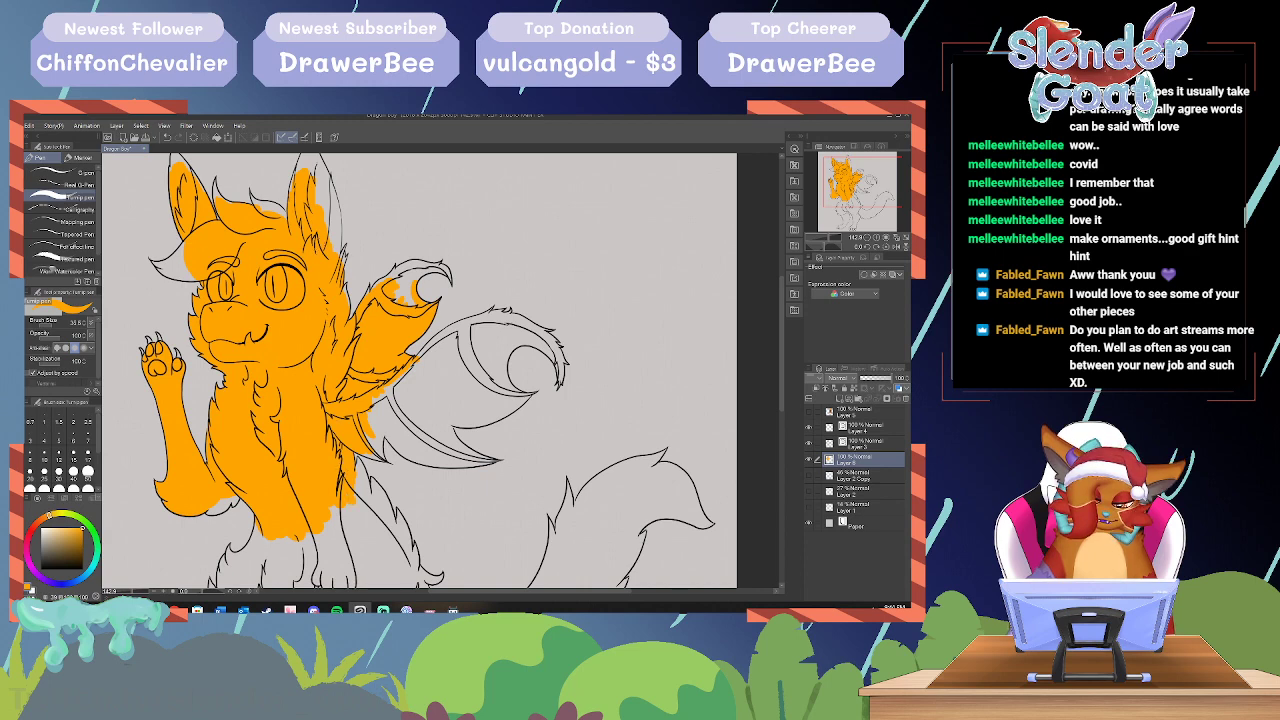
Step: Adjust the pen size and fill the remaining gaps inside the smaller wing's curled tip with orange
click(50, 323)
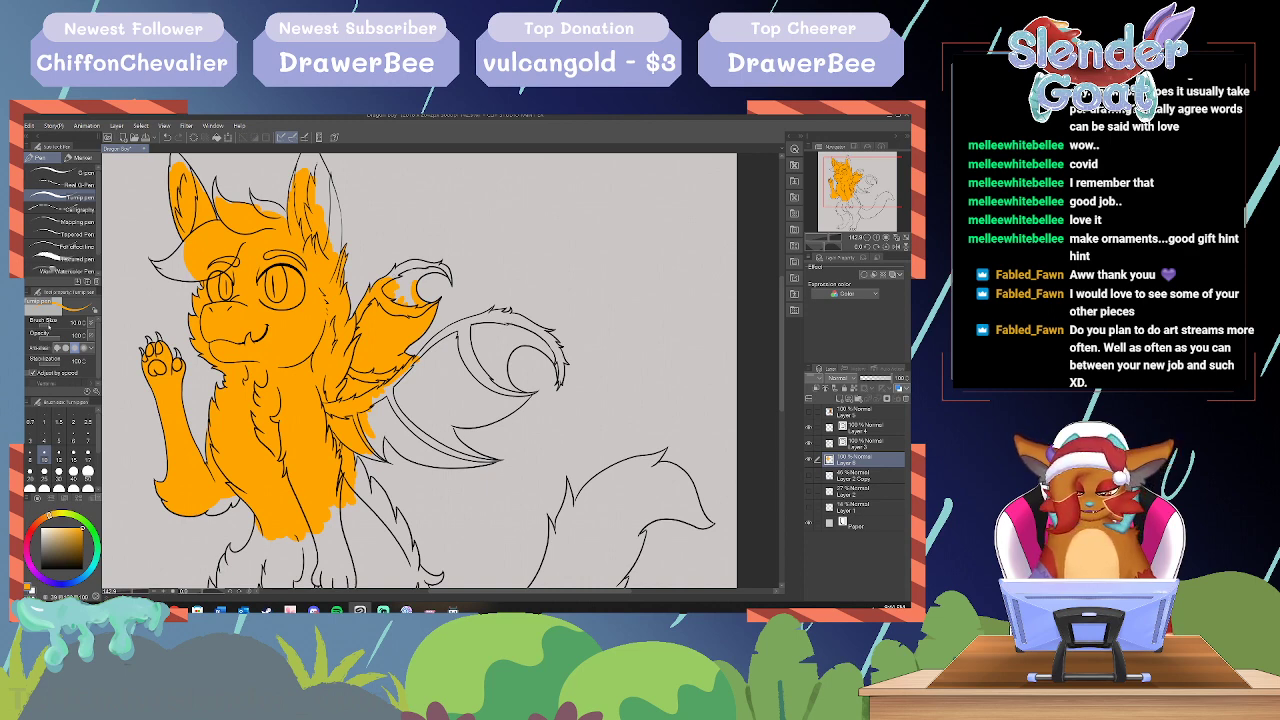
drag(48, 325, 54, 325)
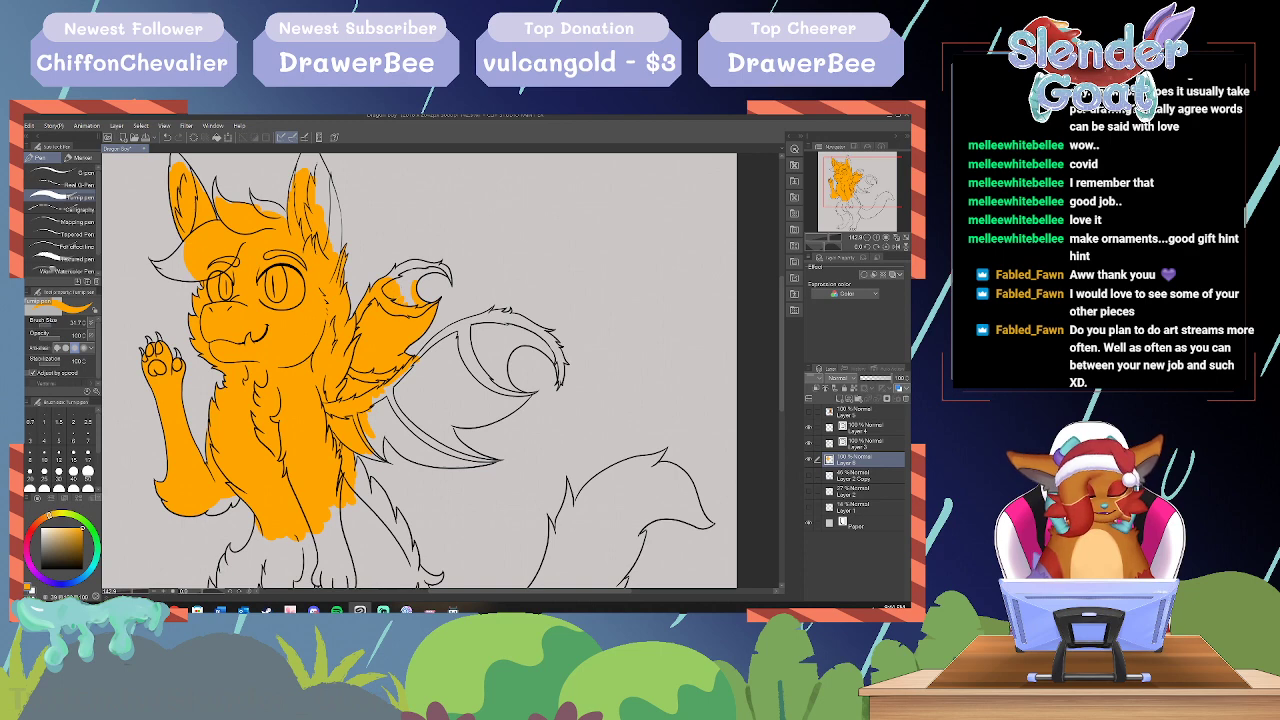
drag(403, 290, 412, 304)
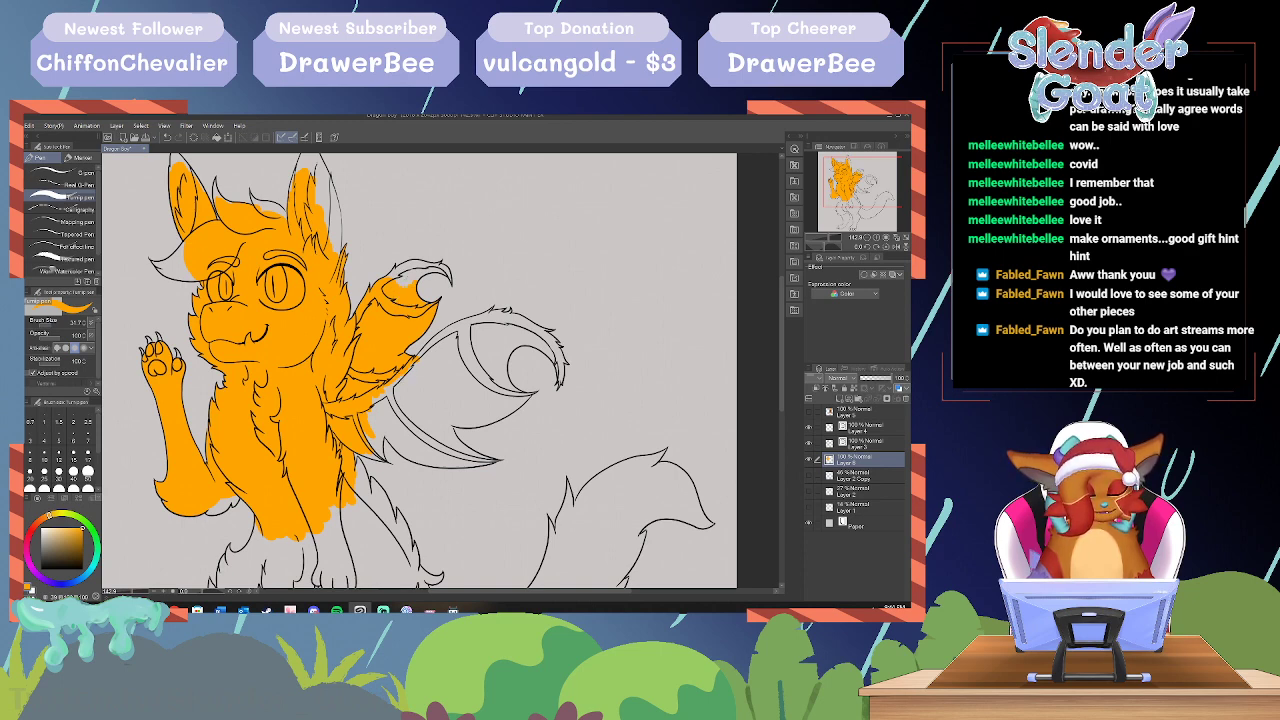
Step: Paint the large wing's arm and its inner and lower membrane sections orange
mouse_move(376, 406)
mouse_down()
mouse_move(408, 377)
mouse_move(374, 411)
mouse_move(383, 416)
mouse_up()
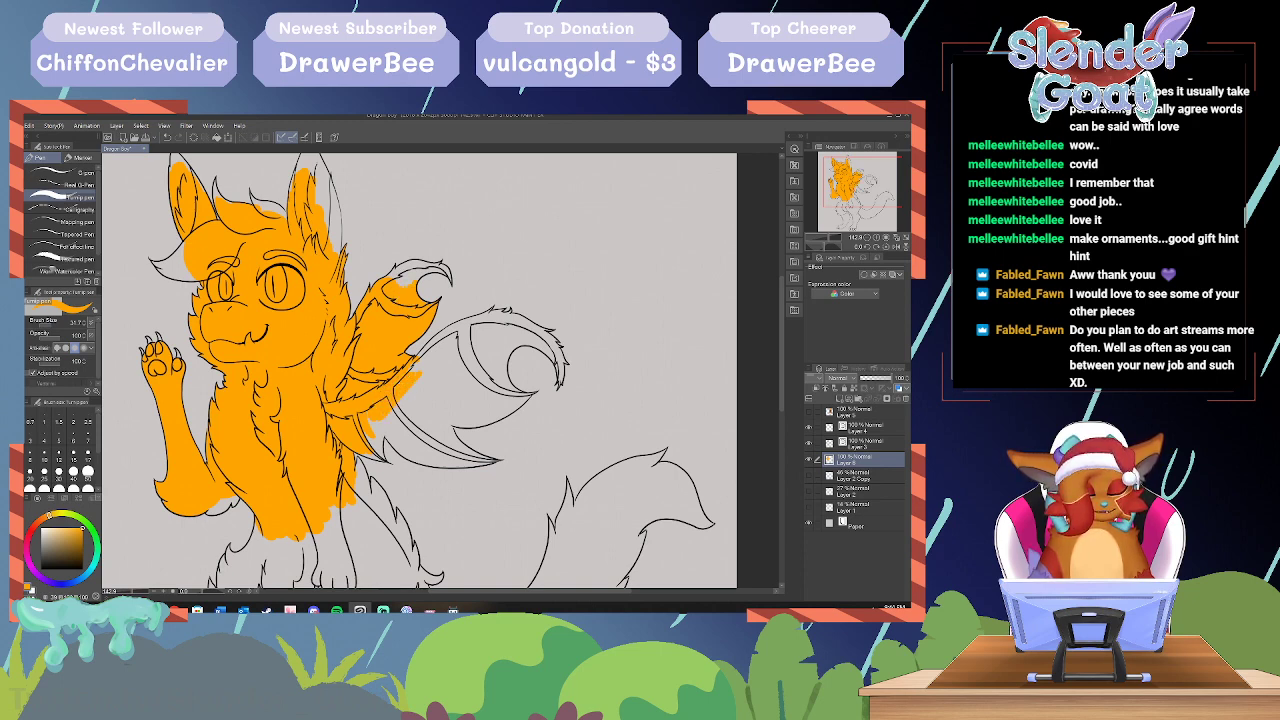
drag(410, 374, 468, 322)
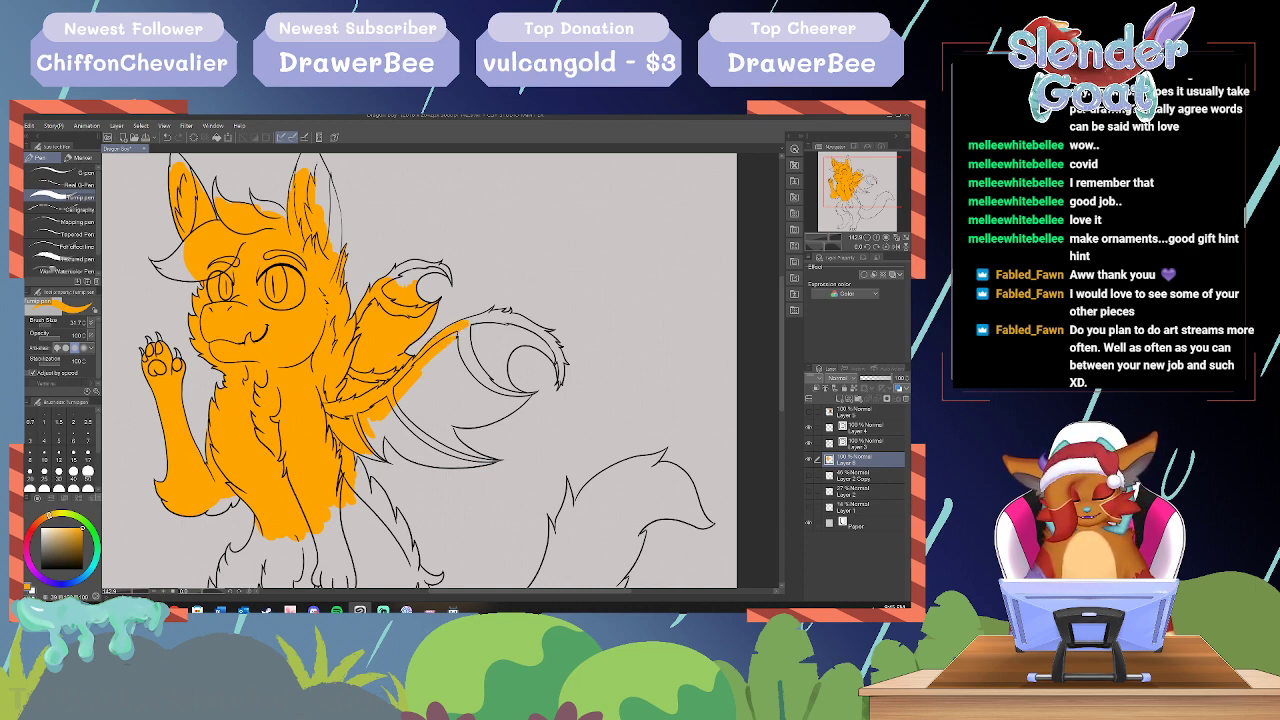
drag(374, 422, 376, 453)
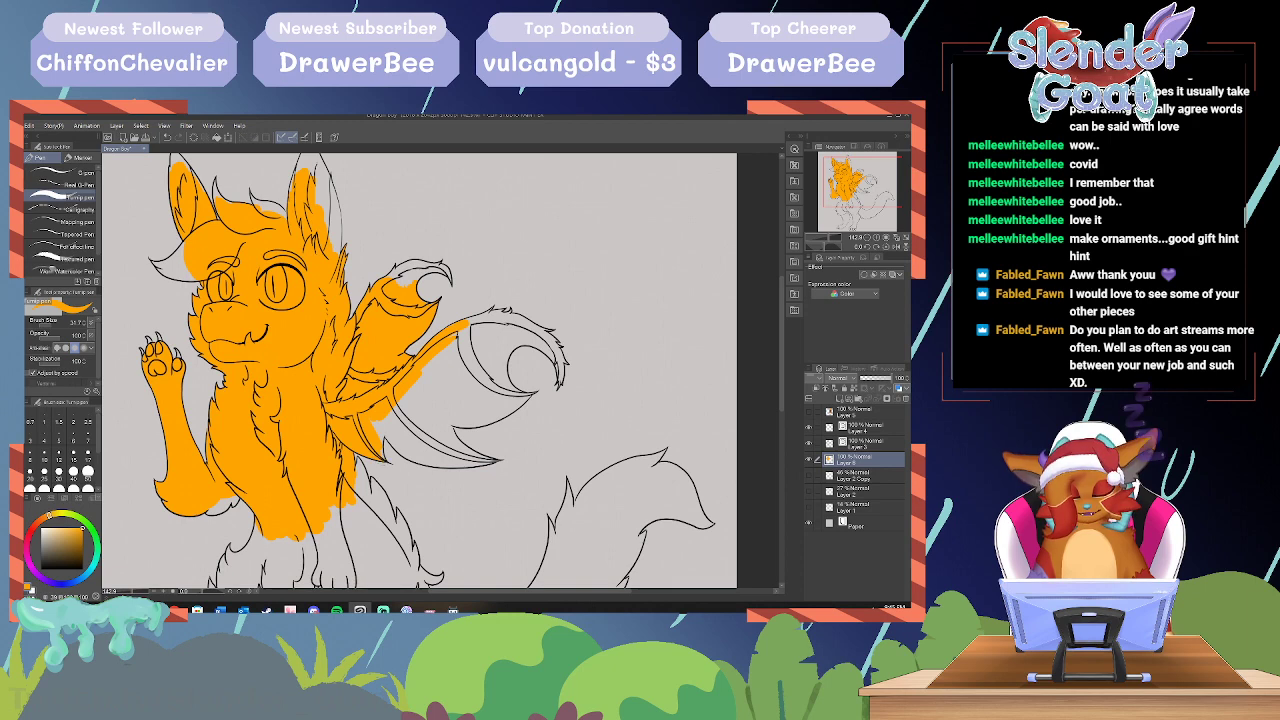
mouse_move(380, 422)
mouse_down()
mouse_move(385, 443)
mouse_move(389, 419)
mouse_move(399, 425)
mouse_move(400, 454)
mouse_move(496, 462)
mouse_move(424, 440)
mouse_move(438, 453)
mouse_move(420, 436)
mouse_move(479, 456)
mouse_move(438, 402)
mouse_move(434, 354)
mouse_move(432, 430)
mouse_up()
mouse_move(427, 366)
mouse_down()
mouse_move(426, 428)
mouse_move(403, 407)
mouse_up()
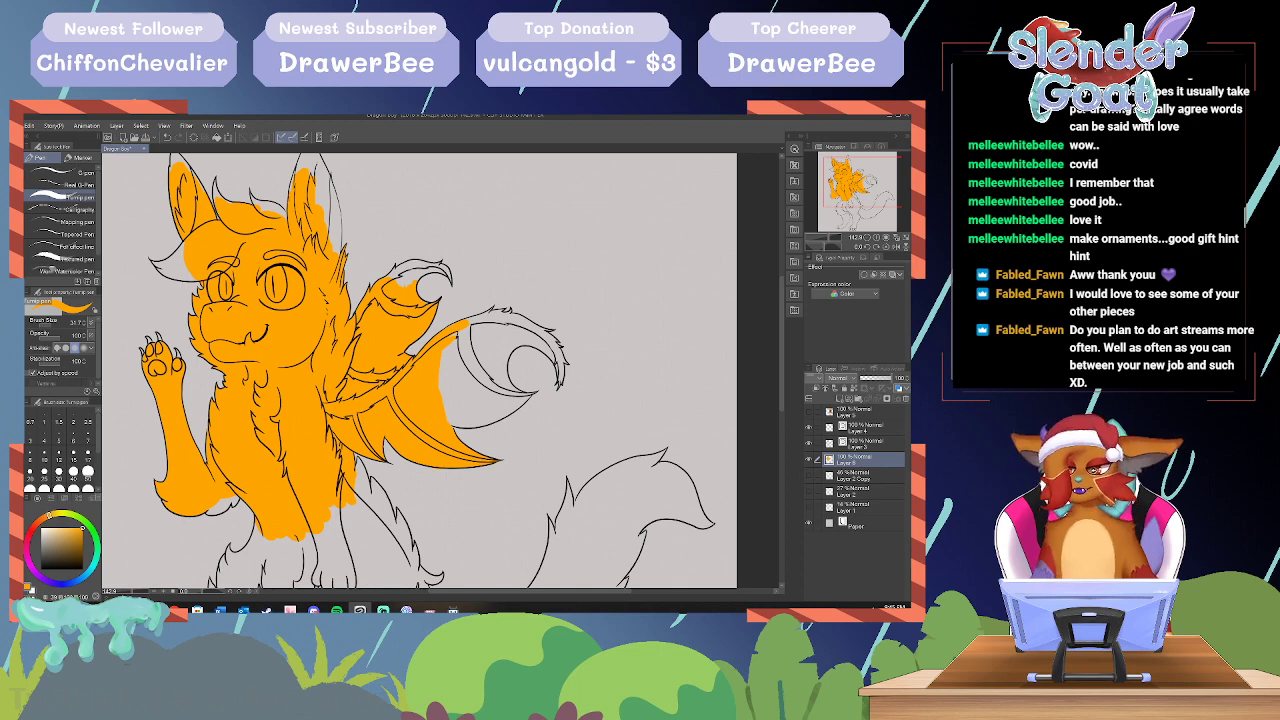
Step: Extend the orange along the large wing's upper edge and over its outer membrane toward the curled tip
mouse_move(459, 332)
mouse_down()
mouse_move(519, 316)
mouse_move(545, 339)
mouse_move(557, 385)
mouse_move(473, 343)
mouse_move(451, 378)
mouse_move(441, 361)
mouse_move(465, 415)
mouse_move(483, 411)
mouse_move(470, 342)
mouse_up()
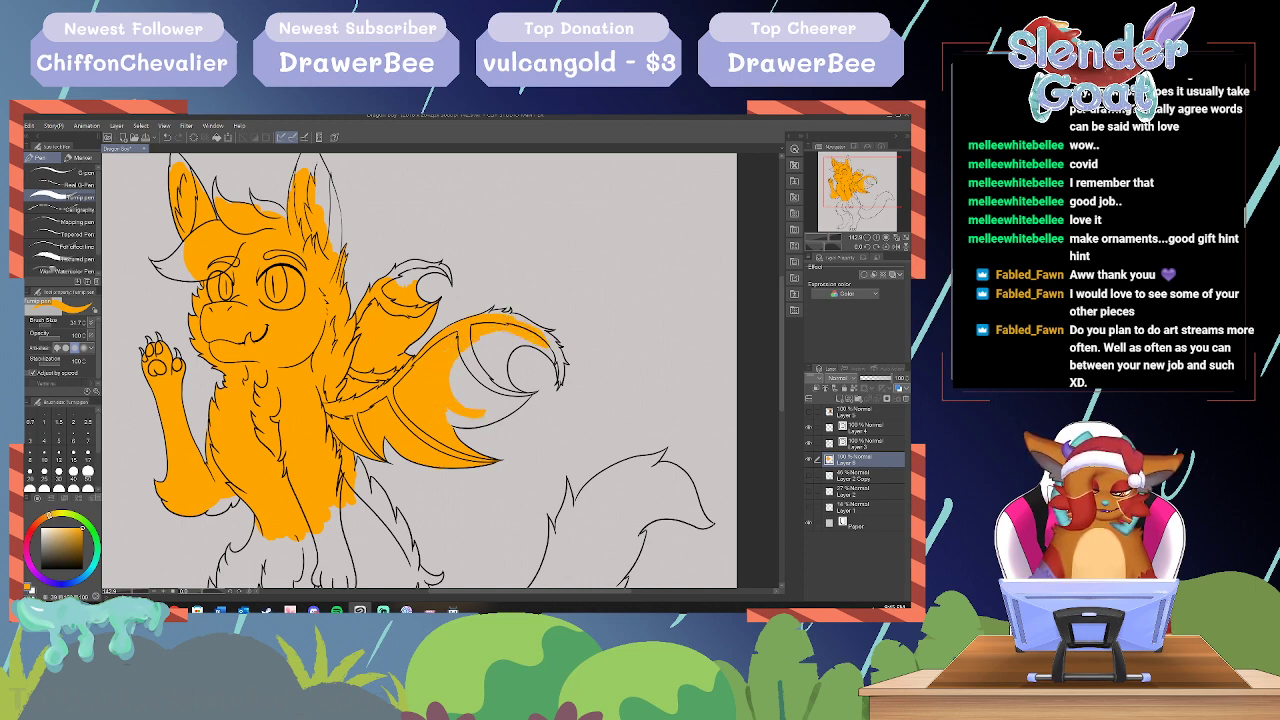
mouse_move(458, 400)
mouse_down()
mouse_move(502, 410)
mouse_move(470, 340)
mouse_move(484, 405)
mouse_move(514, 401)
mouse_move(468, 386)
mouse_move(478, 350)
mouse_up()
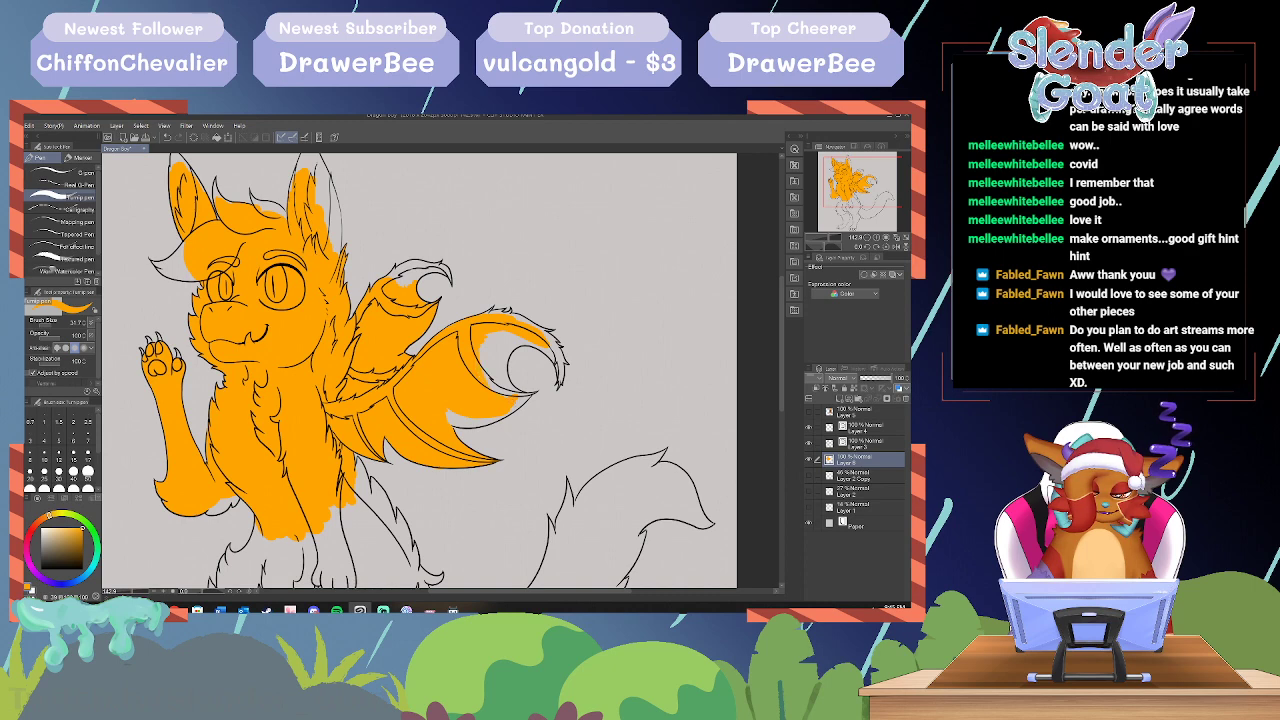
mouse_move(444, 406)
mouse_down()
mouse_move(478, 426)
mouse_move(524, 397)
mouse_up()
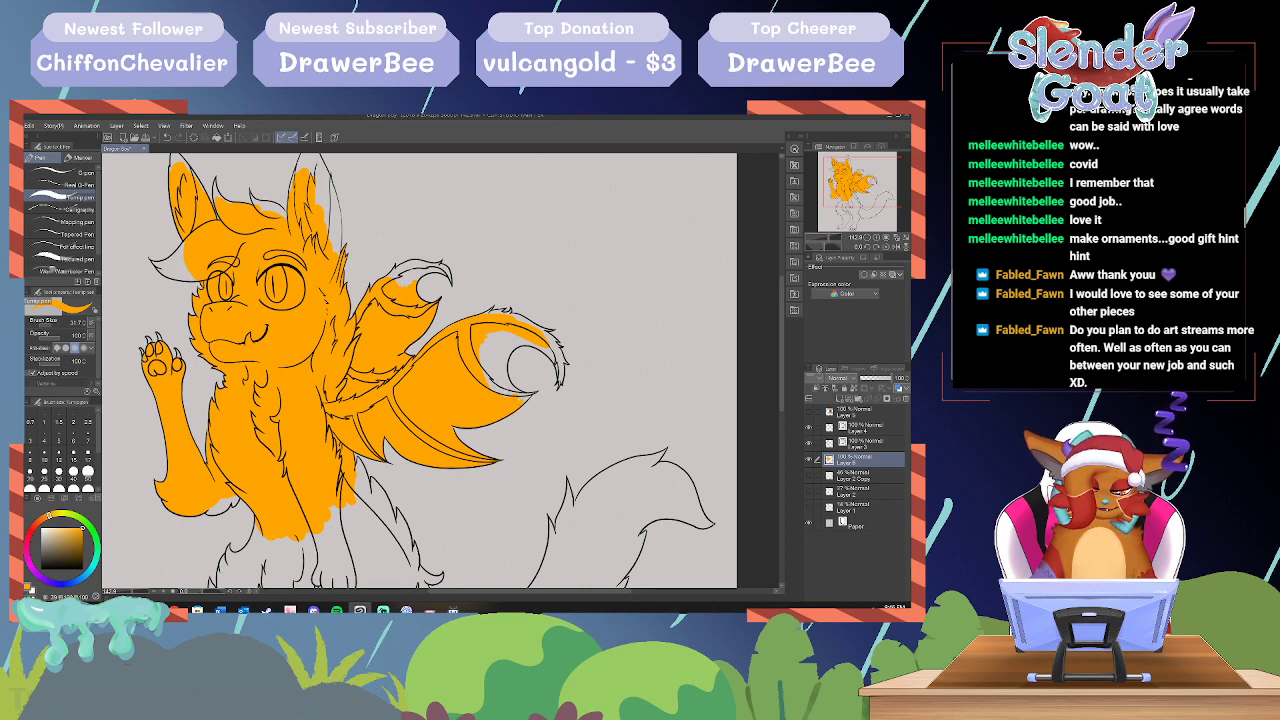
Step: Fill the remaining gaps in the large wing's outer membrane and curled tip with orange
mouse_move(481, 345)
mouse_down()
mouse_move(490, 386)
mouse_move(527, 396)
mouse_move(522, 406)
mouse_up()
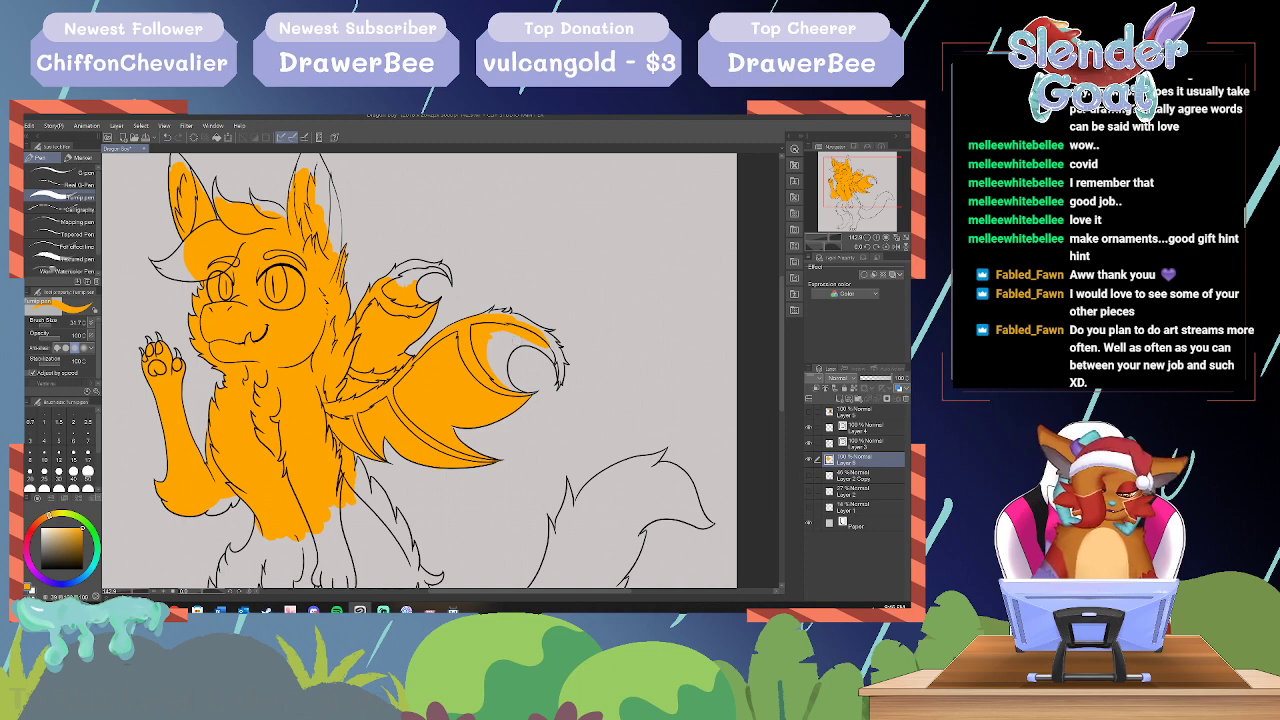
mouse_move(514, 341)
mouse_down()
mouse_move(502, 386)
mouse_move(536, 392)
mouse_up()
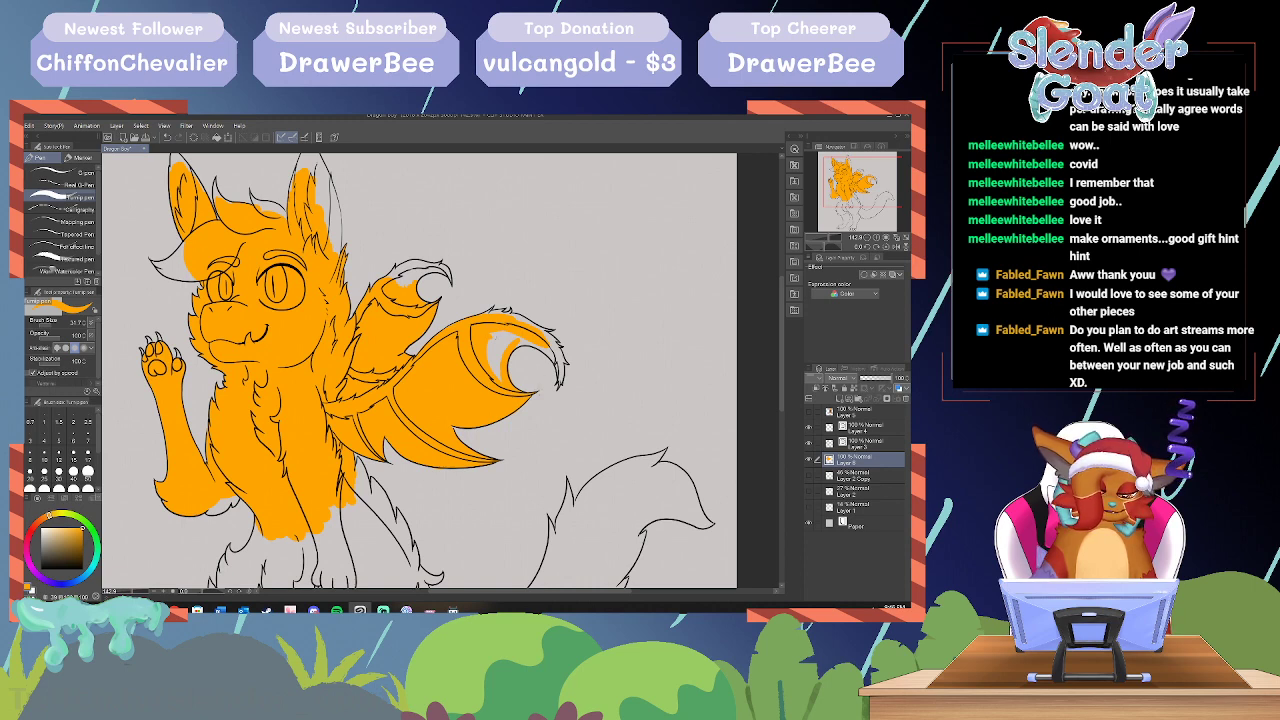
mouse_move(495, 335)
mouse_down()
mouse_move(493, 374)
mouse_move(505, 374)
mouse_up()
drag(506, 340, 560, 361)
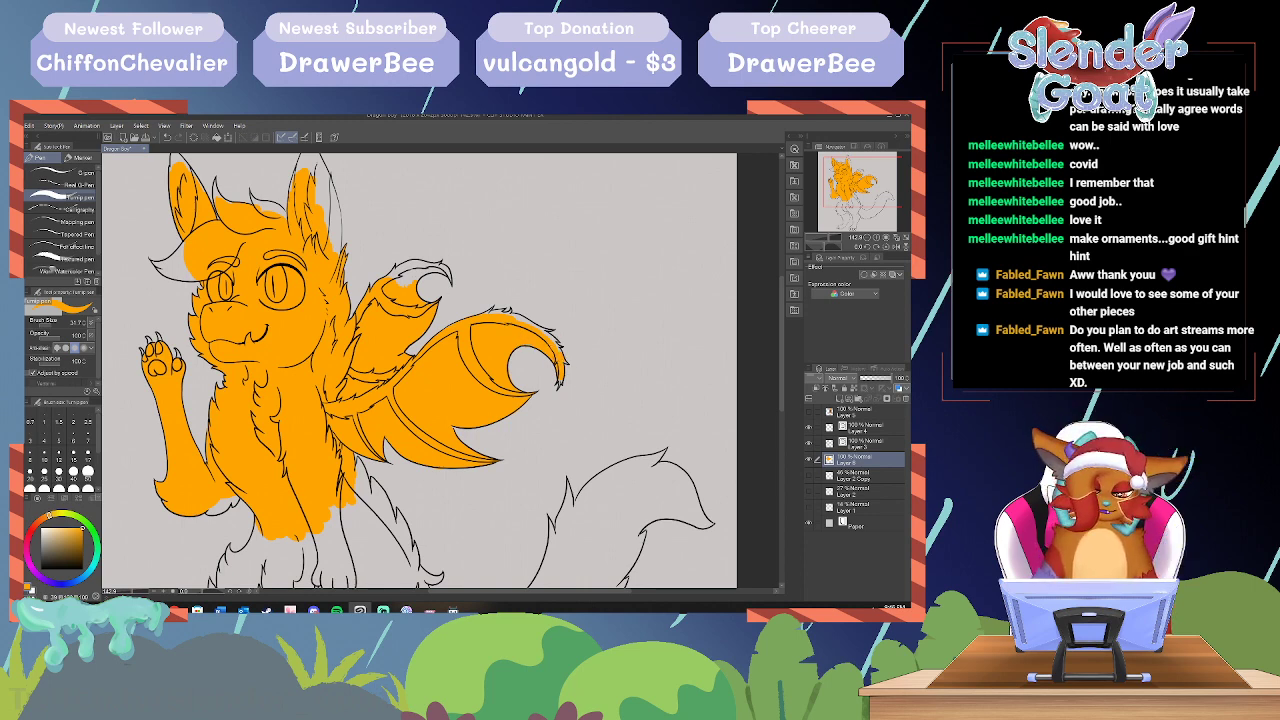
Step: Adjust the pen size and fill the smaller wing's upper edge and curled tip with orange
mouse_move(393, 285)
mouse_down()
mouse_move(420, 274)
mouse_move(402, 266)
mouse_up()
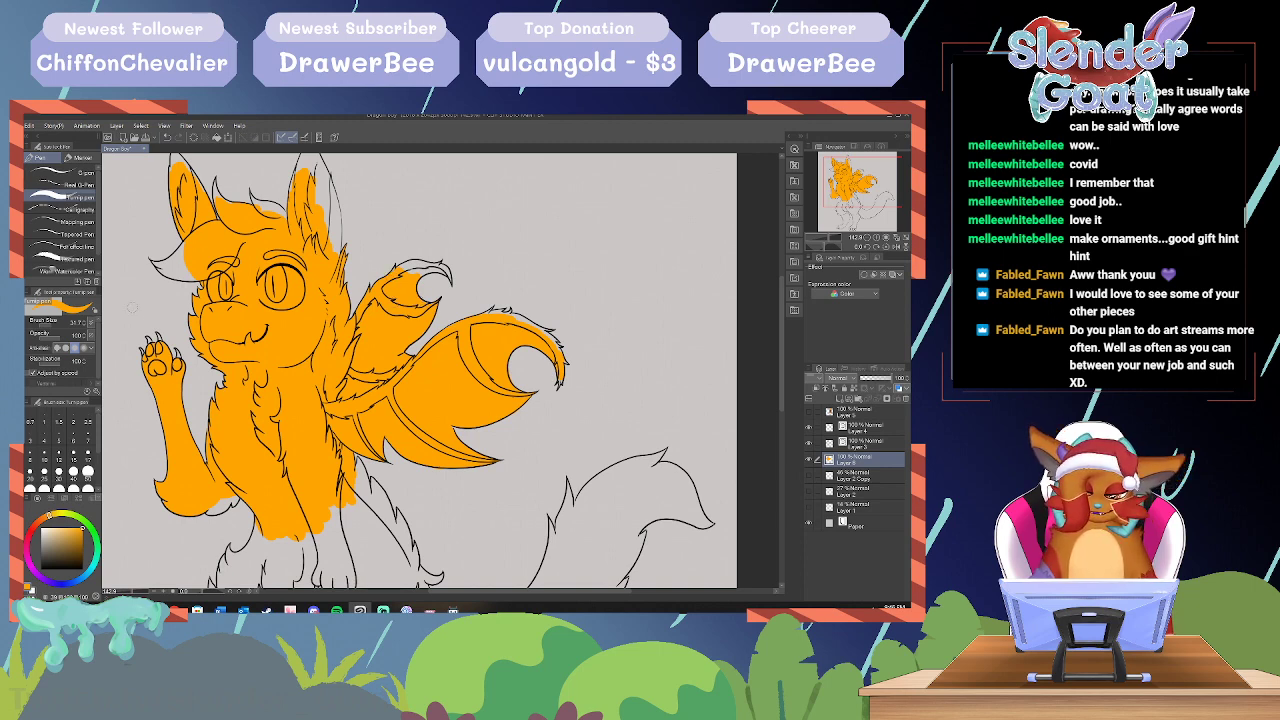
click(56, 325)
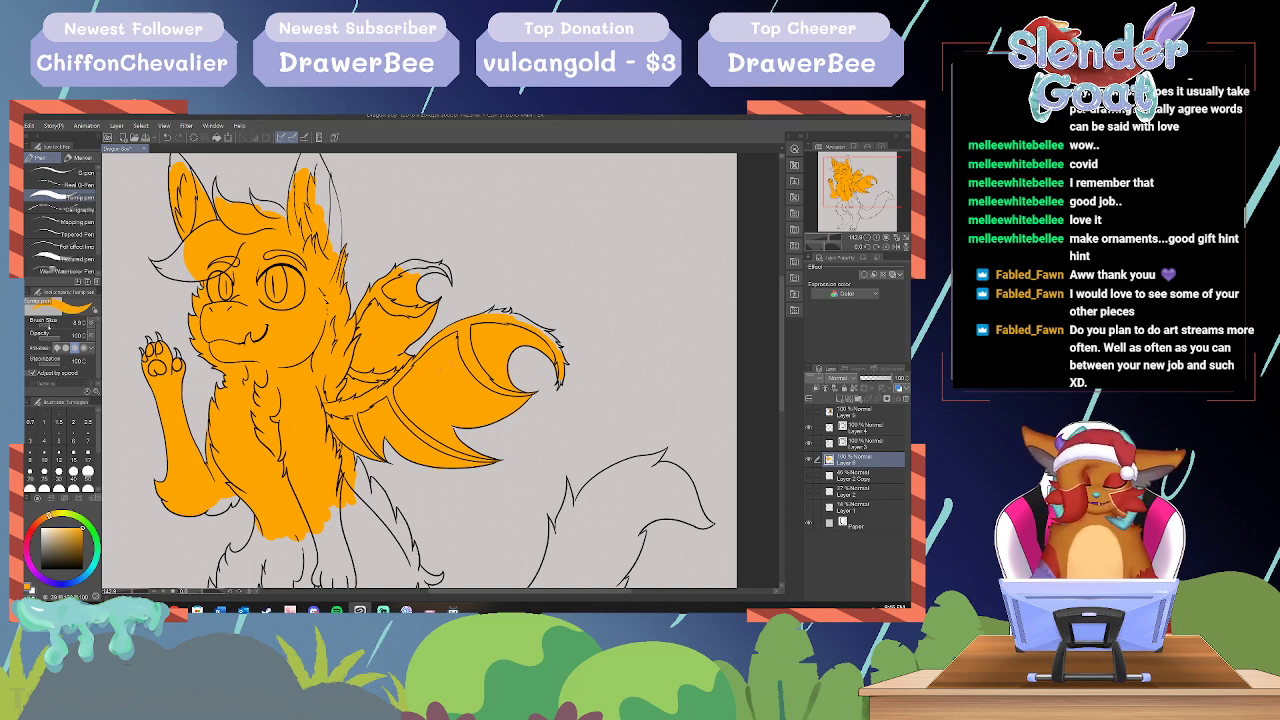
click(47, 325)
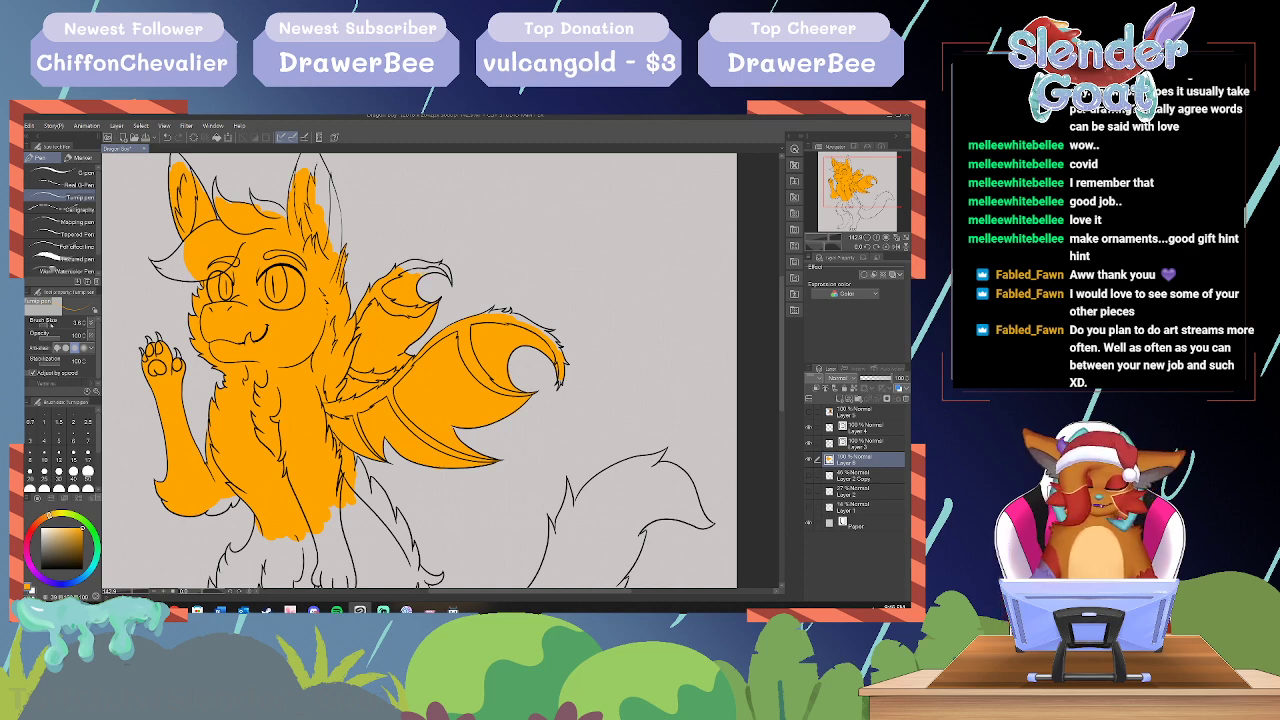
click(51, 325)
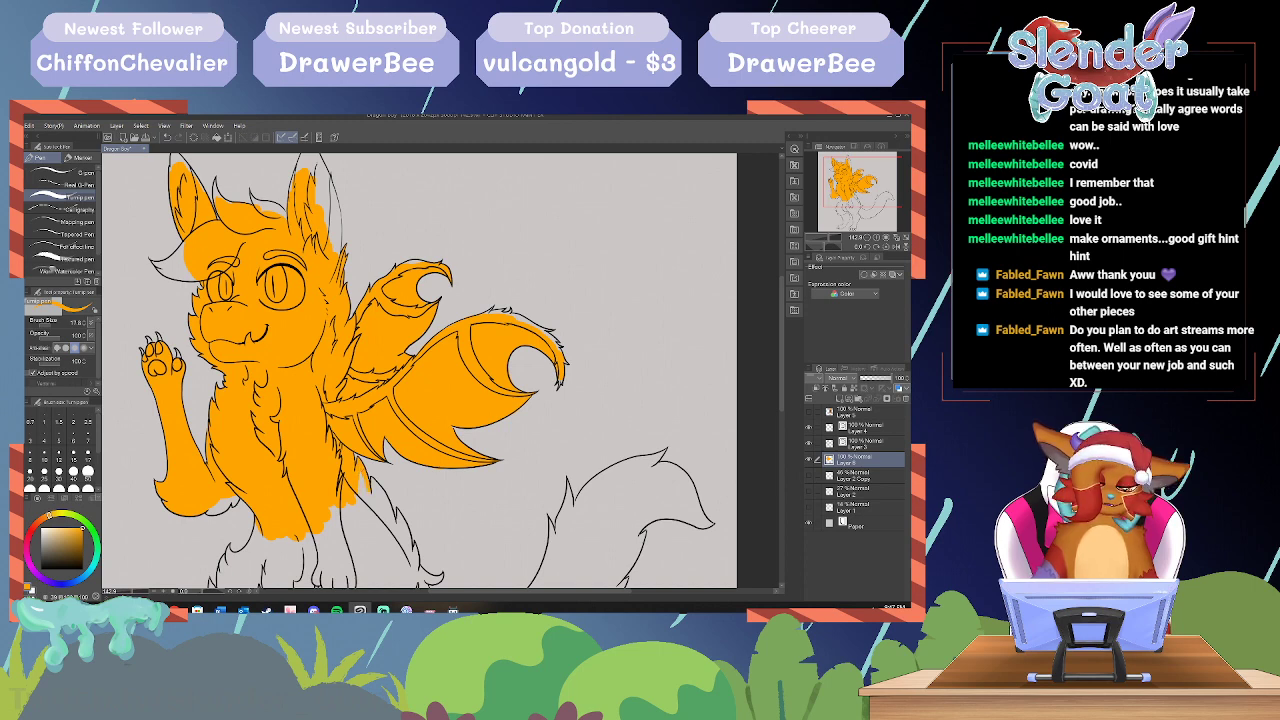
Step: Extend the orange down the dragon's furry lower back behind the foreleg, adjusting the pen size for the edges
drag(363, 500, 352, 556)
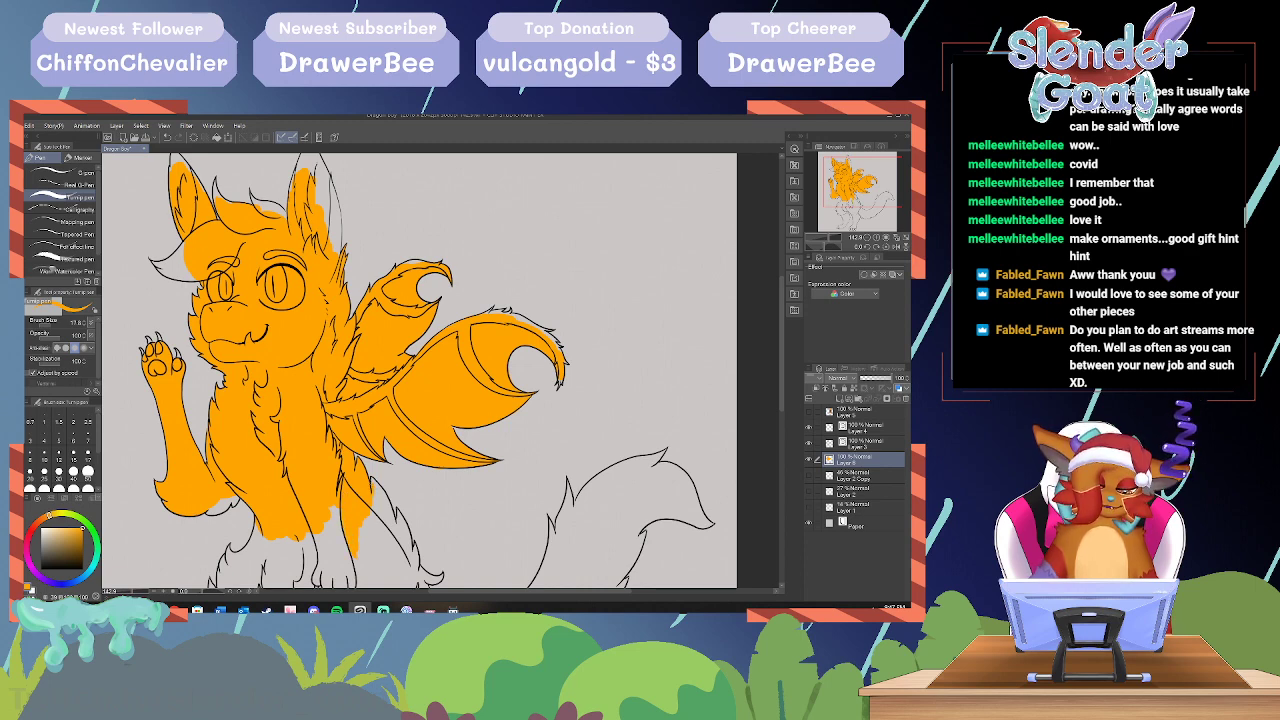
drag(376, 484, 394, 530)
mouse_move(376, 488)
mouse_down()
mouse_move(391, 523)
mouse_move(358, 566)
mouse_move(389, 547)
mouse_up()
drag(393, 533, 395, 547)
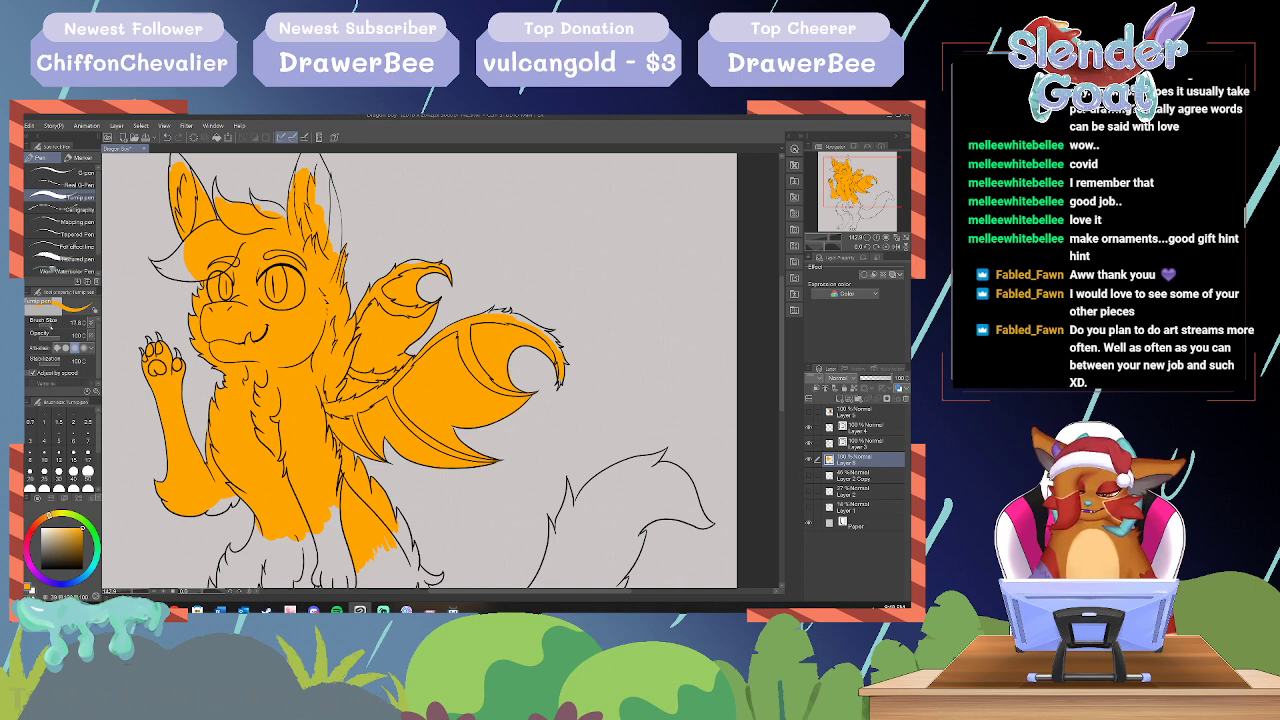
click(49, 325)
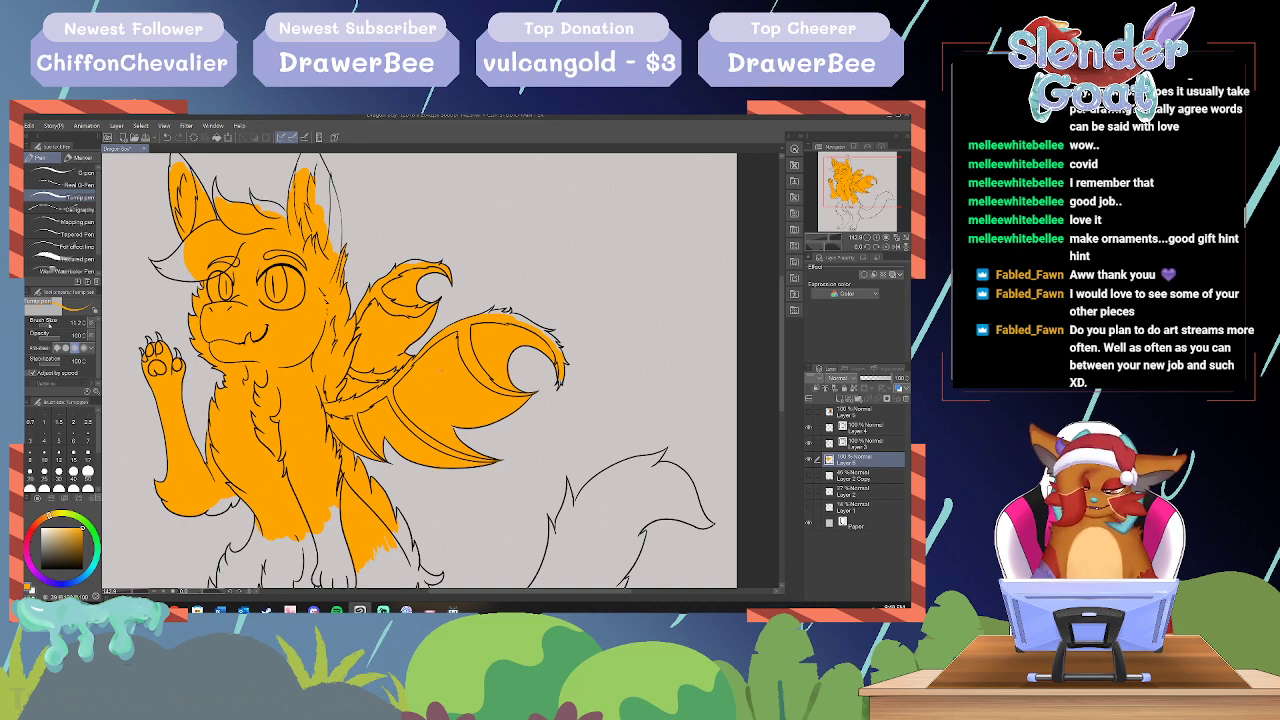
drag(49, 325, 50, 326)
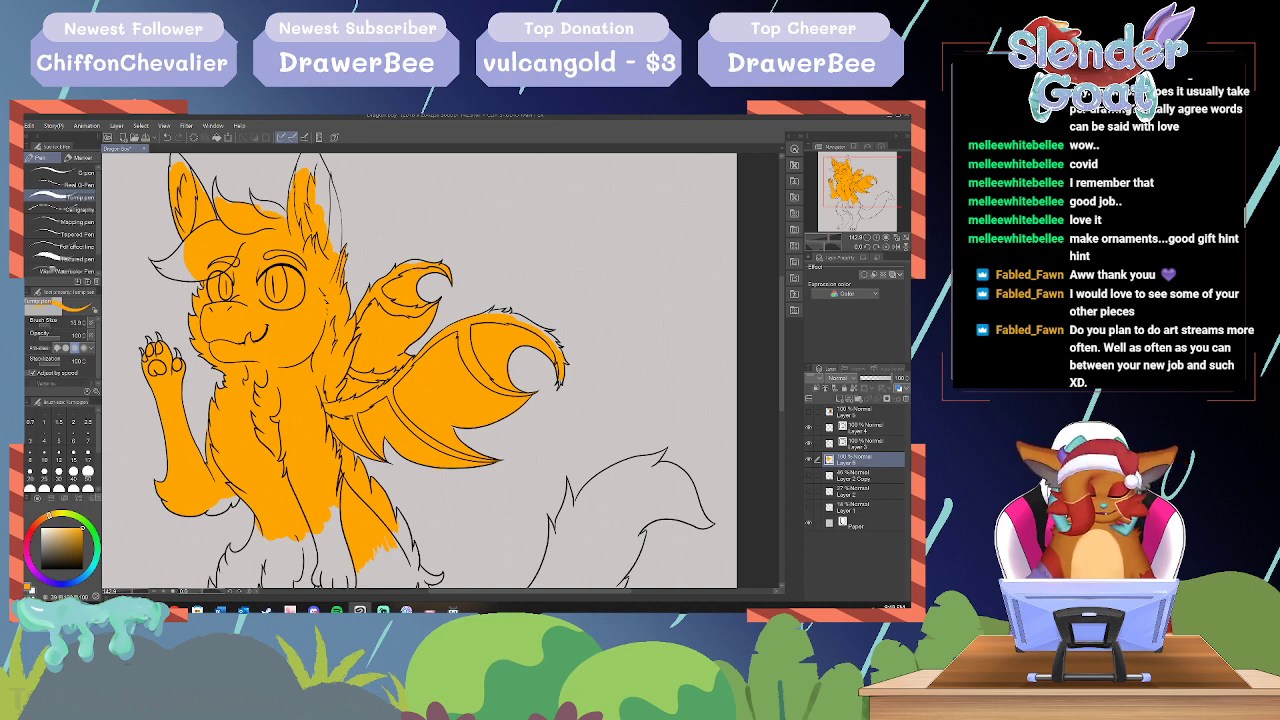
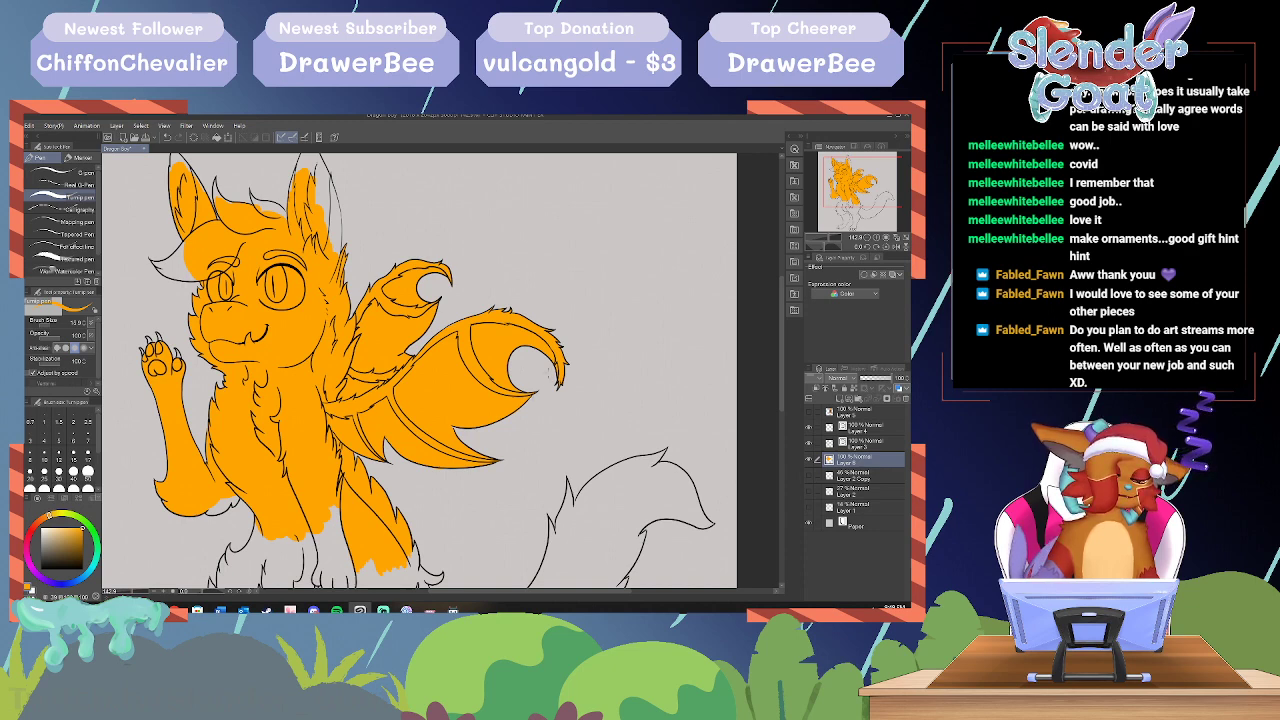
Step: Paint orange strokes along the lowered foreleg and past its paw toward the hip
scroll(420, 370, down, 5)
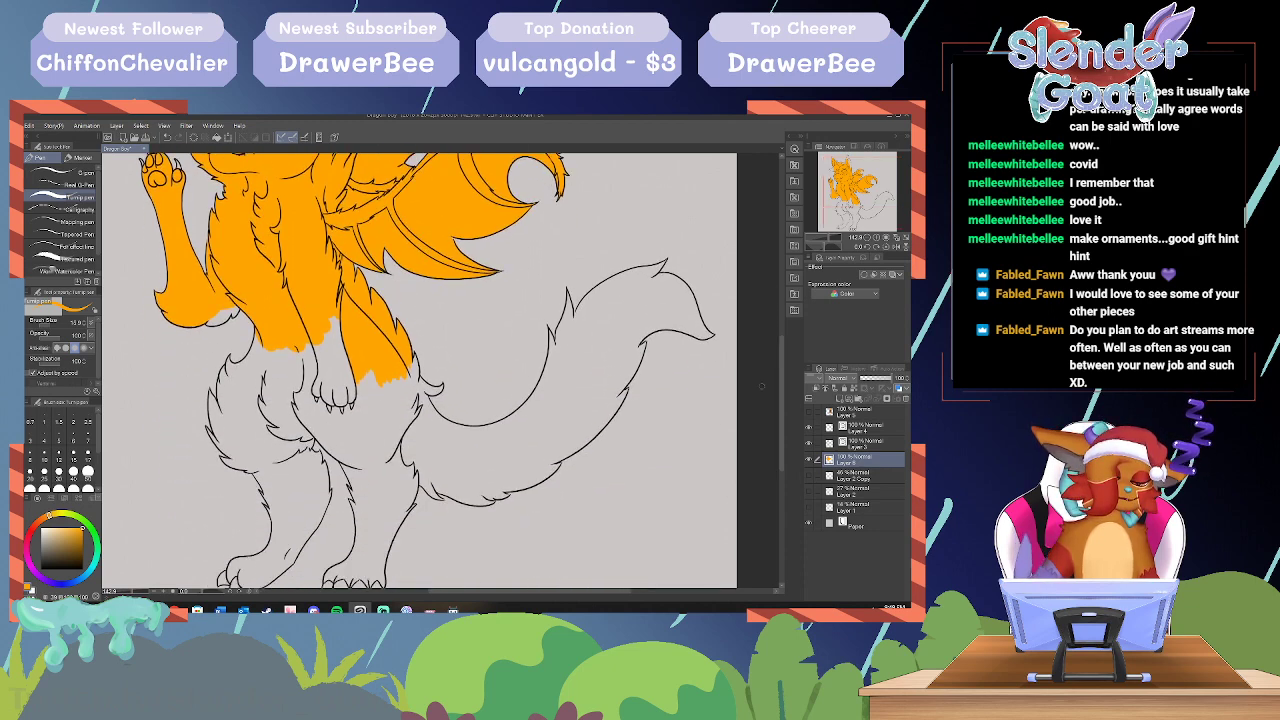
drag(336, 320, 372, 422)
drag(329, 334, 342, 375)
drag(333, 330, 376, 419)
drag(332, 318, 335, 336)
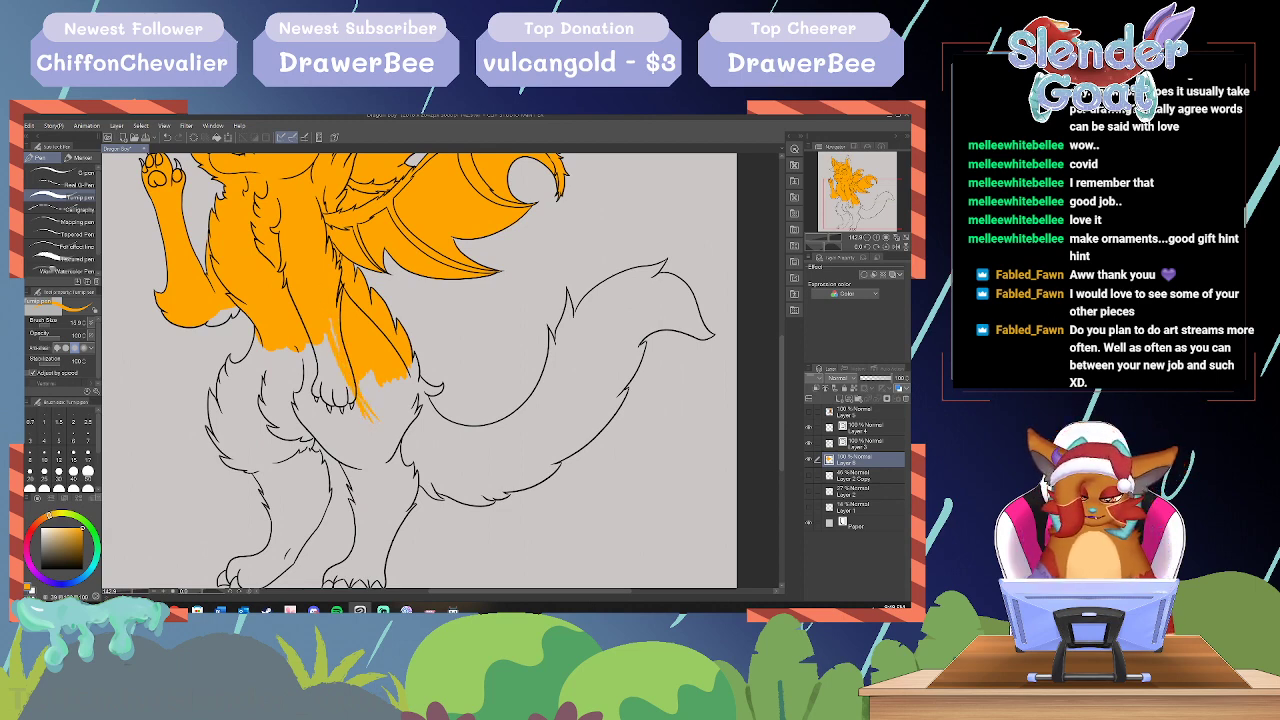
Step: Enlarge the pen and block in the lower belly, hips, thighs and base of the tail in orange
click(54, 327)
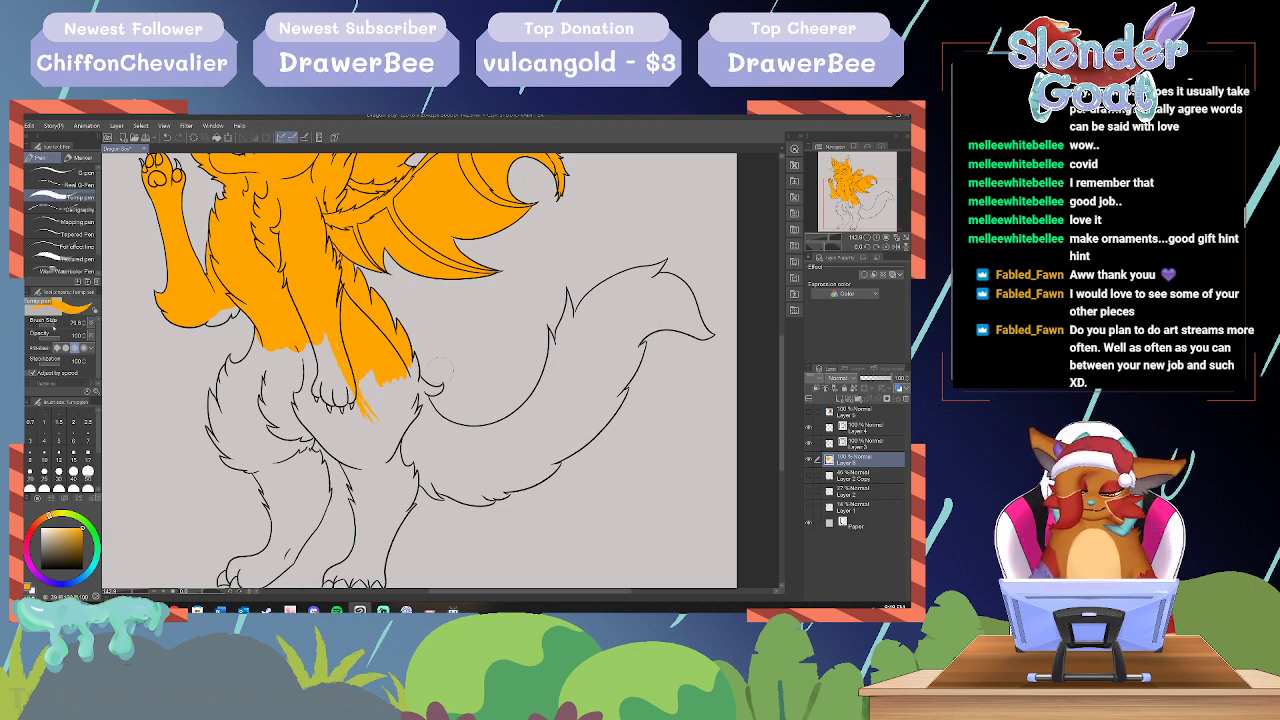
mouse_move(316, 342)
mouse_down()
mouse_move(340, 422)
mouse_move(364, 448)
mouse_move(302, 358)
mouse_move(326, 432)
mouse_move(289, 402)
mouse_move(275, 362)
mouse_move(290, 432)
mouse_move(258, 342)
mouse_move(244, 380)
mouse_move(266, 440)
mouse_move(298, 462)
mouse_move(312, 448)
mouse_up()
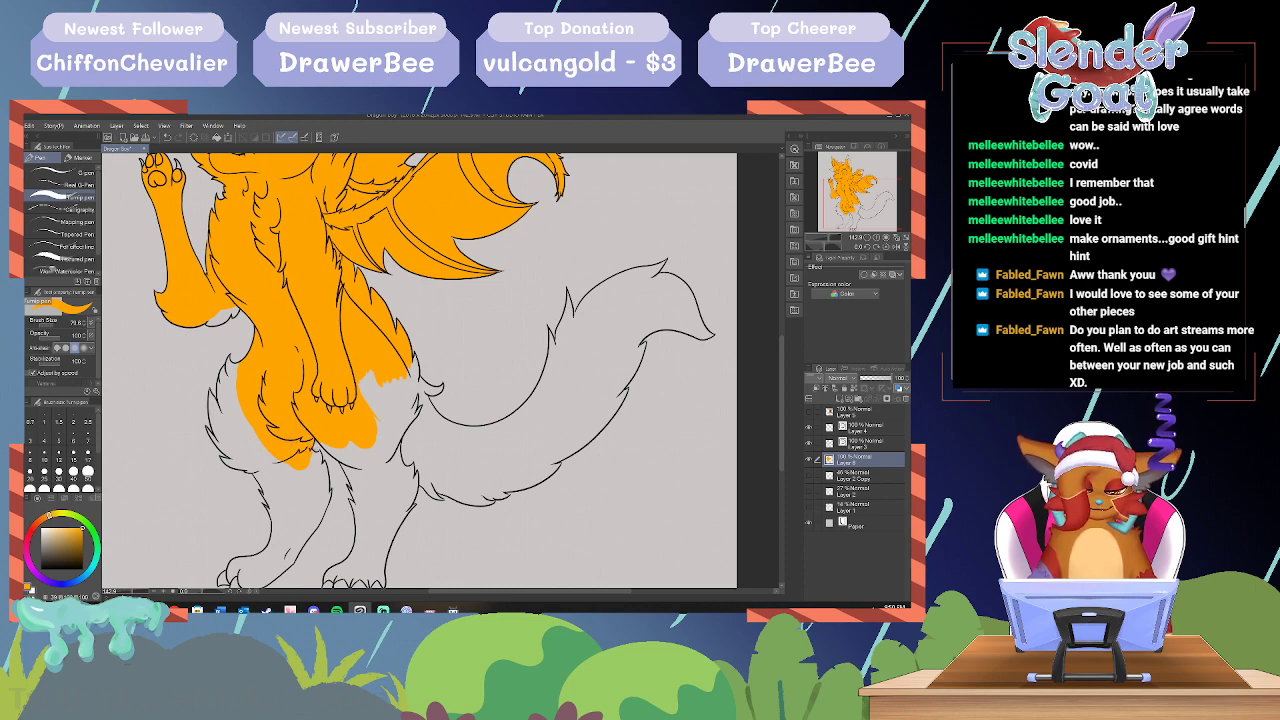
mouse_move(365, 395)
mouse_down()
mouse_move(378, 420)
mouse_move(418, 372)
mouse_move(422, 408)
mouse_move(400, 455)
mouse_move(425, 420)
mouse_move(438, 430)
mouse_move(435, 410)
mouse_move(415, 485)
mouse_move(340, 455)
mouse_move(320, 428)
mouse_up()
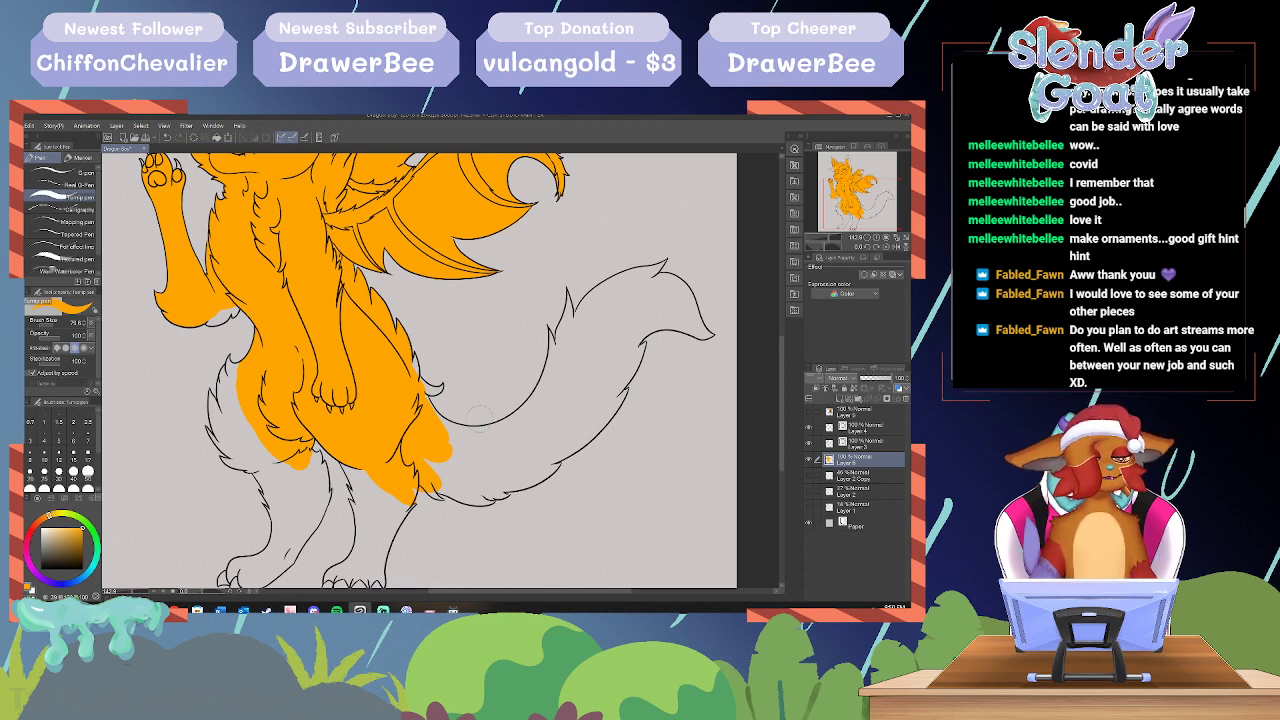
mouse_move(285, 465)
mouse_down()
mouse_move(232, 395)
mouse_move(240, 418)
mouse_move(232, 375)
mouse_up()
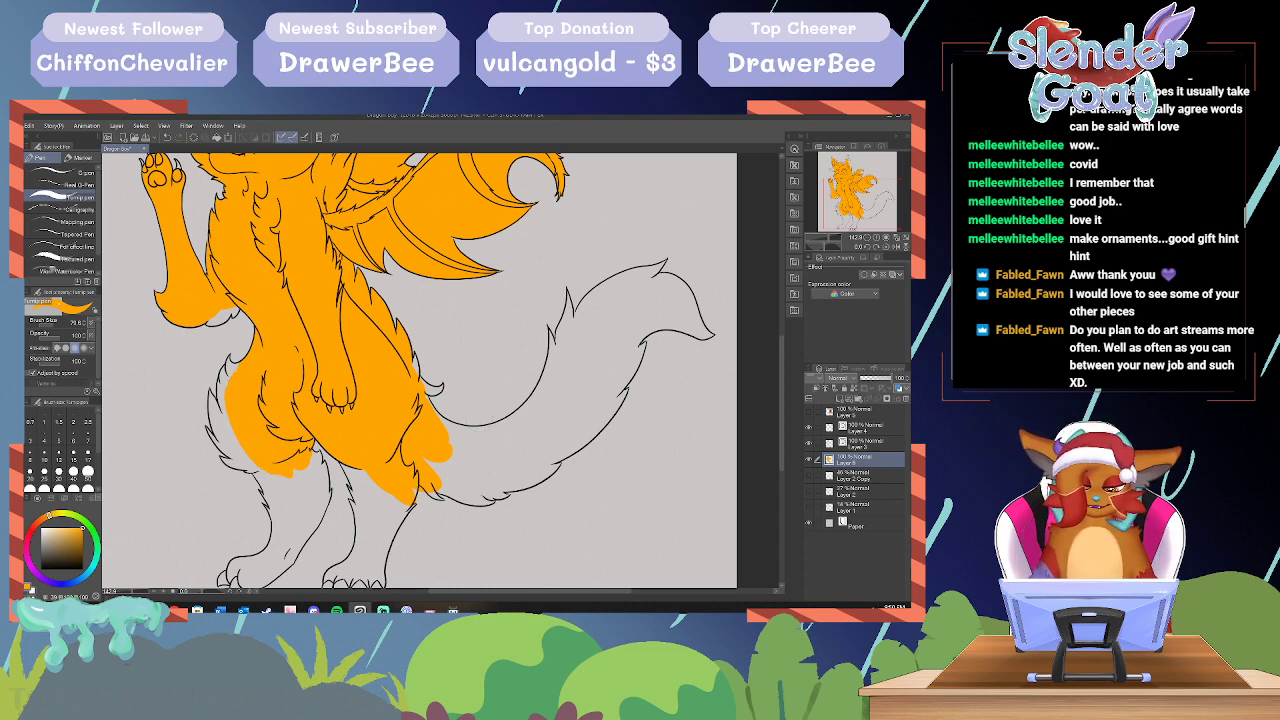
Step: Reduce the pen size and fill the furry outer edge of the thigh farthest from the tail with orange
drag(57, 323, 52, 323)
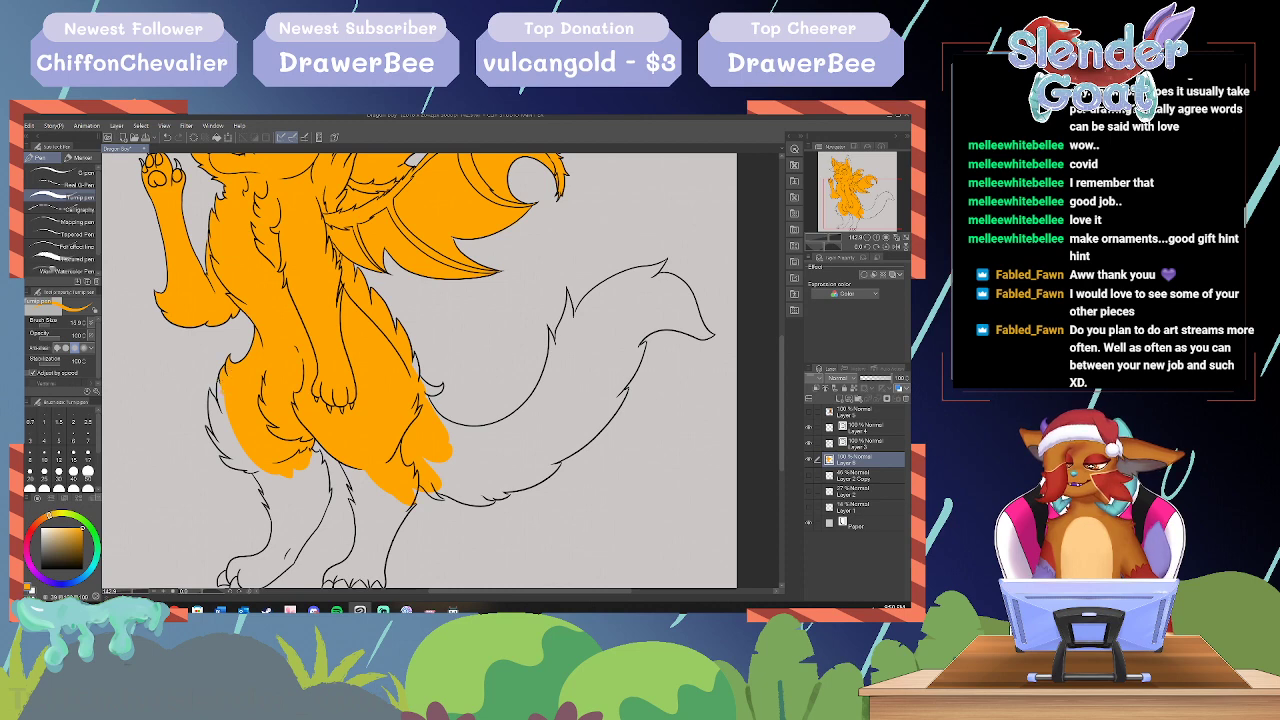
drag(220, 394, 227, 420)
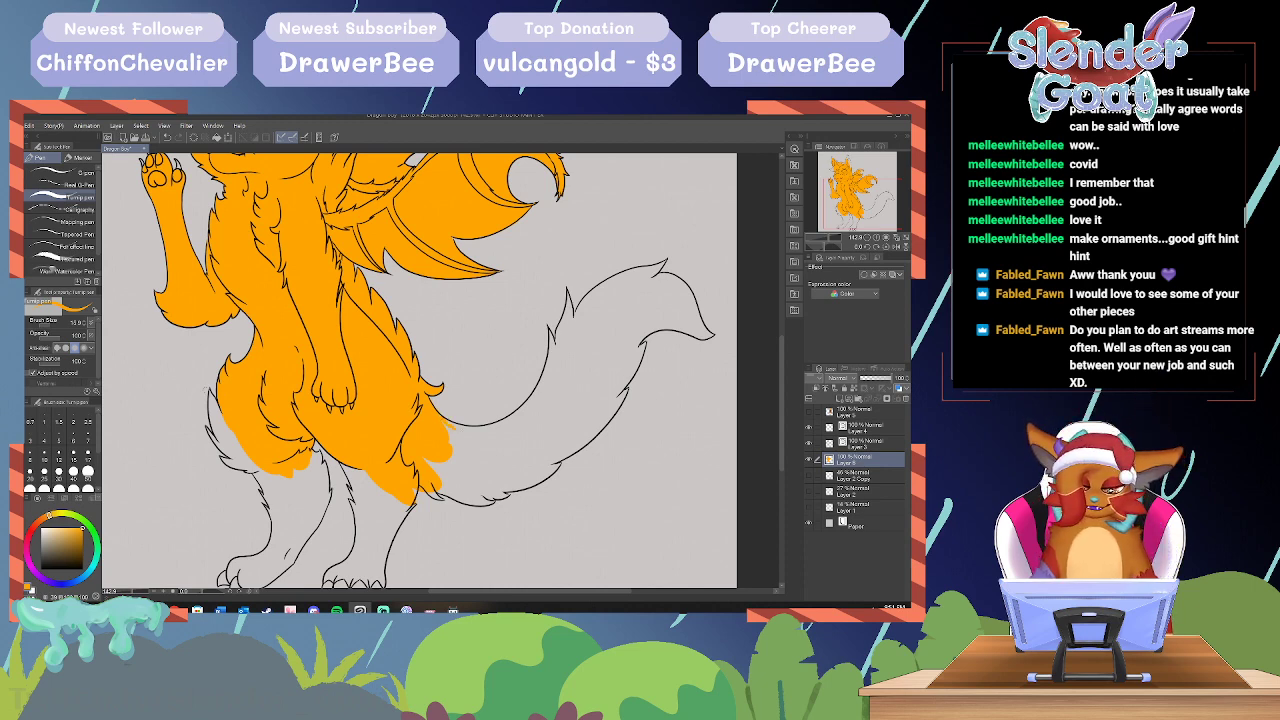
mouse_move(211, 393)
mouse_down()
mouse_move(221, 445)
mouse_move(215, 408)
mouse_move(256, 471)
mouse_up()
drag(218, 420, 245, 464)
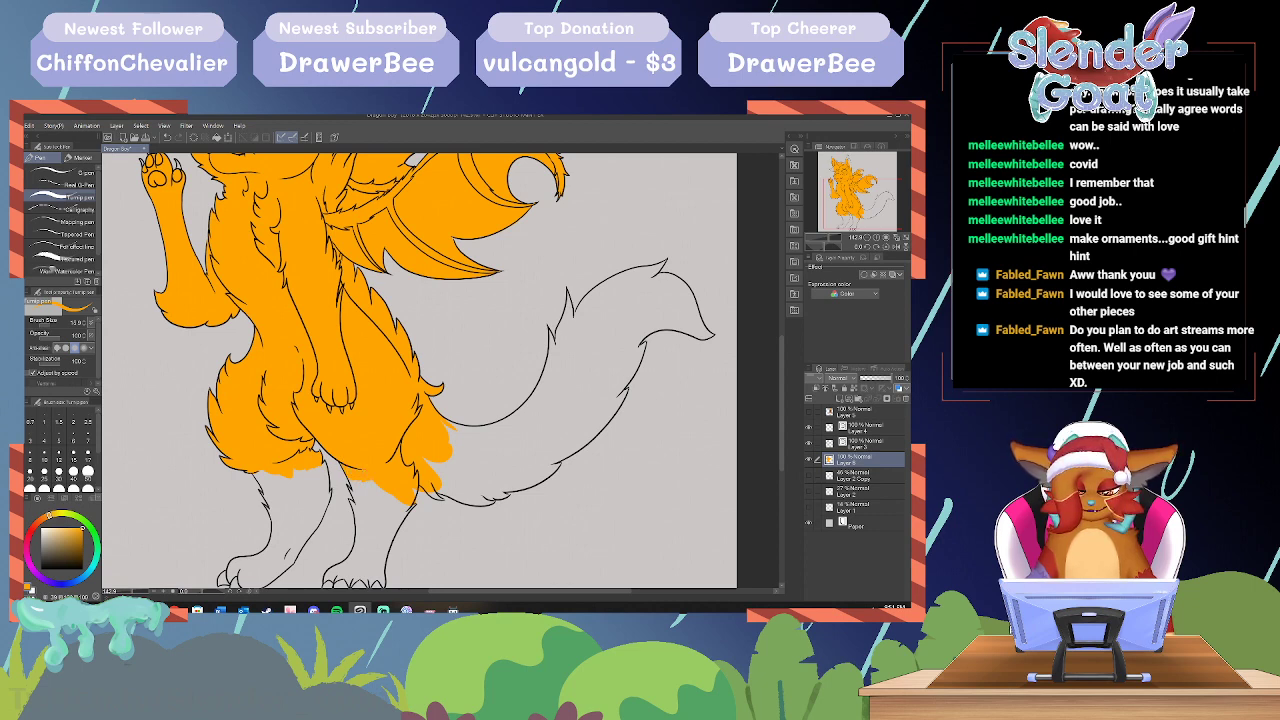
Step: Adjust the pen size as needed and paint both hind legs orange from the knees down toward the ankles
drag(50, 324, 52, 324)
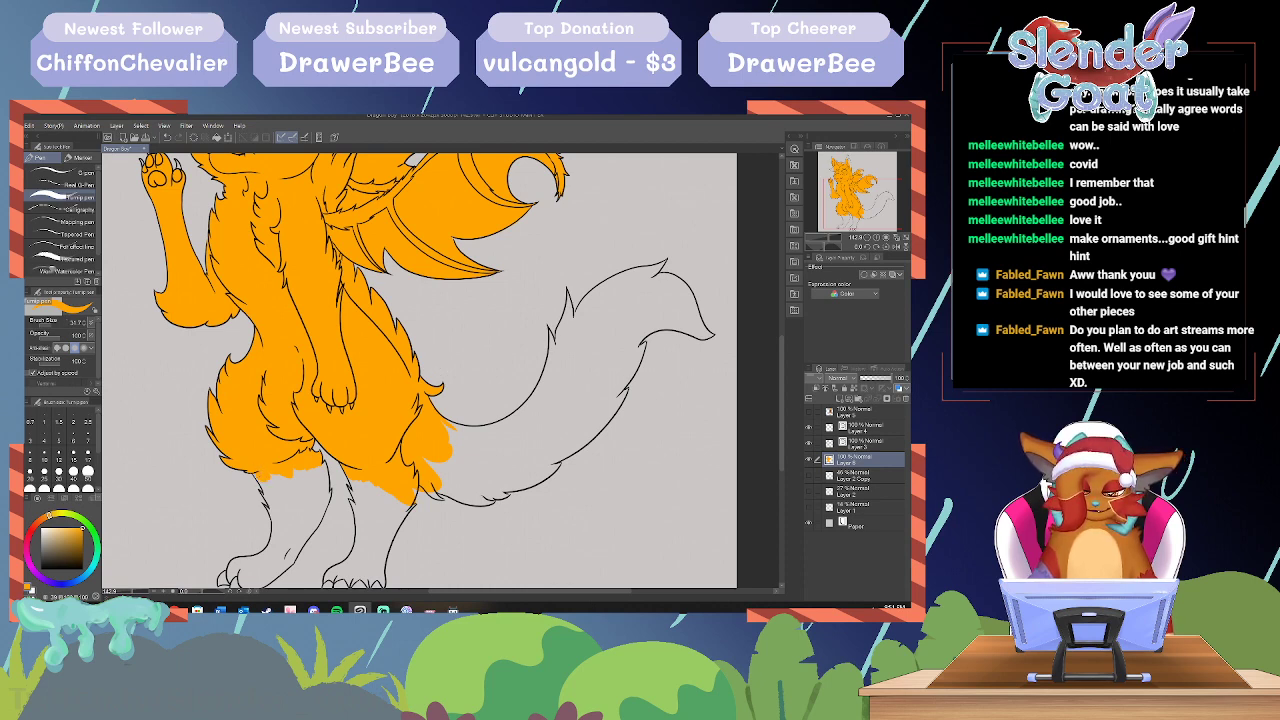
drag(260, 475, 308, 474)
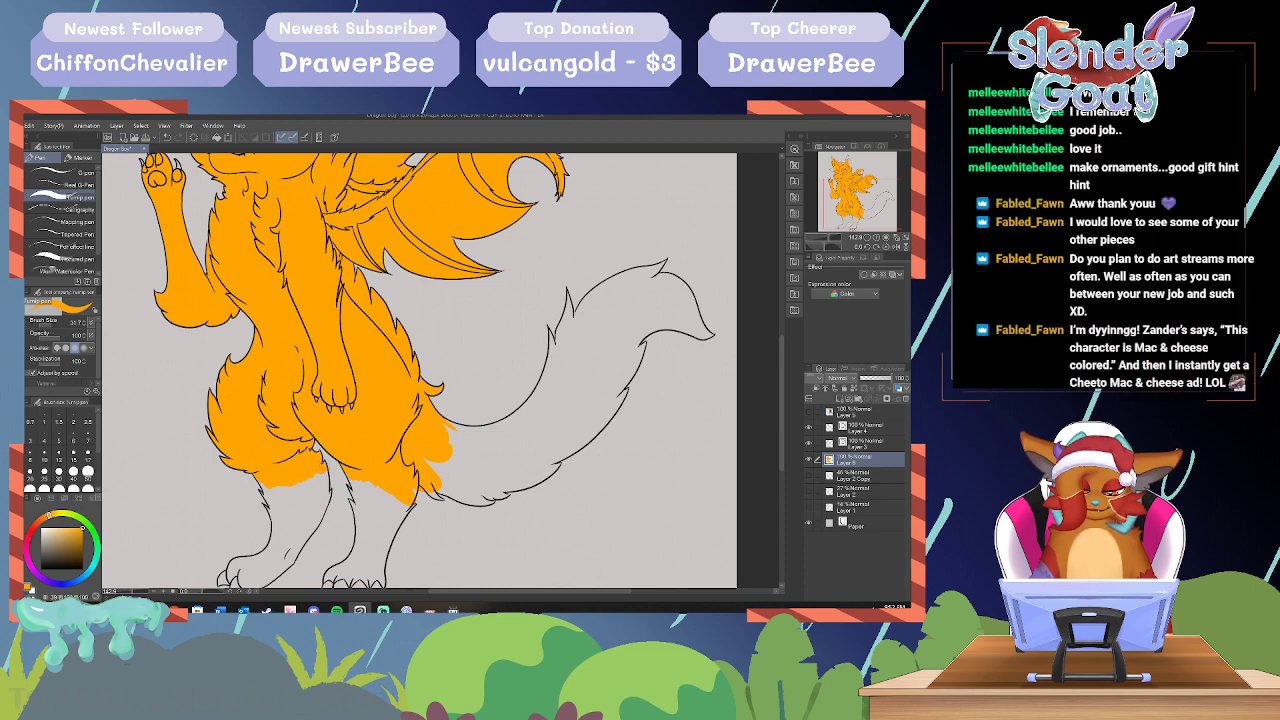
mouse_move(325, 470)
mouse_down()
mouse_move(302, 514)
mouse_move(305, 467)
mouse_move(300, 514)
mouse_move(300, 467)
mouse_move(289, 522)
mouse_move(283, 524)
mouse_up()
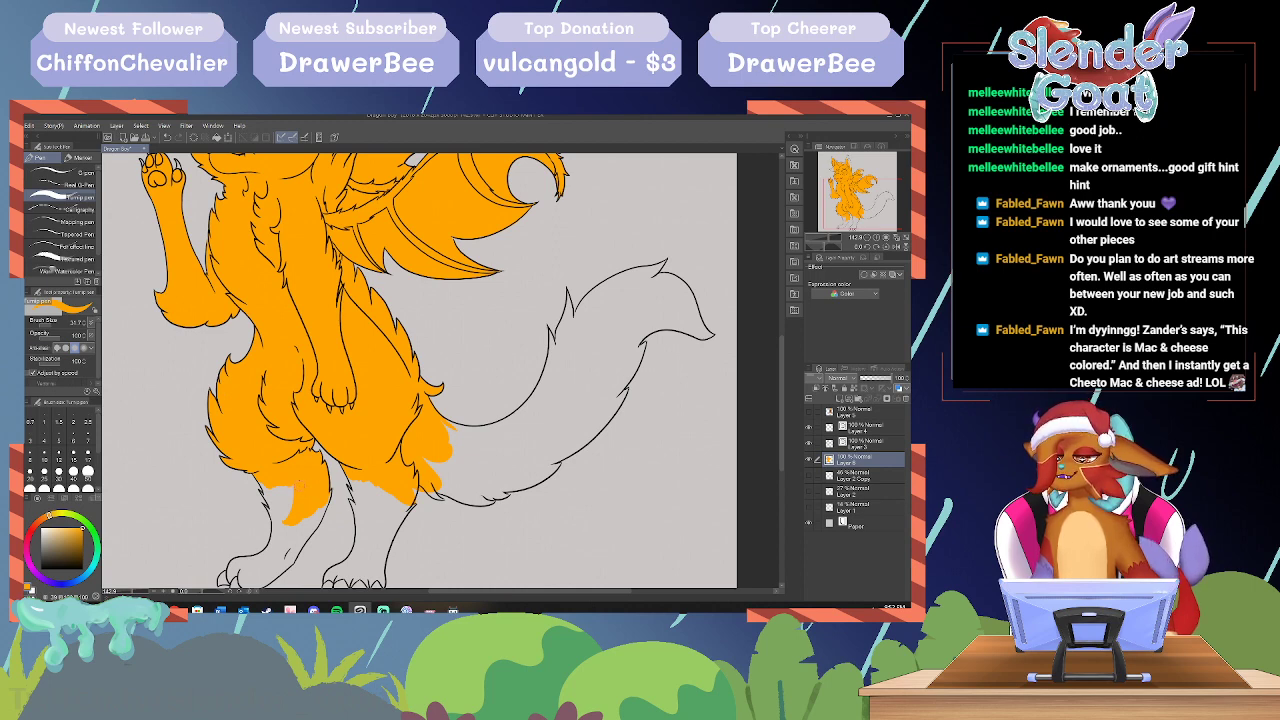
mouse_move(292, 488)
mouse_down()
mouse_move(282, 520)
mouse_move(262, 488)
mouse_move(271, 518)
mouse_up()
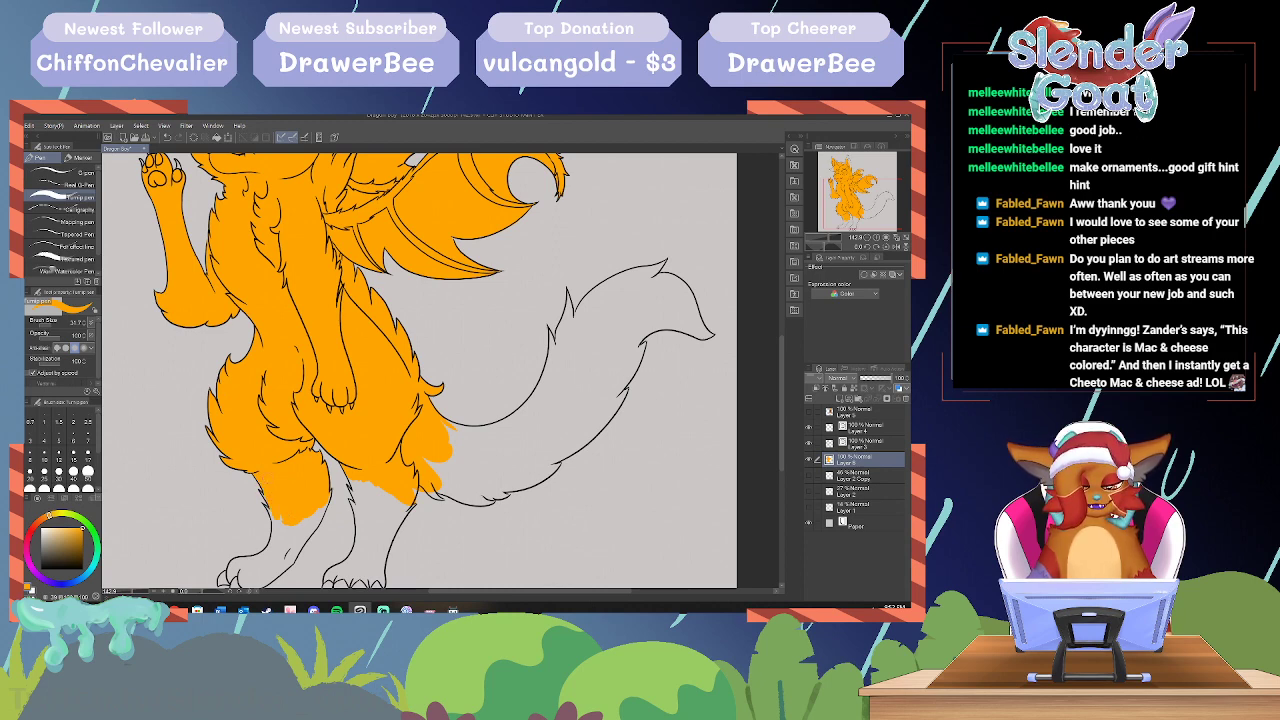
drag(52, 326, 48, 326)
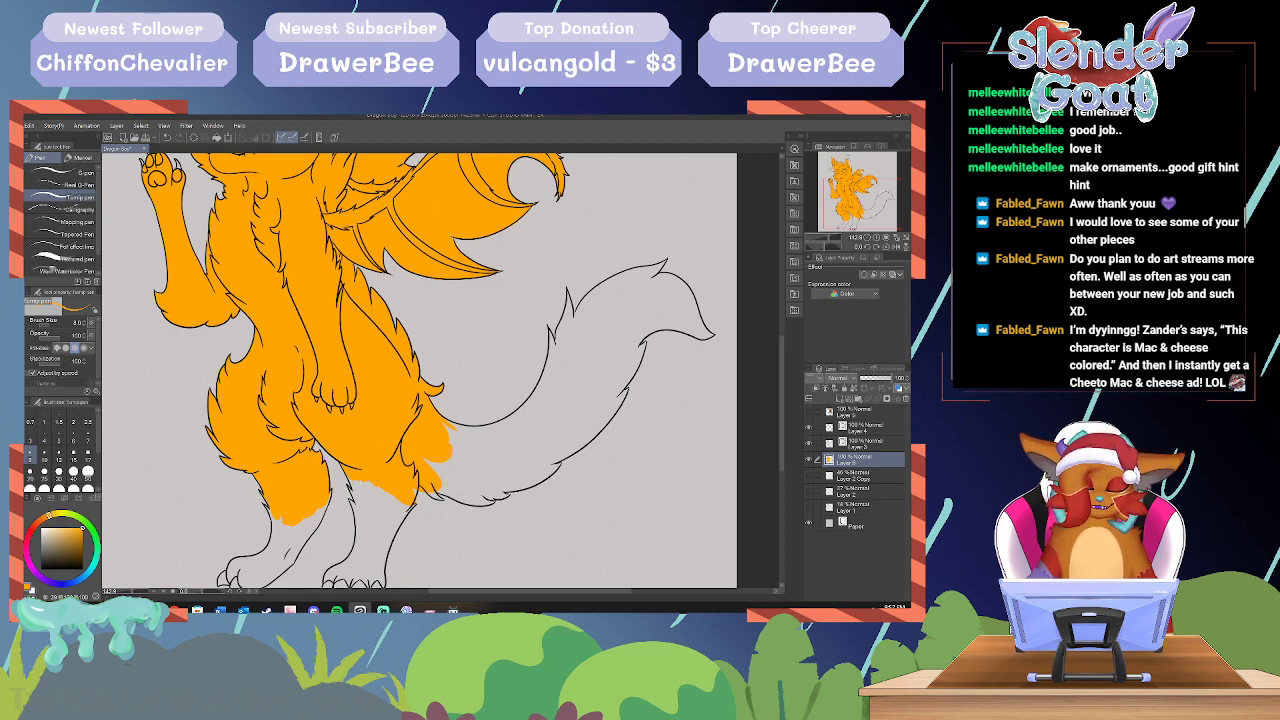
drag(47, 325, 52, 325)
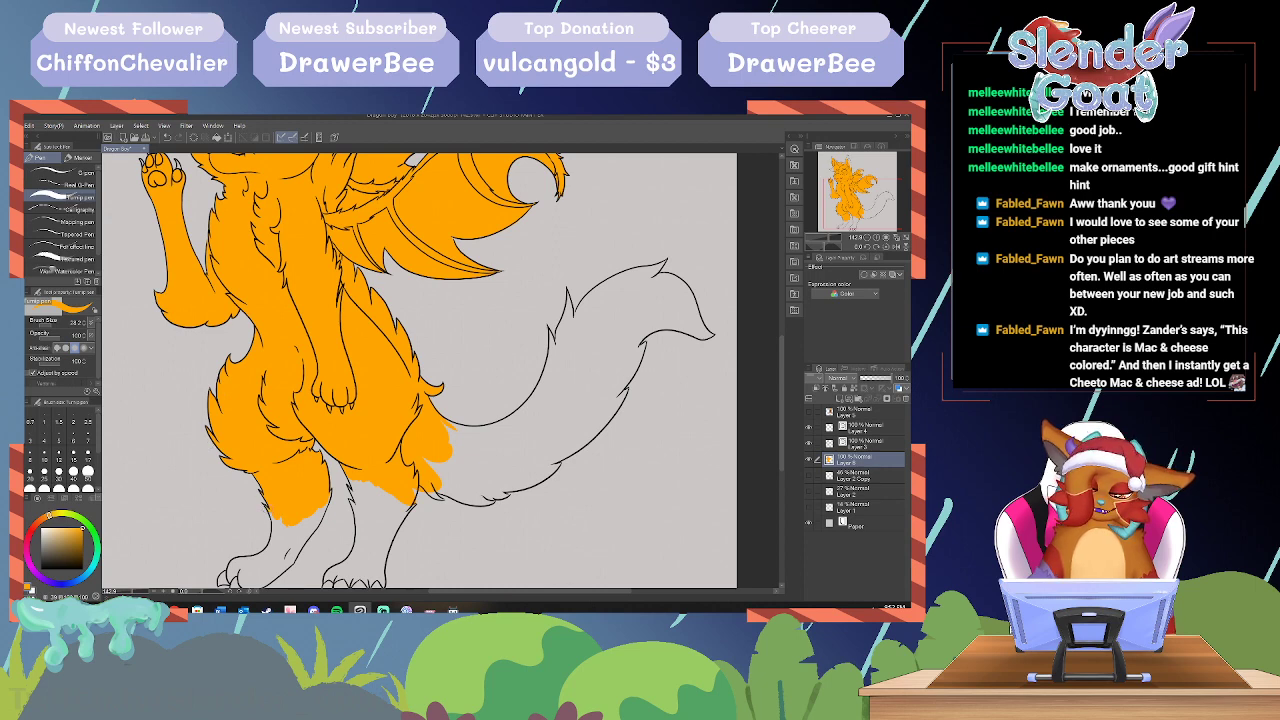
drag(274, 516, 278, 532)
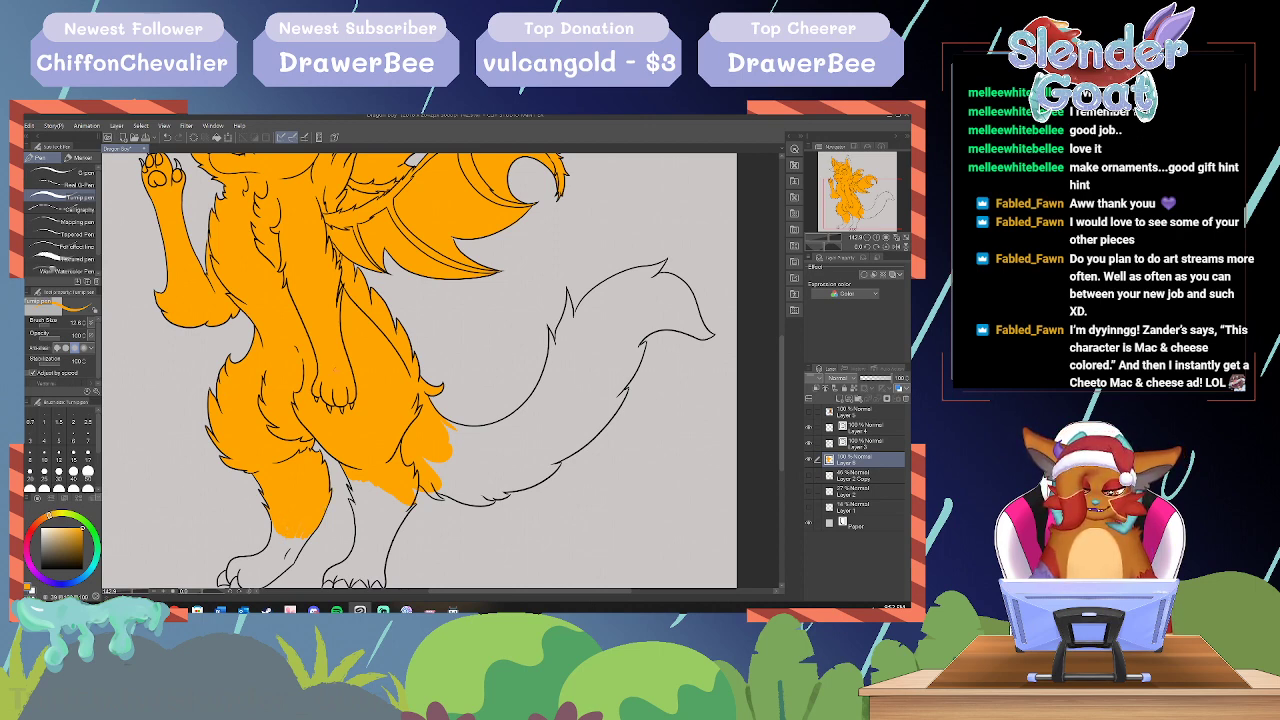
click(52, 325)
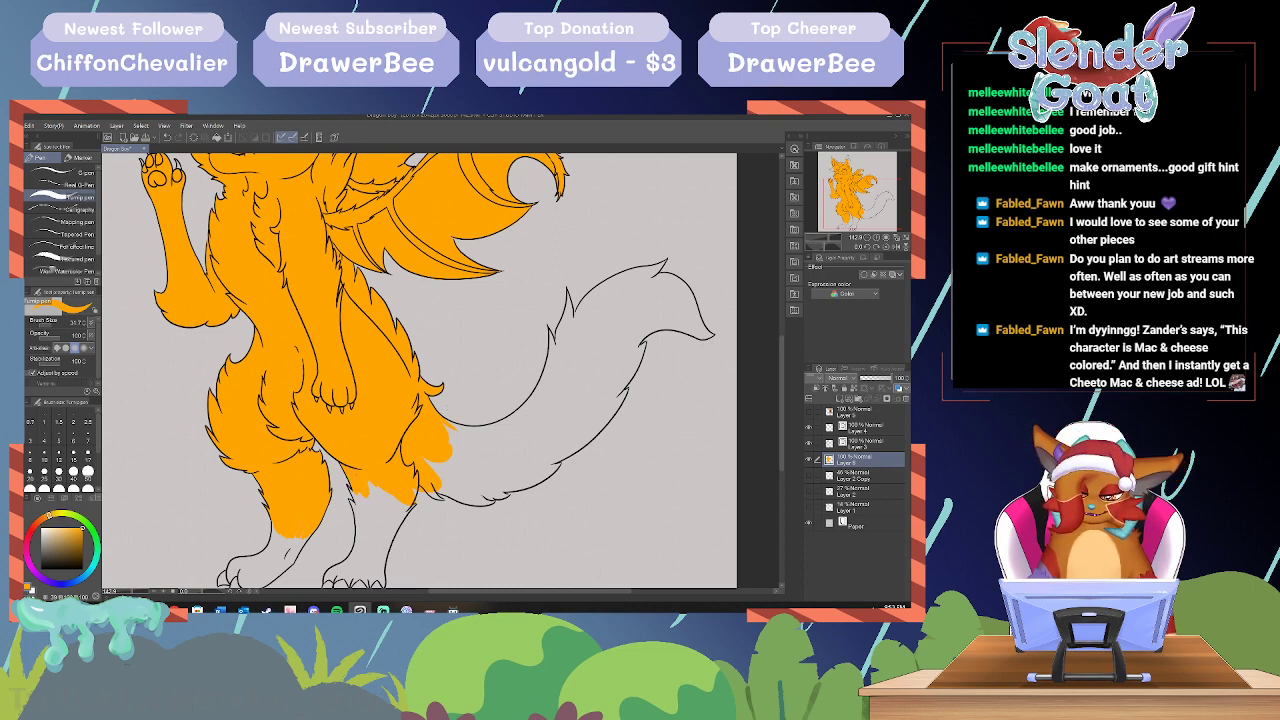
mouse_move(358, 490)
mouse_down()
mouse_move(364, 510)
mouse_move(400, 508)
mouse_up()
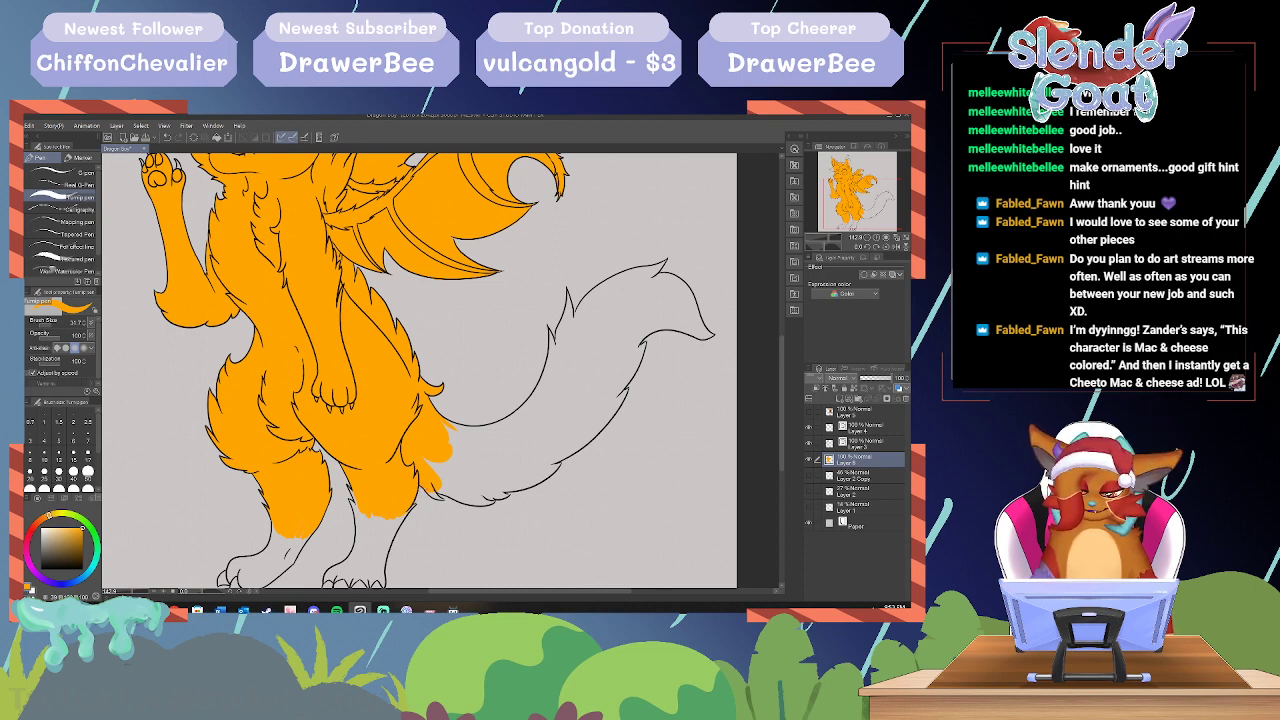
Step: Fill the unpainted parts of both ears and the hair tuft beside the forehead with orange
drag(782, 356, 783, 286)
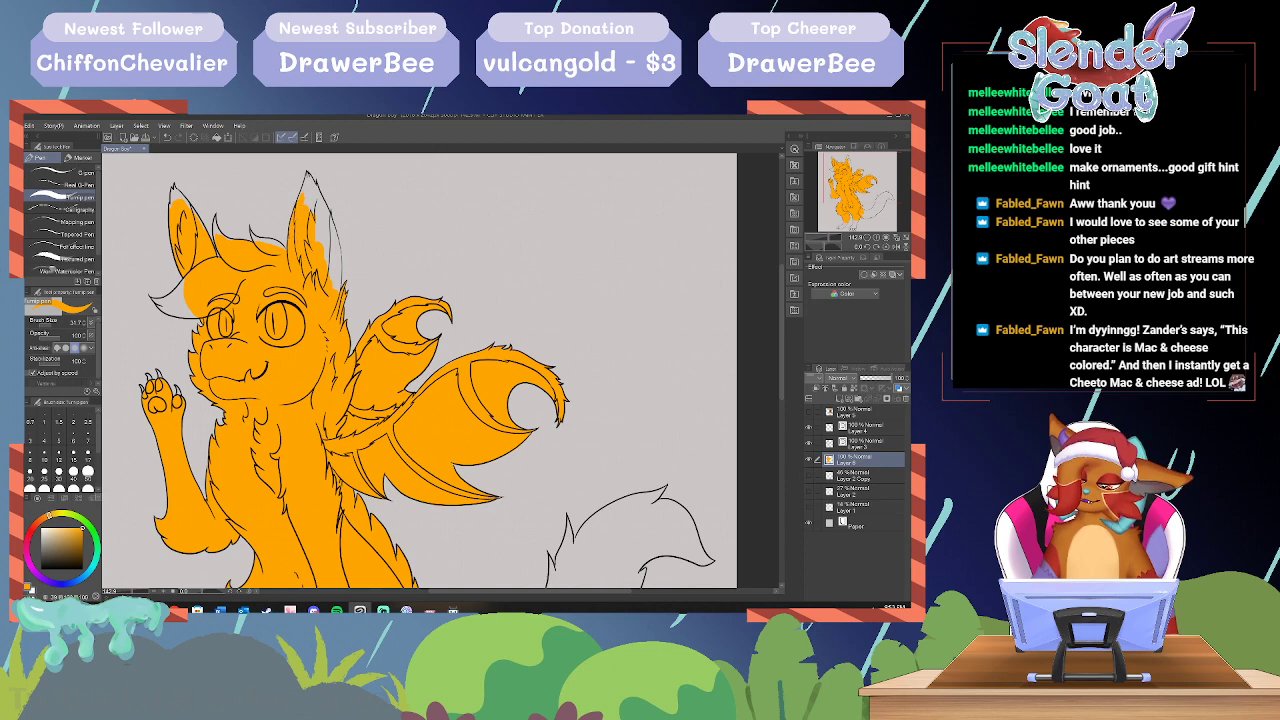
mouse_move(302, 203)
mouse_down()
mouse_move(306, 186)
mouse_move(337, 290)
mouse_up()
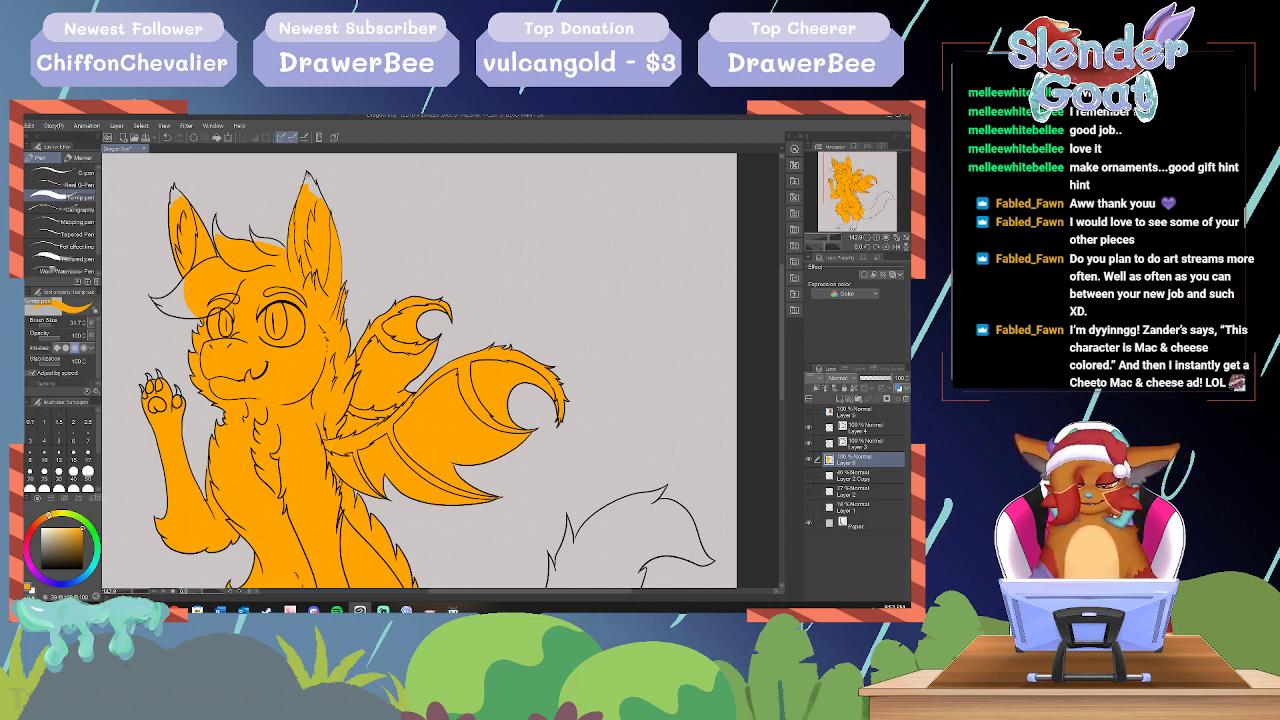
drag(185, 281, 184, 302)
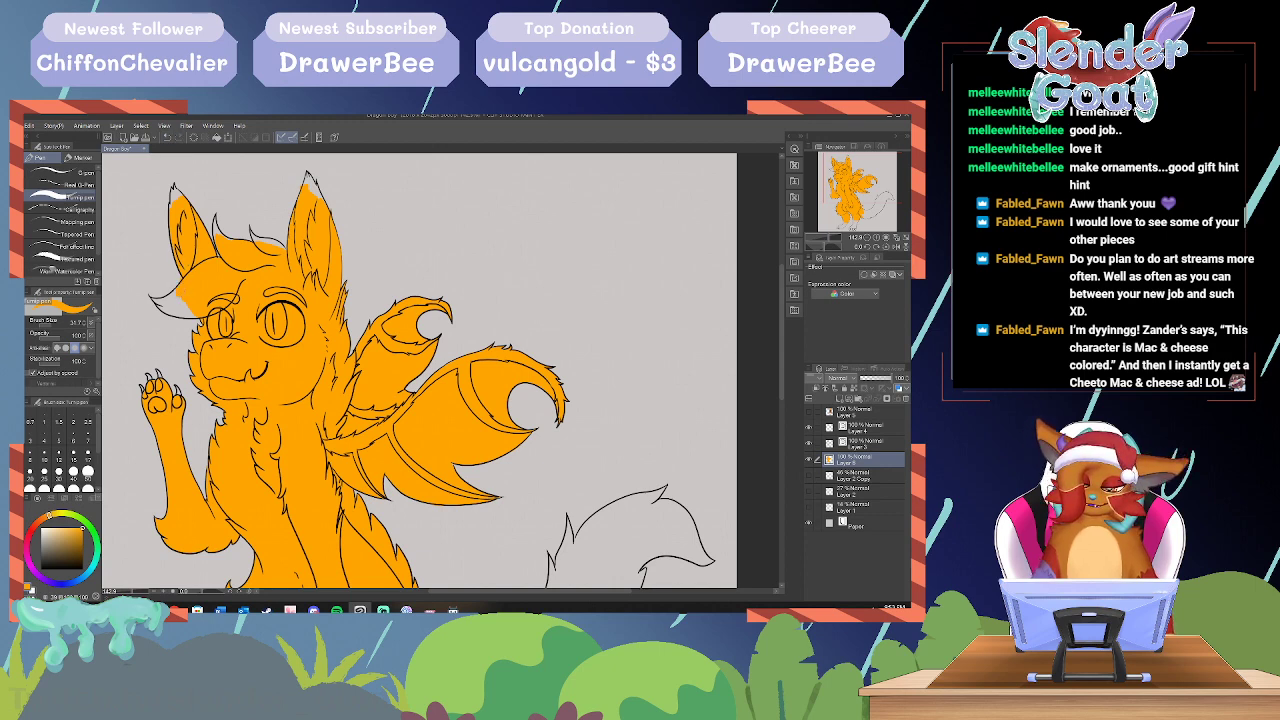
drag(183, 297, 178, 301)
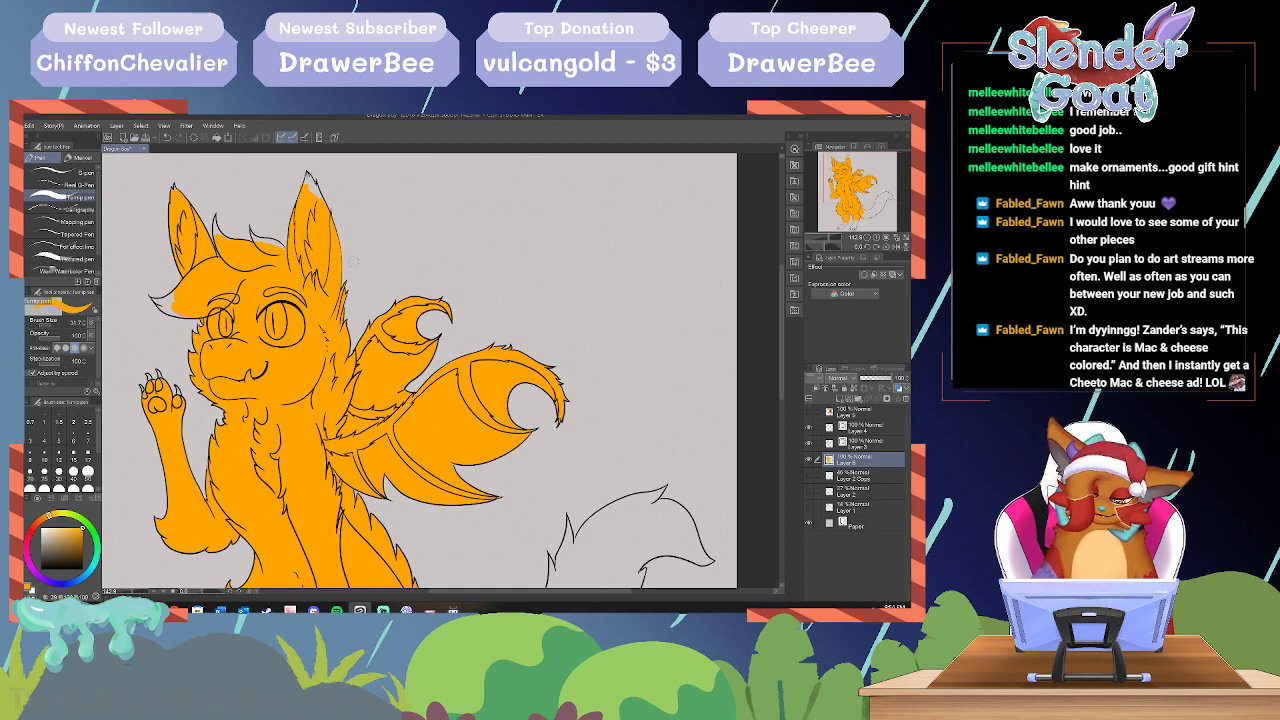
scroll(420, 370, down, 8)
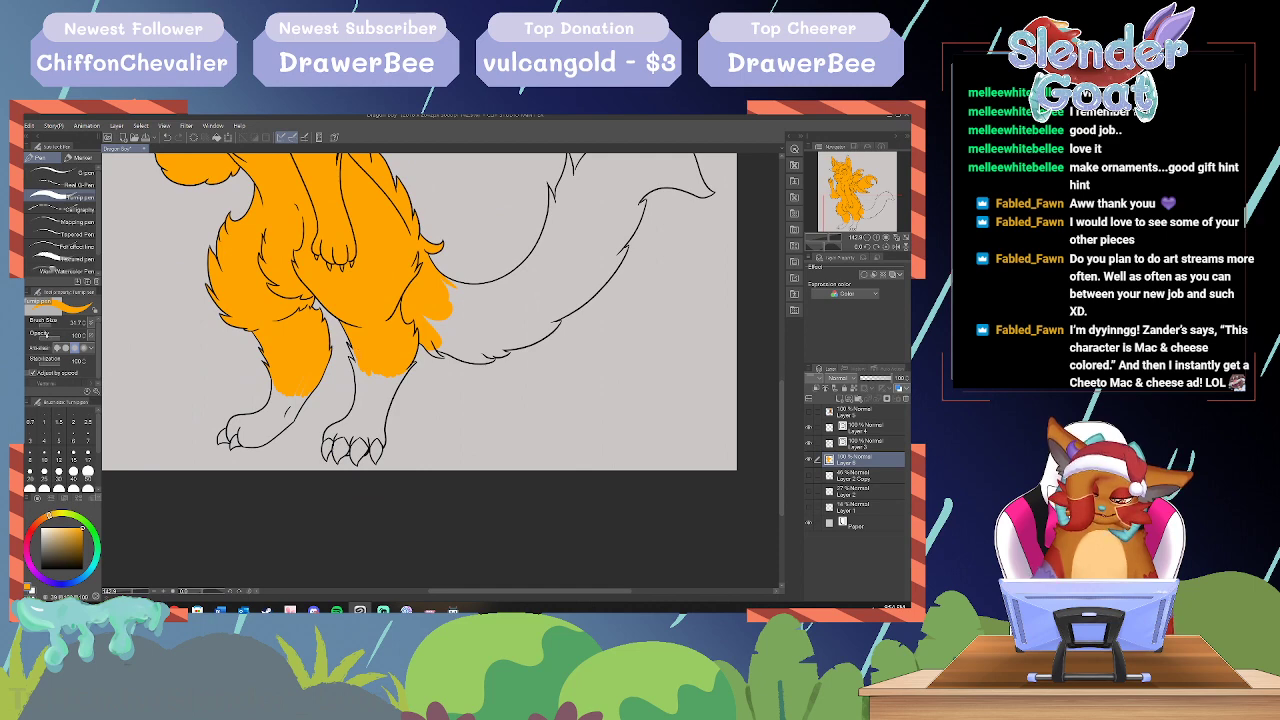
Step: Adjust the pen size and extend the orange on the hind leg farthest from the tail down over the ankle
drag(45, 332, 36, 326)
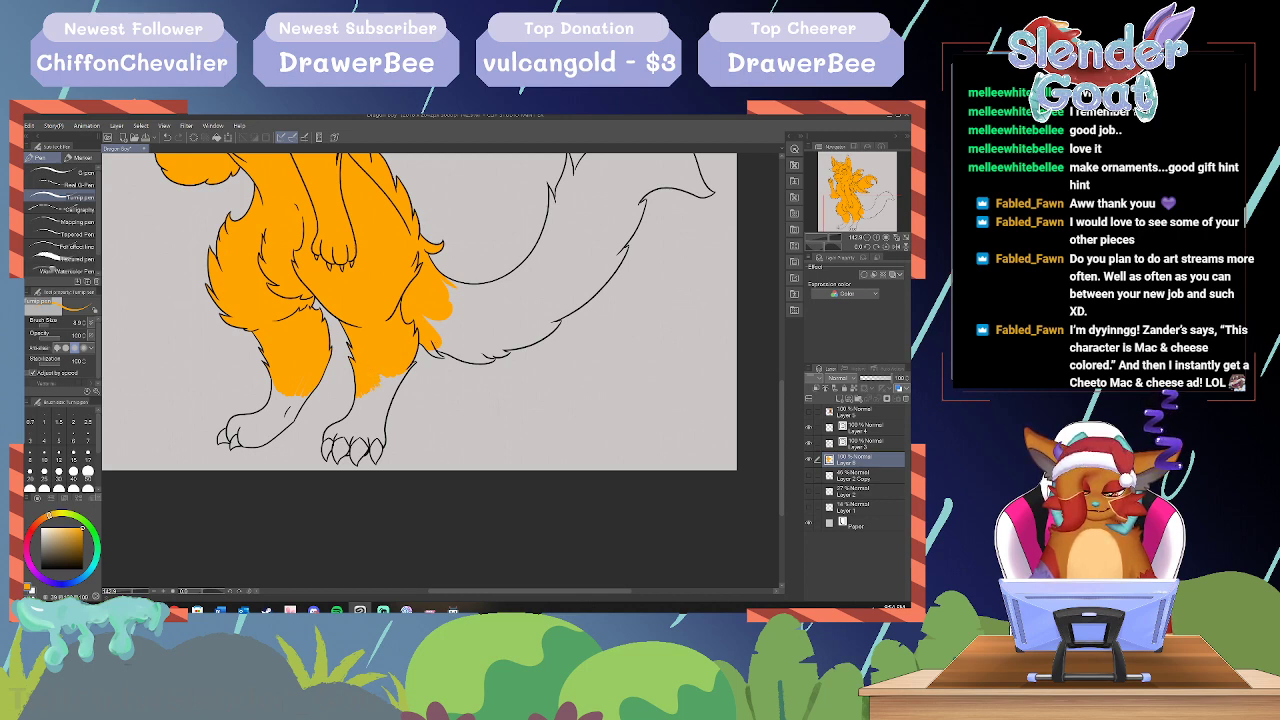
click(51, 327)
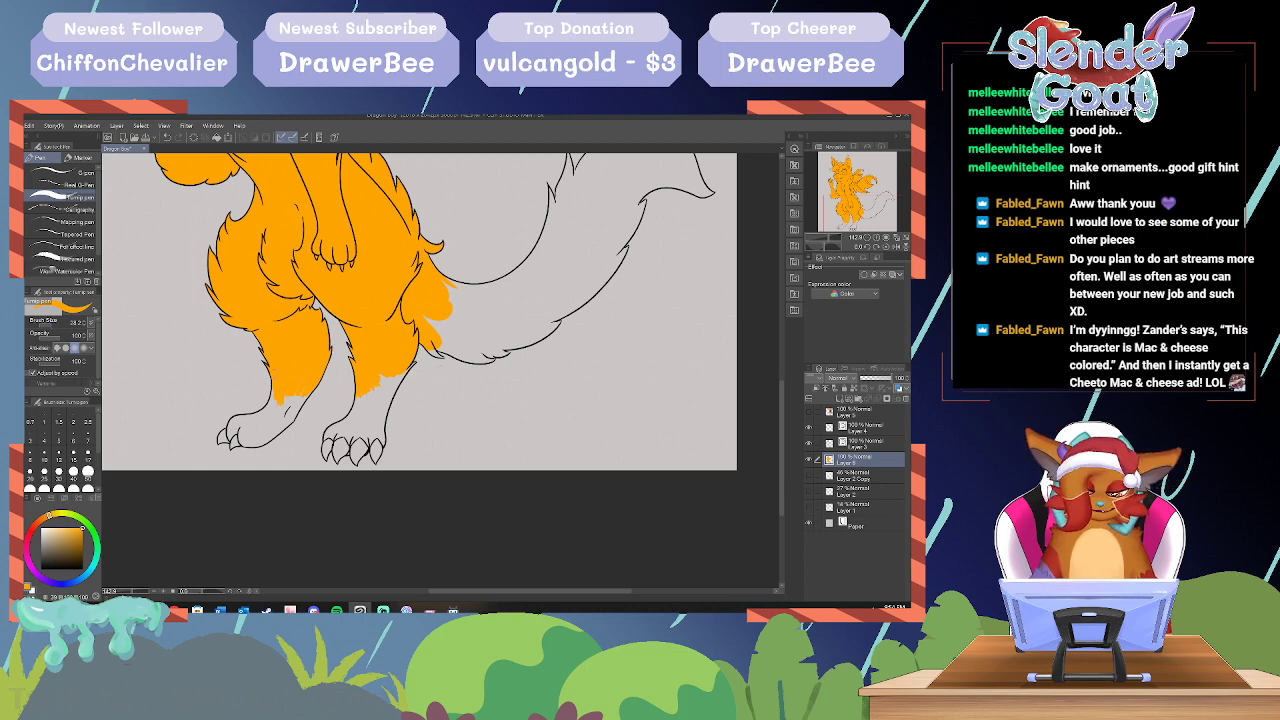
drag(274, 392, 268, 416)
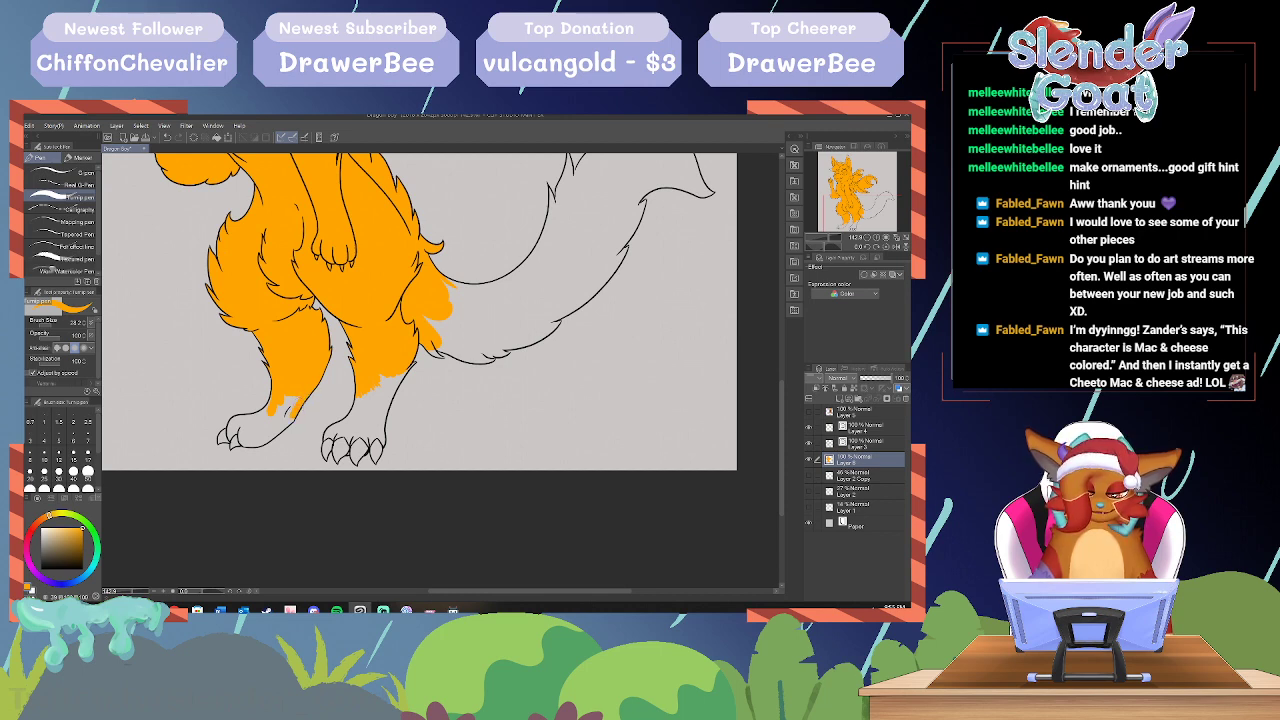
drag(284, 410, 274, 430)
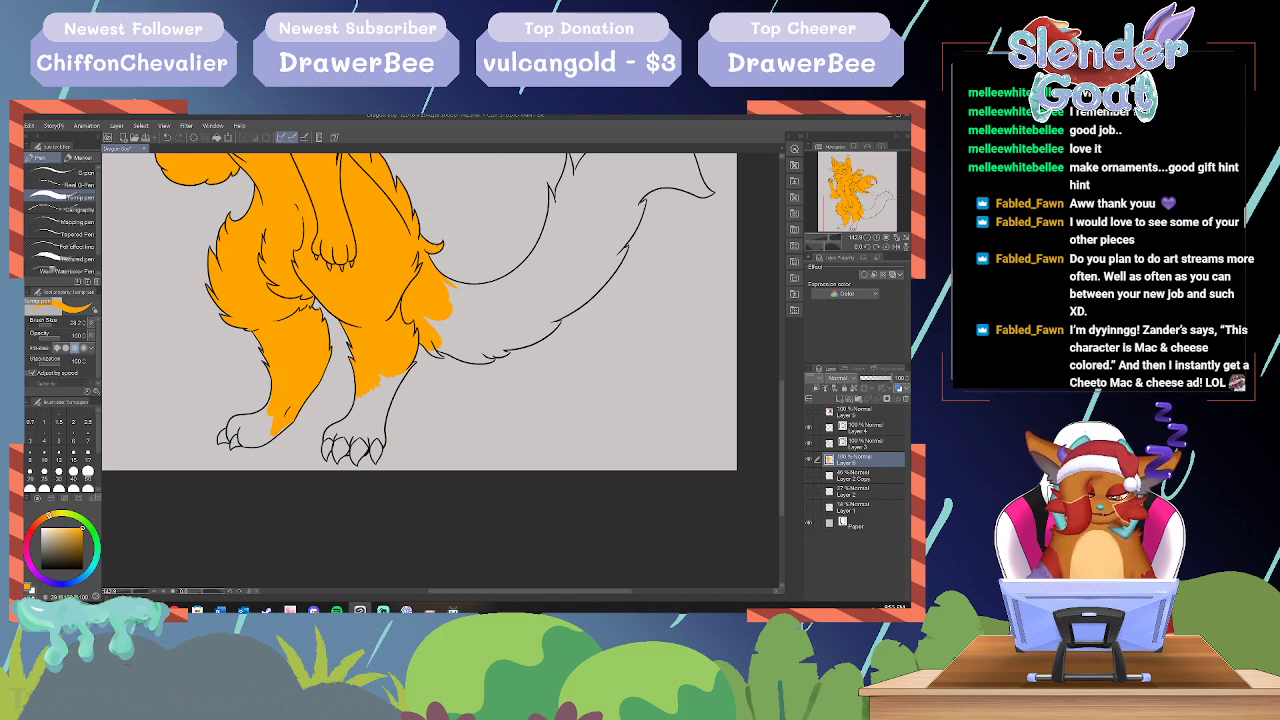
Step: Paint an orange band along the tail's upper inner curve, from the mid-tail fur tuft down to the tail base
drag(784, 407, 784, 362)
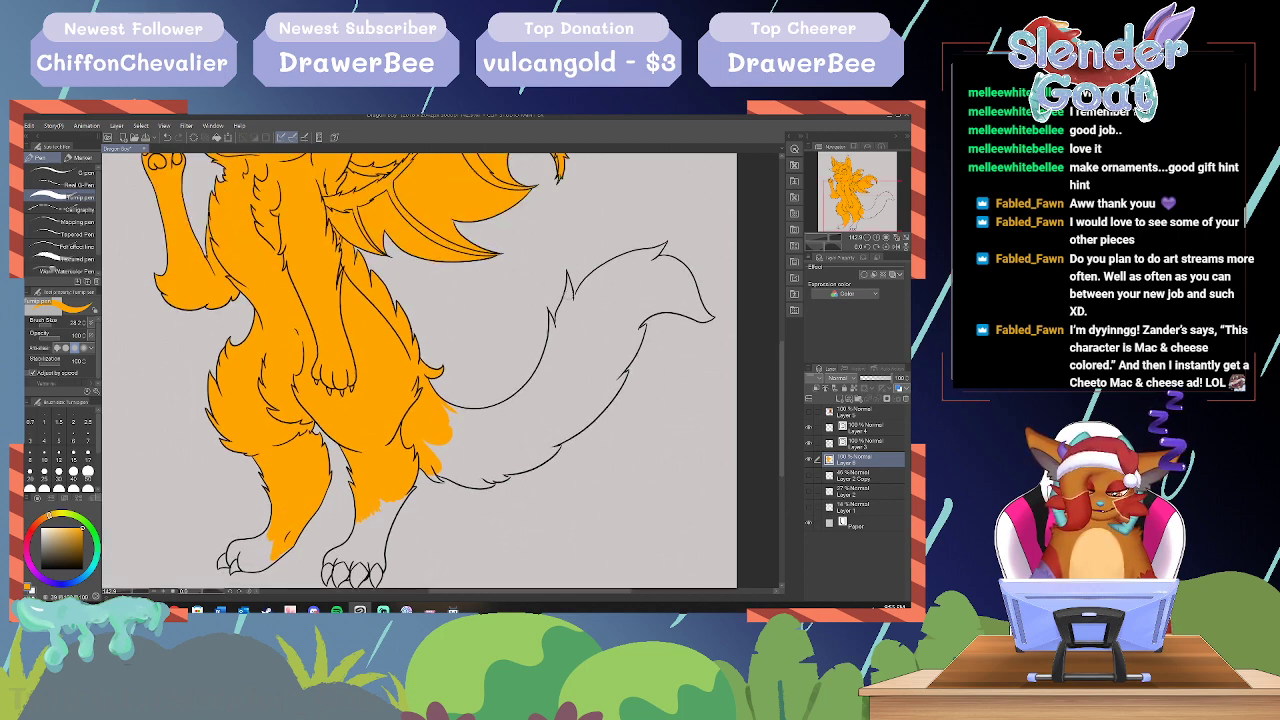
drag(569, 285, 558, 334)
mouse_move(566, 304)
mouse_down()
mouse_move(567, 346)
mouse_move(549, 349)
mouse_up()
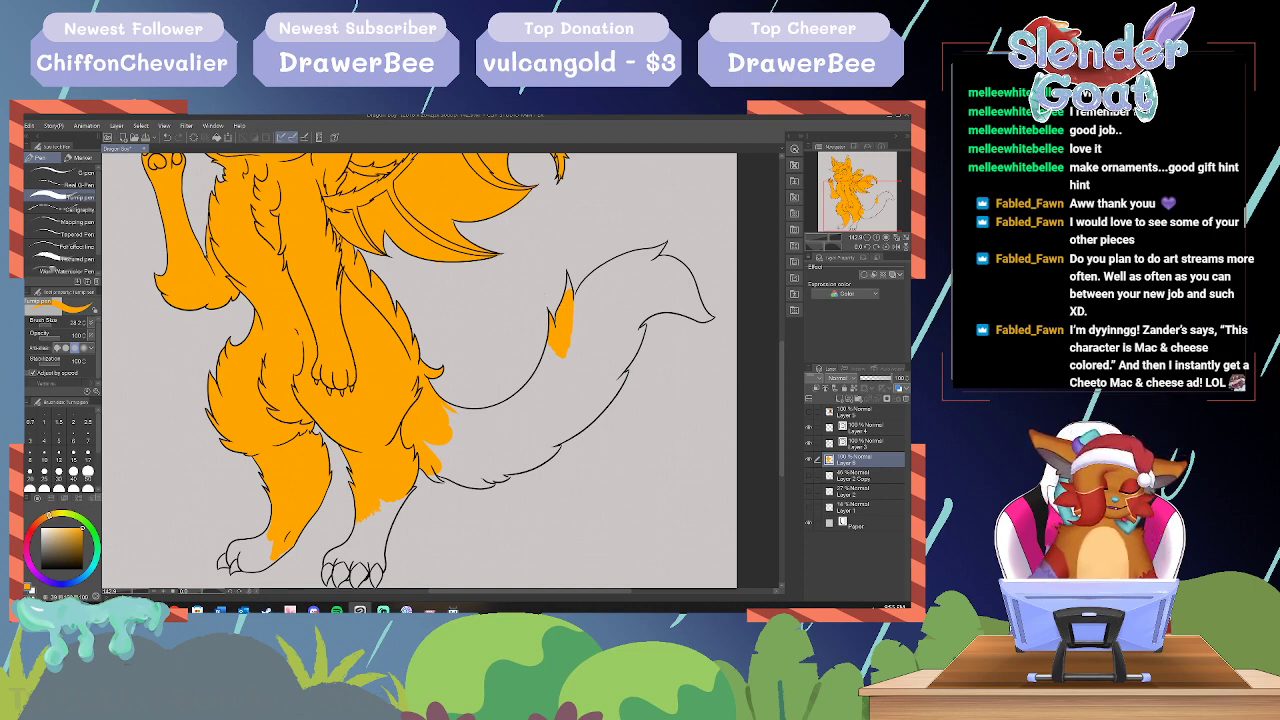
mouse_move(554, 324)
mouse_down()
mouse_move(543, 375)
mouse_move(557, 380)
mouse_move(511, 403)
mouse_up()
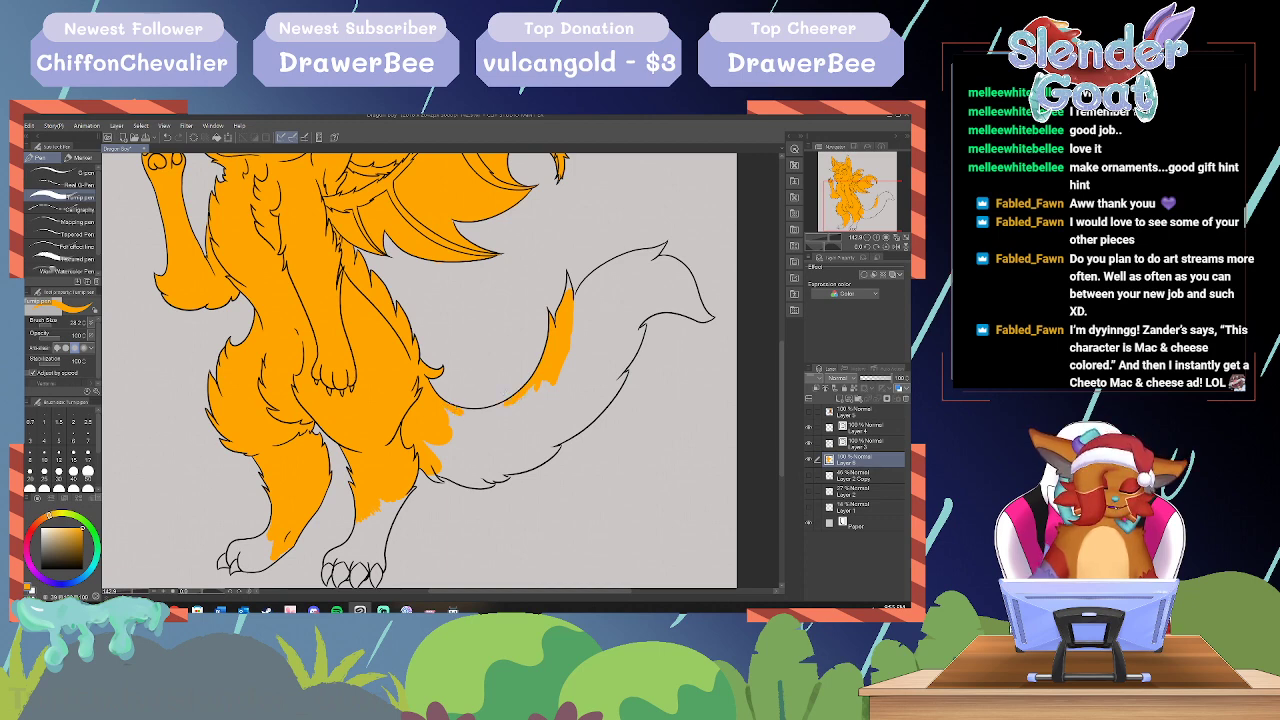
drag(508, 405, 485, 411)
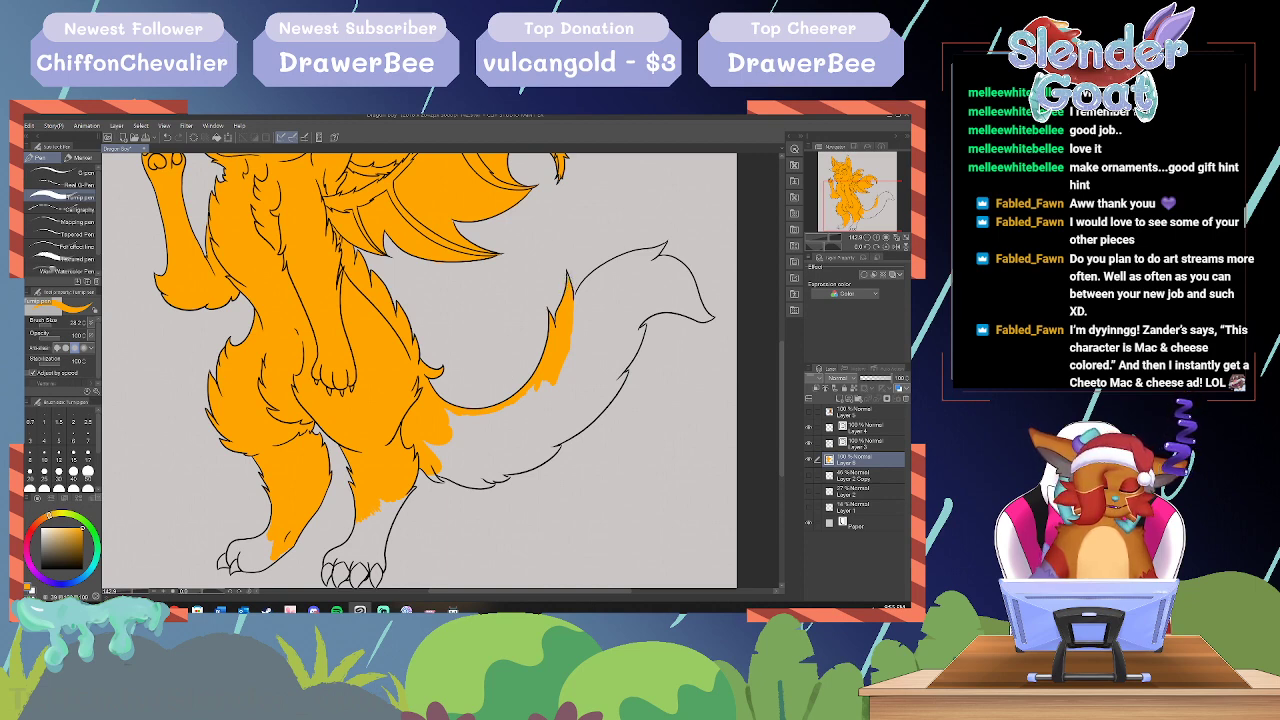
mouse_move(572, 314)
mouse_down()
mouse_move(566, 366)
mouse_move(540, 406)
mouse_move(455, 440)
mouse_move(462, 432)
mouse_up()
mouse_move(550, 380)
mouse_down()
mouse_move(458, 430)
mouse_move(446, 412)
mouse_move(540, 390)
mouse_move(470, 419)
mouse_move(531, 389)
mouse_move(500, 409)
mouse_up()
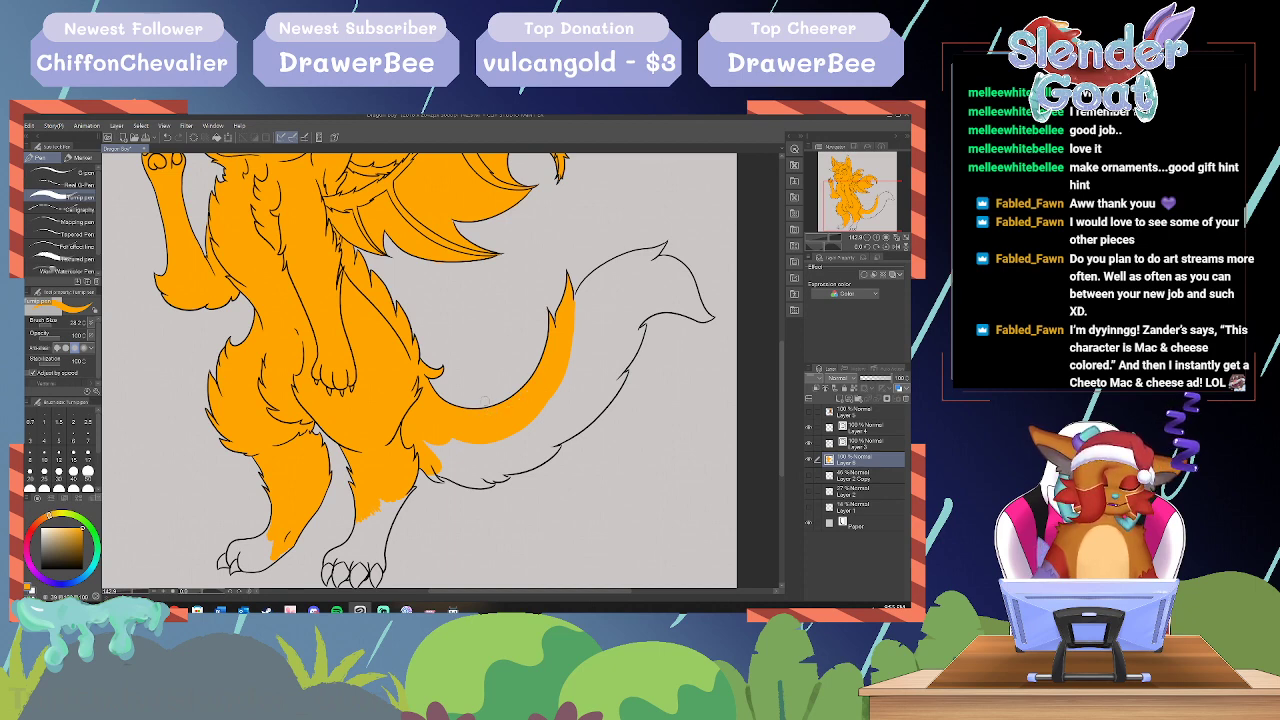
Step: Fill the base of the tail and extend the orange along its upper edge to the fur point near the tip, widening the band
mouse_move(428, 458)
mouse_down()
mouse_move(444, 448)
mouse_move(450, 468)
mouse_move(480, 442)
mouse_move(534, 430)
mouse_move(563, 345)
mouse_up()
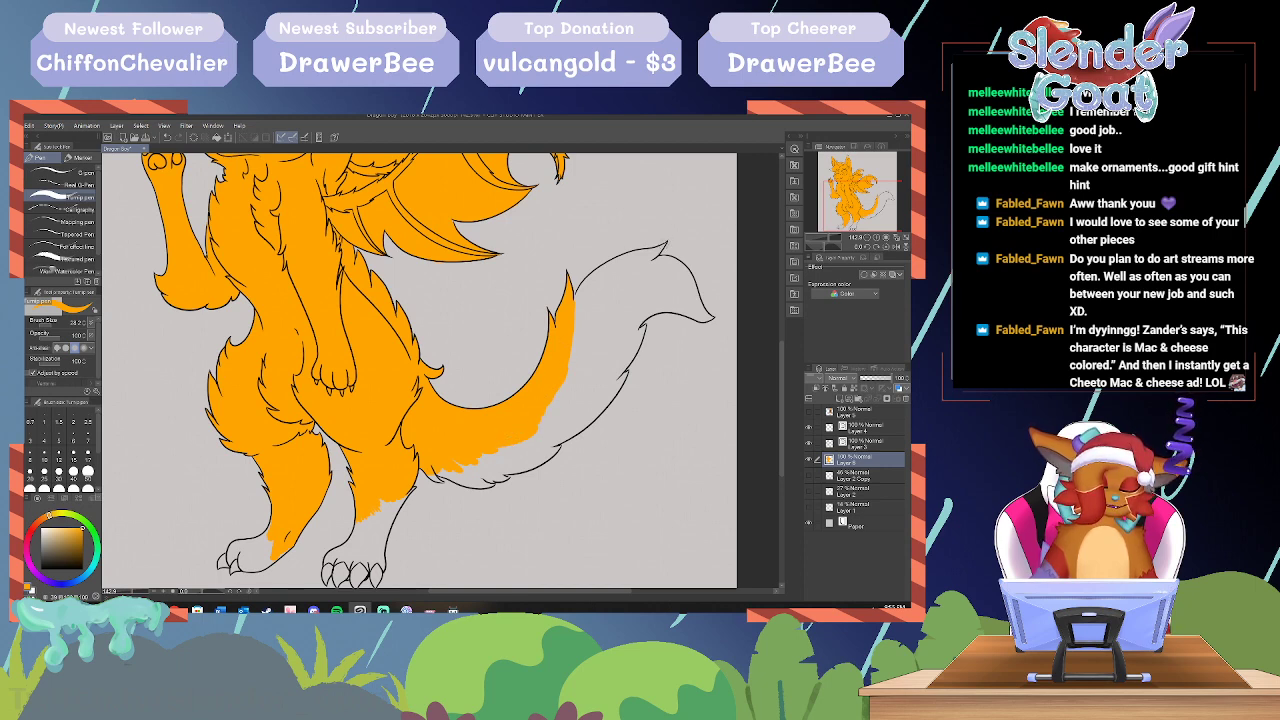
mouse_move(664, 246)
mouse_down()
mouse_move(578, 320)
mouse_move(609, 264)
mouse_move(654, 249)
mouse_up()
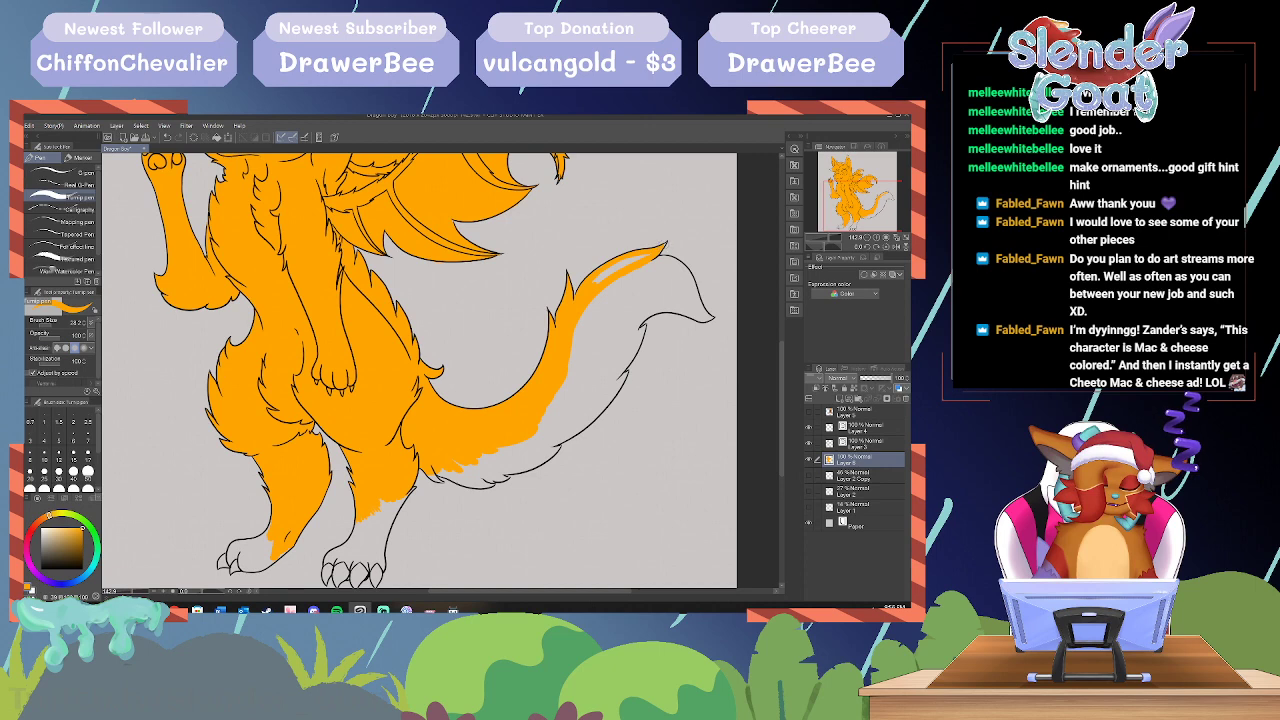
mouse_move(646, 256)
mouse_down()
mouse_move(598, 278)
mouse_move(632, 262)
mouse_up()
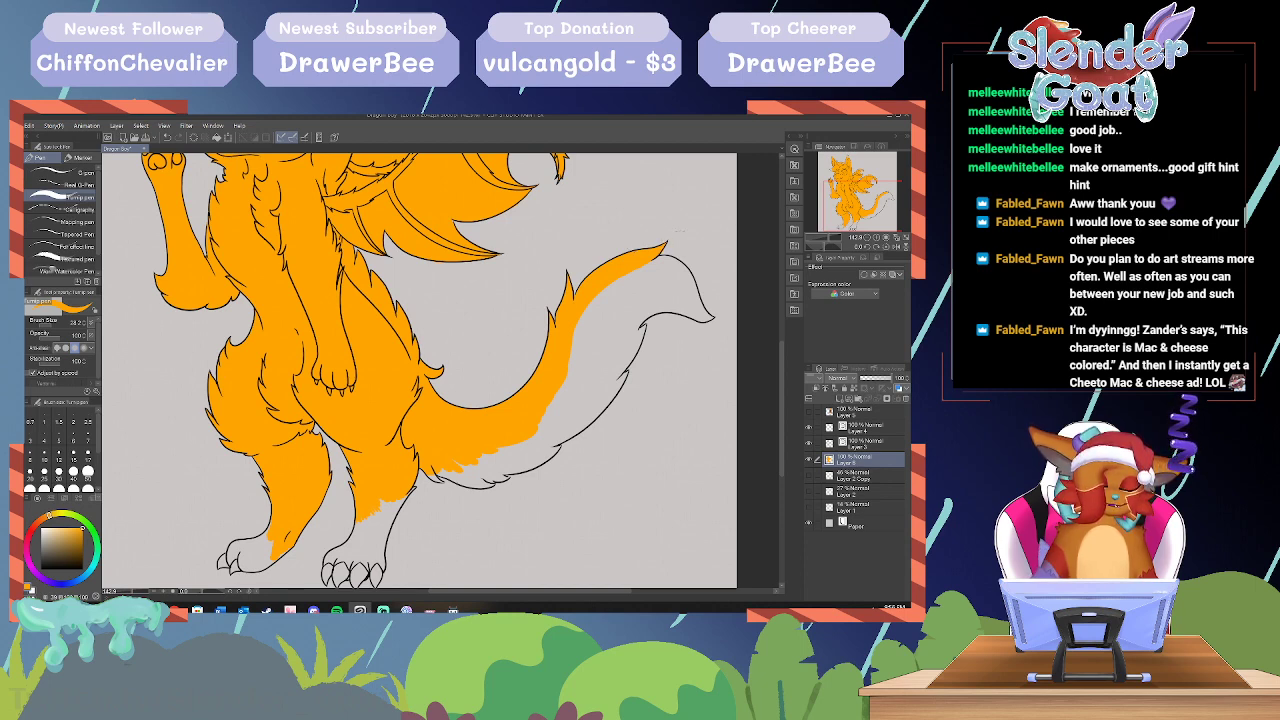
mouse_move(650, 263)
mouse_down()
mouse_move(620, 284)
mouse_move(546, 420)
mouse_up()
mouse_move(546, 420)
mouse_down()
mouse_move(583, 318)
mouse_move(652, 262)
mouse_move(584, 314)
mouse_up()
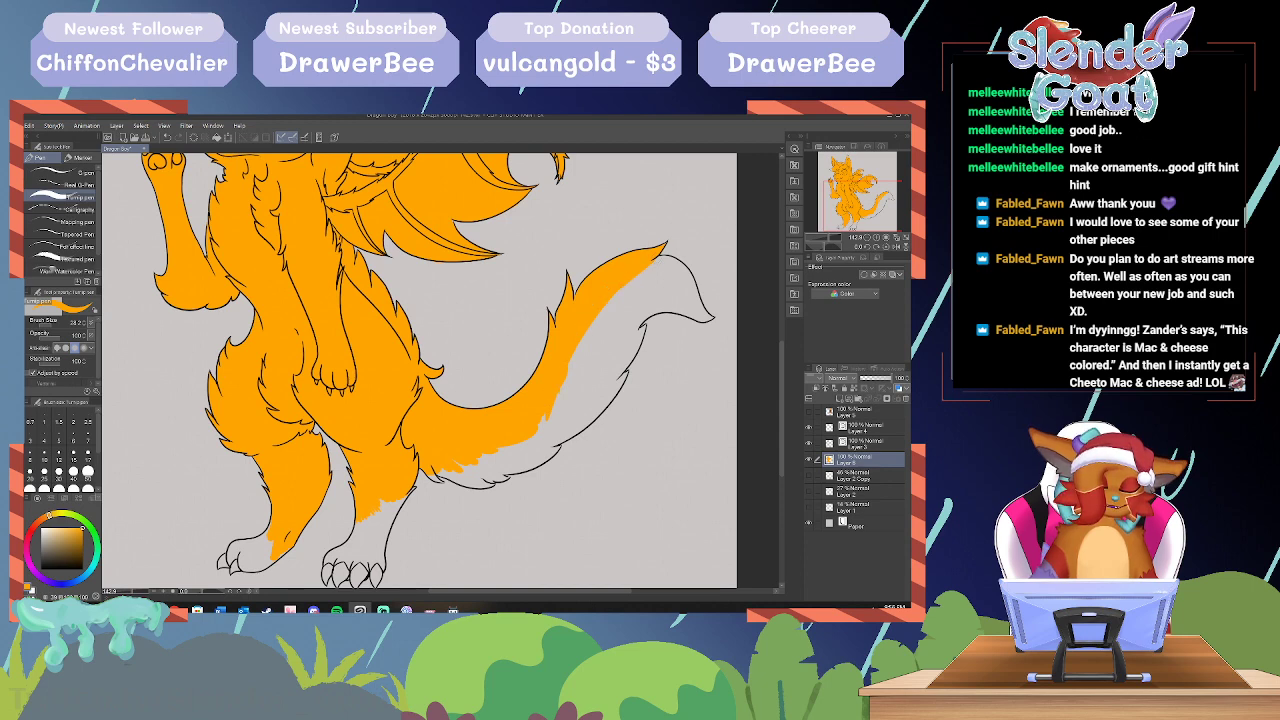
mouse_move(648, 264)
mouse_down()
mouse_move(520, 446)
mouse_move(474, 462)
mouse_up()
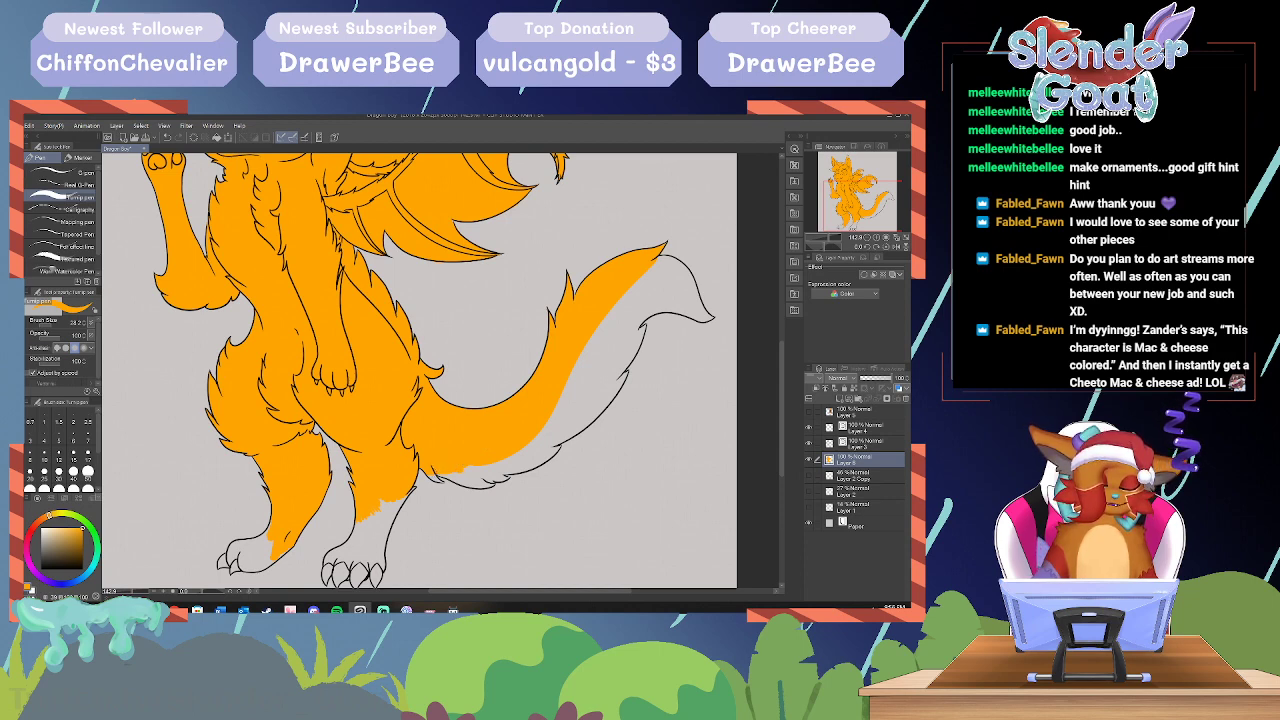
drag(442, 470, 490, 468)
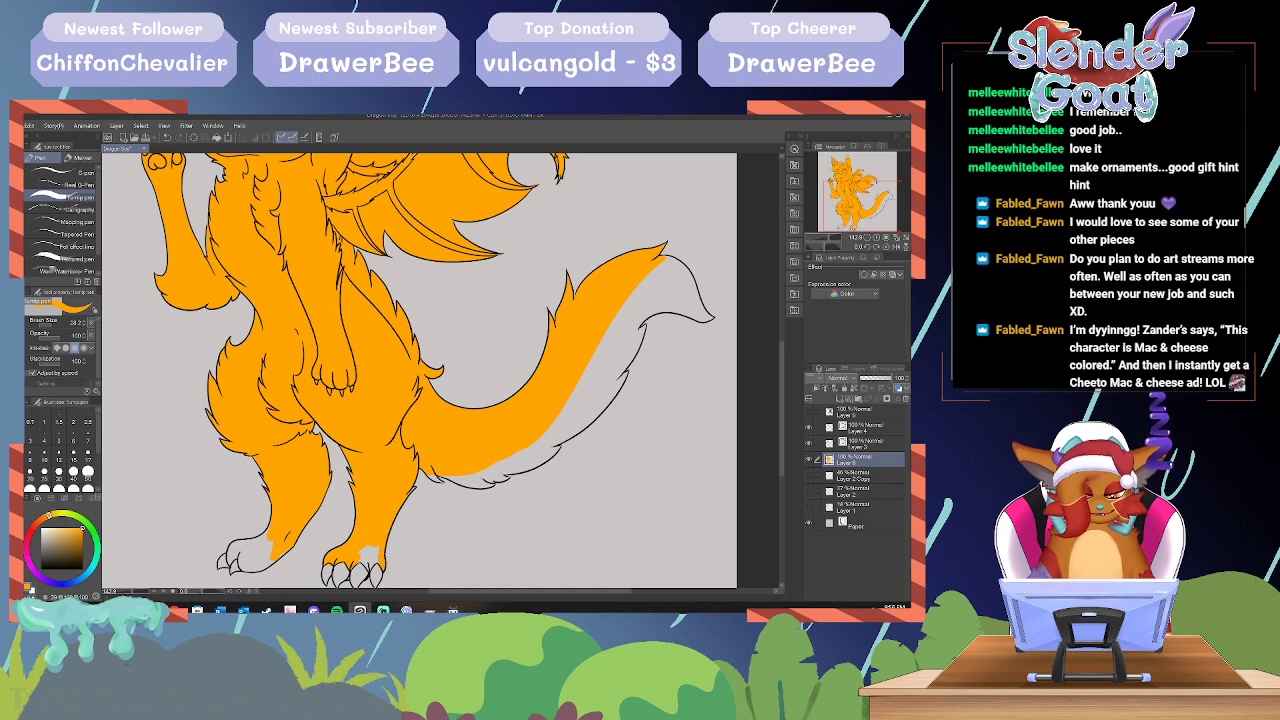
Step: Finish the foot nearest the tail above its claws, and fill the other hind foot in orange with a smaller pen
mouse_move(378, 549)
mouse_down()
mouse_move(373, 562)
mouse_move(361, 553)
mouse_up()
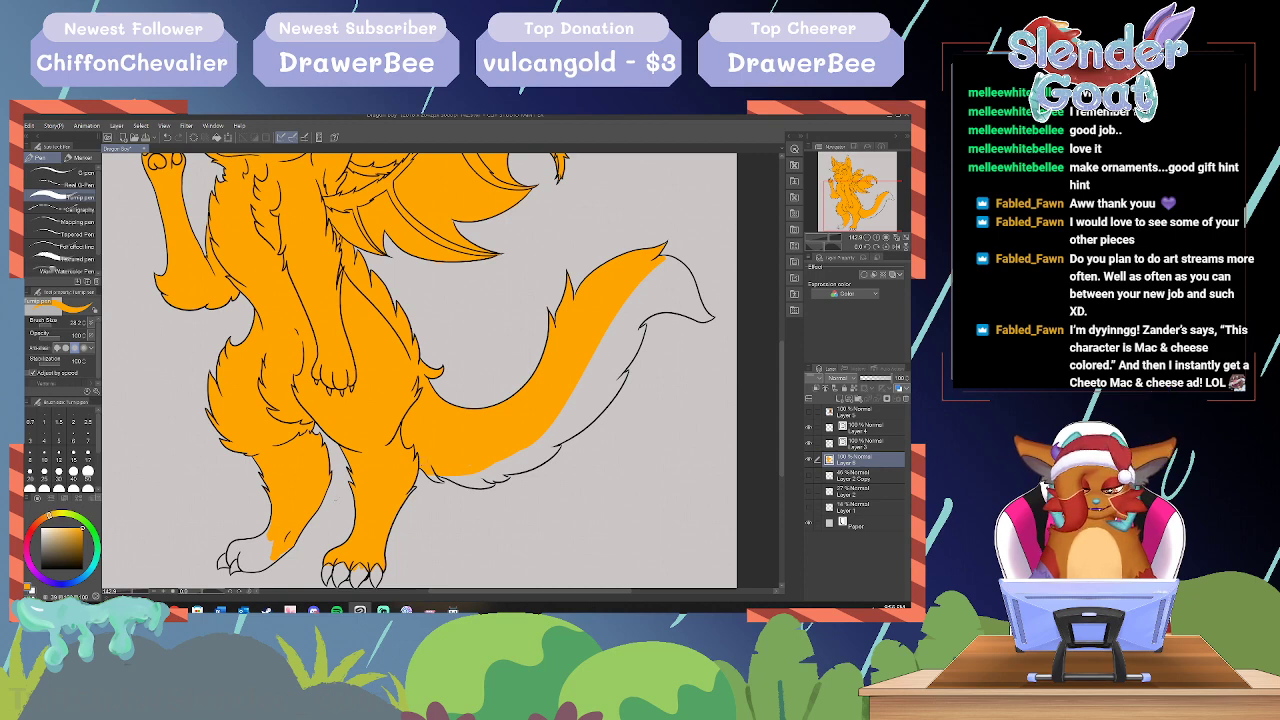
drag(51, 325, 48, 325)
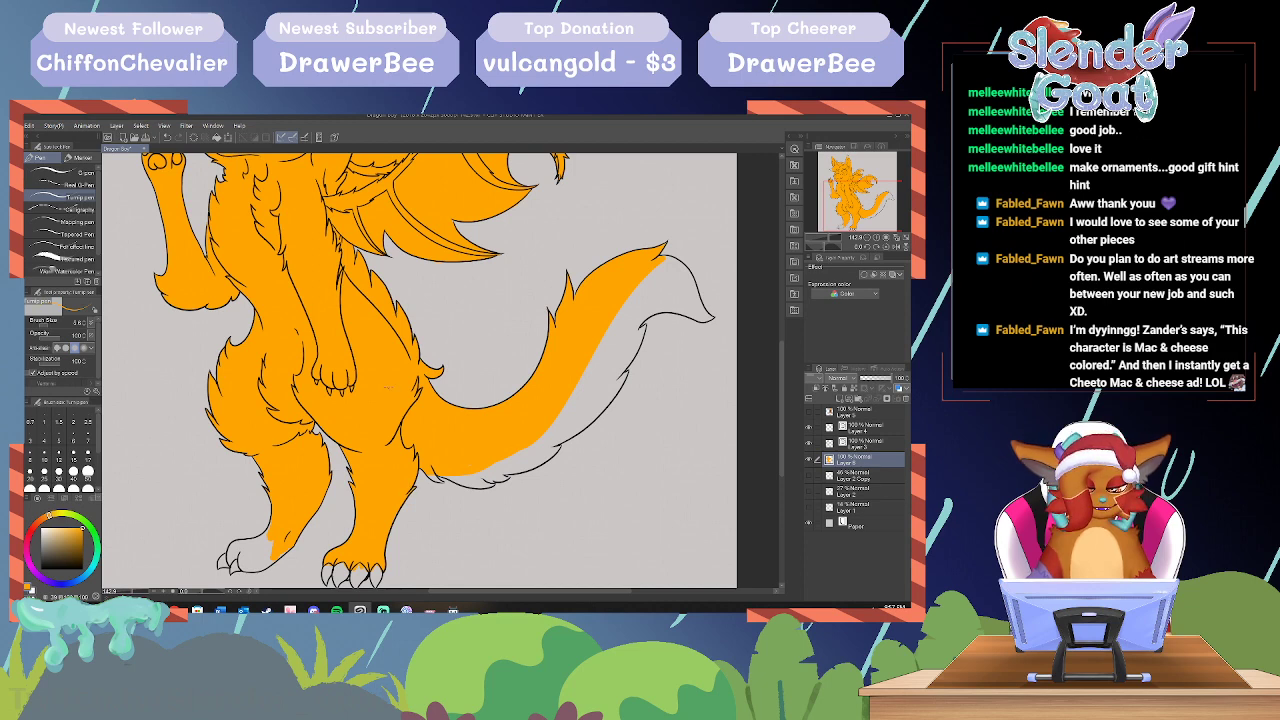
drag(48, 326, 50, 326)
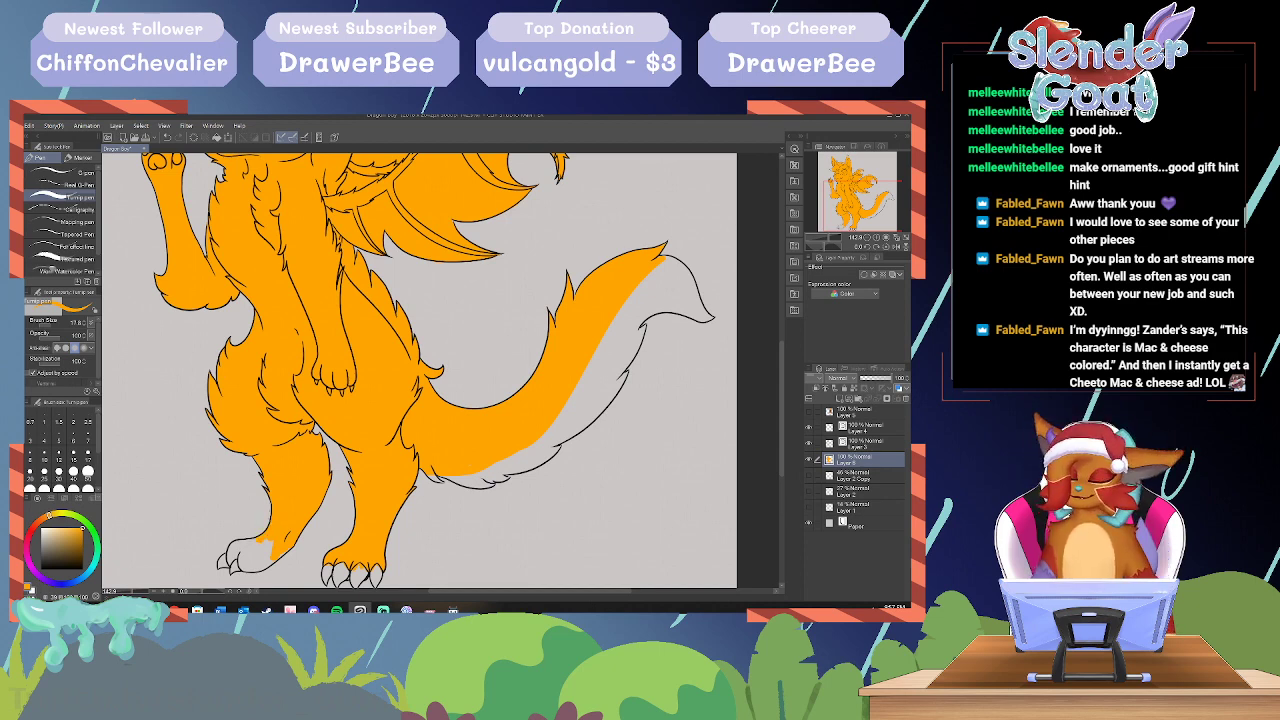
mouse_move(249, 551)
mouse_down()
mouse_move(237, 553)
mouse_move(262, 544)
mouse_up()
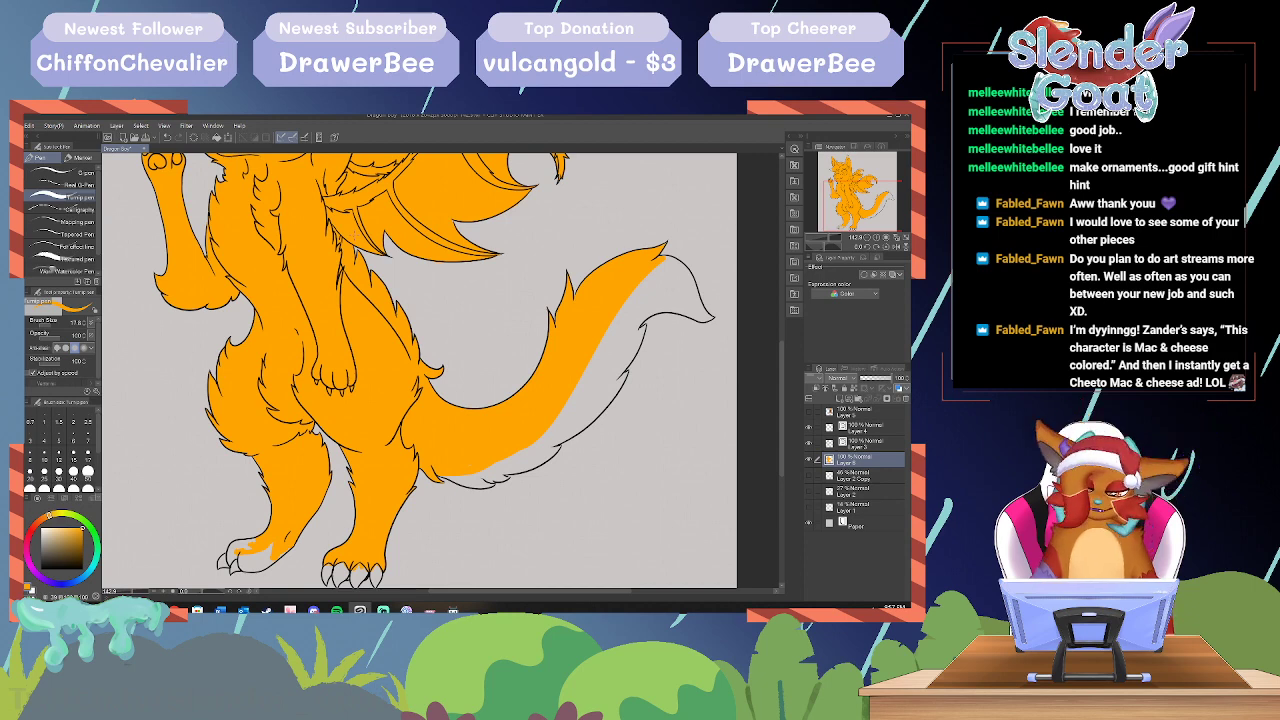
scroll(420, 370, up, 5)
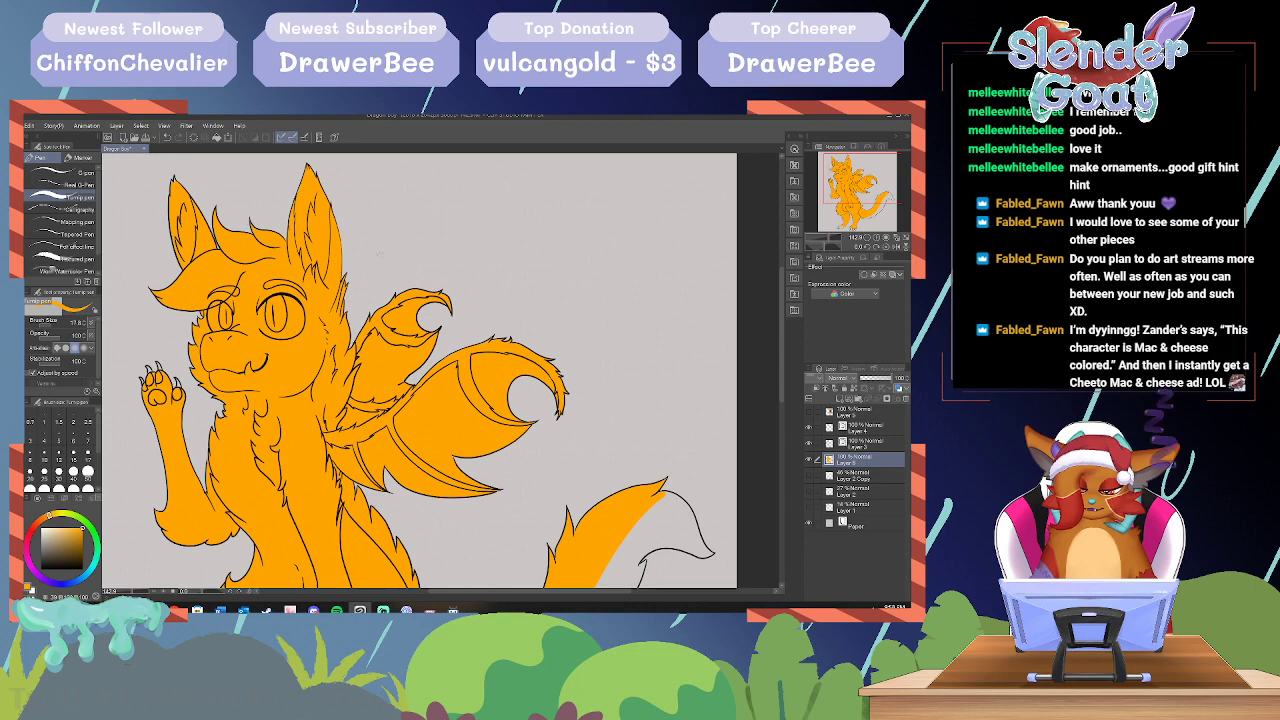
scroll(408, 247, down, 6)
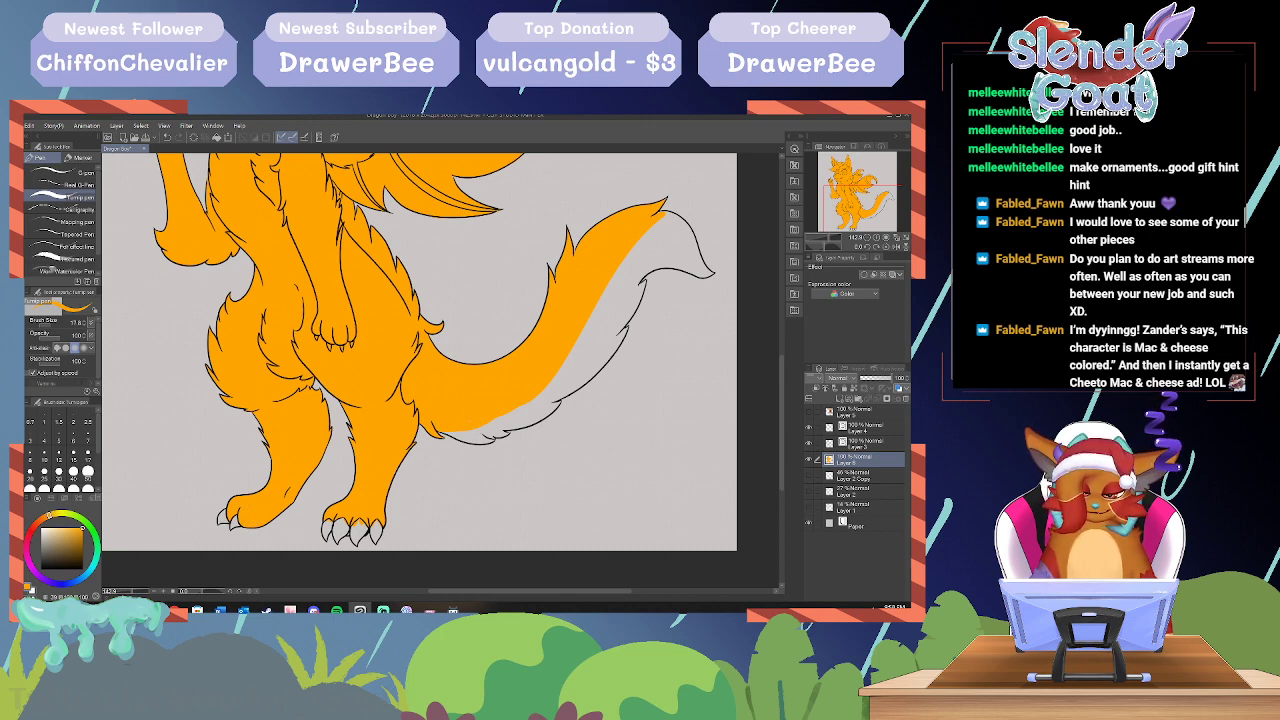
Step: Edge the tail tip in orange, and fill the tip and the tail's furry underside with a larger pen
drag(530, 591, 570, 591)
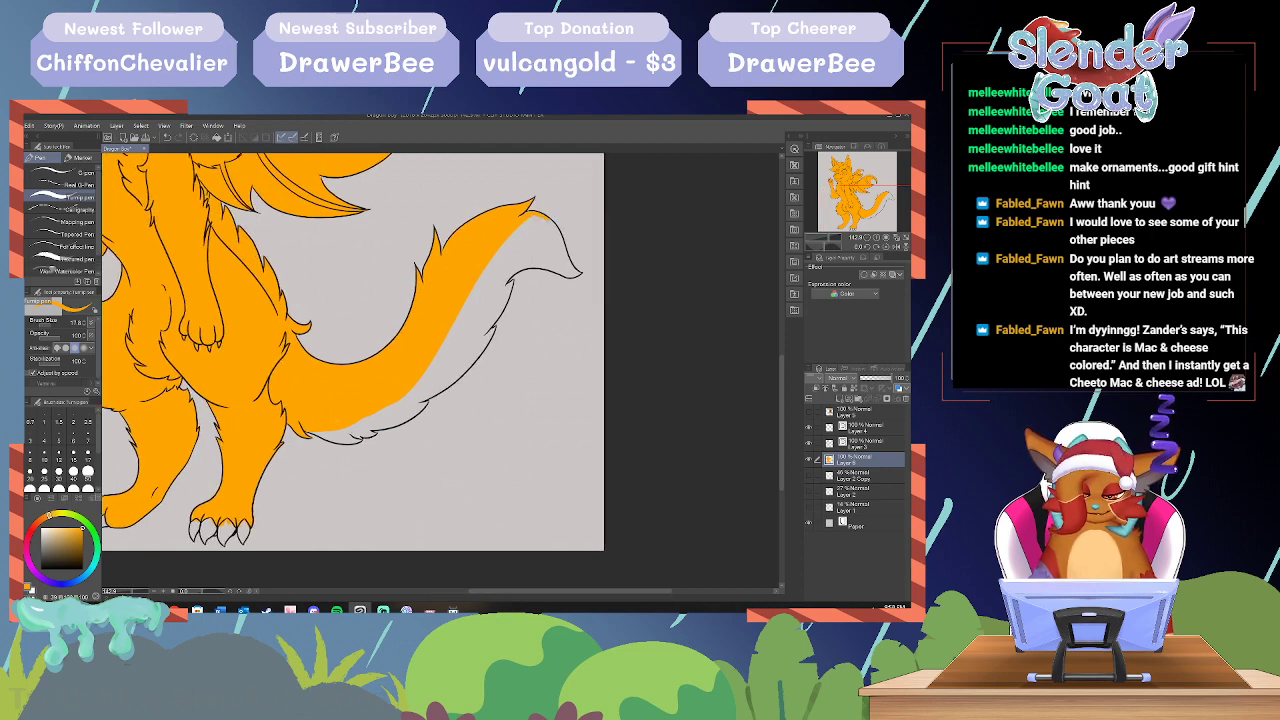
mouse_move(543, 215)
mouse_down()
mouse_move(576, 272)
mouse_move(503, 285)
mouse_up()
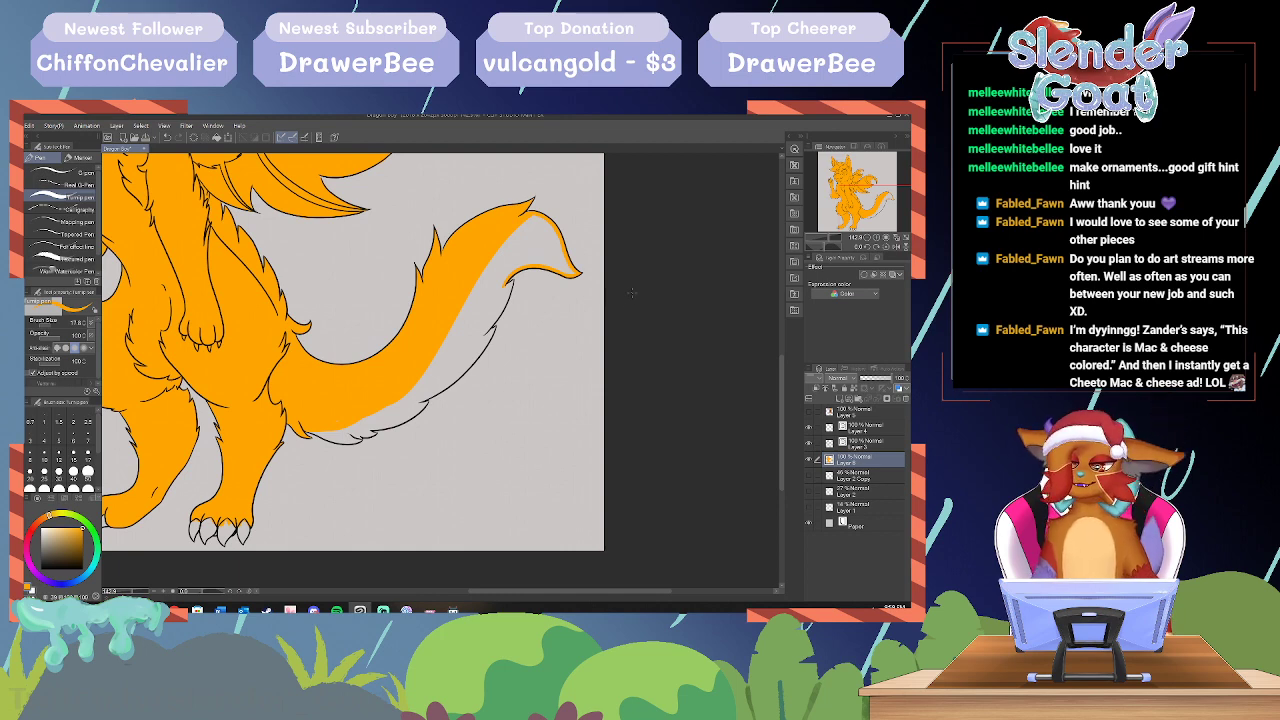
click(52, 324)
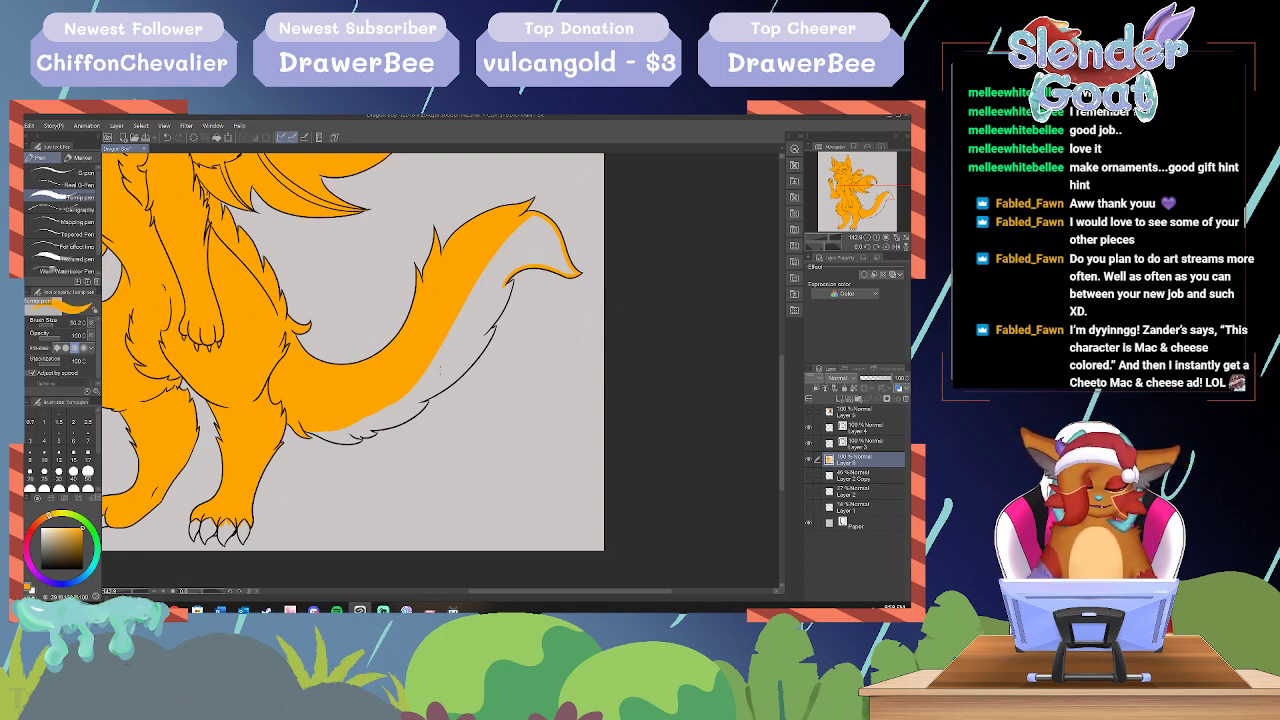
mouse_move(327, 429)
mouse_down()
mouse_move(316, 433)
mouse_move(350, 436)
mouse_move(416, 390)
mouse_move(470, 292)
mouse_move(522, 238)
mouse_move(556, 230)
mouse_move(506, 239)
mouse_move(546, 224)
mouse_move(570, 271)
mouse_move(530, 254)
mouse_move(488, 286)
mouse_move(515, 266)
mouse_move(462, 355)
mouse_move(408, 405)
mouse_move(332, 444)
mouse_move(414, 412)
mouse_move(490, 330)
mouse_up()
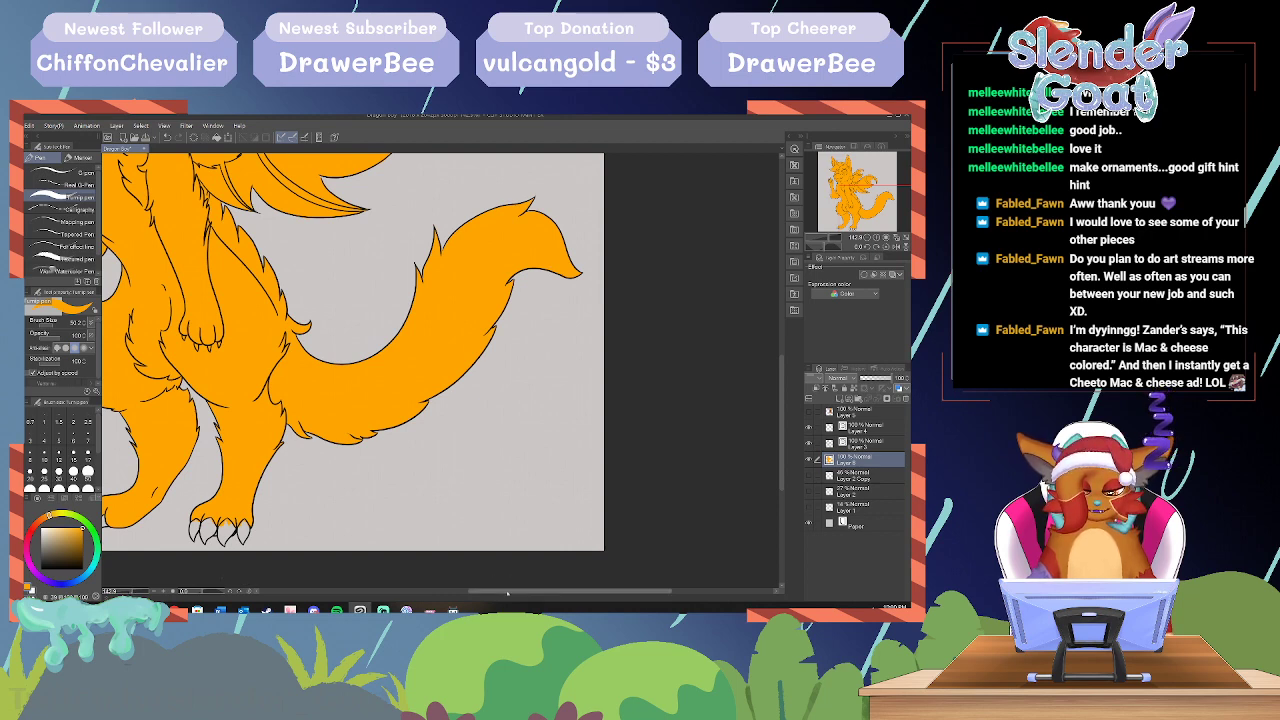
Step: Adjust the pen size and fill the claws of the hind foot nearest the tail with orange
drag(590, 591, 543, 591)
drag(783, 383, 783, 318)
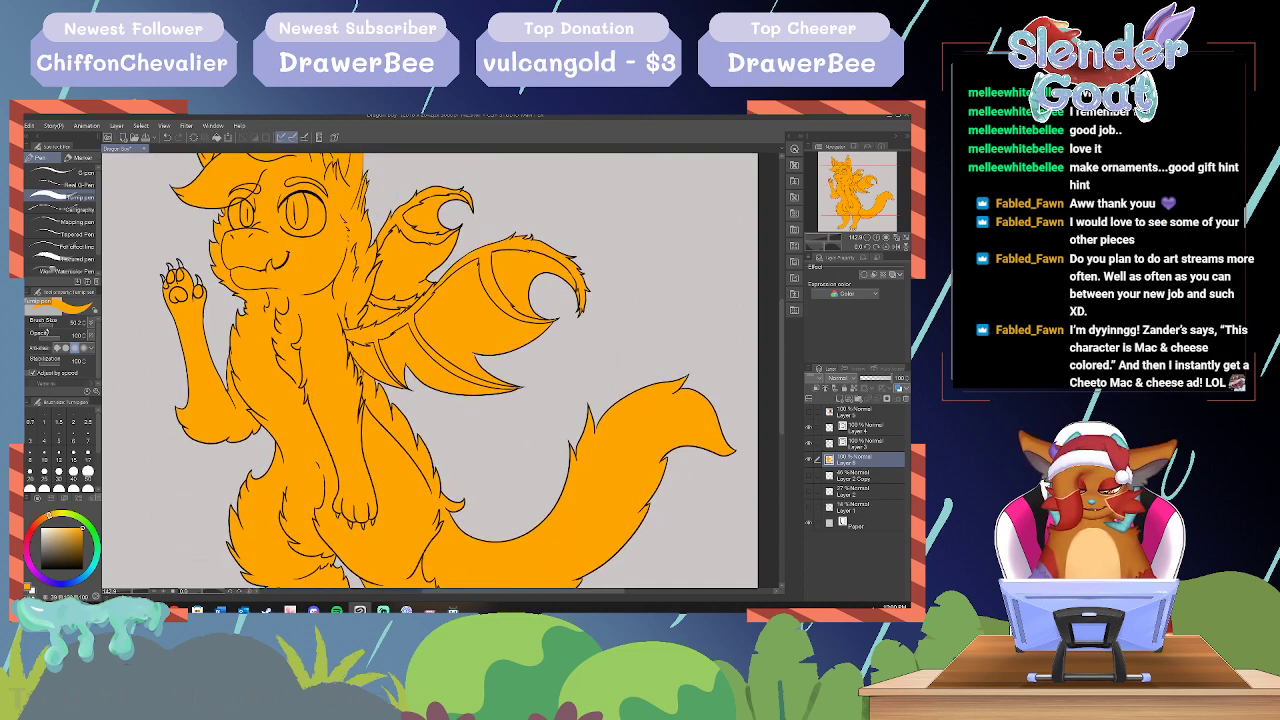
drag(52, 325, 46, 326)
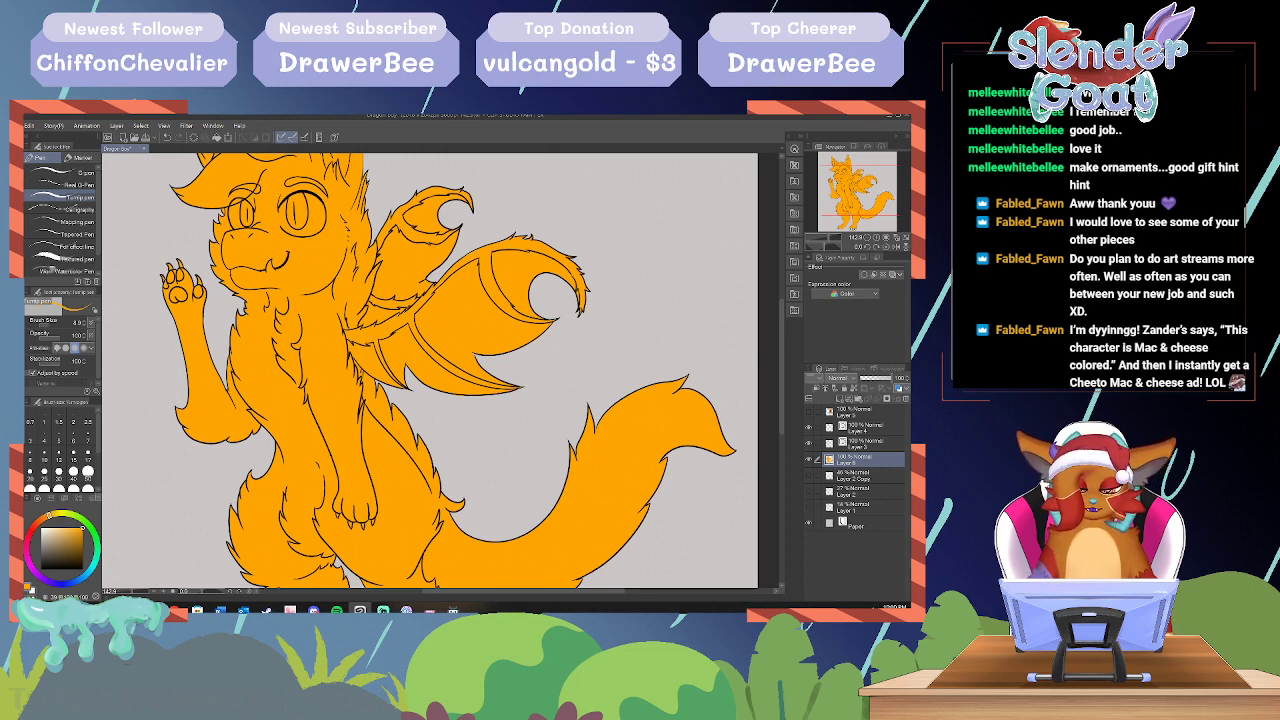
scroll(470, 370, down, 1)
scroll(779, 423, down, 1)
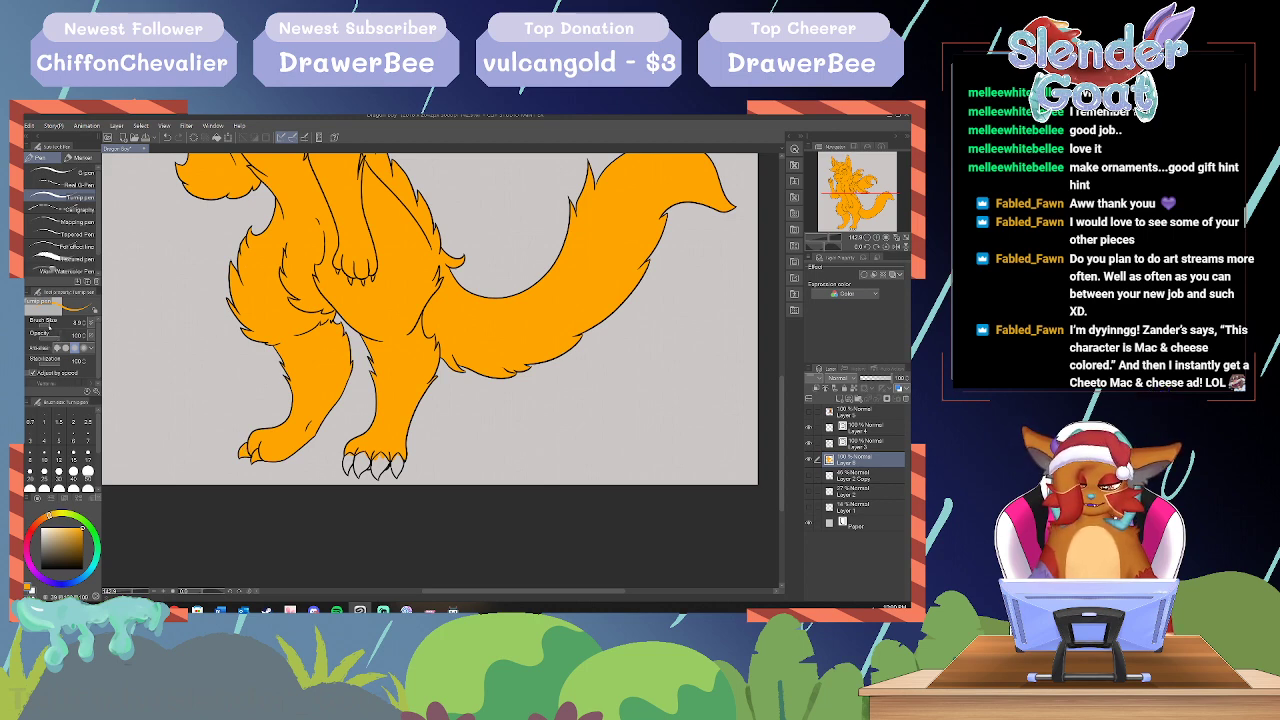
click(49, 325)
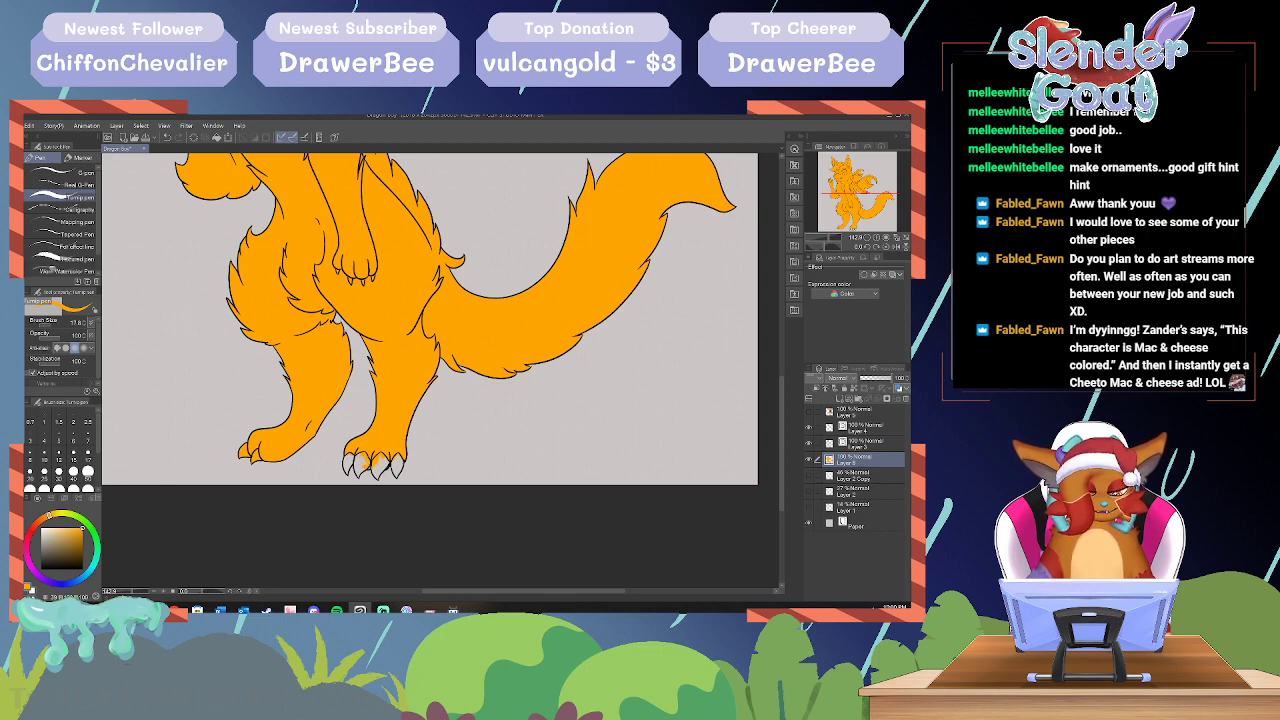
drag(355, 458, 356, 470)
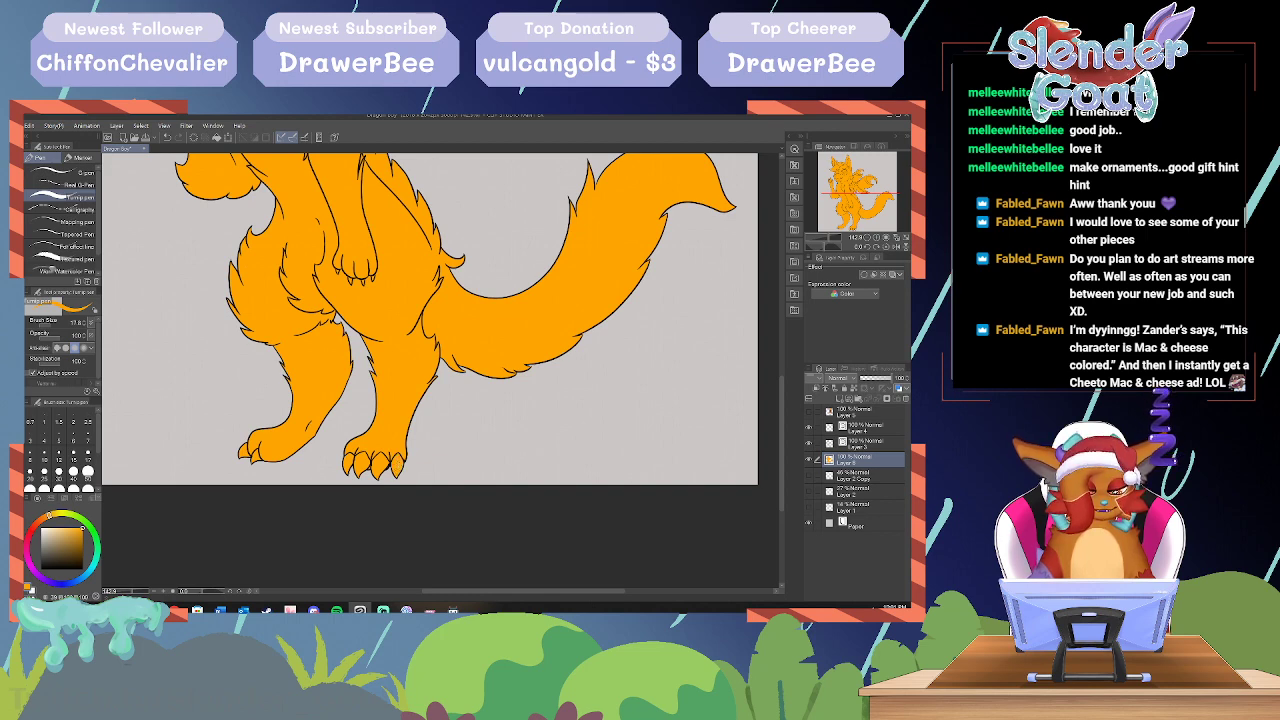
Step: Add a new layer directly above the paper layer and fill it with black behind the dragon
drag(135, 590, 127, 590)
drag(782, 355, 785, 308)
click(834, 526)
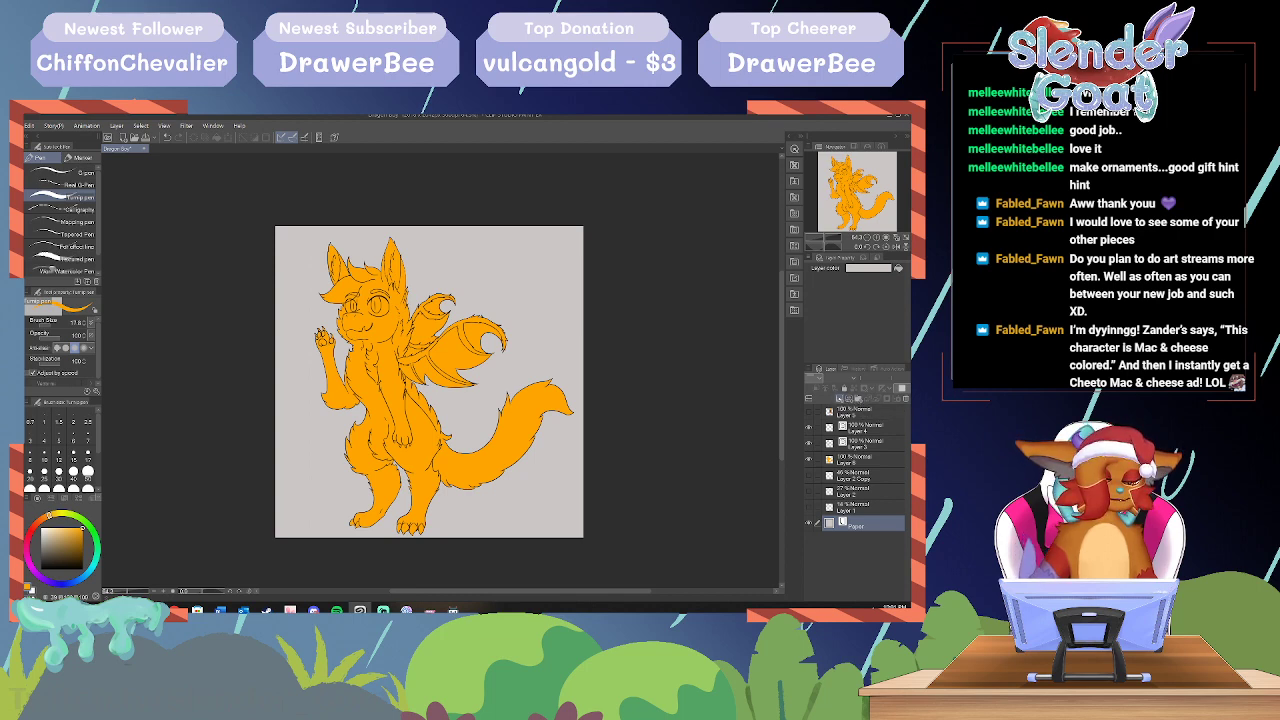
click(839, 398)
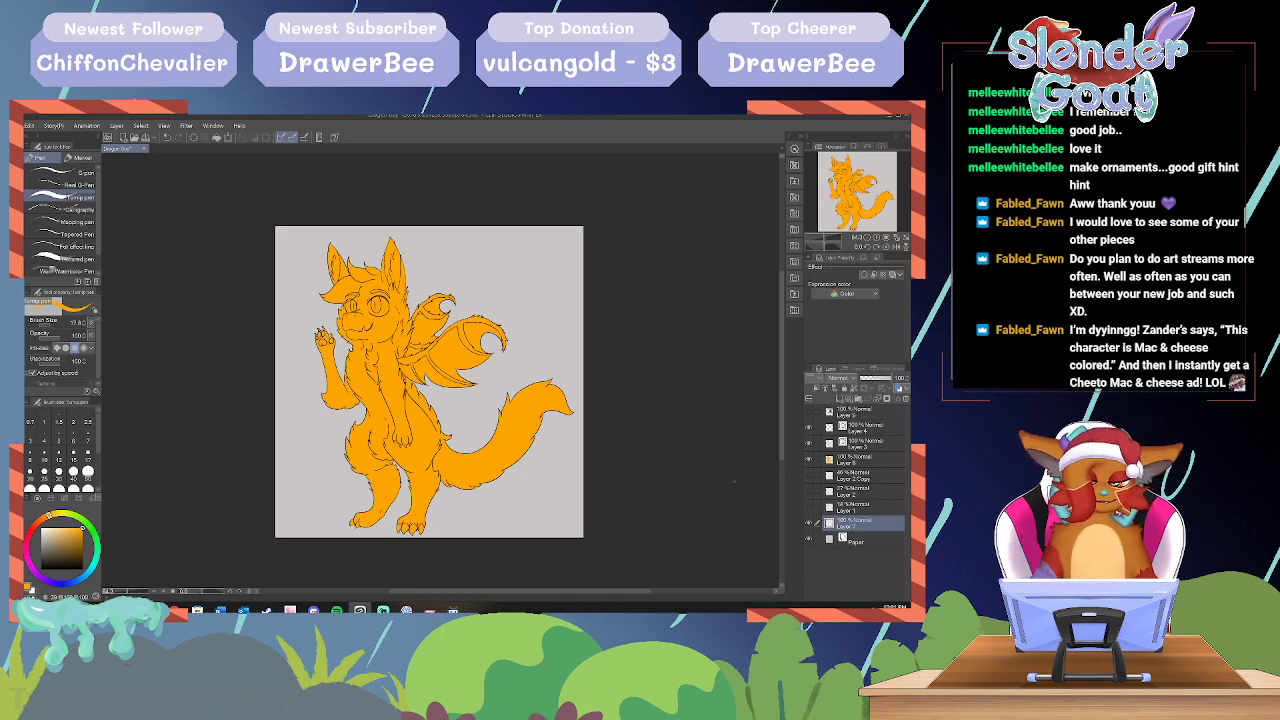
click(84, 568)
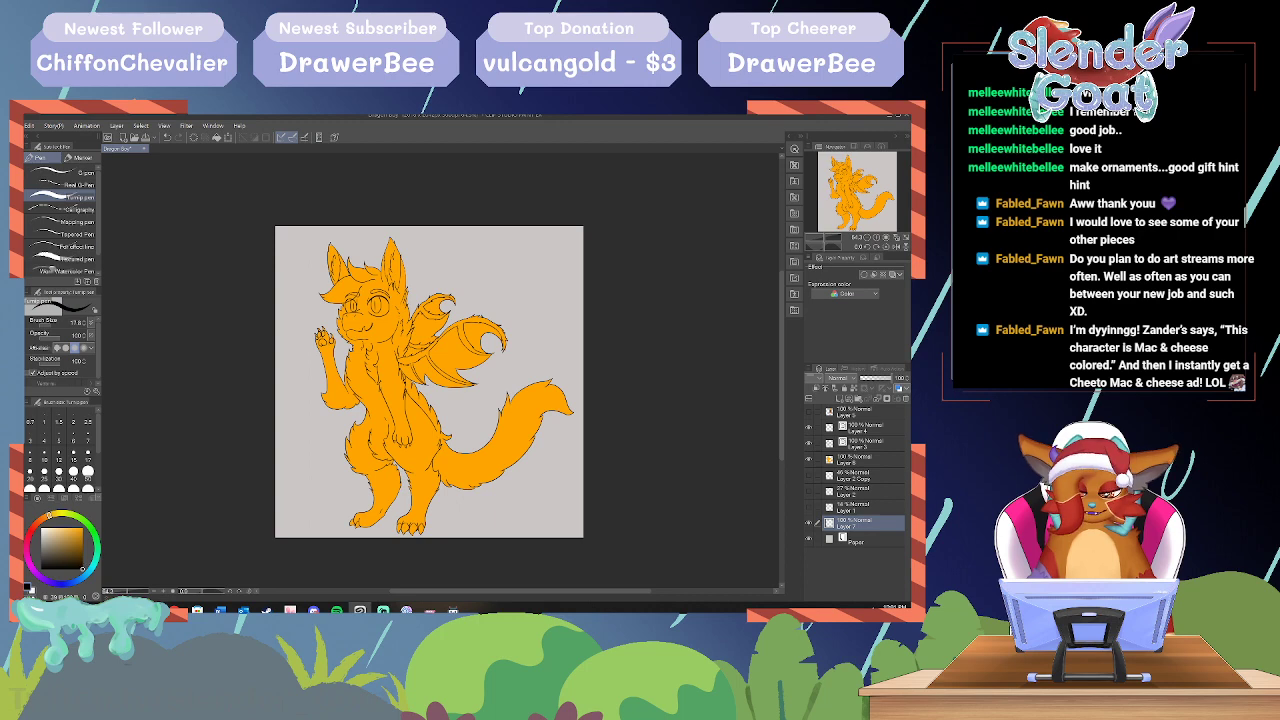
key(g)
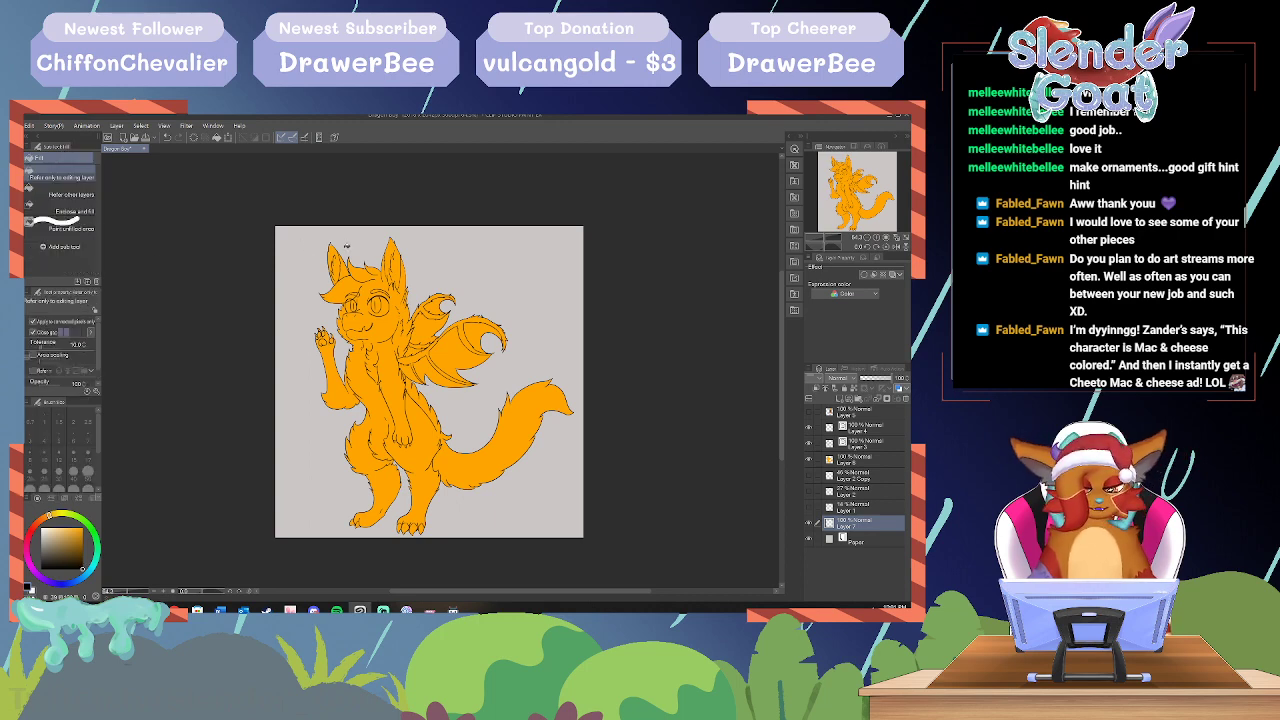
click(347, 246)
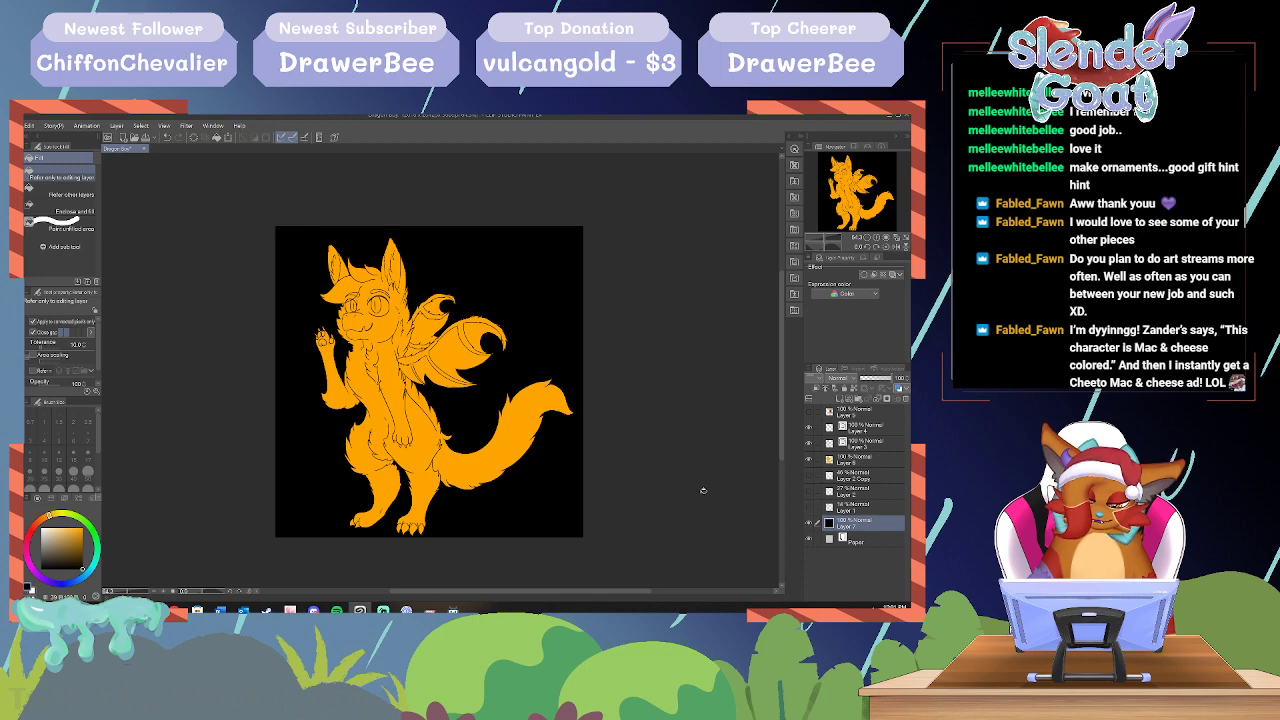
Step: Refill the backdrop layer behind the dragon with a dark brown instead of black
click(58, 559)
click(314, 428)
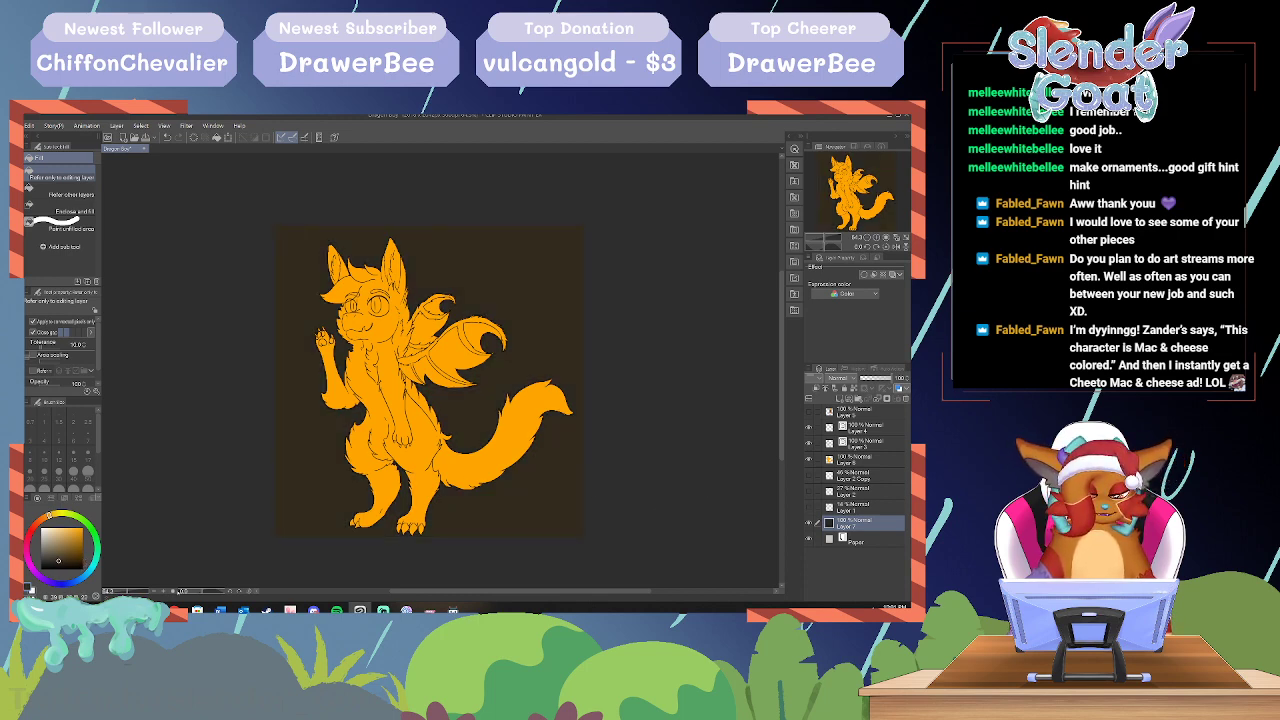
drag(126, 592, 134, 594)
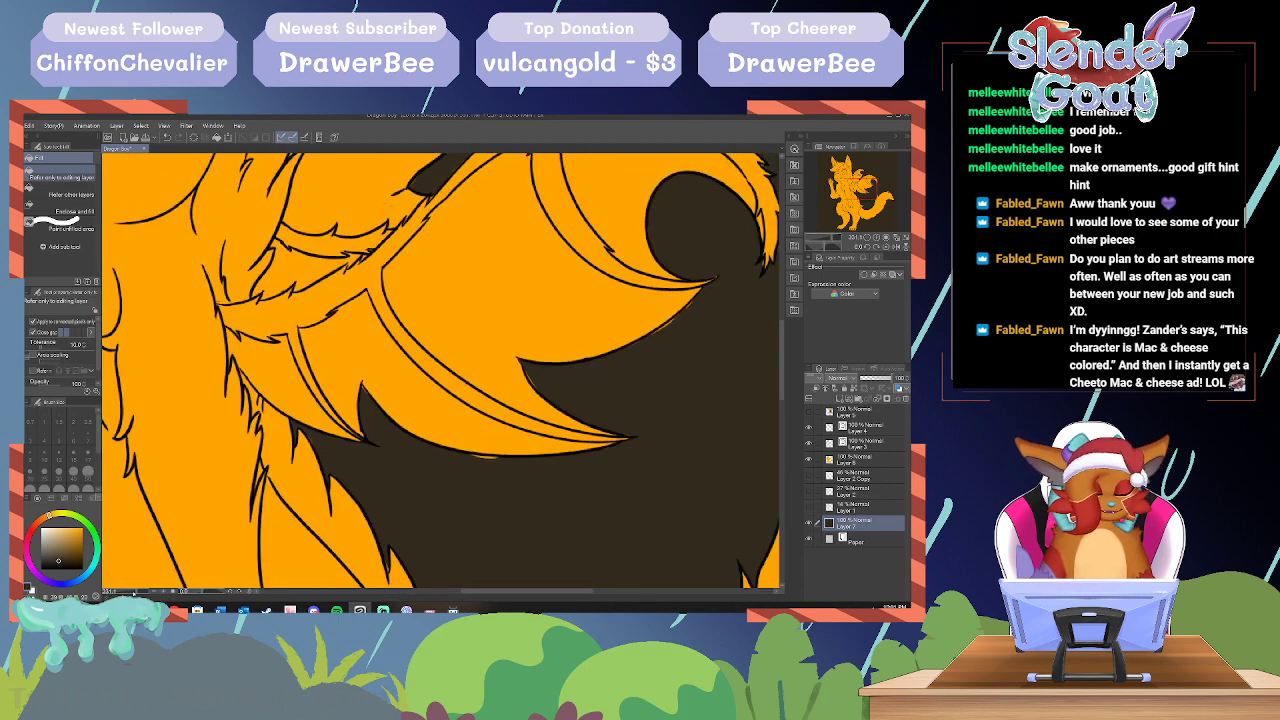
Step: Select the orange base layer and examine its edges around the wings, hair and ears for gaps or spill against the dark backdrop
click(852, 460)
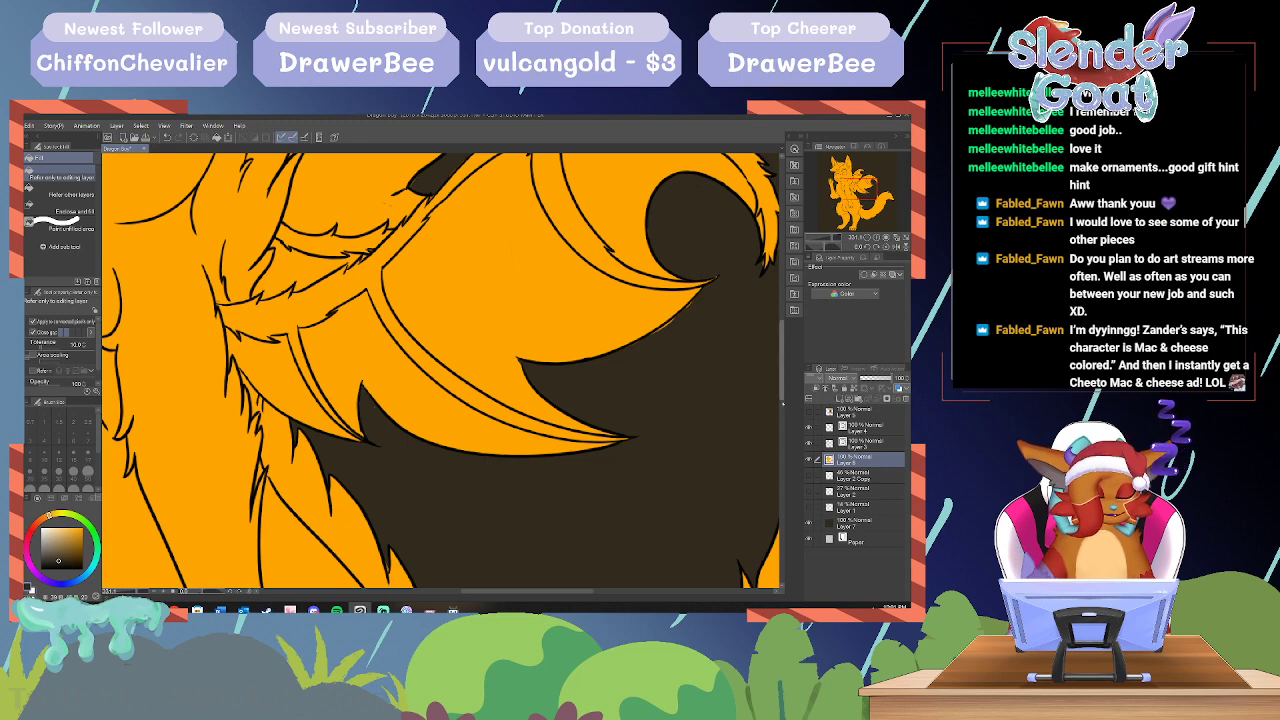
drag(782, 360, 782, 350)
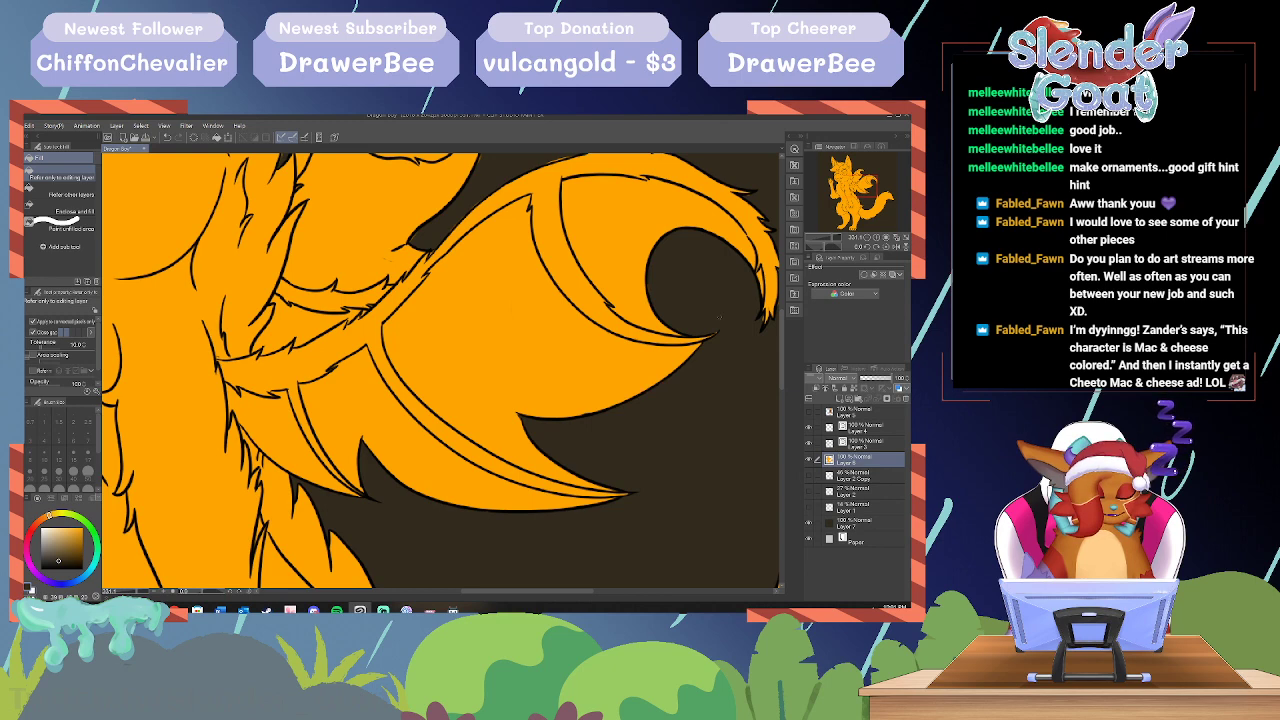
drag(783, 343, 783, 333)
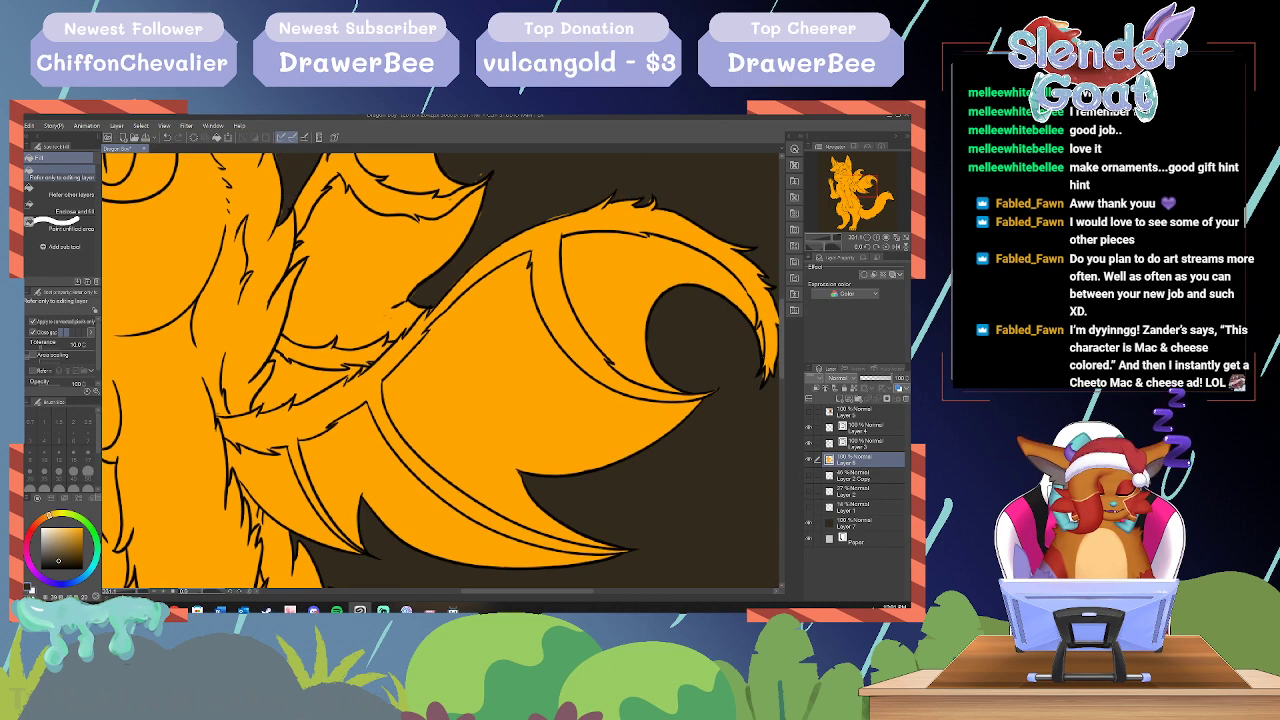
drag(560, 591, 589, 591)
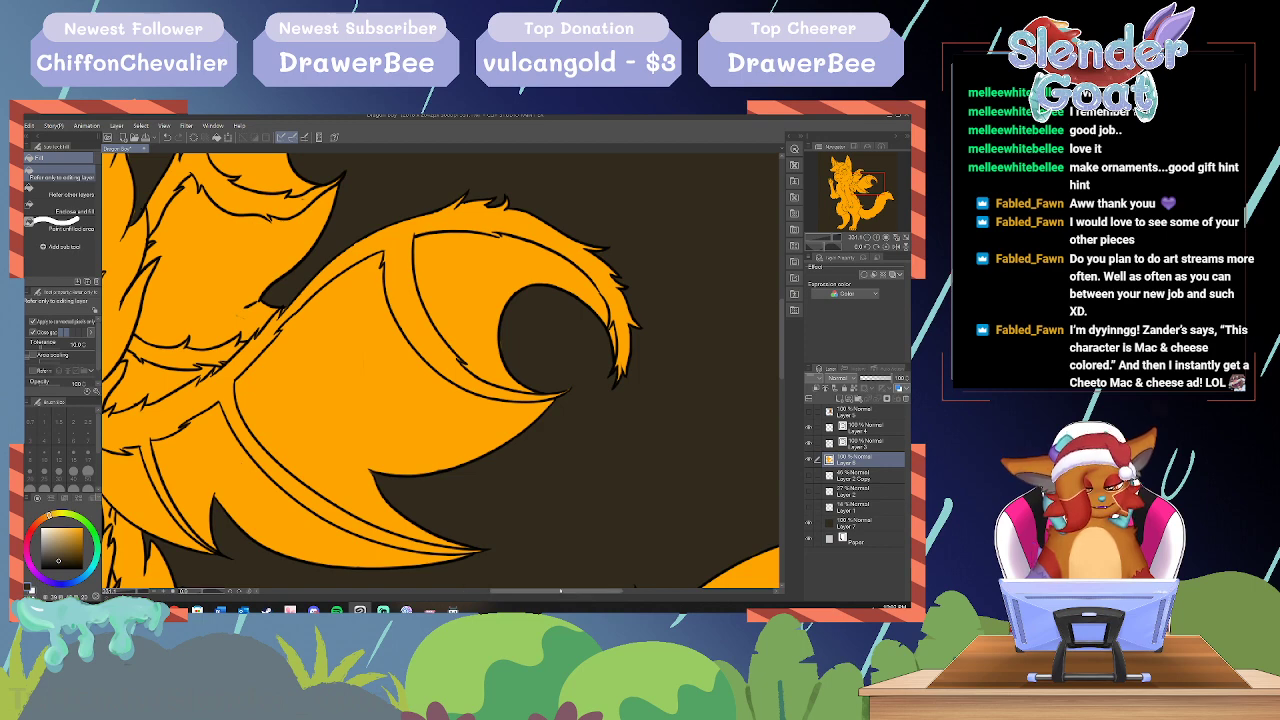
drag(561, 591, 504, 601)
drag(782, 342, 782, 307)
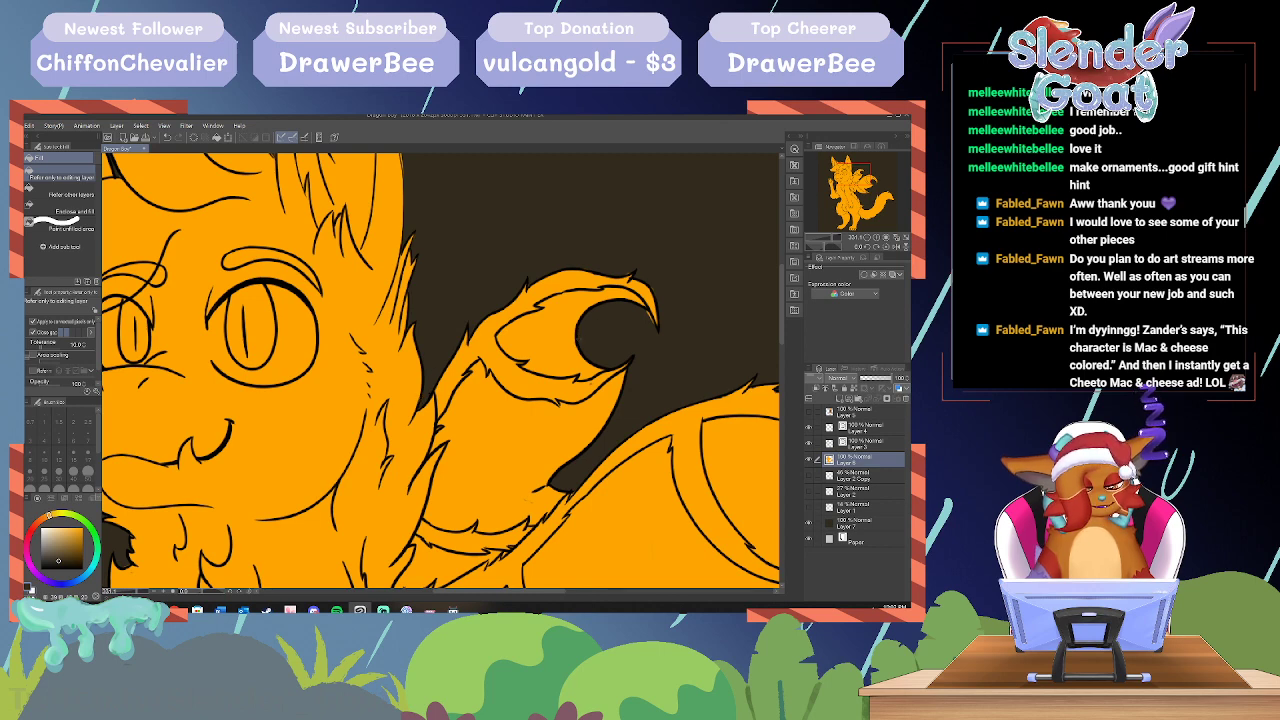
drag(648, 312, 654, 322)
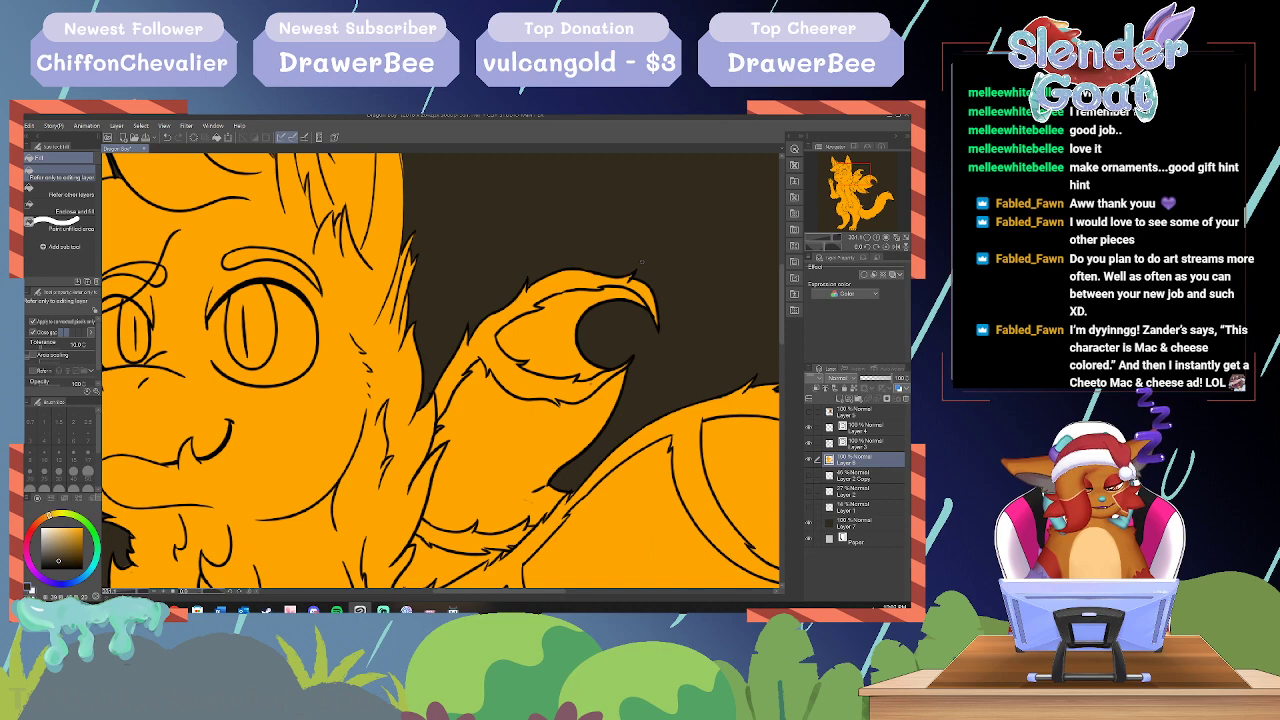
scroll(440, 370, up, 5)
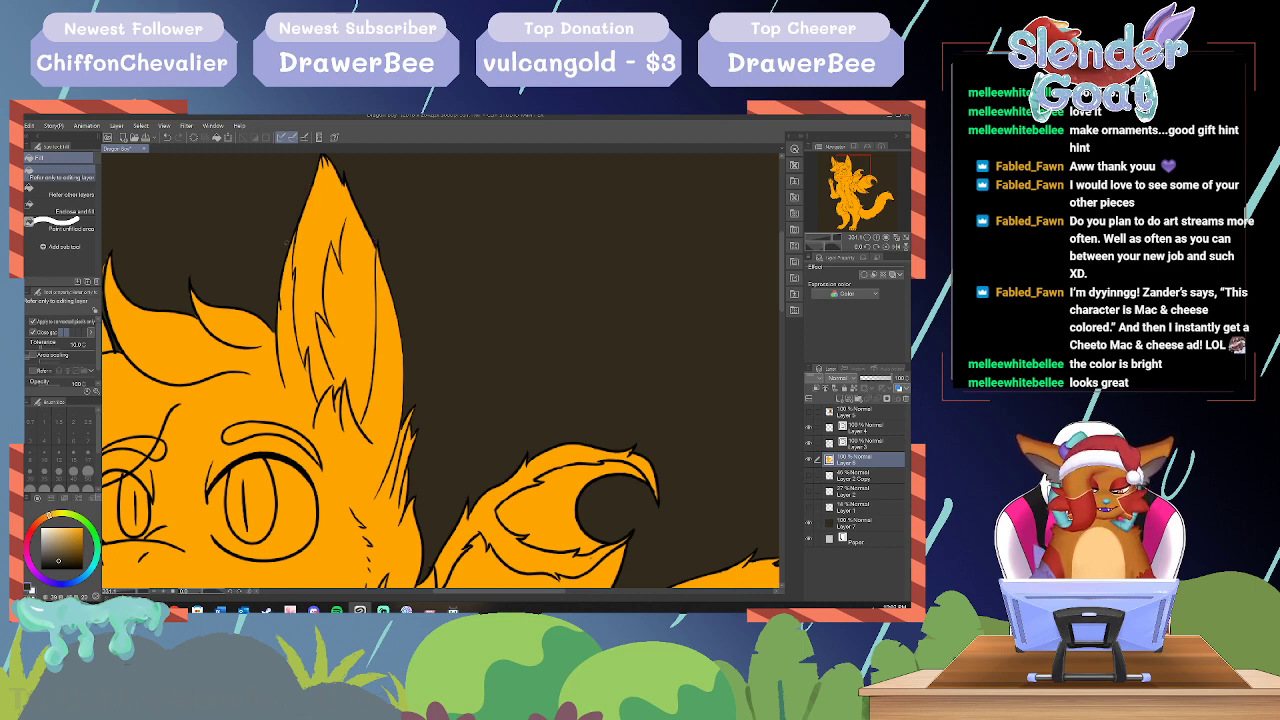
drag(510, 592, 465, 586)
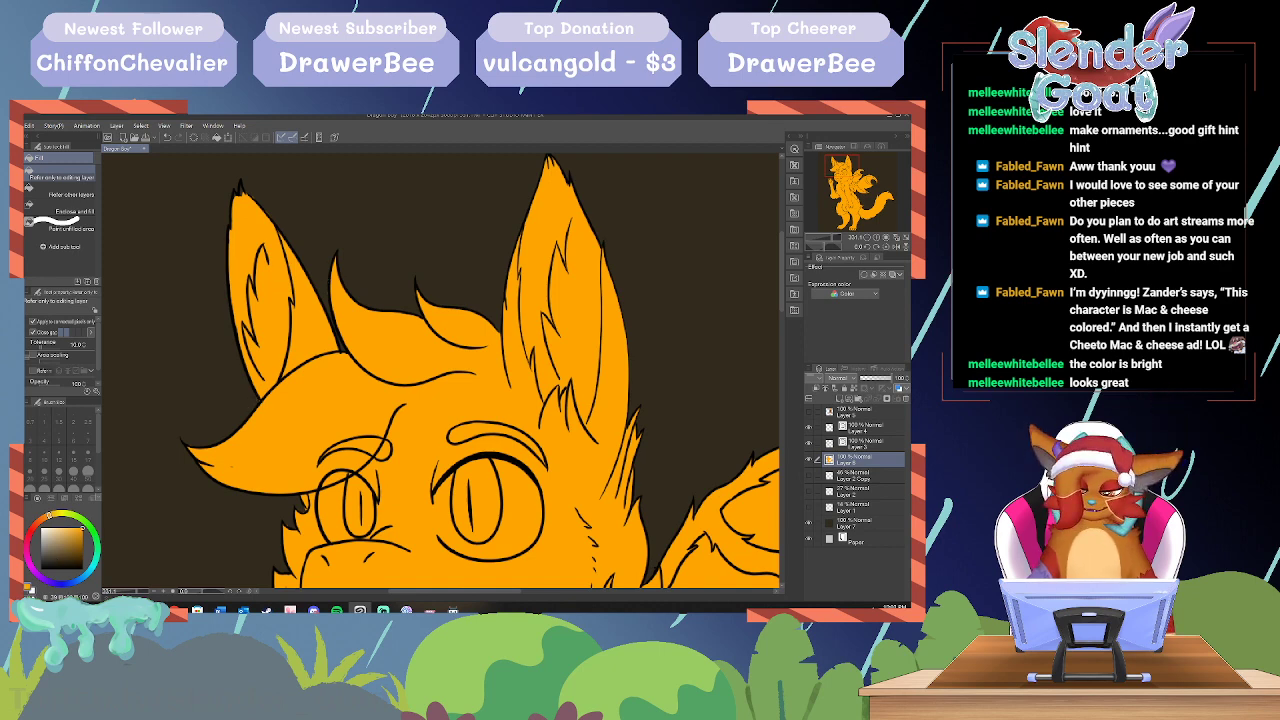
Step: Switch to the pen and examine the orange edges around the face, raised arm, torso and hips for missed spots
key(p)
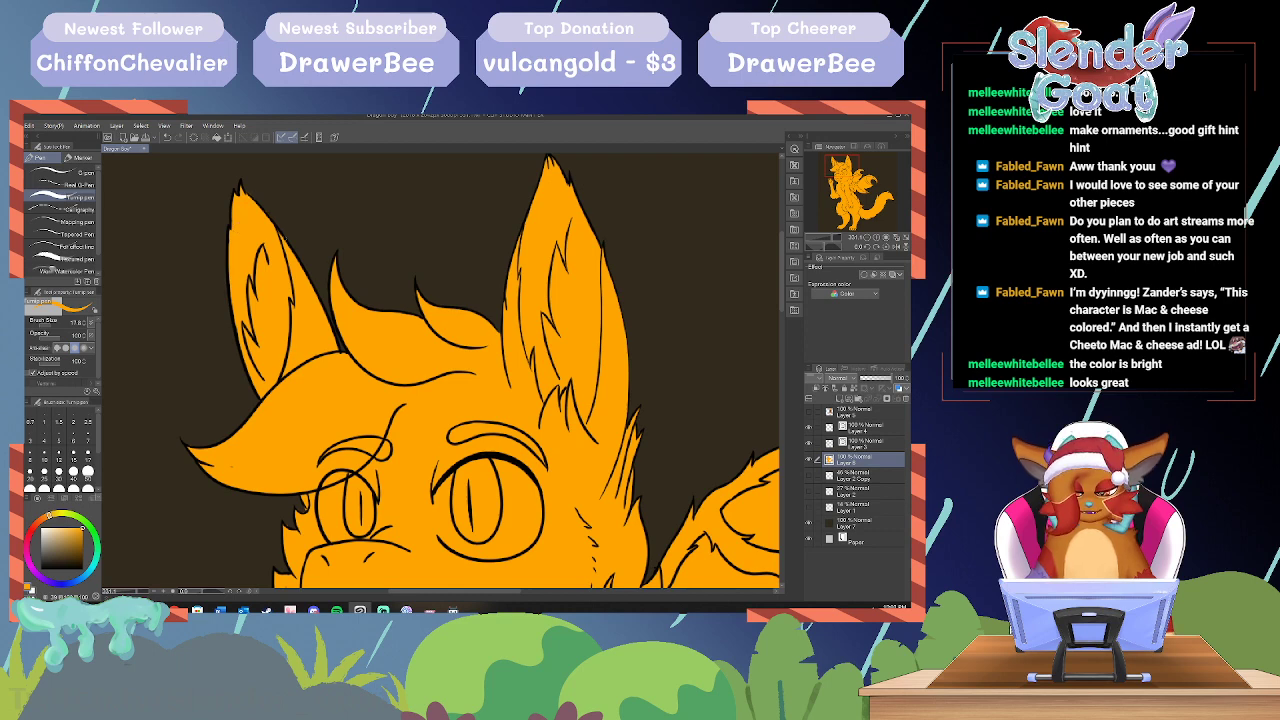
drag(782, 272, 782, 317)
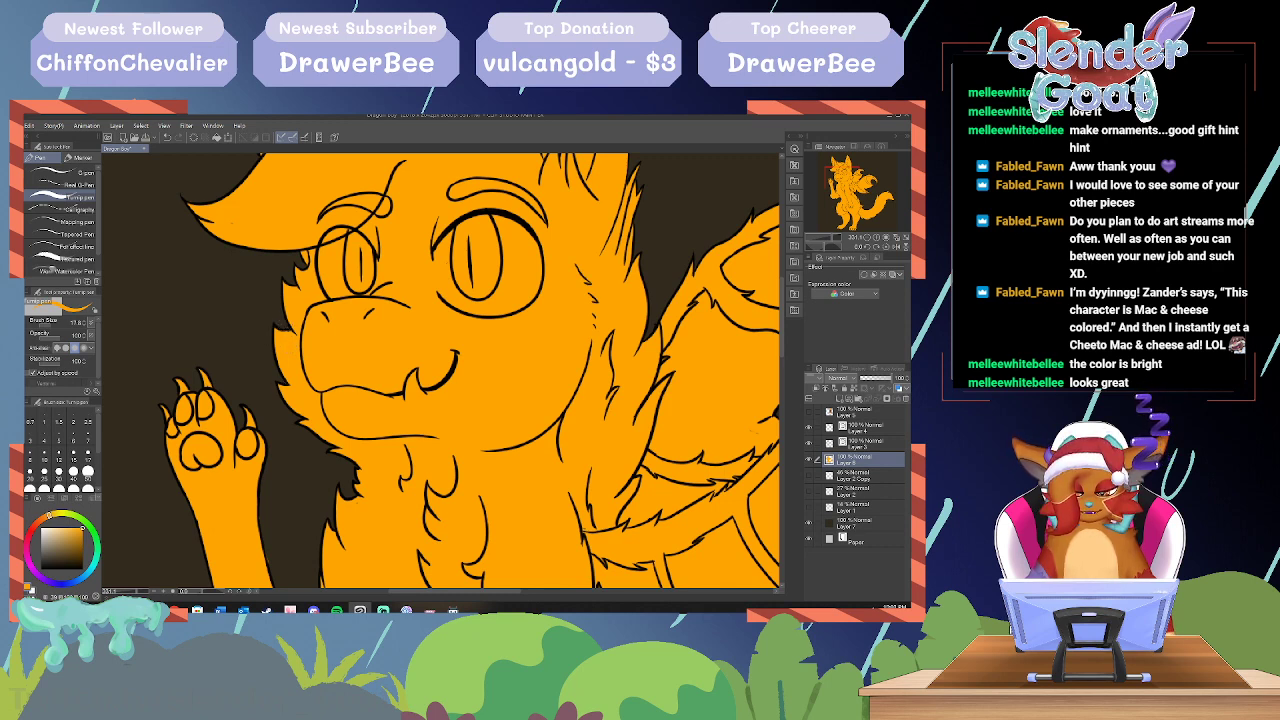
scroll(440, 370, down, 3)
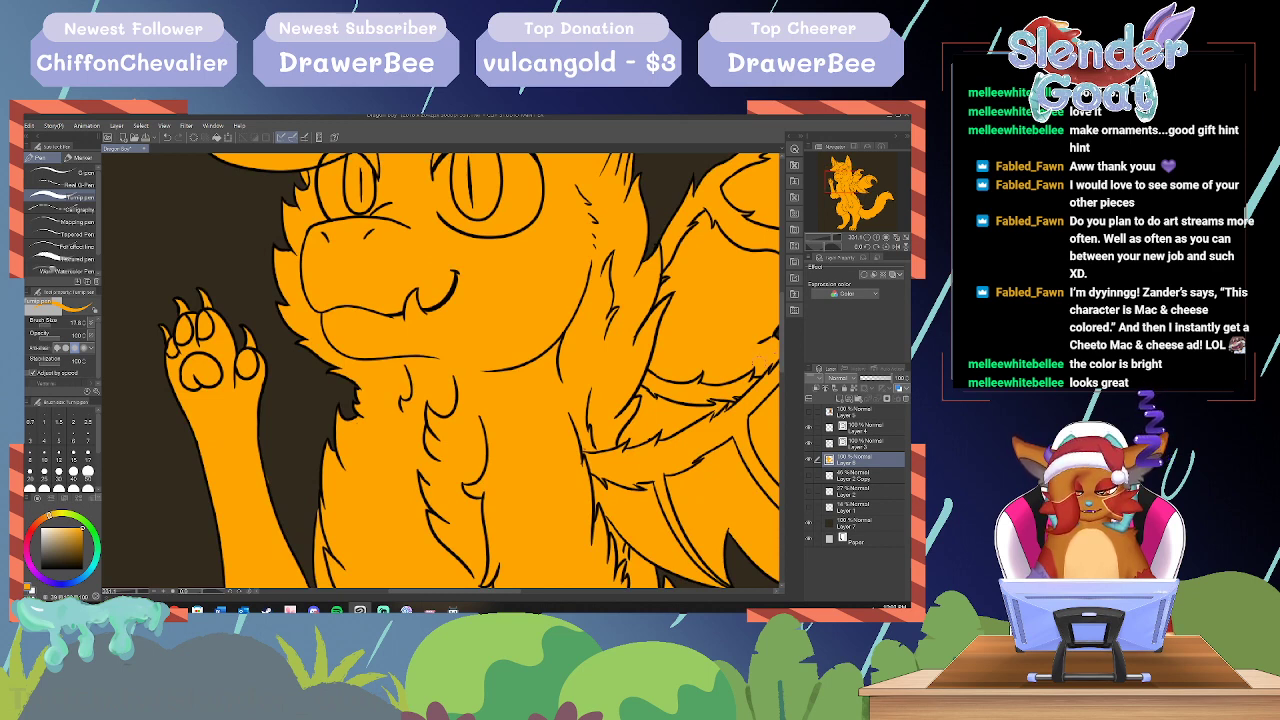
drag(502, 592, 542, 592)
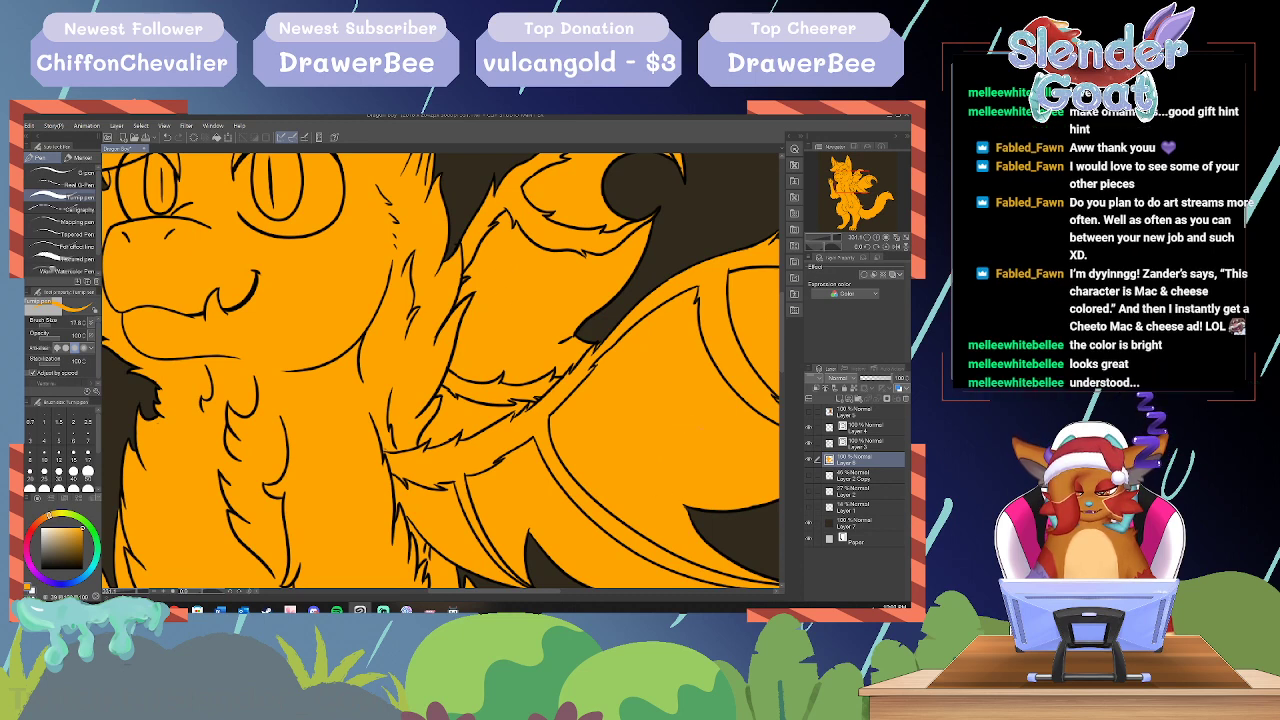
drag(782, 340, 782, 384)
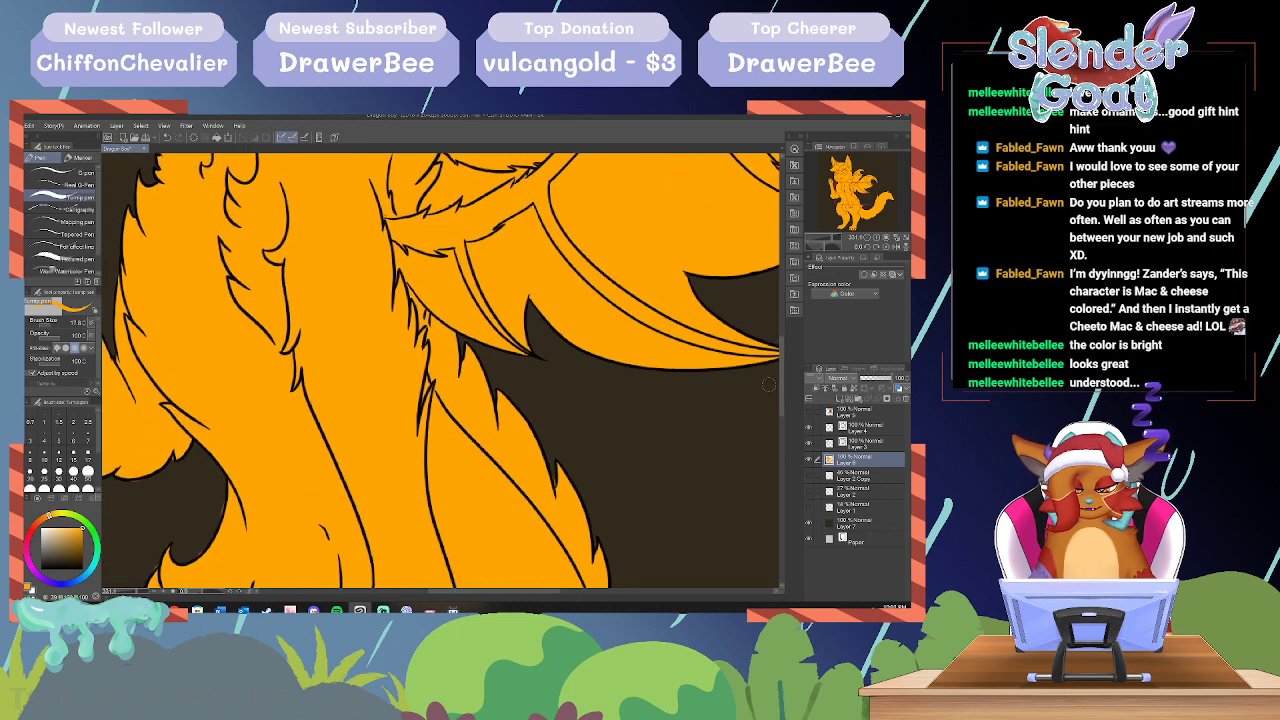
drag(553, 592, 489, 604)
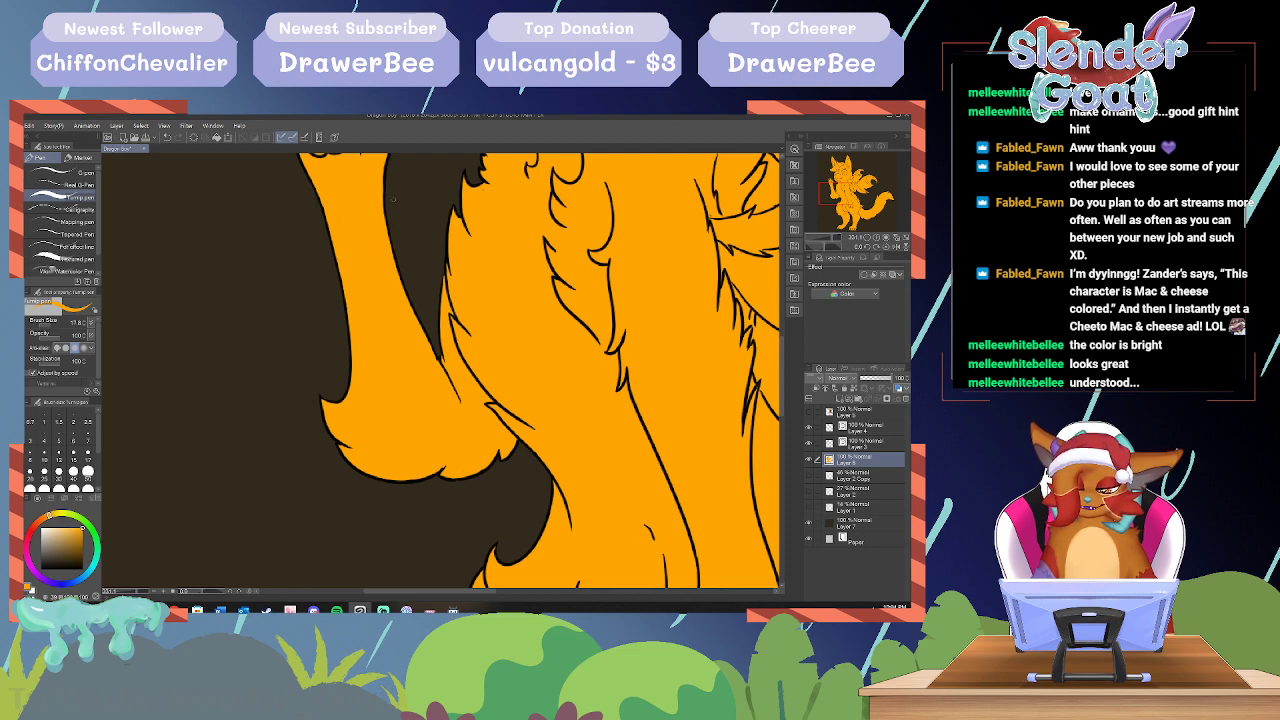
drag(781, 383, 766, 428)
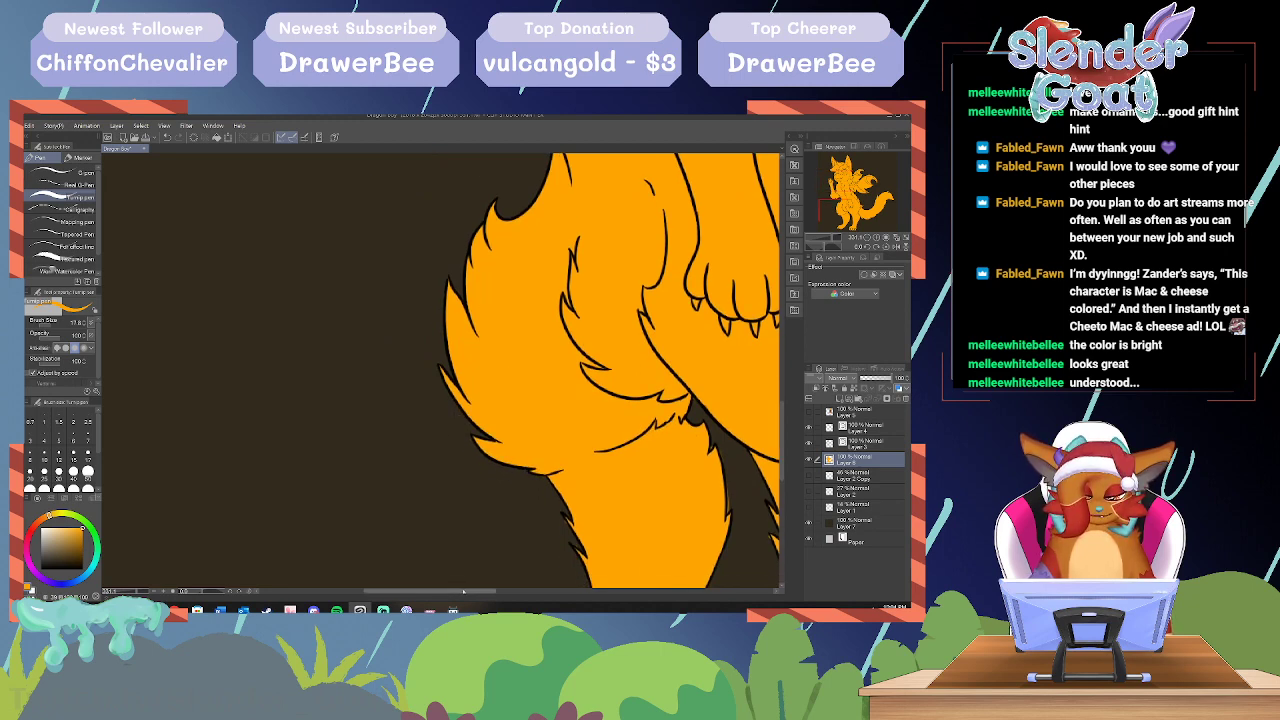
drag(457, 591, 539, 597)
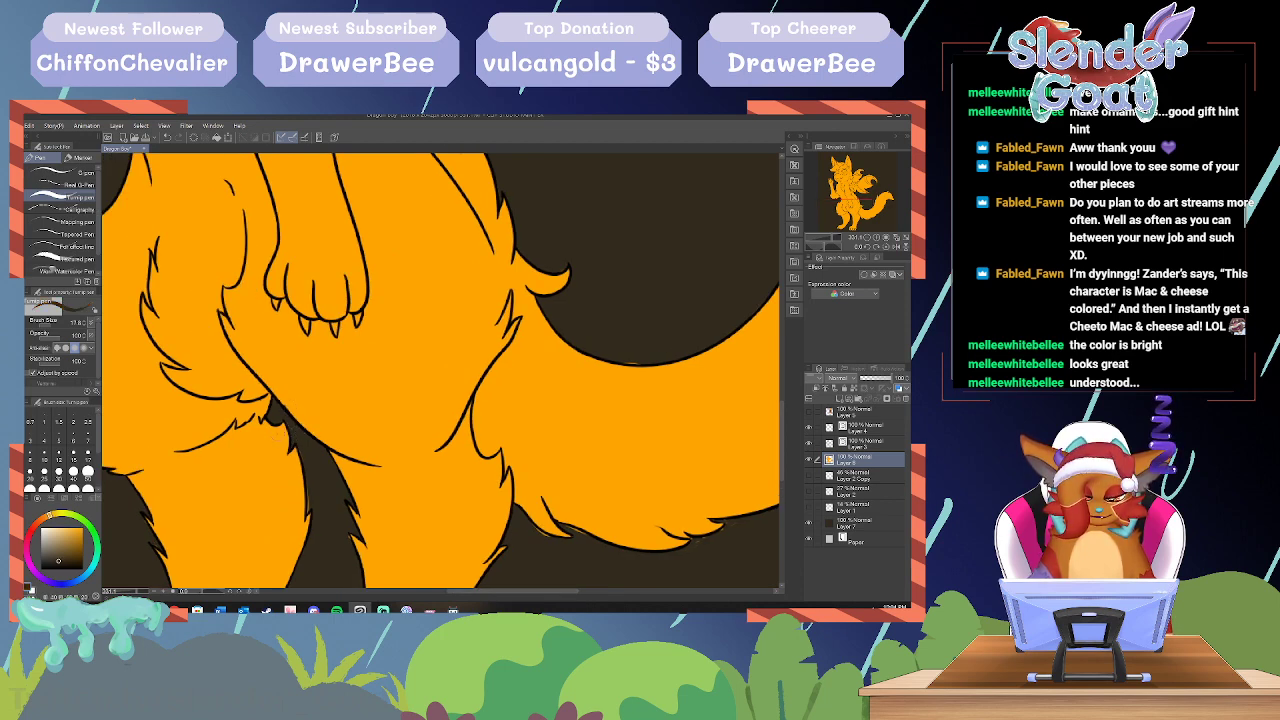
Step: Sample the body's orange and examine the fill's edges around the hind legs, the claws and the whole tail
alt+click(277, 437)
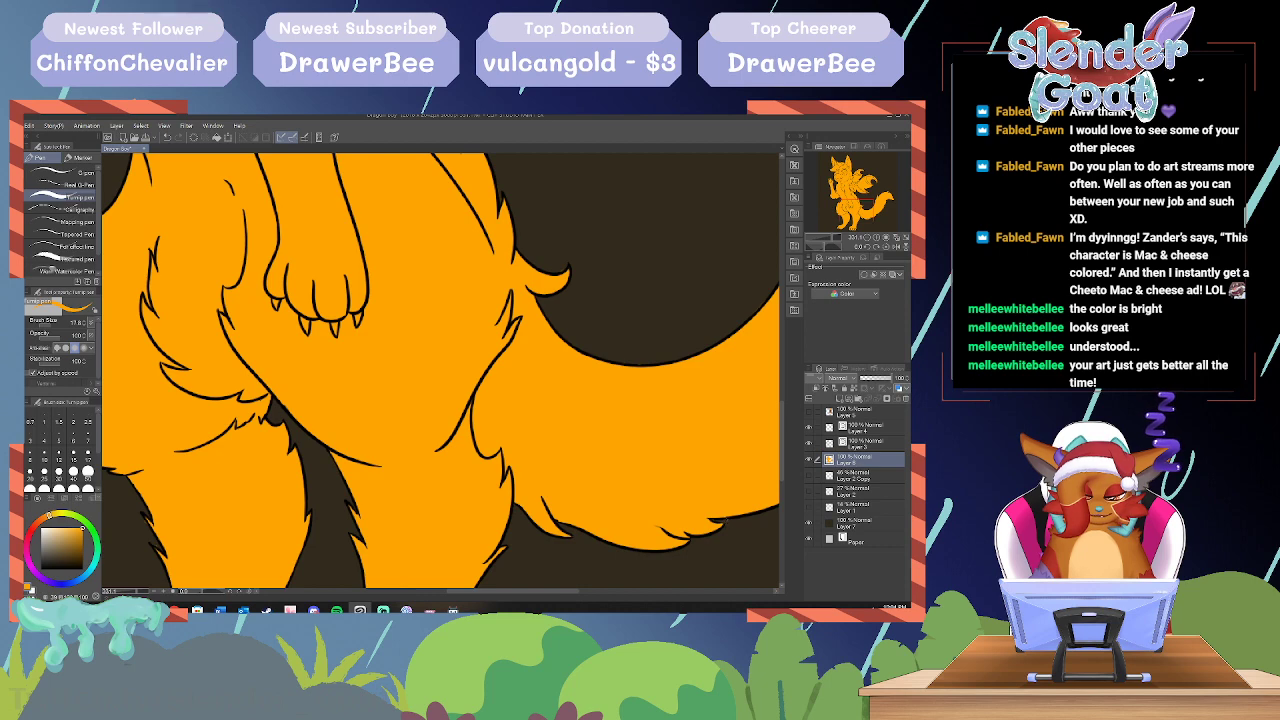
scroll(440, 370, down, 2)
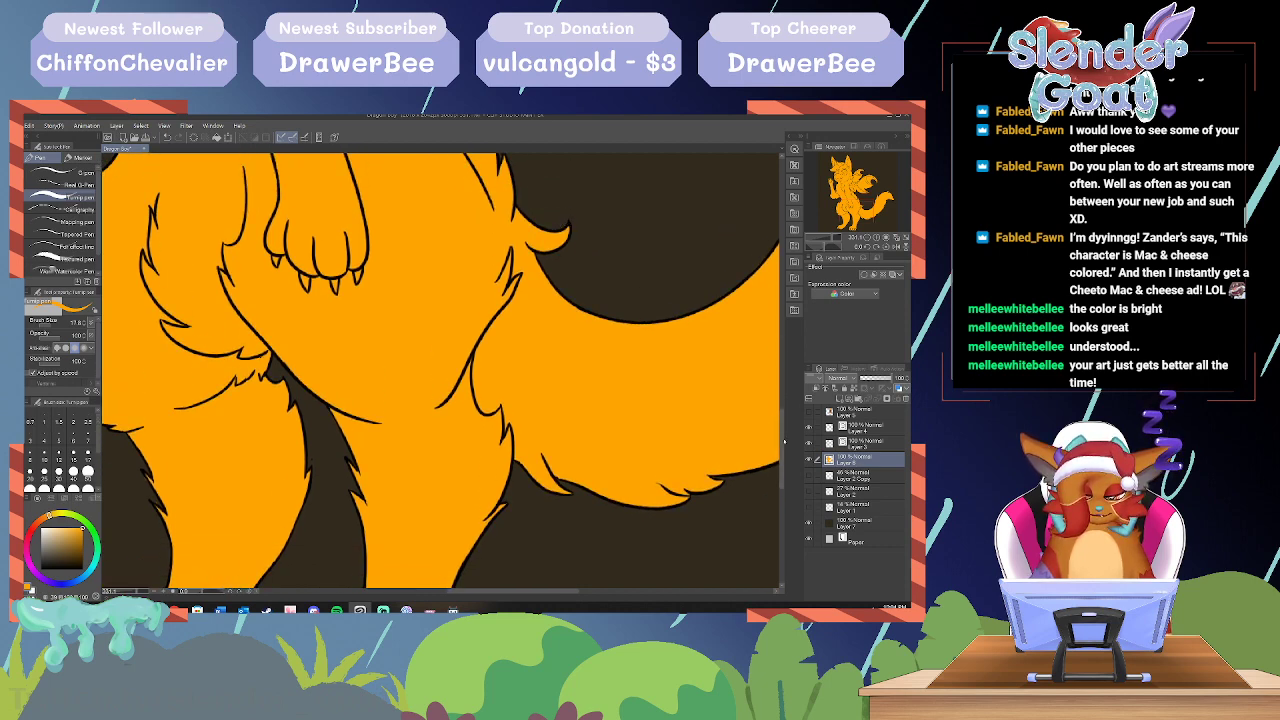
scroll(784, 440, down, 6)
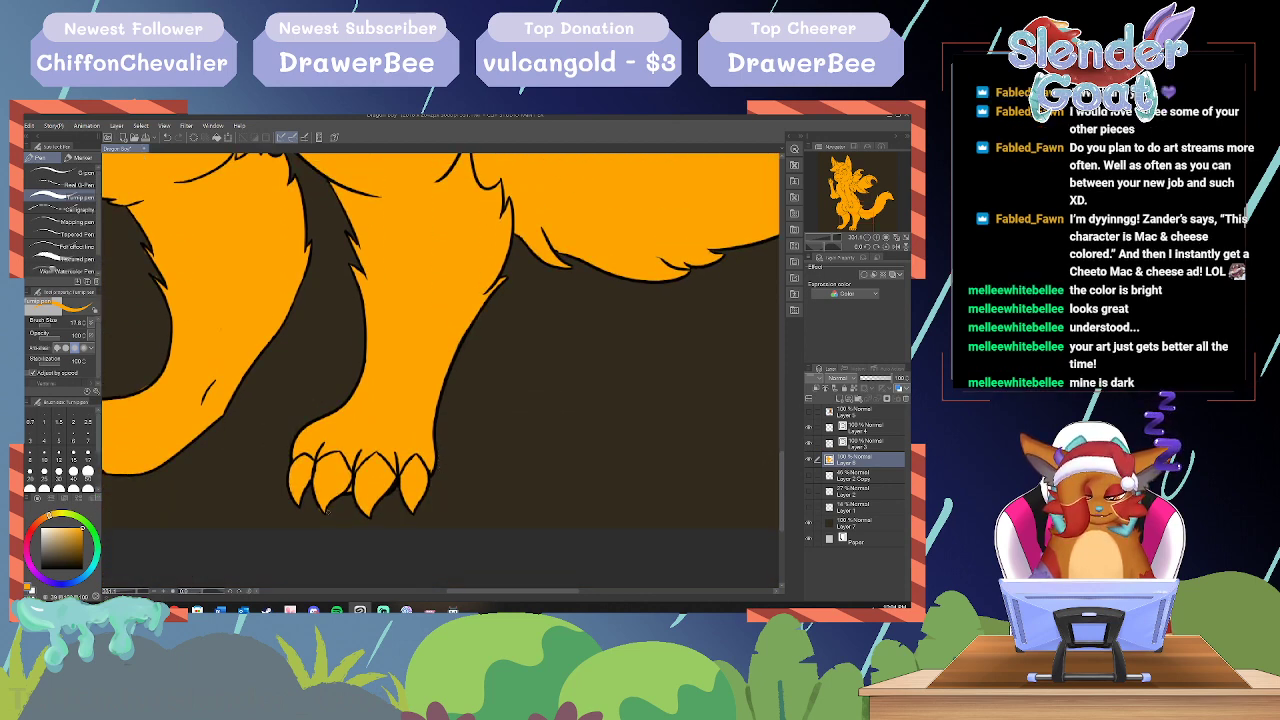
drag(503, 590, 461, 585)
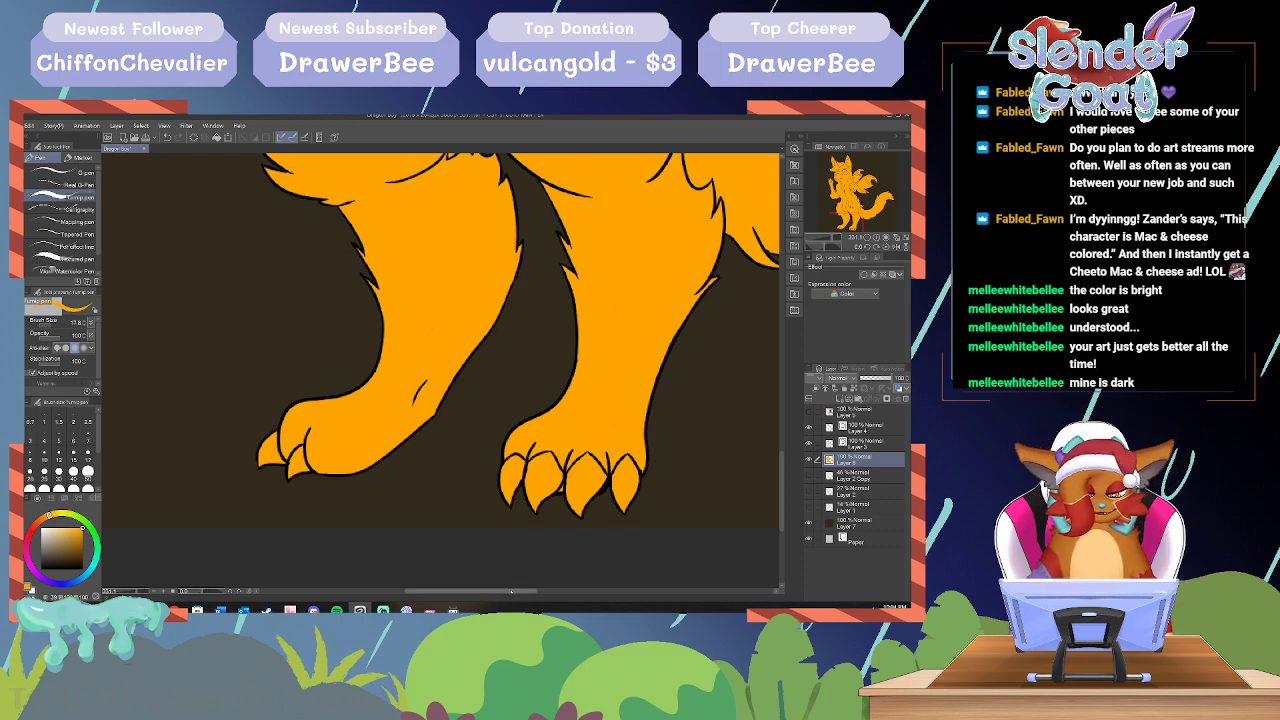
drag(509, 591, 615, 587)
drag(781, 465, 776, 443)
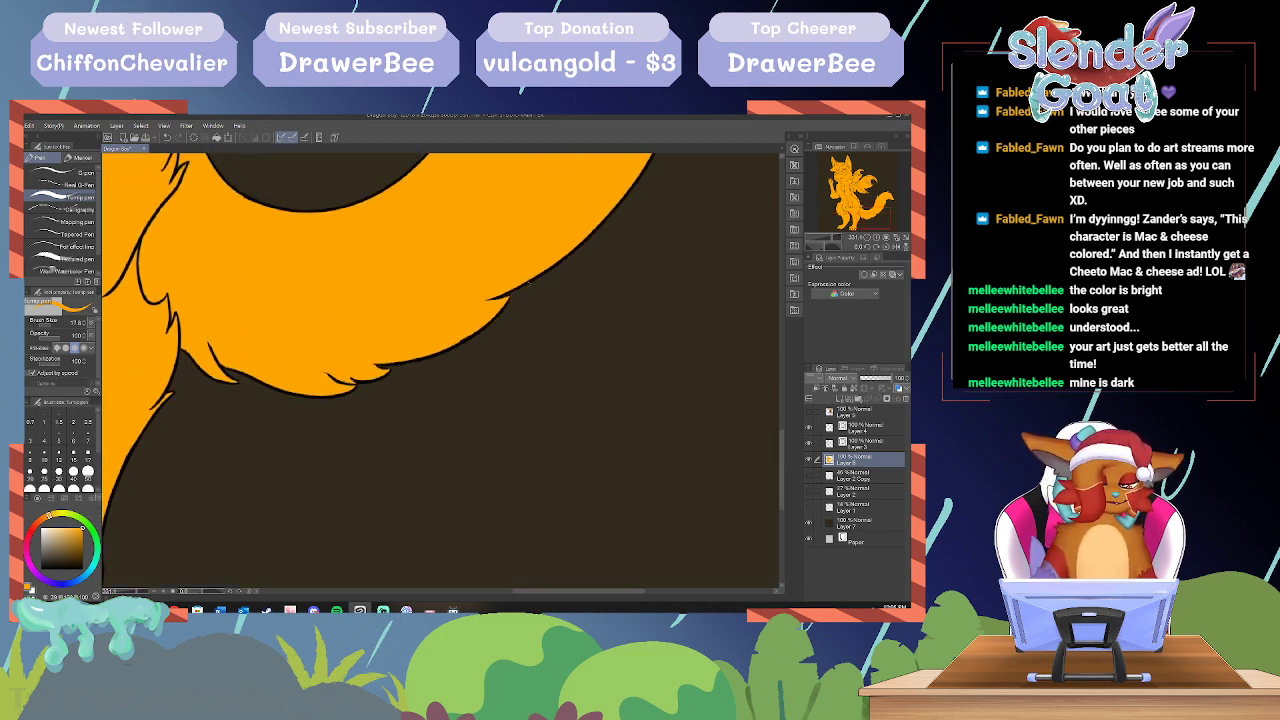
drag(781, 462, 781, 410)
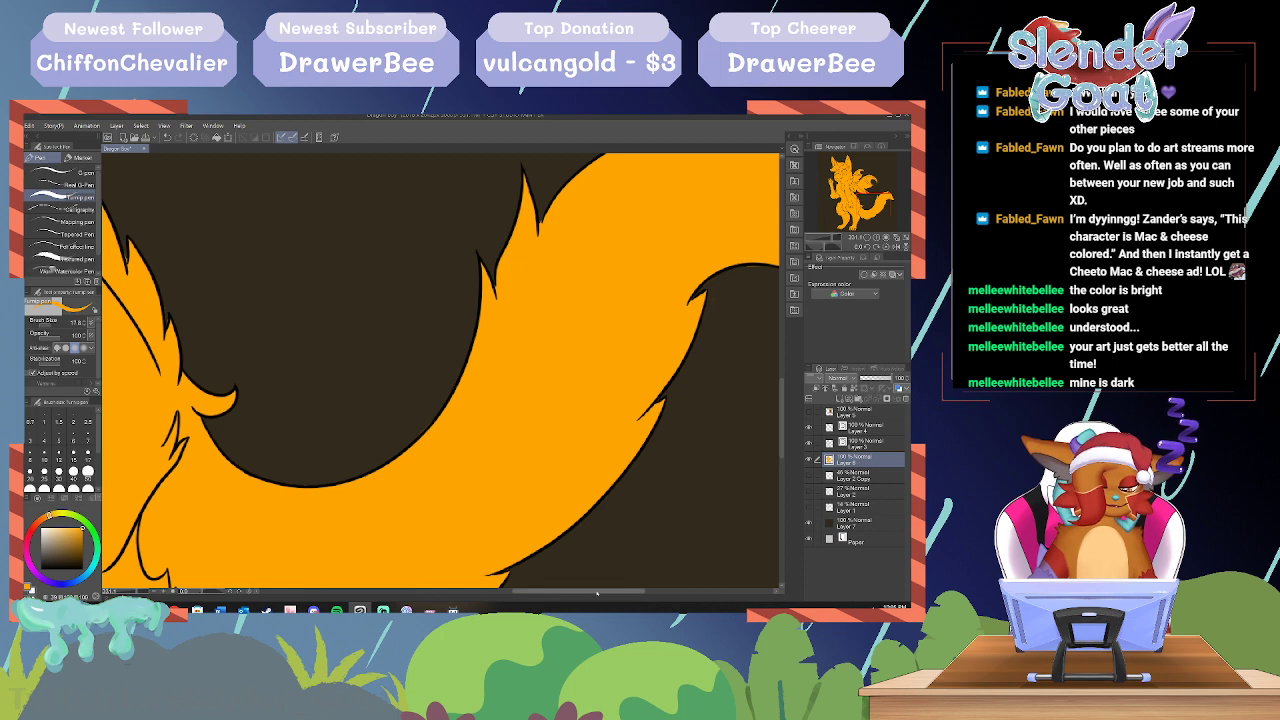
drag(578, 590, 638, 590)
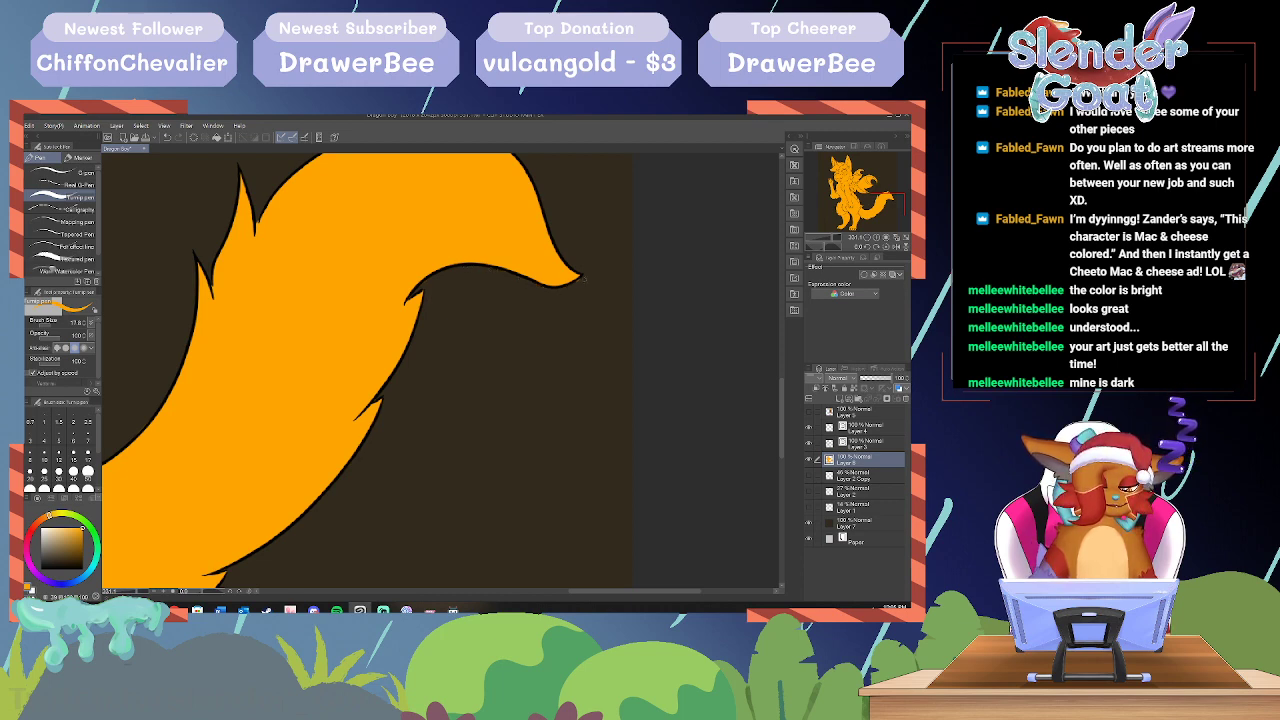
scroll(342, 371, up, 3)
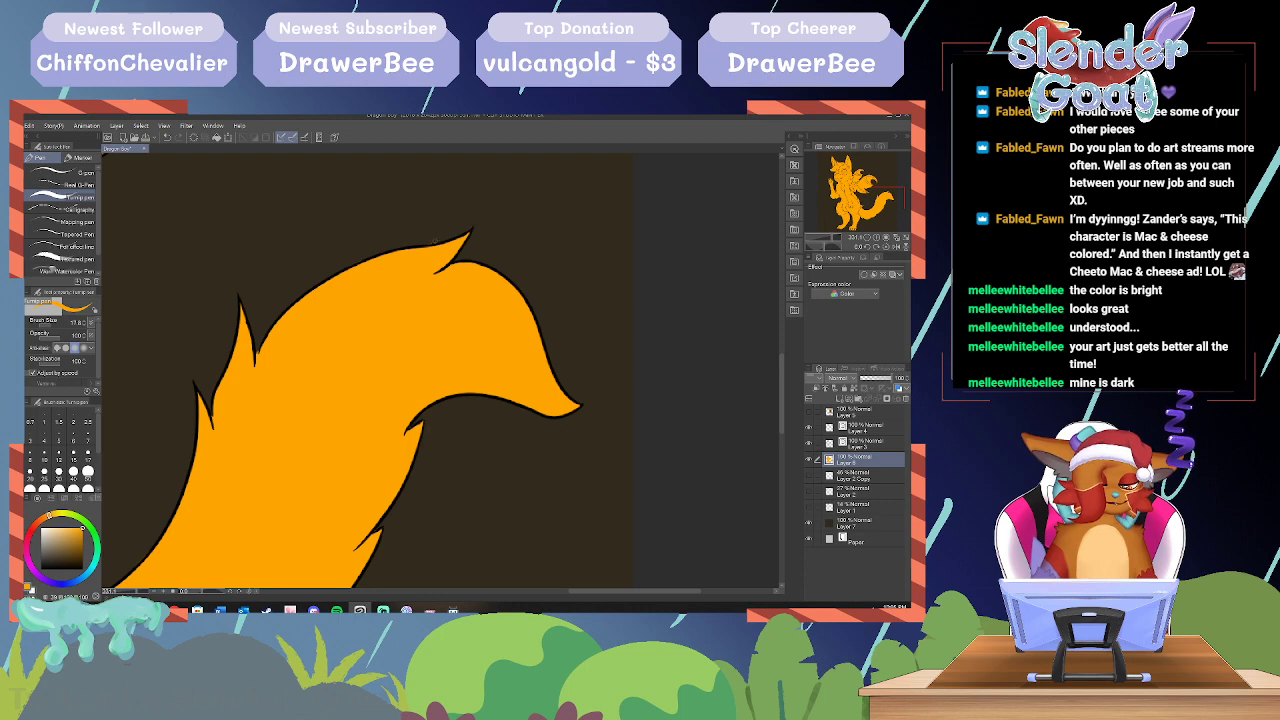
scroll(438, 371, down, 3)
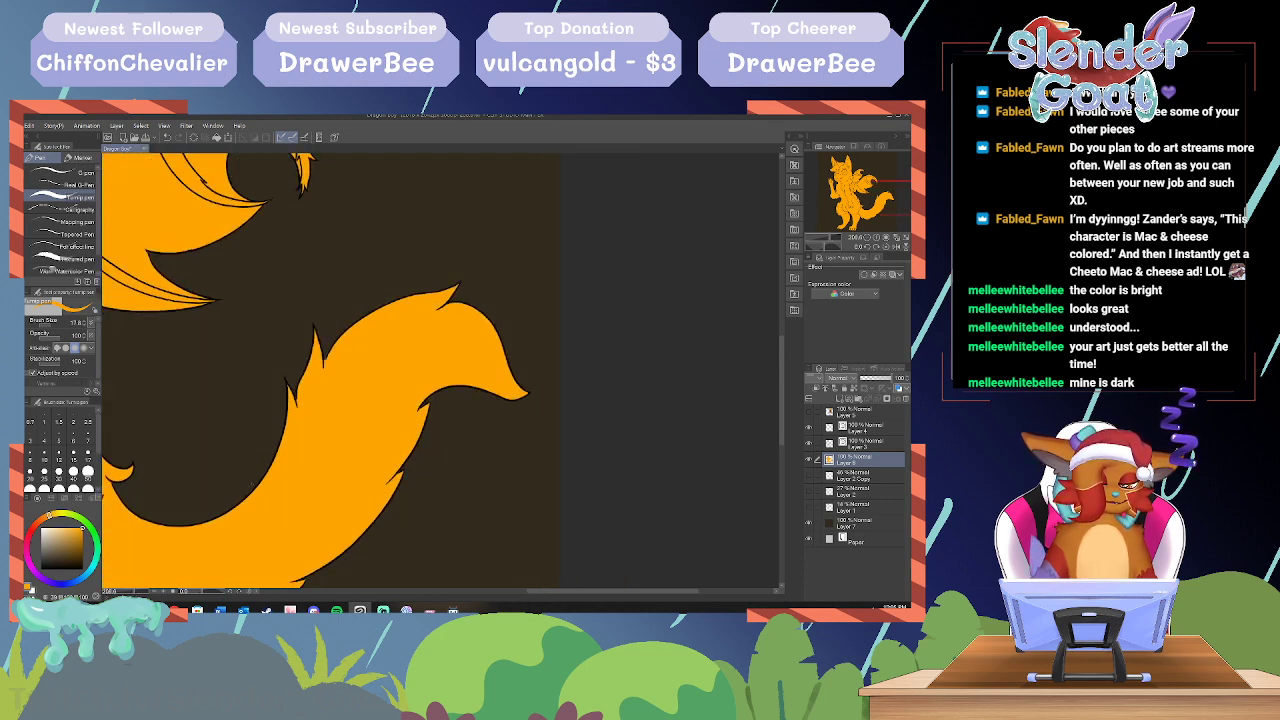
drag(528, 593, 456, 594)
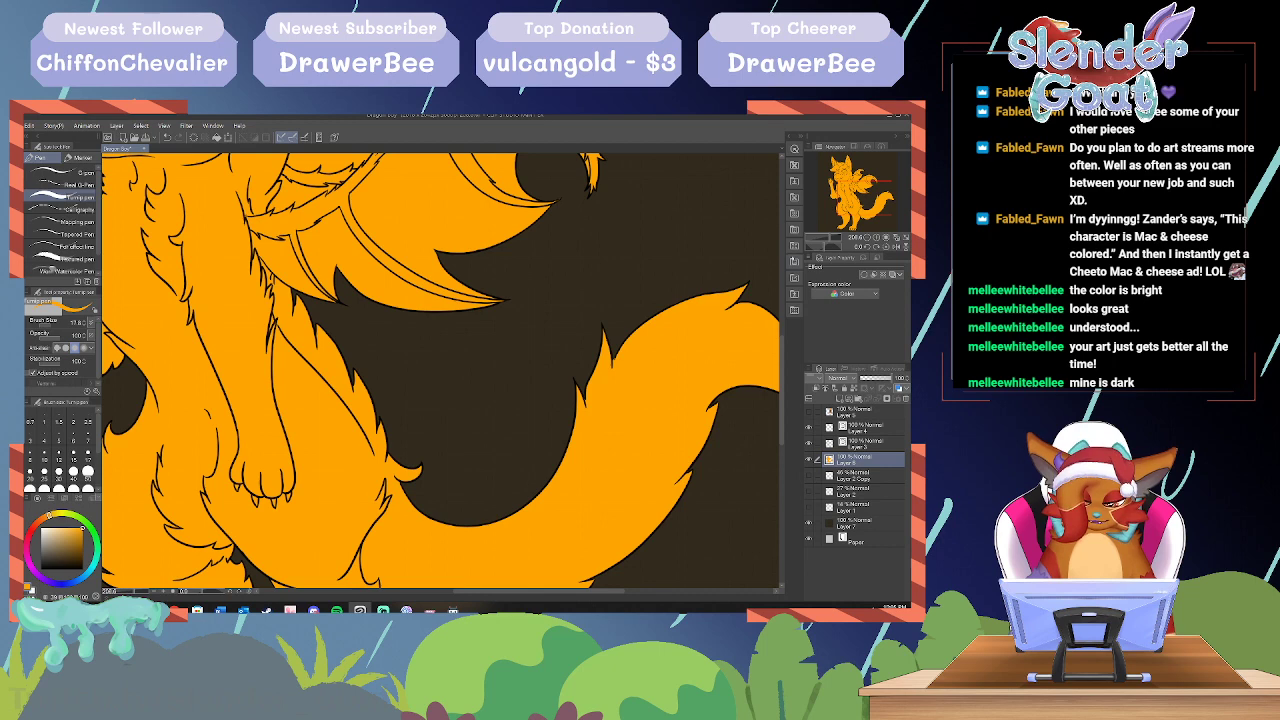
drag(783, 343, 765, 370)
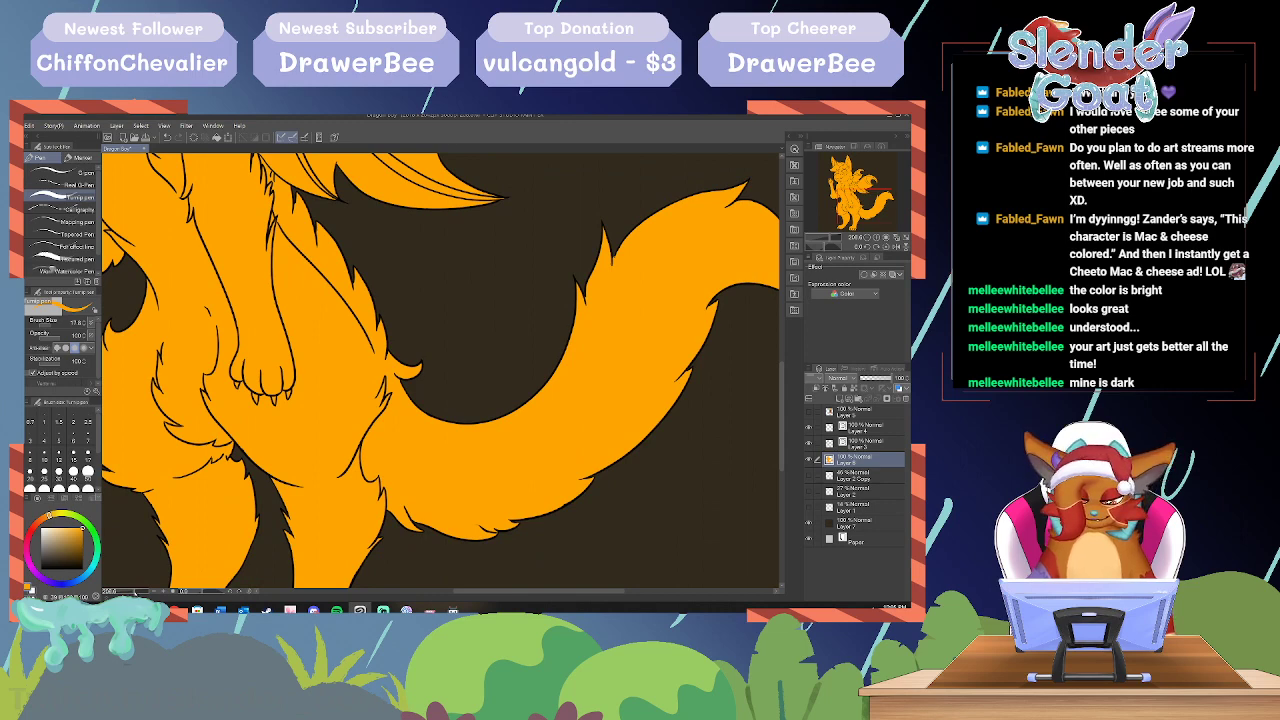
Step: Hide the dark backdrop layer above the paper, and delete it
drag(135, 592, 130, 593)
drag(780, 385, 783, 362)
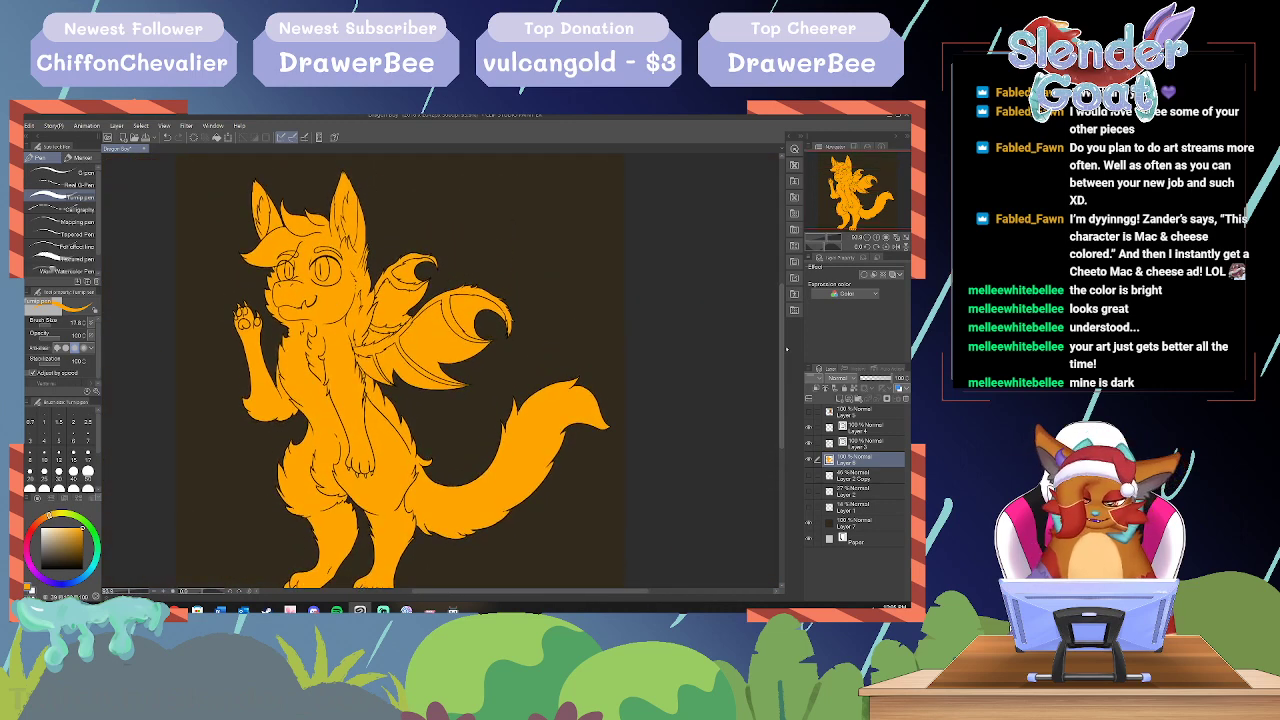
drag(130, 592, 131, 593)
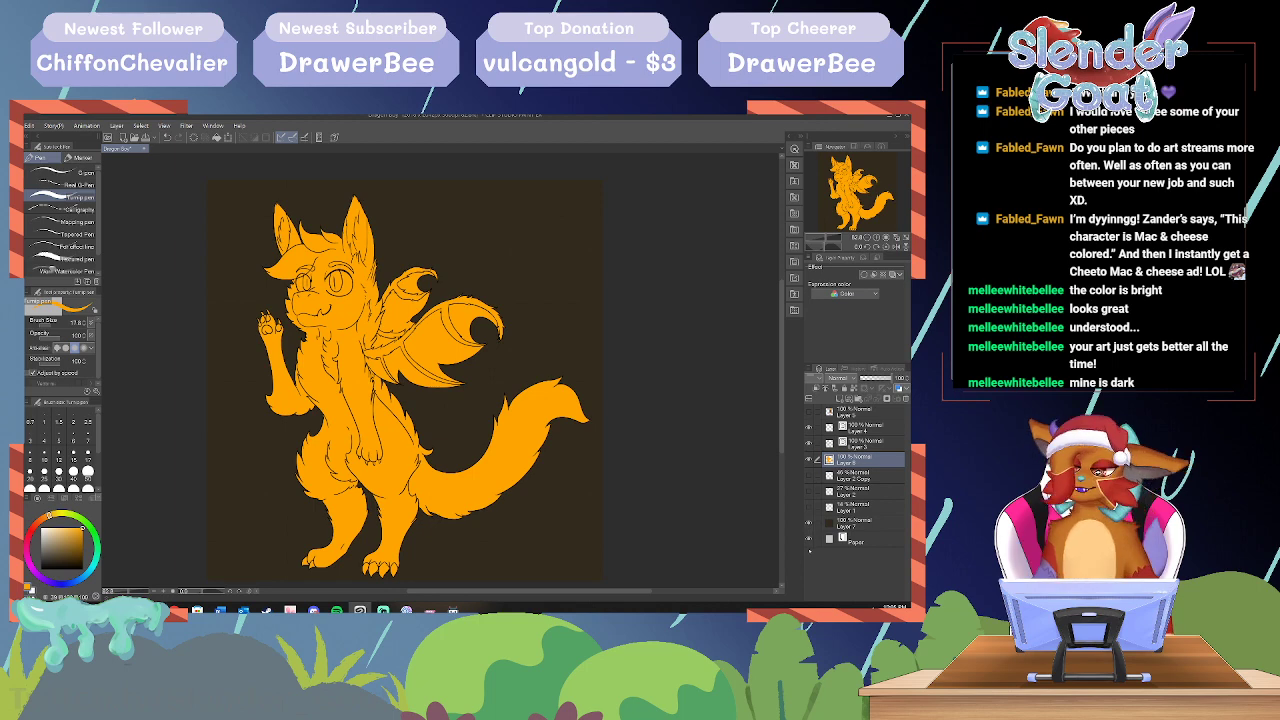
click(809, 523)
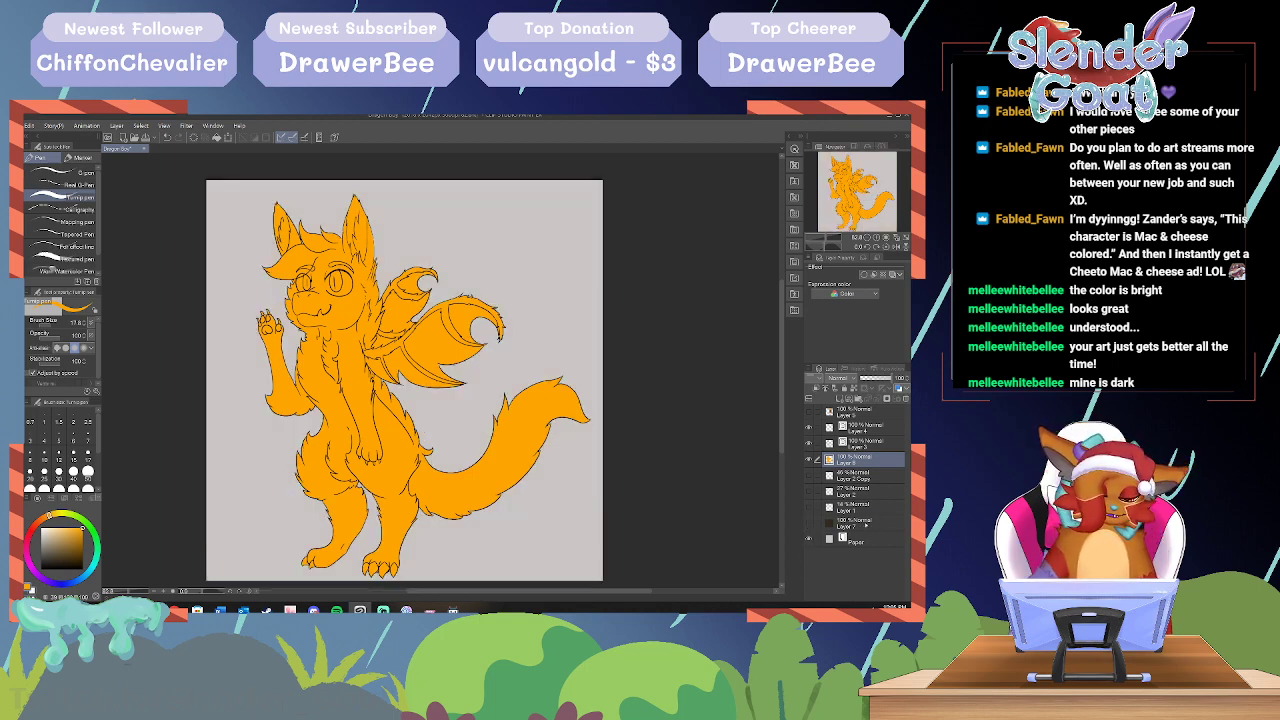
click(855, 524)
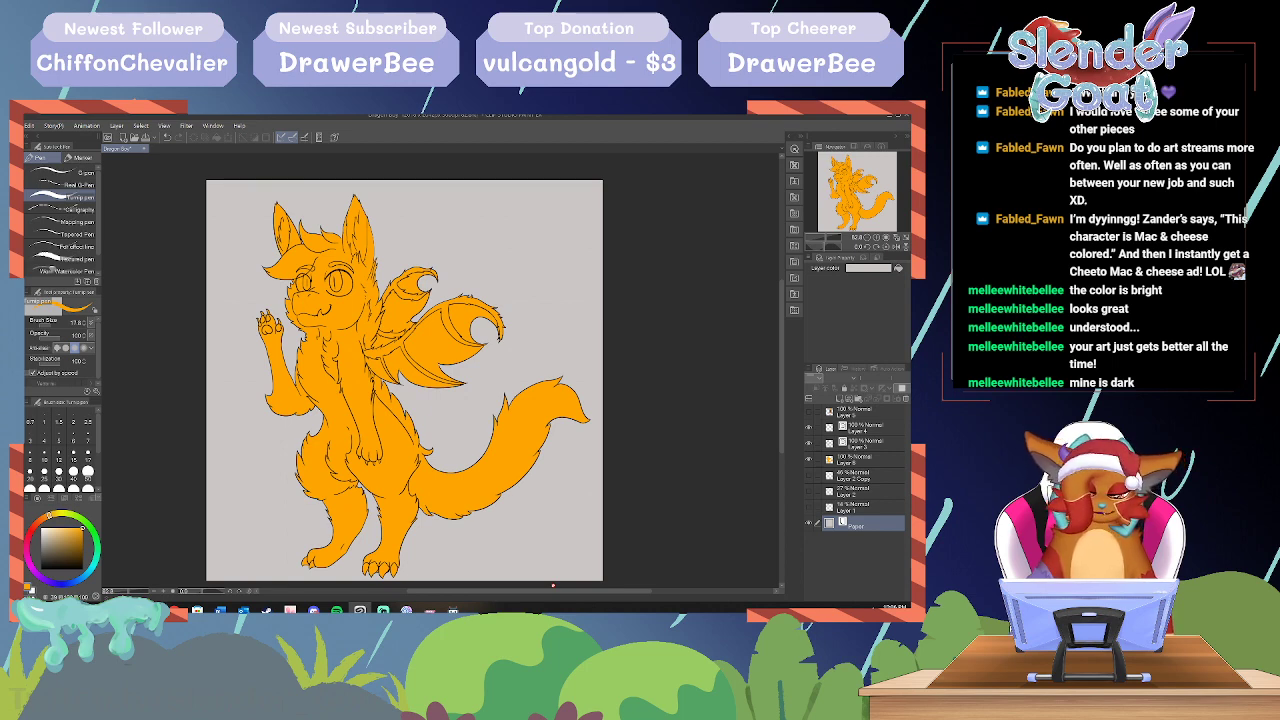
Step: On the orange base layer, use the pen with a very pale blue to fill the larger eye around its iris
click(857, 462)
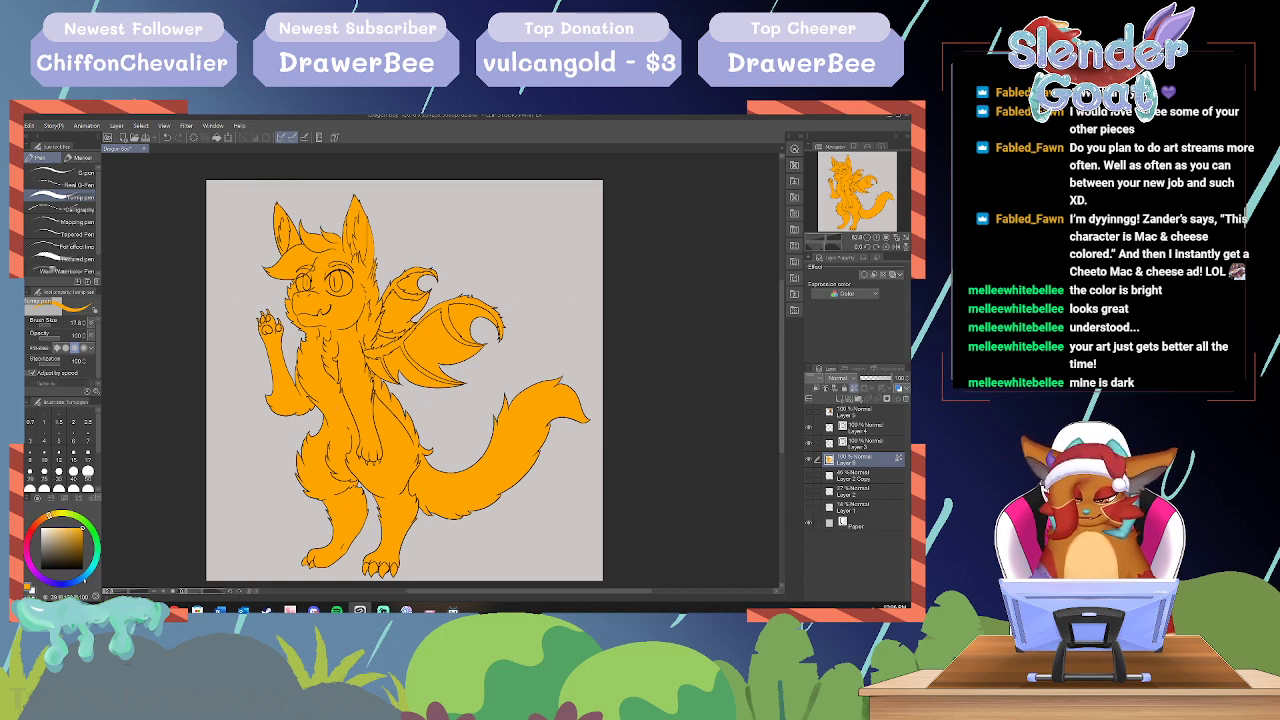
click(83, 578)
drag(128, 592, 137, 592)
drag(781, 365, 781, 306)
drag(526, 592, 479, 608)
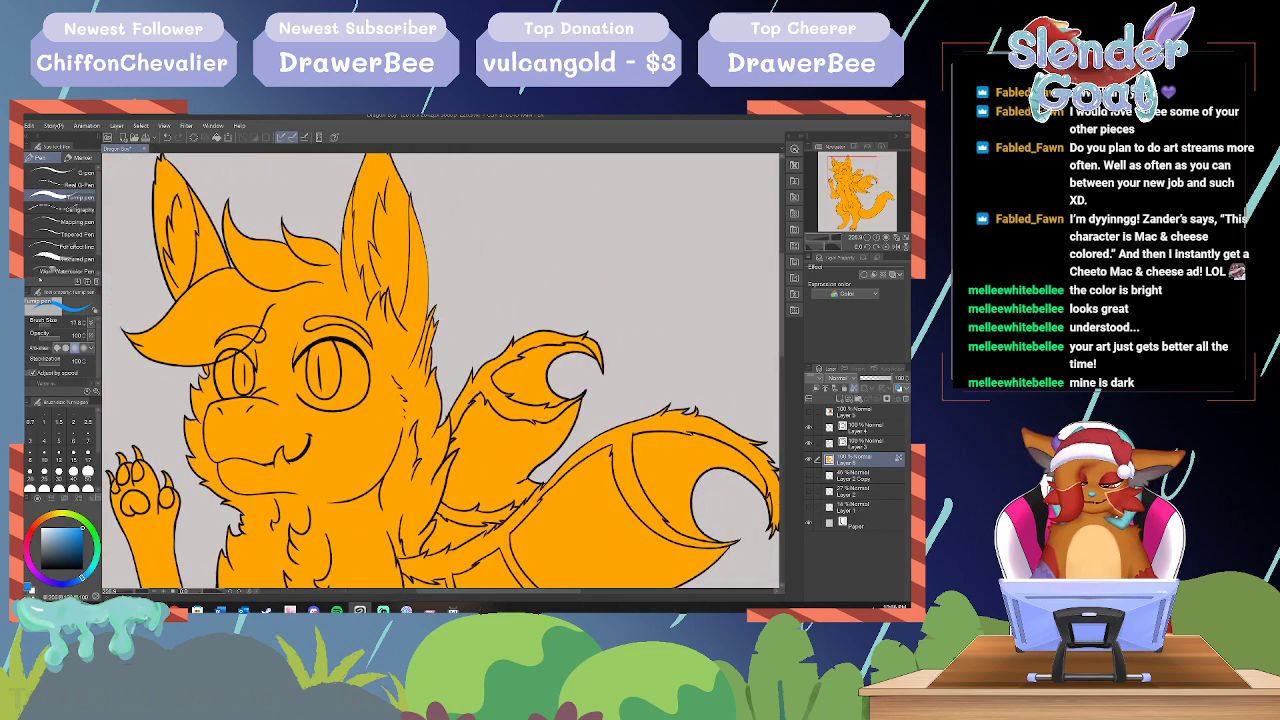
click(88, 416)
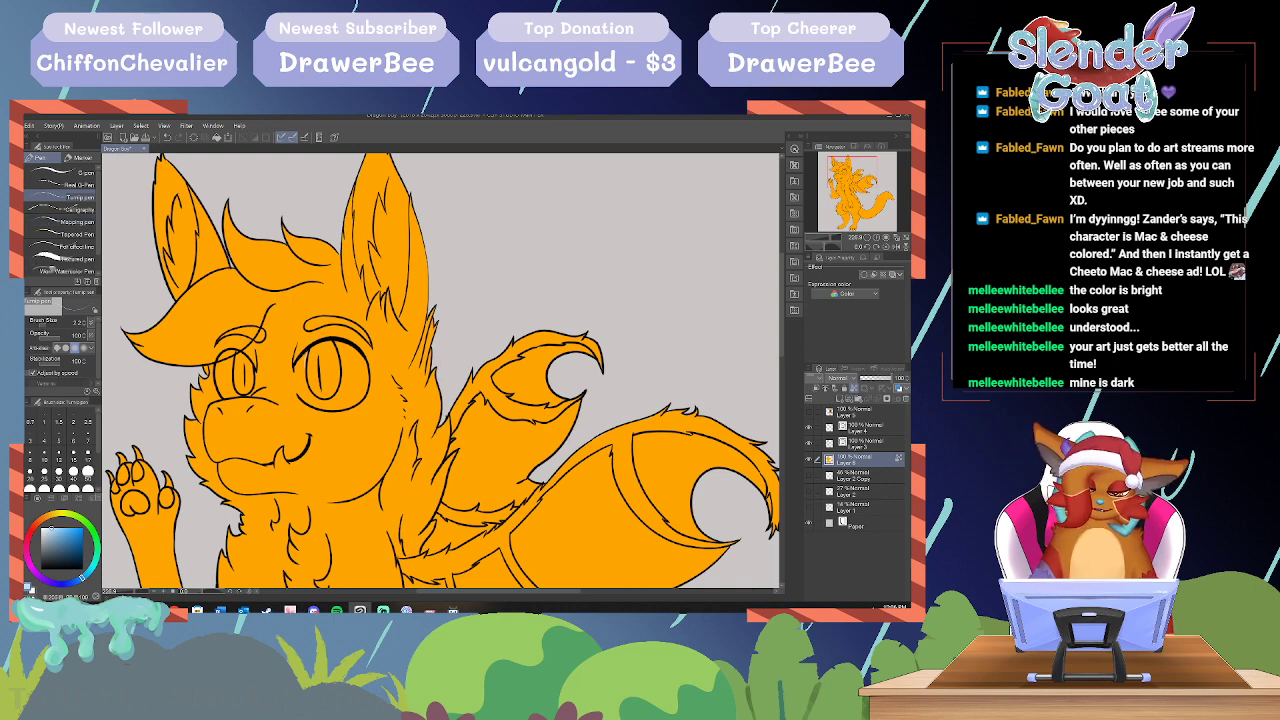
drag(43, 324, 48, 323)
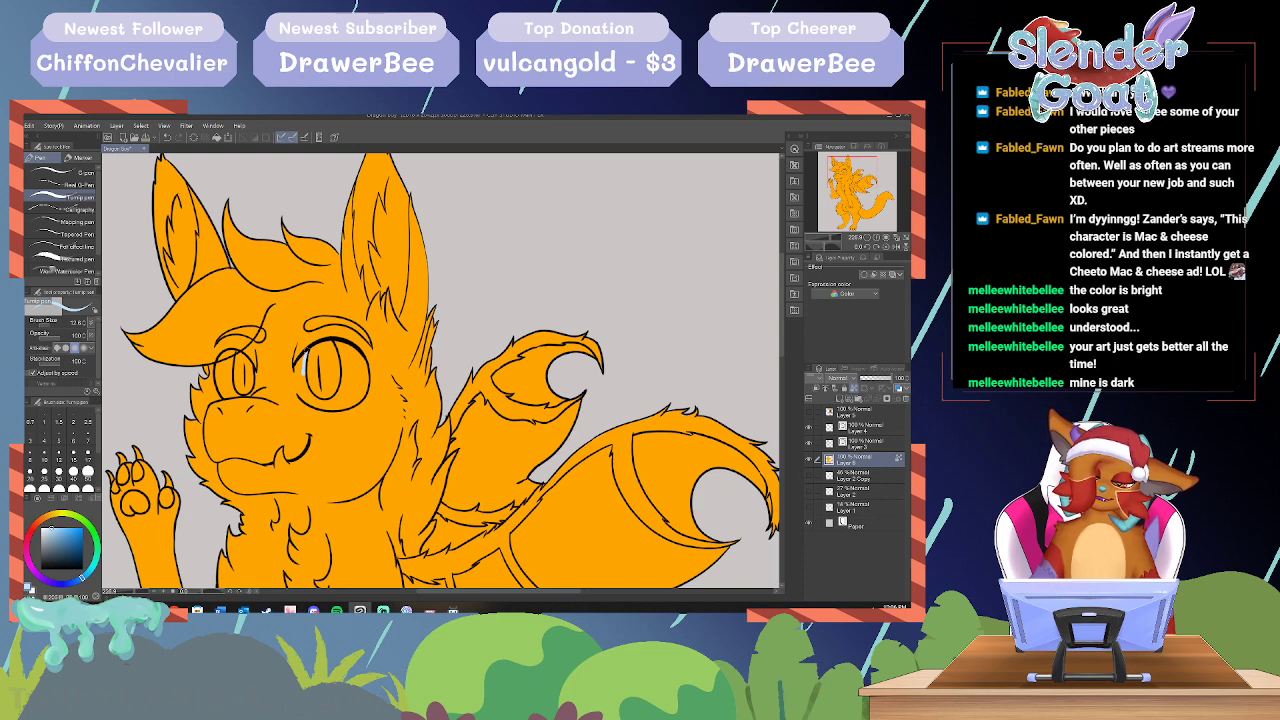
mouse_move(306, 352)
mouse_down()
mouse_move(296, 368)
mouse_move(310, 408)
mouse_up()
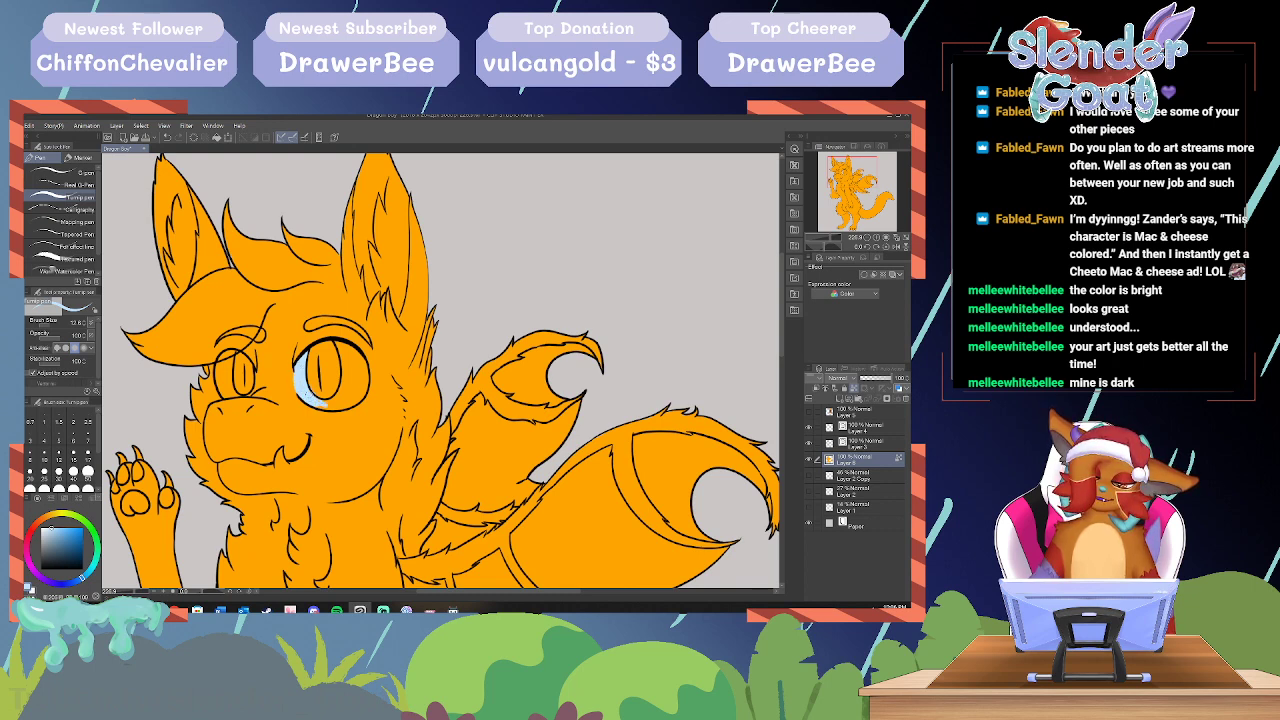
mouse_move(328, 405)
mouse_down()
mouse_move(357, 404)
mouse_move(367, 382)
mouse_move(333, 340)
mouse_up()
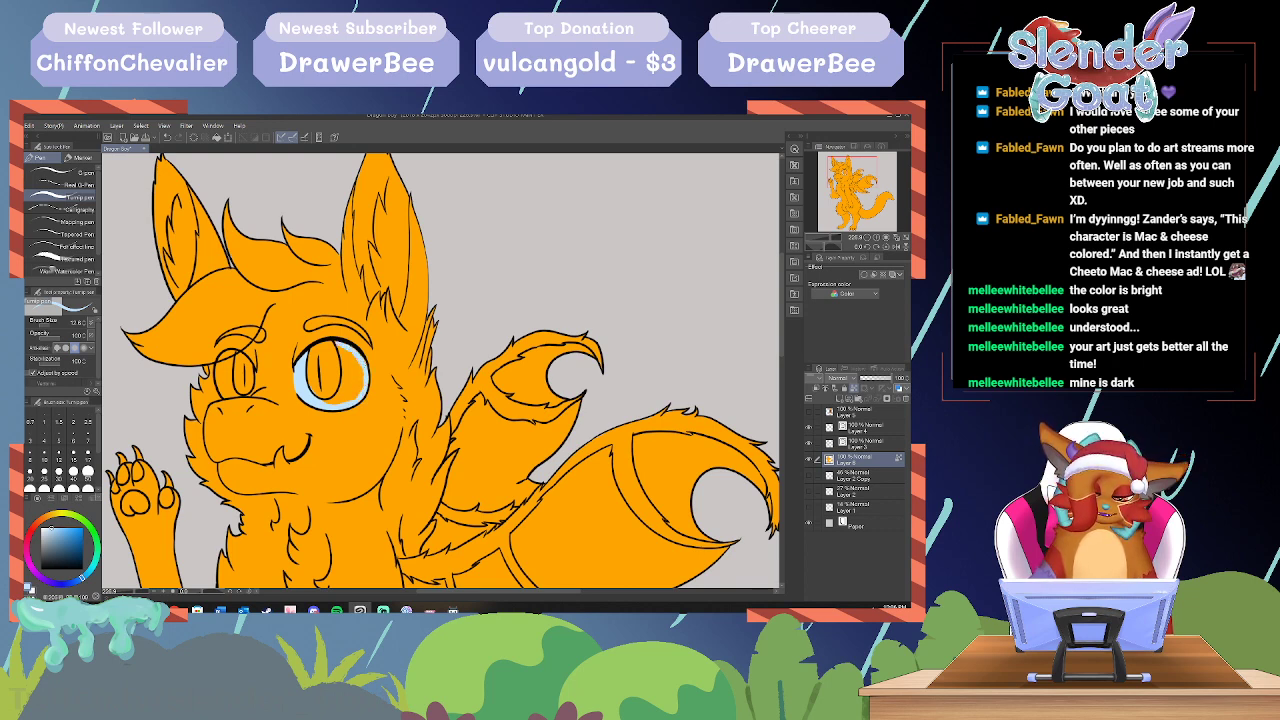
mouse_move(365, 384)
mouse_down()
mouse_move(320, 401)
mouse_move(340, 394)
mouse_move(340, 347)
mouse_move(337, 404)
mouse_move(352, 351)
mouse_move(362, 382)
mouse_move(344, 400)
mouse_move(356, 394)
mouse_up()
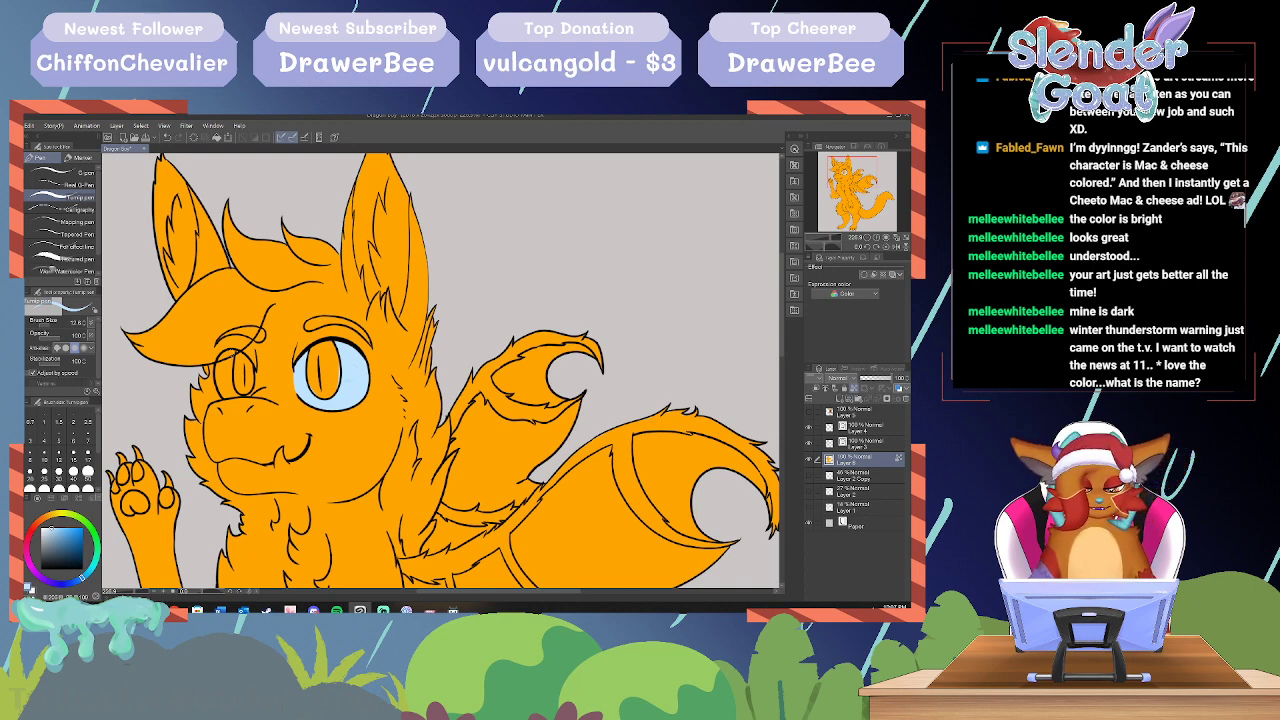
Step: Fill the smaller eye around its iris with the same pale blue, tidying the edges with sampled orange and blue
drag(230, 368, 238, 399)
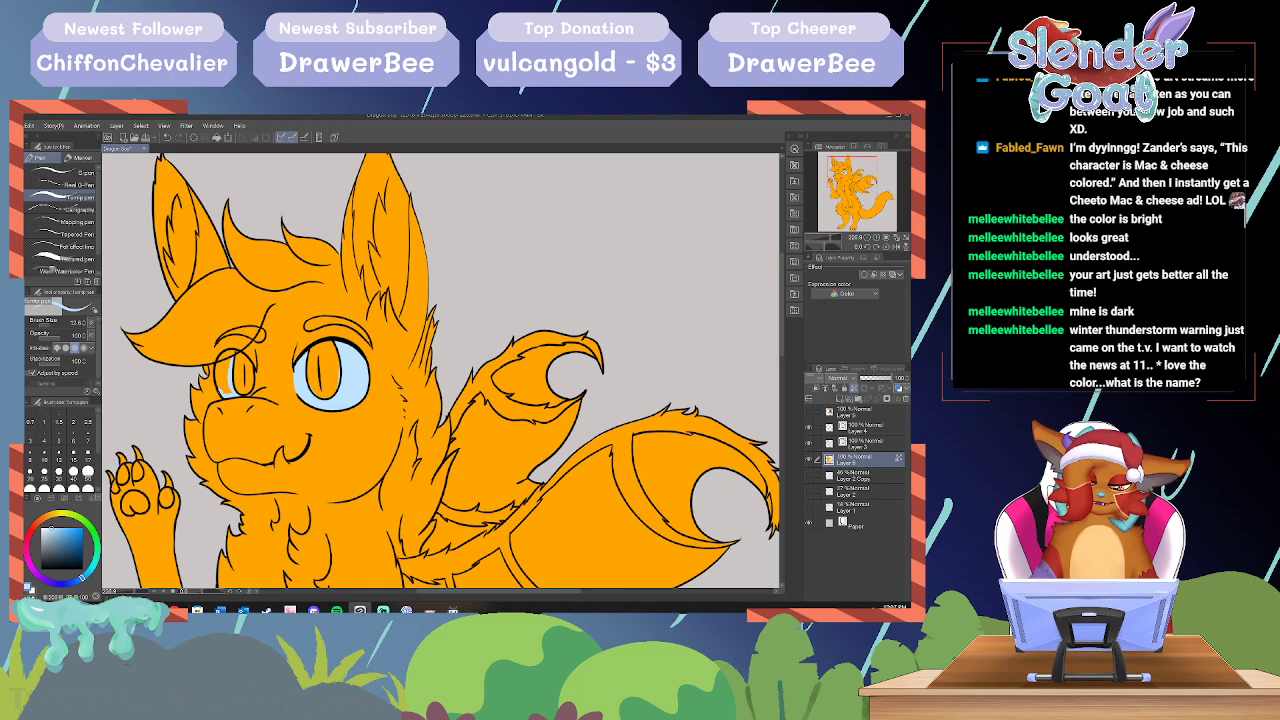
drag(219, 394, 218, 361)
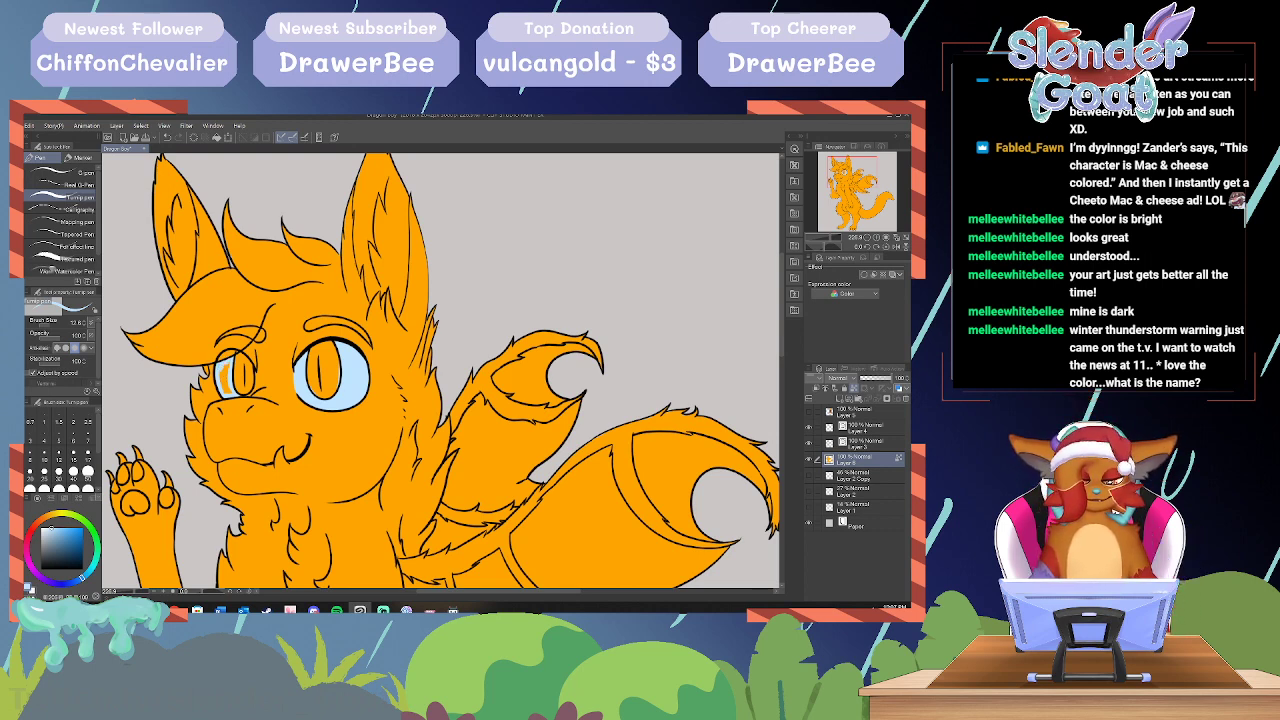
drag(221, 369, 229, 390)
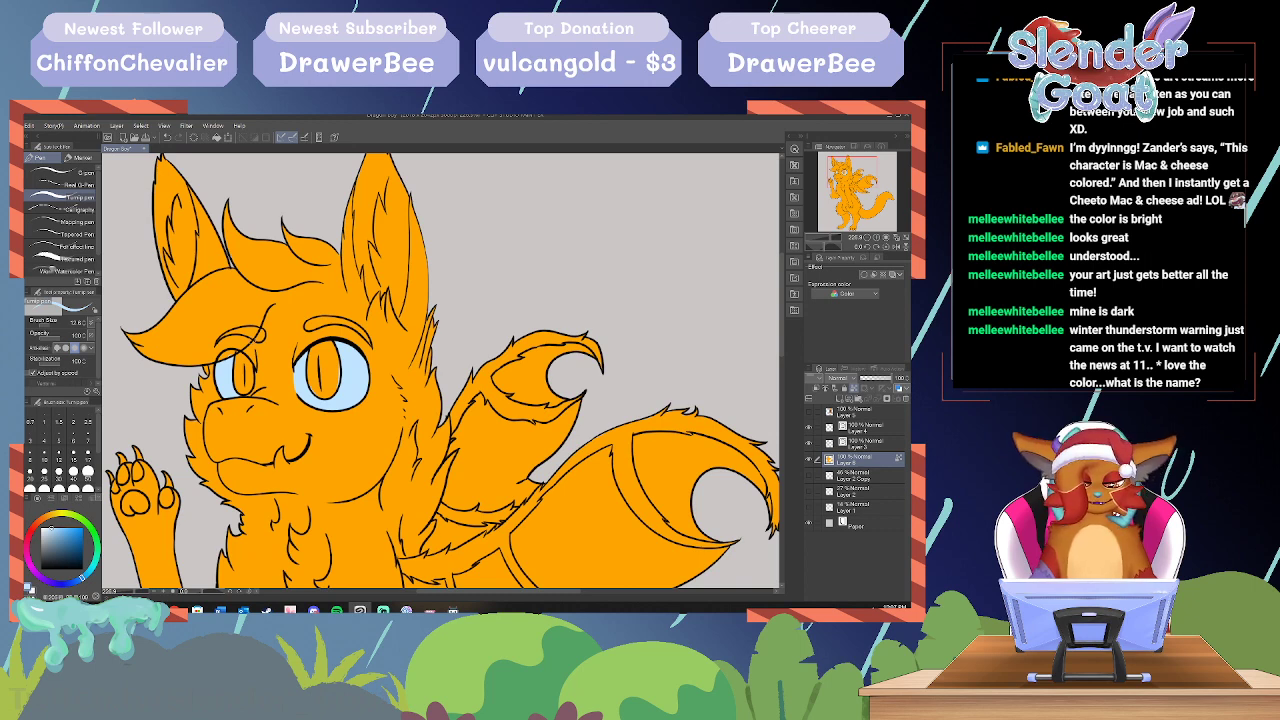
alt+click(276, 347)
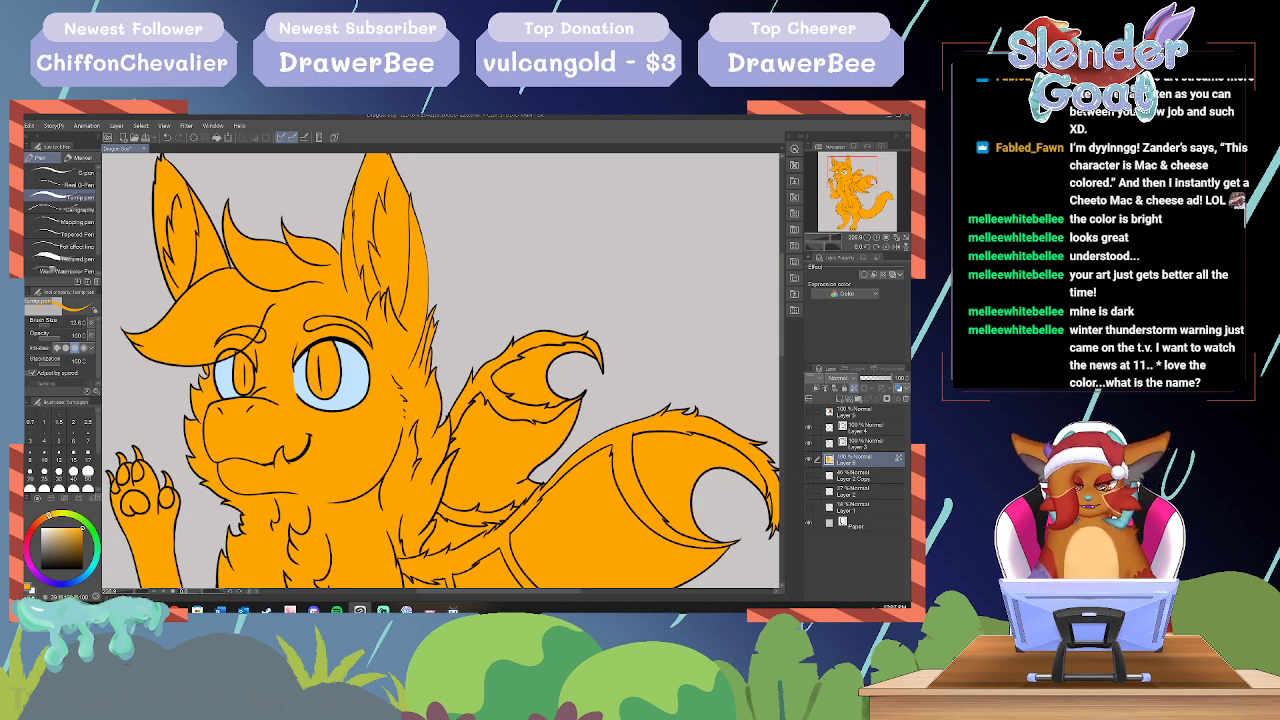
alt+click(225, 371)
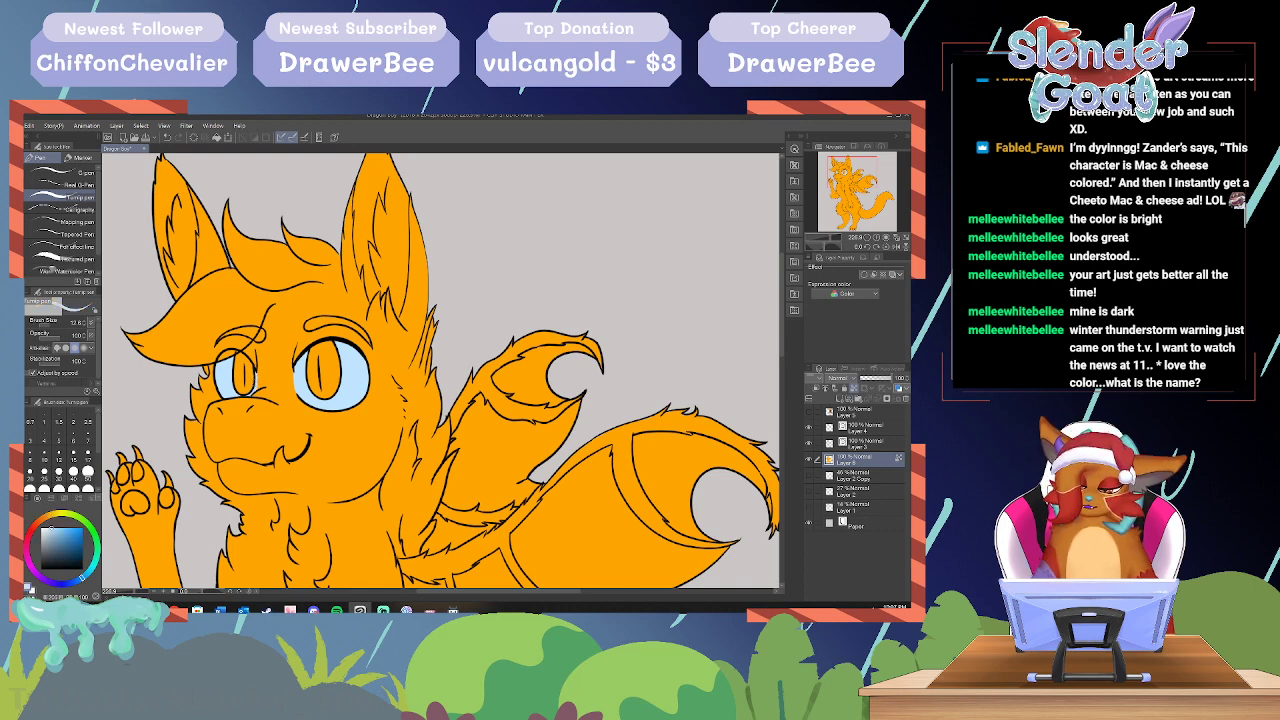
alt+click(243, 372)
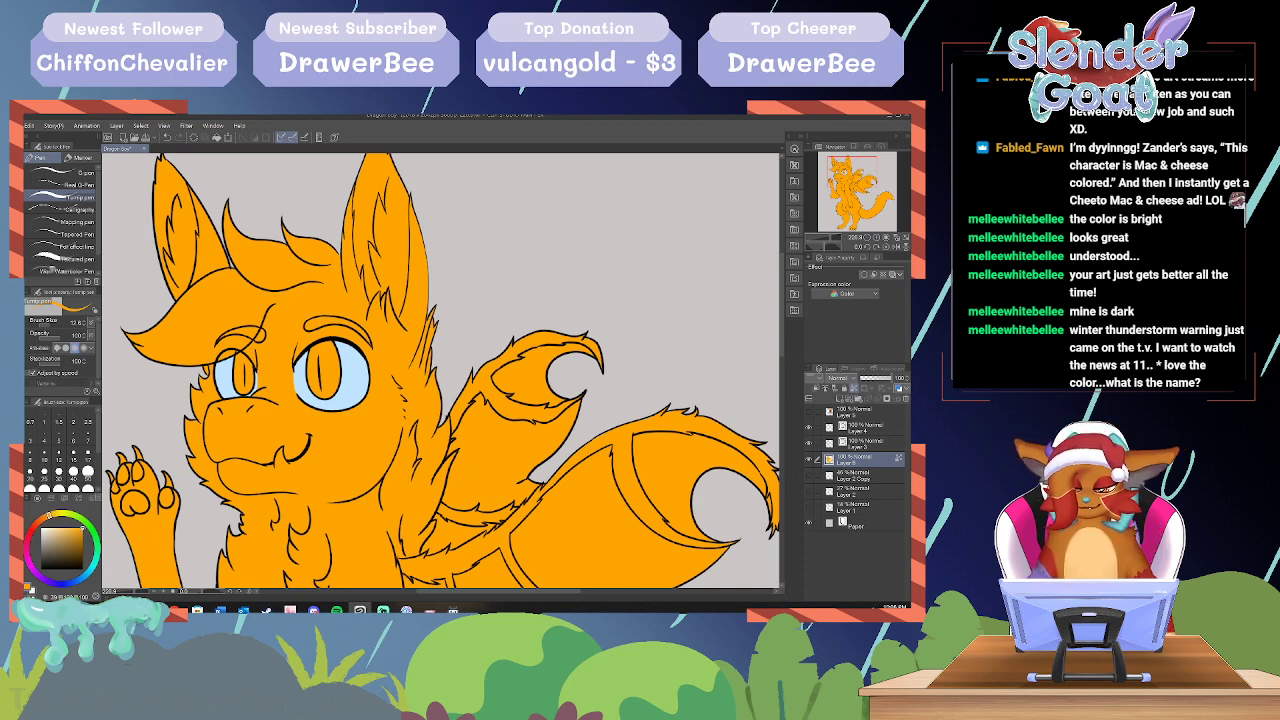
Step: Choose a dark brown and paint both eyebrows with it
drag(48, 516, 80, 547)
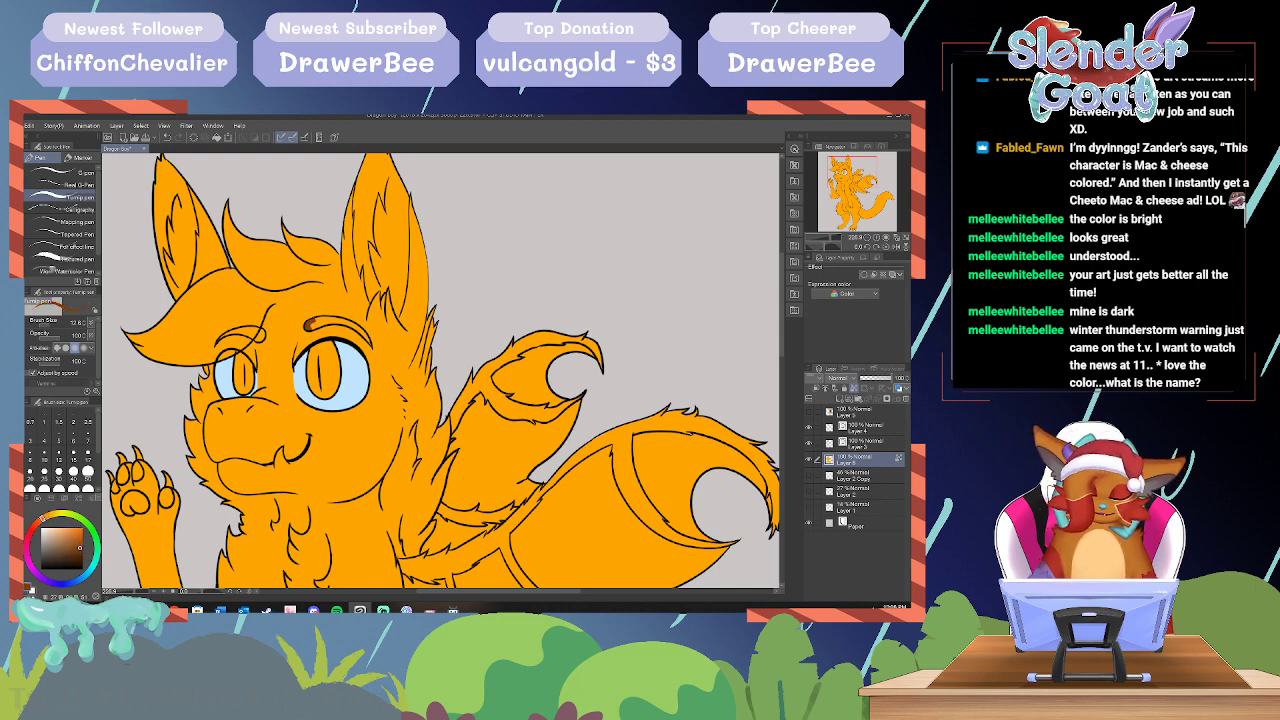
mouse_move(312, 321)
mouse_down()
mouse_move(368, 338)
mouse_move(337, 321)
mouse_move(308, 328)
mouse_up()
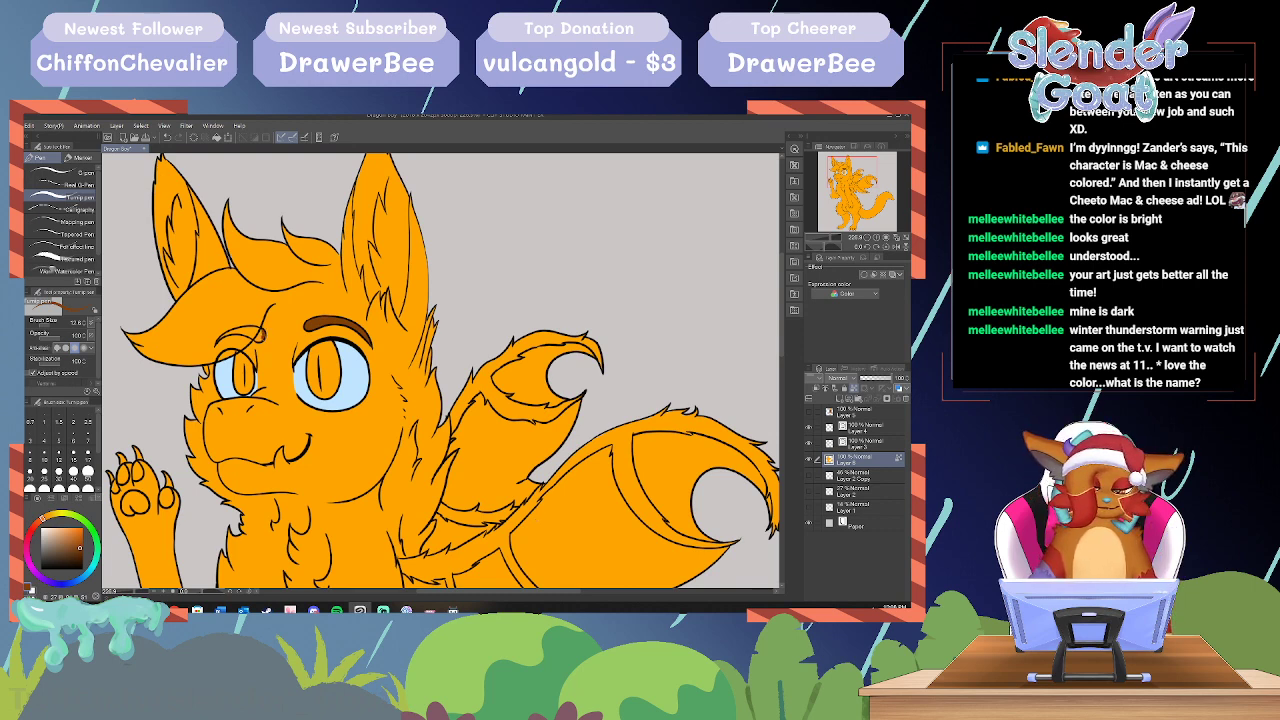
drag(261, 335, 257, 336)
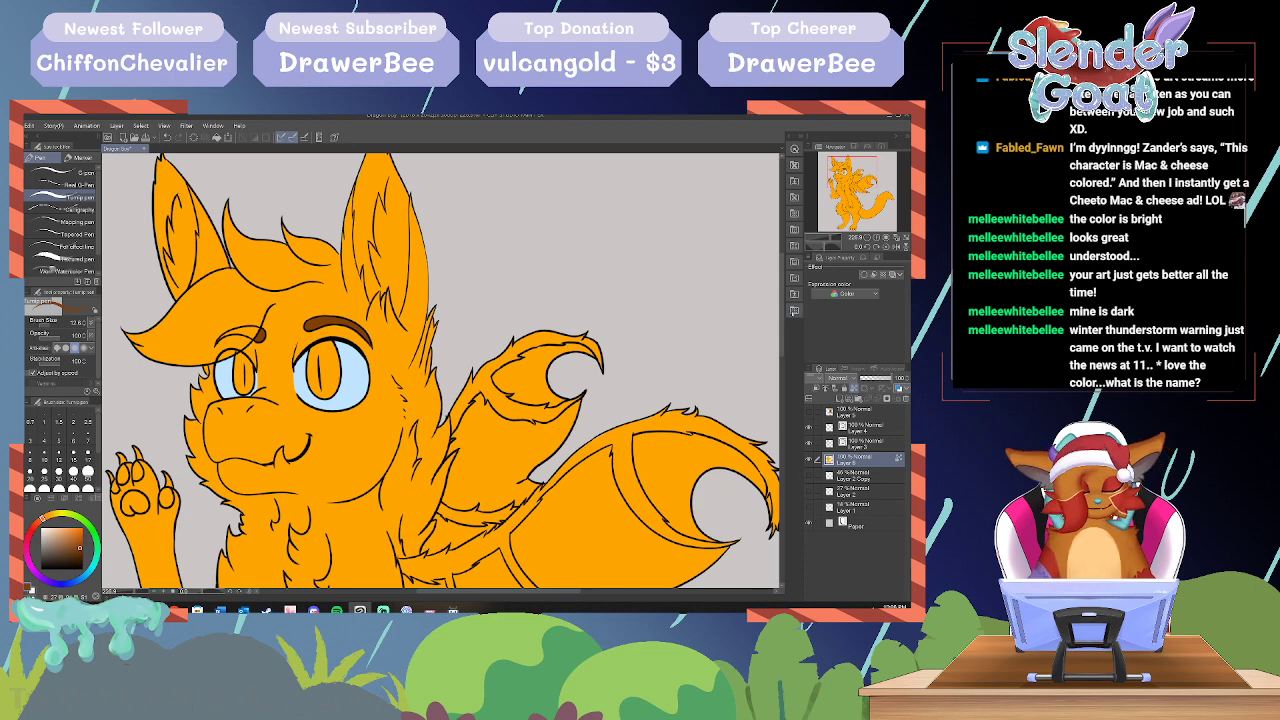
Step: Choose a dark red and fill the irises of both eyes
drag(782, 313, 782, 343)
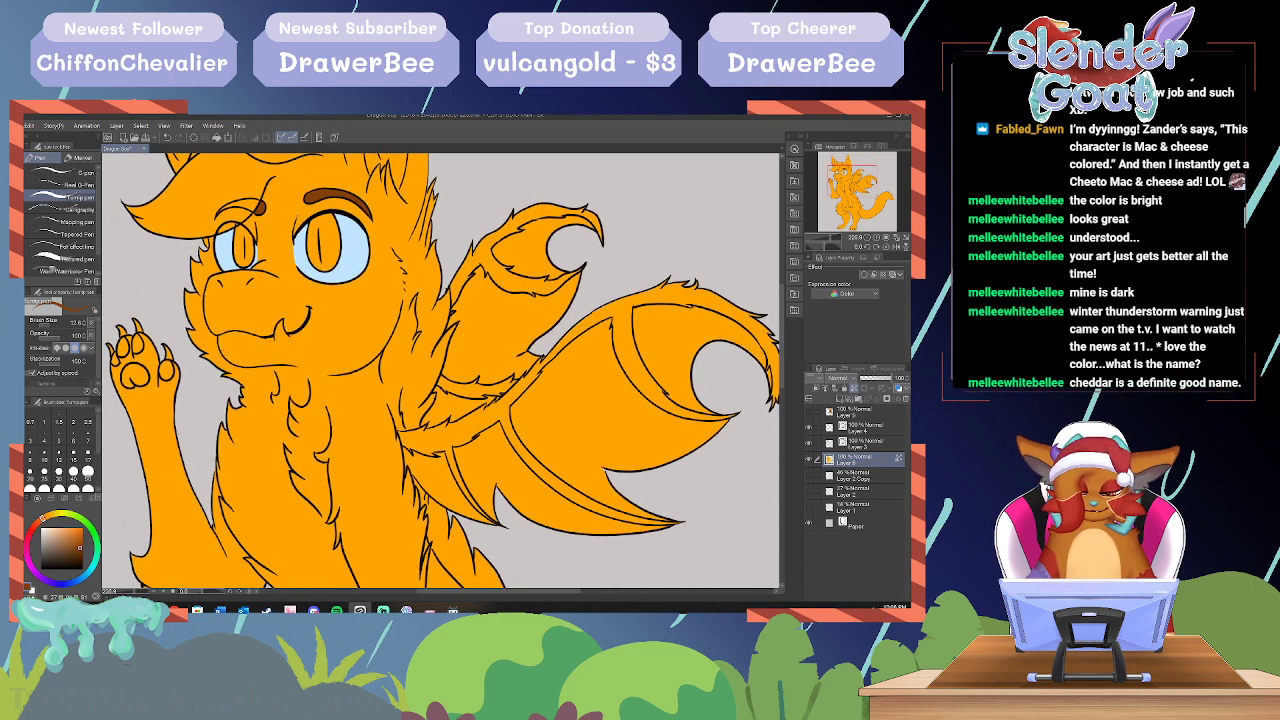
mouse_move(43, 518)
mouse_down()
mouse_move(32, 530)
mouse_move(38, 521)
mouse_move(72, 553)
mouse_move(34, 525)
mouse_move(82, 546)
mouse_up()
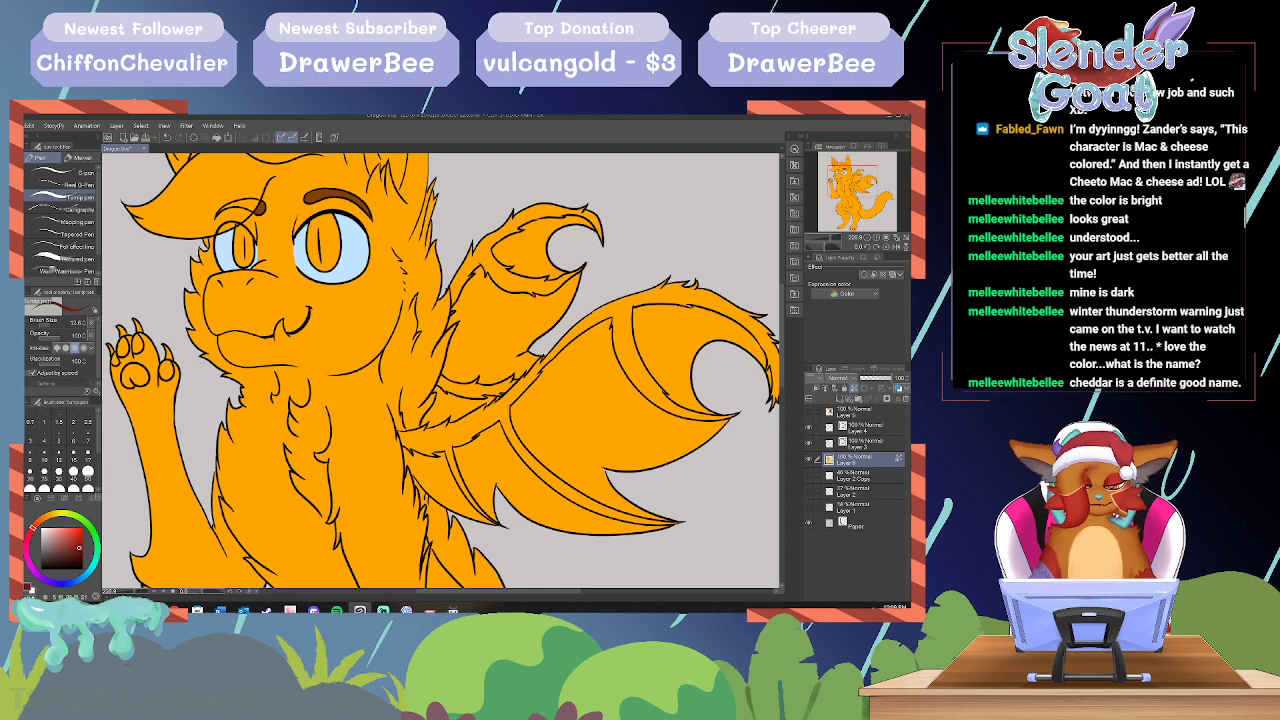
mouse_move(308, 224)
mouse_down()
mouse_move(308, 254)
mouse_move(336, 268)
mouse_move(330, 210)
mouse_move(314, 228)
mouse_move(328, 270)
mouse_move(328, 210)
mouse_move(330, 256)
mouse_up()
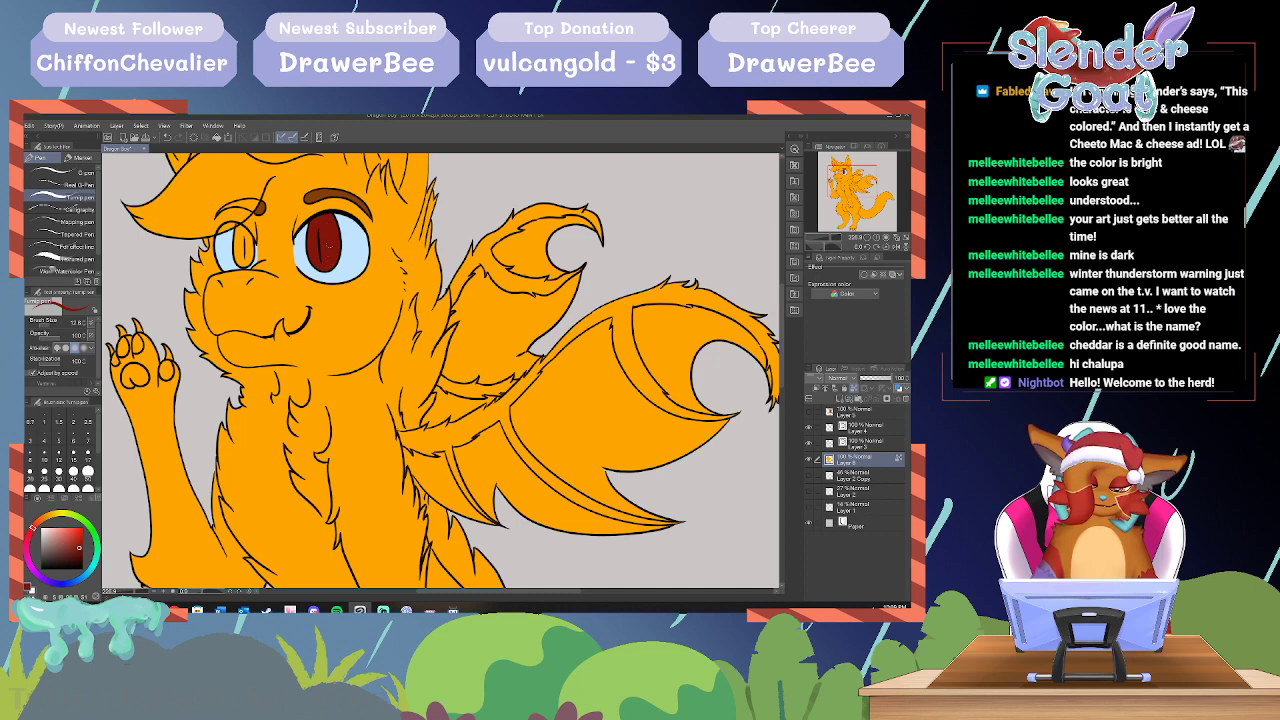
mouse_move(238, 224)
mouse_down()
mouse_move(240, 268)
mouse_move(252, 254)
mouse_move(242, 224)
mouse_move(246, 266)
mouse_move(240, 226)
mouse_move(246, 254)
mouse_up()
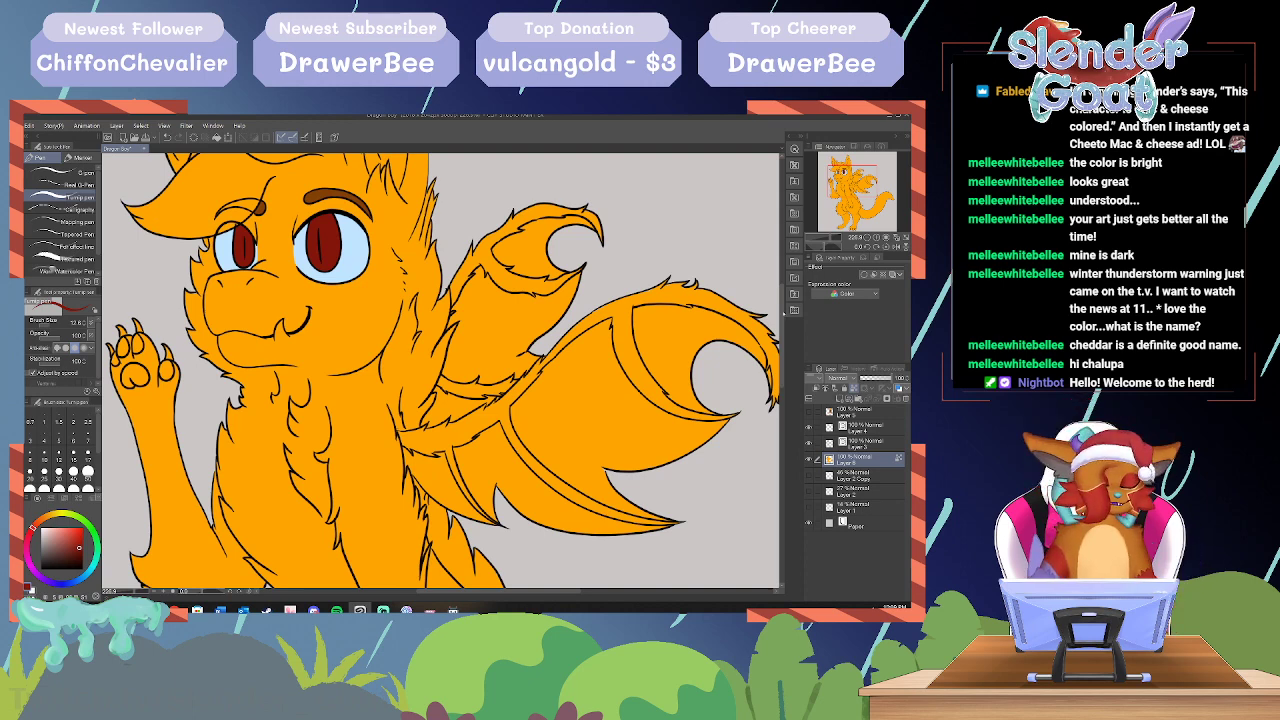
Step: Choose a pale cream and colour the claws on the raised hand and the lowered hand
scroll(442, 370, up, 1)
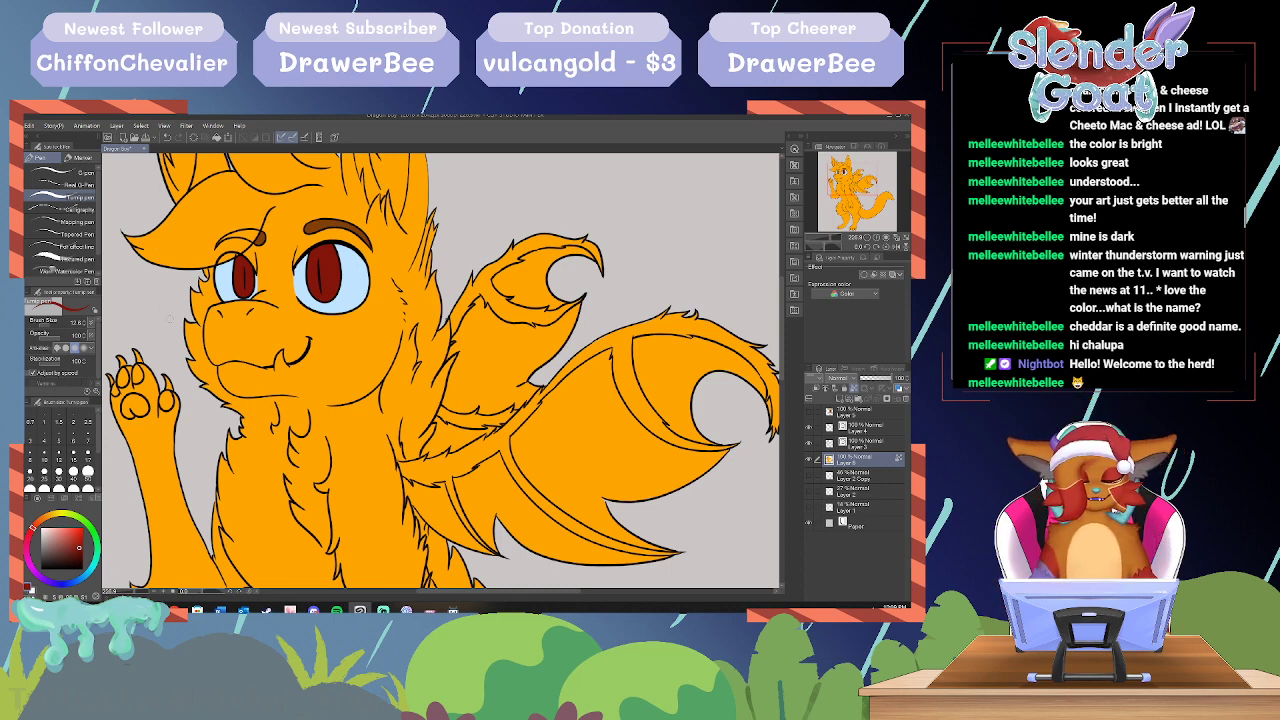
mouse_move(782, 324)
mouse_down()
mouse_move(782, 274)
mouse_move(782, 410)
mouse_move(781, 345)
mouse_up()
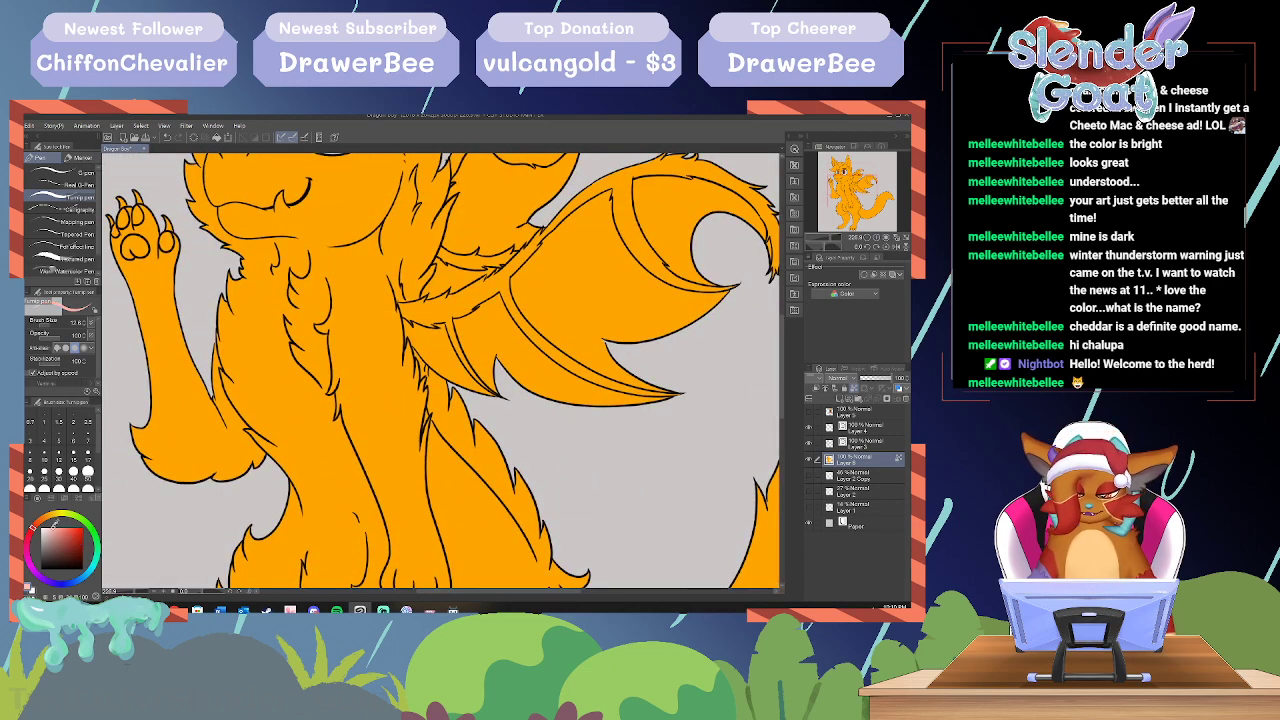
click(54, 515)
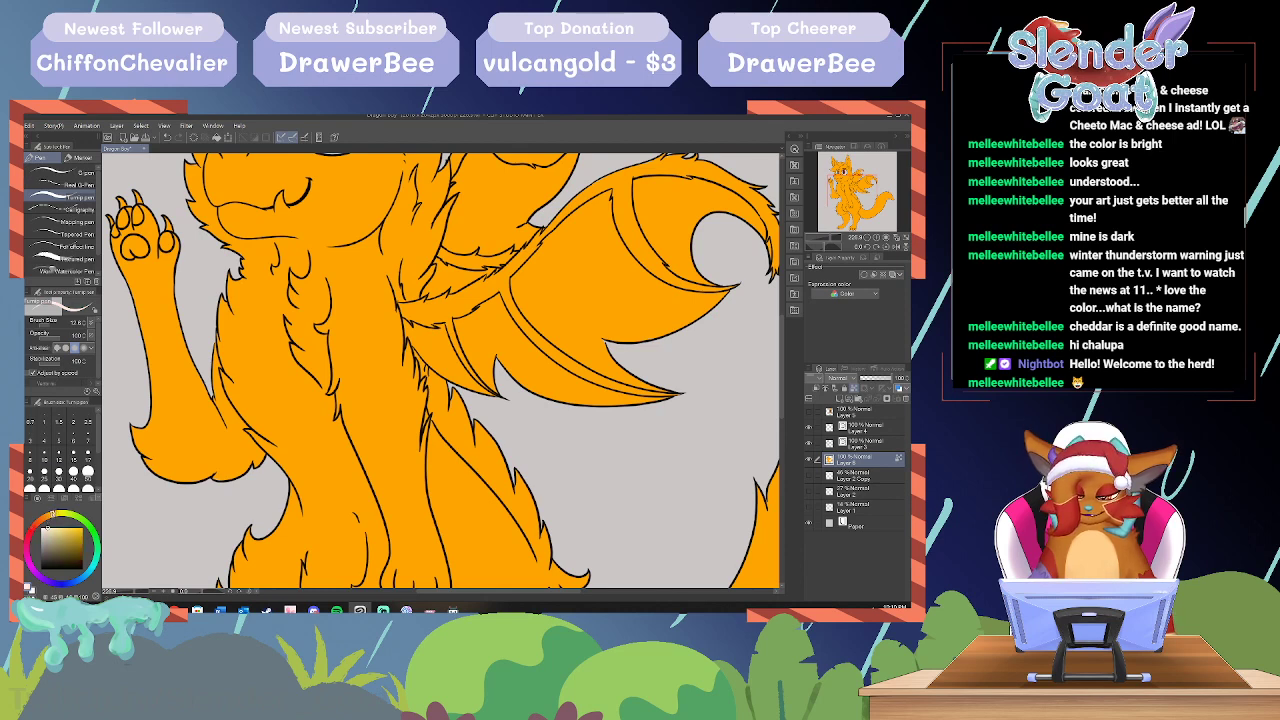
click(48, 529)
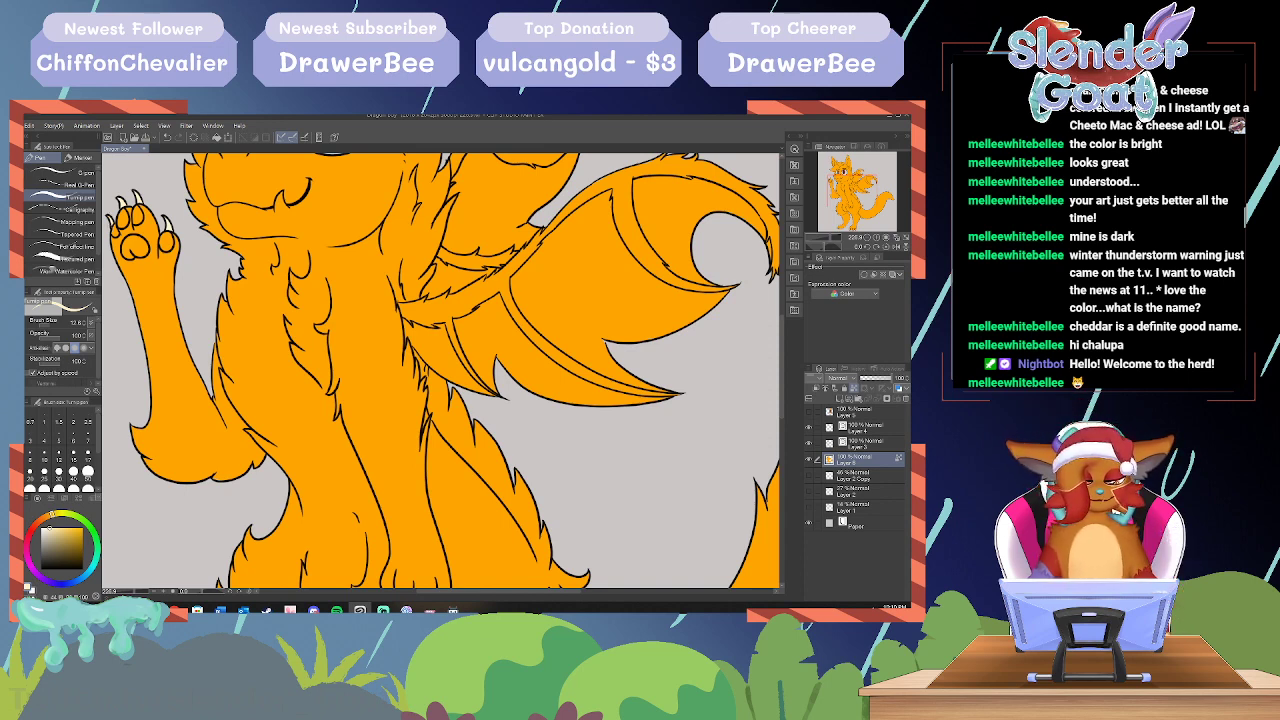
drag(783, 360, 783, 444)
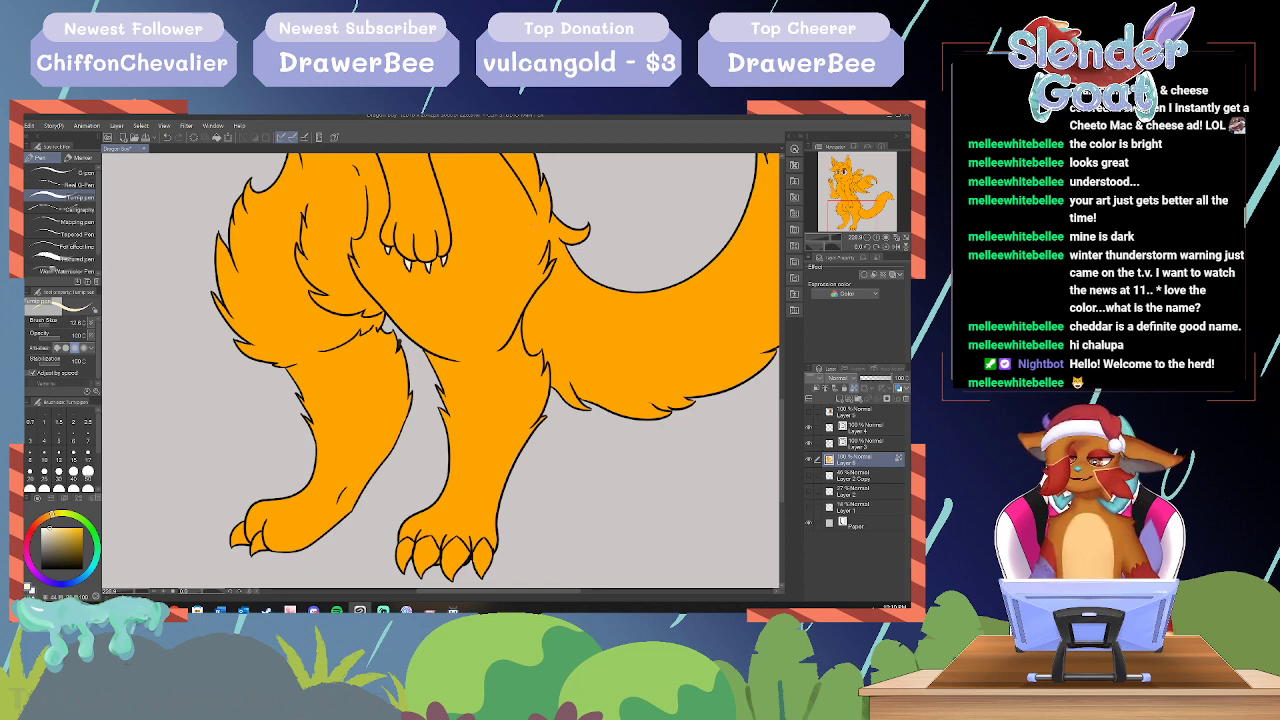
Step: Colour the inner claw of the sideways-pointing foot pale cream
scroll(440, 370, down, 3)
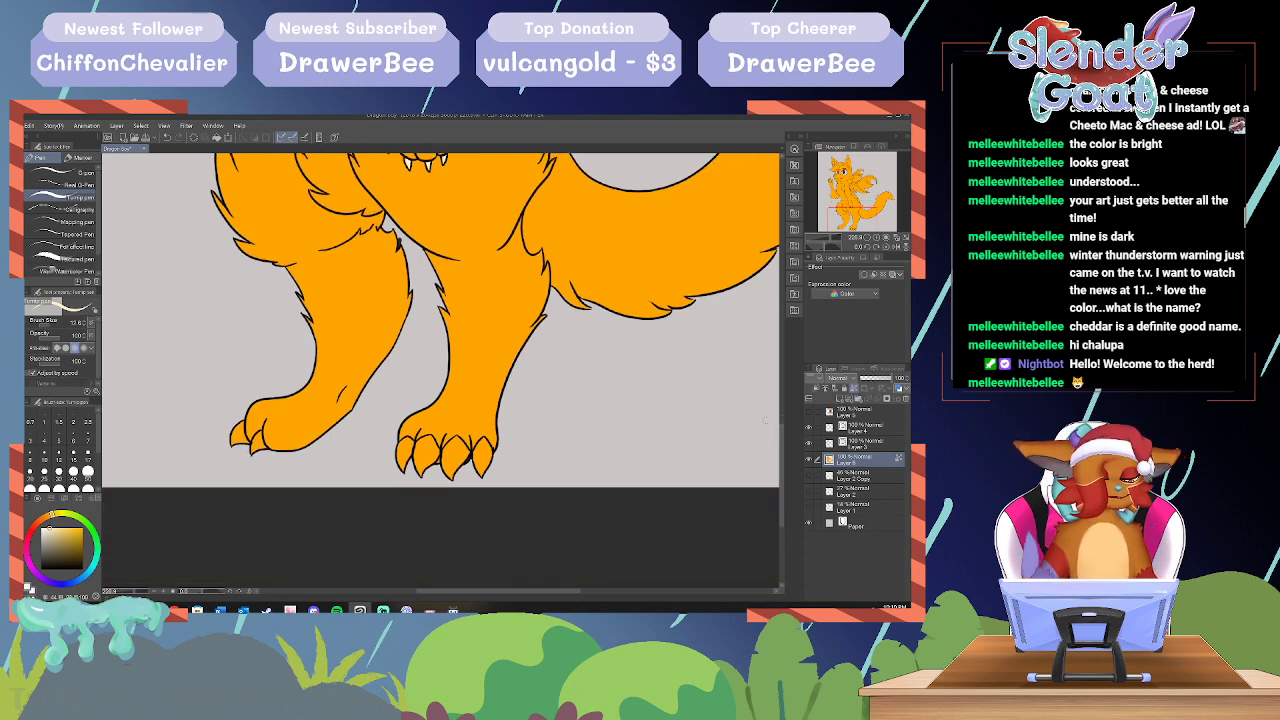
mouse_move(257, 429)
mouse_down()
mouse_move(270, 449)
mouse_move(255, 451)
mouse_move(260, 432)
mouse_move(260, 446)
mouse_up()
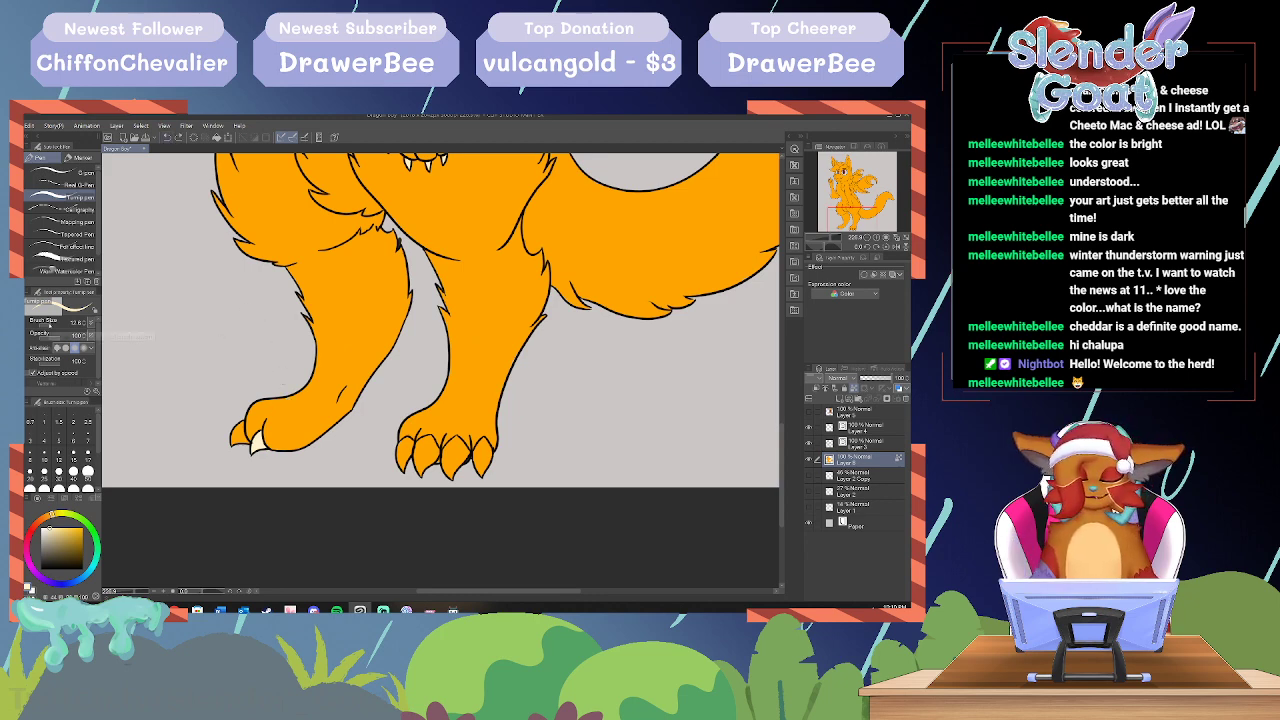
click(51, 325)
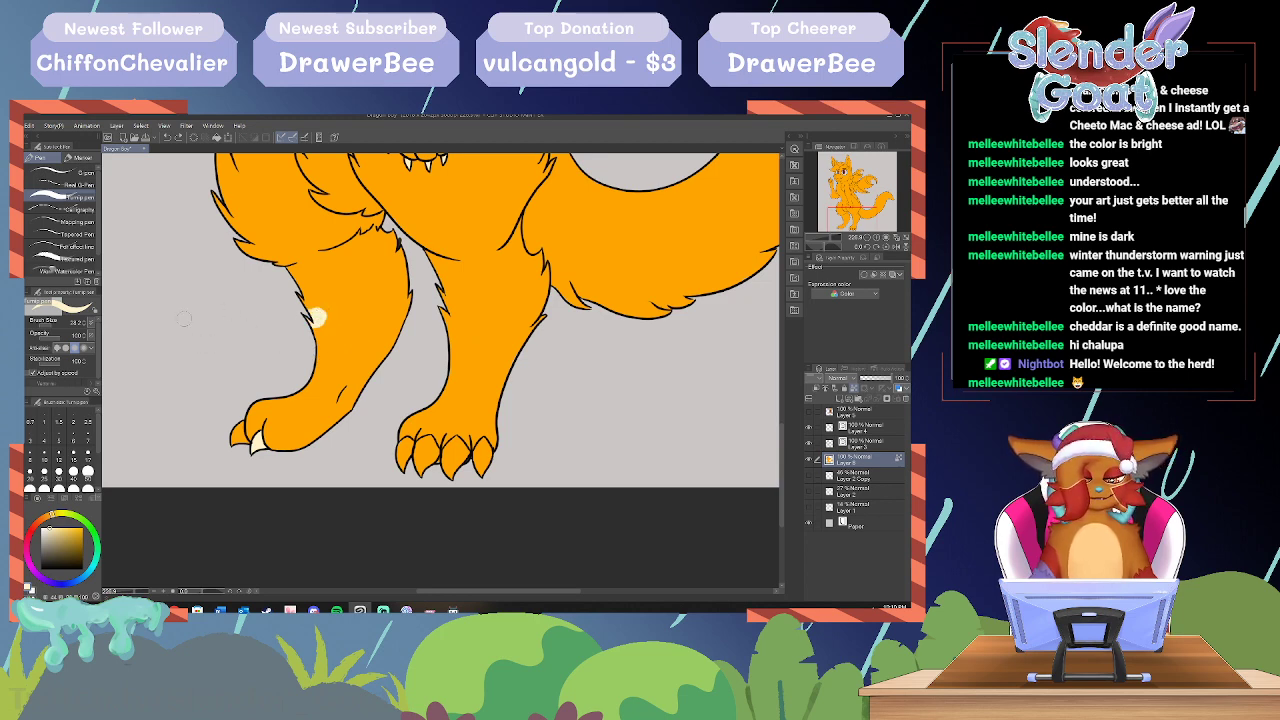
drag(315, 318, 366, 378)
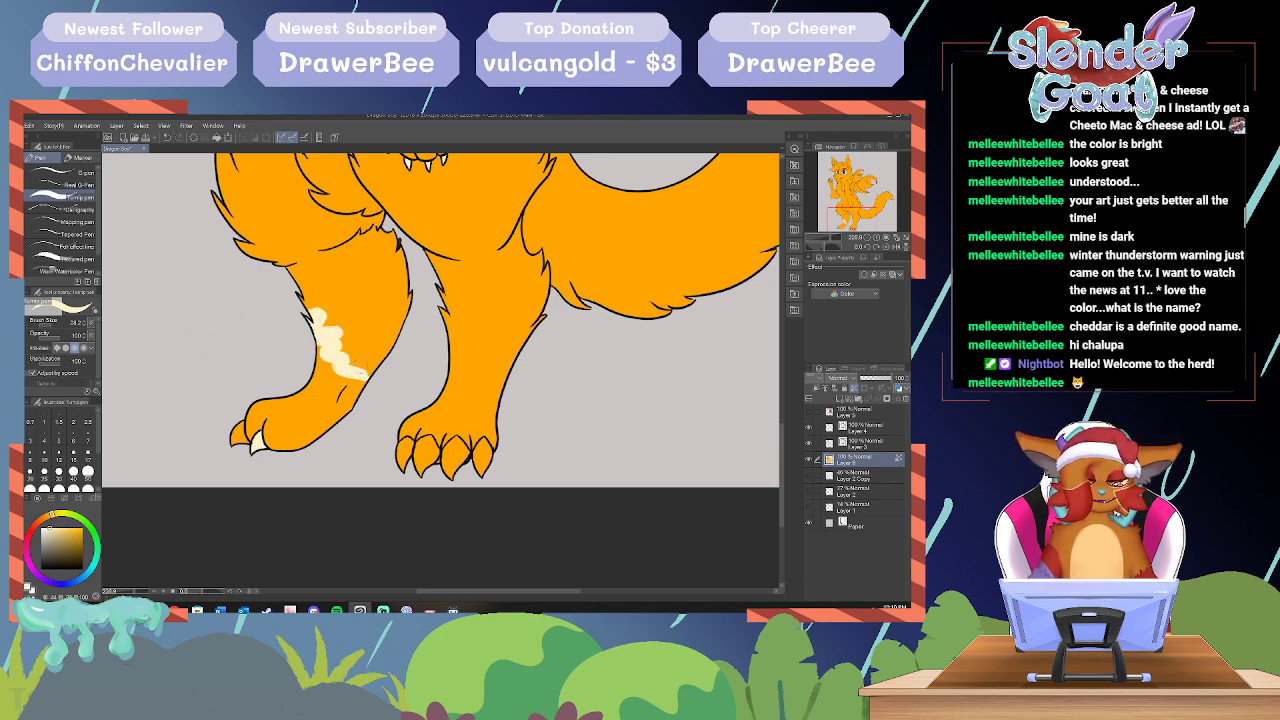
key(ctrl+z)
key(ctrl+z)
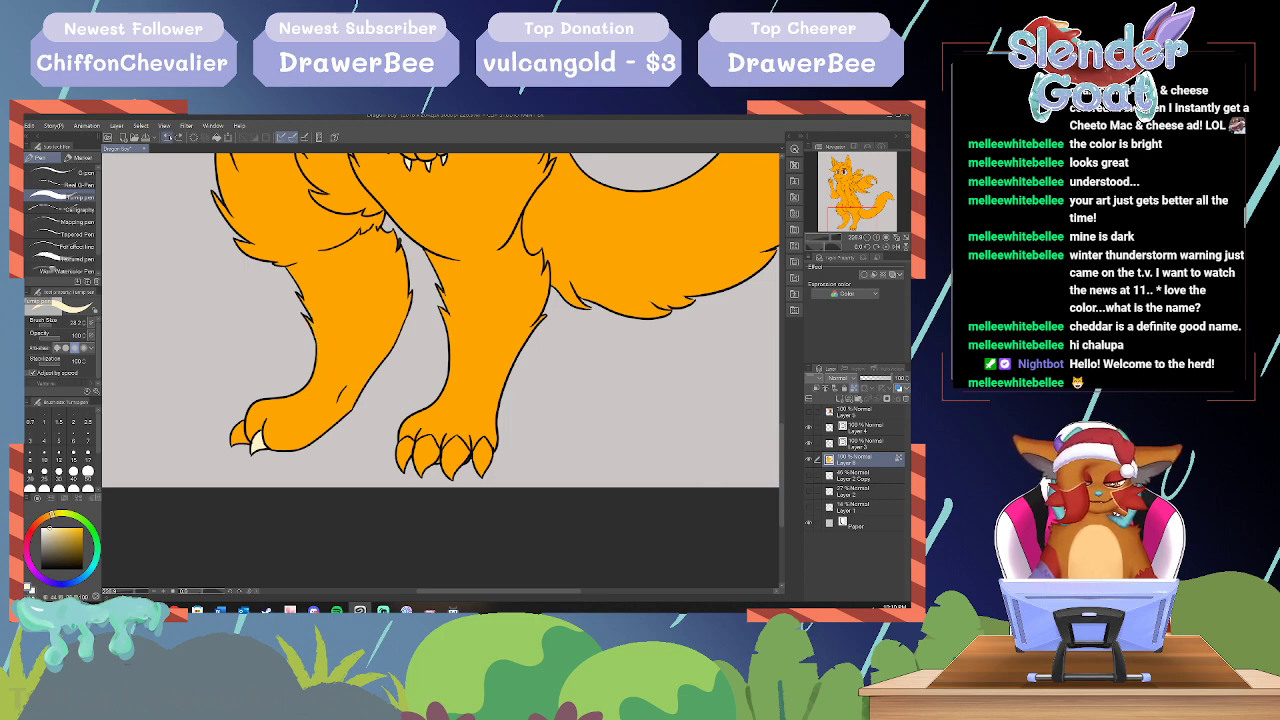
Step: Reduce the pen size to about 7.1 and colour the outermost claw of the sideways-pointing foot pale cream
drag(51, 325, 47, 325)
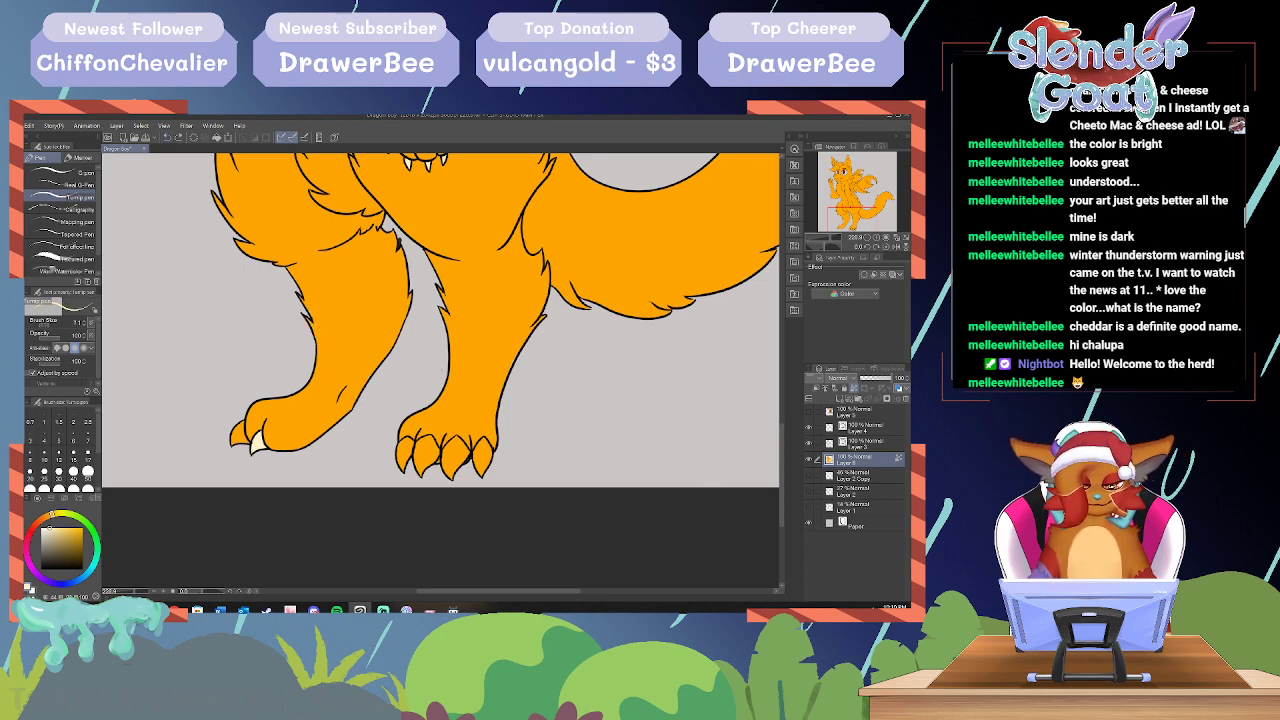
drag(239, 439, 244, 425)
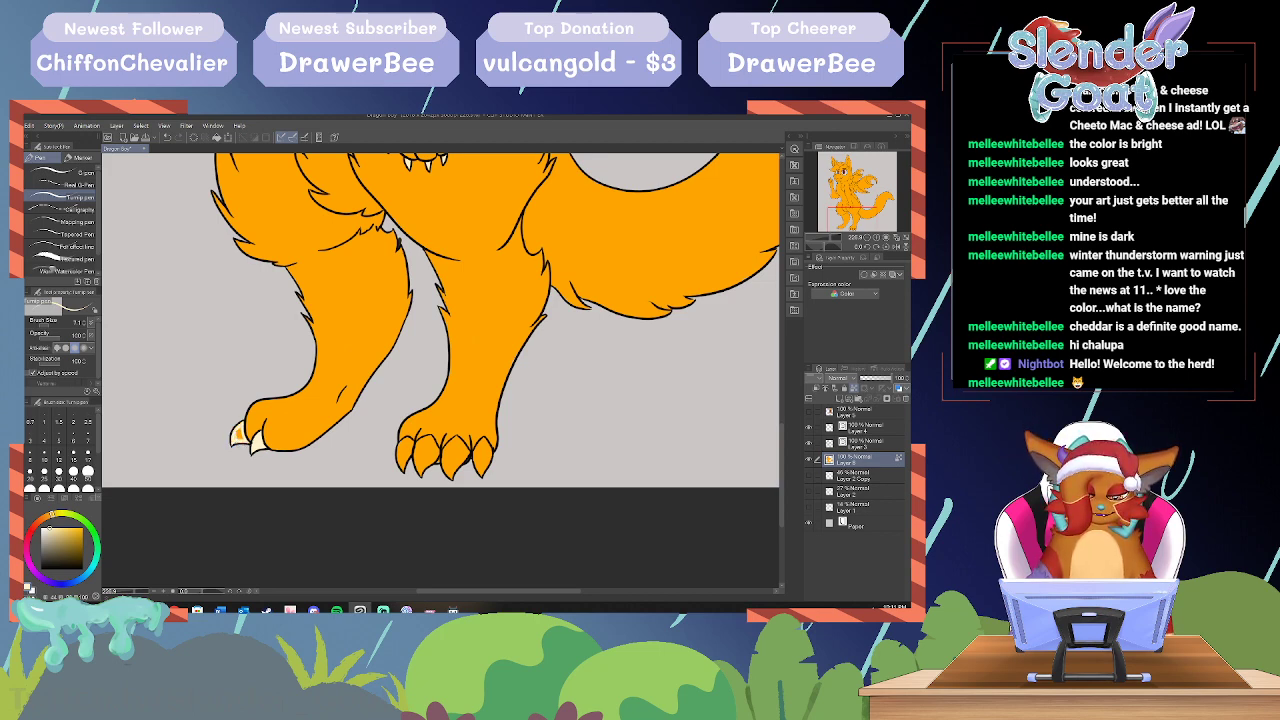
drag(240, 429, 241, 440)
Step: Enlarge the pen slightly and fill all four claws of the front-facing foot with pale cream
drag(484, 591, 497, 591)
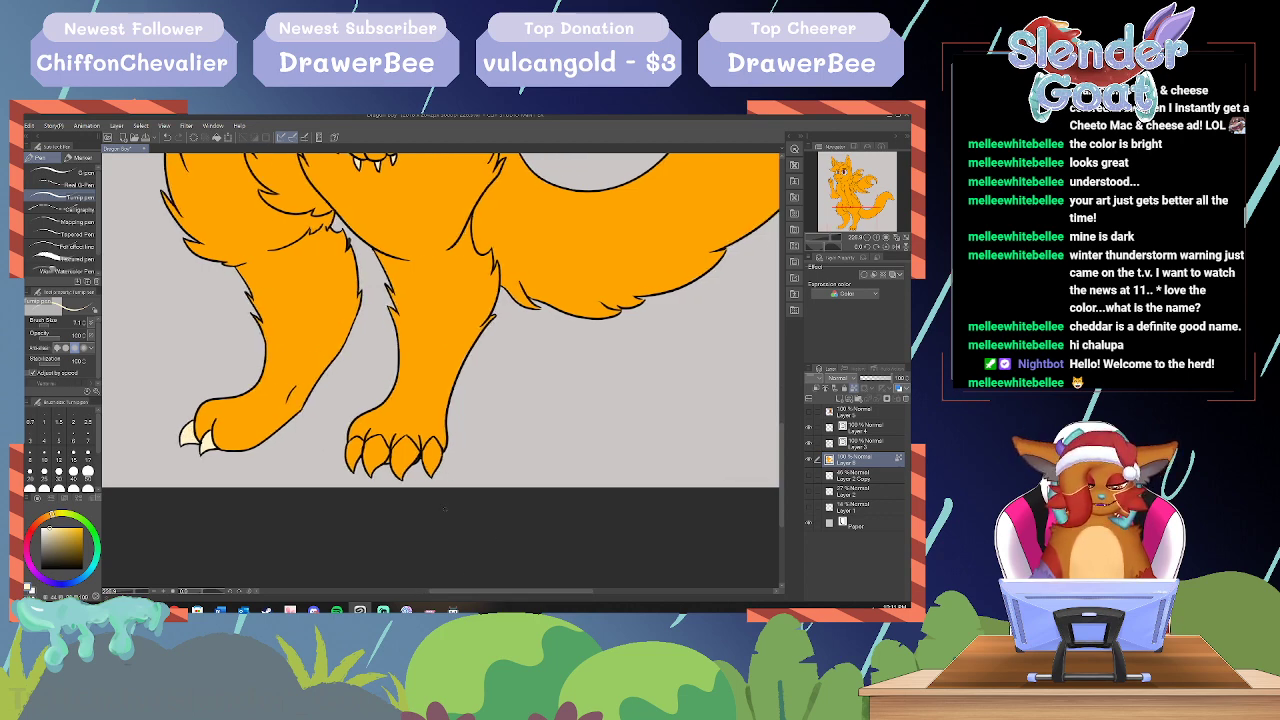
click(50, 326)
drag(51, 326, 46, 327)
mouse_move(362, 446)
mouse_down()
mouse_move(369, 472)
mouse_move(348, 453)
mouse_move(352, 470)
mouse_move(356, 438)
mouse_move(357, 467)
mouse_move(380, 437)
mouse_move(388, 452)
mouse_move(372, 473)
mouse_move(374, 440)
mouse_move(372, 468)
mouse_move(371, 445)
mouse_move(400, 480)
mouse_move(418, 456)
mouse_move(408, 440)
mouse_move(394, 455)
mouse_move(408, 460)
mouse_up()
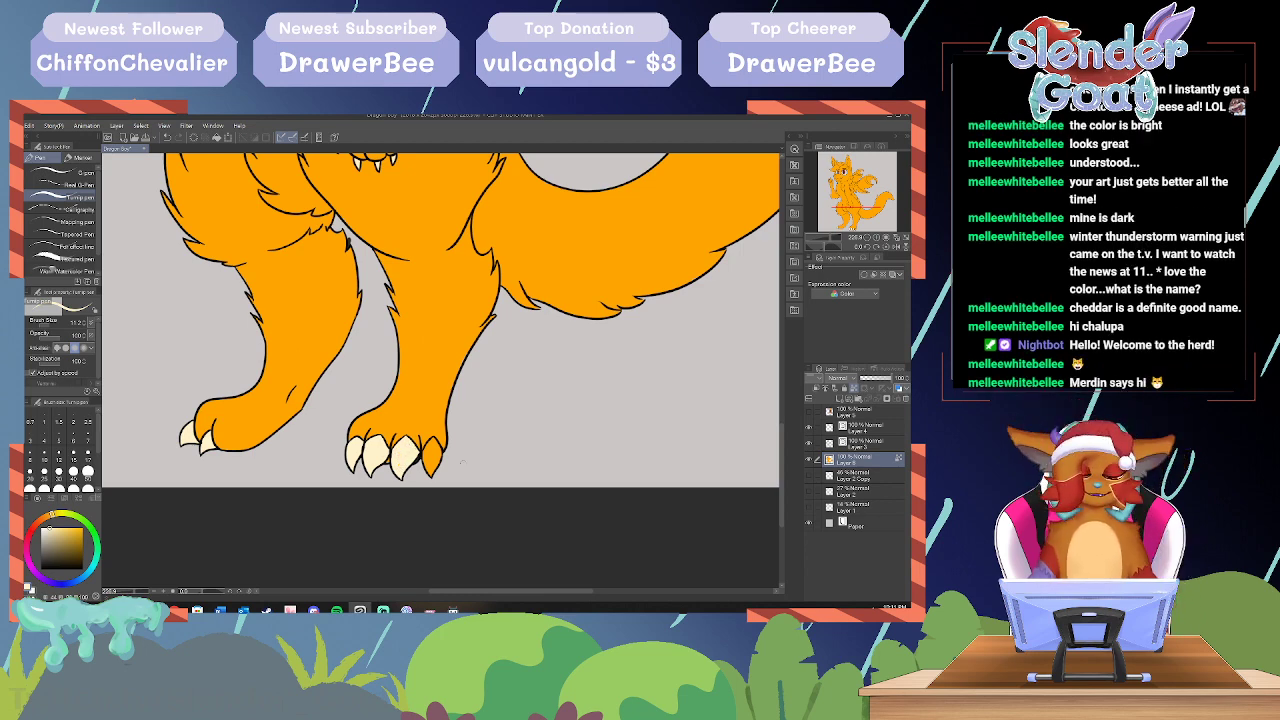
drag(428, 437, 432, 466)
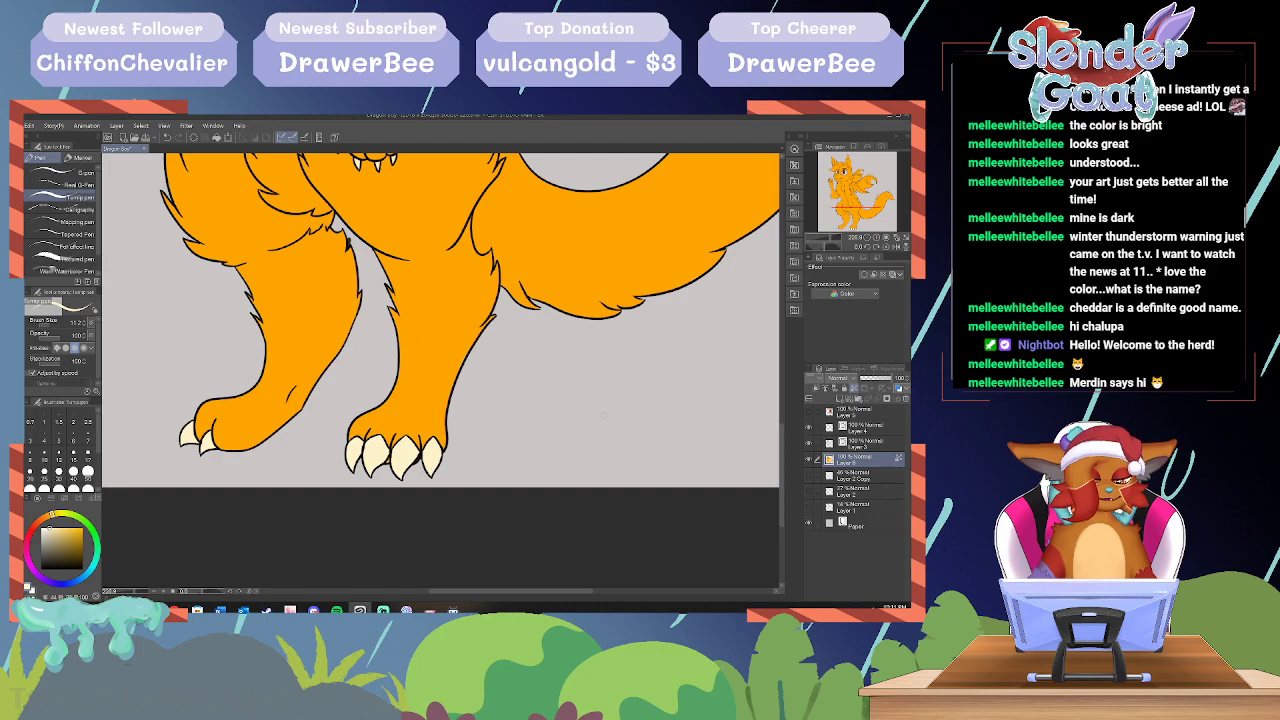
Step: Paint pale cream along the inner edge of the larger ear, from its tip down toward its base
scroll(442, 372, up, 10)
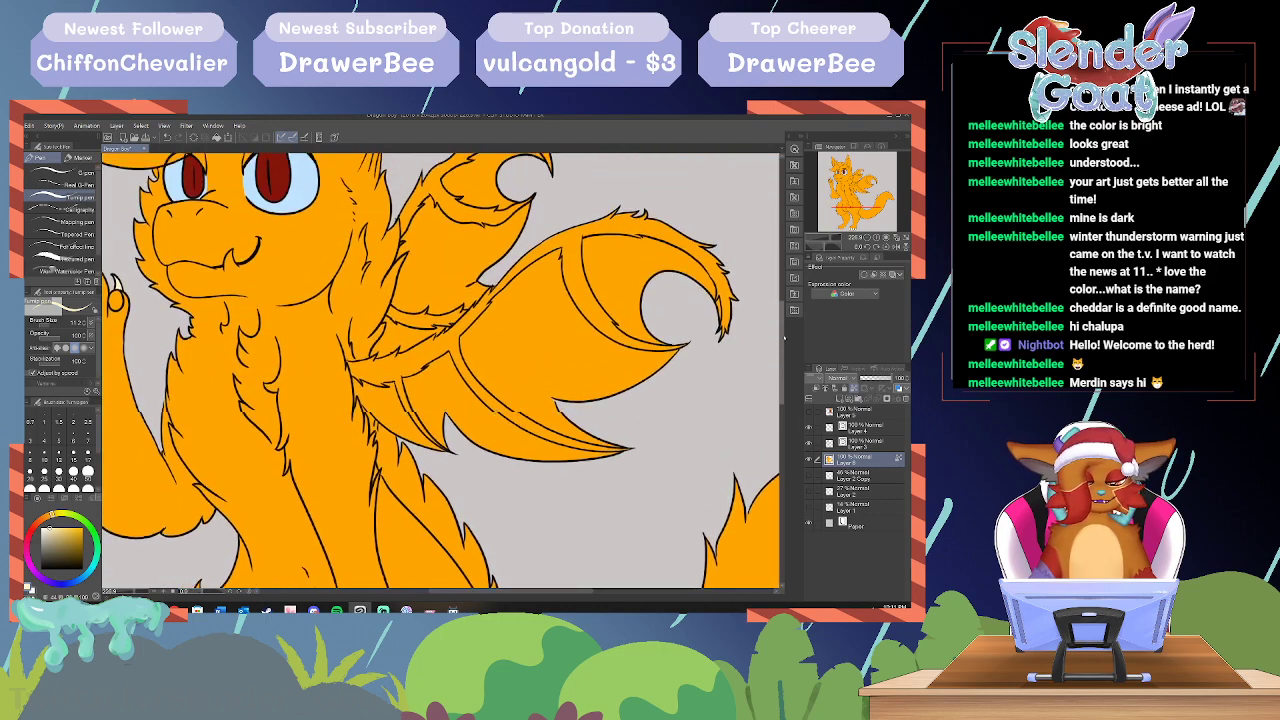
drag(786, 307, 786, 306)
drag(531, 592, 500, 597)
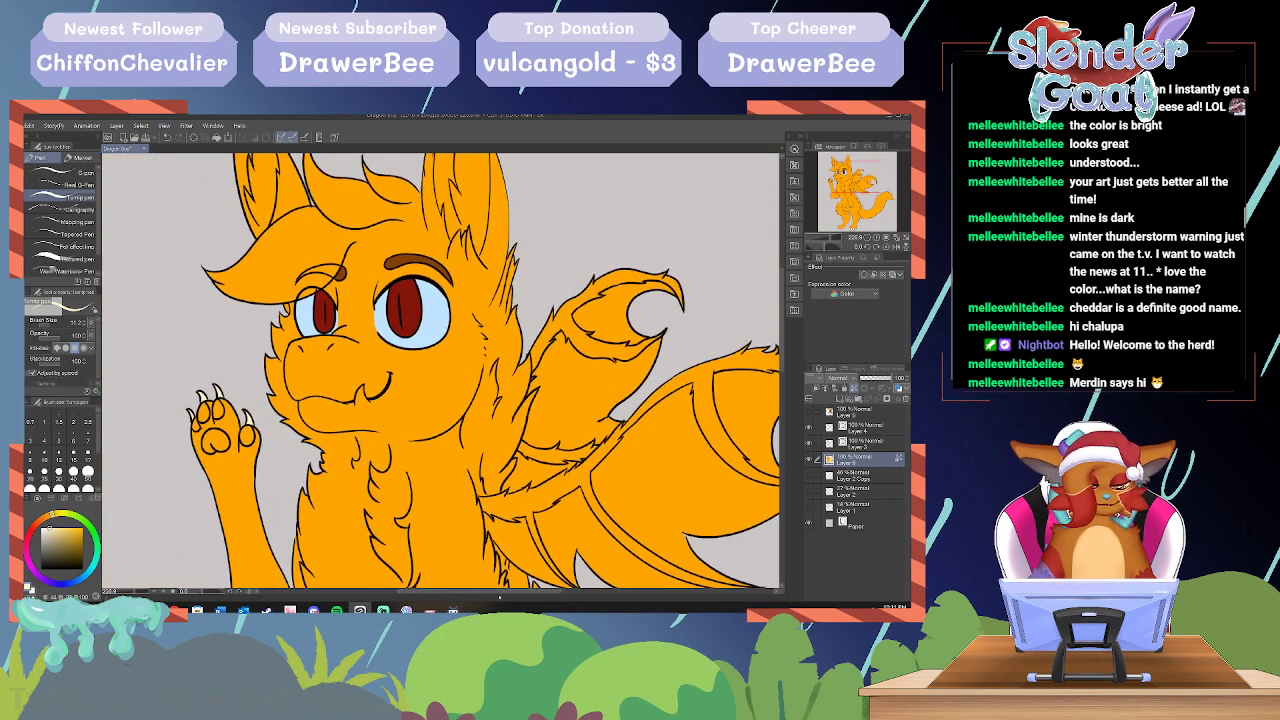
drag(784, 343, 784, 304)
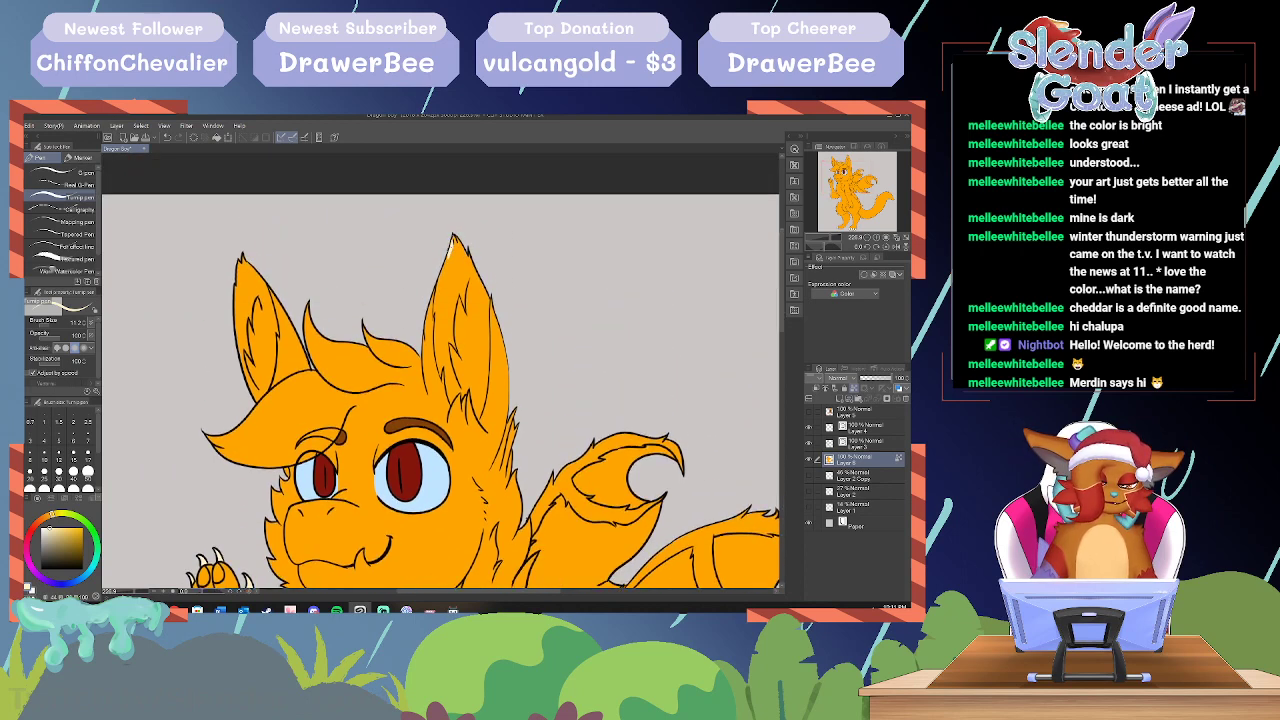
mouse_move(447, 250)
mouse_down()
mouse_move(433, 340)
mouse_move(454, 399)
mouse_up()
mouse_move(446, 347)
mouse_down()
mouse_move(464, 274)
mouse_move(453, 383)
mouse_move(448, 277)
mouse_move(441, 315)
mouse_move(454, 216)
mouse_up()
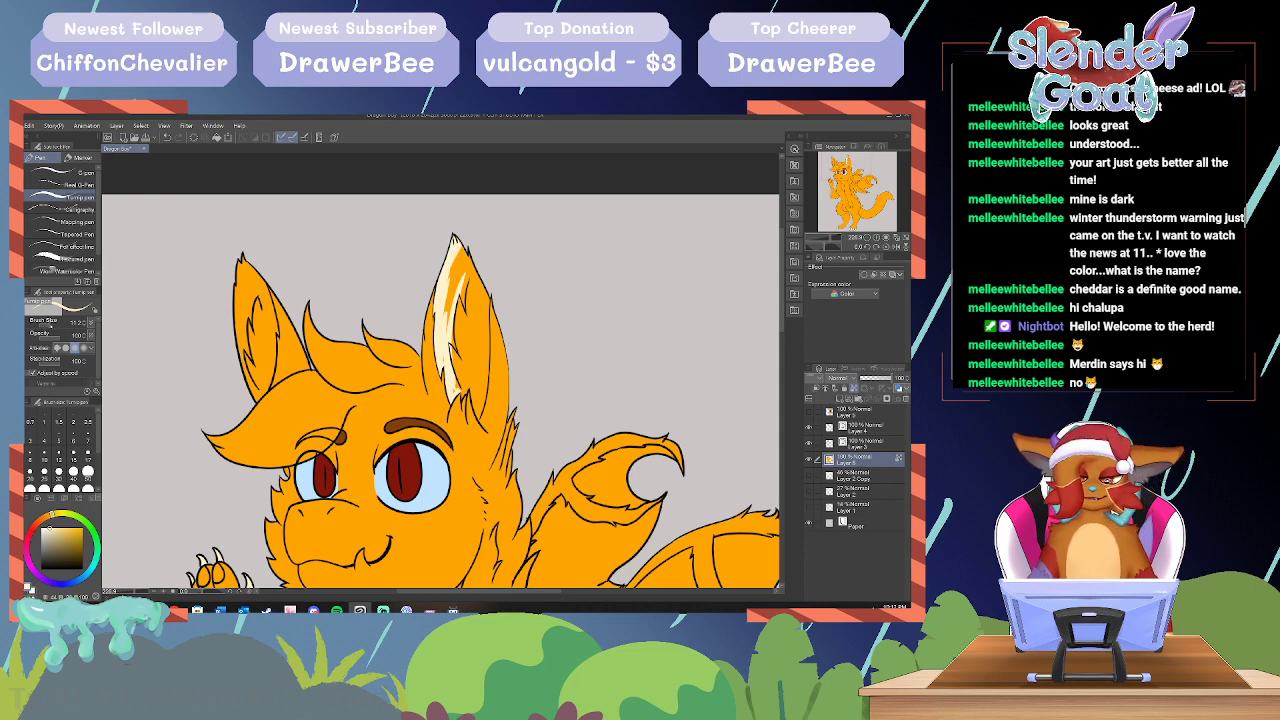
Step: Enlarge the pen and fill the tip and upper inner area of the larger ear with pale cream
key(bracketright)
key(bracketright)
key(bracketright)
mouse_move(456, 250)
mouse_down()
mouse_move(457, 368)
mouse_move(467, 306)
mouse_up()
mouse_move(472, 350)
mouse_down()
mouse_move(470, 274)
mouse_move(470, 296)
mouse_move(491, 306)
mouse_up()
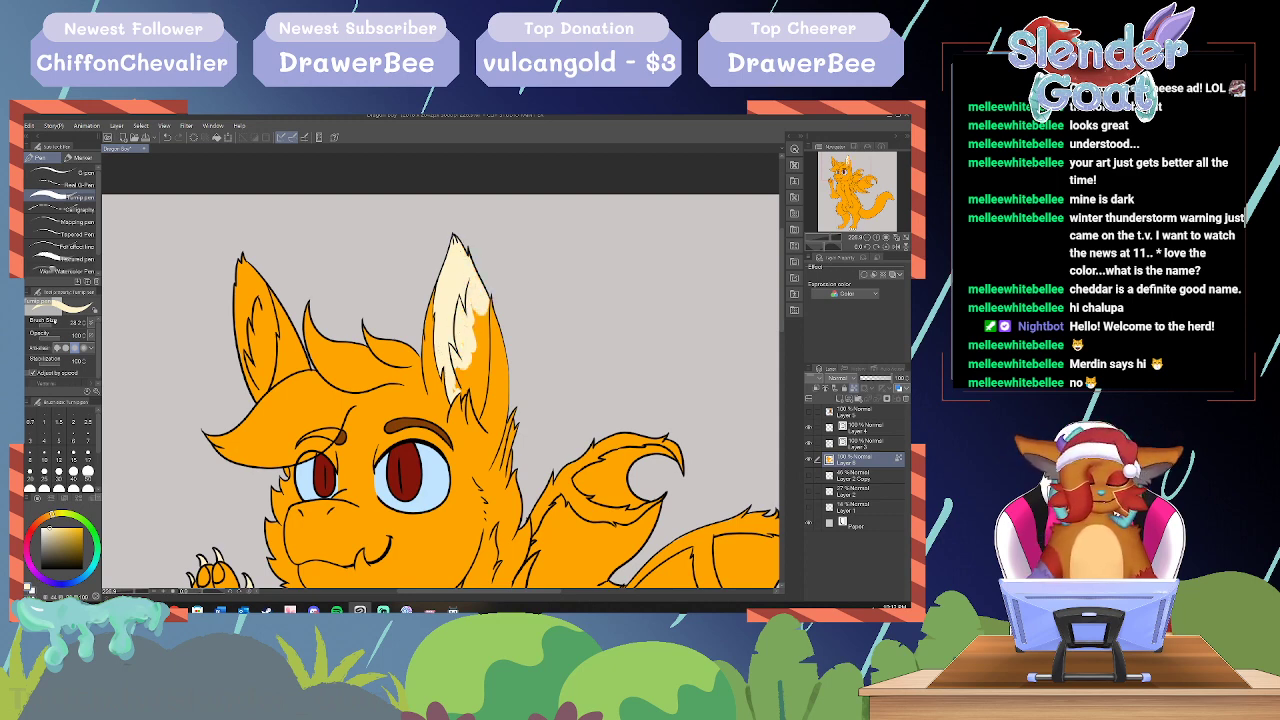
Step: Edge the larger ear's lower inner fur in pale cream at pen size 8, and fill the remaining gap with a slightly larger pen
drag(53, 326, 47, 328)
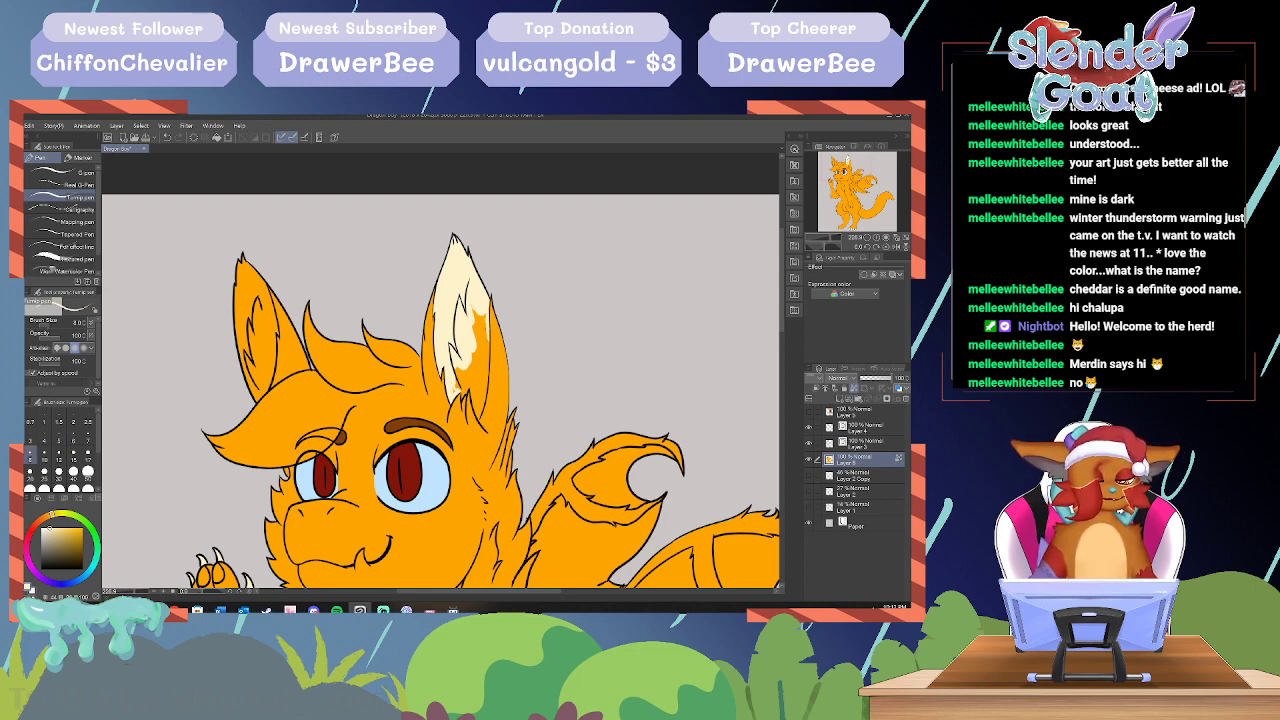
mouse_move(489, 340)
mouse_down()
mouse_move(474, 405)
mouse_move(472, 390)
mouse_up()
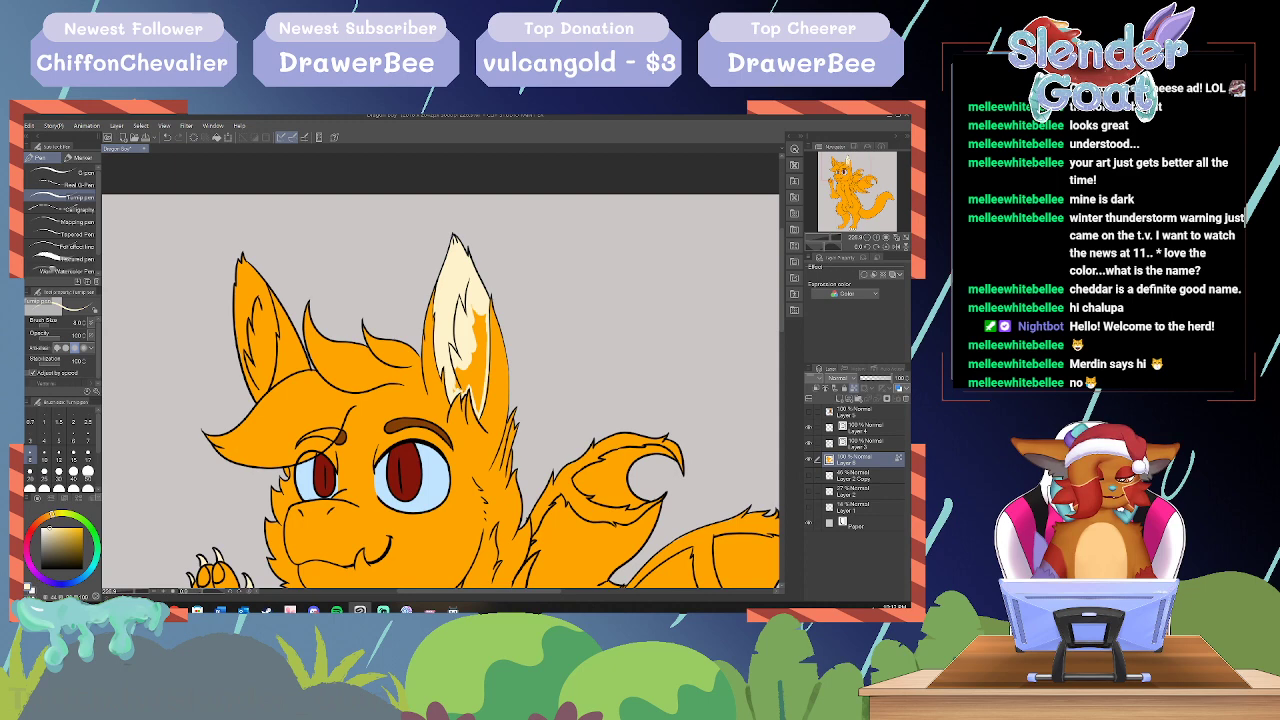
drag(456, 390, 459, 368)
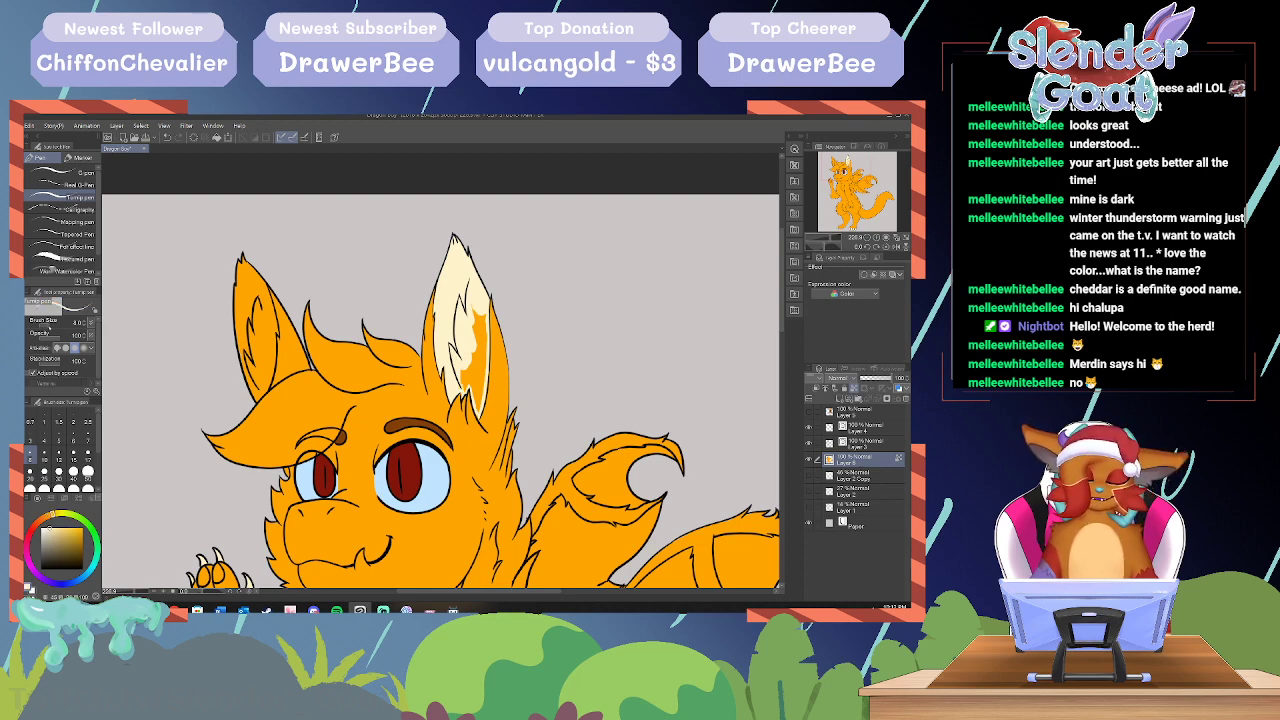
click(50, 326)
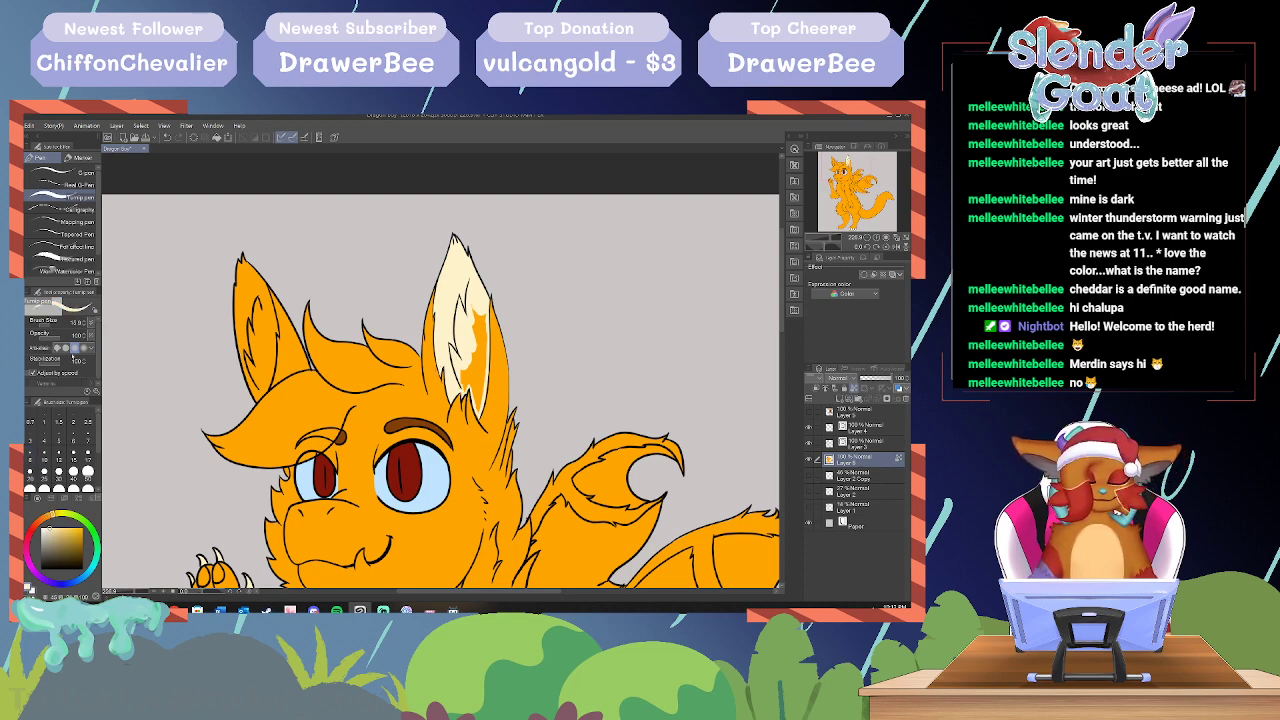
mouse_move(480, 313)
mouse_down()
mouse_move(476, 416)
mouse_move(478, 370)
mouse_move(466, 394)
mouse_up()
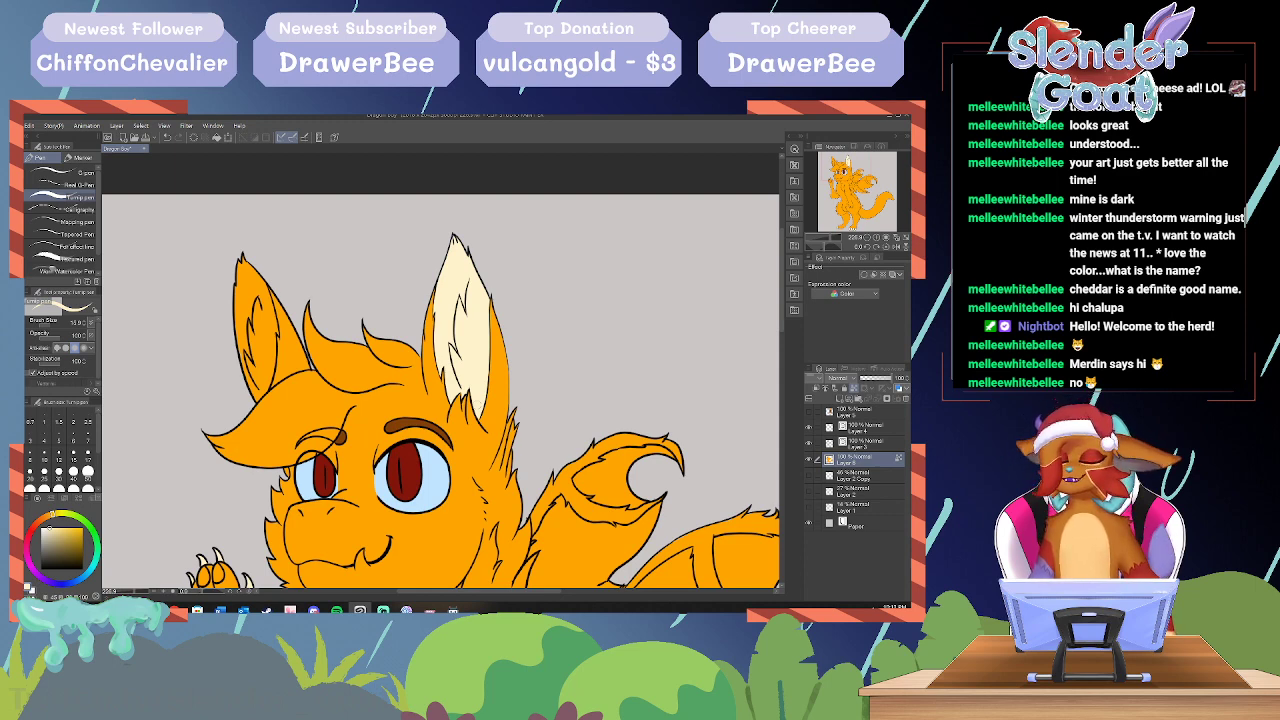
Step: Fill the inside of the smaller ear with the same pale cream
mouse_move(237, 284)
mouse_down()
mouse_move(254, 398)
mouse_move(271, 325)
mouse_up()
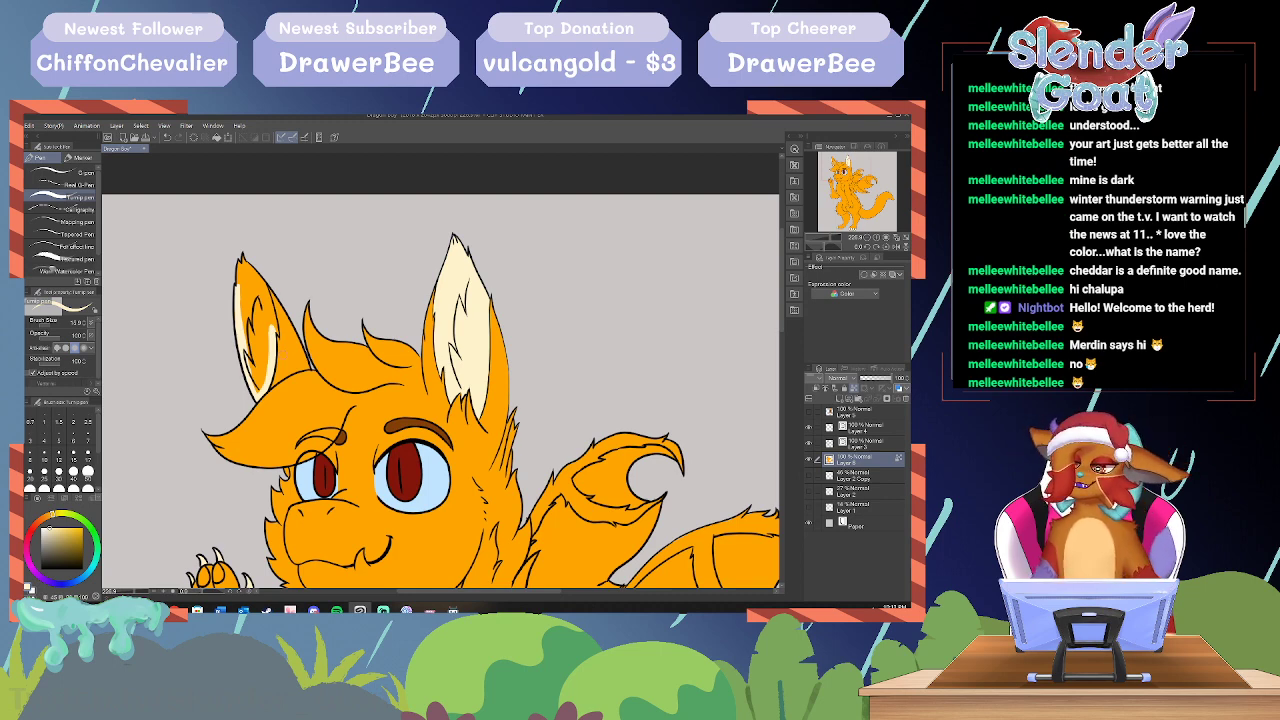
drag(244, 322, 256, 390)
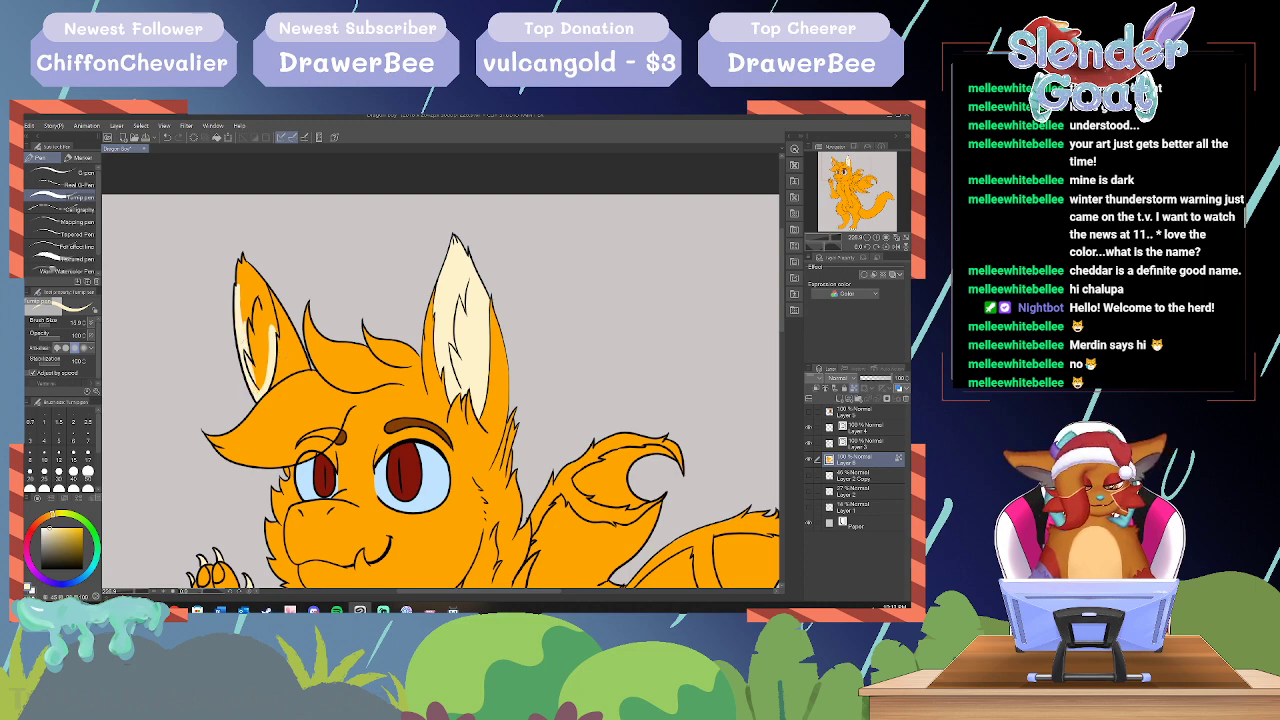
mouse_move(244, 322)
mouse_down()
mouse_move(245, 250)
mouse_move(250, 306)
mouse_move(264, 301)
mouse_move(274, 324)
mouse_move(266, 360)
mouse_move(256, 306)
mouse_move(260, 390)
mouse_move(264, 354)
mouse_up()
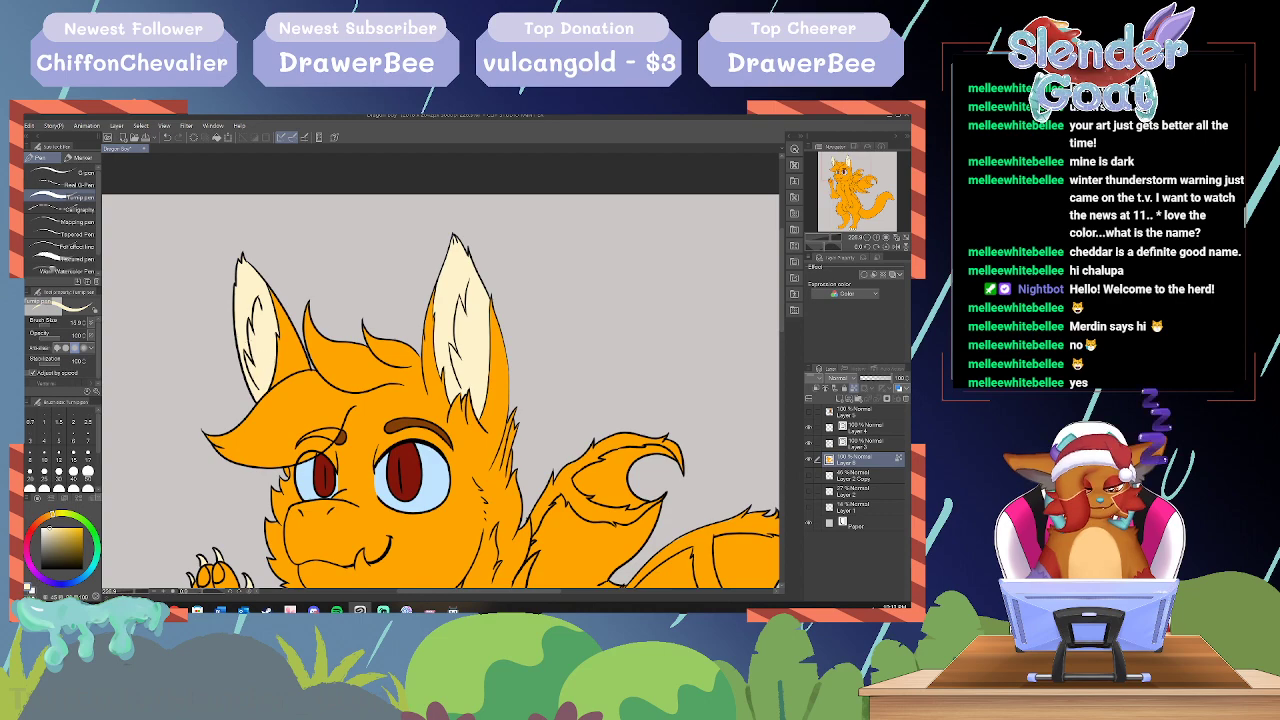
Step: Sample the eyebrow's brown and paint a short stripe across the outer edge of the dragon's furry thigh
scroll(329, 243, down, 6)
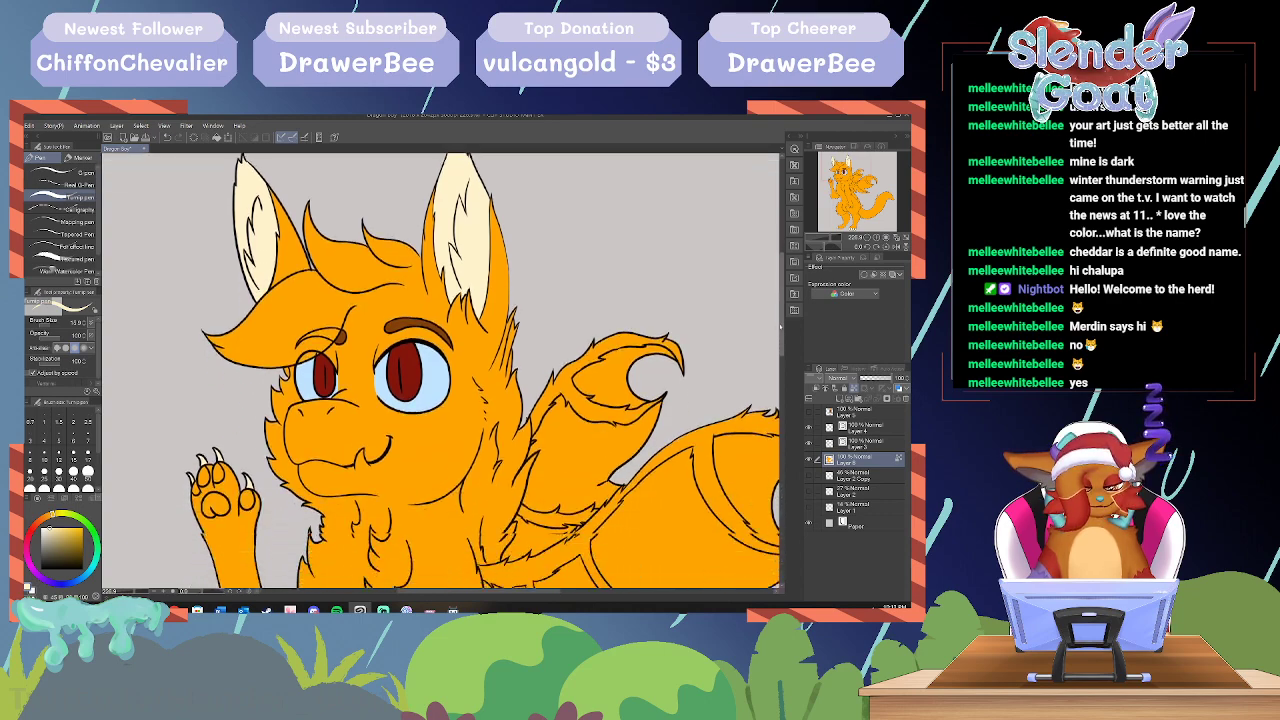
scroll(440, 370, down, 1)
scroll(440, 370, up, 4)
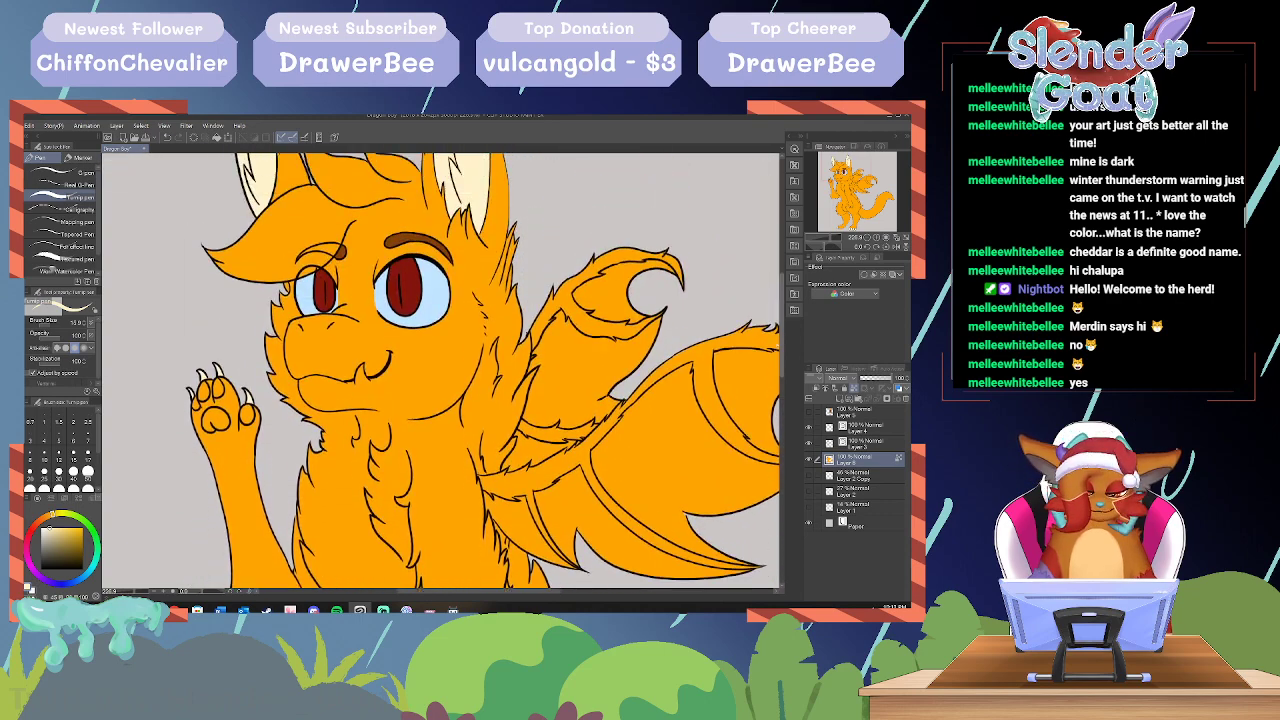
scroll(440, 370, up, 1)
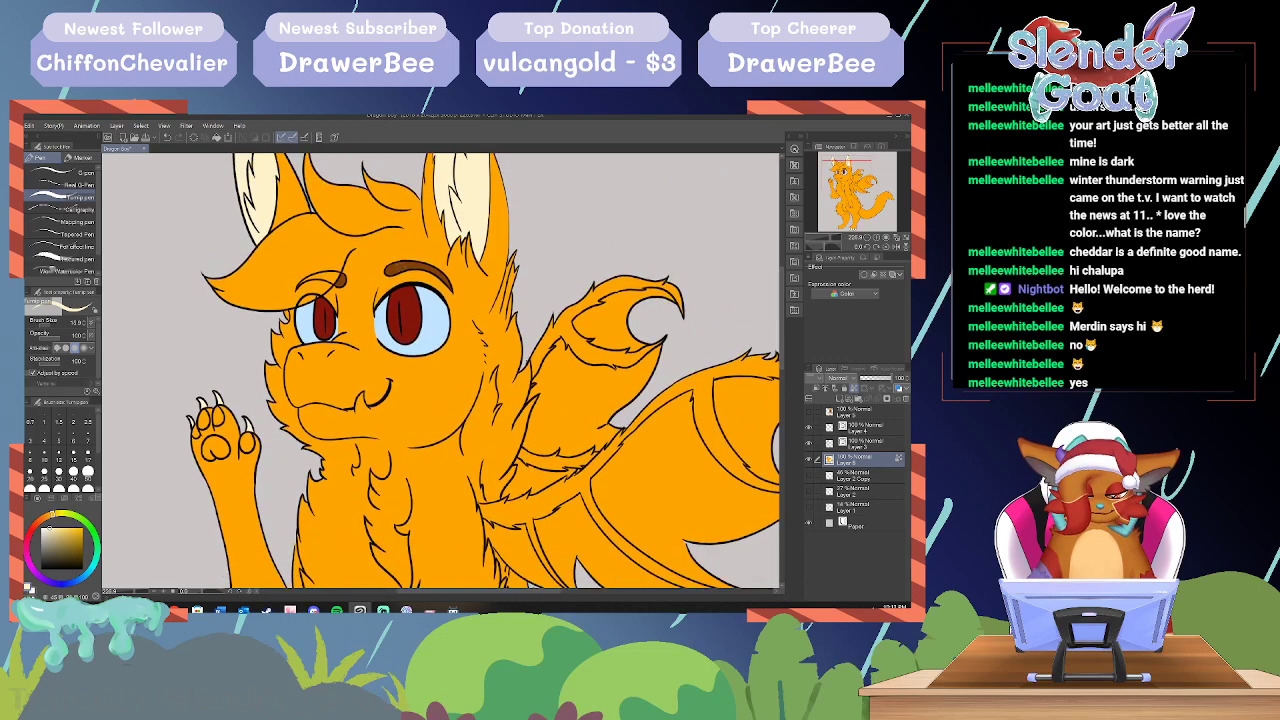
alt+click(399, 267)
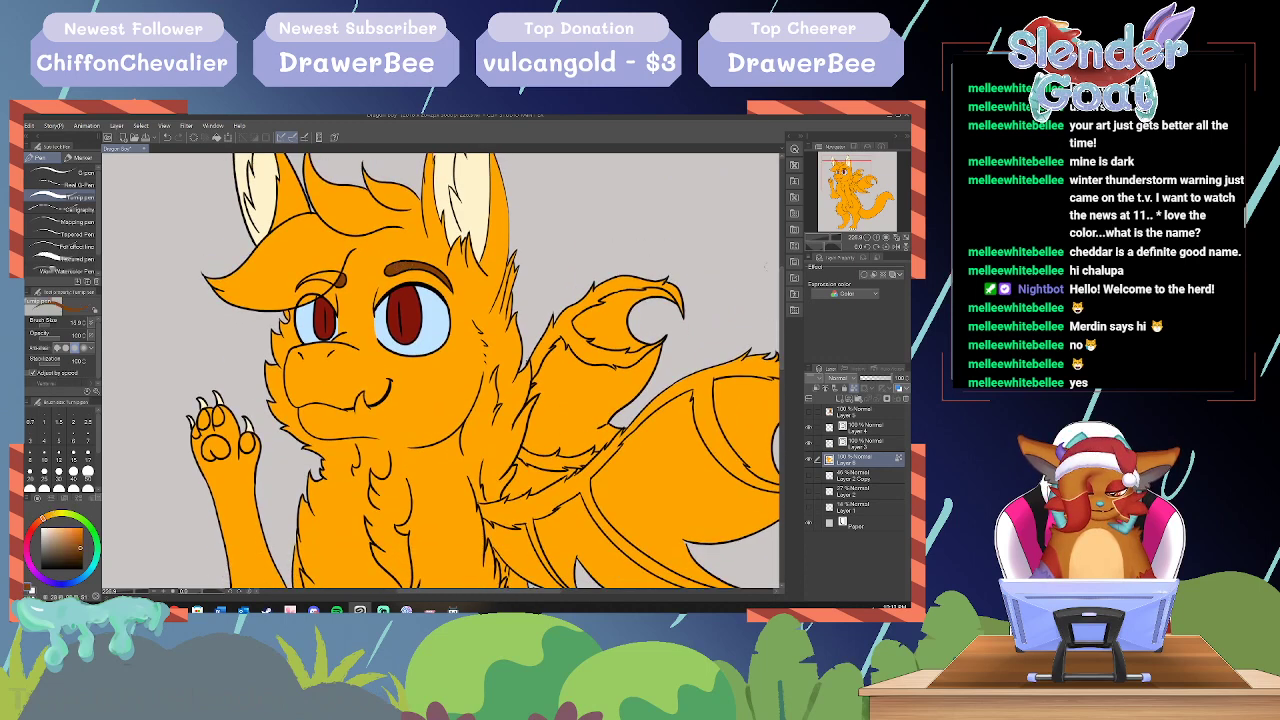
scroll(440, 370, down, 5)
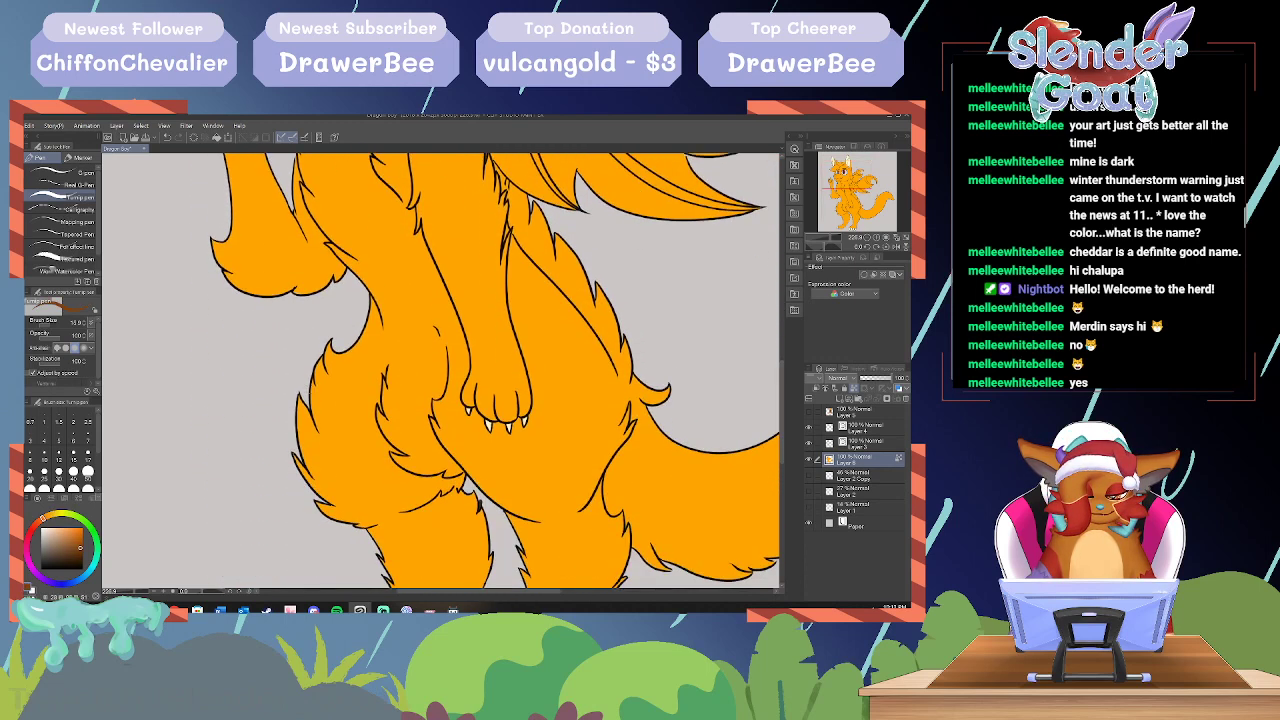
drag(310, 399, 368, 417)
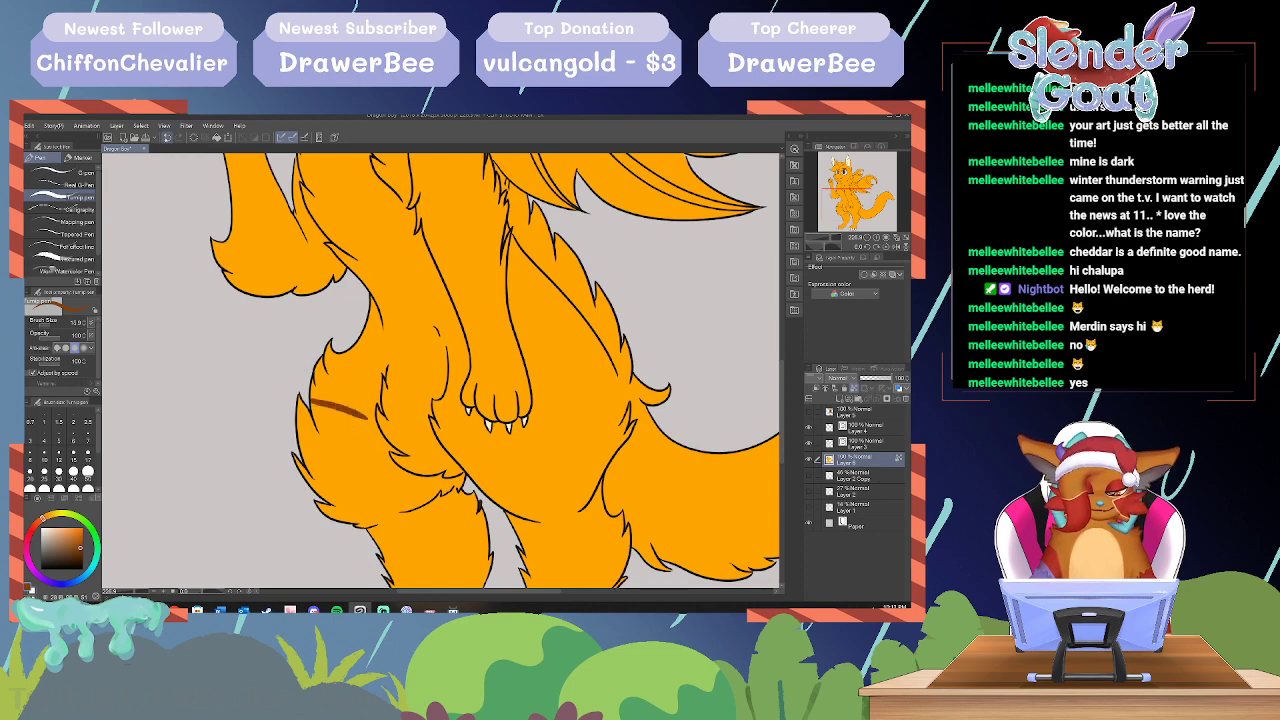
Step: Undo the last brown stripe on the dragon's left thigh
key(ctrl+z)
key(ctrl+0)
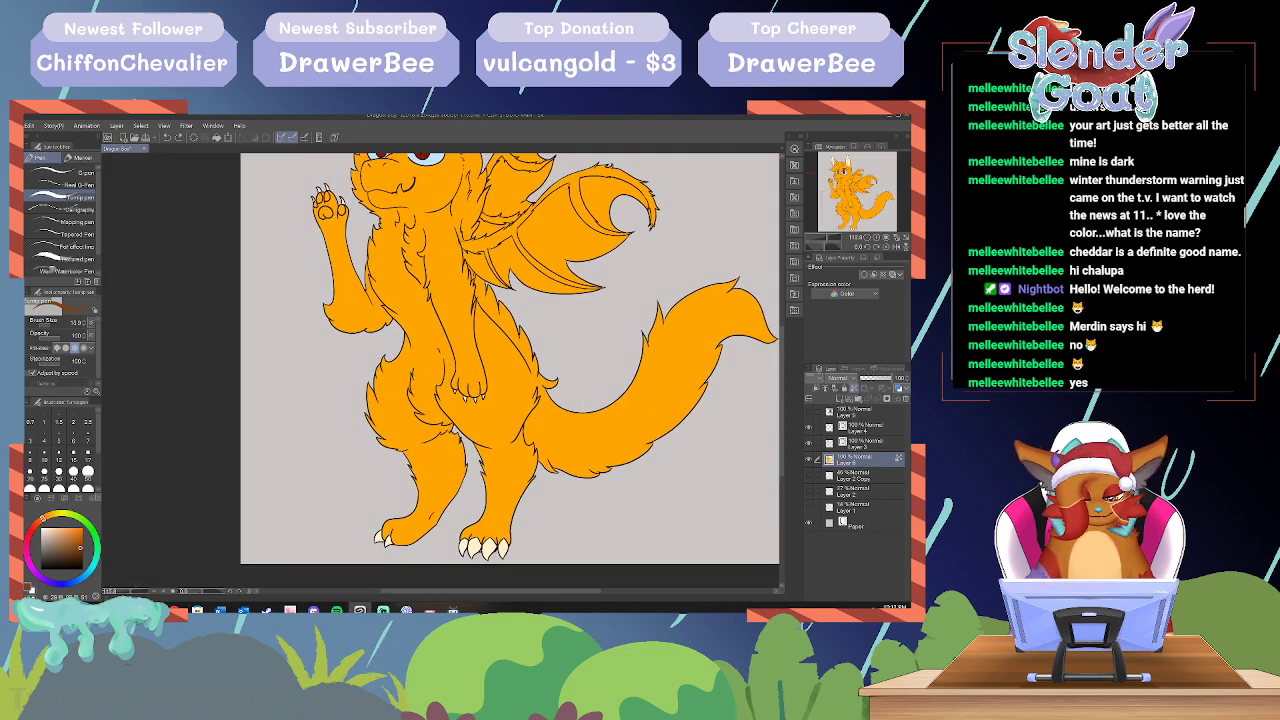
Step: Brush short horizontal brown stripes across both of the dragon's shins with the pen
drag(413, 475, 427, 471)
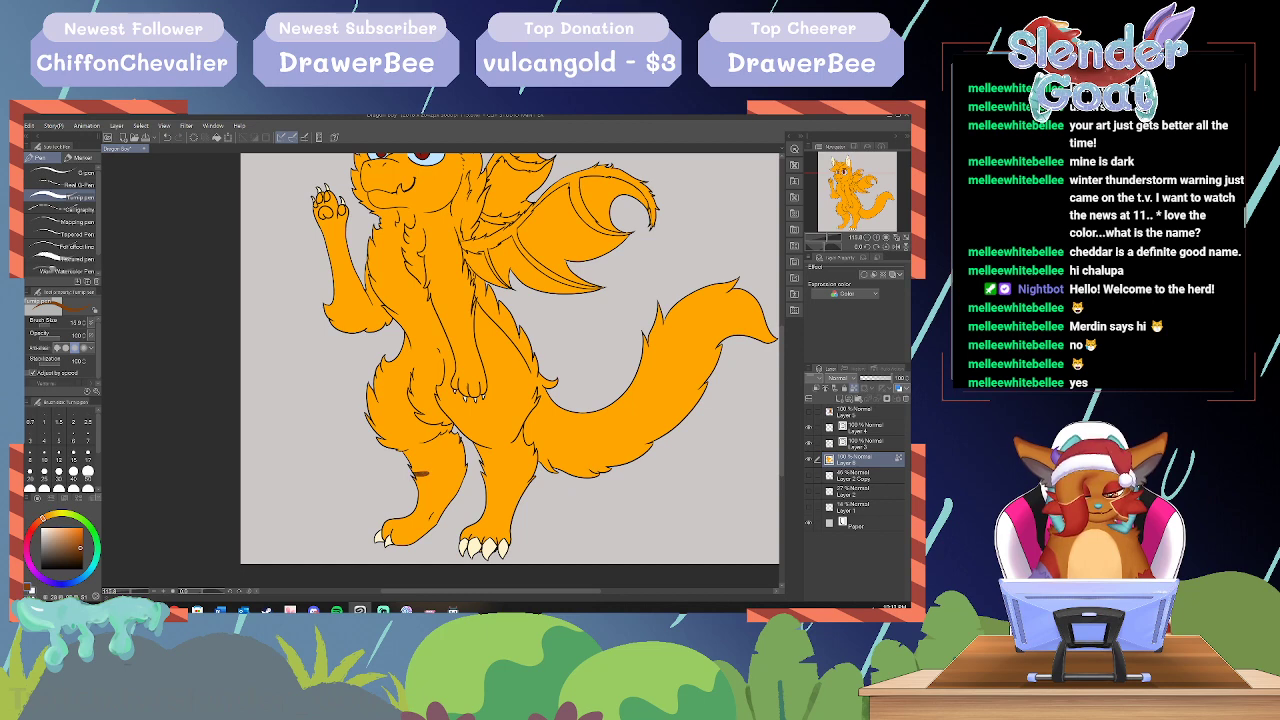
drag(420, 484, 430, 496)
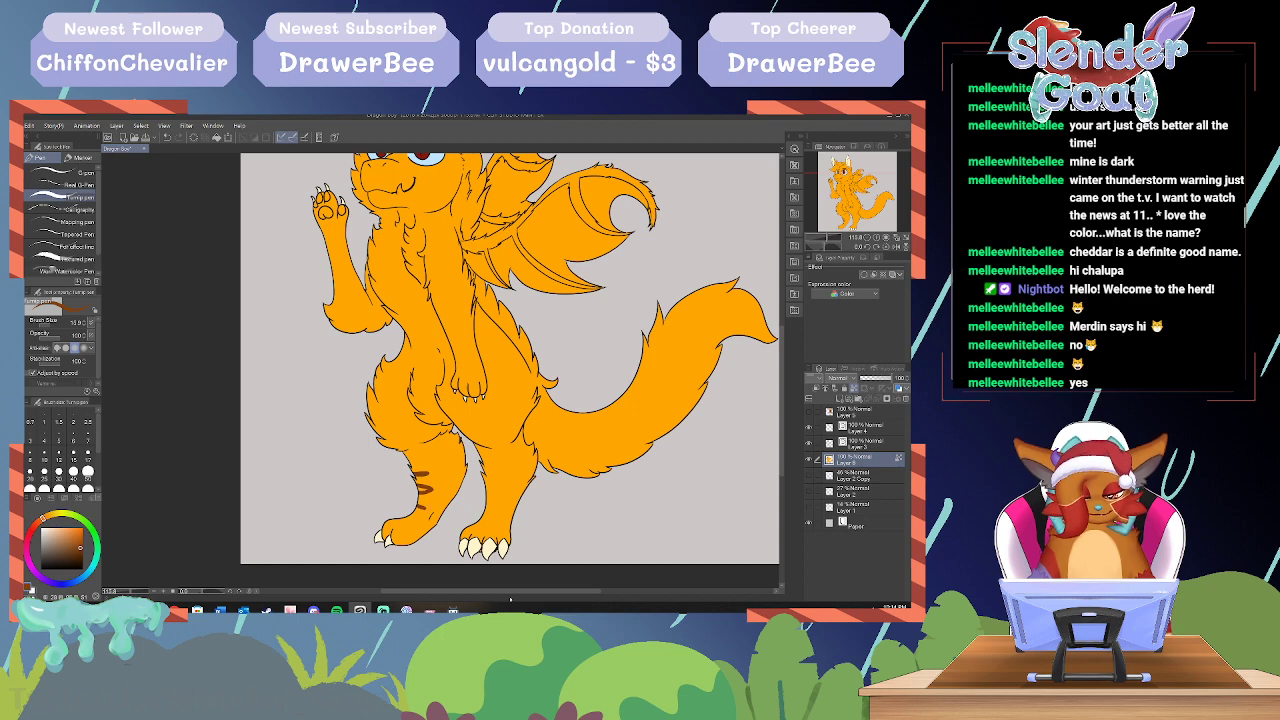
drag(510, 598, 528, 598)
mouse_move(438, 468)
mouse_down()
mouse_move(466, 464)
mouse_move(453, 477)
mouse_move(469, 482)
mouse_up()
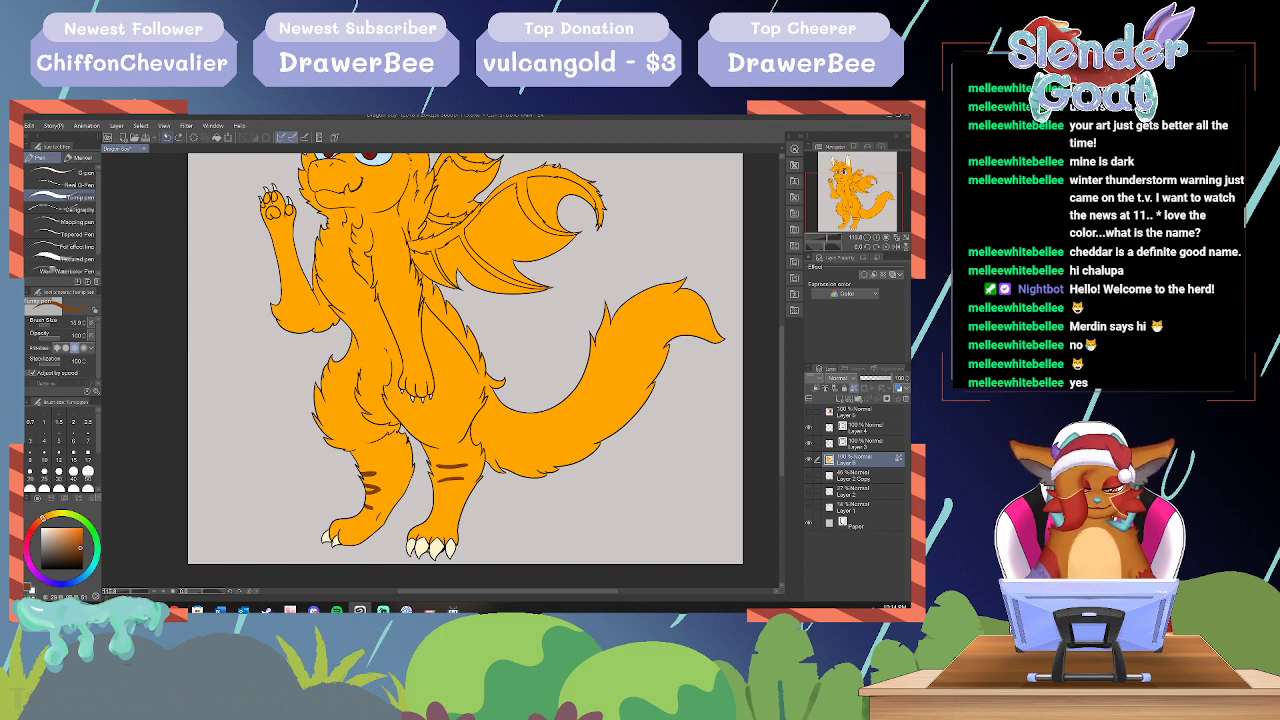
Step: Undo the brown stripes on the dragon's right shin after comparing them by undoing and redoing
click(167, 137)
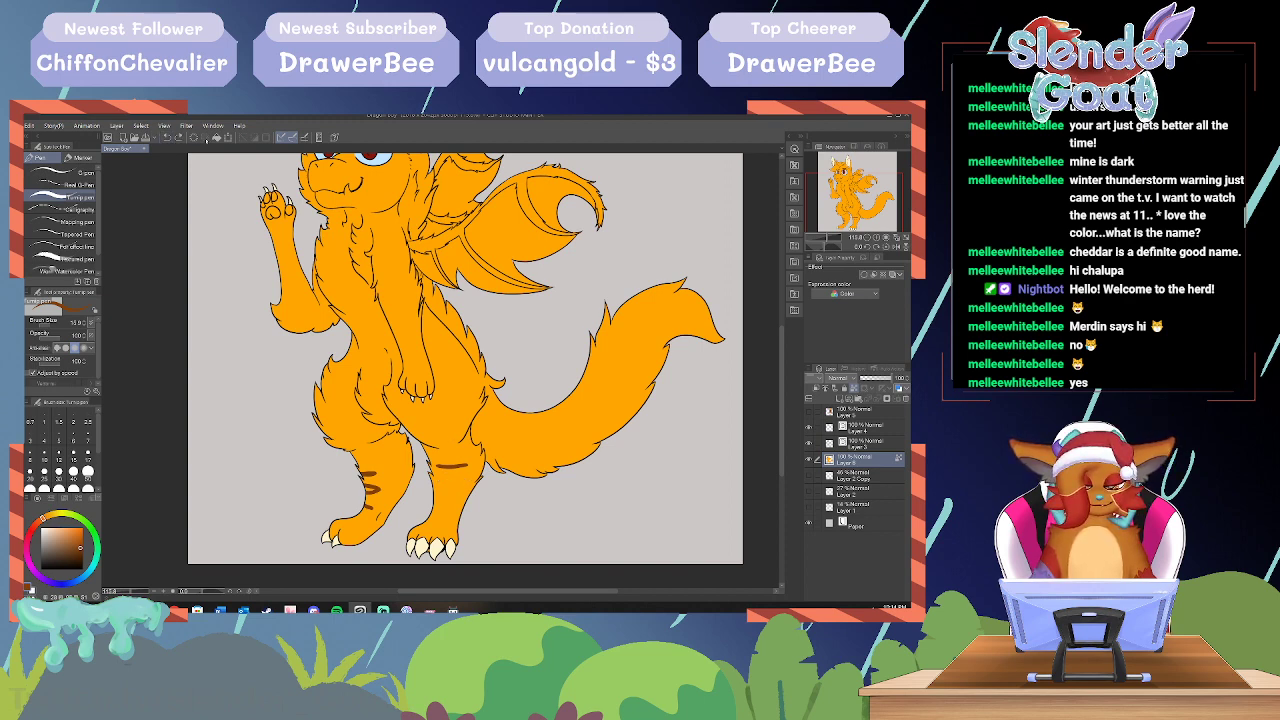
click(178, 137)
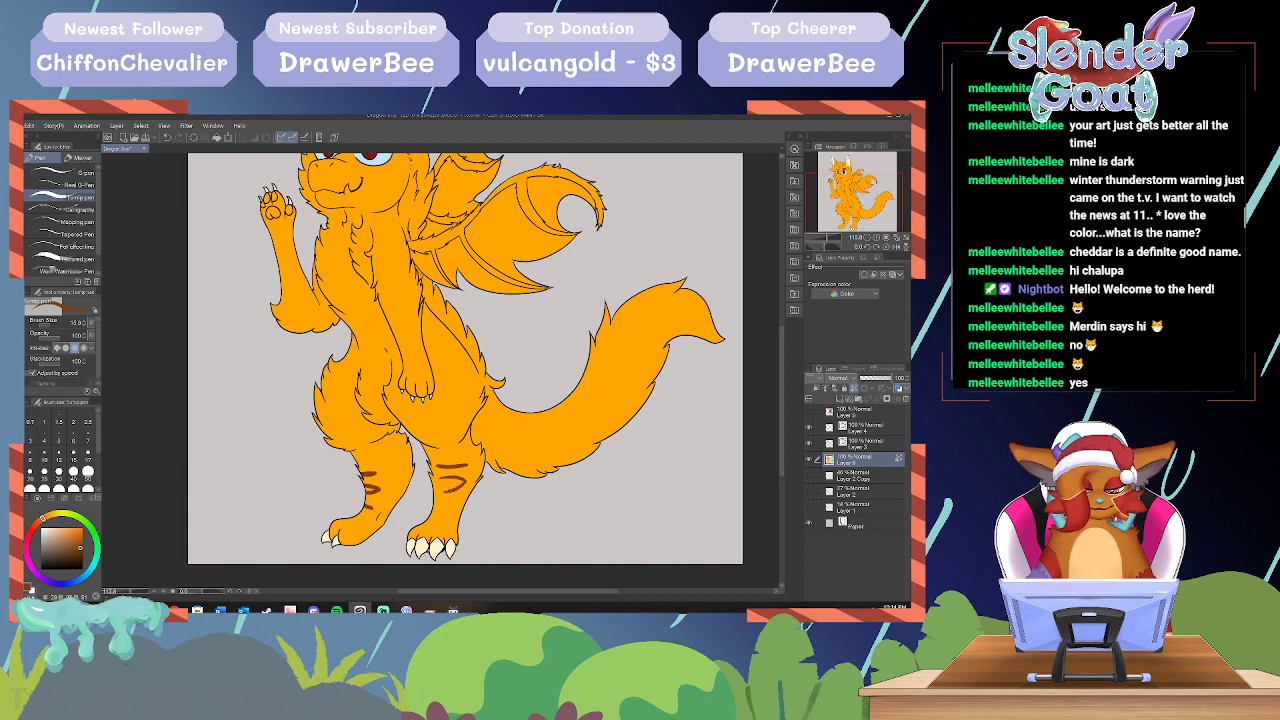
click(167, 137)
click(167, 137)
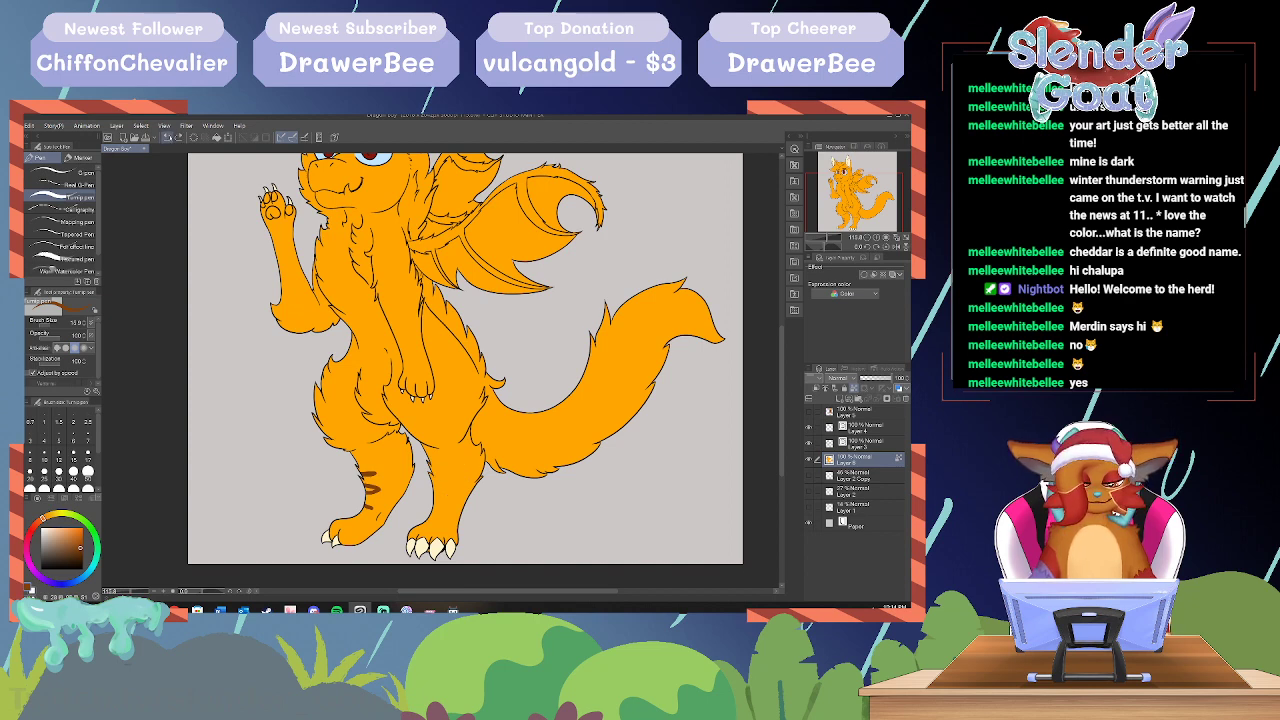
Step: Try a line across the right shin with the Curve tool, and undo it together with the left shin's brush stripes
key(u)
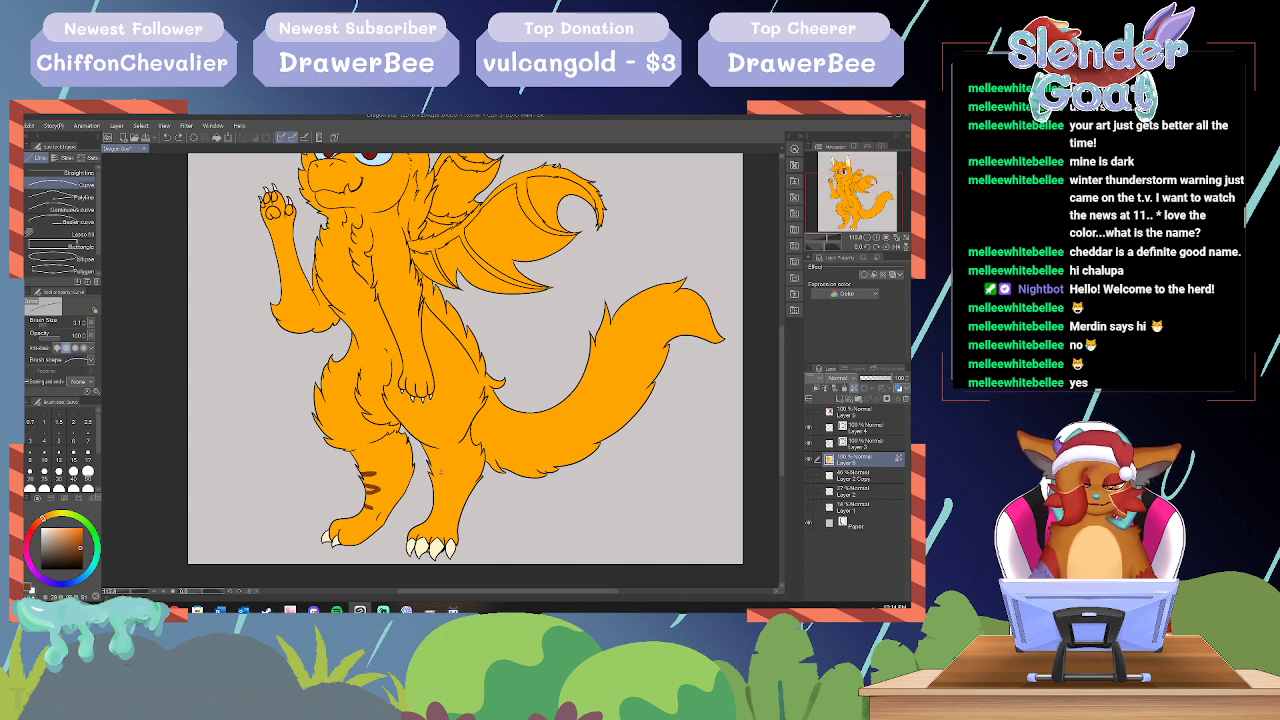
drag(440, 469, 470, 472)
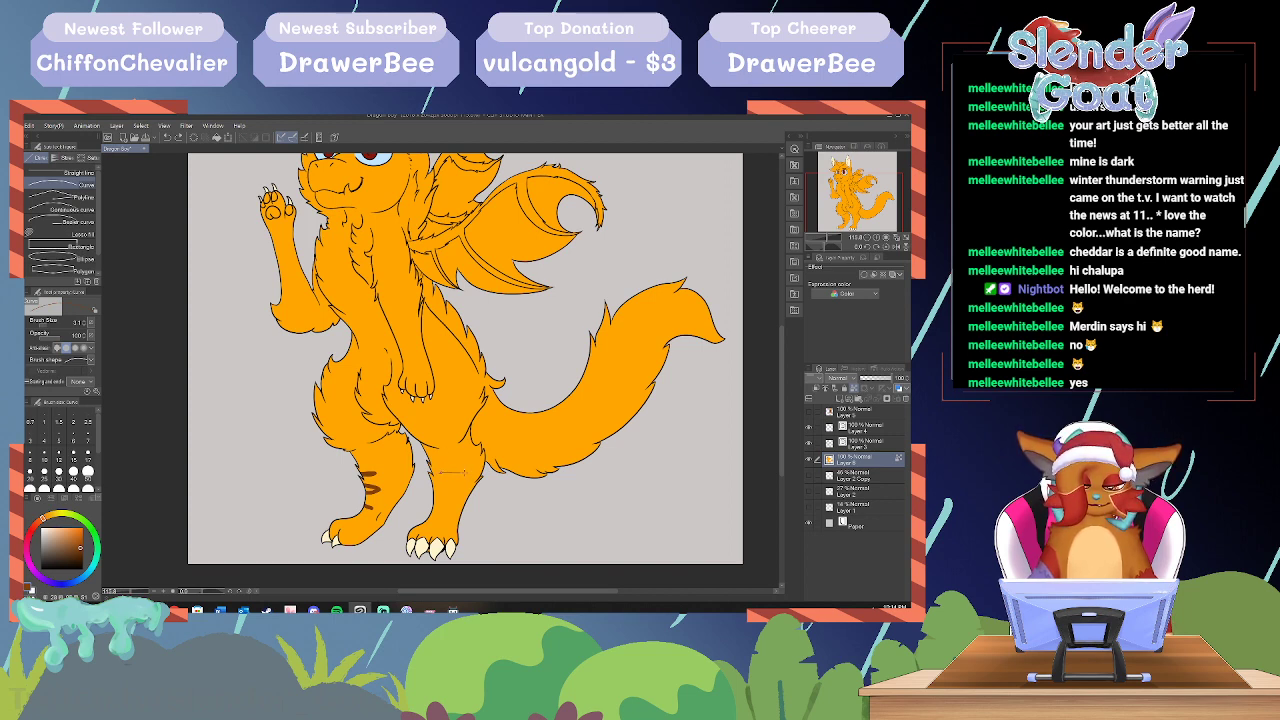
click(450, 468)
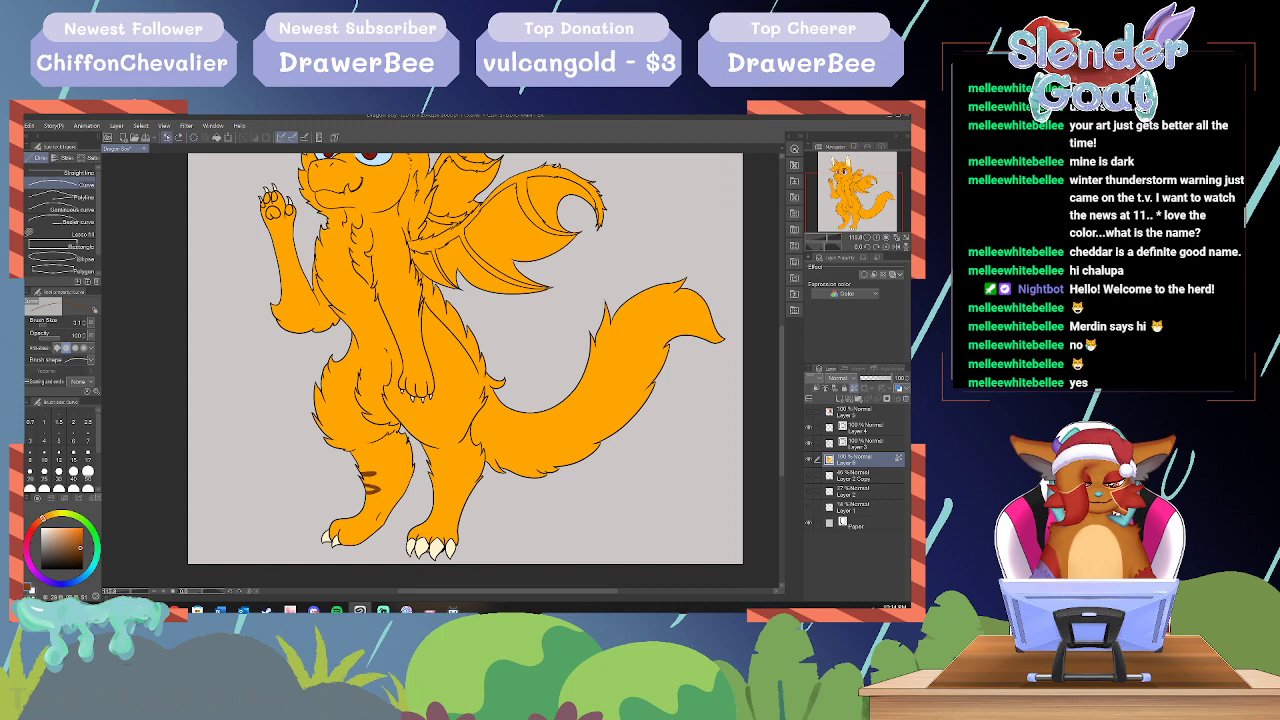
key(ctrl+z)
key(ctrl+z)
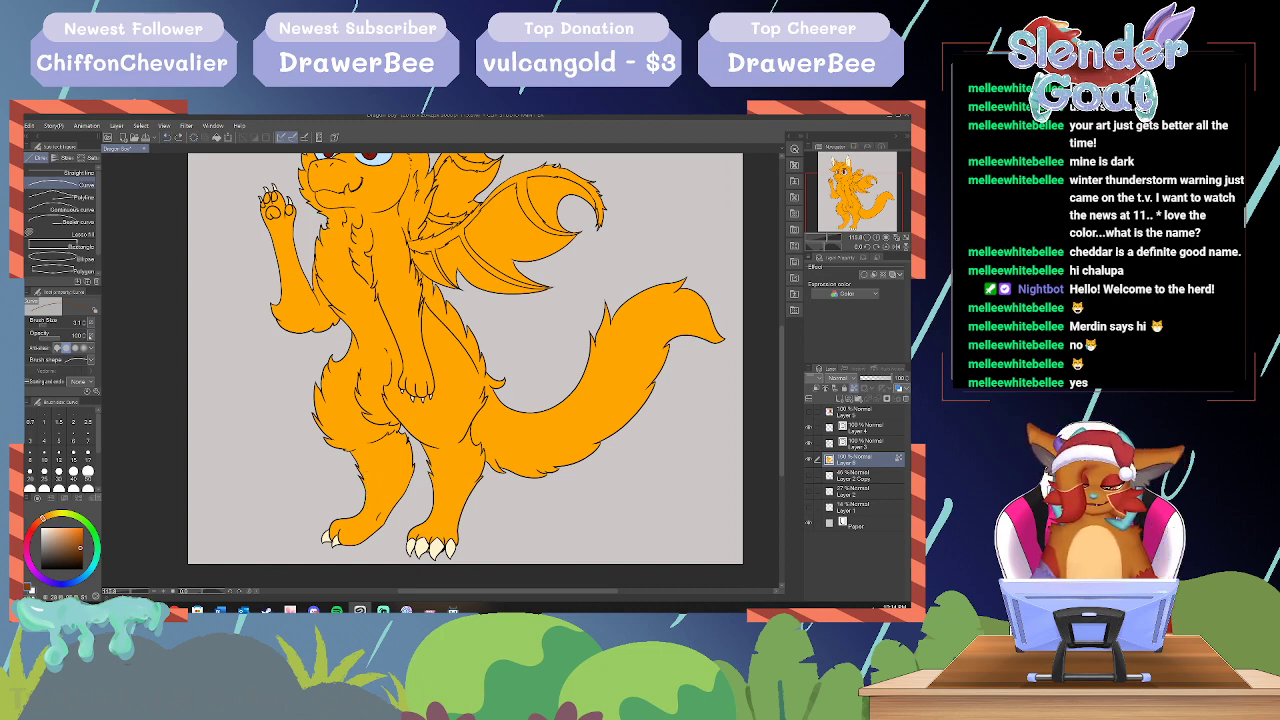
Step: Set the Curve tool's brush size to 8 and draw a brown eye-shaped outline on the left shin from an upper and a lower curve
drag(46, 326, 48, 326)
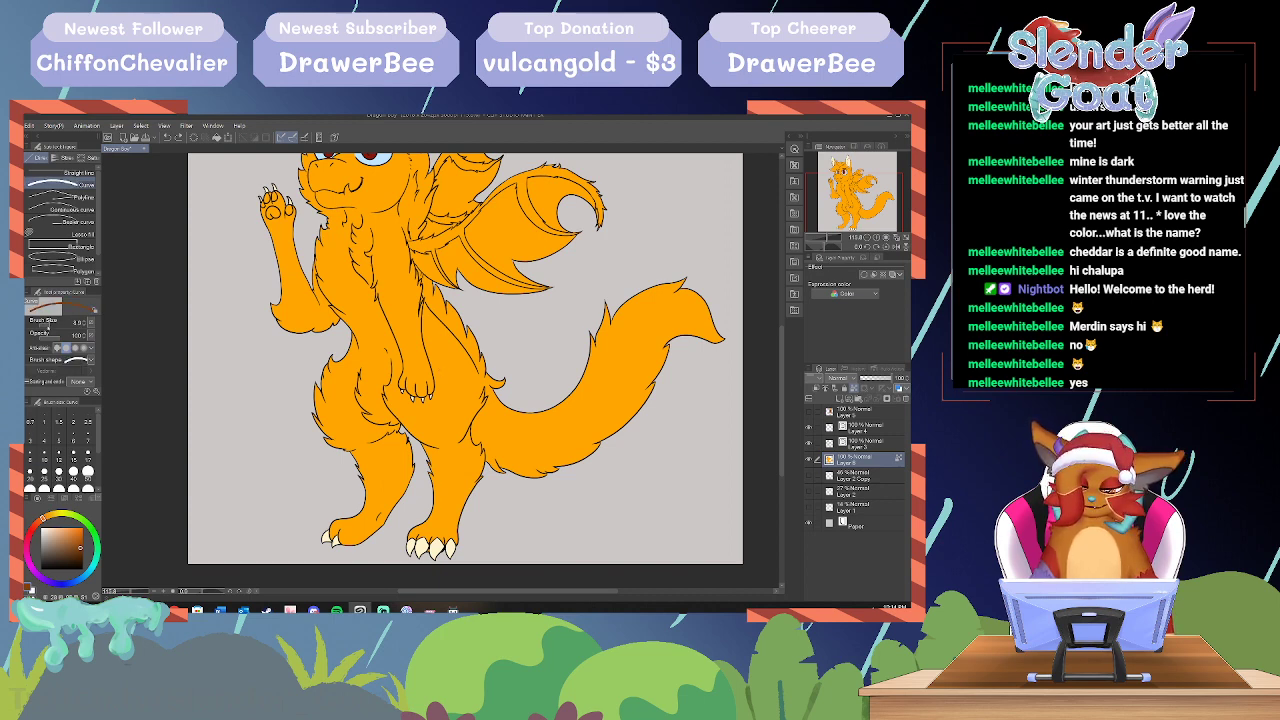
drag(358, 462, 381, 464)
click(370, 459)
click(167, 138)
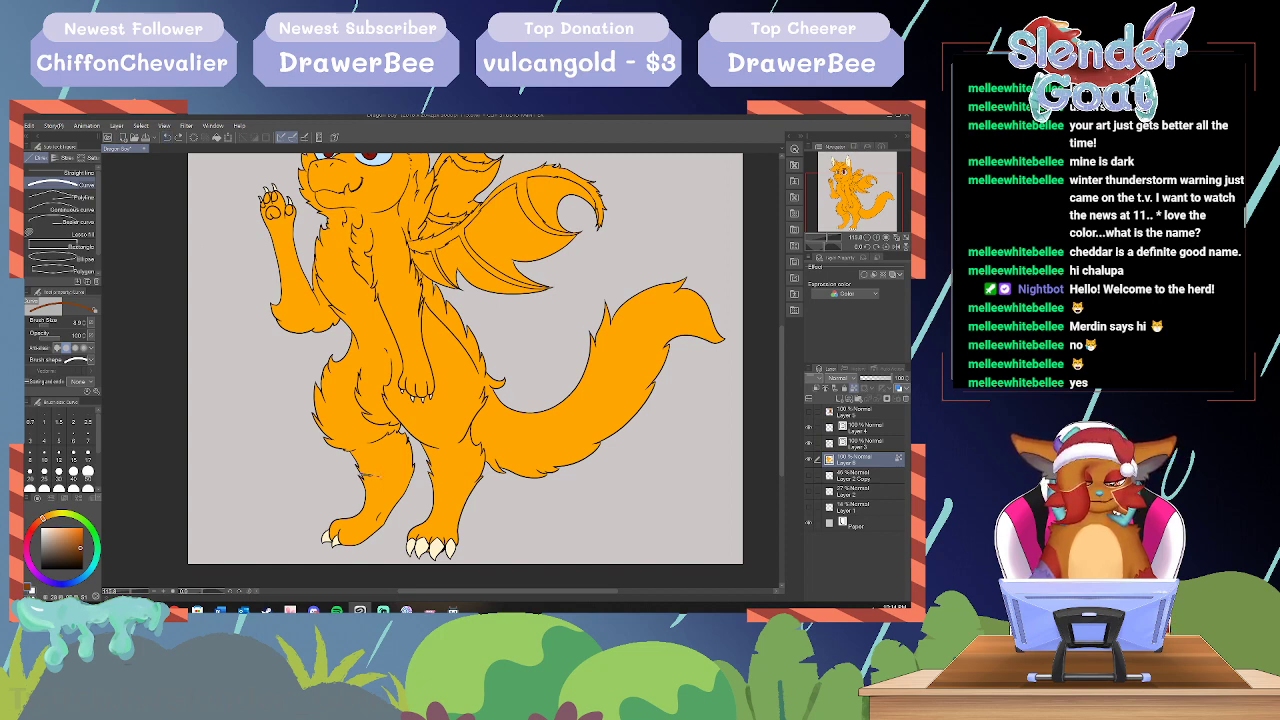
drag(362, 474, 384, 474)
click(374, 474)
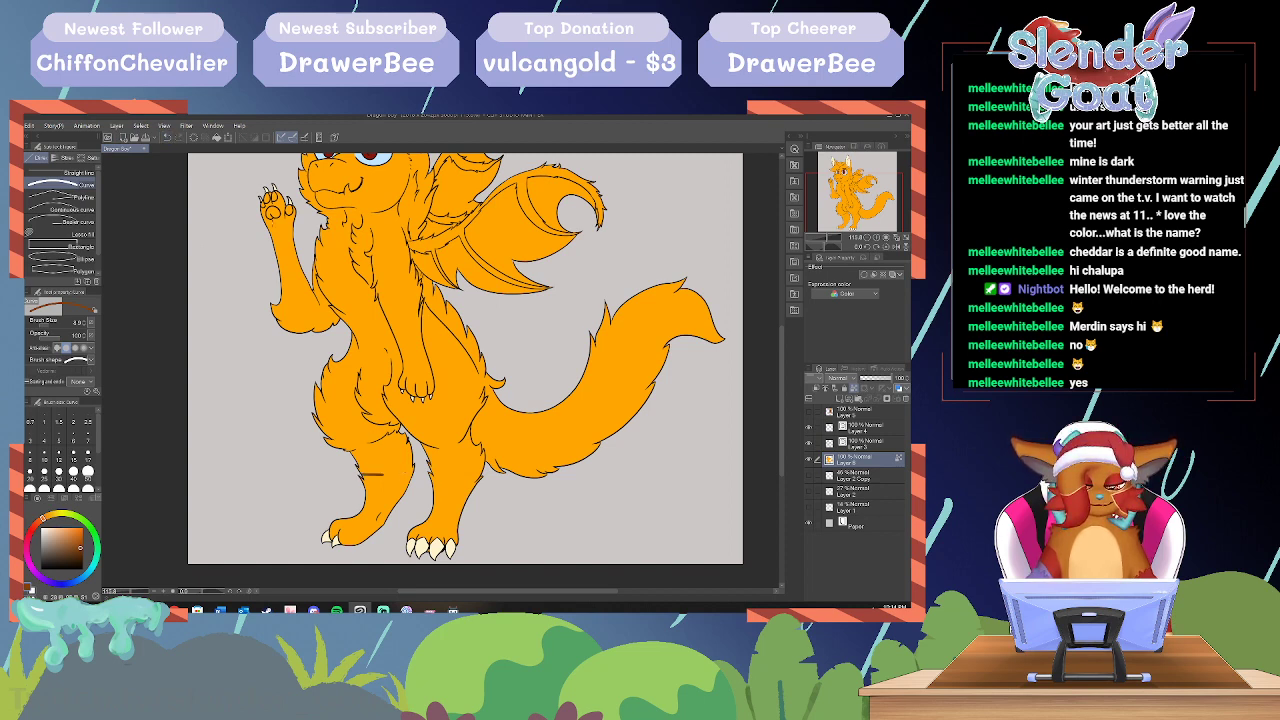
click(167, 138)
drag(362, 474, 392, 475)
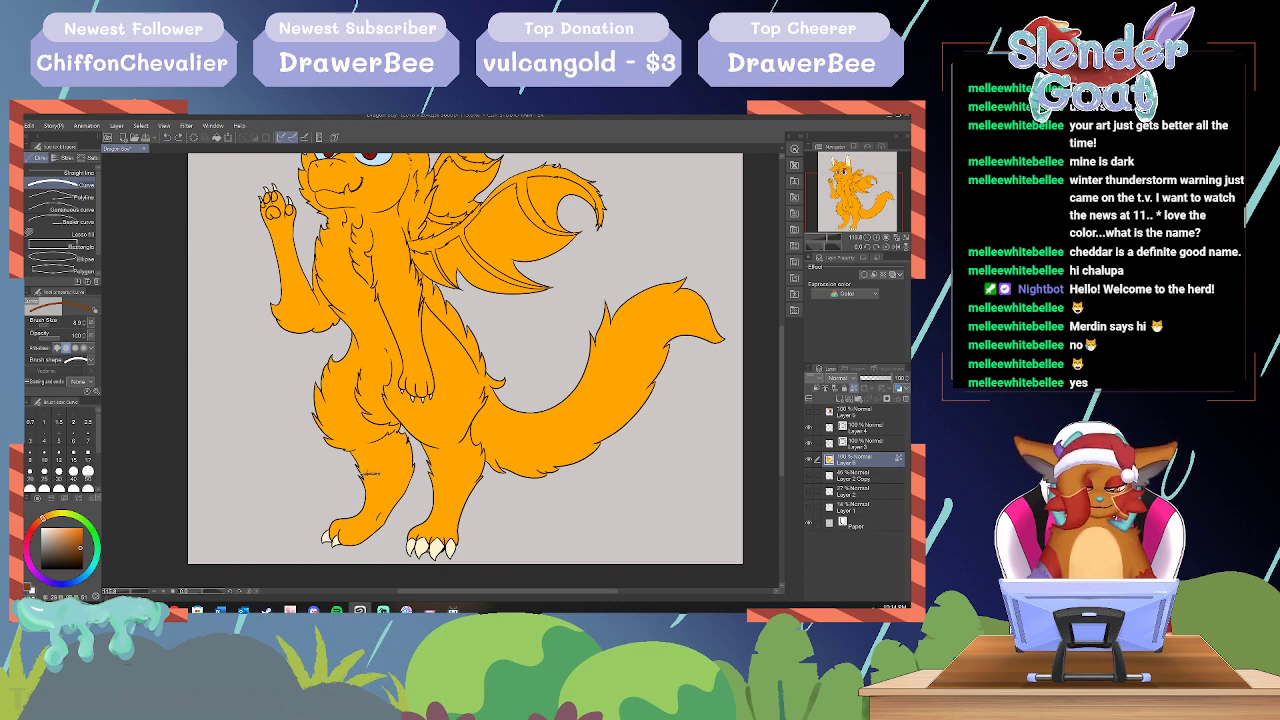
click(371, 466)
click(370, 467)
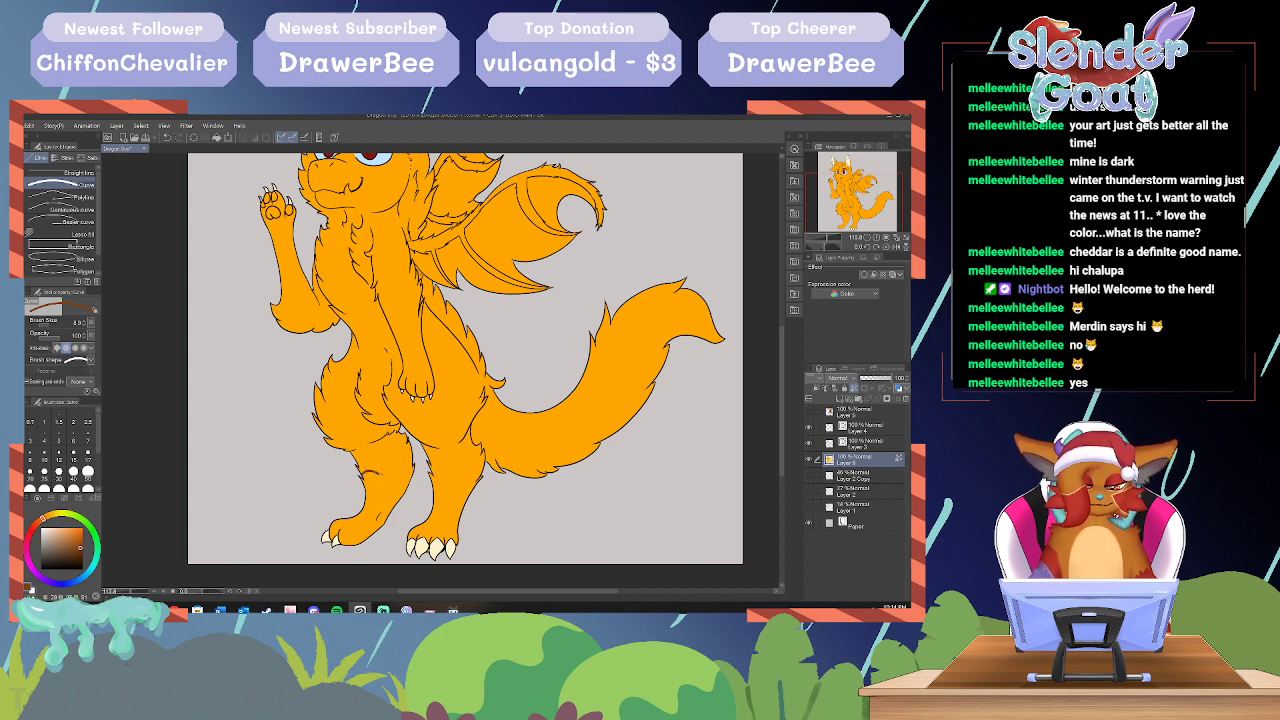
drag(379, 475, 364, 486)
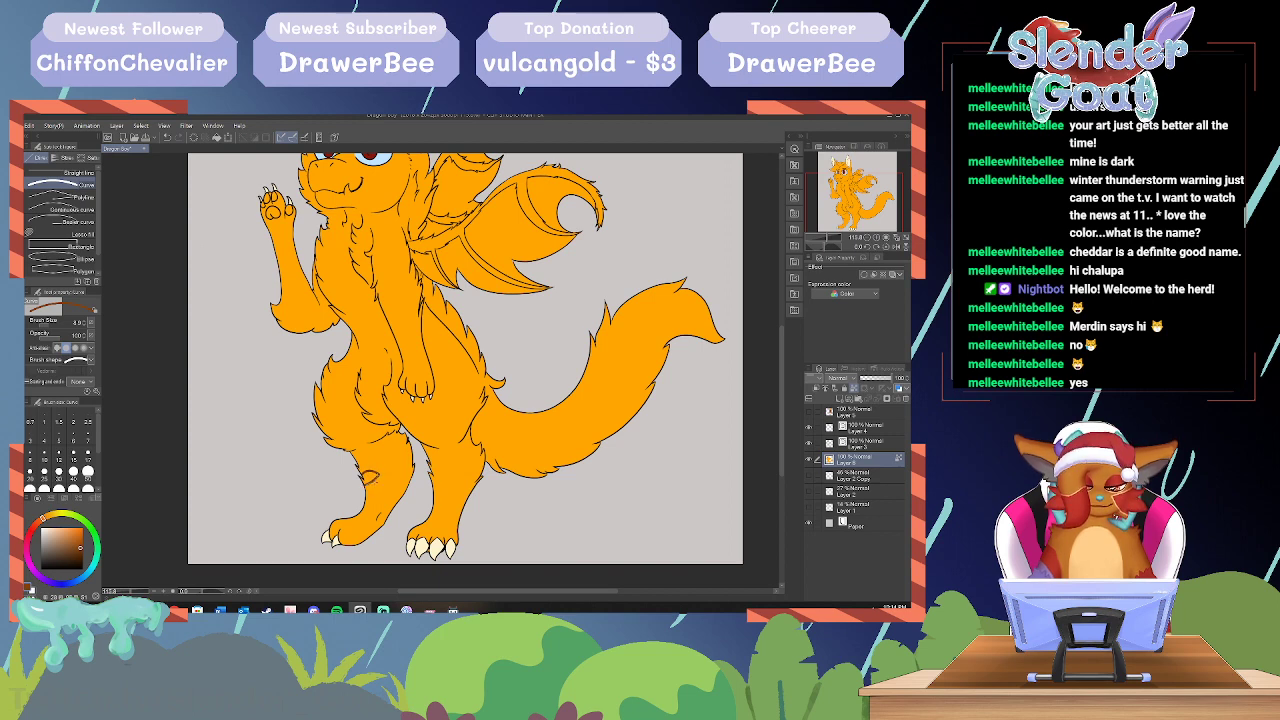
click(376, 486)
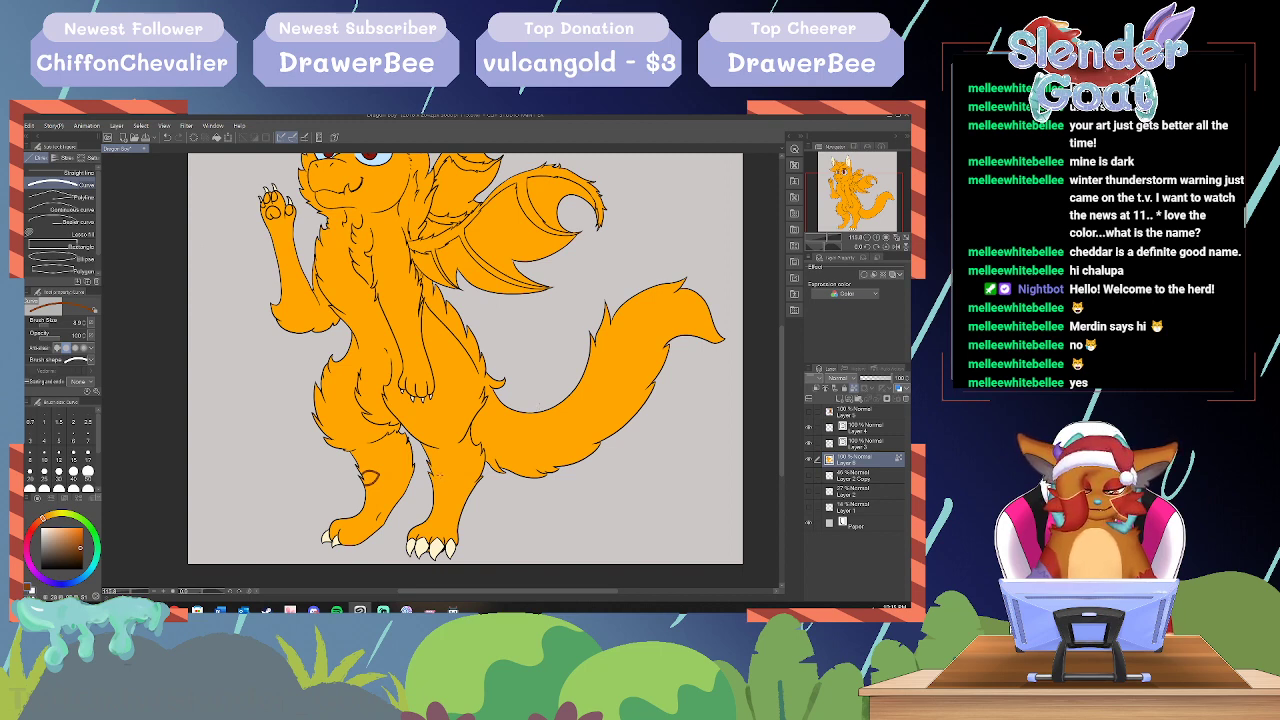
Step: Draw a matching brown eye-shaped outline across the right shin from an upward and a downward curve
drag(440, 477, 470, 478)
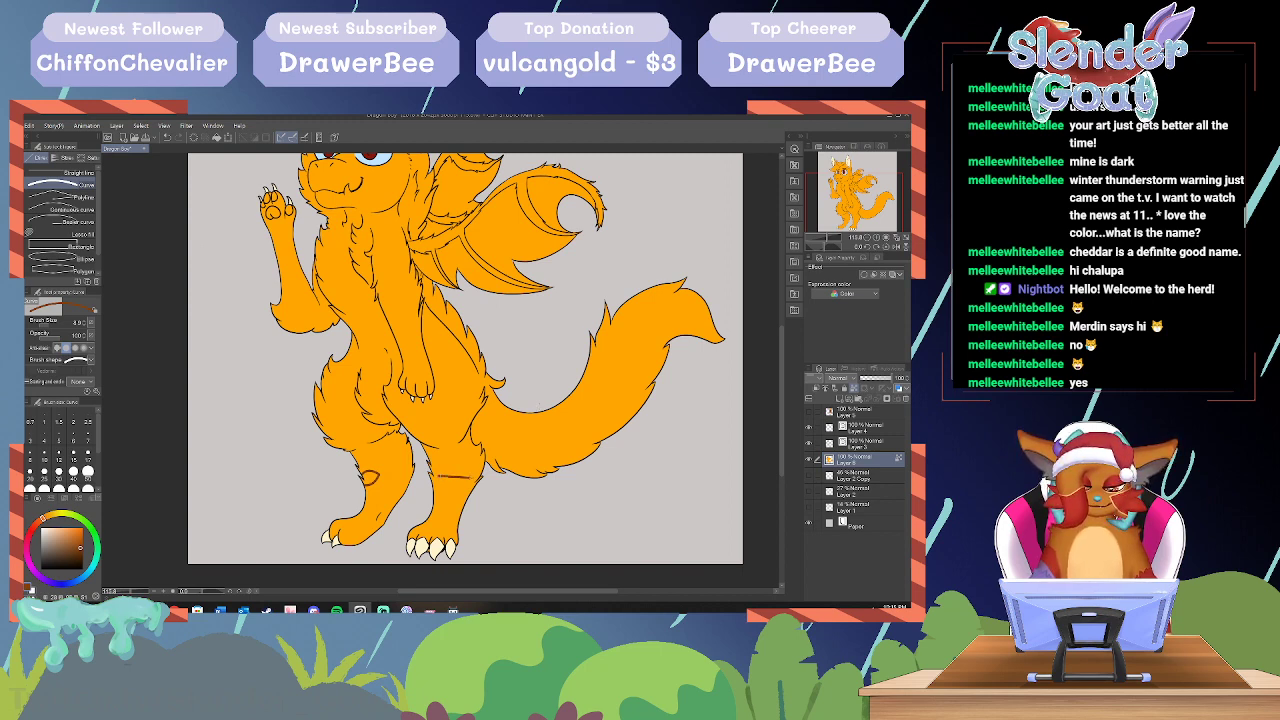
click(454, 467)
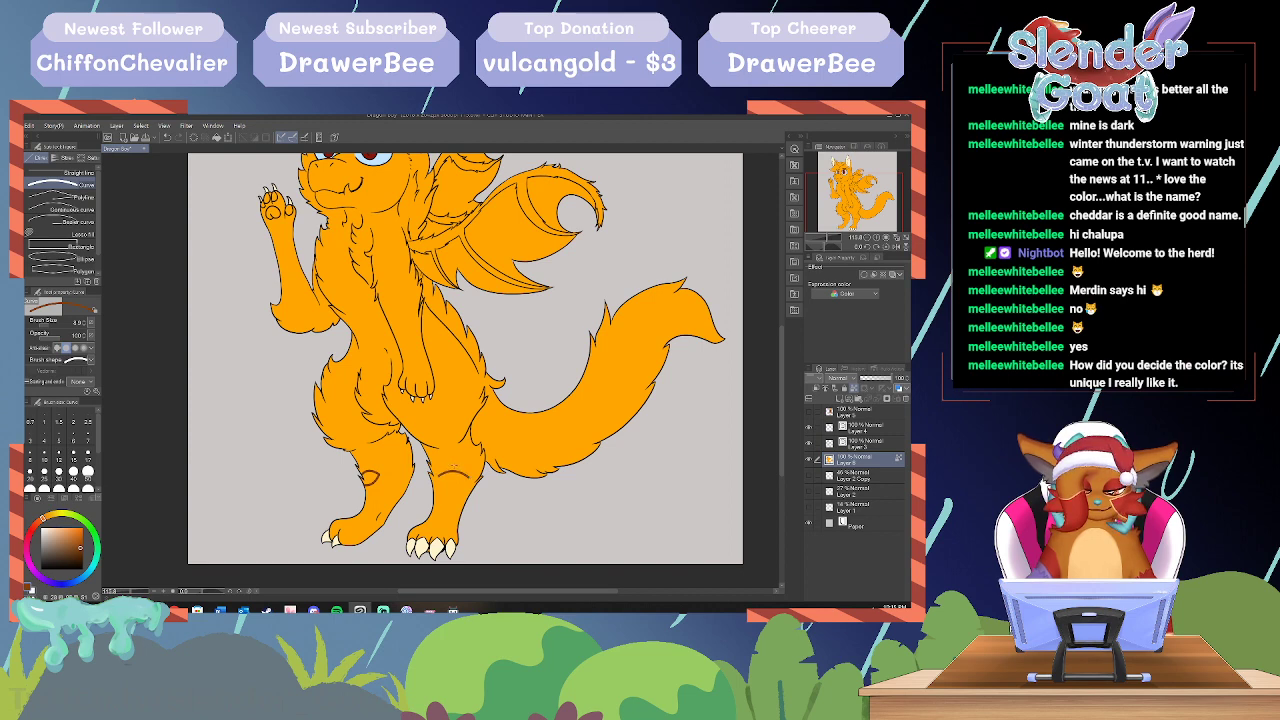
drag(440, 478, 469, 477)
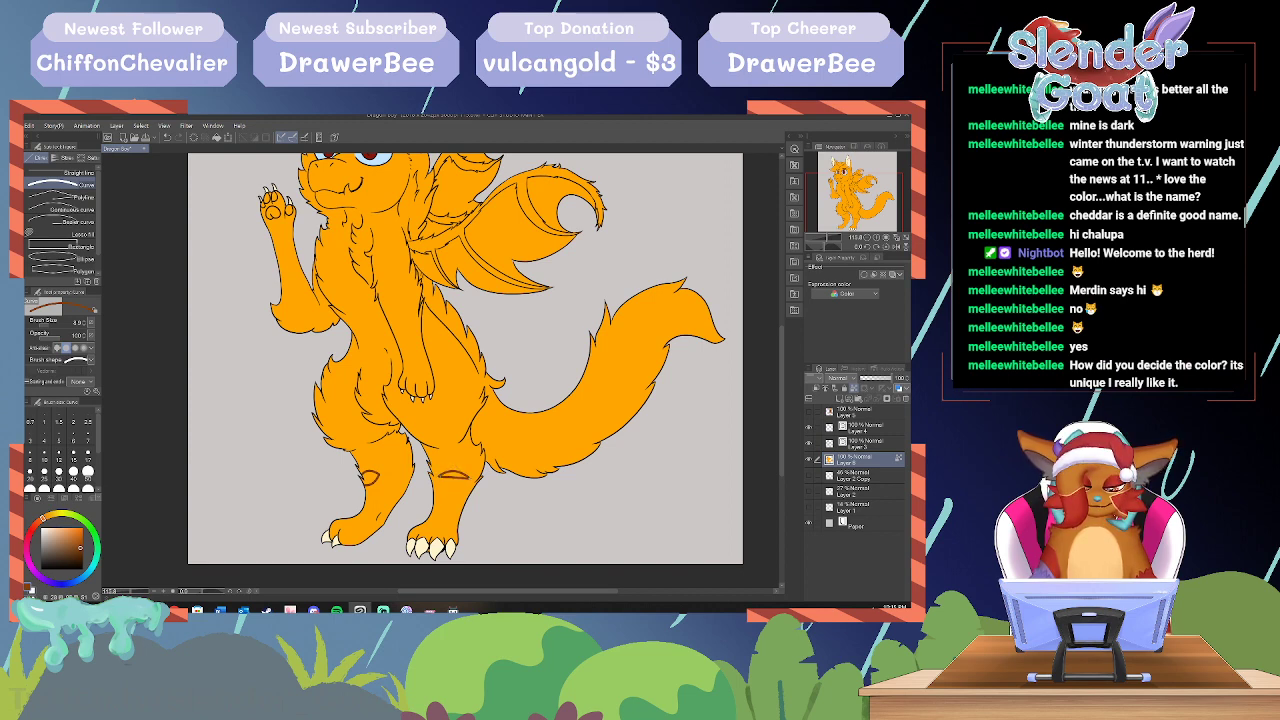
click(454, 491)
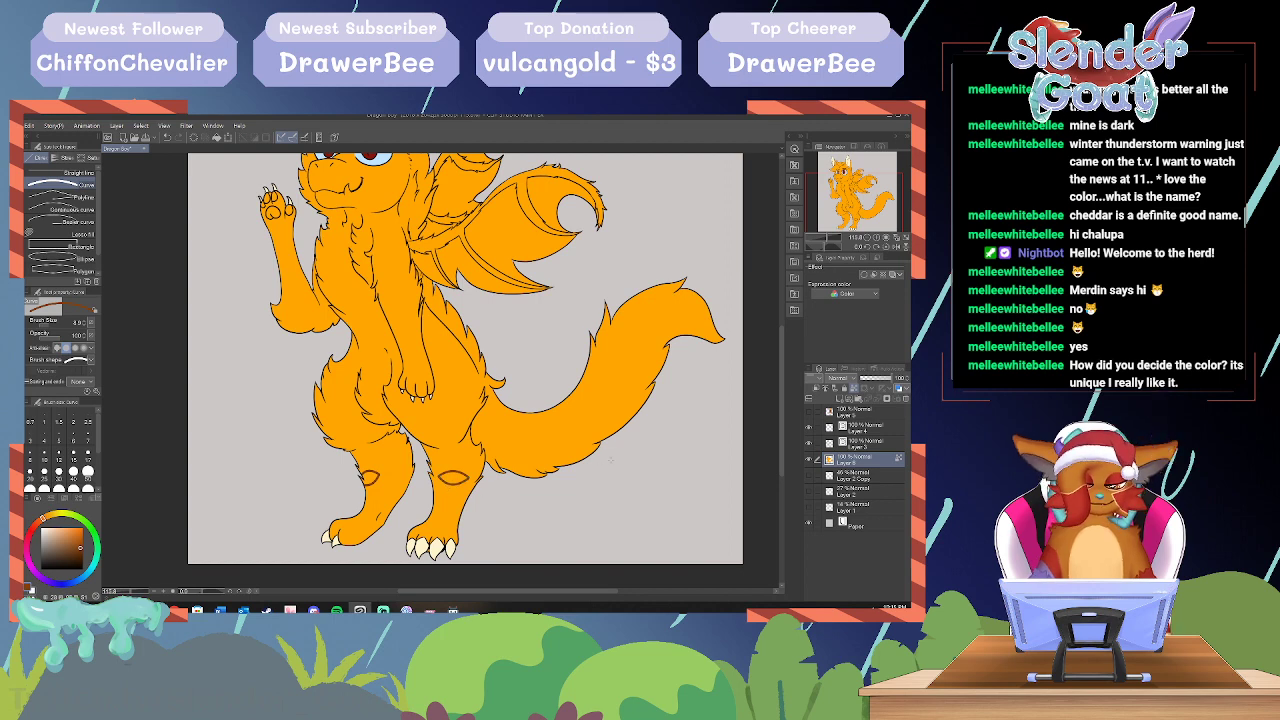
Step: Roughen the right shin's eye-shaped outline with jagged brown fur strokes using the pen
key(p)
drag(129, 591, 140, 596)
scroll(440, 370, down, 5)
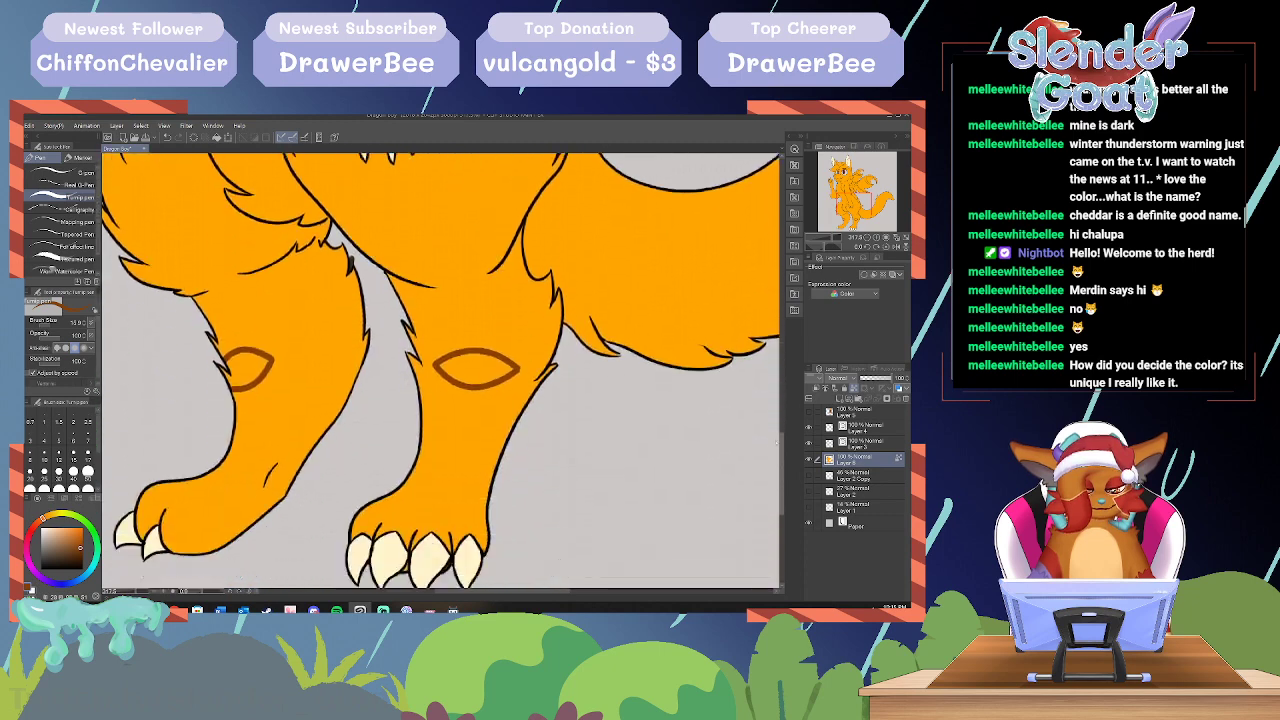
mouse_move(517, 372)
mouse_down()
mouse_move(463, 341)
mouse_move(481, 347)
mouse_up()
drag(473, 357, 452, 353)
drag(458, 347, 435, 361)
mouse_move(454, 350)
mouse_down()
mouse_move(441, 361)
mouse_move(478, 387)
mouse_move(443, 375)
mouse_move(474, 402)
mouse_up()
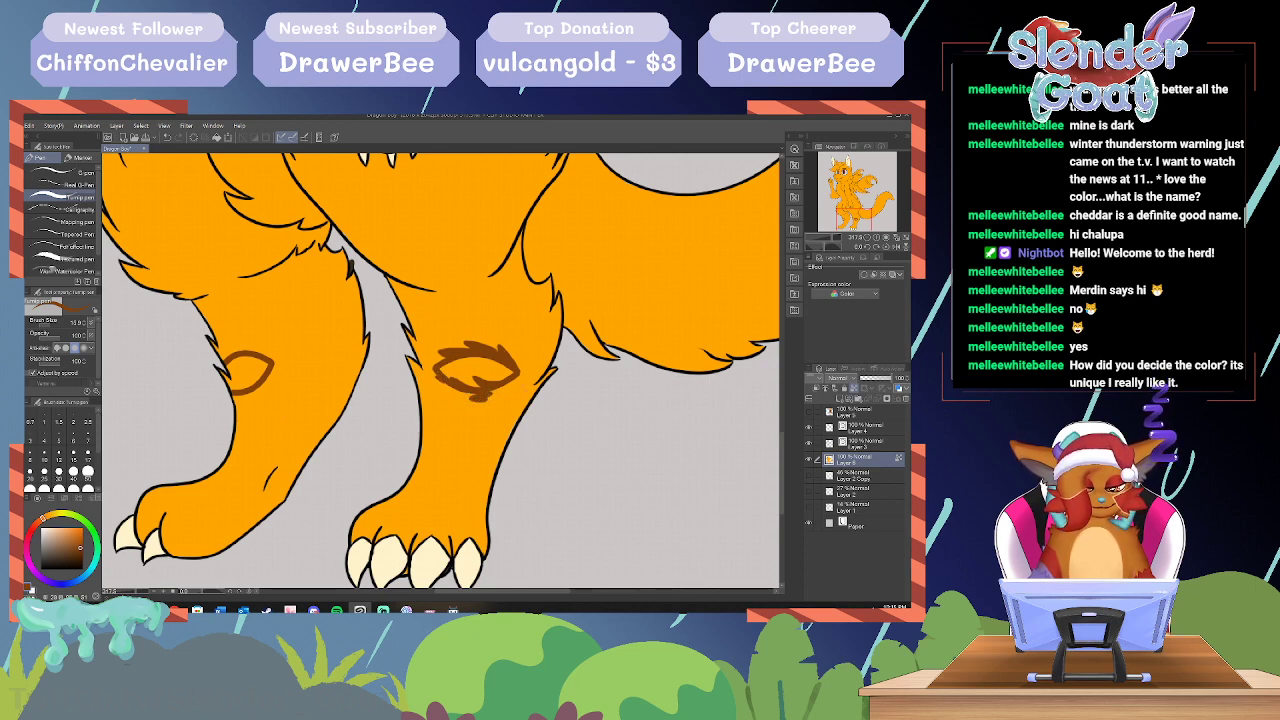
Step: Add jagged brown fur strokes to the left shin's outline and small flecks to the right shin's marking
mouse_move(268, 356)
mouse_down()
mouse_move(247, 345)
mouse_move(217, 359)
mouse_move(255, 381)
mouse_move(243, 391)
mouse_up()
mouse_move(244, 386)
mouse_down()
mouse_move(229, 401)
mouse_move(240, 407)
mouse_up()
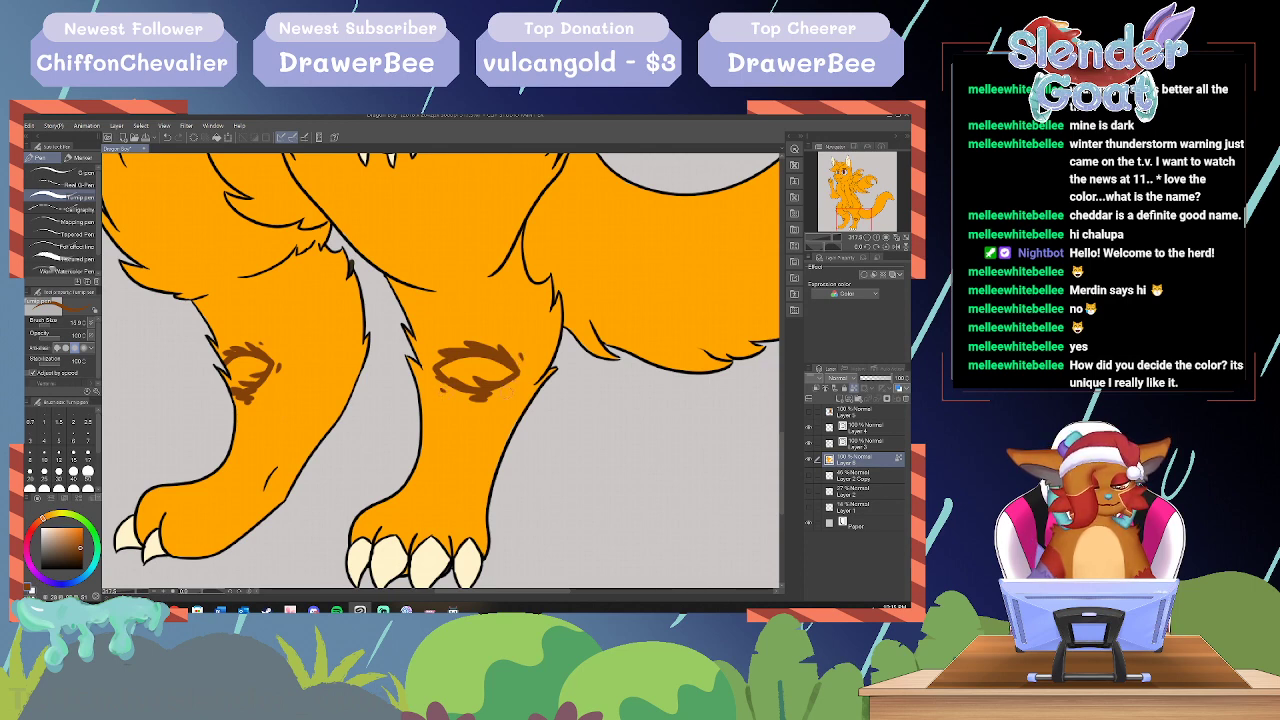
mouse_move(486, 358)
mouse_down()
mouse_move(502, 384)
mouse_move(460, 370)
mouse_up()
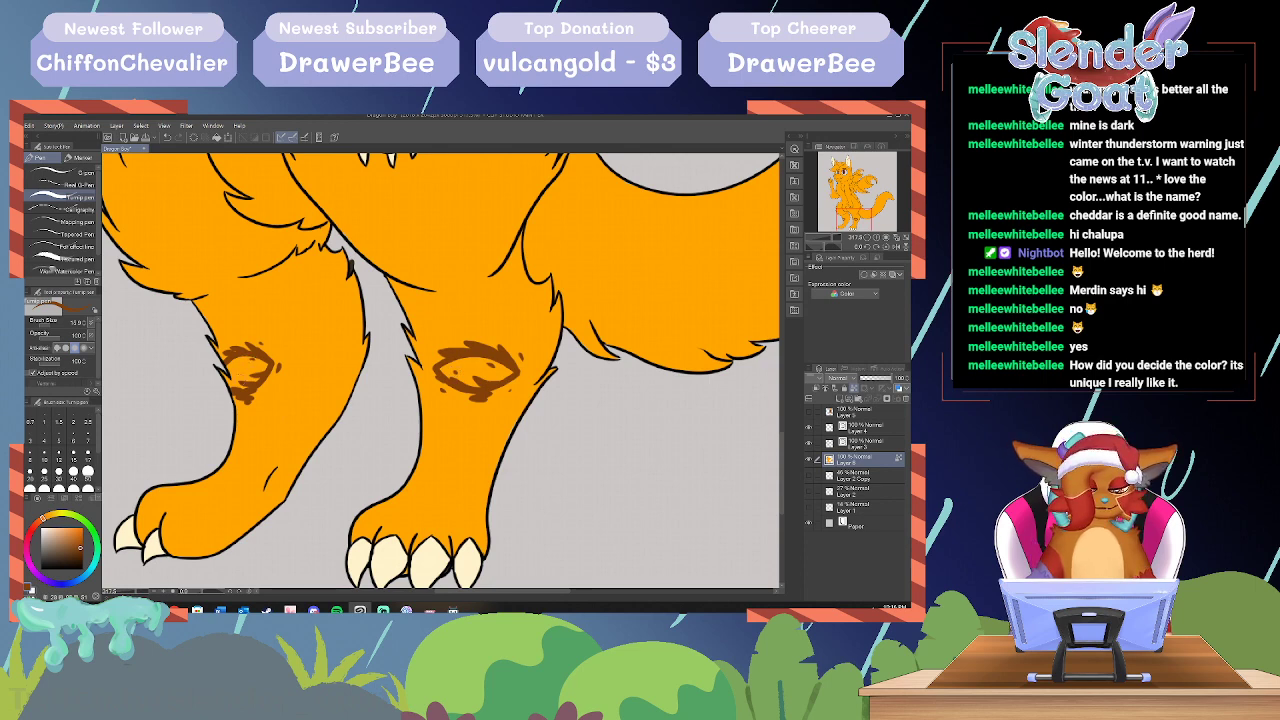
Step: Paint brown fur stripes above and below the eye-shaped markings on both shins
scroll(440, 371, down, 10)
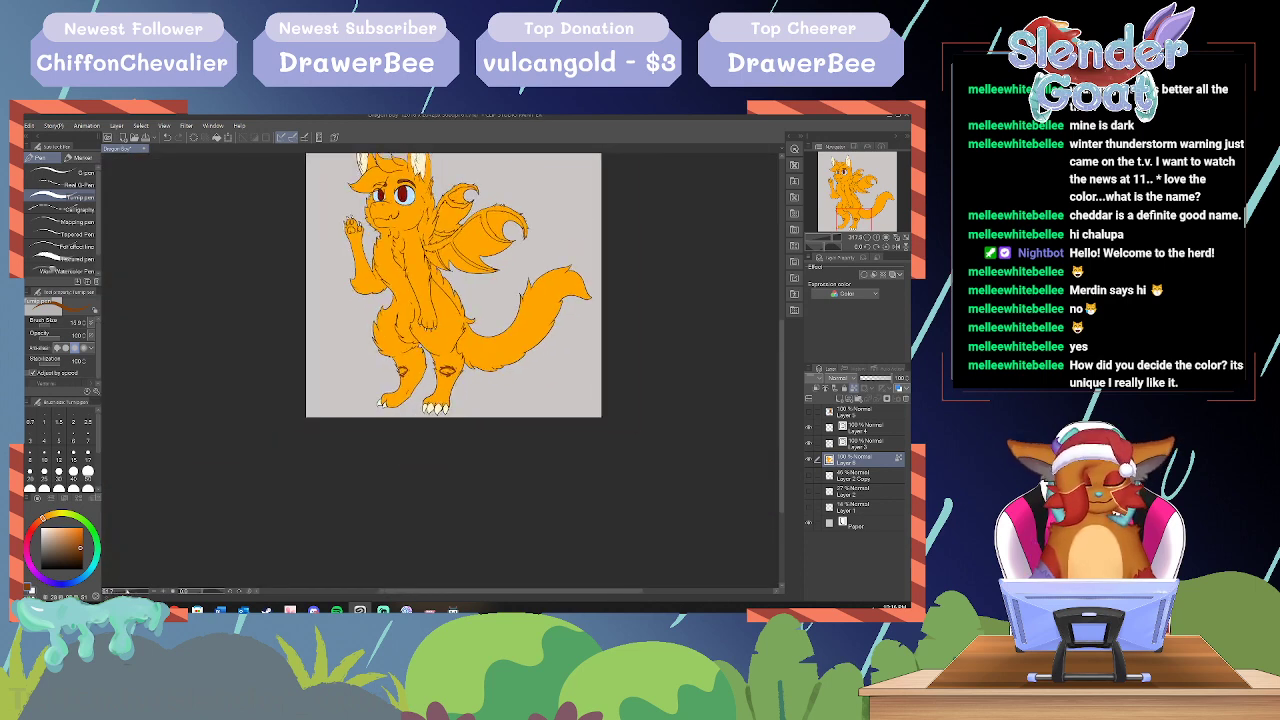
scroll(440, 371, up, 3)
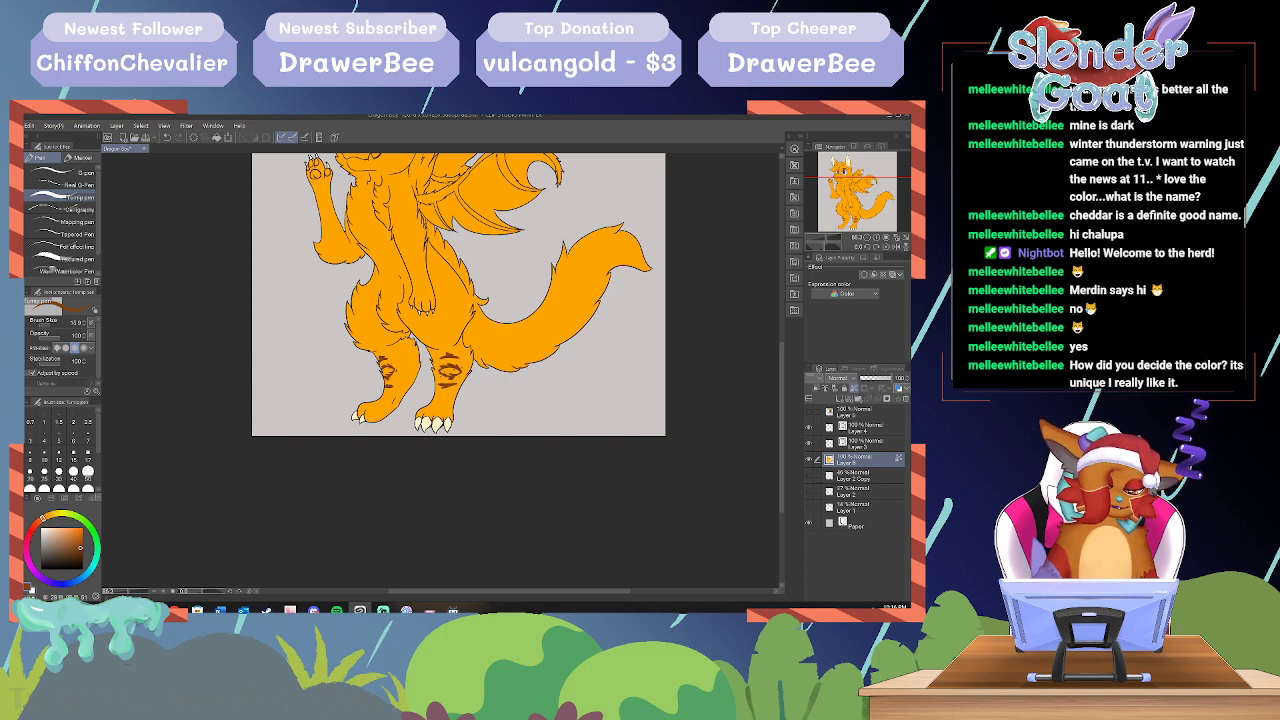
scroll(458, 355, up, 5)
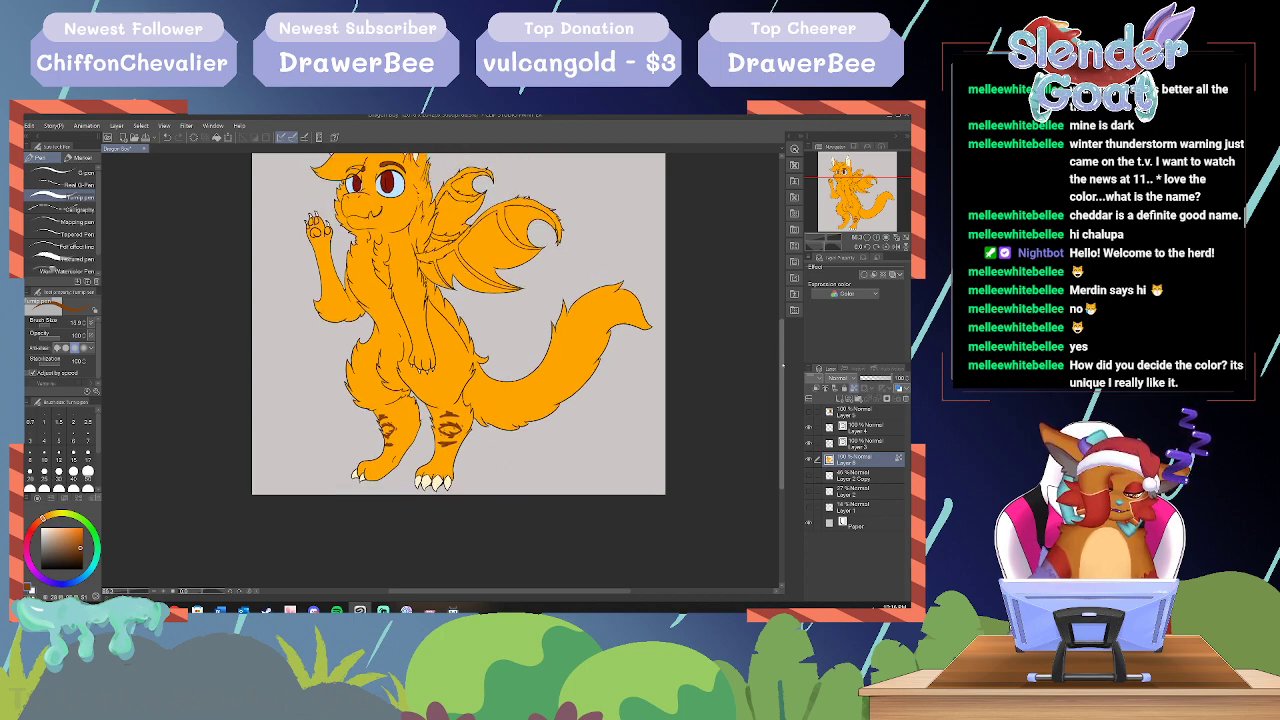
scroll(433, 355, right, 2)
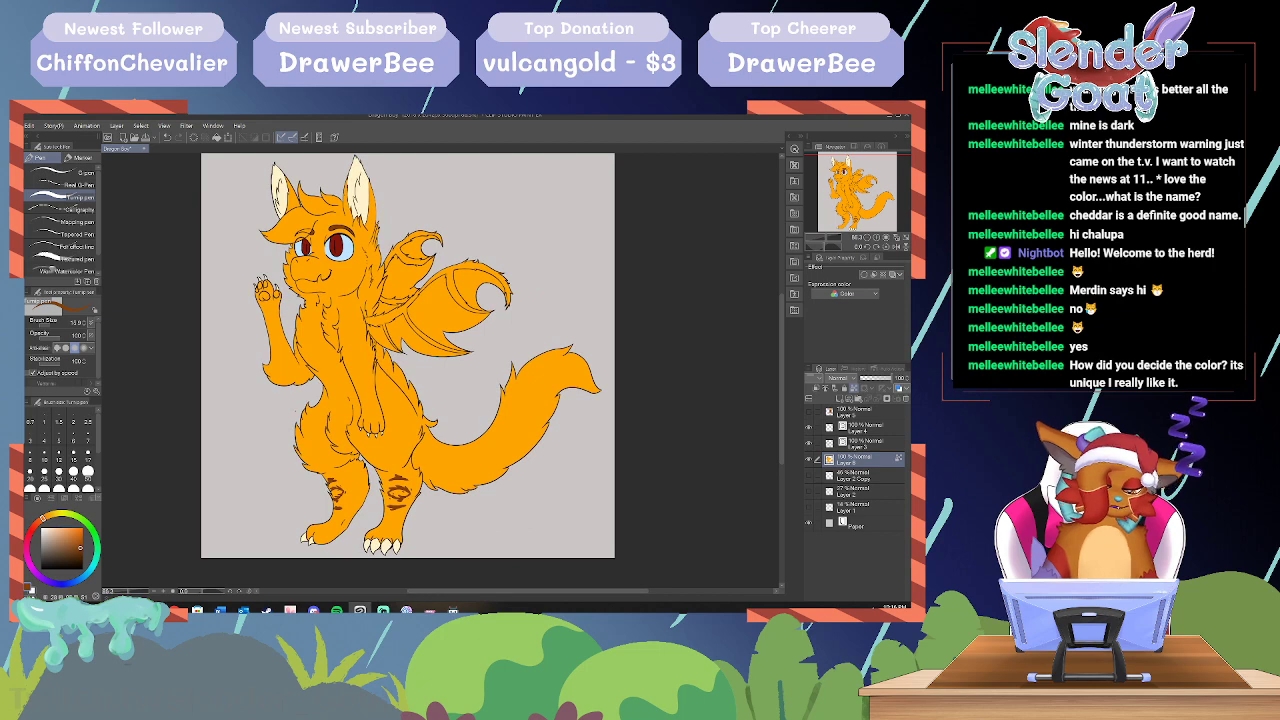
Step: Try jagged brown stripes along the outer edge of the left thigh, and undo them
mouse_move(296, 435)
mouse_down()
mouse_move(298, 451)
mouse_move(317, 453)
mouse_up()
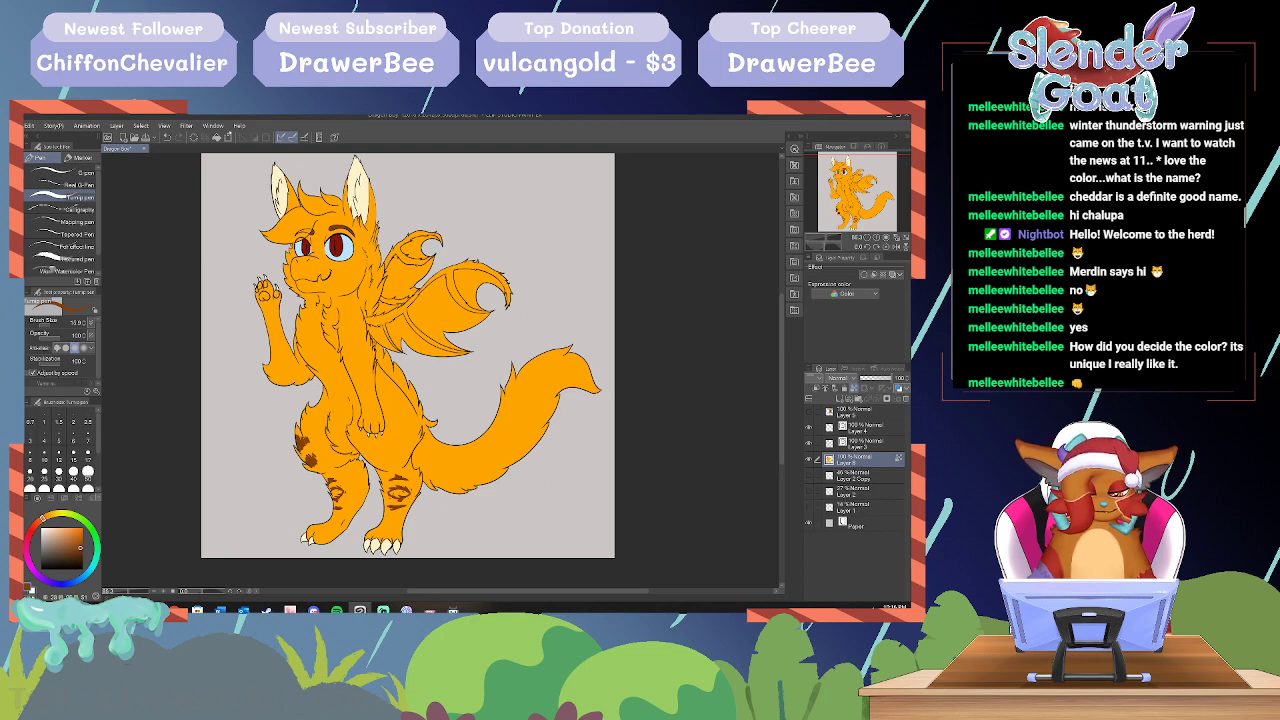
click(167, 137)
click(167, 137)
click(167, 137)
click(167, 137)
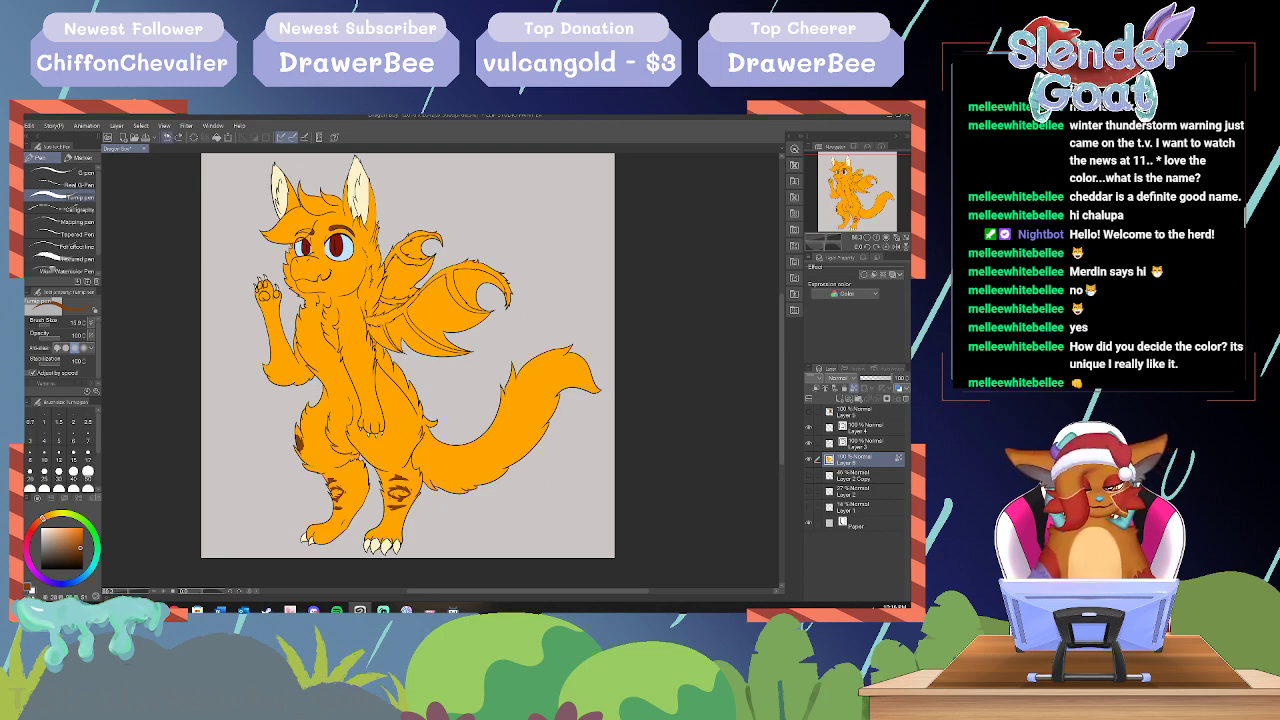
click(167, 137)
click(167, 137)
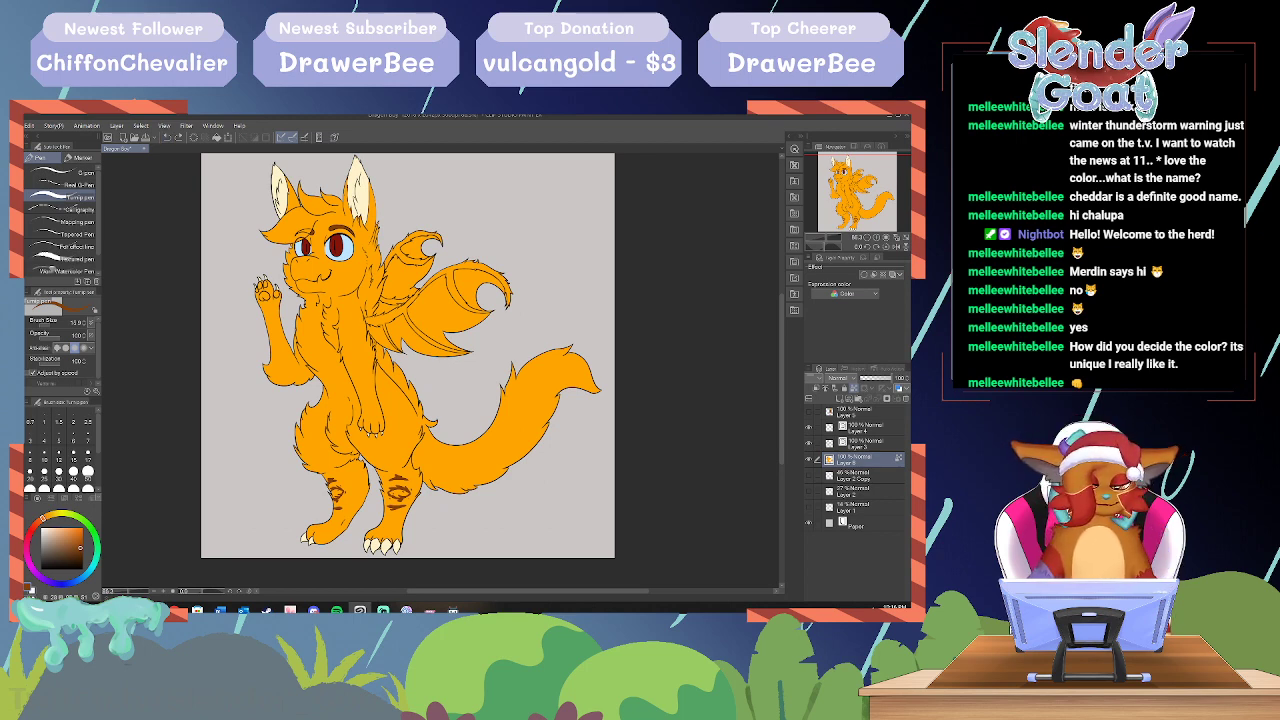
Step: Paint a jagged brown fur patch on the back just below the wings, and pick the orange body colour for trimming
drag(400, 370, 394, 376)
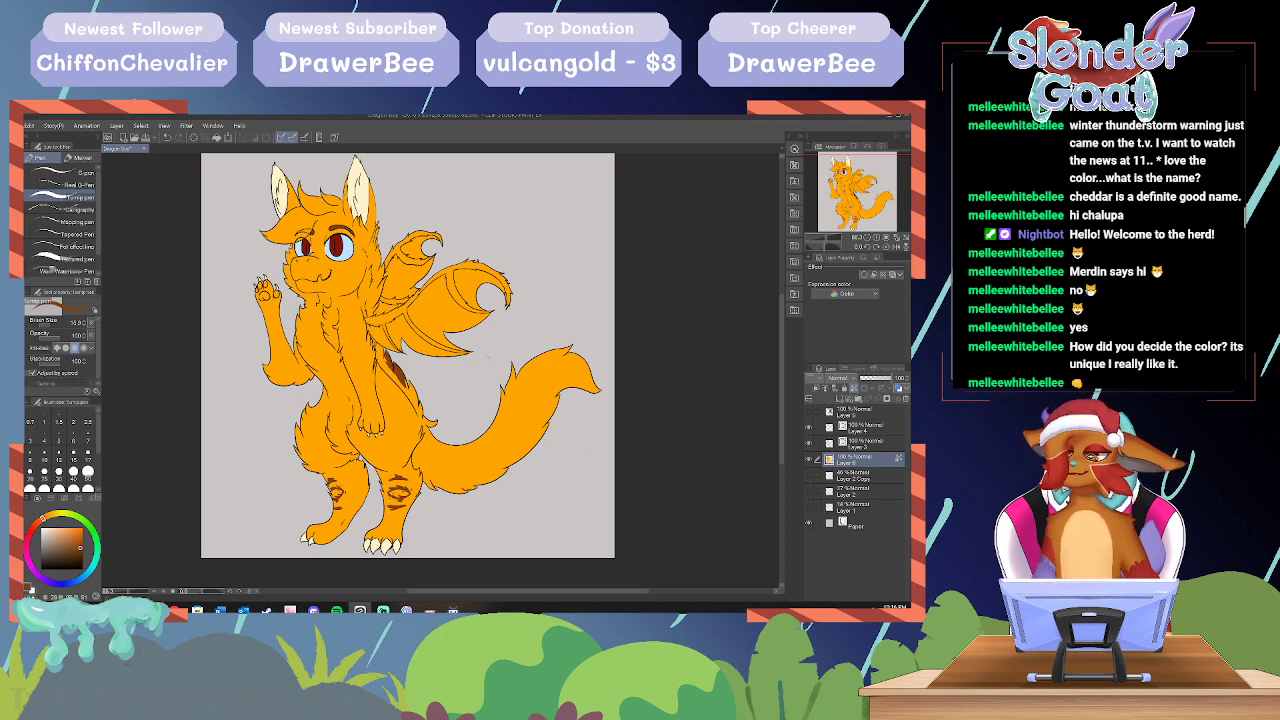
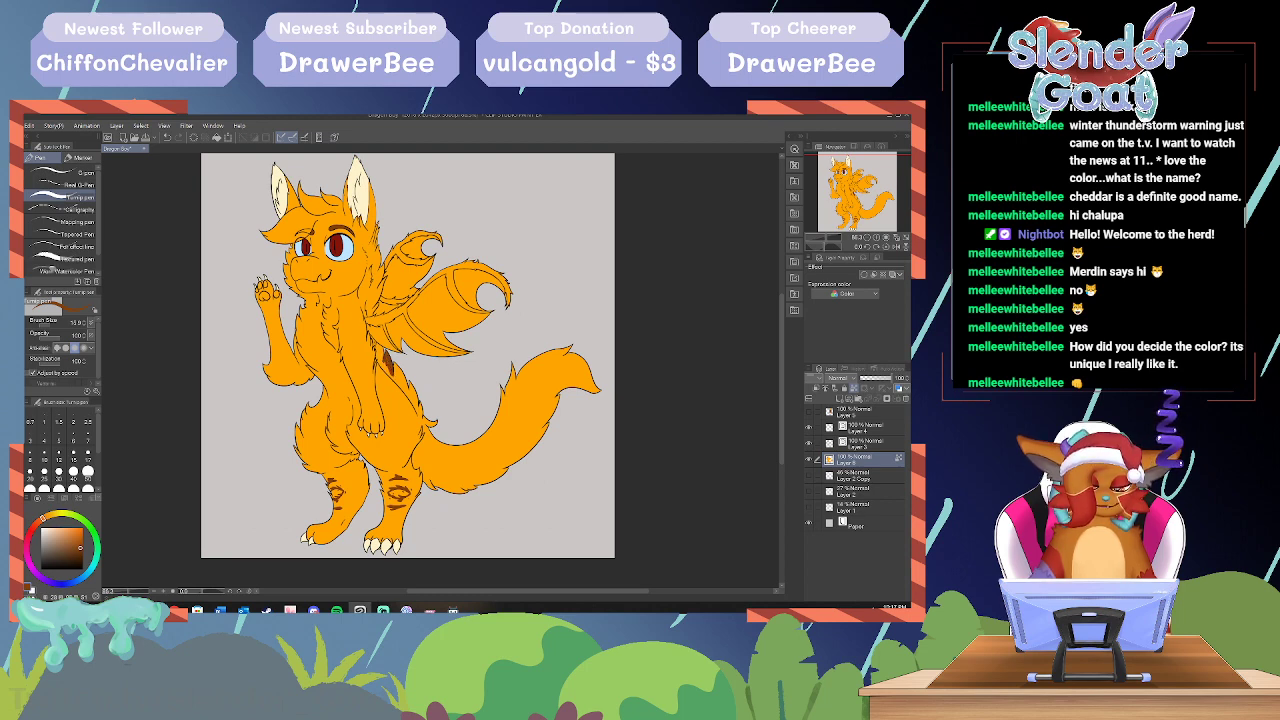
drag(383, 360, 391, 378)
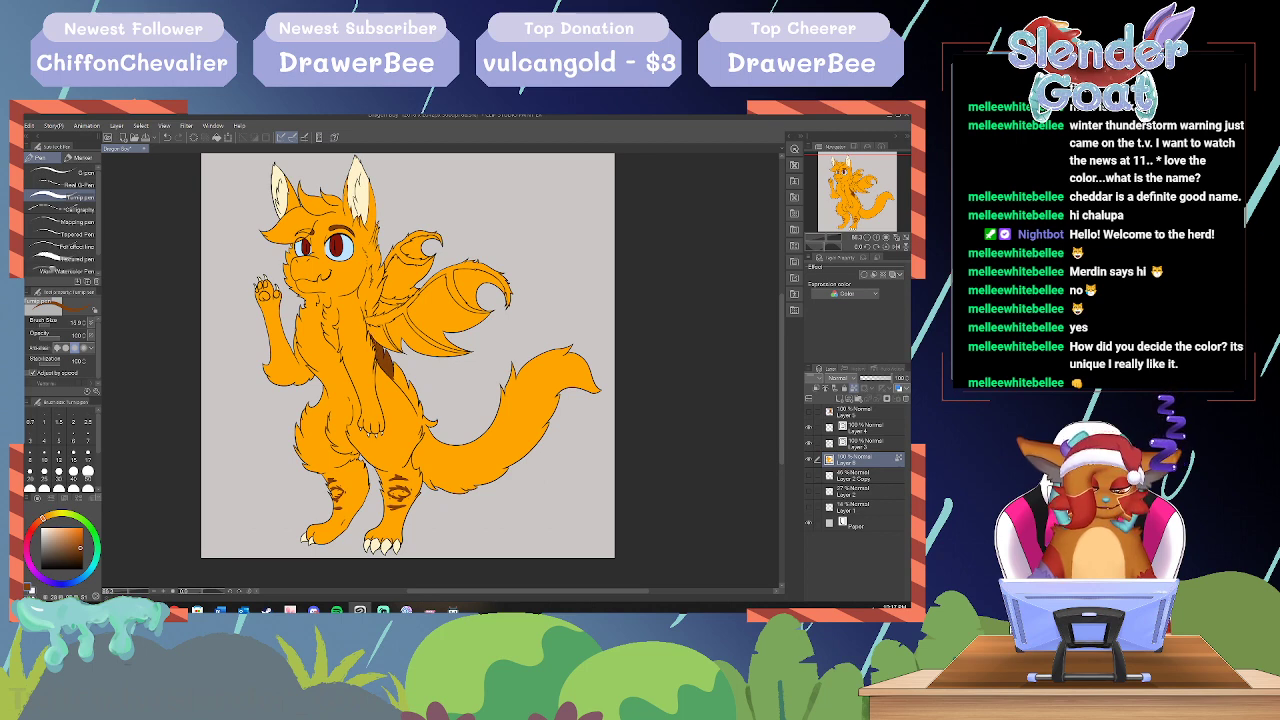
alt+click(369, 367)
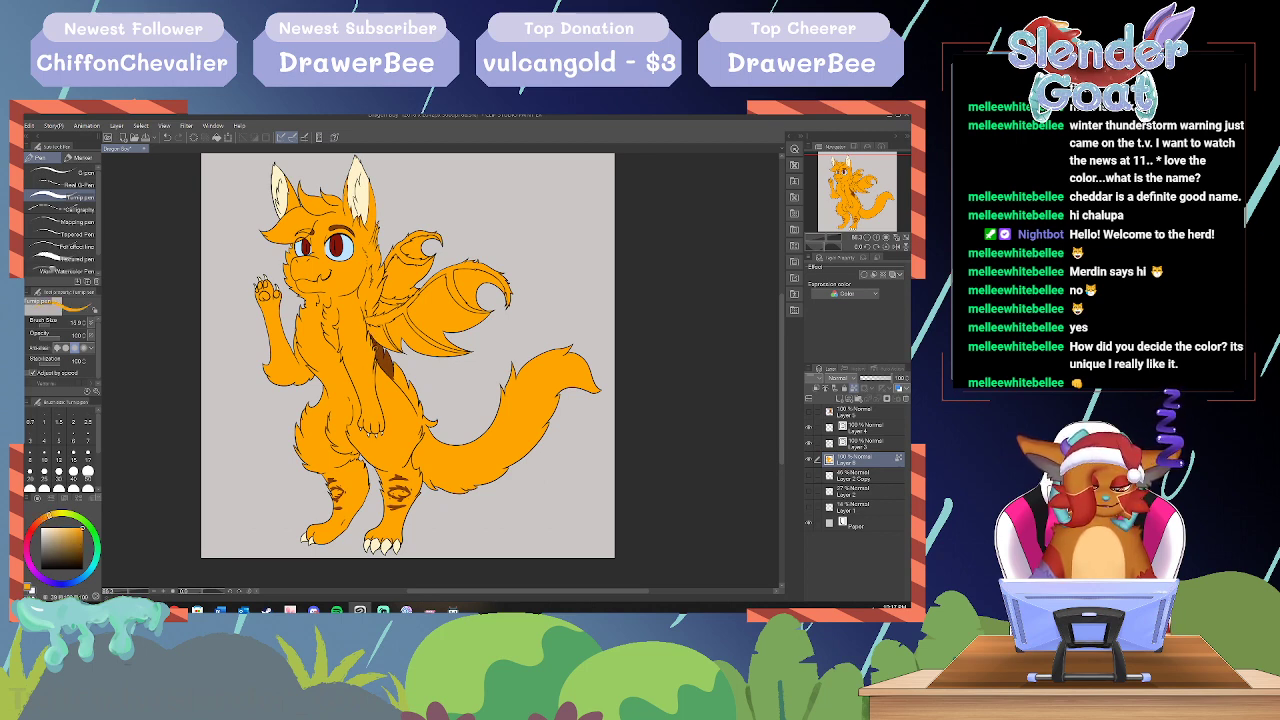
Step: Paint a jagged brown mane down the back of the neck to the wings, with a brown patch on top of the head
alt+click(385, 362)
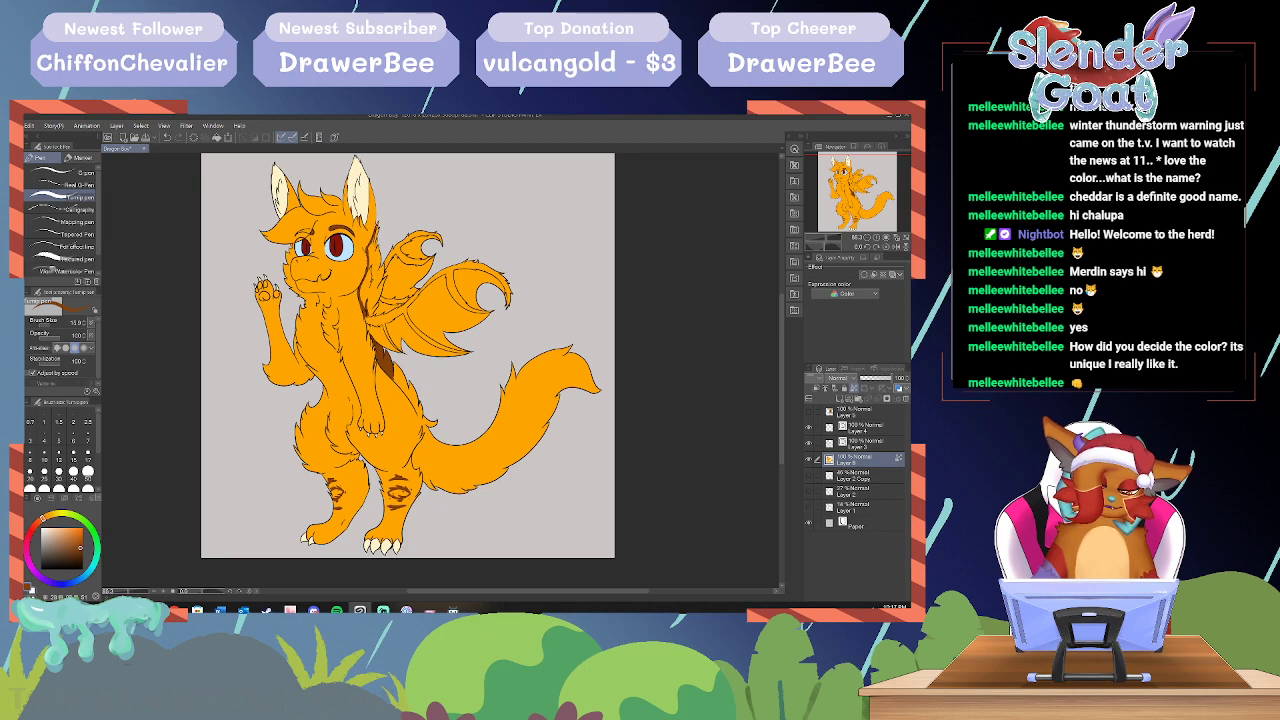
mouse_move(376, 238)
mouse_down()
mouse_move(380, 270)
mouse_move(361, 306)
mouse_up()
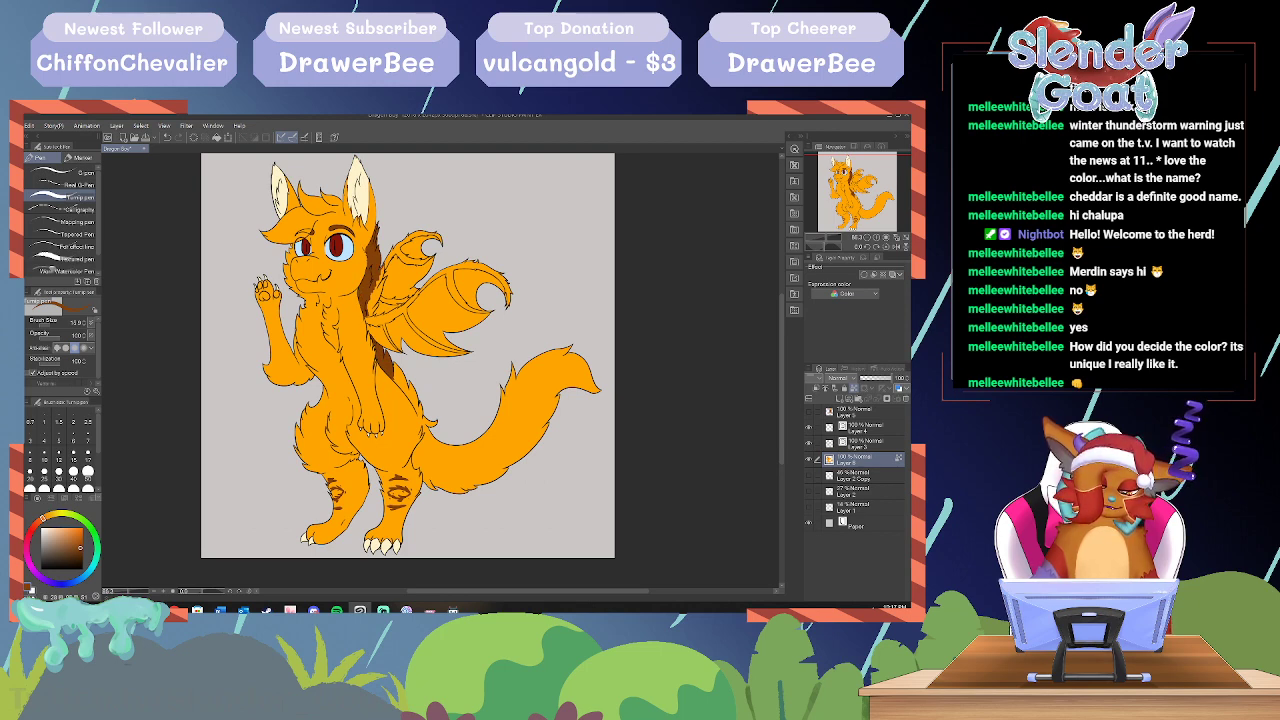
drag(380, 266, 384, 282)
mouse_move(369, 294)
mouse_down()
mouse_move(371, 309)
mouse_move(380, 288)
mouse_up()
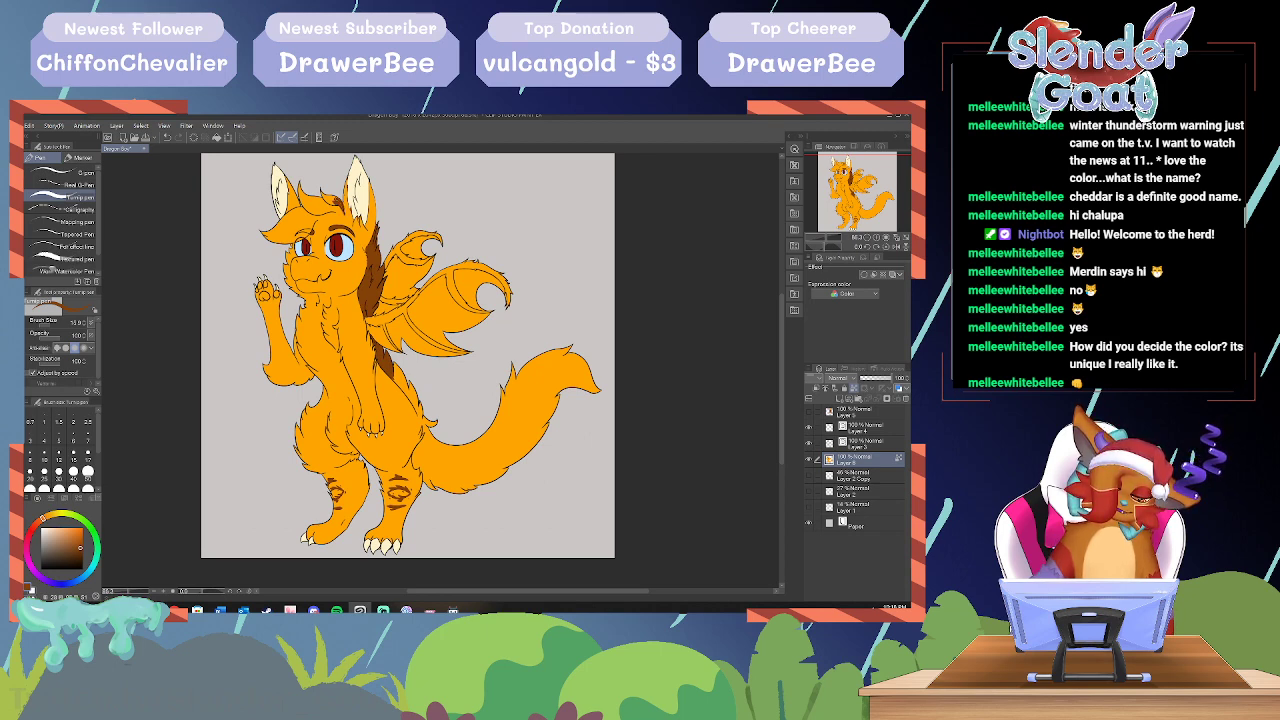
alt+click(357, 197)
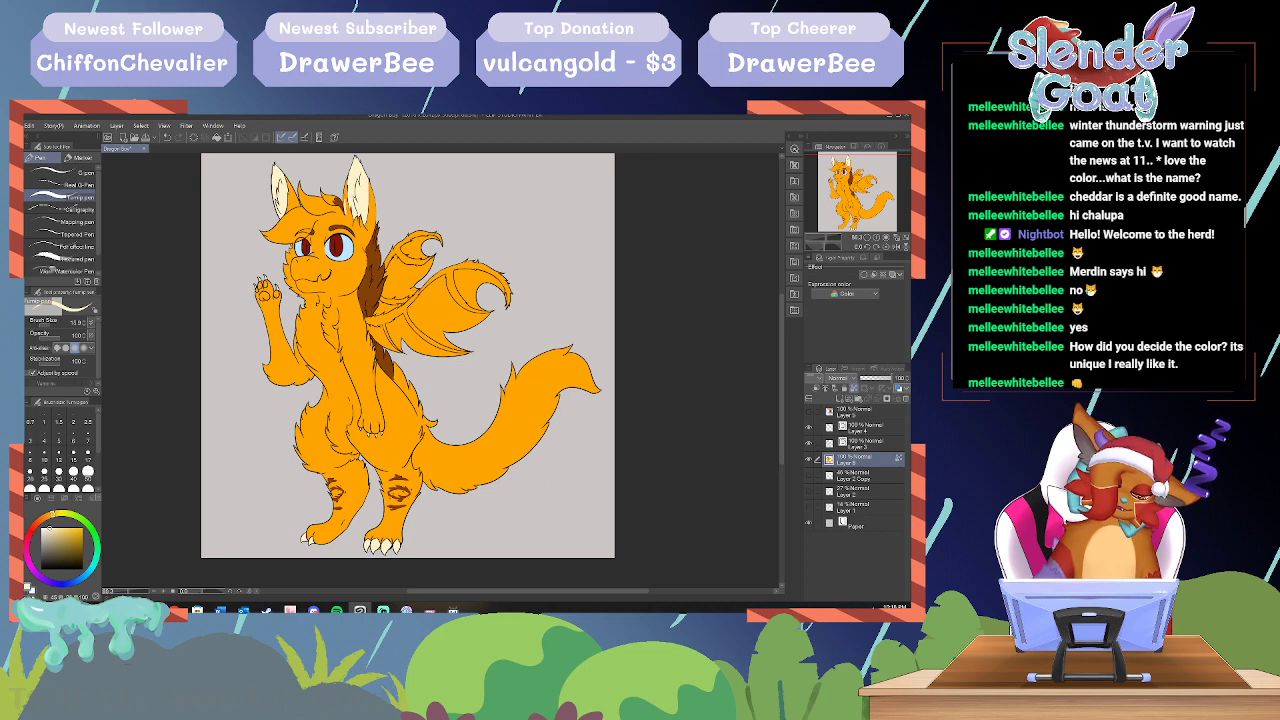
alt+click(340, 275)
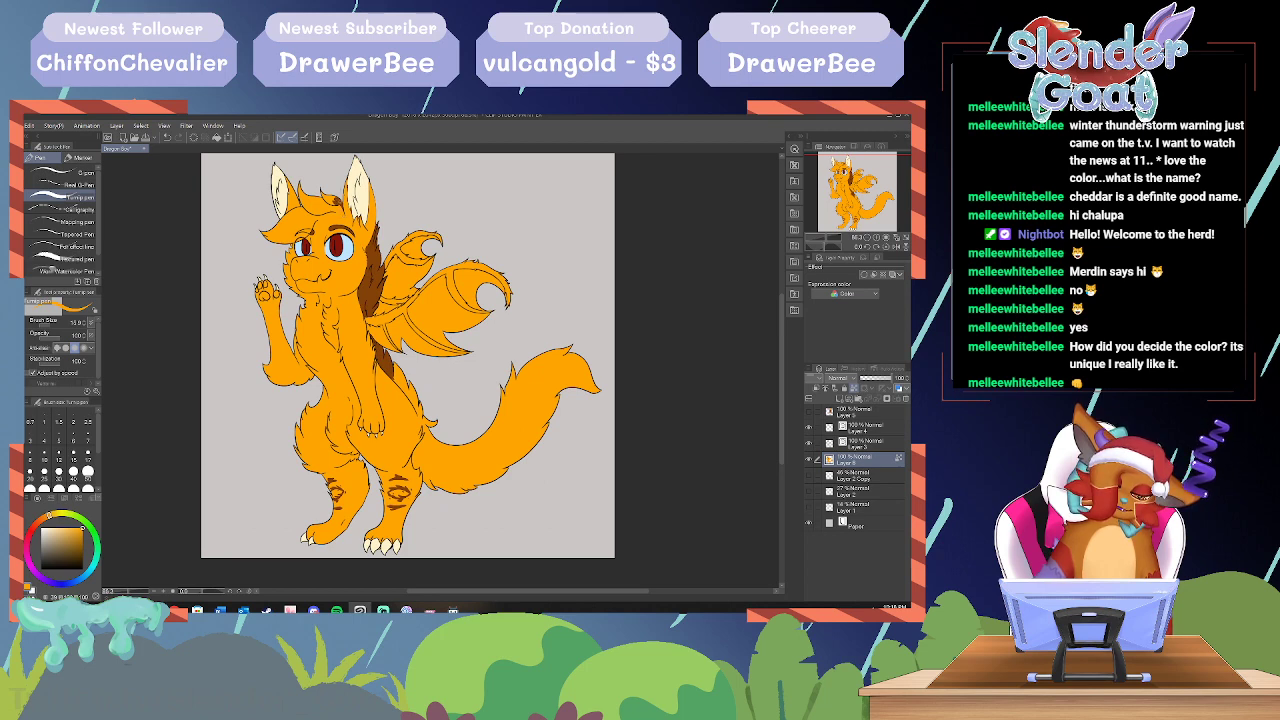
Step: Extend the brown fur down the lower back and outline a jagged stripe along the tail's upper side, filling it with a larger brush
alt+click(371, 285)
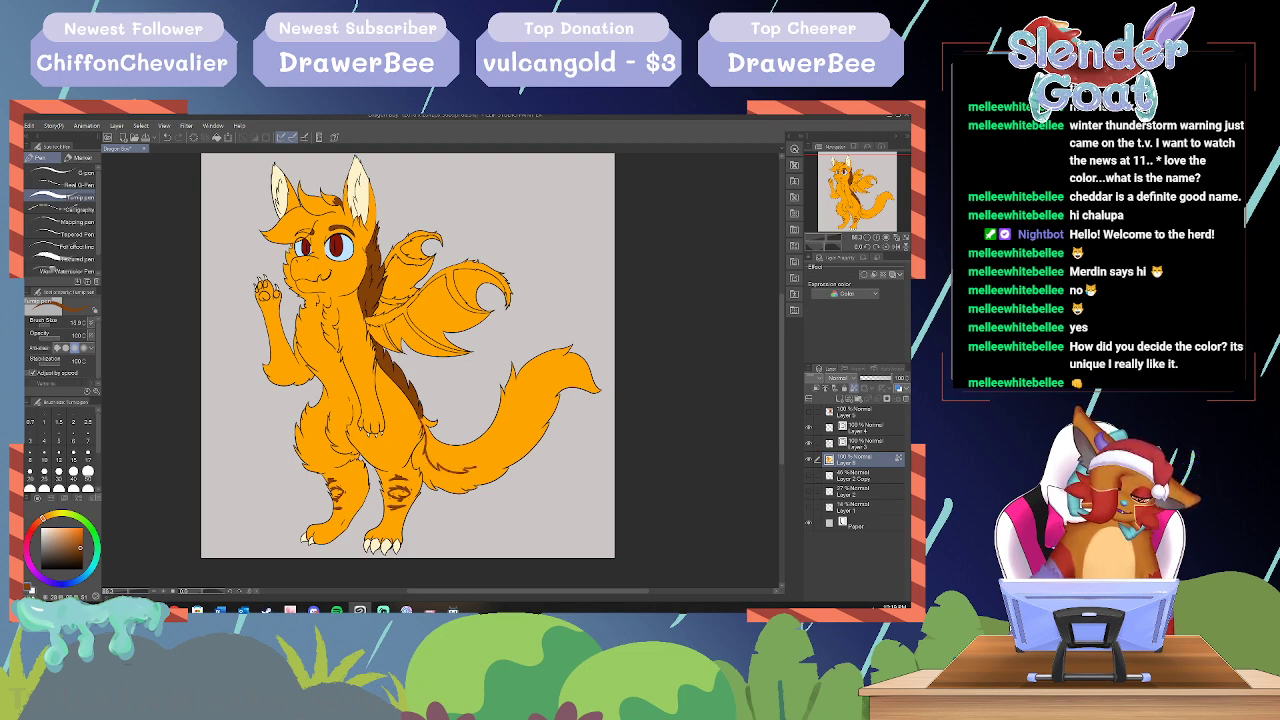
drag(477, 467, 564, 356)
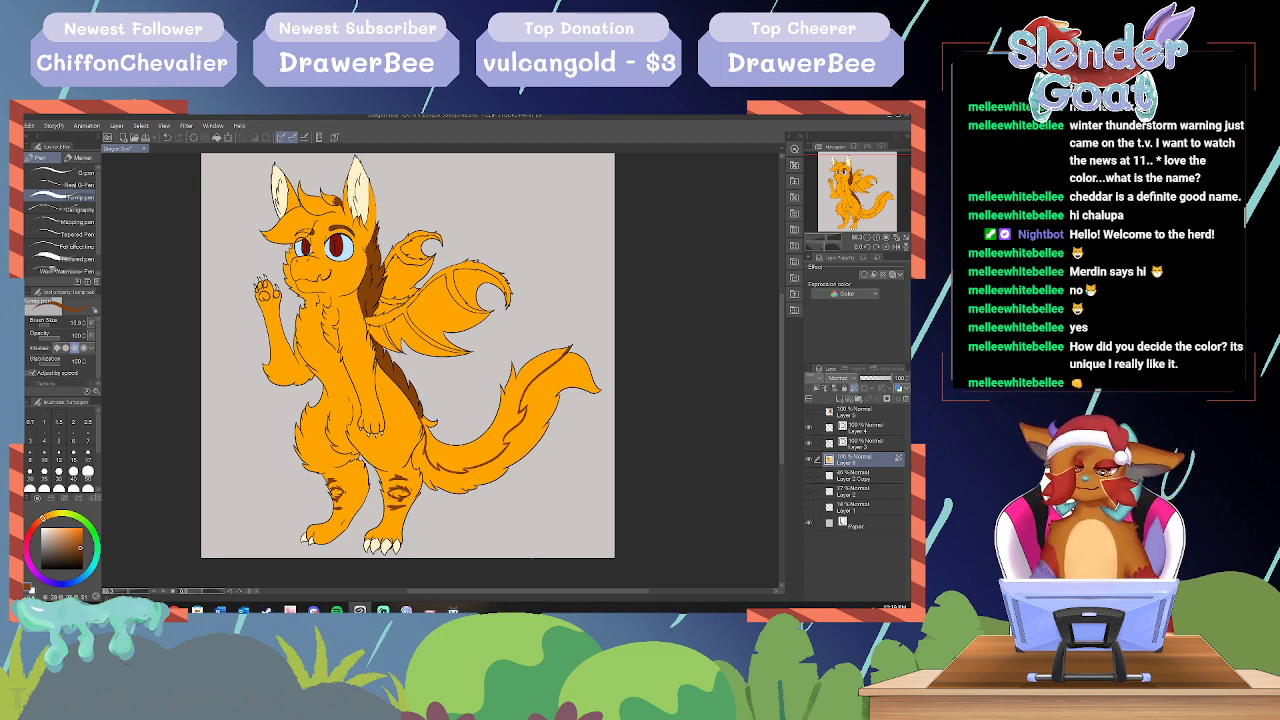
click(51, 325)
mouse_move(544, 354)
mouse_down()
mouse_move(500, 406)
mouse_move(566, 350)
mouse_move(506, 412)
mouse_up()
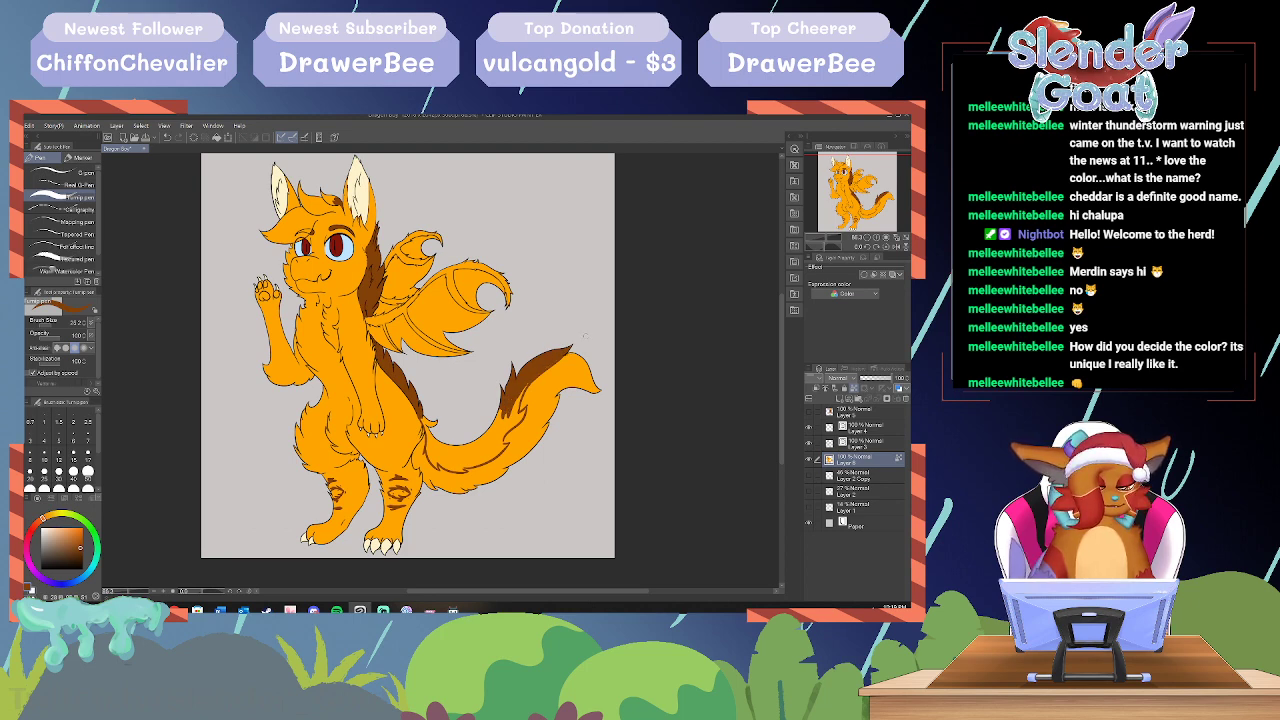
mouse_move(527, 383)
mouse_down()
mouse_move(485, 436)
mouse_move(432, 425)
mouse_up()
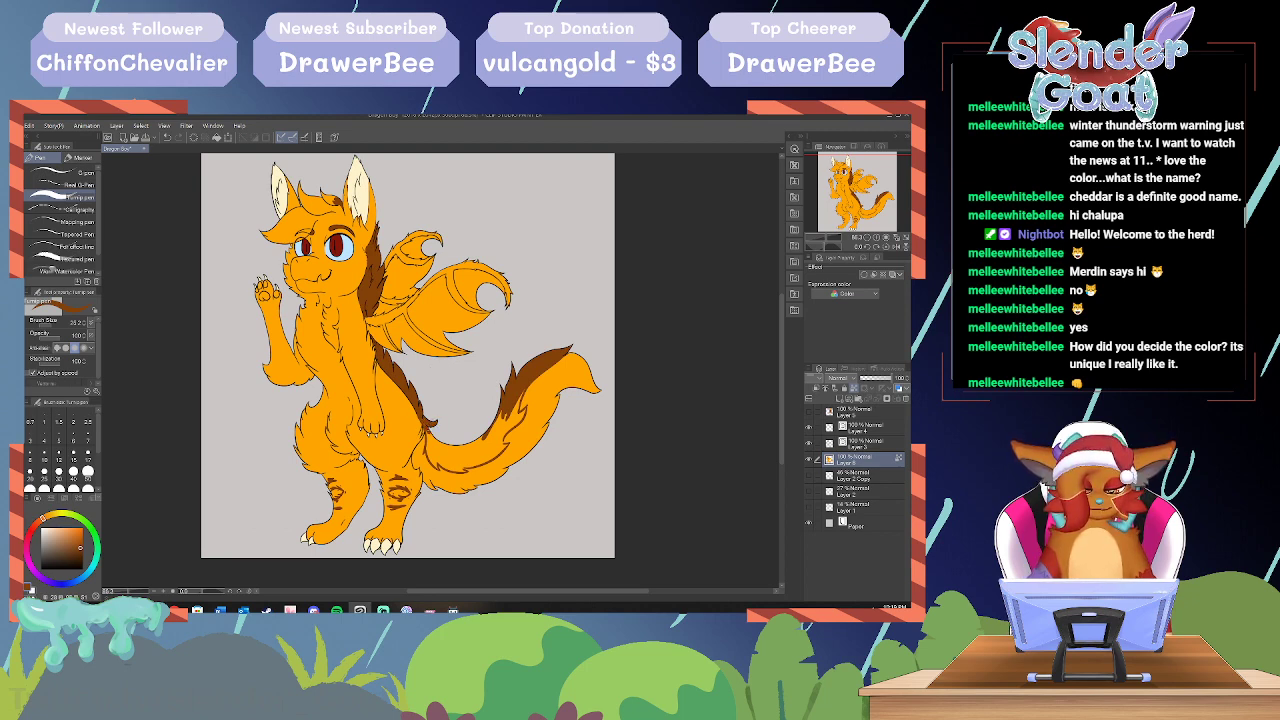
mouse_move(431, 426)
mouse_down()
mouse_move(426, 457)
mouse_move(464, 472)
mouse_move(438, 450)
mouse_move(454, 470)
mouse_move(470, 454)
mouse_up()
mouse_move(455, 448)
mouse_down()
mouse_move(508, 419)
mouse_move(524, 384)
mouse_move(515, 425)
mouse_move(498, 438)
mouse_move(545, 373)
mouse_move(521, 425)
mouse_move(496, 440)
mouse_move(498, 421)
mouse_up()
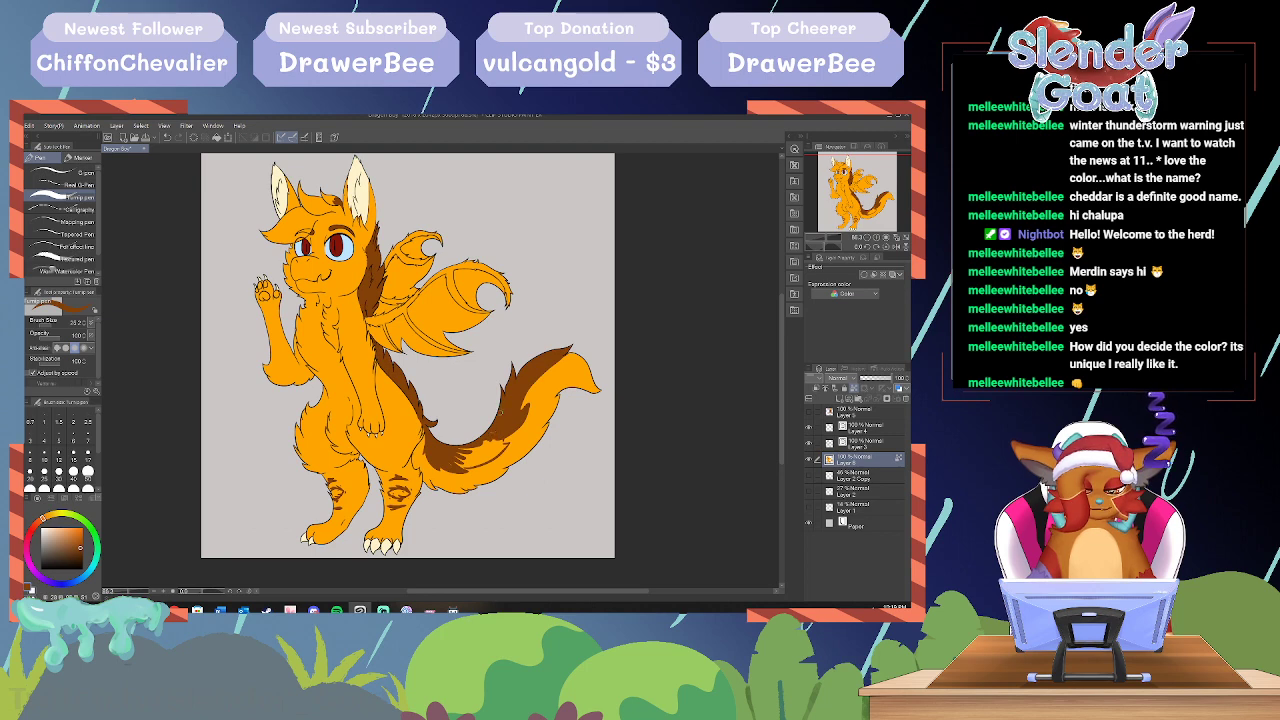
mouse_move(467, 466)
mouse_down()
mouse_move(451, 461)
mouse_move(507, 444)
mouse_move(499, 435)
mouse_move(470, 460)
mouse_move(488, 442)
mouse_up()
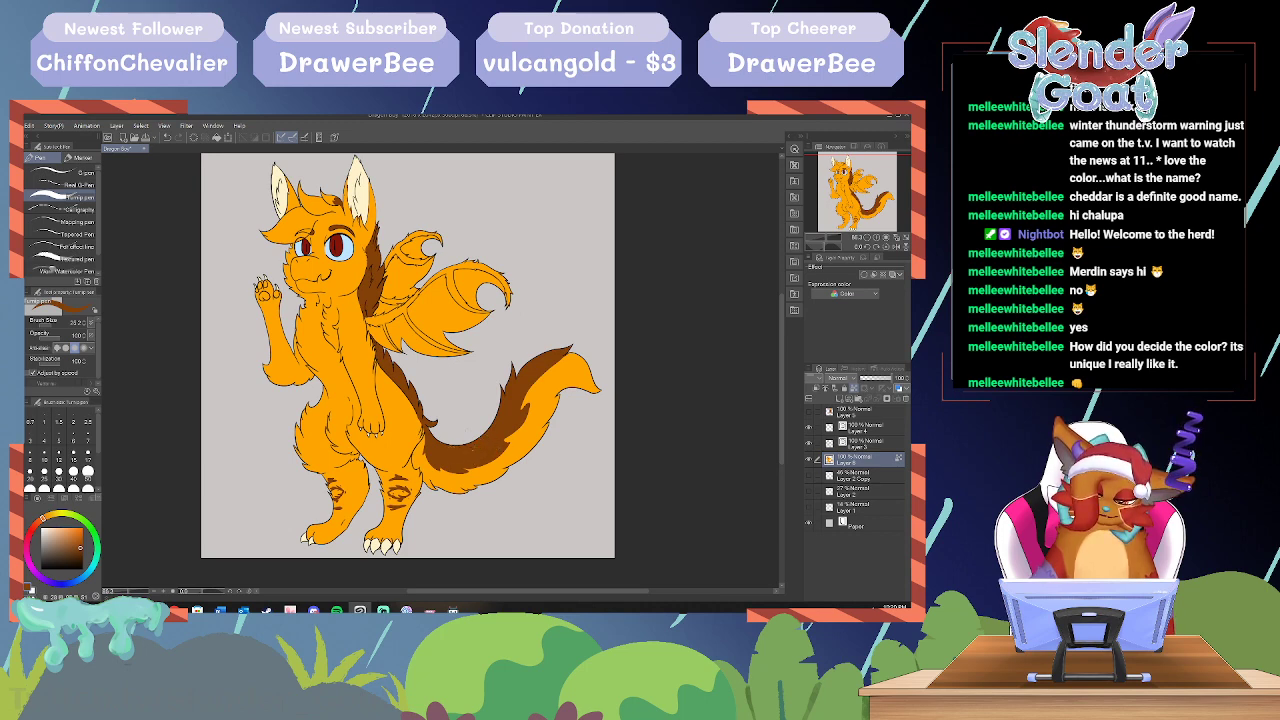
Step: Refine the jagged edge of the brown tail stripe with orange and brown strokes
alt+click(498, 465)
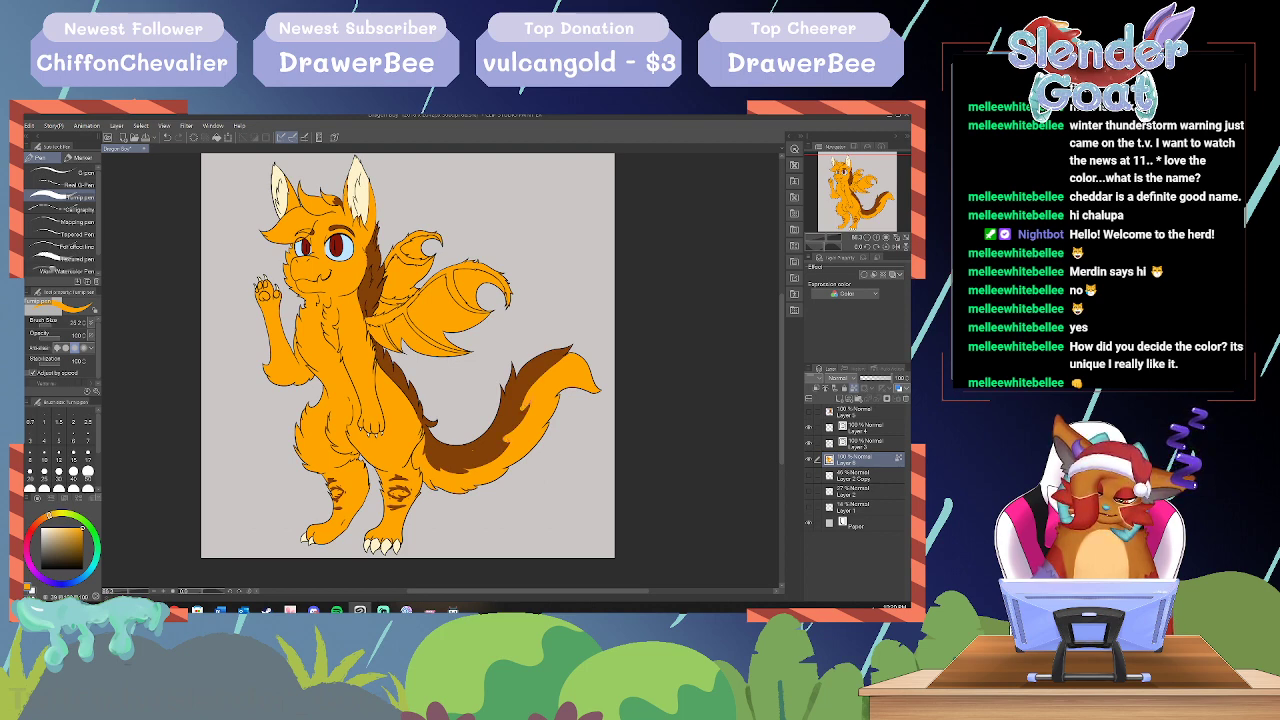
alt+click(526, 385)
drag(534, 381, 518, 408)
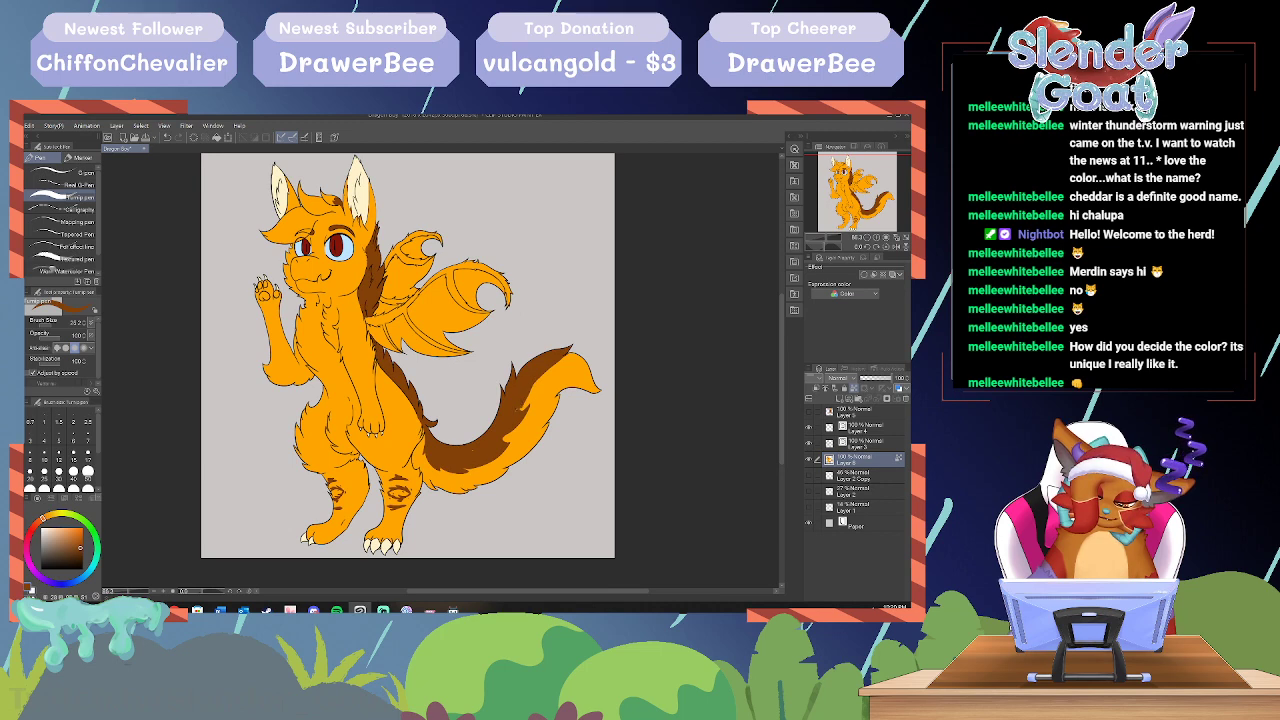
click(172, 137)
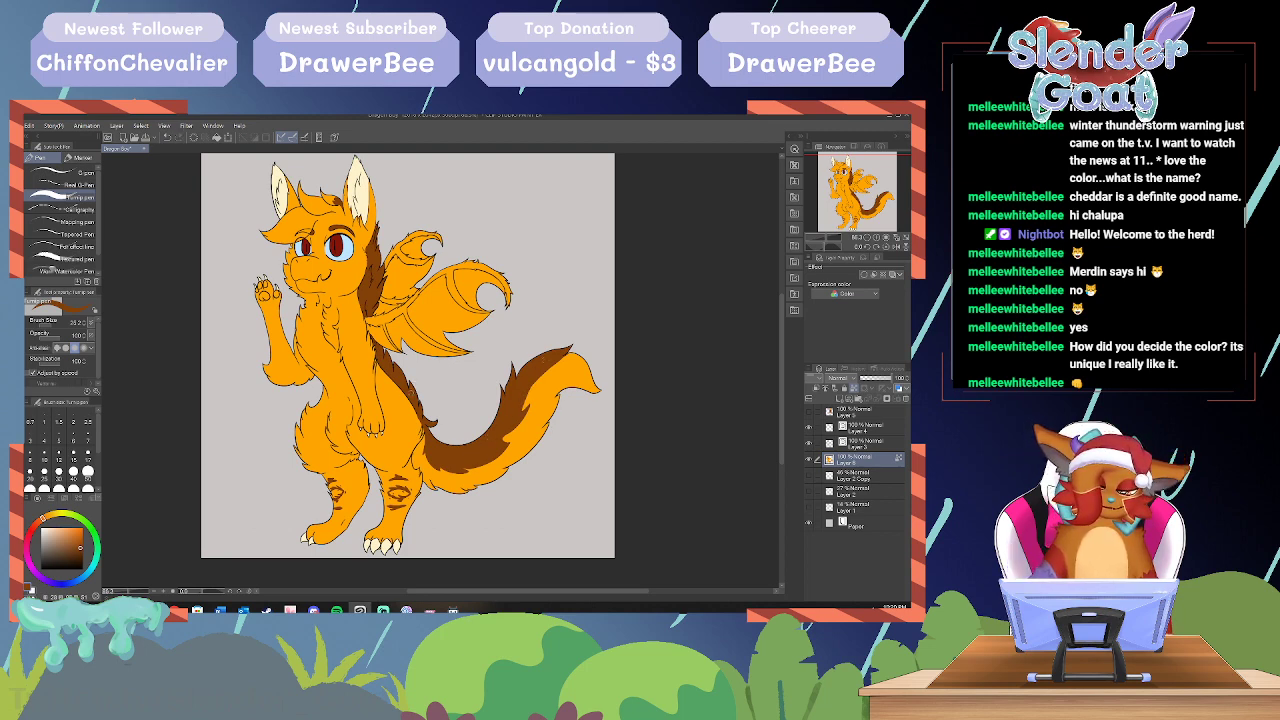
Step: Paint the hair fringe brown and add a cream streak along it
drag(784, 334, 775, 310)
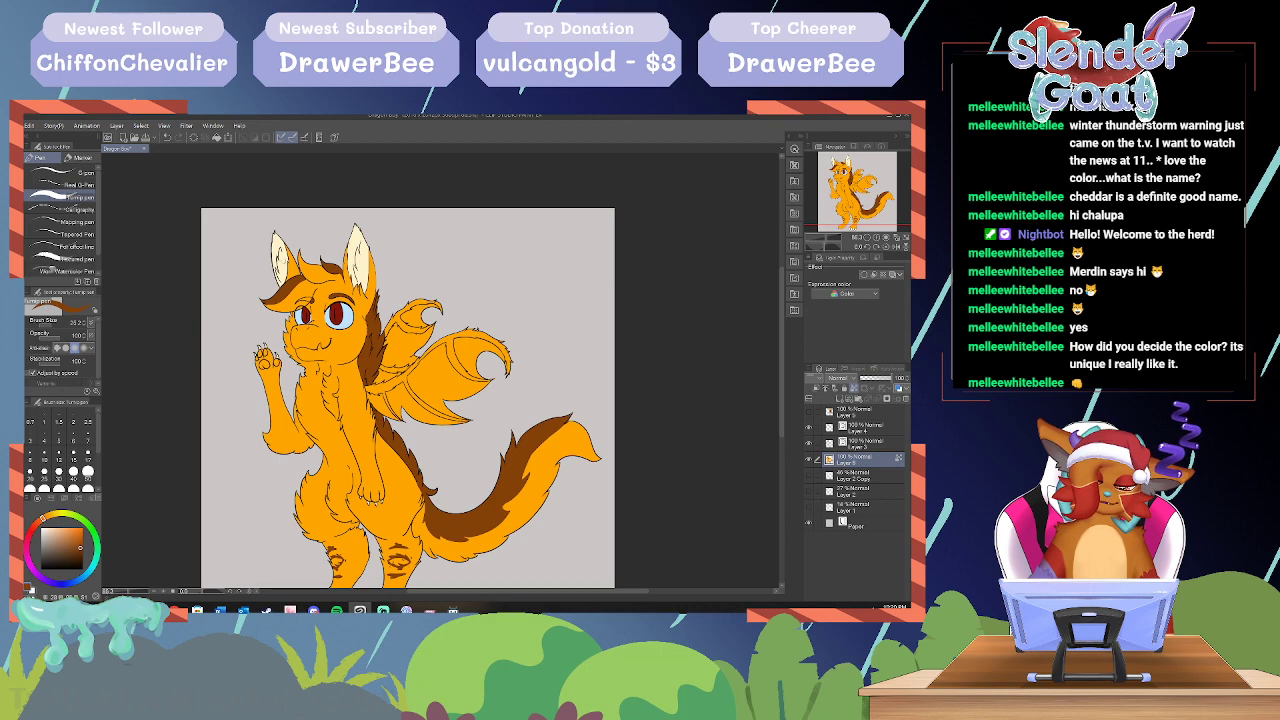
alt+click(279, 264)
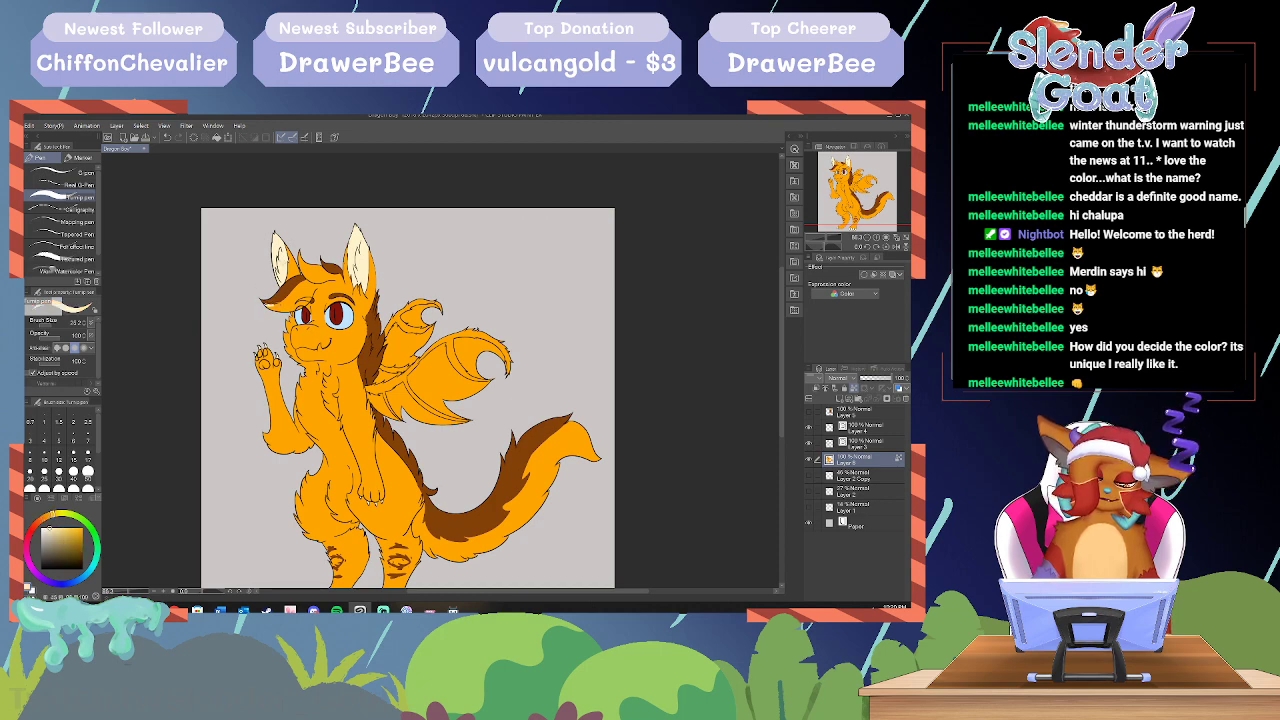
drag(285, 298, 300, 280)
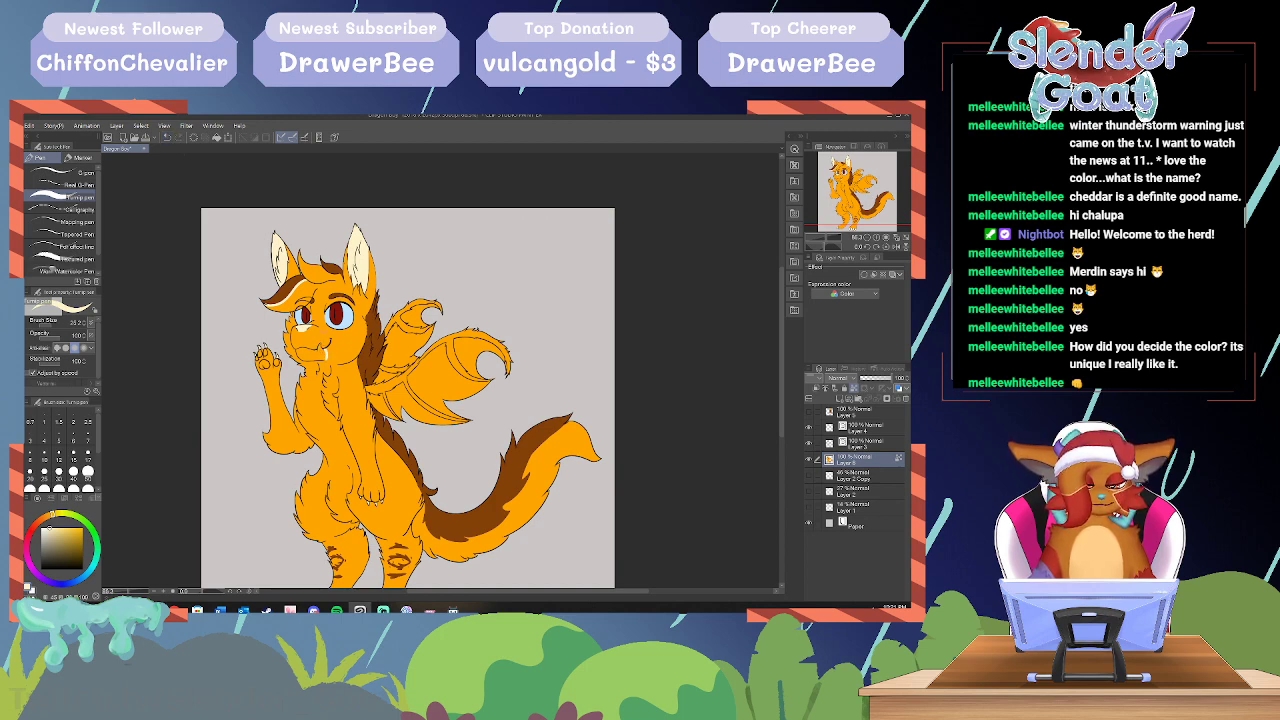
Step: Undo the last cream stroke and outline a jagged cream patch from the chin down to the chest
click(167, 137)
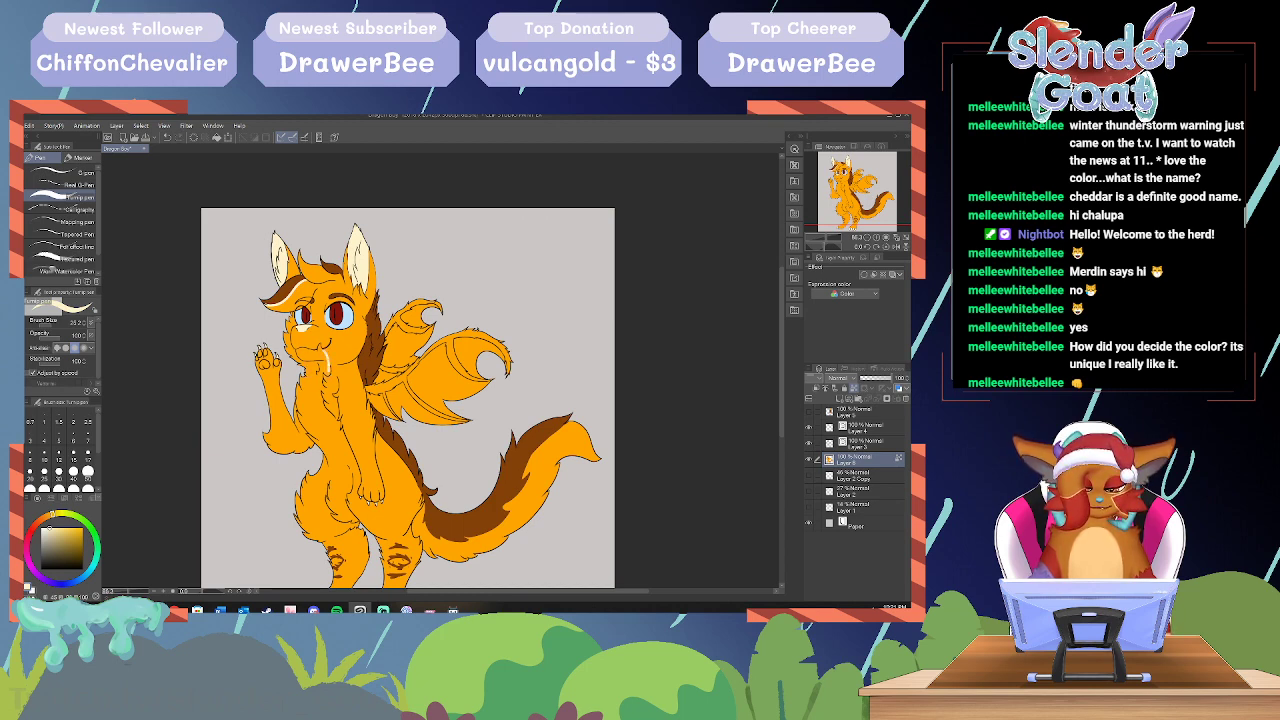
mouse_move(321, 393)
mouse_down()
mouse_move(296, 395)
mouse_move(302, 380)
mouse_up()
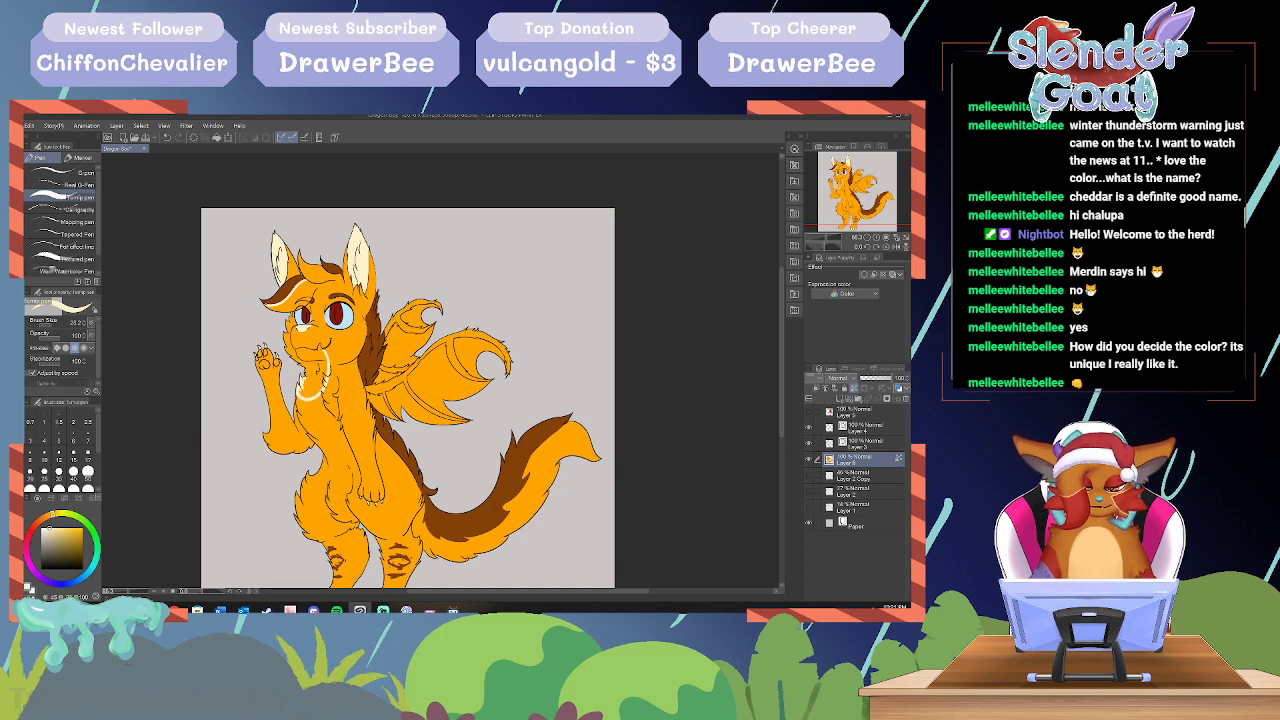
Step: Paint jagged brown fur along the cheek on the raised paw's side, sampling brown and orange from the drawing
alt+click(375, 338)
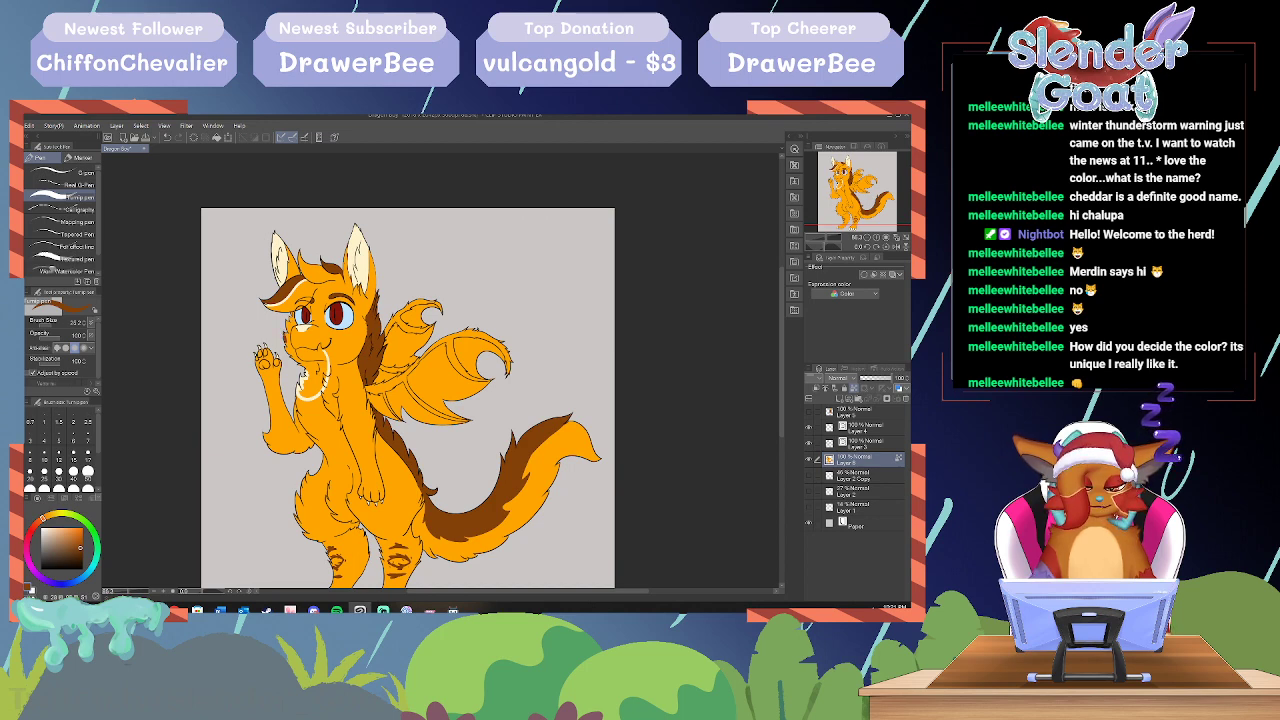
drag(286, 333, 290, 345)
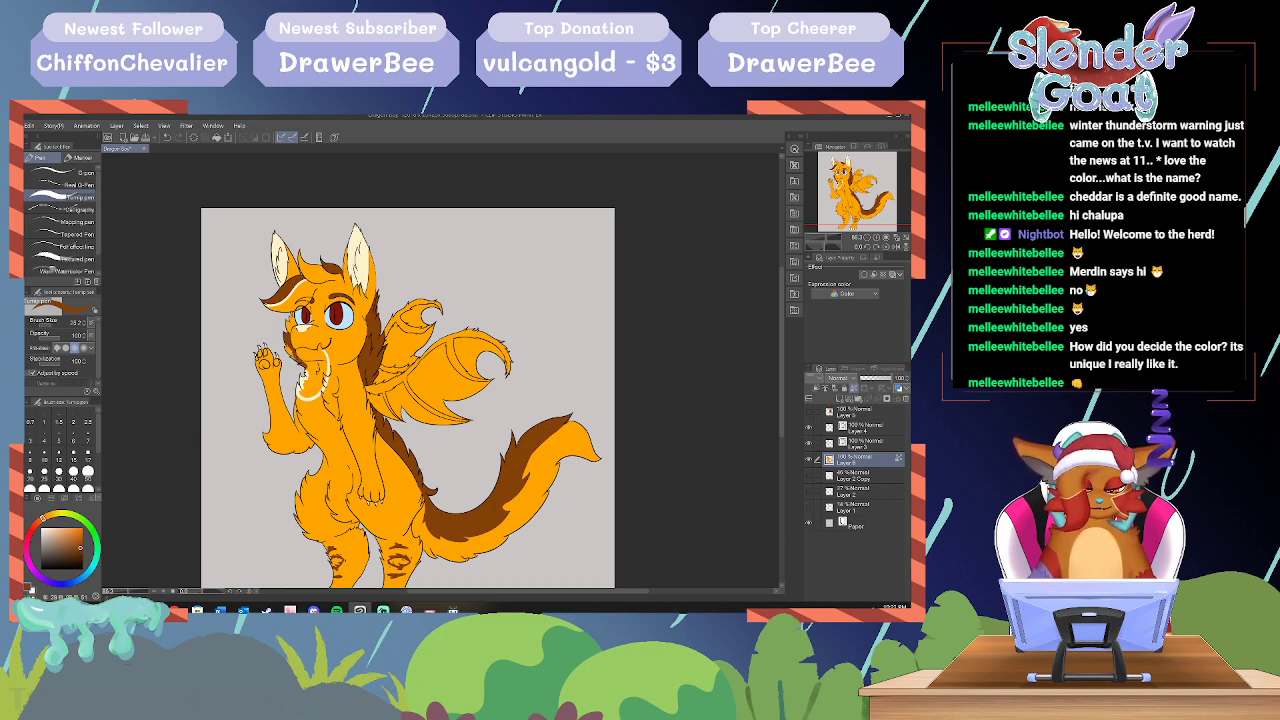
mouse_move(287, 346)
mouse_down()
mouse_move(293, 357)
mouse_move(287, 340)
mouse_up()
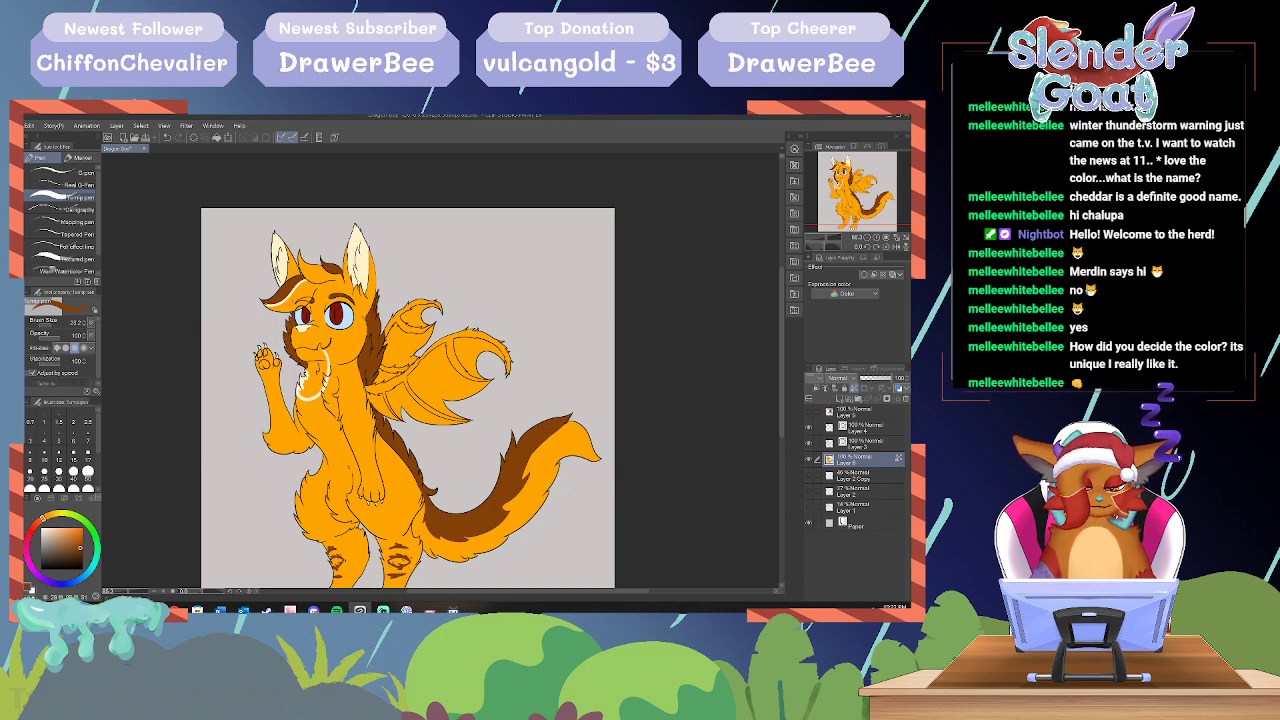
alt+click(308, 346)
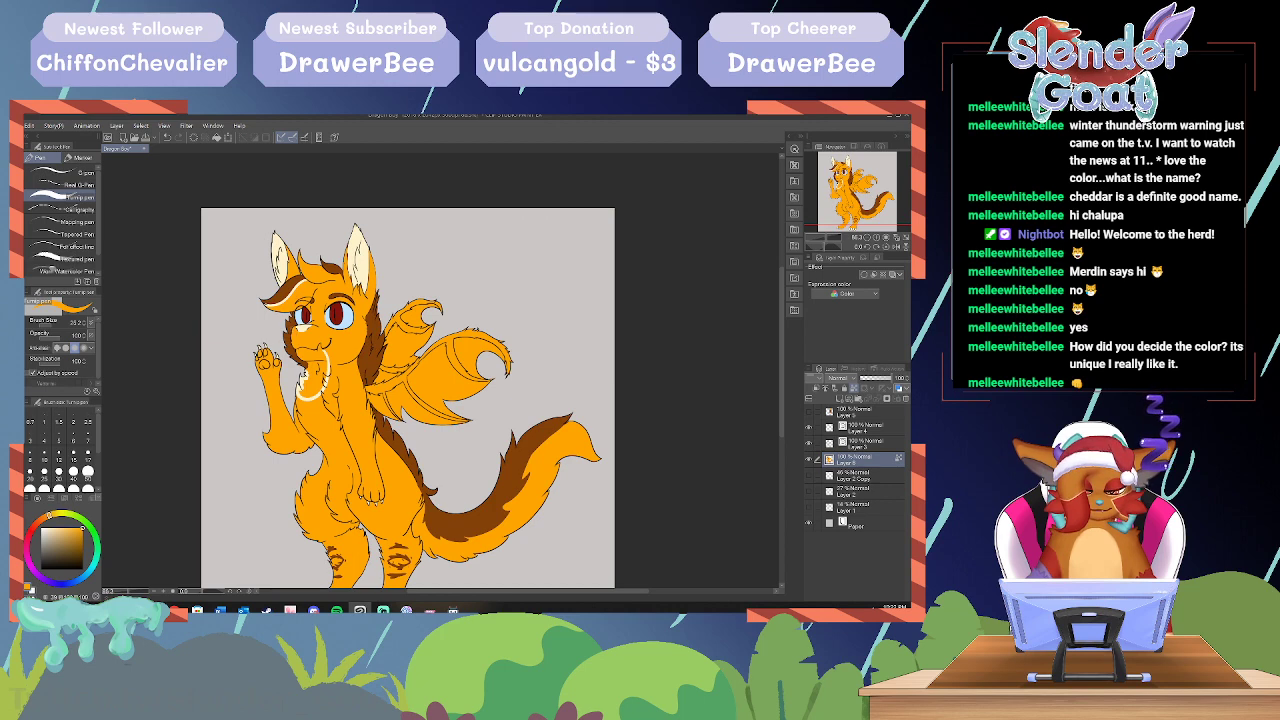
alt+click(398, 549)
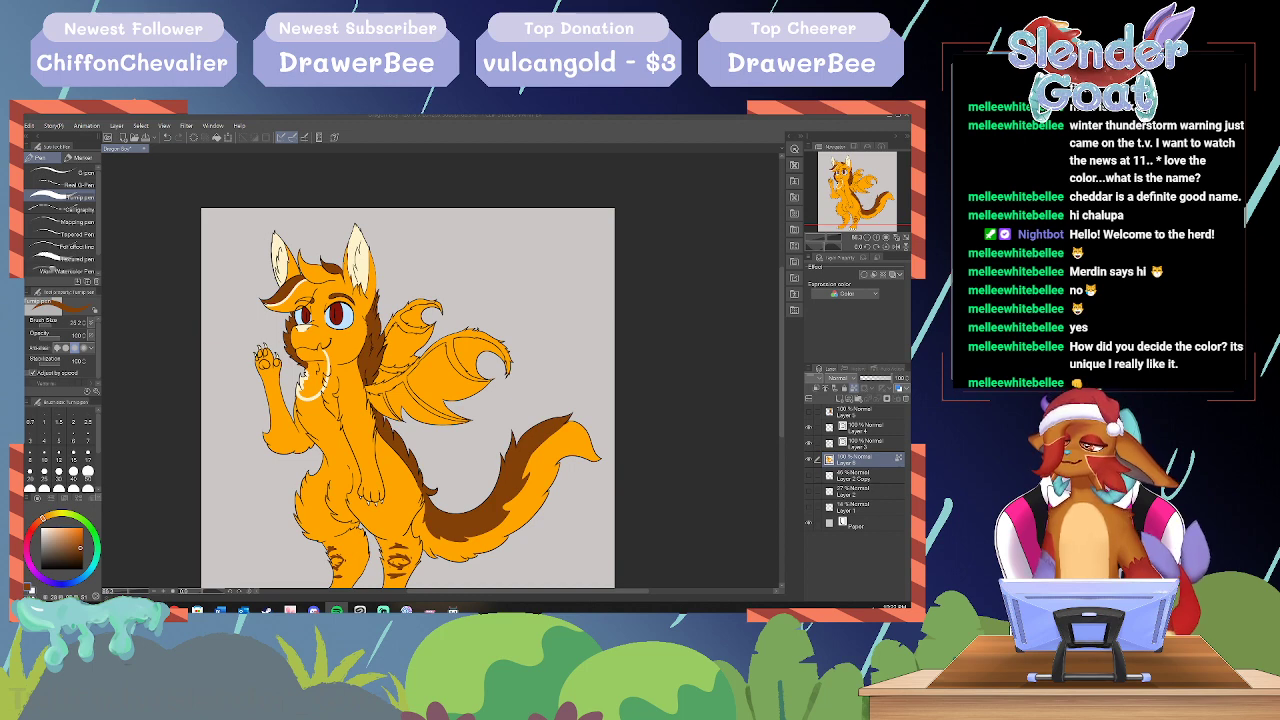
key(alt+Tab)
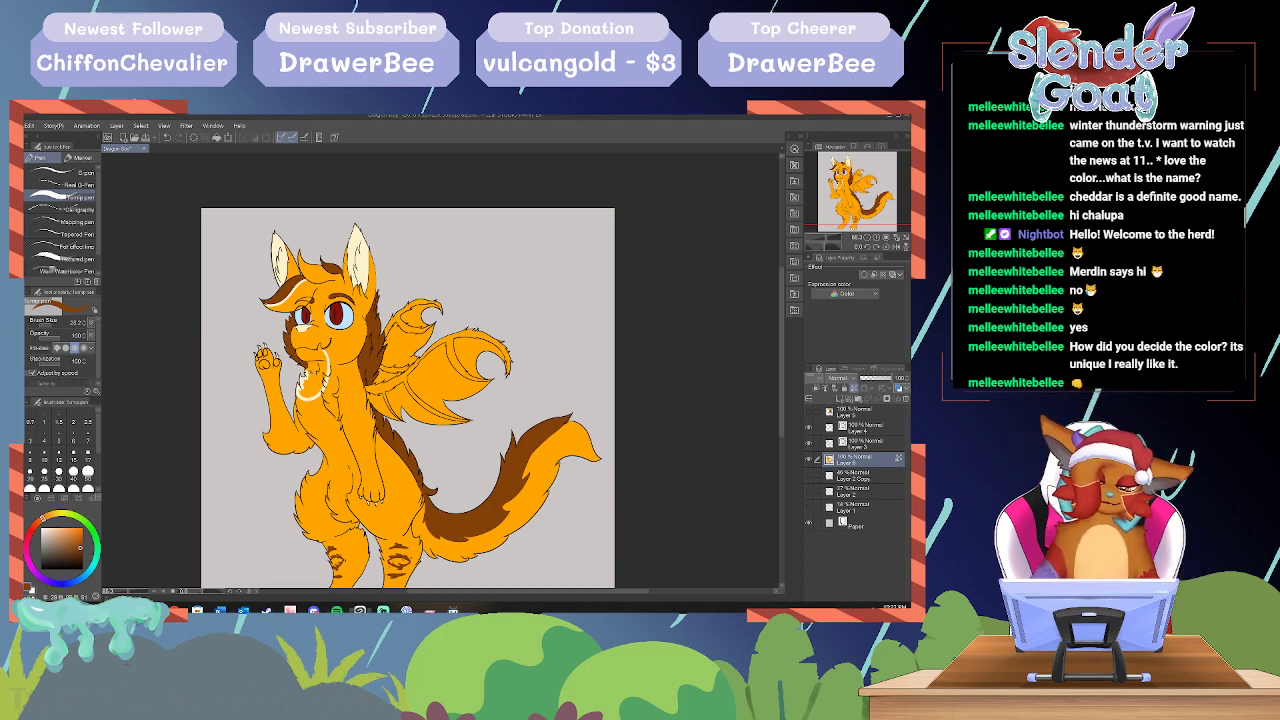
Step: Fill the chest patch with cream and carry the cream up over the chin and lower jaw
alt+click(312, 397)
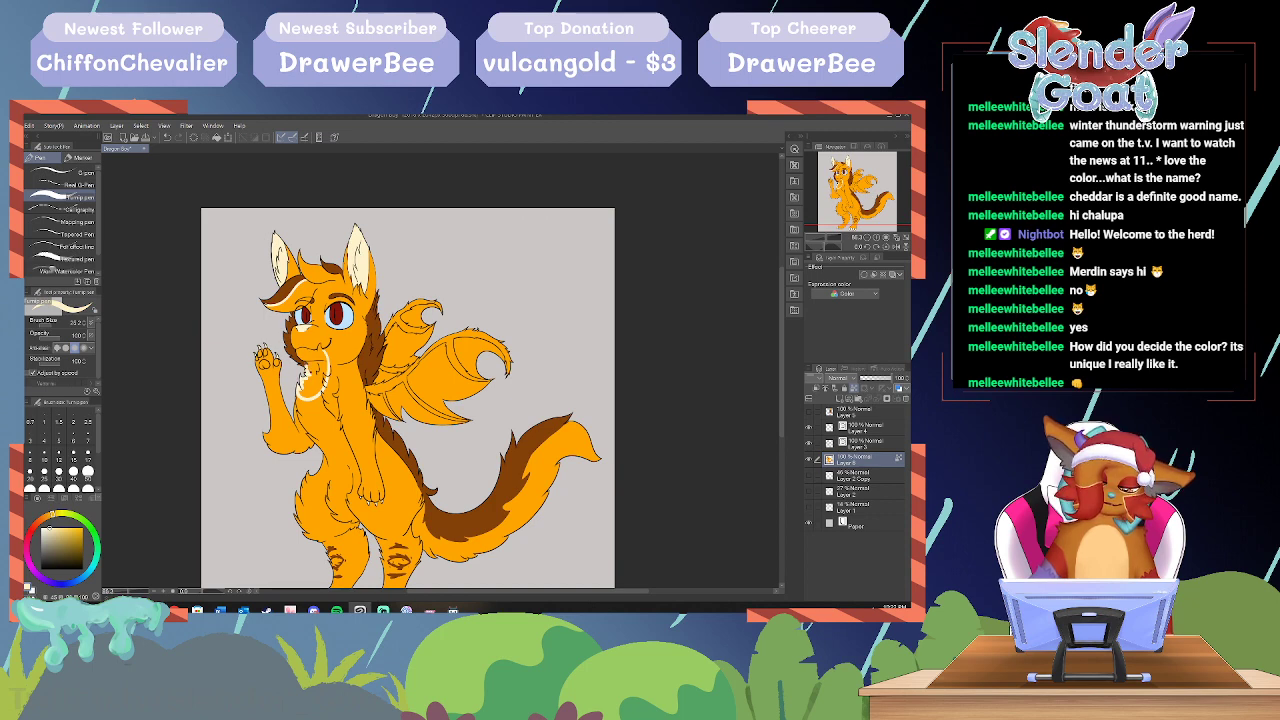
mouse_move(330, 361)
mouse_down()
mouse_move(307, 368)
mouse_move(326, 368)
mouse_move(307, 396)
mouse_move(318, 391)
mouse_up()
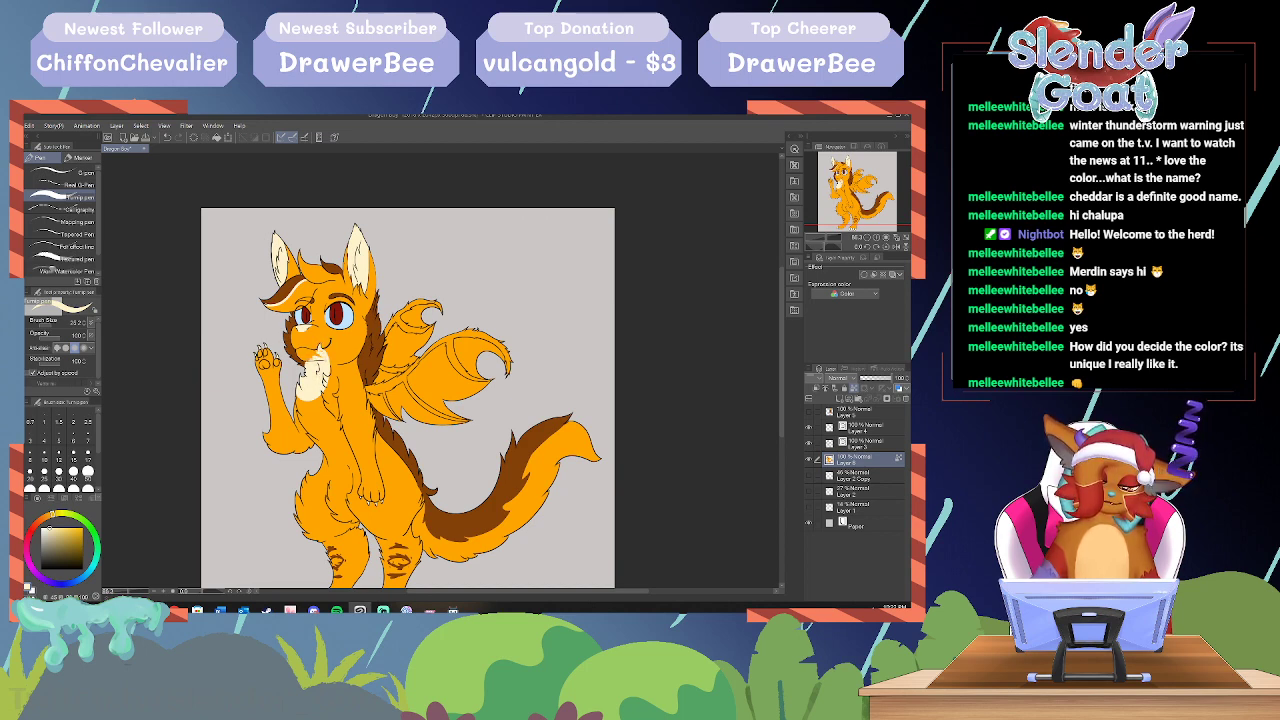
drag(295, 353, 301, 357)
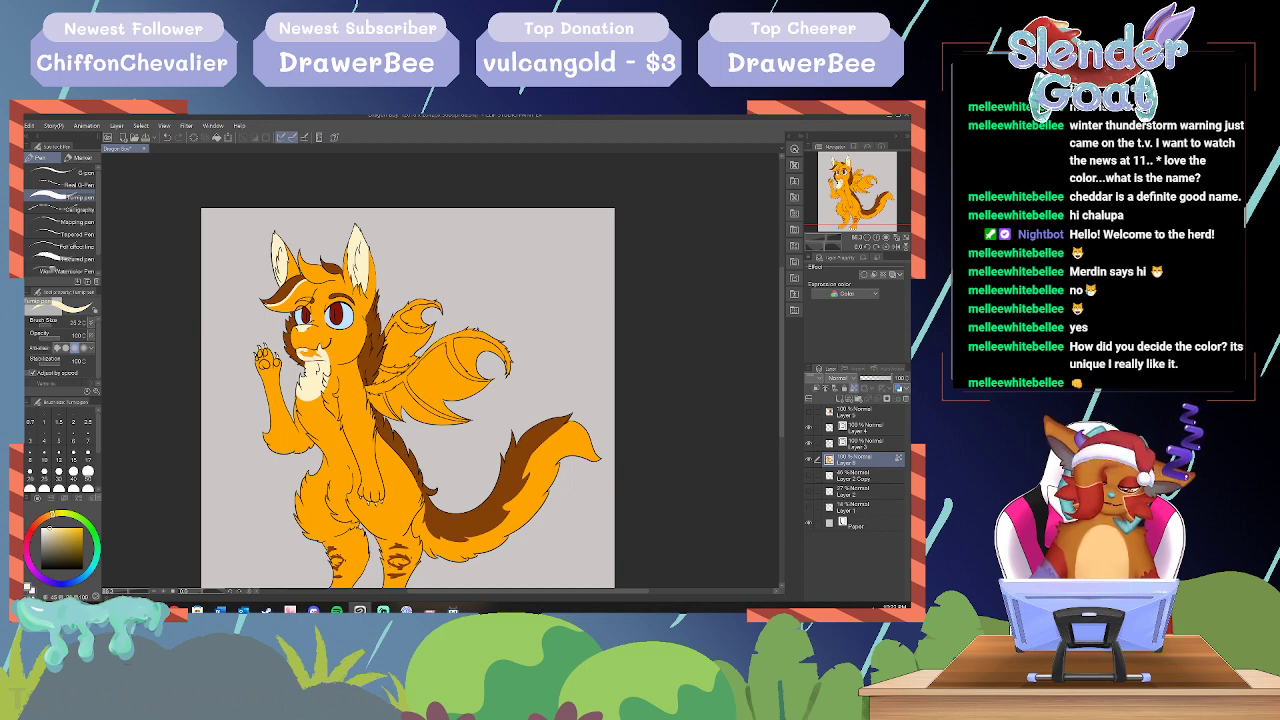
drag(304, 356, 312, 353)
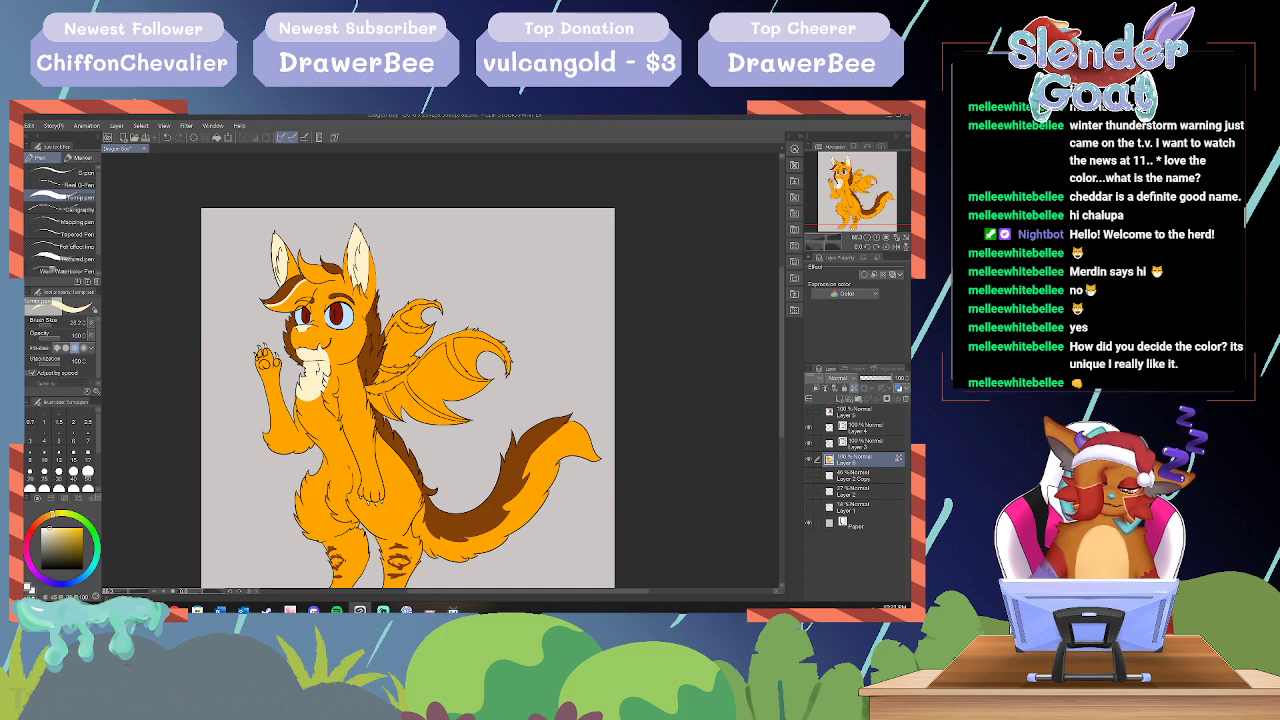
Step: Touch up the fur edges around the muzzle, cheek and chest patch, sampling brown, orange and cream from the drawing
alt+click(374, 345)
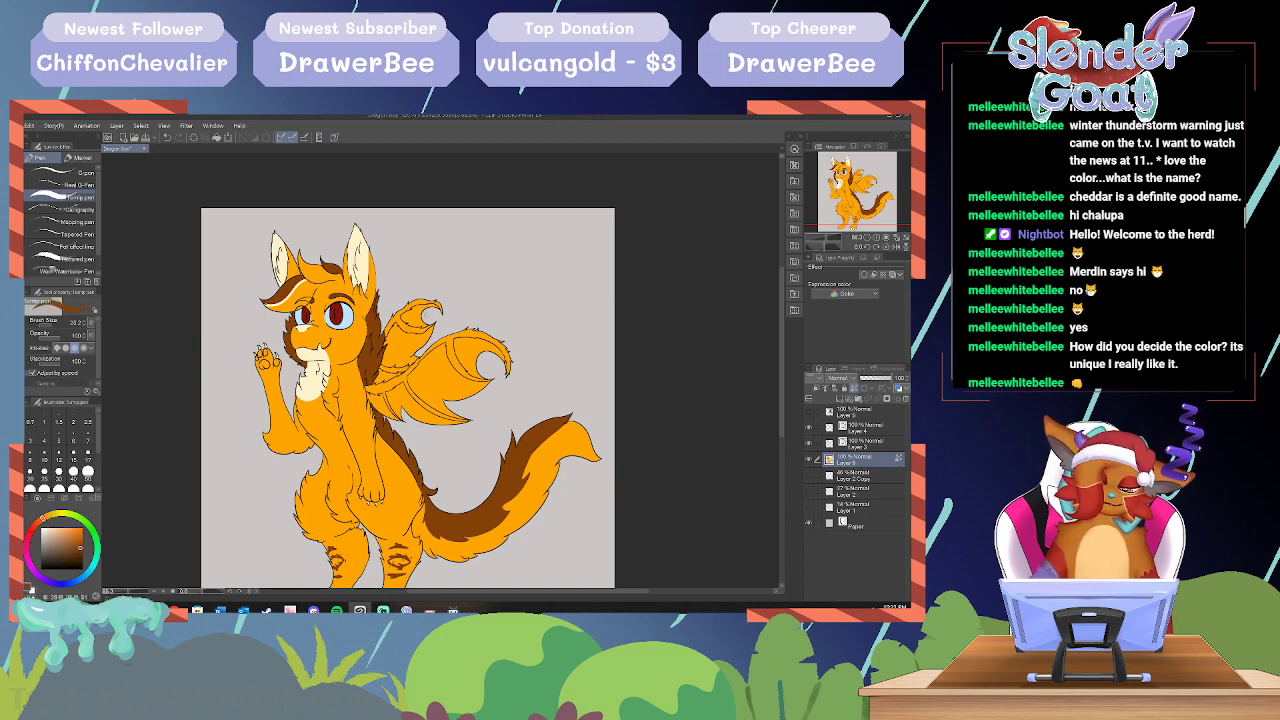
alt+click(395, 528)
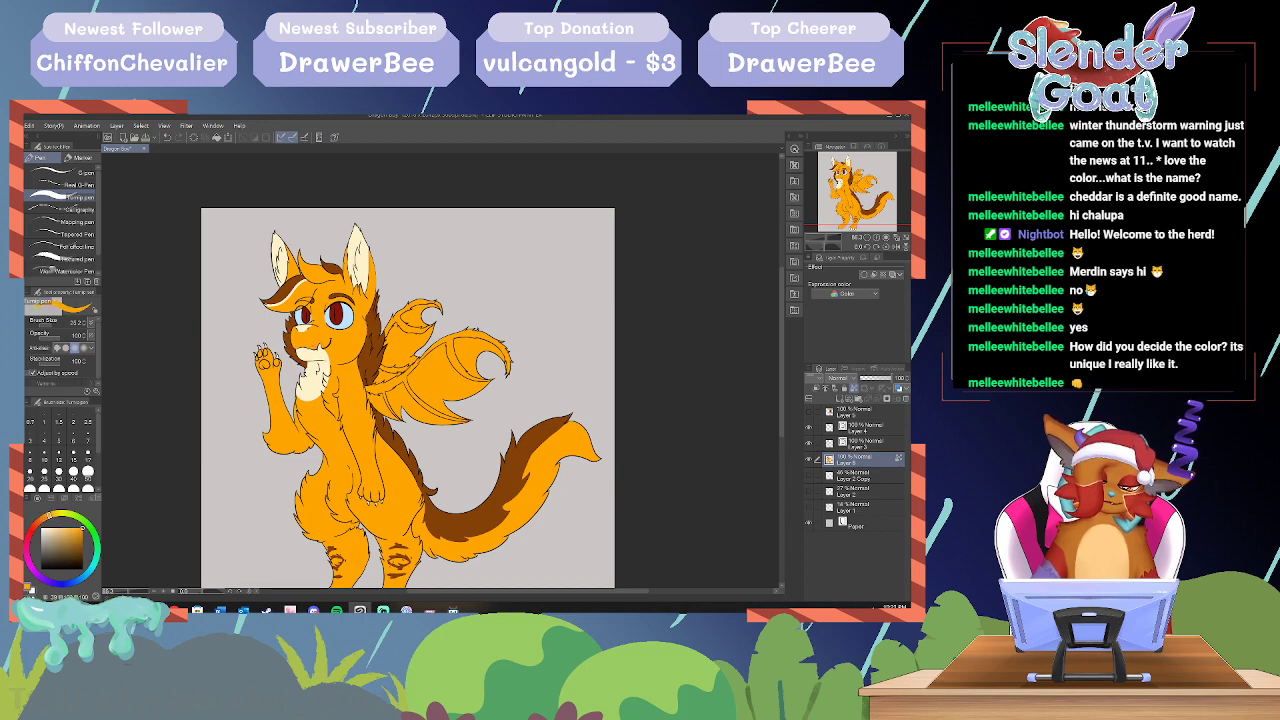
alt+click(291, 338)
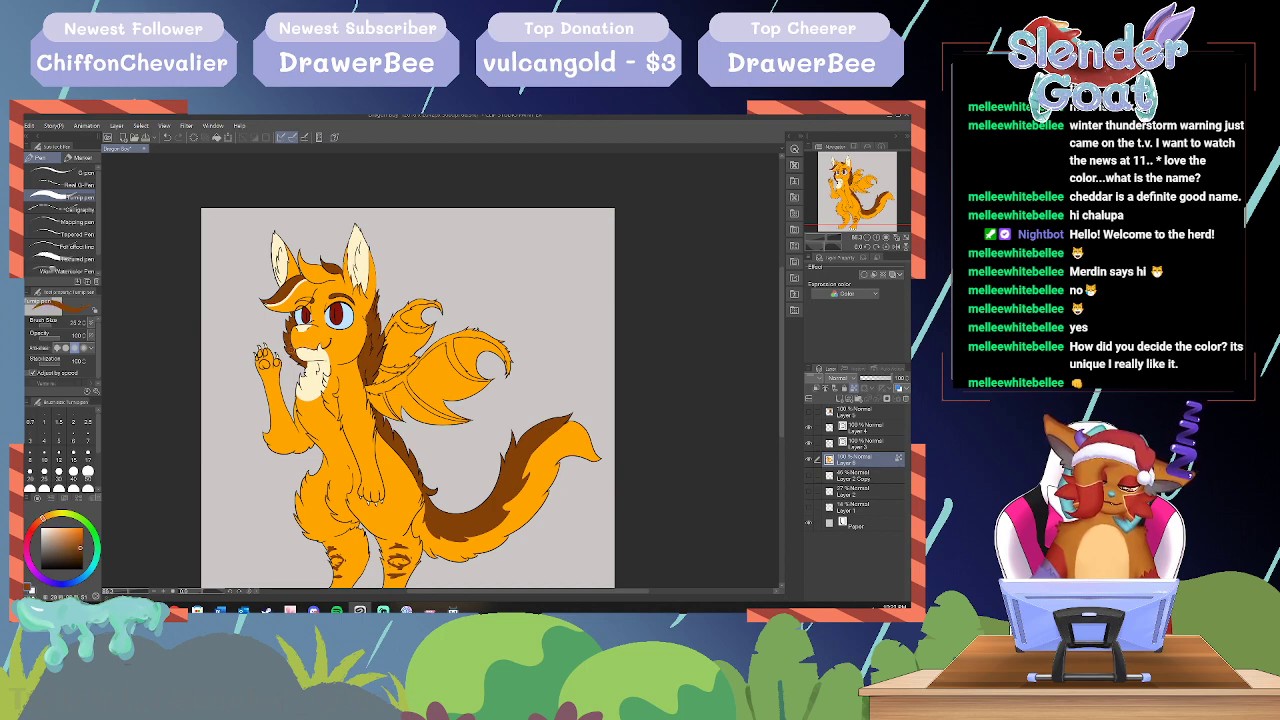
drag(290, 345, 306, 355)
alt+click(300, 343)
alt+click(310, 356)
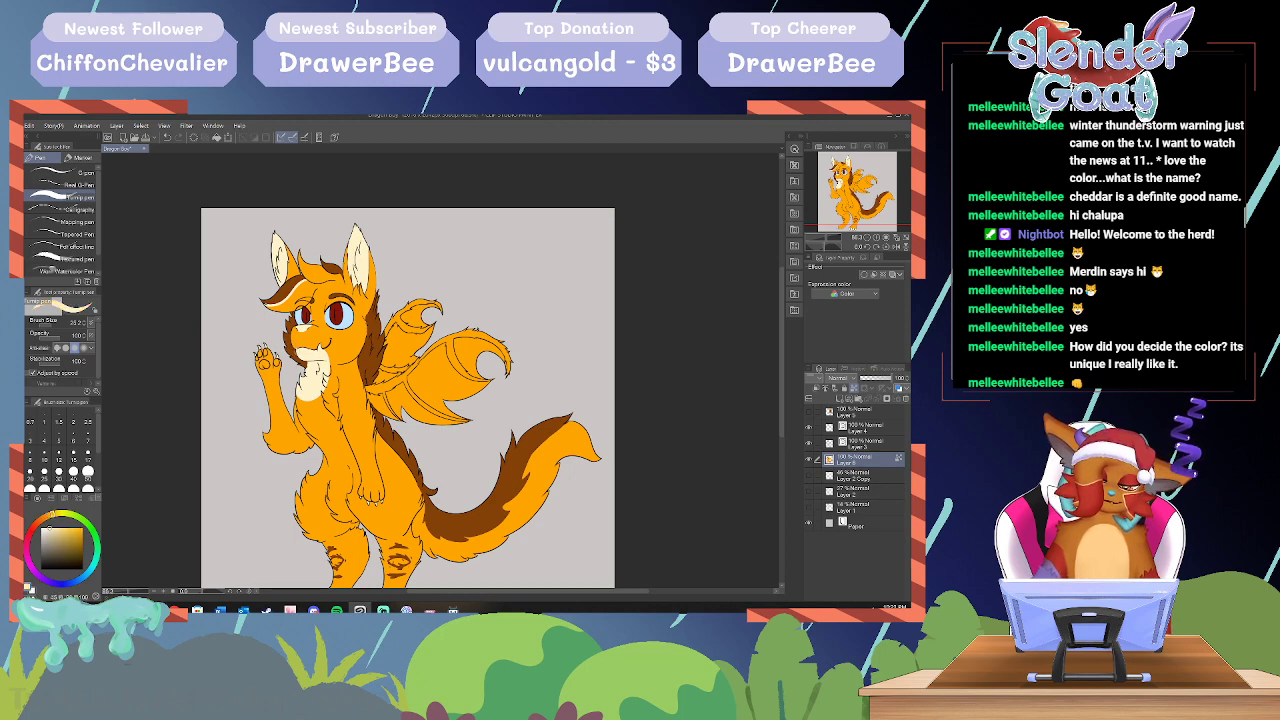
alt+click(303, 350)
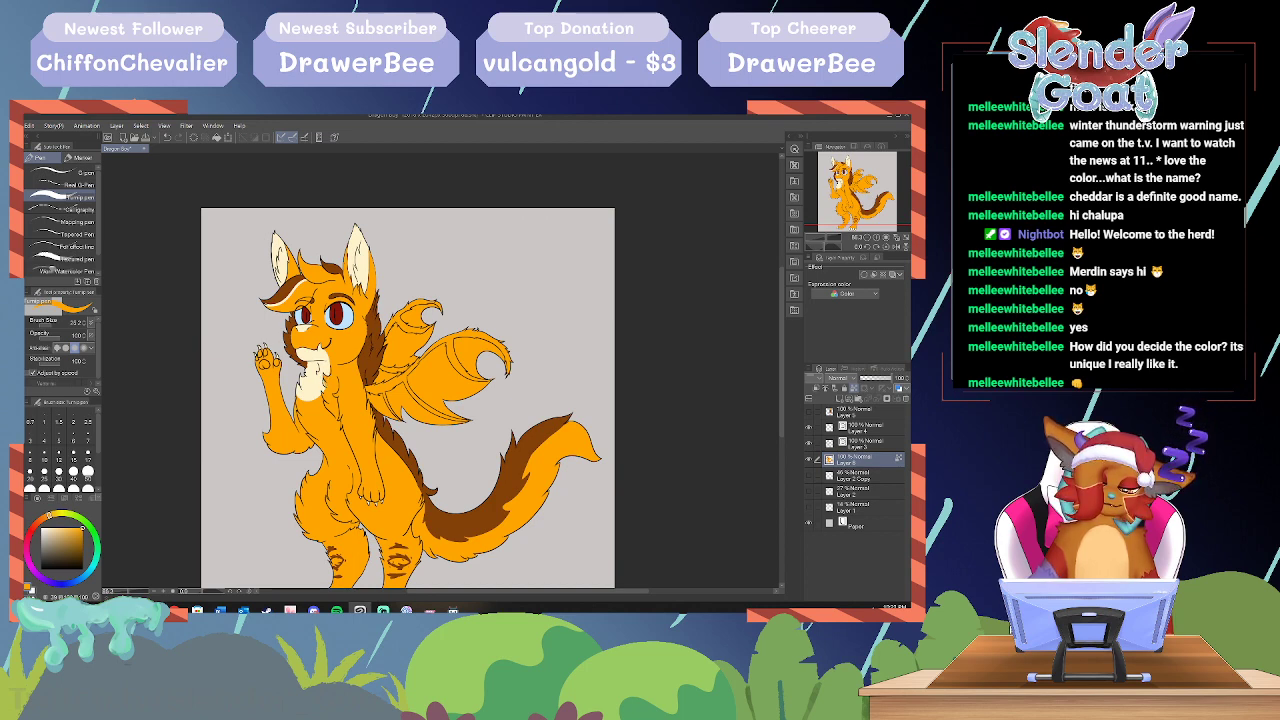
Step: Fill the larger front wing's membrane panels with cream sampled from the chin, leaving its furry arm and ribs orange
alt+click(311, 357)
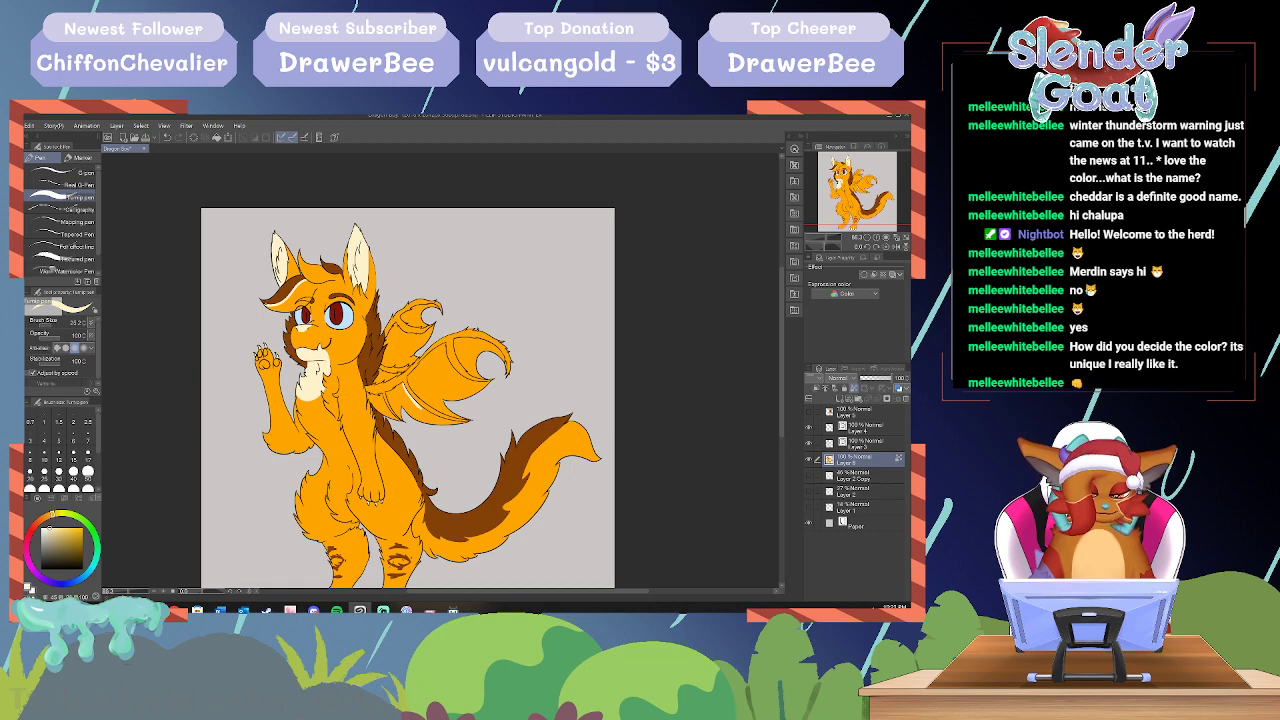
mouse_move(425, 410)
mouse_down()
mouse_move(466, 424)
mouse_move(403, 399)
mouse_move(437, 419)
mouse_up()
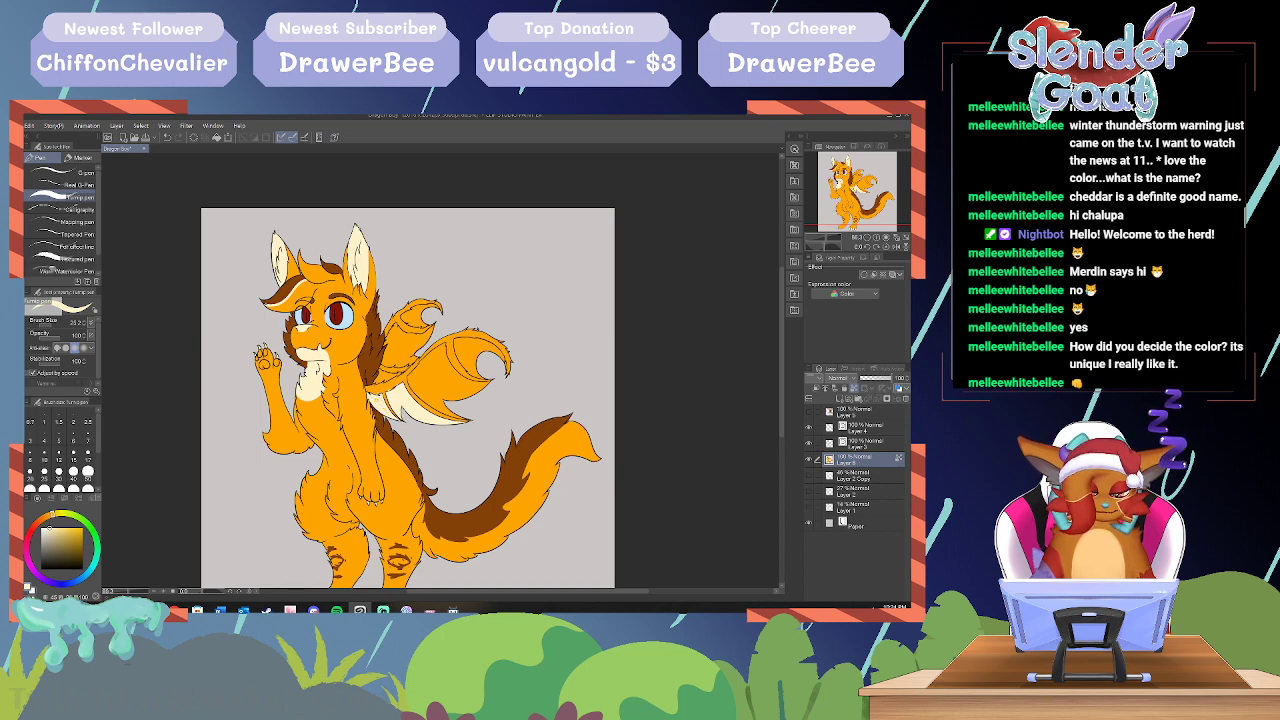
mouse_move(409, 381)
mouse_down()
mouse_move(463, 419)
mouse_move(424, 402)
mouse_move(411, 374)
mouse_up()
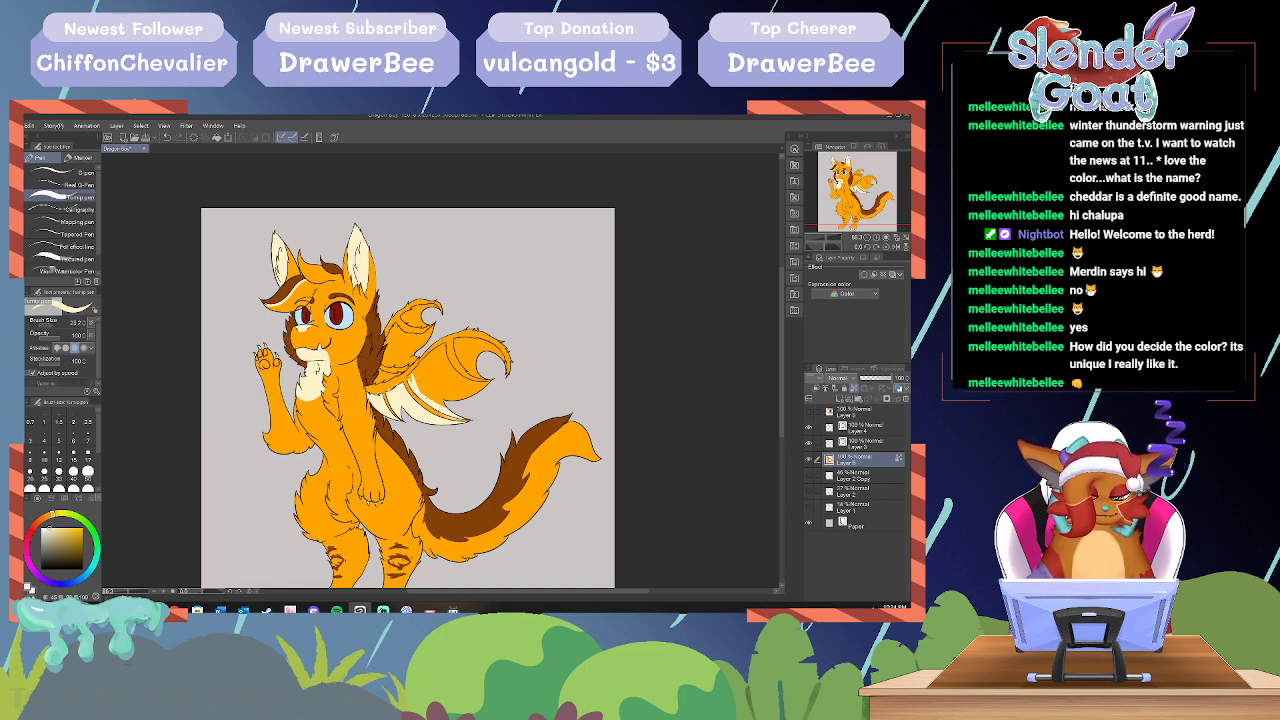
mouse_move(431, 399)
mouse_down()
mouse_move(424, 372)
mouse_move(416, 394)
mouse_move(410, 371)
mouse_move(447, 343)
mouse_move(444, 363)
mouse_move(491, 379)
mouse_move(457, 397)
mouse_move(435, 390)
mouse_move(434, 361)
mouse_move(420, 373)
mouse_up()
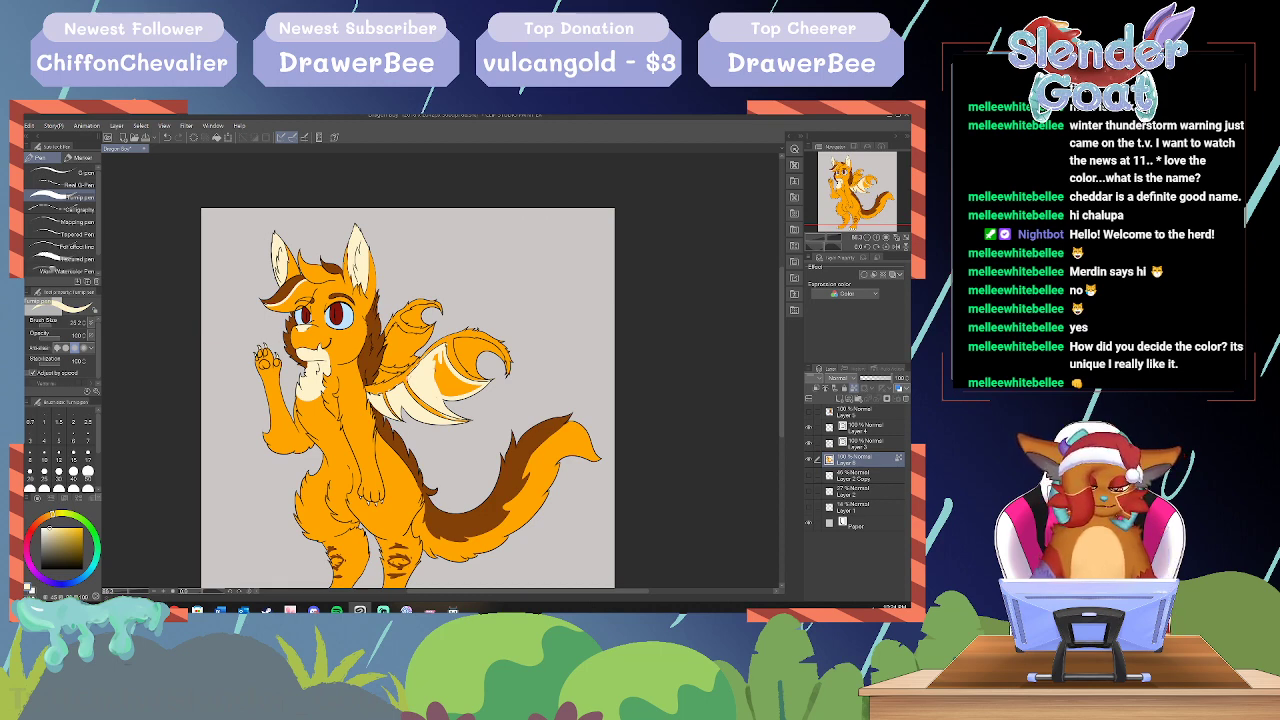
drag(434, 357, 452, 396)
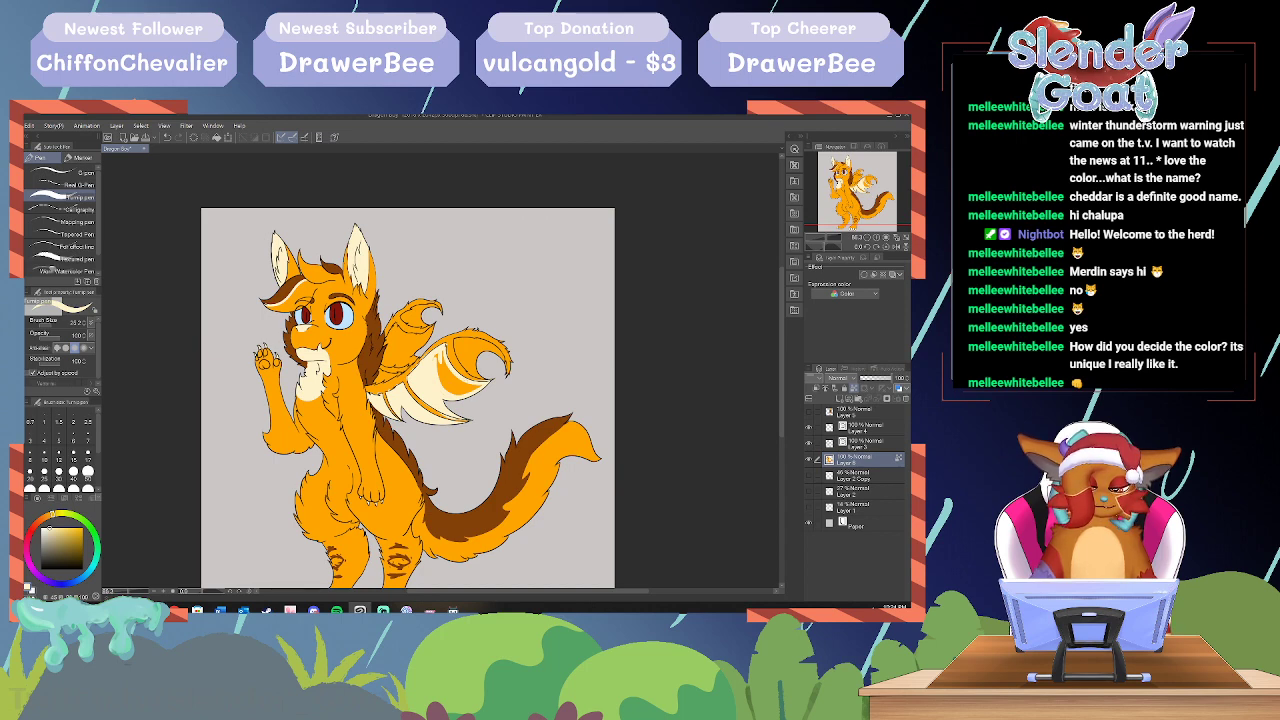
mouse_move(439, 353)
mouse_down()
mouse_move(443, 375)
mouse_move(476, 394)
mouse_move(452, 390)
mouse_move(450, 376)
mouse_move(465, 386)
mouse_move(452, 378)
mouse_move(474, 371)
mouse_move(456, 338)
mouse_up()
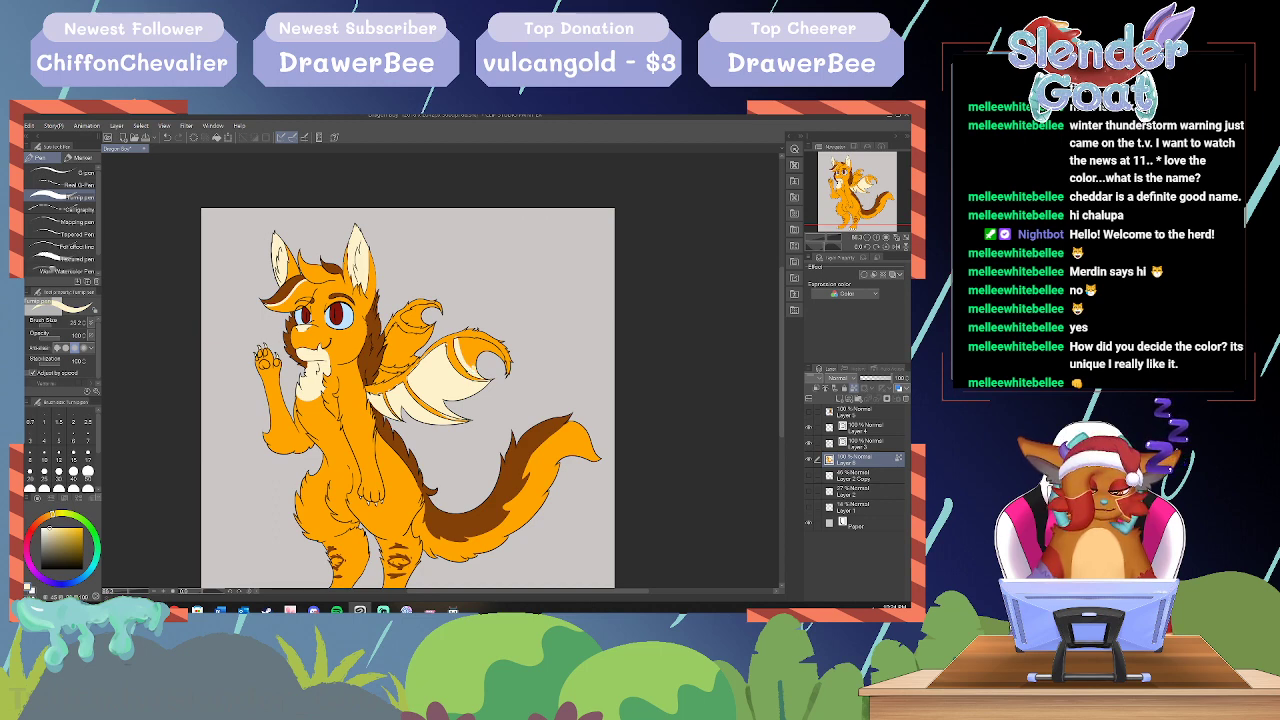
mouse_move(470, 366)
mouse_down()
mouse_move(488, 350)
mouse_move(504, 360)
mouse_move(453, 344)
mouse_move(483, 346)
mouse_up()
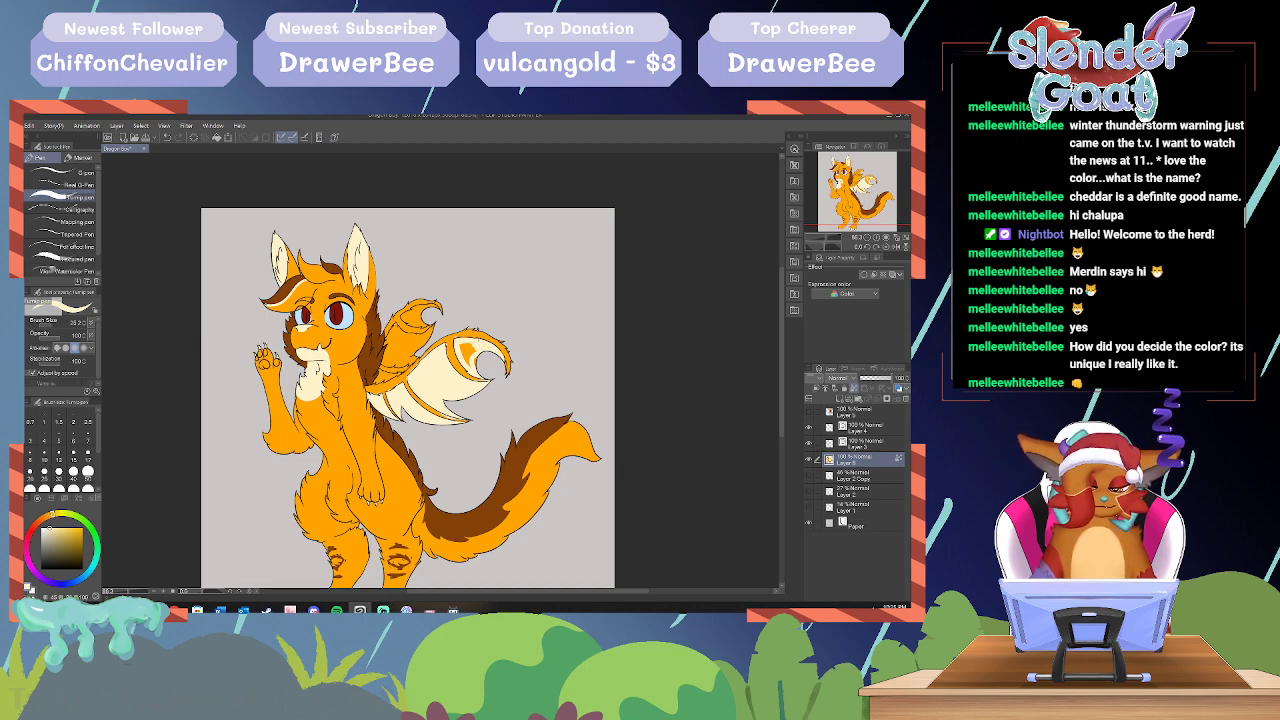
mouse_move(474, 346)
mouse_down()
mouse_move(466, 362)
mouse_move(461, 343)
mouse_up()
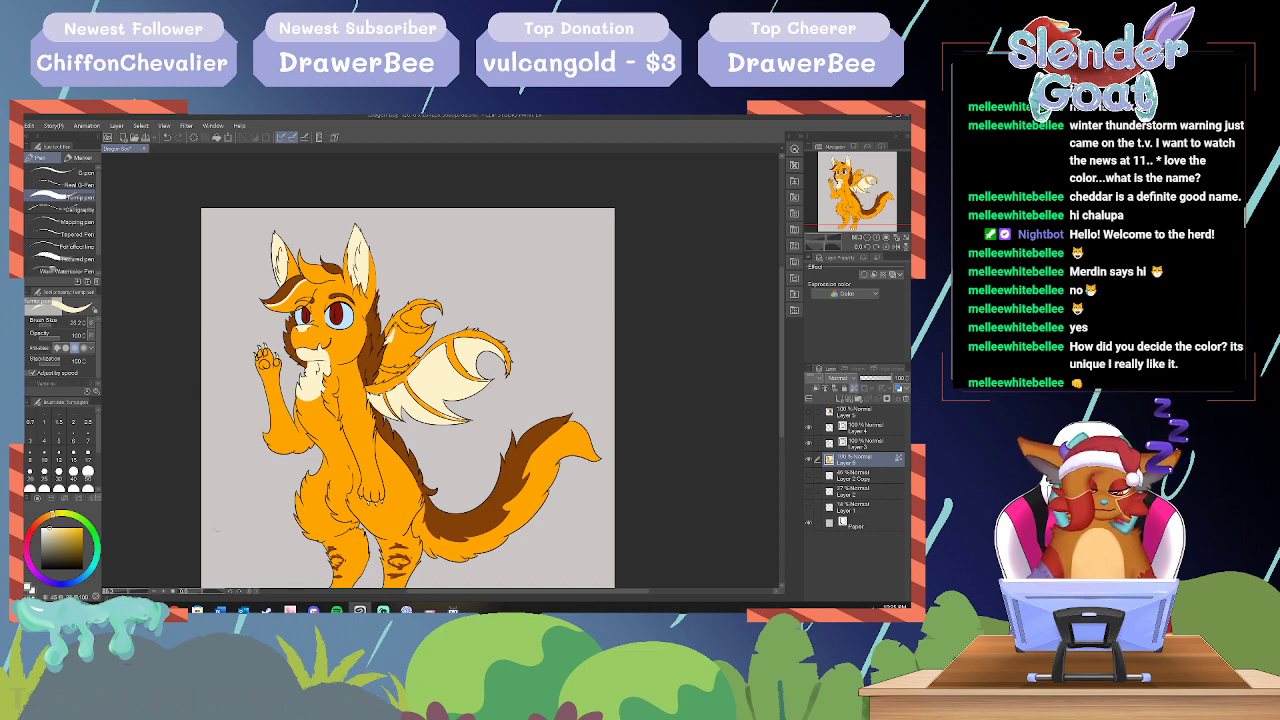
Step: Reduce the brush size and paint cream along the edges of the smaller rear wing's main membrane
scroll(438, 371, up, 8)
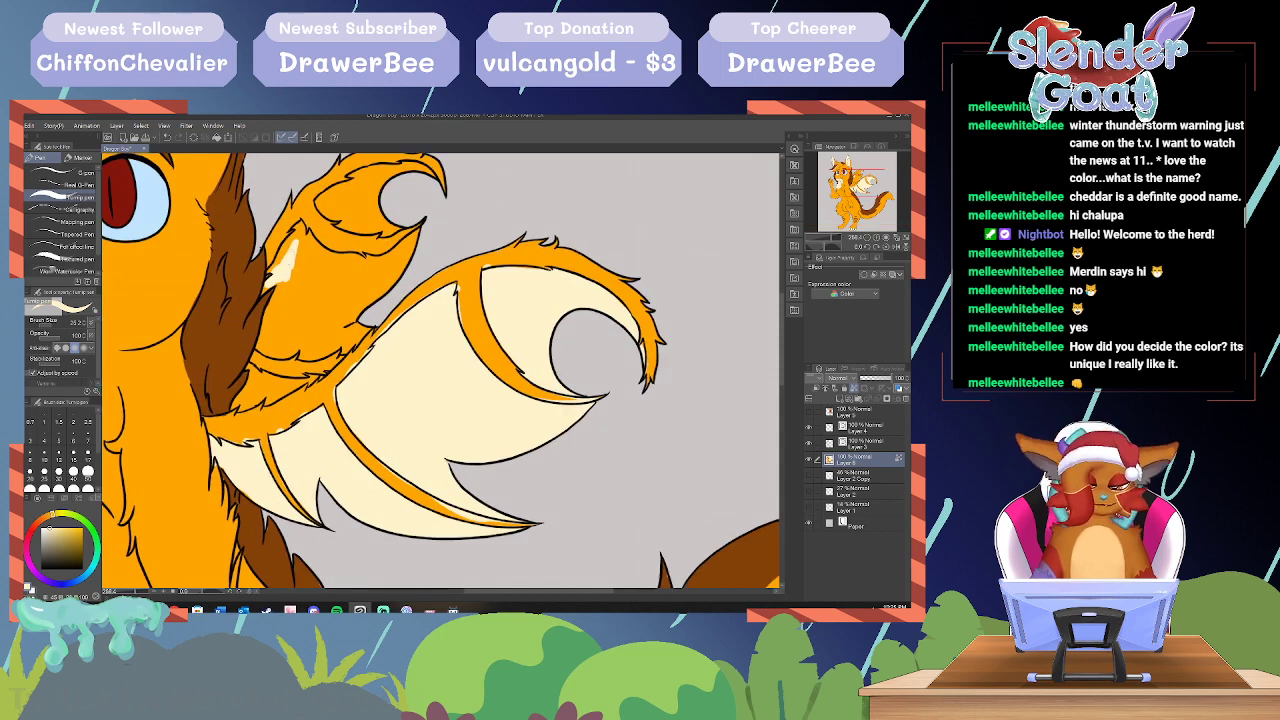
mouse_move(288, 252)
mouse_down()
mouse_move(275, 267)
mouse_move(286, 250)
mouse_move(287, 270)
mouse_up()
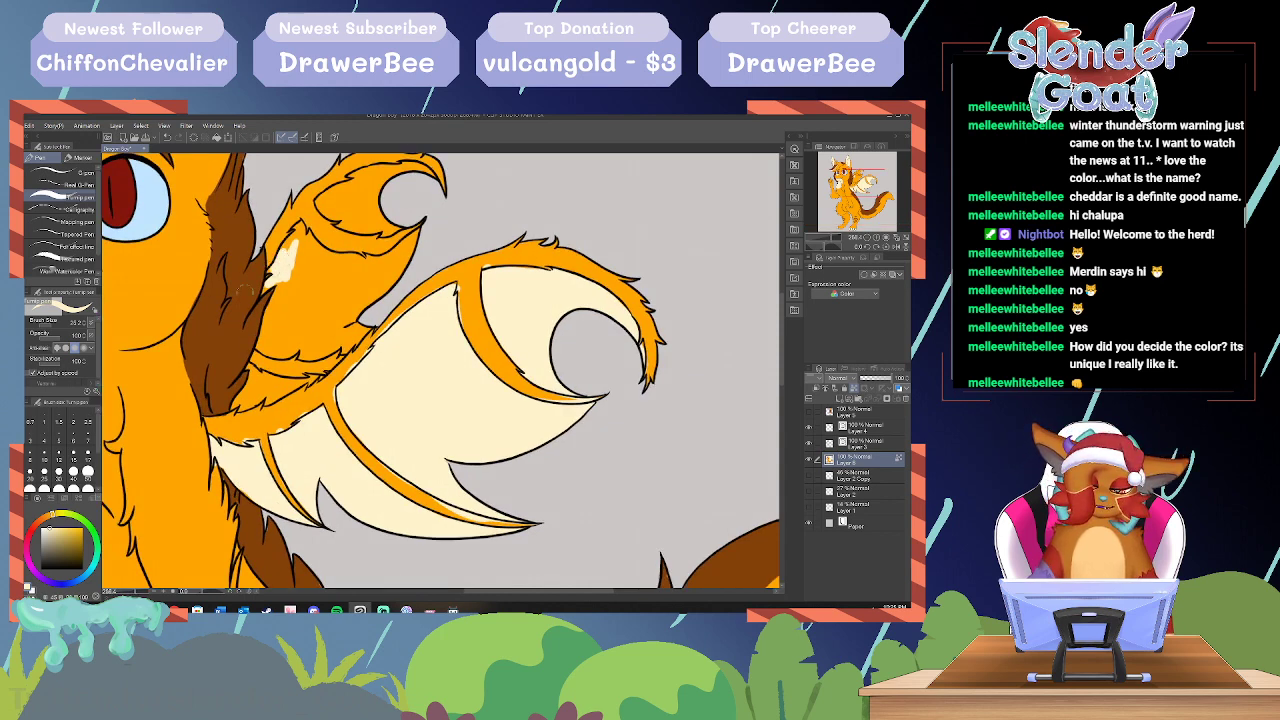
key(bracketleft)
key(bracketleft)
key(bracketleft)
key(bracketleft)
key(bracketleft)
key(bracketleft)
key(bracketleft)
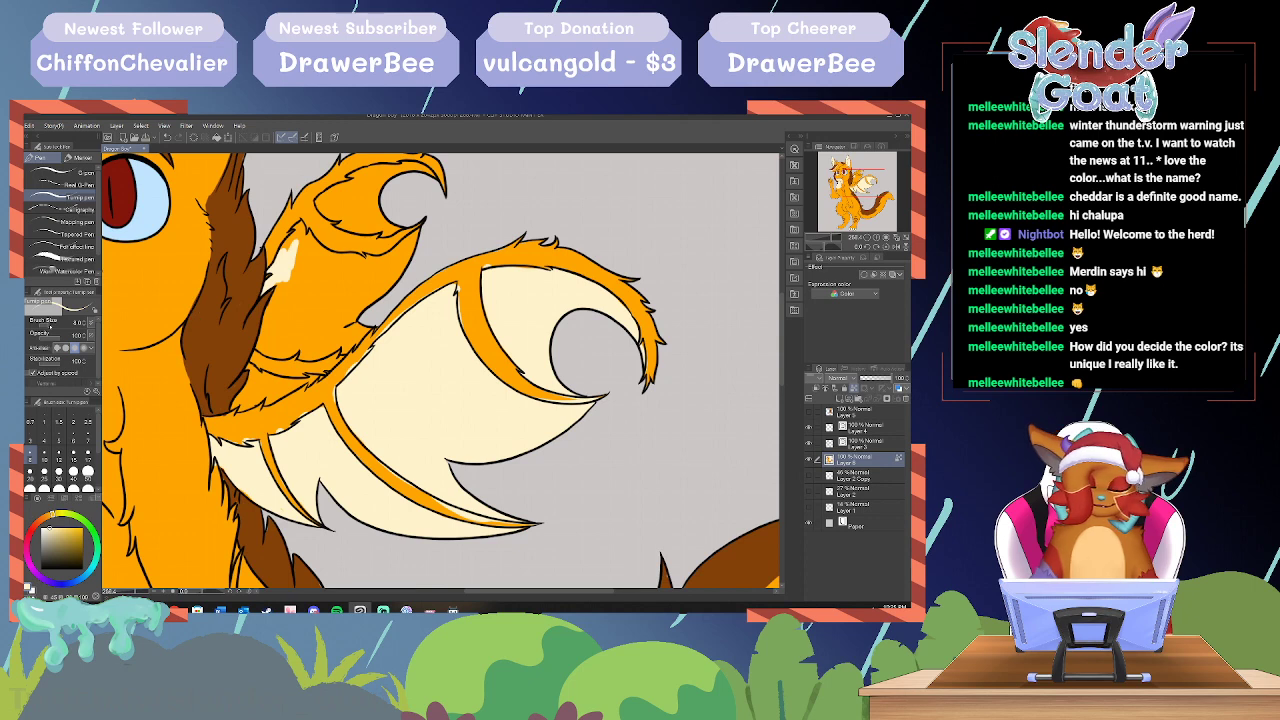
key(bracketright)
key(bracketright)
key(bracketright)
key(bracketright)
key(bracketright)
key(bracketleft)
mouse_move(333, 270)
mouse_down()
mouse_move(345, 305)
mouse_move(374, 298)
mouse_move(412, 240)
mouse_move(374, 263)
mouse_move(414, 240)
mouse_move(365, 291)
mouse_move(344, 285)
mouse_move(388, 265)
mouse_up()
mouse_move(294, 230)
mouse_down()
mouse_move(257, 346)
mouse_move(297, 346)
mouse_up()
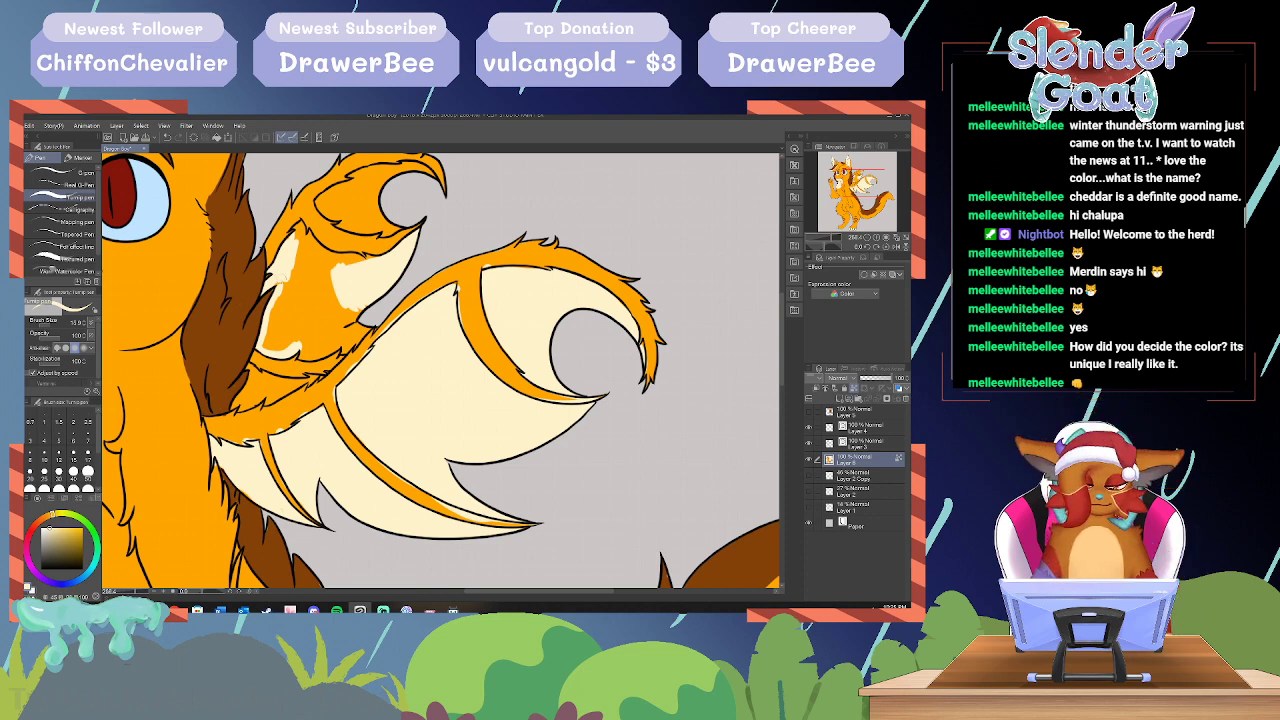
Step: Fill the rest of the rear wing's main membrane with cream using a larger brush and touch up its lower edge
mouse_move(279, 287)
mouse_down()
mouse_move(304, 222)
mouse_move(265, 351)
mouse_move(306, 336)
mouse_move(308, 318)
mouse_move(282, 330)
mouse_move(310, 308)
mouse_move(281, 338)
mouse_move(296, 288)
mouse_move(302, 336)
mouse_move(290, 334)
mouse_up()
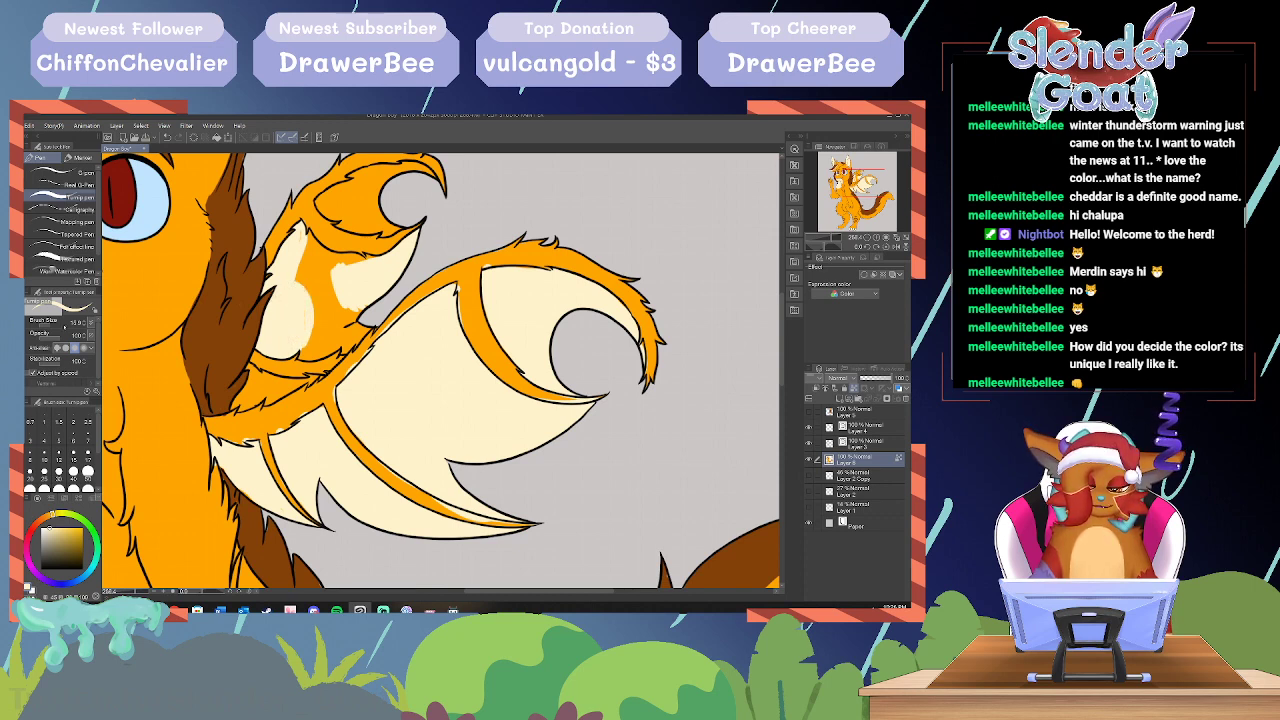
click(52, 325)
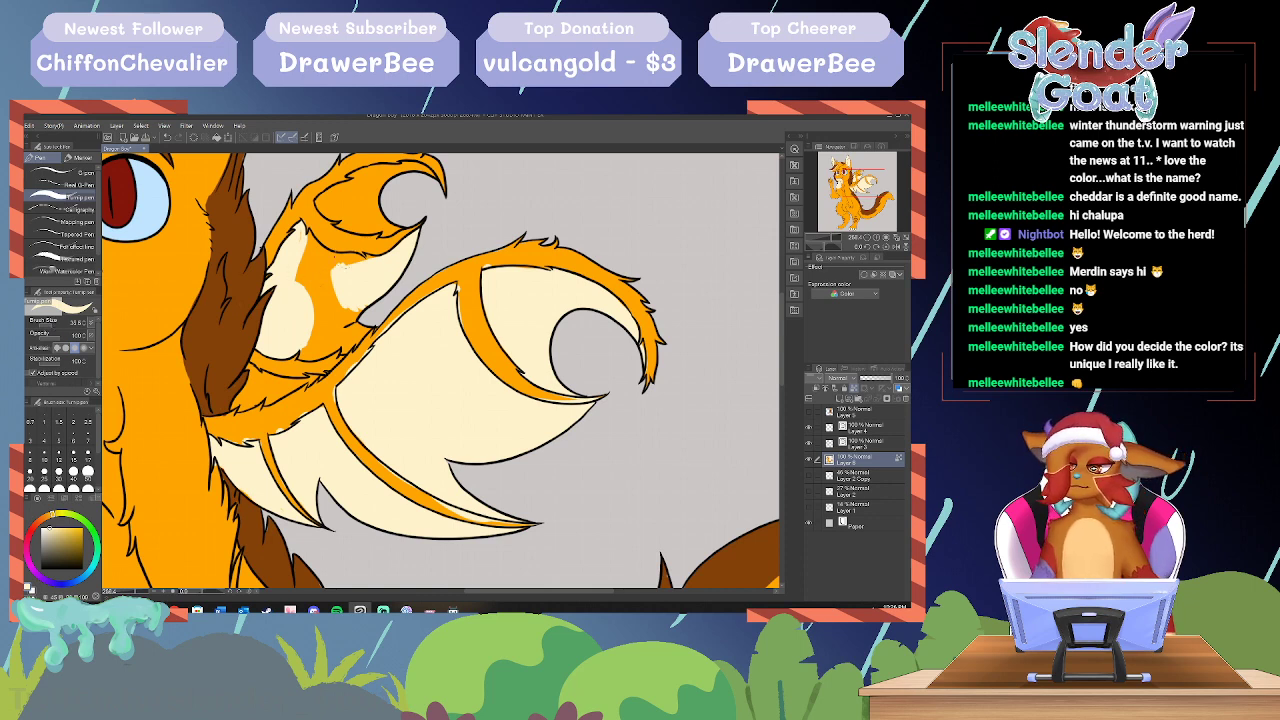
mouse_move(300, 292)
mouse_down()
mouse_move(299, 240)
mouse_move(358, 266)
mouse_move(301, 238)
mouse_move(336, 260)
mouse_move(351, 312)
mouse_move(319, 262)
mouse_move(303, 286)
mouse_move(316, 345)
mouse_move(304, 352)
mouse_move(321, 312)
mouse_move(331, 322)
mouse_move(354, 305)
mouse_move(345, 350)
mouse_up()
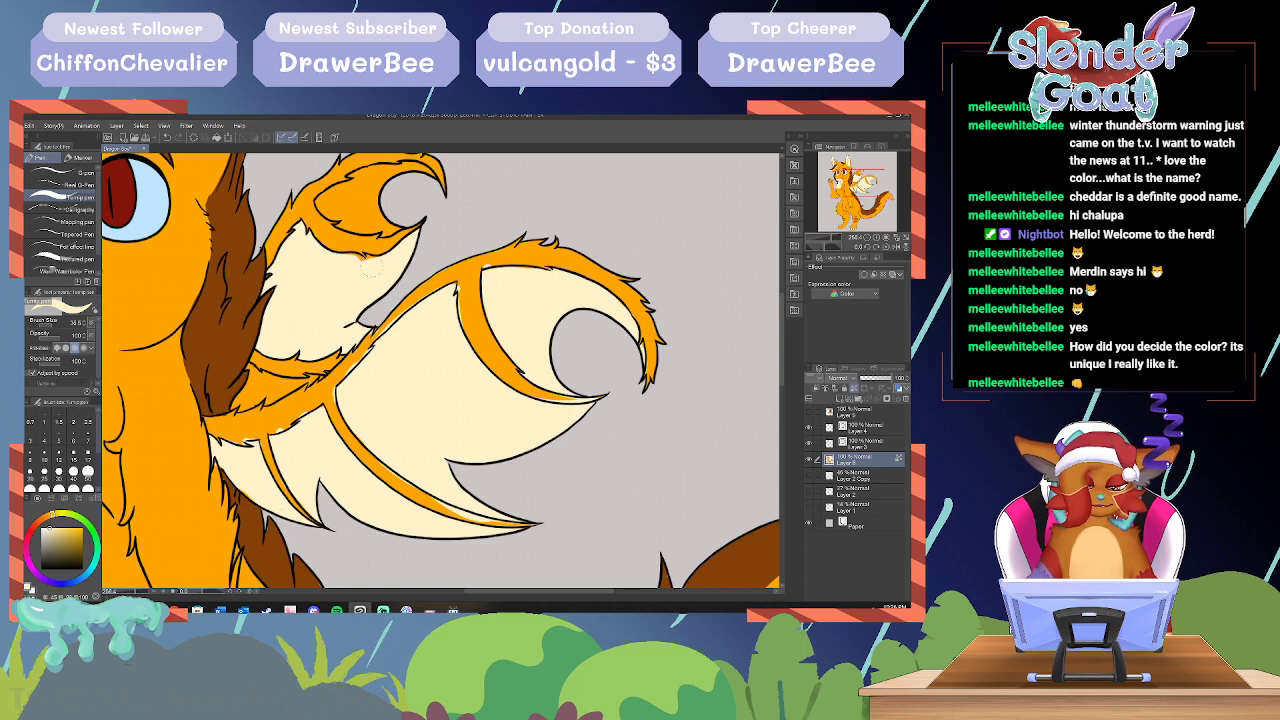
alt+click(335, 372)
drag(366, 351, 356, 377)
alt+click(372, 368)
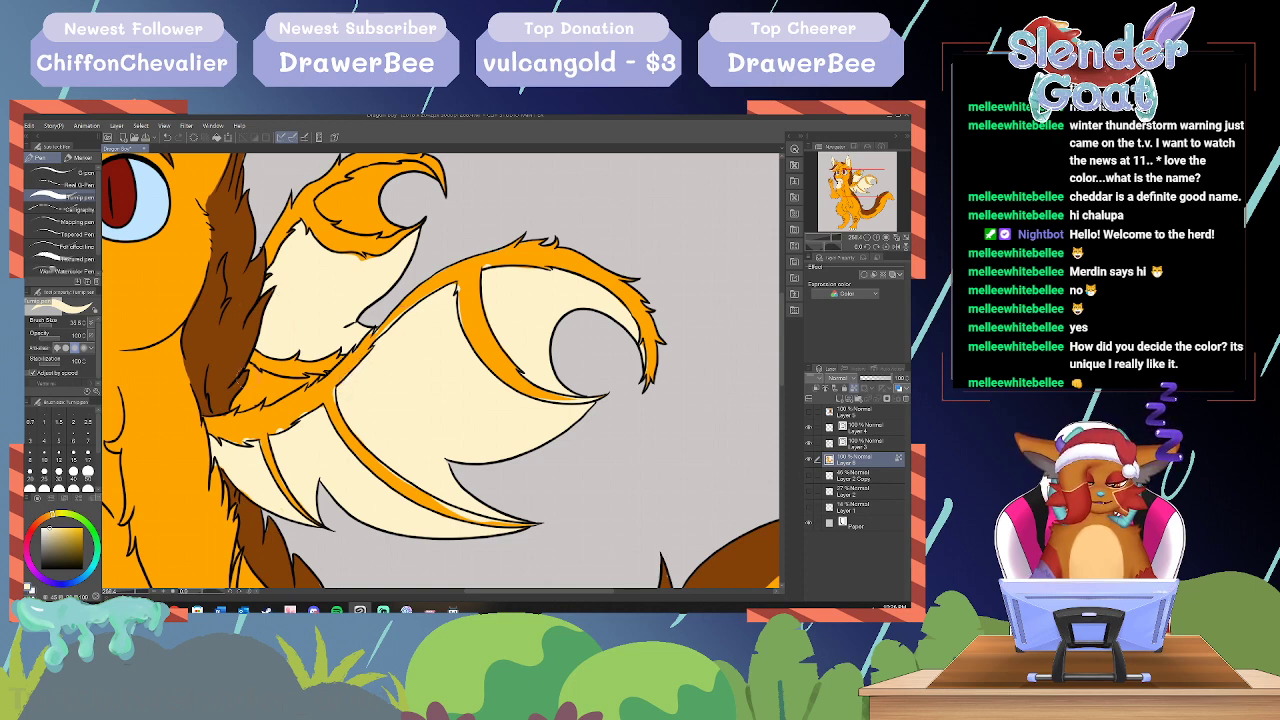
Step: Paint the rear wing's lowest furry rib brown with a smaller brush, sampling the brown from the mane
alt+click(243, 342)
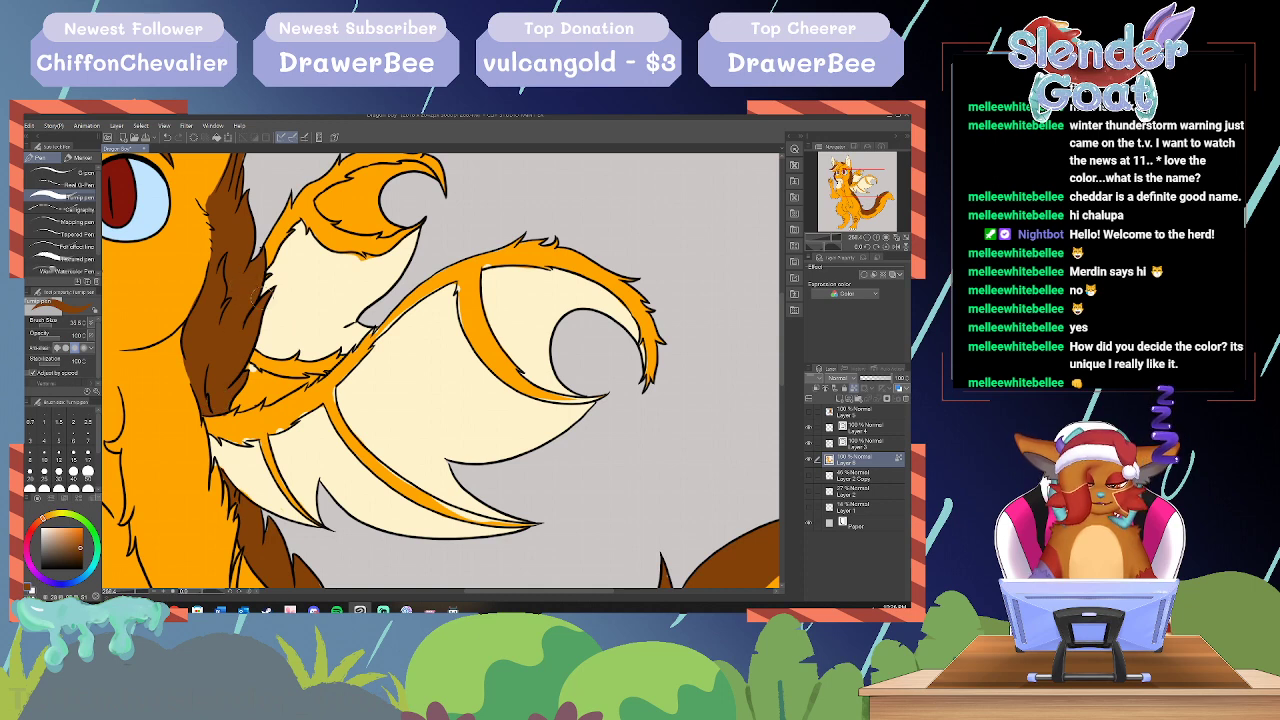
drag(48, 325, 45, 325)
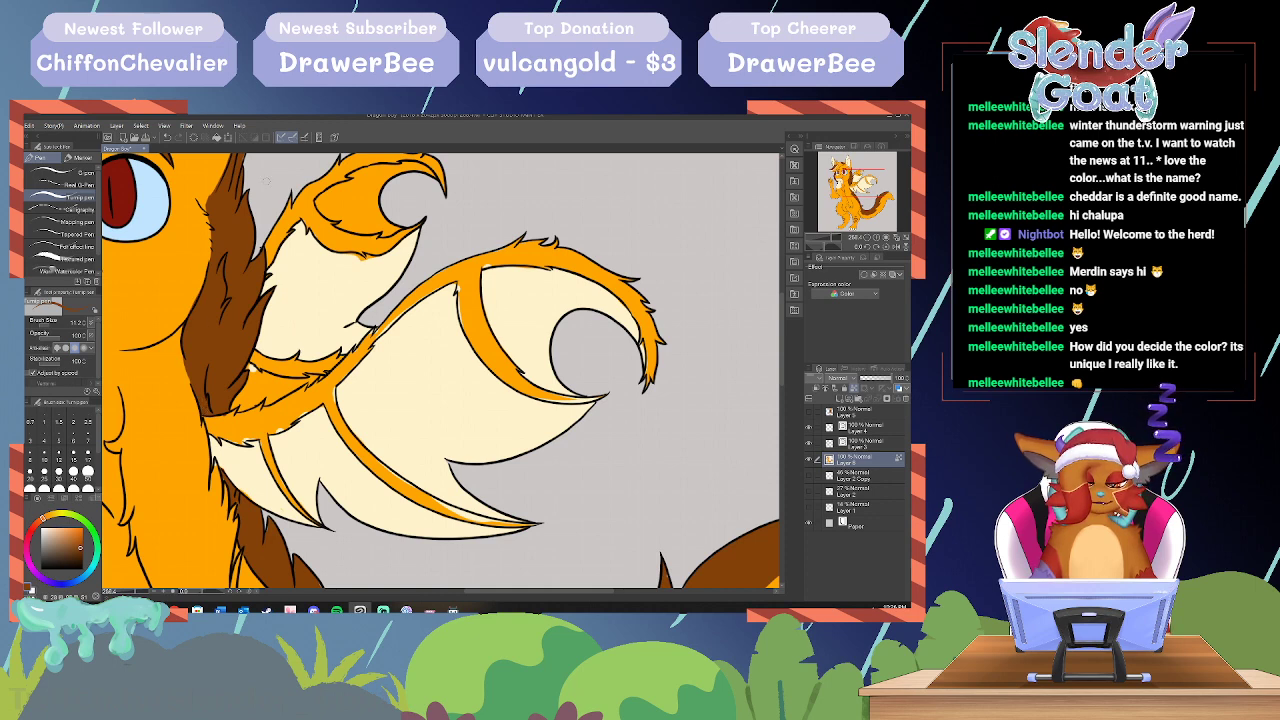
alt+click(195, 235)
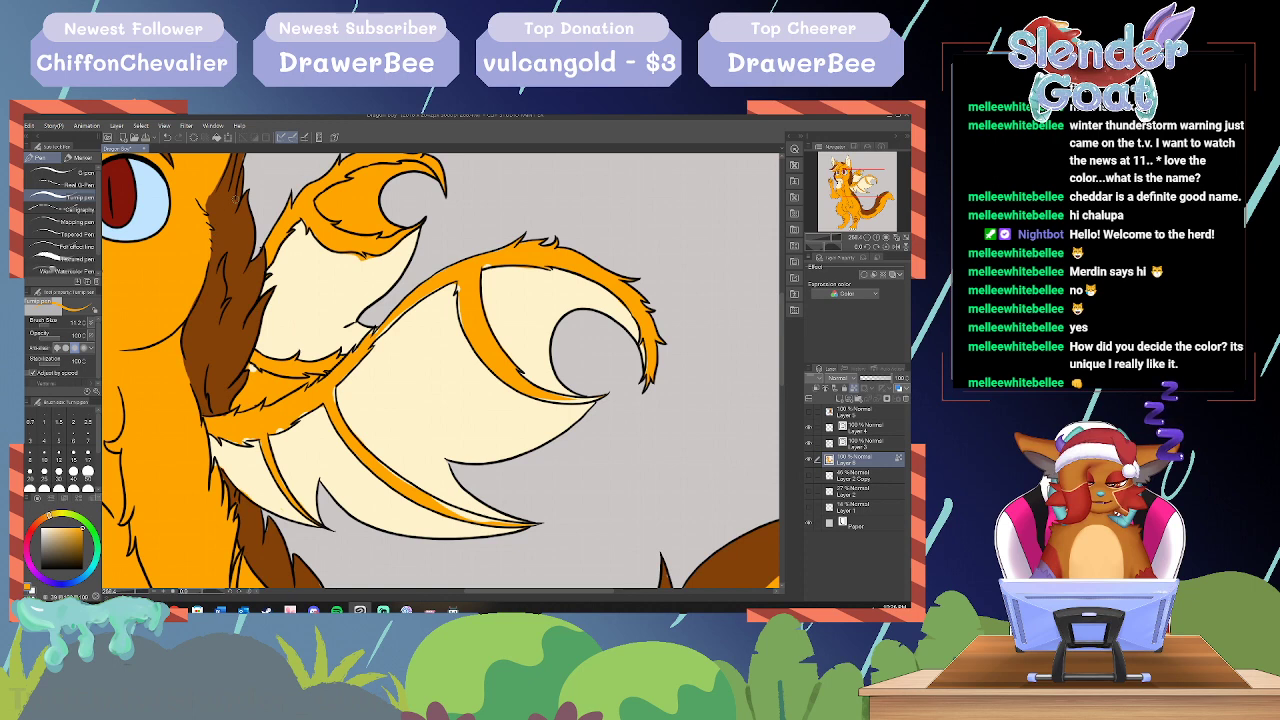
alt+click(236, 325)
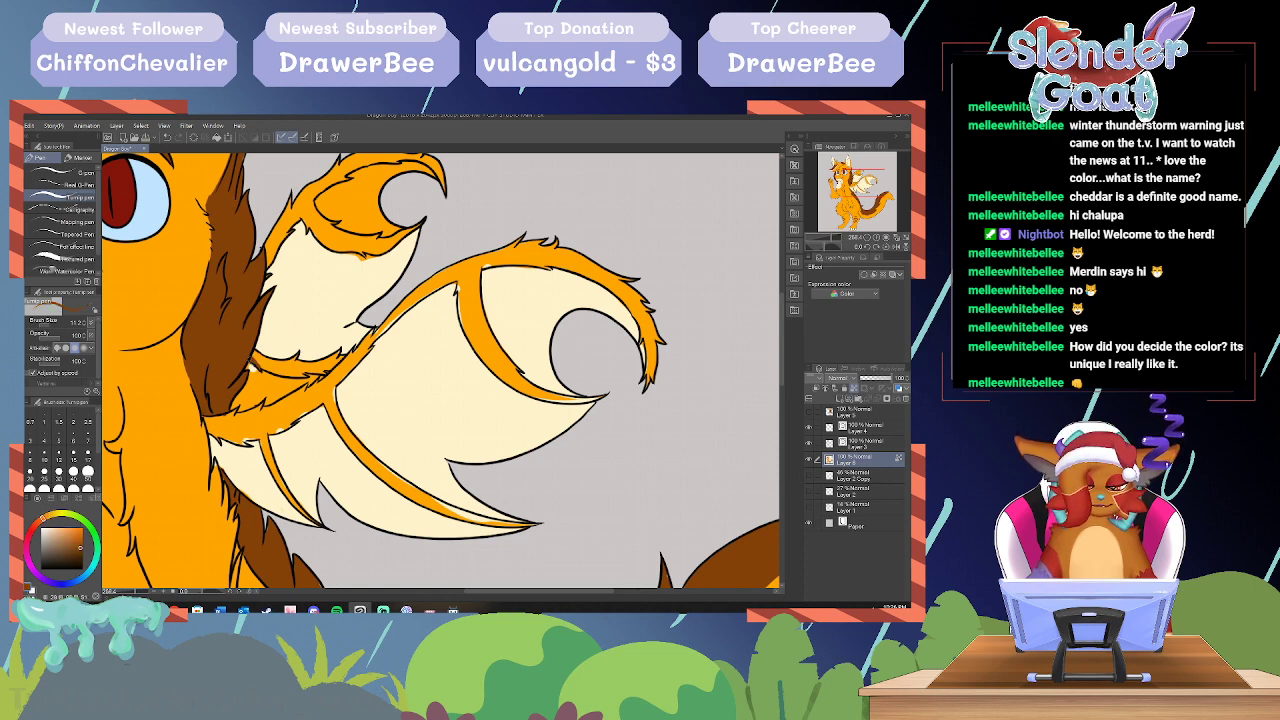
mouse_move(255, 365)
mouse_down()
mouse_move(258, 350)
mouse_move(256, 368)
mouse_move(304, 377)
mouse_move(271, 364)
mouse_move(324, 372)
mouse_move(290, 364)
mouse_move(338, 352)
mouse_move(324, 364)
mouse_move(340, 360)
mouse_move(336, 370)
mouse_move(312, 374)
mouse_up()
Step: Fill the small membrane panel below the rear wing's brown rib with cream sampled from the main membrane
alt+click(308, 331)
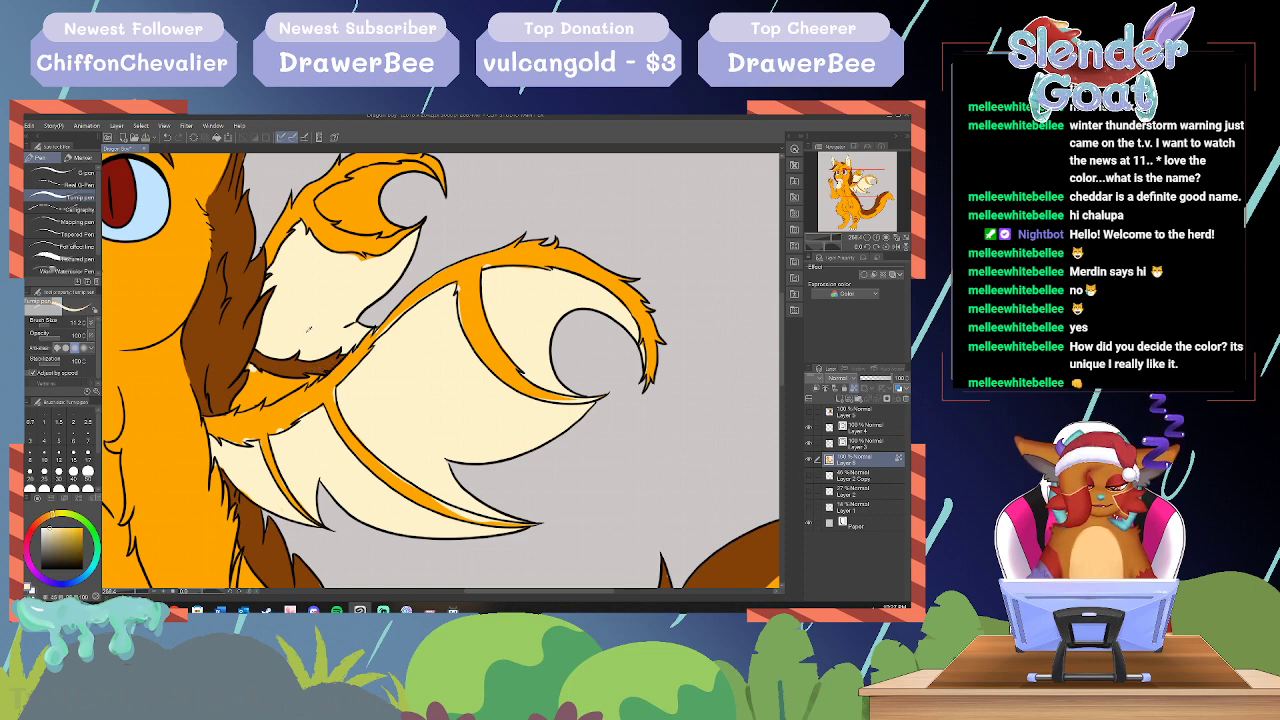
mouse_move(252, 364)
mouse_down()
mouse_move(235, 408)
mouse_move(262, 400)
mouse_move(262, 380)
mouse_up()
mouse_move(265, 377)
mouse_down()
mouse_move(300, 379)
mouse_move(246, 378)
mouse_move(308, 375)
mouse_up()
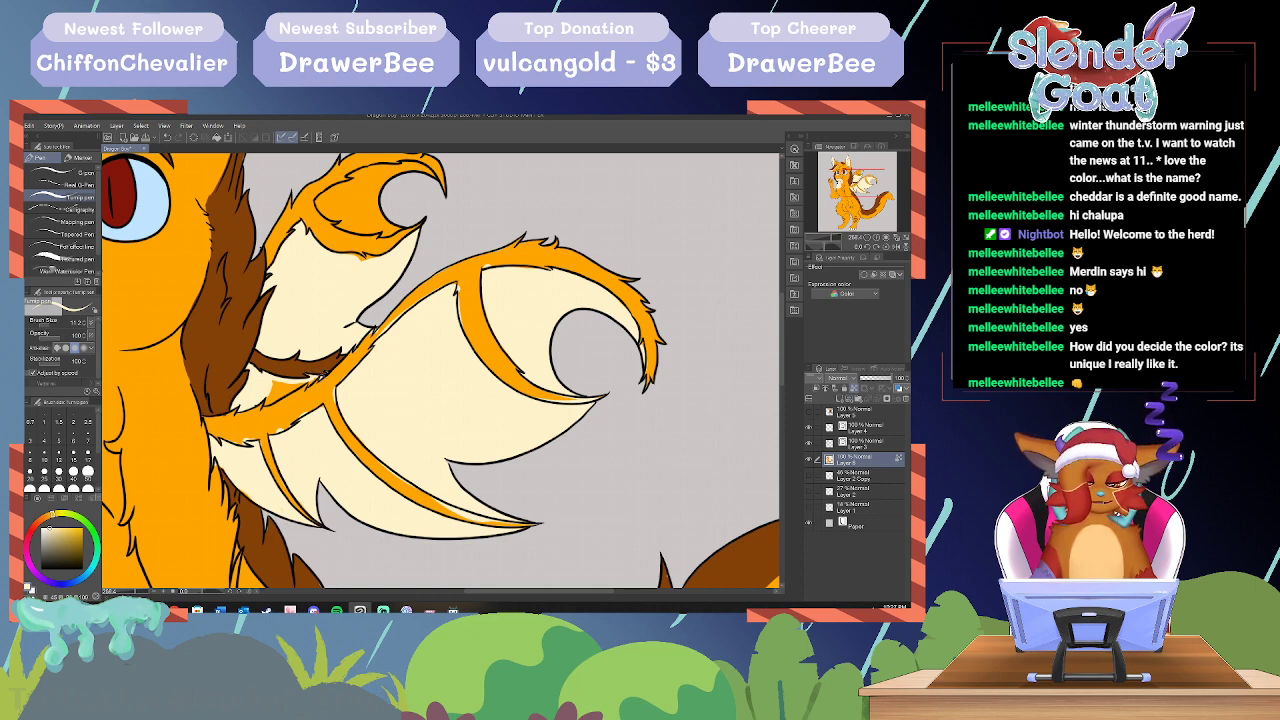
mouse_move(308, 383)
mouse_down()
mouse_move(264, 406)
mouse_move(276, 392)
mouse_up()
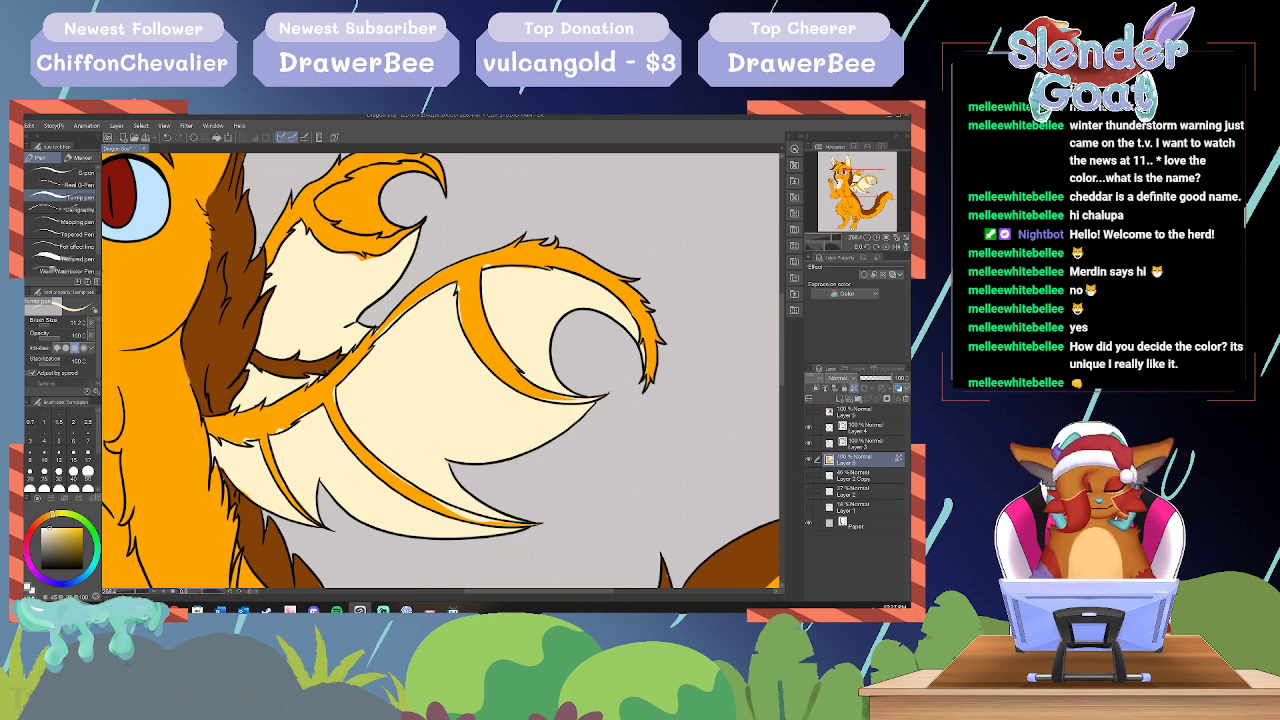
Step: Undo the last stray cream stroke and fill the rear wing's upper membrane panel inside the hooked tip with cream
drag(540, 591, 556, 591)
drag(783, 372, 782, 354)
drag(227, 292, 233, 306)
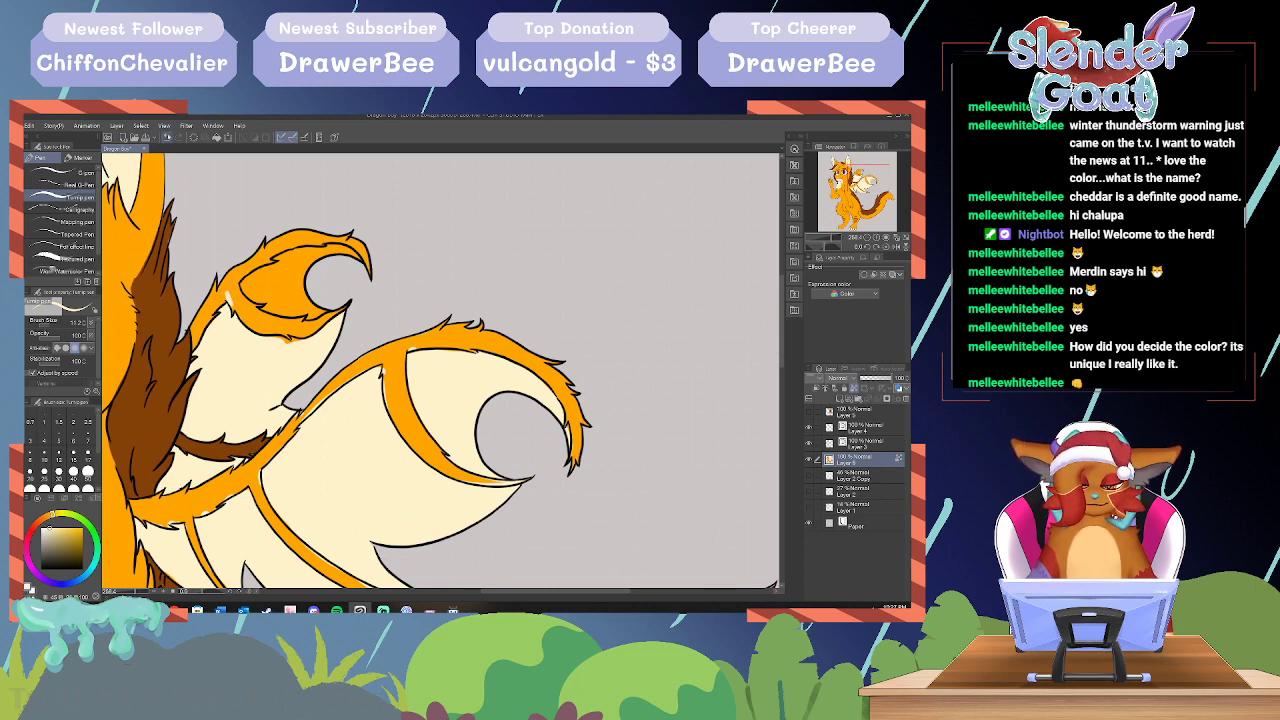
click(167, 137)
mouse_move(241, 283)
mouse_down()
mouse_move(253, 302)
mouse_move(316, 318)
mouse_move(326, 307)
mouse_move(298, 278)
mouse_move(314, 258)
mouse_move(356, 256)
mouse_move(276, 255)
mouse_move(302, 297)
mouse_up()
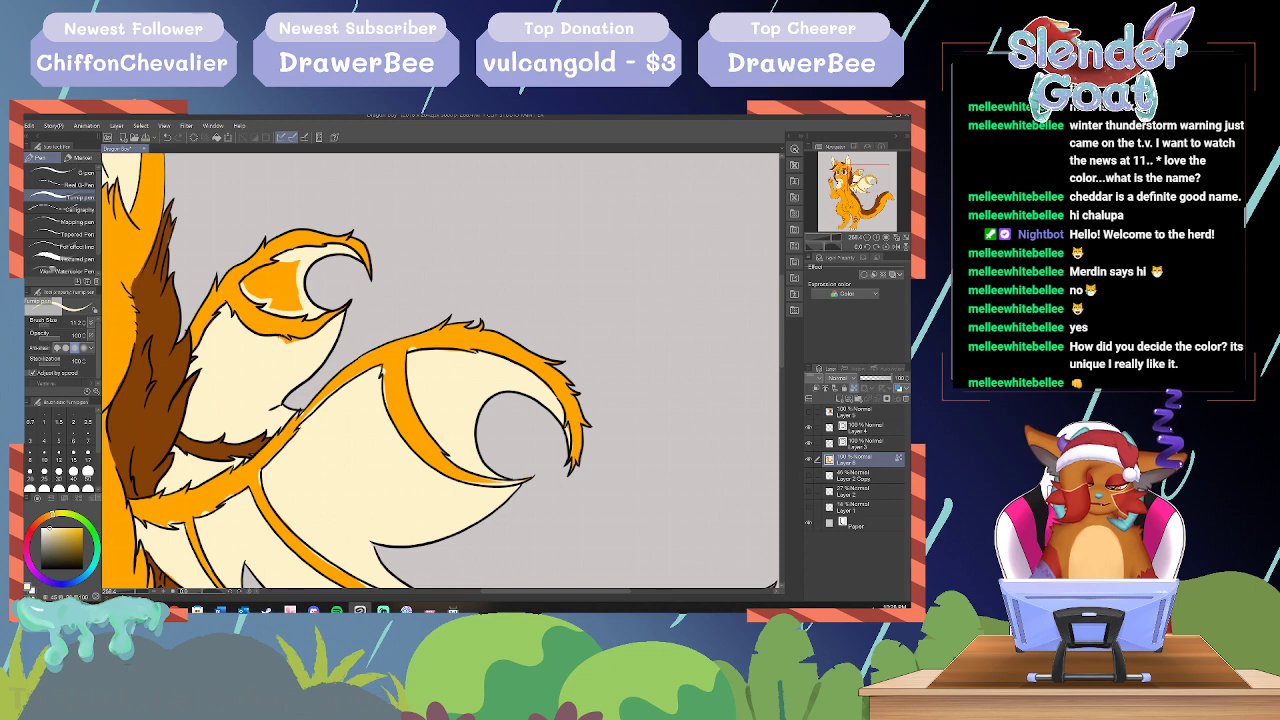
drag(270, 337, 293, 342)
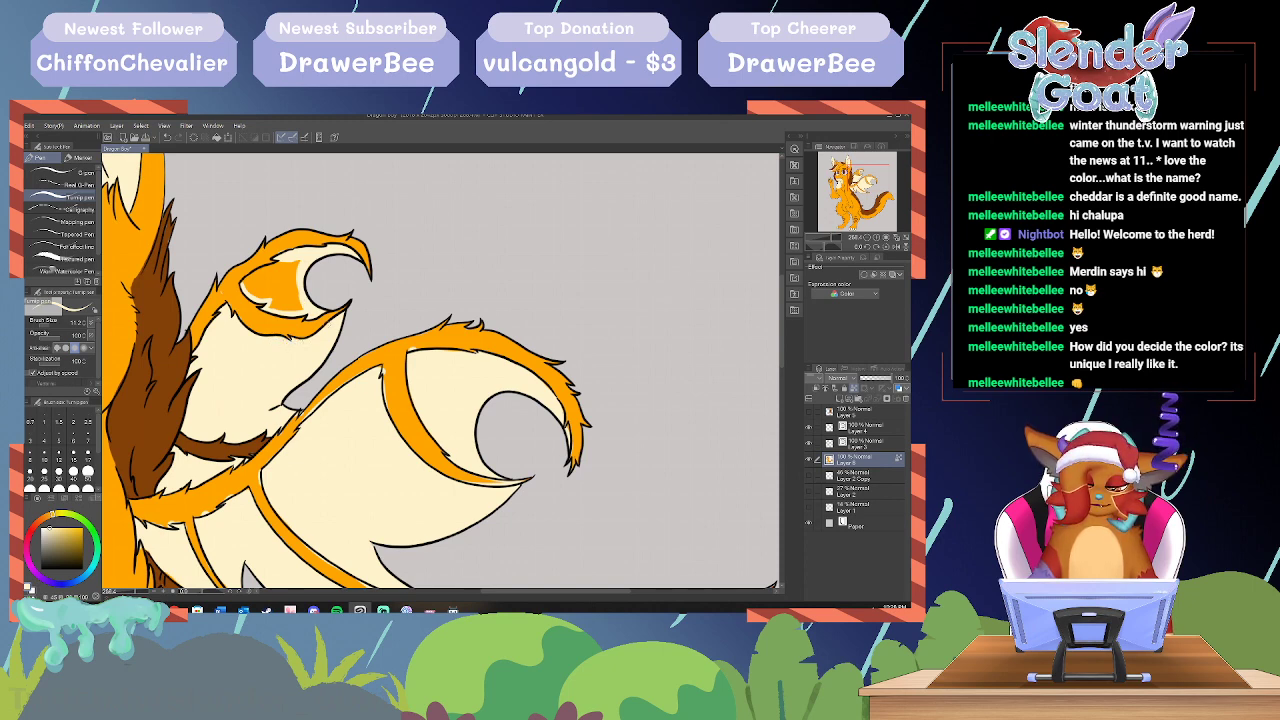
mouse_move(247, 281)
mouse_down()
mouse_move(291, 261)
mouse_move(266, 299)
mouse_move(254, 282)
mouse_move(265, 296)
mouse_up()
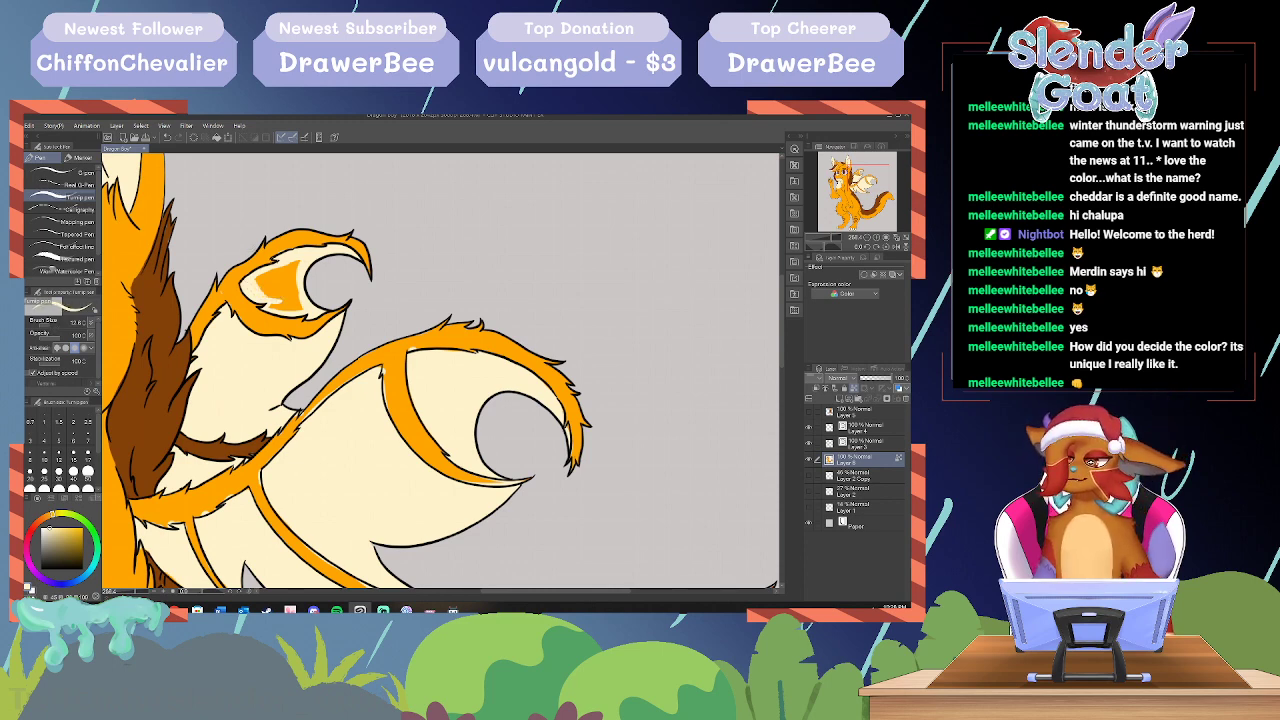
mouse_move(279, 256)
mouse_down()
mouse_move(269, 295)
mouse_move(292, 314)
mouse_move(296, 290)
mouse_up()
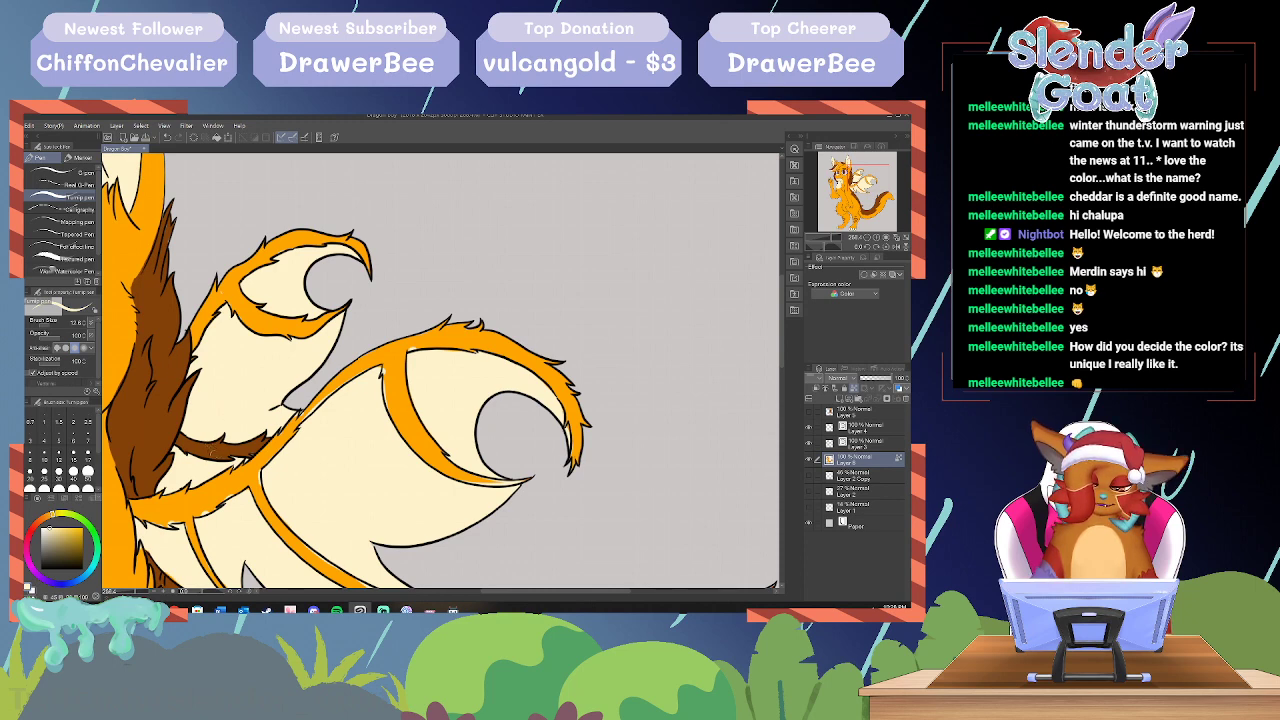
Step: Paint the base of the front wing's arm brown beside the mane, using brown sampled from the mane
alt+click(215, 452)
alt+click(196, 461)
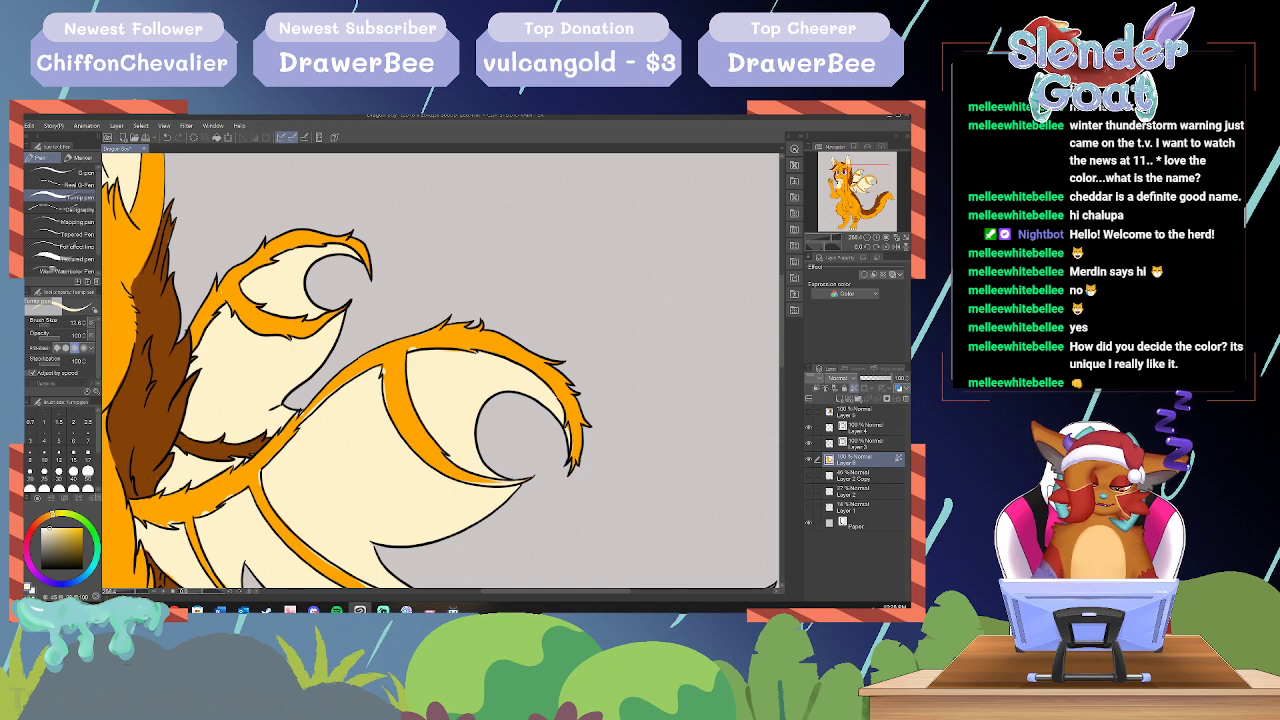
alt+click(150, 484)
mouse_move(146, 498)
mouse_down()
mouse_move(172, 528)
mouse_move(129, 496)
mouse_move(150, 518)
mouse_up()
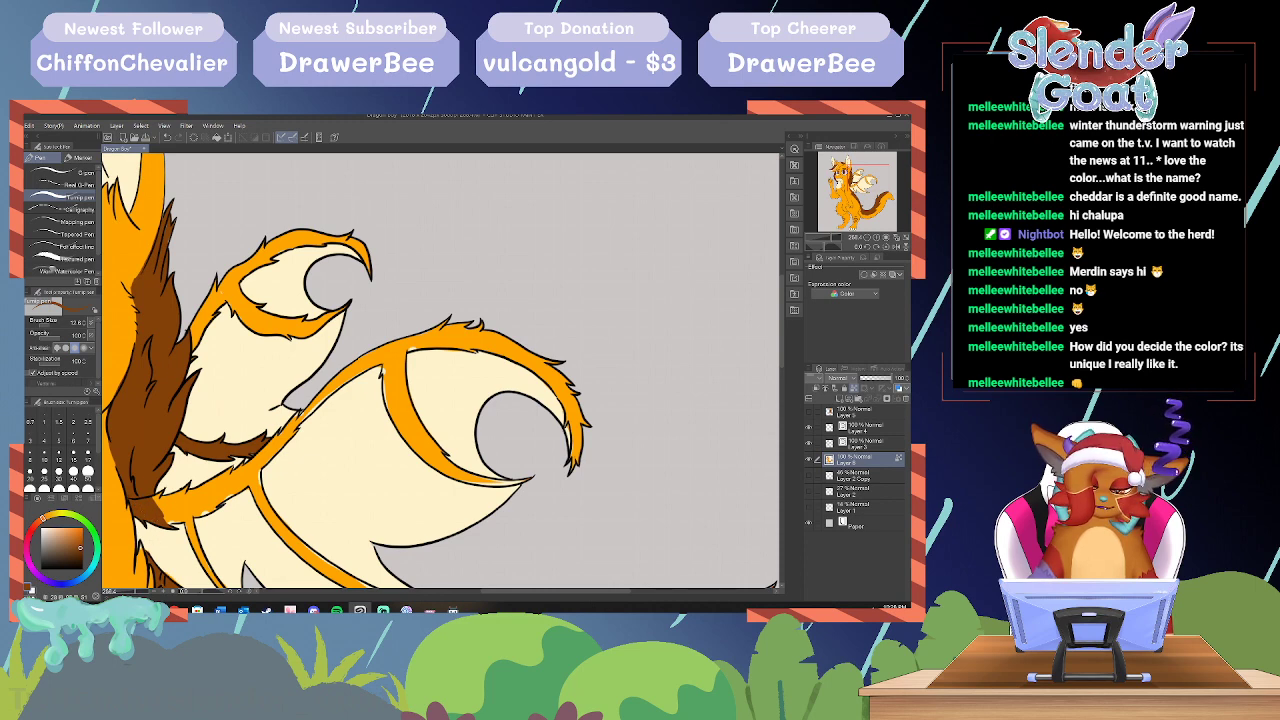
Step: Paint the rear wing's arm brown from the mane up to the wing joint, sampling the mane's brown
drag(221, 290, 233, 309)
alt+click(232, 326)
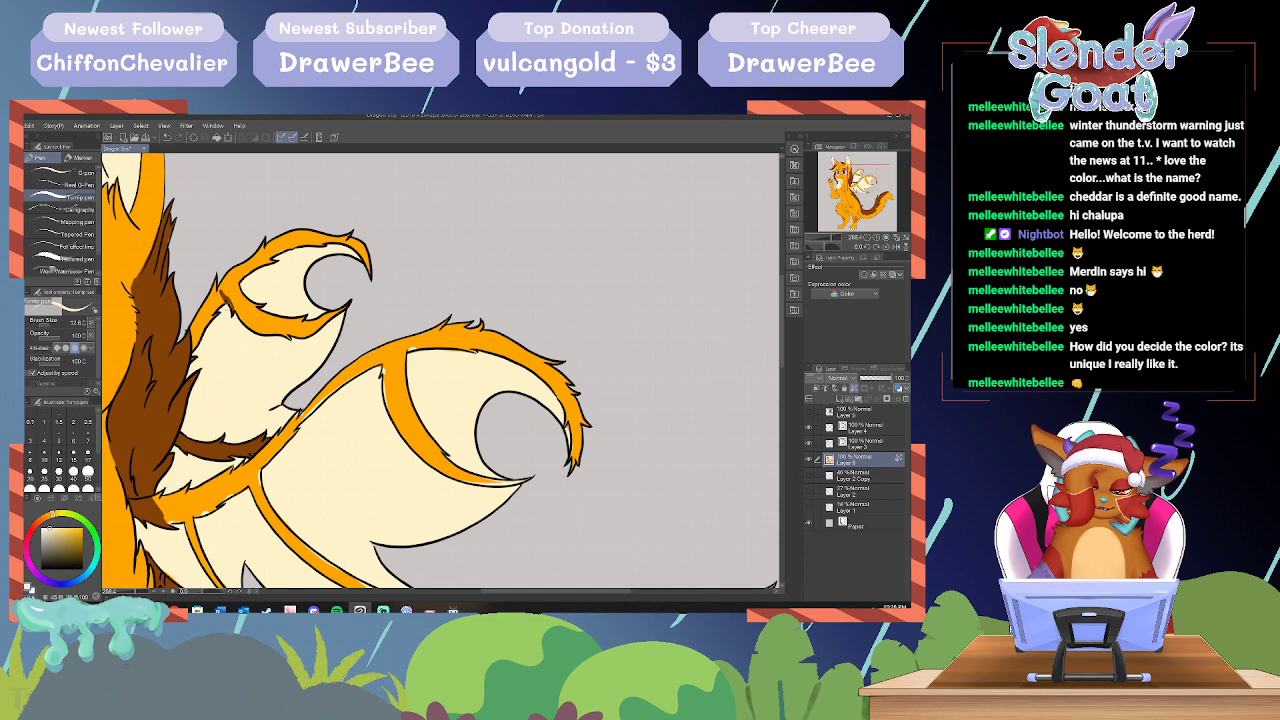
alt+click(157, 414)
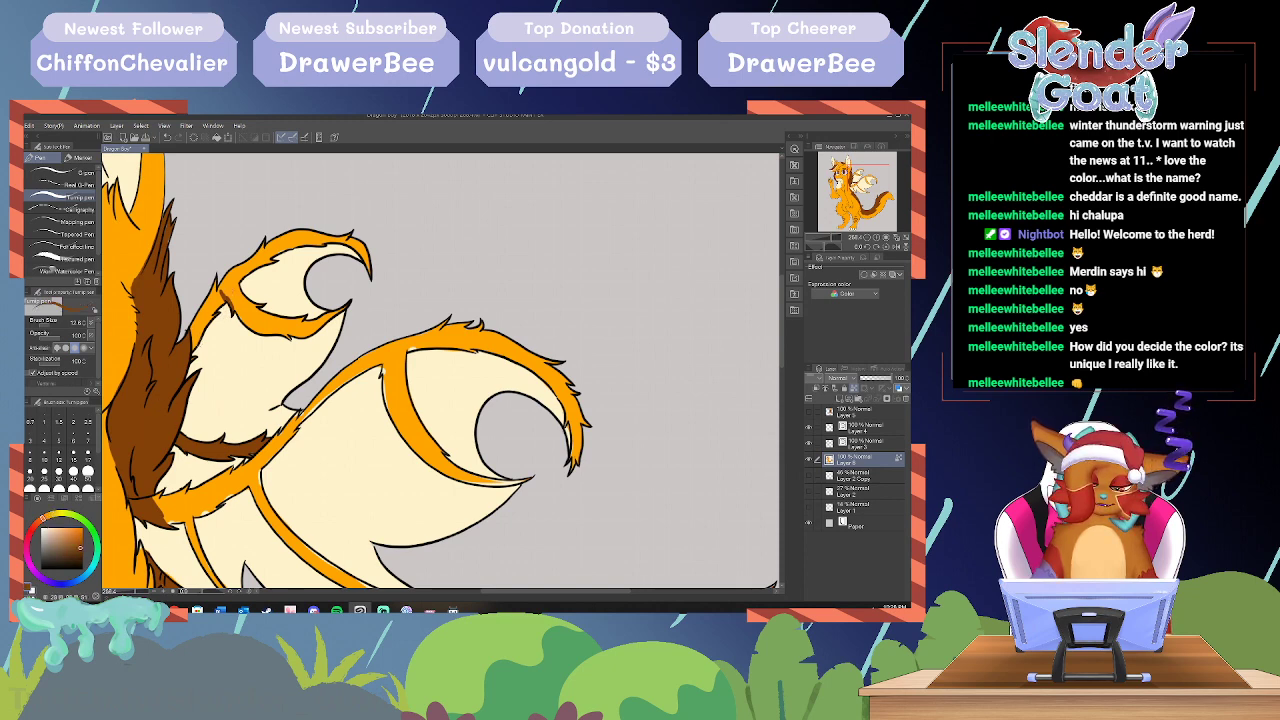
drag(192, 351, 206, 300)
drag(203, 309, 216, 280)
mouse_move(213, 288)
mouse_down()
mouse_move(219, 277)
mouse_move(215, 301)
mouse_up()
drag(200, 325, 244, 265)
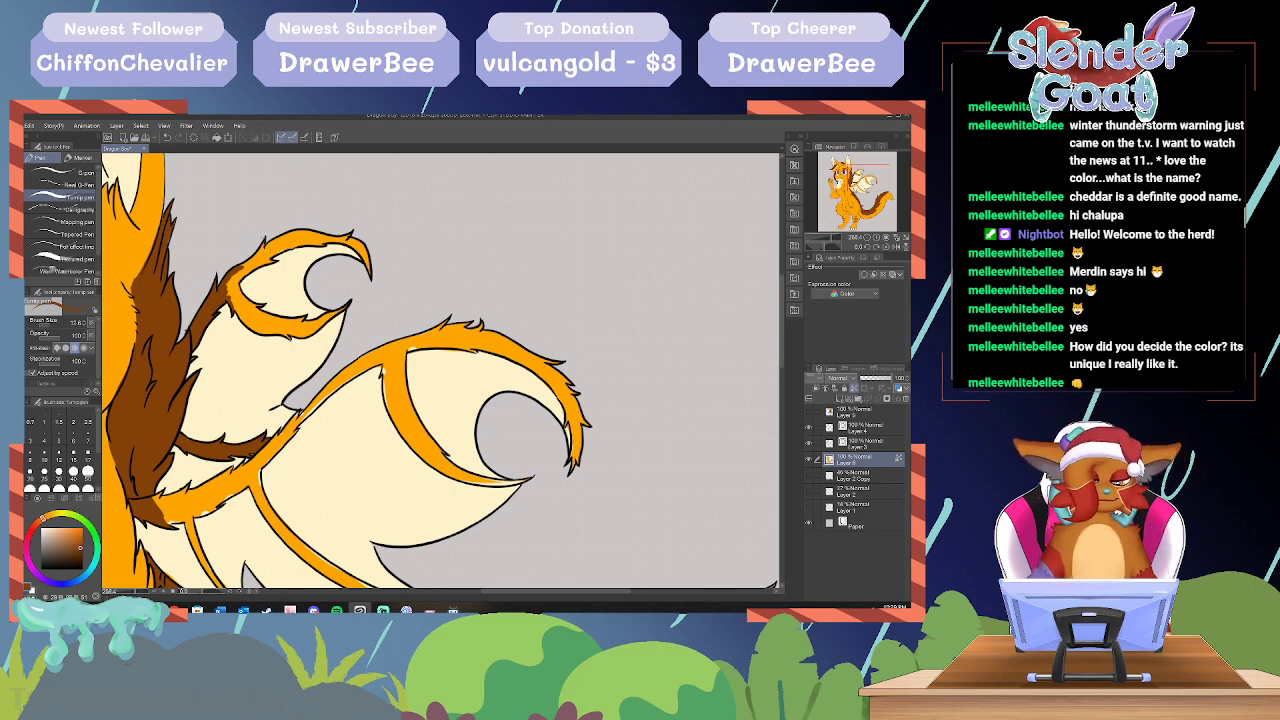
Step: Paint the rear wing's hooked upper edge and the first half of its cross rib brown
mouse_move(268, 241)
mouse_down()
mouse_move(213, 296)
mouse_move(246, 304)
mouse_up()
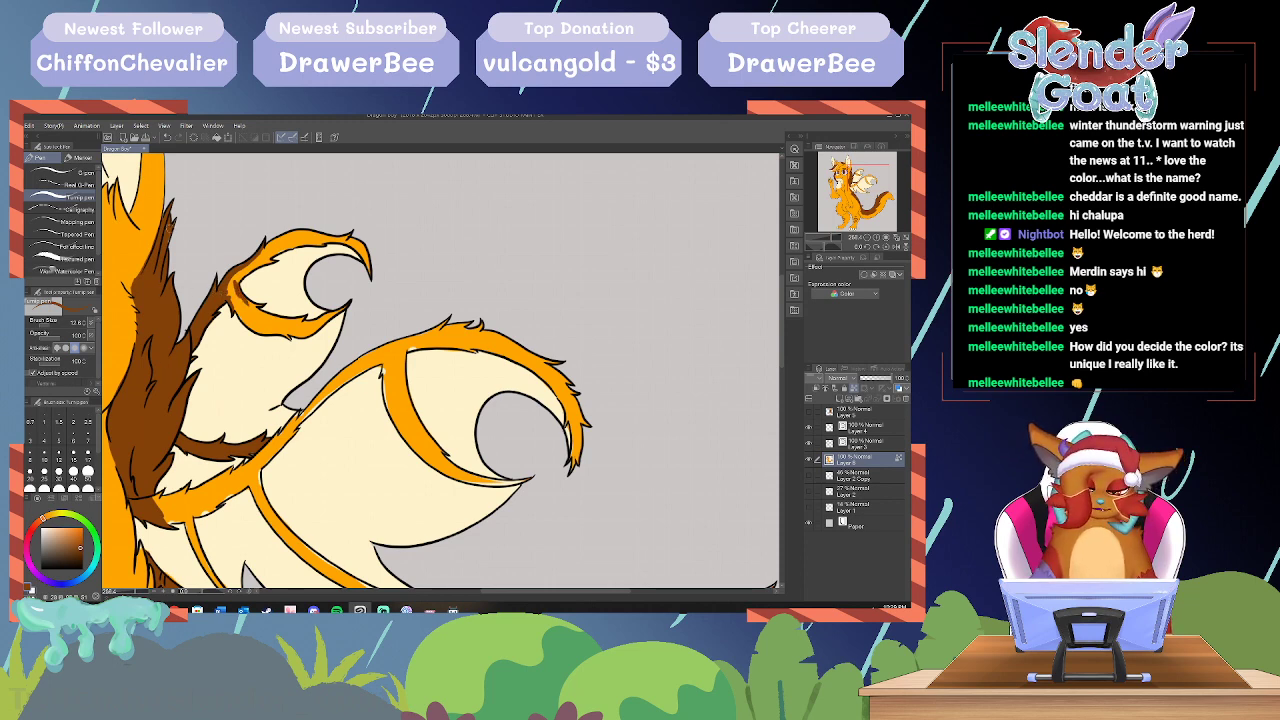
alt+click(243, 300)
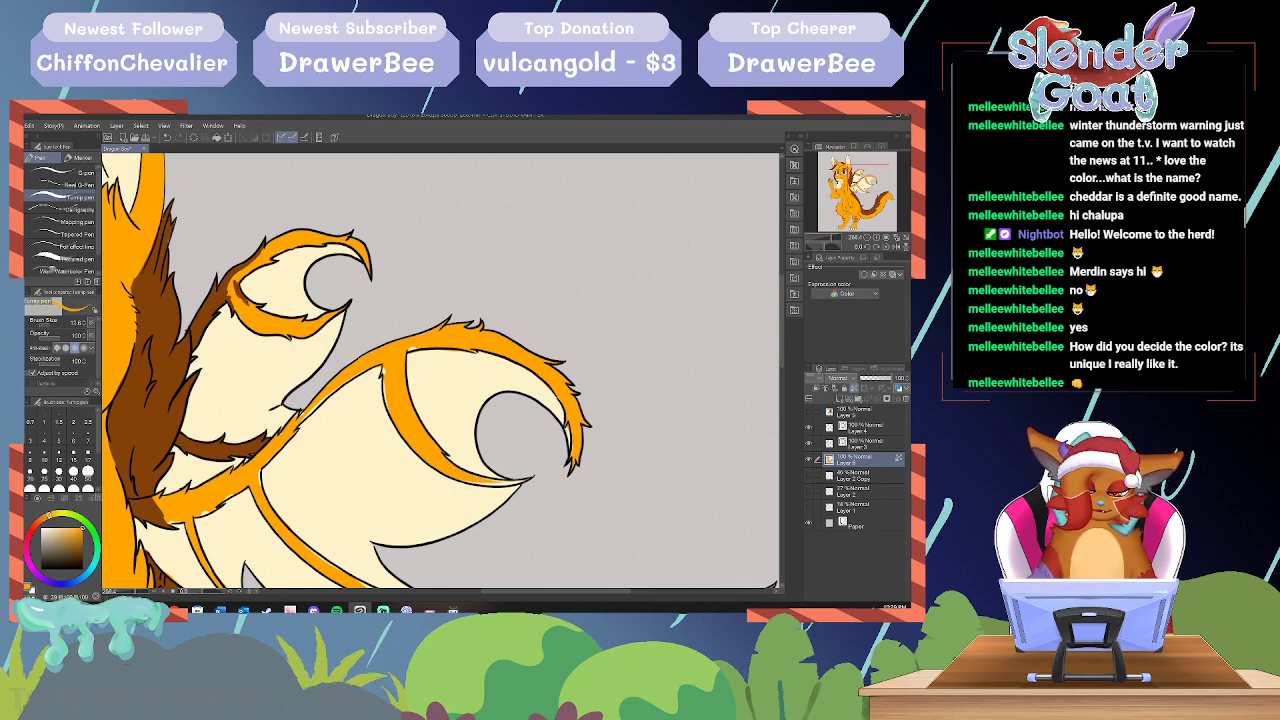
drag(153, 242, 134, 299)
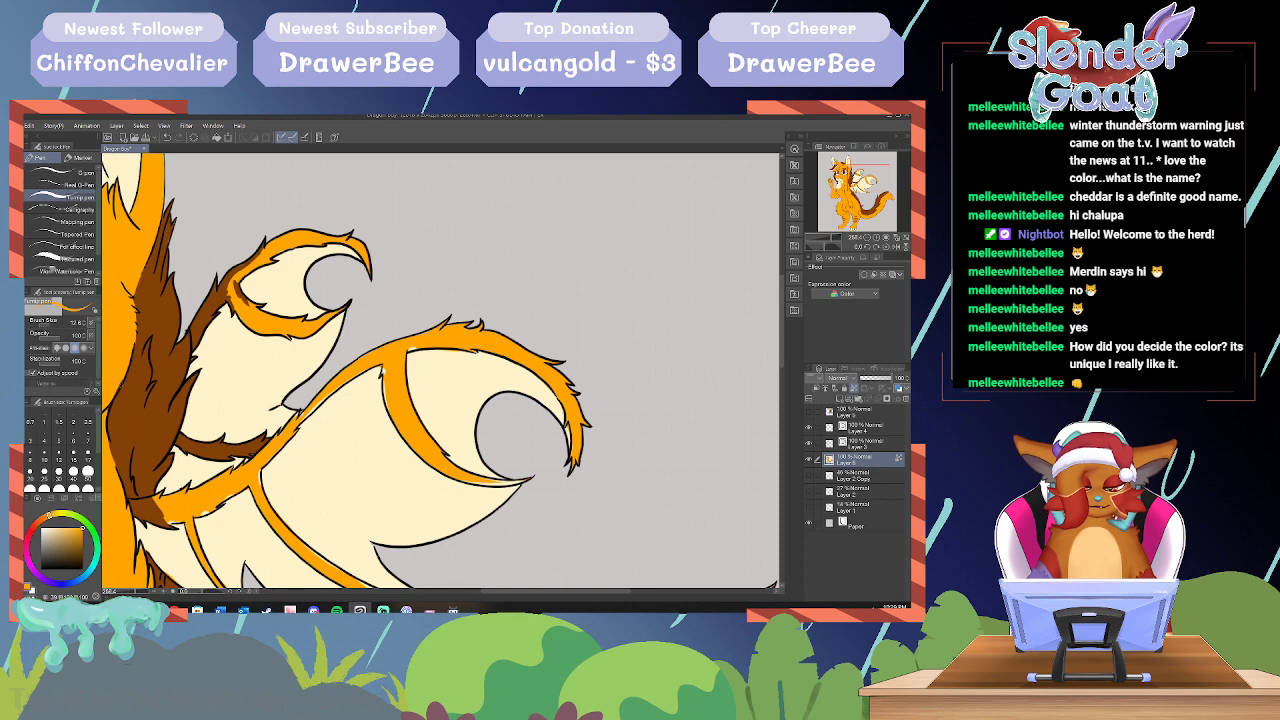
alt+click(141, 433)
mouse_move(232, 286)
mouse_down()
mouse_move(254, 327)
mouse_move(290, 337)
mouse_move(244, 300)
mouse_move(294, 326)
mouse_up()
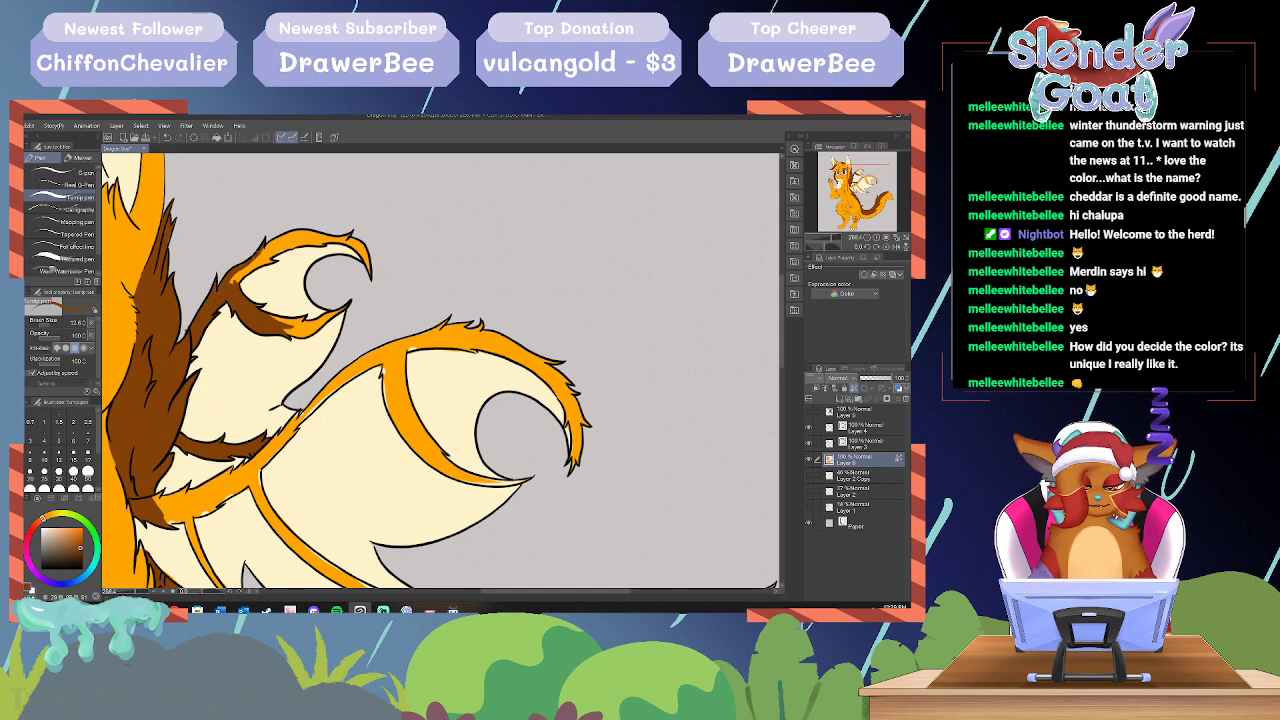
mouse_move(229, 287)
mouse_down()
mouse_move(272, 251)
mouse_move(325, 241)
mouse_move(258, 252)
mouse_move(292, 234)
mouse_move(346, 242)
mouse_move(370, 266)
mouse_move(338, 238)
mouse_move(349, 237)
mouse_move(361, 250)
mouse_move(316, 238)
mouse_up()
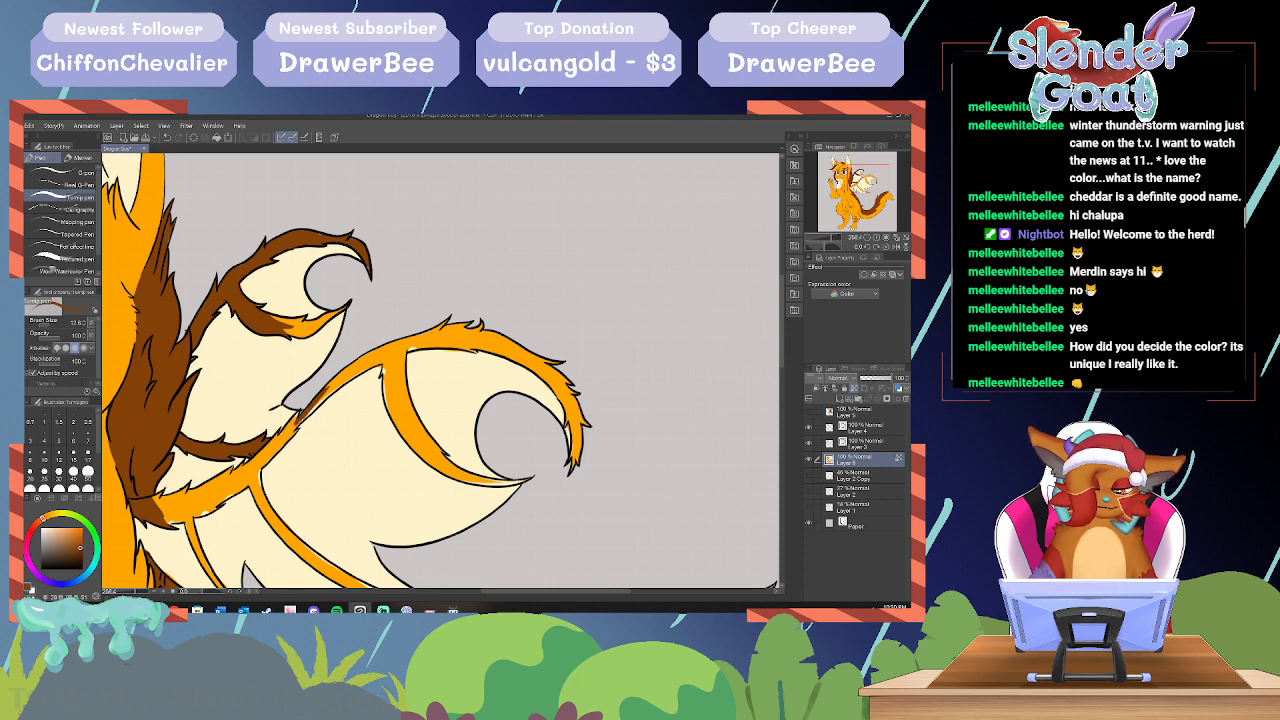
Step: Paint the upper section of the front wing's arm brown up to the joint with the first rib
mouse_move(313, 407)
mouse_down()
mouse_move(403, 341)
mouse_move(387, 350)
mouse_up()
mouse_move(385, 352)
mouse_down()
mouse_move(401, 342)
mouse_move(393, 354)
mouse_up()
drag(348, 380, 405, 350)
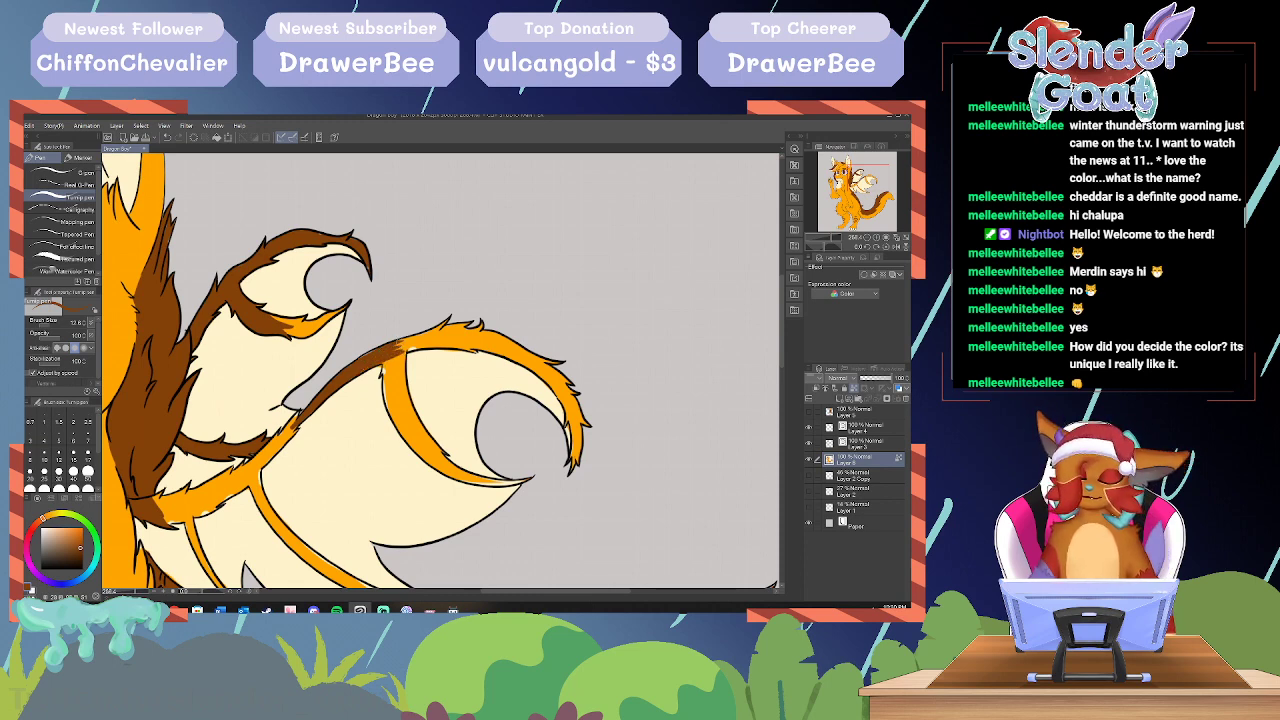
Step: Finish the rear wing's cross rib in brown out to its tip and extend the brown down the front wing's arm, touching up with cream
drag(243, 303, 261, 306)
alt+click(254, 287)
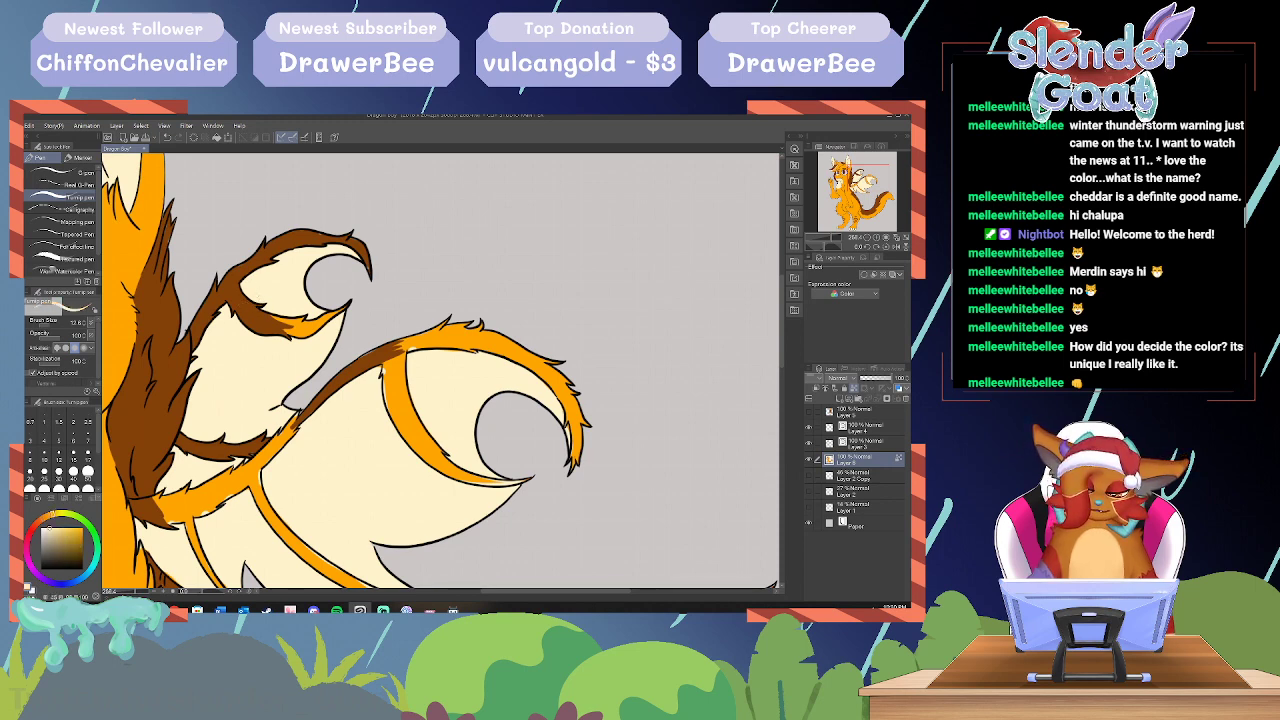
alt+click(250, 314)
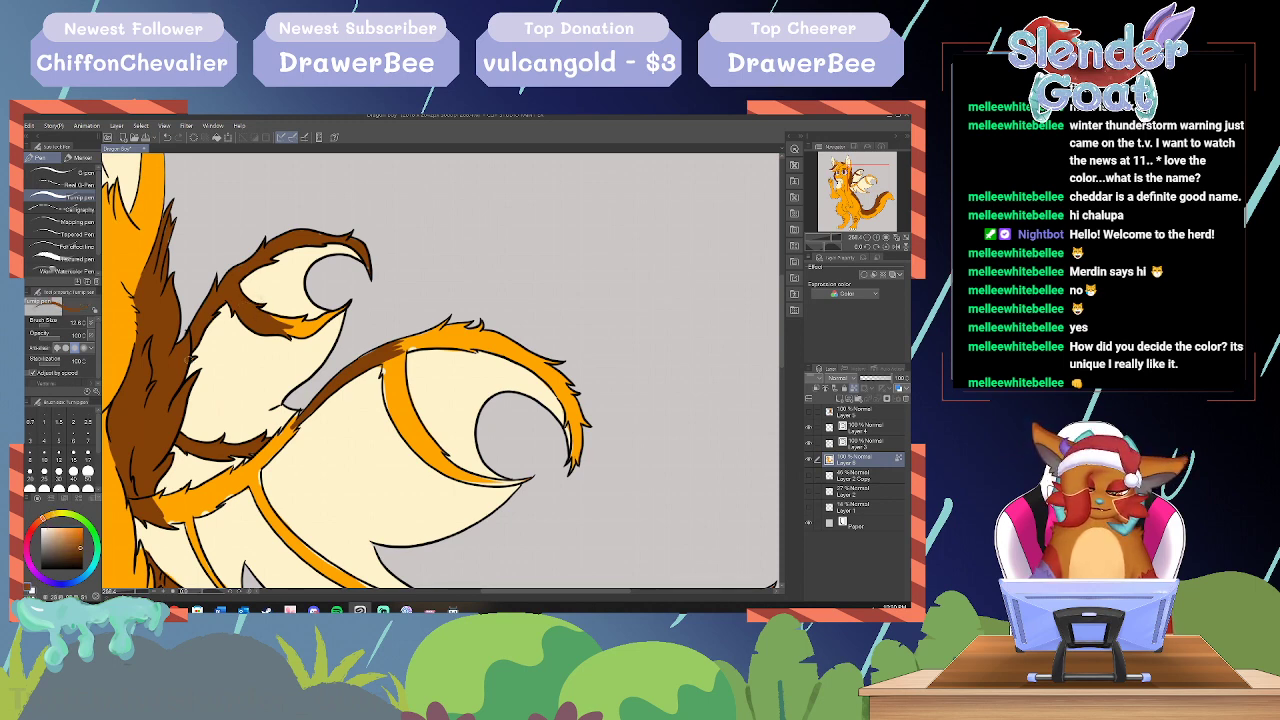
alt+click(222, 348)
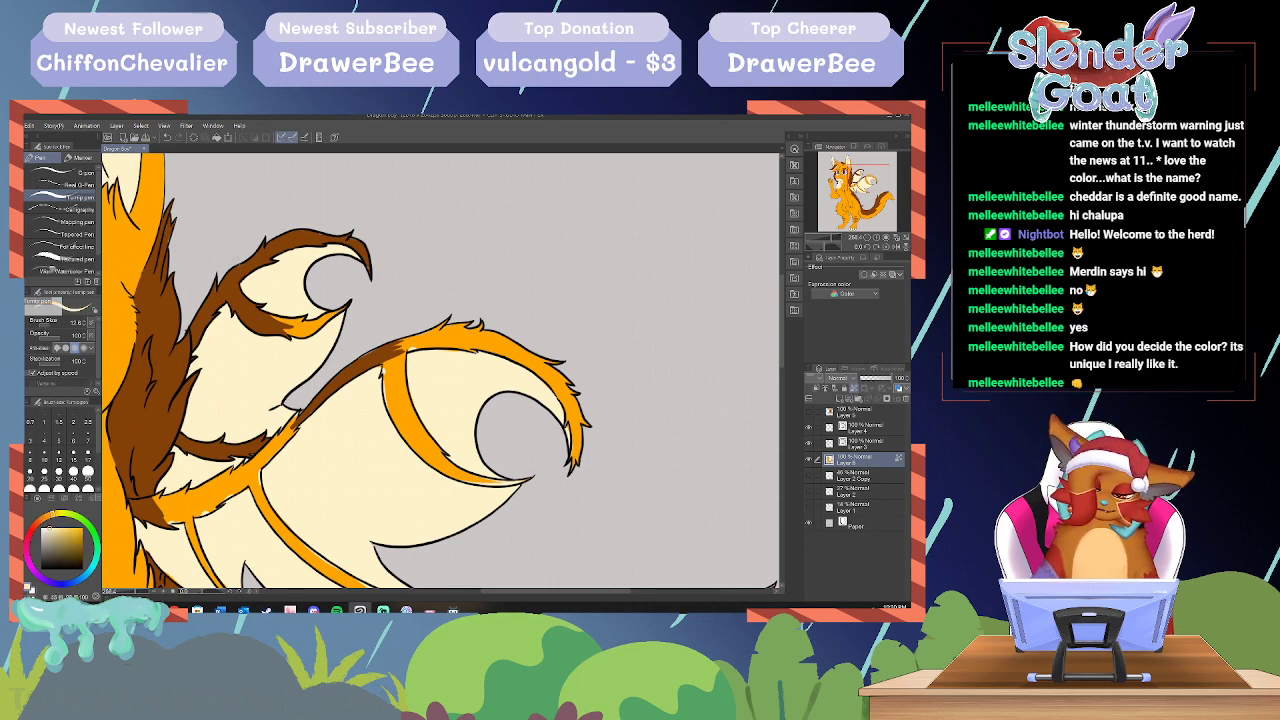
alt+click(231, 287)
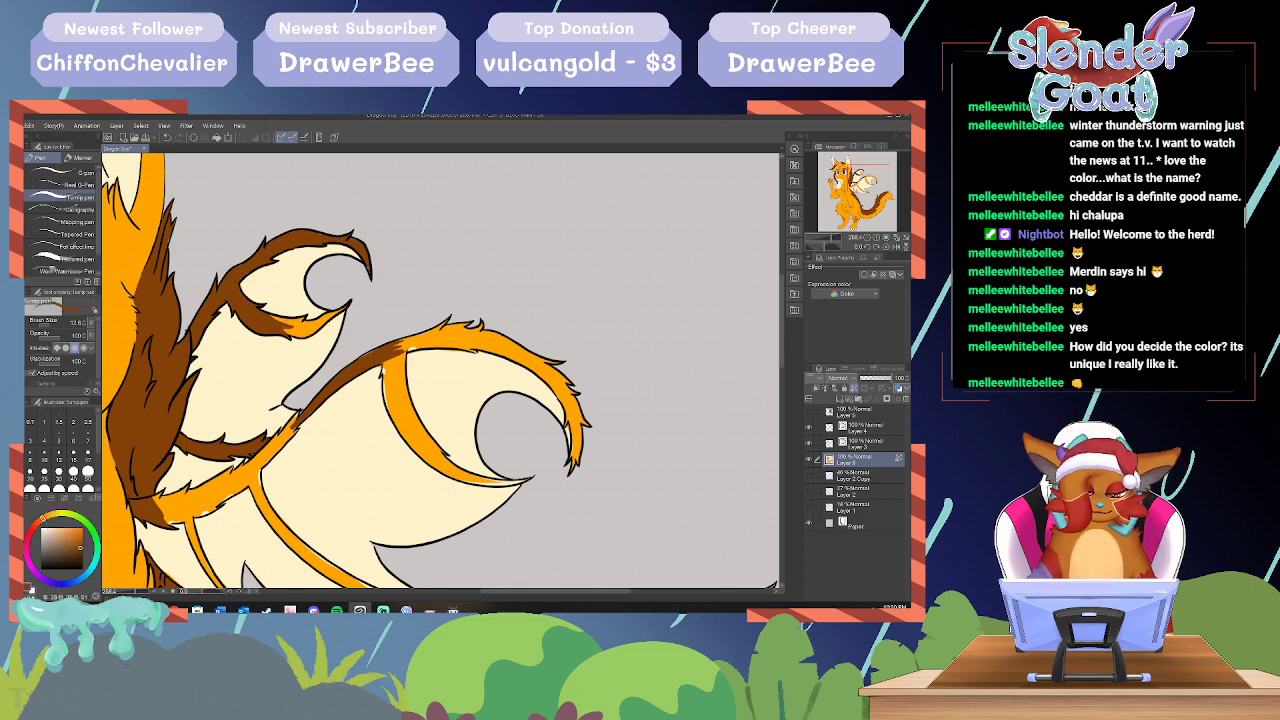
mouse_move(272, 319)
mouse_down()
mouse_move(304, 317)
mouse_move(287, 333)
mouse_move(302, 336)
mouse_move(338, 311)
mouse_move(296, 324)
mouse_up()
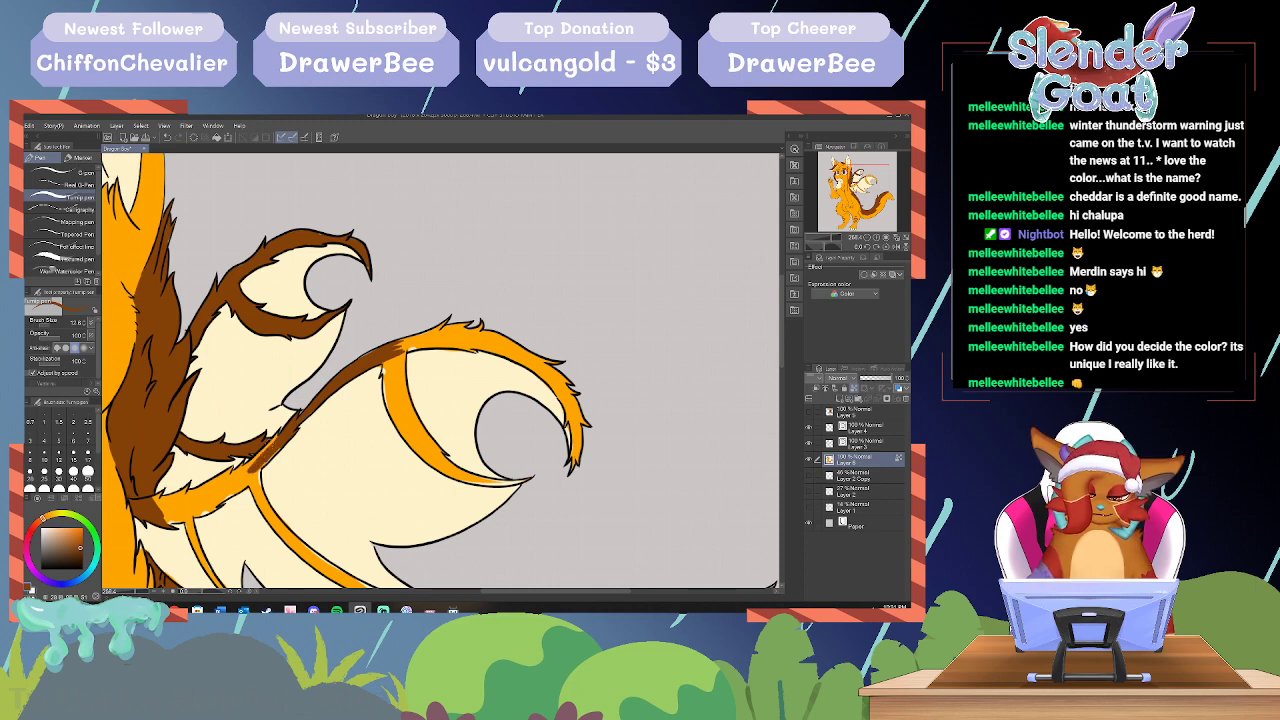
alt+click(288, 413)
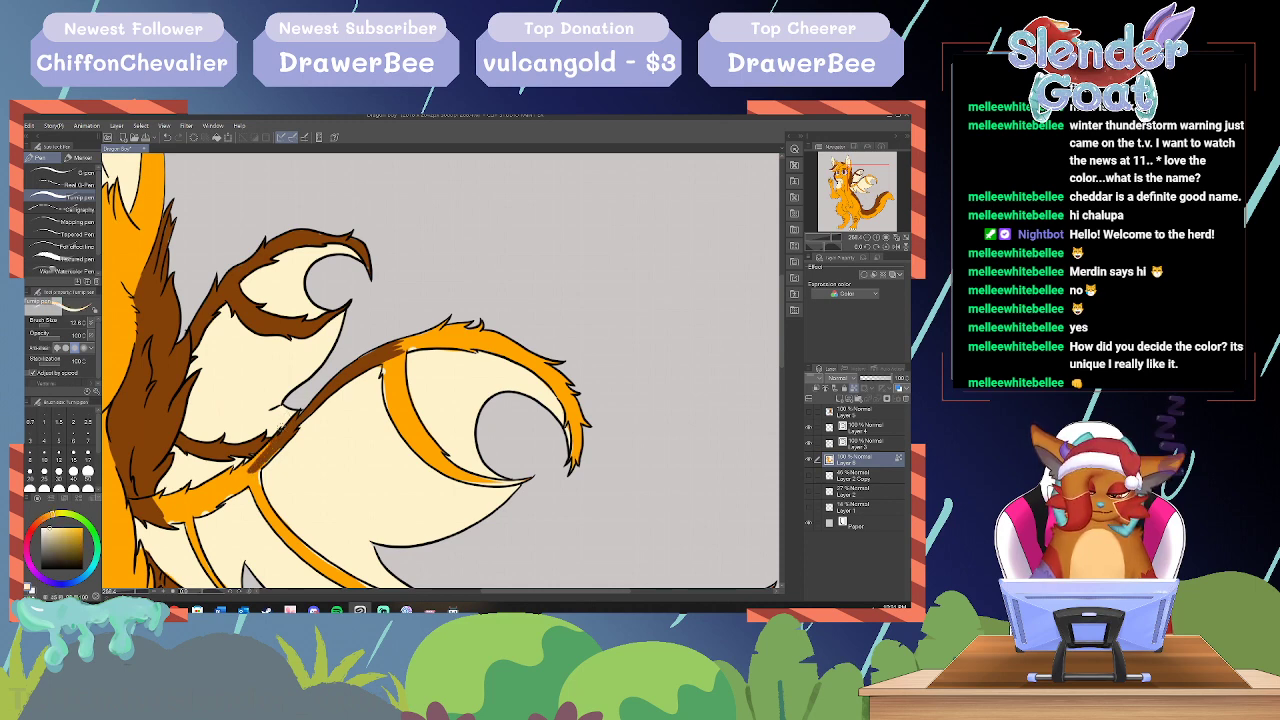
Step: Fill the front wing's uppermost curved rib with brown from the arm joint to its pointed tip, undoing the first stroke
alt+click(277, 441)
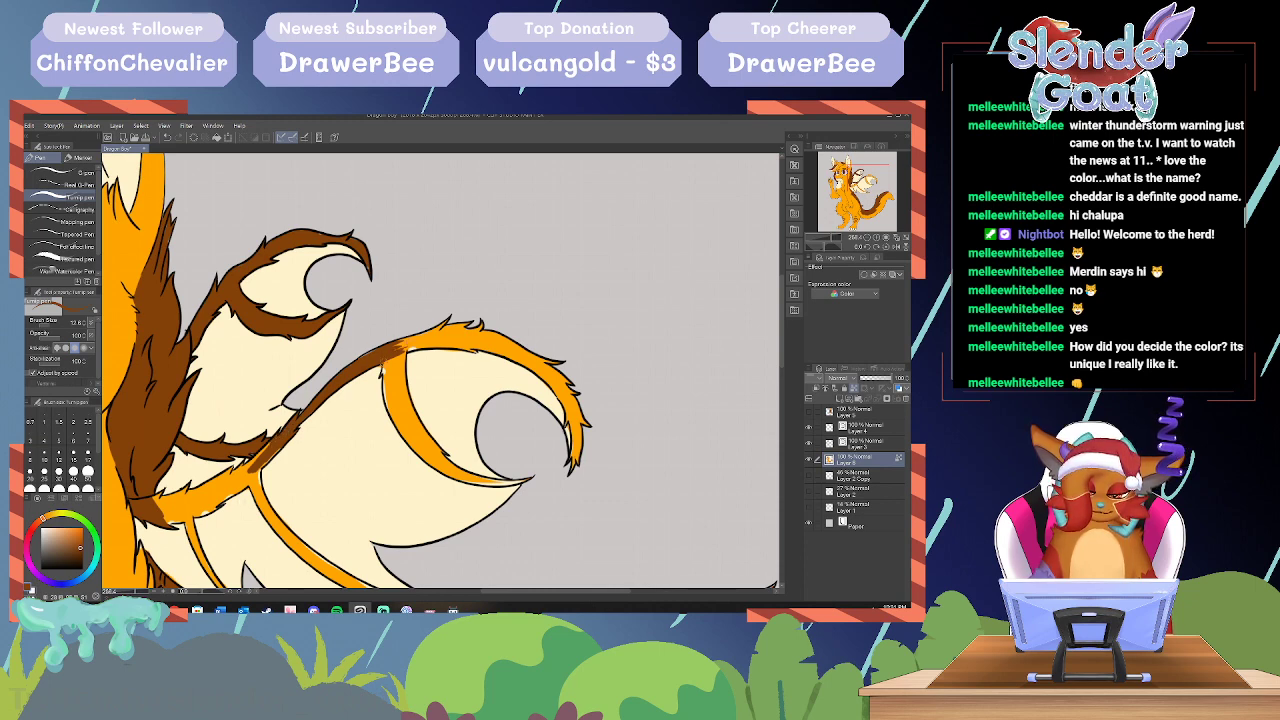
mouse_move(384, 360)
mouse_down()
mouse_move(391, 412)
mouse_move(427, 465)
mouse_up()
key(ctrl+z)
drag(402, 426, 446, 471)
drag(395, 409, 409, 431)
drag(392, 367, 401, 411)
drag(407, 427, 415, 439)
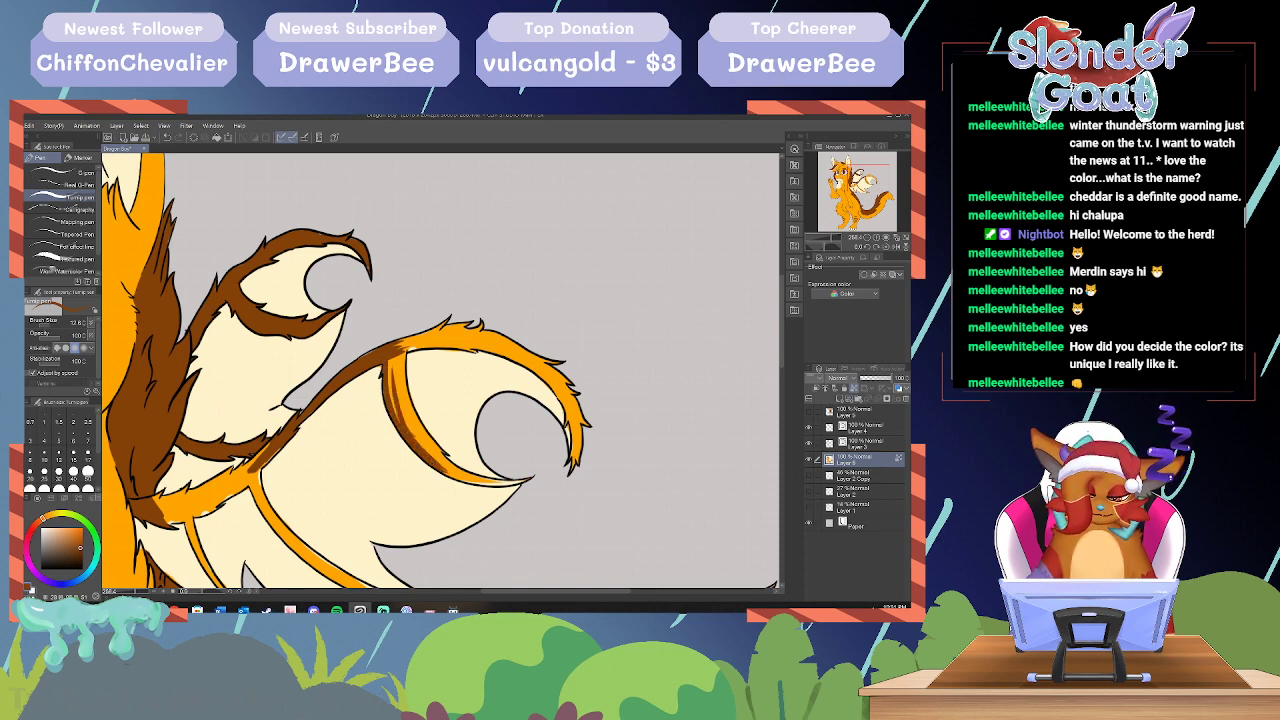
drag(390, 360, 412, 438)
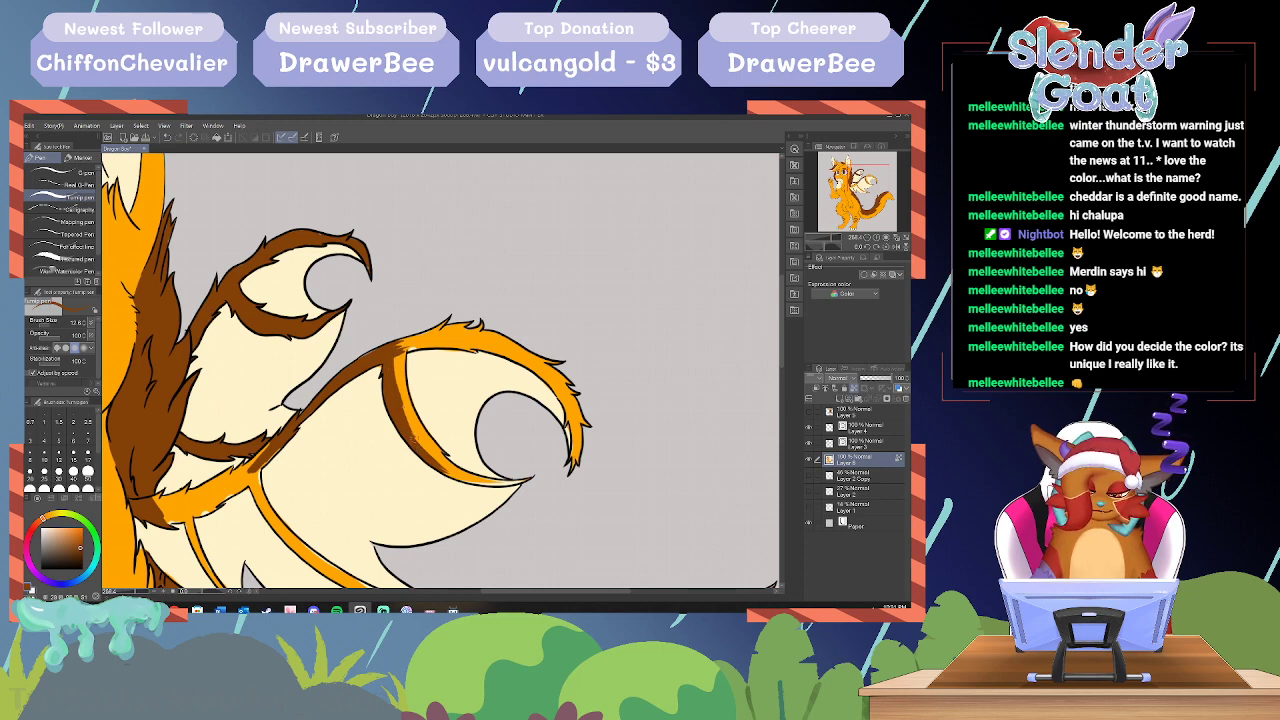
drag(399, 385, 428, 438)
drag(400, 344, 424, 430)
drag(396, 356, 399, 388)
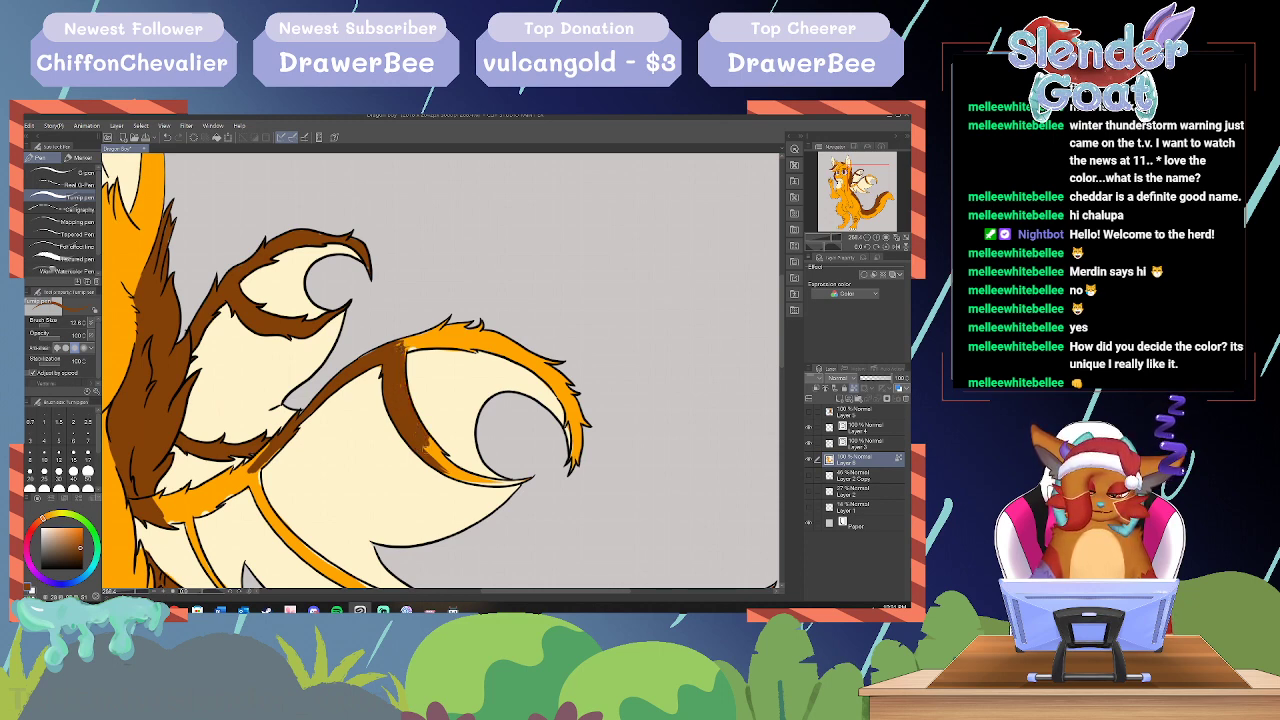
drag(425, 447, 450, 466)
drag(430, 438, 467, 478)
drag(452, 470, 502, 485)
drag(487, 481, 522, 481)
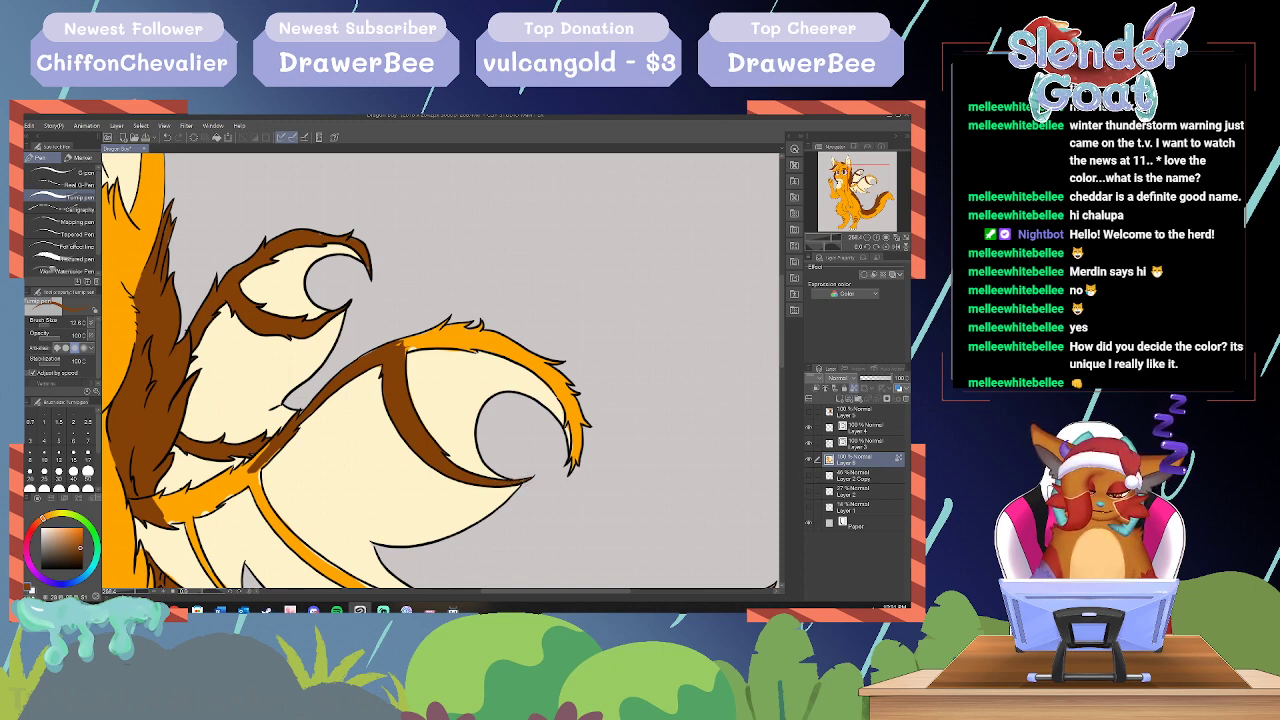
Step: Fill the front wing's furry top edge with brown along the curve to the hooked tip
mouse_move(564, 374)
mouse_down()
mouse_move(582, 427)
mouse_move(571, 471)
mouse_move(576, 402)
mouse_move(556, 370)
mouse_move(490, 332)
mouse_up()
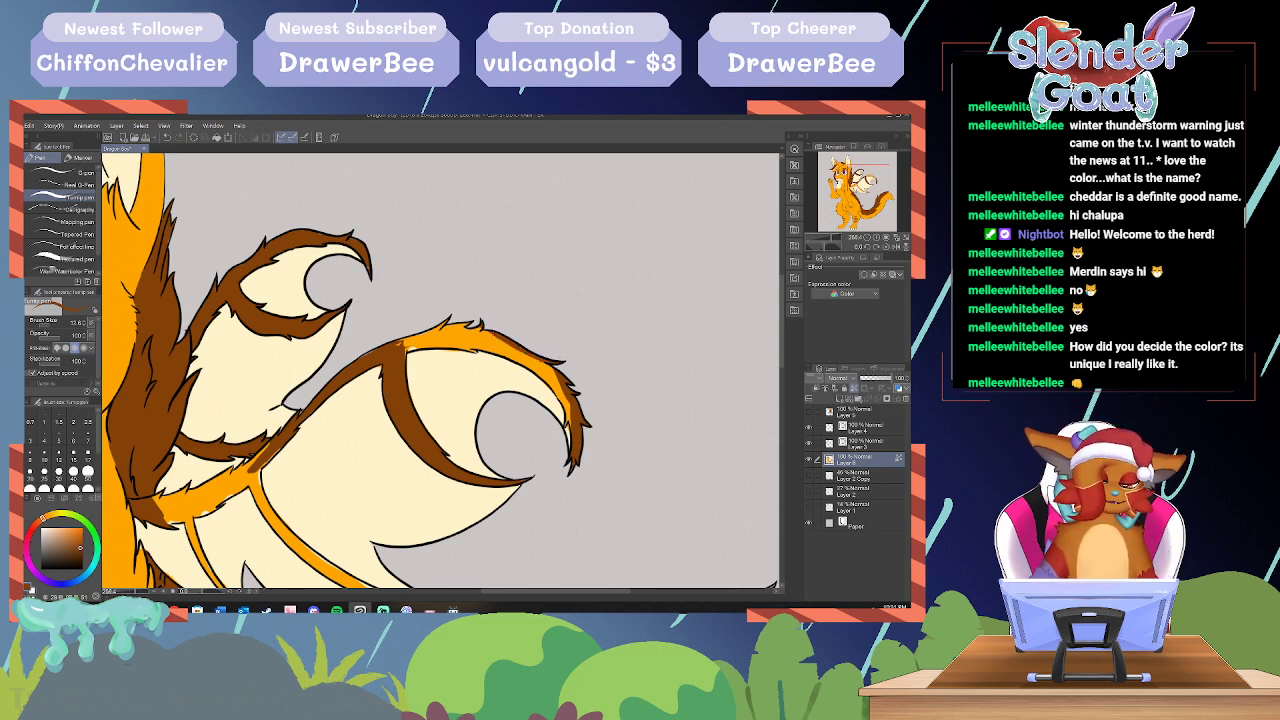
mouse_move(394, 346)
mouse_down()
mouse_move(466, 323)
mouse_move(490, 332)
mouse_move(403, 347)
mouse_move(422, 340)
mouse_move(396, 356)
mouse_move(398, 370)
mouse_move(428, 340)
mouse_move(478, 330)
mouse_move(520, 347)
mouse_move(574, 396)
mouse_move(574, 420)
mouse_move(569, 408)
mouse_up()
mouse_move(550, 378)
mouse_down()
mouse_move(561, 392)
mouse_move(541, 370)
mouse_up()
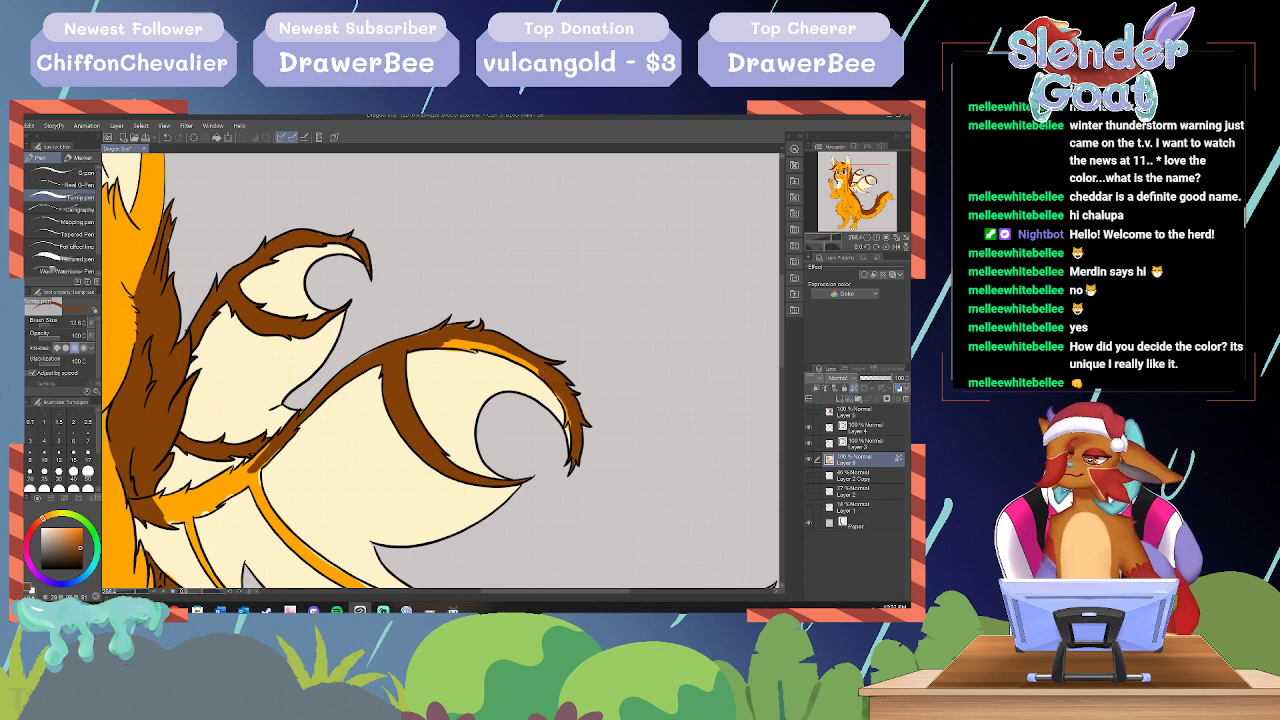
mouse_move(453, 341)
mouse_down()
mouse_move(433, 342)
mouse_move(532, 366)
mouse_move(578, 446)
mouse_up()
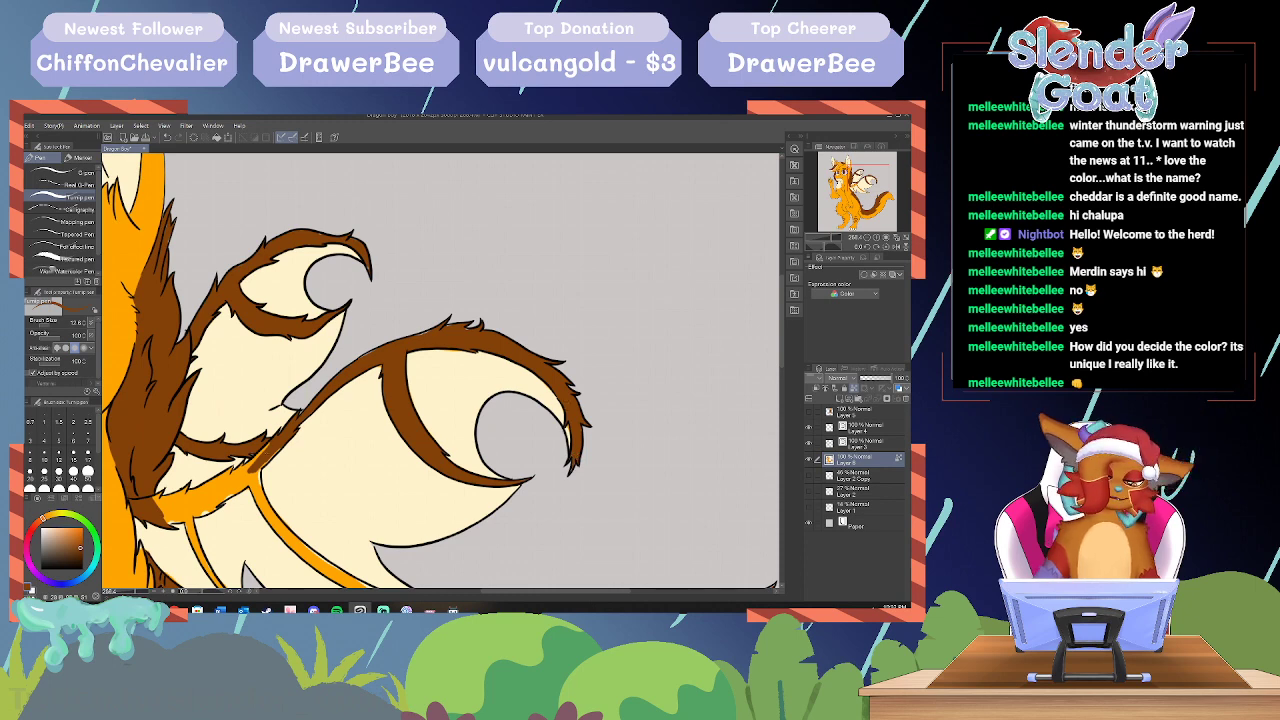
Step: Paint the upper part of the front wing's long lower rib brown and touch up its inner edge with cream
scroll(440, 370, down, 3)
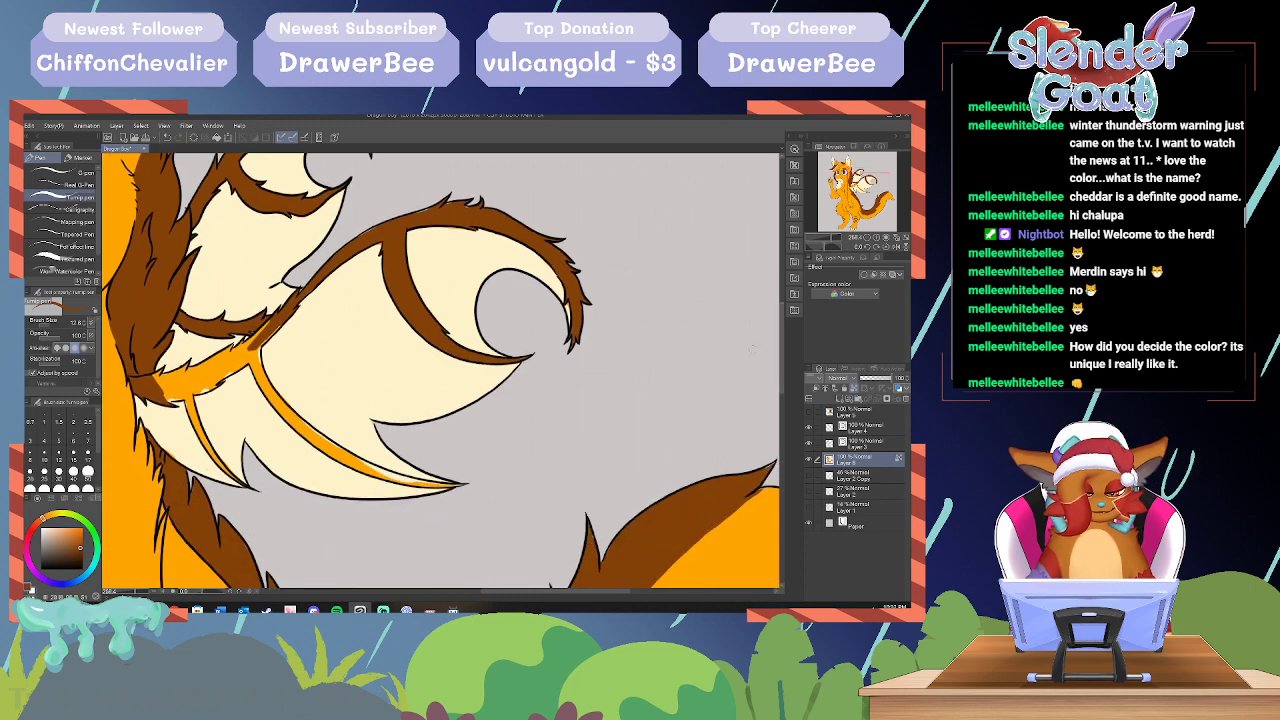
drag(169, 401, 183, 395)
alt+click(178, 412)
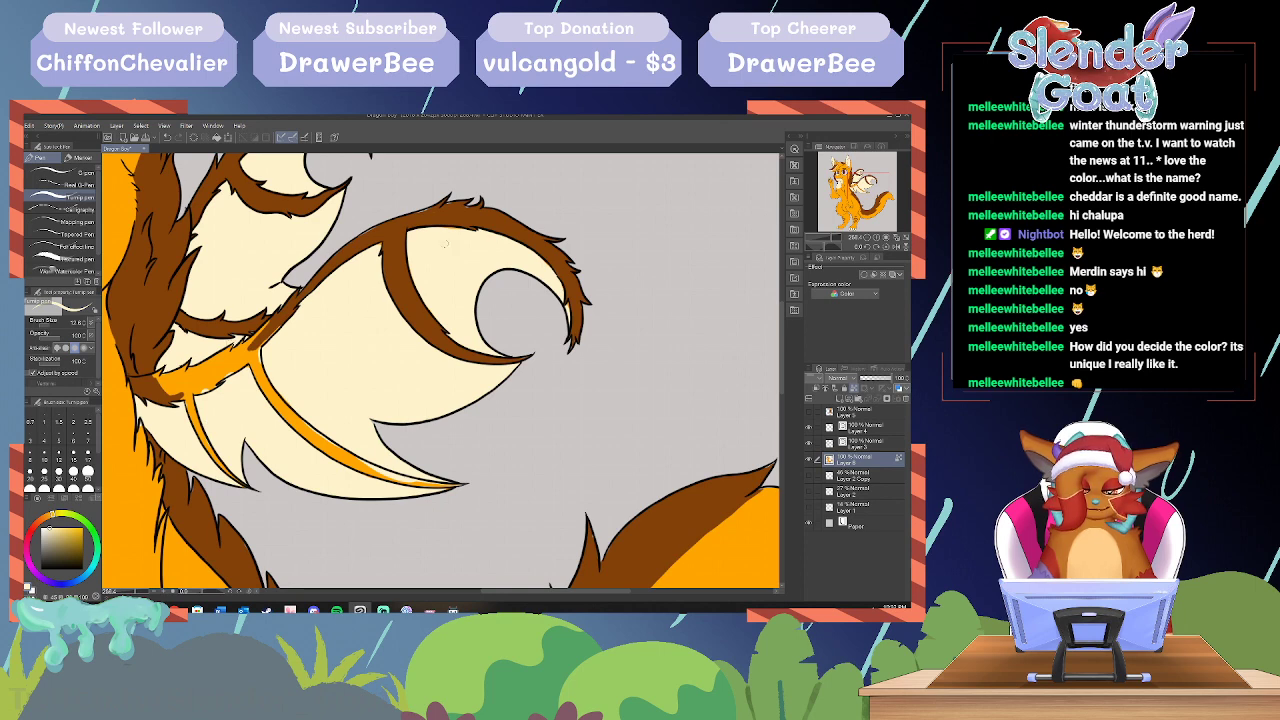
alt+click(283, 312)
mouse_move(276, 316)
mouse_down()
mouse_move(258, 366)
mouse_move(258, 353)
mouse_move(272, 334)
mouse_move(265, 392)
mouse_move(279, 411)
mouse_move(262, 368)
mouse_move(302, 427)
mouse_move(350, 457)
mouse_move(274, 406)
mouse_move(333, 449)
mouse_up()
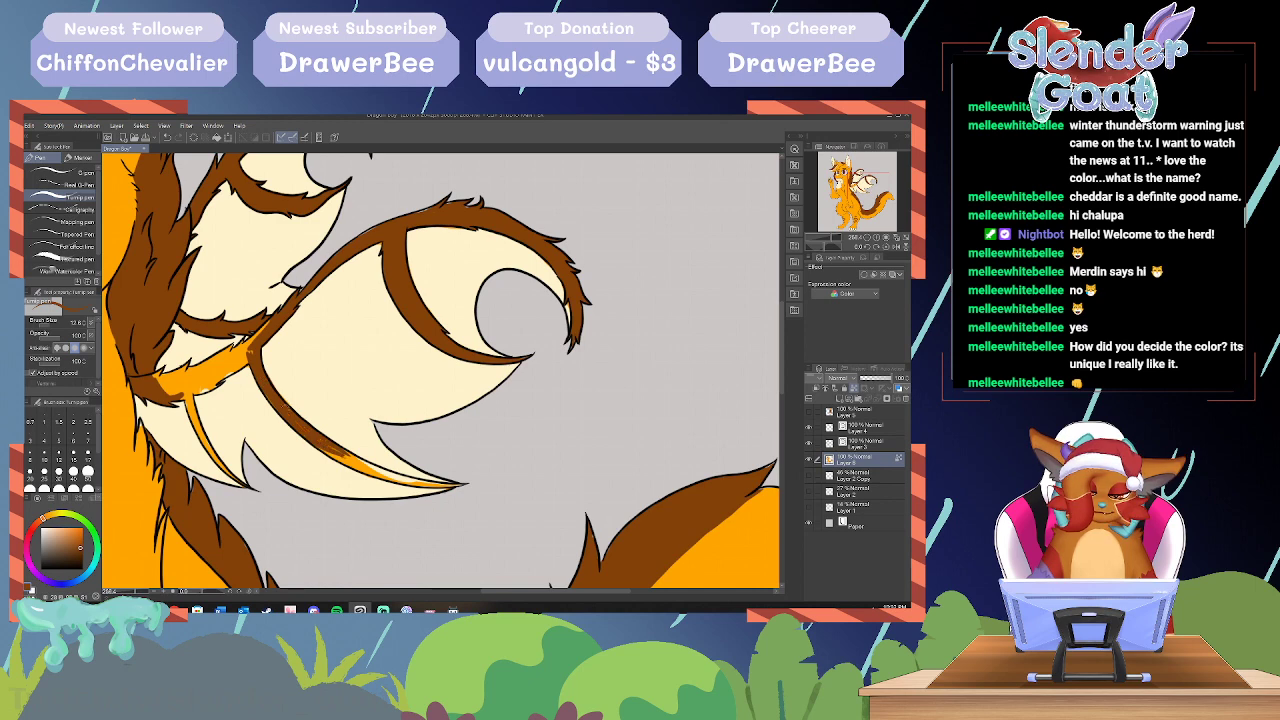
alt+click(290, 385)
drag(277, 391, 267, 370)
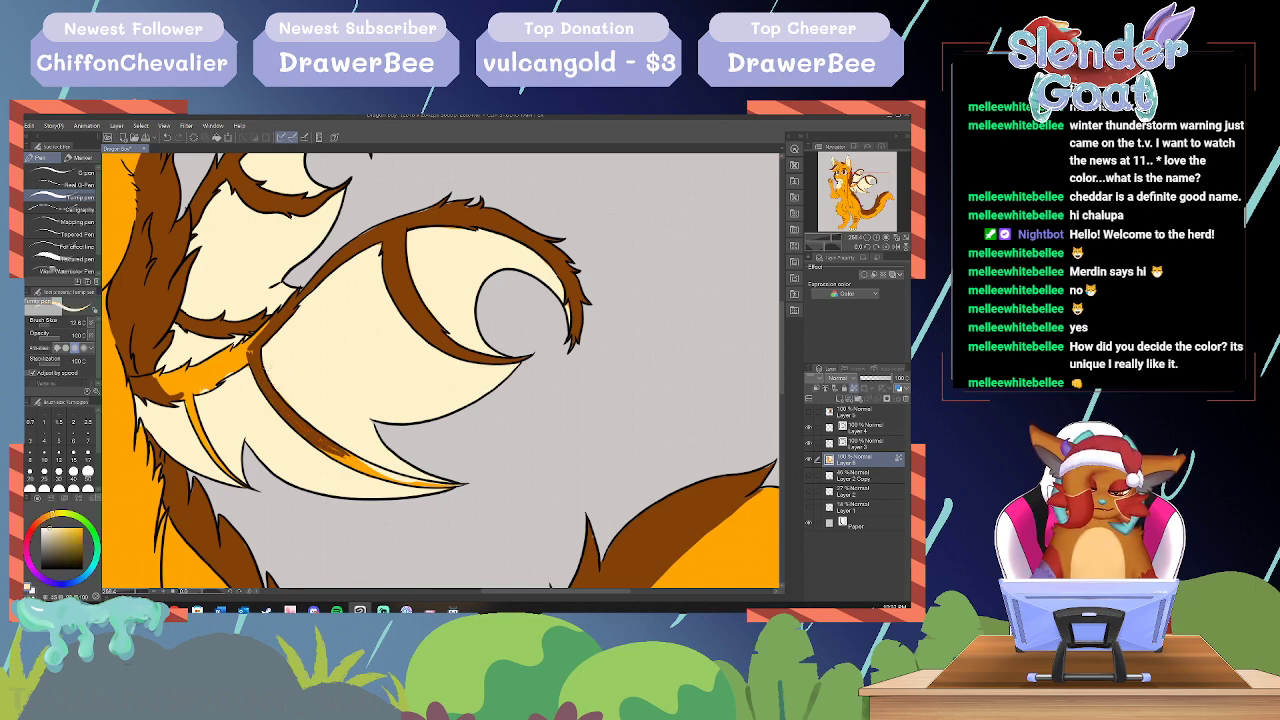
Step: Extend the brown along the front wing's long lower rib to its tip and clean up its lower edge with cream
alt+click(300, 428)
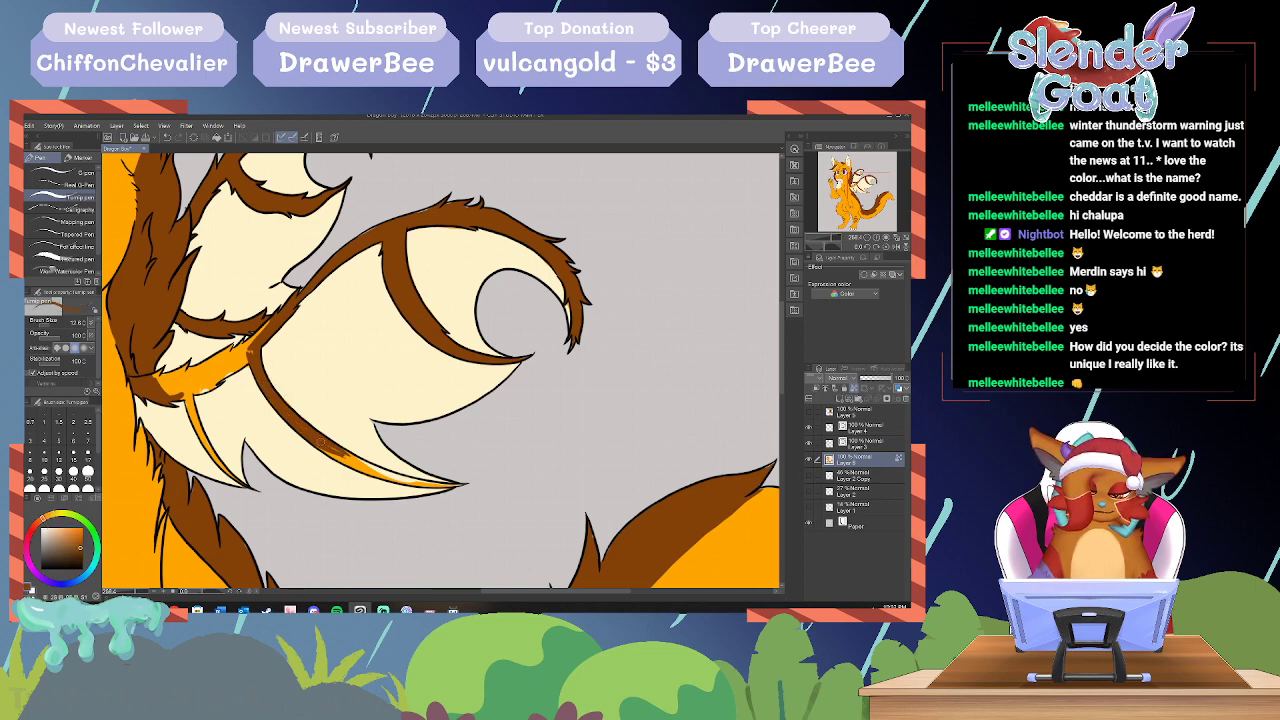
drag(318, 440, 401, 479)
mouse_move(401, 479)
mouse_down()
mouse_move(311, 436)
mouse_move(366, 469)
mouse_move(328, 447)
mouse_move(460, 485)
mouse_up()
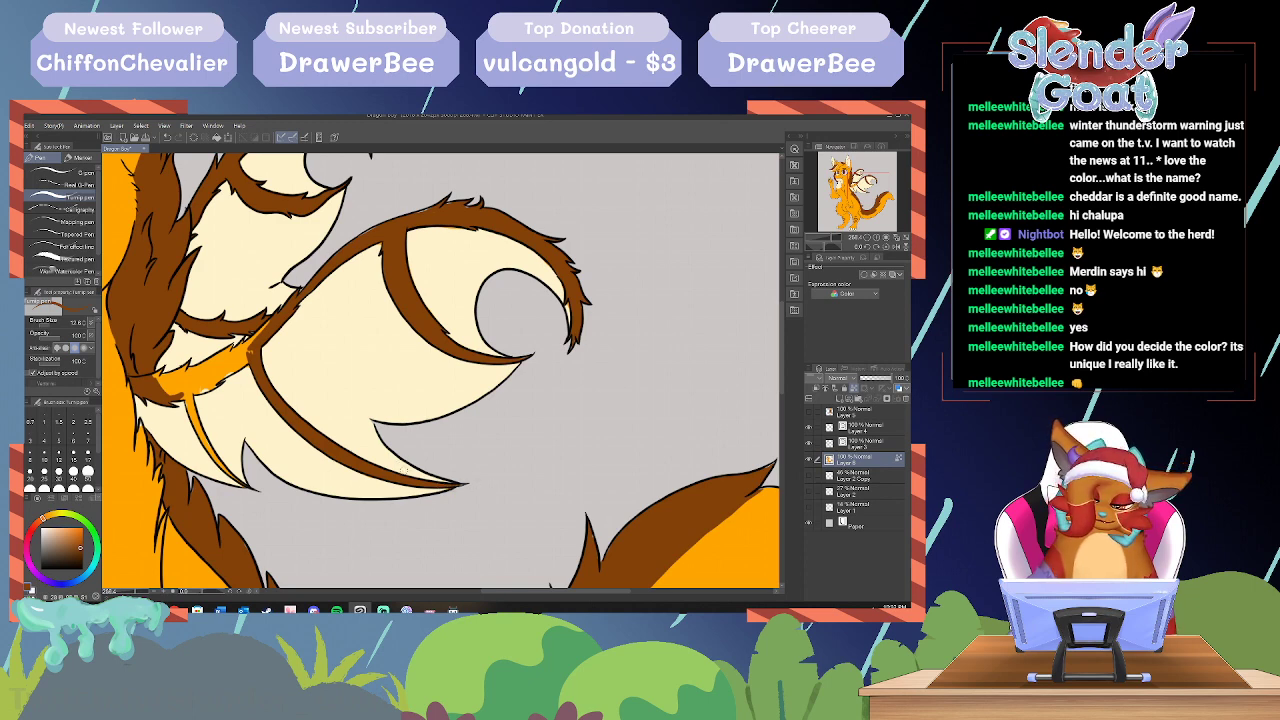
alt+click(400, 491)
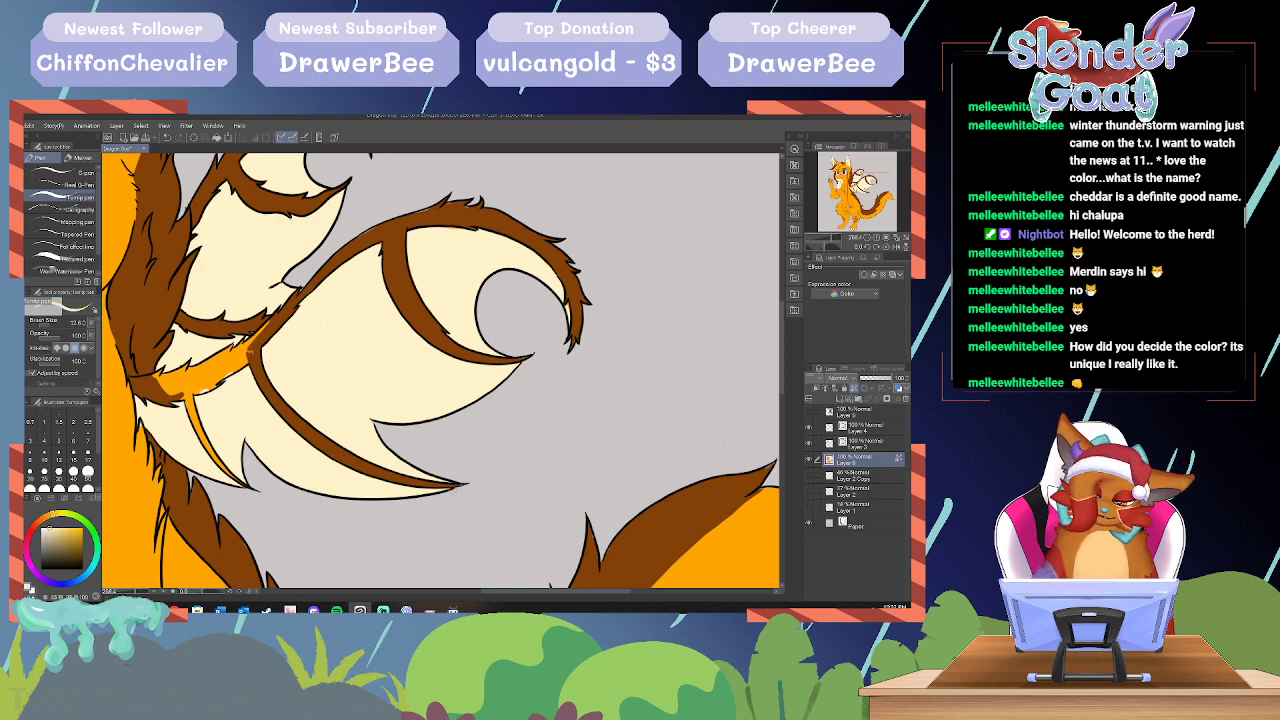
drag(361, 473, 380, 483)
alt+click(366, 467)
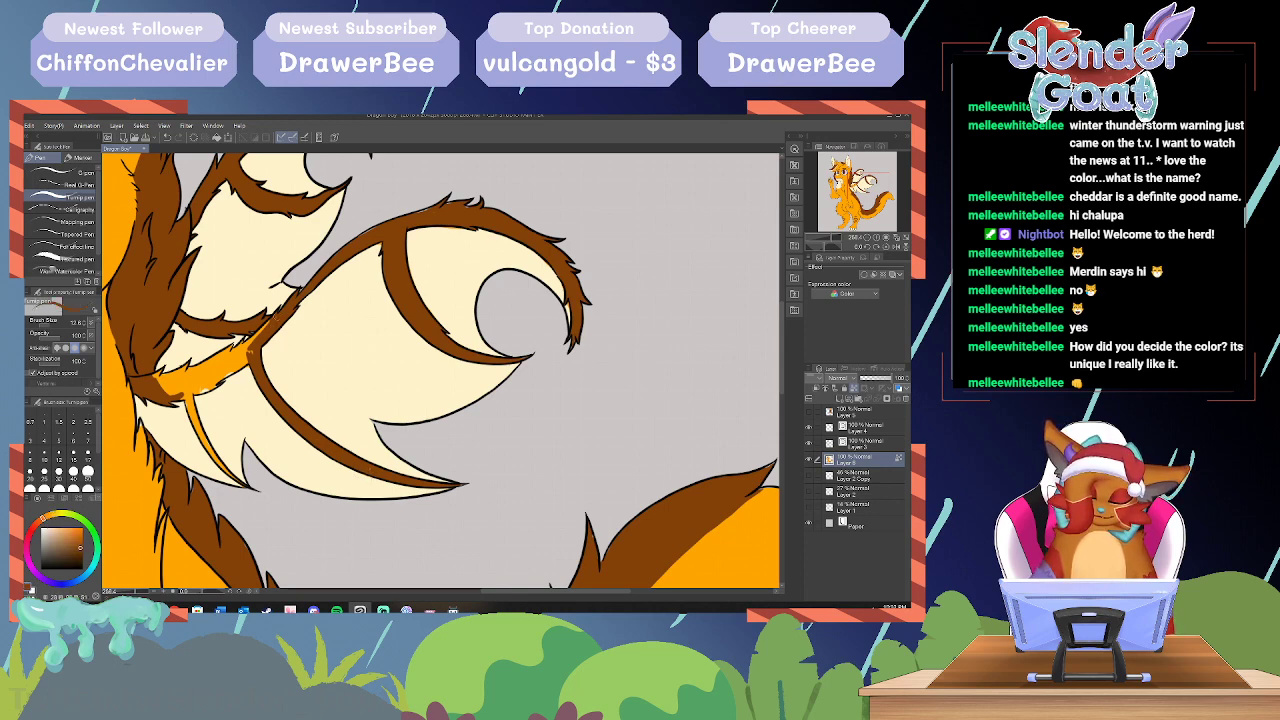
Step: Fill the front wing's arm brown around the long rib's joint and paint the short innermost rib brown
mouse_move(270, 323)
mouse_down()
mouse_move(230, 355)
mouse_move(242, 361)
mouse_up()
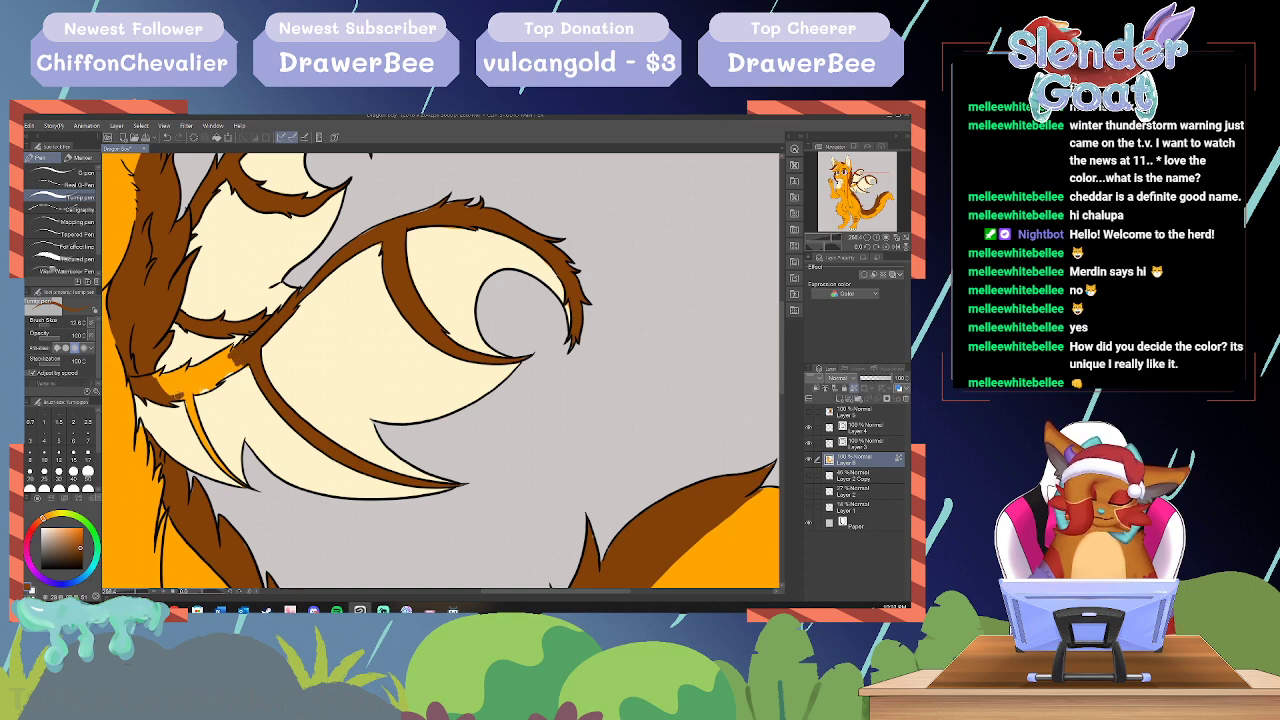
mouse_move(176, 394)
mouse_down()
mouse_move(206, 452)
mouse_move(252, 488)
mouse_move(231, 469)
mouse_up()
alt+click(226, 456)
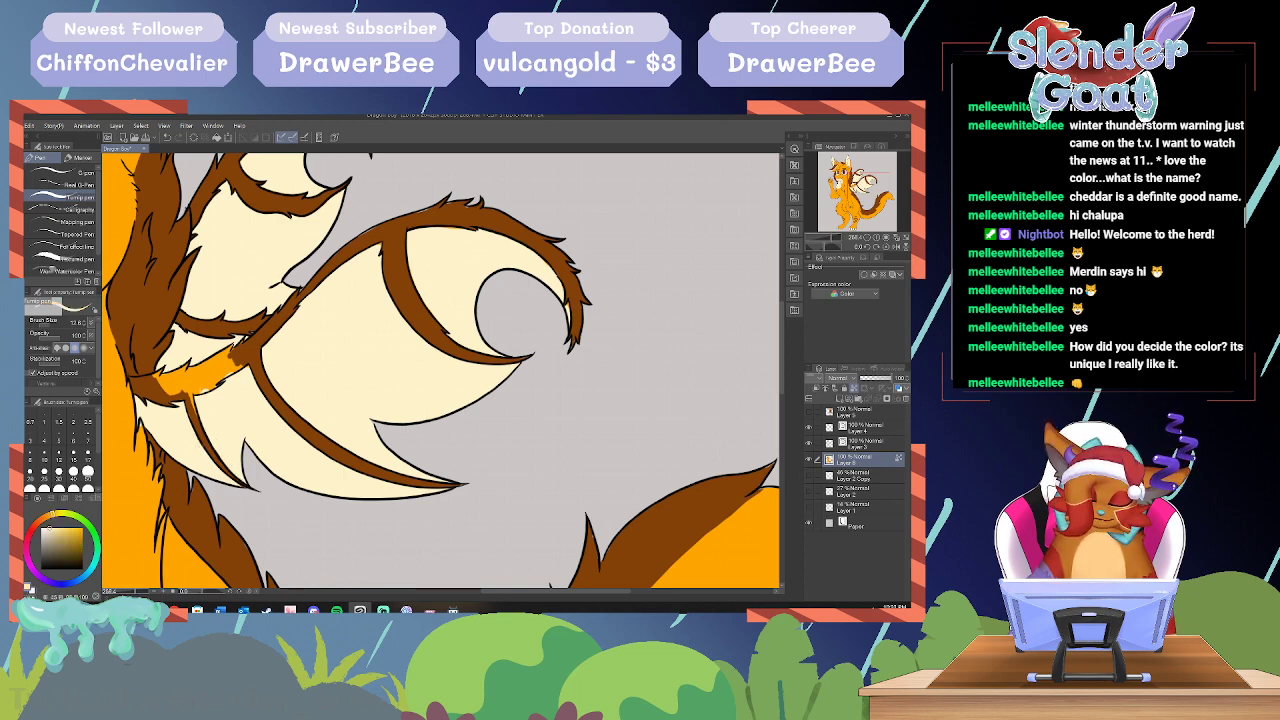
Step: Clean up the front wing's innermost rib tip with cream and fill the remaining orange of the wing's arm with brown
drag(230, 475, 242, 487)
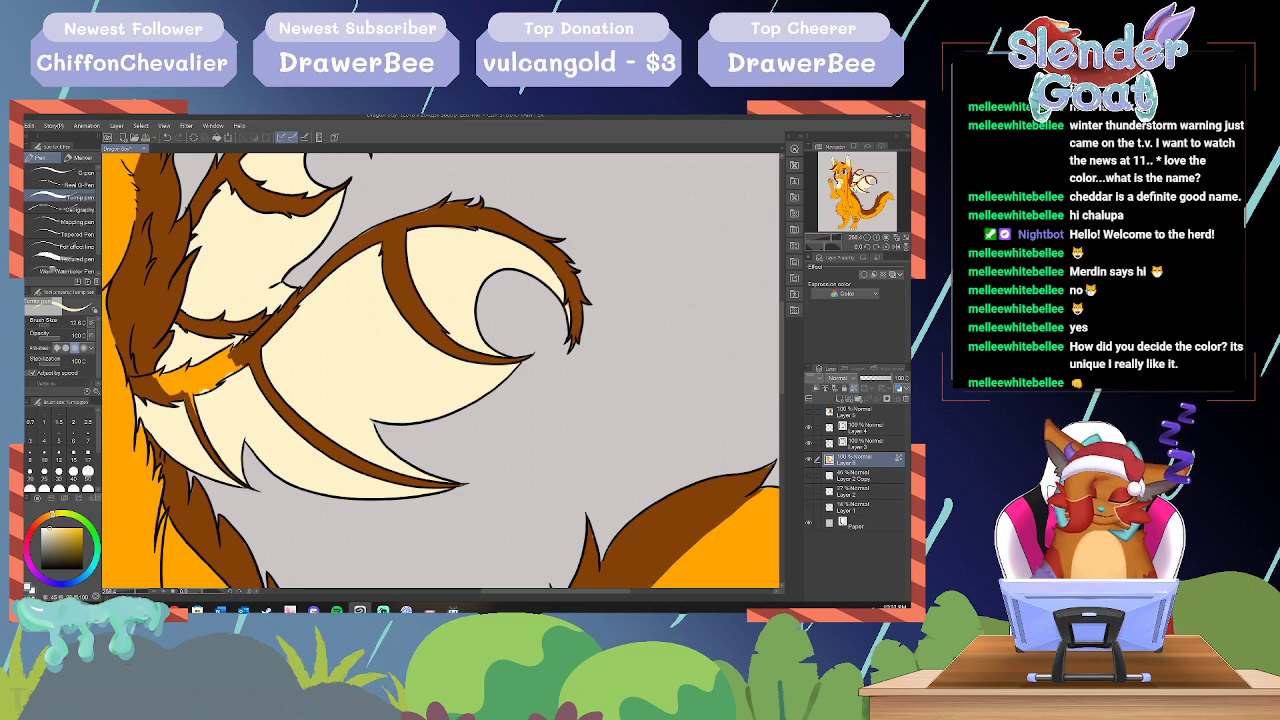
alt+click(214, 446)
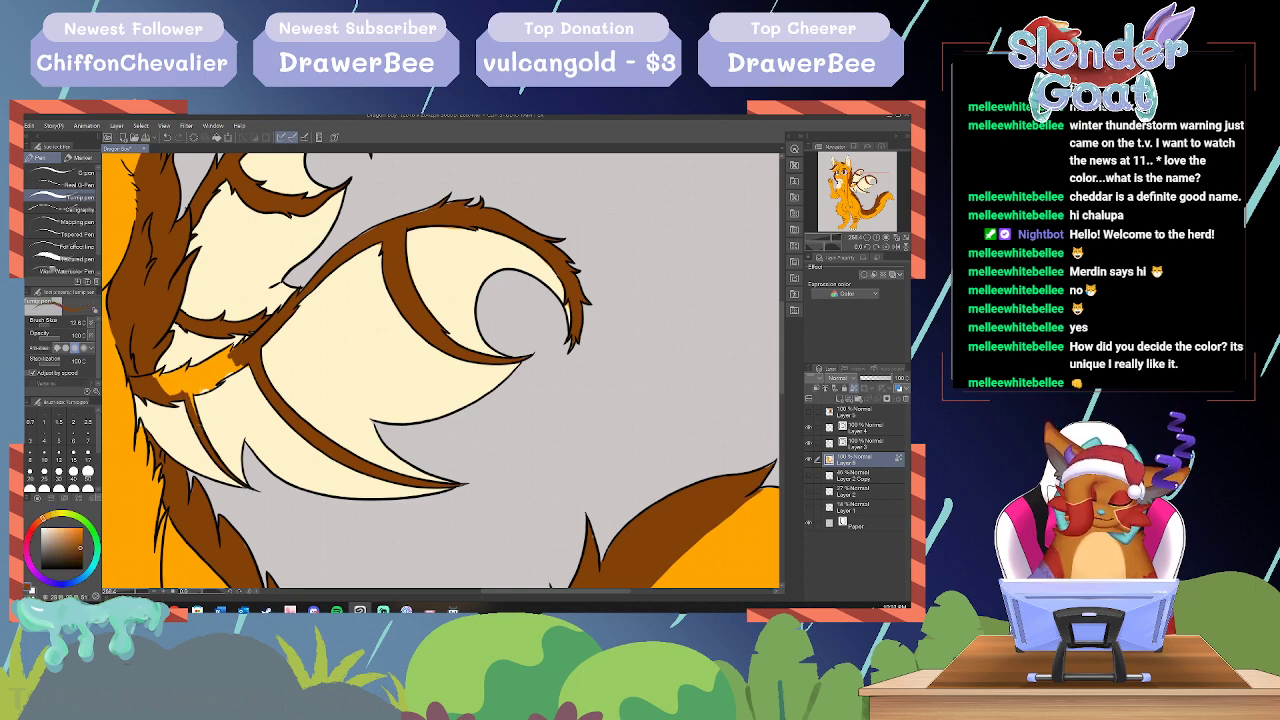
mouse_move(195, 413)
mouse_down()
mouse_move(183, 376)
mouse_move(178, 393)
mouse_up()
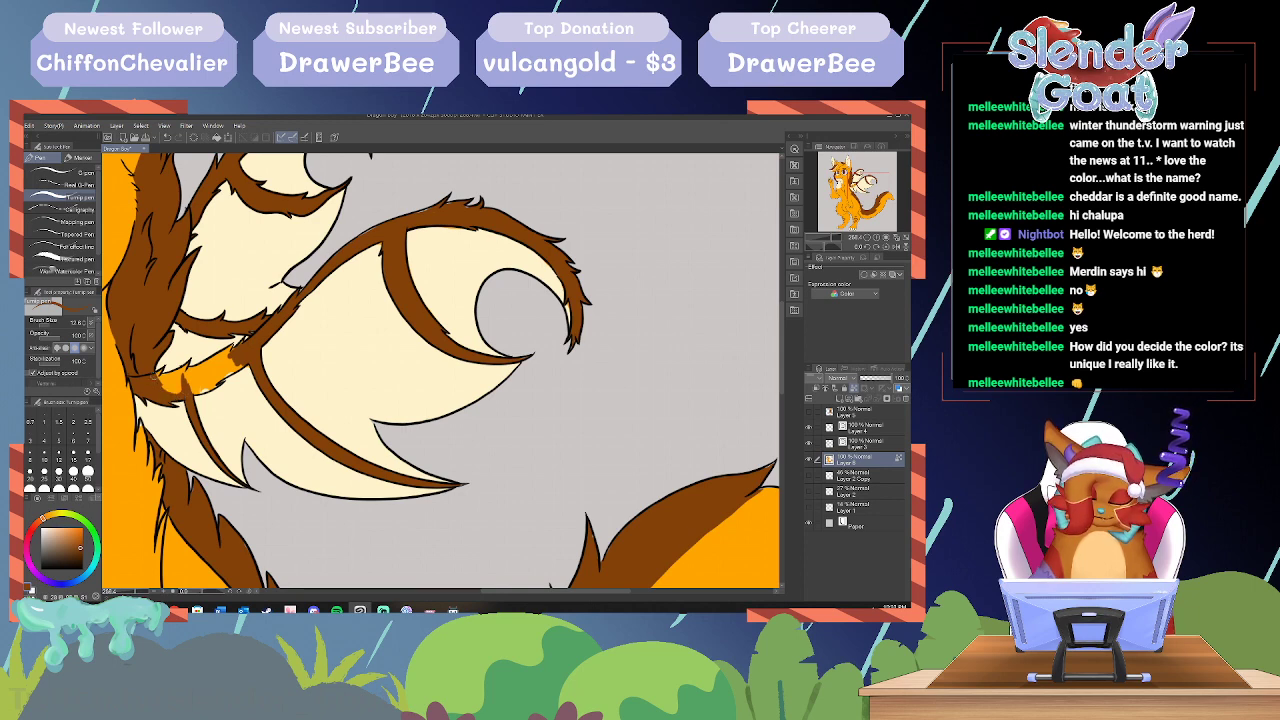
mouse_move(156, 375)
mouse_down()
mouse_move(180, 396)
mouse_move(168, 374)
mouse_move(186, 363)
mouse_move(170, 392)
mouse_move(190, 367)
mouse_move(197, 375)
mouse_up()
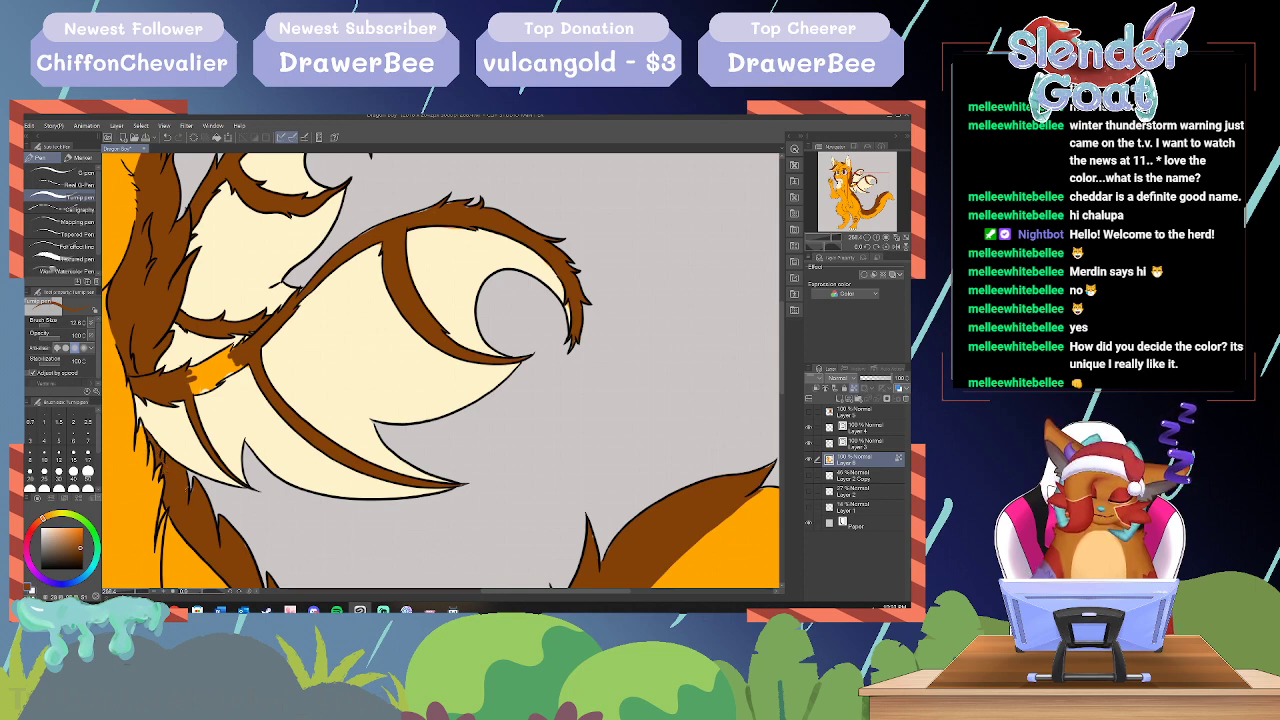
mouse_move(190, 375)
mouse_down()
mouse_move(227, 363)
mouse_move(234, 343)
mouse_move(238, 360)
mouse_move(186, 394)
mouse_move(220, 372)
mouse_move(194, 378)
mouse_up()
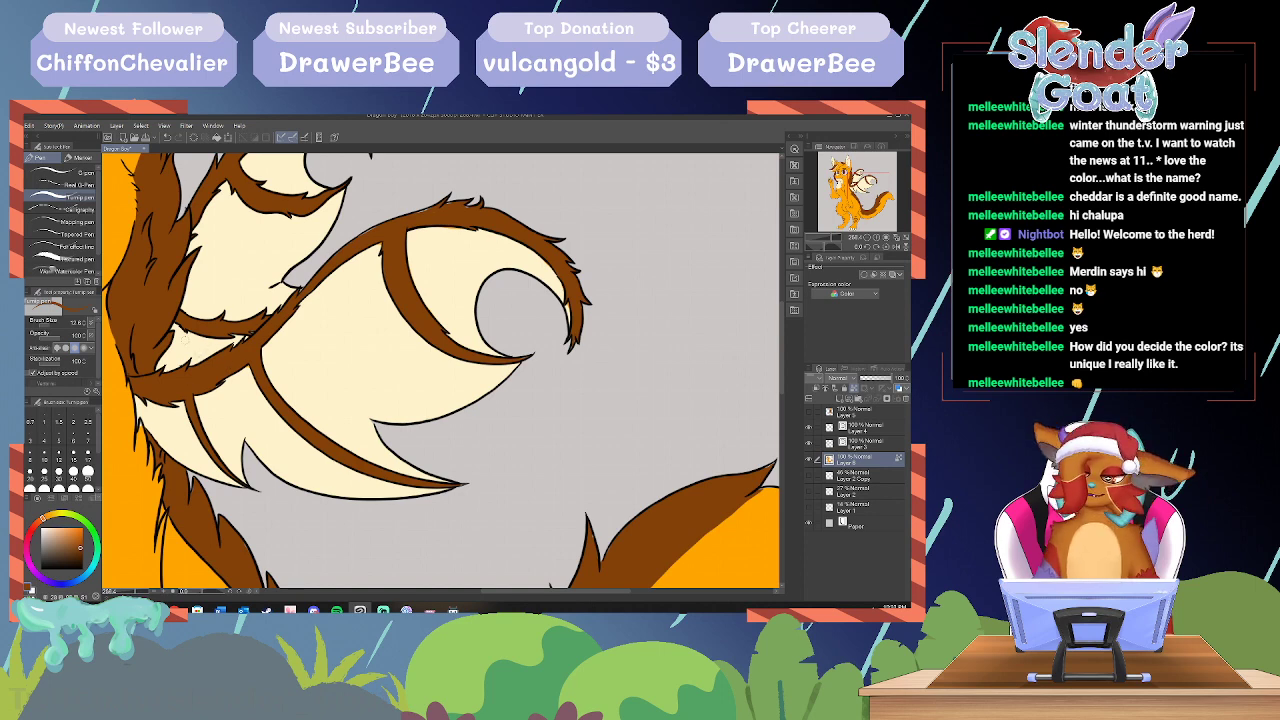
Step: Touch up stray spots along the front wing's arm and base with cream, brown and orange sampled from the drawing
alt+click(242, 392)
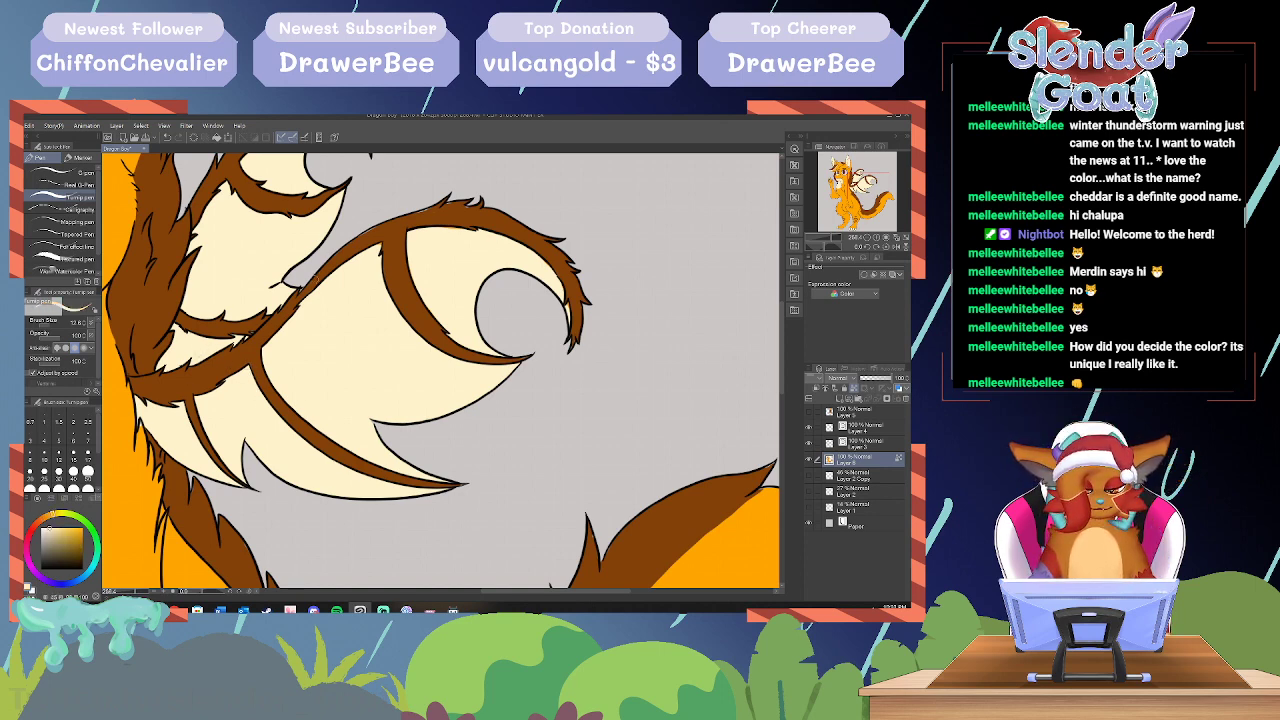
alt+click(316, 278)
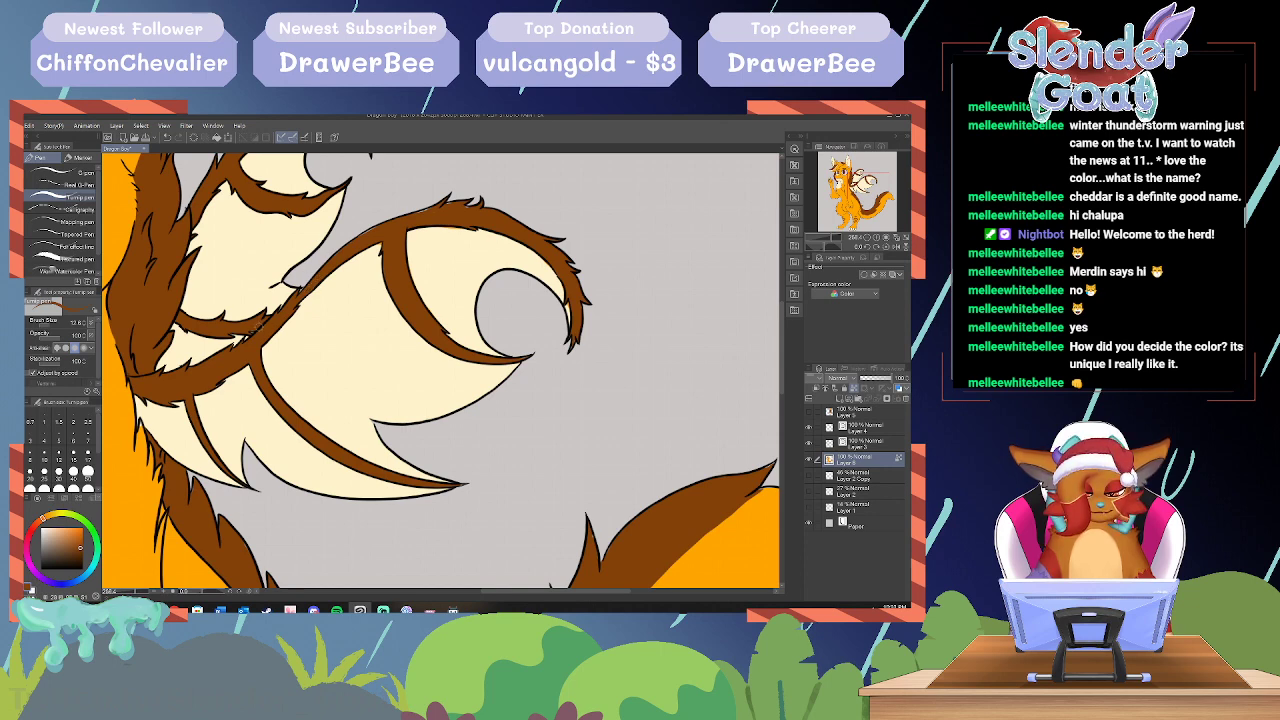
alt+click(192, 353)
drag(168, 372, 164, 370)
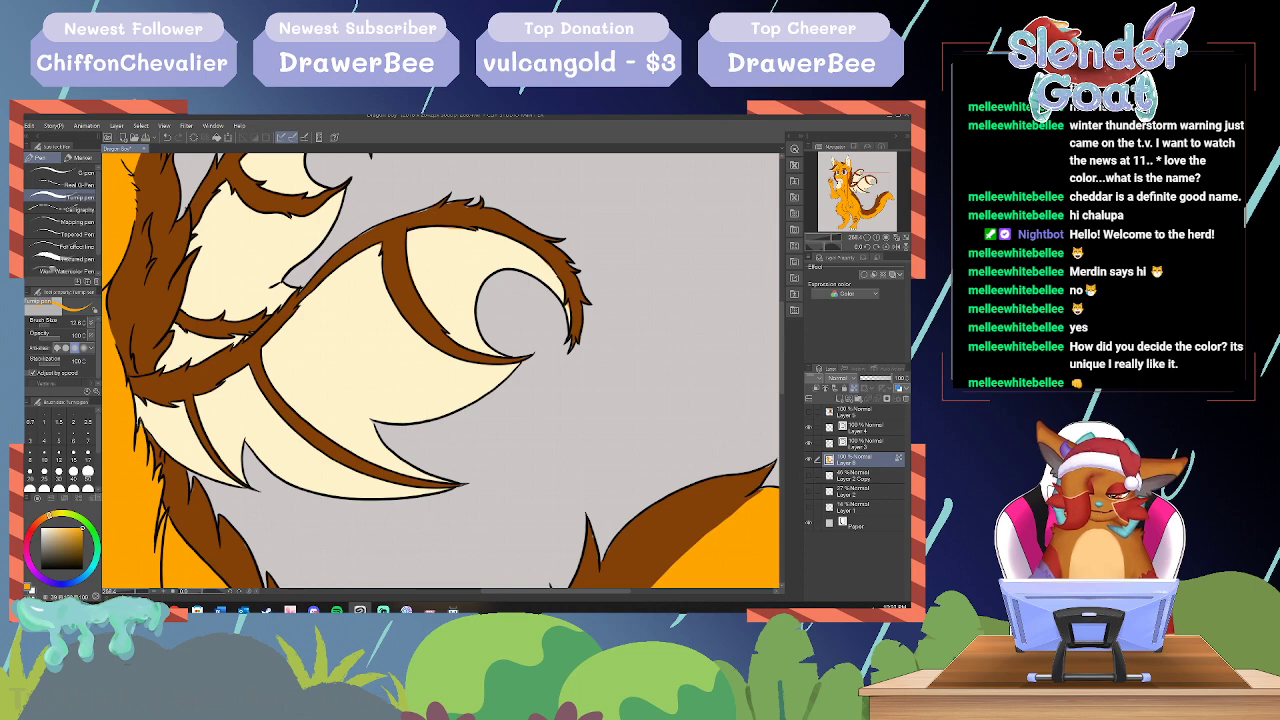
alt+click(154, 441)
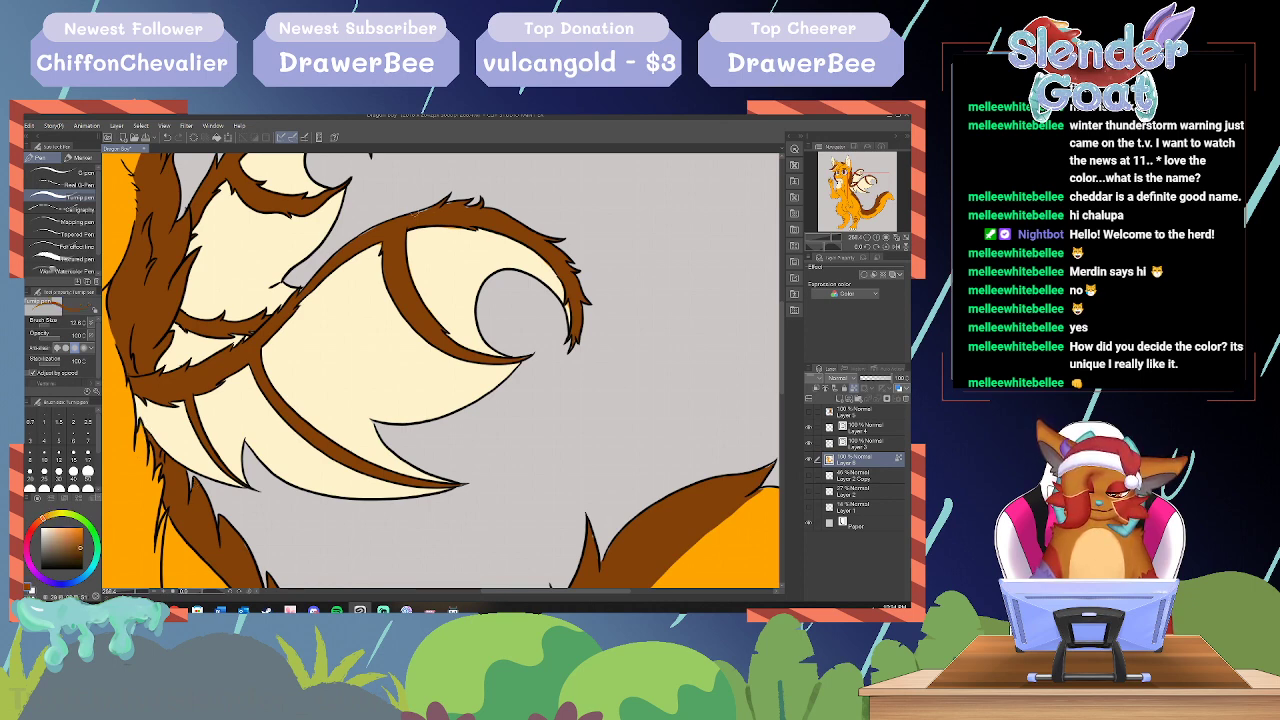
alt+click(445, 233)
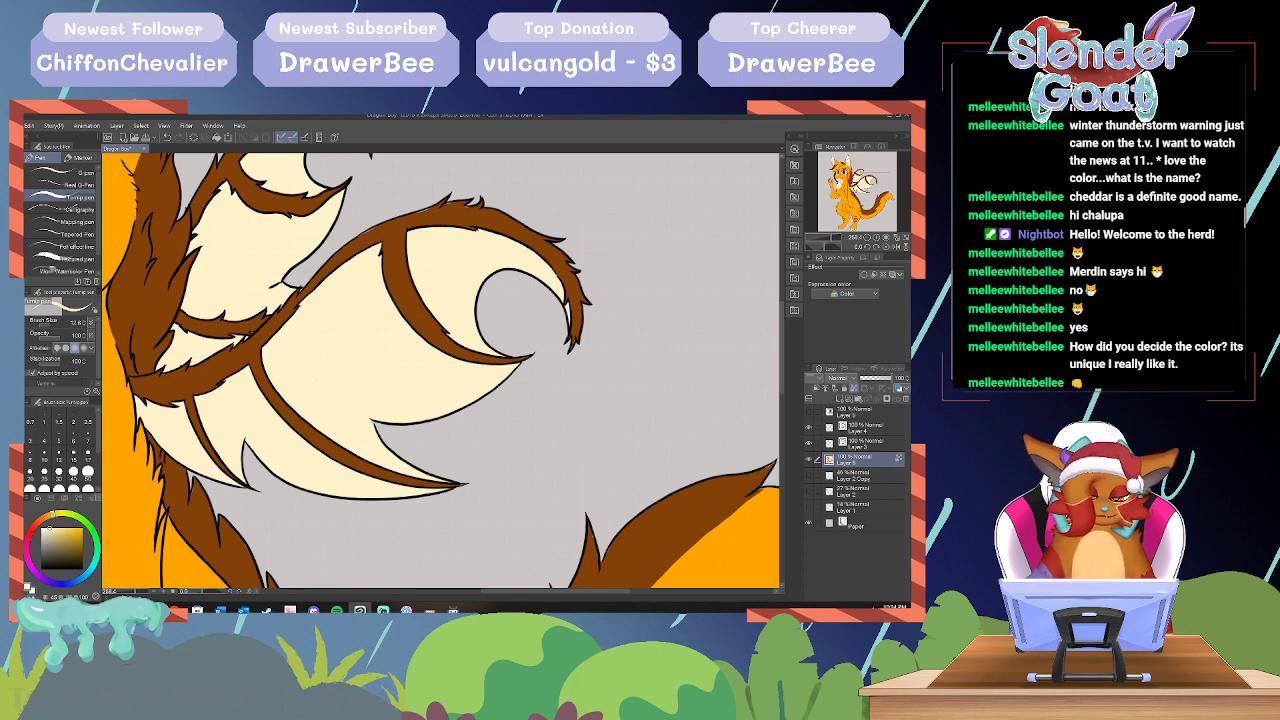
Step: Paint the raised paw's main pad and toe pads a muted red derived from the eye colour
drag(137, 591, 131, 589)
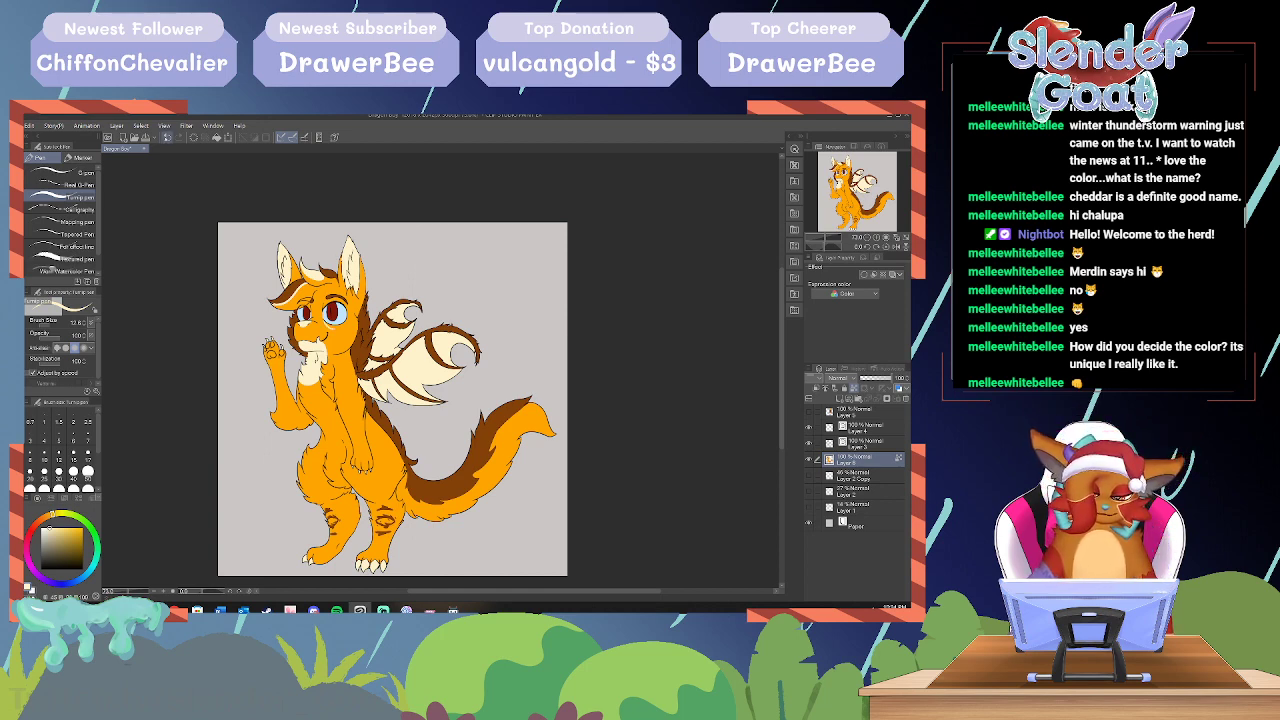
drag(125, 593, 132, 595)
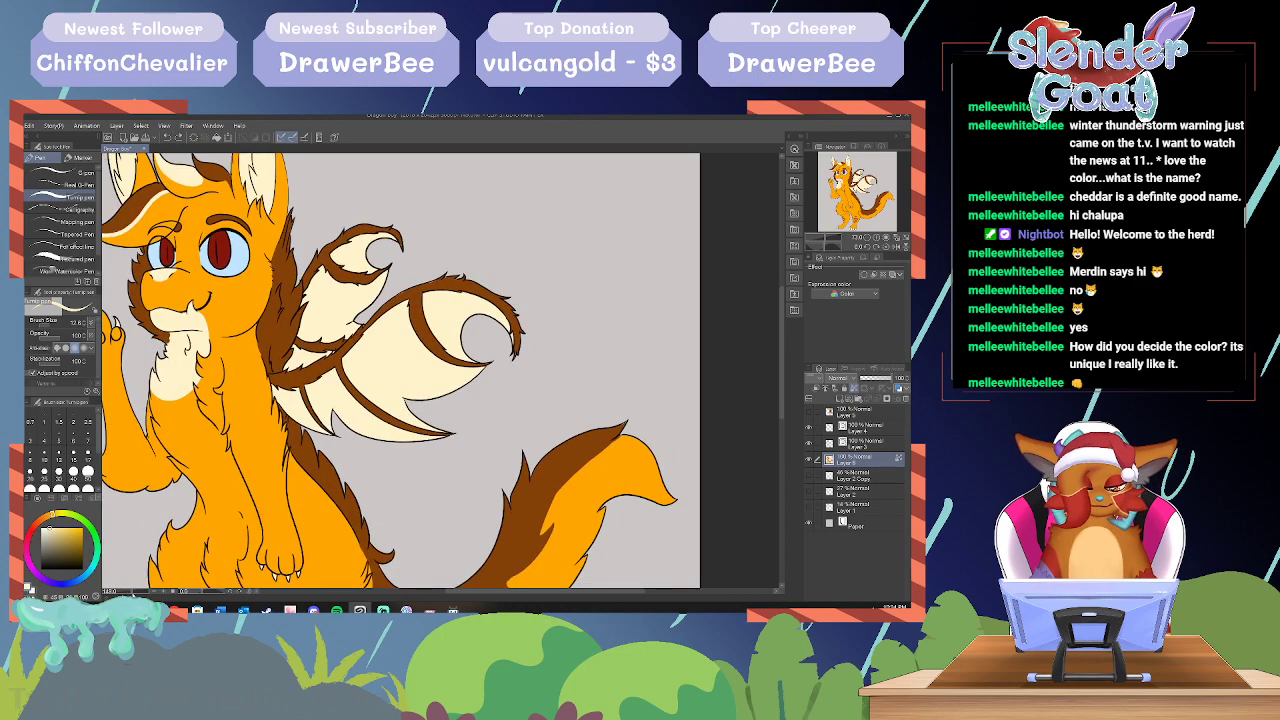
drag(528, 595, 478, 595)
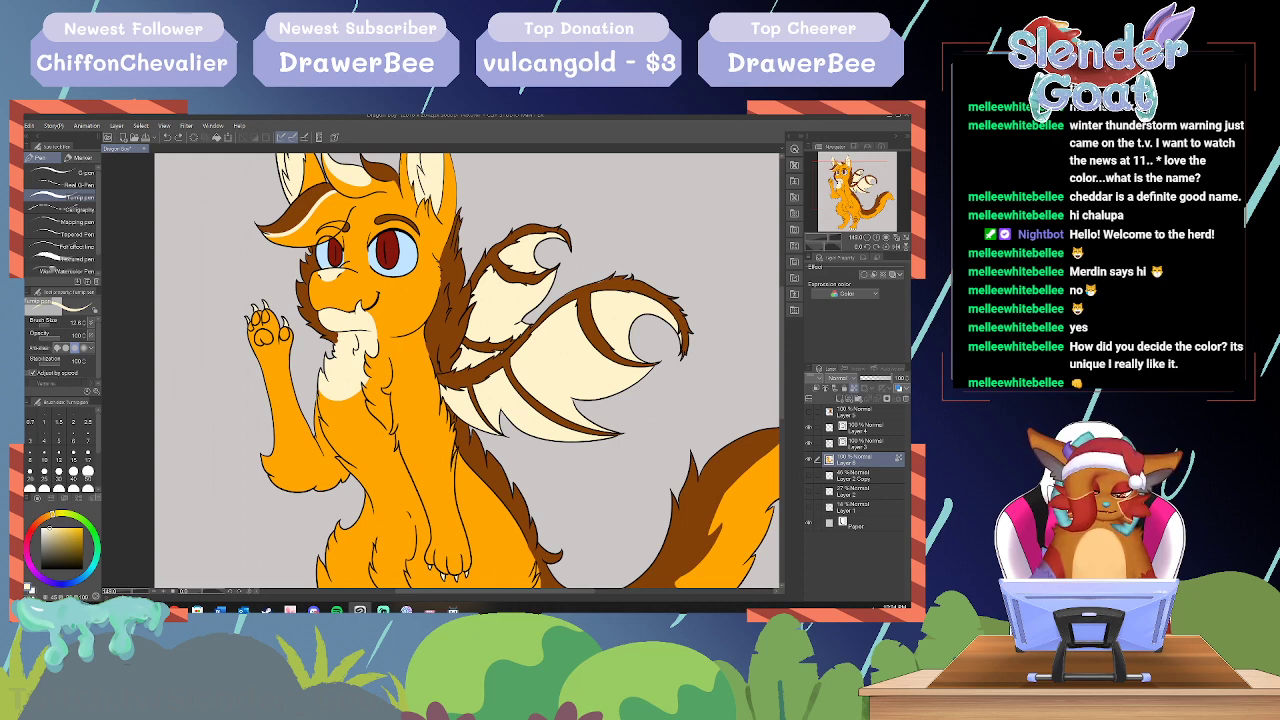
alt+click(395, 250)
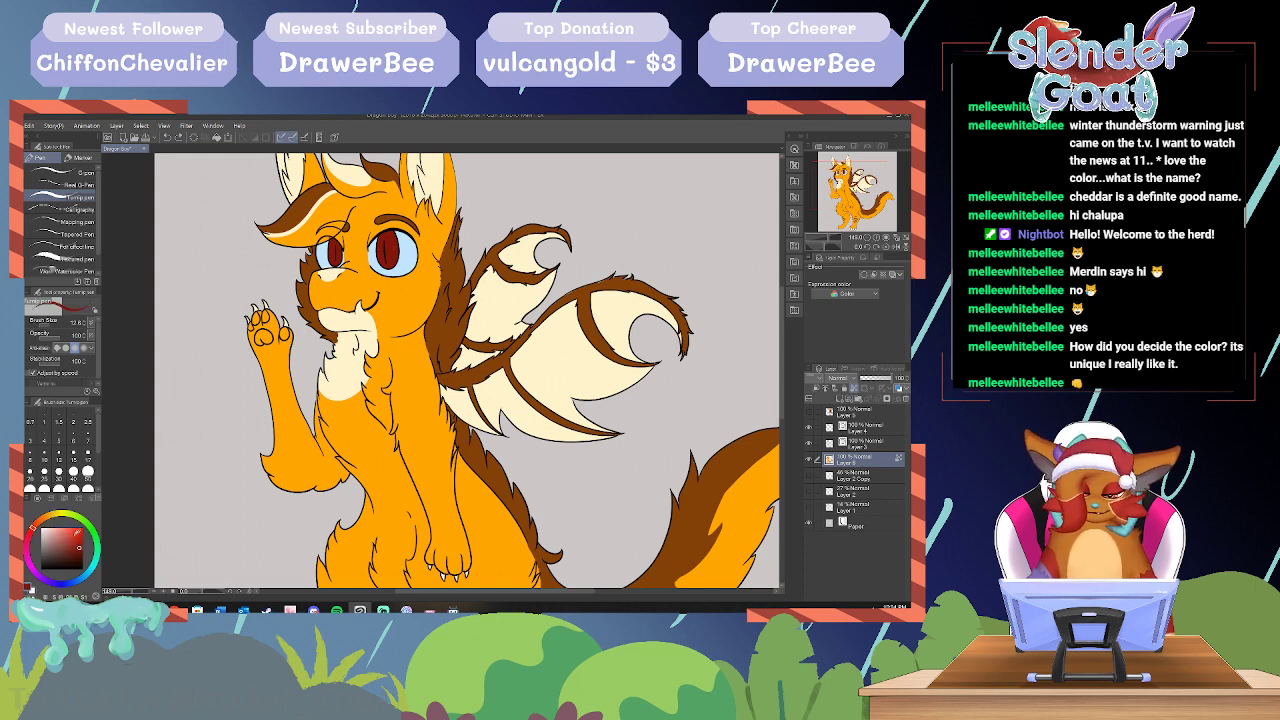
drag(77, 534, 68, 535)
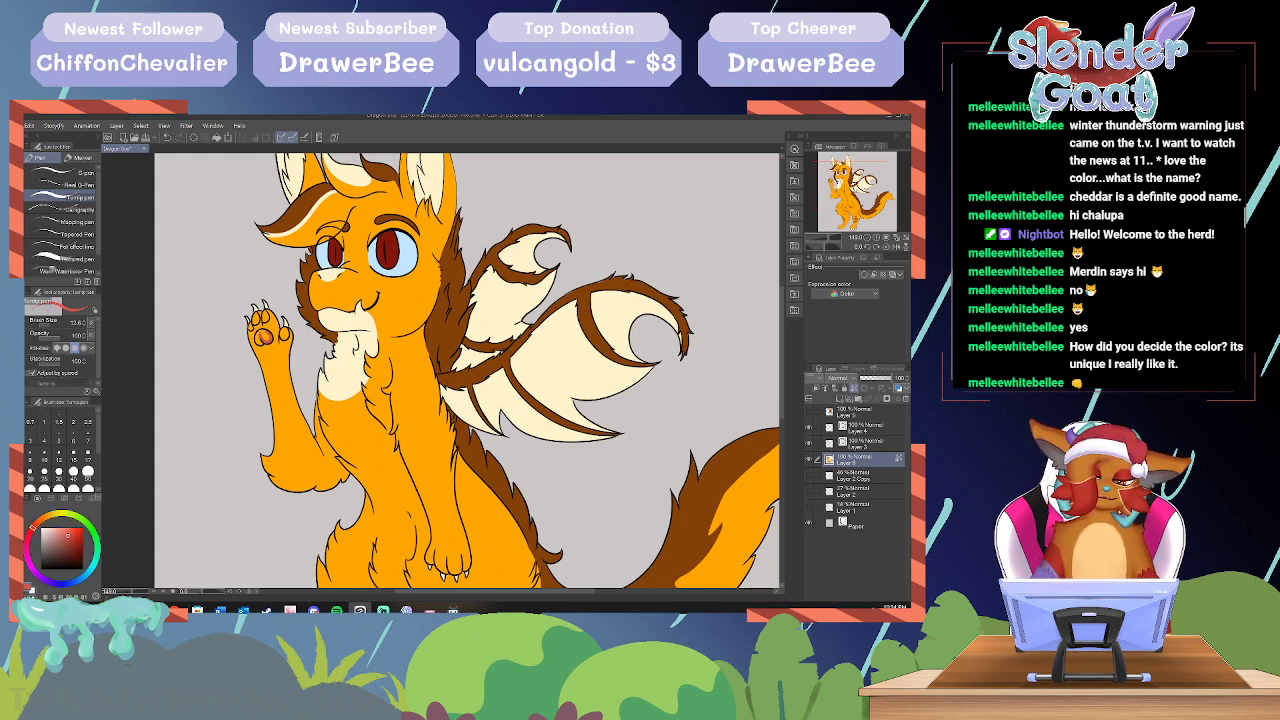
mouse_move(262, 332)
mouse_down()
mouse_move(260, 344)
mouse_move(287, 335)
mouse_move(268, 322)
mouse_up()
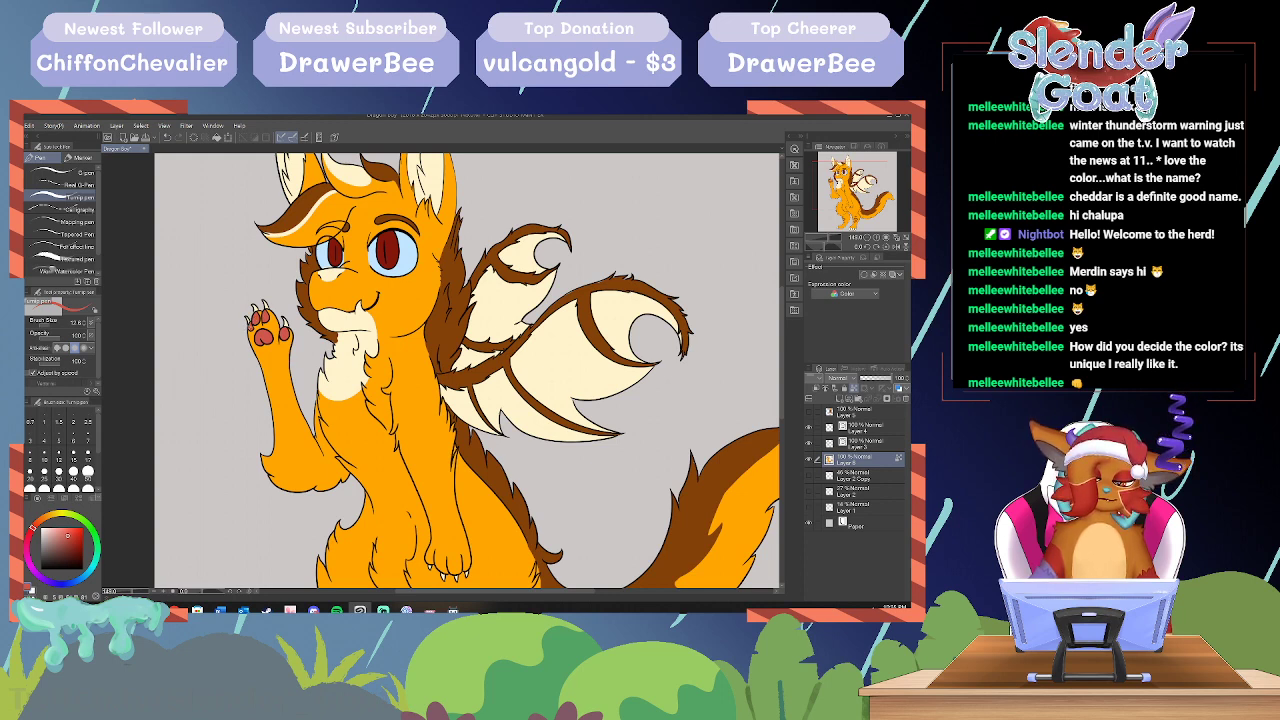
Step: Fill the slit pupils of both eyes with a lighter orange-red
scroll(467, 370, up, 3)
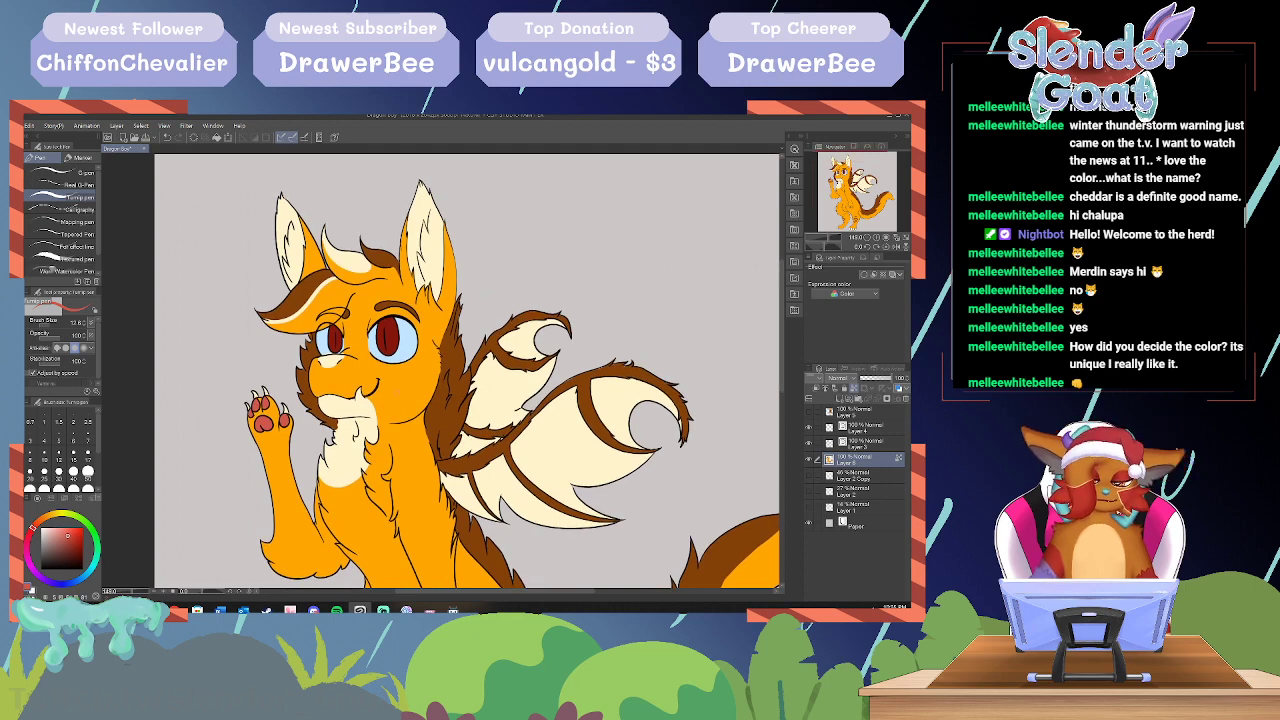
alt+click(395, 393)
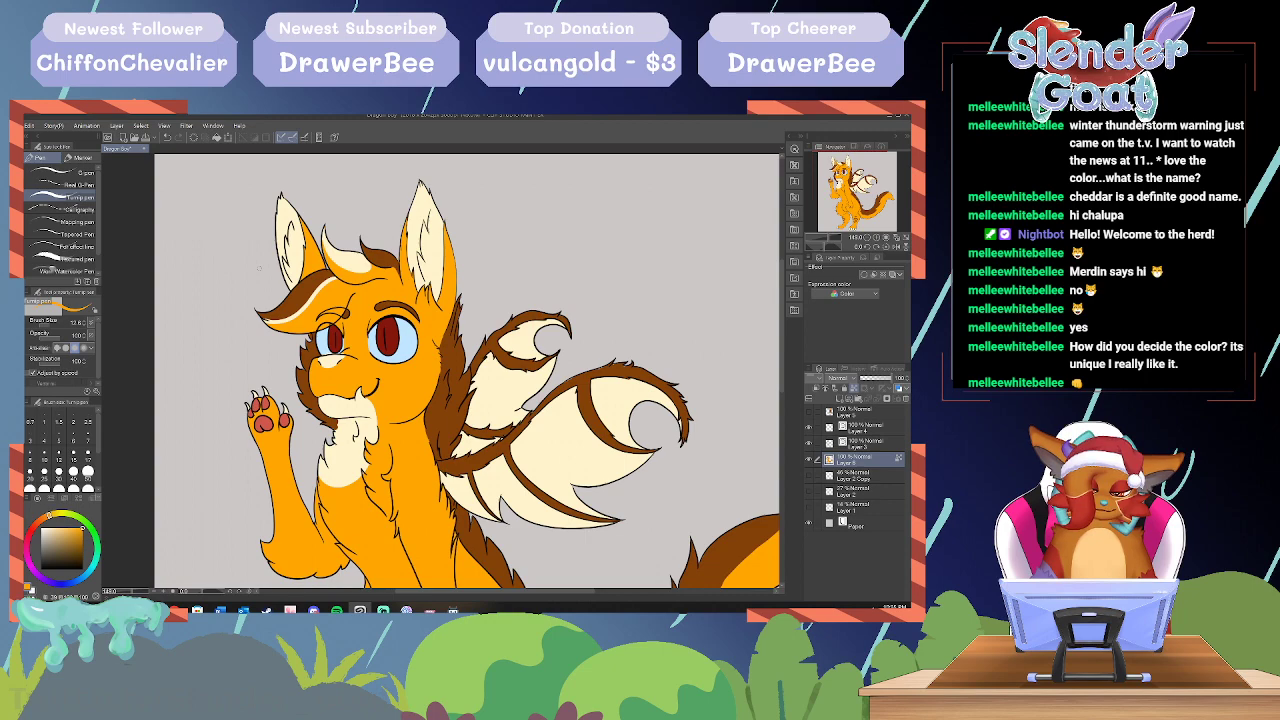
key(ctrl+plus)
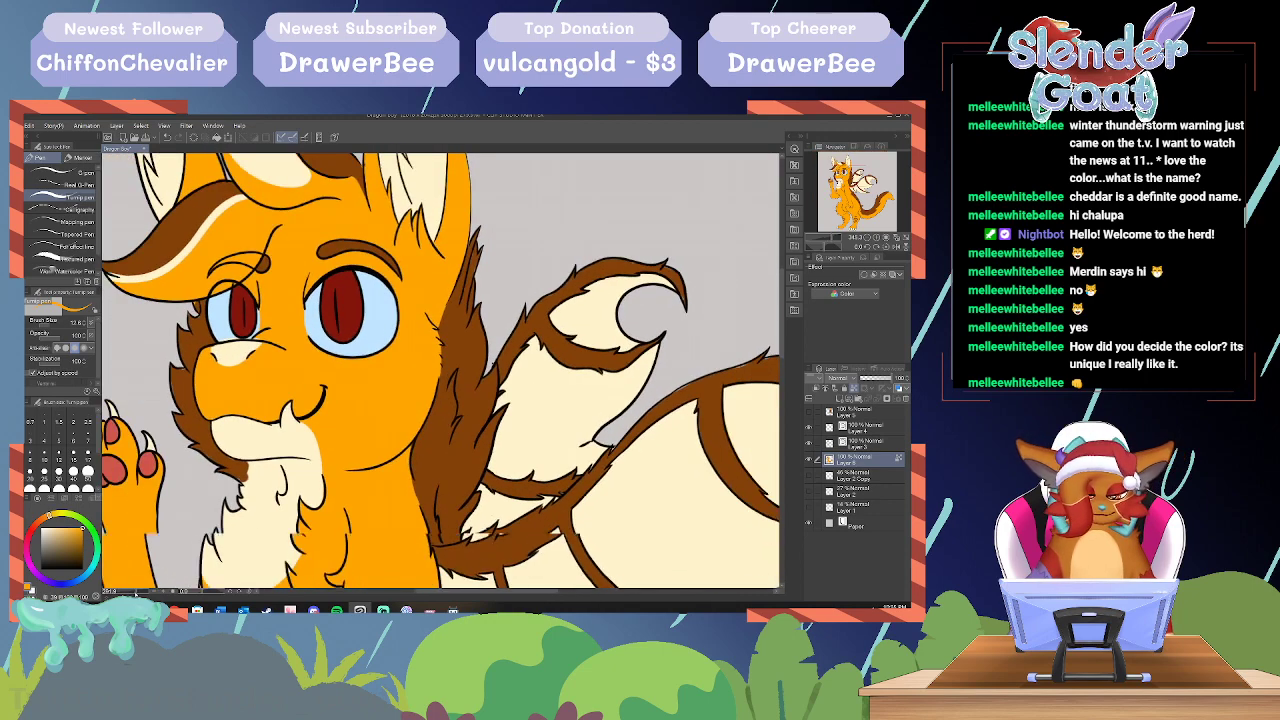
alt+click(349, 305)
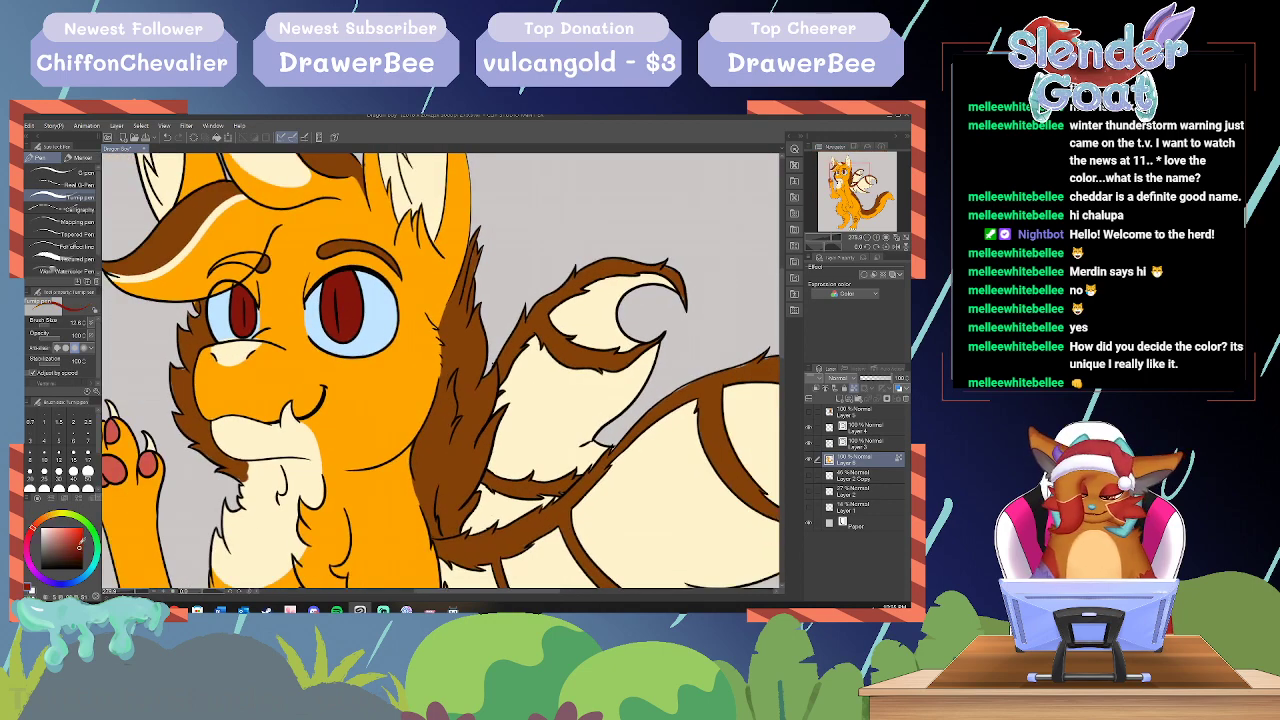
click(81, 539)
drag(33, 527, 39, 521)
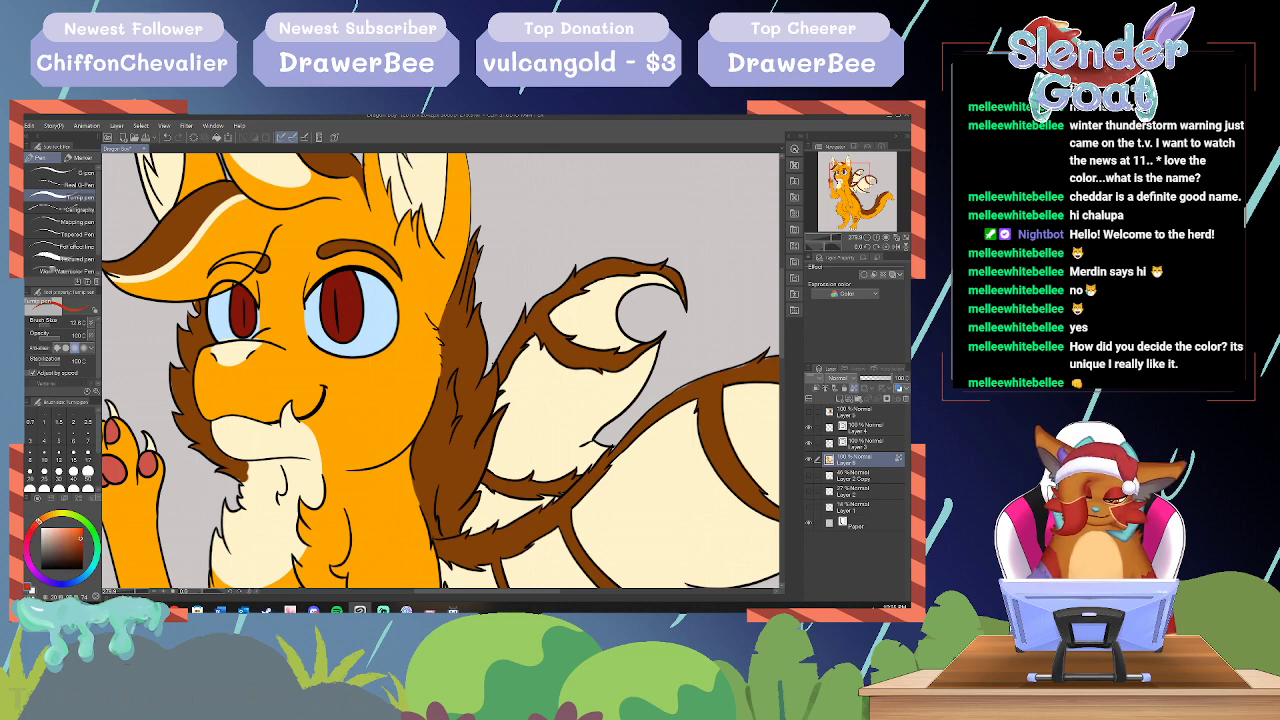
mouse_move(335, 303)
mouse_down()
mouse_move(334, 291)
mouse_move(338, 331)
mouse_move(332, 285)
mouse_move(338, 334)
mouse_up()
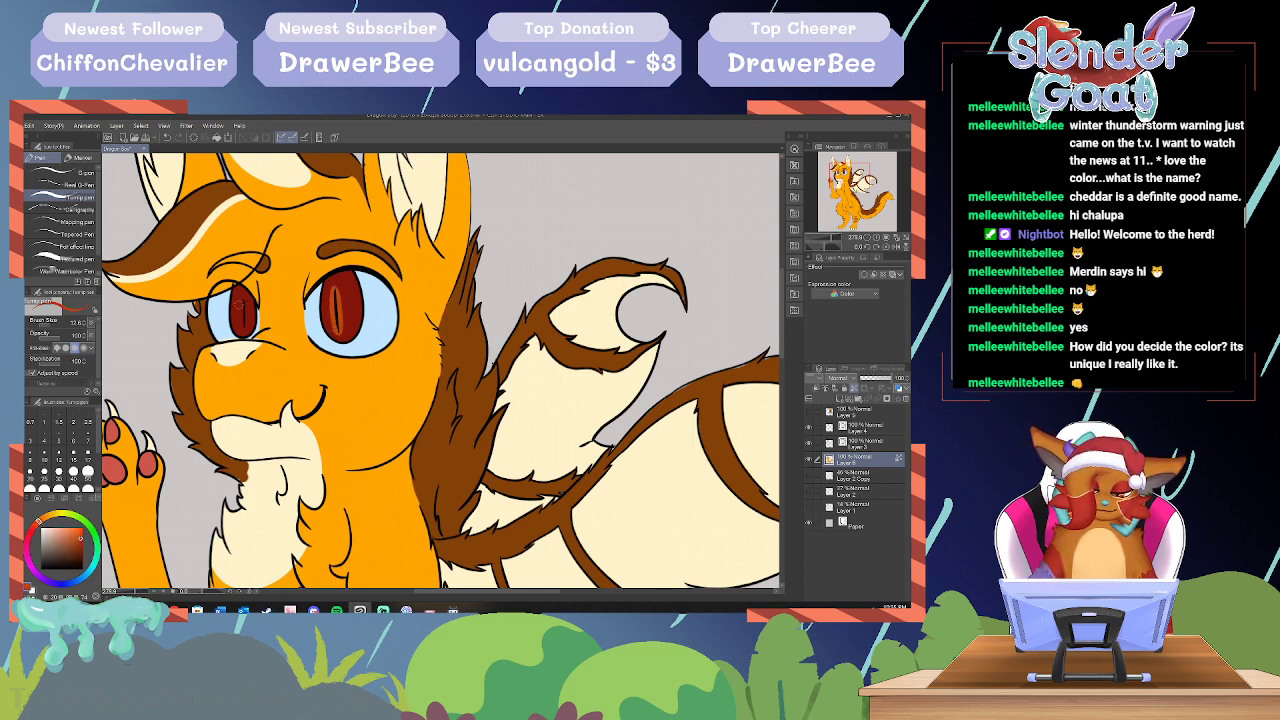
mouse_move(241, 297)
mouse_down()
mouse_move(244, 333)
mouse_move(244, 293)
mouse_up()
Step: Shade the upper part of both irises with a darker red
alt+click(351, 301)
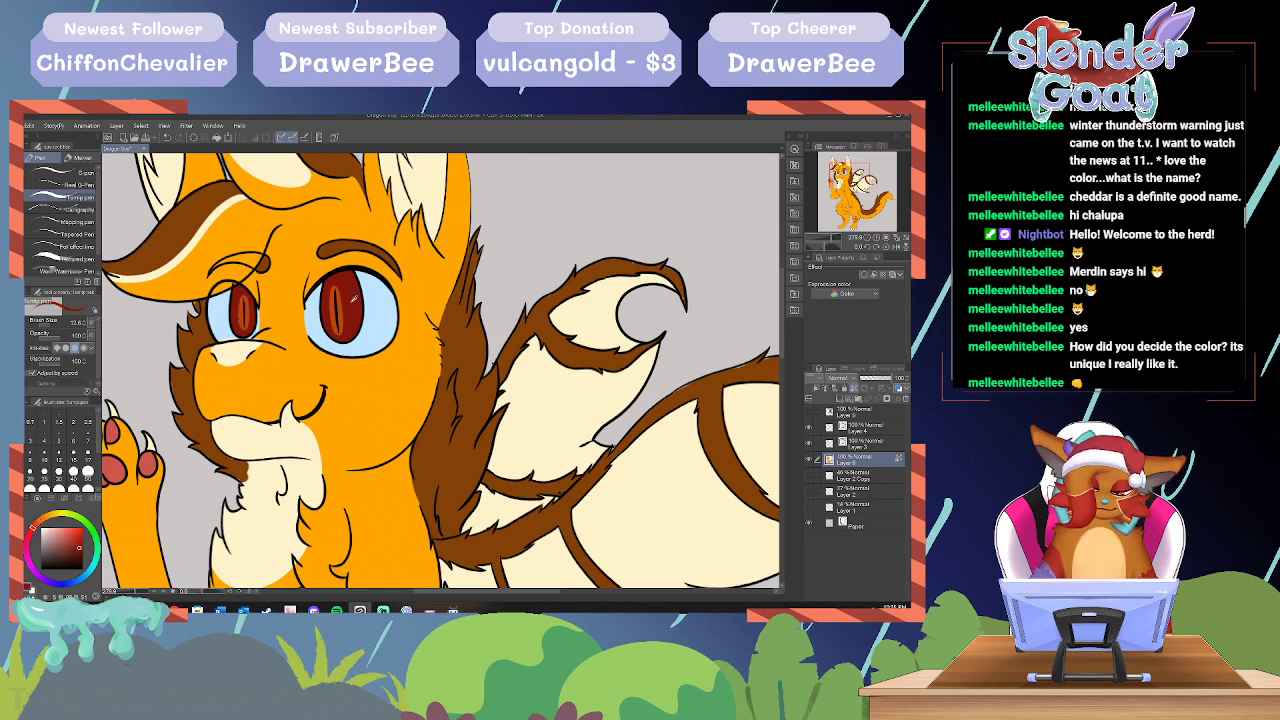
click(78, 558)
click(30, 535)
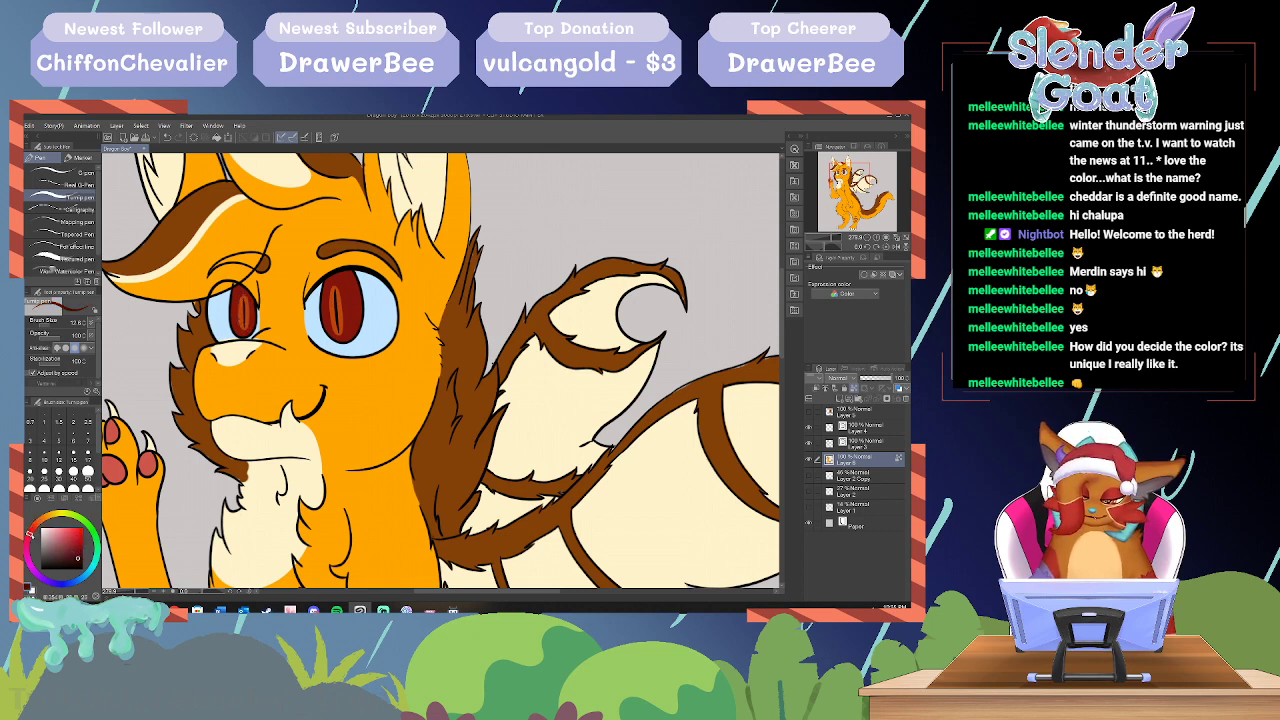
mouse_move(326, 291)
mouse_down()
mouse_move(354, 286)
mouse_move(360, 299)
mouse_up()
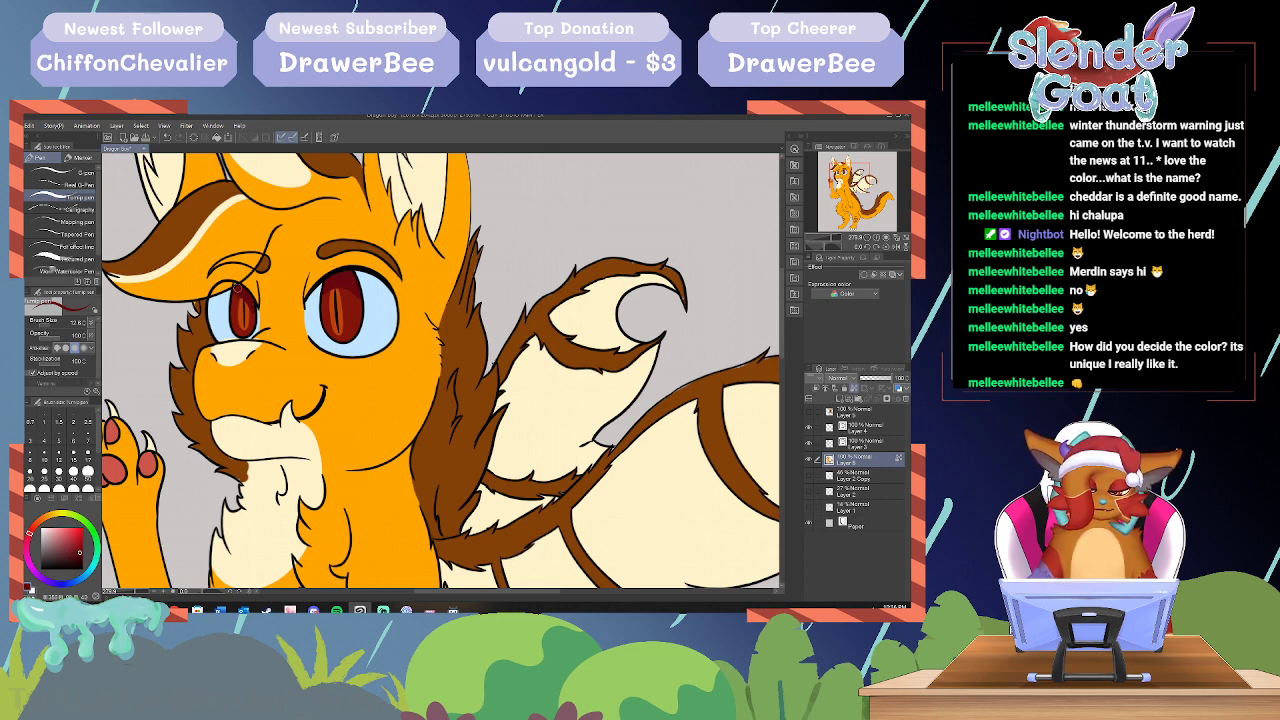
alt+click(351, 317)
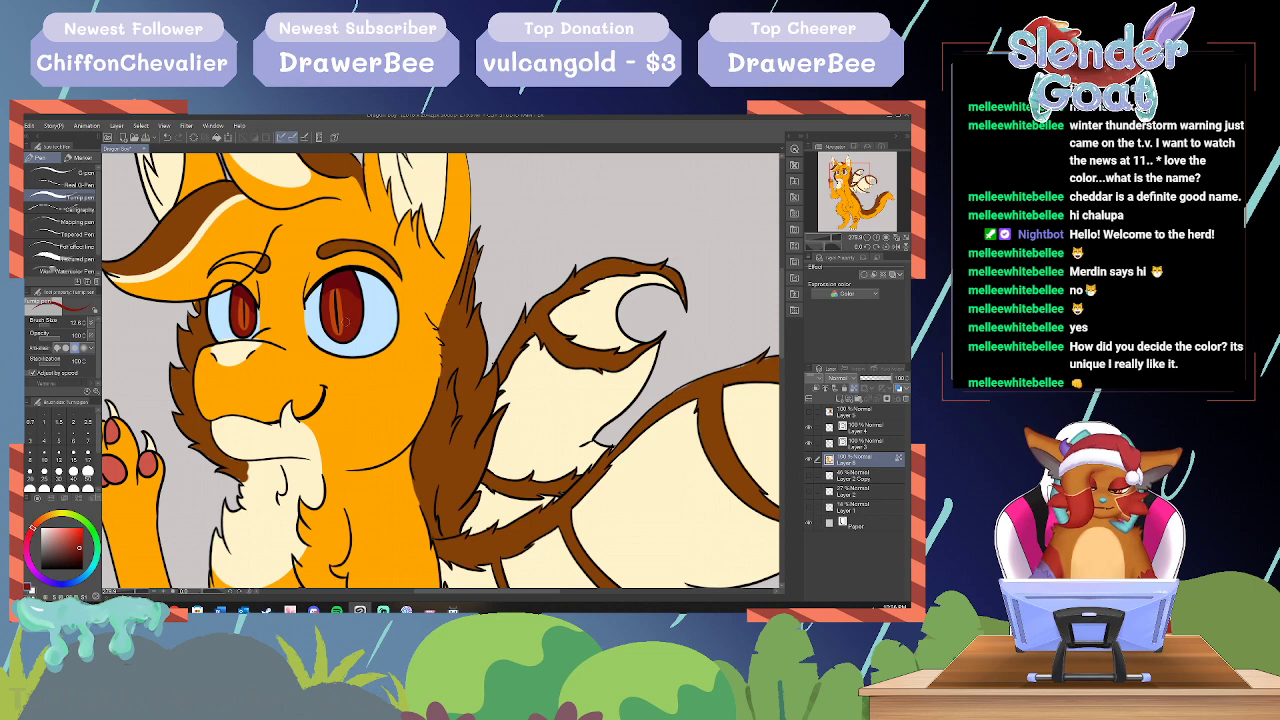
click(40, 520)
click(78, 541)
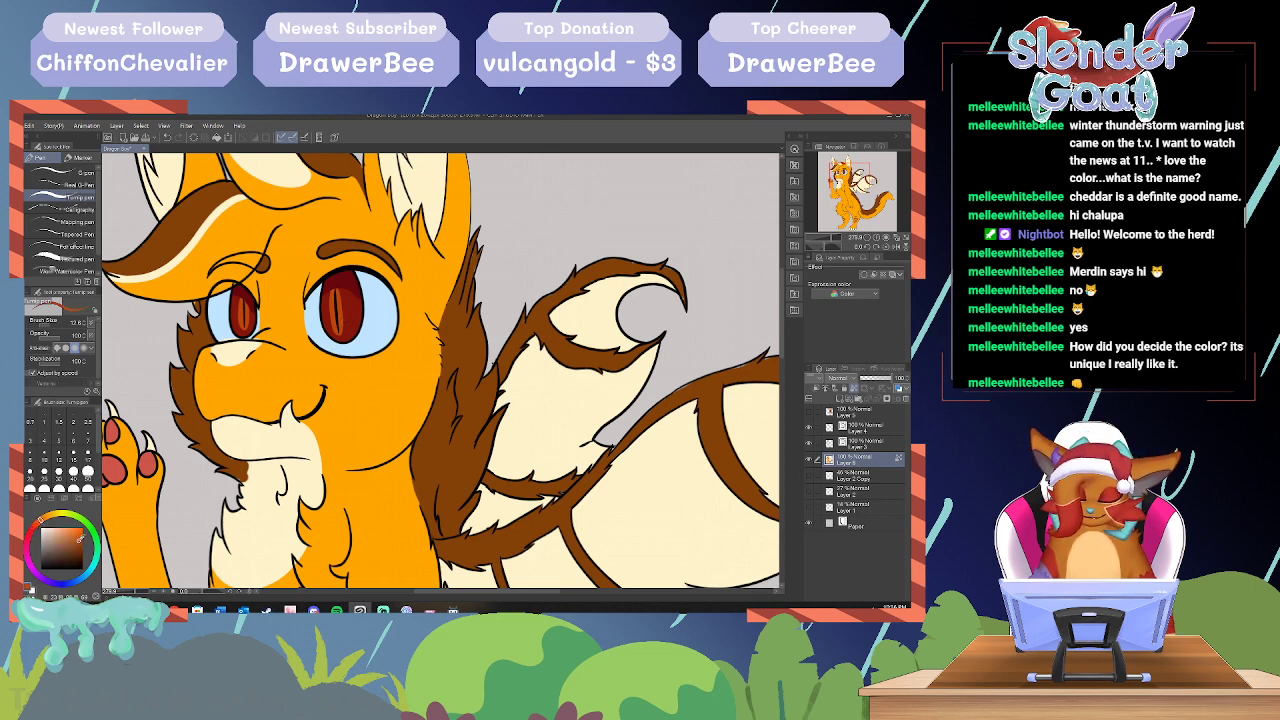
mouse_move(342, 328)
mouse_down()
mouse_move(355, 322)
mouse_move(352, 332)
mouse_up()
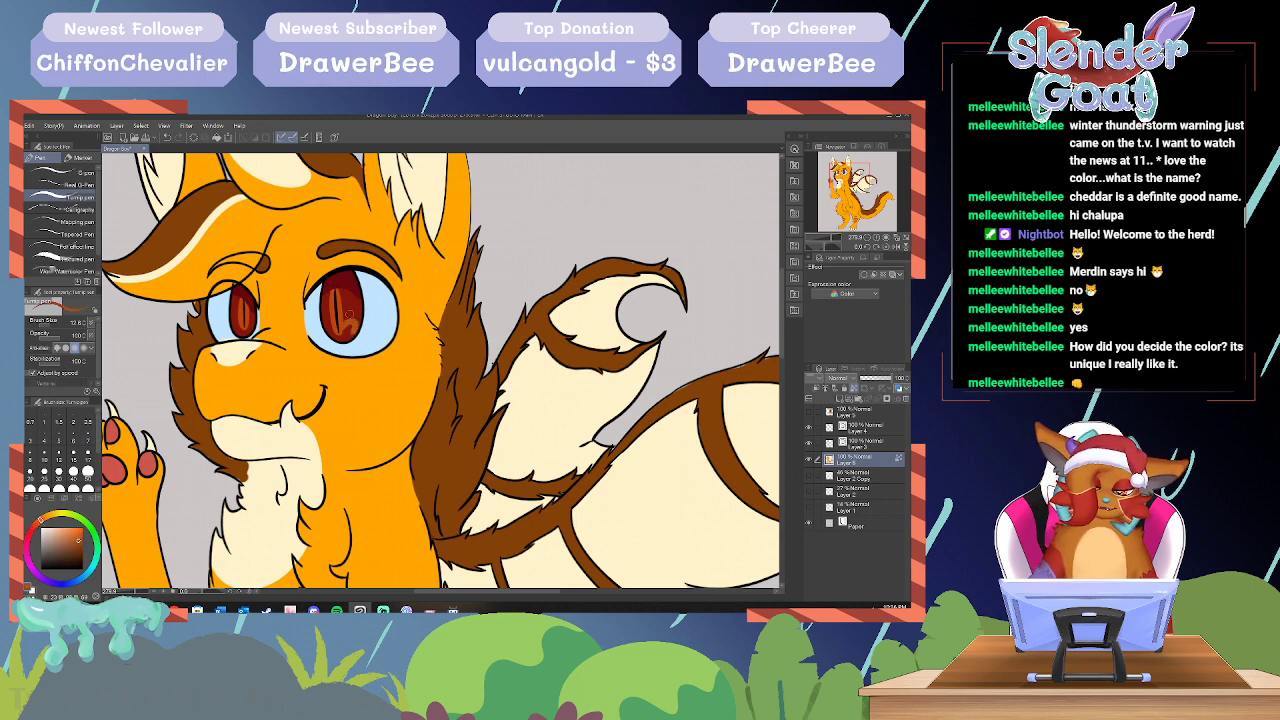
click(168, 137)
Step: Paint a light orange patch on the lower part of both irises, tidying the larger one's edge with the eye's sampled blue
click(47, 517)
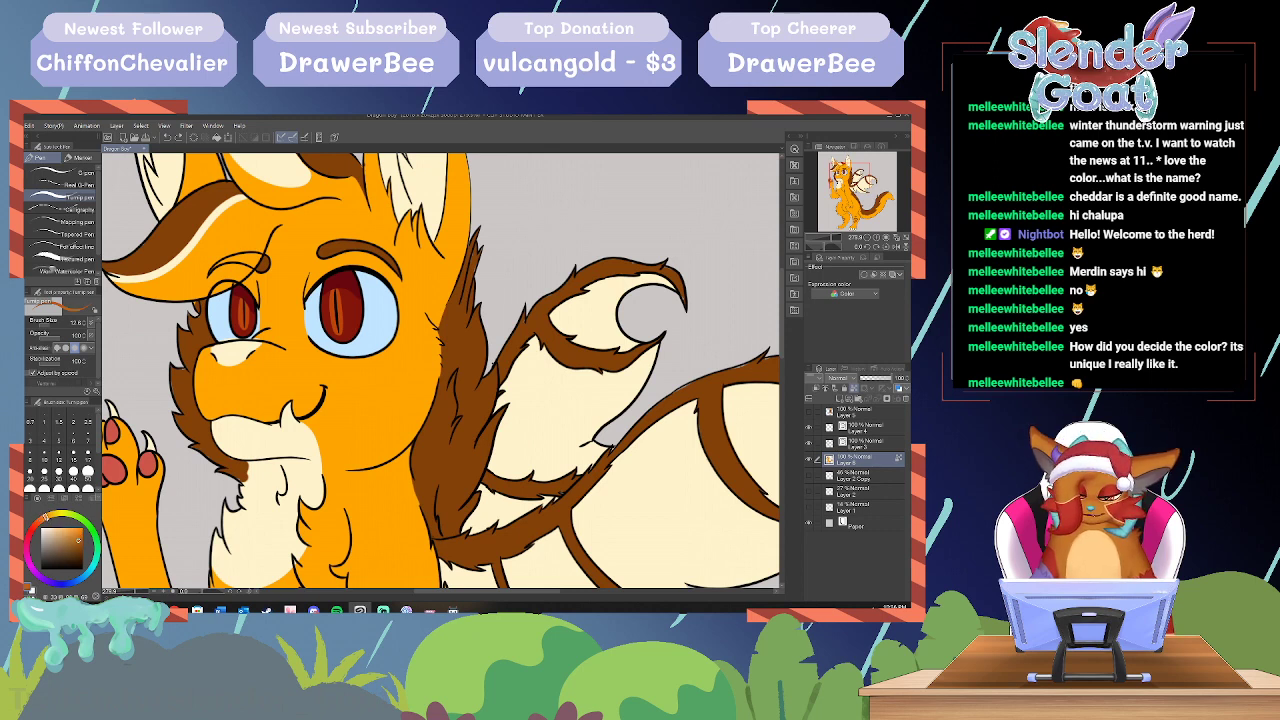
drag(342, 328, 354, 322)
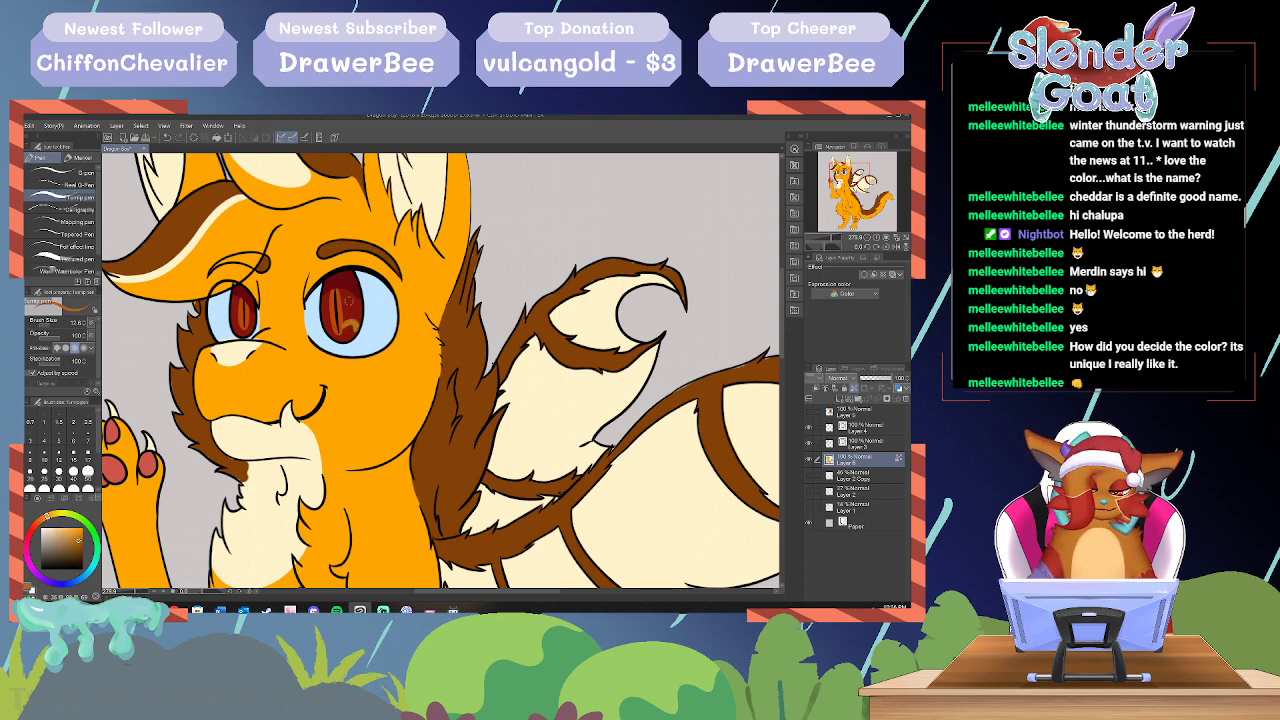
click(168, 137)
click(72, 532)
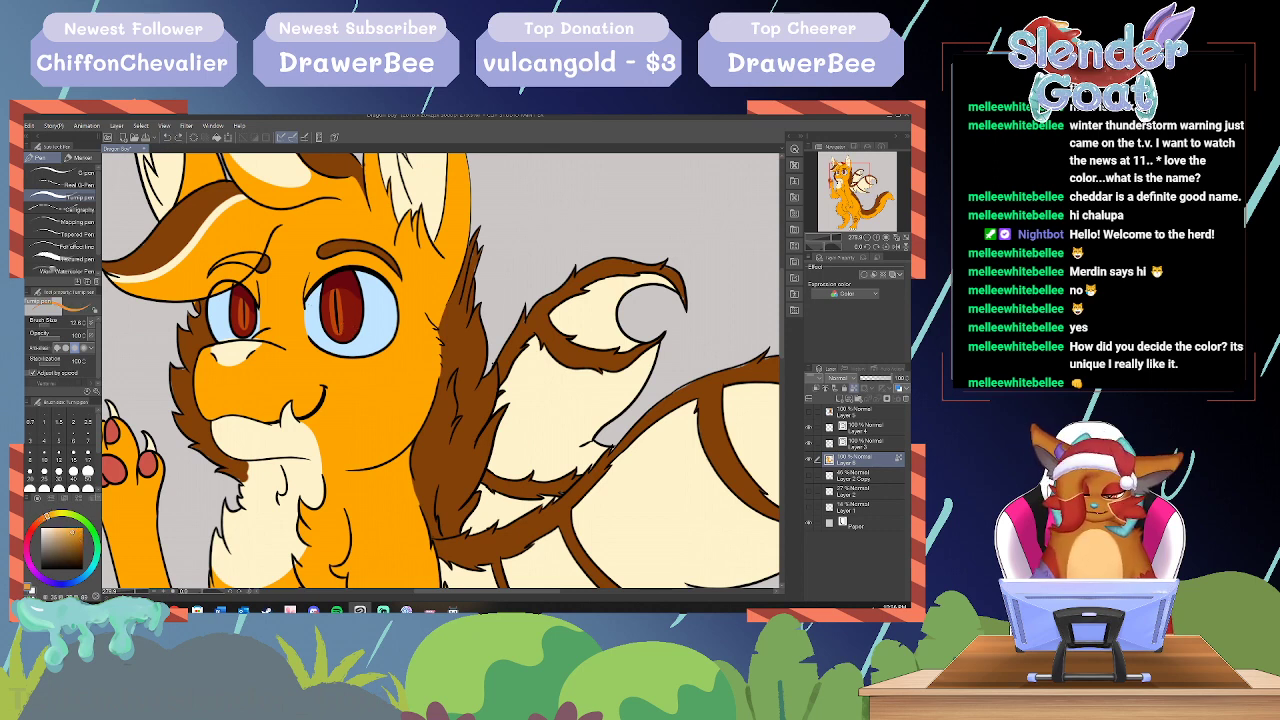
mouse_move(342, 330)
mouse_down()
mouse_move(355, 322)
mouse_move(340, 340)
mouse_move(328, 326)
mouse_move(346, 330)
mouse_move(334, 330)
mouse_up()
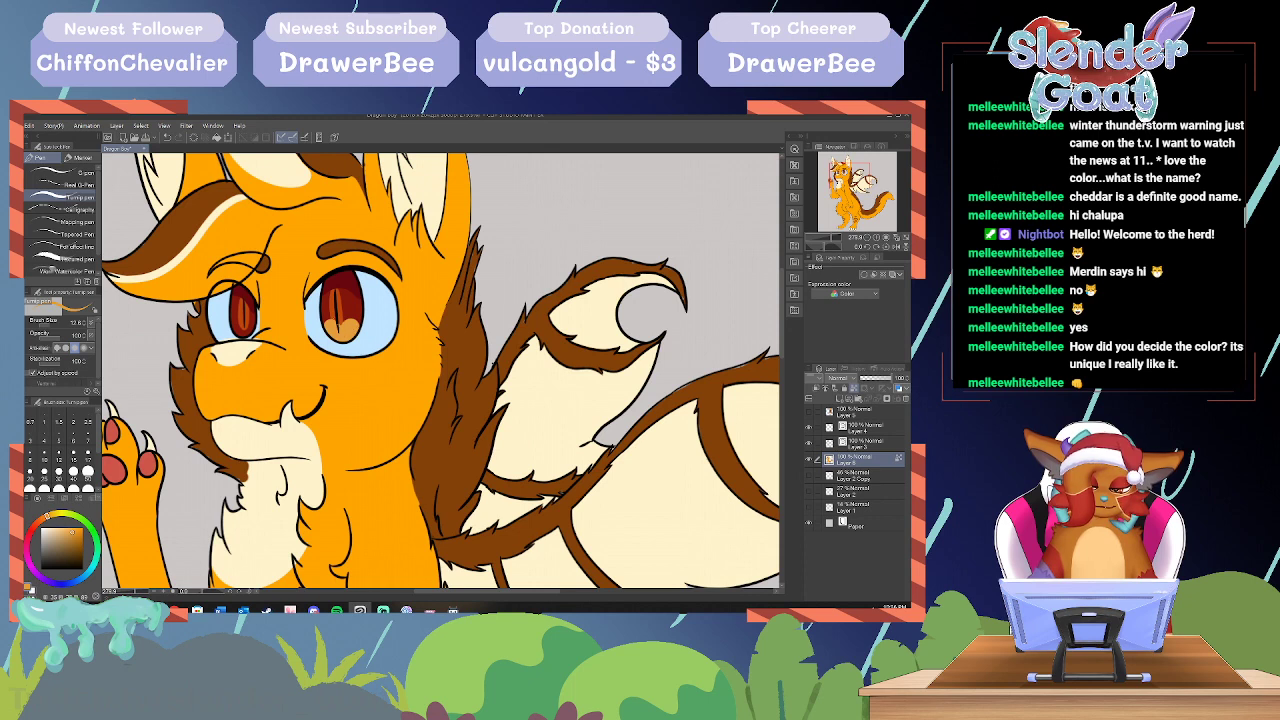
click(168, 138)
click(168, 138)
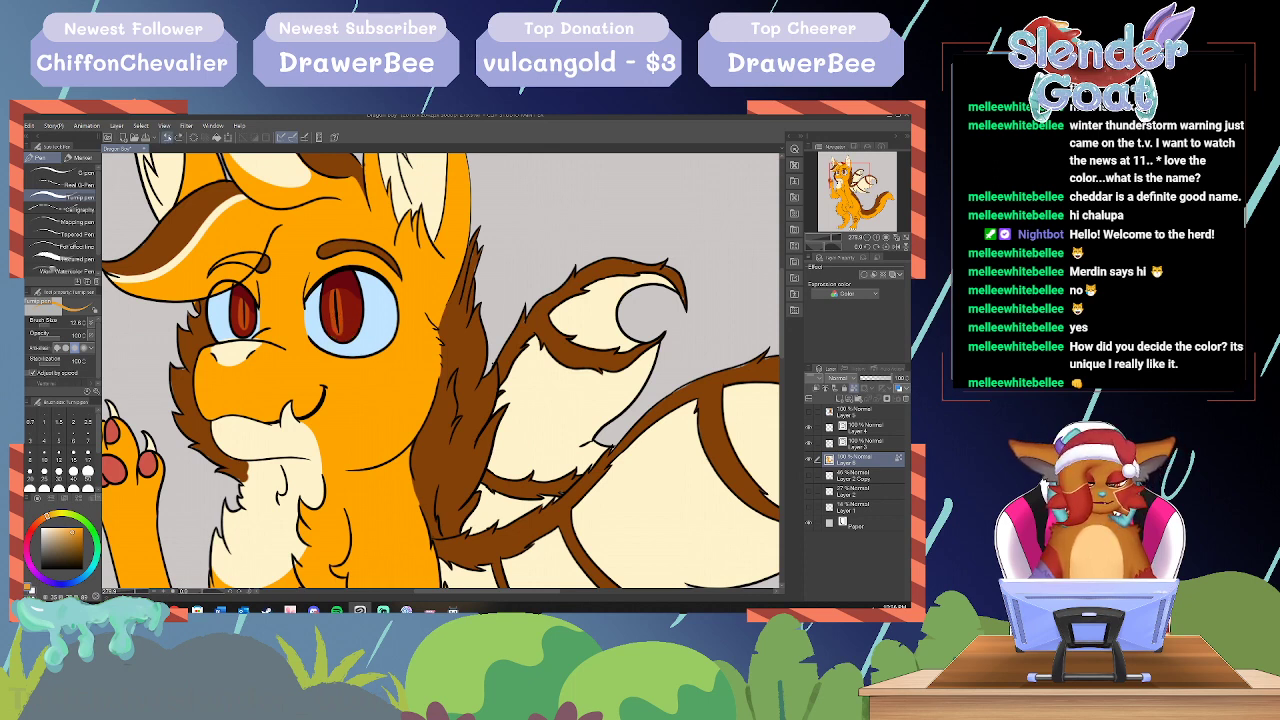
mouse_move(334, 326)
mouse_down()
mouse_move(340, 336)
mouse_move(352, 320)
mouse_move(346, 340)
mouse_move(330, 320)
mouse_move(344, 338)
mouse_move(350, 326)
mouse_up()
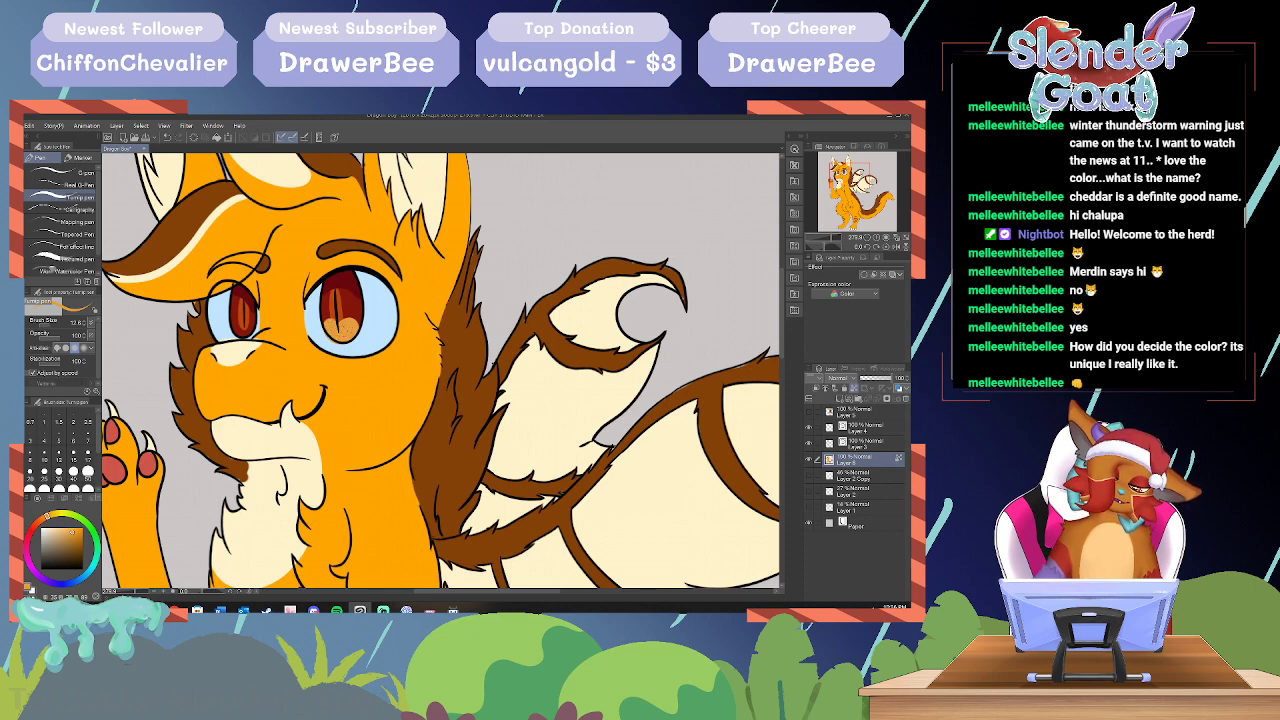
alt+click(328, 343)
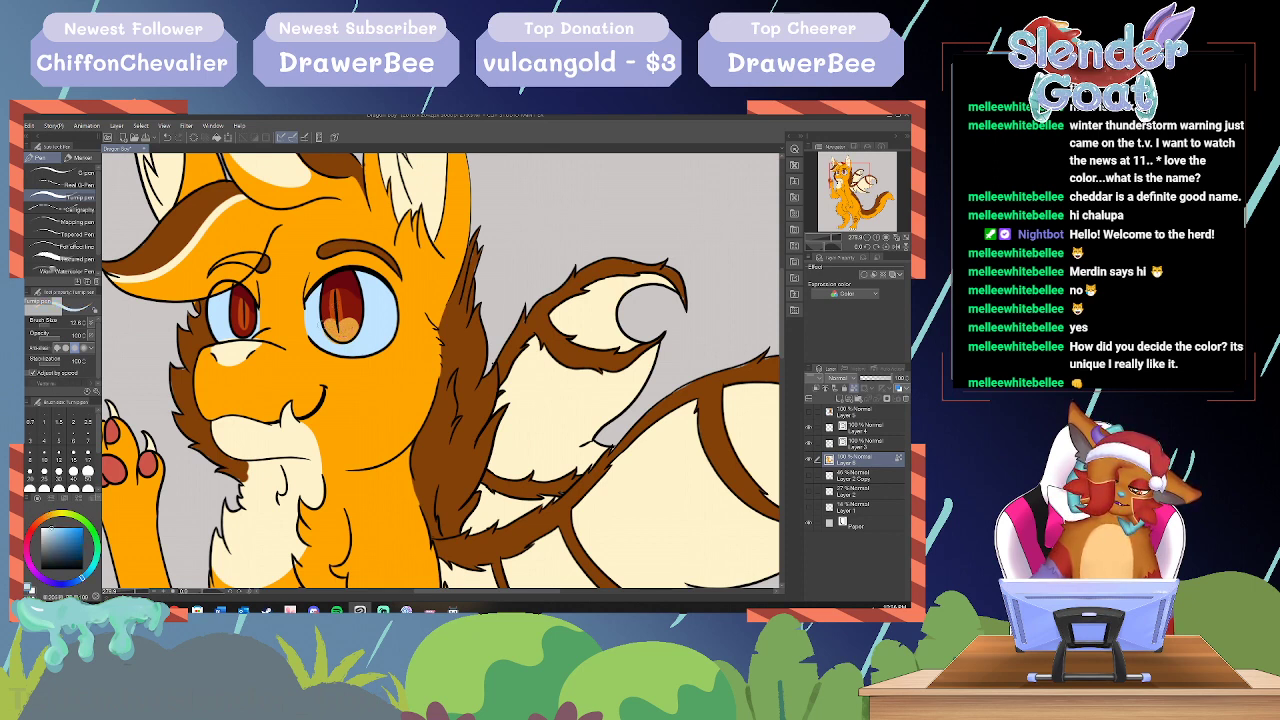
drag(328, 337, 334, 344)
alt+click(338, 332)
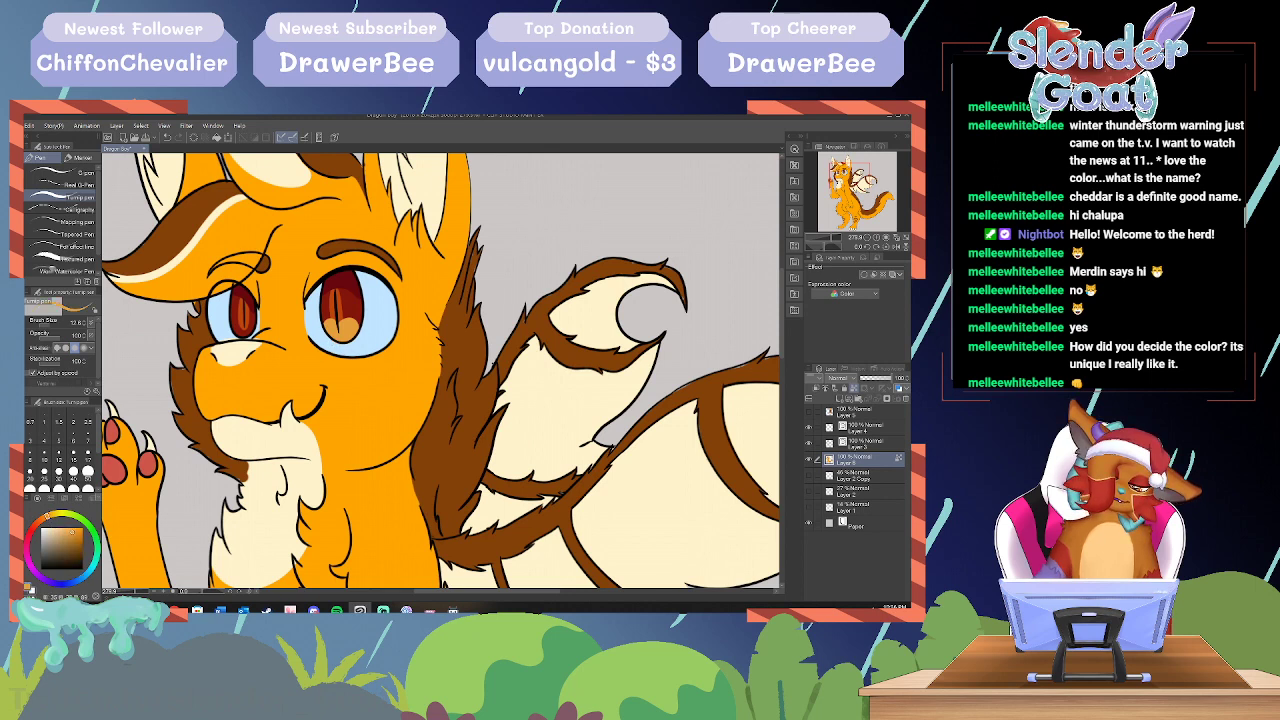
mouse_move(244, 330)
mouse_down()
mouse_move(238, 314)
mouse_move(236, 334)
mouse_move(246, 314)
mouse_move(246, 328)
mouse_up()
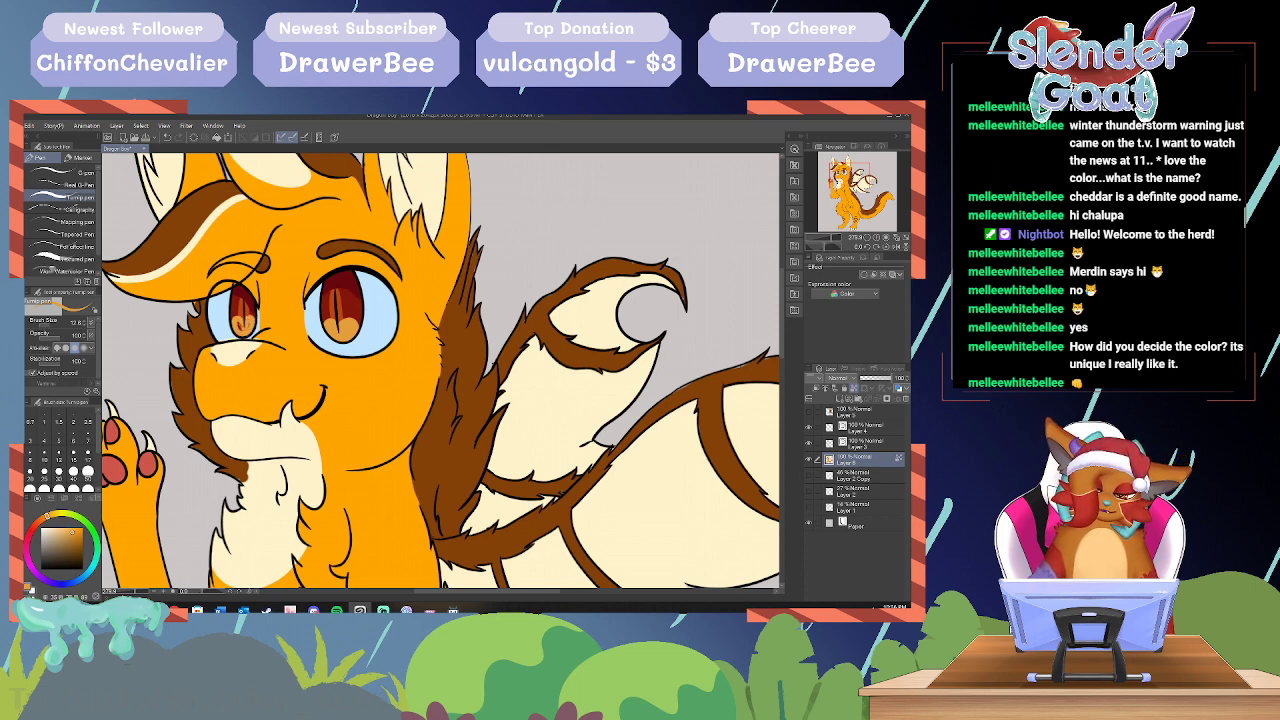
Step: Repaint the slit pupils of both eyes over the light patches with the sampled orange-red
alt+click(340, 306)
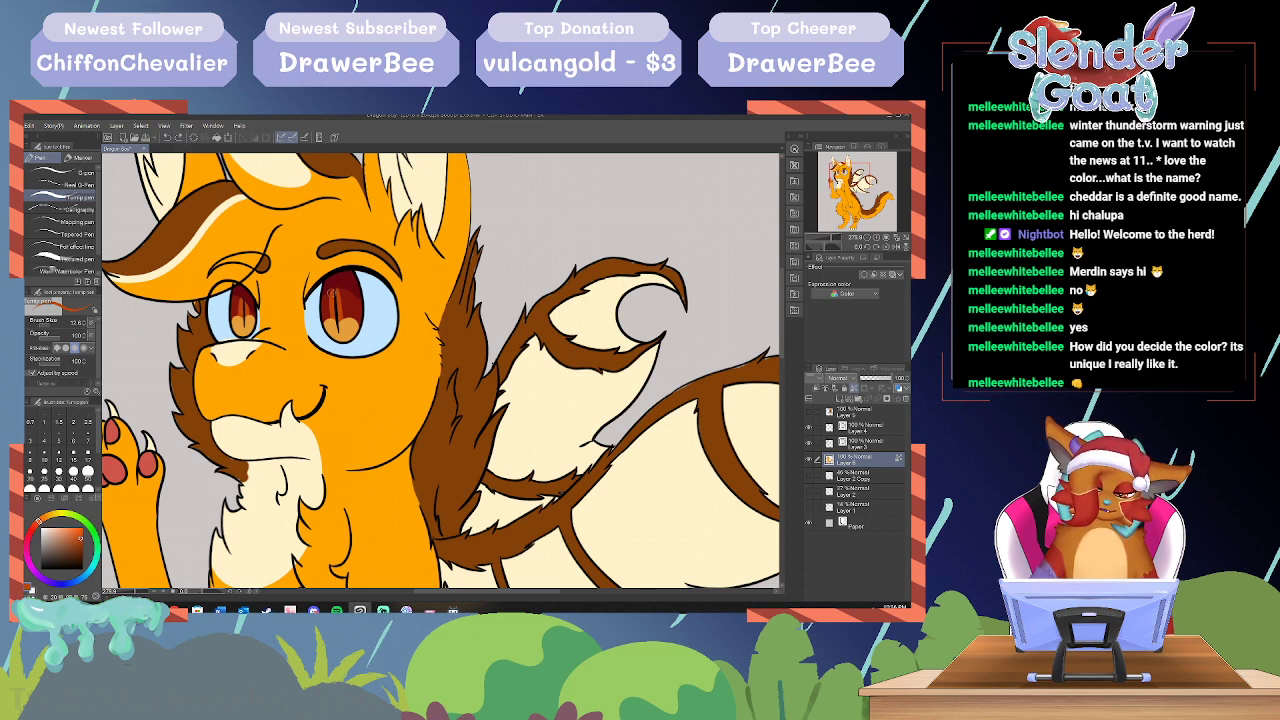
drag(330, 290, 339, 330)
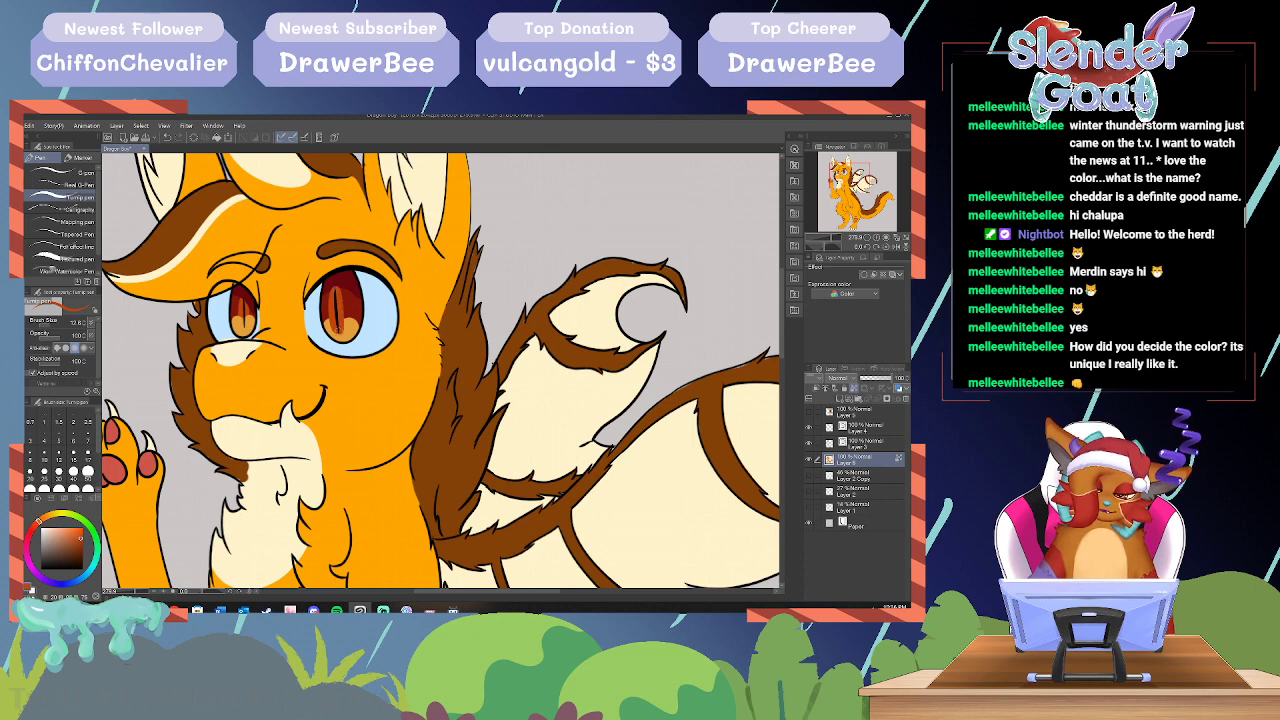
mouse_move(240, 306)
mouse_down()
mouse_move(241, 326)
mouse_move(242, 306)
mouse_up()
Step: Mix a lighter, redder peach tone from the lower iris's orange and test it on the larger eye
alt+click(353, 324)
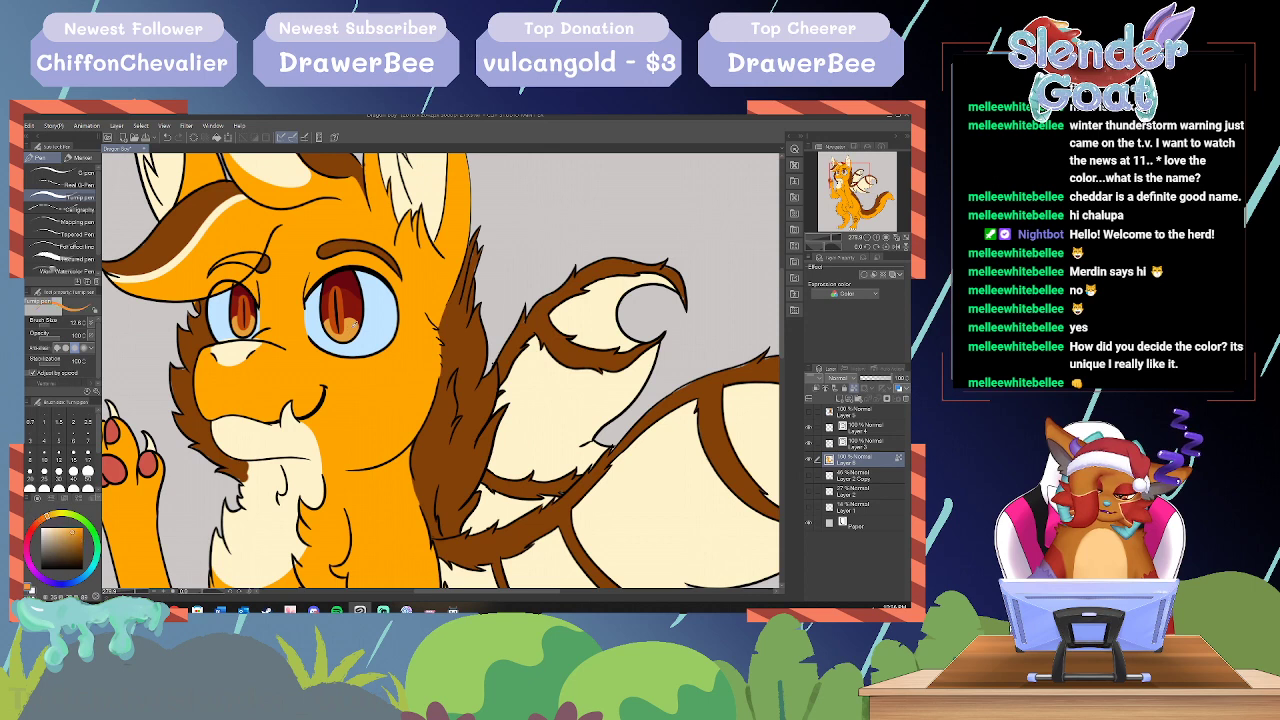
drag(73, 530, 63, 528)
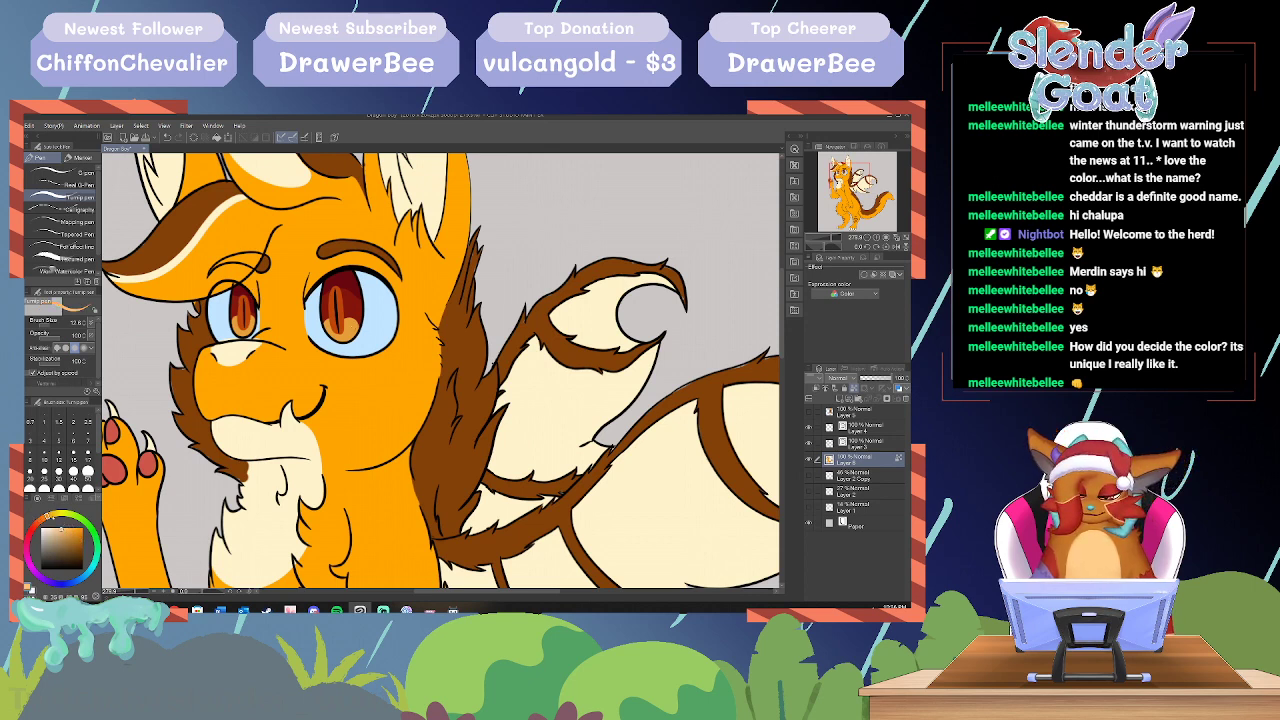
click(43, 518)
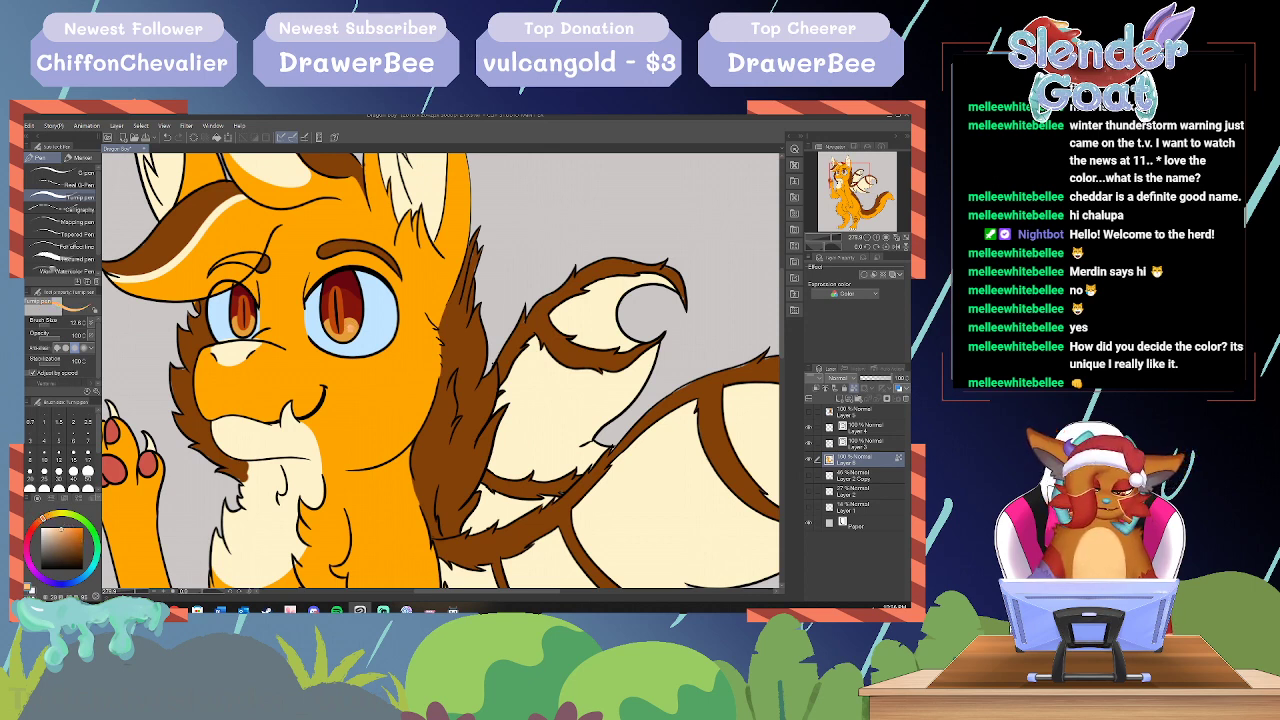
click(167, 137)
drag(65, 526, 54, 532)
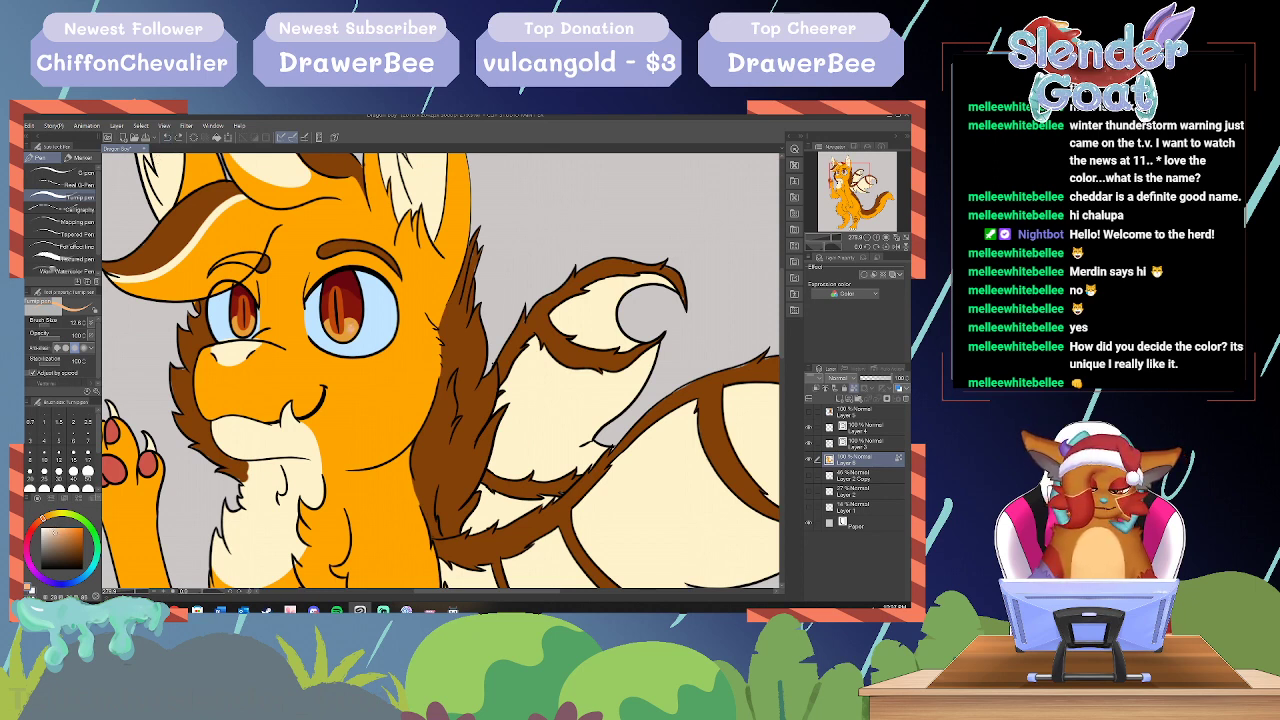
click(167, 137)
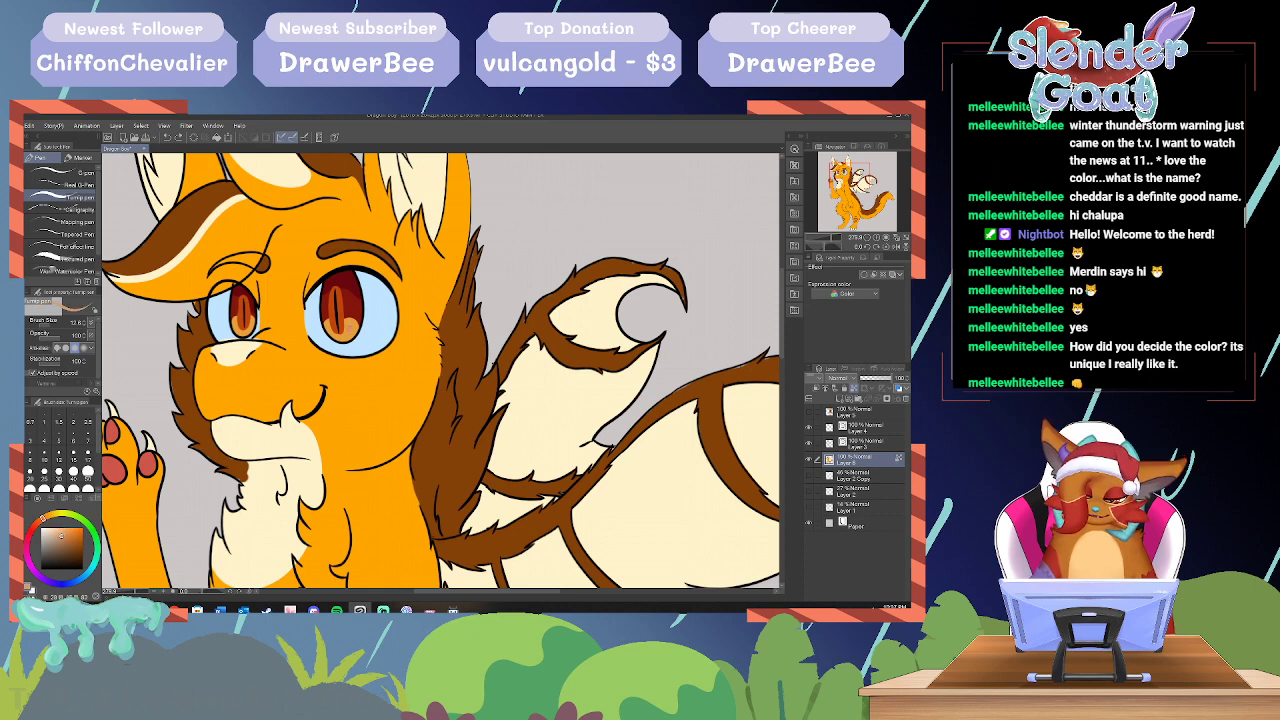
drag(346, 328, 349, 313)
click(167, 138)
click(66, 528)
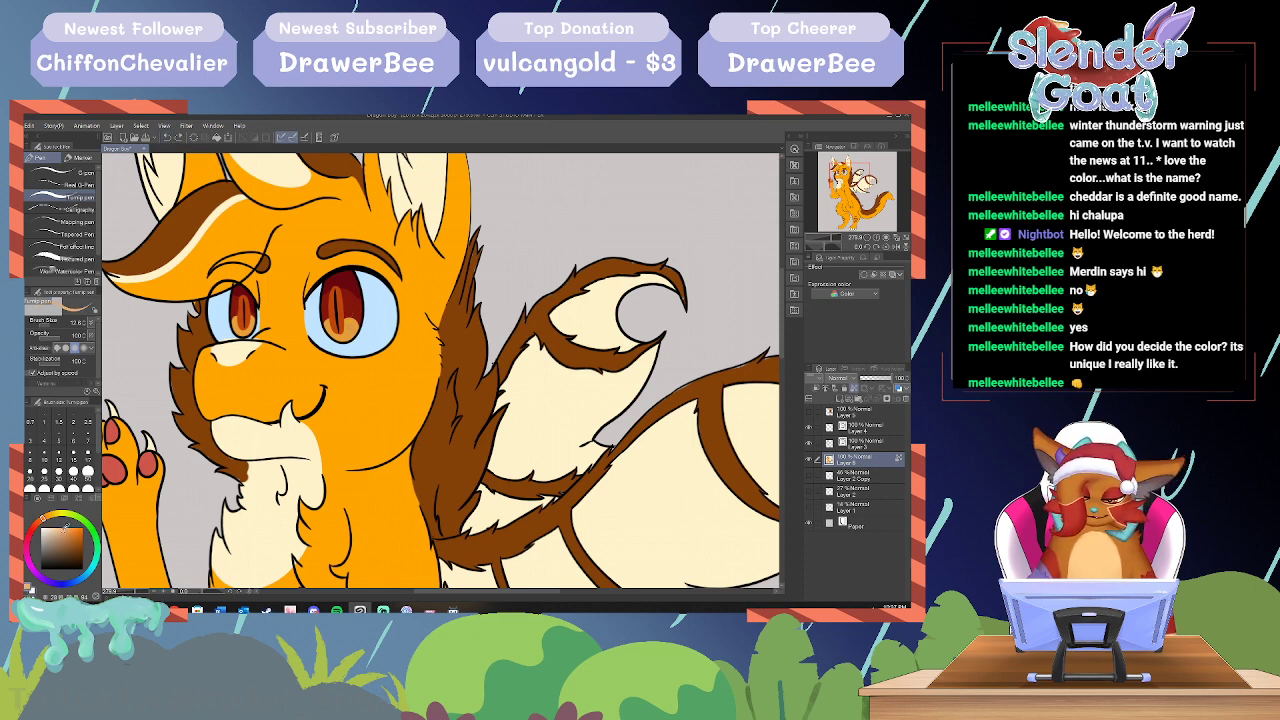
drag(66, 528, 67, 525)
drag(349, 325, 347, 330)
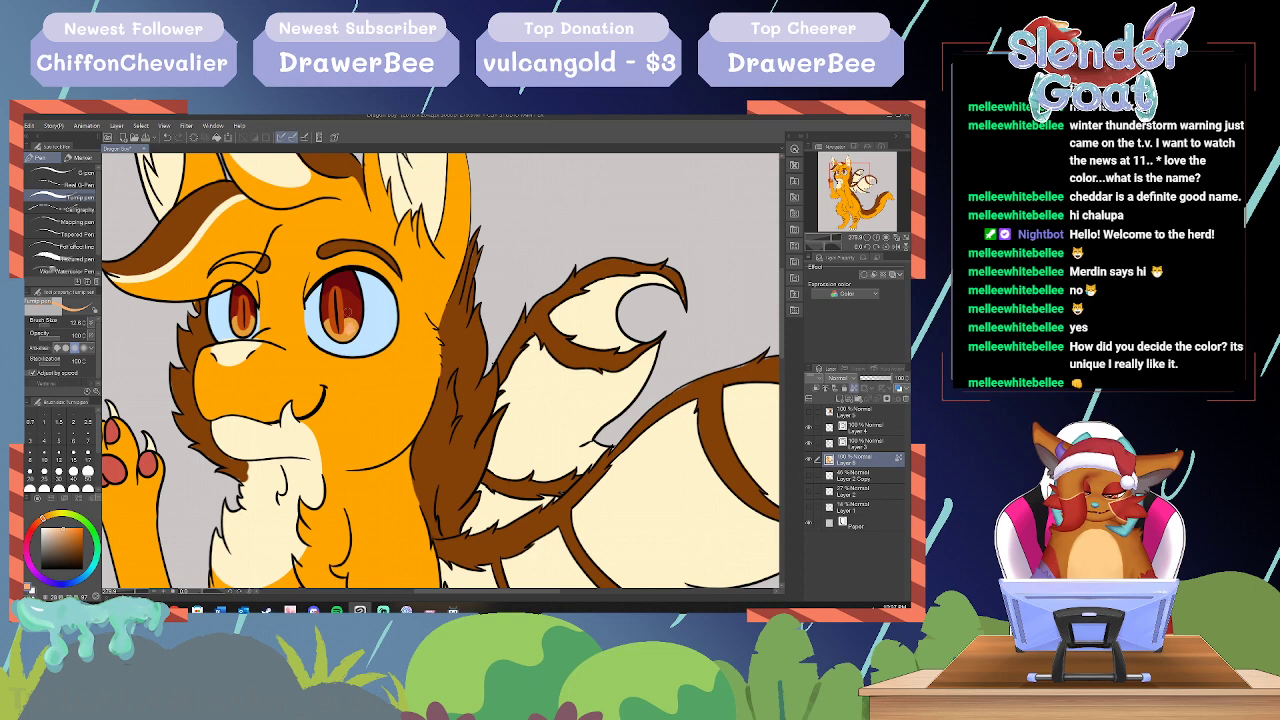
click(167, 138)
Step: Add pale peach highlights to the lower part of both irises
click(73, 534)
drag(73, 534, 58, 527)
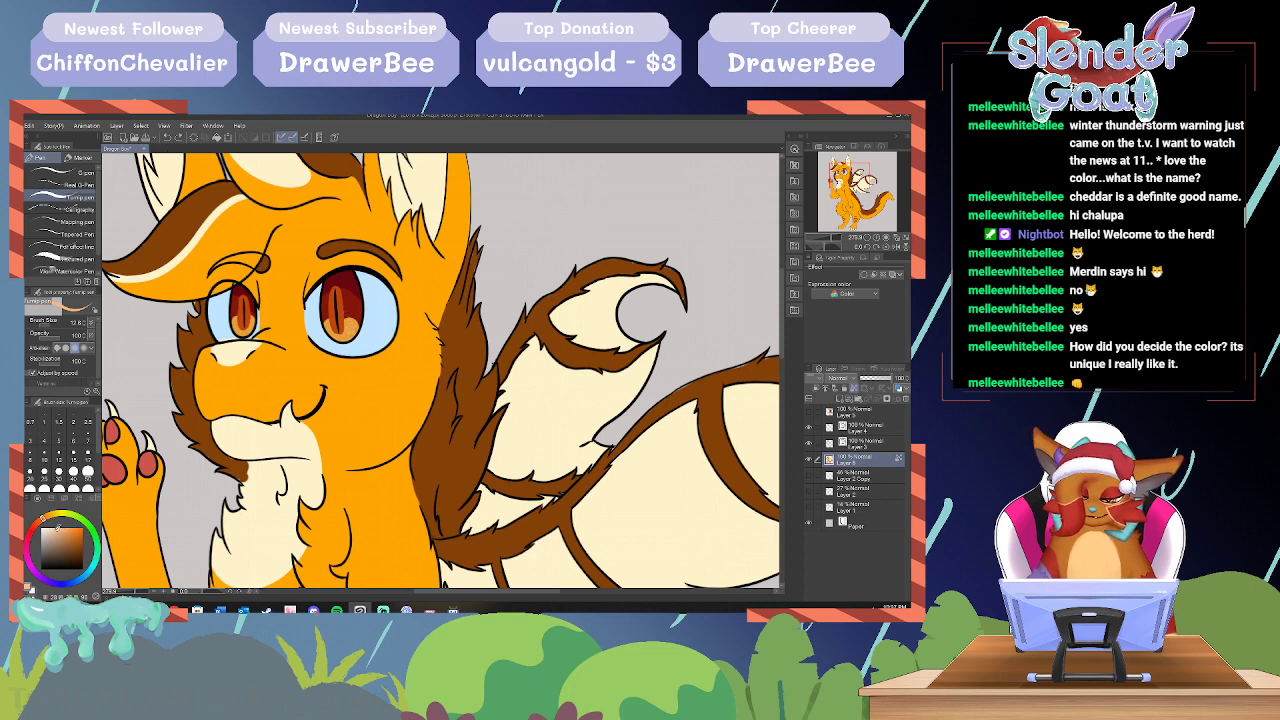
drag(349, 325, 324, 335)
mouse_move(237, 321)
mouse_down()
mouse_move(233, 331)
mouse_move(248, 329)
mouse_up()
Step: Darken the iris's sampled dark red and paint small dark marks around the pupils of both eyes
alt+click(356, 301)
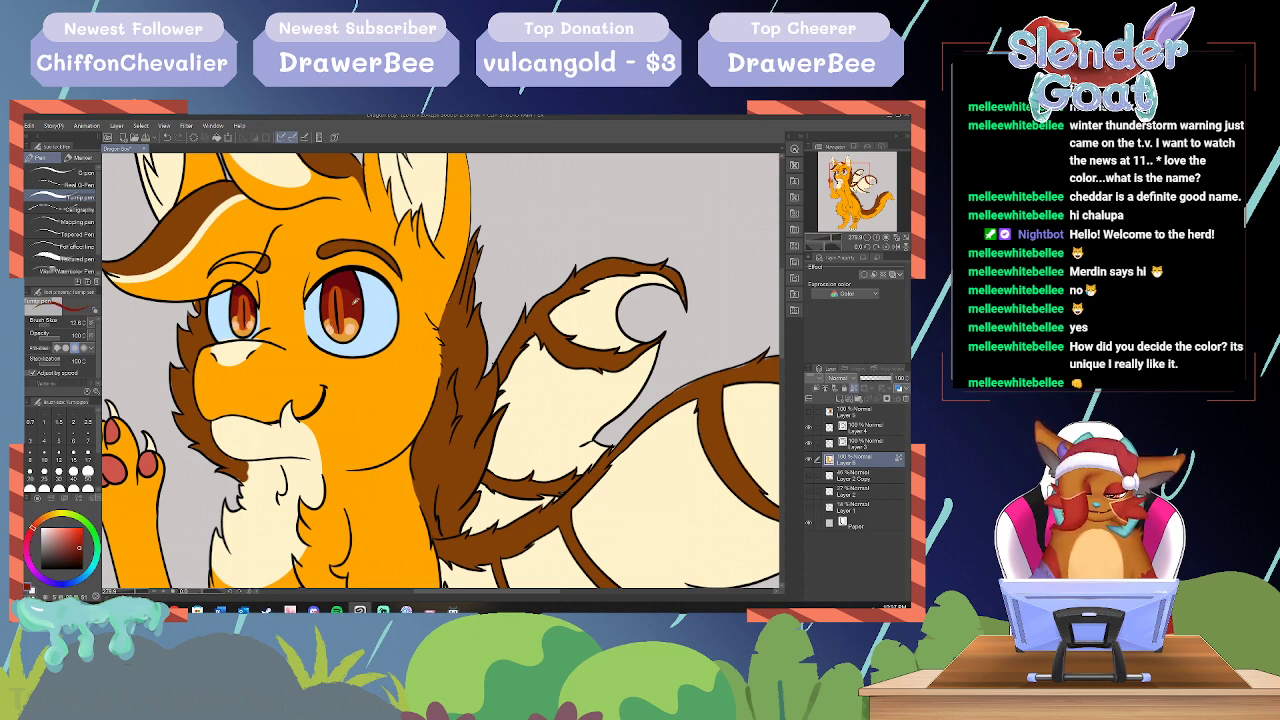
drag(80, 548, 76, 553)
click(30, 533)
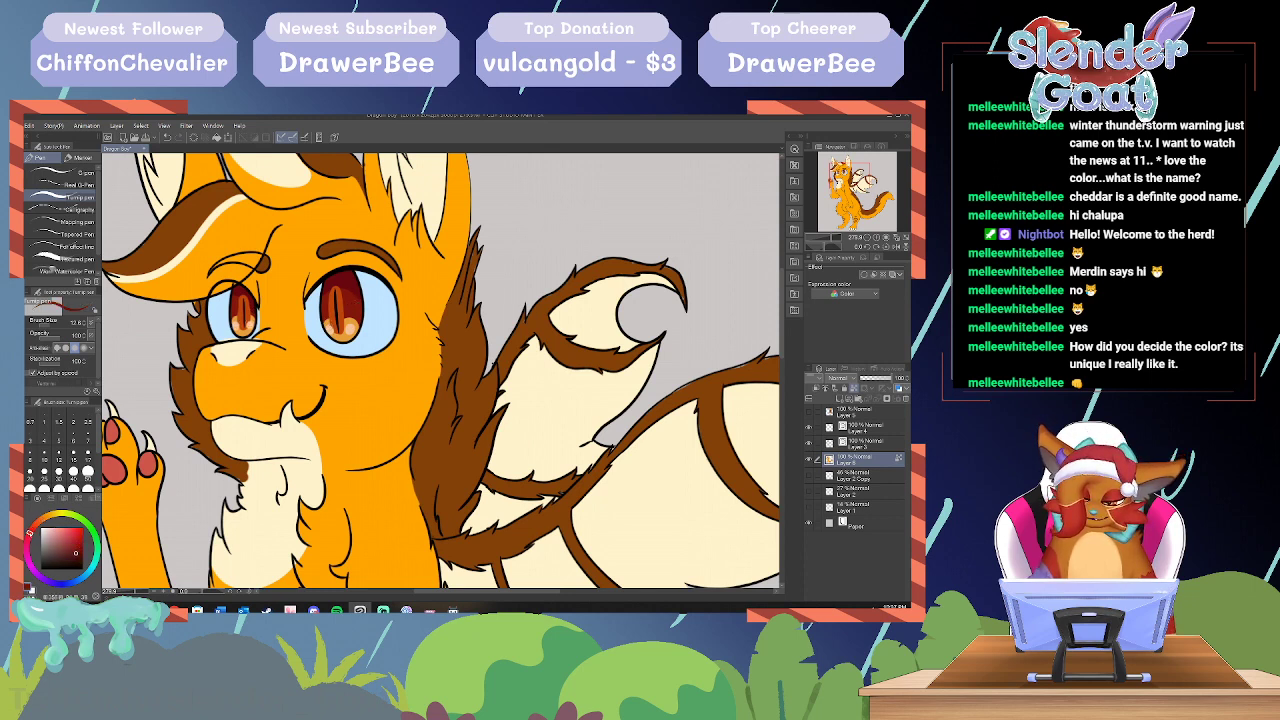
click(78, 557)
mouse_move(342, 287)
mouse_down()
mouse_move(354, 282)
mouse_move(359, 310)
mouse_move(344, 340)
mouse_move(327, 320)
mouse_move(341, 271)
mouse_up()
mouse_move(239, 298)
mouse_down()
mouse_move(237, 321)
mouse_move(248, 298)
mouse_up()
scroll(442, 370, down, 5)
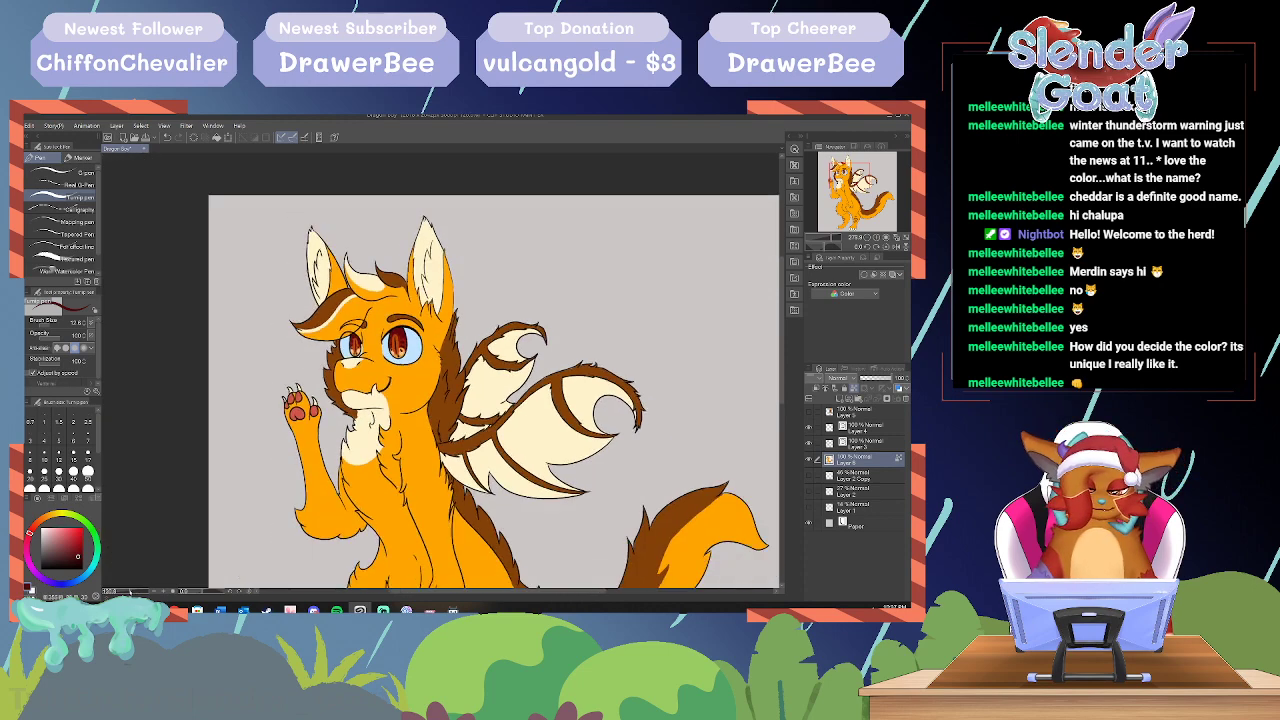
Step: Create a new layer above Layer 5 and set up a near-white pen at size 4 for fine eye highlights
scroll(442, 370, up, 2)
alt+click(390, 348)
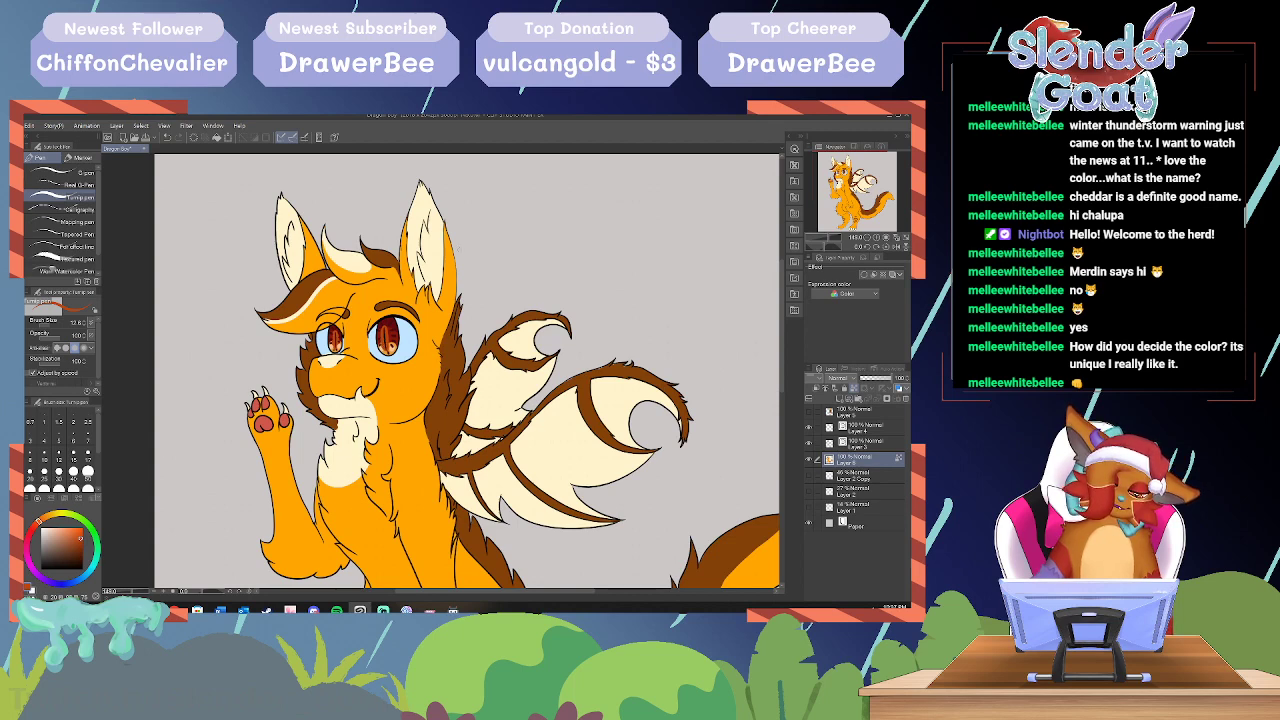
click(43, 530)
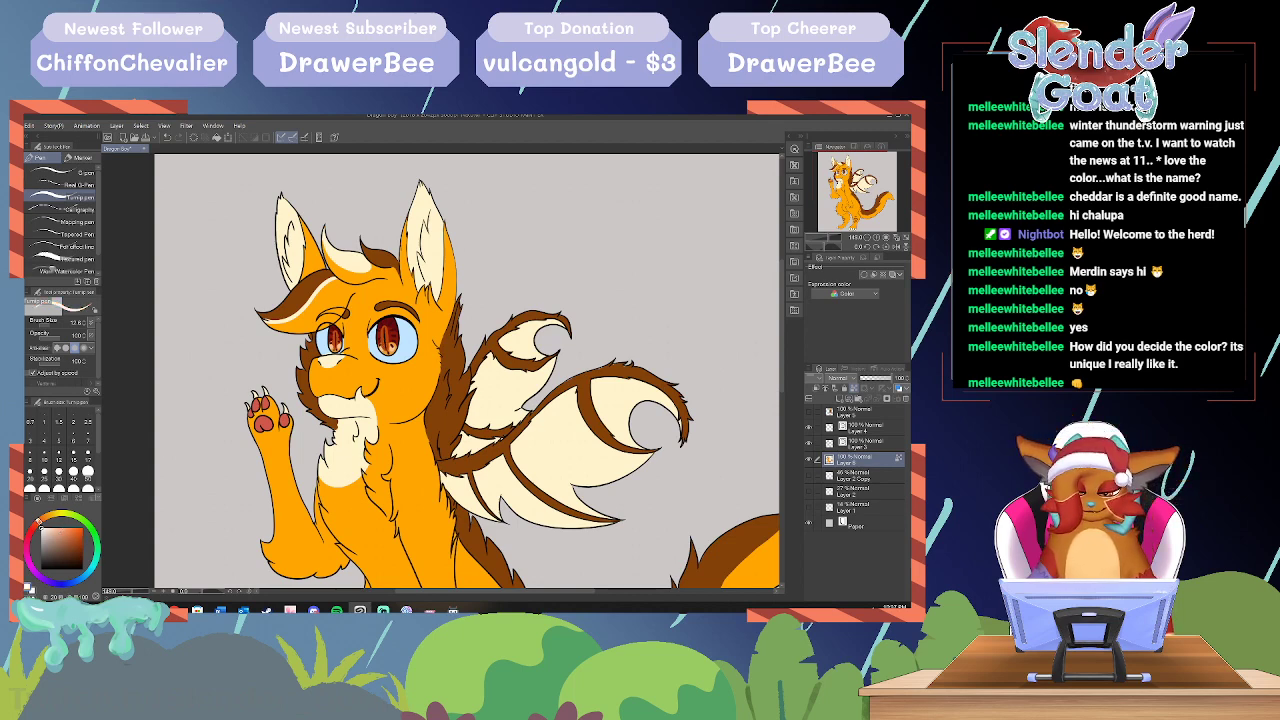
click(851, 416)
click(841, 399)
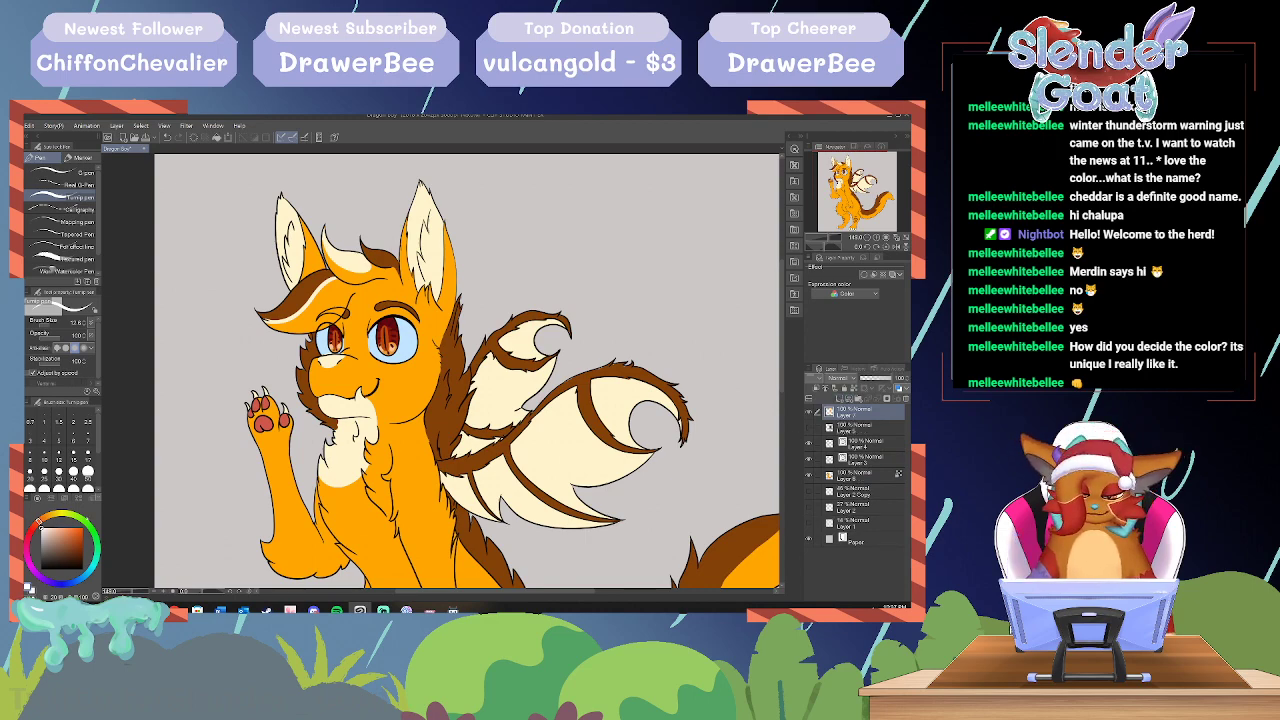
scroll(440, 371, down, 4)
scroll(440, 371, up, 10)
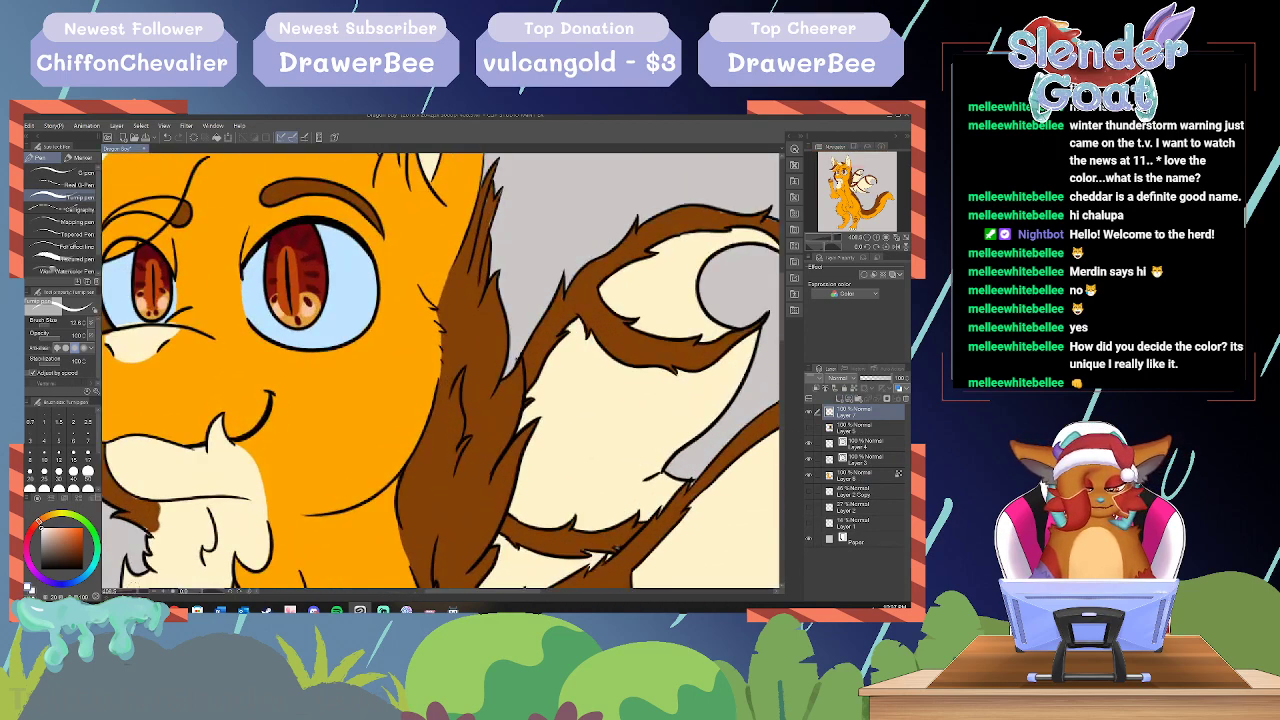
click(44, 437)
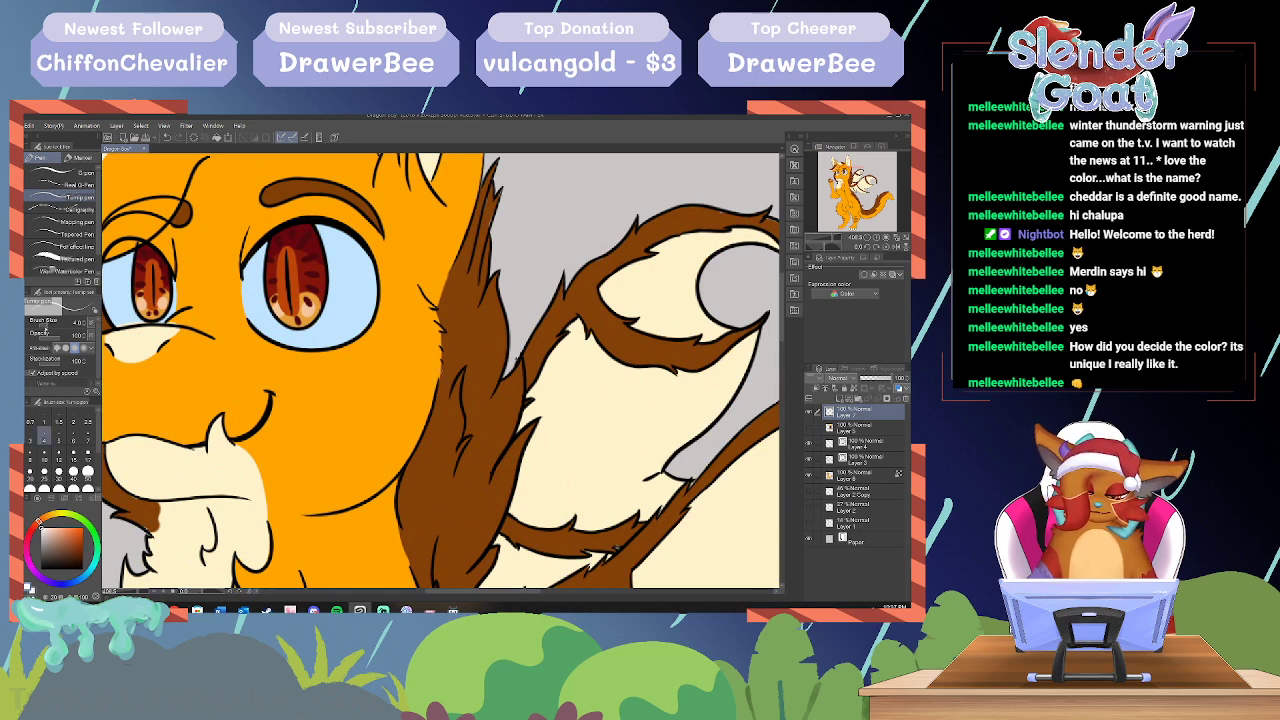
mouse_move(287, 271)
mouse_down()
mouse_move(289, 298)
mouse_move(287, 273)
mouse_up()
click(167, 137)
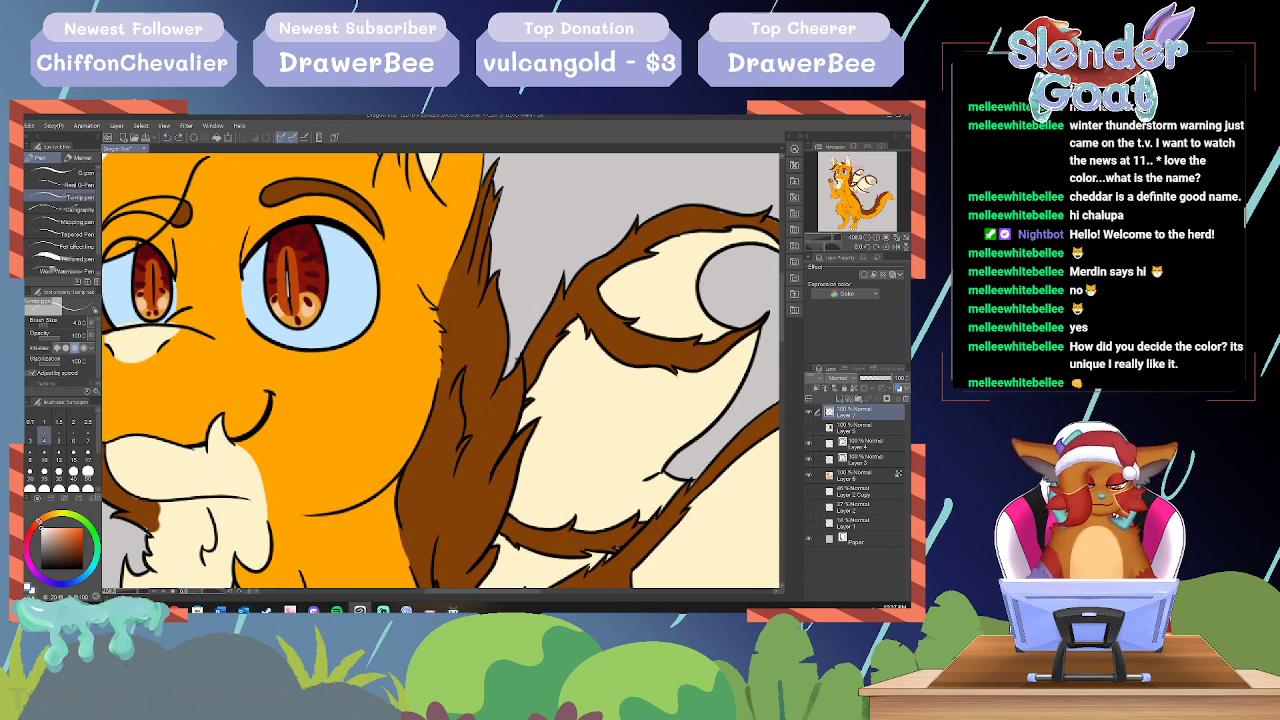
click(167, 137)
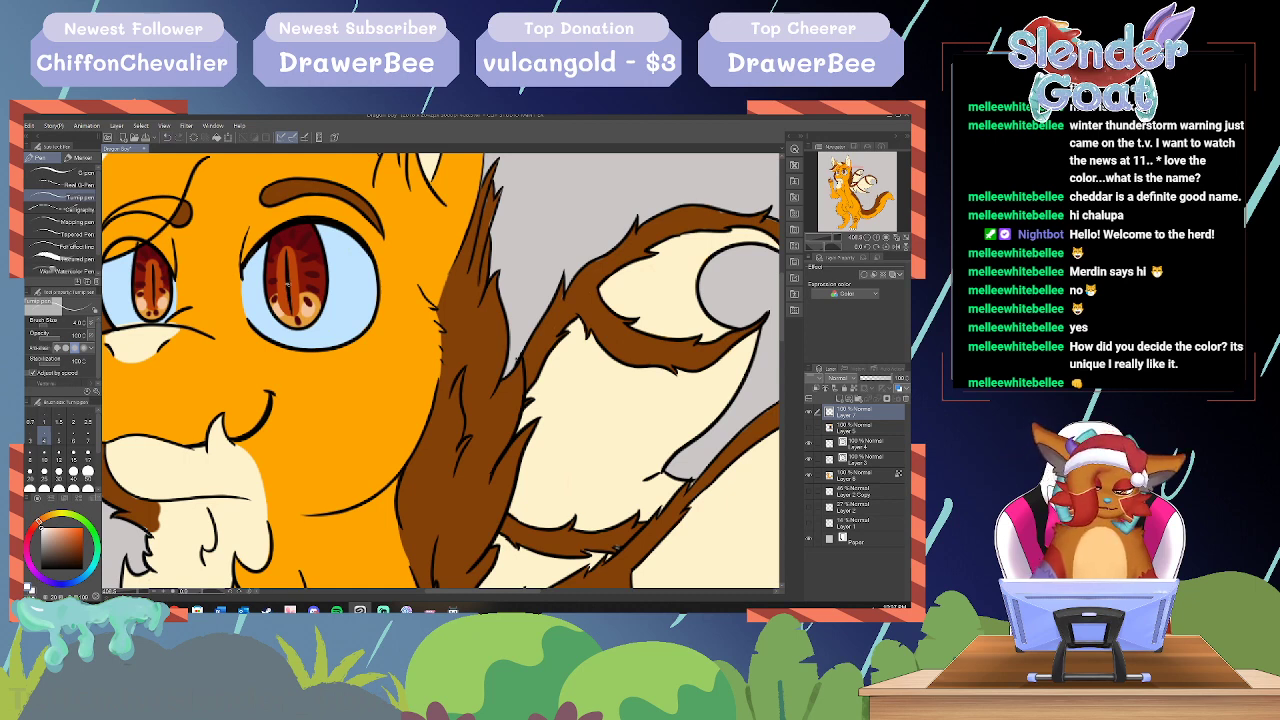
mouse_move(287, 284)
mouse_down()
mouse_move(287, 250)
mouse_move(288, 288)
mouse_up()
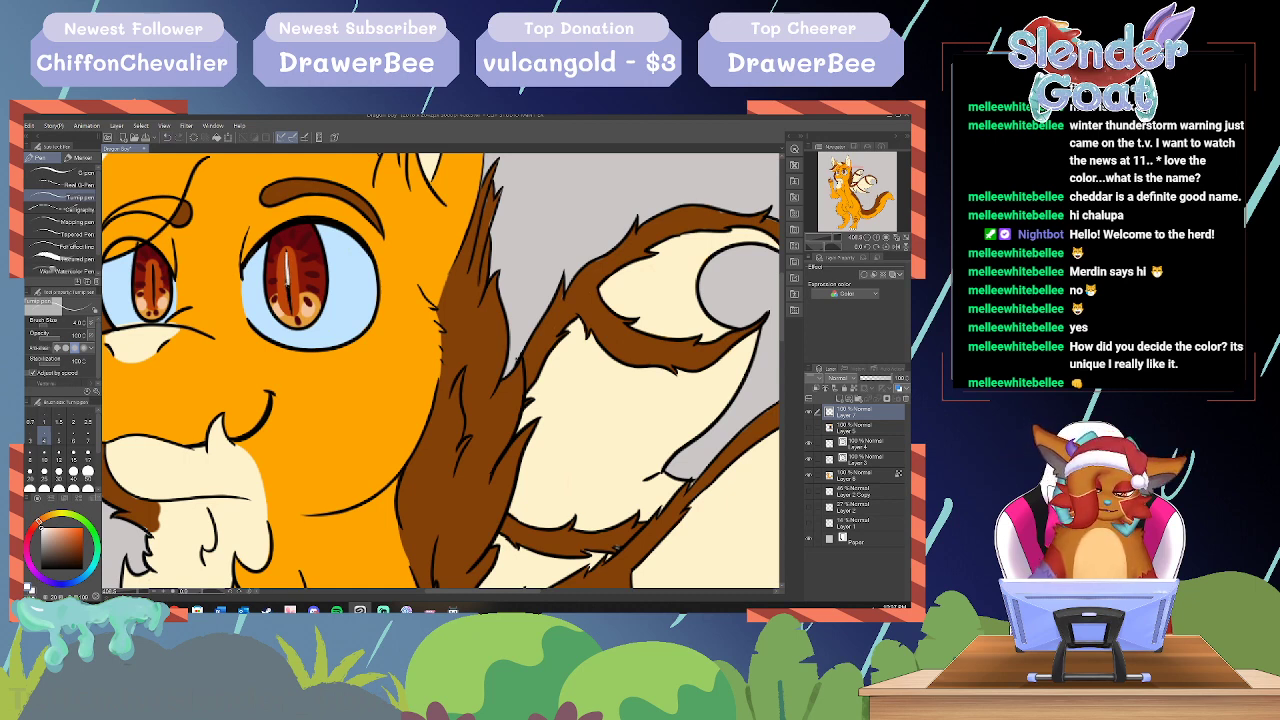
drag(440, 591, 413, 591)
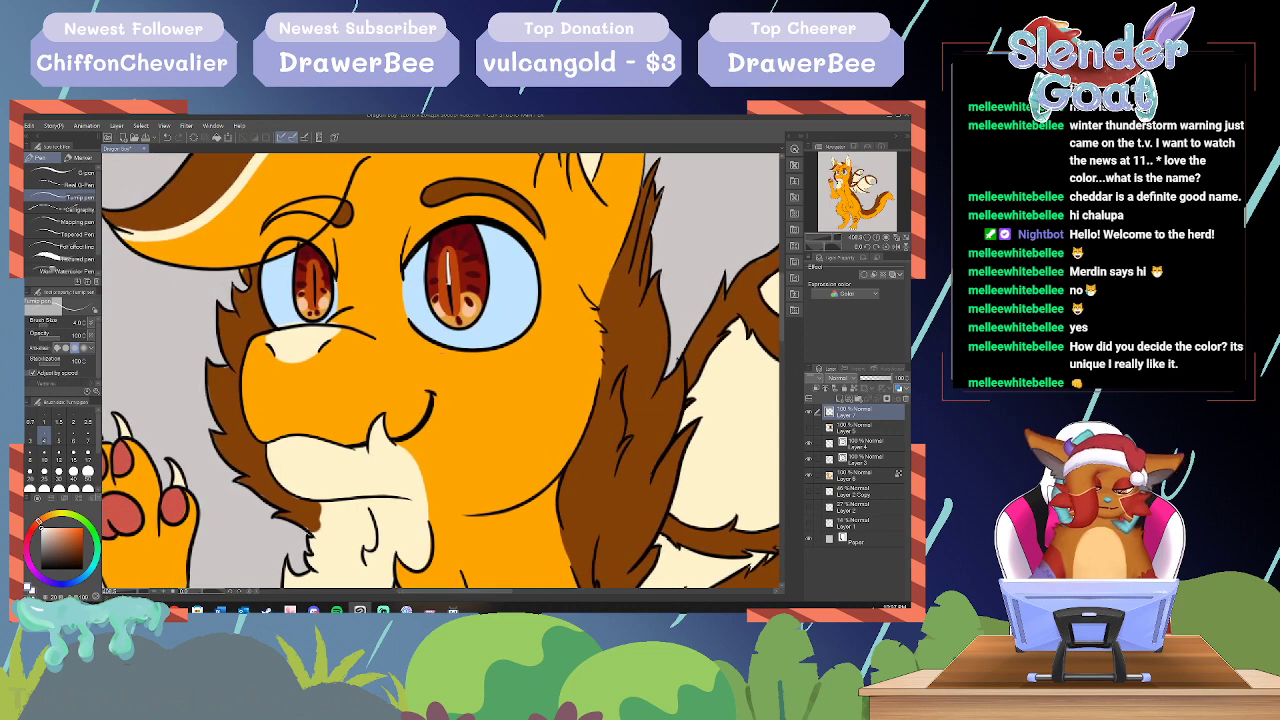
click(168, 137)
click(168, 138)
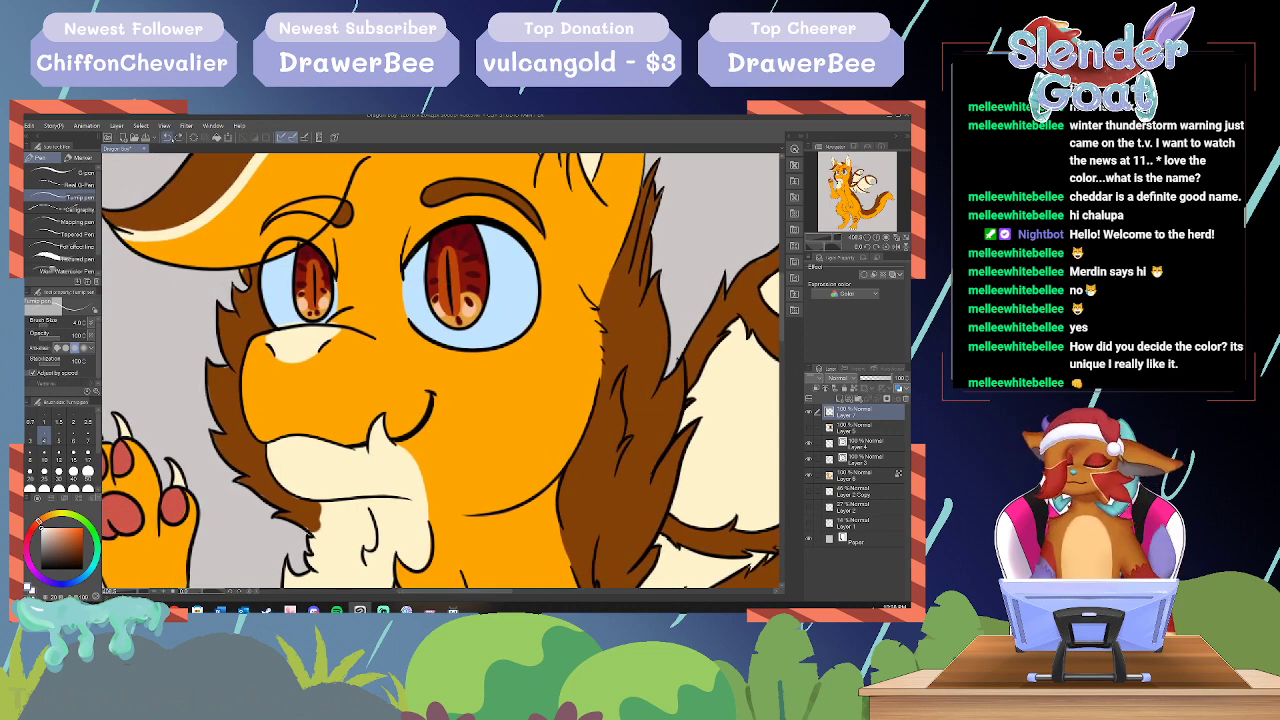
Step: Draw thin white highlights along the slit pupils of both eyes on the new layer
mouse_move(449, 268)
mouse_down()
mouse_move(451, 305)
mouse_move(448, 257)
mouse_up()
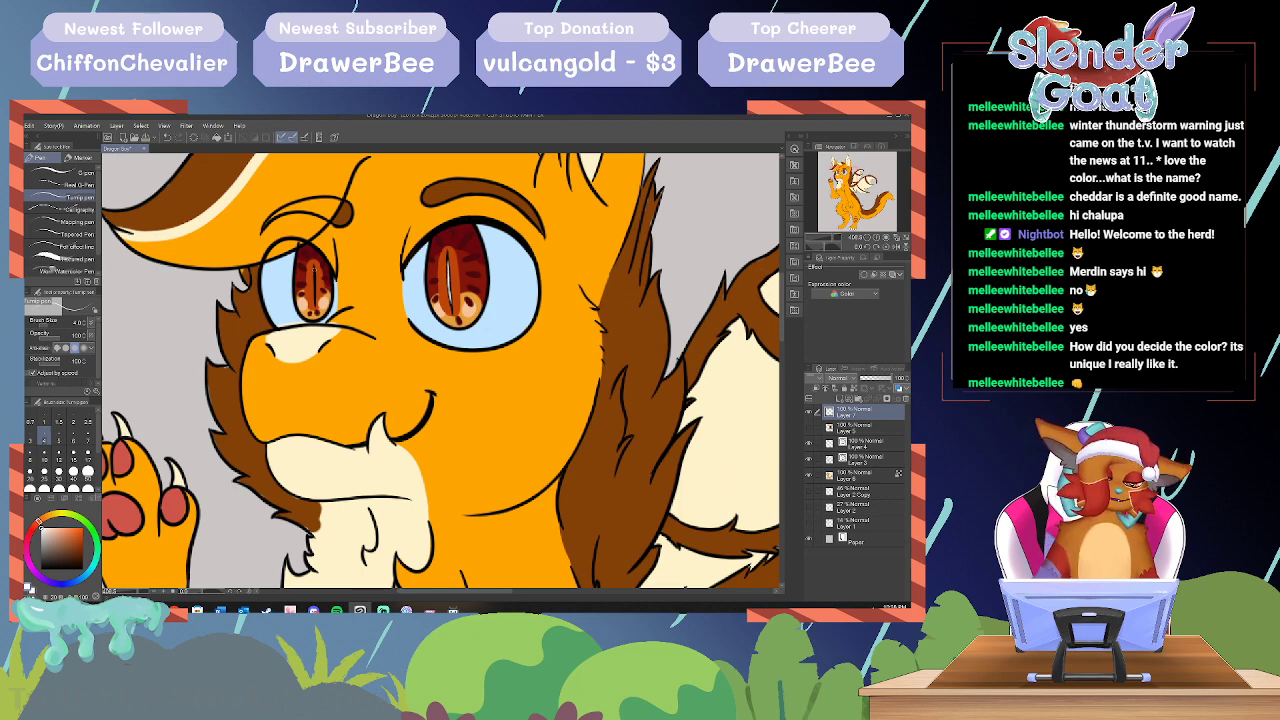
drag(315, 268, 315, 308)
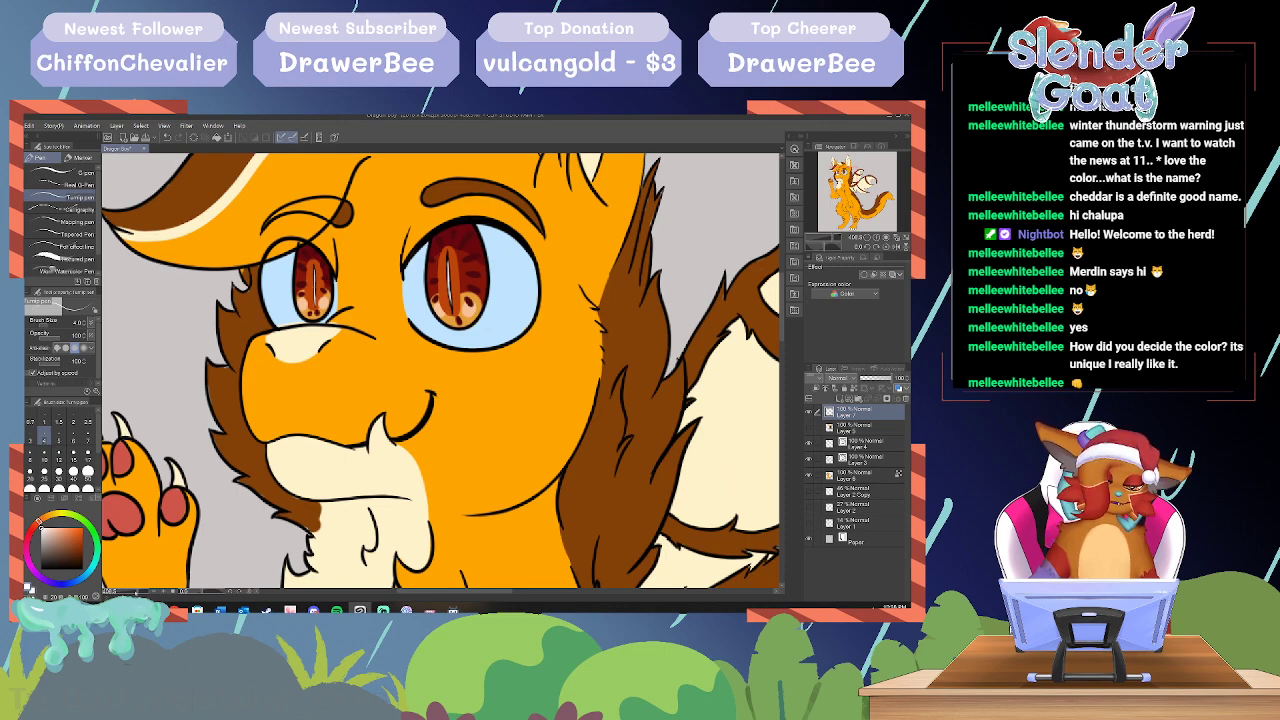
scroll(440, 370, down, 5)
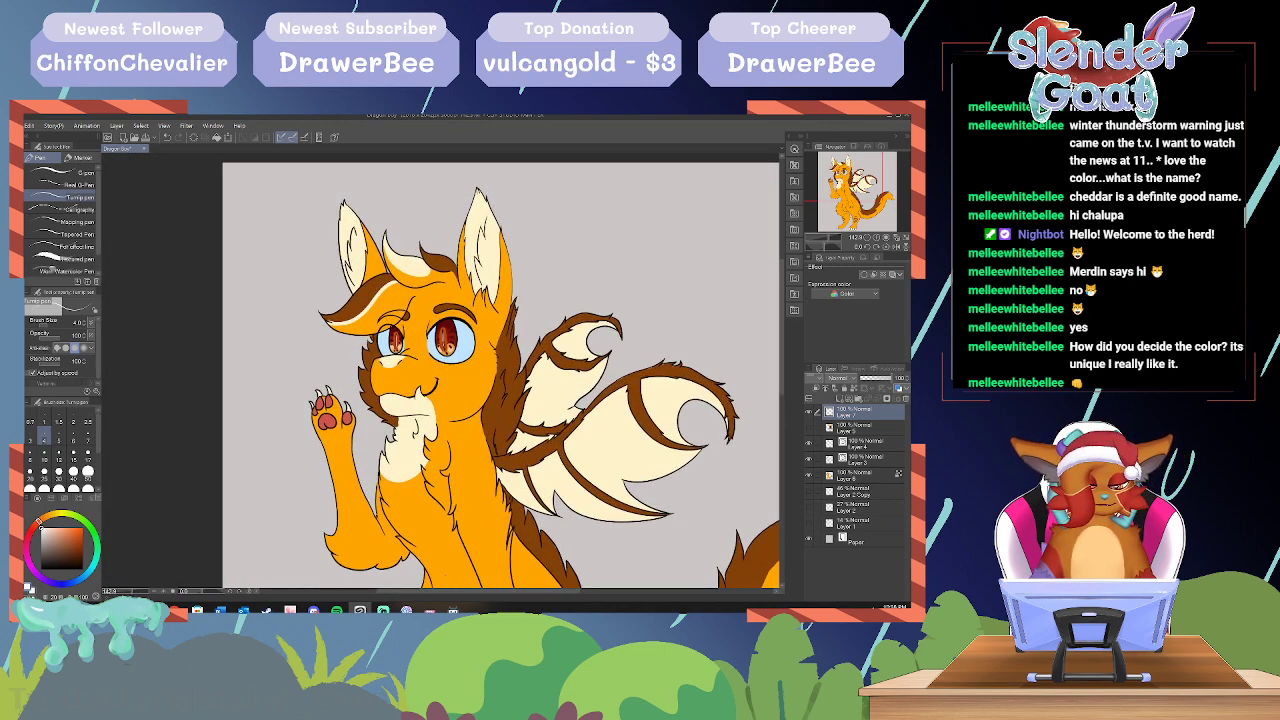
Step: Create a new layer above Layer 7 and set up a large pale blue pen for eye reflections
drag(480, 591, 498, 591)
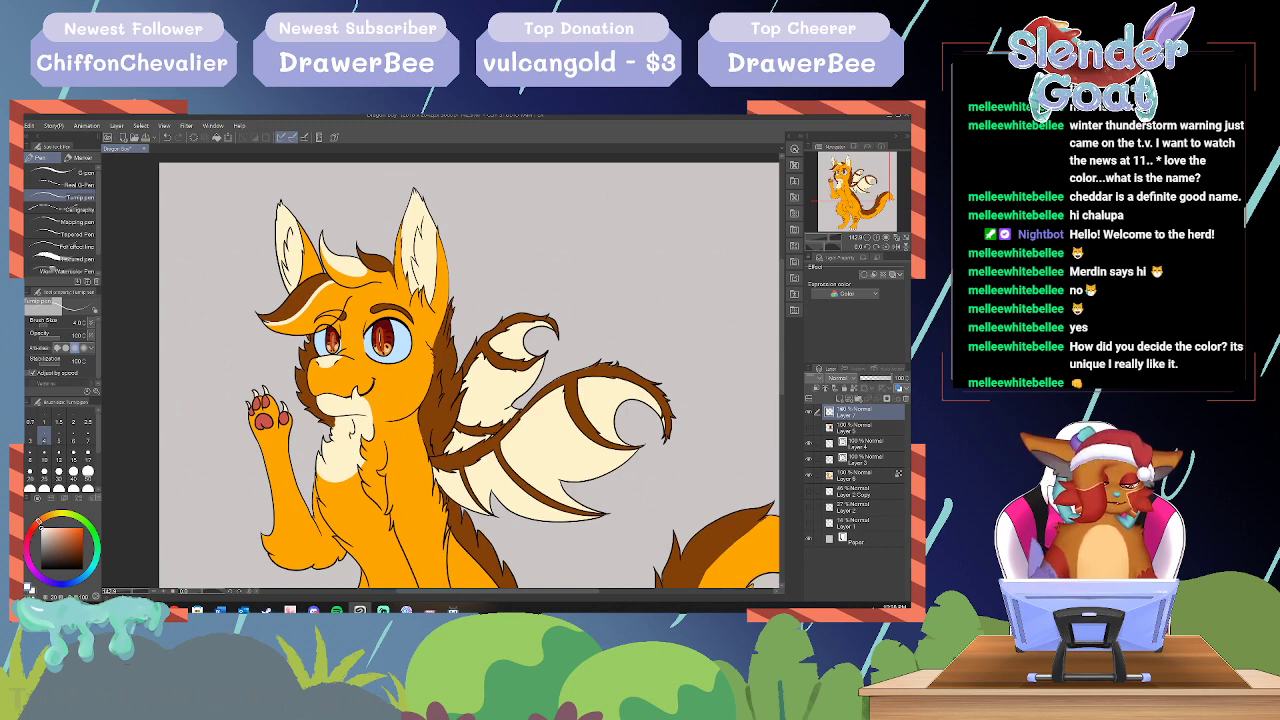
click(840, 399)
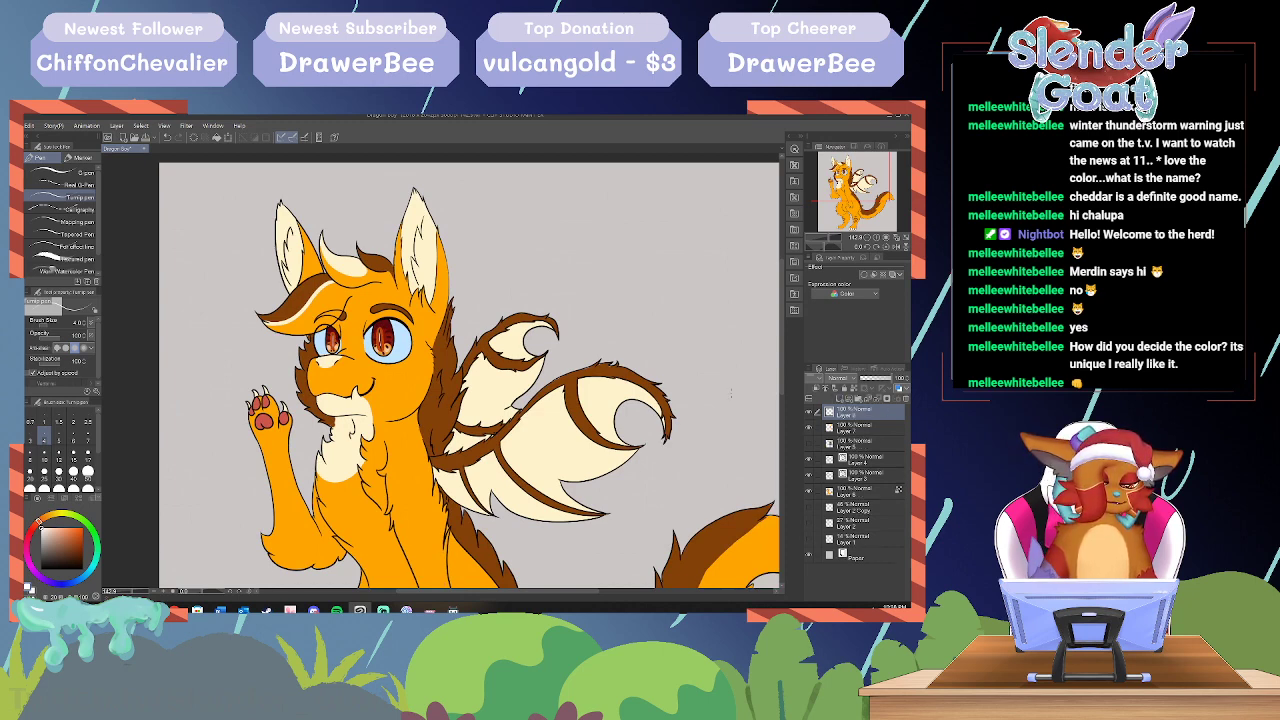
drag(94, 550, 74, 582)
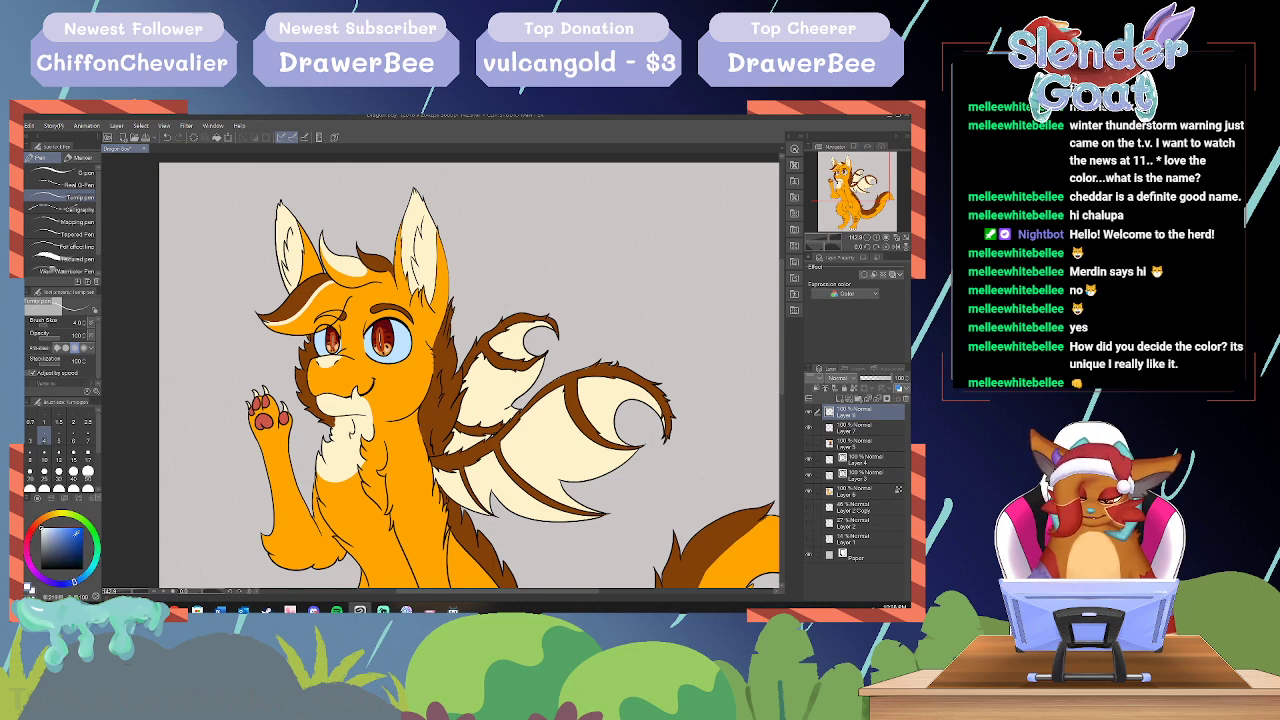
drag(59, 525, 53, 525)
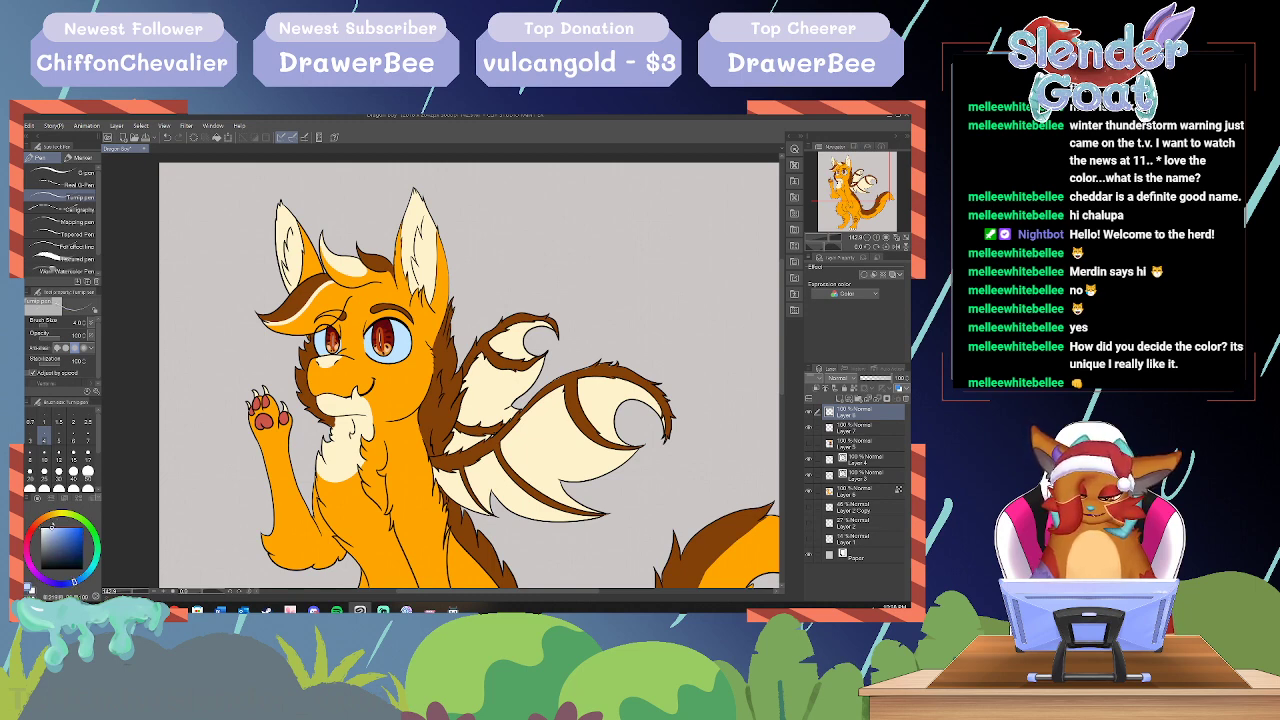
click(48, 324)
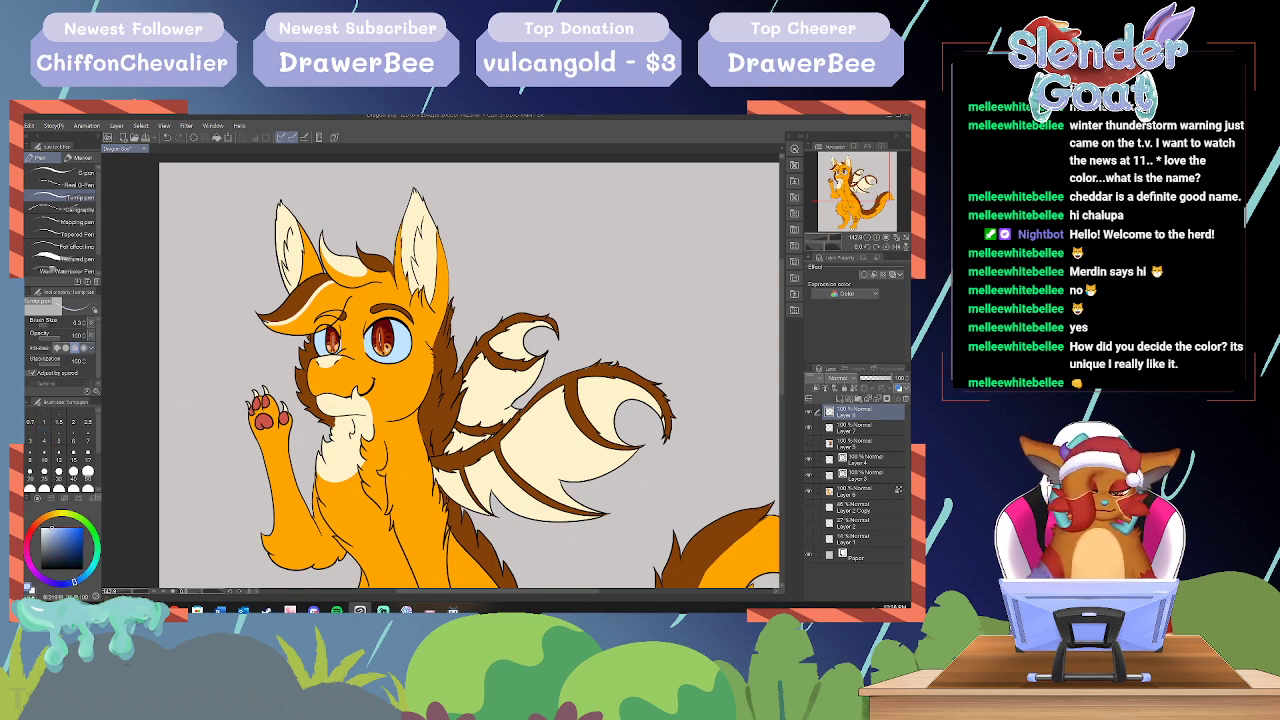
drag(49, 324, 52, 325)
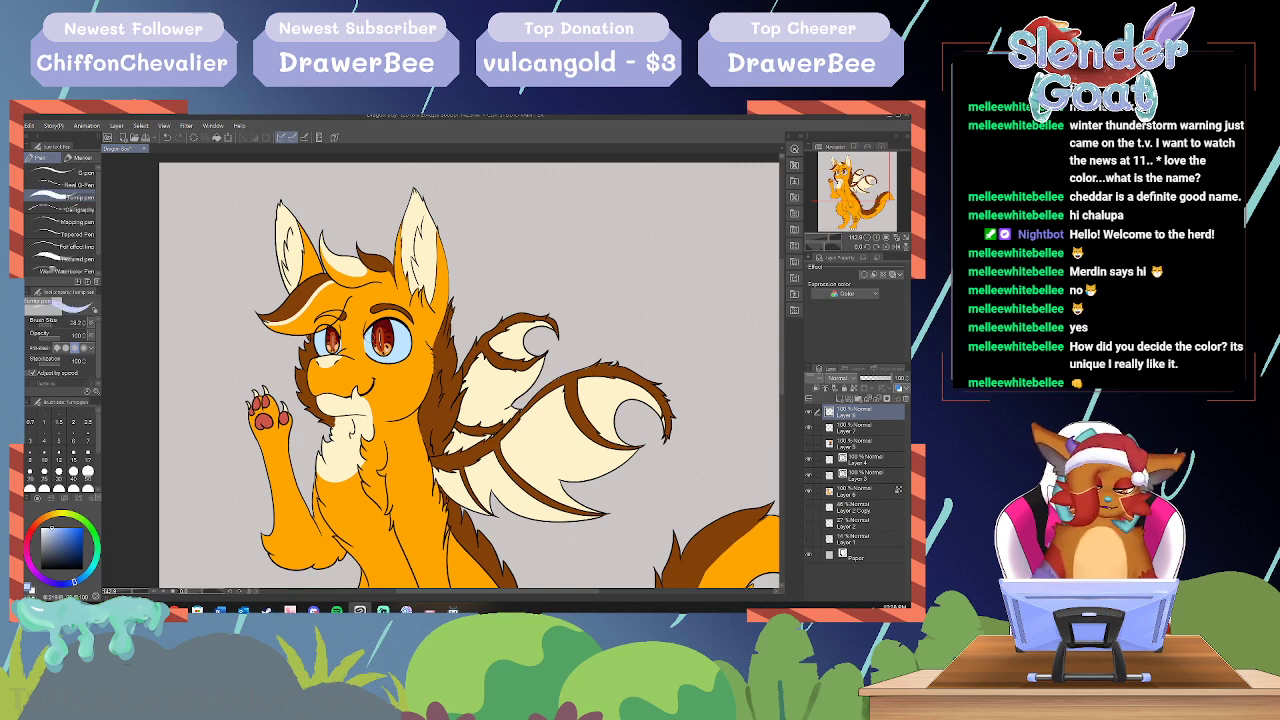
Step: Paint broad pale blue reflections over both irises, lightening the colour after a first attempt, and lower the new layer's opacity
drag(370, 336, 400, 330)
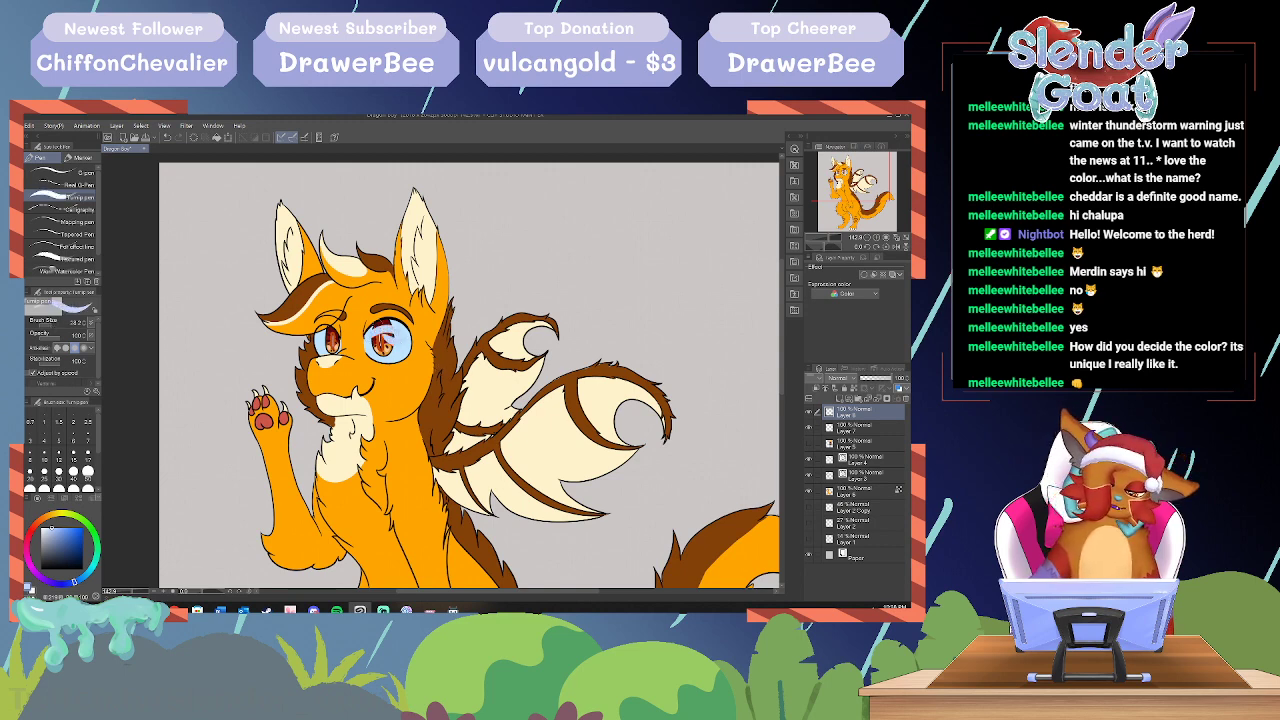
click(168, 138)
drag(52, 527, 46, 528)
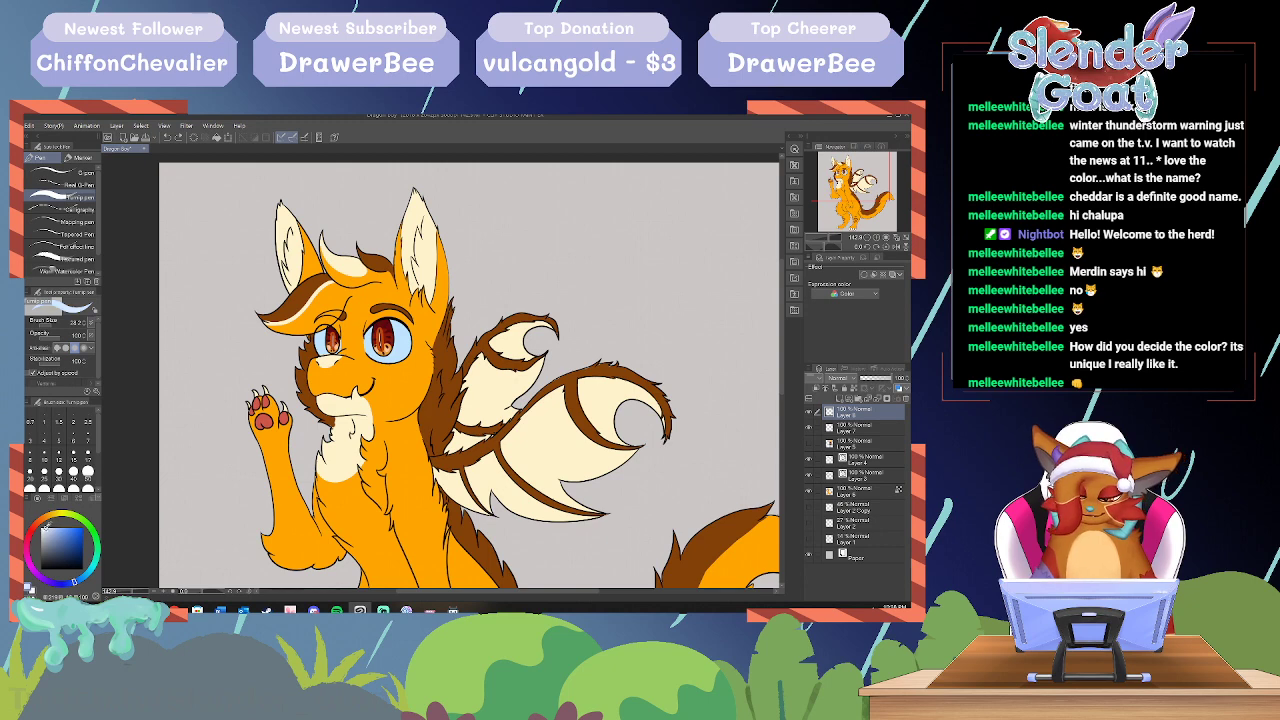
mouse_move(371, 339)
mouse_down()
mouse_move(399, 332)
mouse_move(382, 361)
mouse_move(328, 348)
mouse_up()
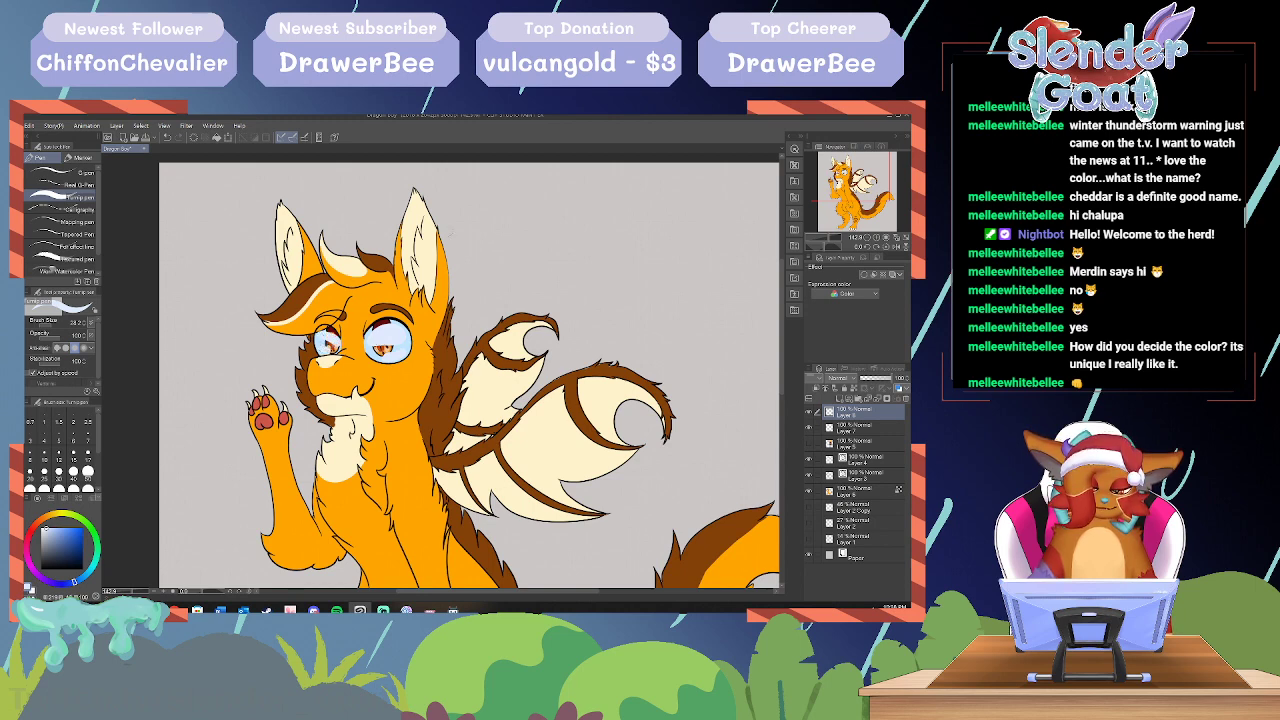
drag(888, 378, 874, 378)
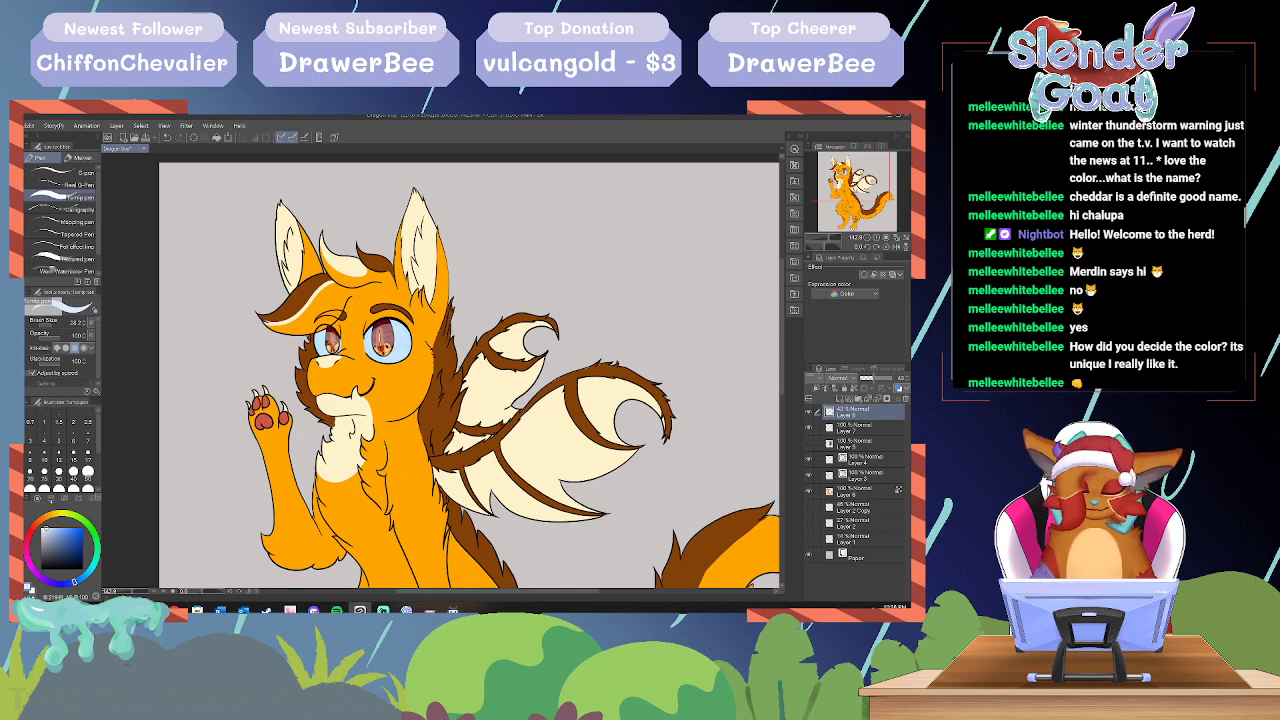
Step: Undo the opacity change and the pale reflections on both eyes, keeping the new empty layer
click(168, 137)
click(168, 137)
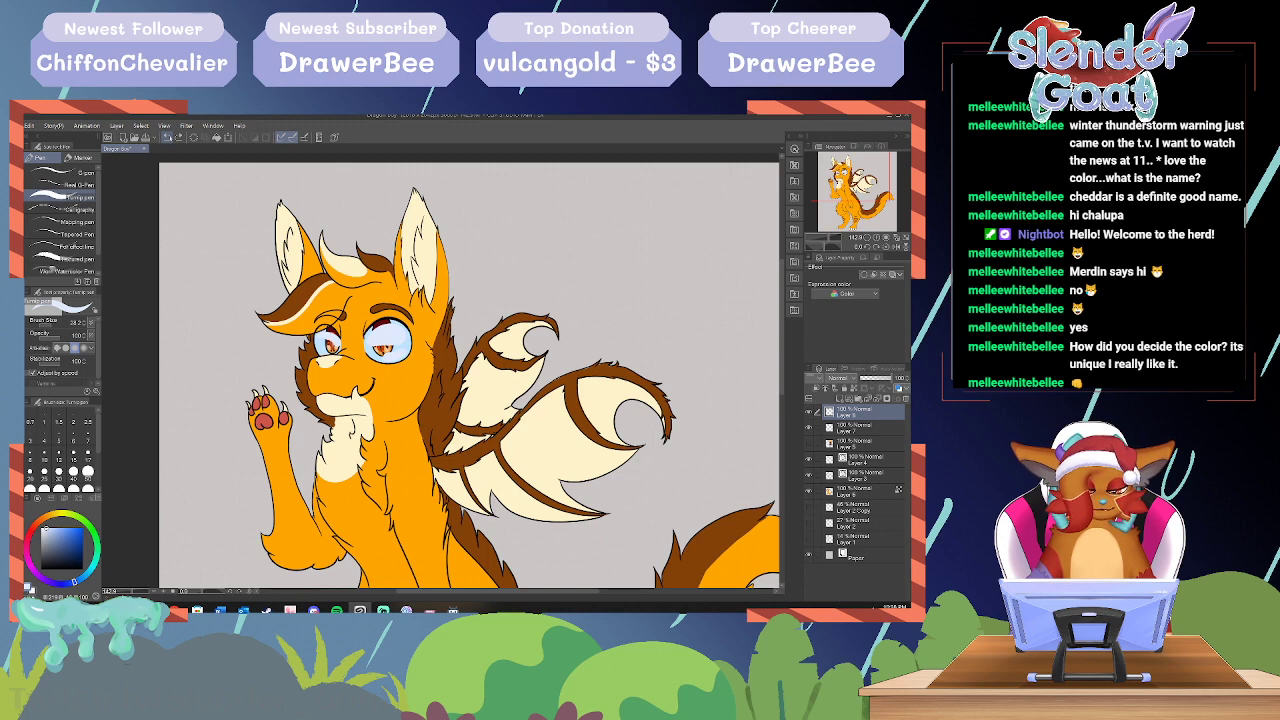
click(168, 137)
click(168, 137)
click(168, 137)
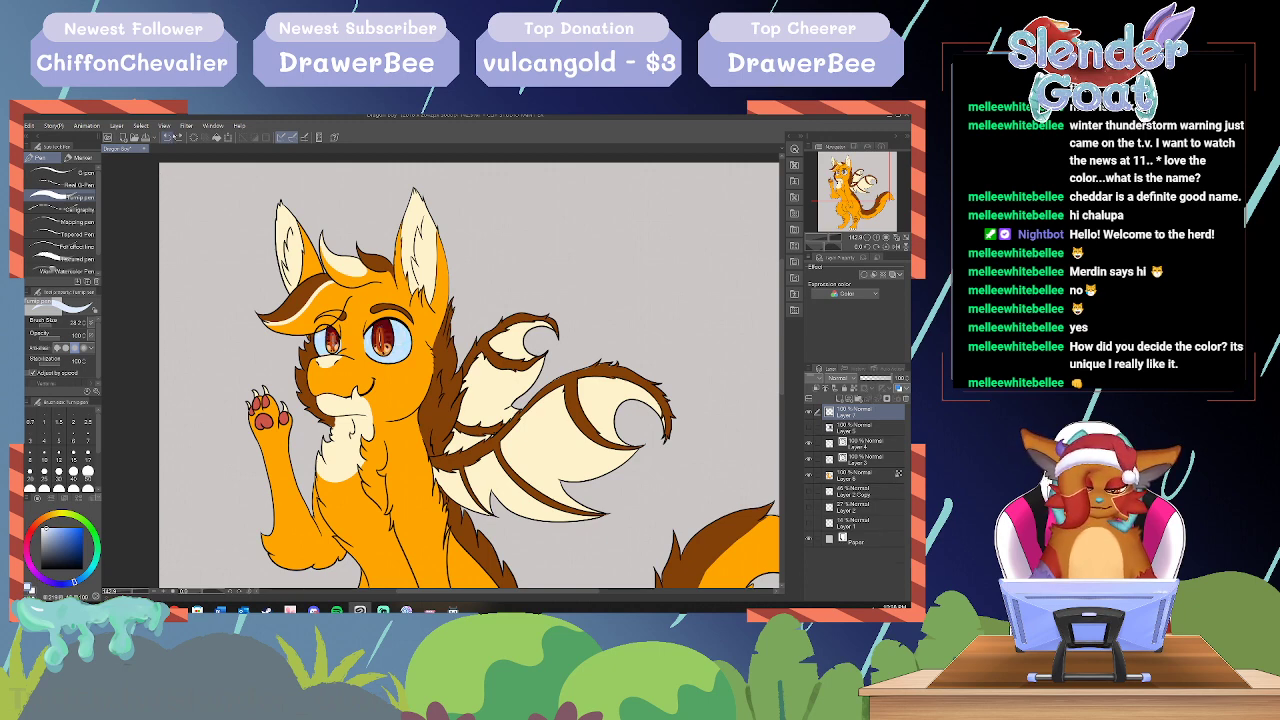
click(178, 137)
click(178, 137)
click(168, 138)
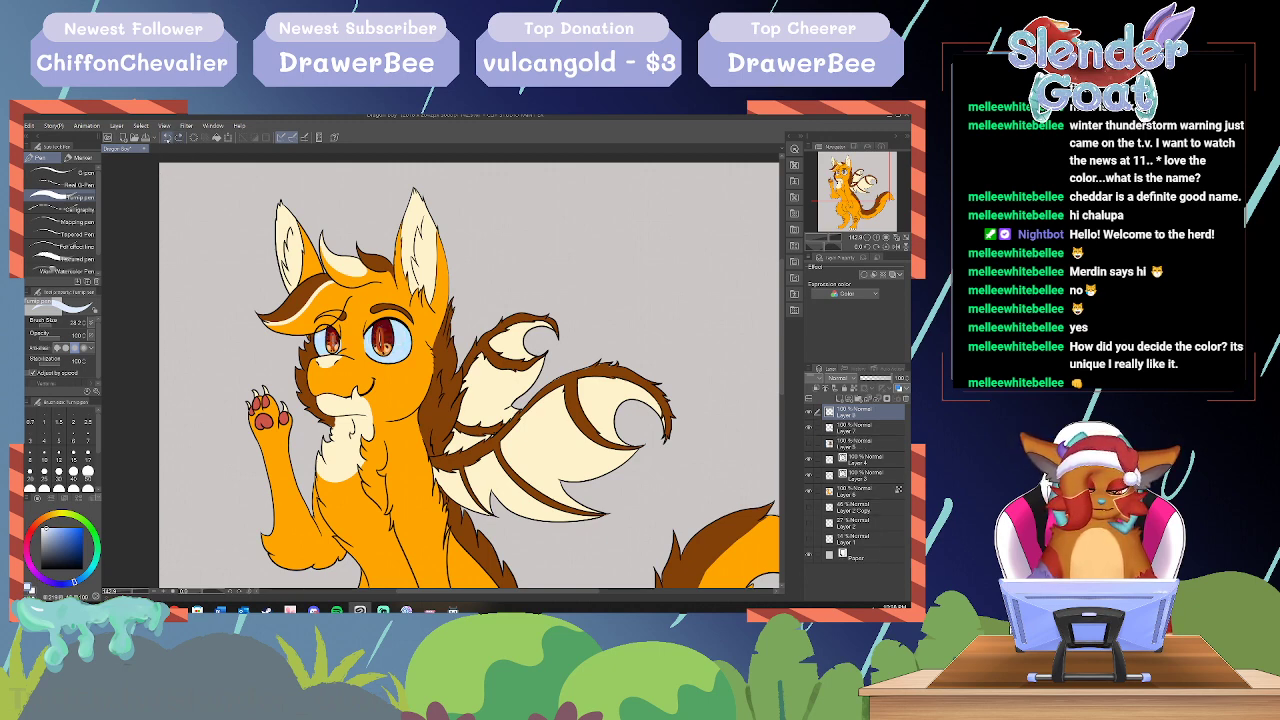
Step: Paint near-white reflections over the irises of both eyes and lower the new layer's opacity to 47%
mouse_move(368, 340)
mouse_down()
mouse_move(401, 330)
mouse_move(394, 346)
mouse_move(368, 344)
mouse_move(397, 331)
mouse_move(396, 357)
mouse_up()
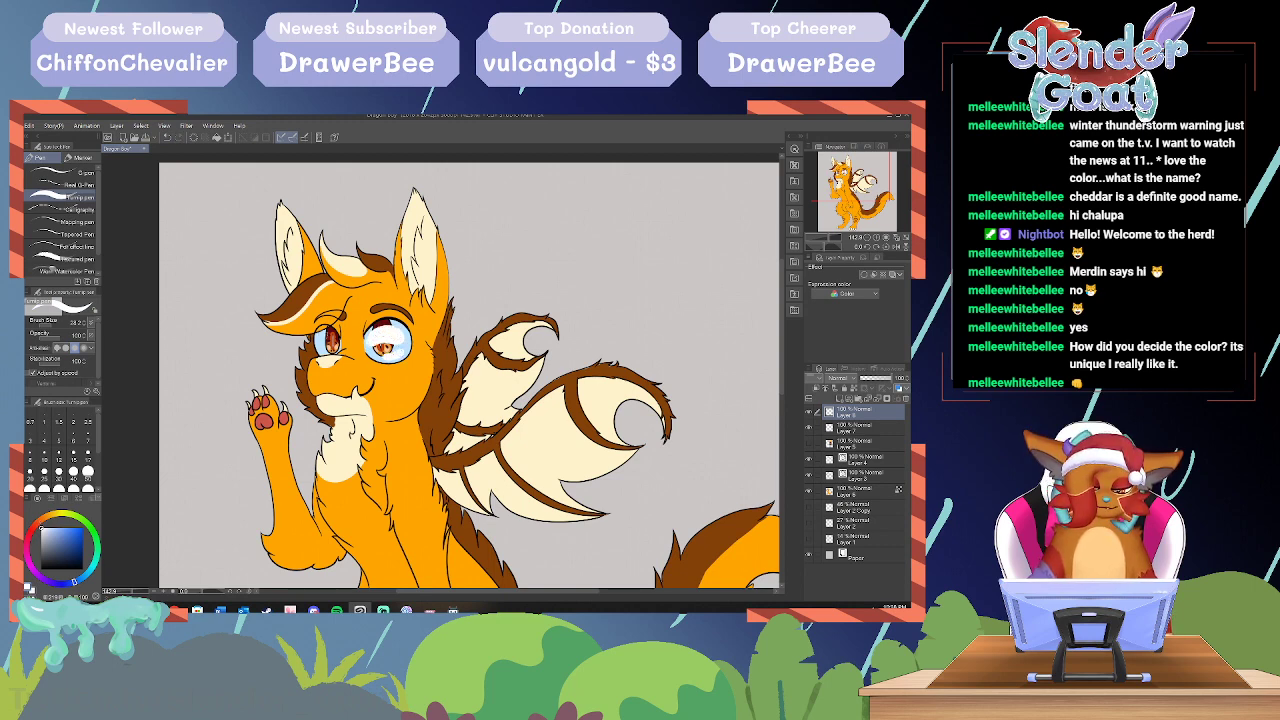
mouse_move(316, 338)
mouse_down()
mouse_move(338, 340)
mouse_move(322, 347)
mouse_move(318, 335)
mouse_move(325, 354)
mouse_up()
drag(897, 378, 875, 378)
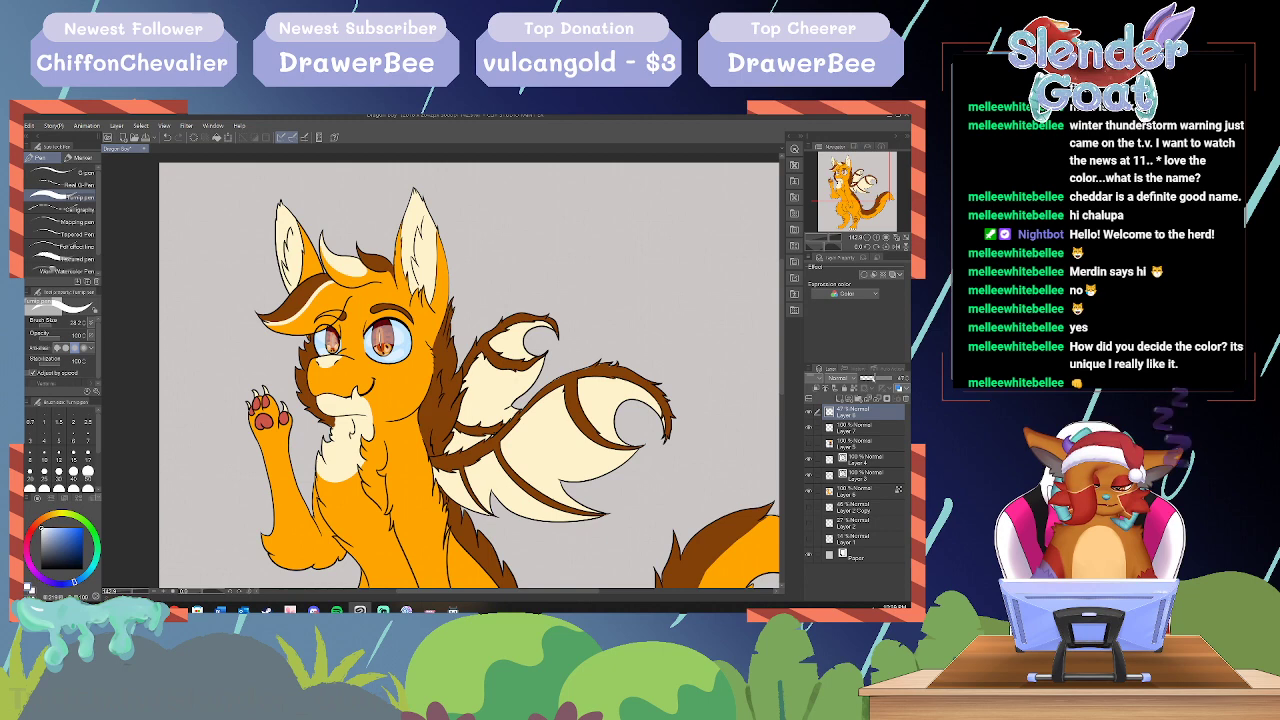
Step: Pick a light blue colour and reduce the pen to size 7.1 for finer eye details
click(68, 526)
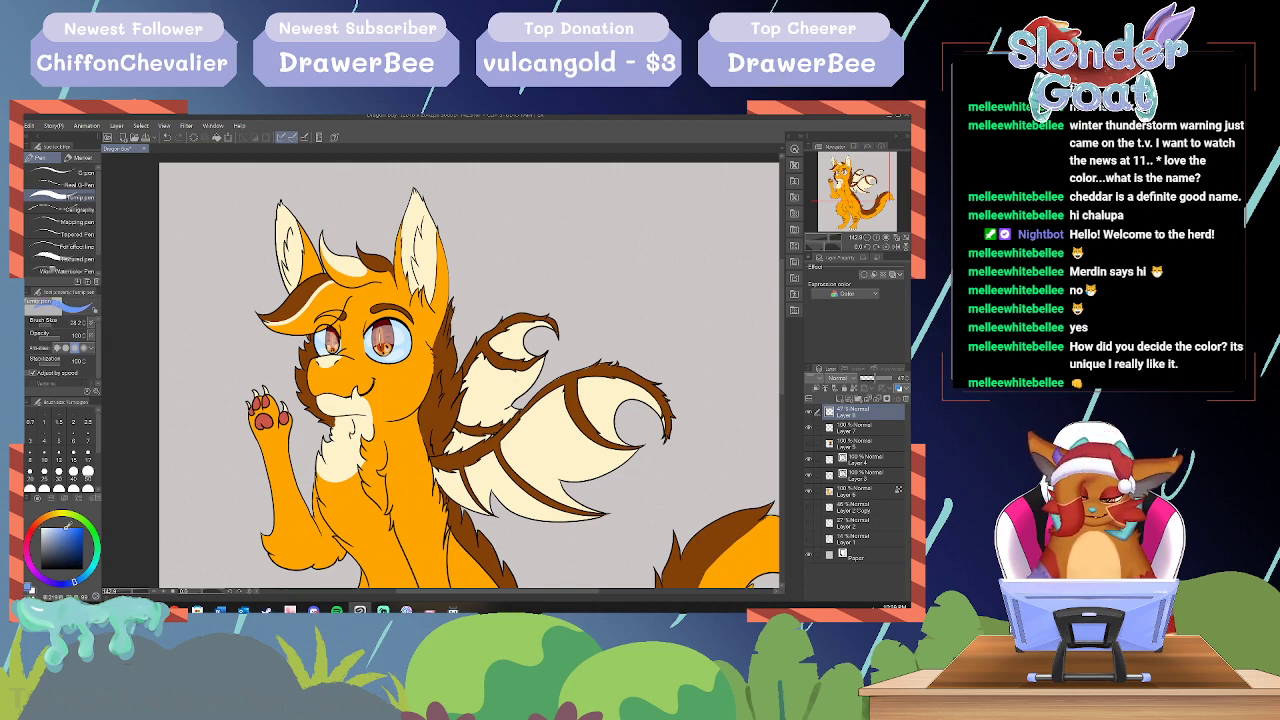
click(60, 525)
click(55, 525)
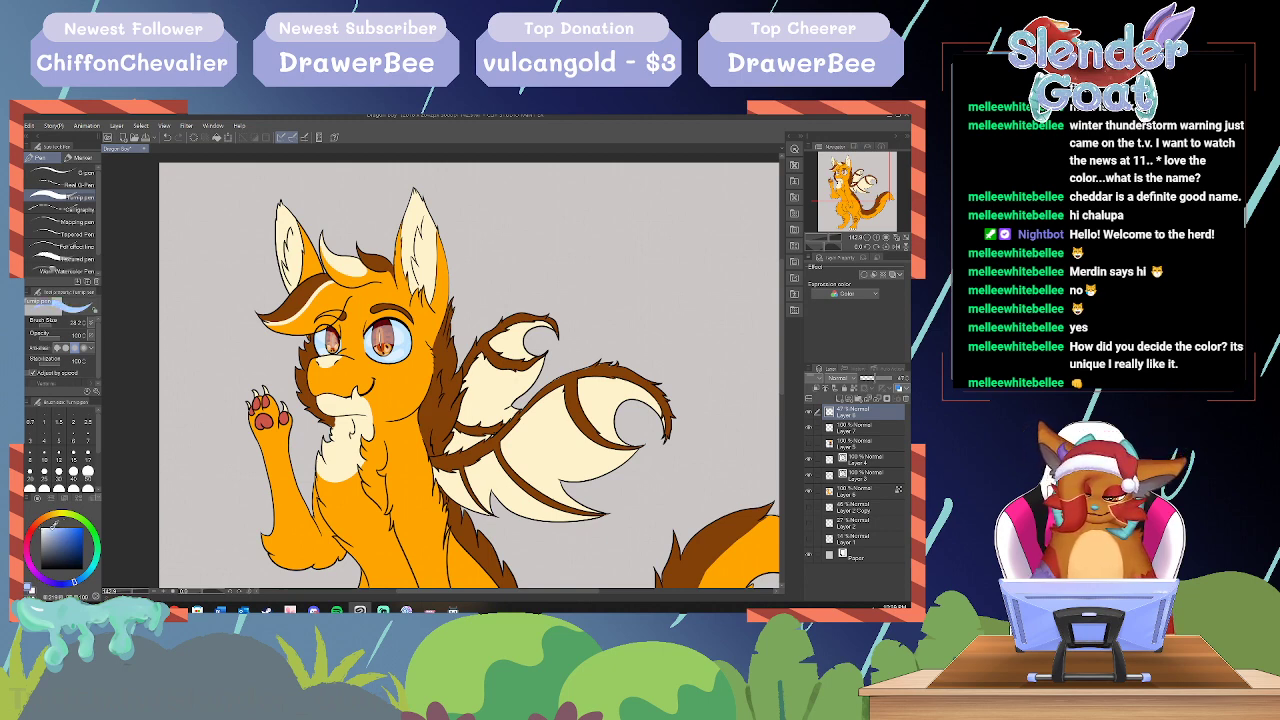
click(52, 531)
drag(53, 323, 49, 325)
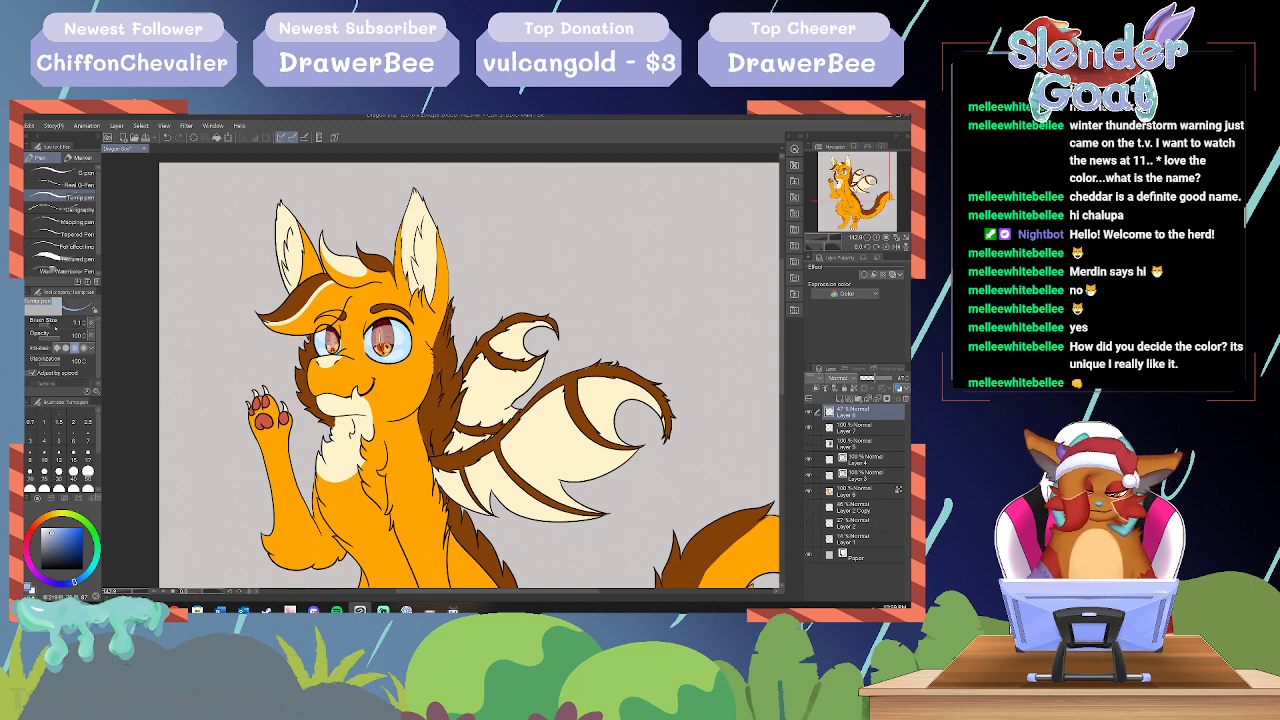
Step: Select the body's base colour layer, sample the wing's cream, and add small cream accents around the brown markings on both legs
click(852, 428)
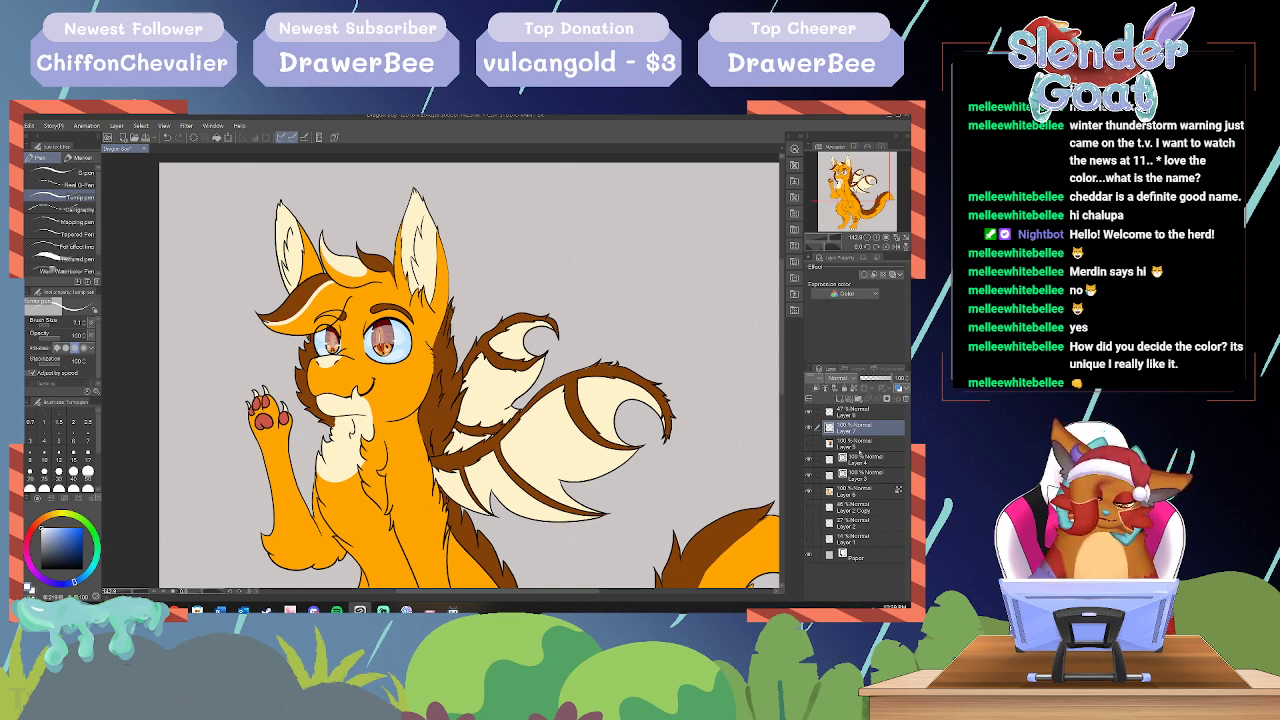
click(852, 443)
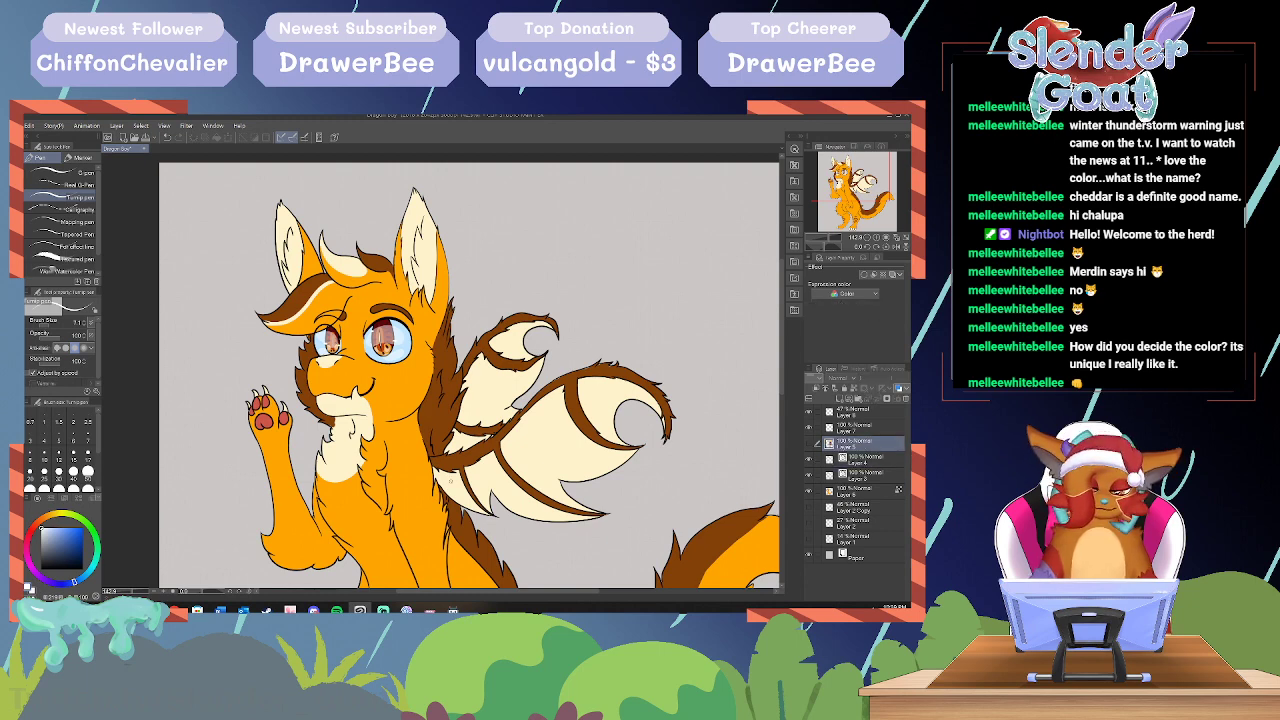
click(855, 495)
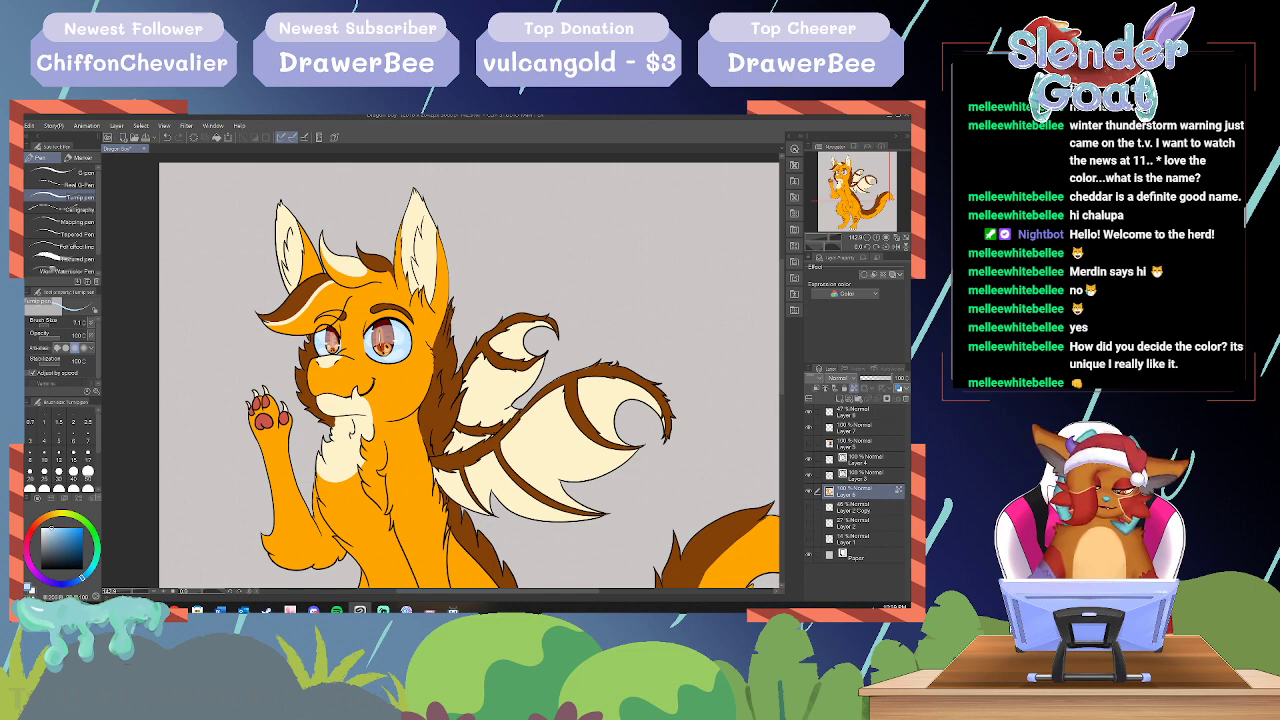
alt+click(346, 351)
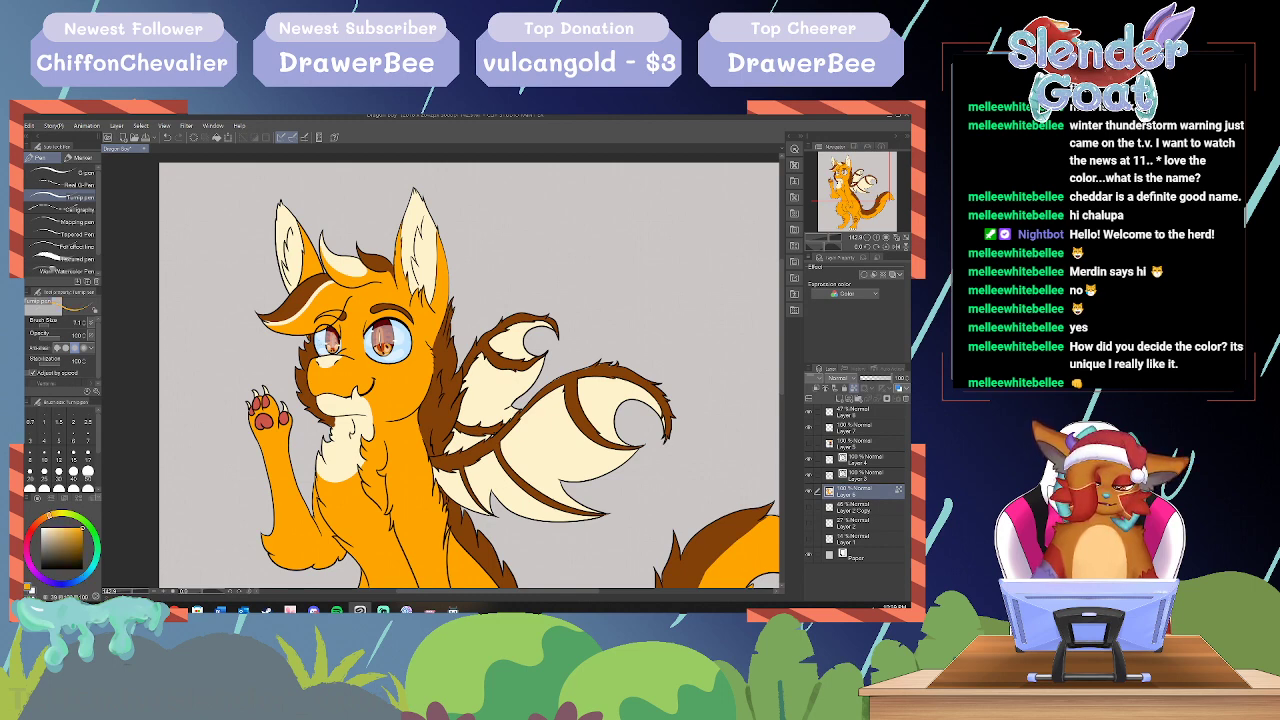
alt+click(306, 359)
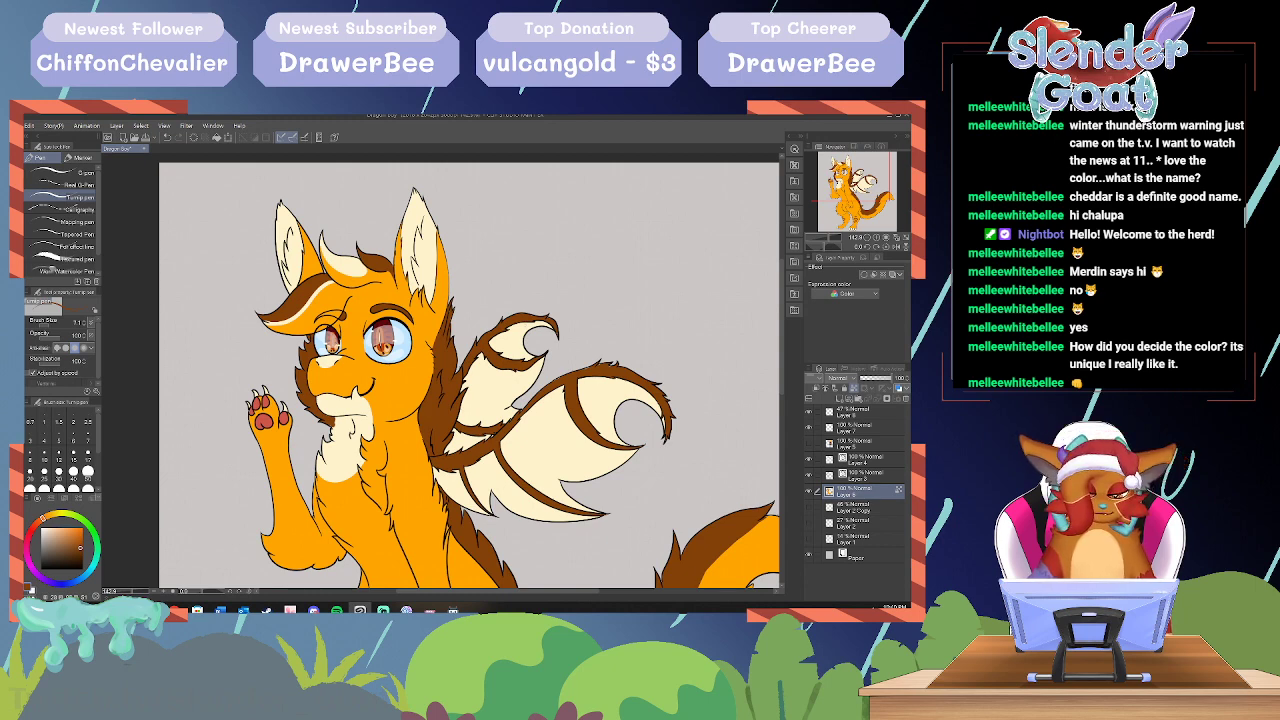
scroll(469, 370, down, 5)
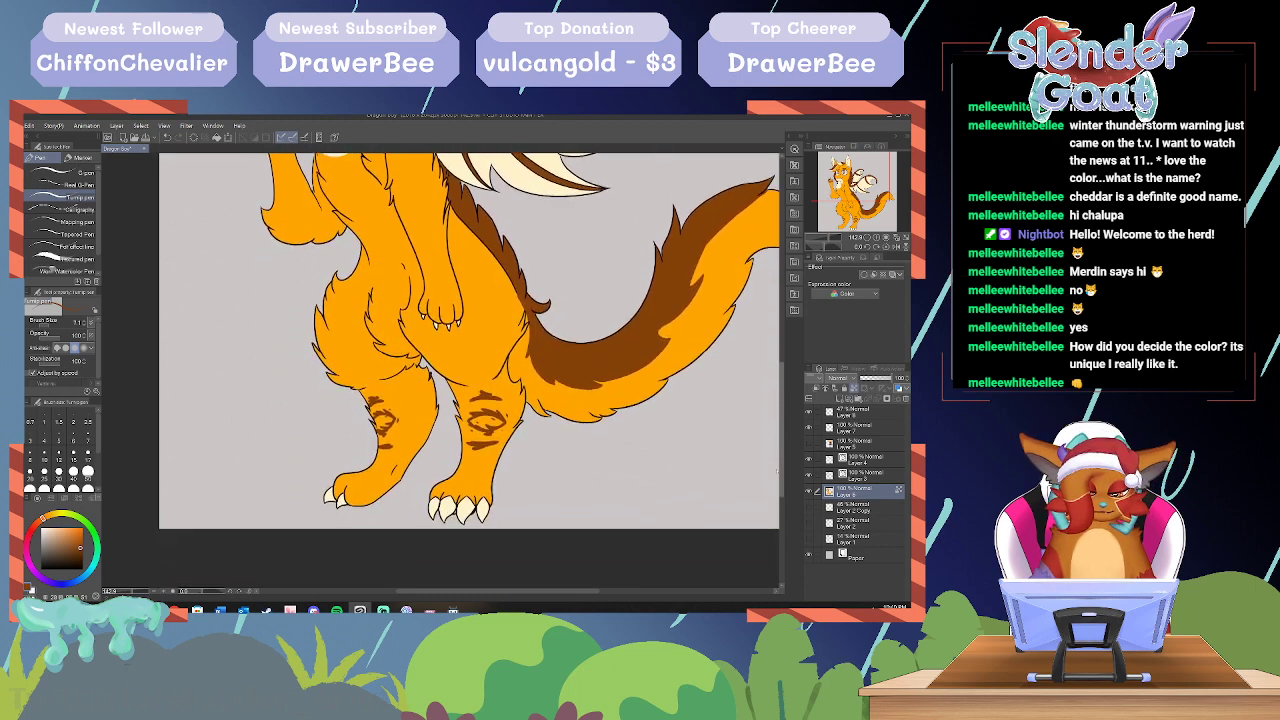
alt+click(556, 246)
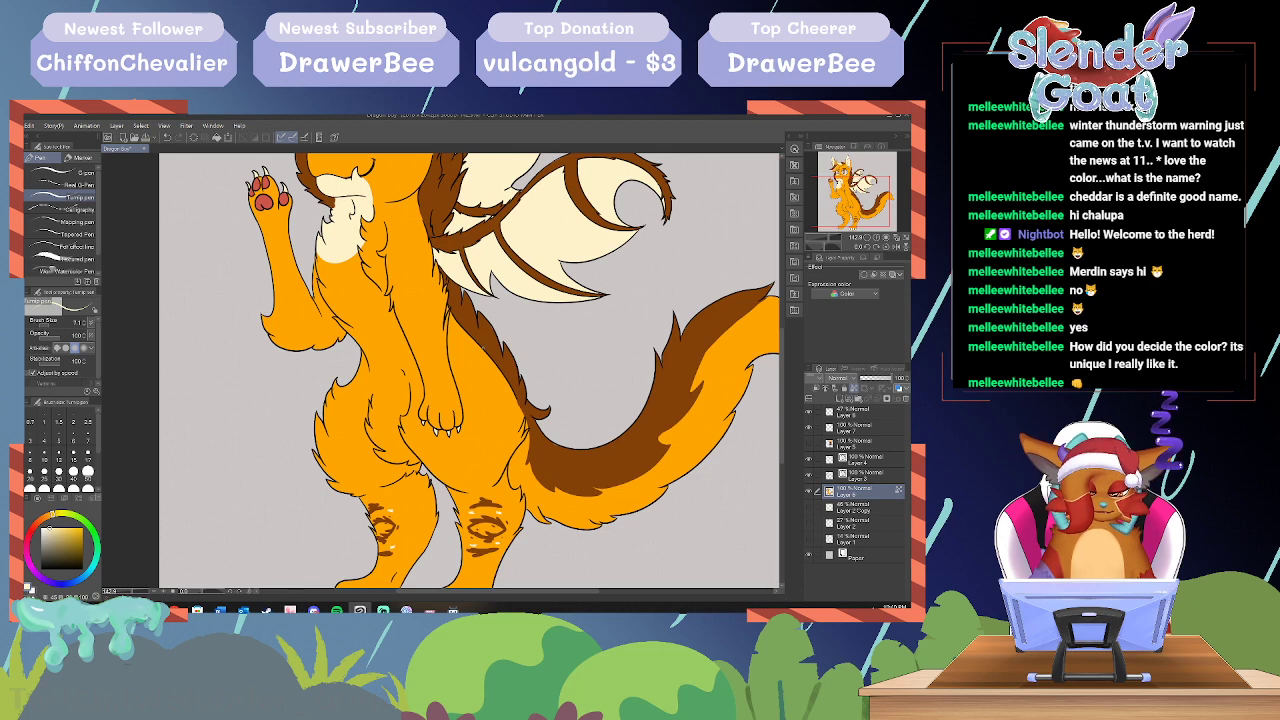
scroll(470, 370, down, 3)
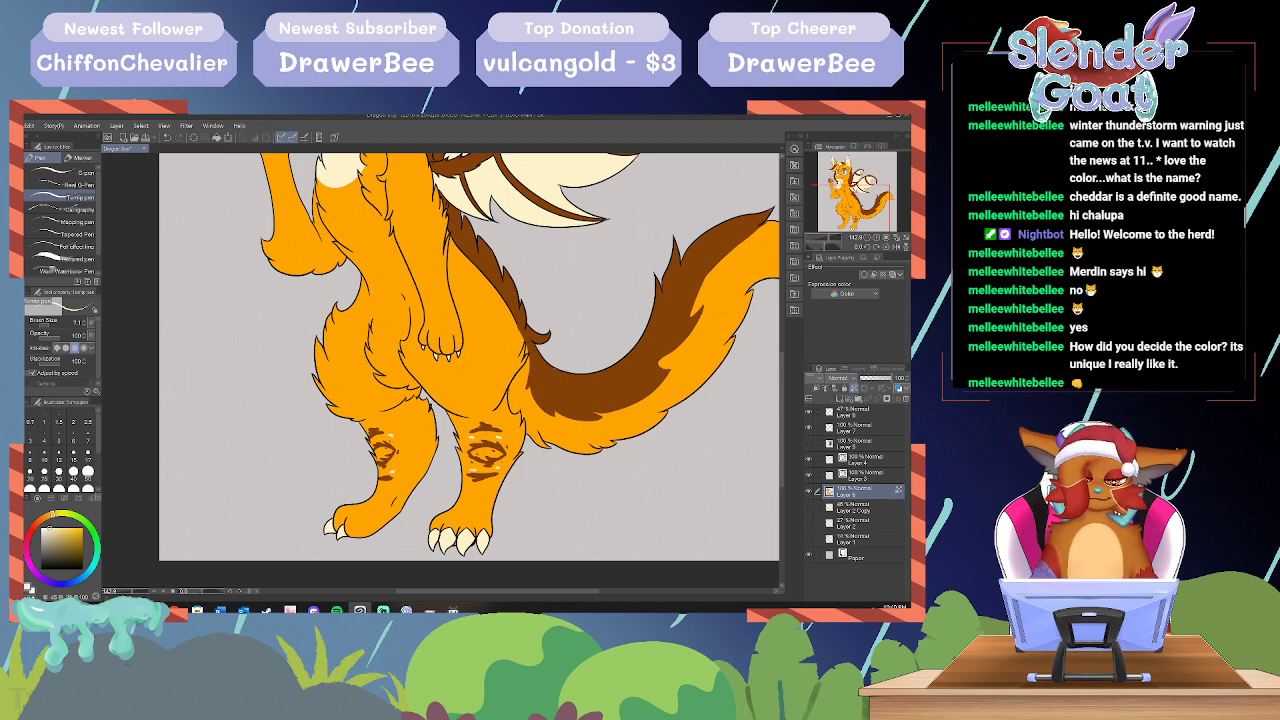
key(ctrl+0)
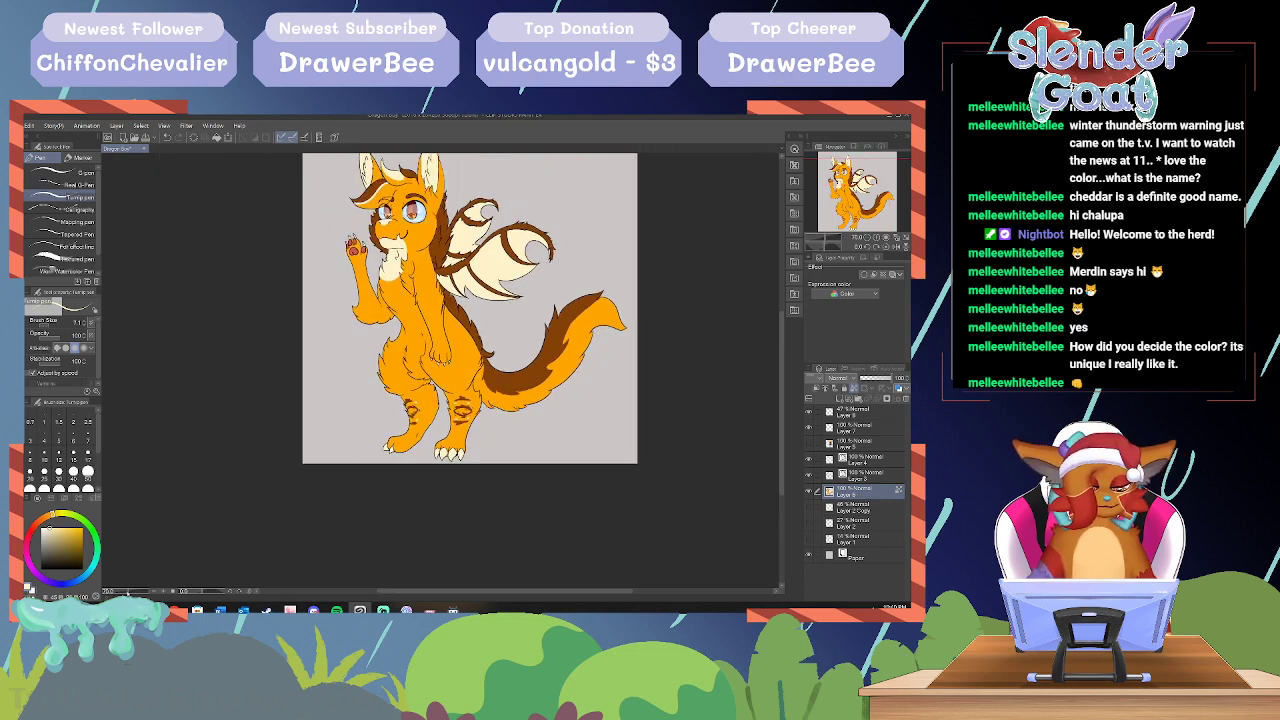
scroll(470, 360, up, 3)
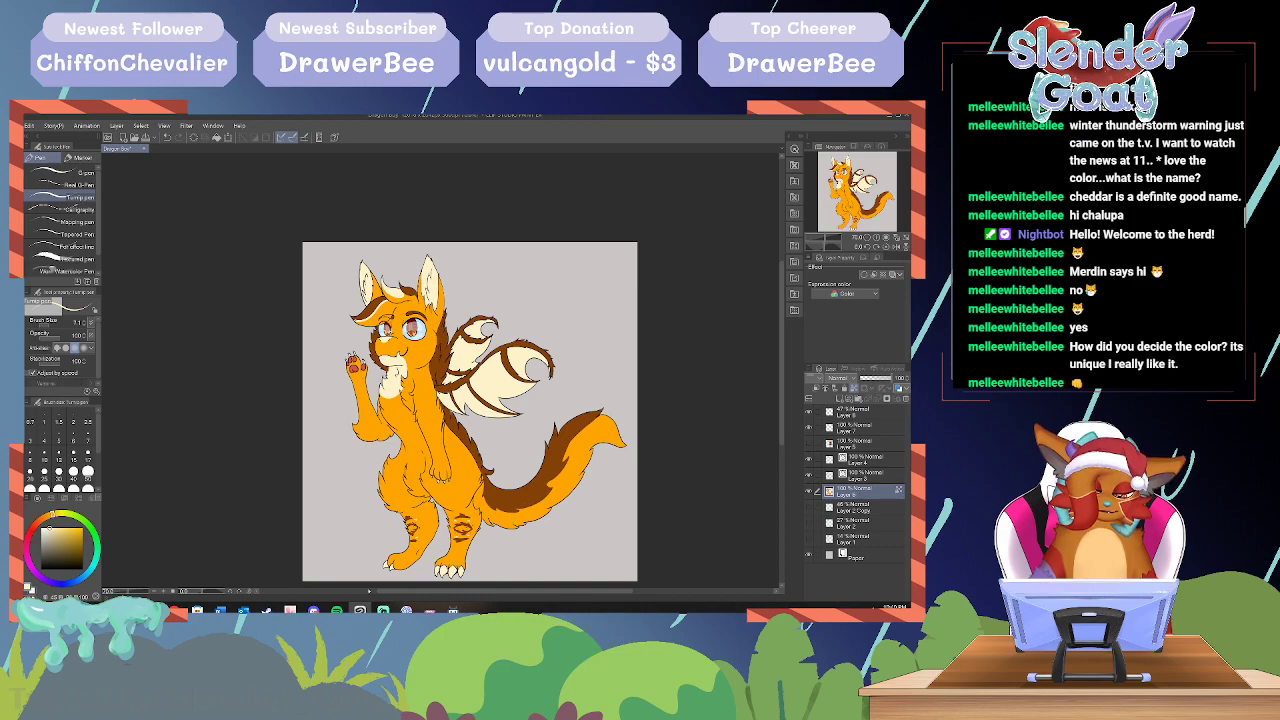
Step: Sample the dark brown of the back fur on the base colour layer for close-up colour touch-ups
click(854, 388)
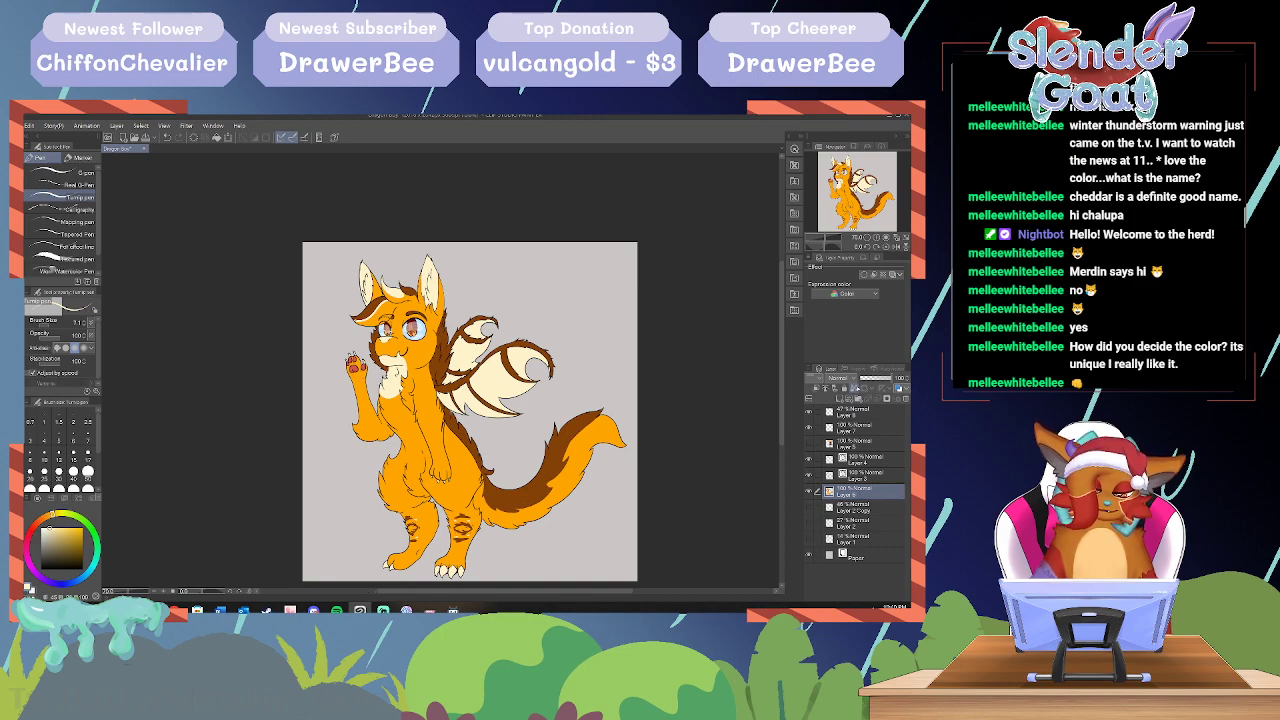
click(135, 591)
drag(135, 592, 137, 592)
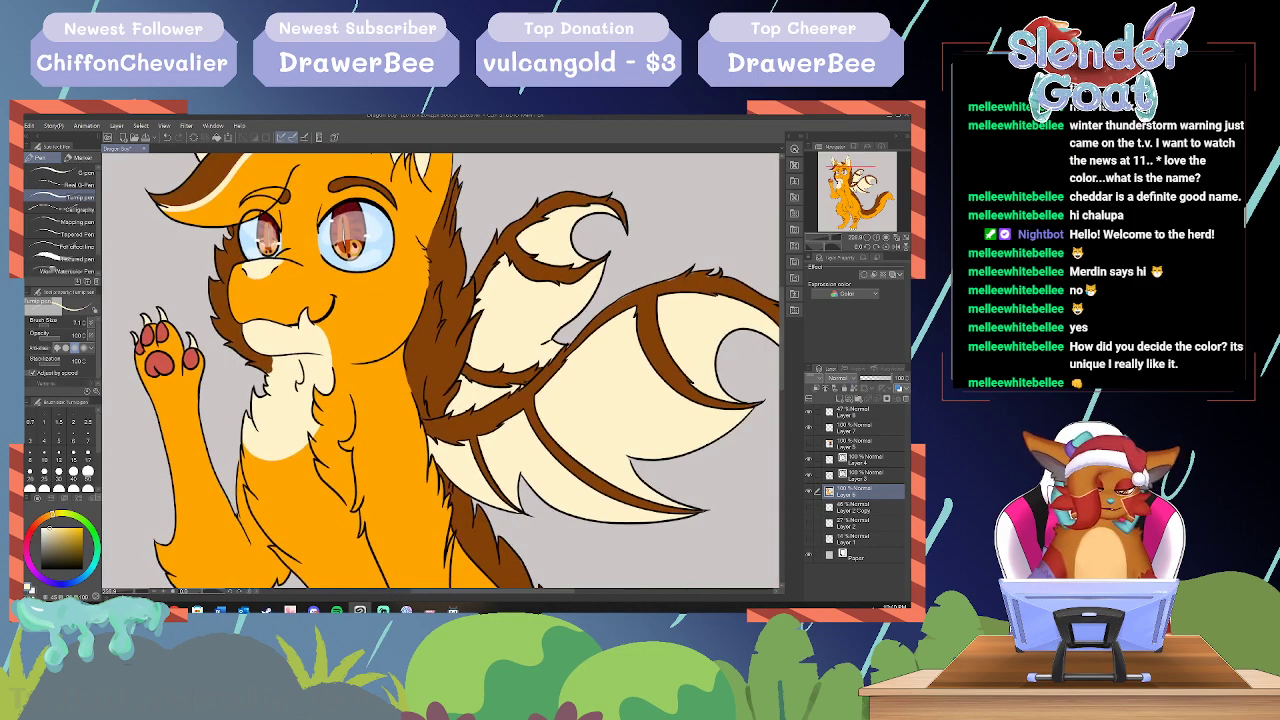
drag(424, 591, 440, 591)
alt+click(440, 556)
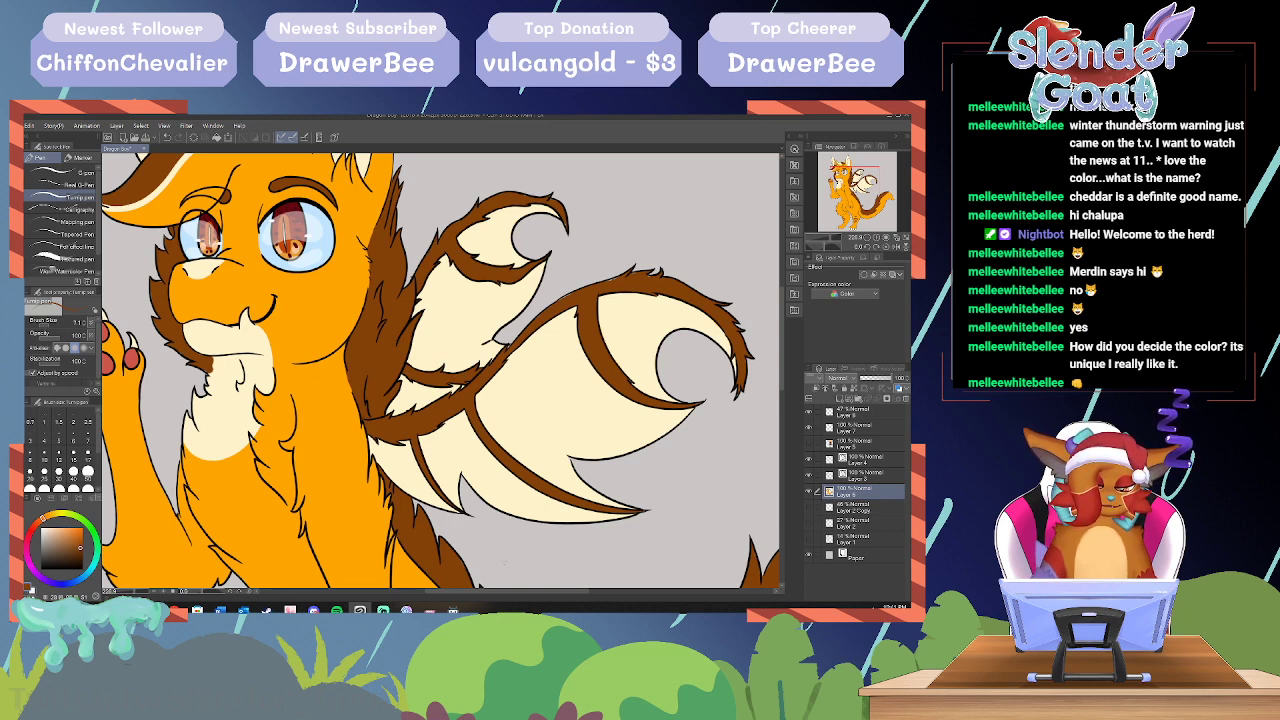
Step: Touch up the wing colouring with the membrane's sampled cream and the wing bones' sampled dark brown
drag(498, 591, 560, 591)
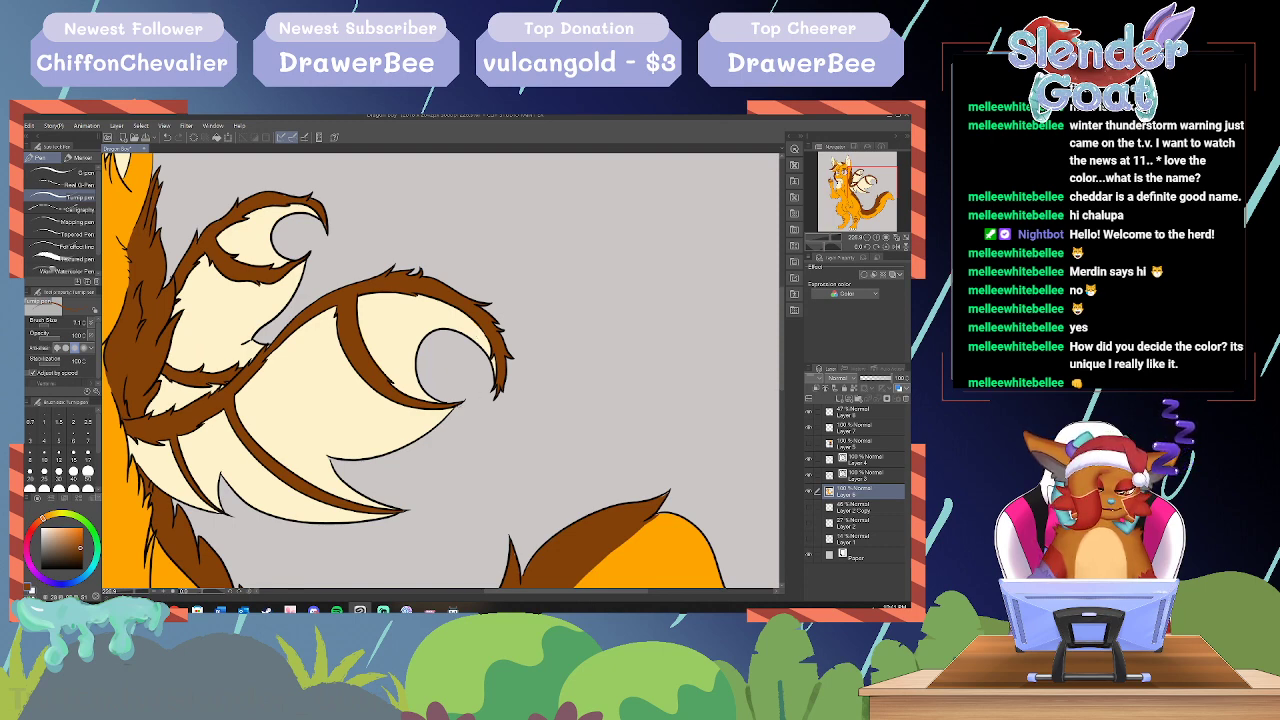
alt+click(380, 335)
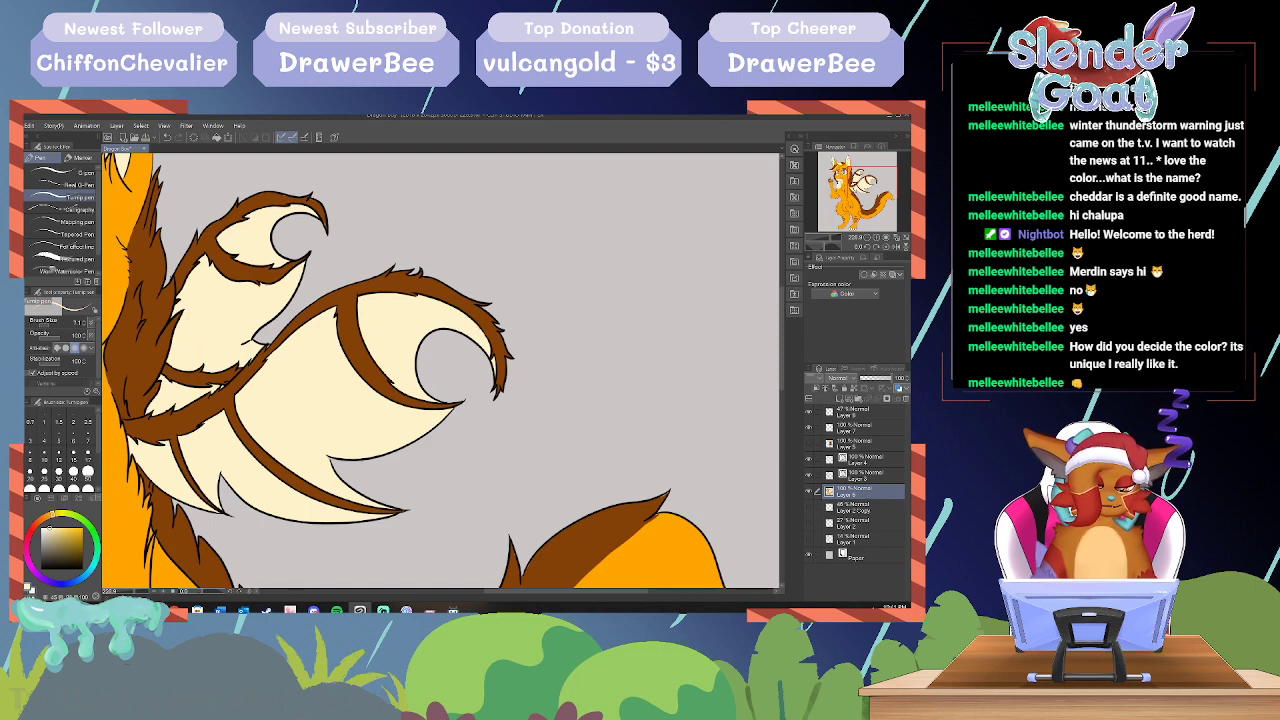
alt+click(236, 384)
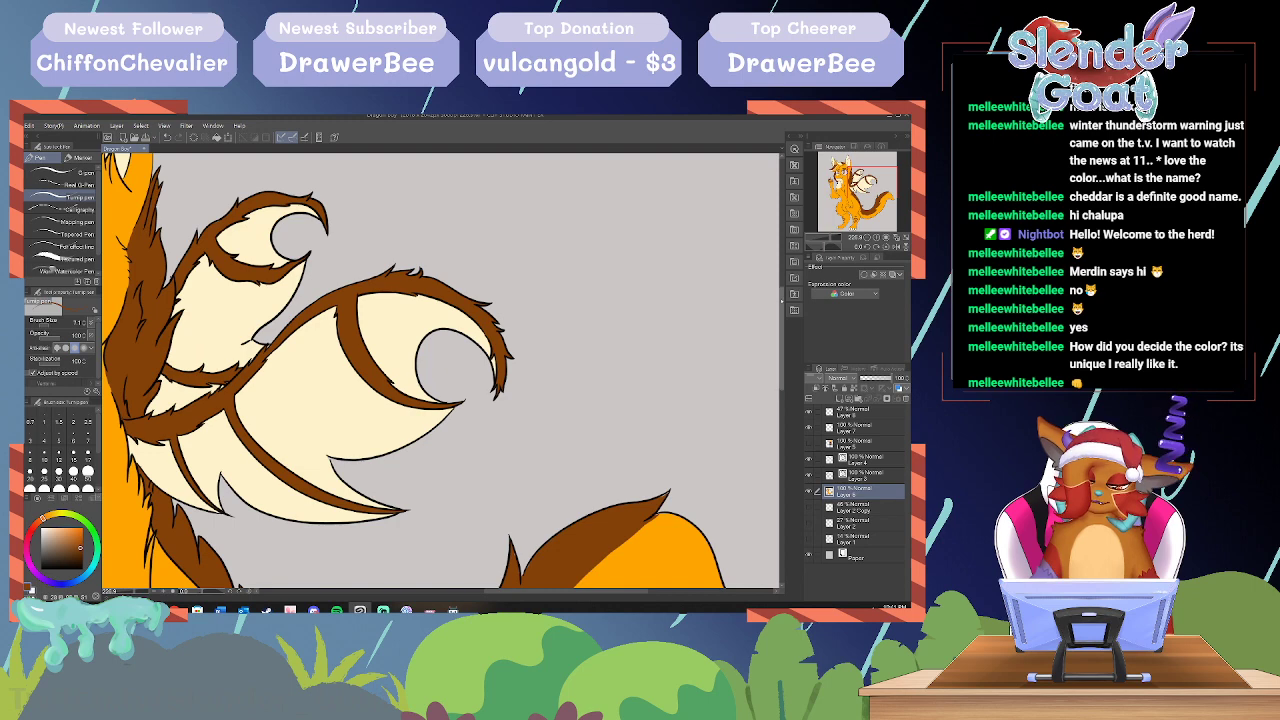
Step: Refine the fur edge of the dark brown stripe along the tail with brown strokes
drag(781, 301, 768, 372)
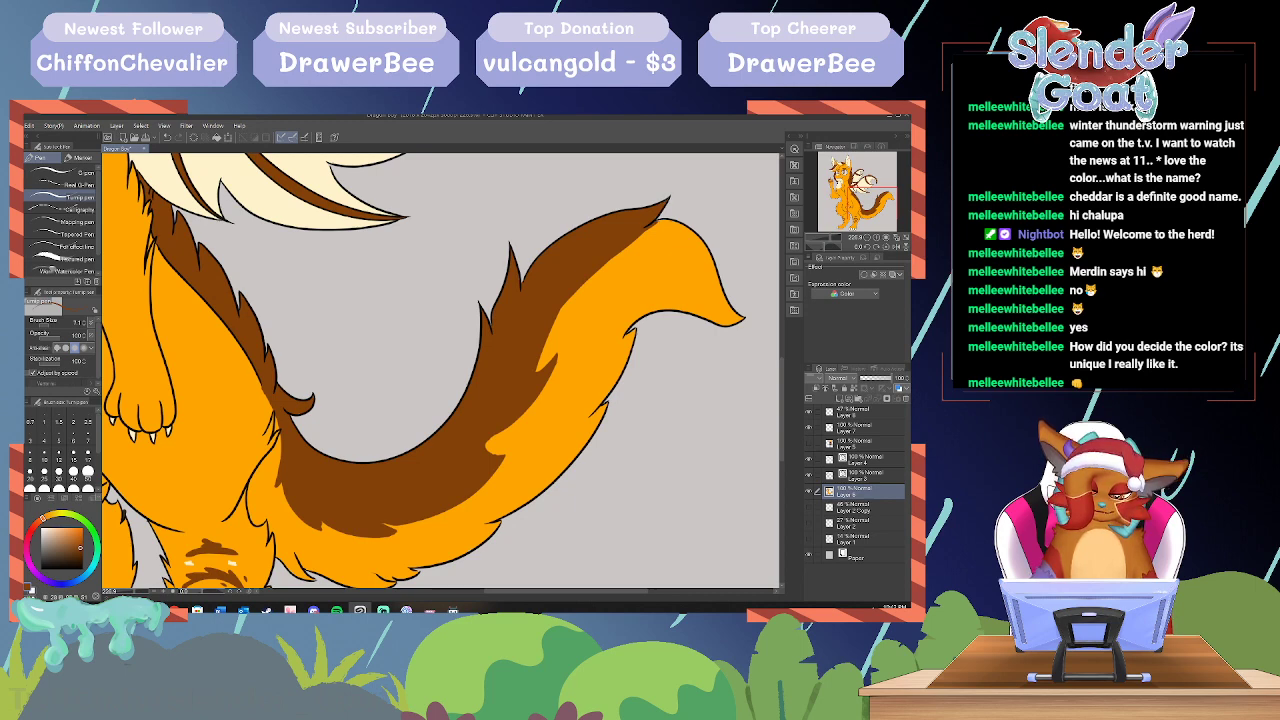
mouse_move(615, 255)
mouse_down()
mouse_move(566, 305)
mouse_move(528, 388)
mouse_move(575, 289)
mouse_move(558, 320)
mouse_up()
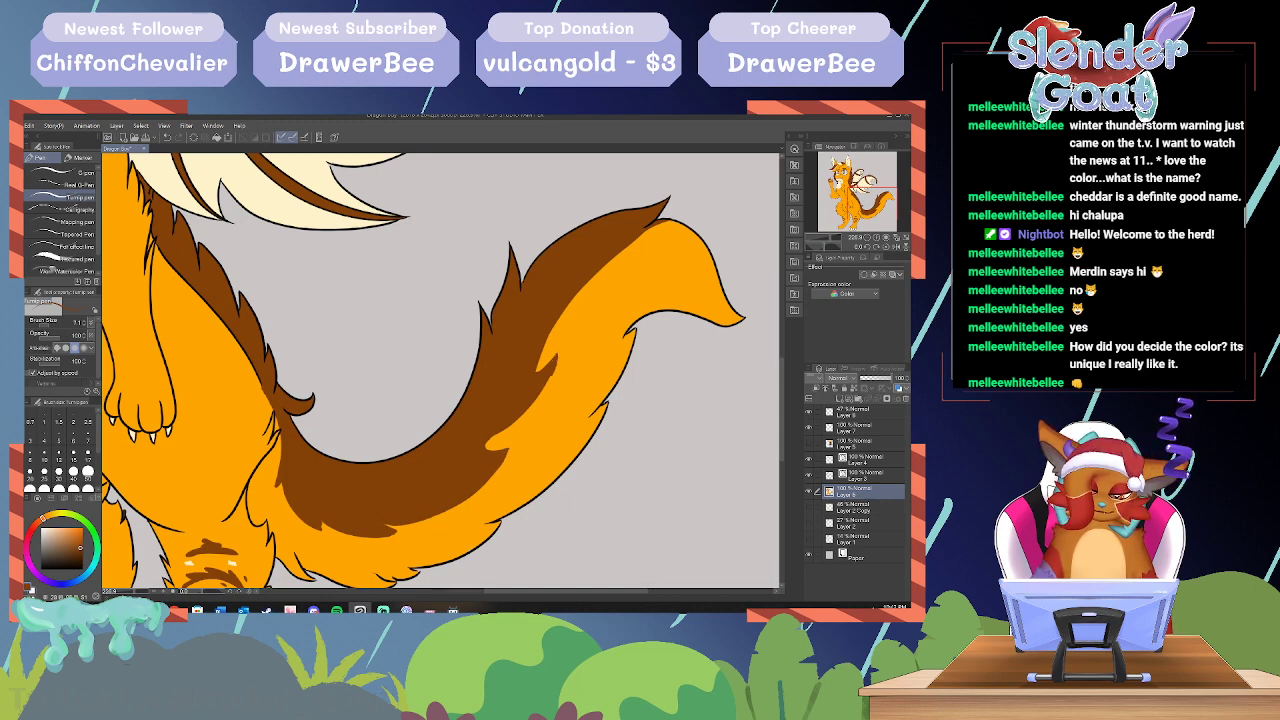
drag(548, 380, 470, 460)
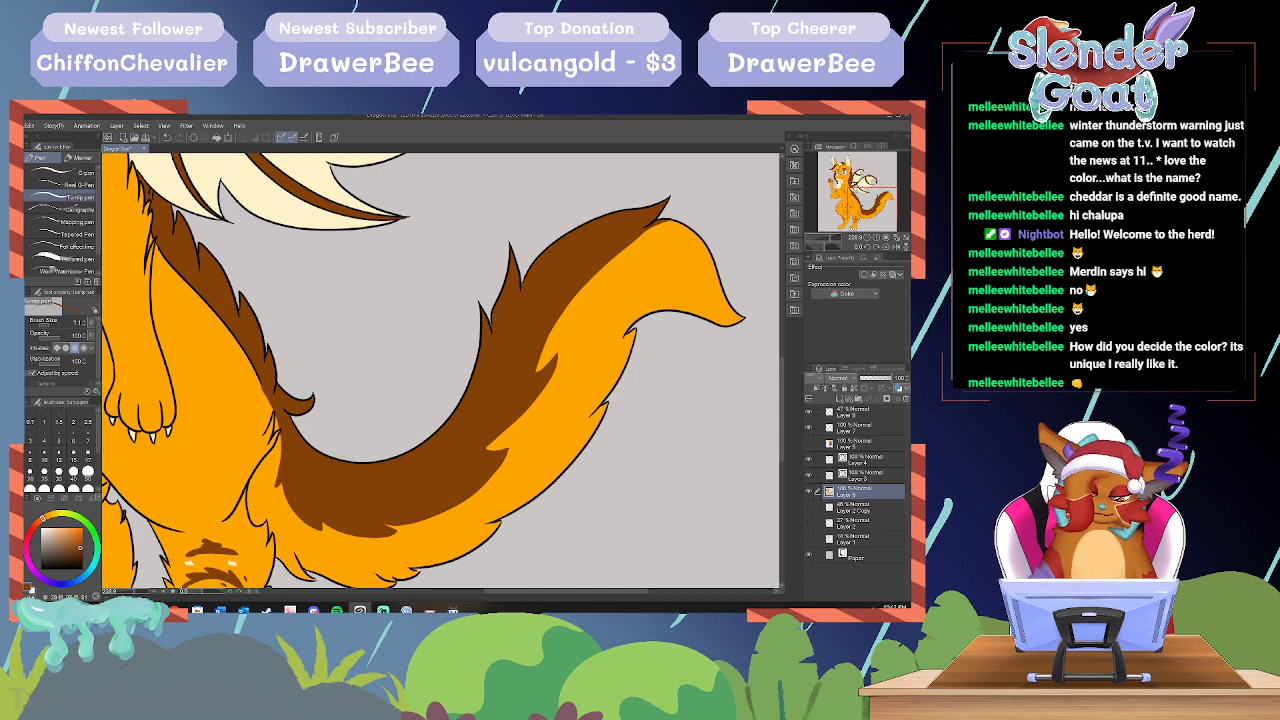
Step: Colour the toes of the lowered front paw dark brown, enlarging the pen to fill them in
click(460, 591)
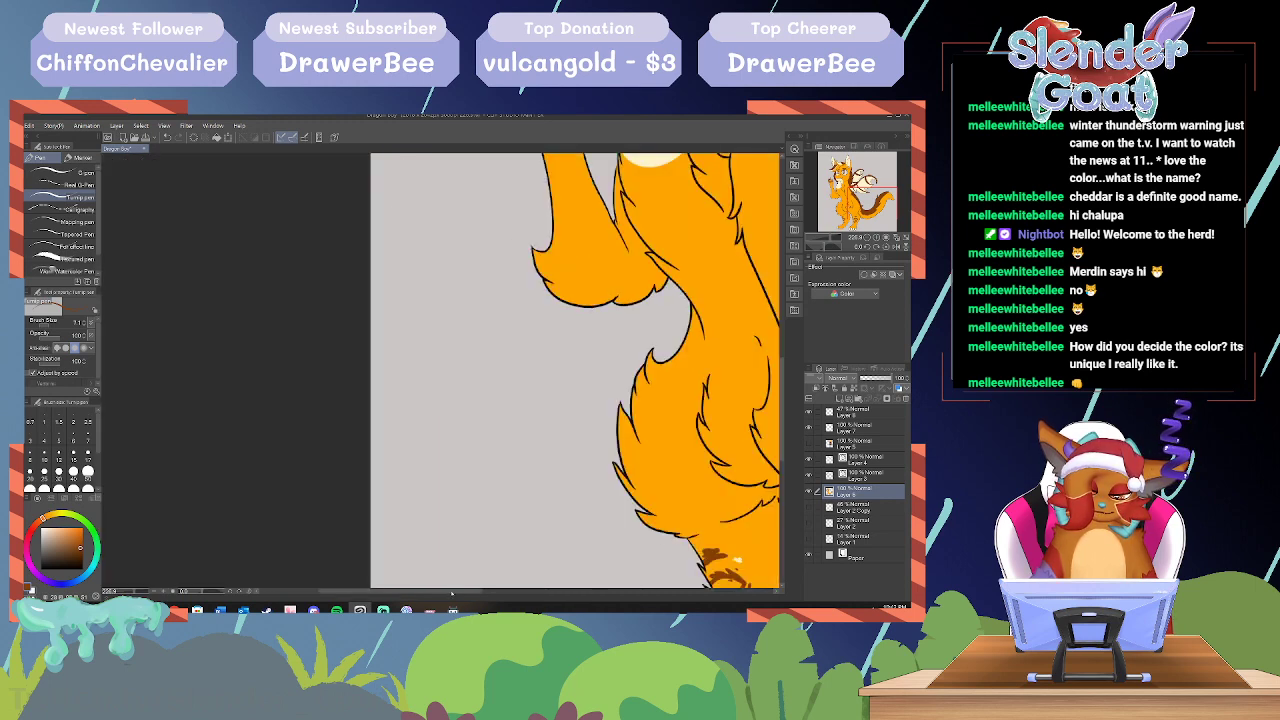
drag(449, 591, 530, 608)
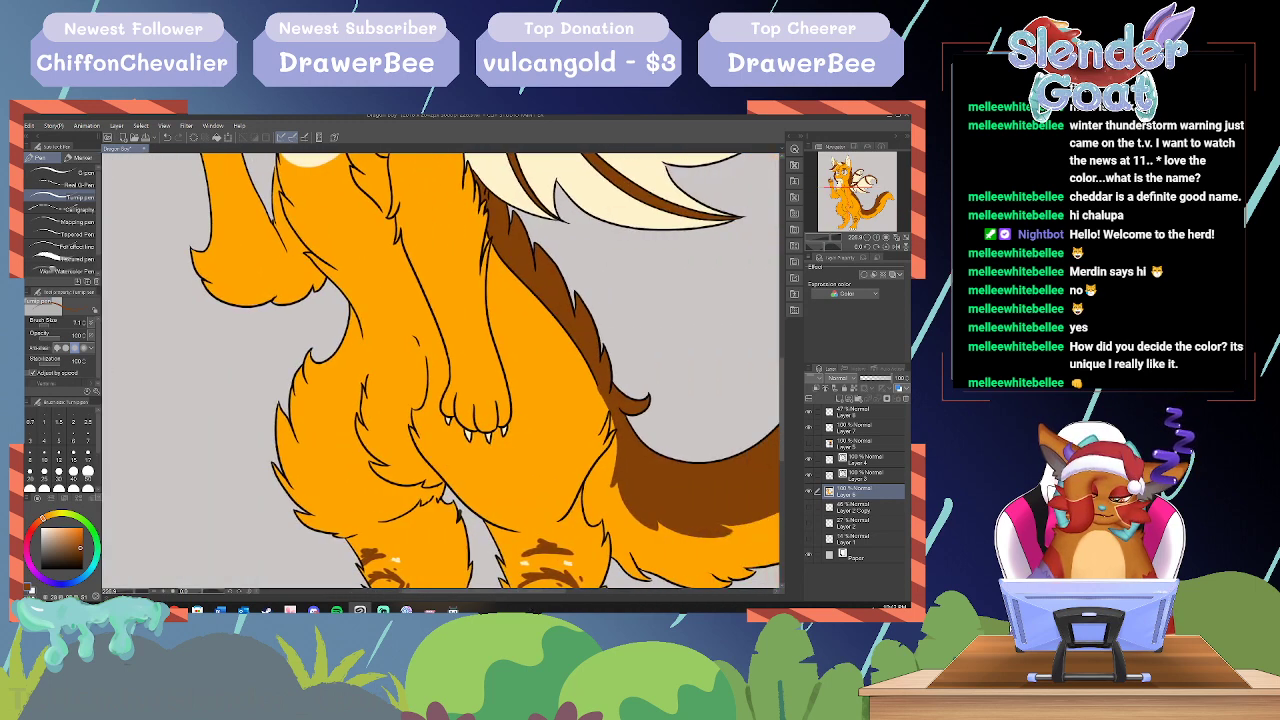
drag(458, 414, 510, 407)
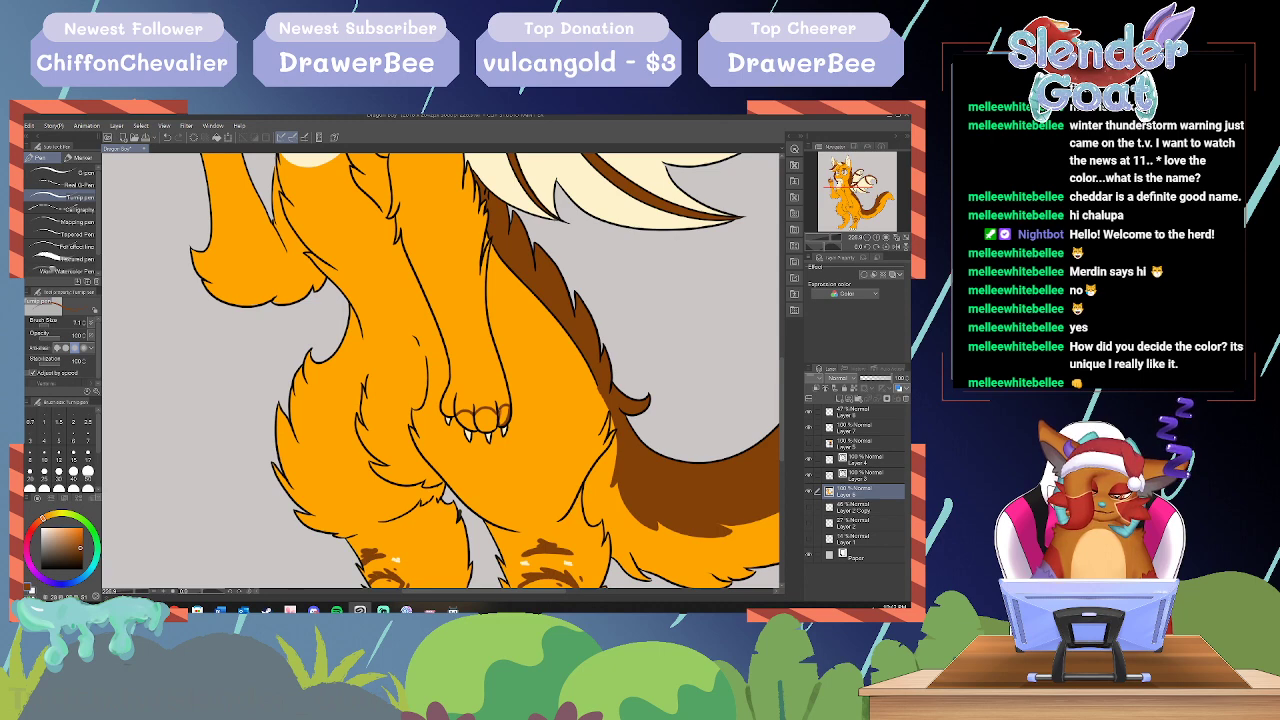
drag(505, 411, 500, 426)
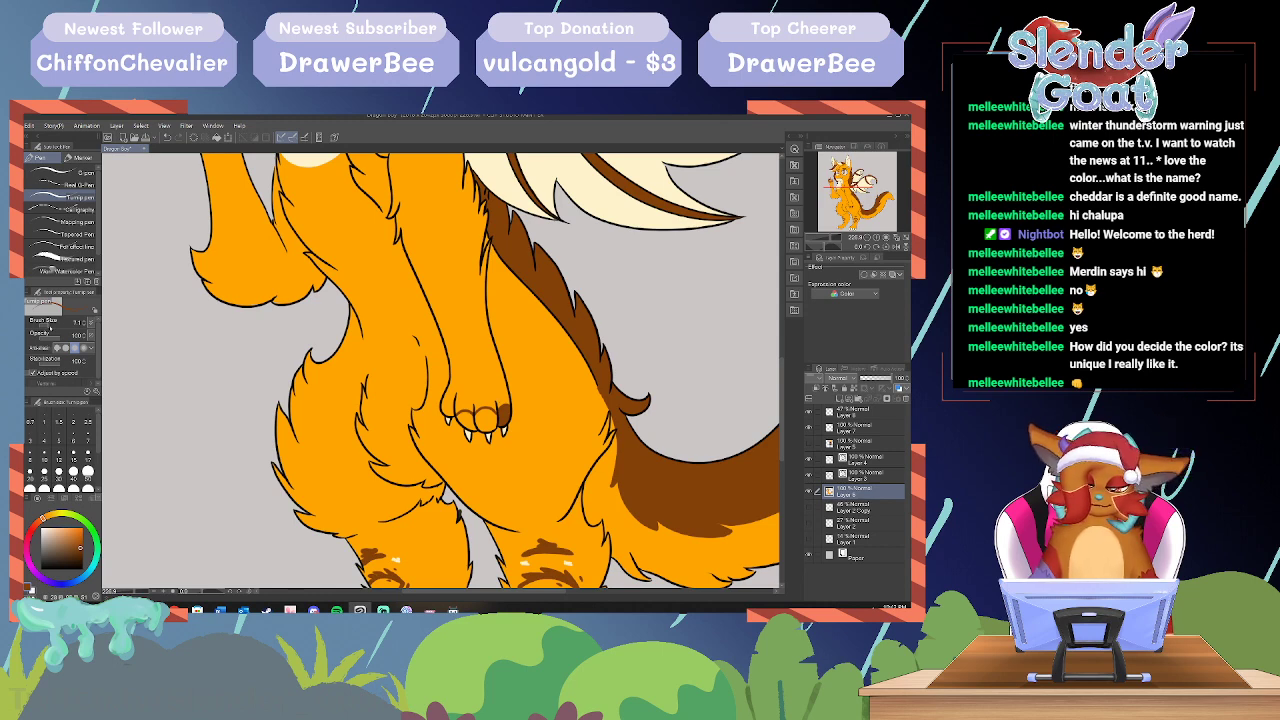
drag(50, 327, 56, 326)
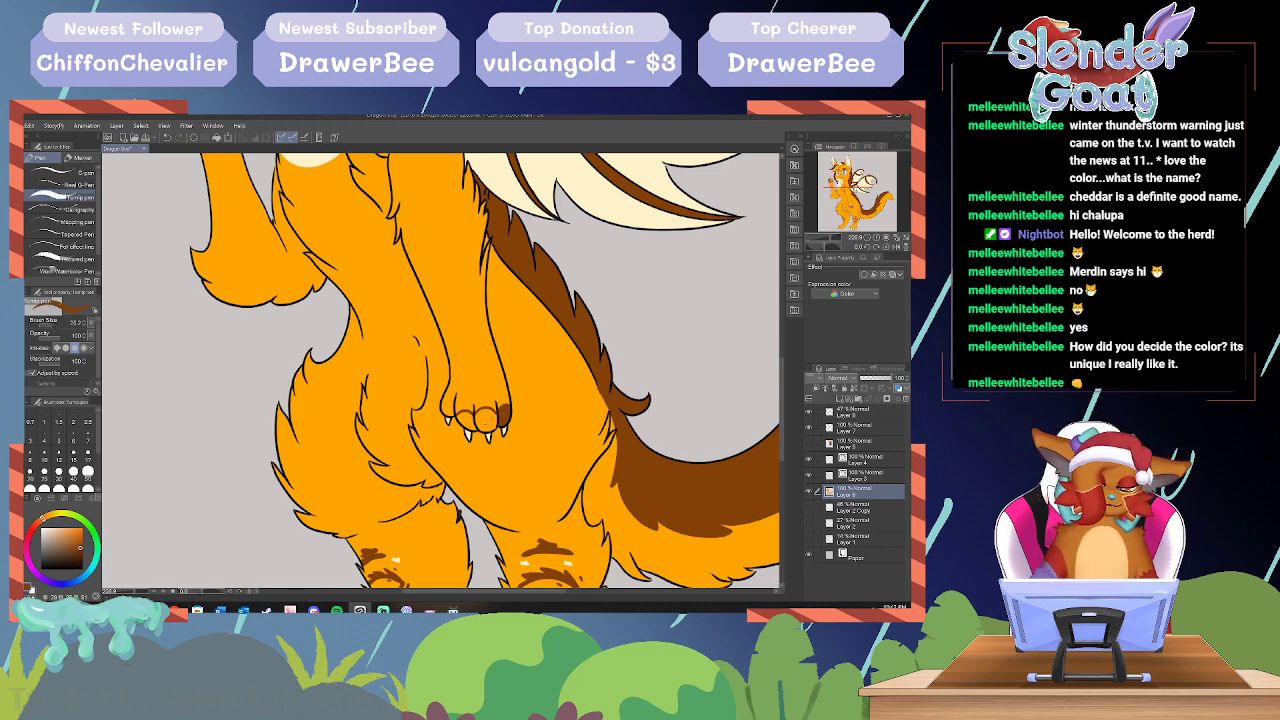
mouse_move(476, 408)
mouse_down()
mouse_move(492, 433)
mouse_move(489, 416)
mouse_move(470, 418)
mouse_up()
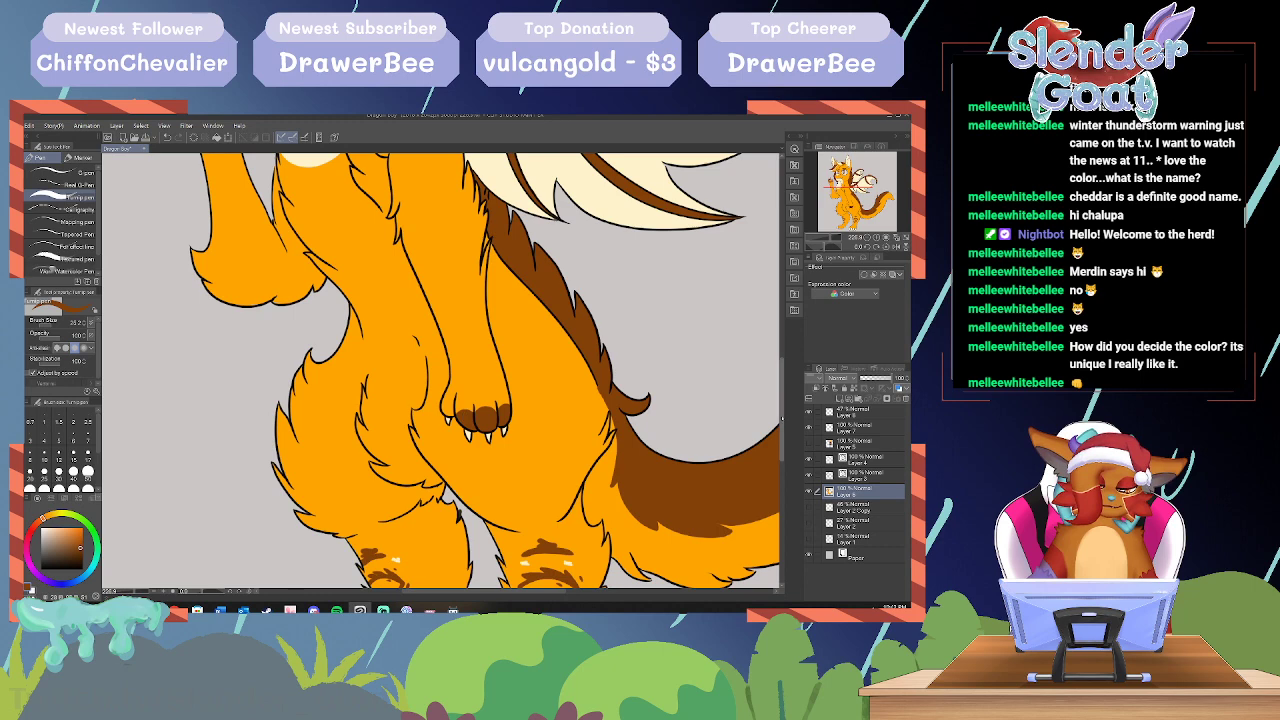
Step: Paint dark brown around the raised paw's red pads and tidy its edges with sampled orange, brown, red and background grey
drag(783, 394, 783, 332)
mouse_move(196, 314)
mouse_down()
mouse_move(212, 308)
mouse_move(197, 295)
mouse_move(215, 312)
mouse_move(200, 320)
mouse_move(211, 311)
mouse_move(190, 301)
mouse_move(189, 314)
mouse_up()
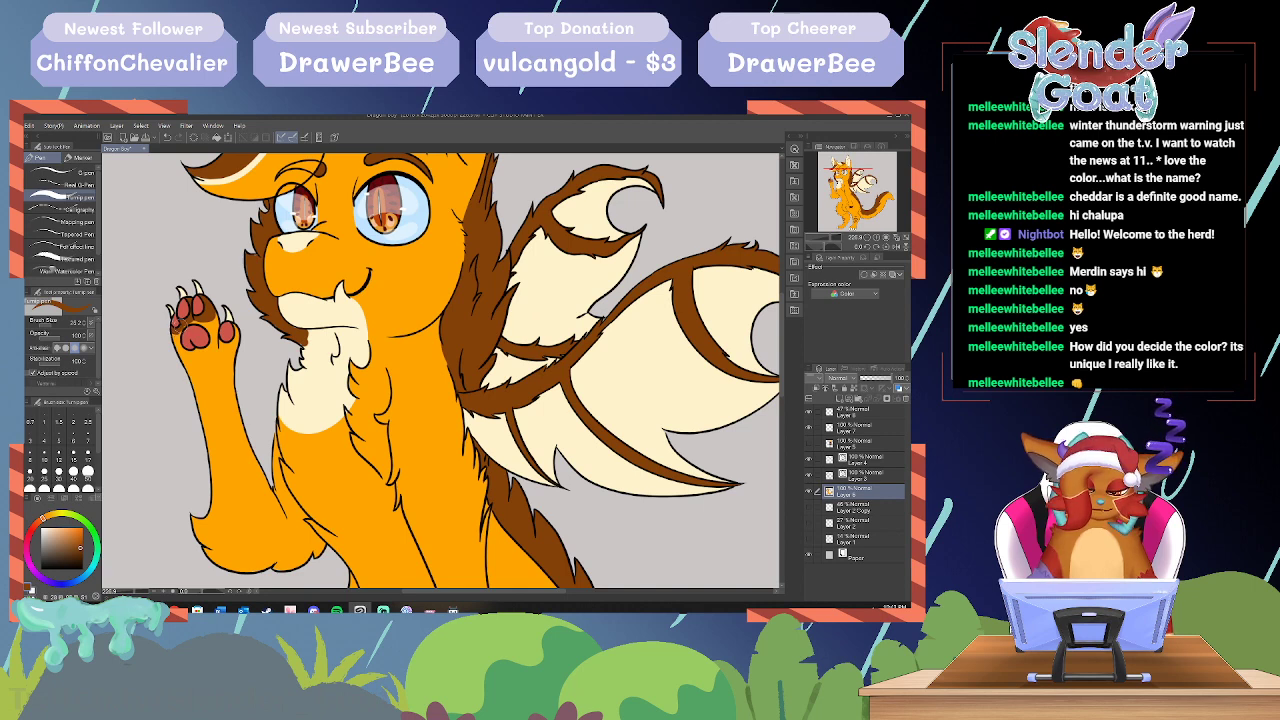
alt+click(208, 356)
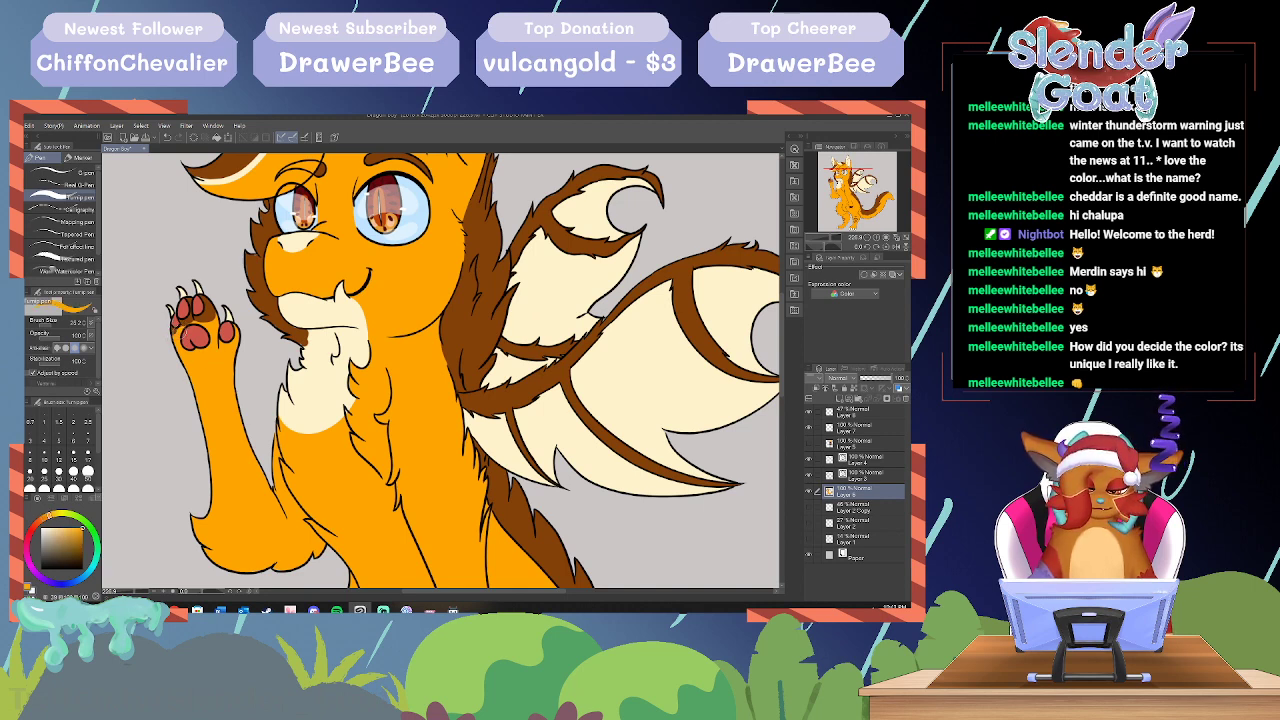
alt+click(210, 314)
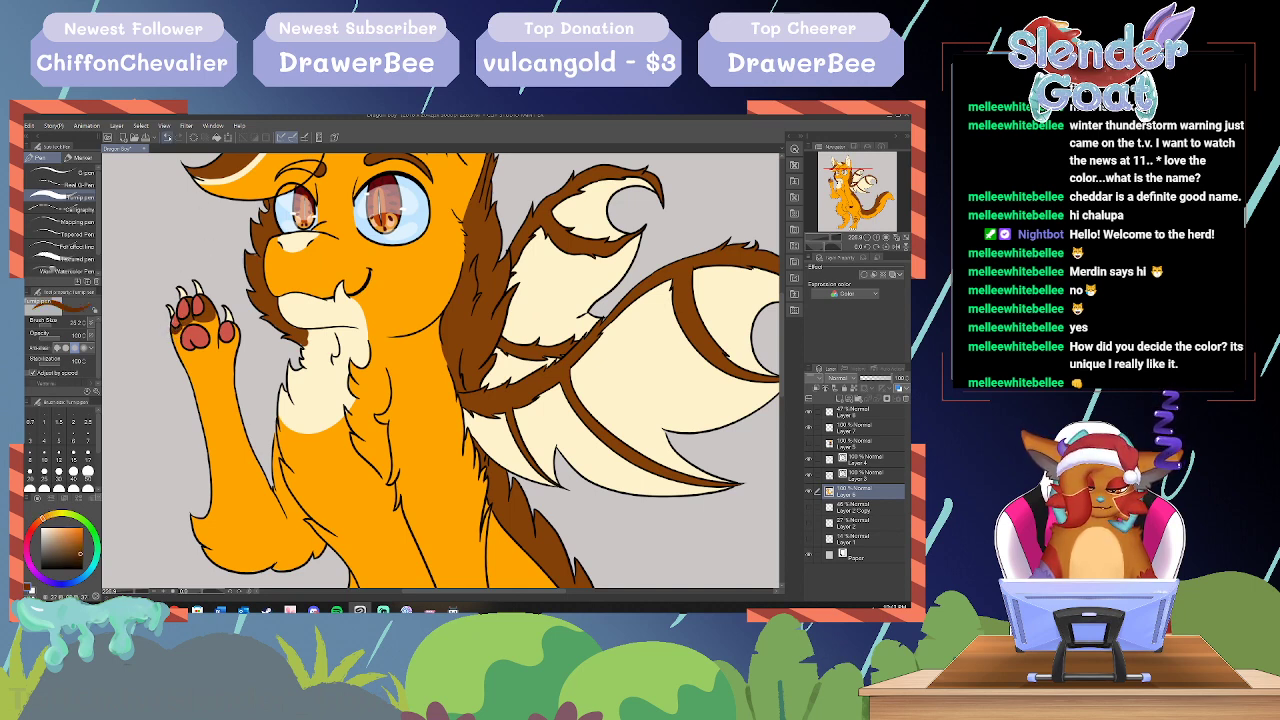
click(168, 138)
alt+click(192, 313)
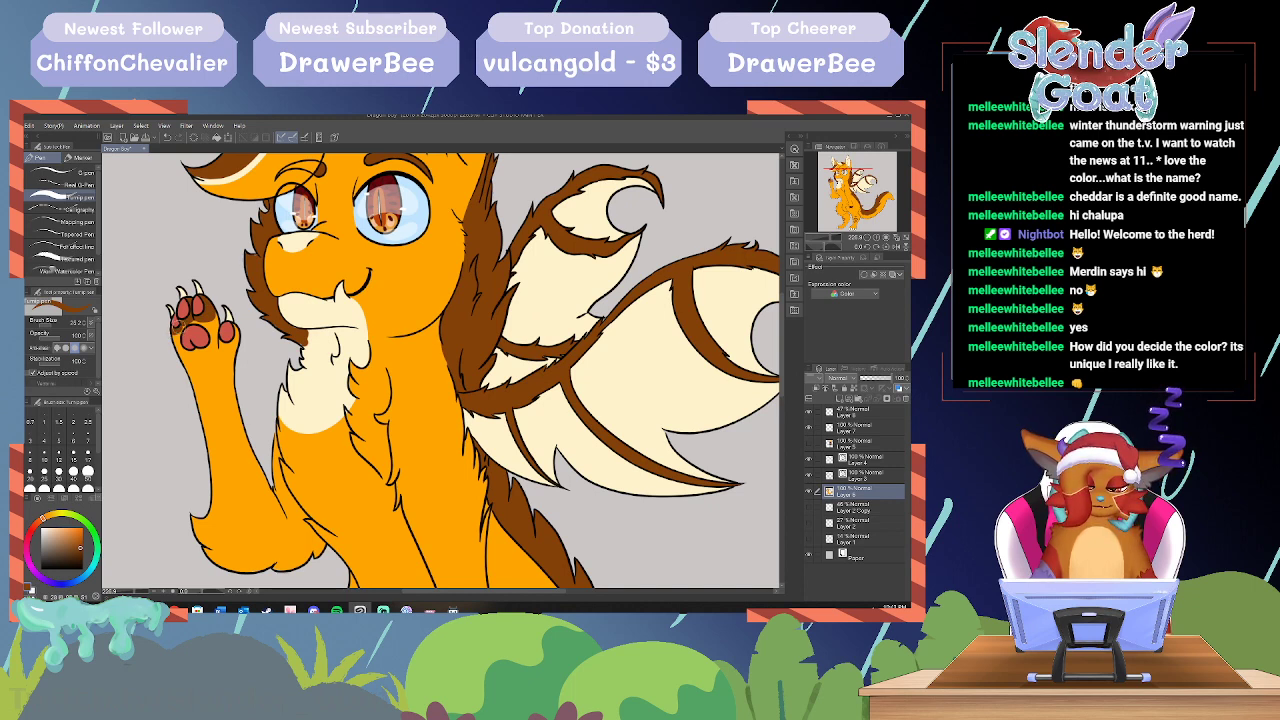
alt+click(177, 321)
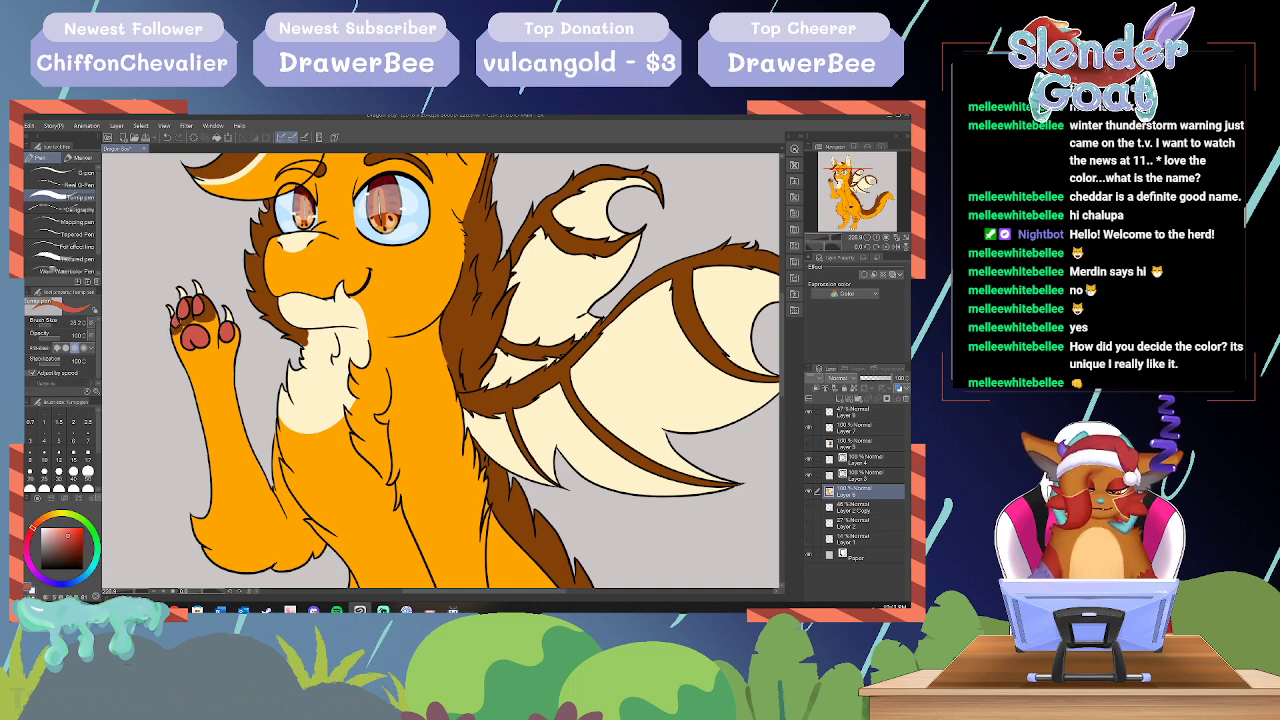
alt+click(165, 322)
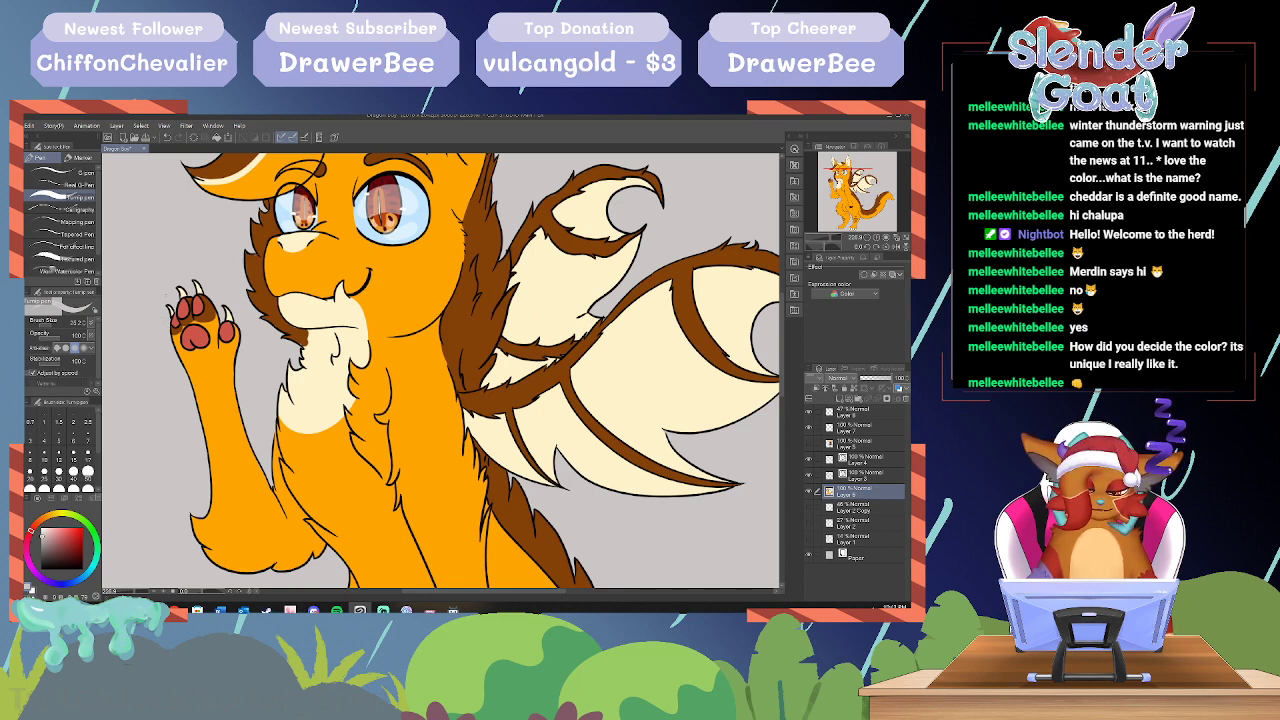
Step: Reduce the pen size and touch up the face, mane and chest fur edges with sampled brown, orange and cream
alt+click(274, 316)
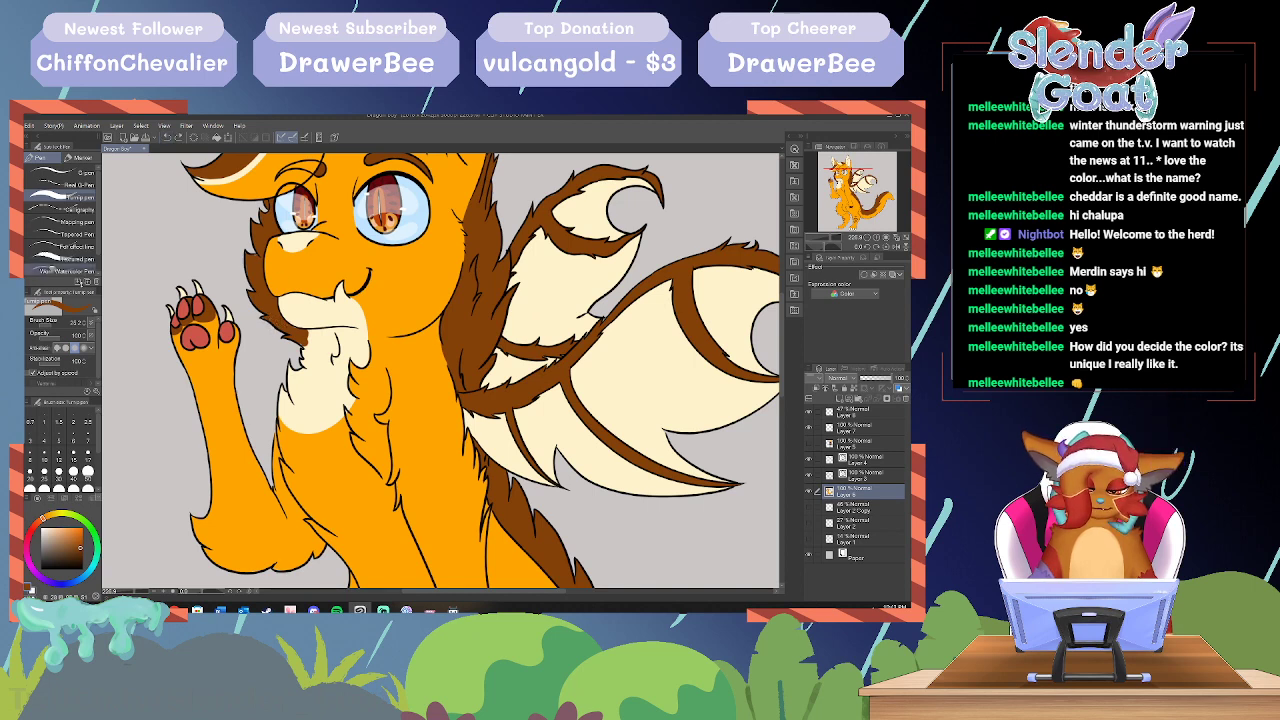
drag(50, 325, 44, 325)
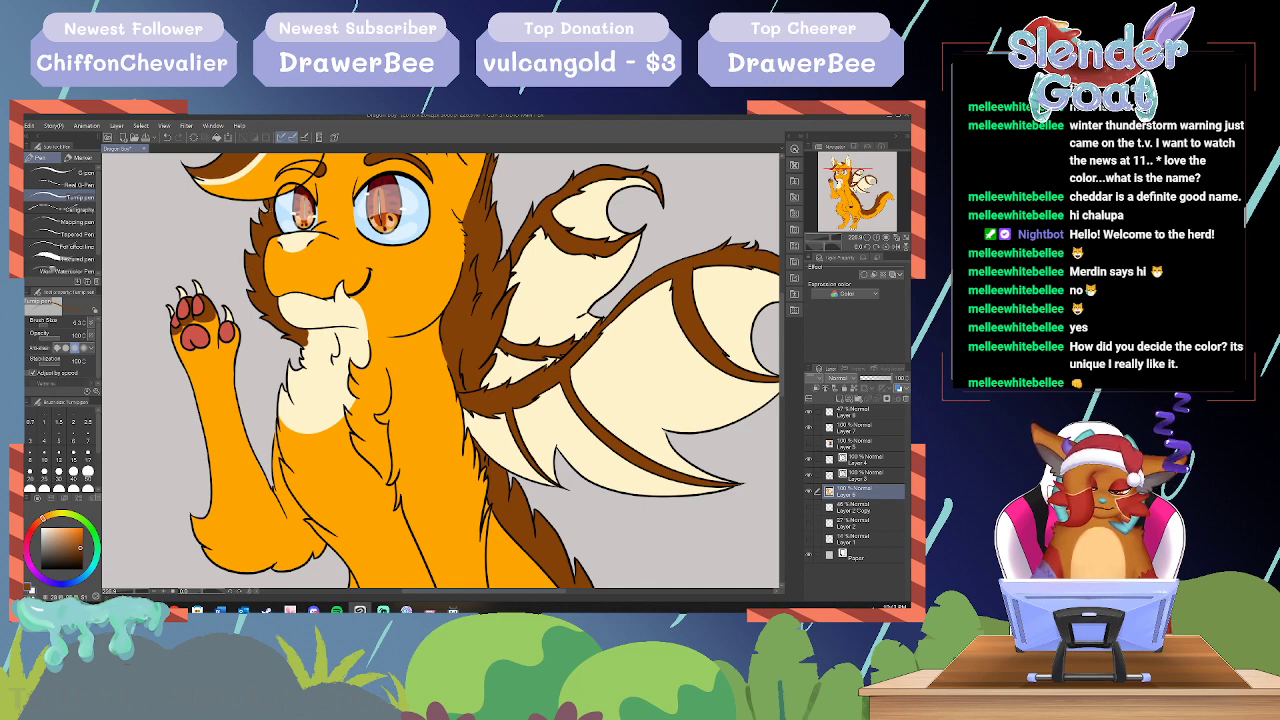
alt+click(425, 330)
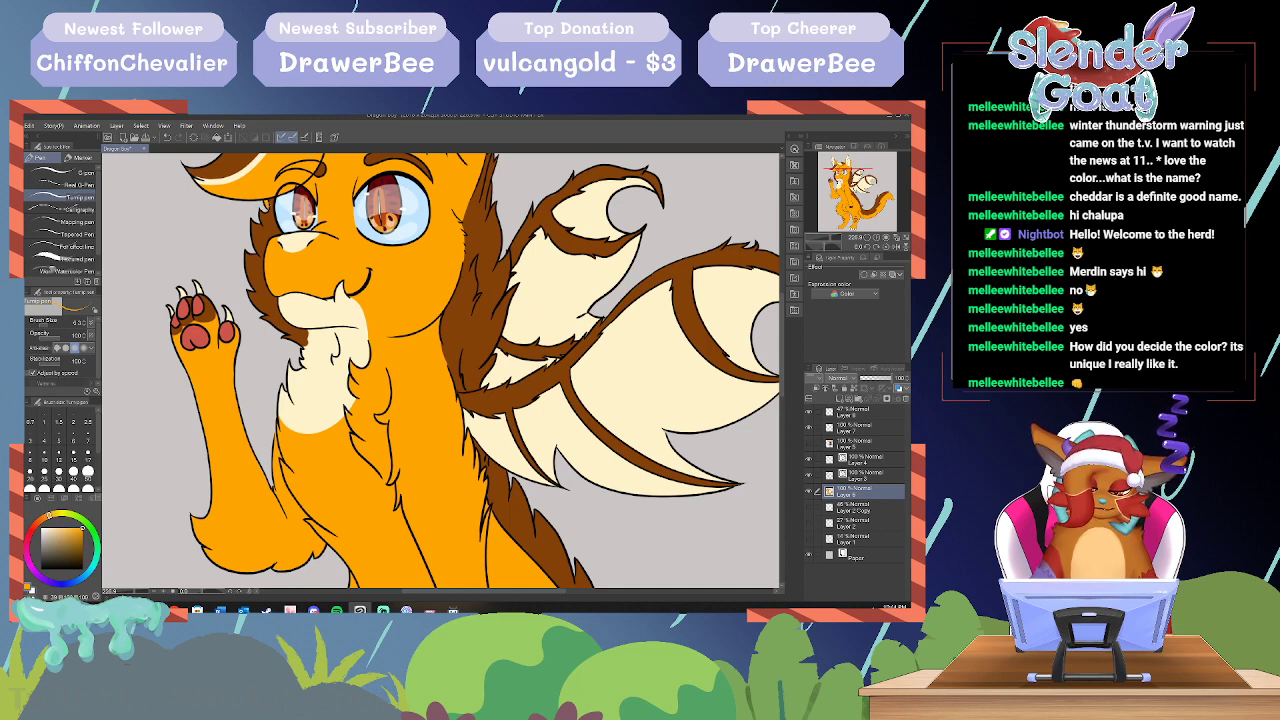
alt+click(466, 345)
alt+click(290, 270)
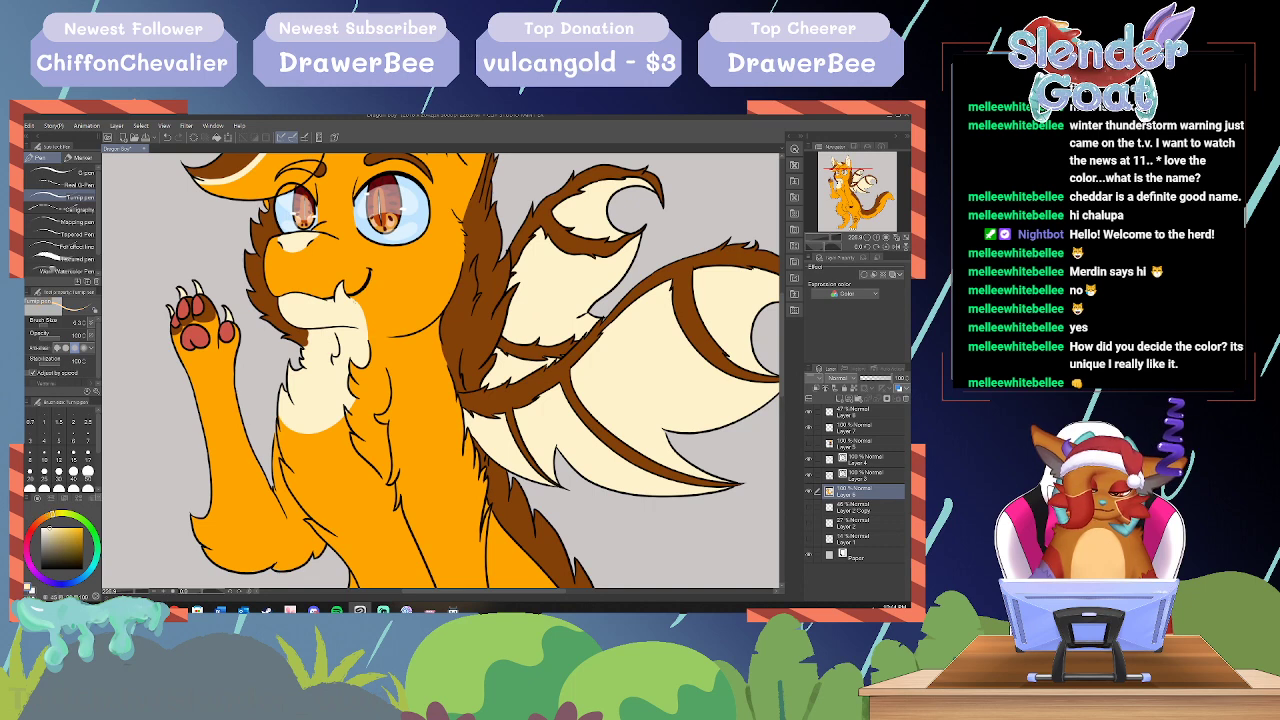
alt+click(320, 455)
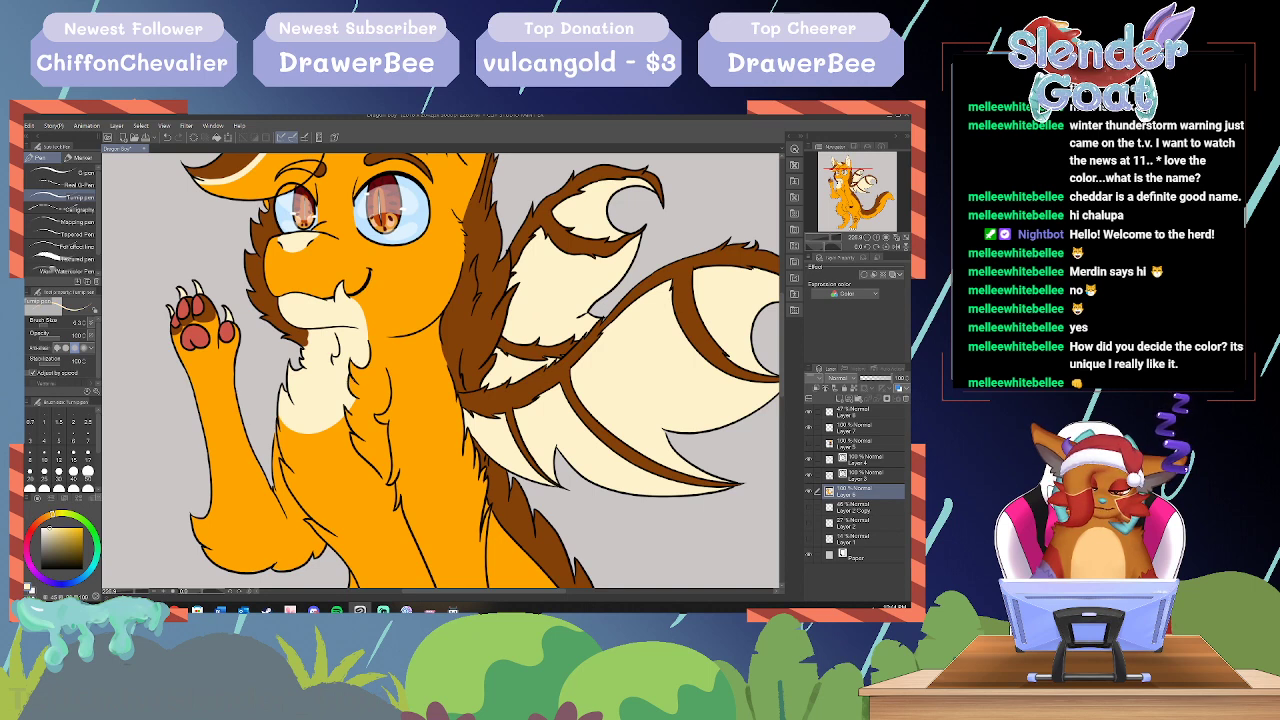
alt+click(368, 399)
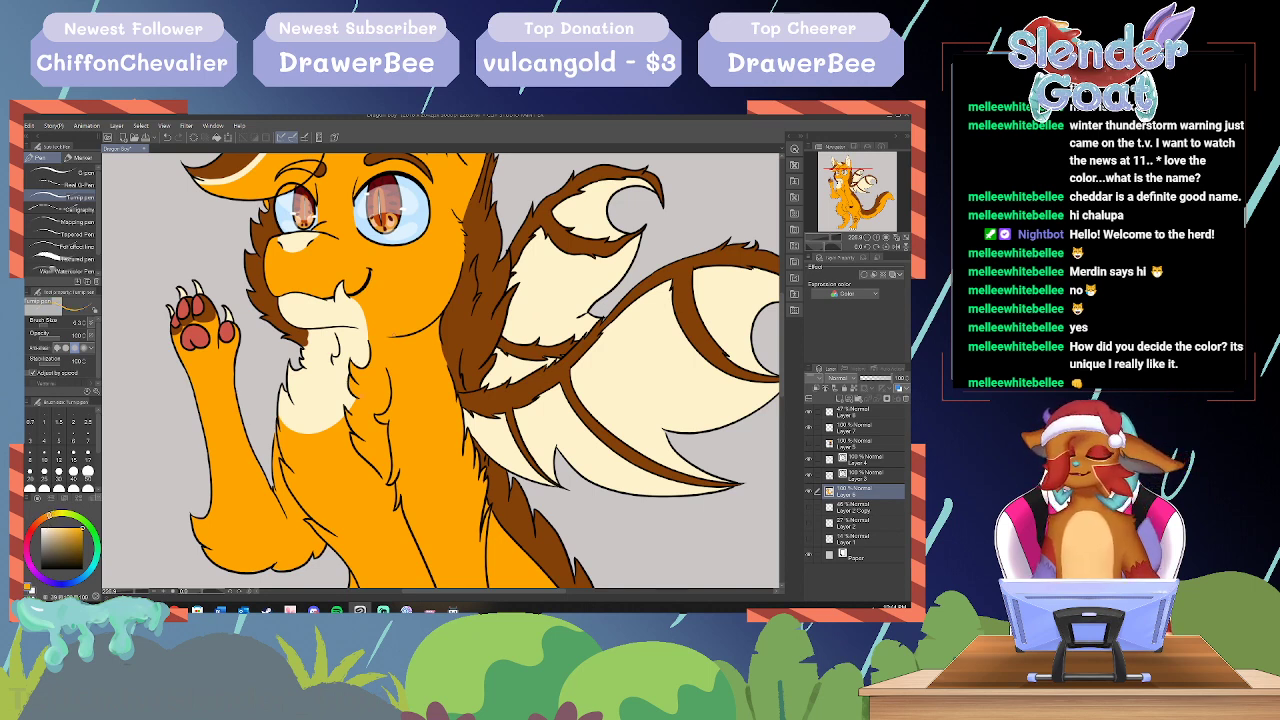
Step: Clean up the colouring around the head tuft and ear bases with sampled brown, orange and cream
drag(782, 340, 781, 297)
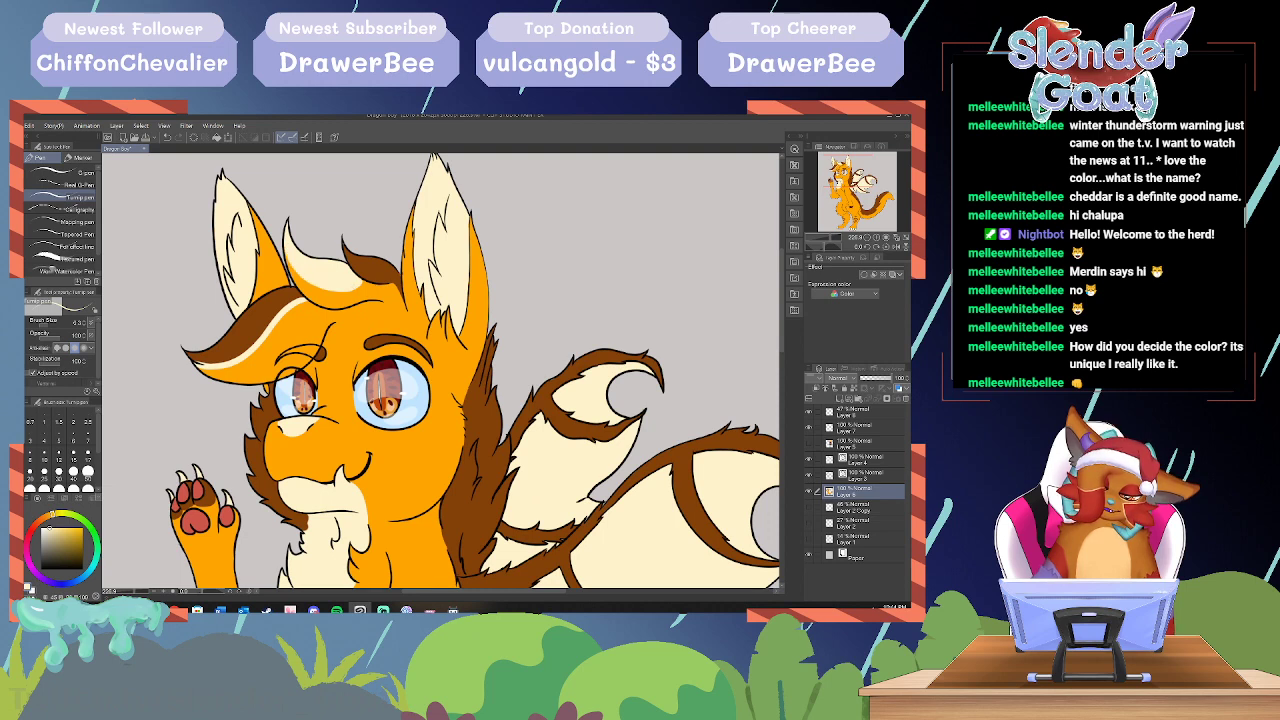
alt+click(377, 269)
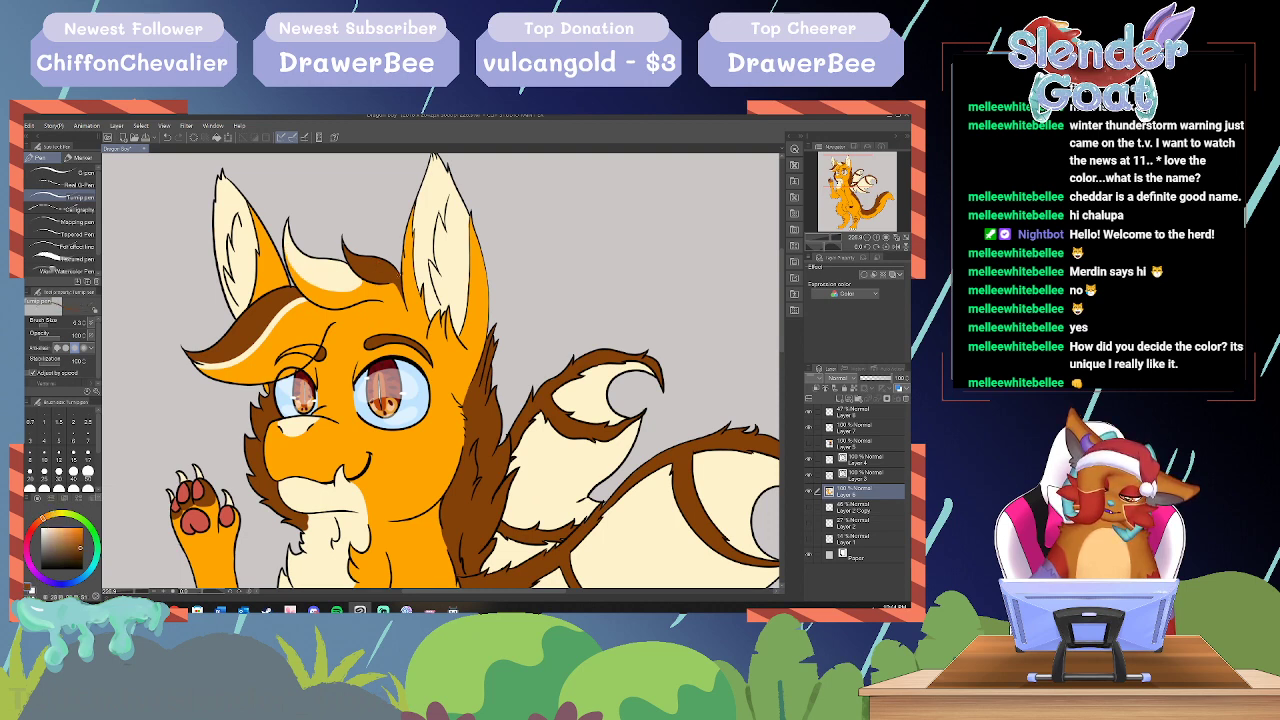
alt+click(403, 270)
drag(404, 265, 402, 279)
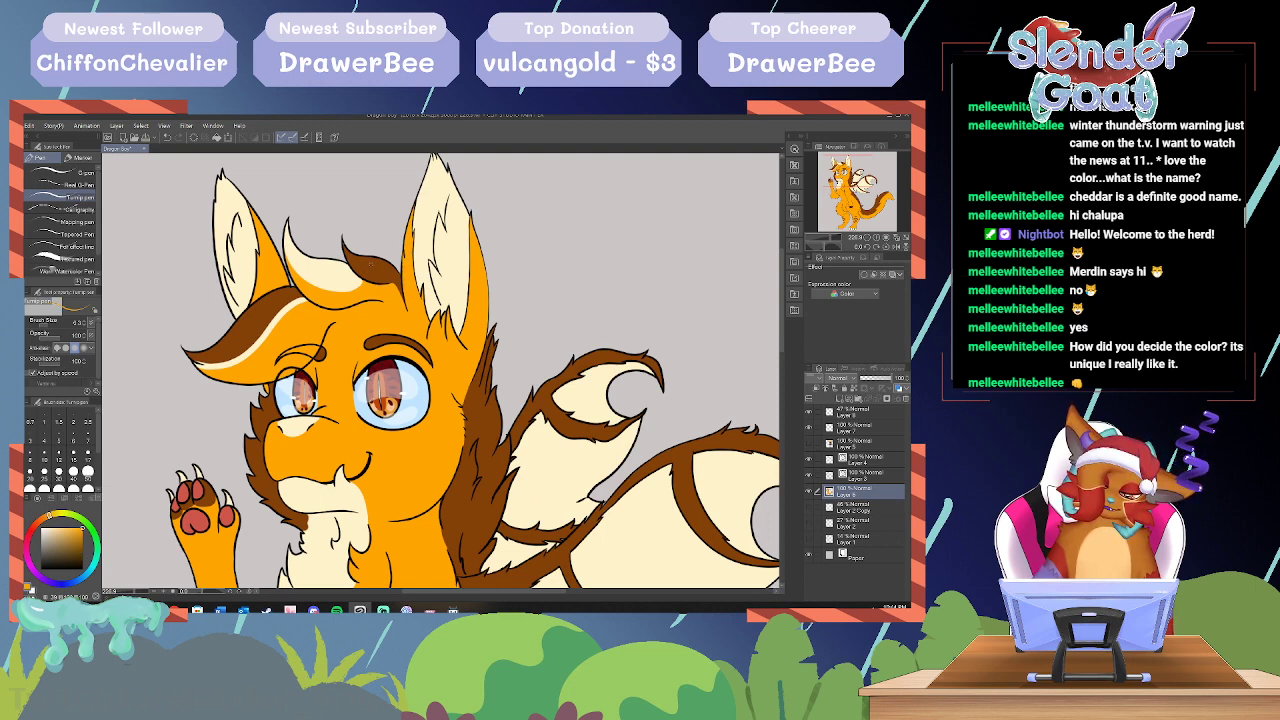
alt+click(371, 264)
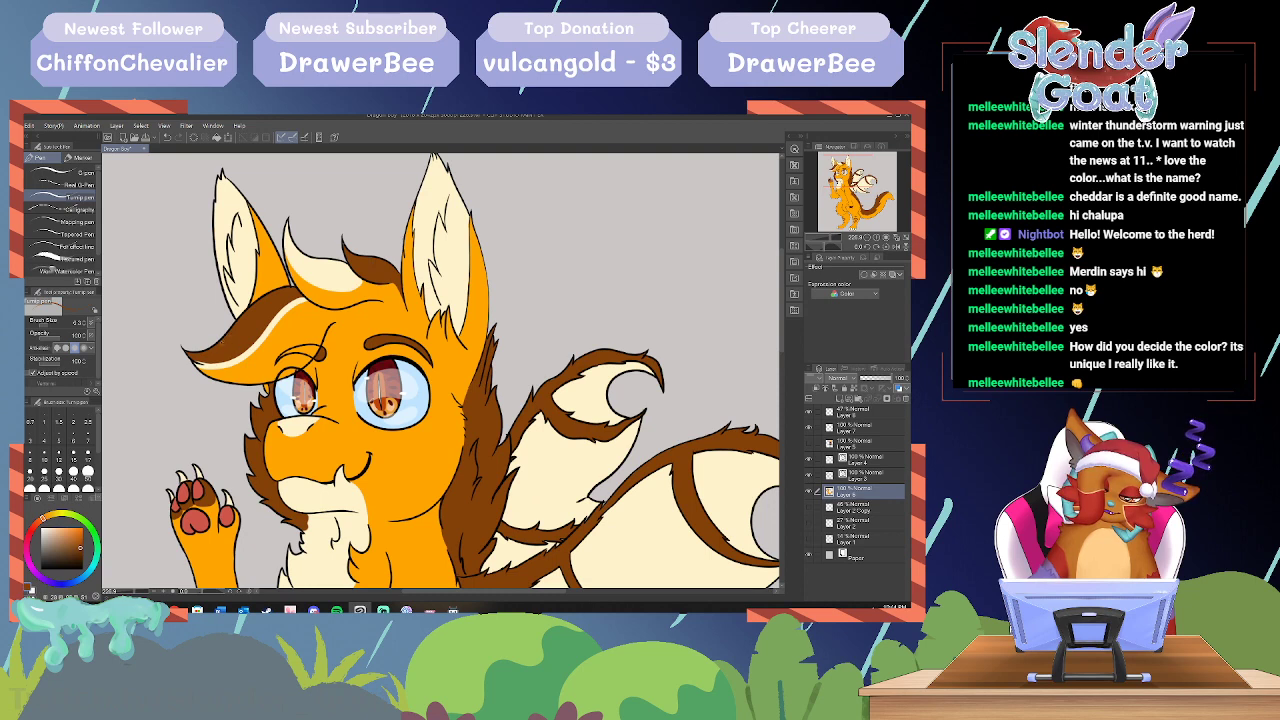
alt+click(268, 262)
alt+click(250, 289)
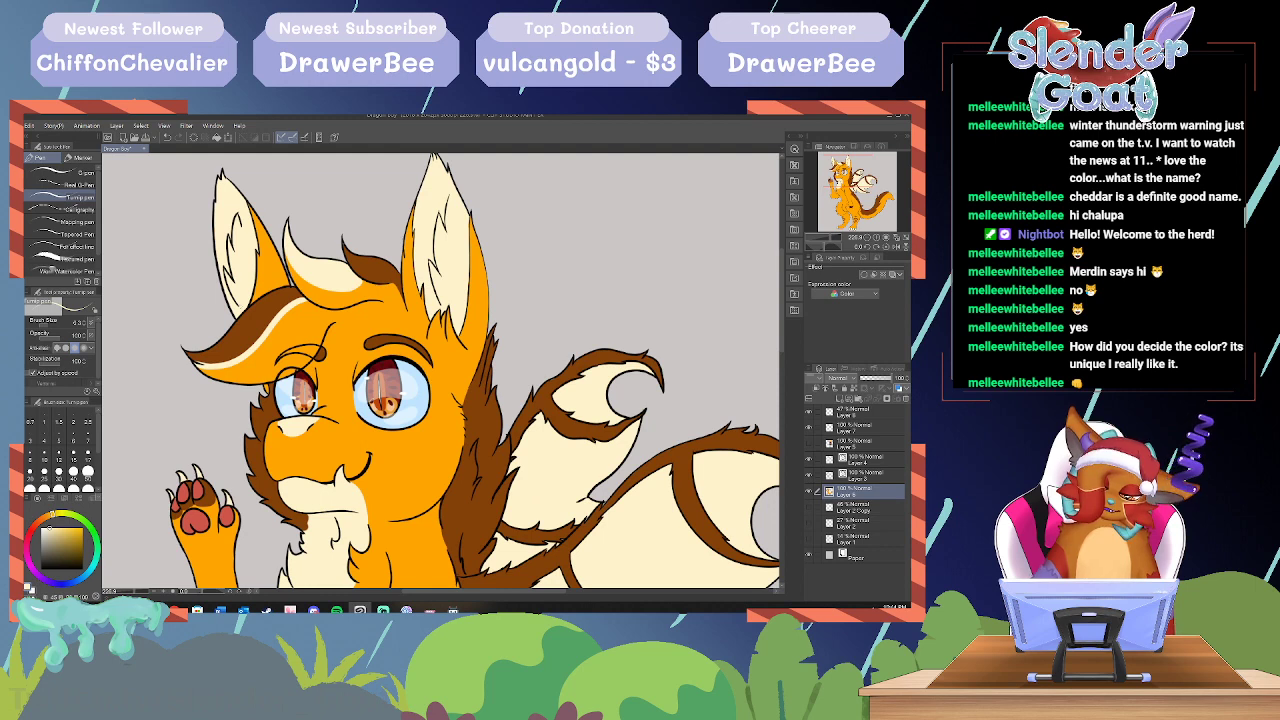
Step: Check the wings, tail and legs for colouring gaps, and review the whole dragon on the full canvas
mouse_move(782, 305)
mouse_down()
mouse_move(781, 281)
mouse_move(780, 326)
mouse_move(766, 320)
mouse_up()
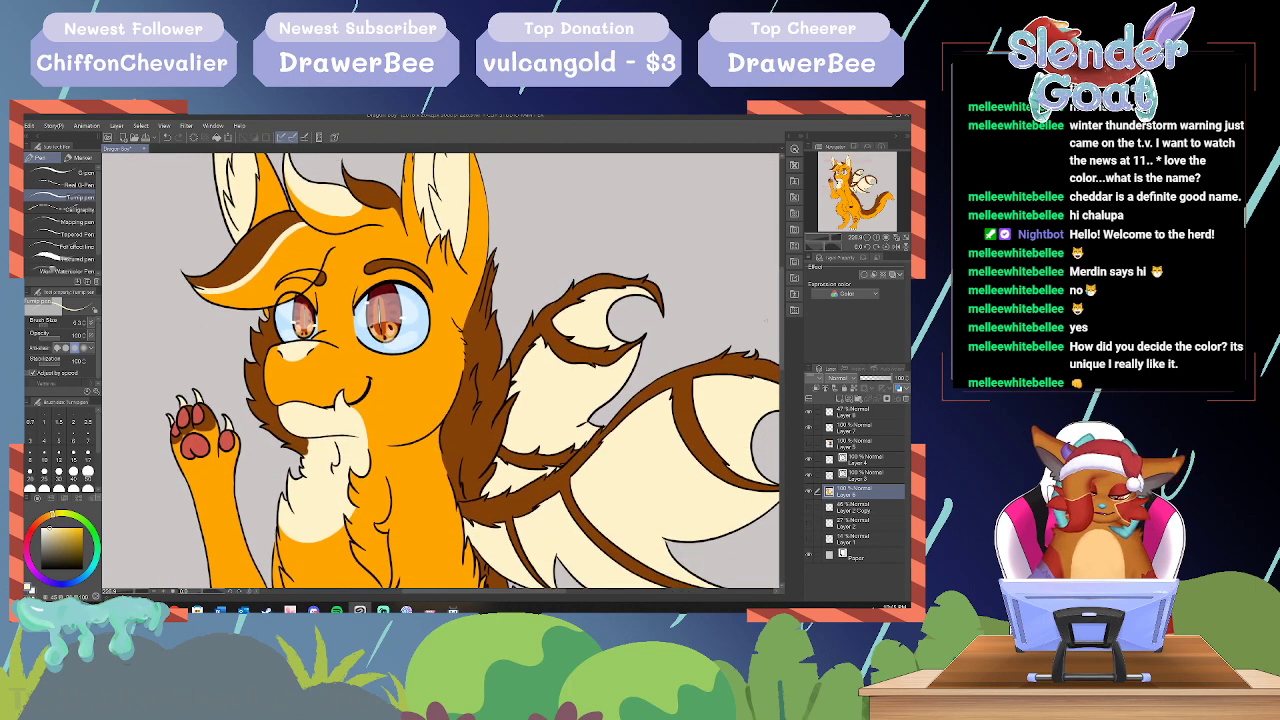
drag(430, 591, 490, 592)
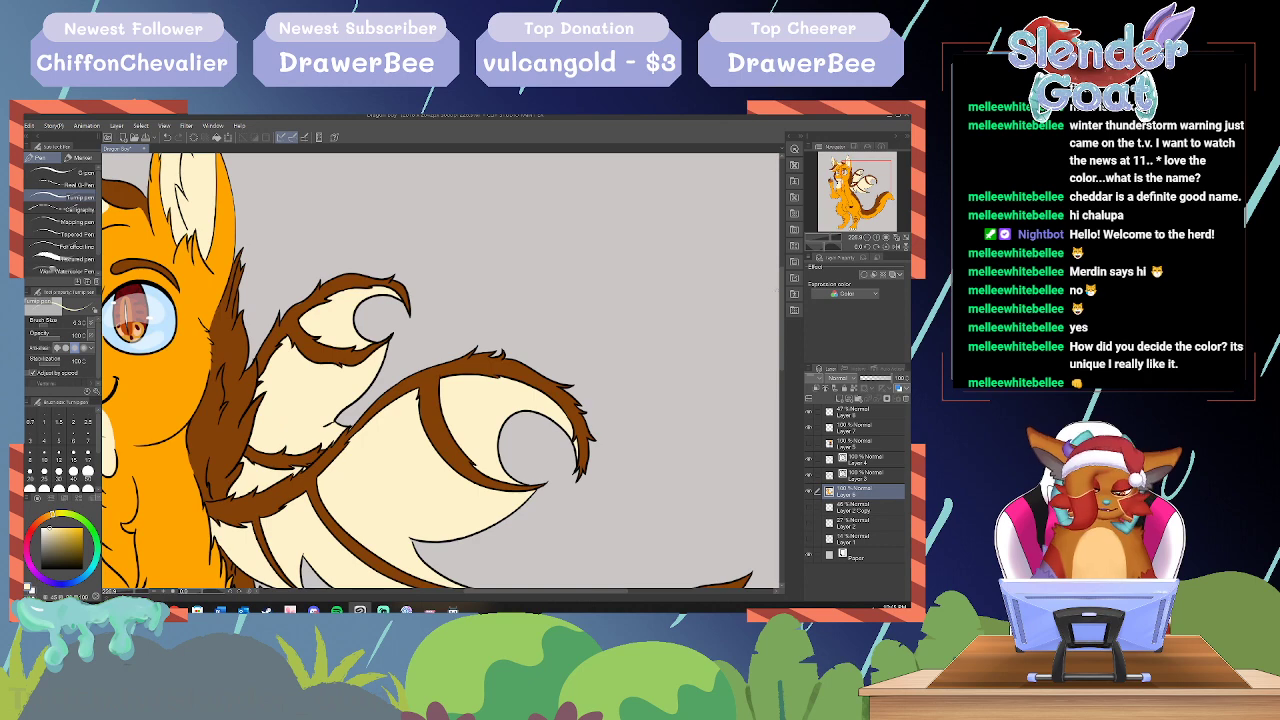
drag(781, 312, 777, 426)
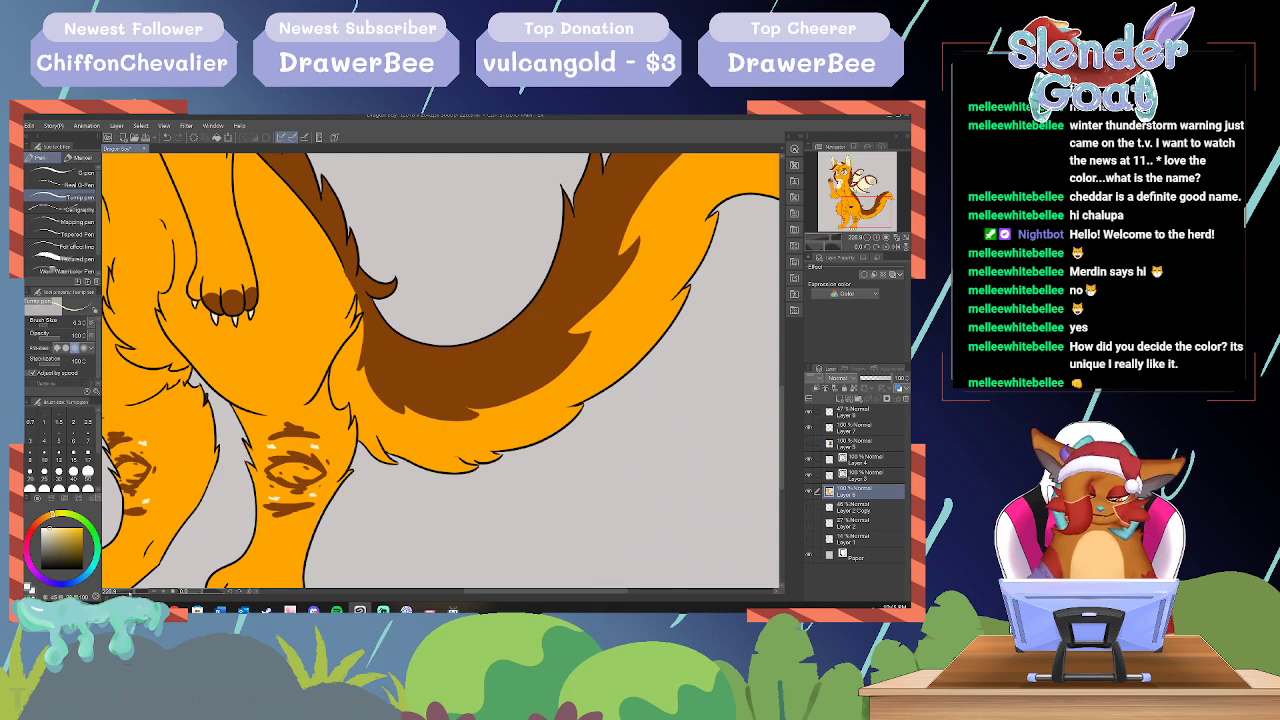
drag(132, 592, 128, 592)
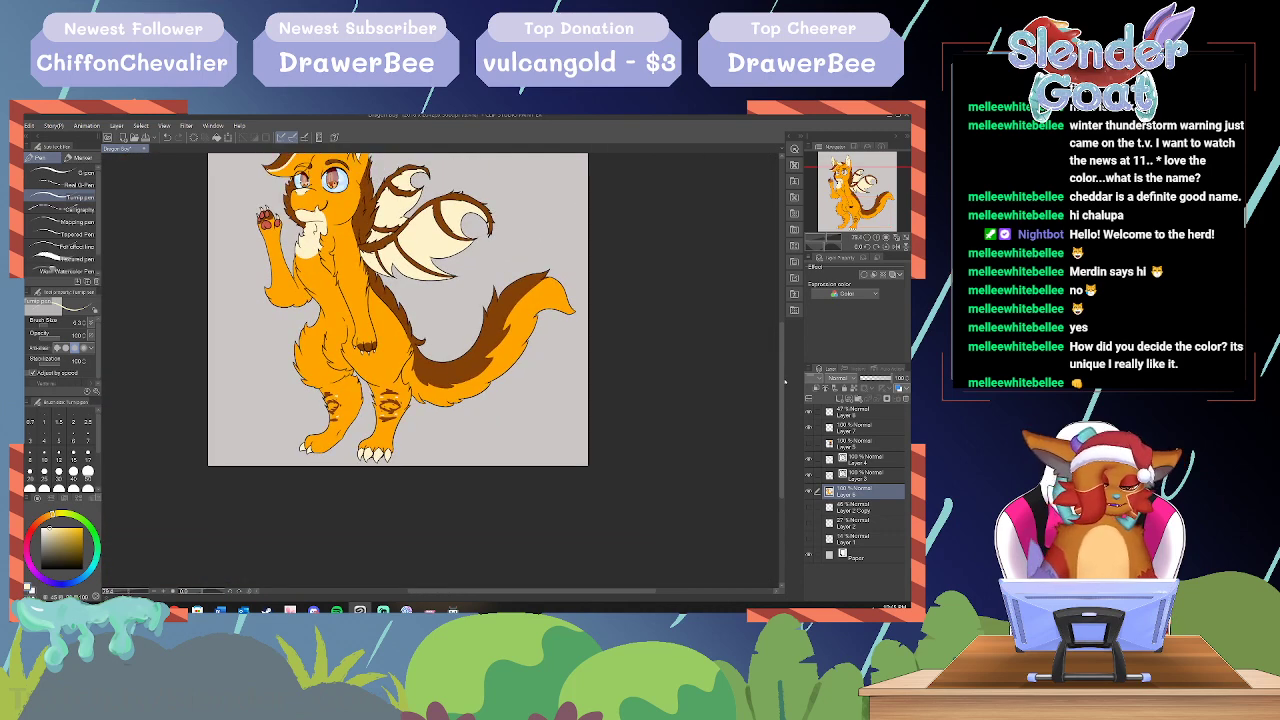
drag(784, 381, 777, 342)
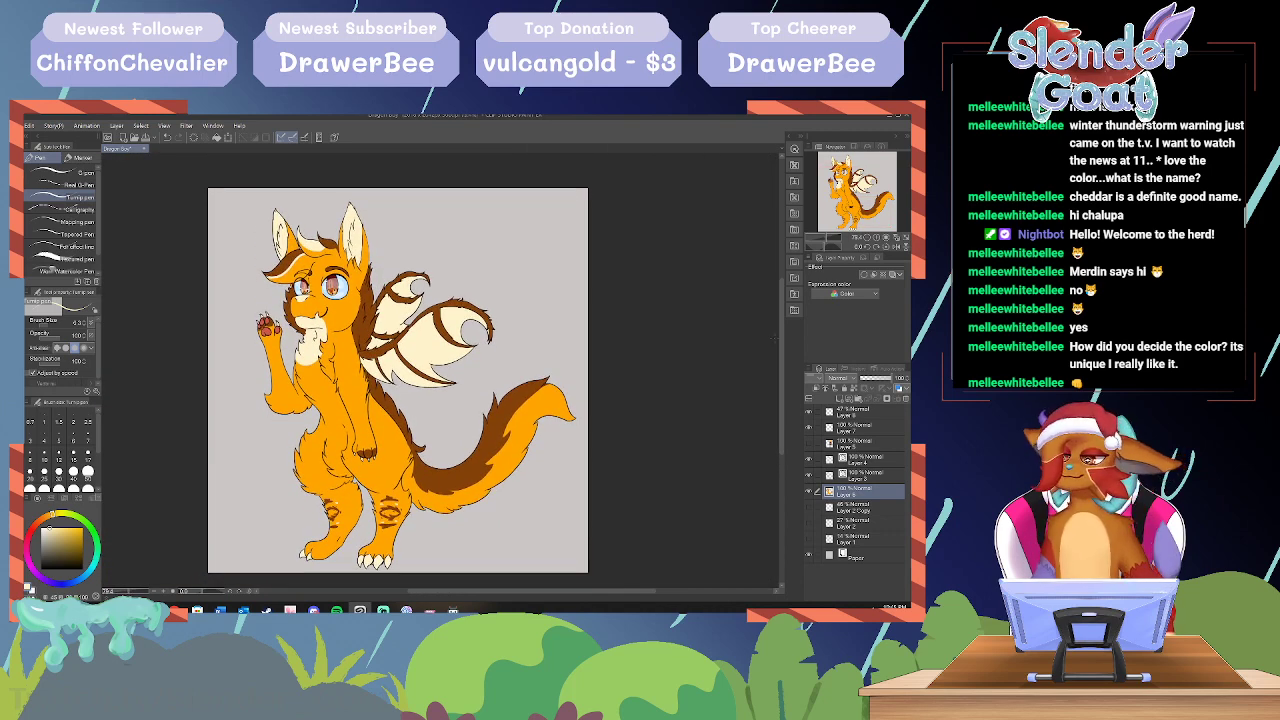
mouse_move(406, 611)
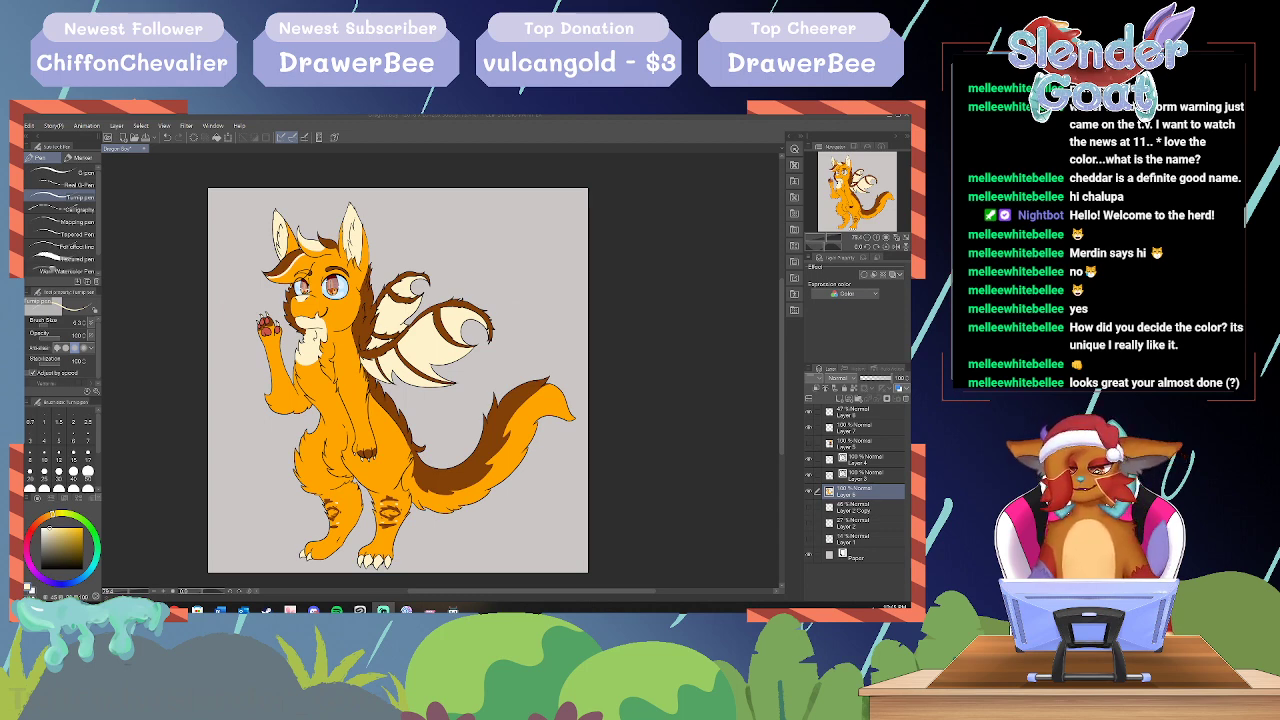
Step: Save the coloured drawing as Dragon Boy in CLIP STUDIO FORMAT, replacing the existing file in the Art Again folder
click(14, 126)
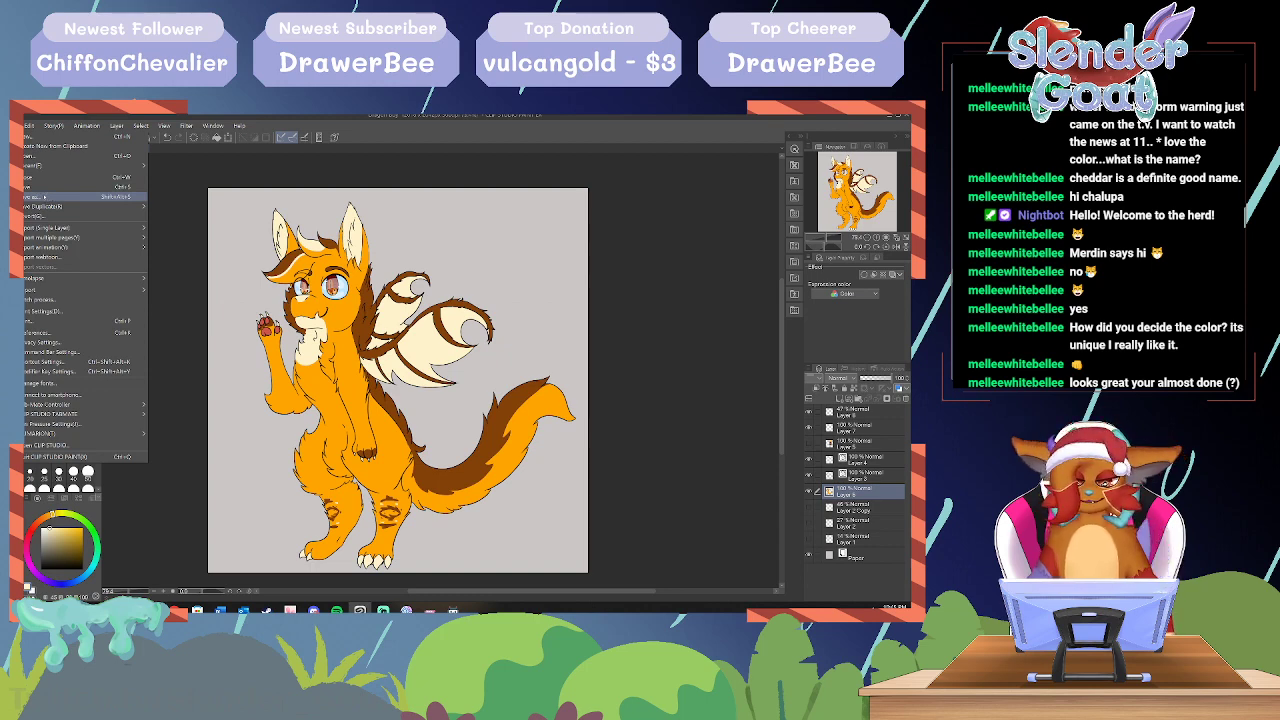
click(40, 197)
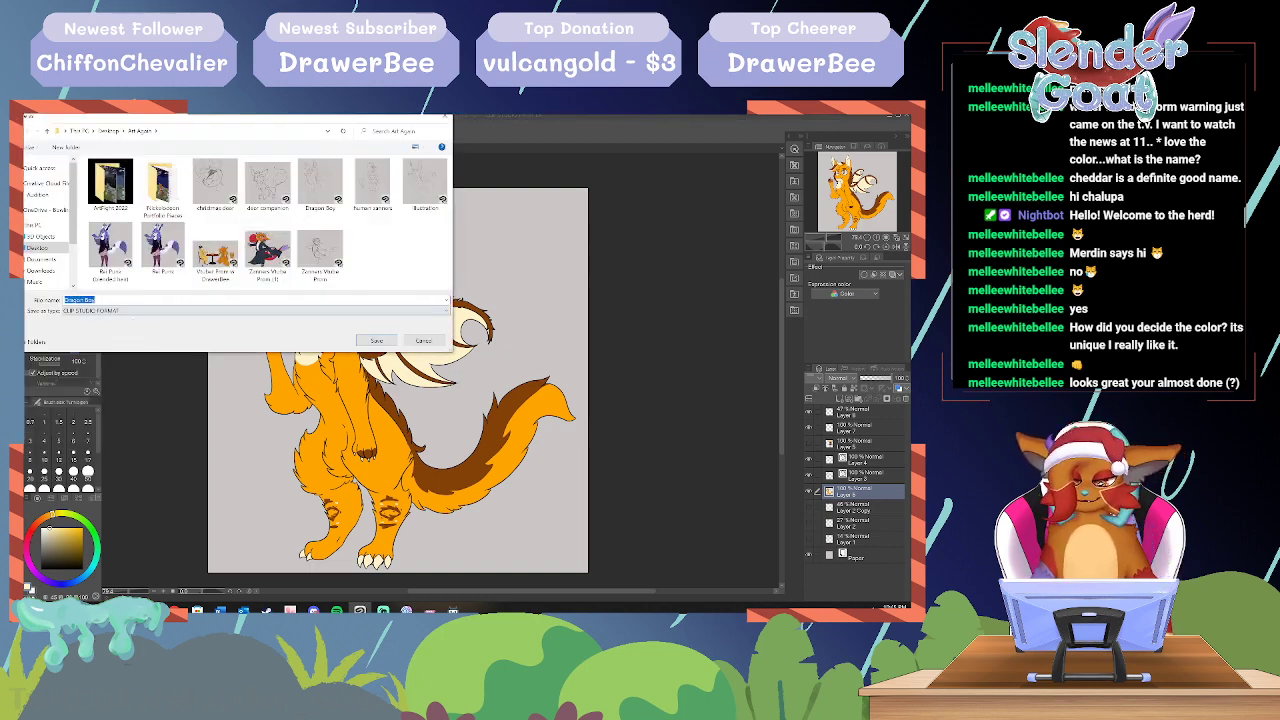
click(131, 312)
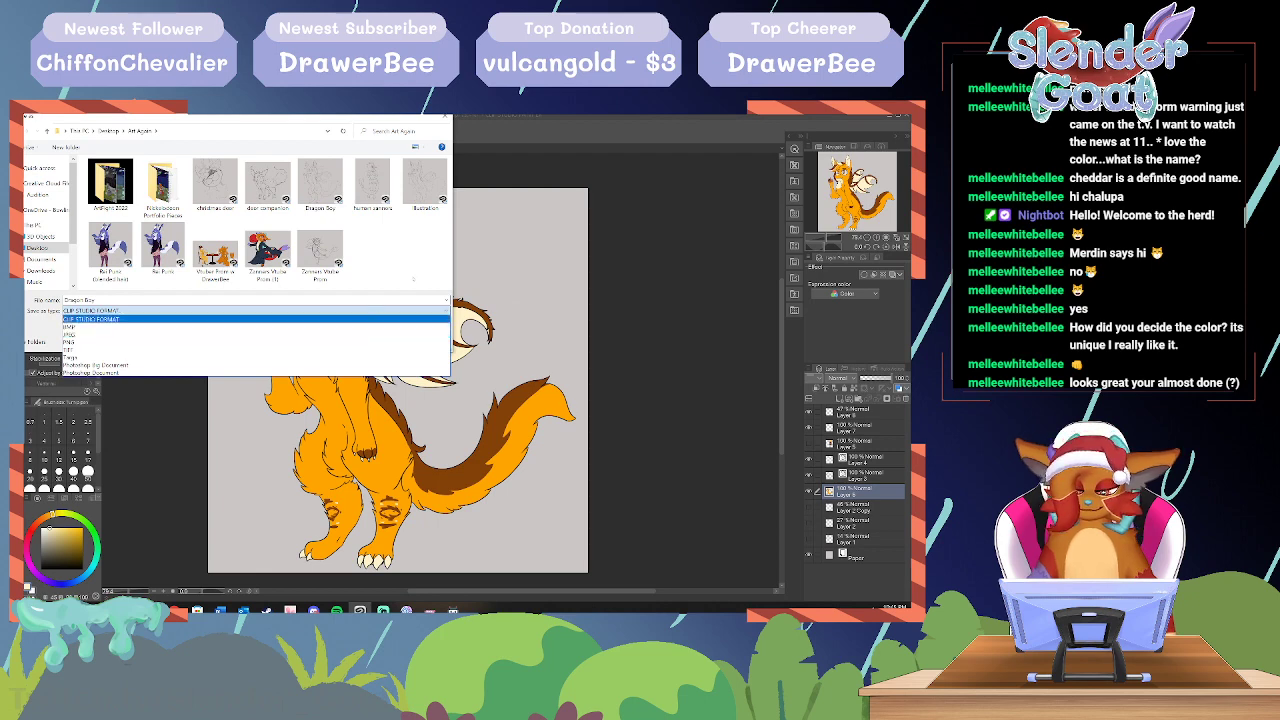
click(413, 279)
click(376, 341)
click(480, 360)
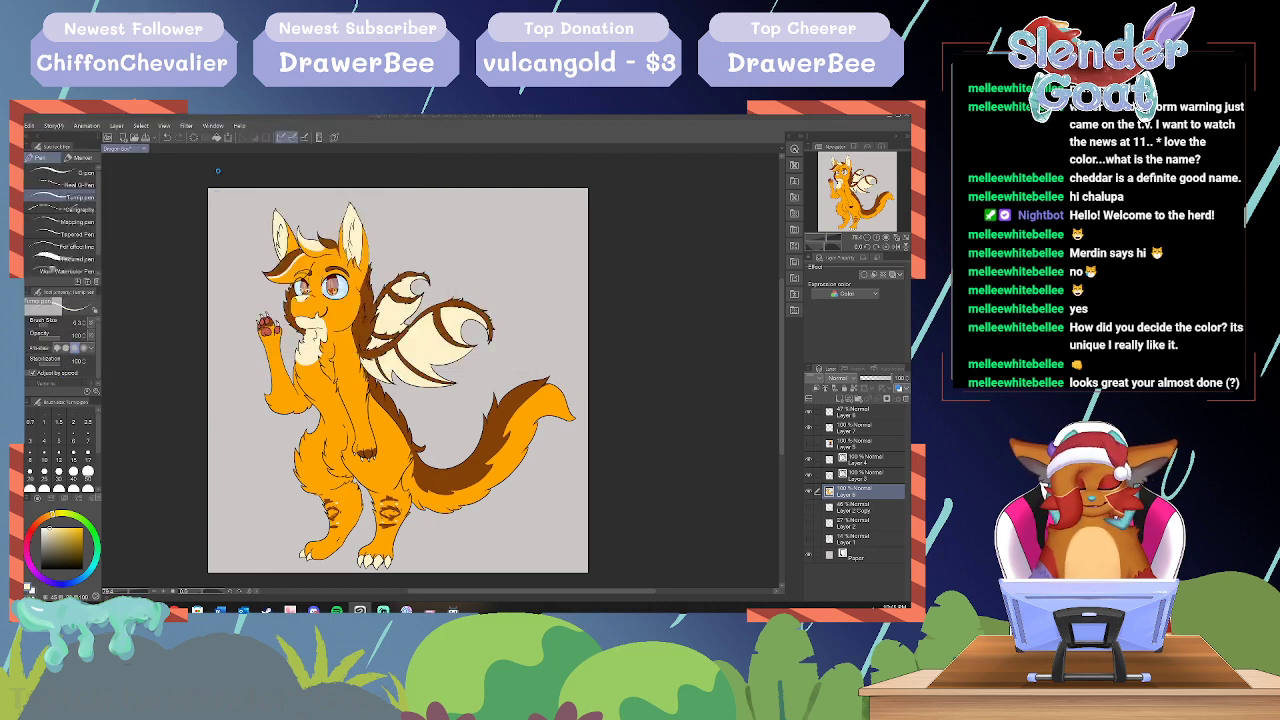
Step: Save a JPEG version of the drawing as Dragon Boy, replacing the existing image and accepting the loss of layer information
click(29, 125)
click(40, 197)
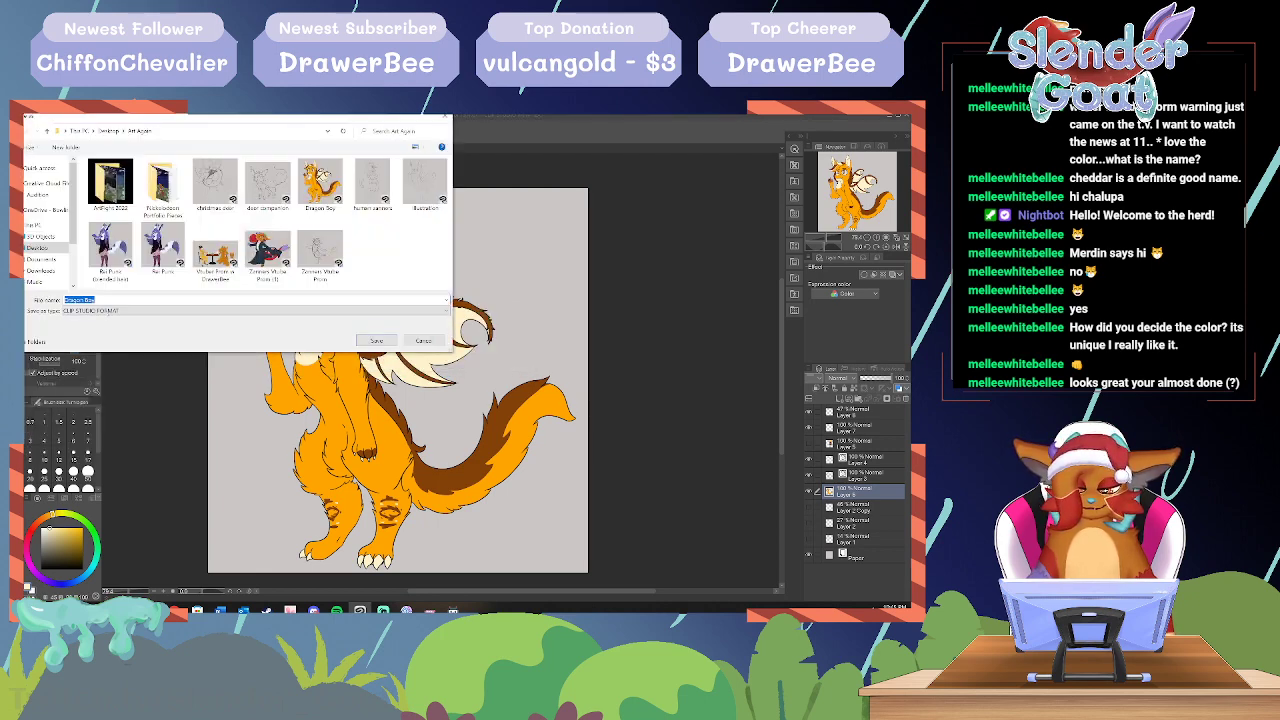
click(100, 311)
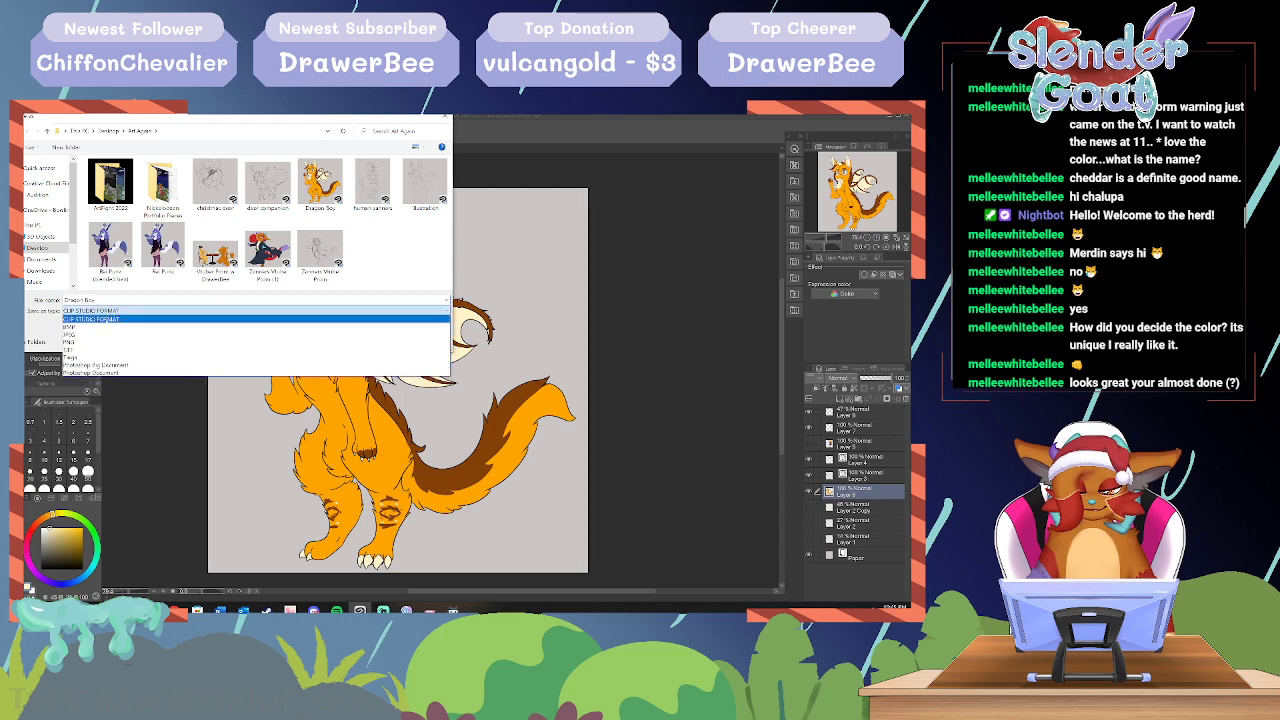
click(107, 341)
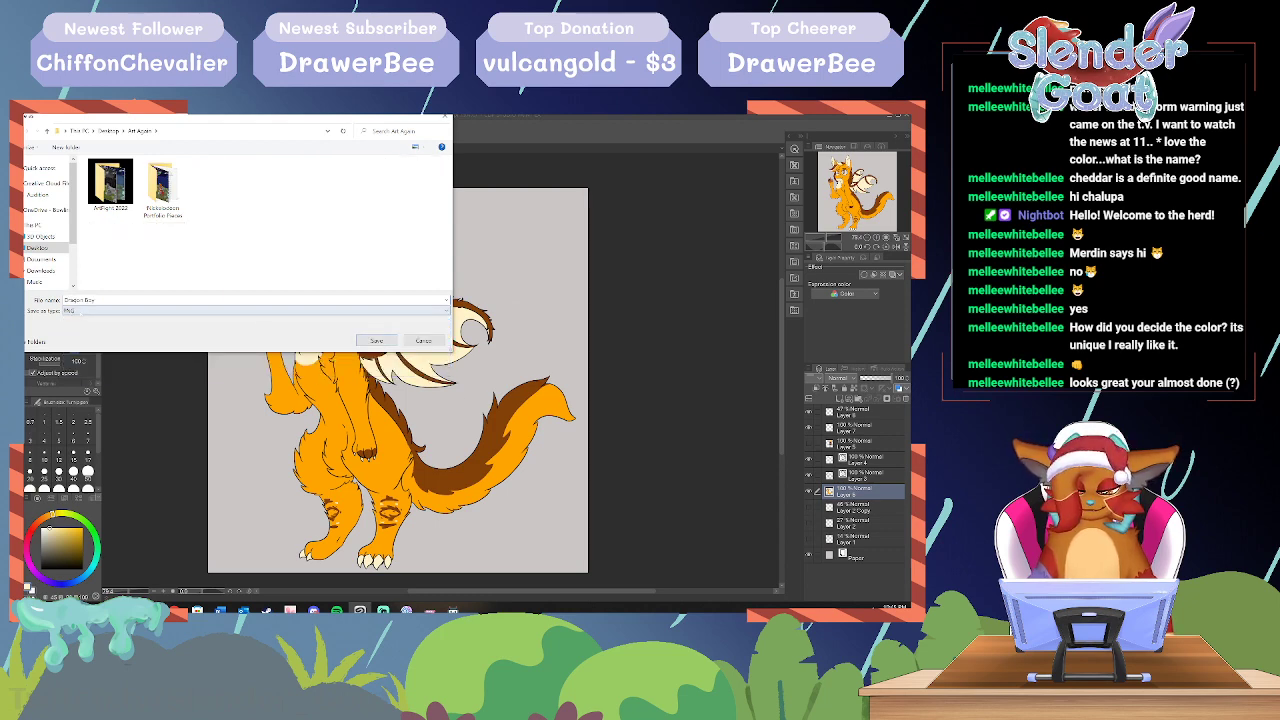
click(81, 312)
click(84, 334)
click(382, 342)
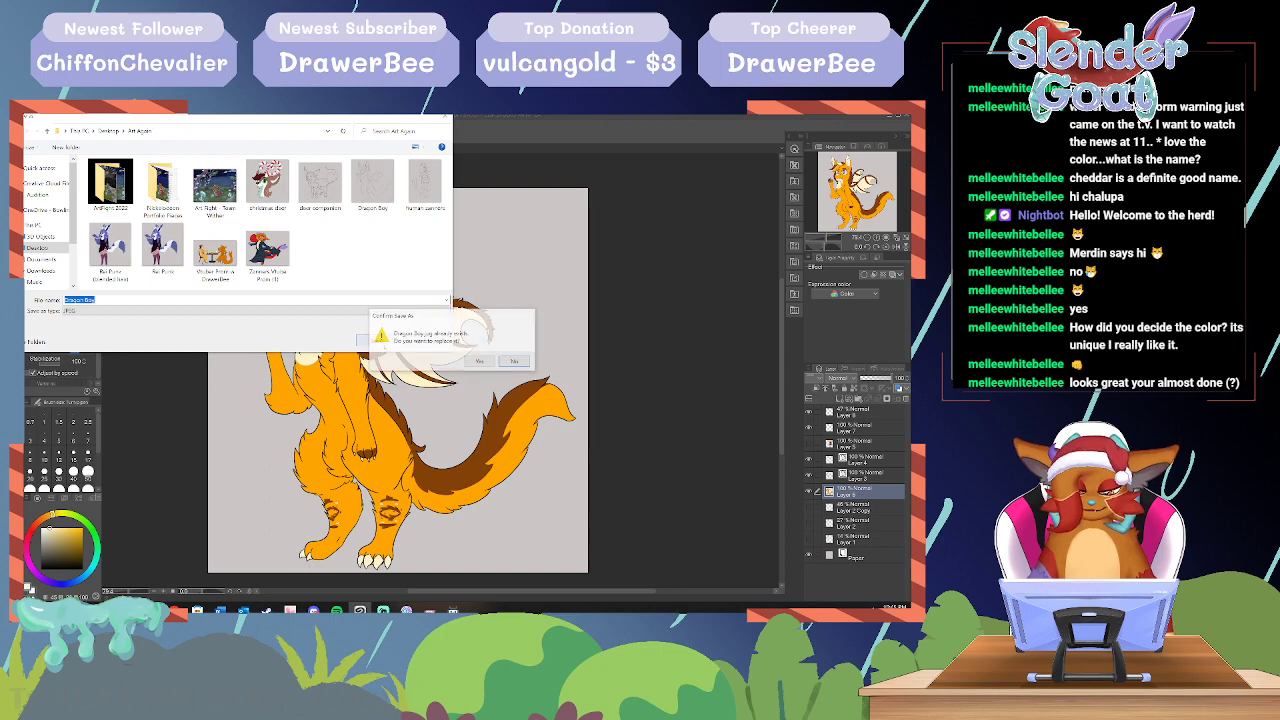
click(479, 361)
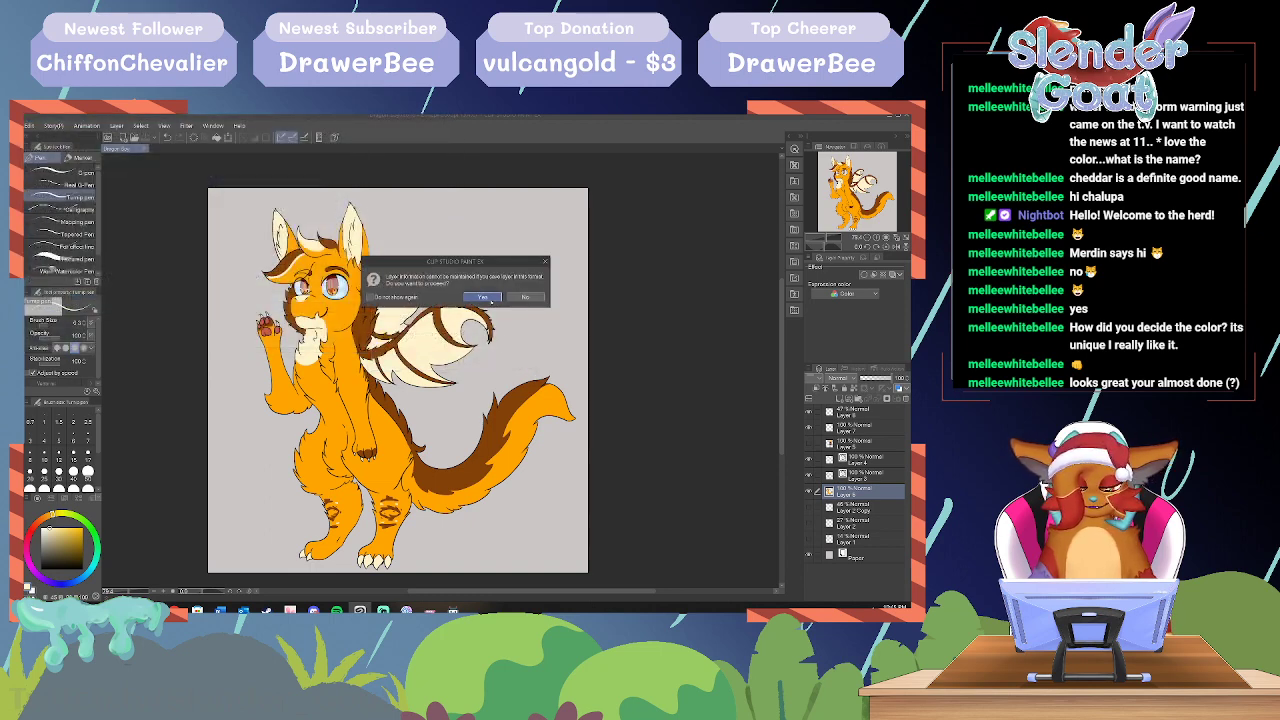
click(484, 298)
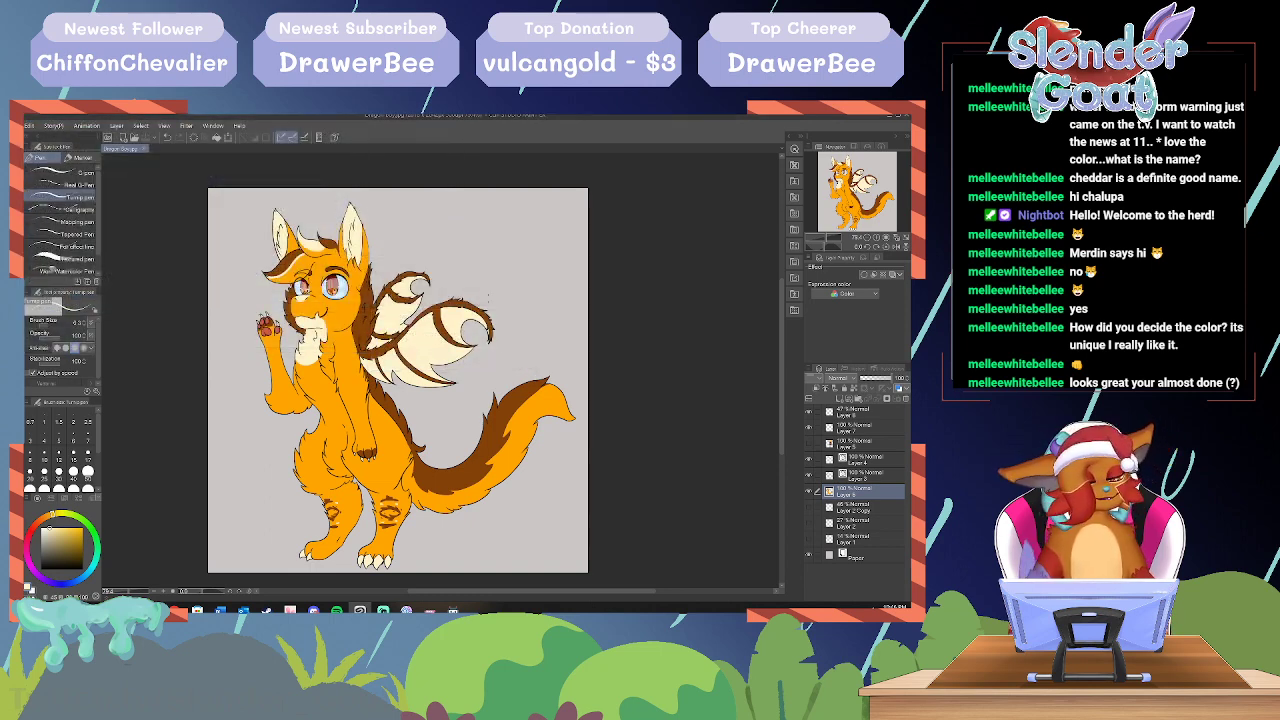
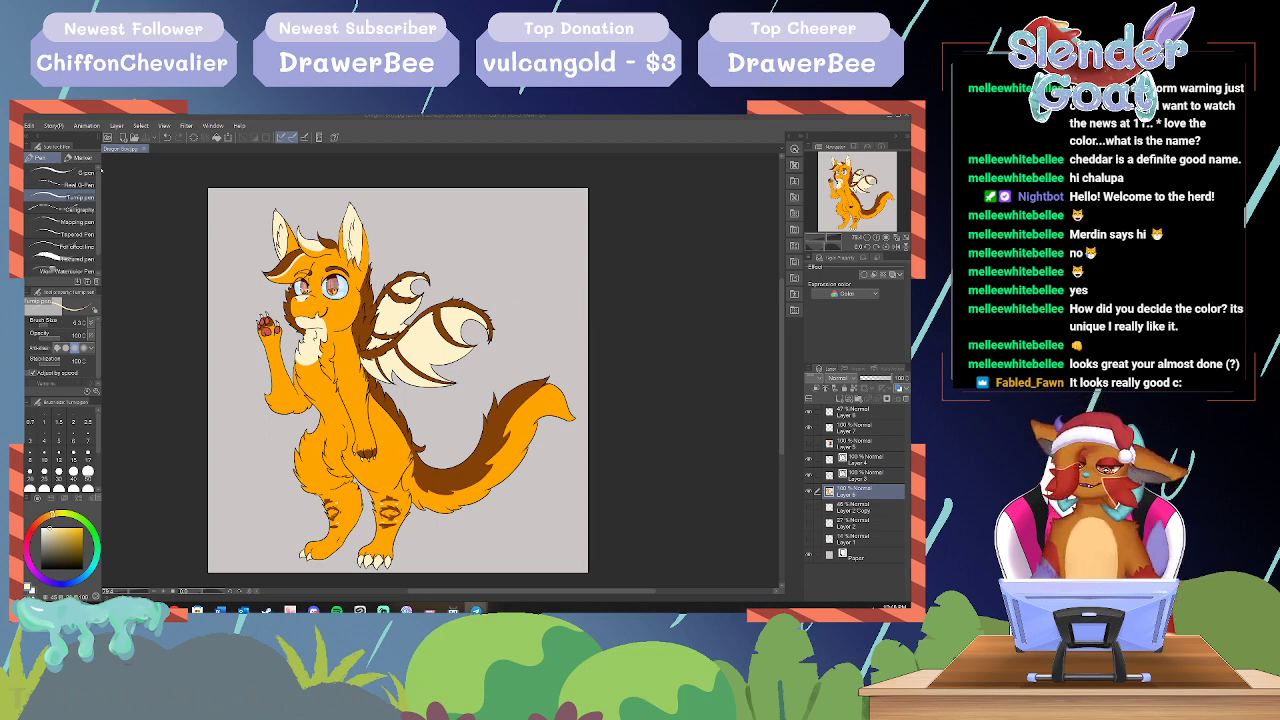
Step: Create a new canvas from the copied image of the blue, red and white finned character
click(29, 125)
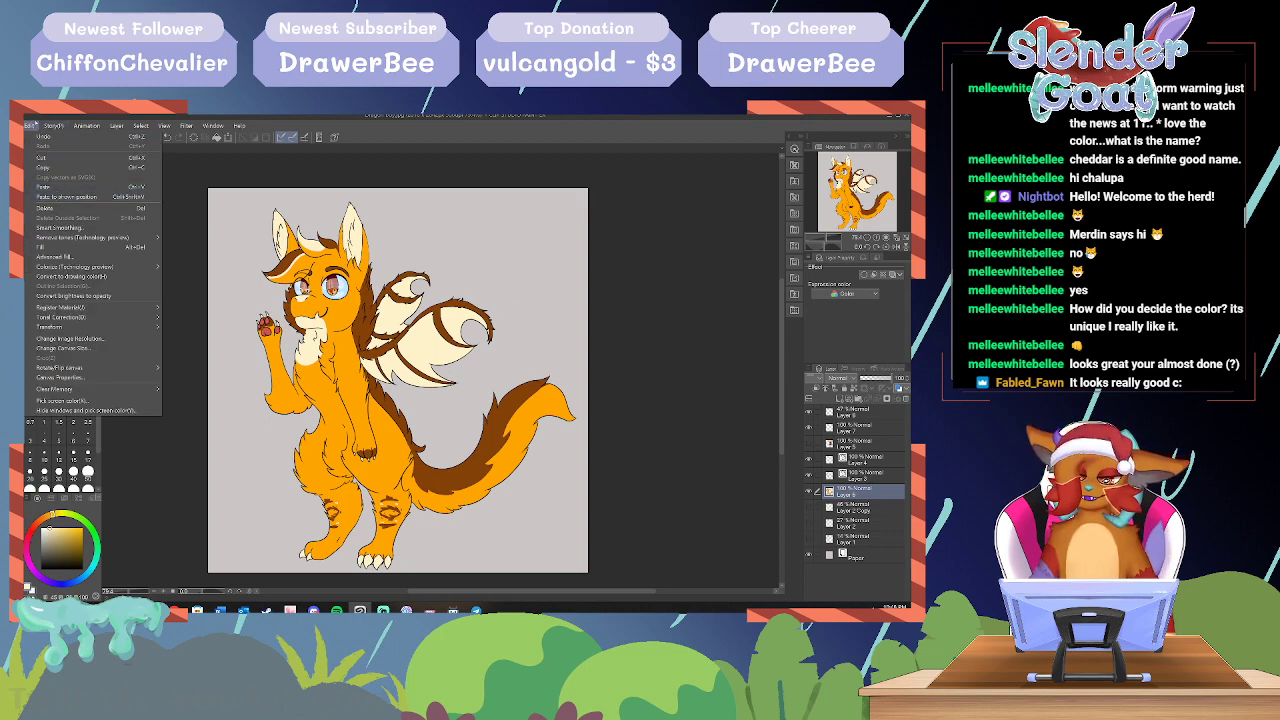
mouse_move(15, 126)
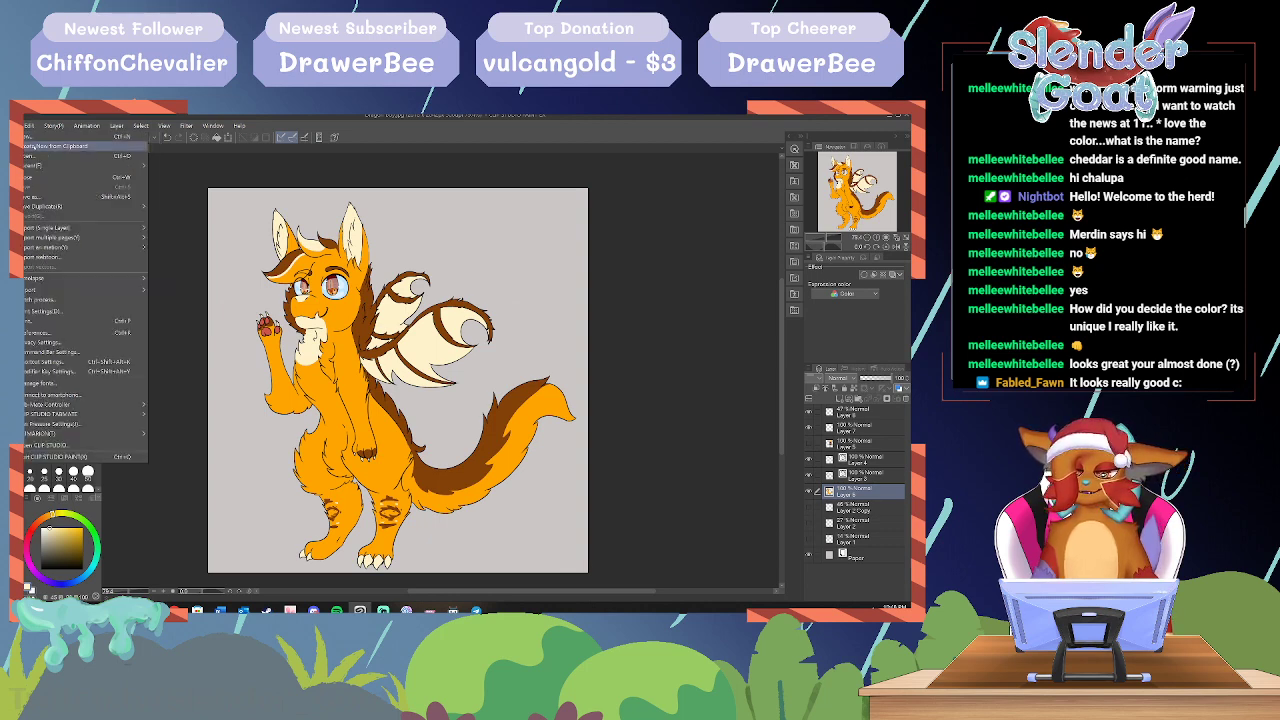
click(60, 146)
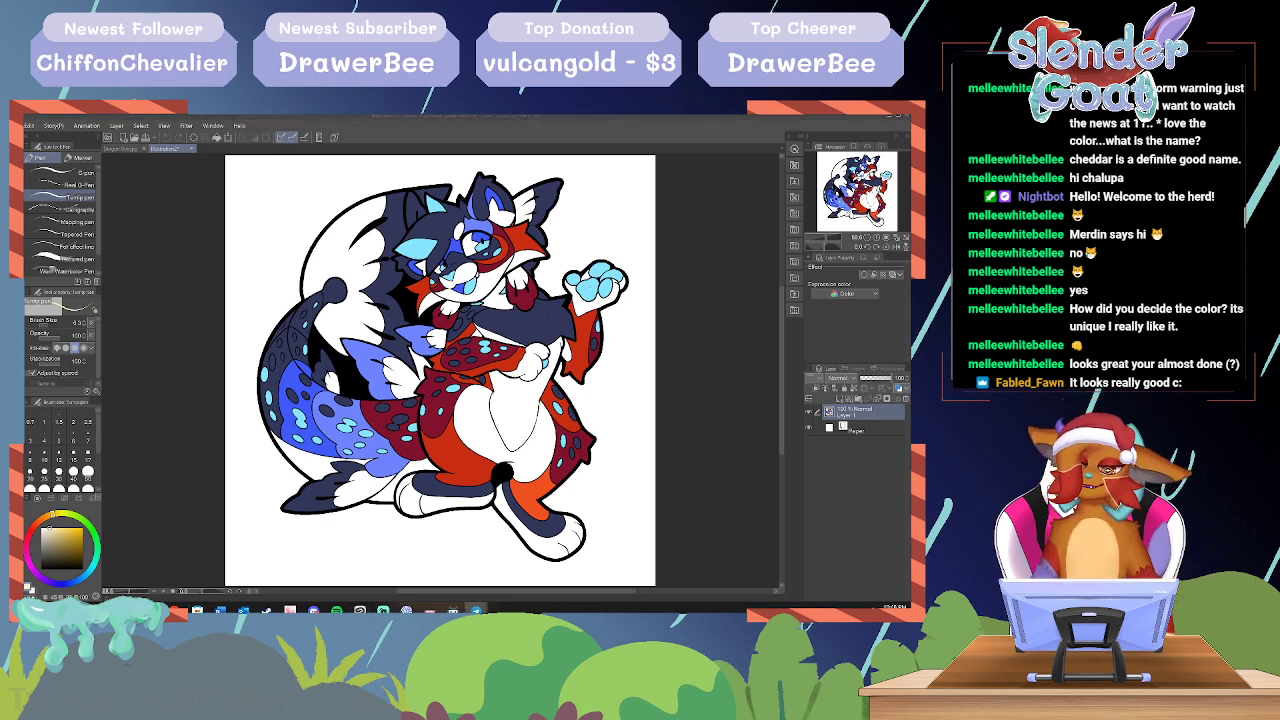
Step: Paste the Remix The Dragon reference sheet over the finned character and shift its layer to show more of the large dragon
click(29, 125)
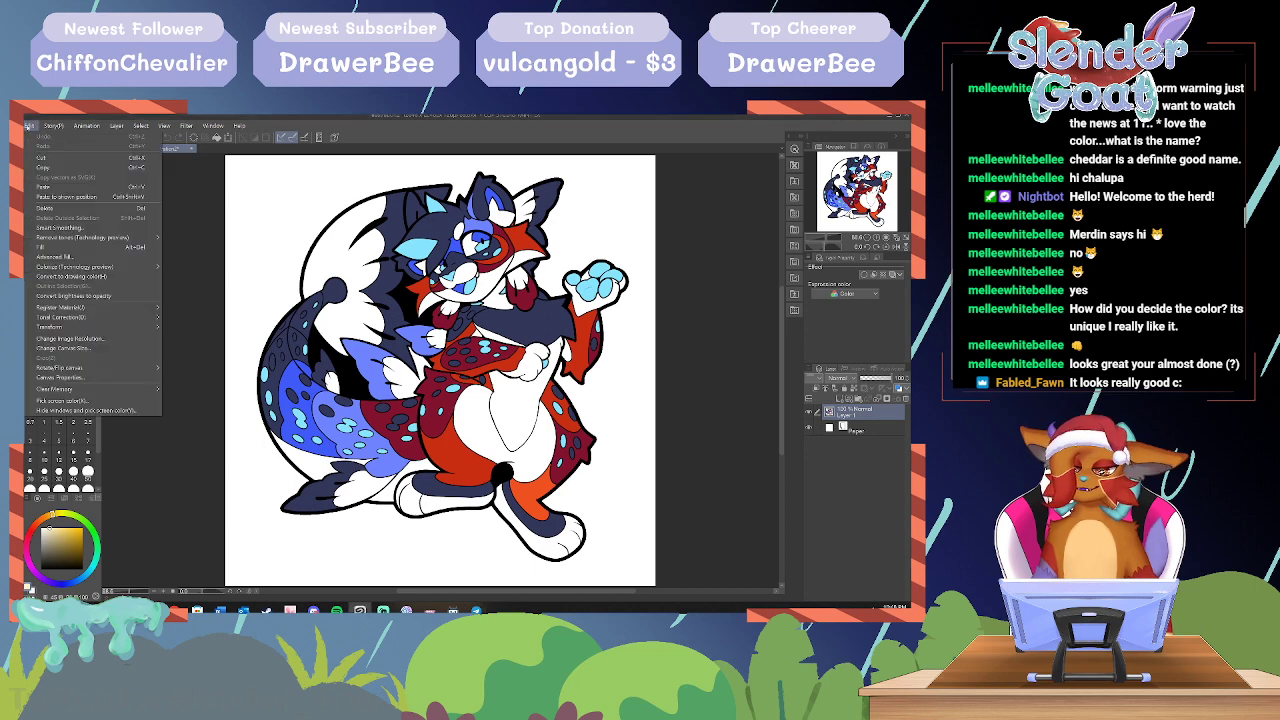
click(45, 187)
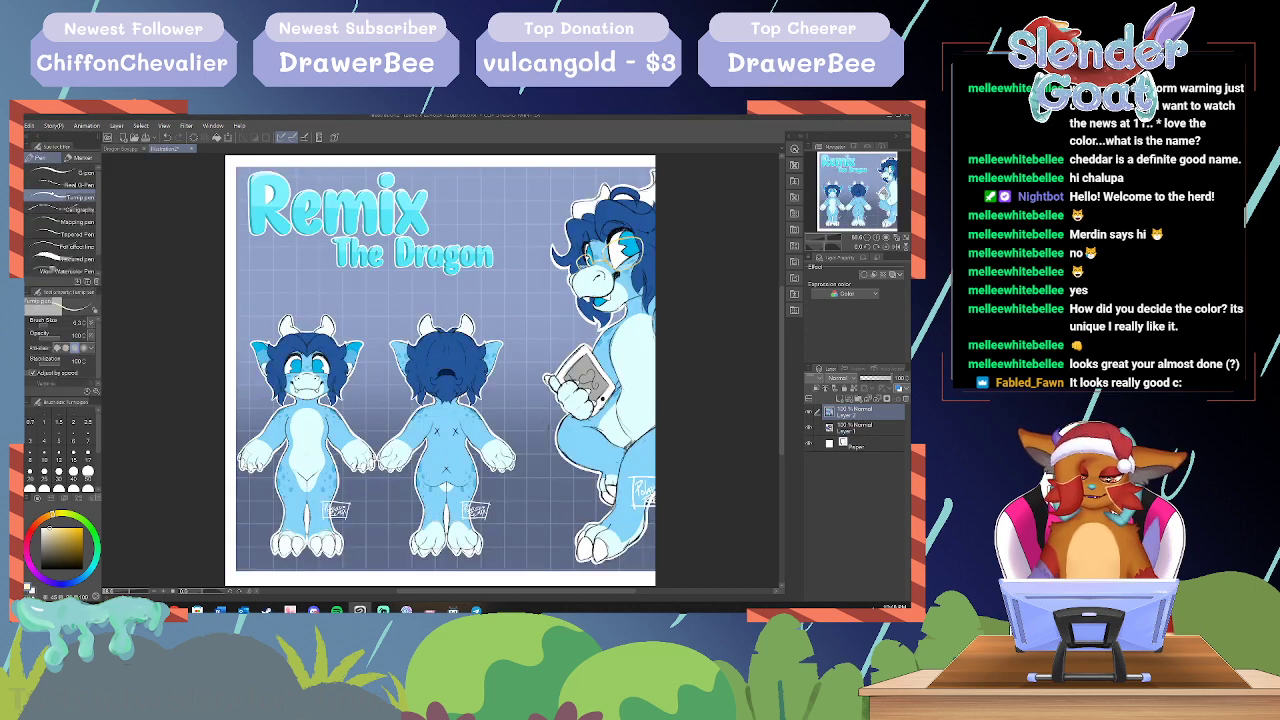
key(k)
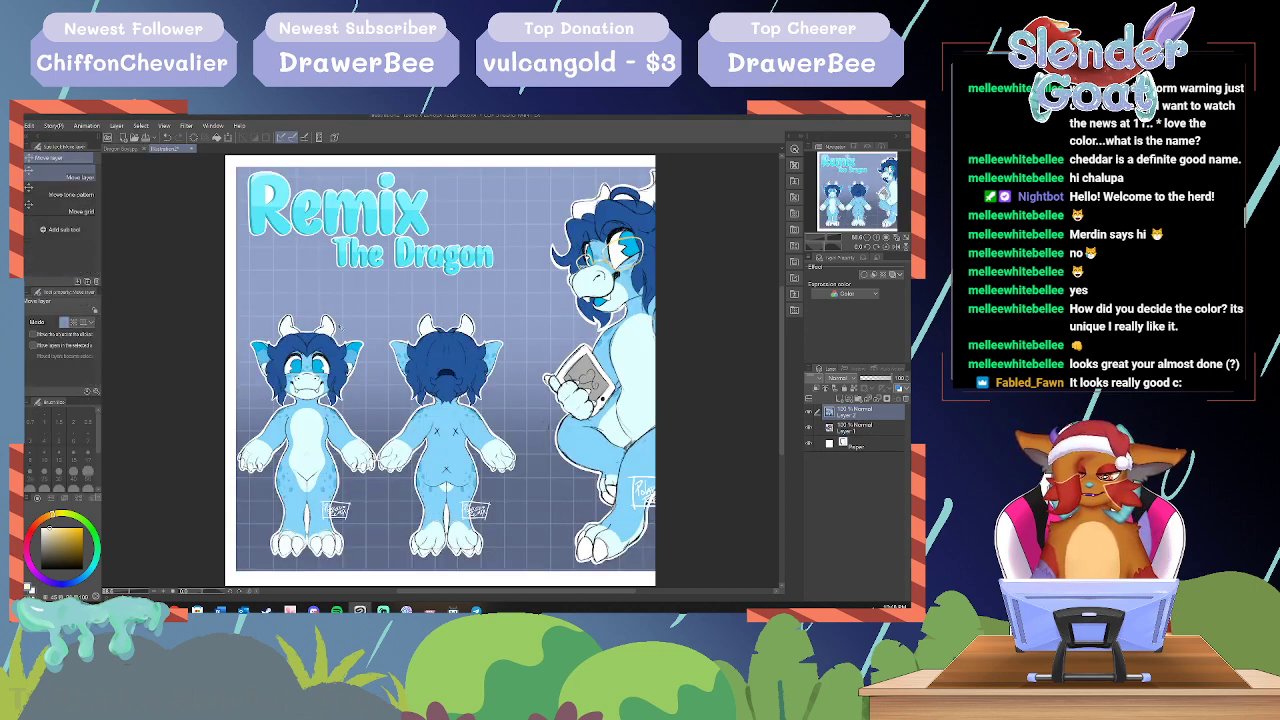
drag(582, 445, 549, 456)
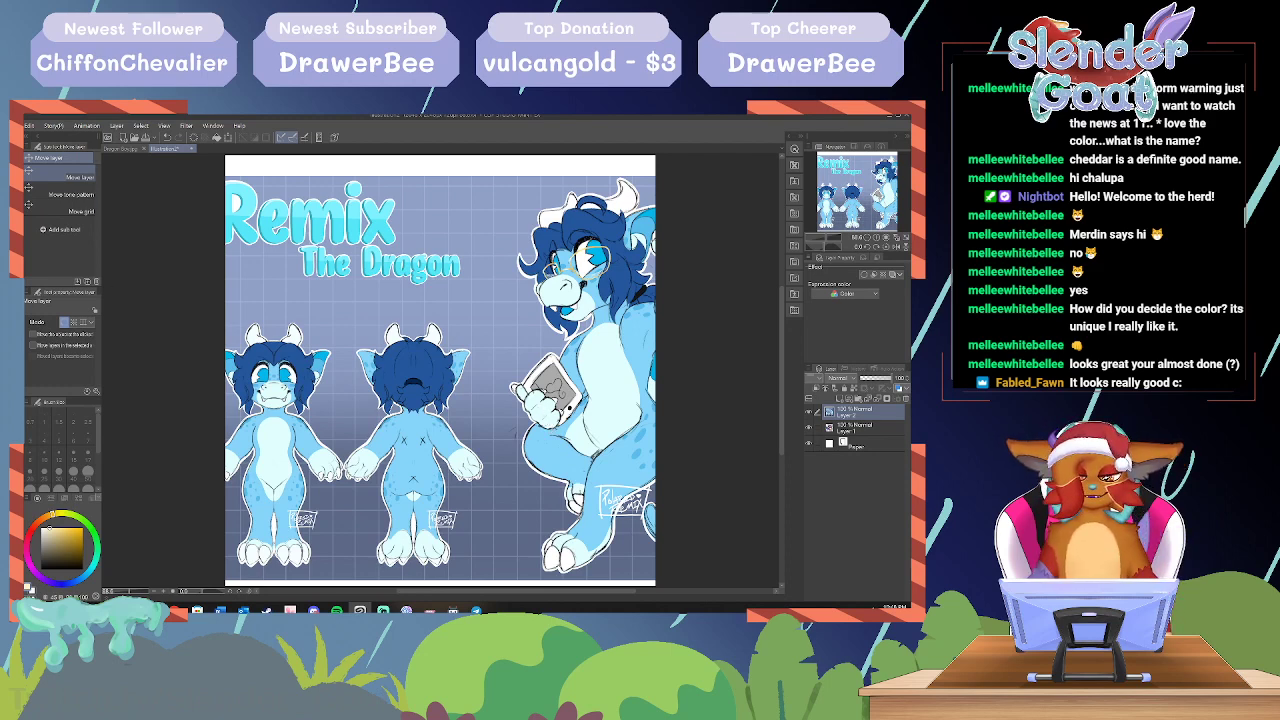
Step: Create a separate canvas from the copied Remix The Dragon sheet, and hide its pasted layer in the finned character's canvas
click(30, 125)
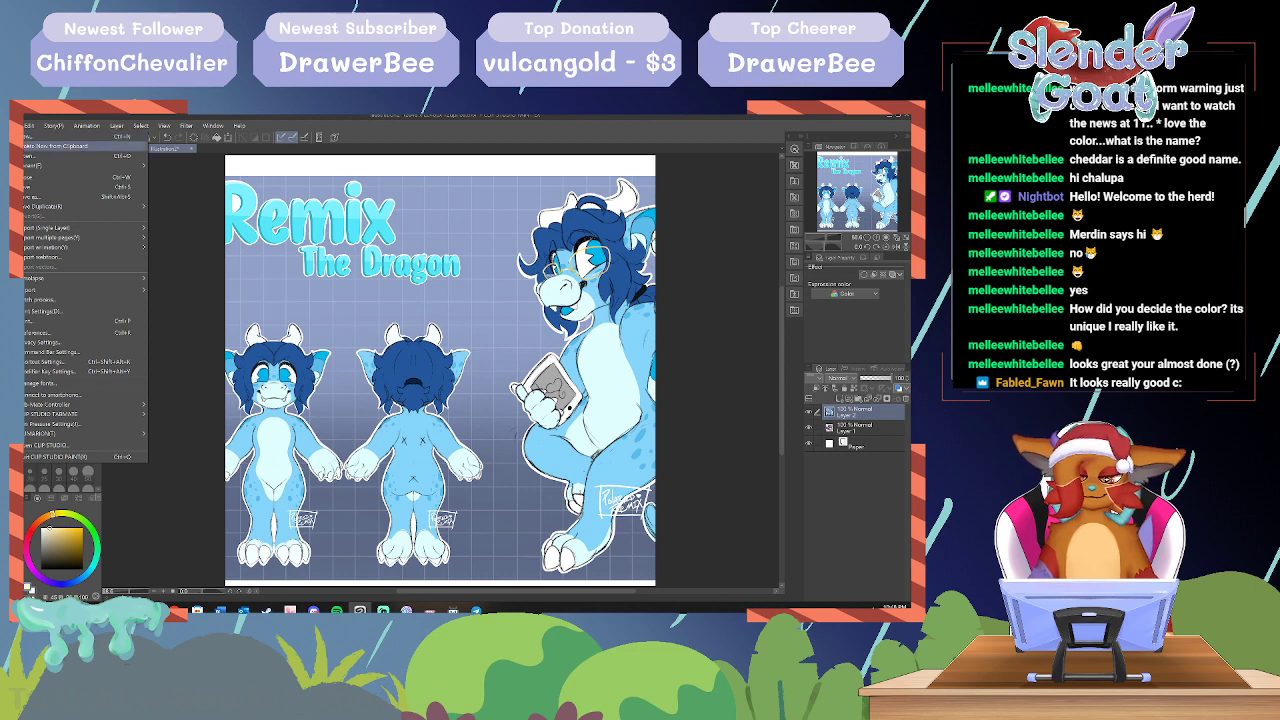
click(60, 146)
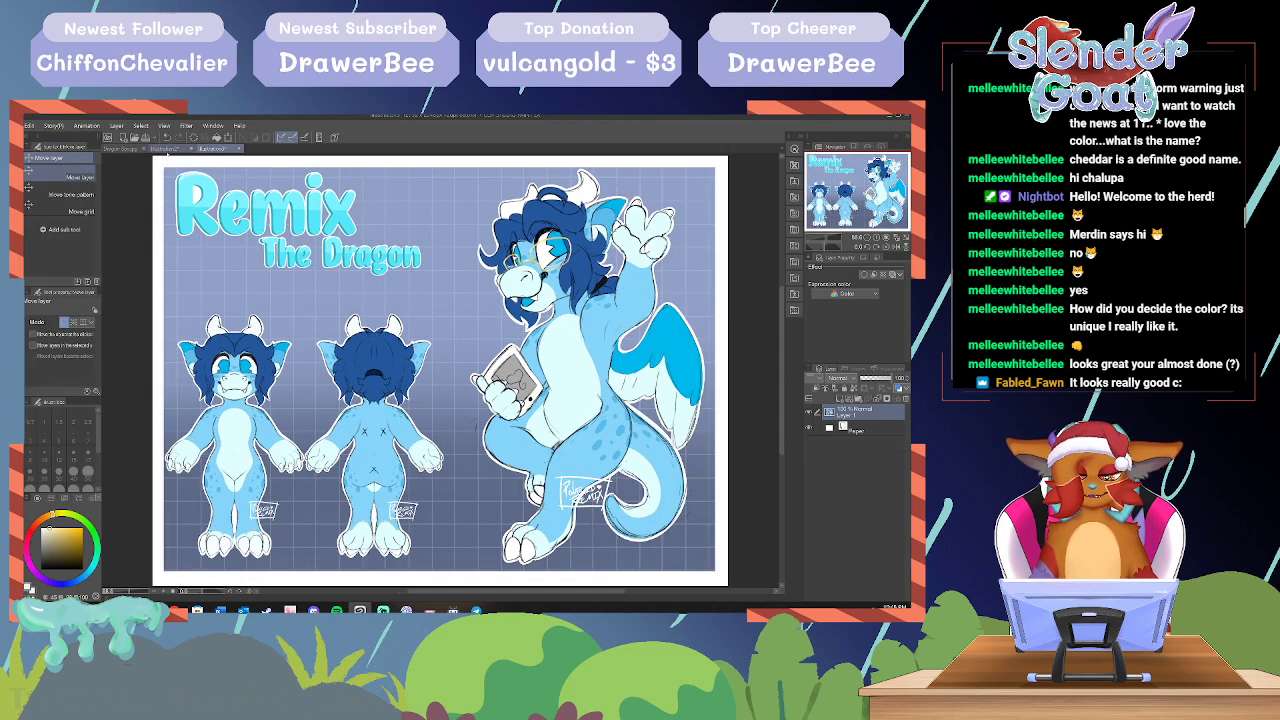
click(165, 148)
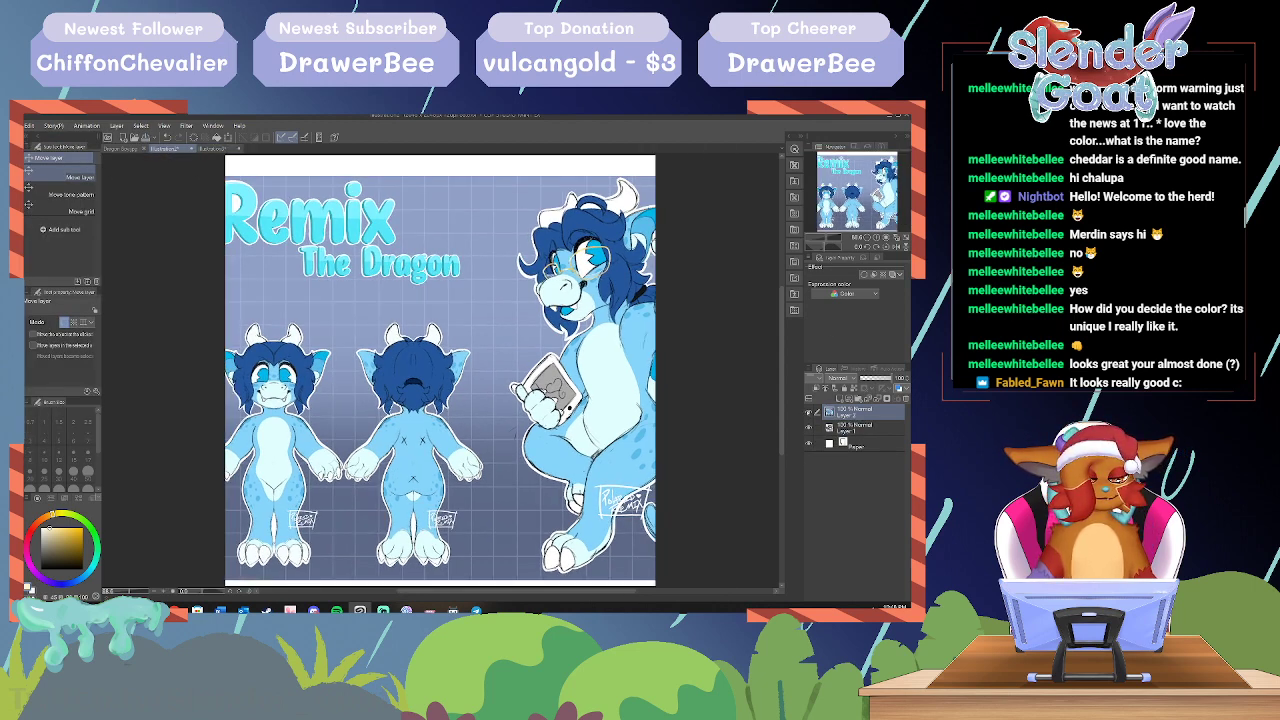
click(809, 413)
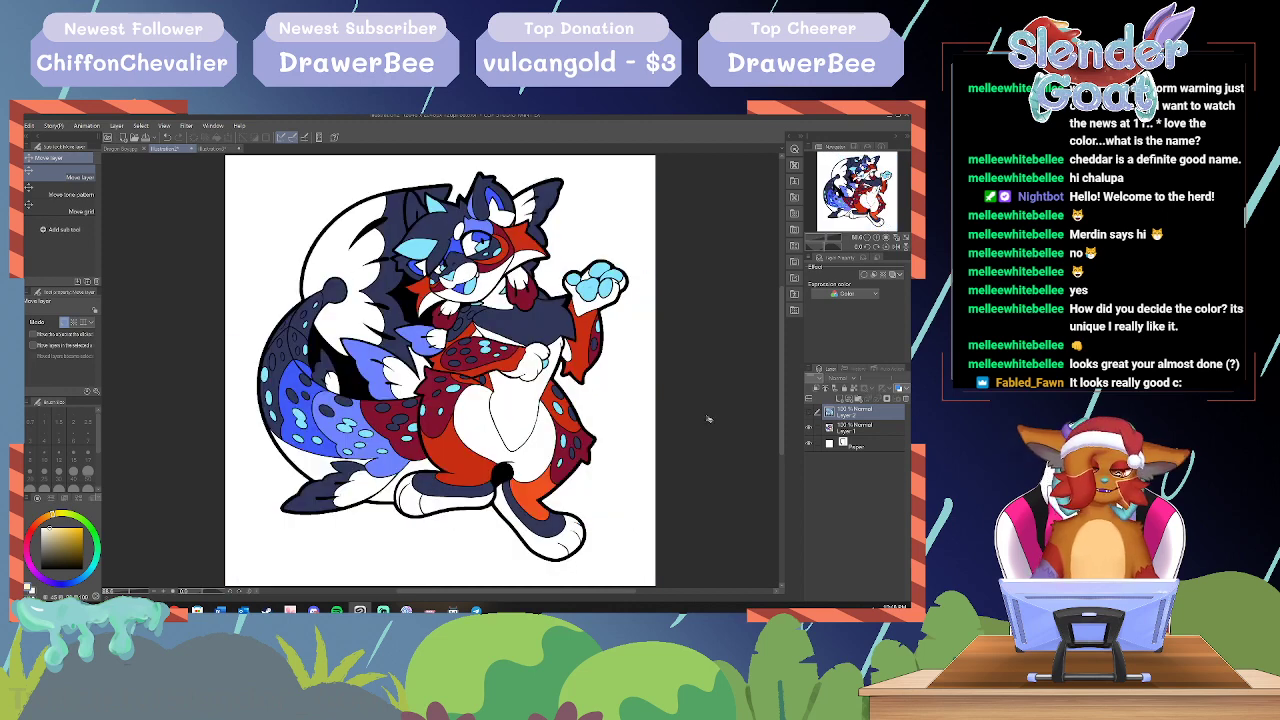
Step: Review the Remix reference sheet, the finned character and the orange dragon drawing by switching between their canvases
click(213, 148)
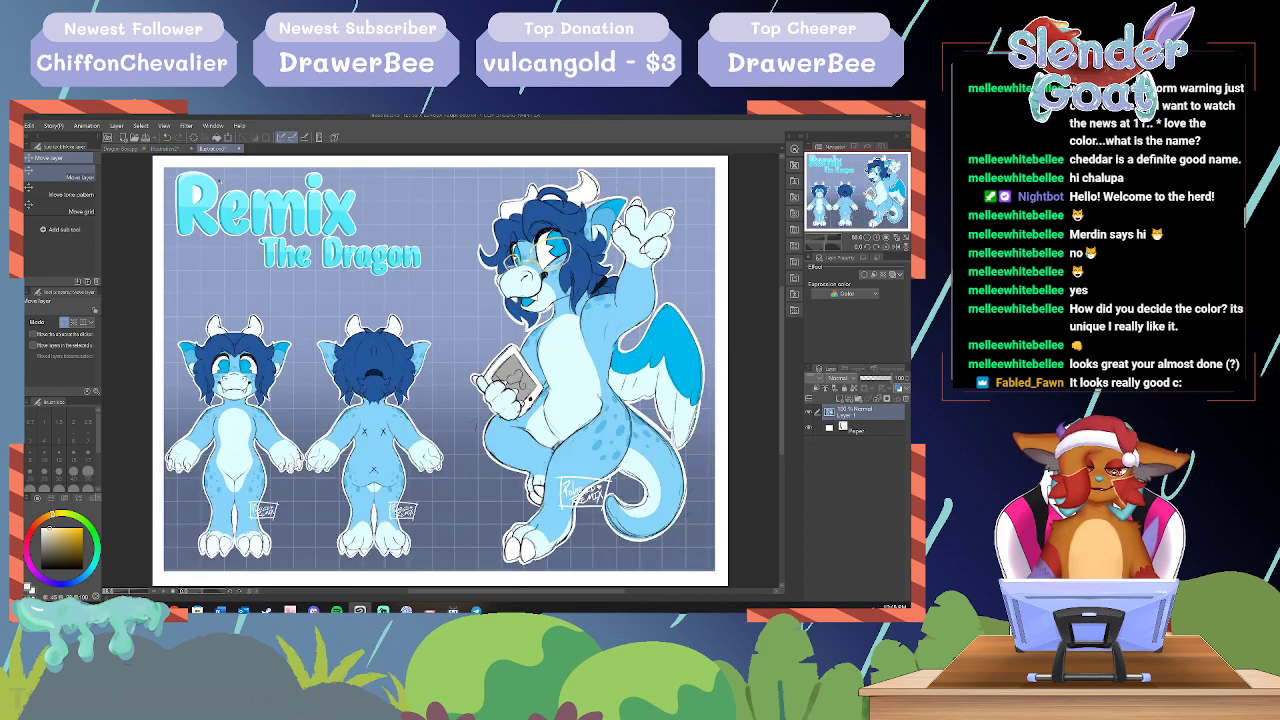
click(120, 148)
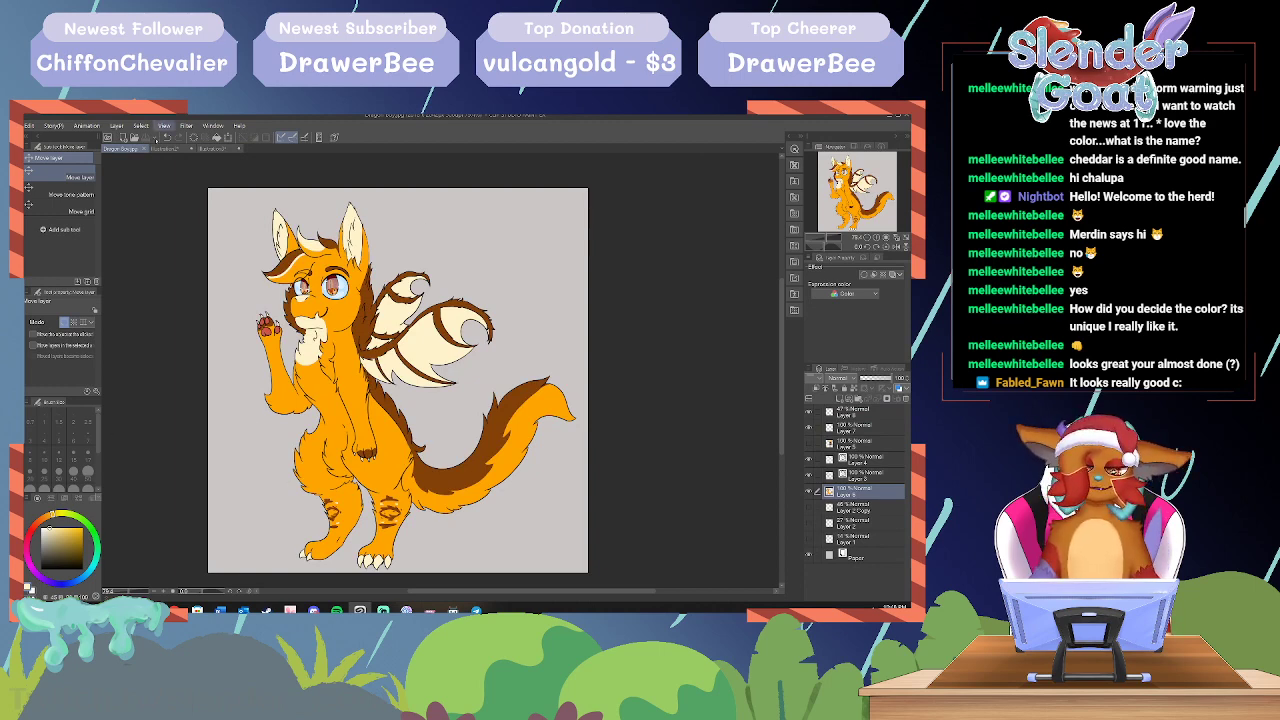
click(213, 148)
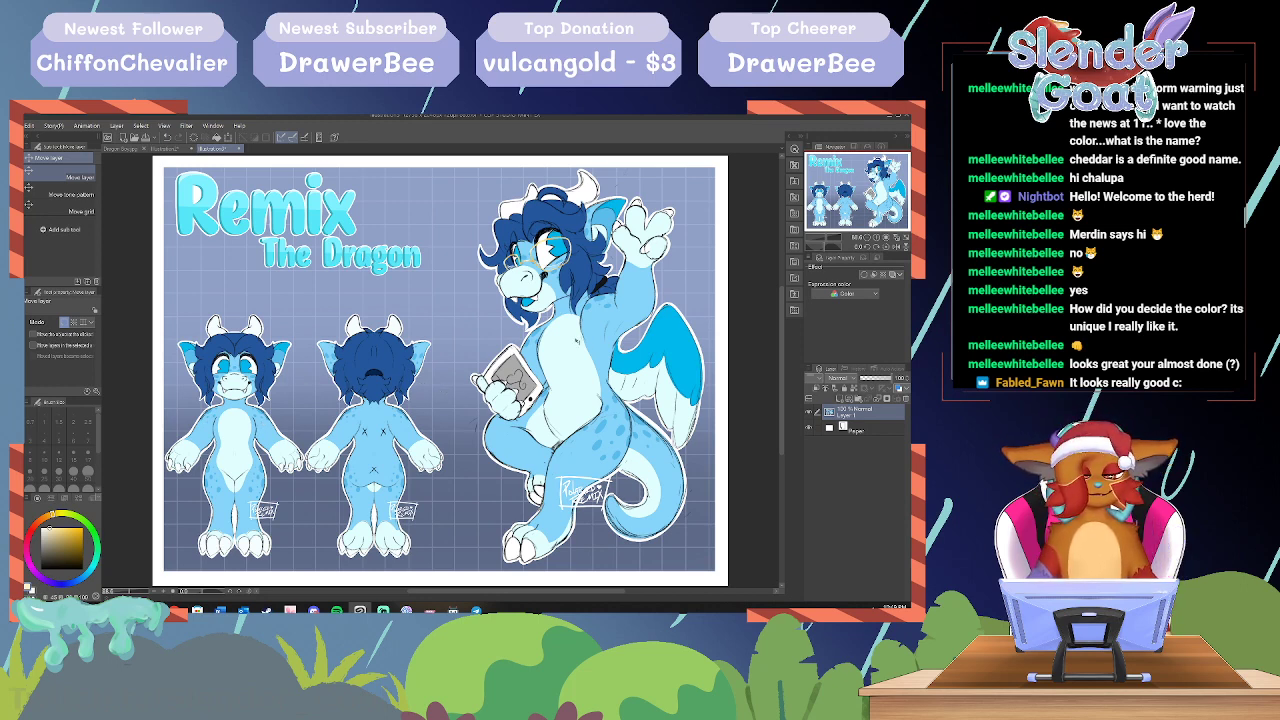
click(178, 150)
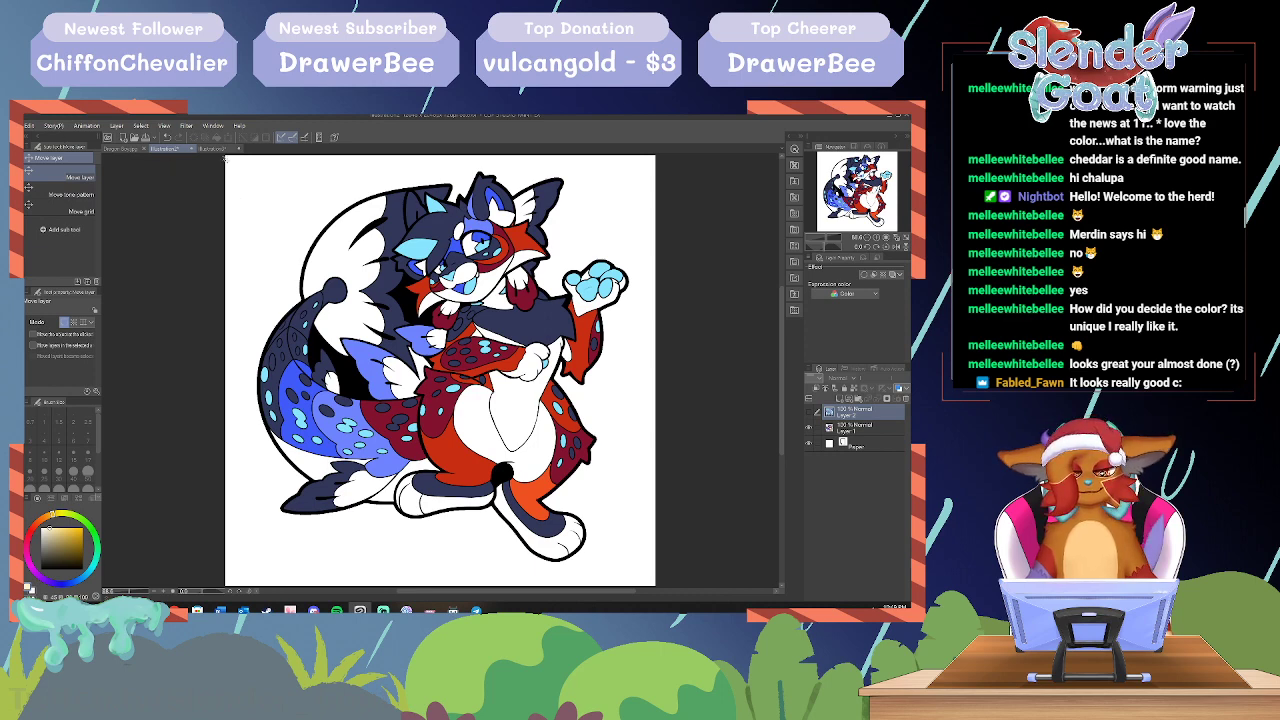
click(214, 148)
click(124, 148)
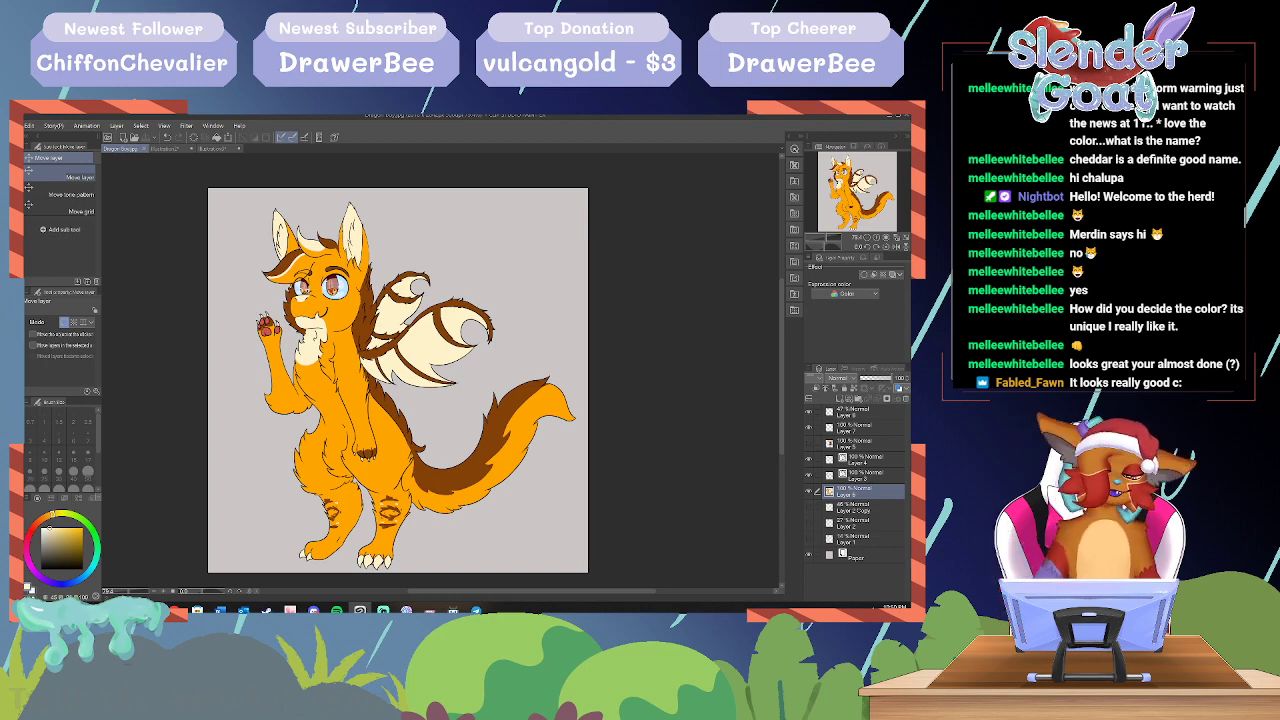
click(168, 149)
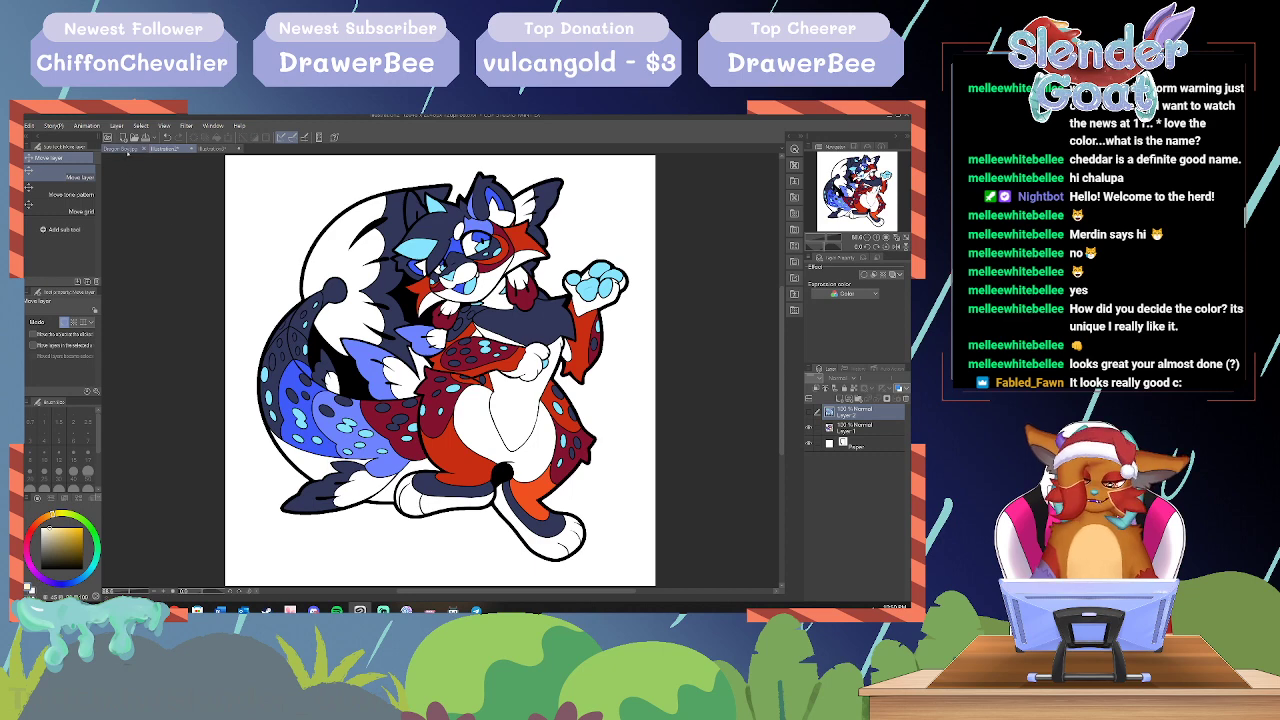
click(122, 149)
mouse_move(430, 610)
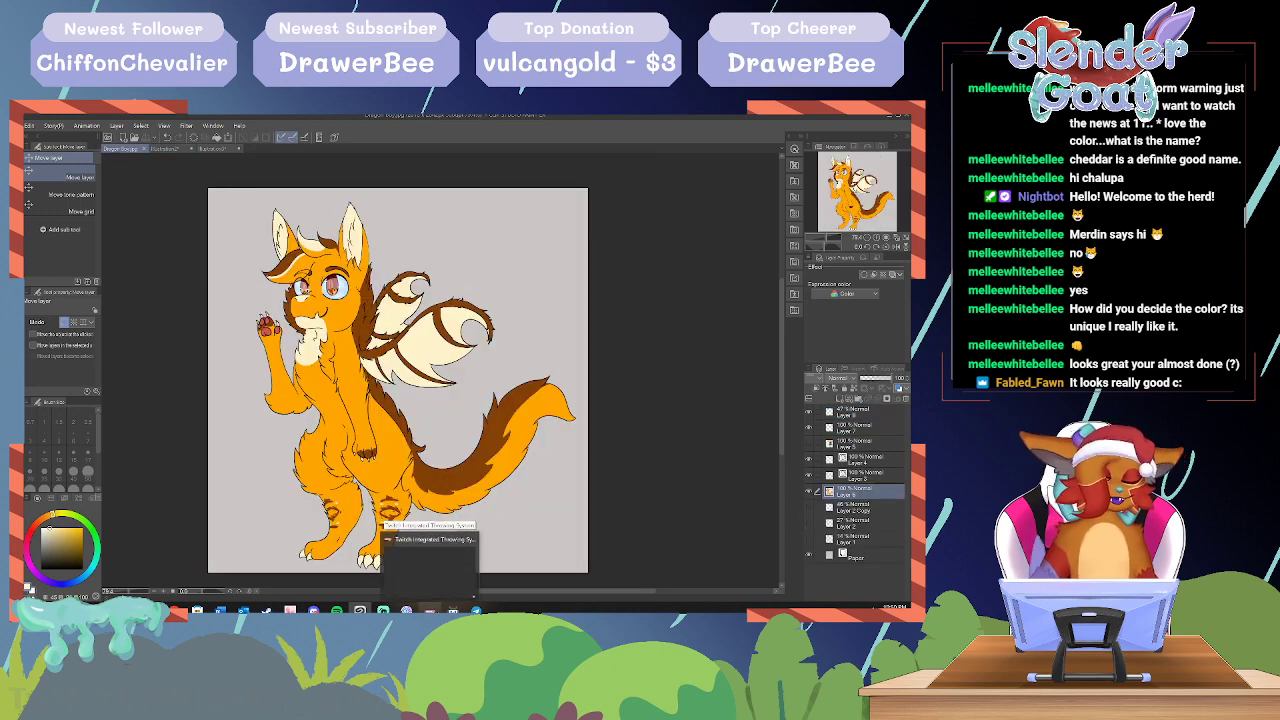